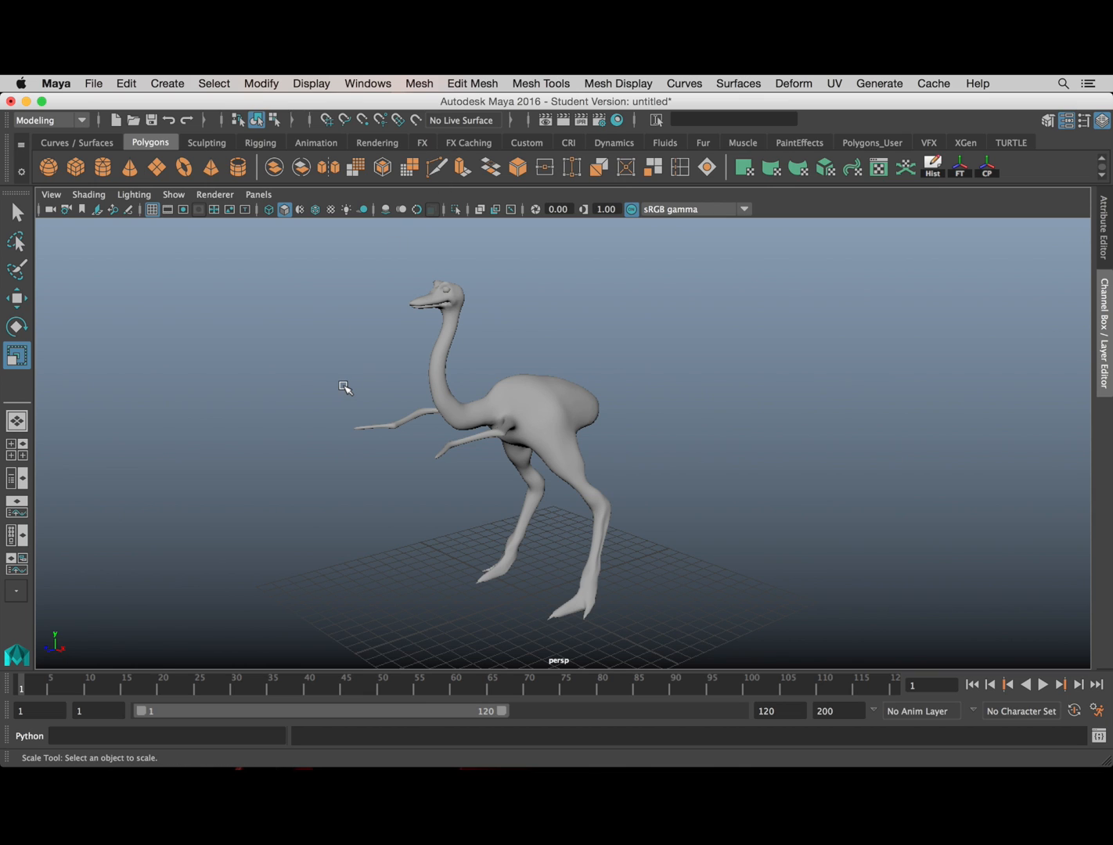
Step: Select the bird's body mesh in the perspective view
{"action": "scroll", "coordinate": [507, 397], "scroll_direction": "up", "scroll_amount": 3}
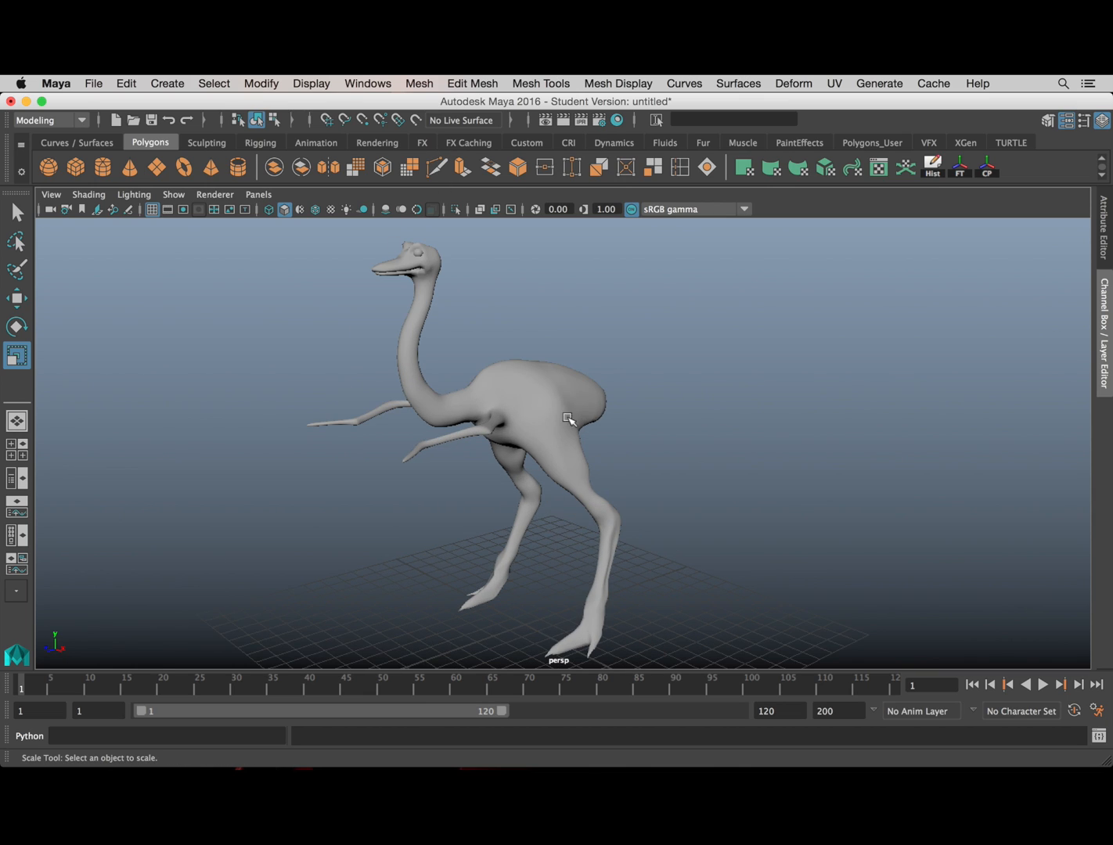
{"action": "left_click_drag", "start_coordinate": [569, 422], "coordinate": [493, 454], "text": "alt"}
{"action": "scroll", "coordinate": [523, 412], "scroll_direction": "up", "scroll_amount": 3}
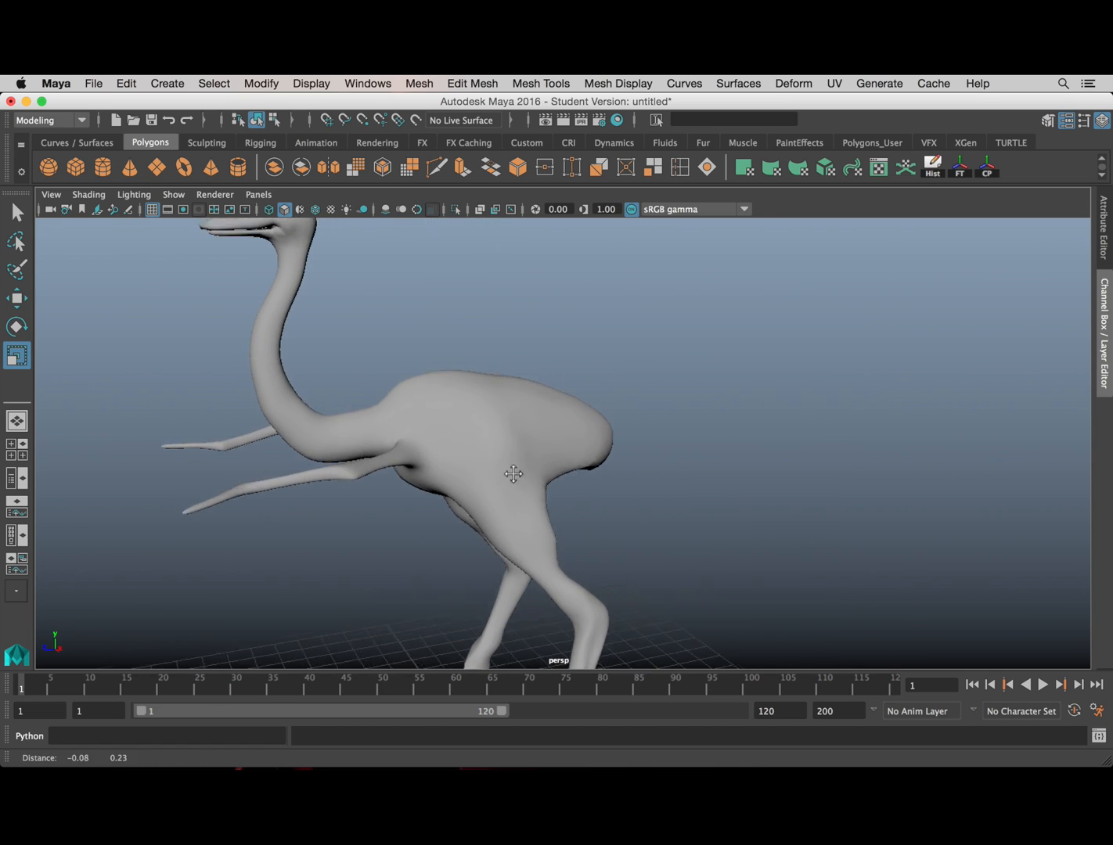
{"action": "middle_click_drag", "start_coordinate": [514, 472], "coordinate": [553, 438], "text": "alt"}
{"action": "scroll", "coordinate": [578, 466], "scroll_direction": "down", "scroll_amount": 2}
{"action": "scroll", "coordinate": [572, 467], "scroll_direction": "up", "scroll_amount": 2}
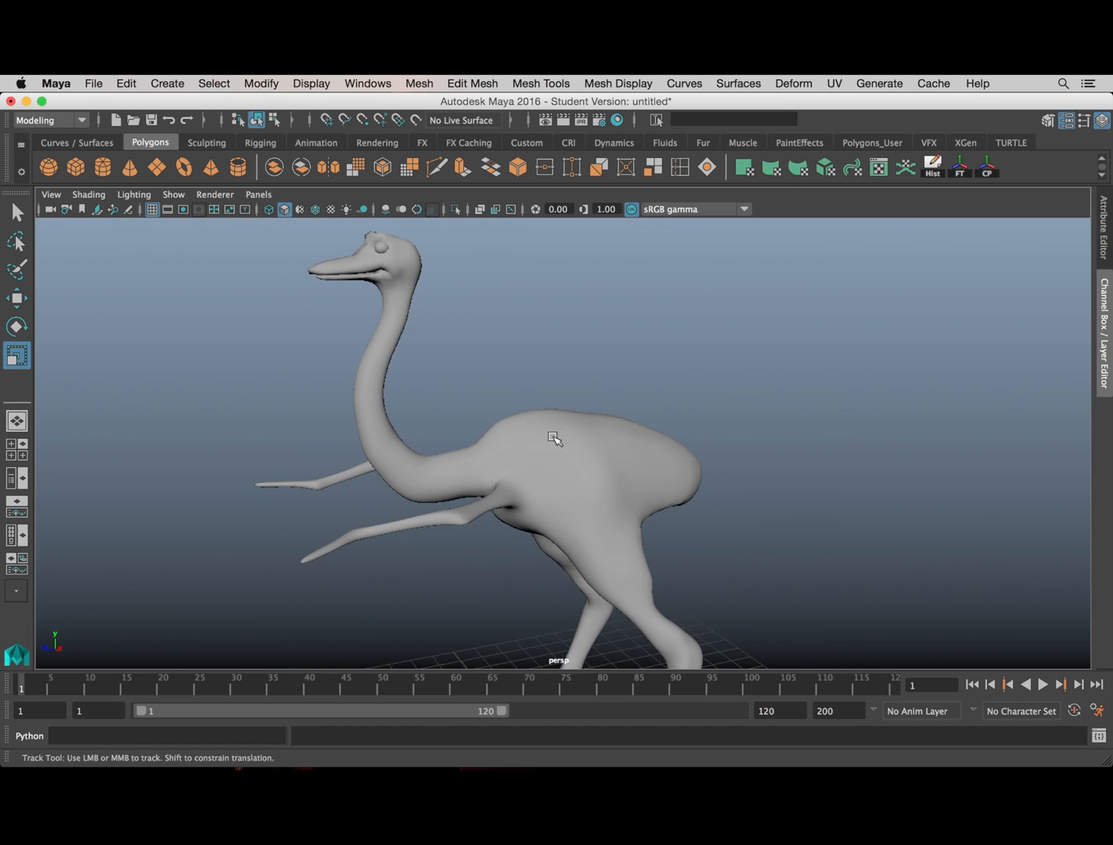
{"action": "left_click", "coordinate": [579, 479]}
Step: Examine the mesh's wireframe around the neck, arms, torso and upper legs from several angles
{"action": "mouse_move", "coordinate": [570, 443]}
{"action": "left_mouse_down", "text": "alt"}
{"action": "mouse_move", "coordinate": [547, 450]}
{"action": "mouse_move", "coordinate": [592, 434]}
{"action": "left_mouse_up", "text": "alt"}
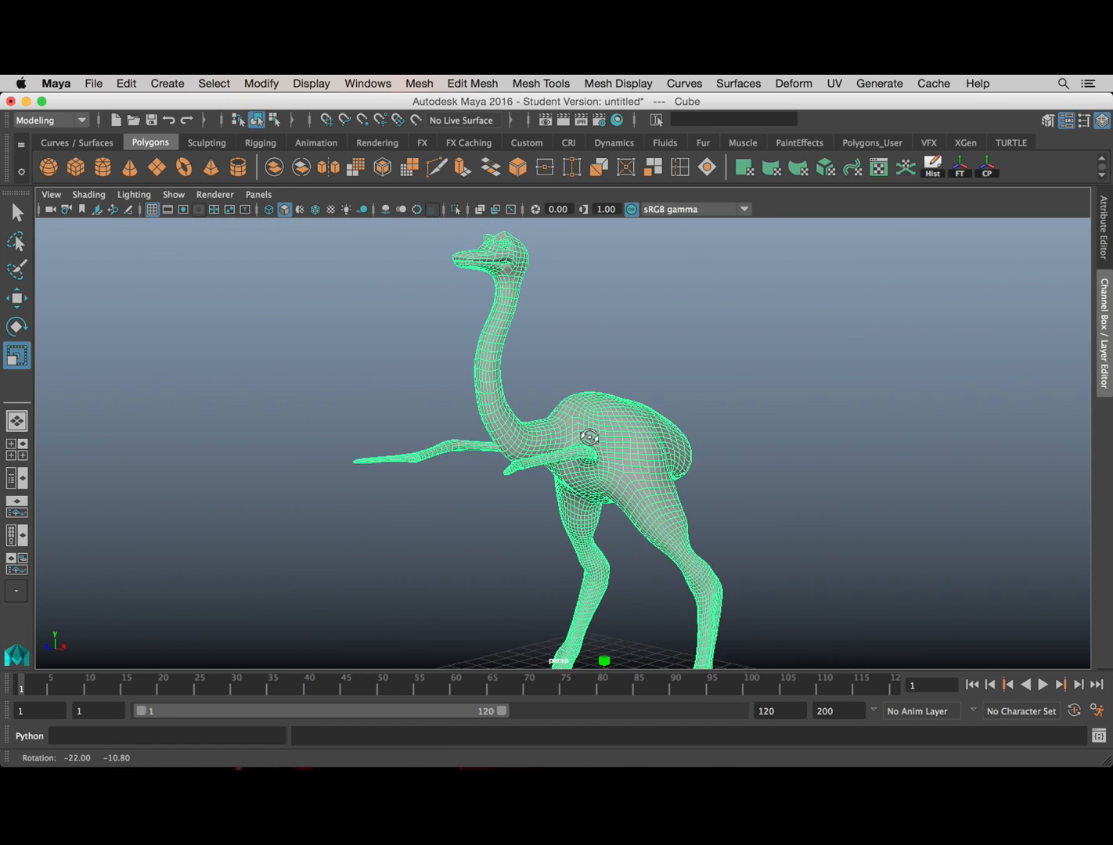
{"action": "middle_click_drag", "start_coordinate": [570, 426], "coordinate": [534, 405], "text": "alt"}
{"action": "scroll", "coordinate": [540, 410], "scroll_direction": "up", "scroll_amount": 5}
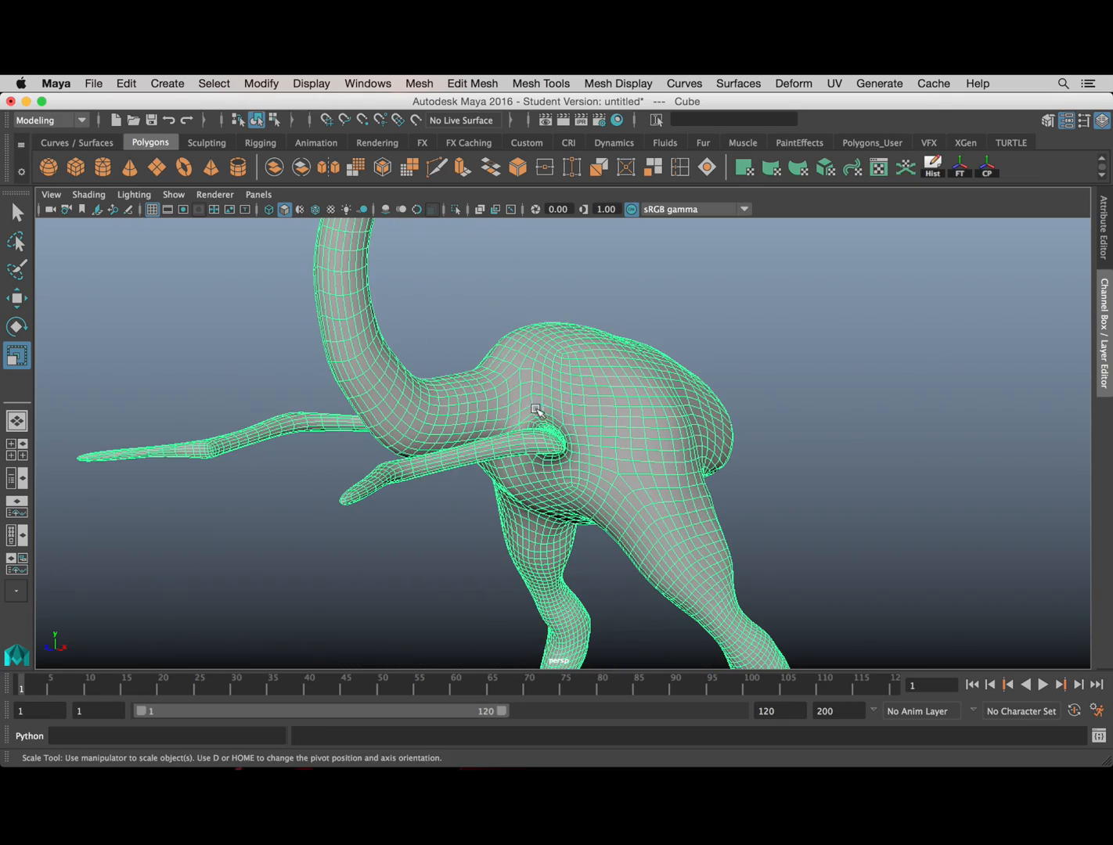
{"action": "mouse_move", "coordinate": [565, 416]}
{"action": "left_mouse_down", "text": "alt"}
{"action": "mouse_move", "coordinate": [540, 400]}
{"action": "mouse_move", "coordinate": [579, 423]}
{"action": "left_mouse_up", "text": "alt"}
{"action": "scroll", "coordinate": [556, 410], "scroll_direction": "up", "scroll_amount": 4}
{"action": "scroll", "coordinate": [557, 415], "scroll_direction": "down", "scroll_amount": 5}
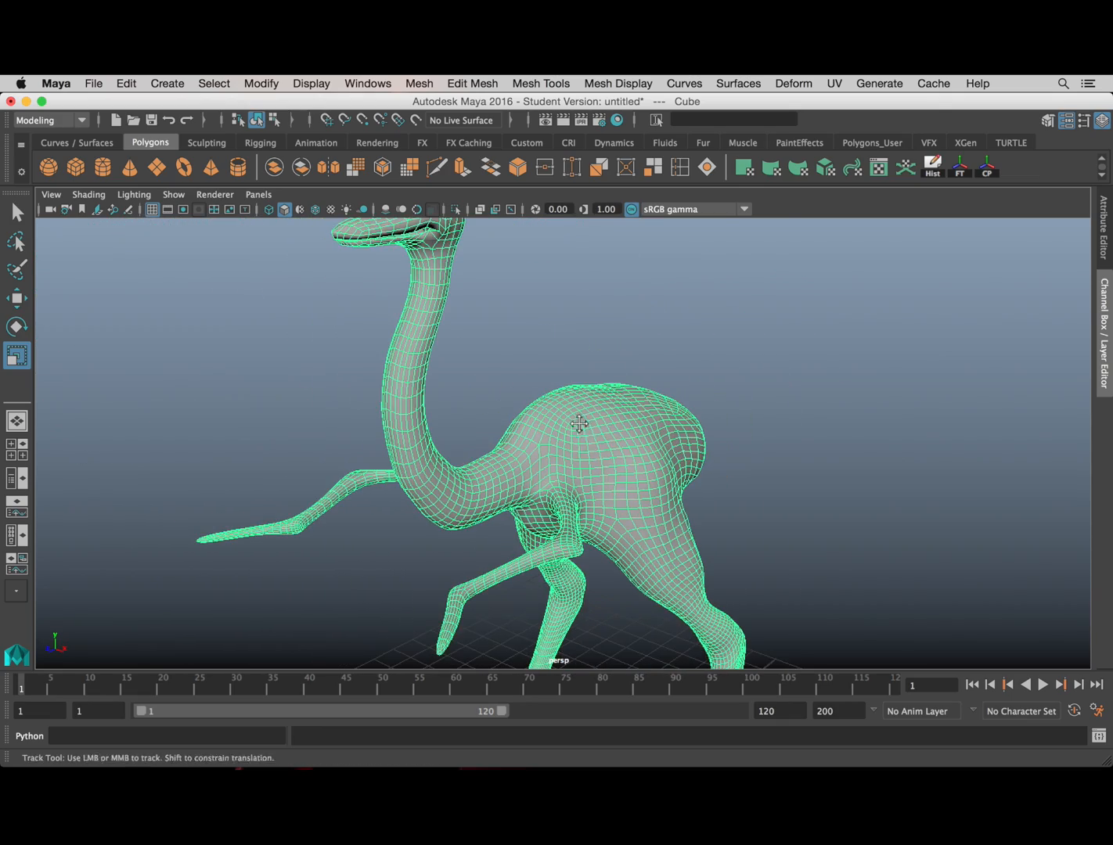
{"action": "middle_click_drag", "start_coordinate": [579, 423], "coordinate": [530, 388], "text": "alt"}
{"action": "scroll", "coordinate": [623, 372], "scroll_direction": "down", "scroll_amount": 4}
{"action": "mouse_move", "coordinate": [598, 461]}
{"action": "middle_mouse_down", "text": "alt"}
{"action": "mouse_move", "coordinate": [616, 425]}
{"action": "mouse_move", "coordinate": [596, 439]}
{"action": "middle_mouse_up", "text": "alt"}
{"action": "scroll", "coordinate": [611, 425], "scroll_direction": "up", "scroll_amount": 5}
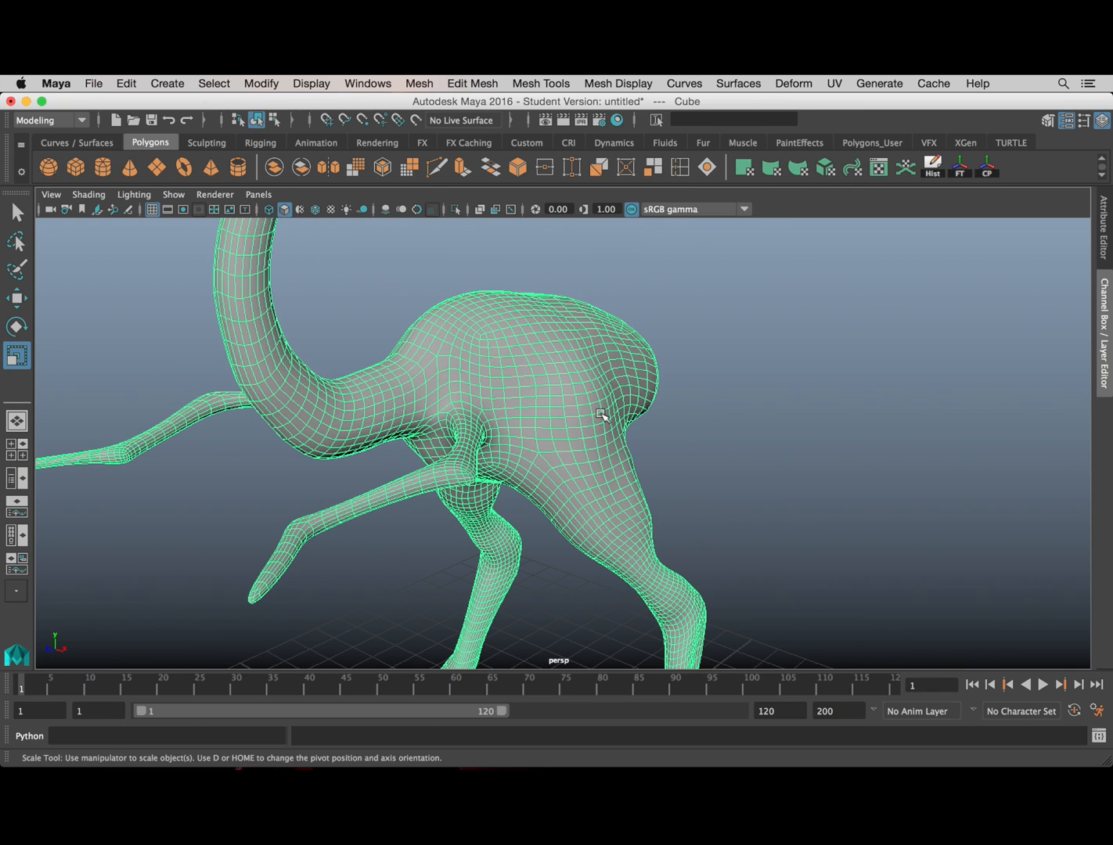
{"action": "left_click_drag", "start_coordinate": [568, 382], "coordinate": [568, 381], "text": "alt"}
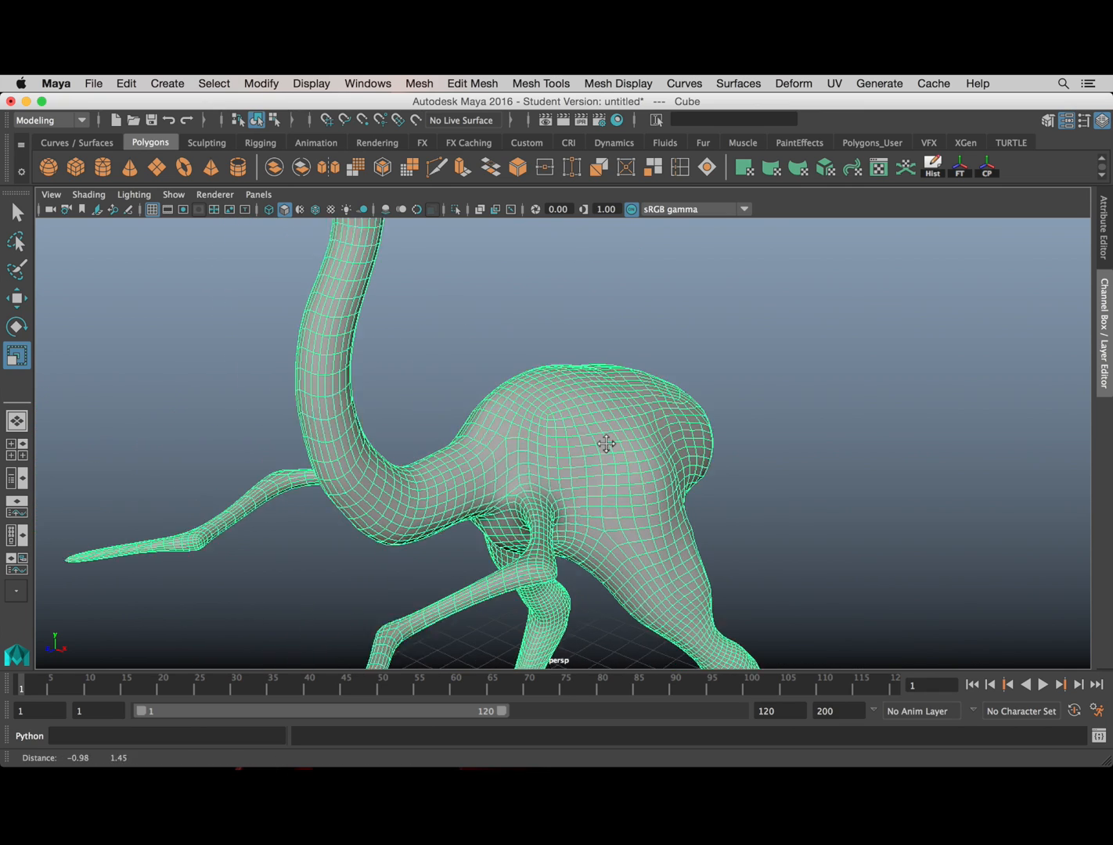
{"action": "scroll", "coordinate": [563, 444], "scroll_direction": "up", "scroll_amount": 3}
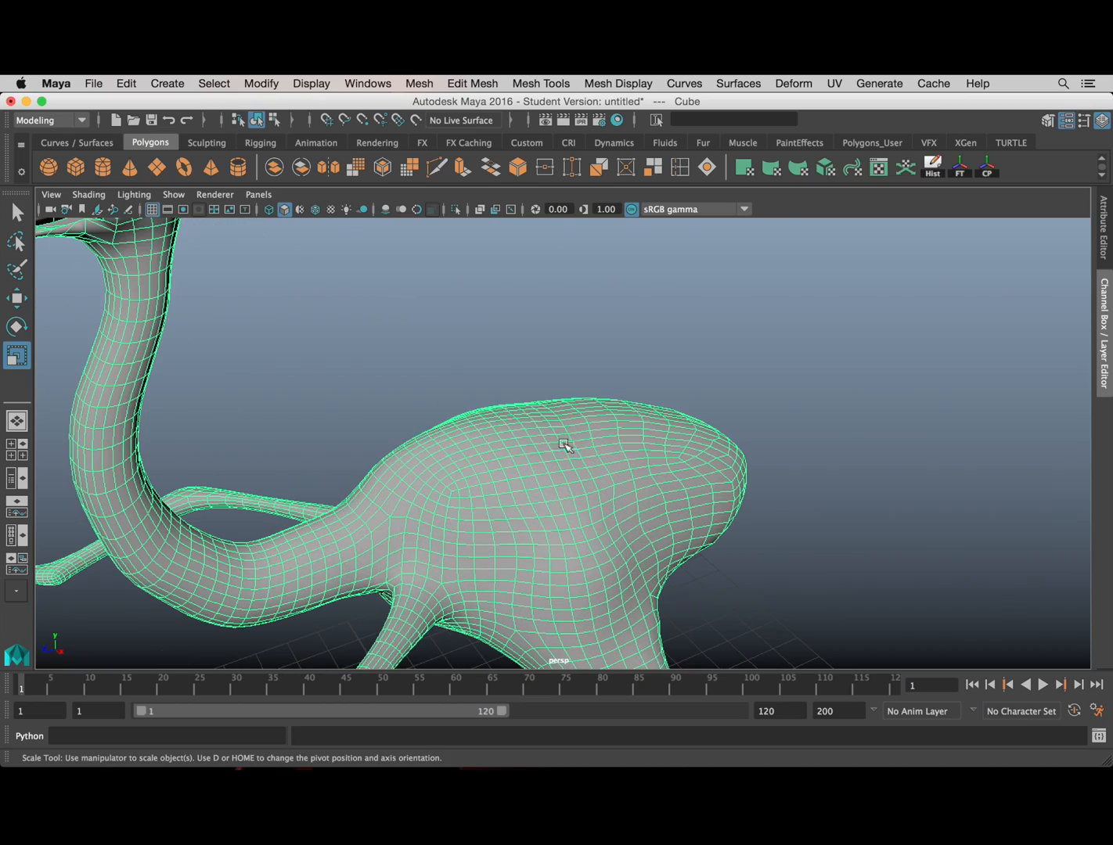
{"action": "middle_click_drag", "start_coordinate": [560, 490], "coordinate": [568, 433], "text": "alt"}
{"action": "scroll", "coordinate": [567, 434], "scroll_direction": "down", "scroll_amount": 2}
{"action": "scroll", "coordinate": [580, 419], "scroll_direction": "down", "scroll_amount": 4}
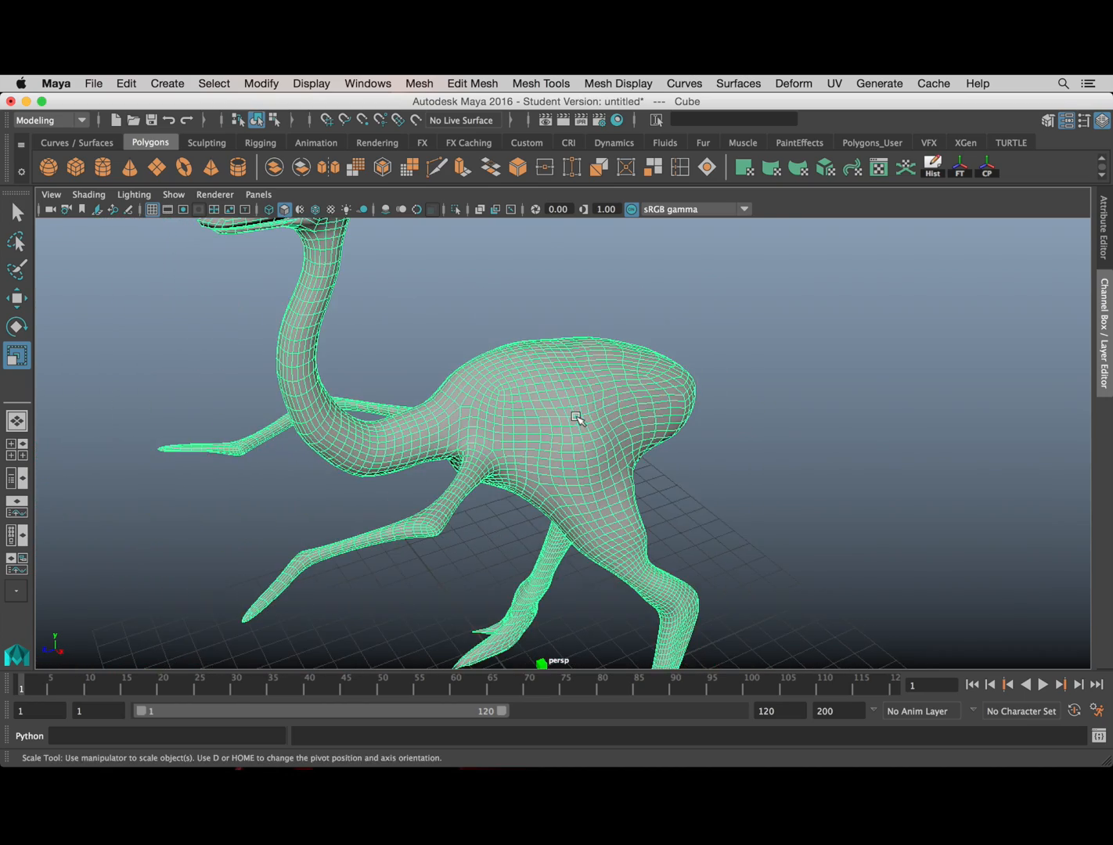
{"action": "left_click_drag", "start_coordinate": [582, 418], "coordinate": [537, 415], "text": "alt"}
{"action": "scroll", "coordinate": [595, 381], "scroll_direction": "up", "scroll_amount": 5}
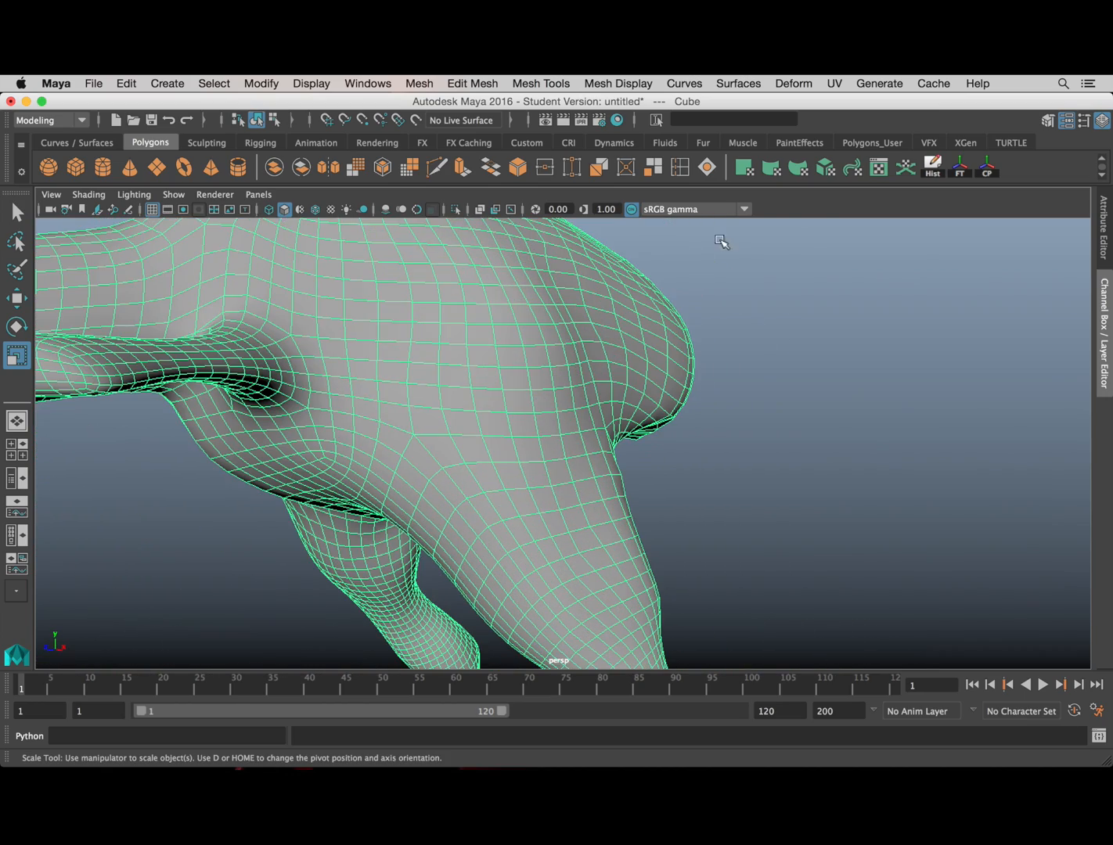
Step: Open the UV Editor, then shrink its window and place it beside the model
{"action": "left_click", "coordinate": [832, 83]}
{"action": "left_click", "coordinate": [867, 126]}
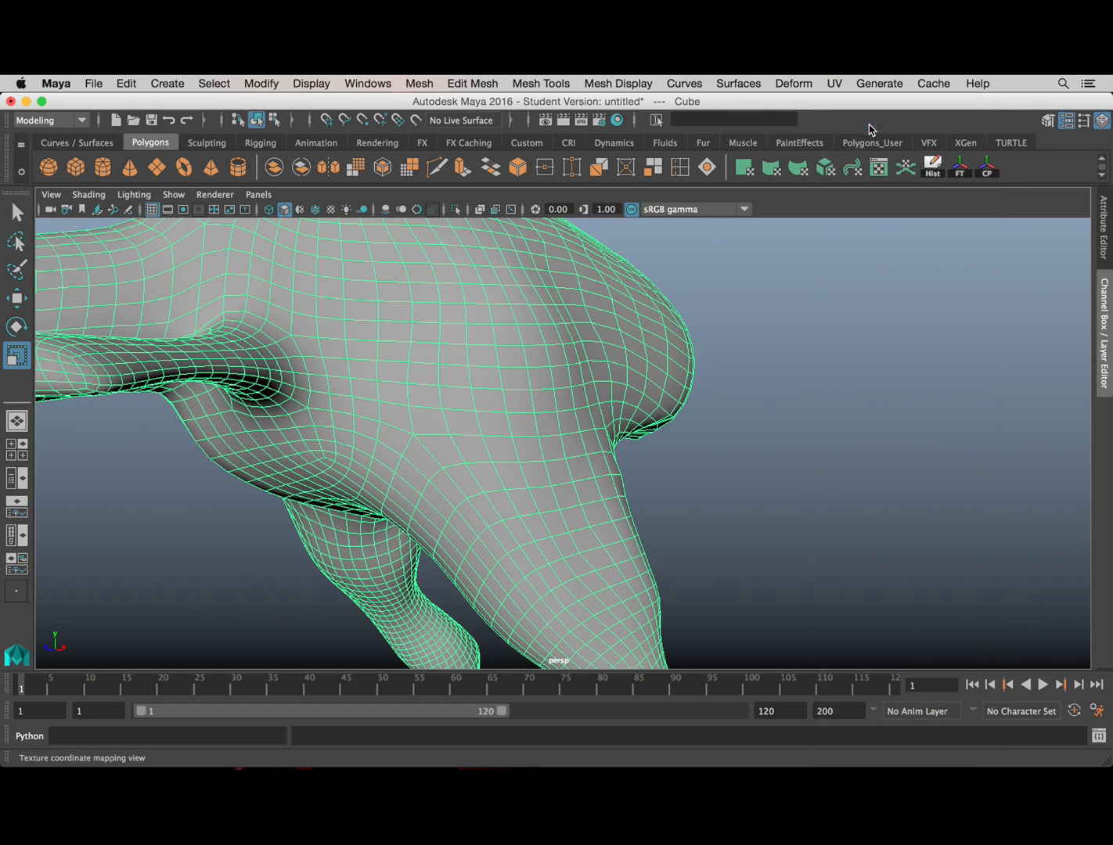
{"action": "scroll", "coordinate": [637, 260], "scroll_direction": "down", "scroll_amount": 10}
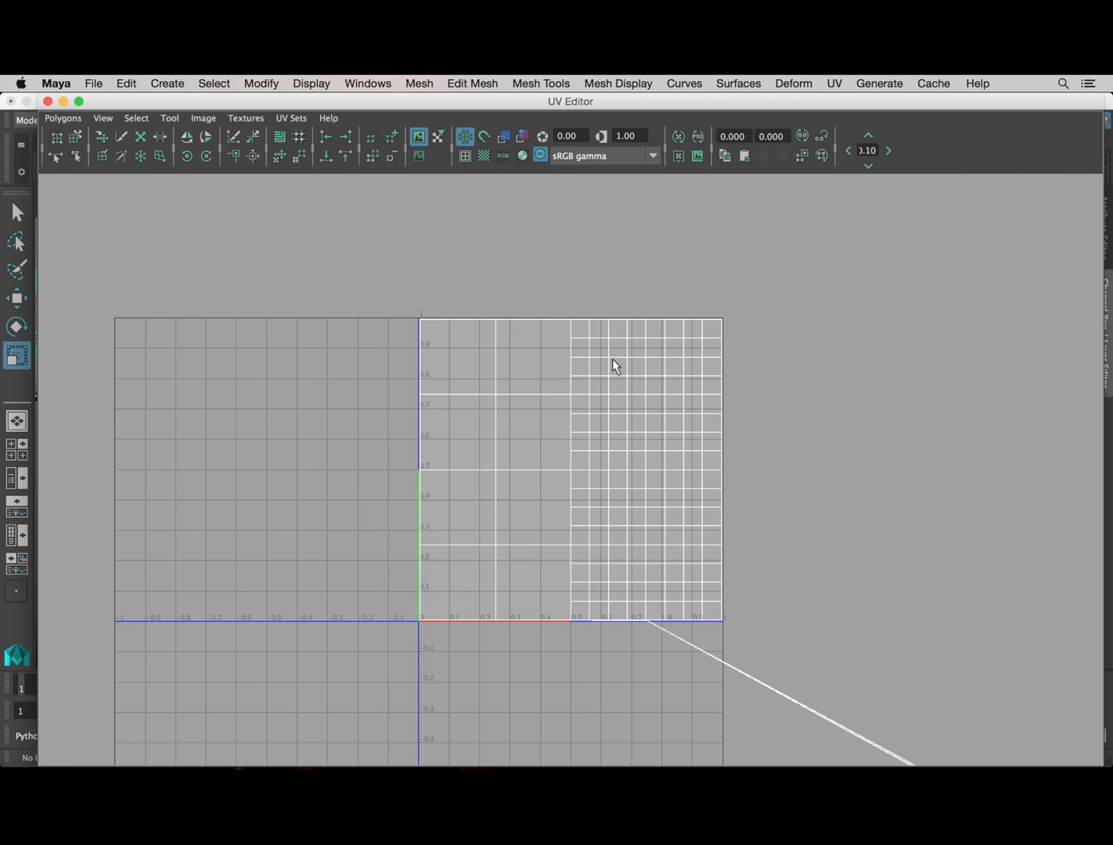
{"action": "left_click_drag", "start_coordinate": [384, 110], "coordinate": [333, 83]}
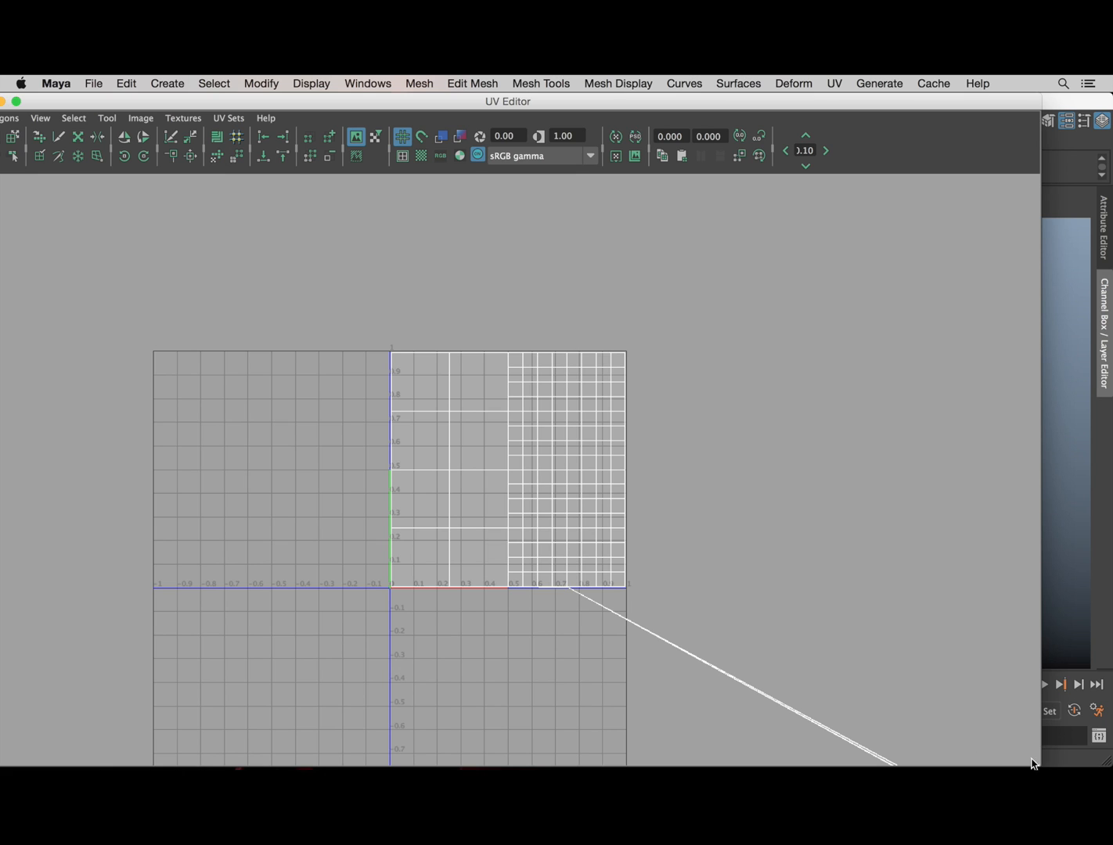
{"action": "left_click_drag", "start_coordinate": [1039, 764], "coordinate": [854, 724]}
{"action": "left_click_drag", "start_coordinate": [538, 107], "coordinate": [1062, 143]}
{"action": "scroll", "coordinate": [234, 403], "scroll_direction": "down", "scroll_amount": 10}
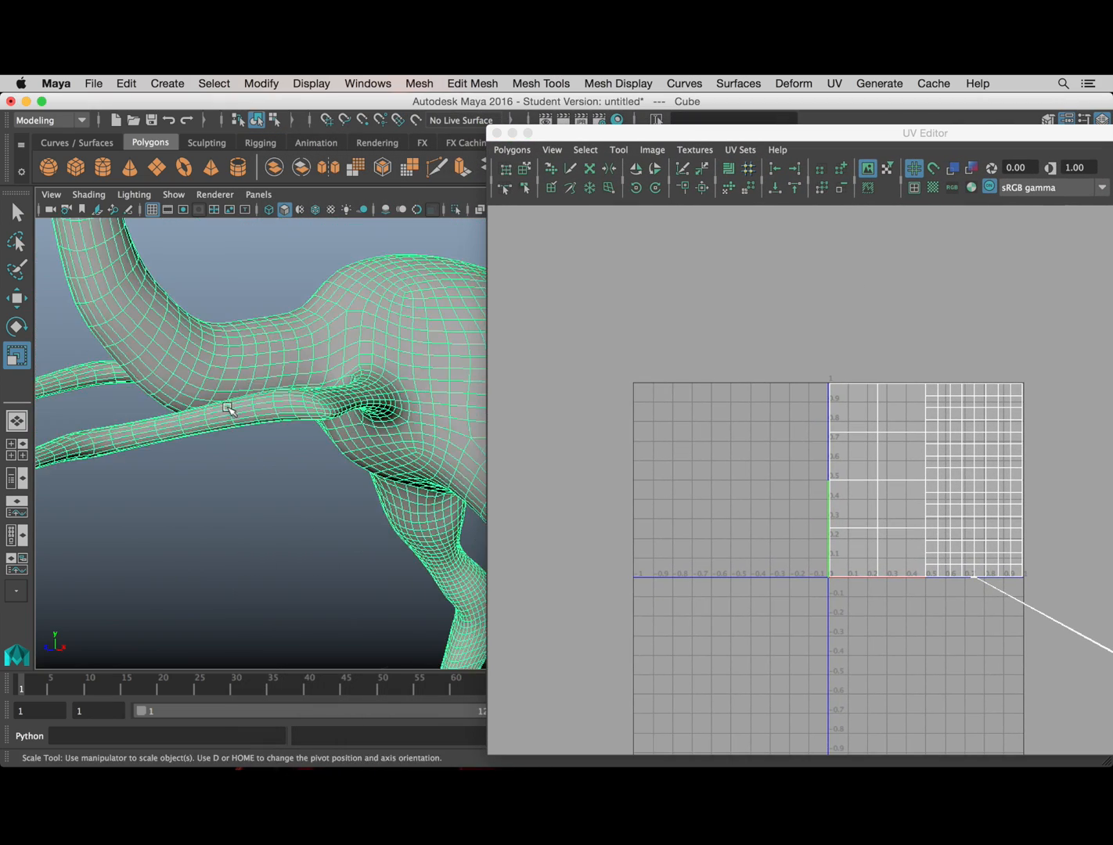
Step: Move the UV Editor further off the model and separate the bird mesh into distinct objects
{"action": "scroll", "coordinate": [269, 412], "scroll_direction": "down", "scroll_amount": 5}
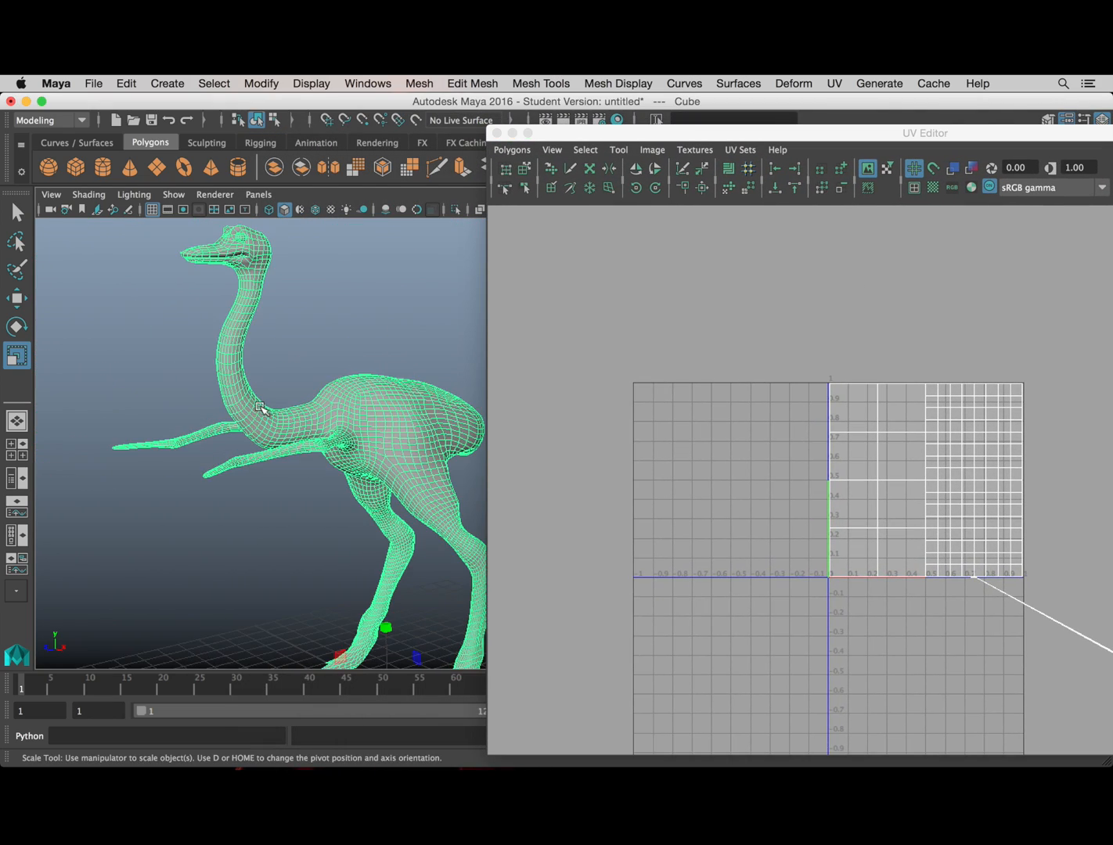
{"action": "left_click_drag", "start_coordinate": [268, 411], "coordinate": [232, 472], "text": "alt"}
{"action": "middle_click_drag", "start_coordinate": [349, 441], "coordinate": [244, 366], "text": "alt"}
{"action": "scroll", "coordinate": [286, 427], "scroll_direction": "up", "scroll_amount": 4}
{"action": "left_click_drag", "start_coordinate": [284, 428], "coordinate": [292, 394], "text": "alt"}
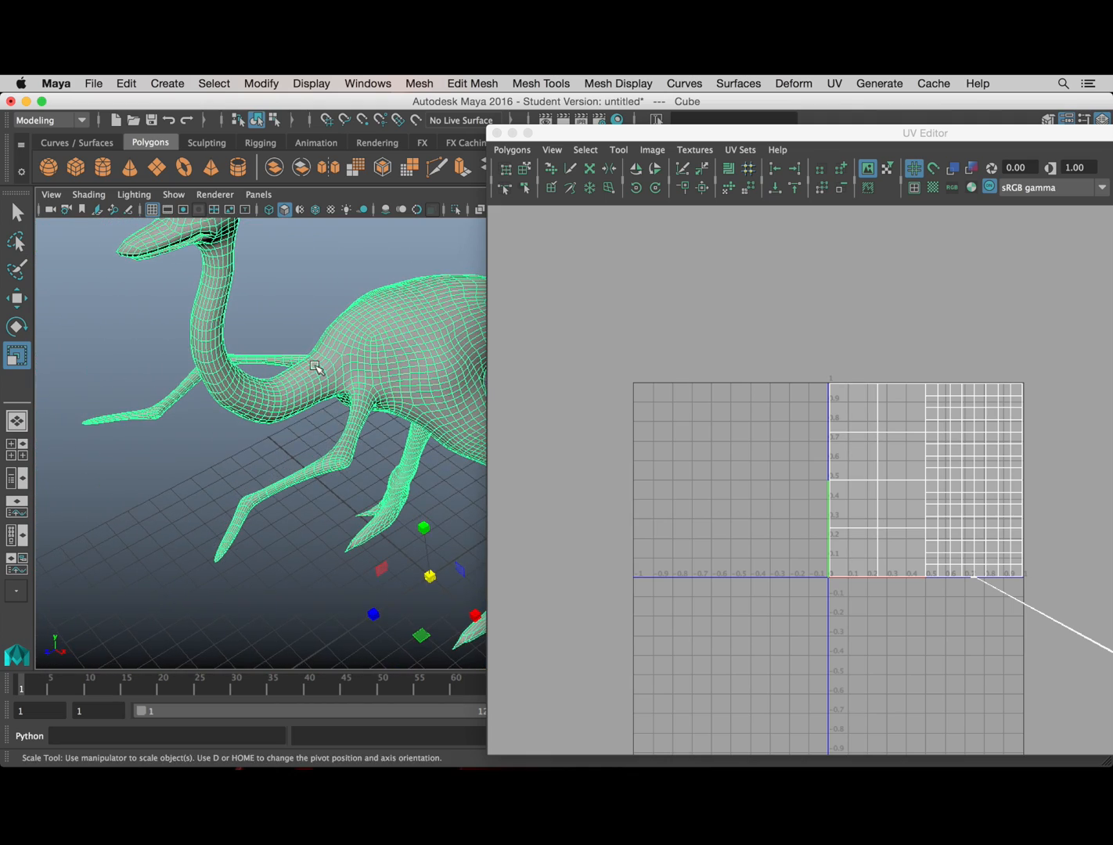
{"action": "middle_click_drag", "start_coordinate": [339, 326], "coordinate": [313, 397], "text": "alt"}
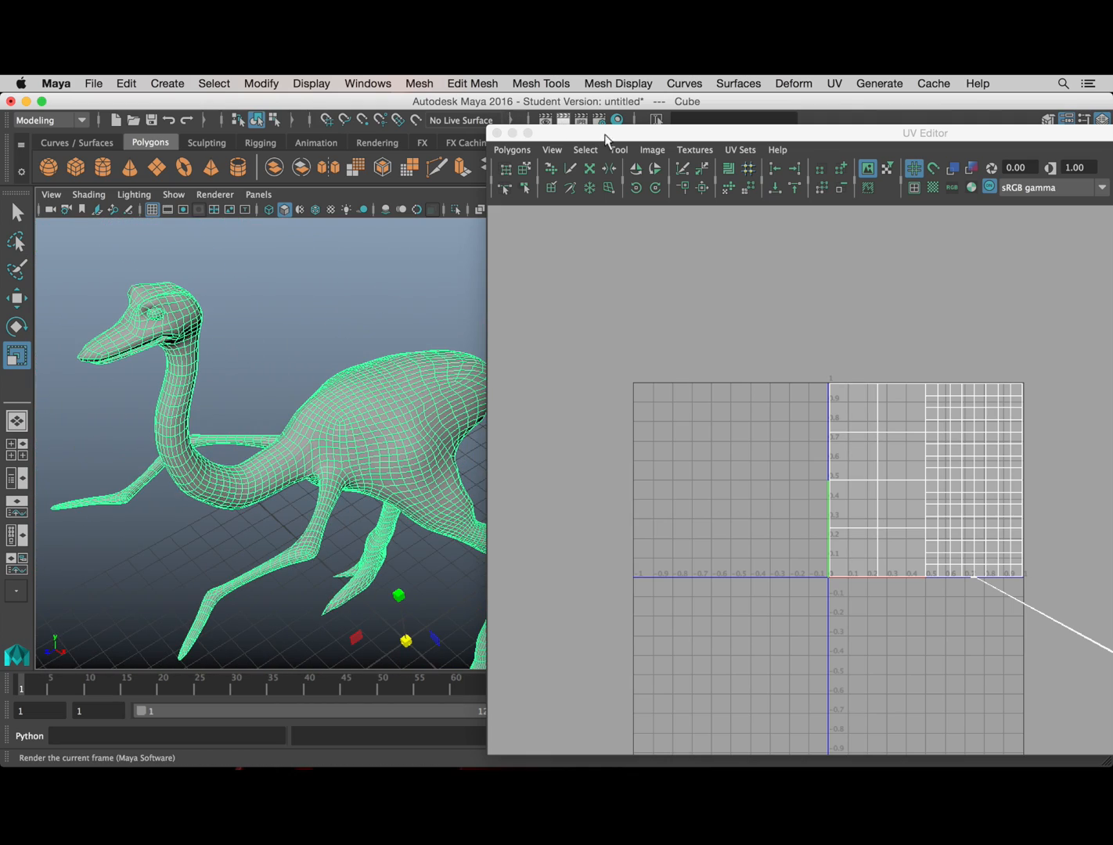
{"action": "left_click_drag", "start_coordinate": [605, 139], "coordinate": [737, 183]}
{"action": "left_click", "coordinate": [415, 83]}
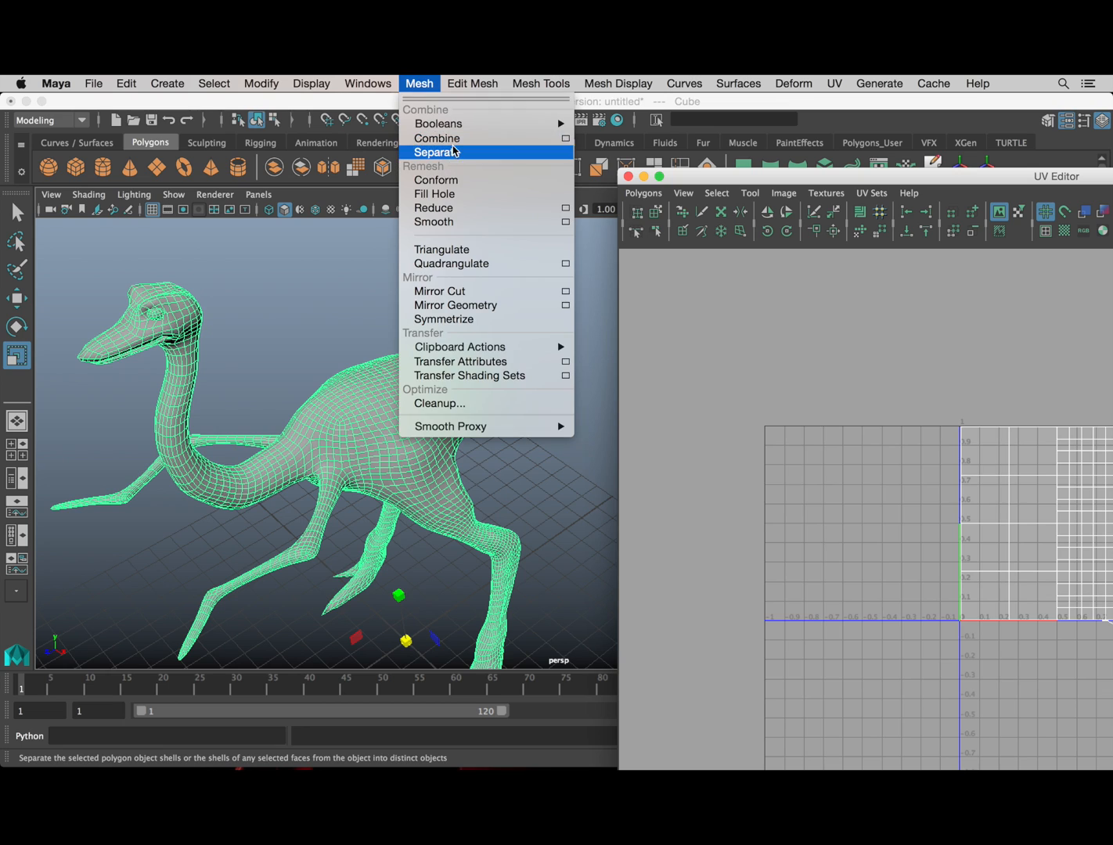
{"action": "left_click", "coordinate": [454, 153]}
Step: Select only the bird's body mesh and create Camera-Based UVs for it
{"action": "left_click", "coordinate": [248, 346]}
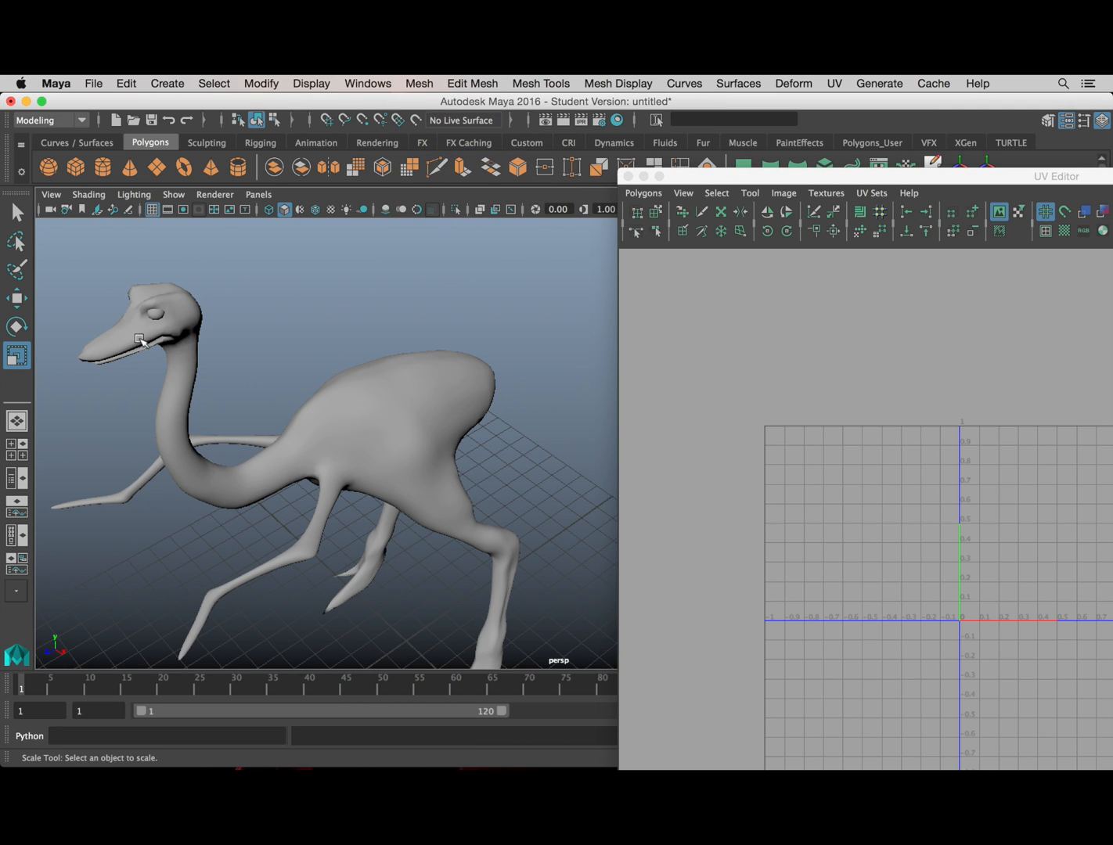
{"action": "left_click", "coordinate": [140, 341]}
{"action": "middle_click_drag", "start_coordinate": [409, 389], "coordinate": [347, 354], "text": "alt"}
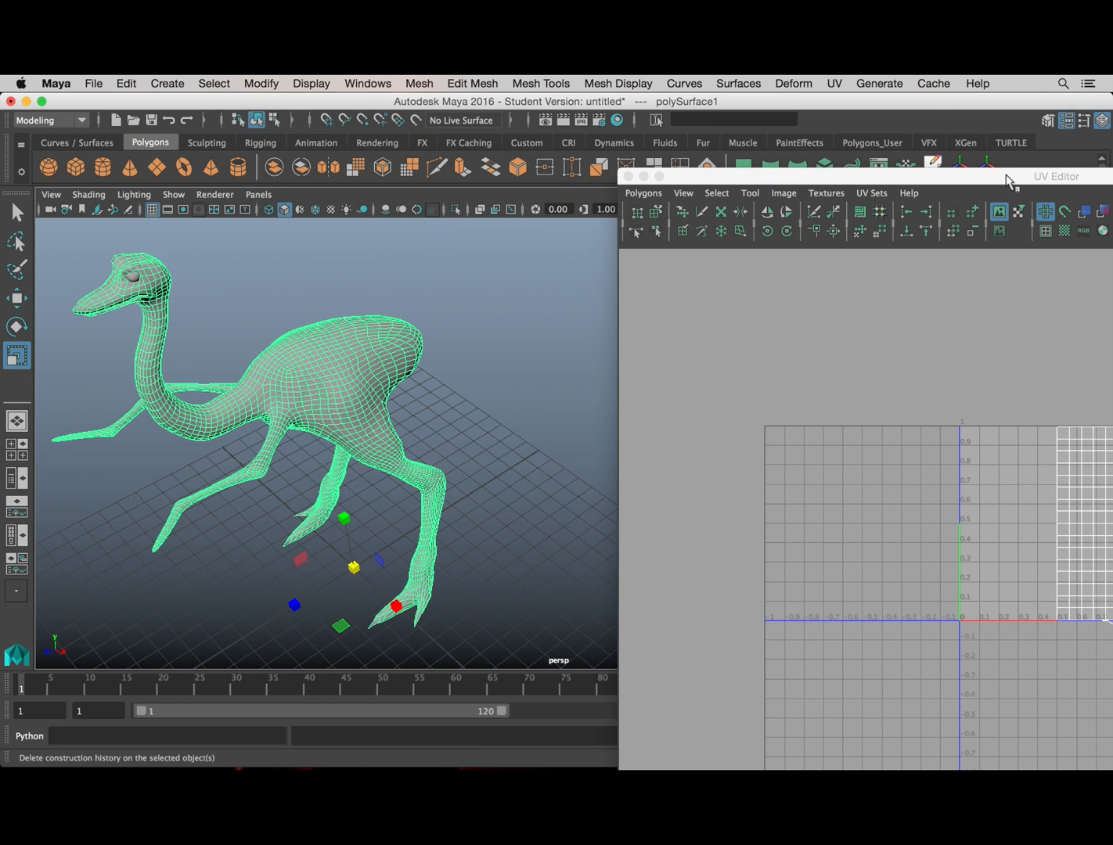
{"action": "left_click_drag", "start_coordinate": [1007, 176], "coordinate": [833, 127]}
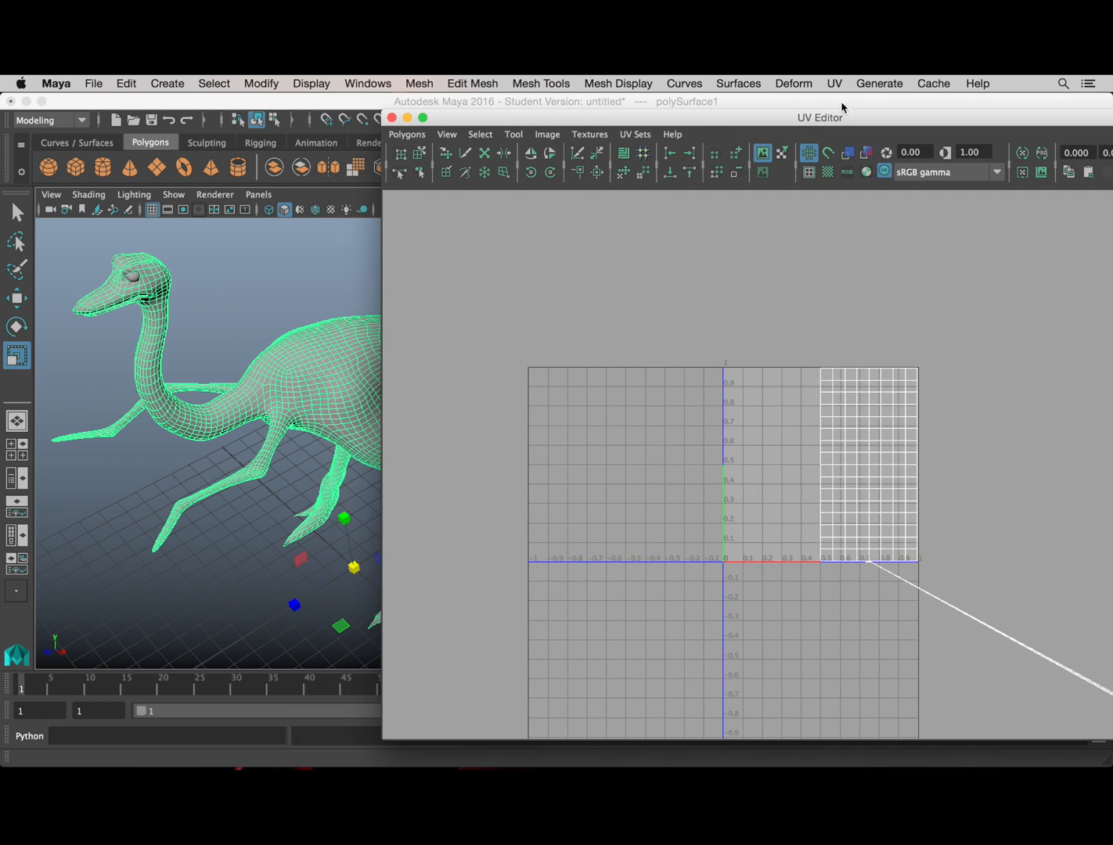
{"action": "left_click", "coordinate": [835, 84]}
{"action": "left_click", "coordinate": [871, 221]}
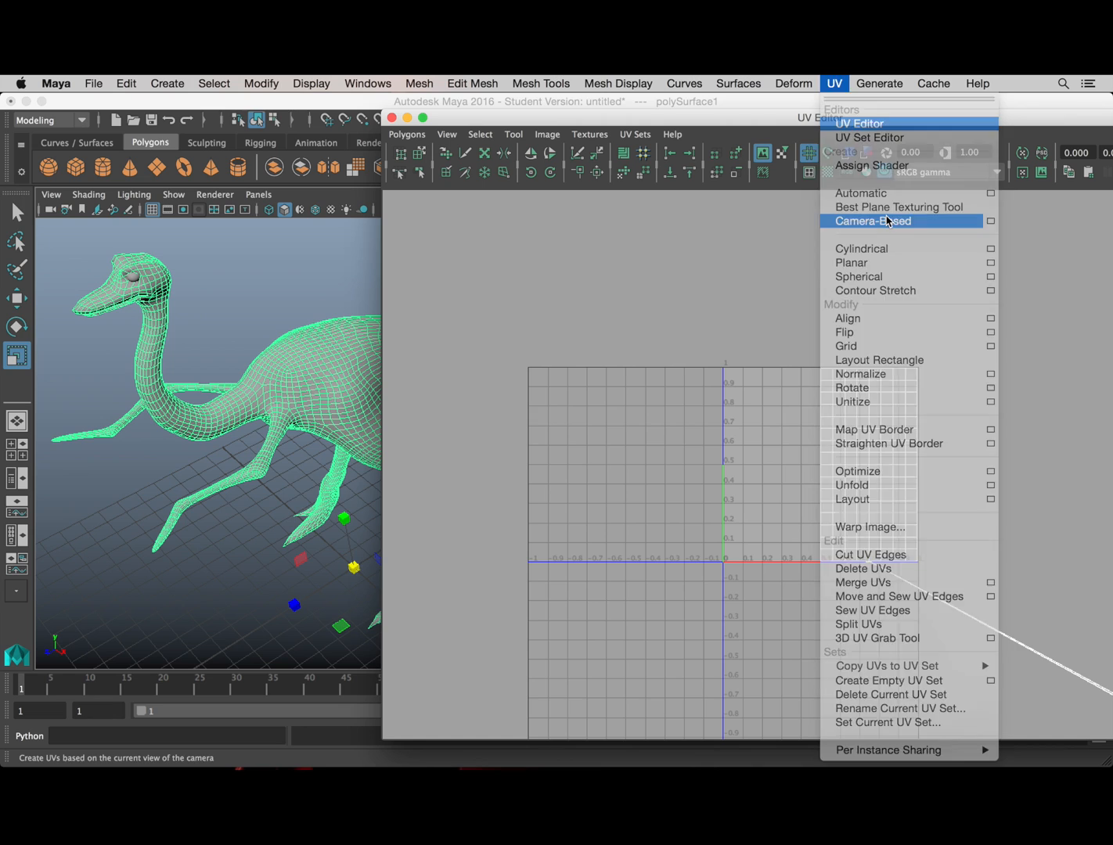
{"action": "scroll", "coordinate": [826, 447], "scroll_direction": "up", "scroll_amount": 2}
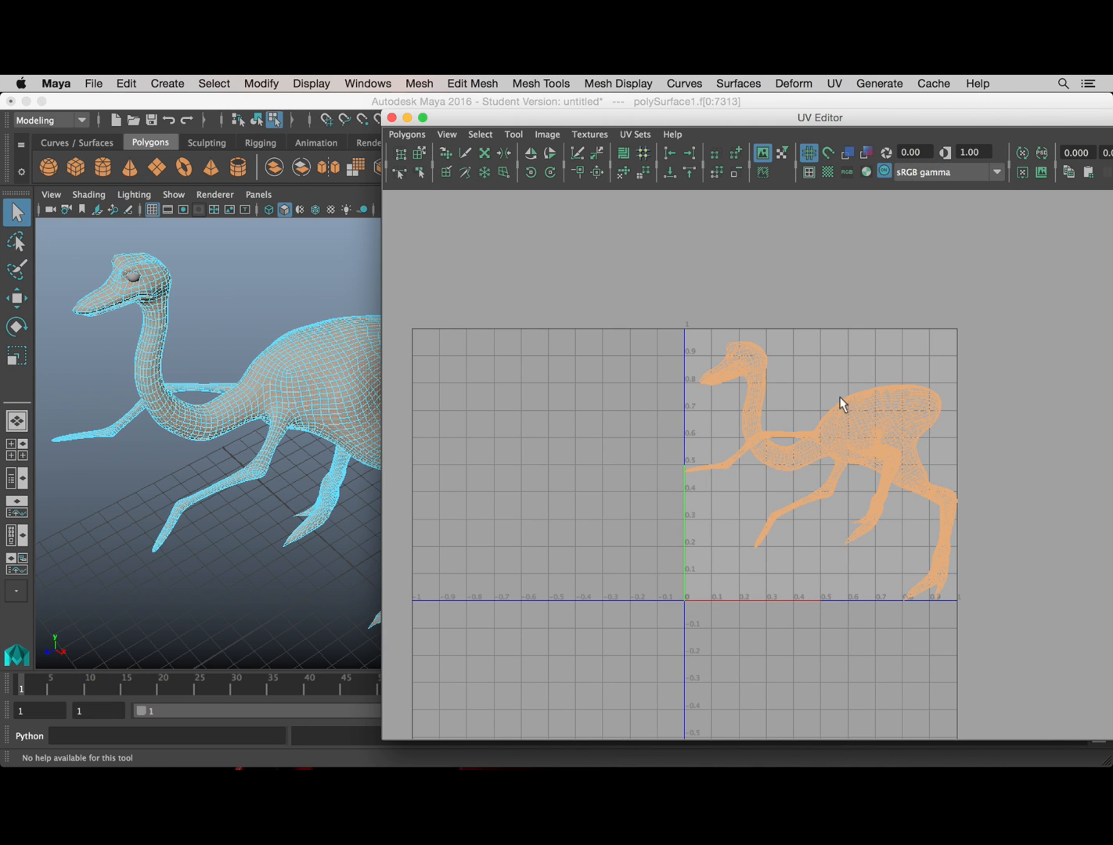
Step: Clear the face selection on the body mesh and switch it to edge selection
{"action": "left_click_drag", "start_coordinate": [481, 120], "coordinate": [545, 123]}
{"action": "scroll", "coordinate": [292, 414], "scroll_direction": "up", "scroll_amount": 4}
{"action": "left_click_drag", "start_coordinate": [293, 413], "coordinate": [270, 346], "text": "alt"}
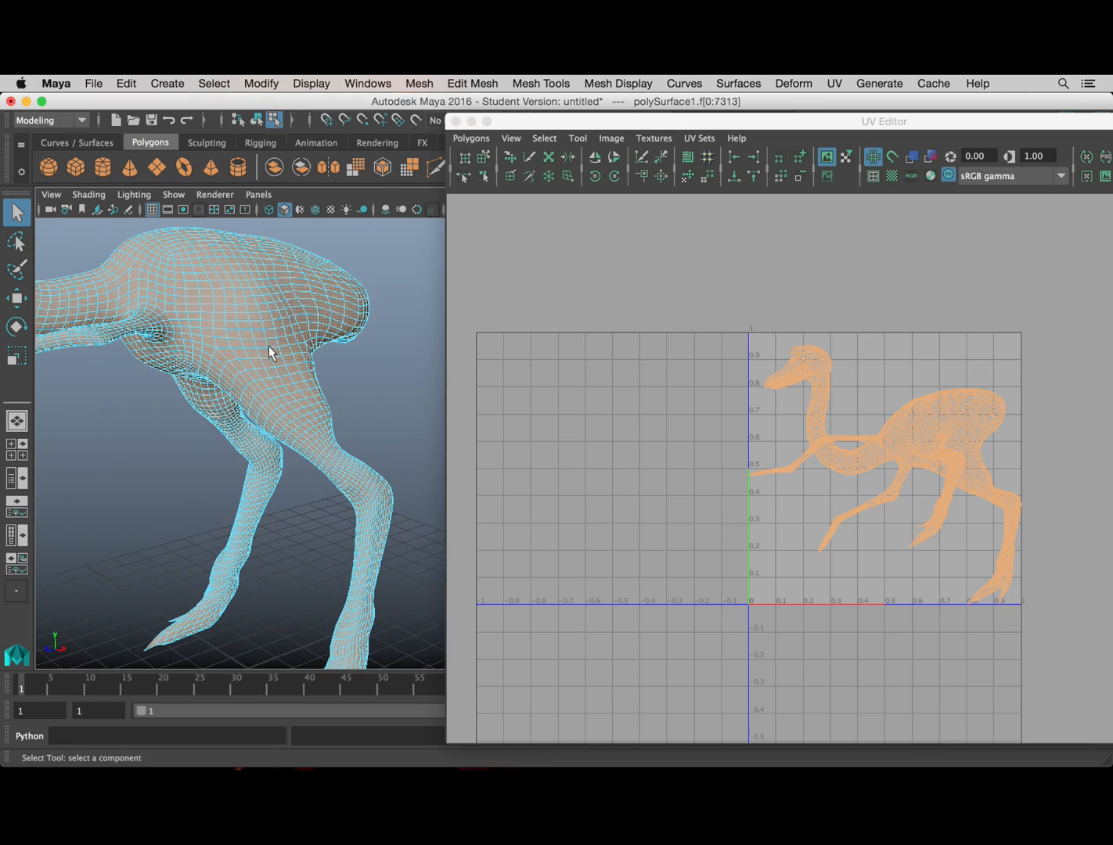
{"action": "middle_click_drag", "start_coordinate": [268, 346], "coordinate": [316, 392], "text": "alt"}
{"action": "scroll", "coordinate": [315, 391], "scroll_direction": "up", "scroll_amount": 4}
{"action": "left_click", "coordinate": [335, 404]}
{"action": "scroll", "coordinate": [337, 407], "scroll_direction": "up", "scroll_amount": 3}
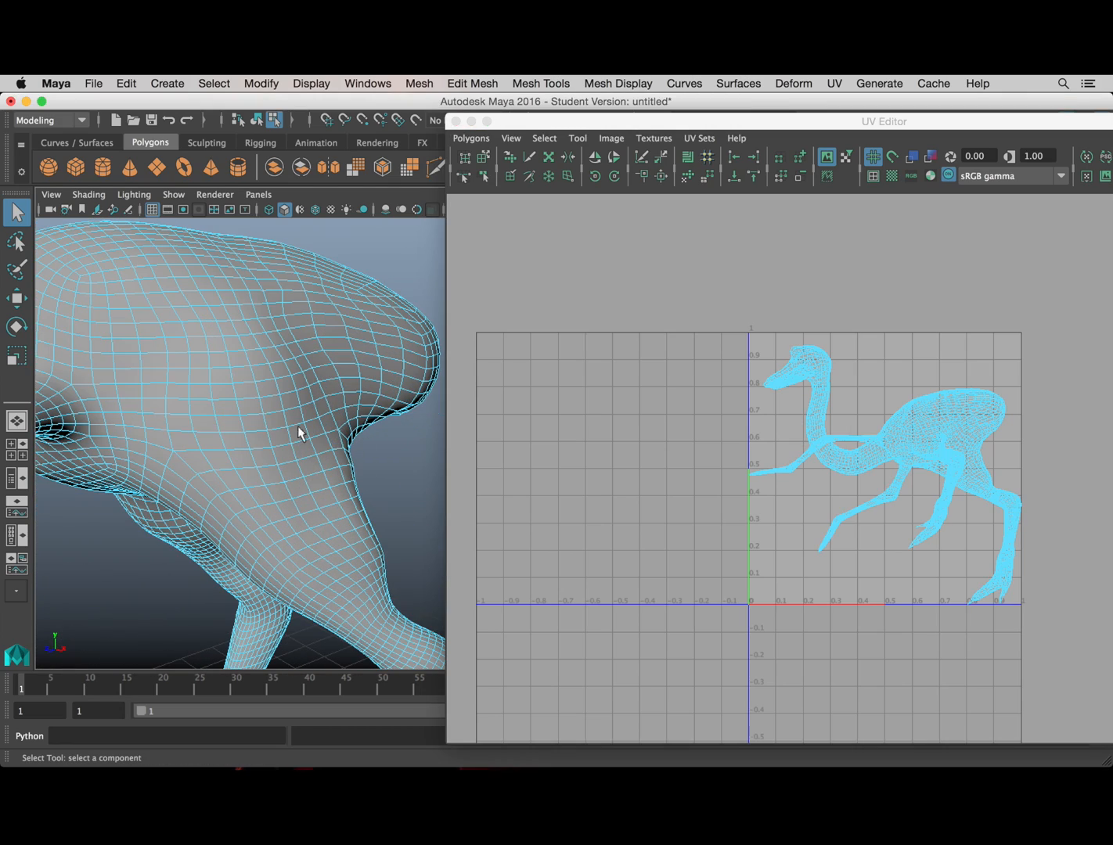
{"action": "right_click_drag", "start_coordinate": [158, 309], "coordinate": [161, 267]}
Step: Examine the edge flow around the shoulder, hip and tail for possible UV seams
{"action": "scroll", "coordinate": [328, 526], "scroll_direction": "down", "scroll_amount": 5}
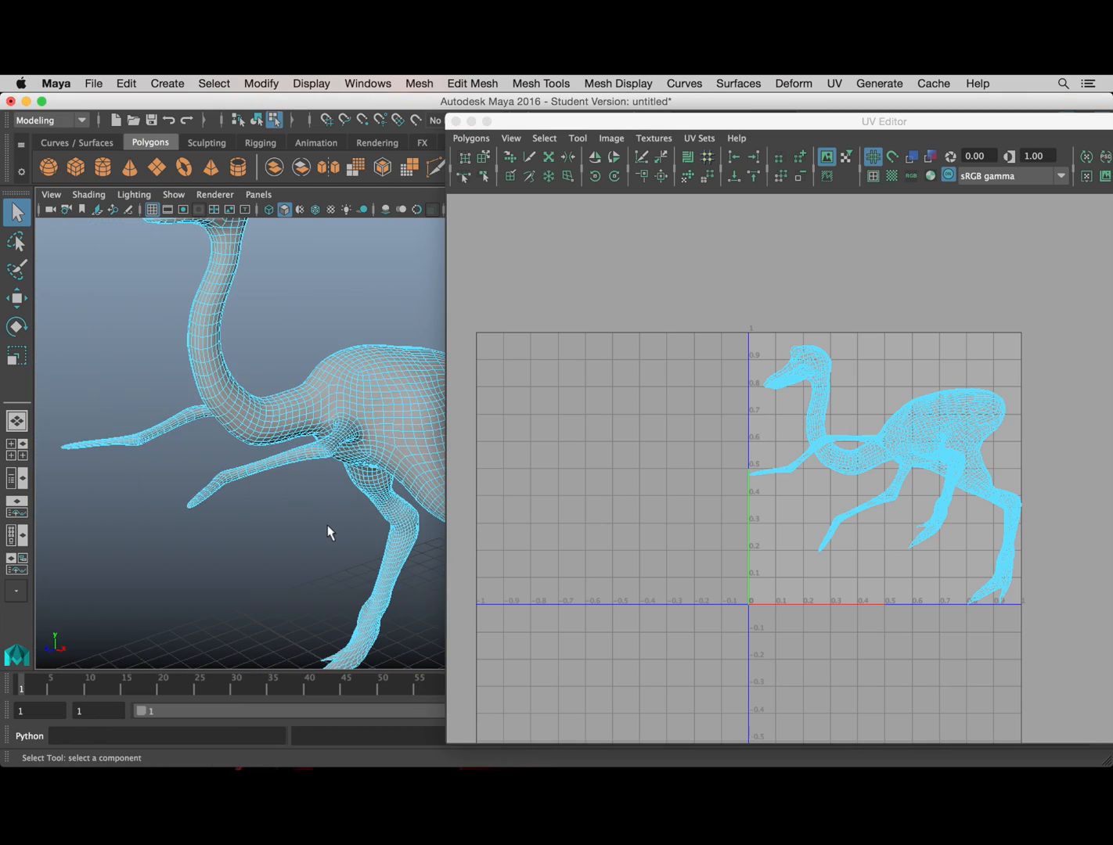
{"action": "middle_click_drag", "start_coordinate": [328, 526], "coordinate": [184, 436], "text": "alt"}
{"action": "left_click_drag", "start_coordinate": [185, 436], "coordinate": [305, 425], "text": "alt"}
{"action": "middle_click_drag", "start_coordinate": [305, 425], "coordinate": [318, 459], "text": "alt"}
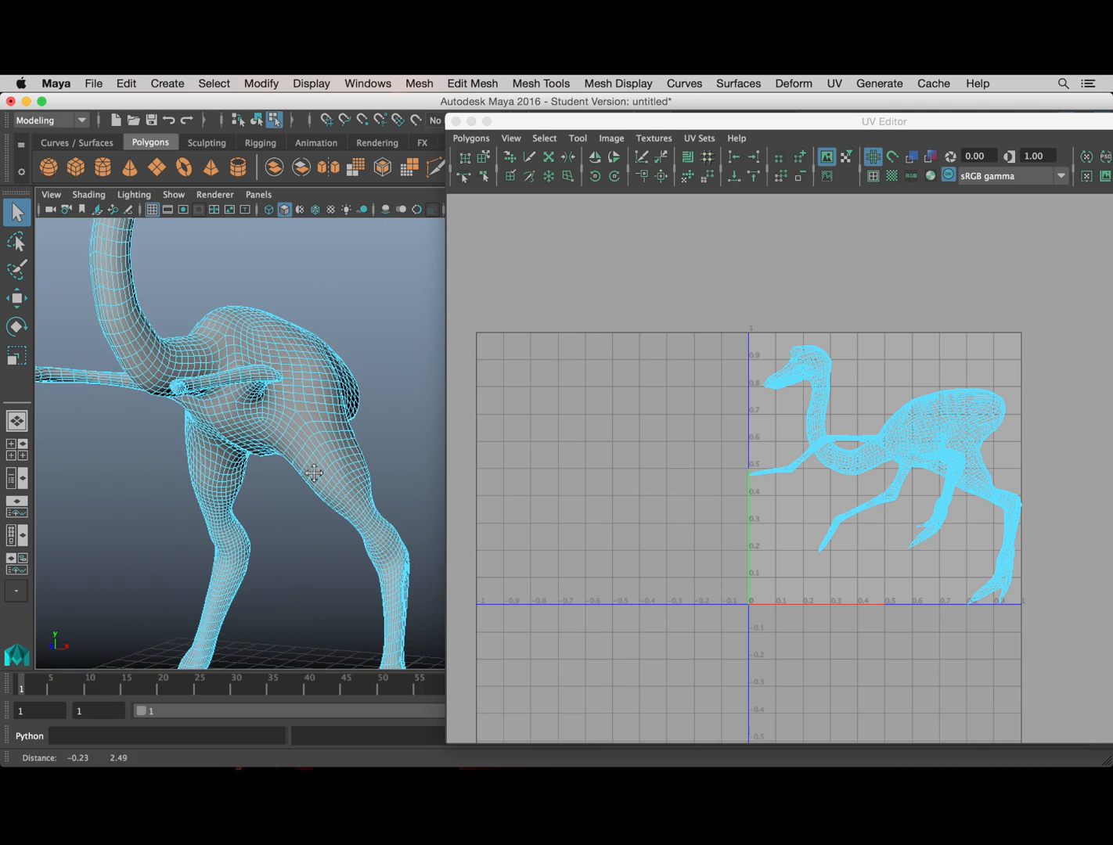
{"action": "scroll", "coordinate": [318, 459], "scroll_direction": "up", "scroll_amount": 4}
{"action": "scroll", "coordinate": [314, 416], "scroll_direction": "up", "scroll_amount": 4}
{"action": "middle_click_drag", "start_coordinate": [192, 391], "coordinate": [386, 427], "text": "alt"}
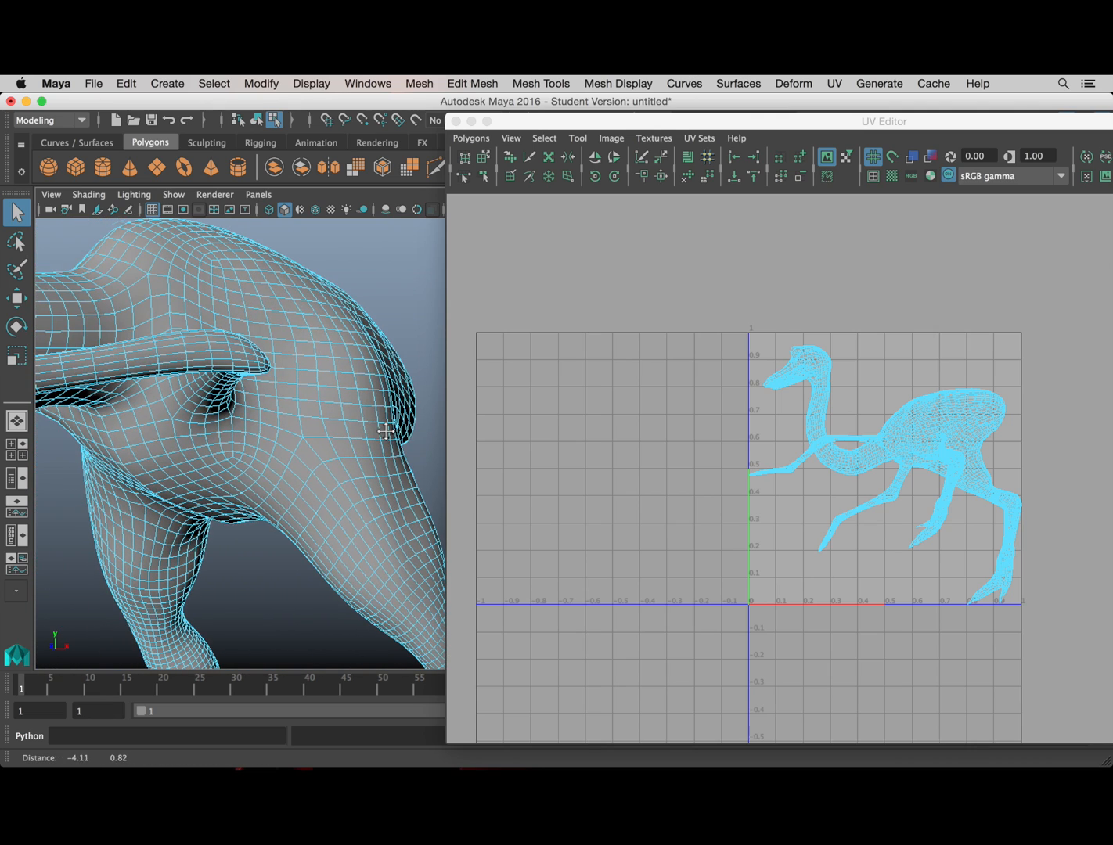
{"action": "left_click_drag", "start_coordinate": [386, 428], "coordinate": [254, 408], "text": "alt"}
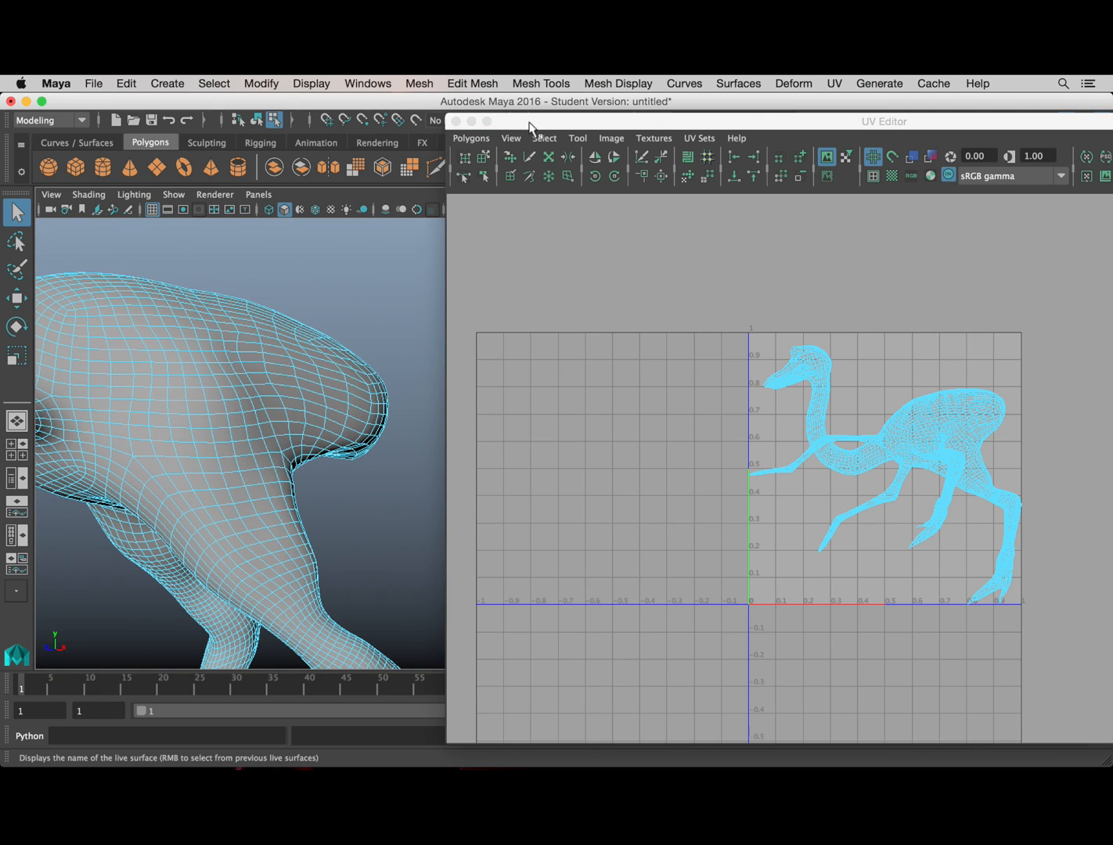
Step: Move the UV Editor clear of the model and select the edge loop around the top of the near thigh
{"action": "left_click_drag", "start_coordinate": [528, 128], "coordinate": [909, 265]}
{"action": "scroll", "coordinate": [350, 382], "scroll_direction": "down", "scroll_amount": 4}
{"action": "scroll", "coordinate": [599, 438], "scroll_direction": "down", "scroll_amount": 2}
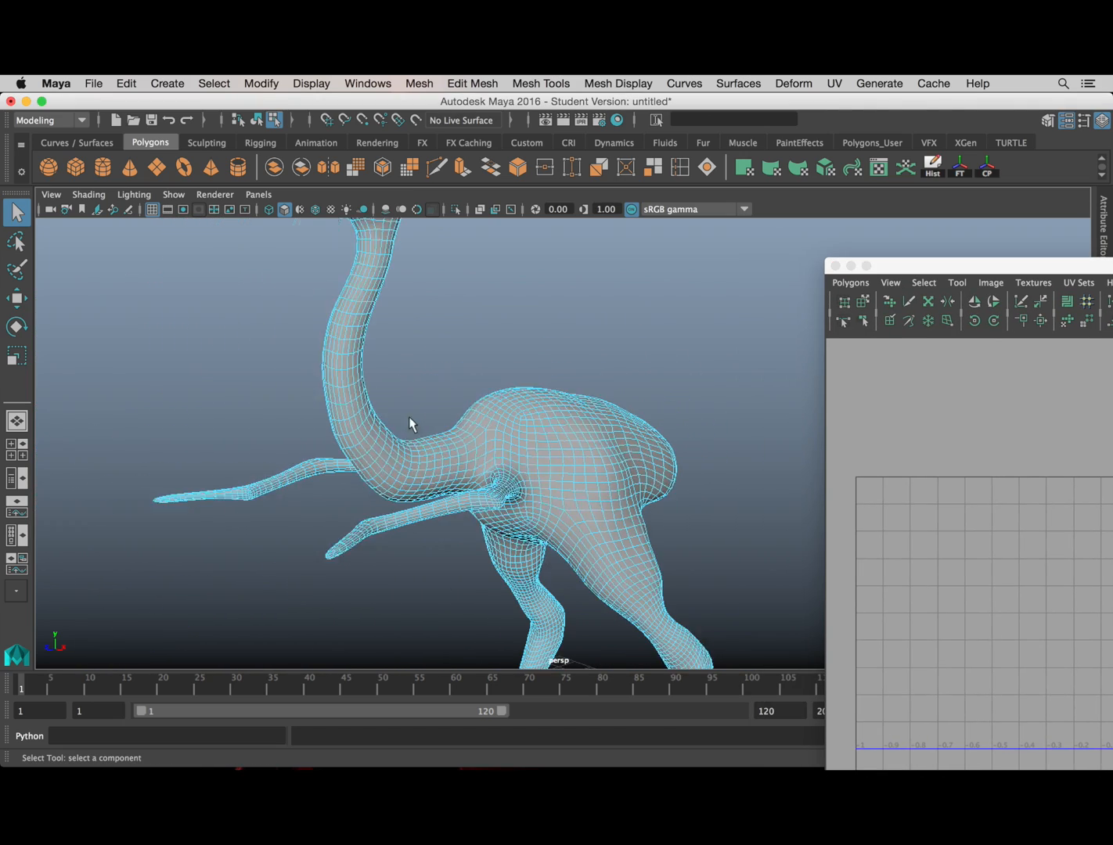
{"action": "scroll", "coordinate": [426, 414], "scroll_direction": "down", "scroll_amount": 2}
{"action": "middle_click_drag", "start_coordinate": [444, 411], "coordinate": [462, 374], "text": "alt"}
{"action": "scroll", "coordinate": [444, 398], "scroll_direction": "up", "scroll_amount": 6}
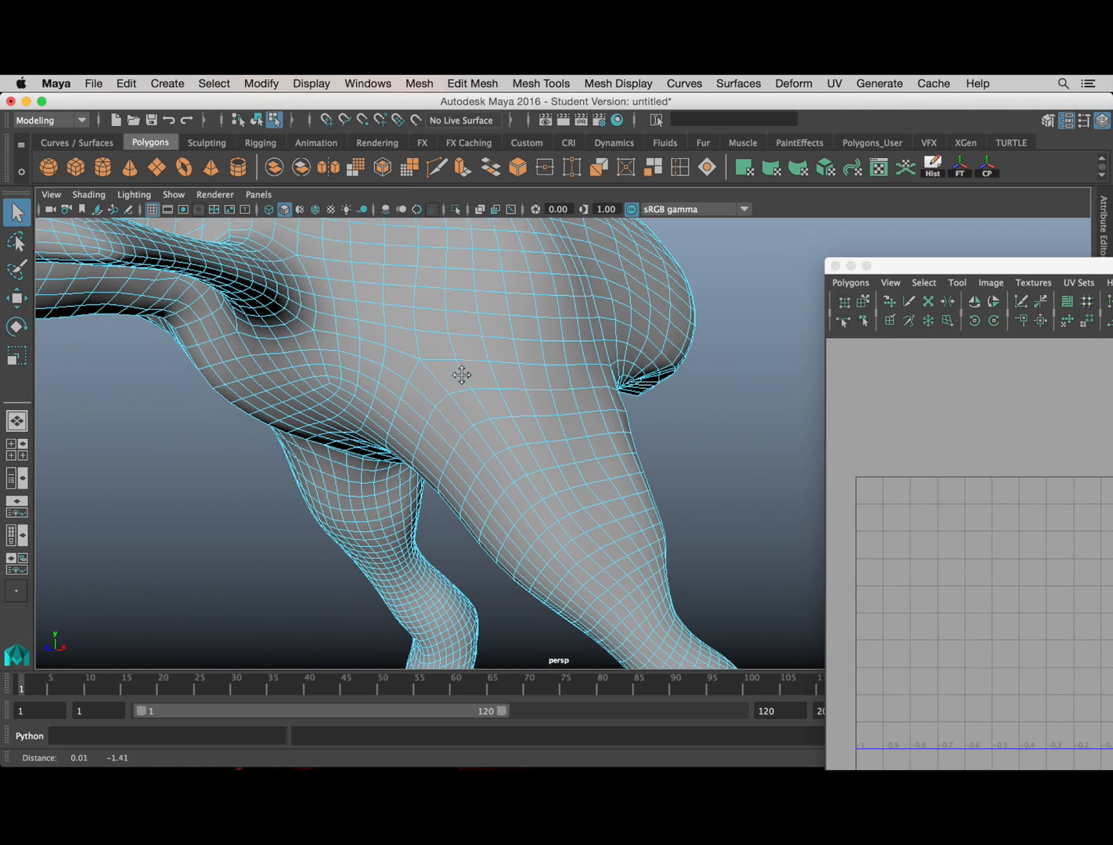
{"action": "right_click_drag", "start_coordinate": [462, 309], "coordinate": [464, 357]}
{"action": "right_click_drag", "start_coordinate": [468, 269], "coordinate": [468, 269]}
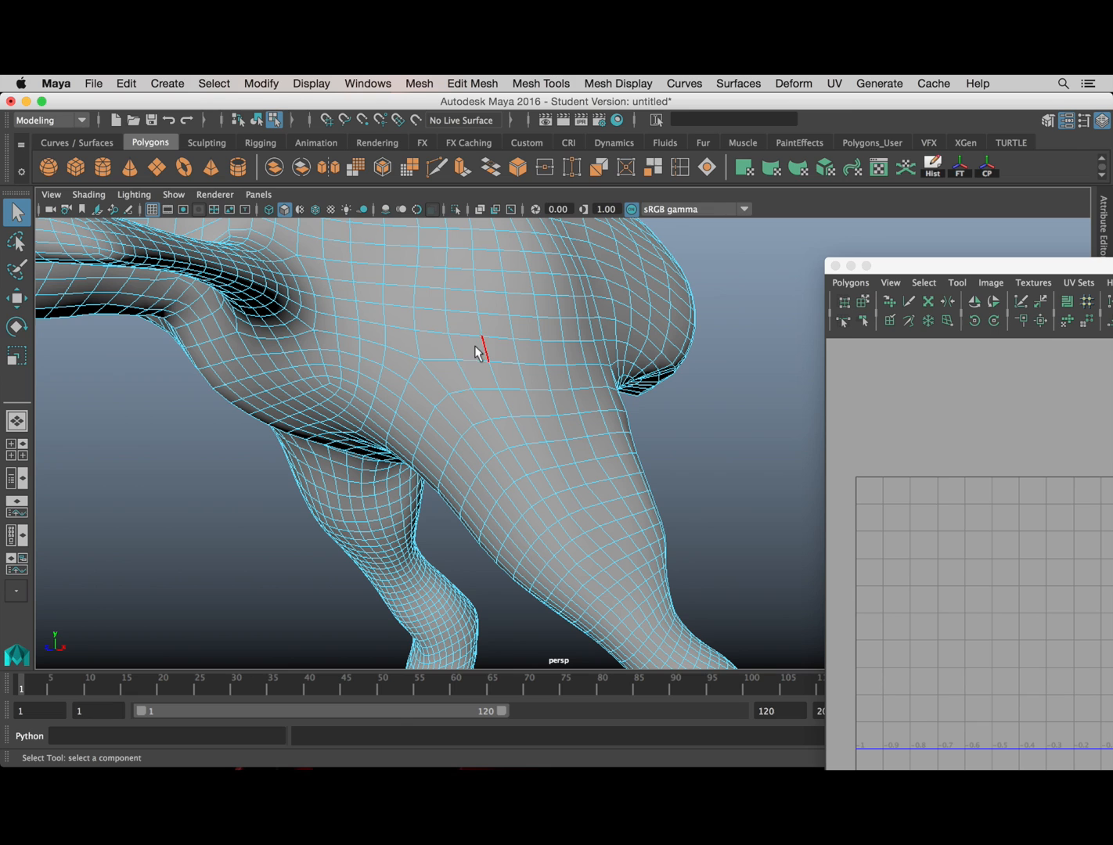
{"action": "double_click", "coordinate": [467, 363]}
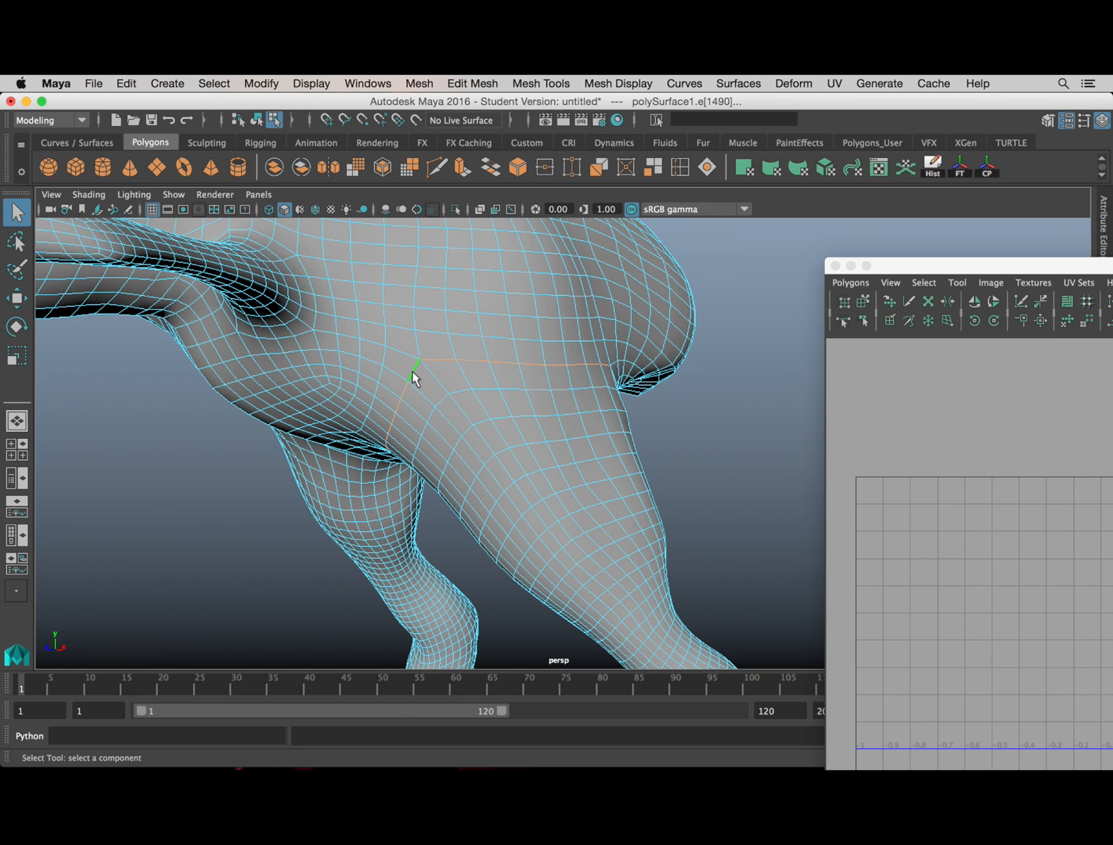
{"action": "left_click_drag", "start_coordinate": [415, 379], "coordinate": [142, 380], "text": "alt"}
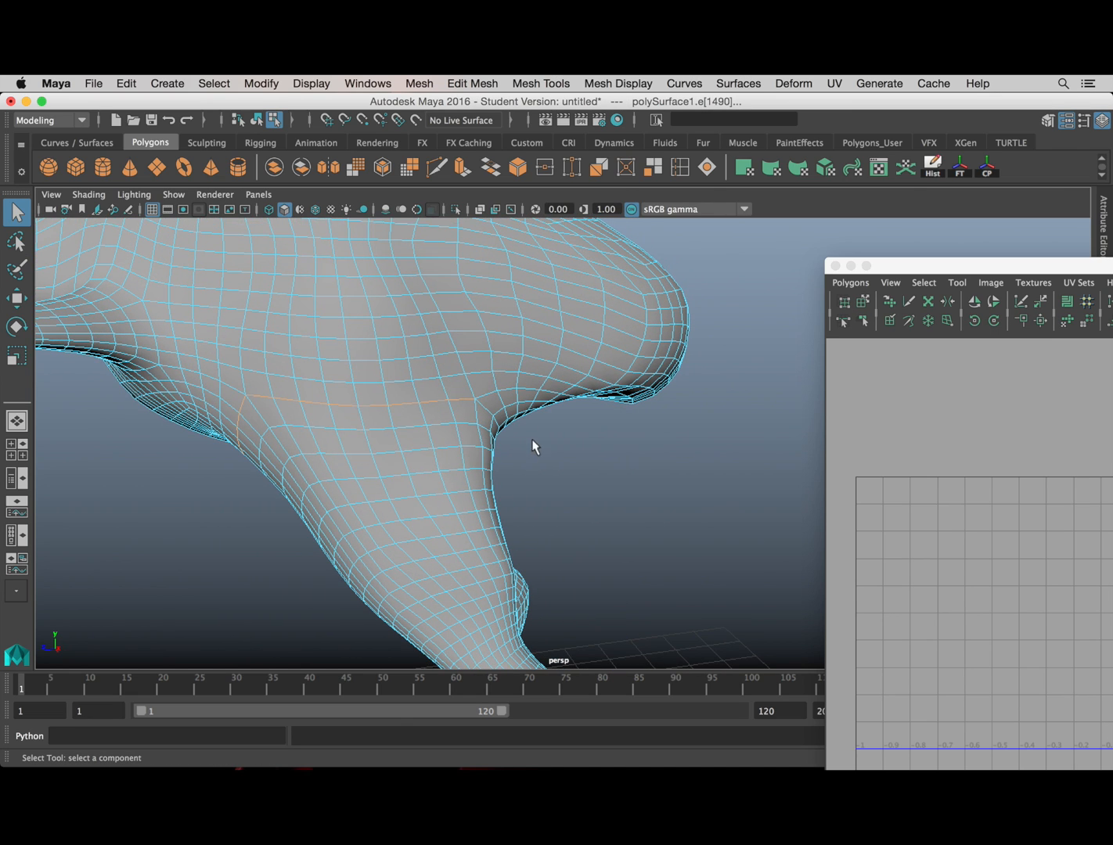
Step: Finish selecting the edge loops around both thighs and both ankles, and cut the UVs along them
{"action": "left_click_drag", "start_coordinate": [476, 408], "coordinate": [451, 442], "text": "alt"}
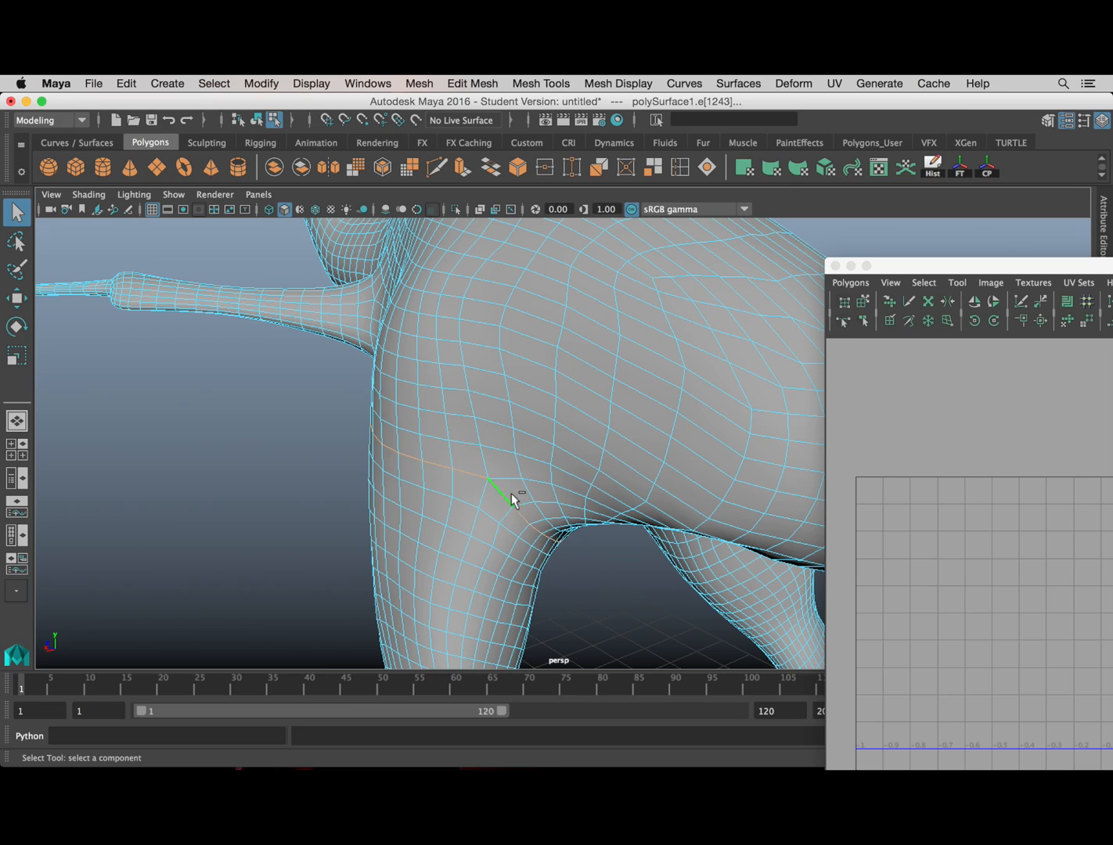
{"action": "left_click_drag", "start_coordinate": [512, 498], "coordinate": [410, 490], "text": "alt"}
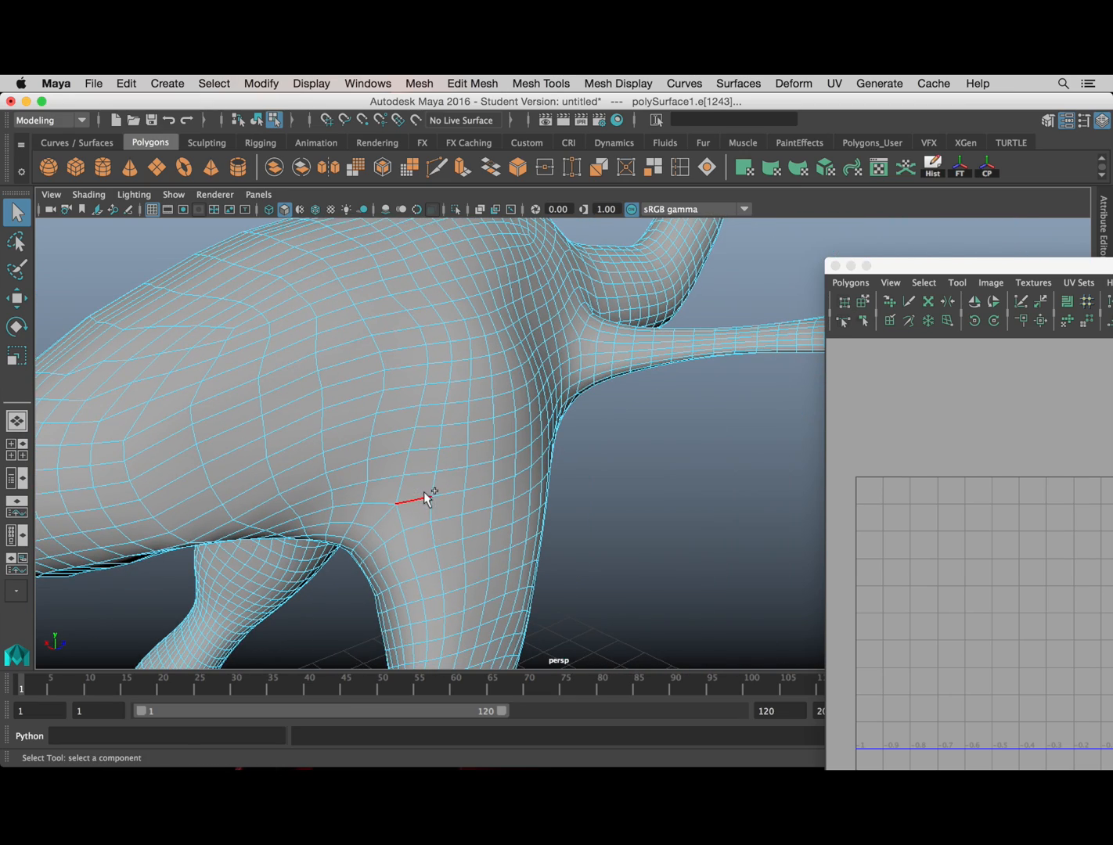
{"action": "left_click_drag", "start_coordinate": [553, 474], "coordinate": [404, 432], "text": "alt"}
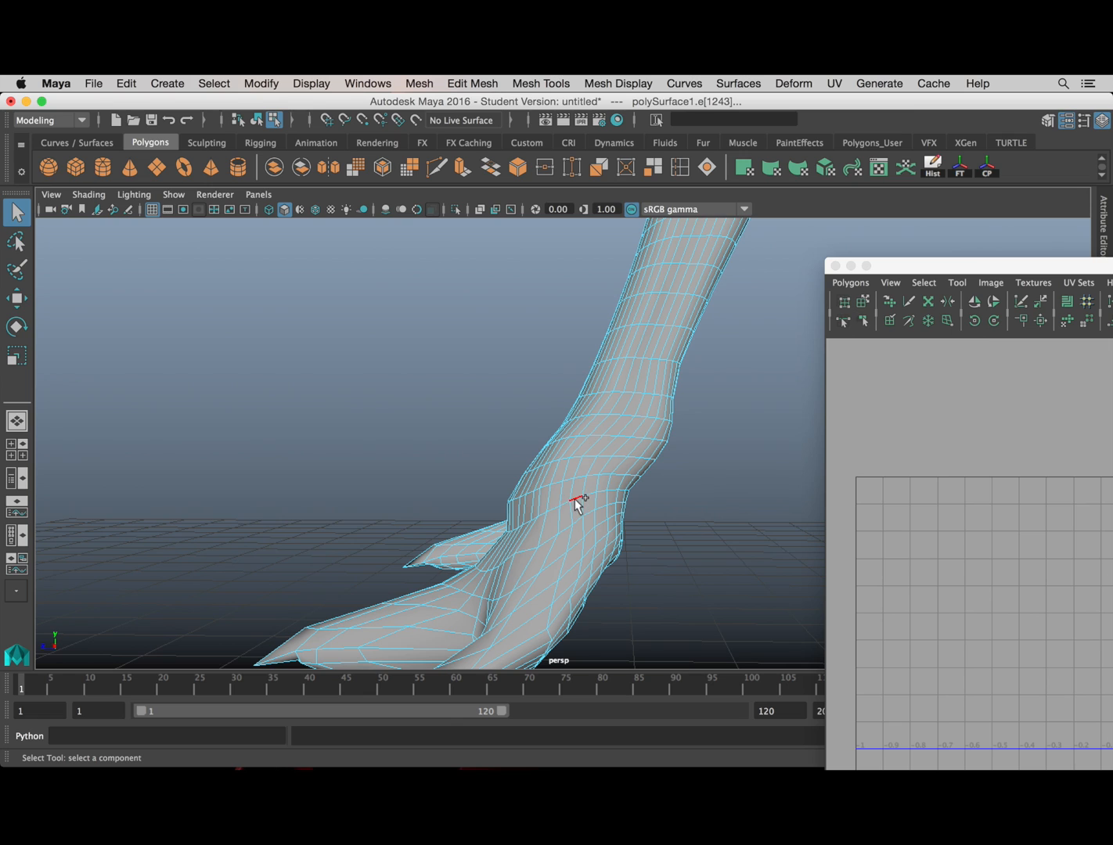
{"action": "left_click_drag", "start_coordinate": [951, 277], "coordinate": [303, 120]}
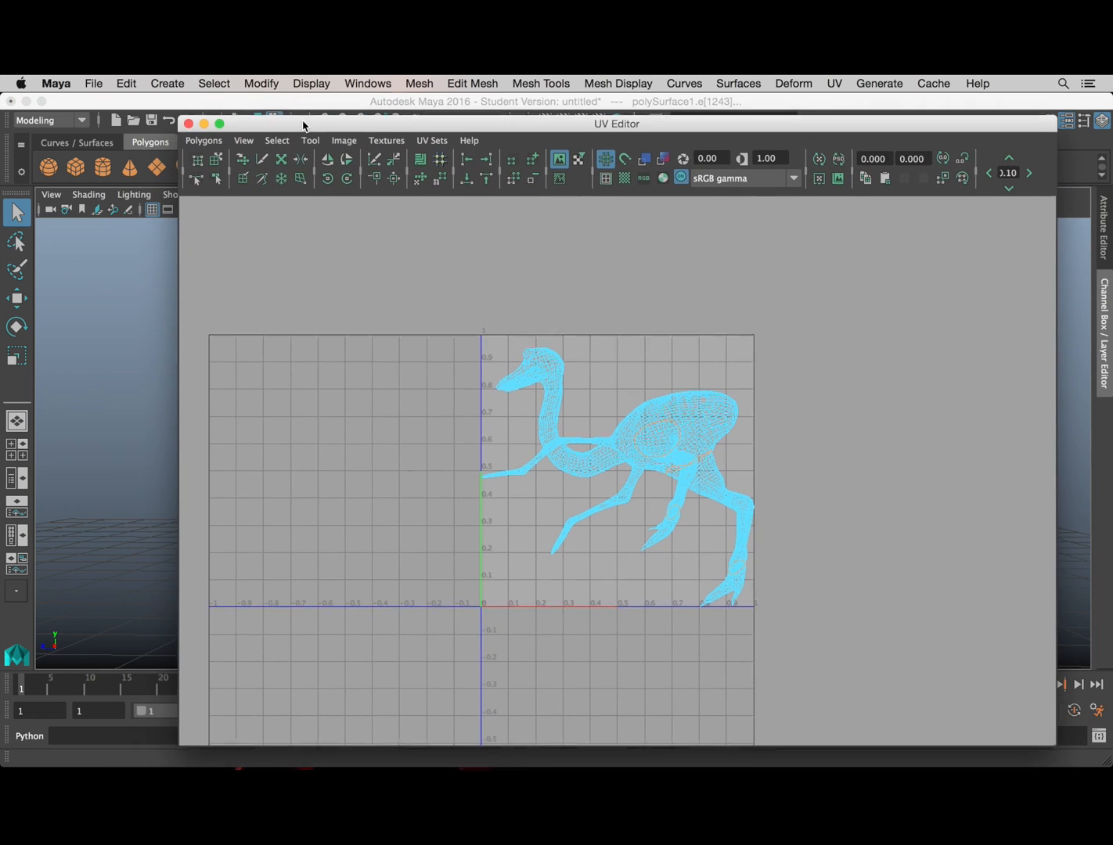
{"action": "left_click", "coordinate": [206, 139]}
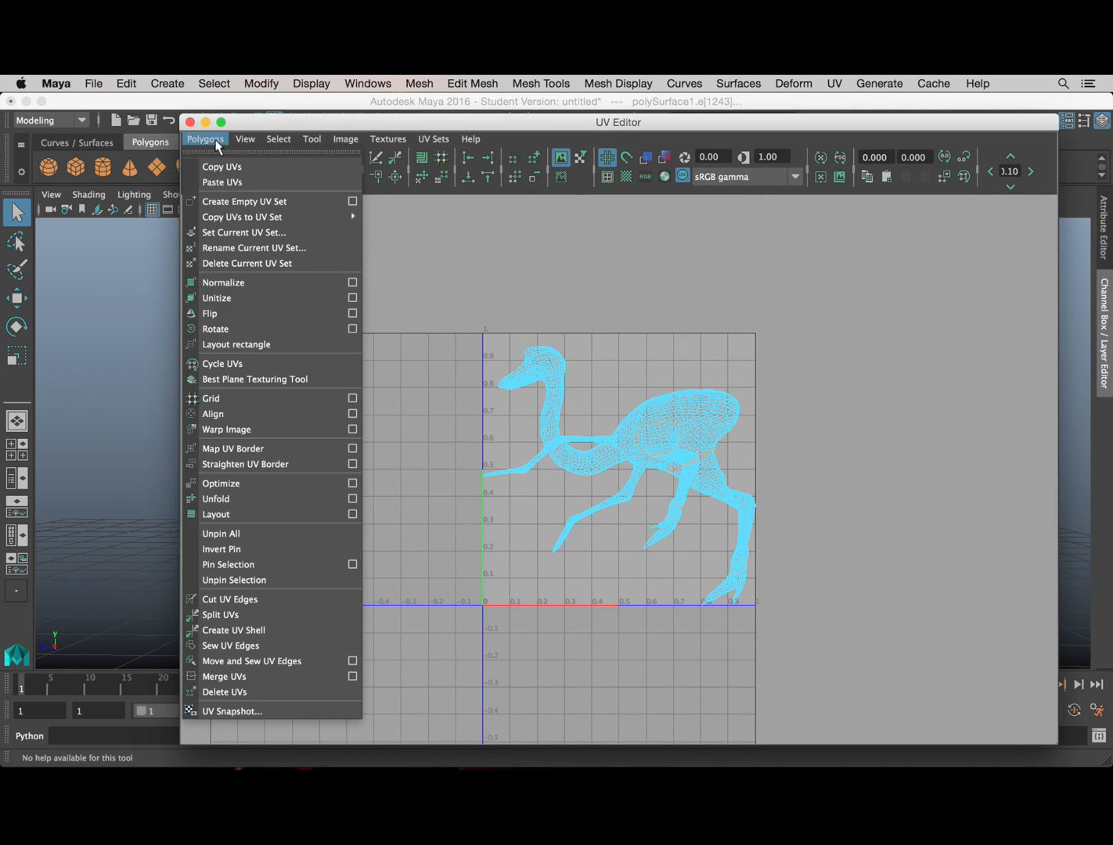
{"action": "left_click", "coordinate": [234, 596]}
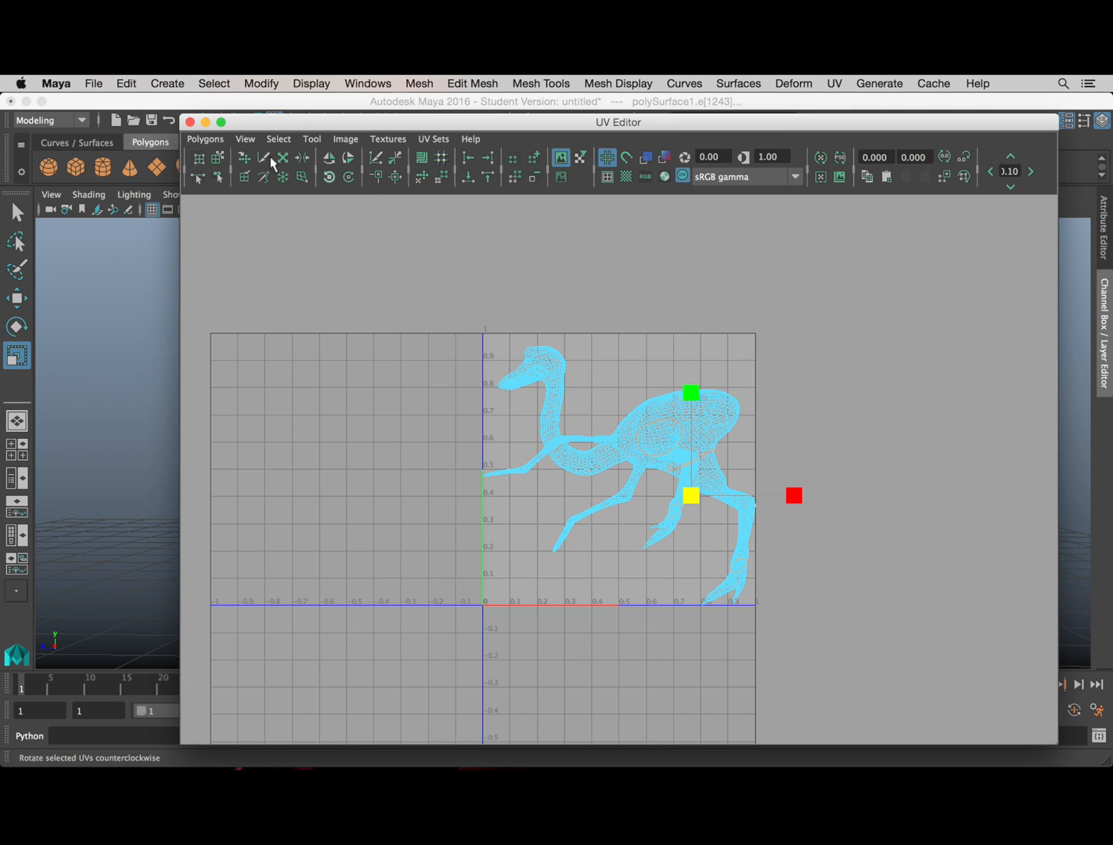
Step: Separate the UV shells with the Move UV Shell tool, spreading the legs, feet and body apart in the UV layout
{"action": "left_click", "coordinate": [217, 162]}
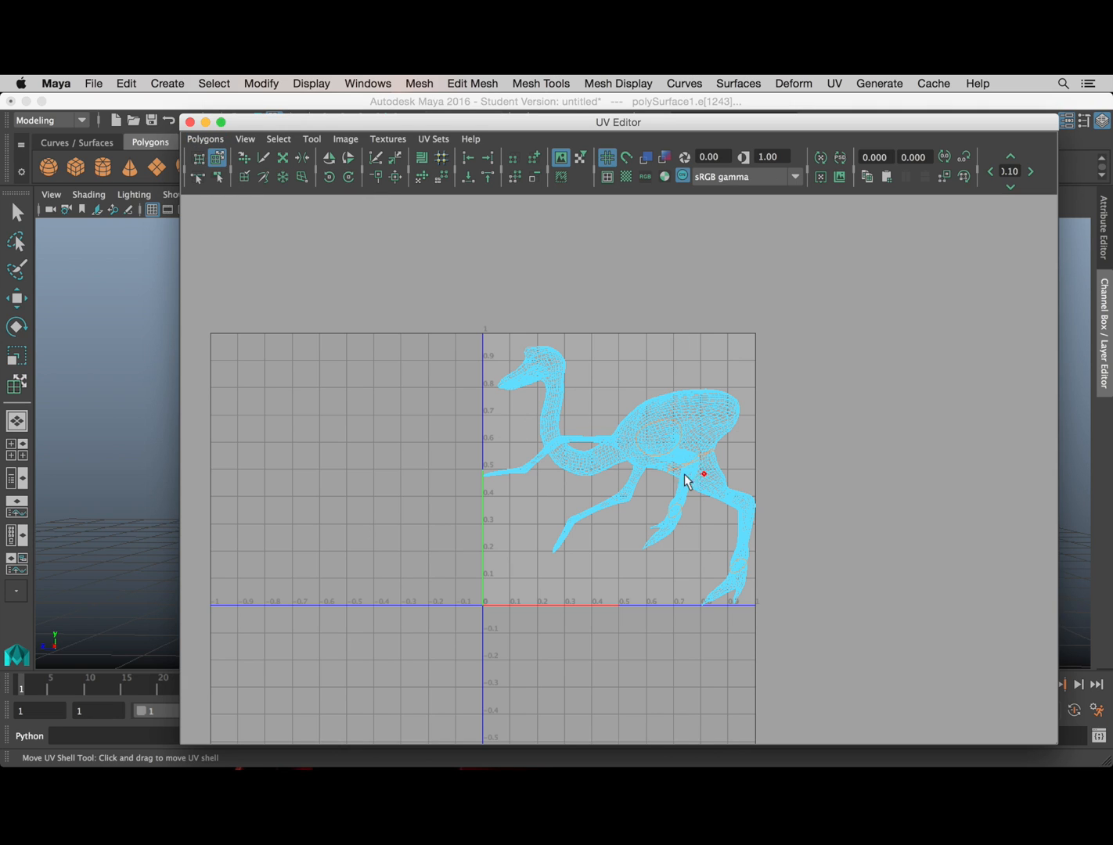
{"action": "left_click_drag", "start_coordinate": [686, 480], "coordinate": [340, 423]}
{"action": "left_click_drag", "start_coordinate": [692, 487], "coordinate": [436, 417]}
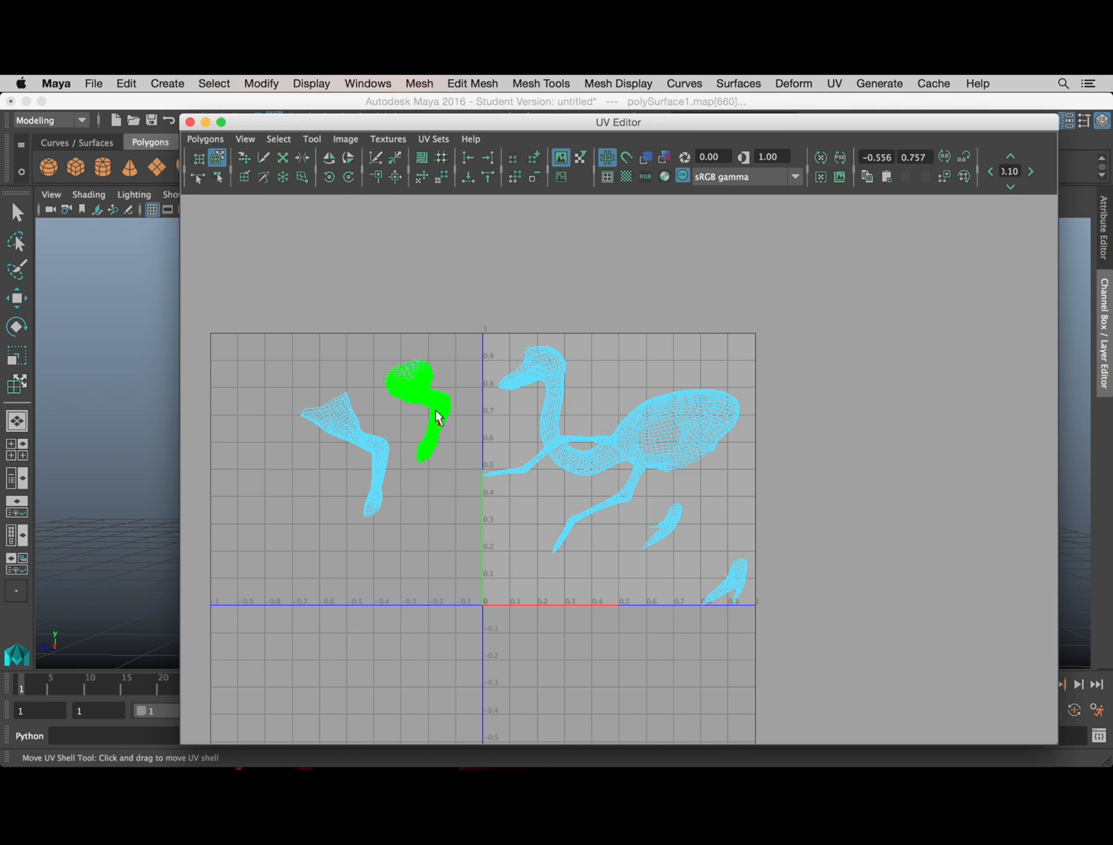
{"action": "left_click_drag", "start_coordinate": [675, 444], "coordinate": [811, 341]}
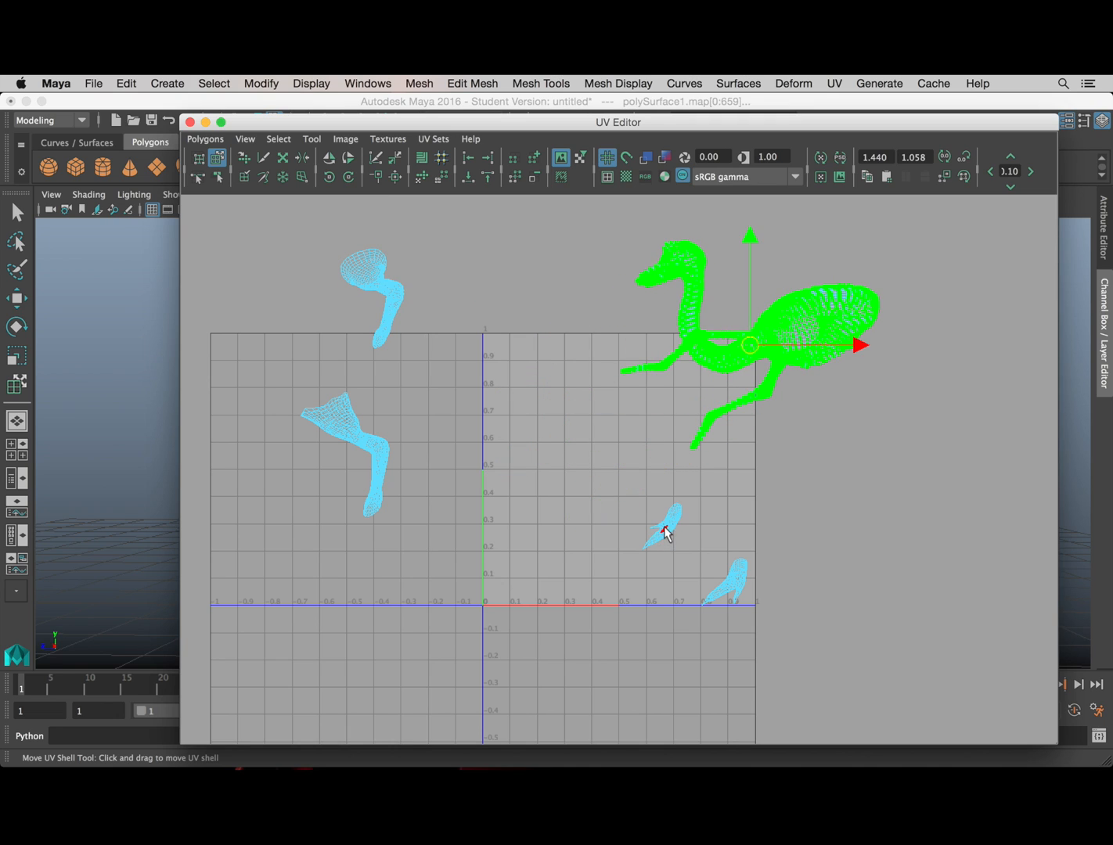
{"action": "left_click_drag", "start_coordinate": [665, 533], "coordinate": [389, 584]}
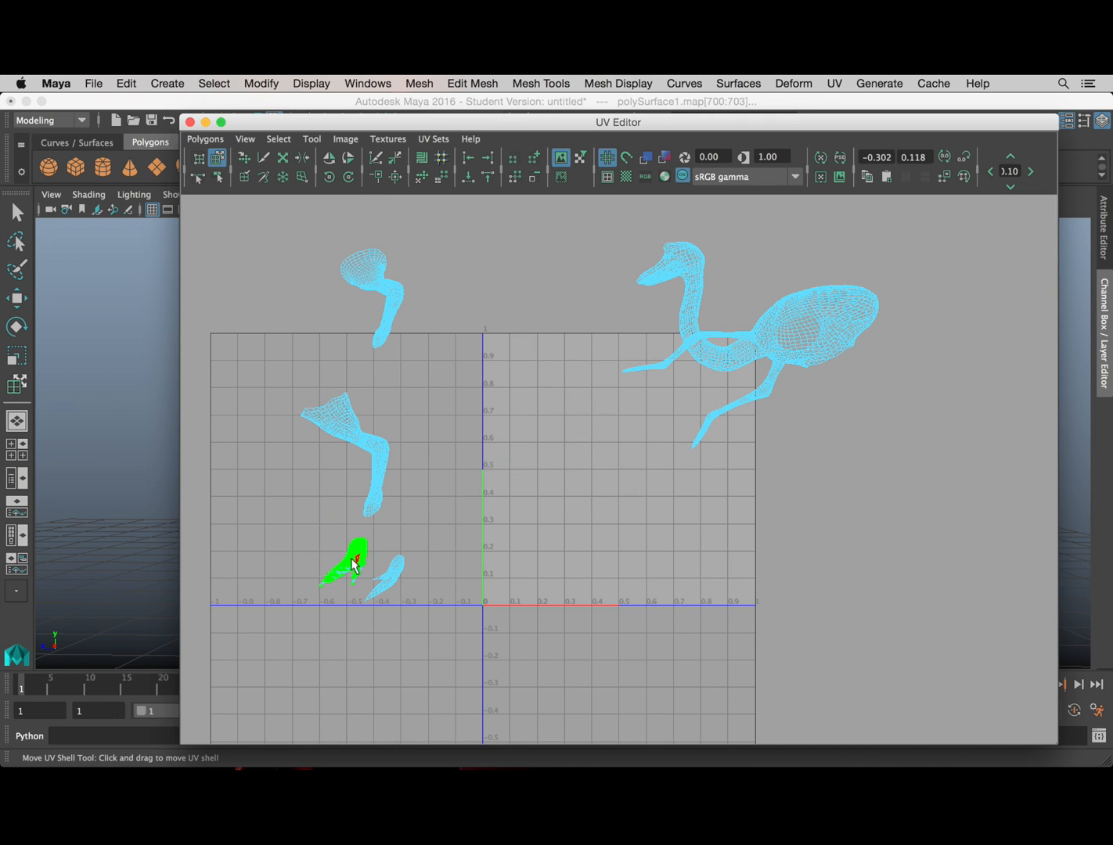
{"action": "left_click", "coordinate": [486, 540]}
Step: Select the edges running along the toes of both feet and cut the UVs along them
{"action": "left_click_drag", "start_coordinate": [490, 129], "coordinate": [977, 192]}
{"action": "middle_click_drag", "start_coordinate": [556, 447], "coordinate": [403, 372], "text": "alt"}
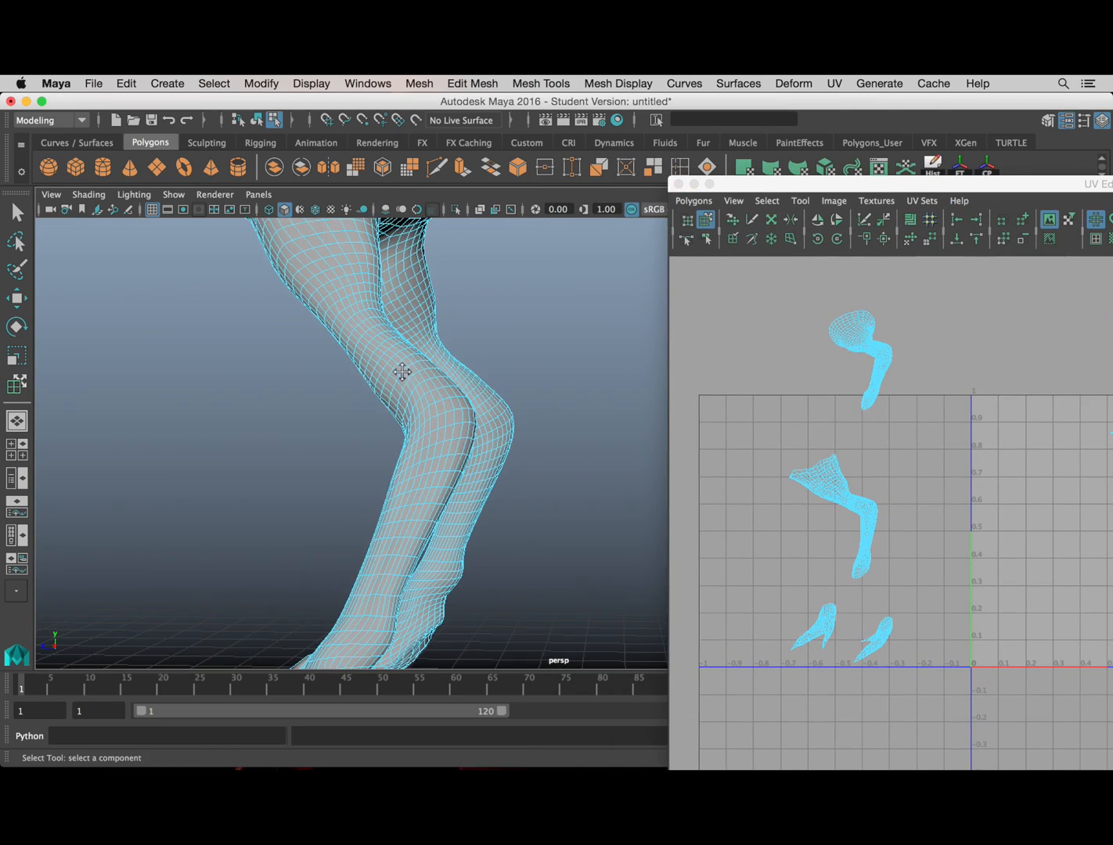
{"action": "left_click_drag", "start_coordinate": [403, 372], "coordinate": [353, 517], "text": "alt"}
{"action": "right_click_drag", "start_coordinate": [353, 516], "coordinate": [440, 477], "text": "alt"}
{"action": "left_click_drag", "start_coordinate": [441, 476], "coordinate": [389, 515], "text": "alt"}
{"action": "middle_click_drag", "start_coordinate": [389, 515], "coordinate": [414, 437], "text": "alt"}
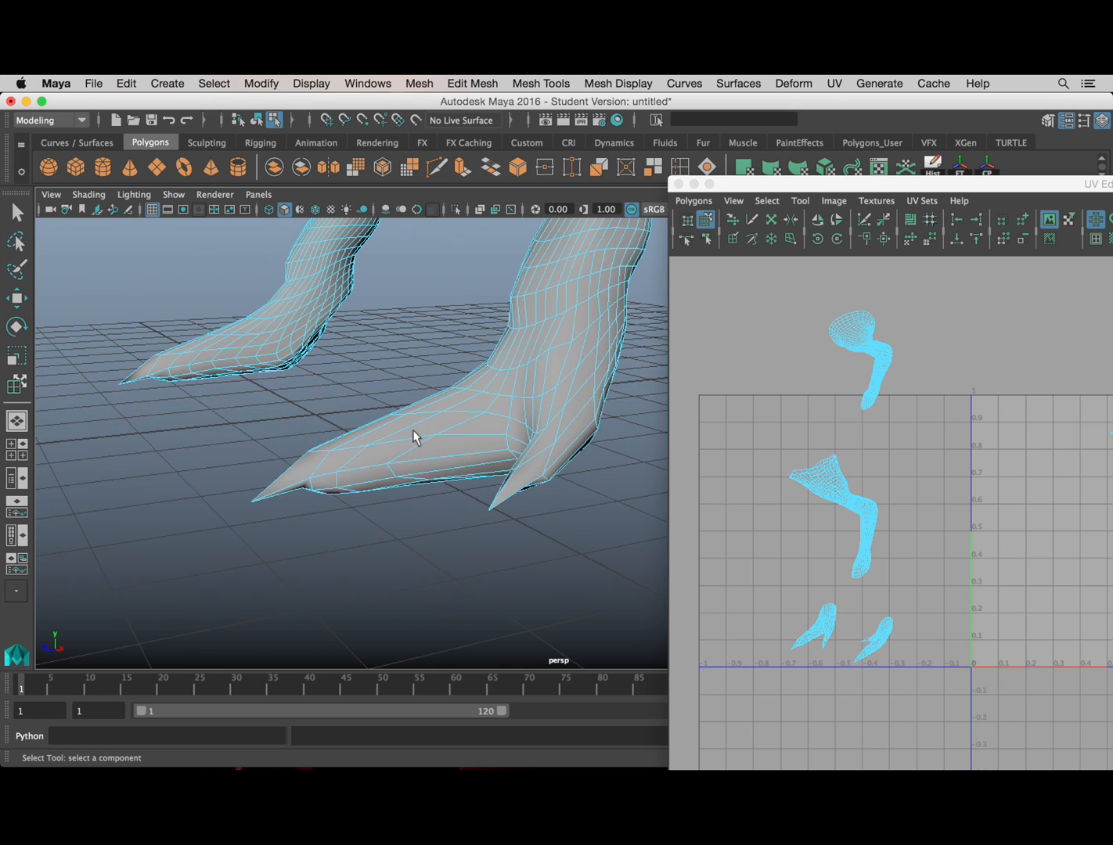
{"action": "right_click_drag", "start_coordinate": [461, 309], "coordinate": [466, 263]}
{"action": "mouse_move", "coordinate": [426, 420]}
{"action": "left_mouse_down", "text": "alt"}
{"action": "mouse_move", "coordinate": [377, 418]}
{"action": "mouse_move", "coordinate": [467, 414]}
{"action": "mouse_move", "coordinate": [482, 426]}
{"action": "mouse_move", "coordinate": [329, 458]}
{"action": "mouse_move", "coordinate": [425, 449]}
{"action": "mouse_move", "coordinate": [317, 461]}
{"action": "mouse_move", "coordinate": [343, 453]}
{"action": "mouse_move", "coordinate": [391, 516]}
{"action": "mouse_move", "coordinate": [447, 495]}
{"action": "mouse_move", "coordinate": [396, 470]}
{"action": "mouse_move", "coordinate": [428, 437]}
{"action": "left_mouse_up", "text": "alt"}
{"action": "left_click", "coordinate": [387, 404]}
{"action": "left_click", "coordinate": [392, 518]}
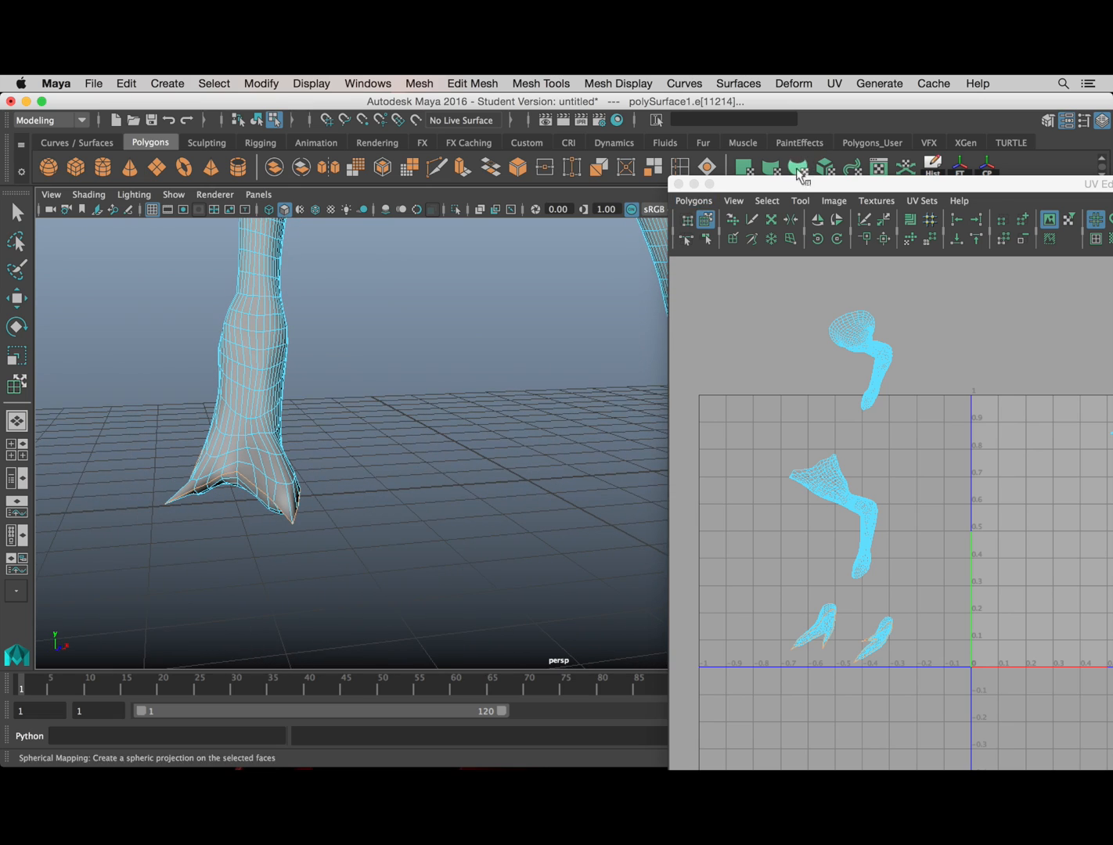
{"action": "left_click", "coordinate": [701, 203]}
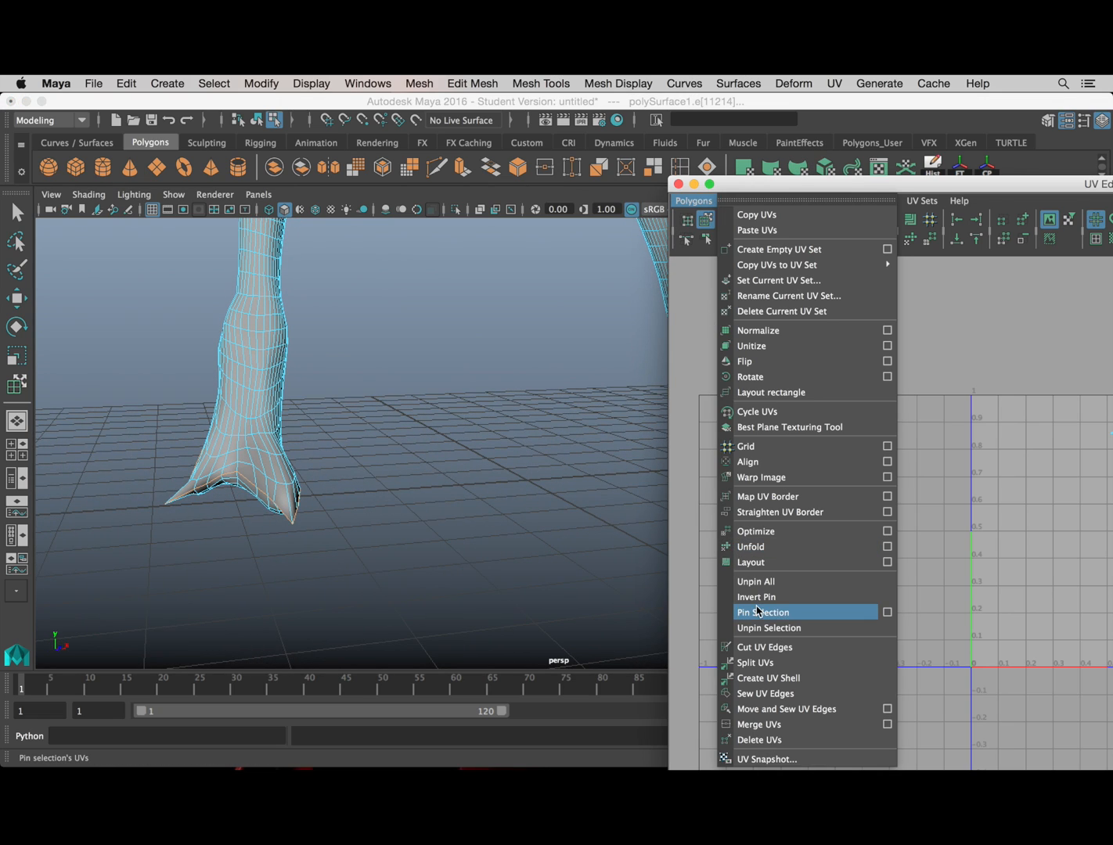
{"action": "left_click", "coordinate": [787, 647]}
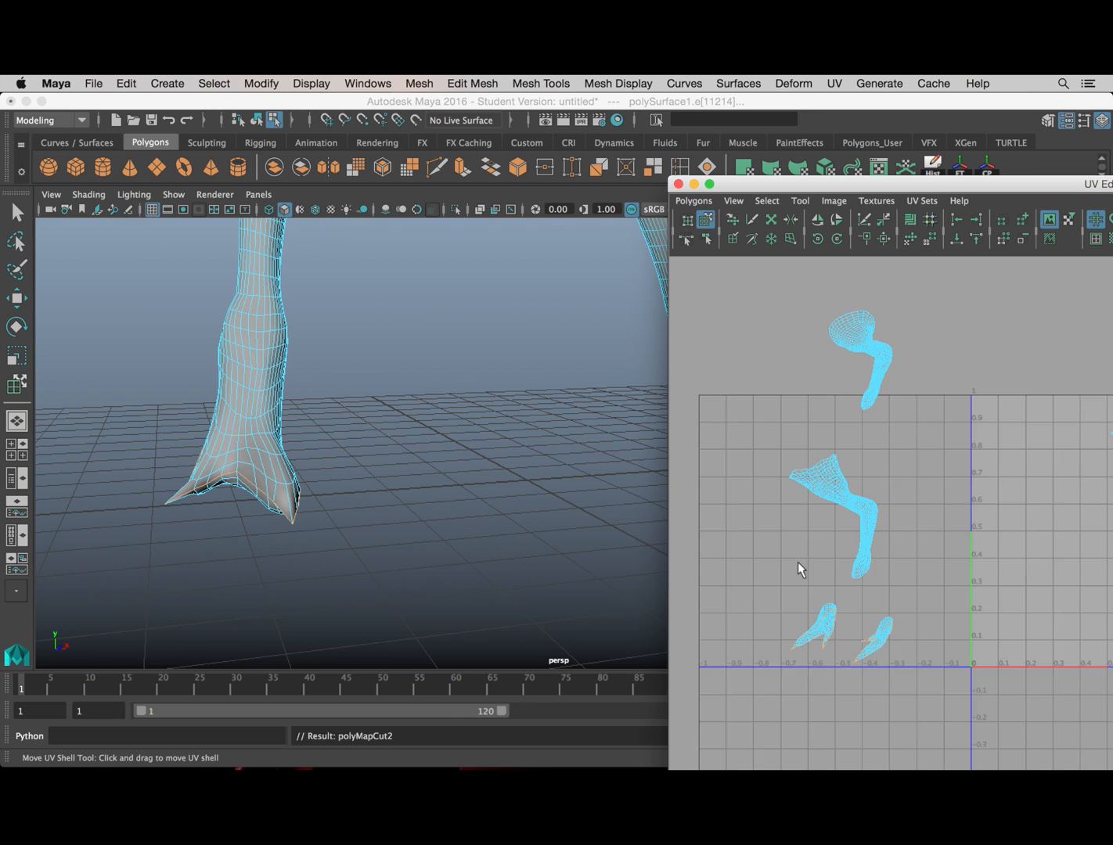
Step: Examine the cut seams along the toes of both feet and clear the edge selection
{"action": "scroll", "coordinate": [797, 562], "scroll_direction": "up", "scroll_amount": 1}
{"action": "middle_click_drag", "start_coordinate": [377, 459], "coordinate": [330, 481], "text": "alt"}
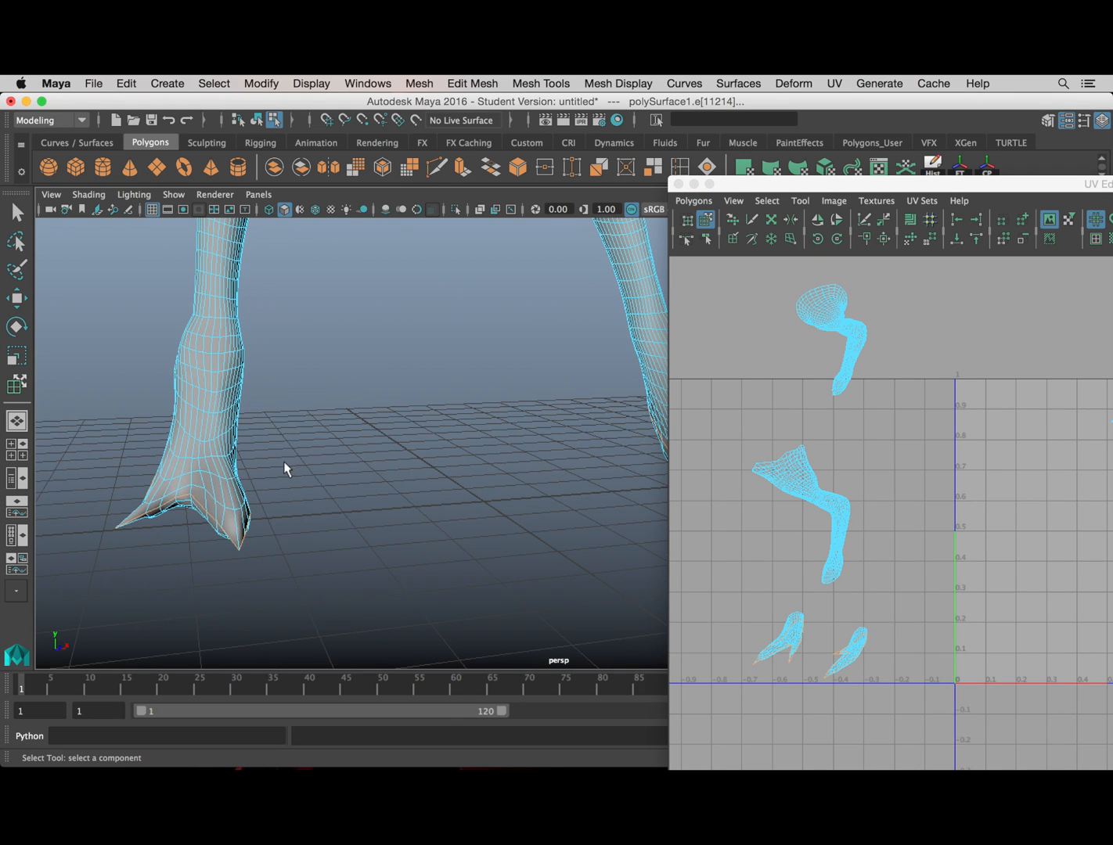
{"action": "left_click_drag", "start_coordinate": [284, 463], "coordinate": [447, 457], "text": "alt"}
{"action": "middle_click_drag", "start_coordinate": [447, 457], "coordinate": [290, 472], "text": "alt"}
{"action": "left_click_drag", "start_coordinate": [291, 472], "coordinate": [363, 483], "text": "alt"}
{"action": "middle_click_drag", "start_coordinate": [363, 482], "coordinate": [244, 471], "text": "alt"}
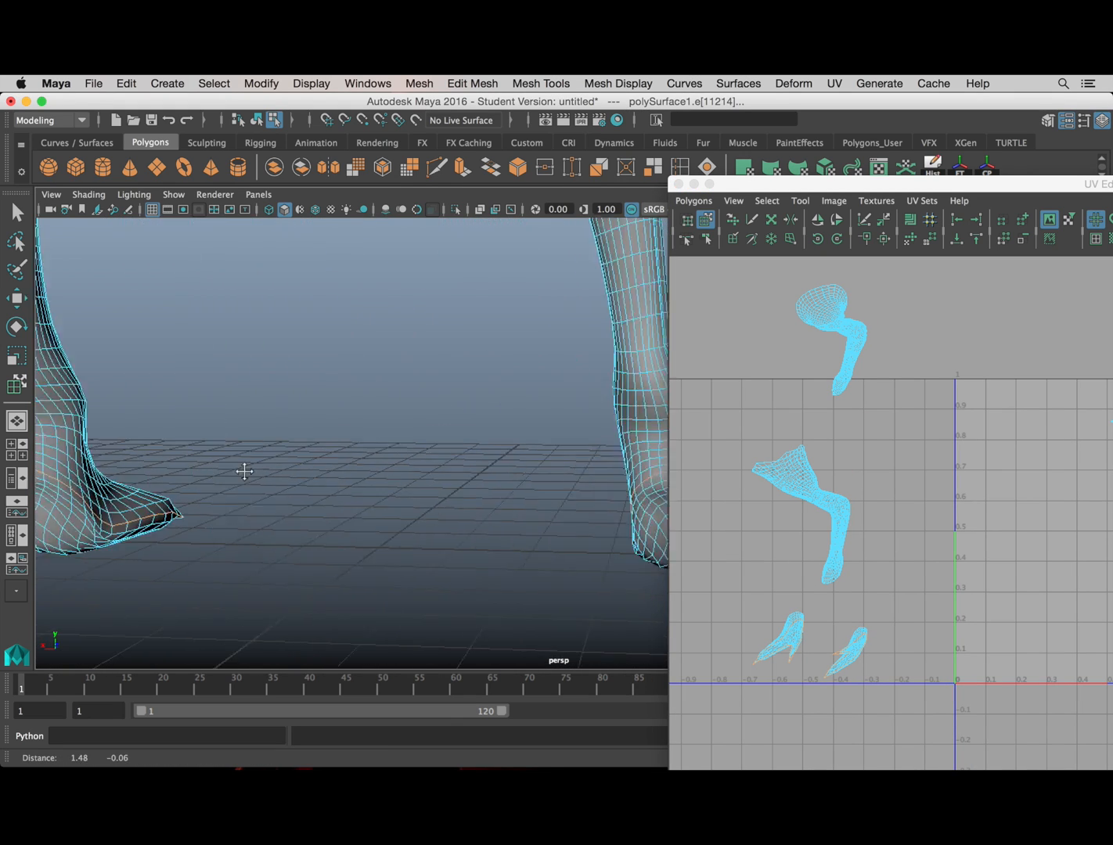
{"action": "left_click_drag", "start_coordinate": [244, 471], "coordinate": [180, 468], "text": "alt"}
{"action": "left_click", "coordinate": [401, 473]}
Step: Turn on the texture border display so the UV seams are highlighted on the body mesh
{"action": "scroll", "coordinate": [400, 473], "scroll_direction": "down", "scroll_amount": 5}
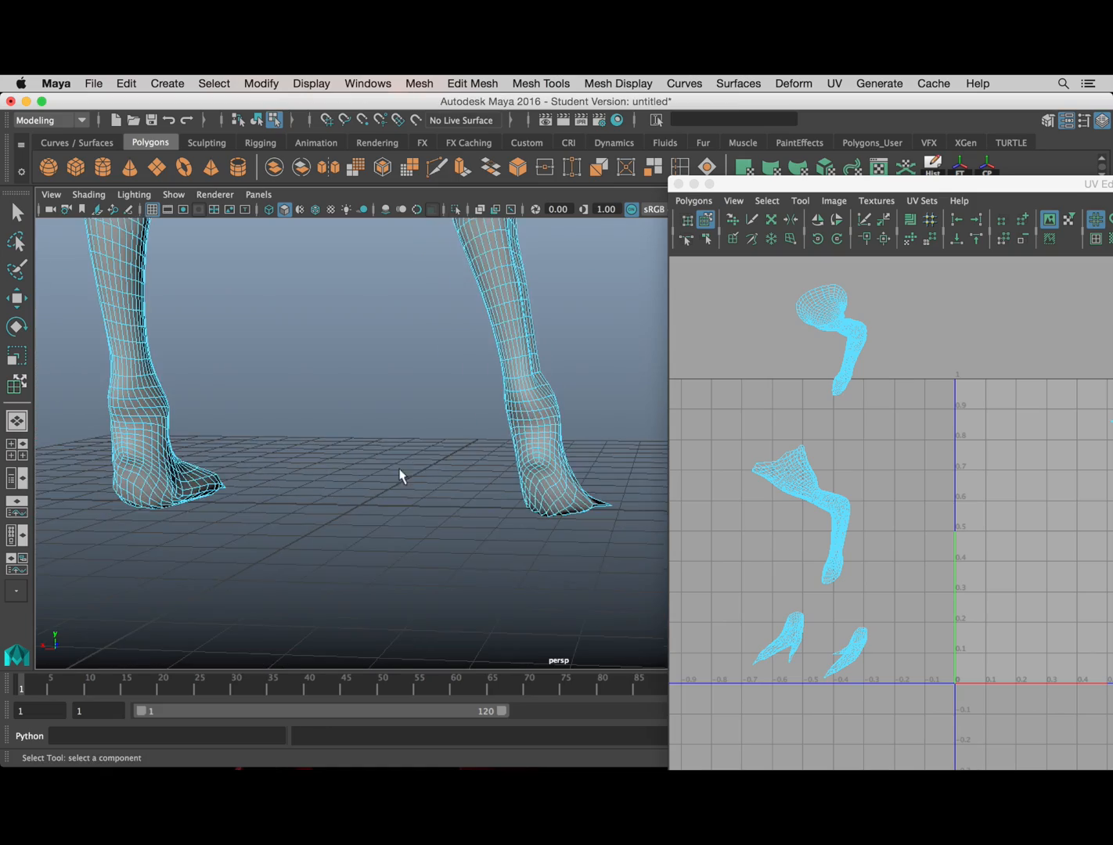
{"action": "left_click_drag", "start_coordinate": [400, 473], "coordinate": [360, 427], "text": "alt"}
{"action": "middle_click_drag", "start_coordinate": [360, 427], "coordinate": [332, 524], "text": "alt"}
{"action": "scroll", "coordinate": [407, 444], "scroll_direction": "down", "scroll_amount": 4}
{"action": "scroll", "coordinate": [333, 521], "scroll_direction": "up", "scroll_amount": 4}
{"action": "left_click_drag", "start_coordinate": [337, 476], "coordinate": [244, 431], "text": "alt"}
{"action": "middle_click_drag", "start_coordinate": [244, 430], "coordinate": [350, 501], "text": "alt"}
{"action": "left_click", "coordinate": [1094, 241]}
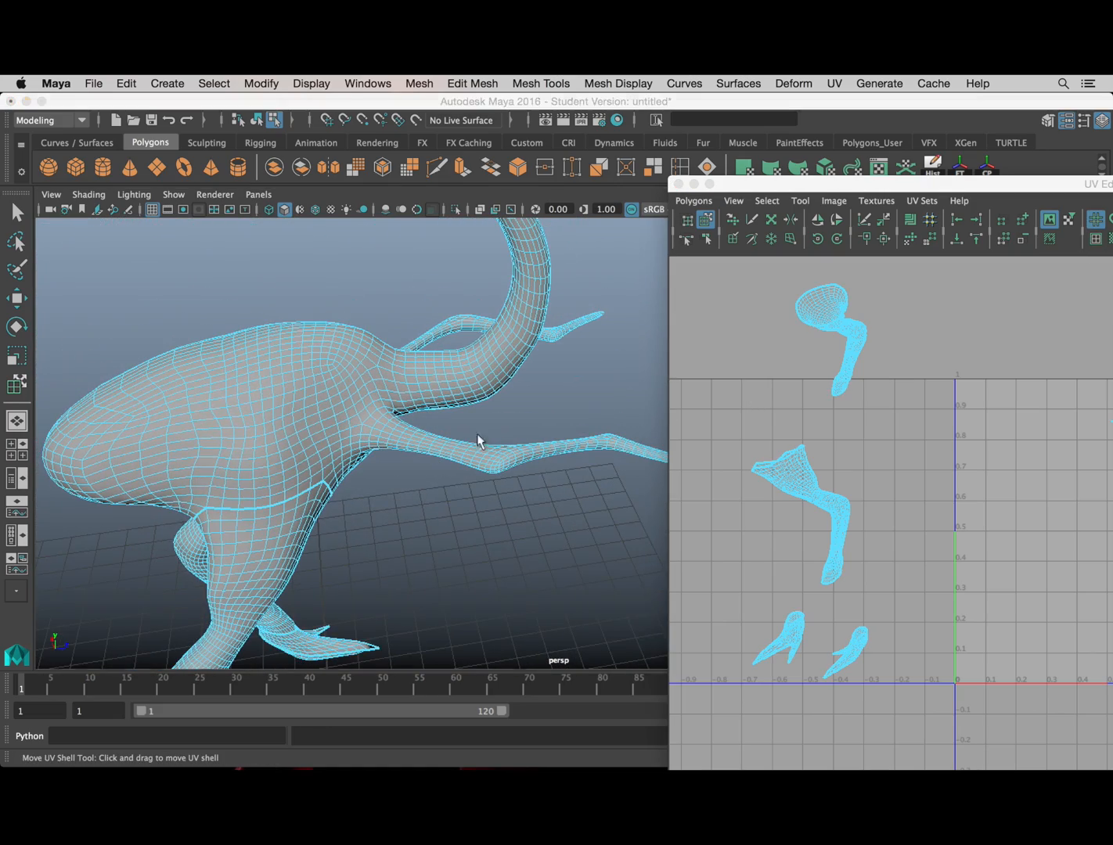
Step: Select the edge loop around the base of the near front limb where it joins the body
{"action": "scroll", "coordinate": [477, 435], "scroll_direction": "up", "scroll_amount": 4}
{"action": "middle_click_drag", "start_coordinate": [469, 435], "coordinate": [368, 407], "text": "alt"}
{"action": "scroll", "coordinate": [277, 396], "scroll_direction": "up", "scroll_amount": 2}
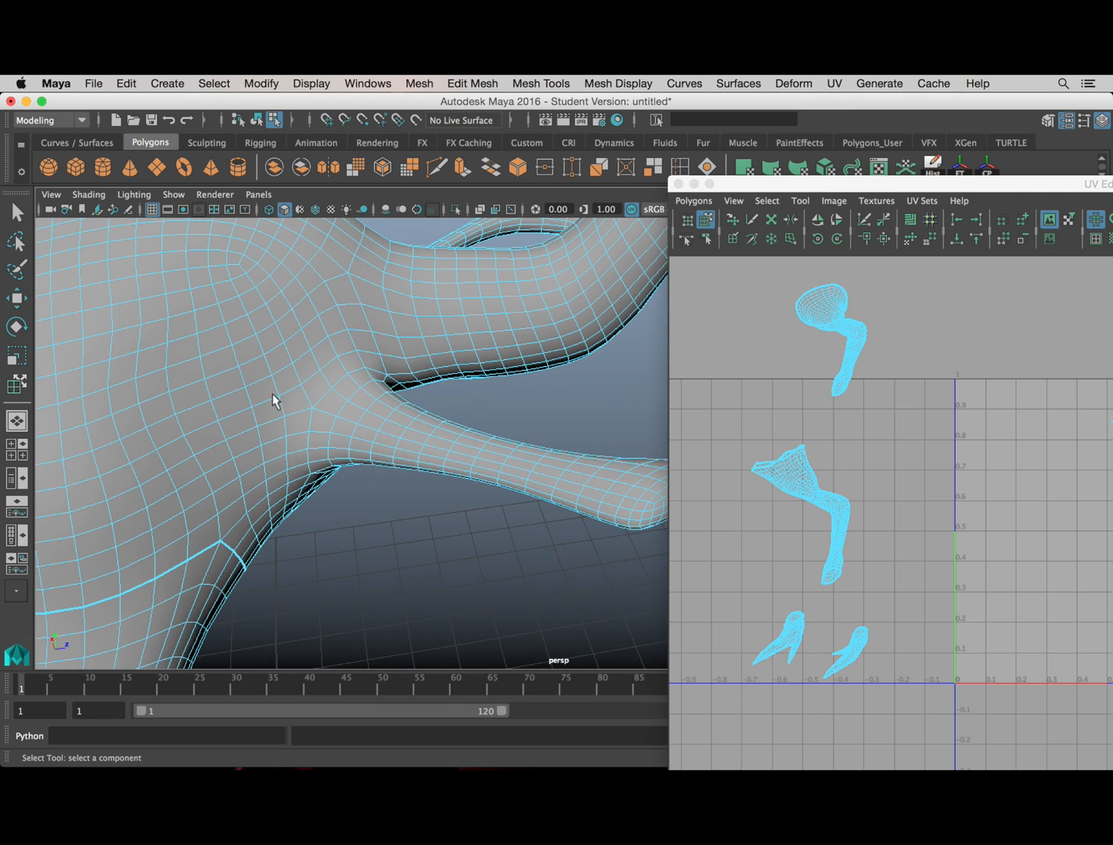
{"action": "double_click", "coordinate": [324, 394]}
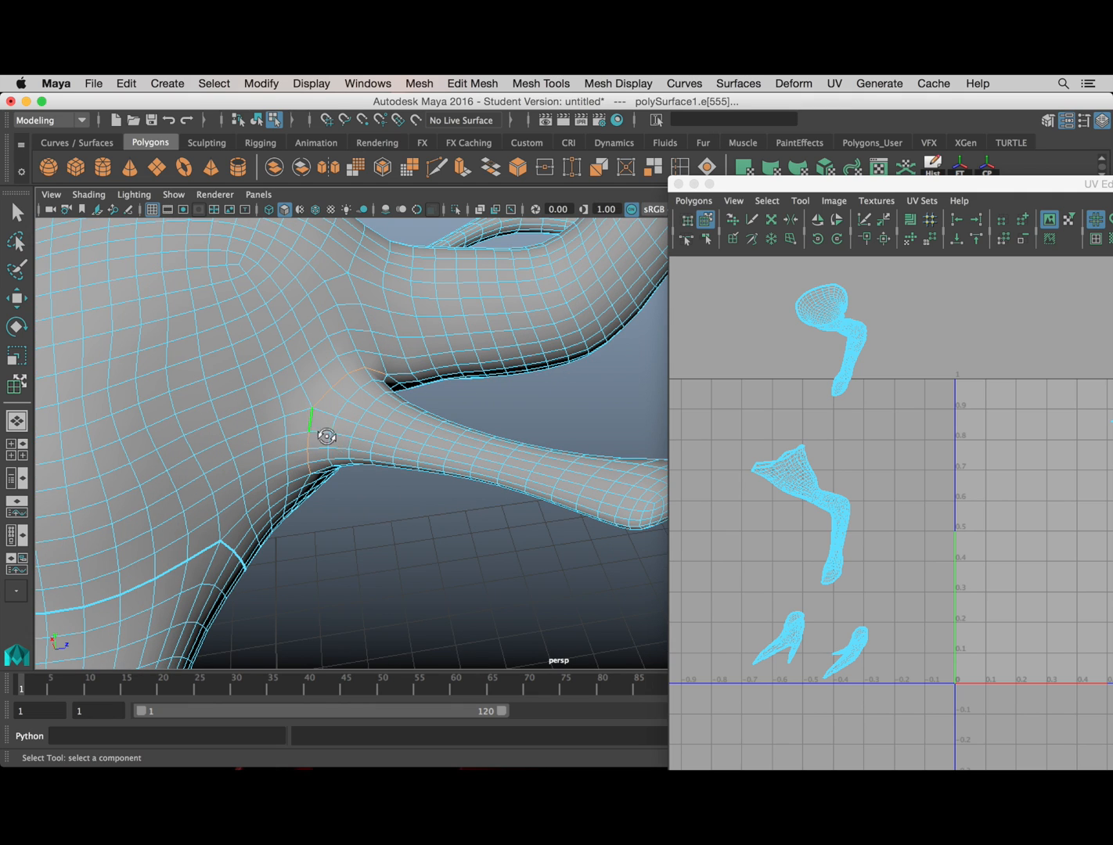
{"action": "left_click_drag", "start_coordinate": [326, 438], "coordinate": [247, 366], "text": "alt"}
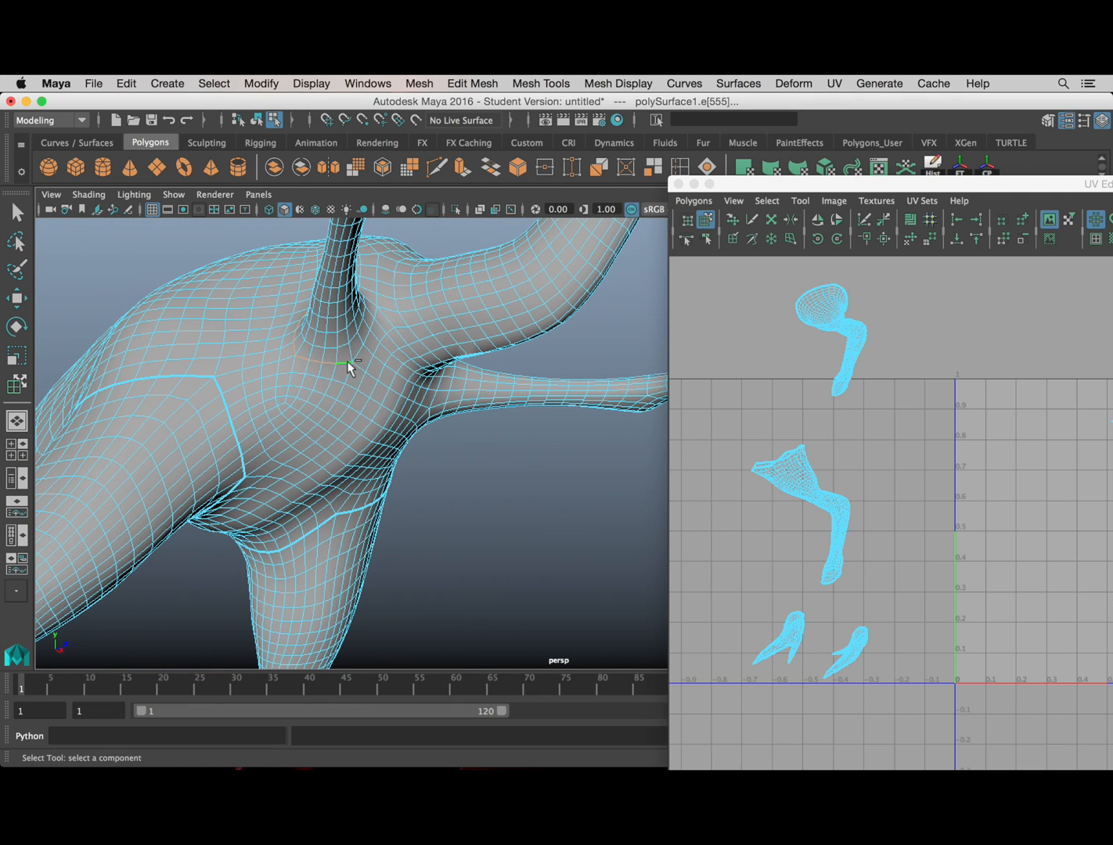
{"action": "left_click_drag", "start_coordinate": [356, 354], "coordinate": [403, 549], "text": "alt"}
{"action": "scroll", "coordinate": [405, 552], "scroll_direction": "up", "scroll_amount": 2}
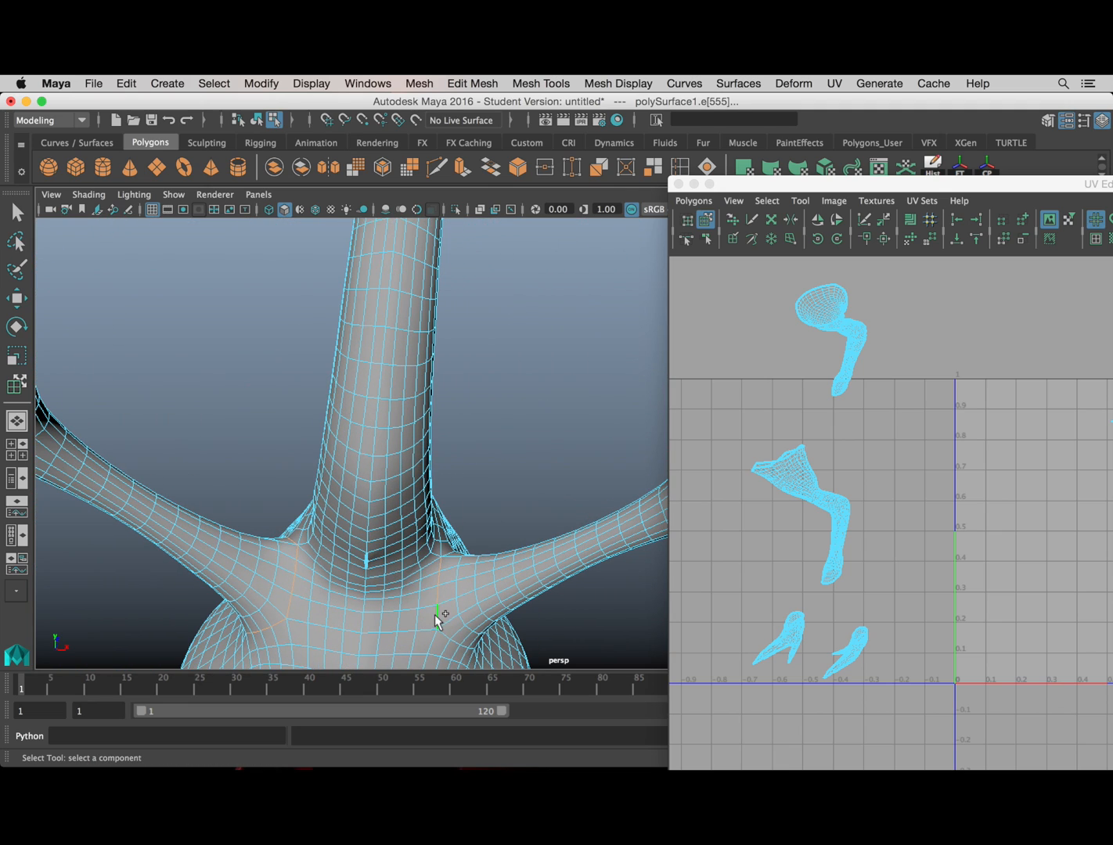
Step: Add the matching edges around the base of the opposite front limb and complete both shoulder loops
{"action": "left_click", "coordinate": [443, 630], "text": "shift"}
{"action": "left_click_drag", "start_coordinate": [510, 584], "coordinate": [422, 620], "text": "alt"}
{"action": "middle_click_drag", "start_coordinate": [563, 438], "coordinate": [334, 480], "text": "alt"}
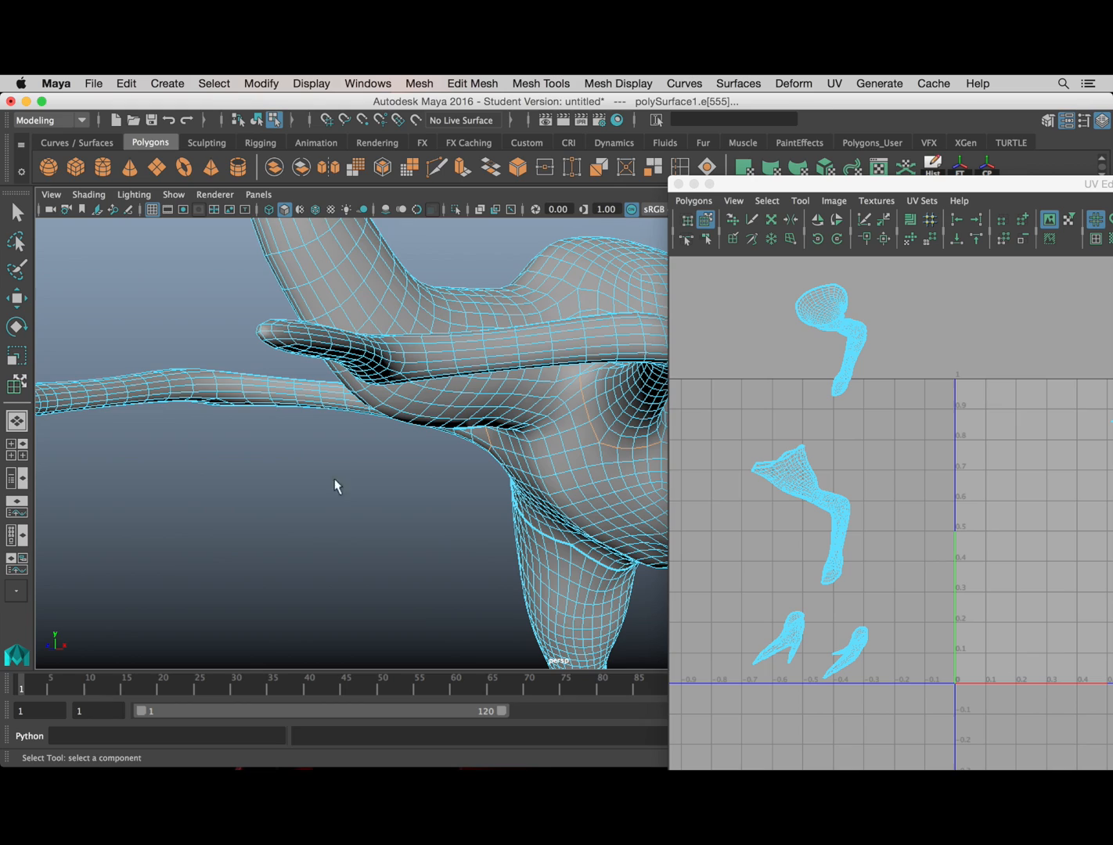
{"action": "middle_click_drag", "start_coordinate": [433, 395], "coordinate": [297, 469], "text": "alt"}
{"action": "left_click_drag", "start_coordinate": [328, 360], "coordinate": [392, 420], "text": "alt"}
{"action": "middle_click_drag", "start_coordinate": [392, 419], "coordinate": [321, 501], "text": "alt"}
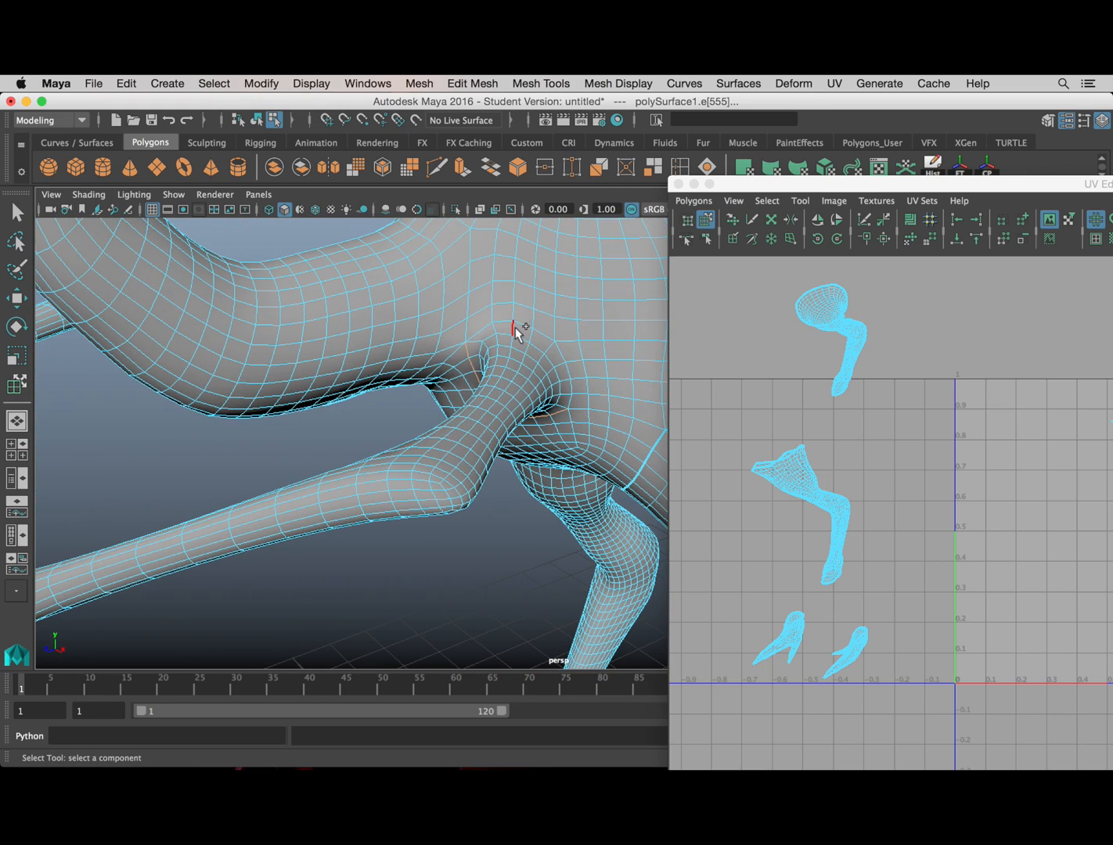
{"action": "scroll", "coordinate": [554, 387], "scroll_direction": "down", "scroll_amount": 5}
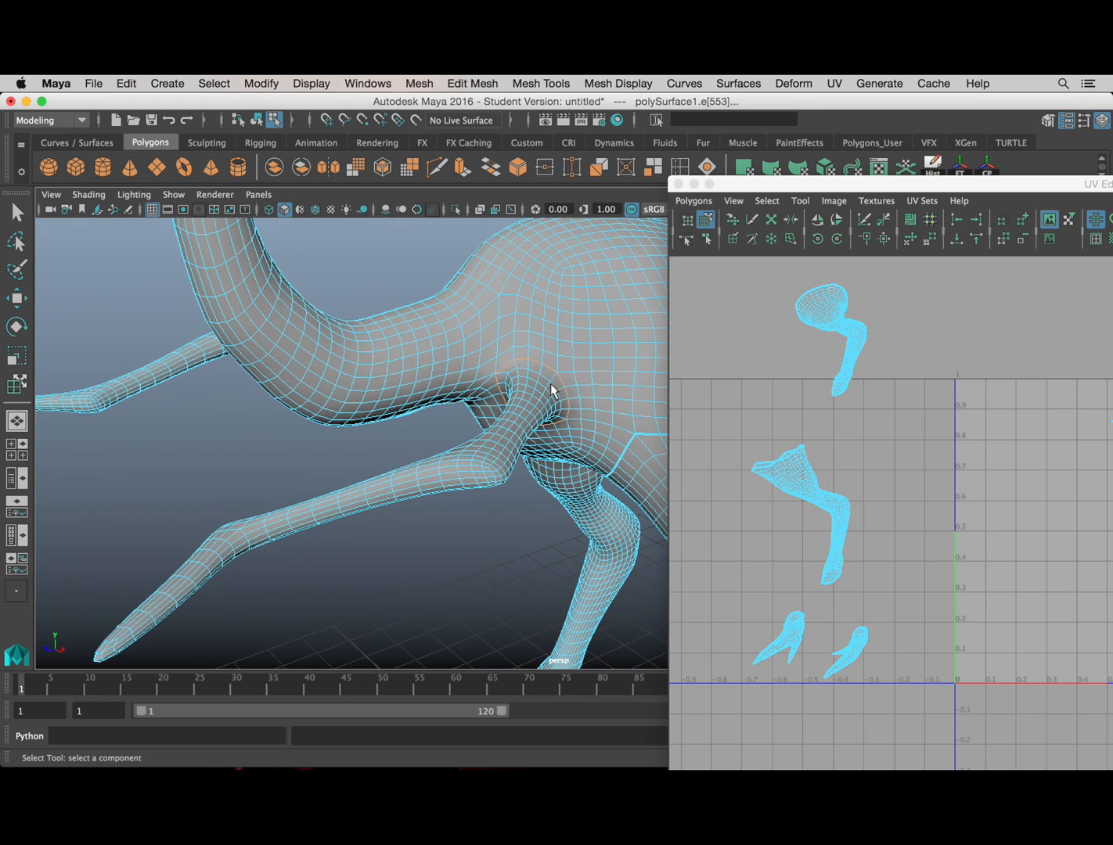
Step: Cut the UVs along both shoulder loops and move the two front limb shells away from the body shell
{"action": "left_click_drag", "start_coordinate": [968, 190], "coordinate": [692, 145]}
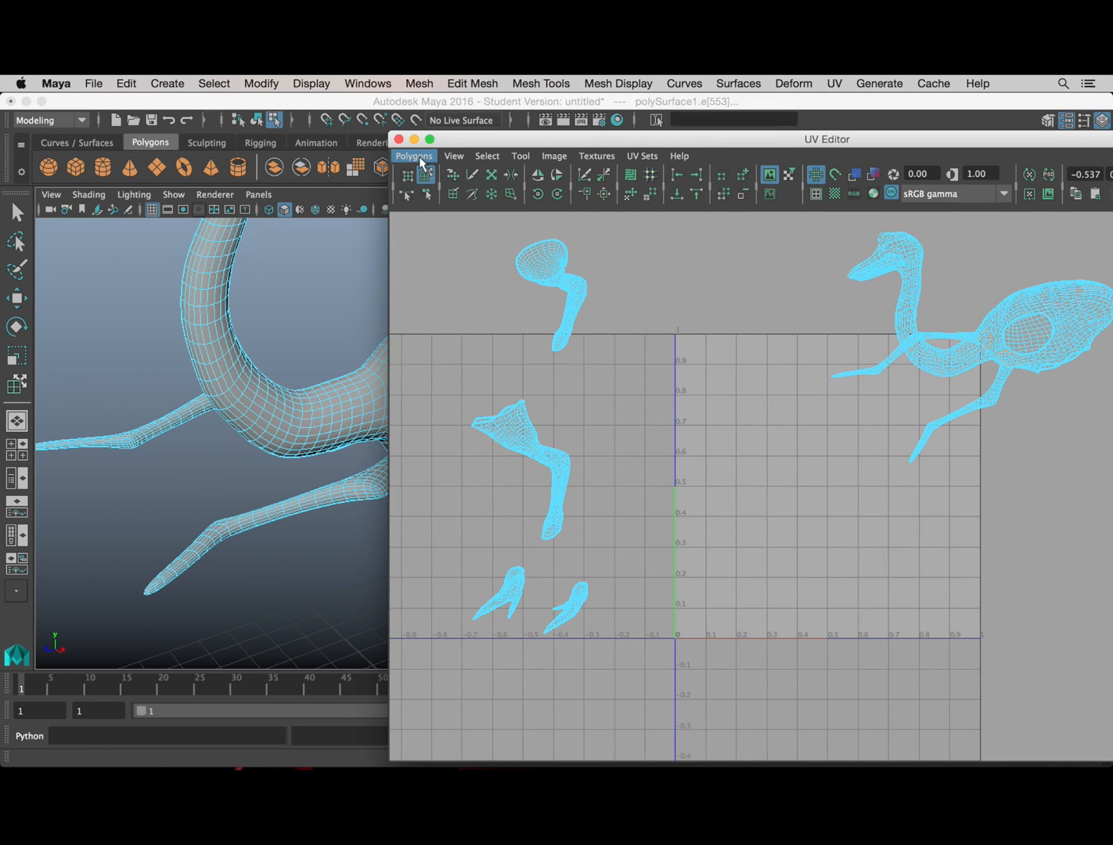
{"action": "left_click", "coordinate": [420, 160]}
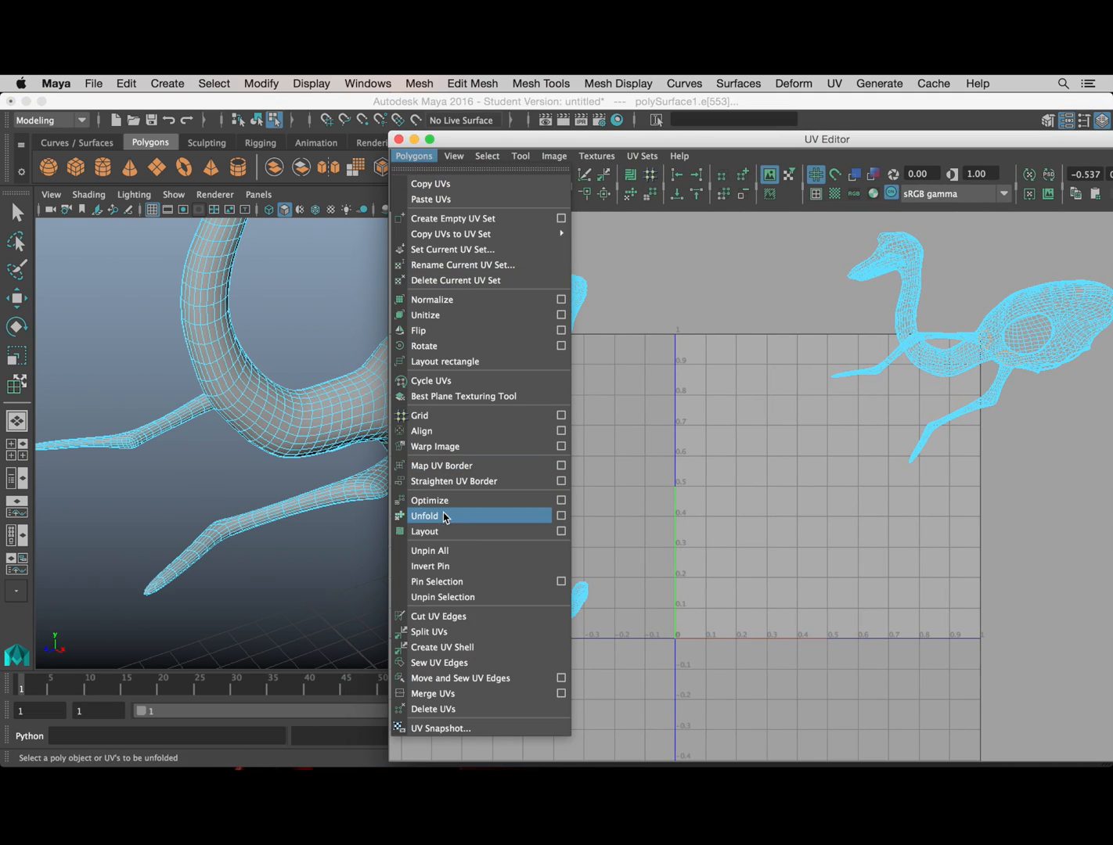
{"action": "left_click", "coordinate": [451, 617]}
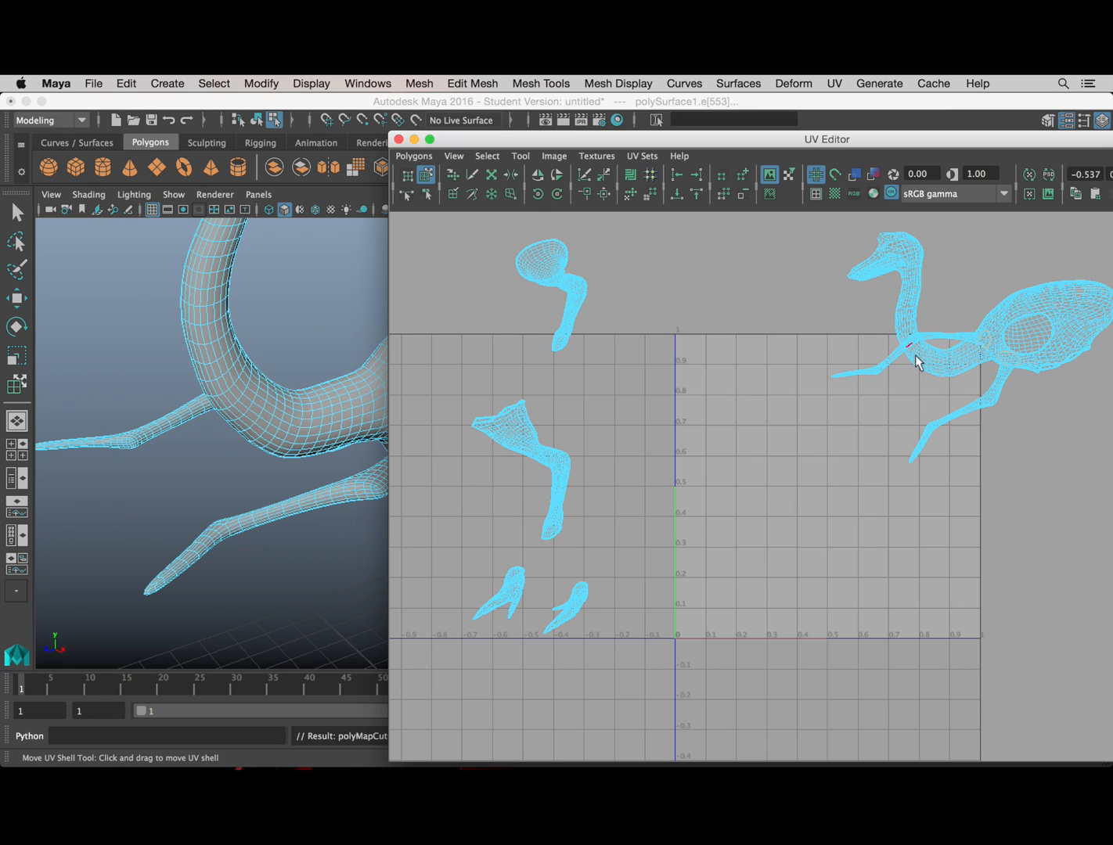
{"action": "left_click_drag", "start_coordinate": [985, 397], "coordinate": [668, 387]}
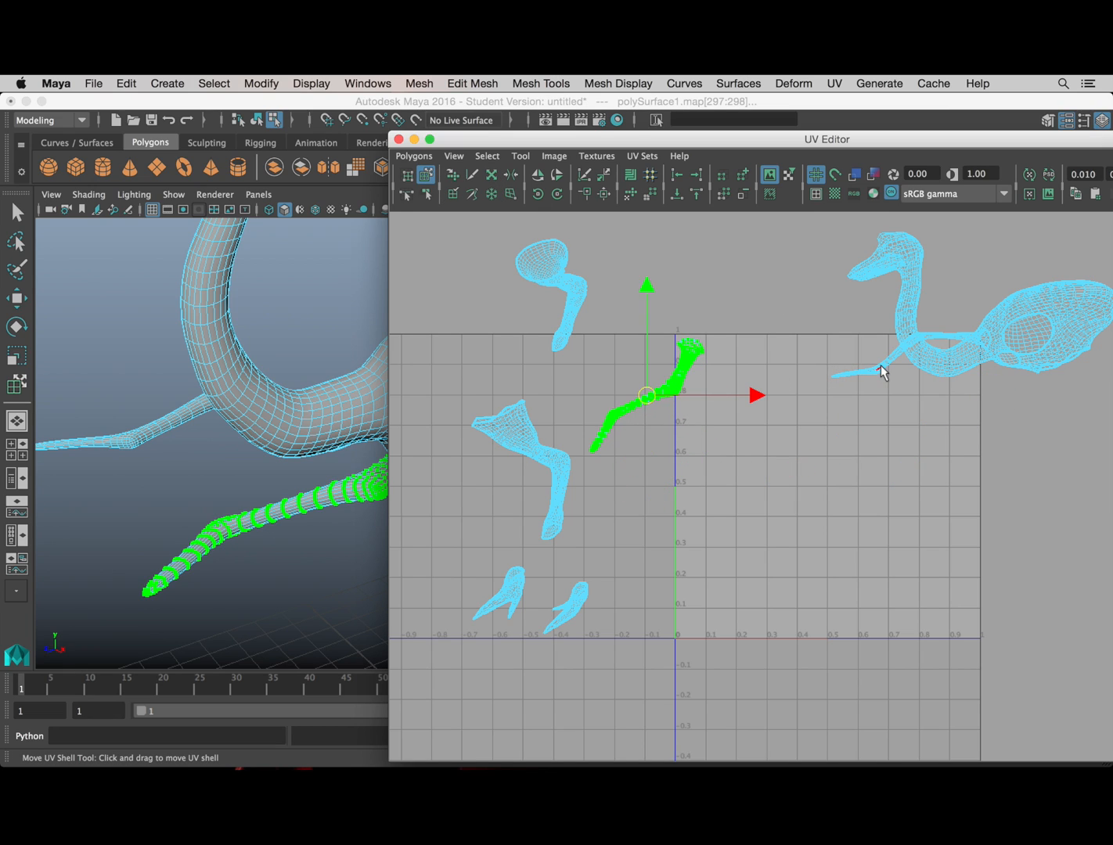
{"action": "left_click_drag", "start_coordinate": [882, 373], "coordinate": [591, 276]}
{"action": "left_click", "coordinate": [730, 365]}
{"action": "right_click_drag", "start_coordinate": [730, 364], "coordinate": [623, 408], "text": "alt"}
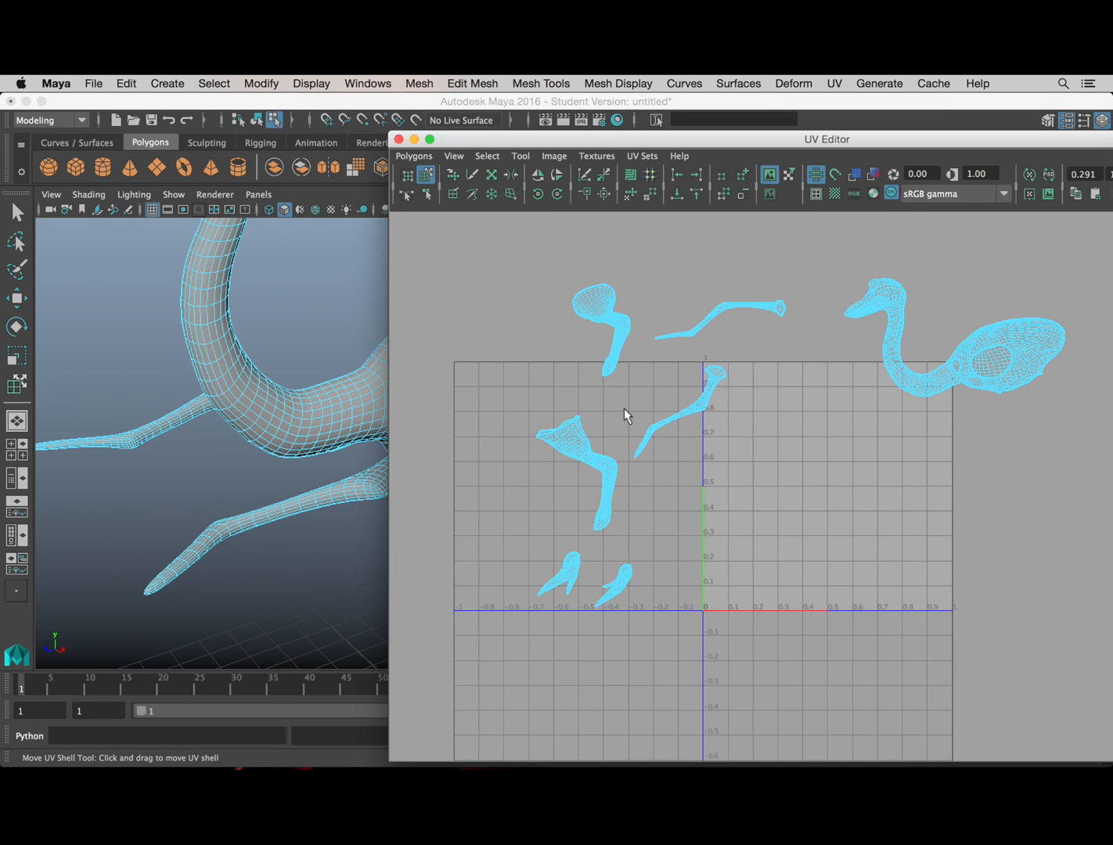
Step: Select the edge loop around the base of the neck, running just in front of the two front limbs
{"action": "left_click_drag", "start_coordinate": [247, 458], "coordinate": [157, 470], "text": "alt"}
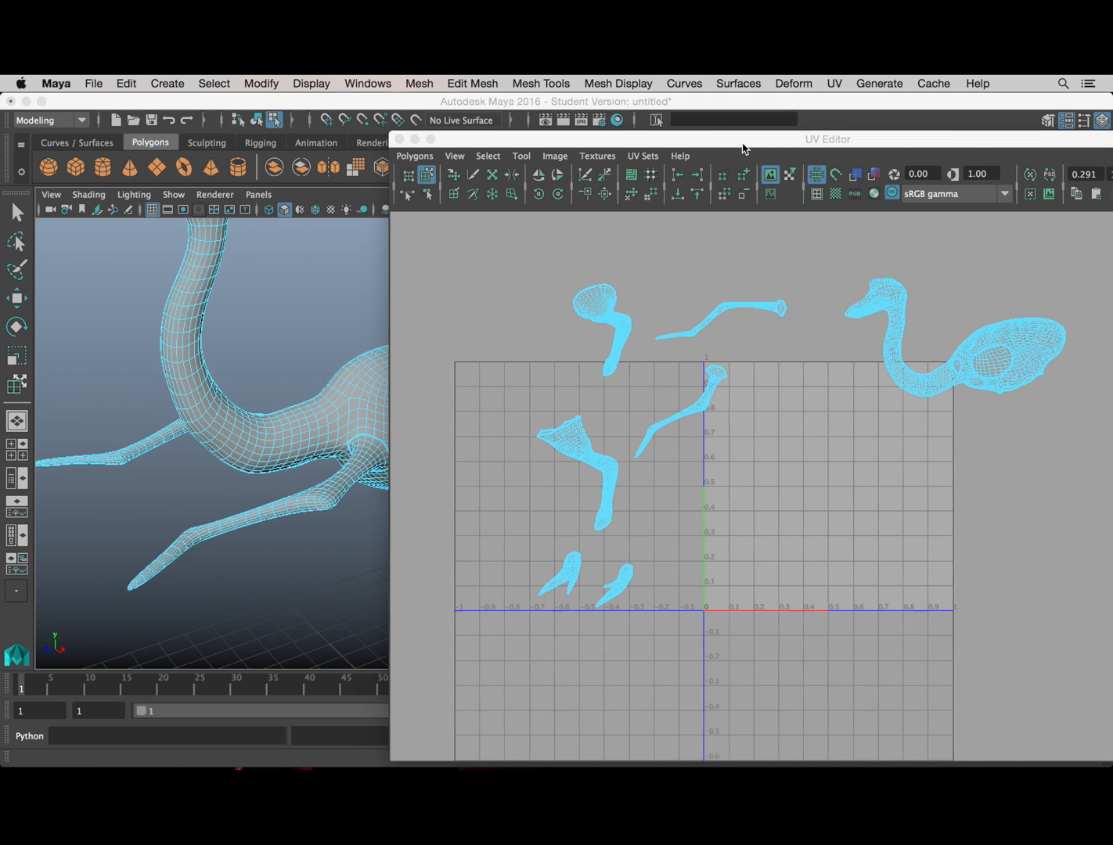
{"action": "left_click_drag", "start_coordinate": [741, 144], "coordinate": [845, 146]}
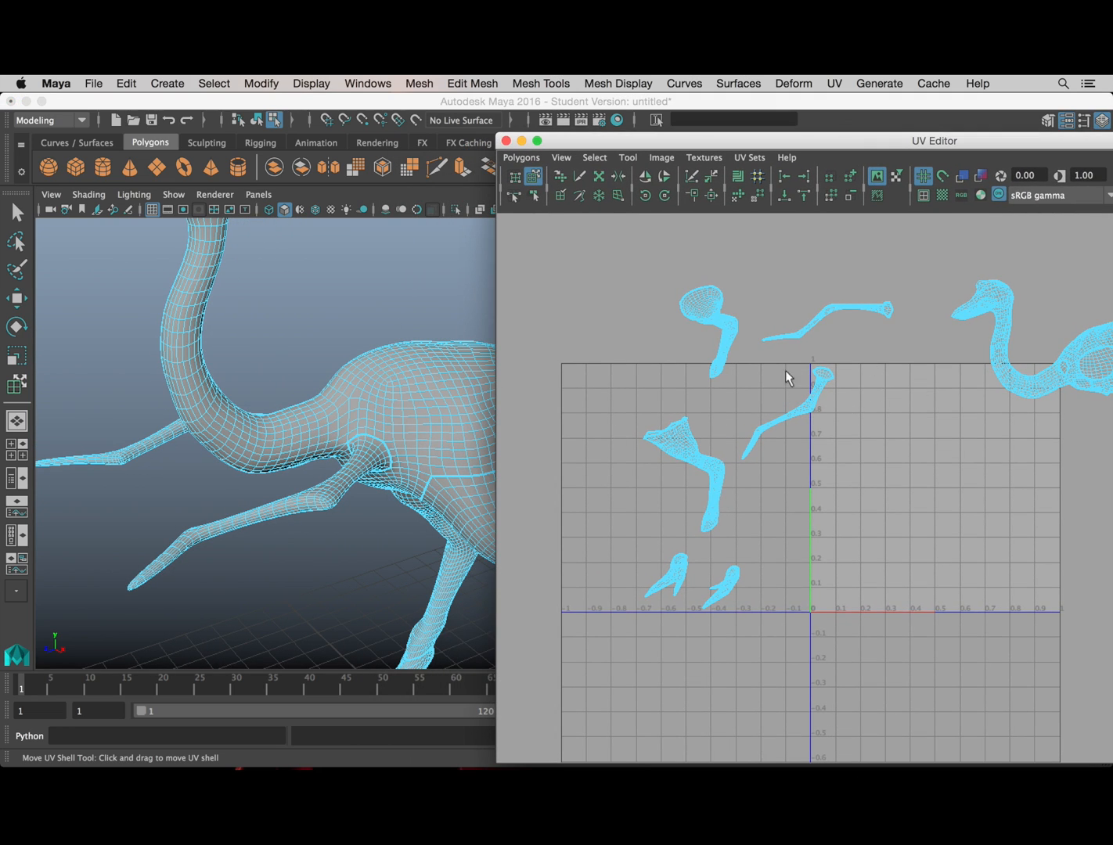
{"action": "left_click", "coordinate": [426, 437]}
{"action": "scroll", "coordinate": [386, 433], "scroll_direction": "up", "scroll_amount": 3}
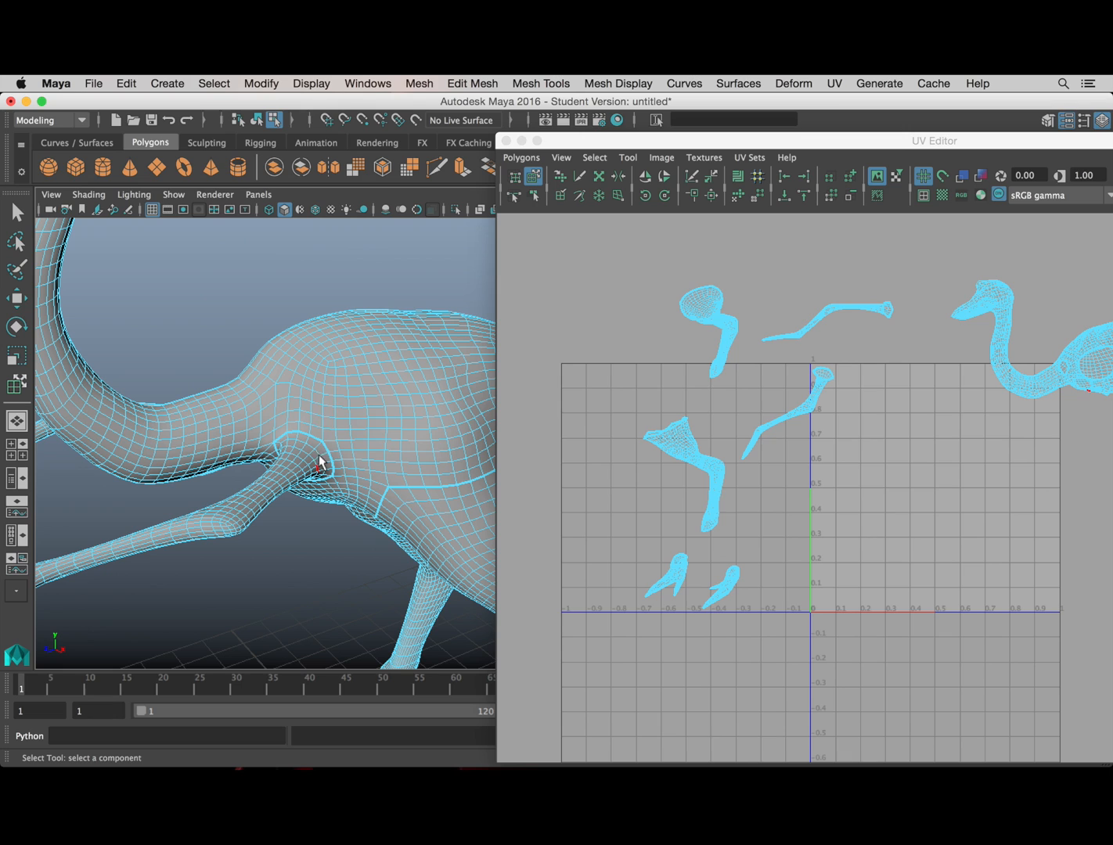
{"action": "left_click_drag", "start_coordinate": [359, 418], "coordinate": [397, 457], "text": "alt"}
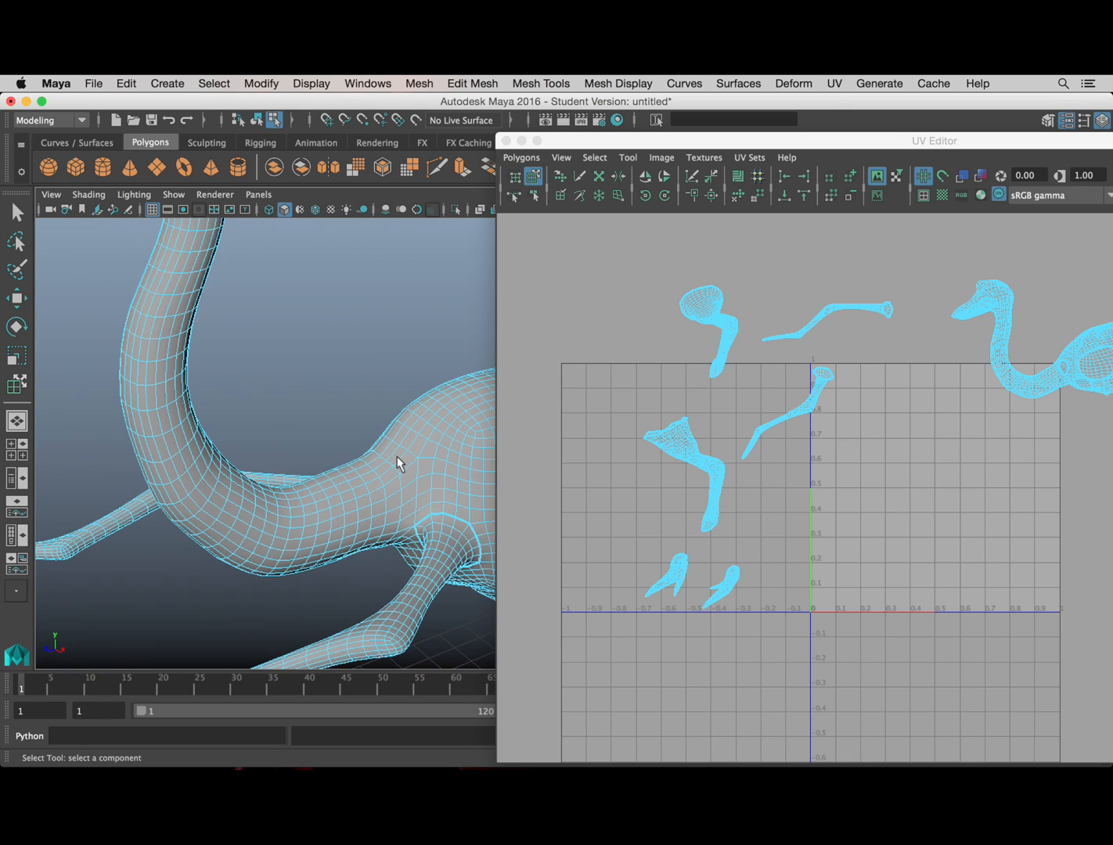
{"action": "scroll", "coordinate": [378, 454], "scroll_direction": "up", "scroll_amount": 3}
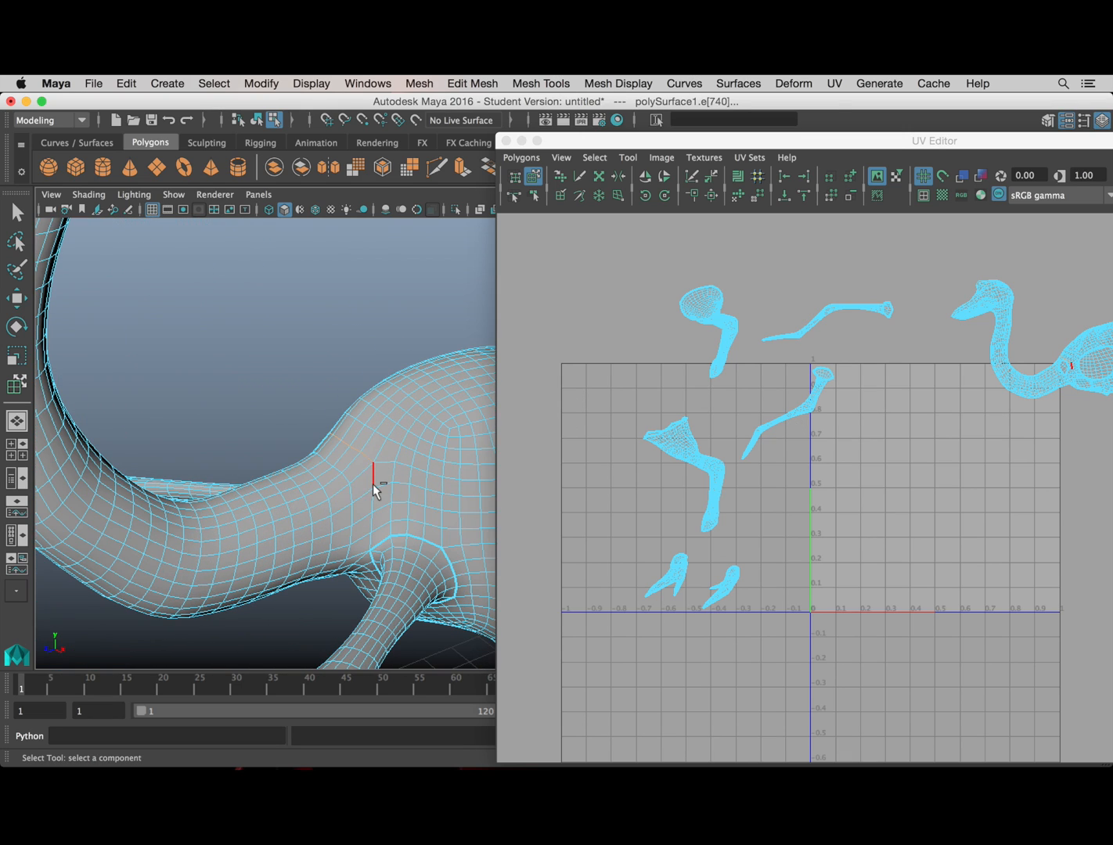
{"action": "left_click", "coordinate": [373, 482]}
{"action": "left_click_drag", "start_coordinate": [371, 482], "coordinate": [207, 467], "text": "alt"}
{"action": "middle_click_drag", "start_coordinate": [206, 467], "coordinate": [249, 364], "text": "alt"}
{"action": "left_click_drag", "start_coordinate": [191, 387], "coordinate": [235, 419], "text": "alt"}
{"action": "scroll", "coordinate": [222, 401], "scroll_direction": "up", "scroll_amount": 5}
{"action": "scroll", "coordinate": [361, 412], "scroll_direction": "down", "scroll_amount": 5}
{"action": "left_click_drag", "start_coordinate": [692, 147], "coordinate": [1054, 144]}
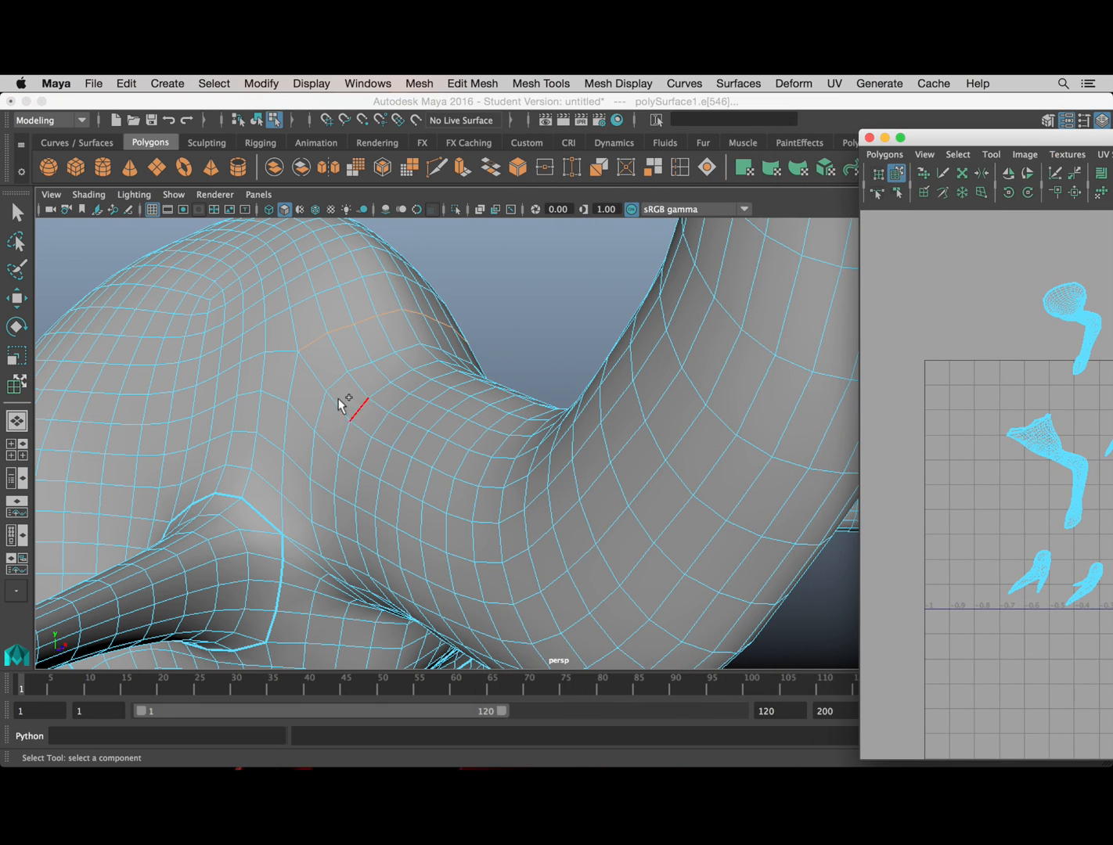
{"action": "left_click", "coordinate": [291, 380]}
{"action": "left_click_drag", "start_coordinate": [350, 445], "coordinate": [326, 422], "text": "alt"}
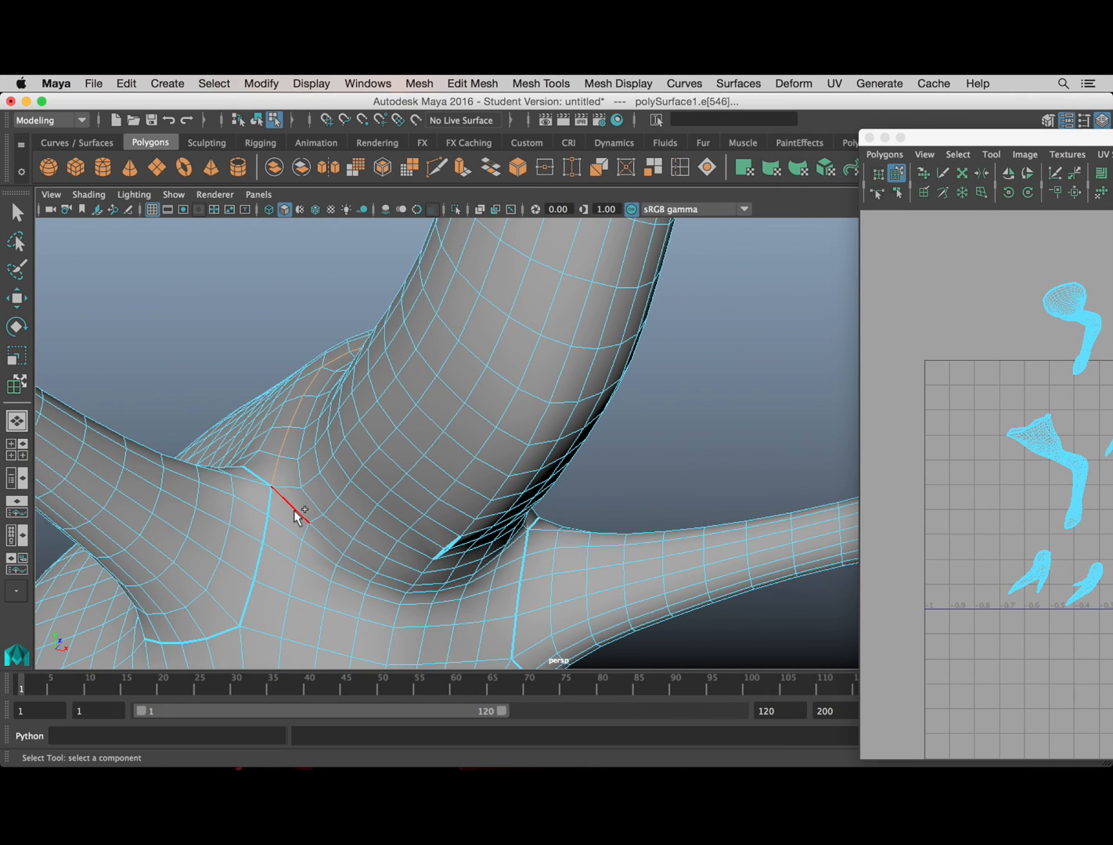
{"action": "left_click_drag", "start_coordinate": [304, 517], "coordinate": [362, 474], "text": "alt"}
{"action": "scroll", "coordinate": [368, 459], "scroll_direction": "up", "scroll_amount": 4}
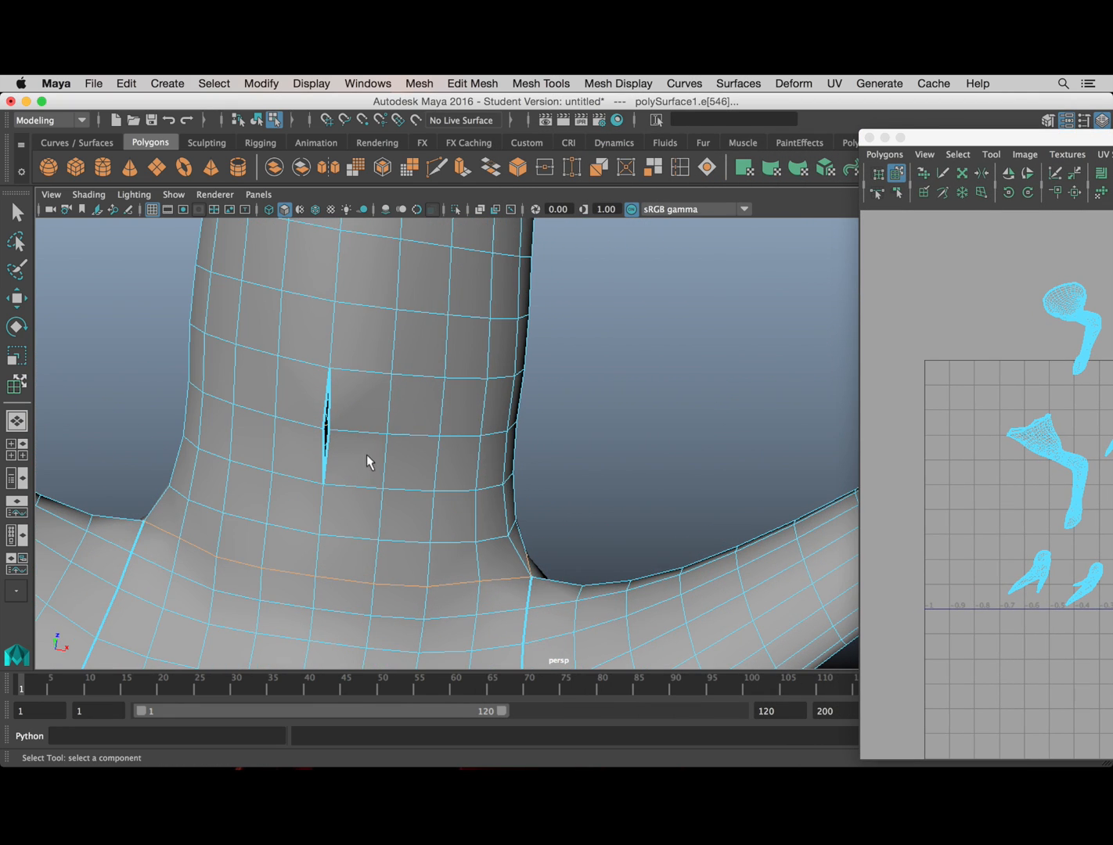
Step: Cut the UV edges along the selected loop to separate the neck from the body
{"action": "scroll", "coordinate": [357, 448], "scroll_direction": "down", "scroll_amount": 5}
{"action": "left_click_drag", "start_coordinate": [417, 438], "coordinate": [350, 516], "text": "alt"}
{"action": "scroll", "coordinate": [361, 479], "scroll_direction": "down", "scroll_amount": 6}
{"action": "middle_click_drag", "start_coordinate": [430, 294], "coordinate": [437, 443], "text": "alt"}
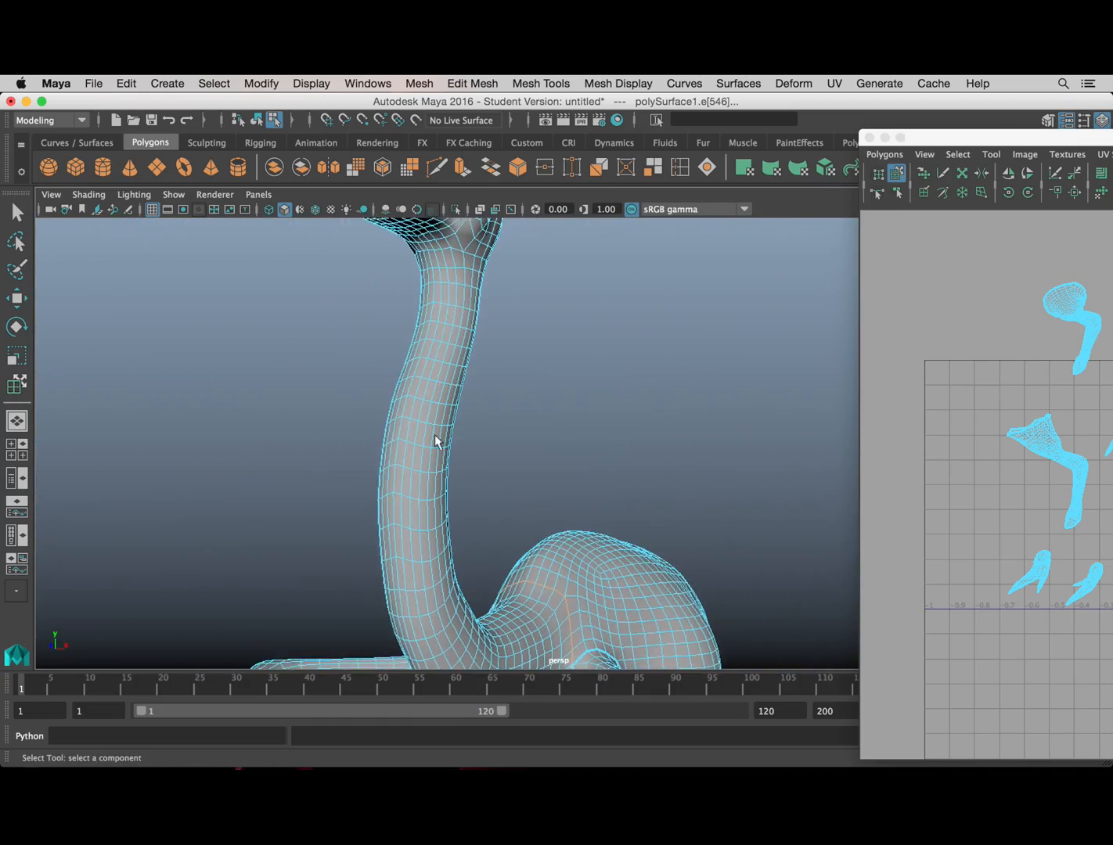
{"action": "middle_click_drag", "start_coordinate": [448, 247], "coordinate": [464, 451], "text": "alt"}
{"action": "left_click_drag", "start_coordinate": [464, 451], "coordinate": [435, 479], "text": "alt"}
{"action": "middle_click_drag", "start_coordinate": [468, 638], "coordinate": [492, 429], "text": "alt"}
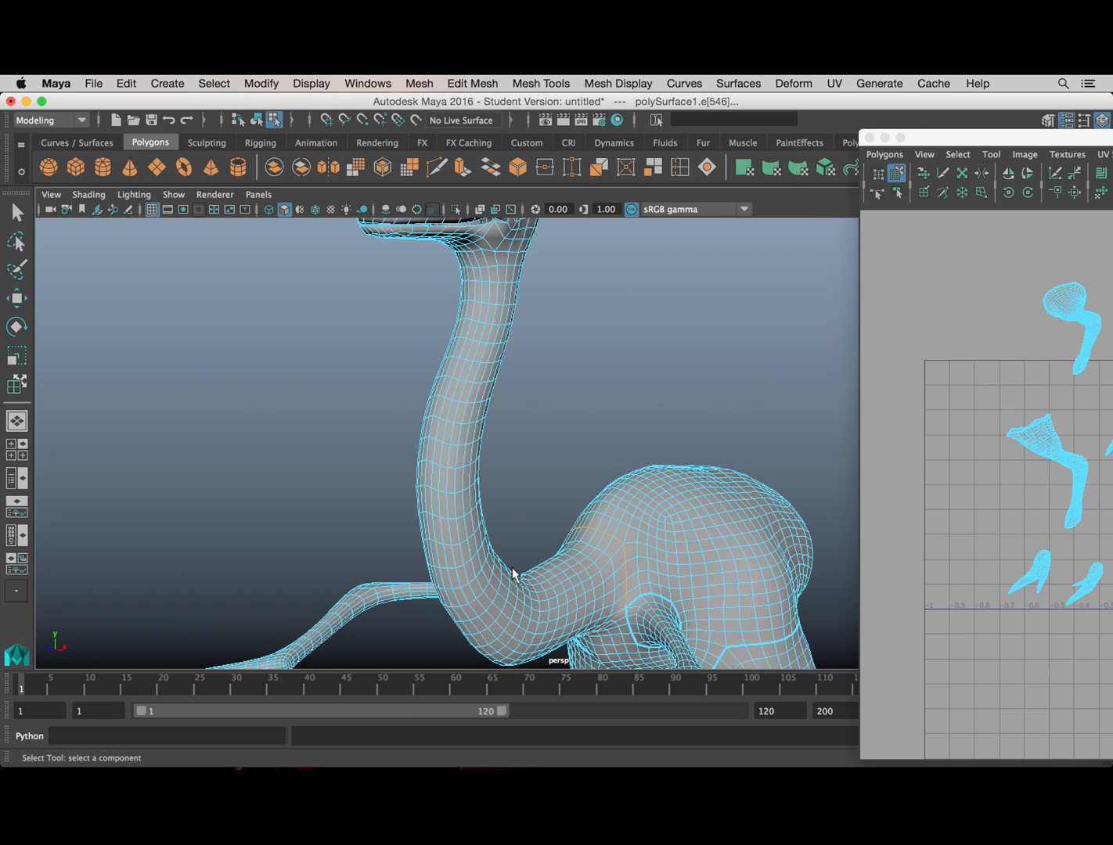
{"action": "left_click_drag", "start_coordinate": [514, 607], "coordinate": [531, 534], "text": "alt"}
{"action": "left_click_drag", "start_coordinate": [1010, 137], "coordinate": [972, 137]}
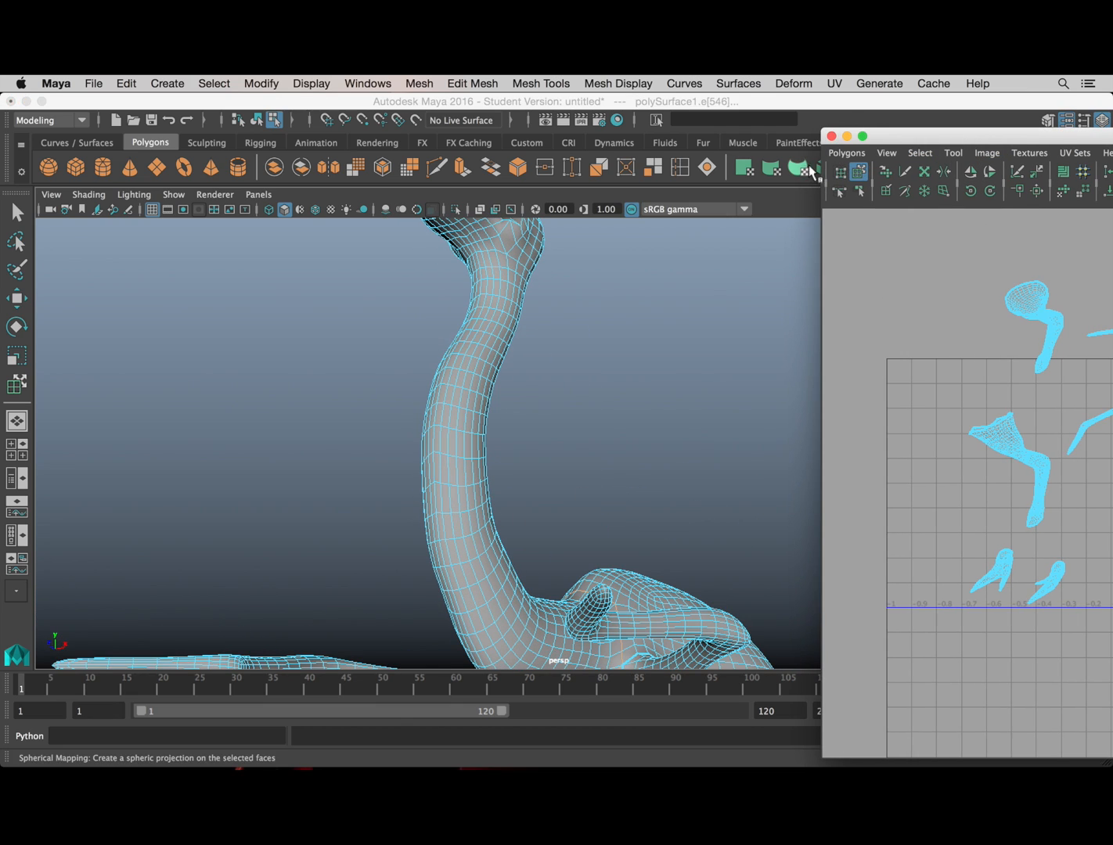
{"action": "left_click", "coordinate": [847, 153]}
{"action": "left_click", "coordinate": [872, 615]}
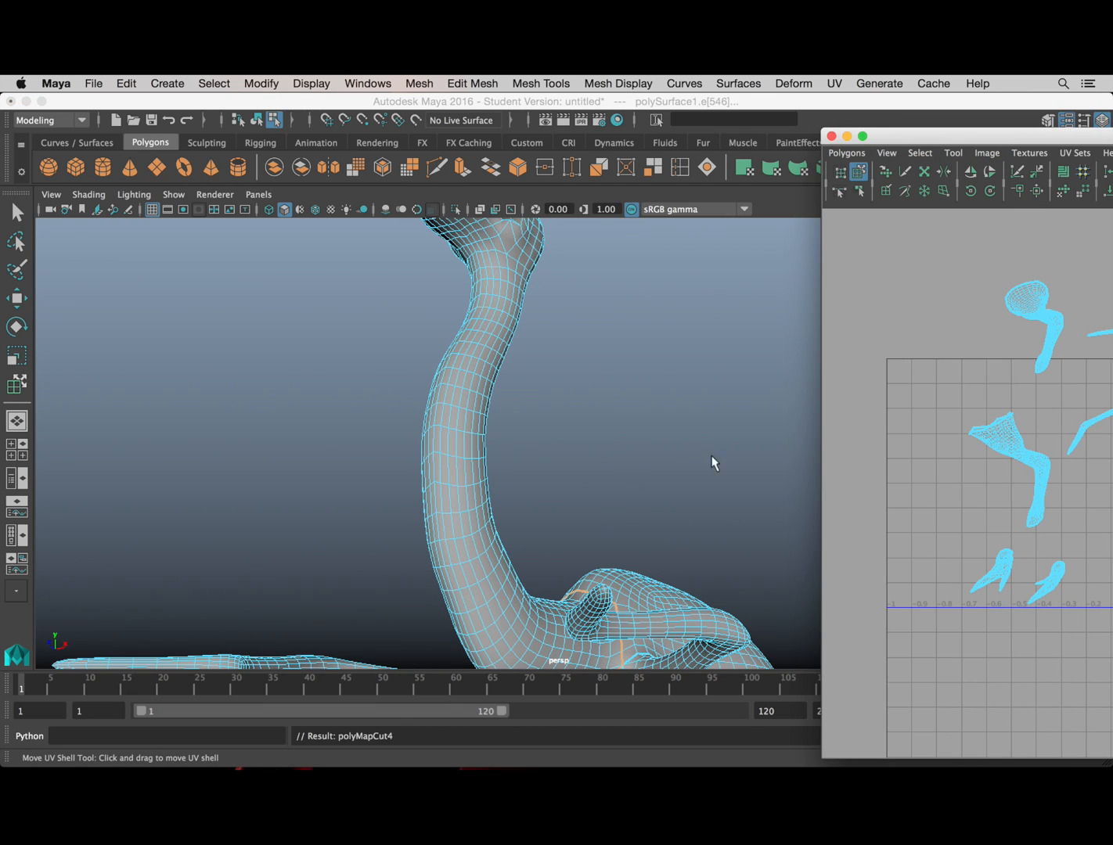
Step: Try to sew the UVs along the four border edges of the open slit on the underside of the neck
{"action": "scroll", "coordinate": [583, 444], "scroll_direction": "down", "scroll_amount": 4}
{"action": "middle_click_drag", "start_coordinate": [581, 445], "coordinate": [513, 321], "text": "alt"}
{"action": "scroll", "coordinate": [495, 411], "scroll_direction": "up", "scroll_amount": 4}
{"action": "left_click_drag", "start_coordinate": [513, 321], "coordinate": [480, 388], "text": "alt"}
{"action": "scroll", "coordinate": [453, 404], "scroll_direction": "up", "scroll_amount": 6}
{"action": "middle_click_drag", "start_coordinate": [480, 389], "coordinate": [561, 368], "text": "alt"}
{"action": "scroll", "coordinate": [493, 478], "scroll_direction": "up", "scroll_amount": 3}
{"action": "scroll", "coordinate": [493, 479], "scroll_direction": "up", "scroll_amount": 2}
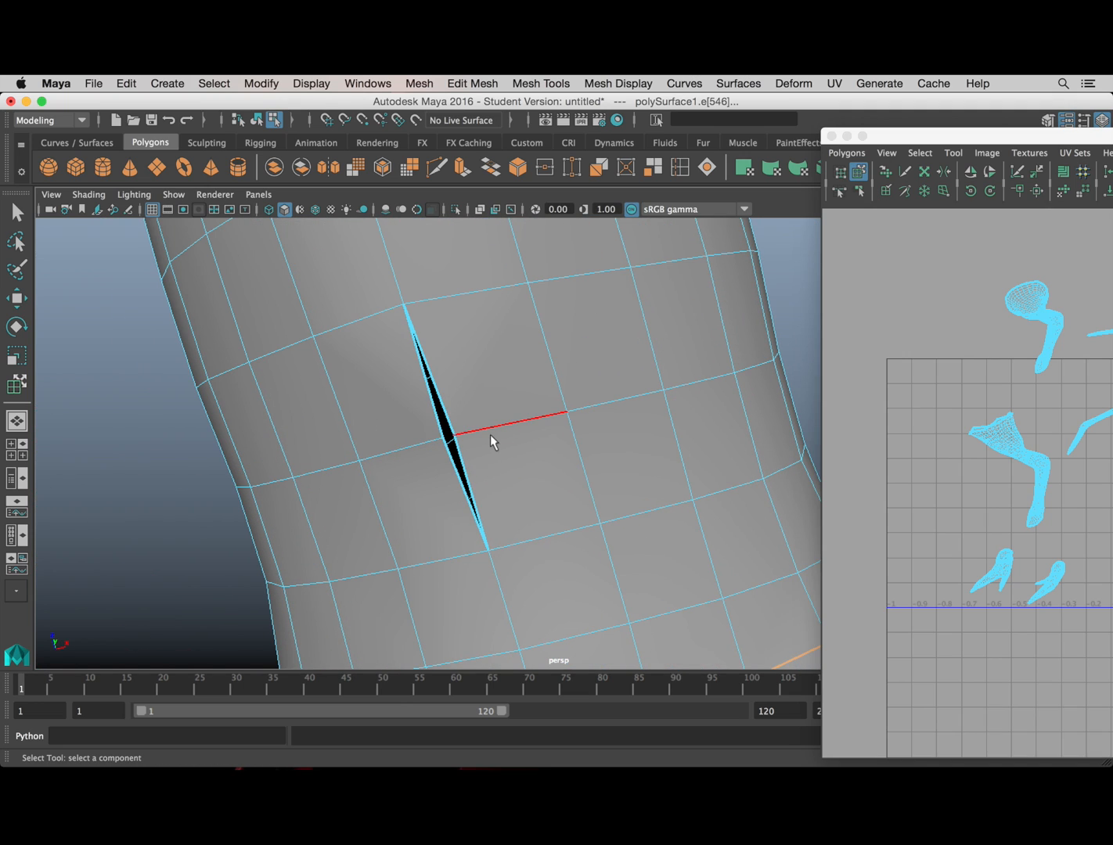
{"action": "right_click_drag", "start_coordinate": [490, 435], "coordinate": [498, 264]}
{"action": "left_click", "coordinate": [479, 484]}
{"action": "left_click", "coordinate": [442, 380], "text": "shift"}
{"action": "left_click", "coordinate": [414, 401], "text": "shift"}
{"action": "left_click", "coordinate": [435, 474], "text": "shift"}
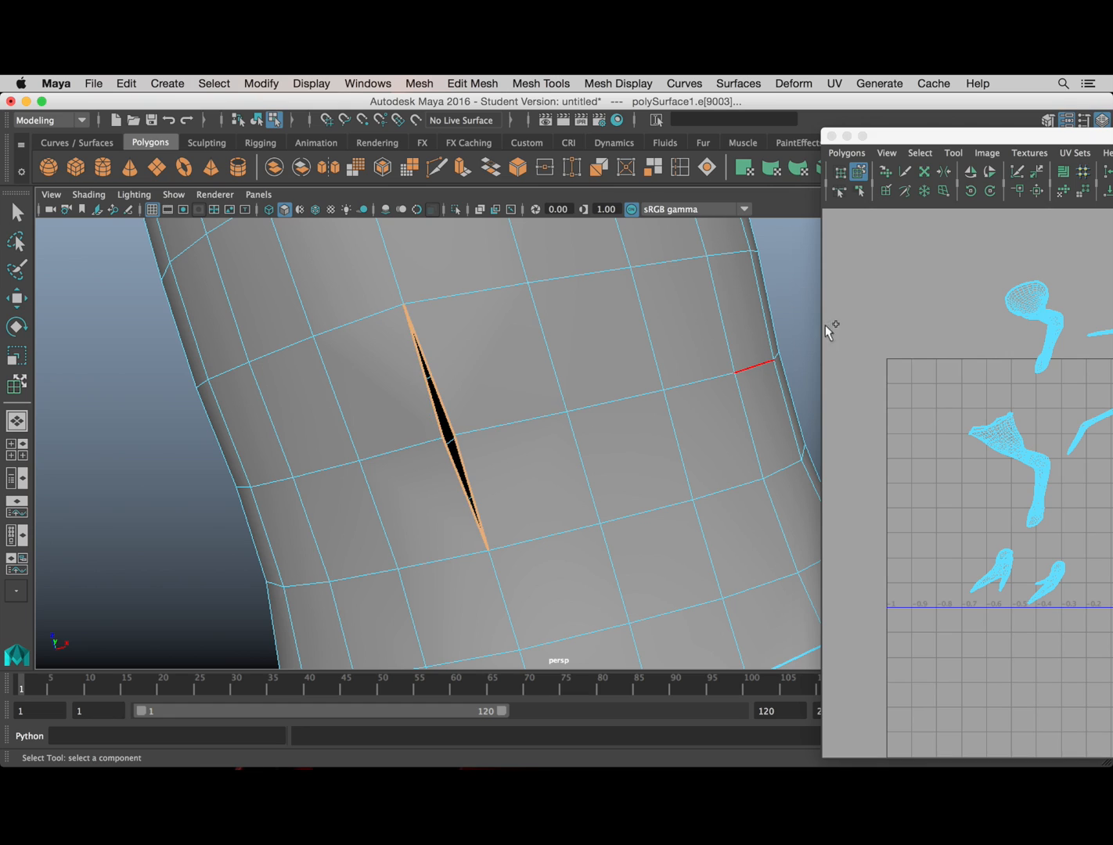
{"action": "left_click", "coordinate": [846, 152]}
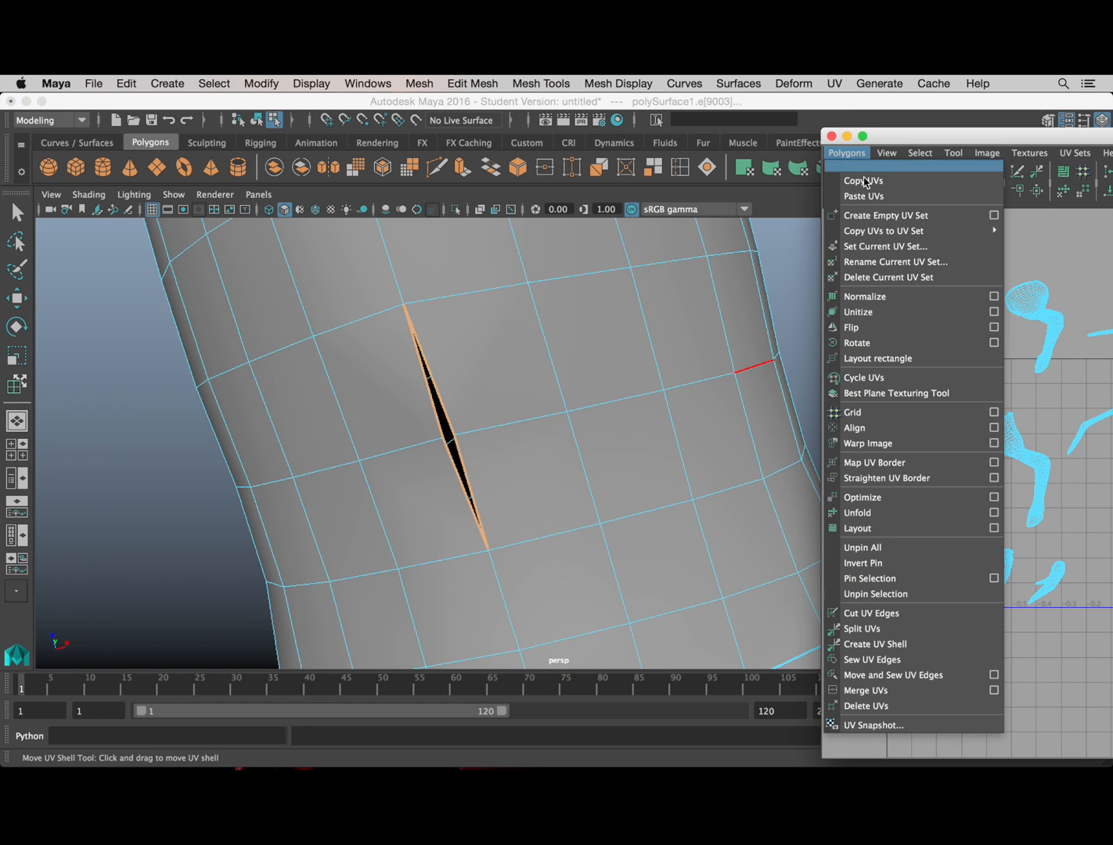
{"action": "left_click", "coordinate": [890, 660]}
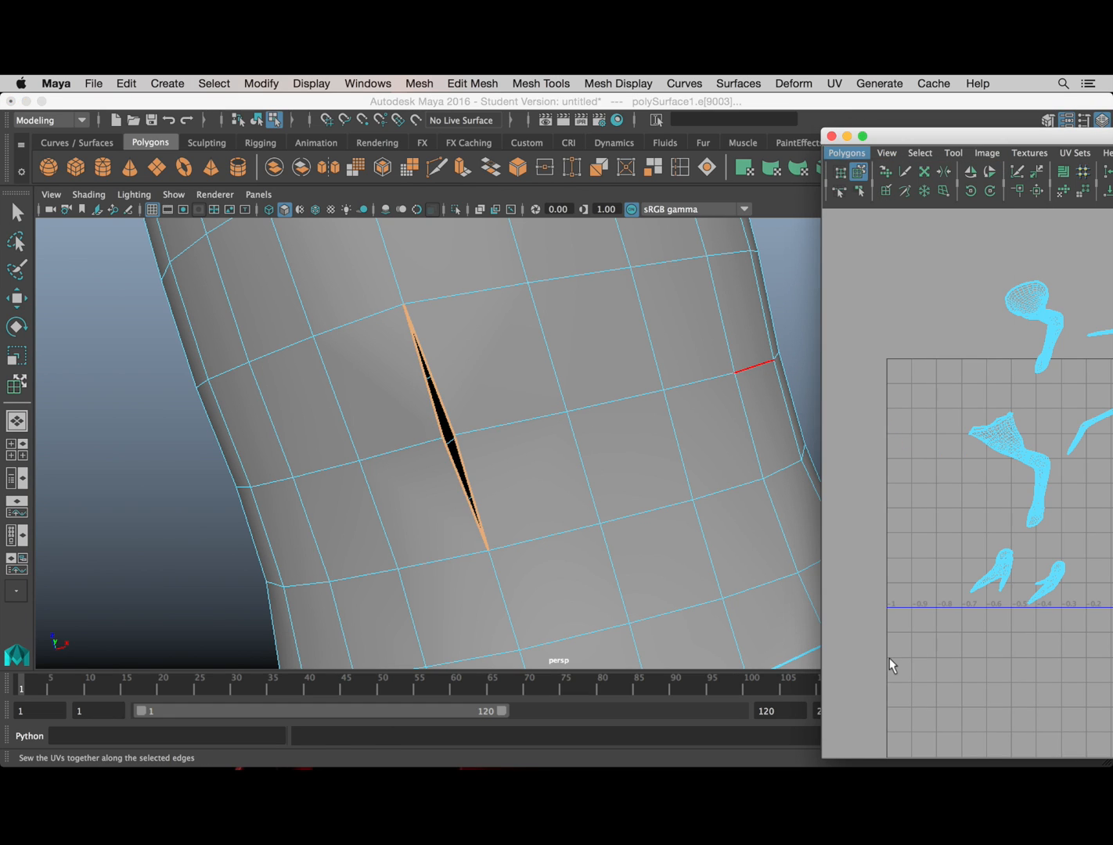
{"action": "left_click_drag", "start_coordinate": [611, 405], "coordinate": [310, 443], "text": "alt"}
{"action": "scroll", "coordinate": [469, 446], "scroll_direction": "up", "scroll_amount": 5}
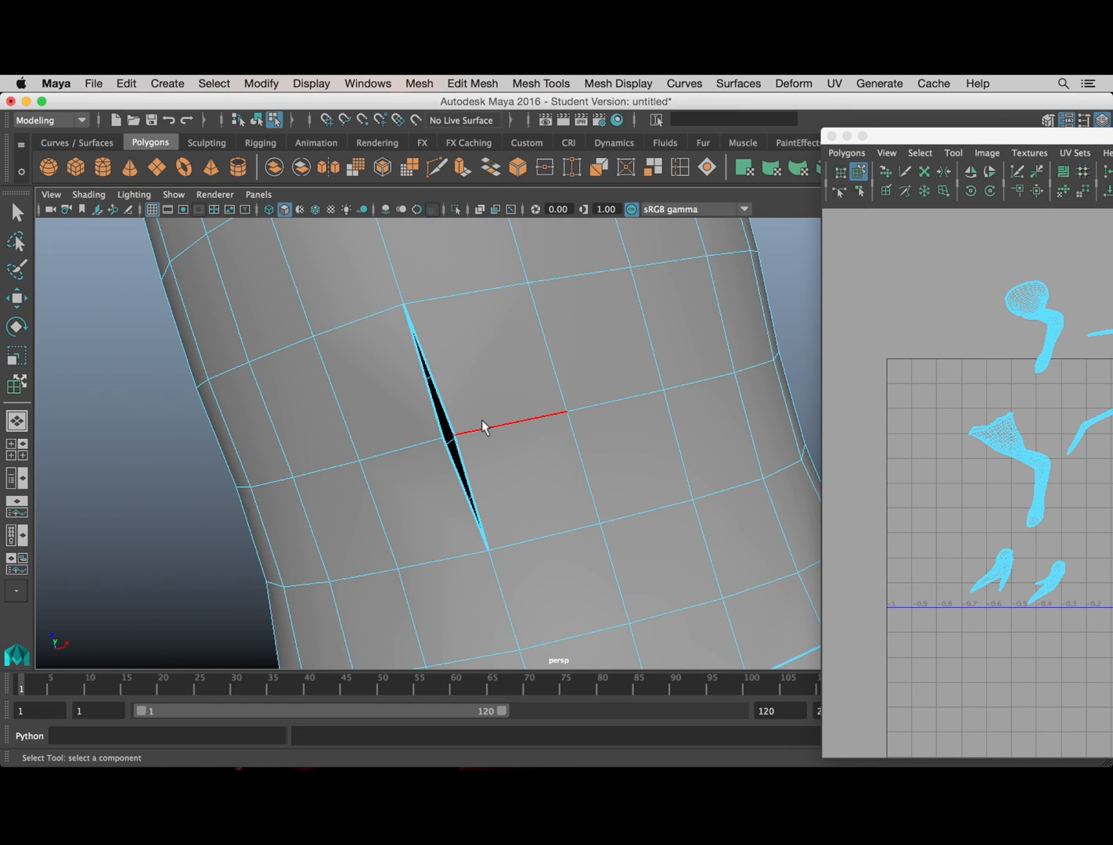
Step: Merge the two facing vertices in the middle of the neck slit to close the hole in the mesh
{"action": "right_click_drag", "start_coordinate": [482, 309], "coordinate": [410, 311]}
{"action": "left_click", "coordinate": [442, 443]}
{"action": "left_click", "coordinate": [443, 438], "text": "shift"}
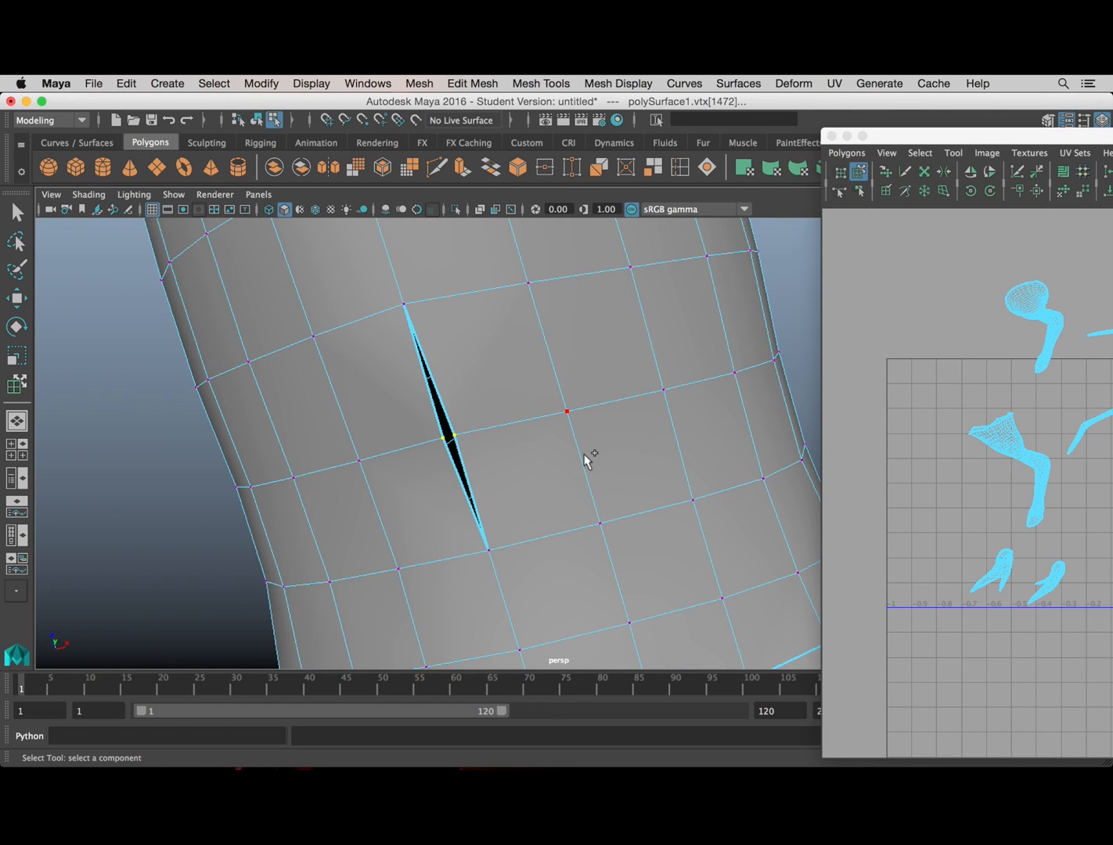
{"action": "left_click", "coordinate": [544, 167]}
{"action": "scroll", "coordinate": [480, 425], "scroll_direction": "down", "scroll_amount": 5}
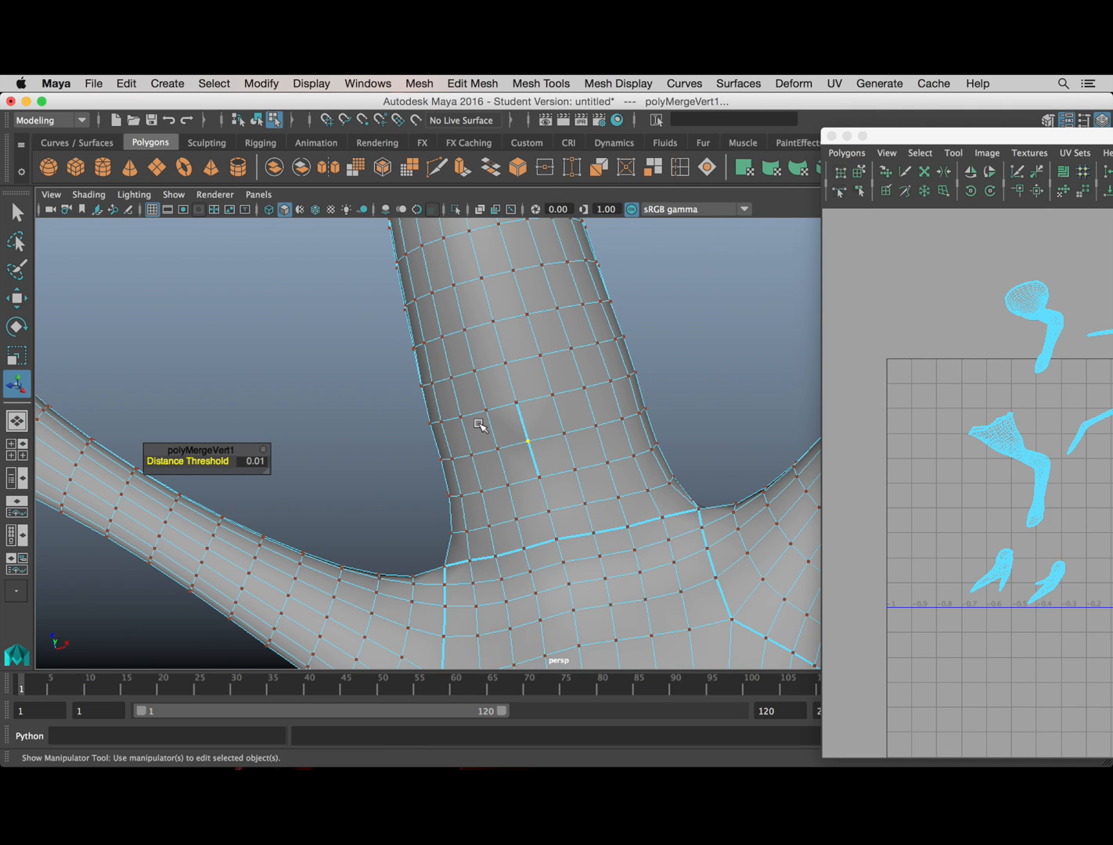
{"action": "left_click", "coordinate": [360, 366]}
Step: Select the two seam edges where the neck slit was closed and sew their UVs together
{"action": "scroll", "coordinate": [432, 392], "scroll_direction": "up", "scroll_amount": 5}
{"action": "right_click_drag", "start_coordinate": [448, 406], "coordinate": [454, 368]}
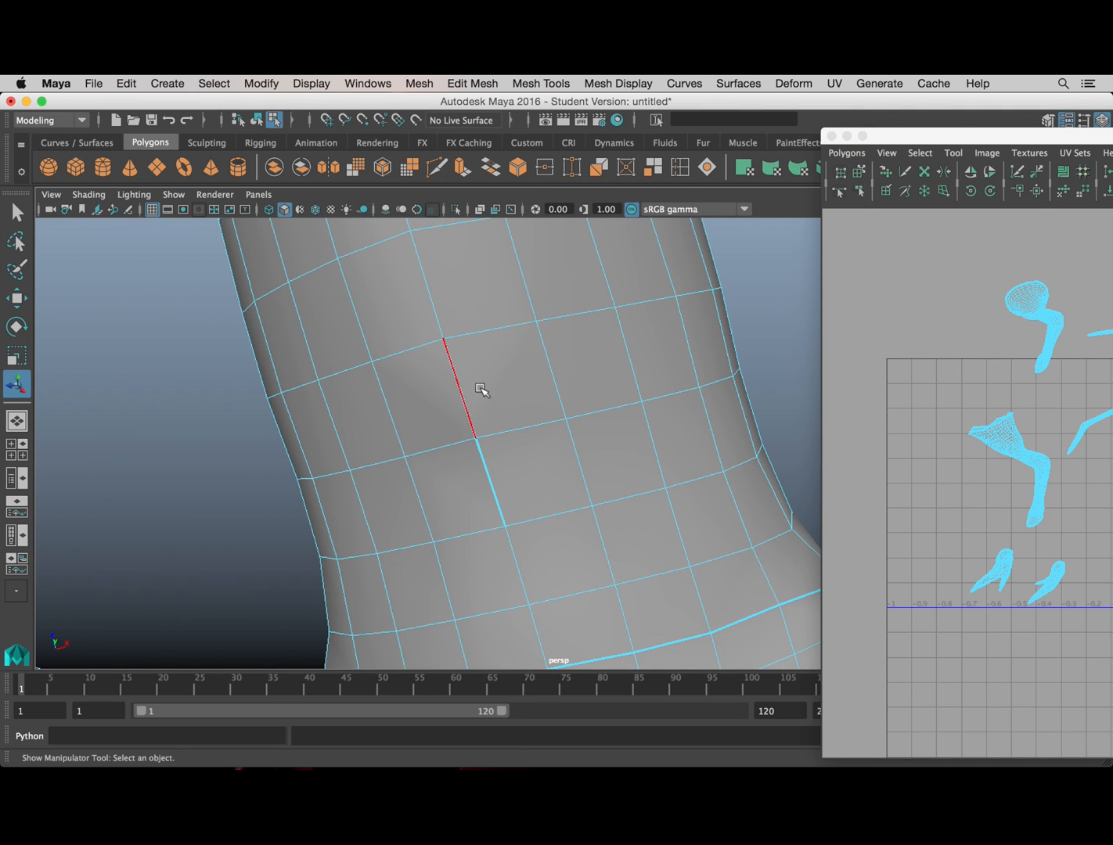
{"action": "double_click", "coordinate": [479, 391]}
{"action": "left_click", "coordinate": [496, 483]}
{"action": "left_click", "coordinate": [466, 401], "text": "shift"}
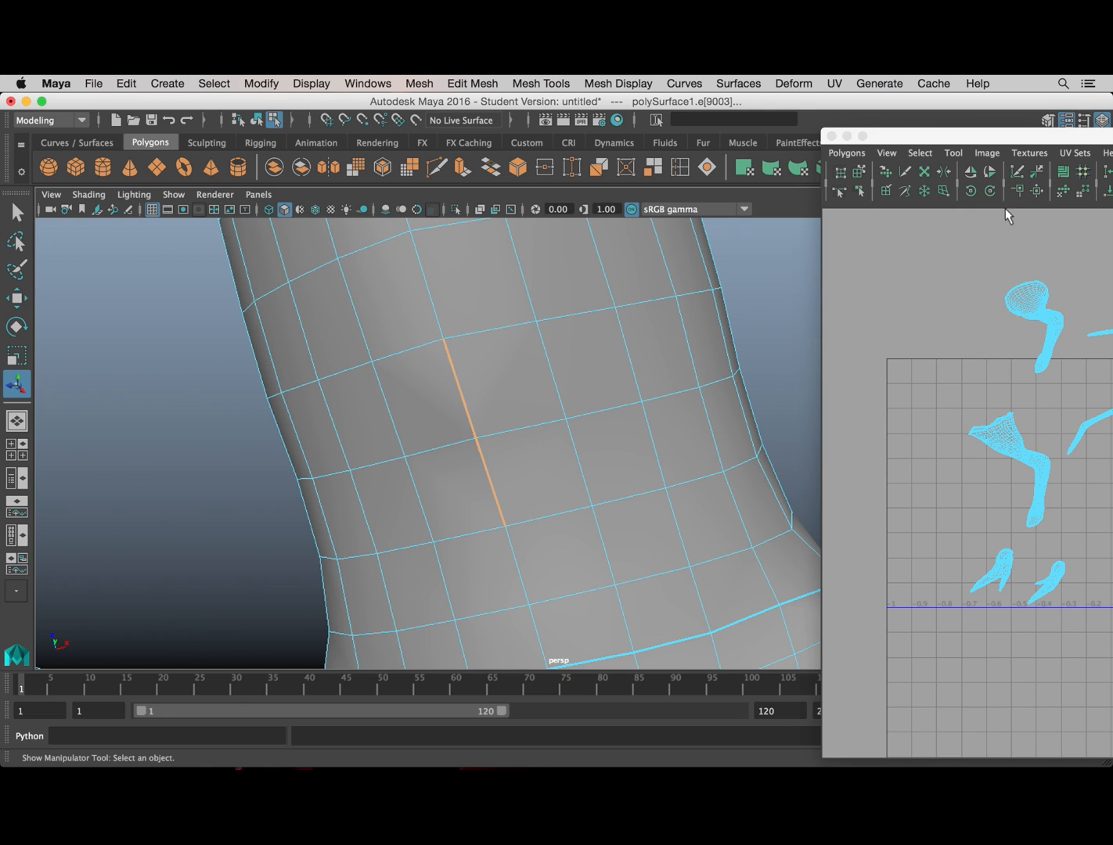
{"action": "left_click", "coordinate": [858, 158]}
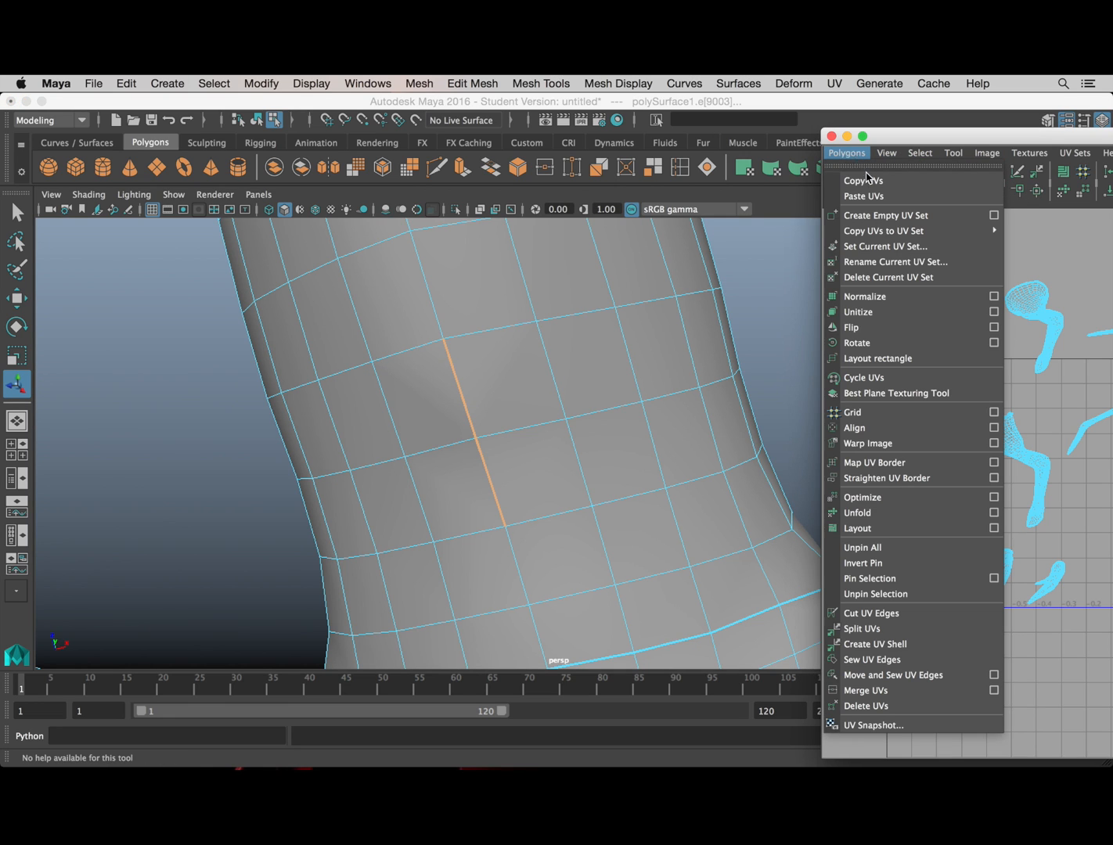
{"action": "left_click", "coordinate": [897, 663]}
{"action": "right_click_drag", "start_coordinate": [490, 400], "coordinate": [414, 402], "text": "alt"}
{"action": "left_click", "coordinate": [336, 392]}
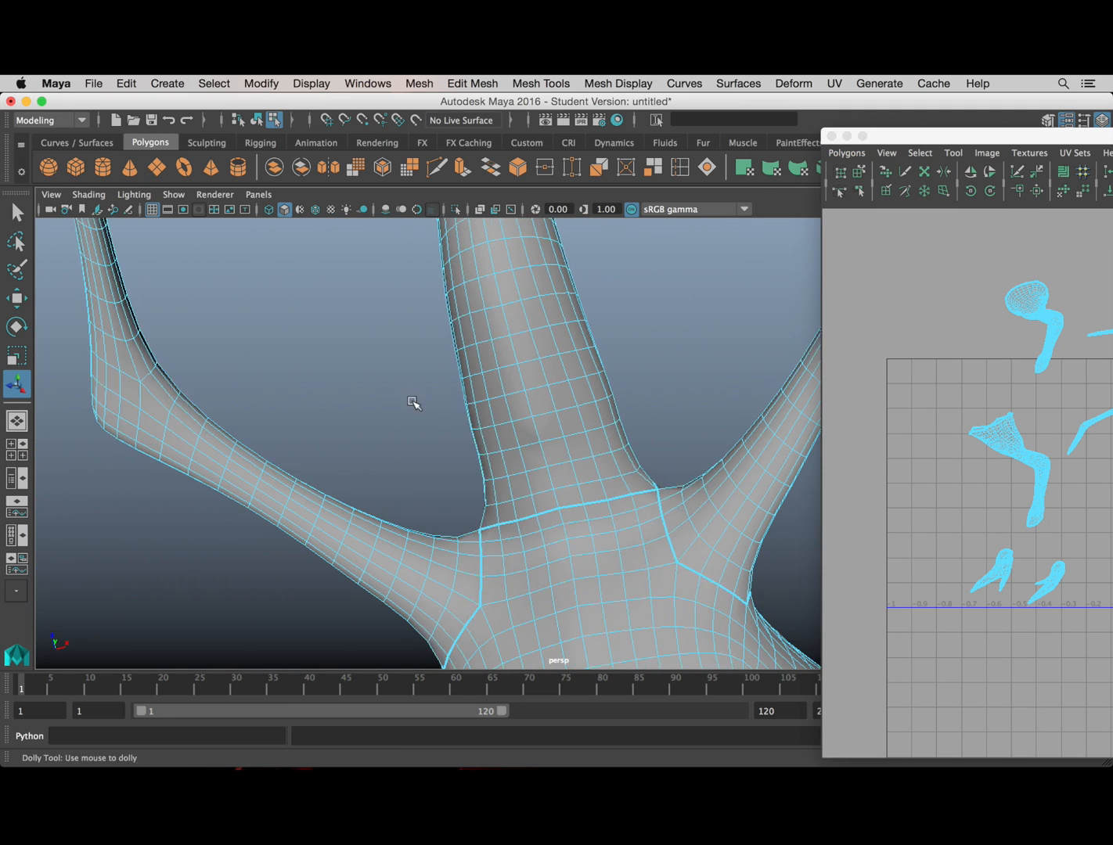
Step: Select the edge loop around the top of the neck just below the jaw and the back of the head
{"action": "left_click_drag", "start_coordinate": [414, 403], "coordinate": [468, 368], "text": "alt"}
{"action": "middle_click_drag", "start_coordinate": [469, 352], "coordinate": [472, 484], "text": "alt"}
{"action": "middle_click_drag", "start_coordinate": [519, 344], "coordinate": [545, 512], "text": "alt"}
{"action": "right_click_drag", "start_coordinate": [493, 462], "coordinate": [556, 475], "text": "alt"}
{"action": "left_click_drag", "start_coordinate": [527, 443], "coordinate": [544, 447], "text": "alt"}
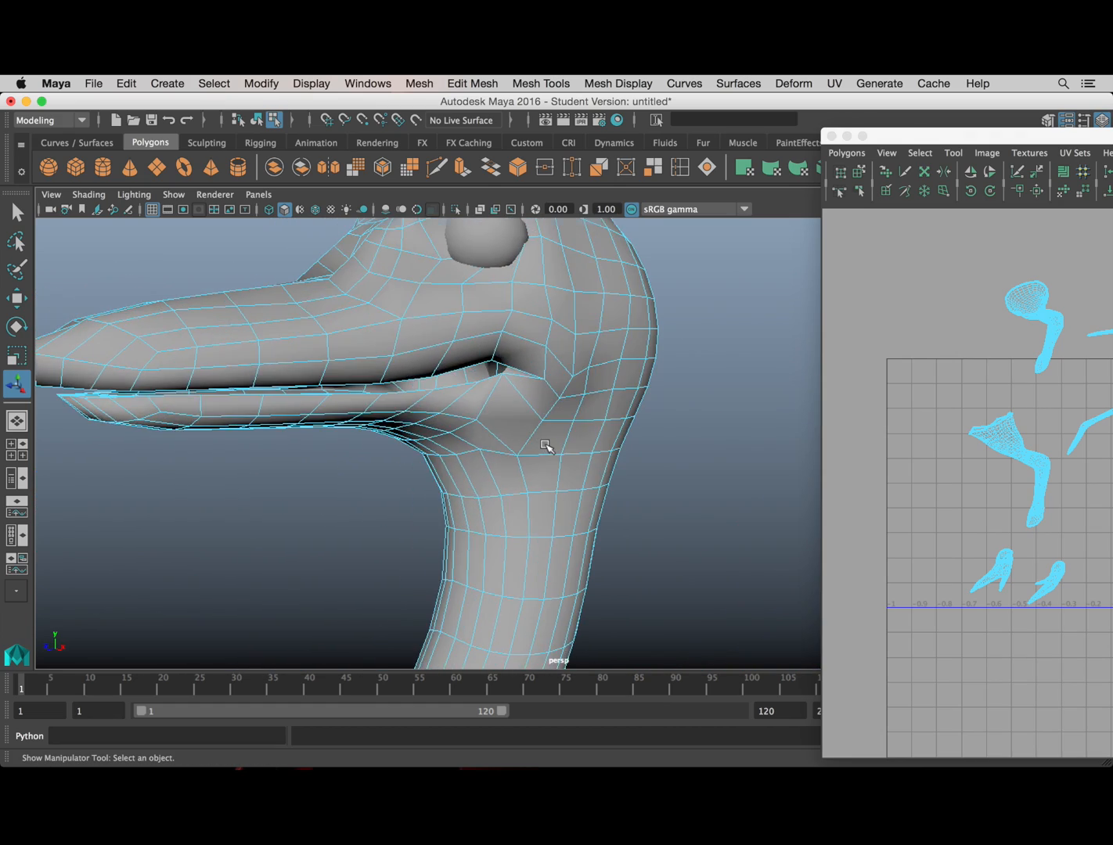
{"action": "scroll", "coordinate": [546, 446], "scroll_direction": "down", "scroll_amount": 5}
{"action": "middle_click_drag", "start_coordinate": [546, 442], "coordinate": [386, 270], "text": "alt"}
{"action": "middle_click_drag", "start_coordinate": [440, 485], "coordinate": [495, 631], "text": "alt"}
{"action": "scroll", "coordinate": [434, 529], "scroll_direction": "up", "scroll_amount": 3}
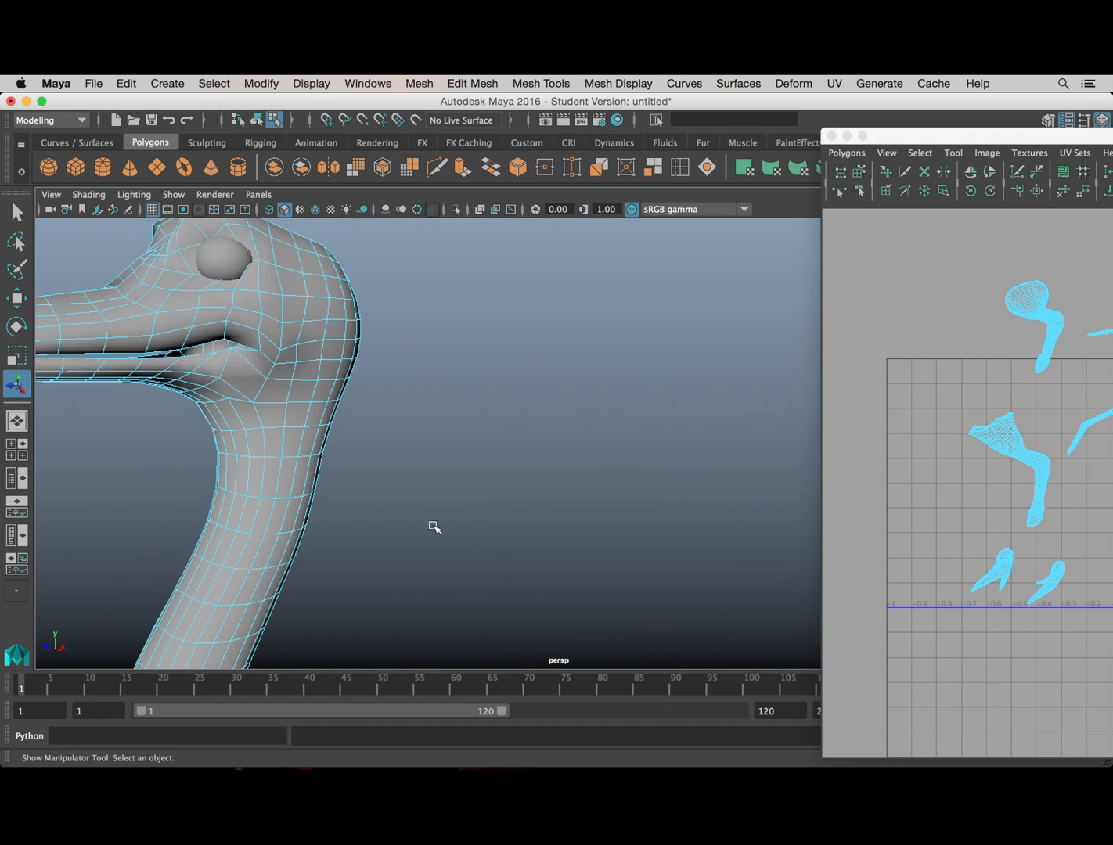
{"action": "scroll", "coordinate": [348, 447], "scroll_direction": "up", "scroll_amount": 5}
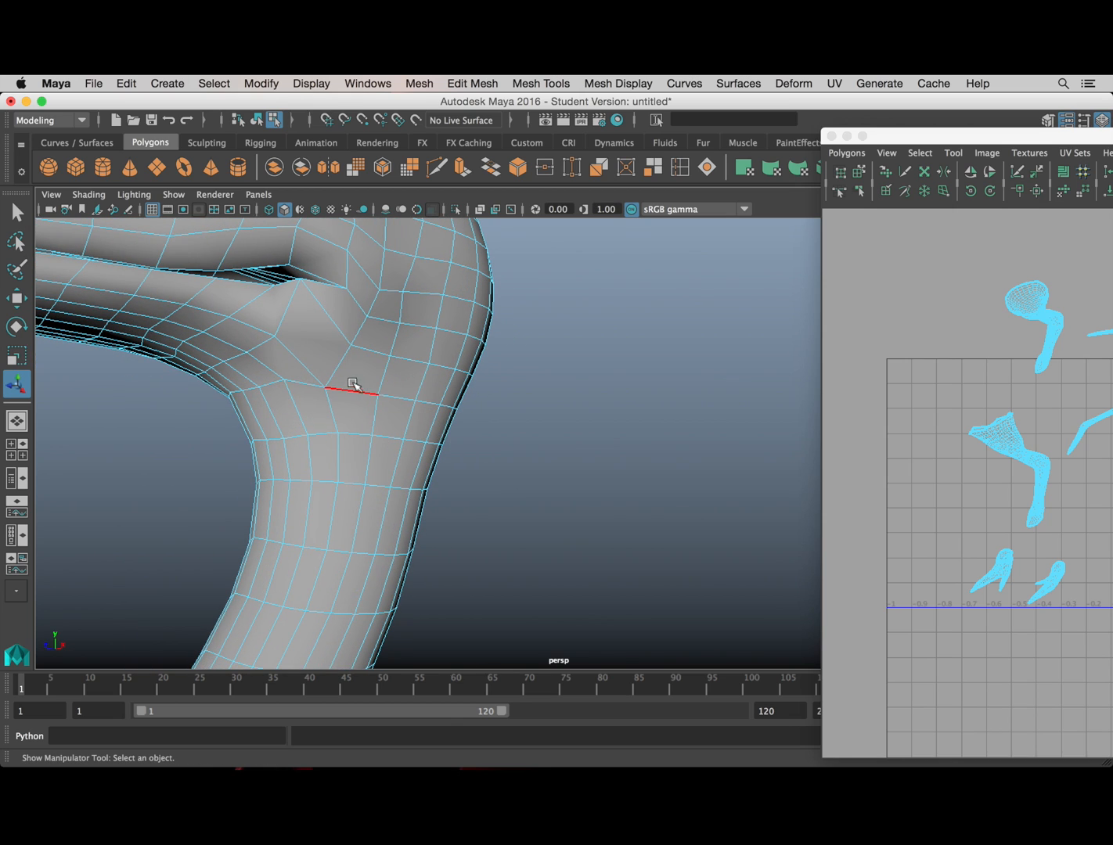
{"action": "left_click", "coordinate": [353, 384]}
{"action": "left_click_drag", "start_coordinate": [351, 385], "coordinate": [376, 364], "text": "alt"}
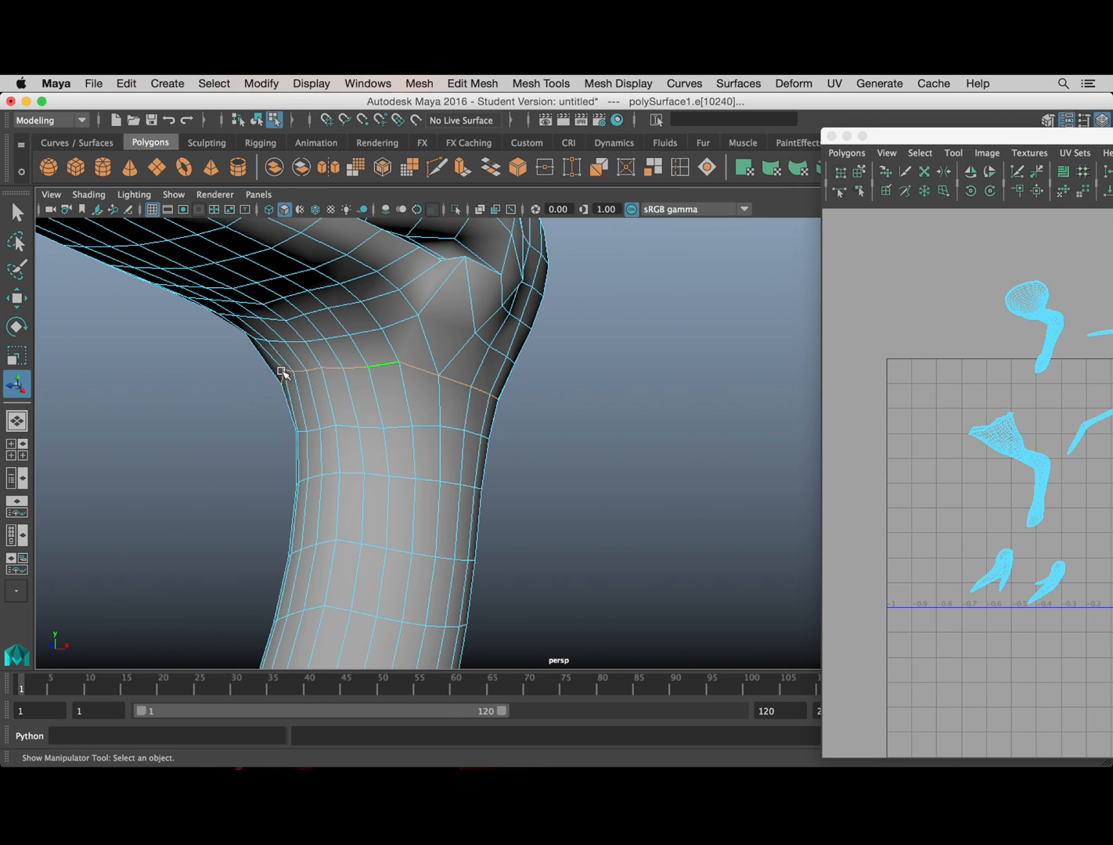
{"action": "left_click_drag", "start_coordinate": [284, 372], "coordinate": [493, 415], "text": "alt"}
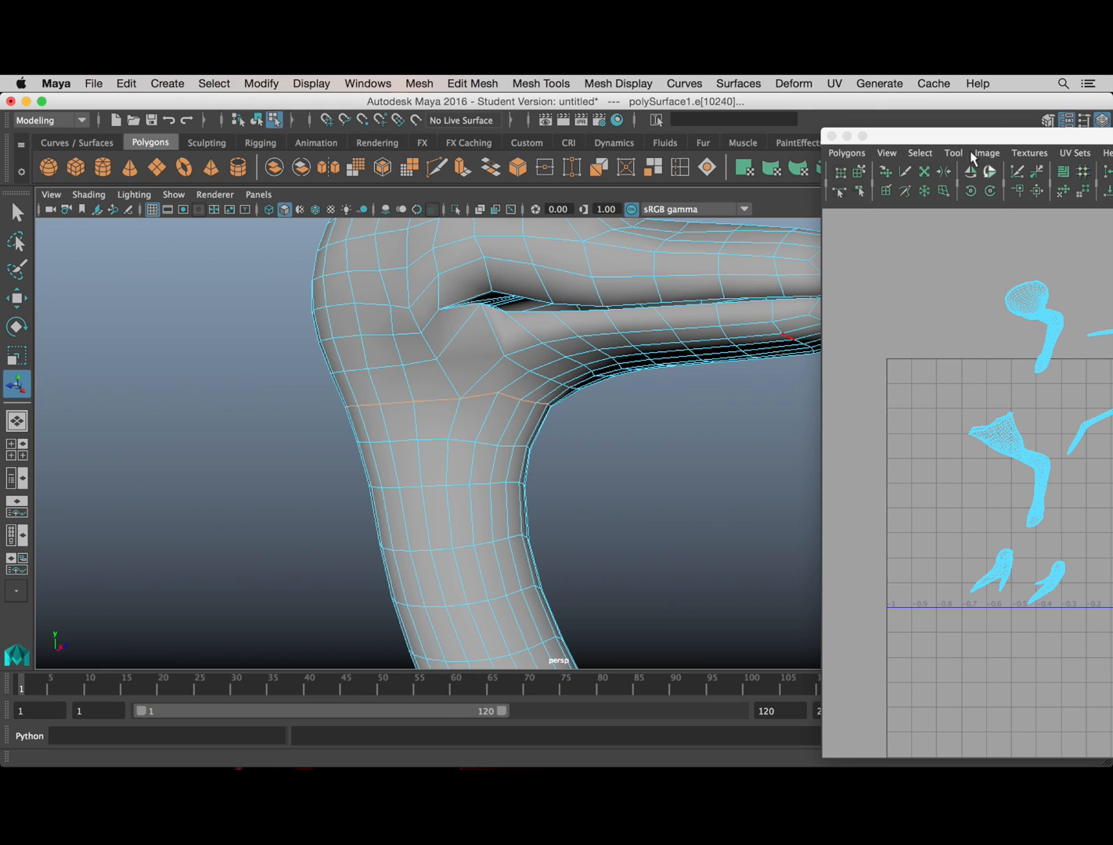
Step: Cut the UV edges along the selected loop to separate the head from the neck
{"action": "left_click", "coordinate": [834, 157]}
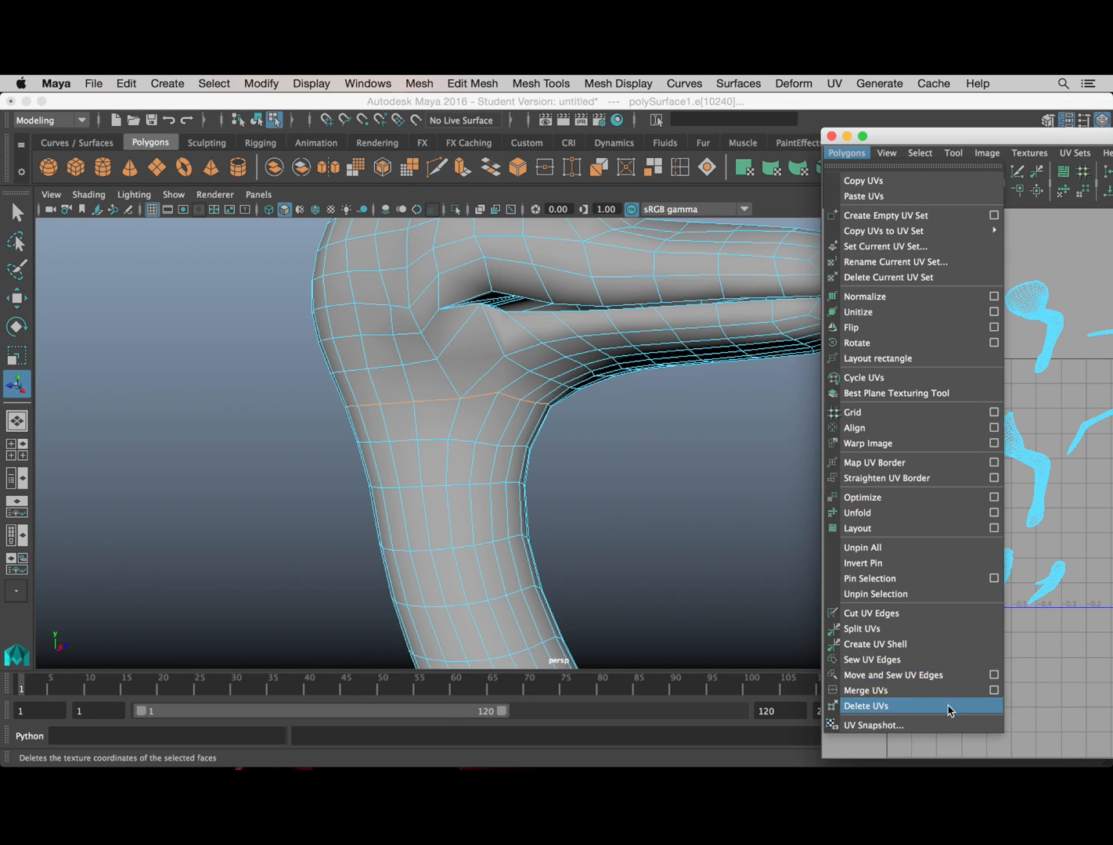
{"action": "left_click", "coordinate": [885, 611]}
{"action": "right_click_drag", "start_coordinate": [594, 393], "coordinate": [502, 423], "text": "alt"}
{"action": "middle_click_drag", "start_coordinate": [502, 423], "coordinate": [420, 450], "text": "alt"}
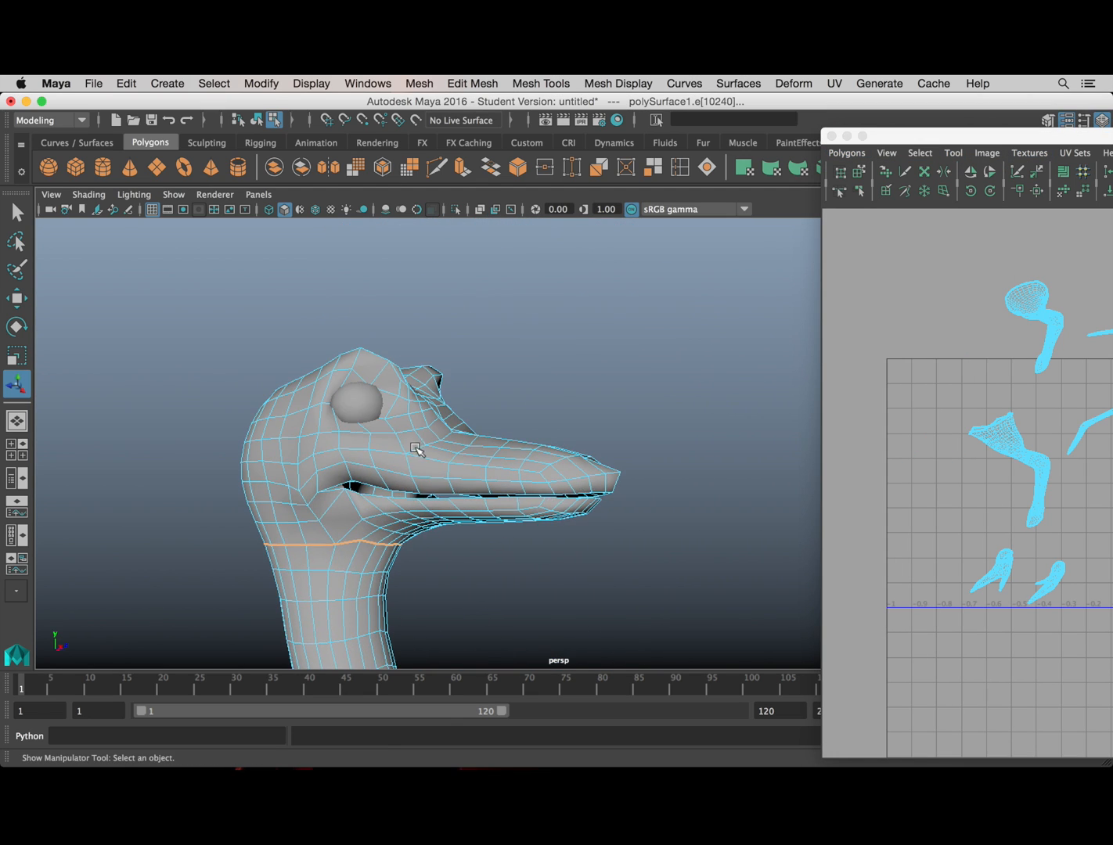
{"action": "left_click_drag", "start_coordinate": [415, 442], "coordinate": [443, 439], "text": "alt"}
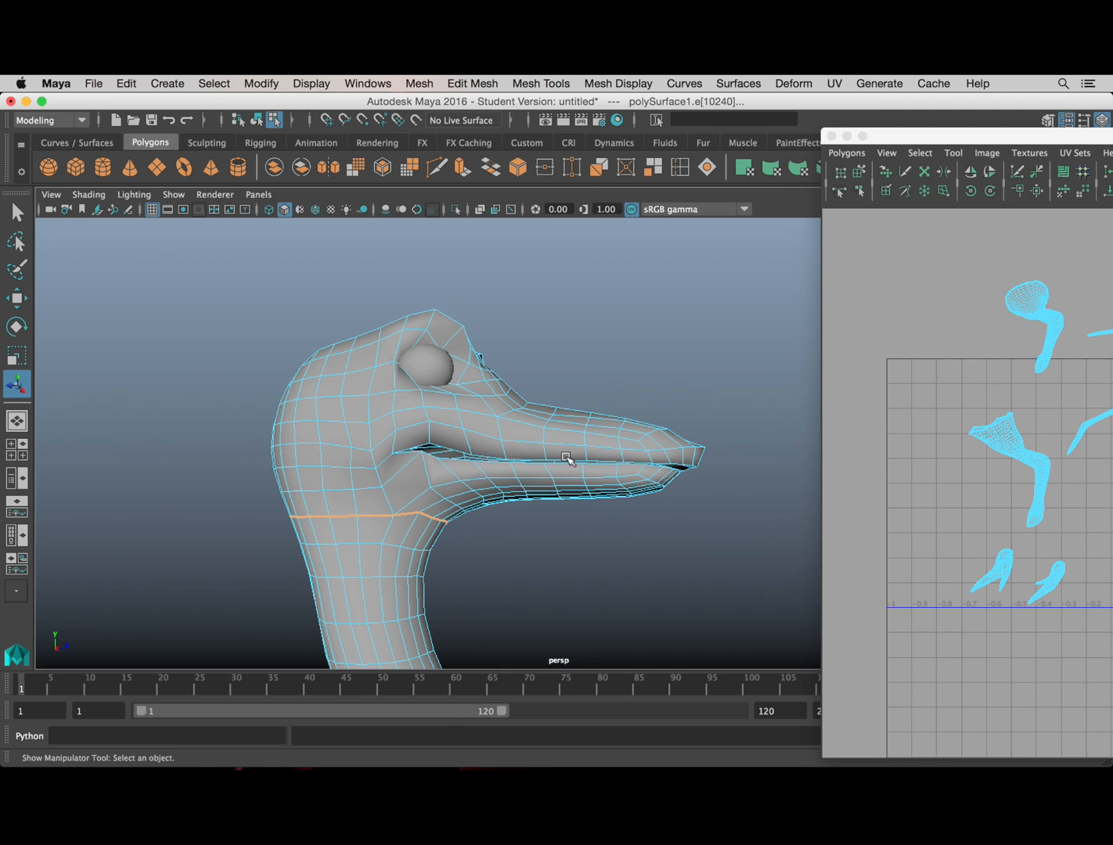
{"action": "left_click", "coordinate": [577, 540]}
Step: Move the two hind leg UV shells close together, away from the front limb shells in the UV layout
{"action": "right_click_drag", "start_coordinate": [577, 540], "coordinate": [461, 551], "text": "alt"}
{"action": "middle_click_drag", "start_coordinate": [460, 551], "coordinate": [491, 469], "text": "alt"}
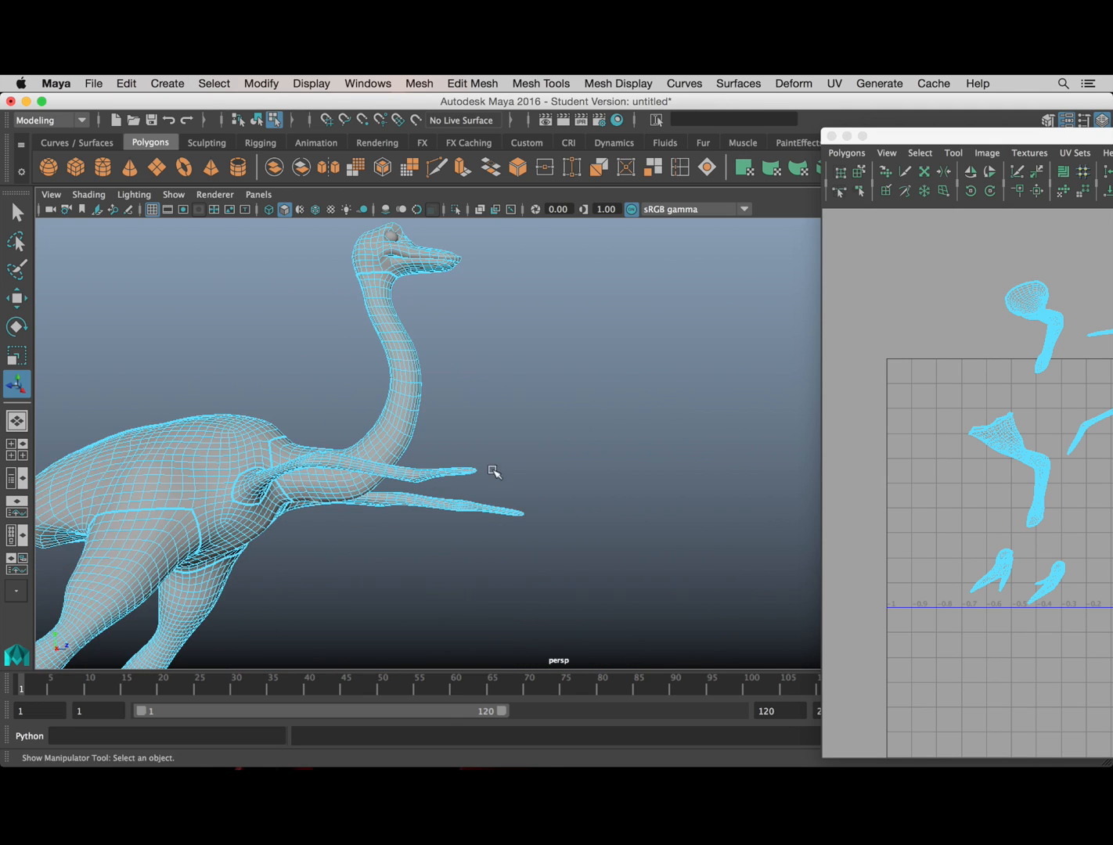
{"action": "right_click_drag", "start_coordinate": [491, 470], "coordinate": [392, 427], "text": "alt"}
{"action": "middle_click_drag", "start_coordinate": [391, 427], "coordinate": [434, 406], "text": "alt"}
{"action": "left_click_drag", "start_coordinate": [1024, 138], "coordinate": [320, 141]}
{"action": "left_click", "coordinate": [153, 173]}
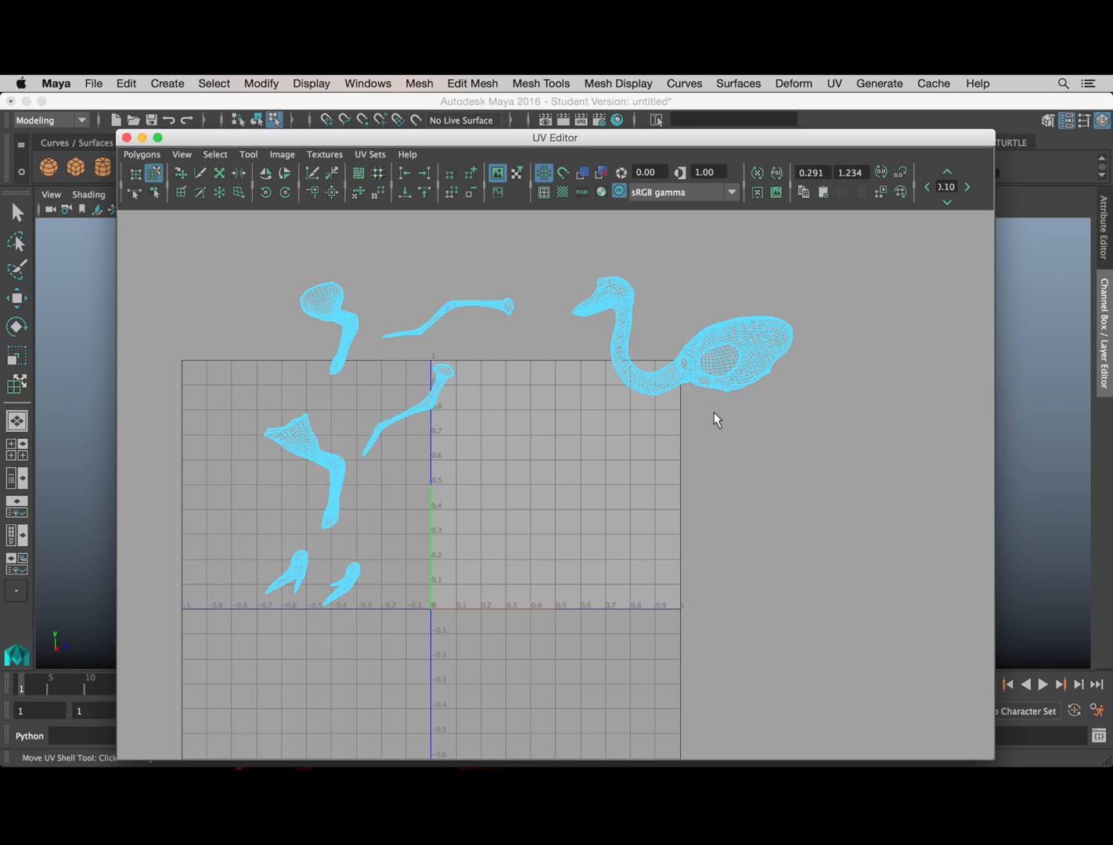
{"action": "right_click_drag", "start_coordinate": [396, 442], "coordinate": [427, 439], "text": "alt"}
{"action": "middle_click_drag", "start_coordinate": [427, 439], "coordinate": [517, 436], "text": "alt"}
{"action": "left_click_drag", "start_coordinate": [371, 436], "coordinate": [285, 324]}
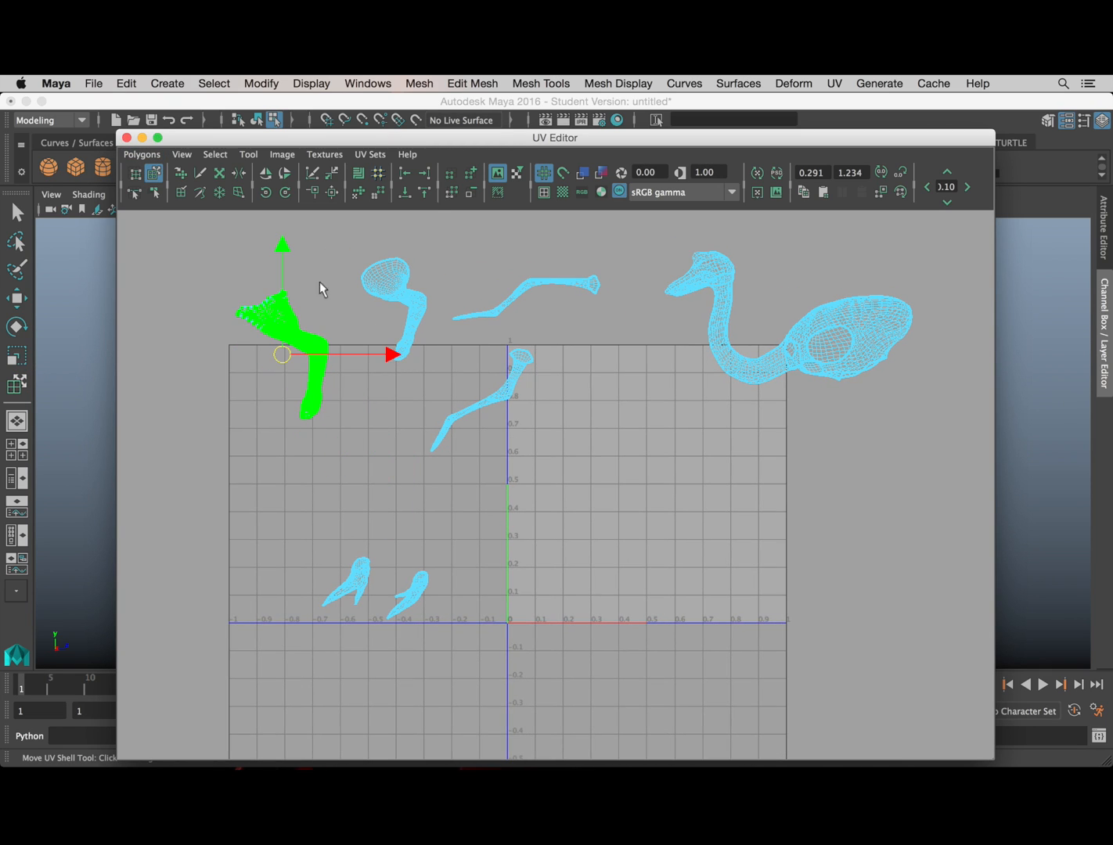
{"action": "left_click_drag", "start_coordinate": [385, 290], "coordinate": [345, 296]}
{"action": "left_click", "coordinate": [544, 268]}
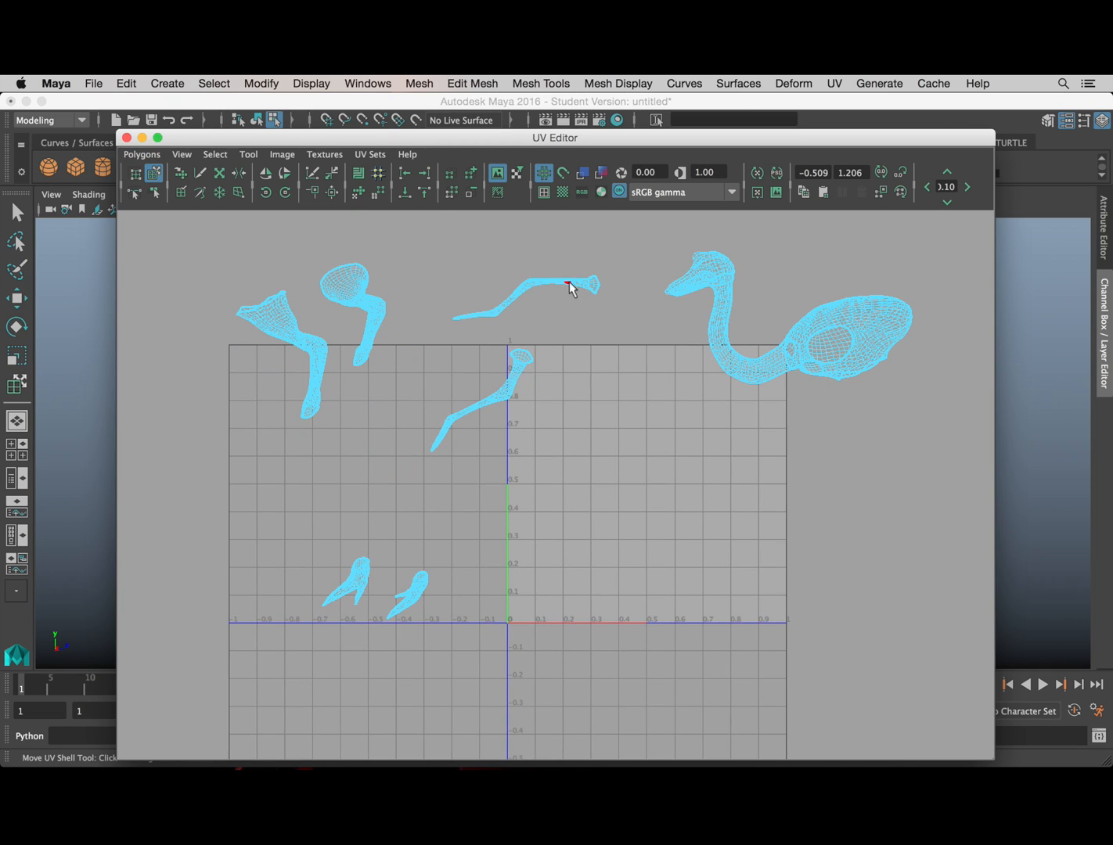
Step: Move the two front limb UV shells together and spread the overlapping foot shells into four separate positions
{"action": "left_click_drag", "start_coordinate": [513, 368], "coordinate": [566, 280]}
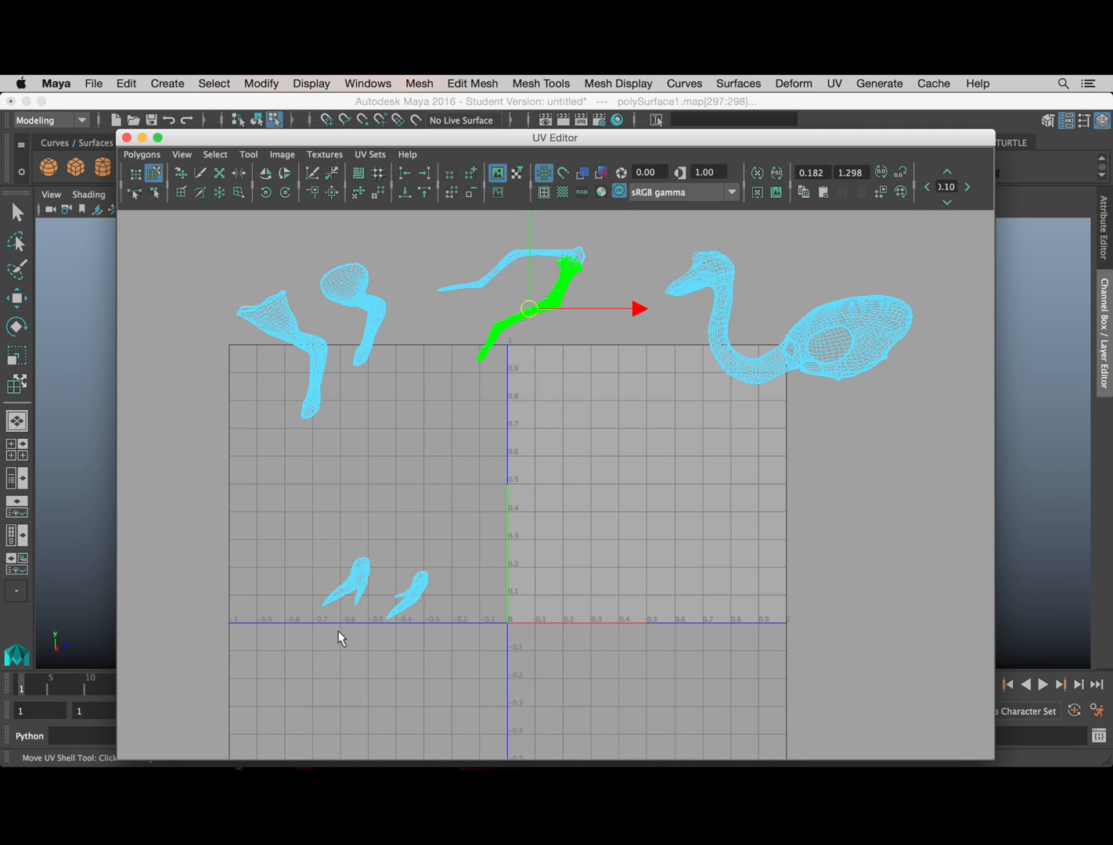
{"action": "left_click_drag", "start_coordinate": [328, 583], "coordinate": [239, 564]}
{"action": "left_click_drag", "start_coordinate": [422, 585], "coordinate": [352, 512]}
{"action": "left_click_drag", "start_coordinate": [357, 581], "coordinate": [319, 611]}
{"action": "left_click_drag", "start_coordinate": [419, 596], "coordinate": [380, 606]}
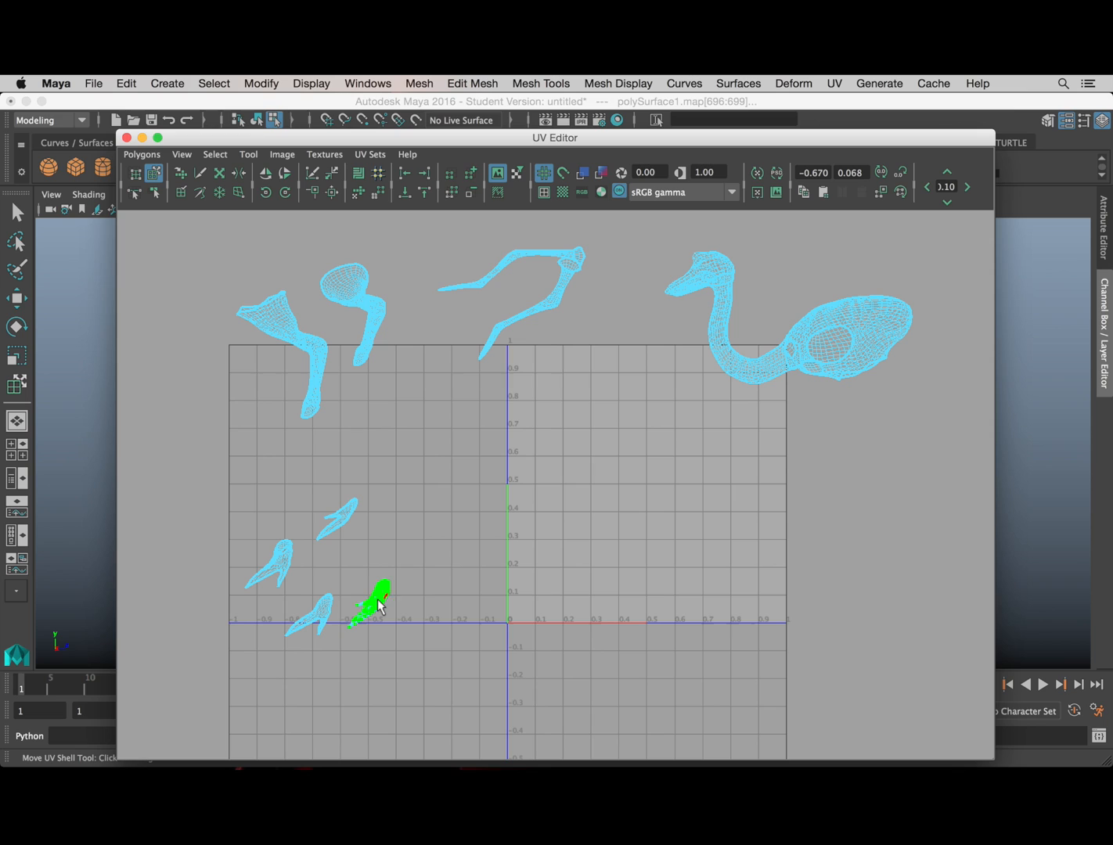
{"action": "left_click", "coordinate": [395, 605]}
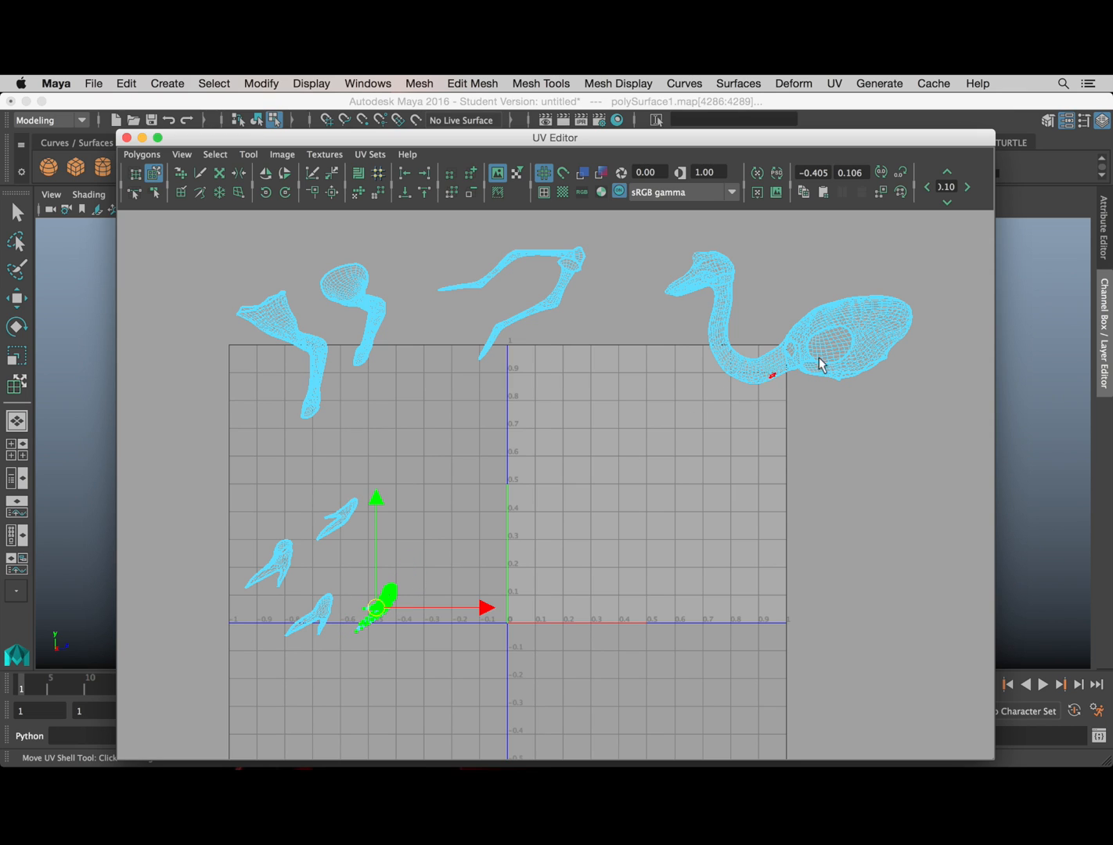
Step: Move the body, neck and head UV shells apart from one another beside and above the UV grid
{"action": "left_click_drag", "start_coordinate": [865, 323], "coordinate": [884, 440]}
{"action": "left_click_drag", "start_coordinate": [728, 350], "coordinate": [830, 373]}
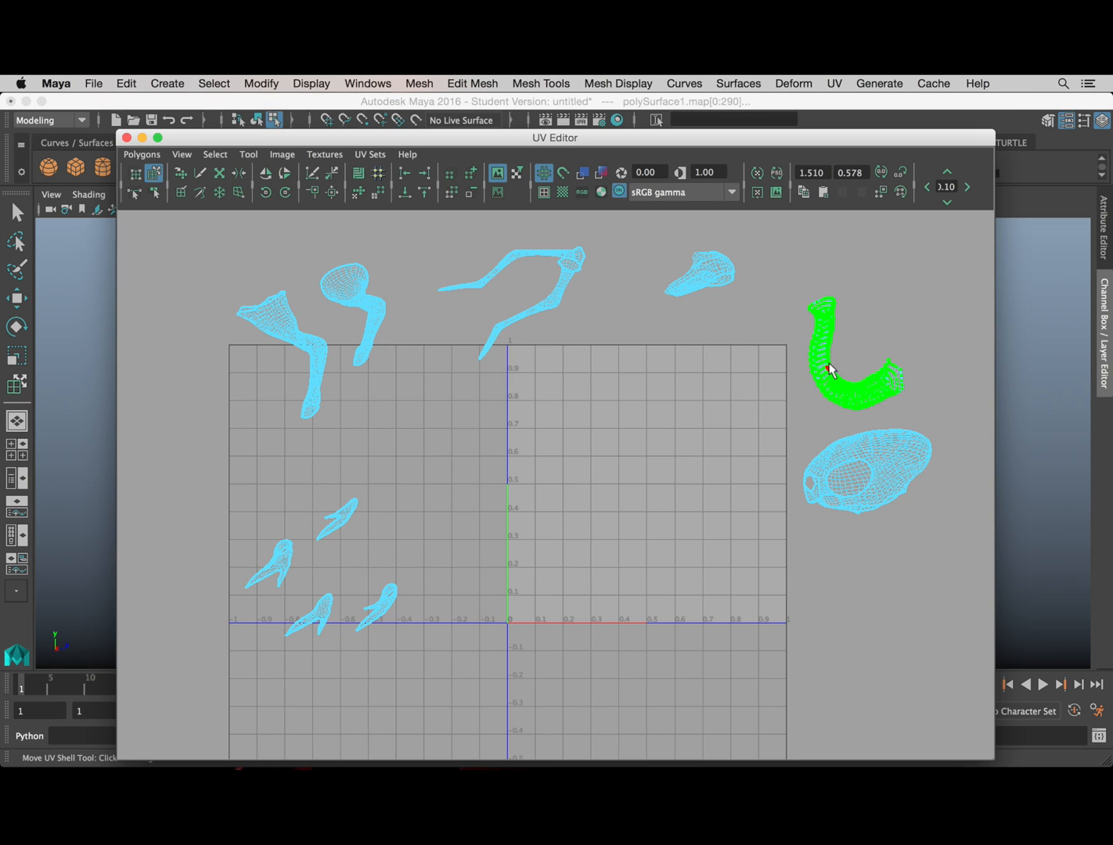
{"action": "left_click_drag", "start_coordinate": [713, 276], "coordinate": [695, 236]}
{"action": "scroll", "coordinate": [621, 377], "scroll_direction": "down", "scroll_amount": 2}
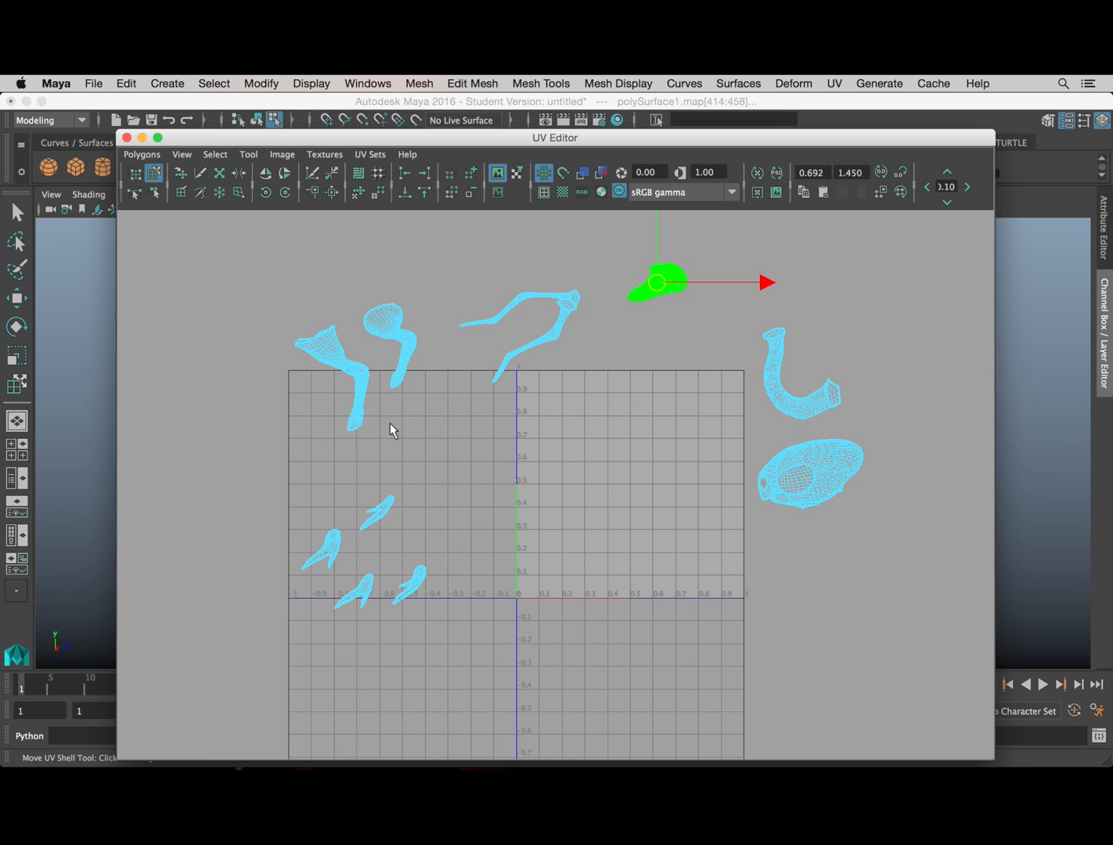
{"action": "scroll", "coordinate": [389, 423], "scroll_direction": "up", "scroll_amount": 1}
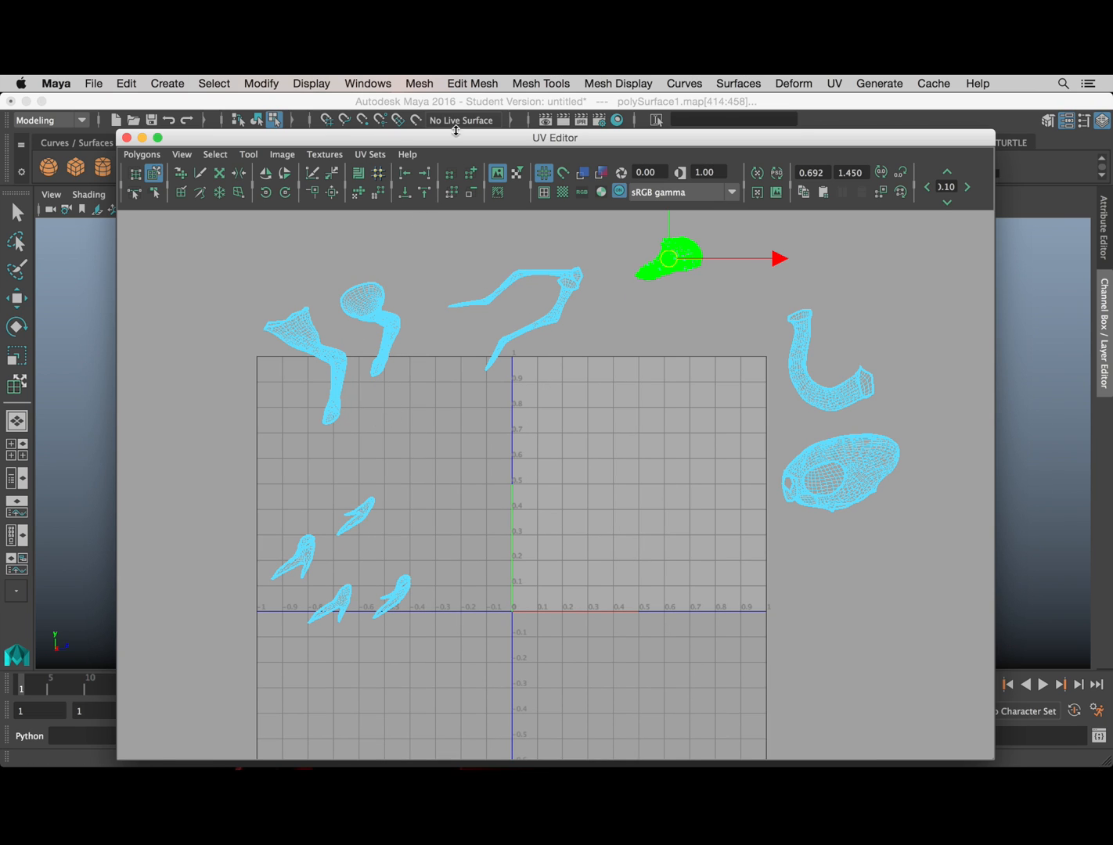
Step: Move the UV layout window aside and examine both hind legs of the model from several angles for a seam location
{"action": "left_click_drag", "start_coordinate": [464, 148], "coordinate": [991, 180]}
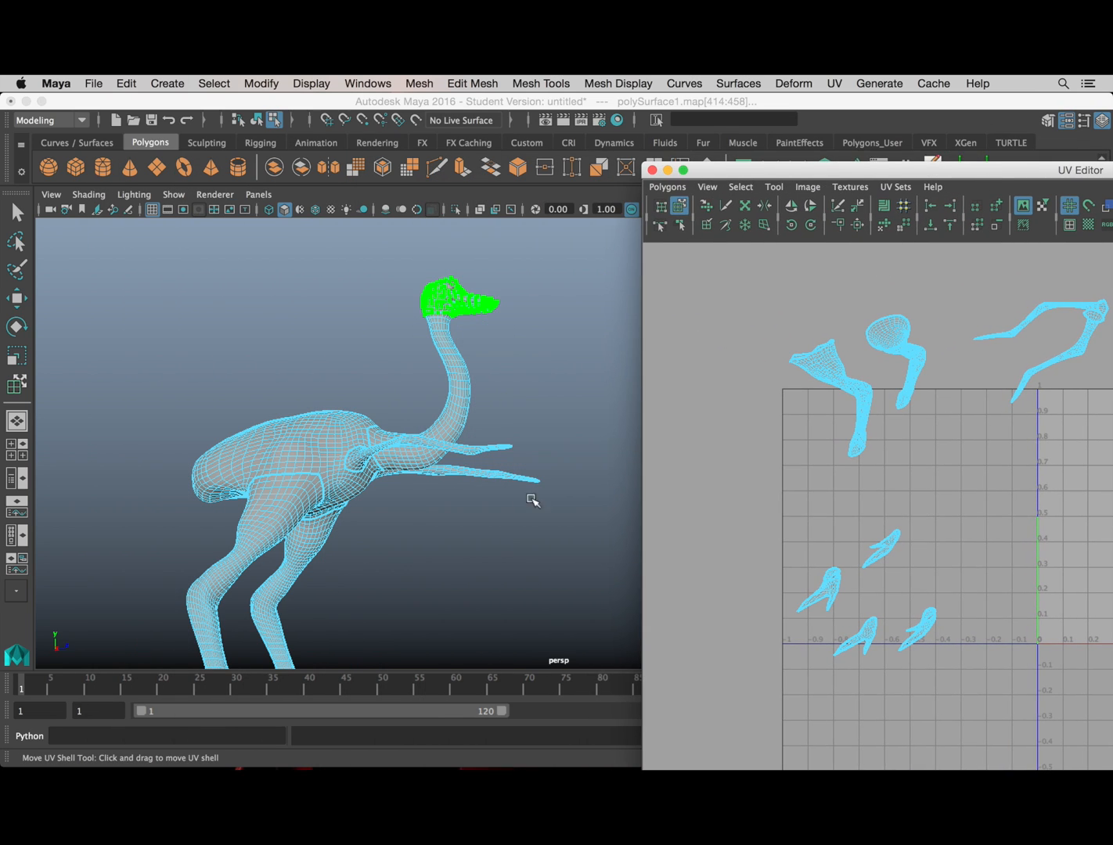
{"action": "left_click_drag", "start_coordinate": [529, 499], "coordinate": [380, 576], "text": "alt"}
{"action": "middle_click_drag", "start_coordinate": [381, 575], "coordinate": [472, 455], "text": "alt"}
{"action": "left_click_drag", "start_coordinate": [473, 455], "coordinate": [526, 465], "text": "alt"}
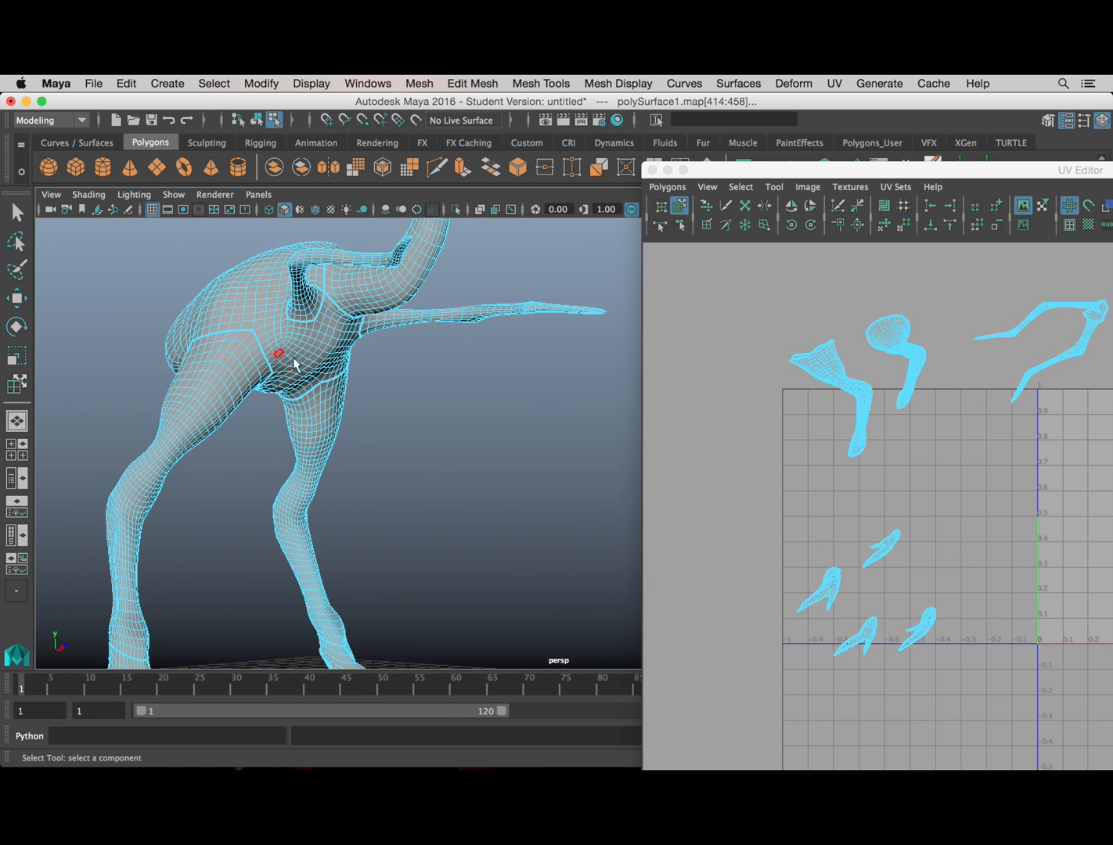
{"action": "right_click_drag", "start_coordinate": [519, 454], "coordinate": [427, 443], "text": "alt"}
{"action": "left_click_drag", "start_coordinate": [427, 443], "coordinate": [329, 463], "text": "alt"}
{"action": "middle_click_drag", "start_coordinate": [490, 450], "coordinate": [350, 465], "text": "alt"}
{"action": "right_click_drag", "start_coordinate": [351, 466], "coordinate": [464, 455], "text": "alt"}
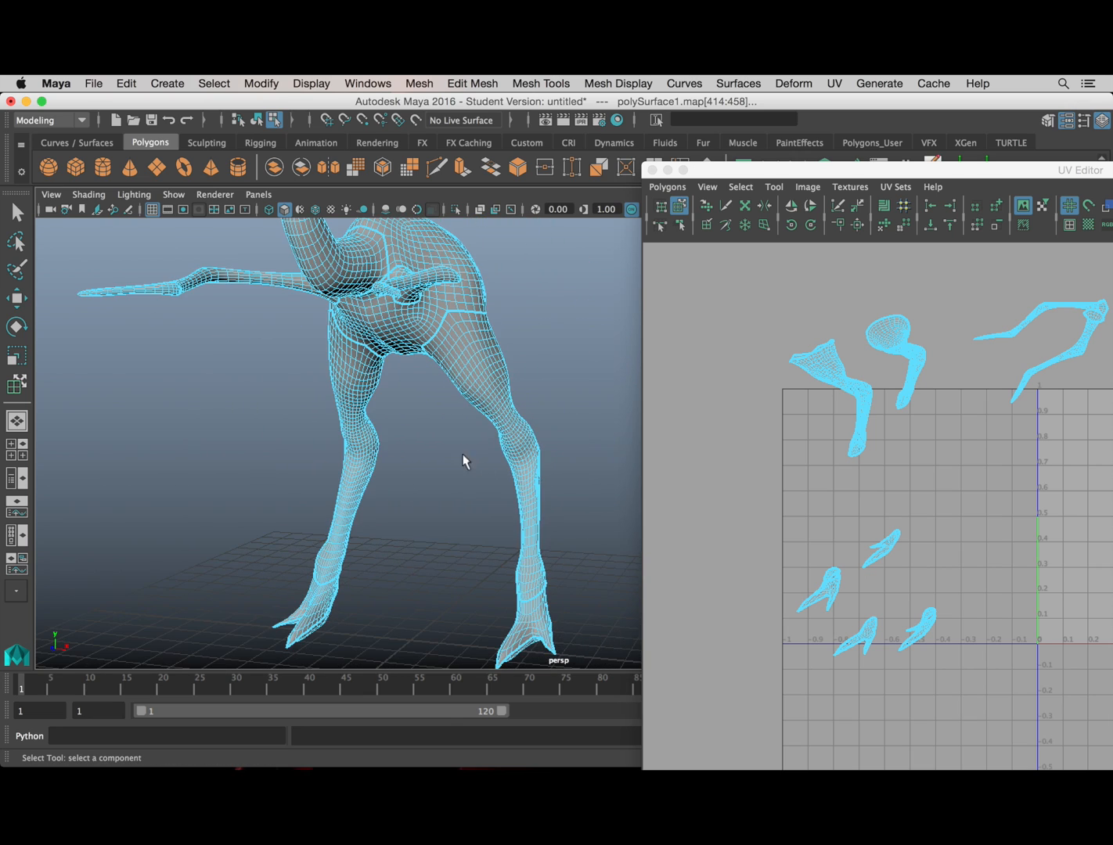
{"action": "left_click_drag", "start_coordinate": [462, 456], "coordinate": [405, 421], "text": "alt"}
{"action": "right_click_drag", "start_coordinate": [404, 420], "coordinate": [410, 377], "text": "alt"}
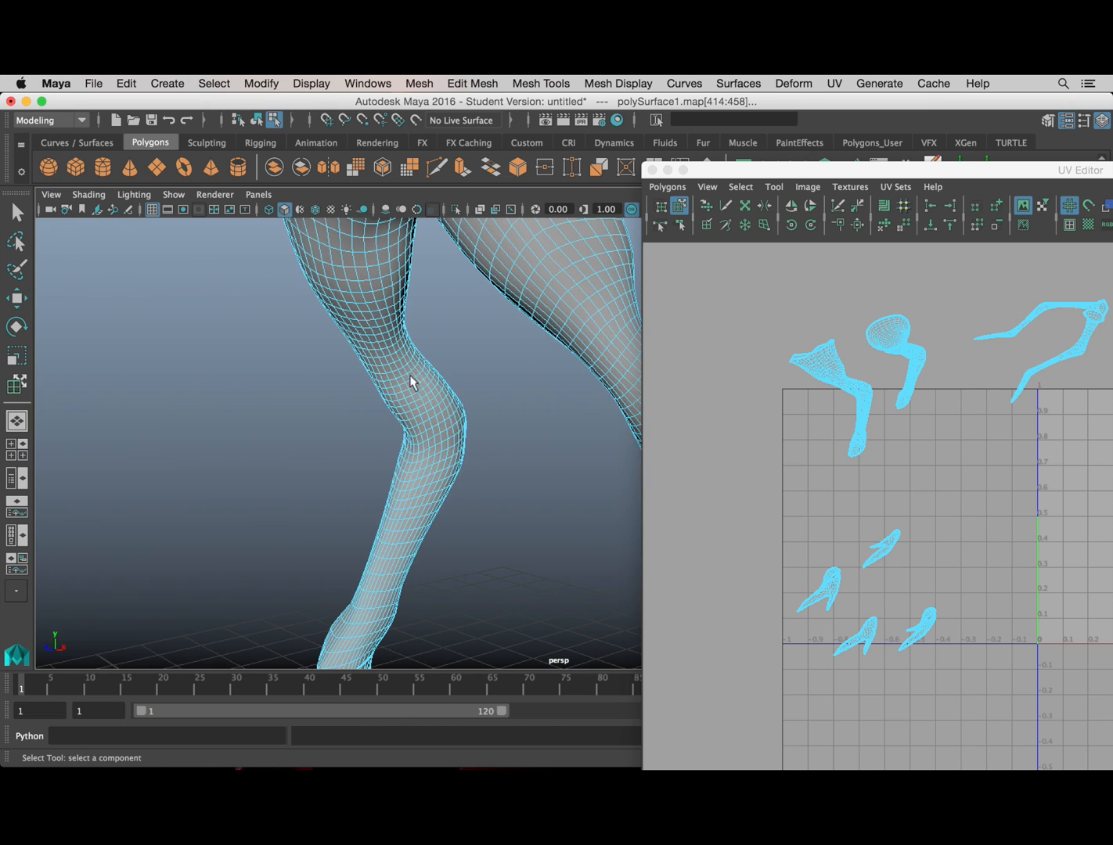
{"action": "middle_click_drag", "start_coordinate": [410, 376], "coordinate": [560, 584], "text": "alt"}
{"action": "scroll", "coordinate": [434, 347], "scroll_direction": "down", "scroll_amount": 5}
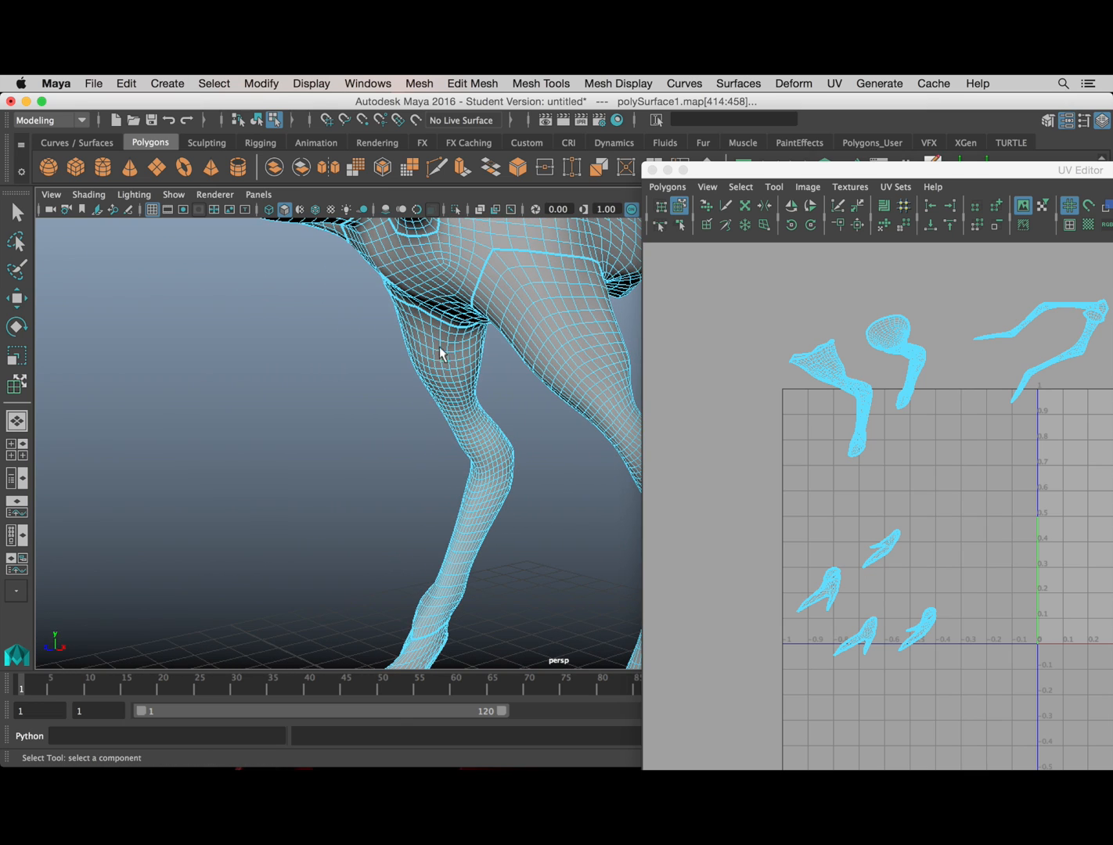
{"action": "scroll", "coordinate": [457, 353], "scroll_direction": "down", "scroll_amount": 5}
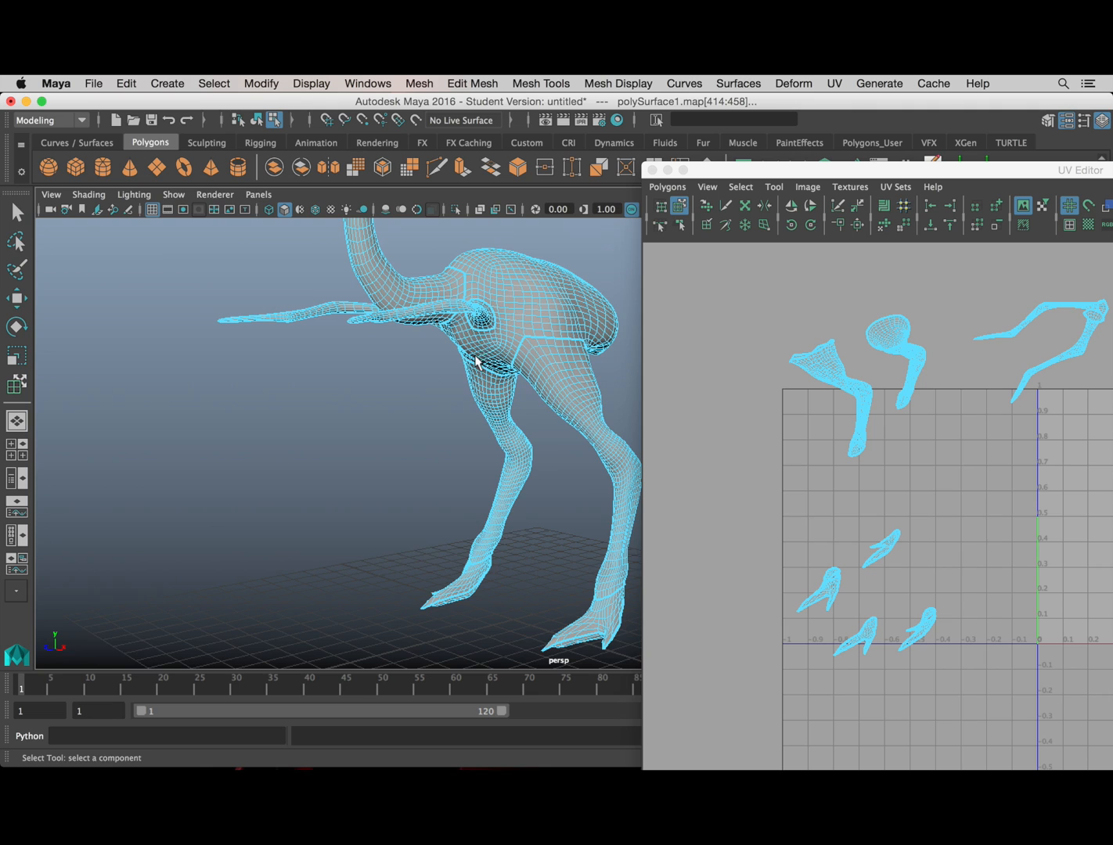
{"action": "mouse_move", "coordinate": [477, 357]}
{"action": "left_mouse_down", "text": "alt"}
{"action": "mouse_move", "coordinate": [502, 388]}
{"action": "mouse_move", "coordinate": [495, 341]}
{"action": "left_mouse_up", "text": "alt"}
{"action": "middle_click_drag", "start_coordinate": [495, 341], "coordinate": [505, 418], "text": "alt"}
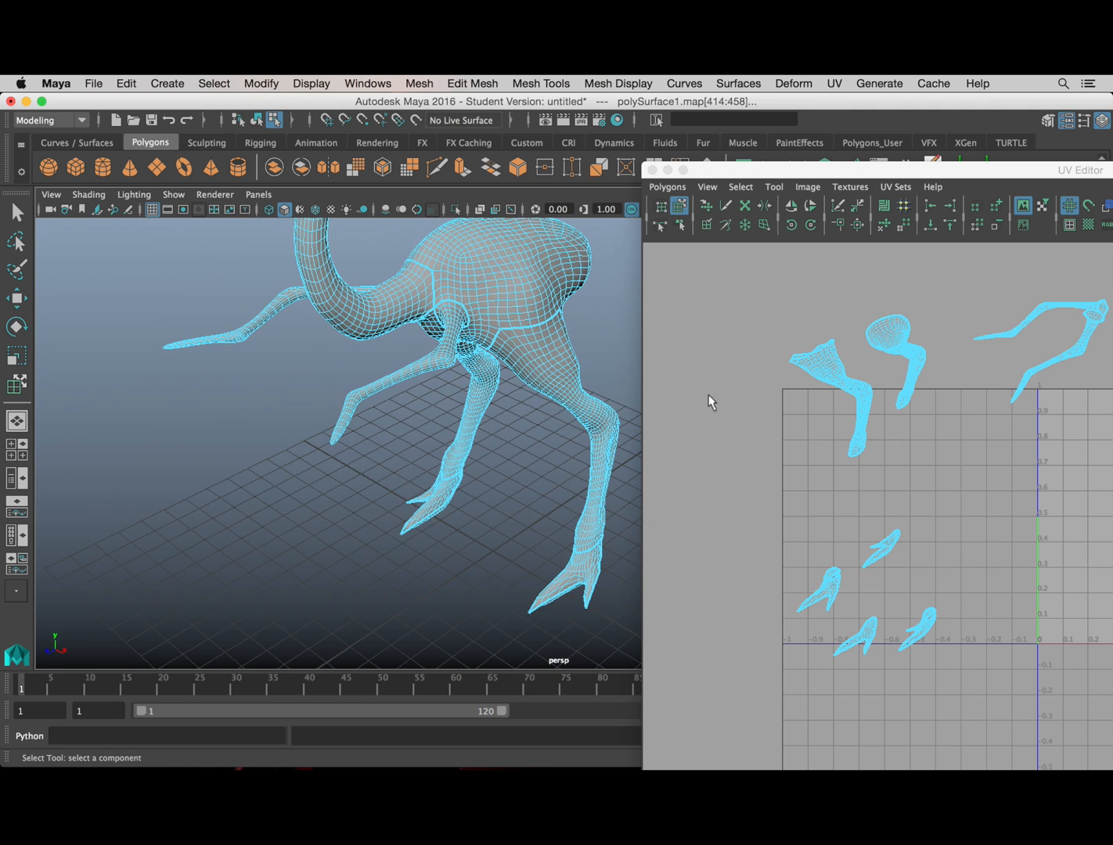
{"action": "scroll", "coordinate": [545, 465], "scroll_direction": "up", "scroll_amount": 5}
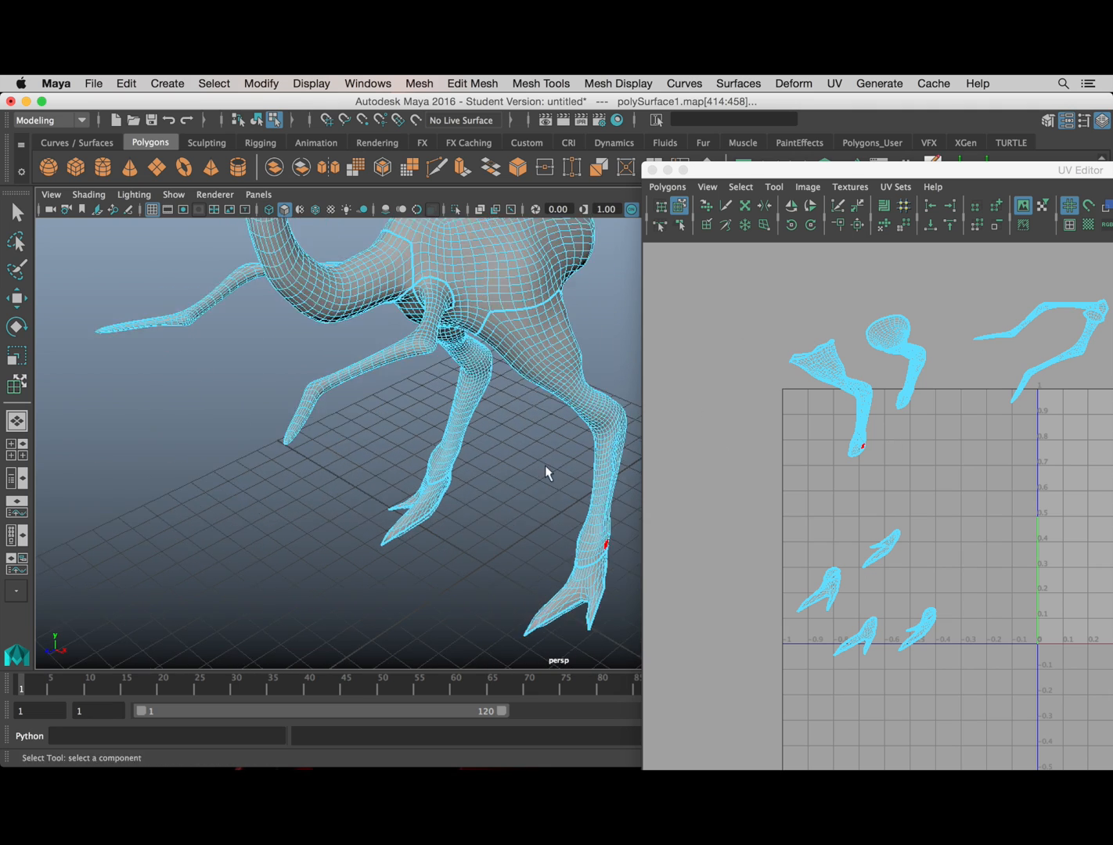
{"action": "left_click_drag", "start_coordinate": [519, 411], "coordinate": [473, 364], "text": "alt"}
{"action": "middle_click_drag", "start_coordinate": [489, 426], "coordinate": [447, 312], "text": "alt"}
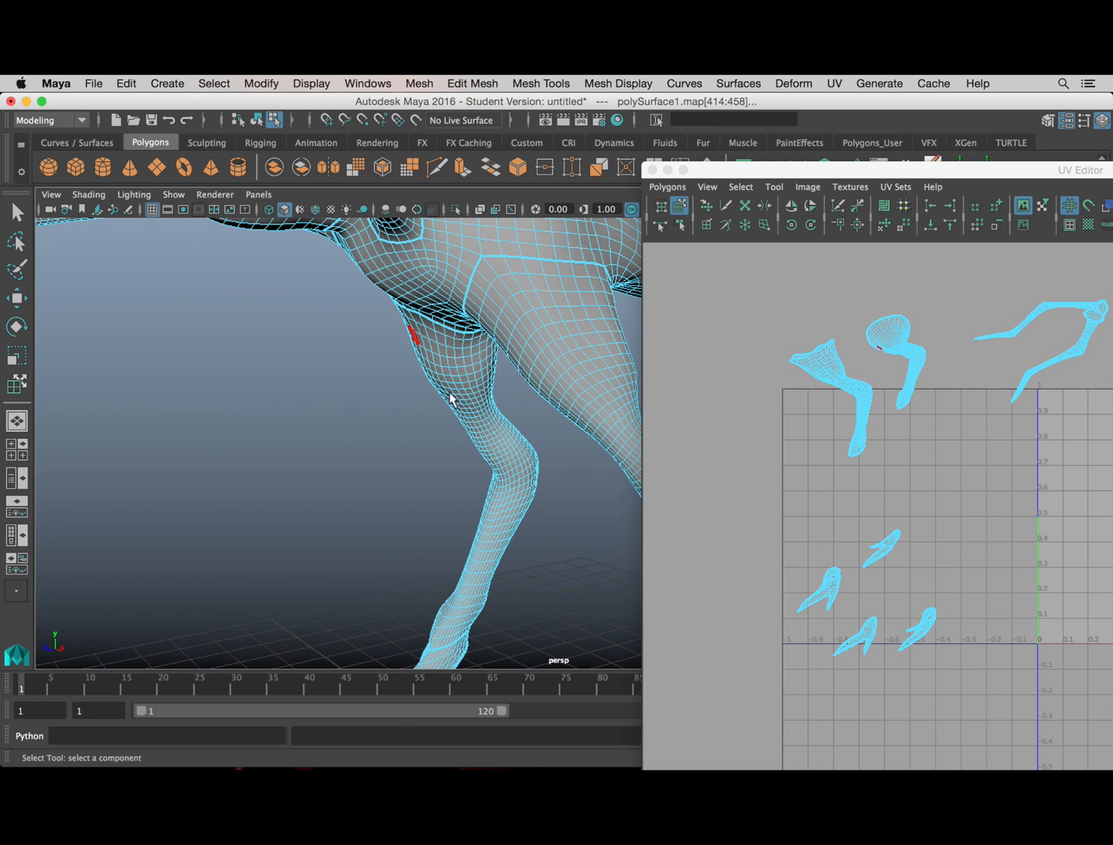
{"action": "middle_click_drag", "start_coordinate": [450, 400], "coordinate": [473, 255], "text": "alt"}
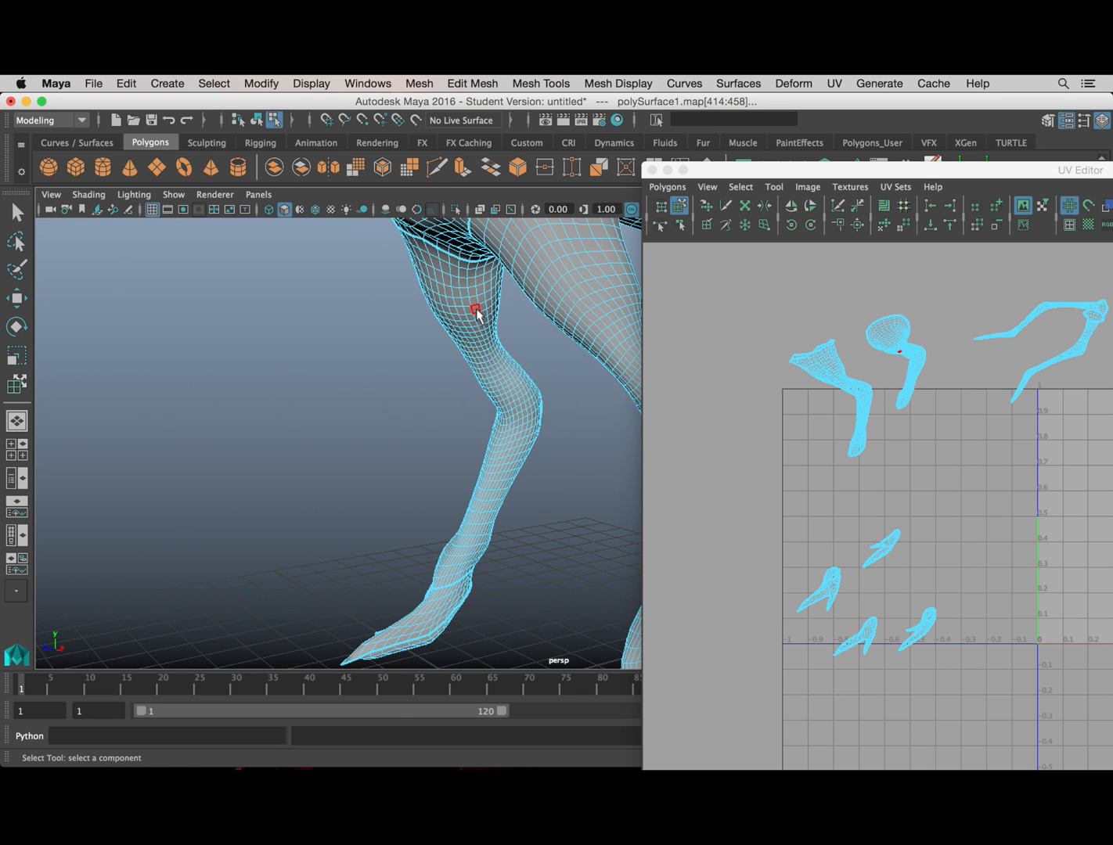
{"action": "scroll", "coordinate": [478, 317], "scroll_direction": "up", "scroll_amount": 5}
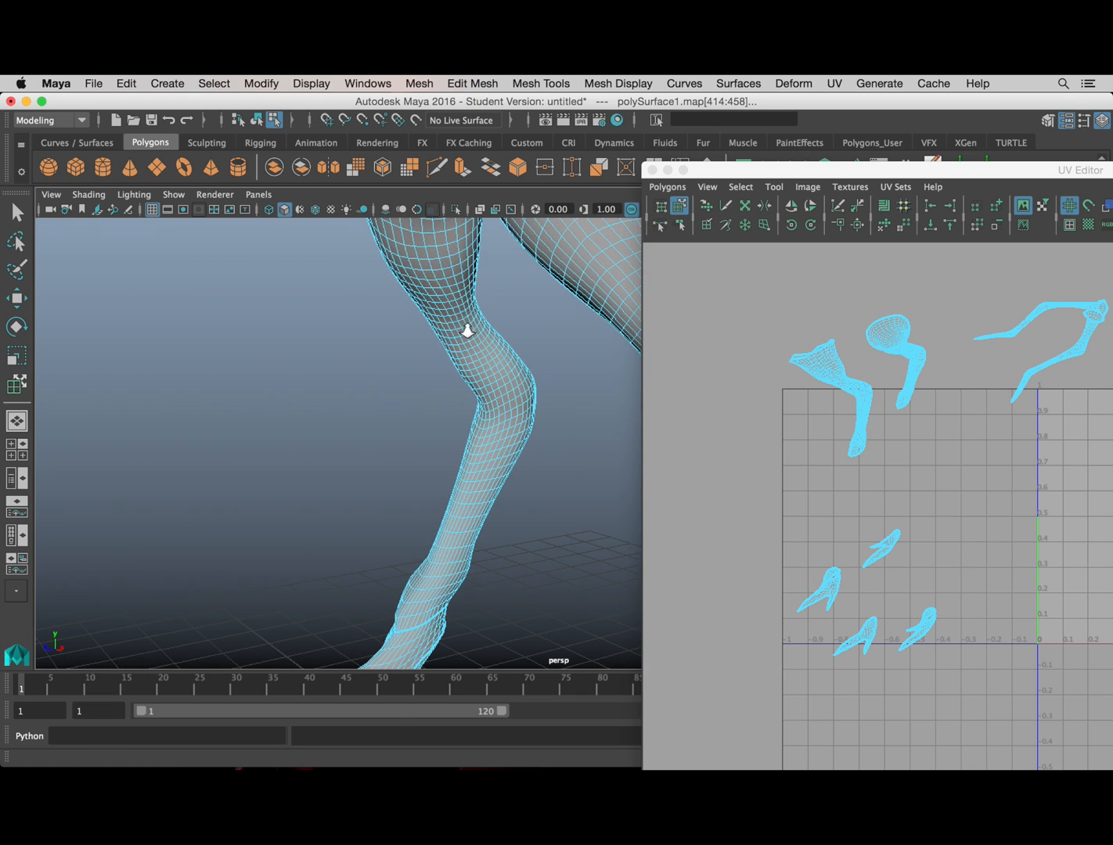
{"action": "middle_click_drag", "start_coordinate": [468, 328], "coordinate": [470, 403], "text": "alt"}
{"action": "scroll", "coordinate": [442, 352], "scroll_direction": "down", "scroll_amount": 4}
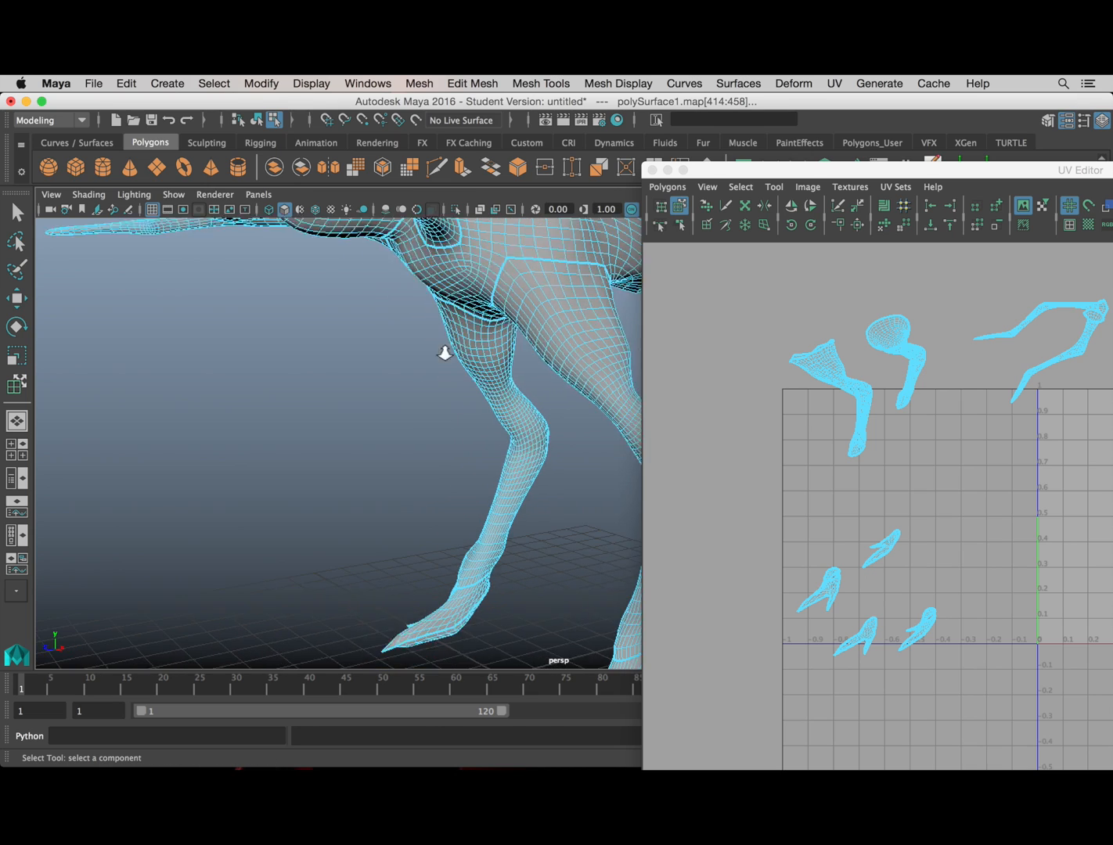
Step: Select the hind leg UV shell with the wide flared top and examine the inner side of that leg on the model
{"action": "left_click", "coordinate": [821, 363]}
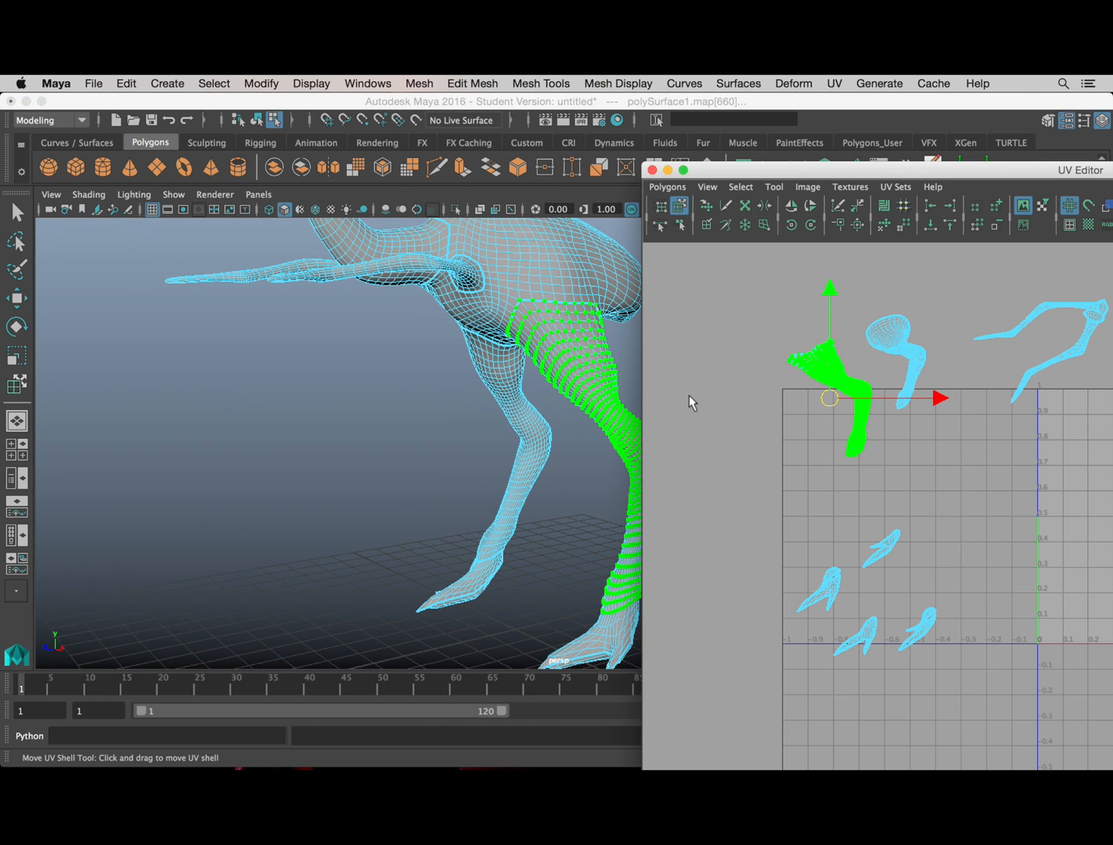
{"action": "scroll", "coordinate": [663, 411], "scroll_direction": "down", "scroll_amount": 2}
{"action": "scroll", "coordinate": [455, 405], "scroll_direction": "up", "scroll_amount": 3}
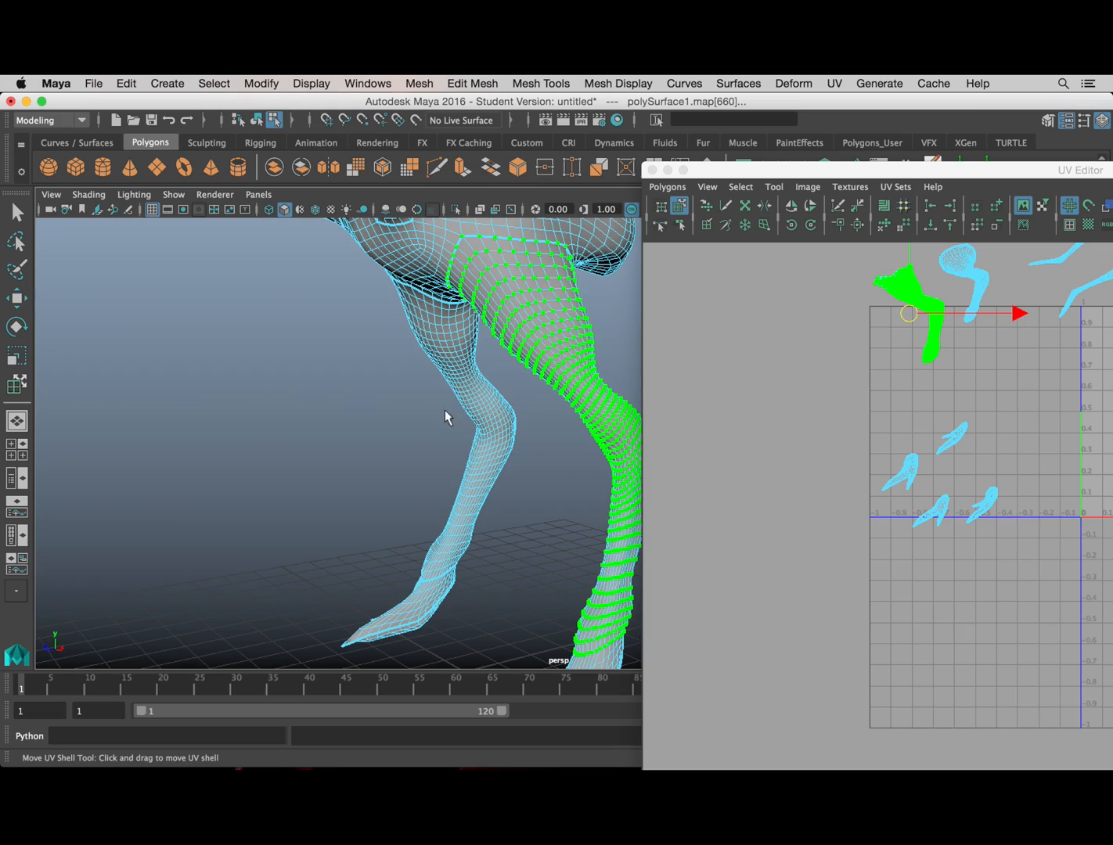
{"action": "left_click_drag", "start_coordinate": [444, 411], "coordinate": [665, 404], "text": "alt"}
{"action": "middle_click_drag", "start_coordinate": [465, 357], "coordinate": [270, 402], "text": "alt"}
{"action": "left_click_drag", "start_coordinate": [271, 403], "coordinate": [341, 354], "text": "alt"}
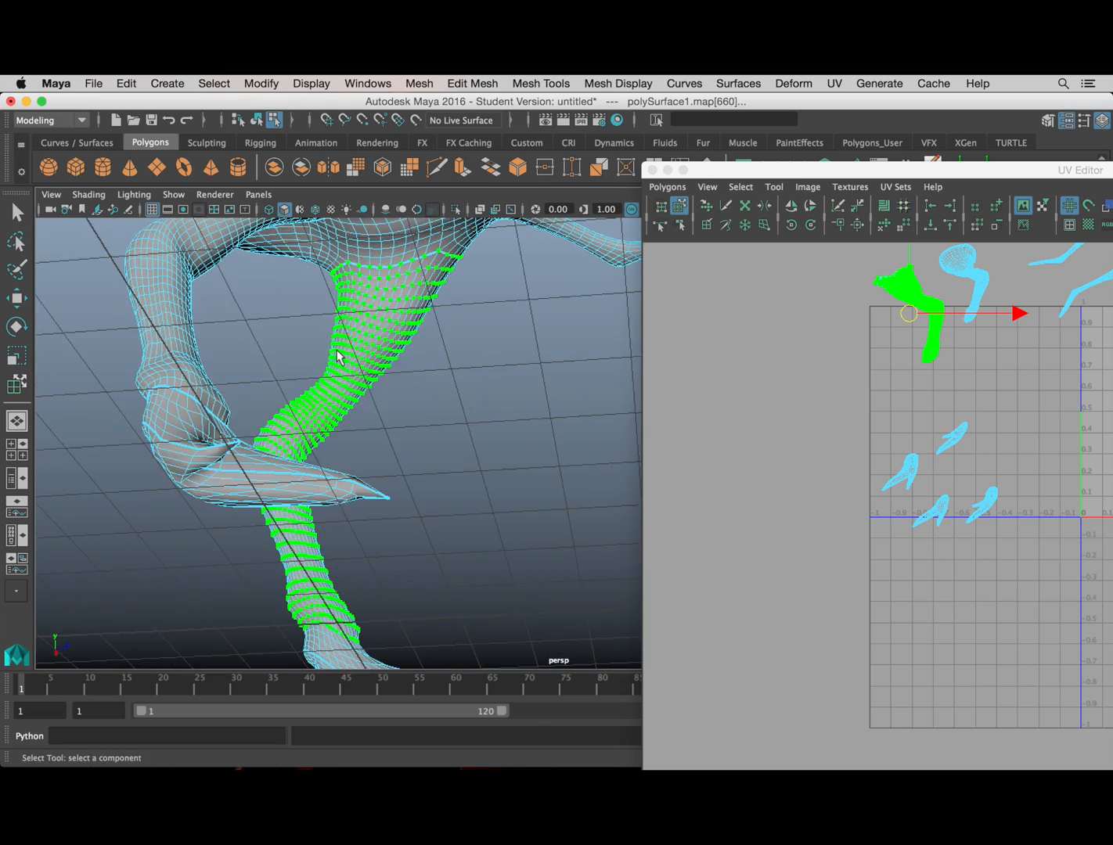
{"action": "scroll", "coordinate": [340, 354], "scroll_direction": "up", "scroll_amount": 3}
{"action": "middle_click_drag", "start_coordinate": [419, 333], "coordinate": [348, 451], "text": "alt"}
{"action": "scroll", "coordinate": [407, 434], "scroll_direction": "up", "scroll_amount": 3}
{"action": "left_click_drag", "start_coordinate": [407, 433], "coordinate": [345, 326], "text": "alt"}
Step: Switch to edge selection and select a lengthwise line of edges down the leg's inner side from the hip seam toward the knee
{"action": "right_click_drag", "start_coordinate": [344, 310], "coordinate": [333, 269]}
{"action": "middle_click_drag", "start_coordinate": [286, 278], "coordinate": [382, 411], "text": "alt"}
{"action": "scroll", "coordinate": [345, 294], "scroll_direction": "up", "scroll_amount": 4}
{"action": "left_click_drag", "start_coordinate": [345, 339], "coordinate": [357, 320], "text": "alt"}
{"action": "scroll", "coordinate": [342, 315], "scroll_direction": "down", "scroll_amount": 4}
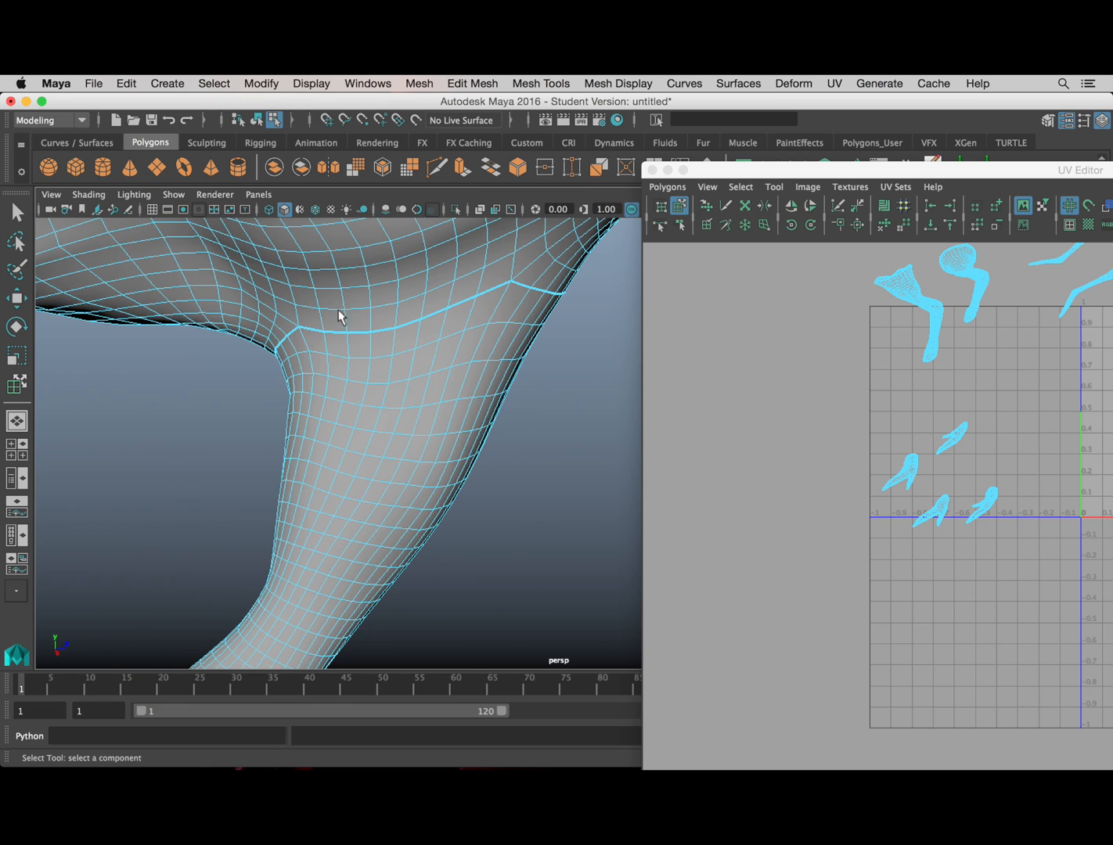
{"action": "left_click", "coordinate": [399, 337]}
{"action": "middle_click_drag", "start_coordinate": [394, 373], "coordinate": [440, 317], "text": "alt"}
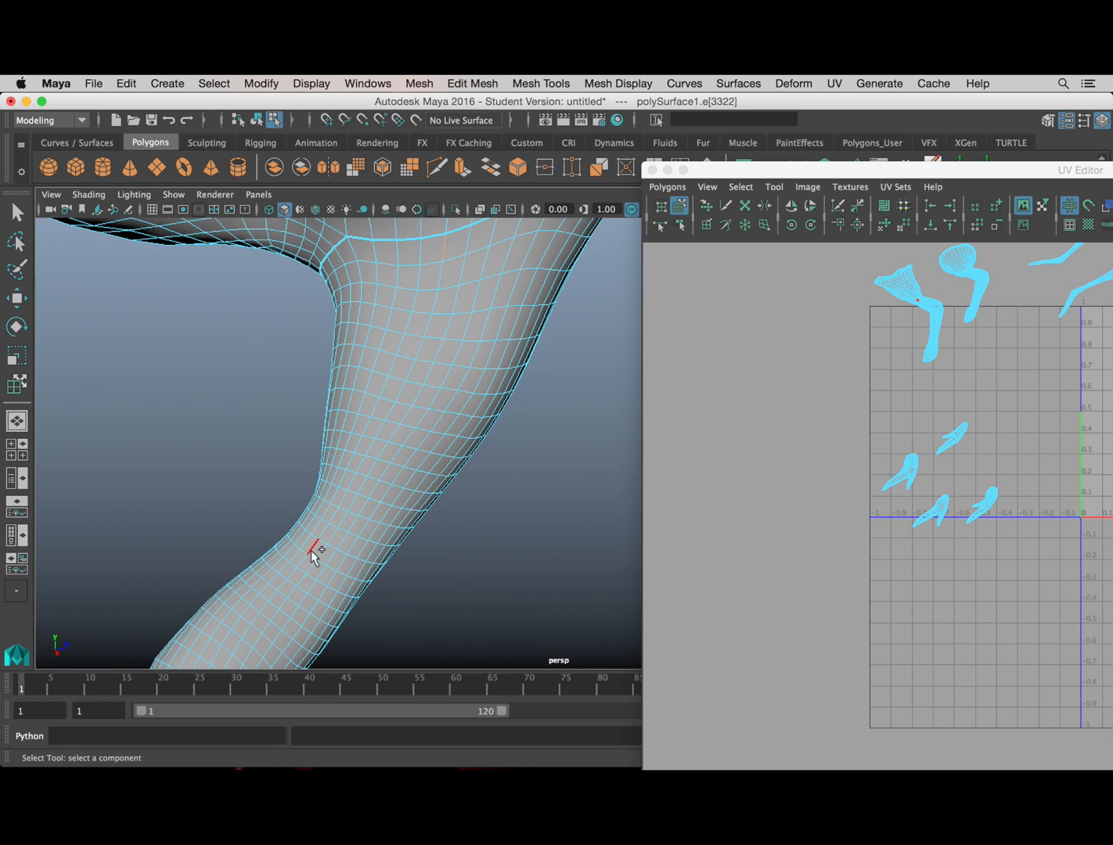
{"action": "left_click", "coordinate": [237, 645]}
{"action": "left_click", "coordinate": [237, 648]}
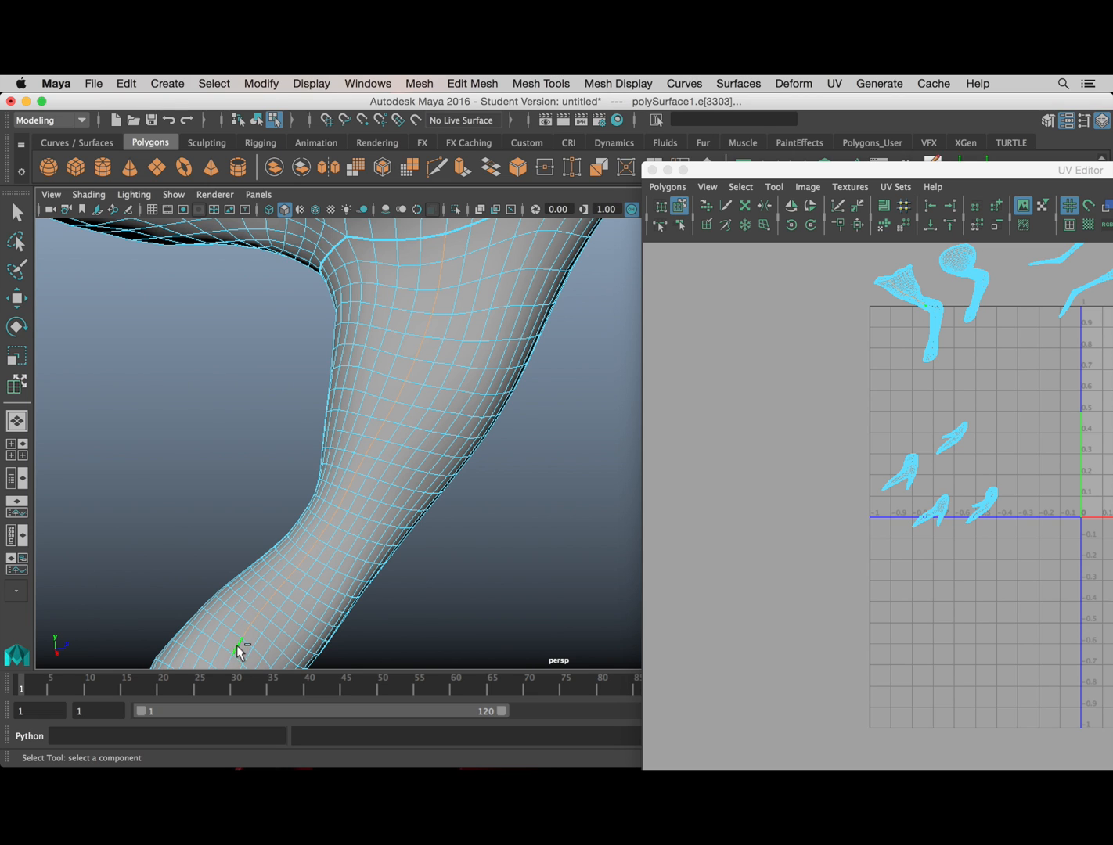
Step: Extend the lengthwise edge selection past the knee and down the lower leg to the ankle seam
{"action": "left_click_drag", "start_coordinate": [240, 651], "coordinate": [316, 374], "text": "alt"}
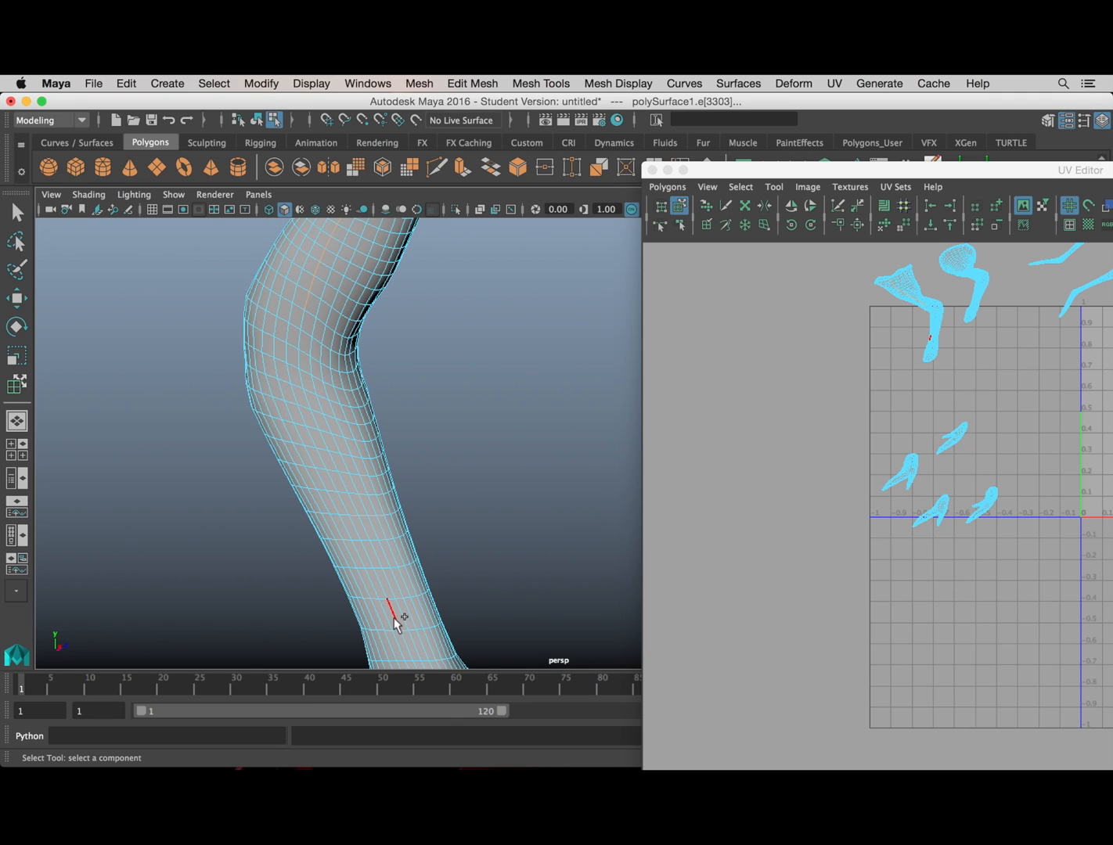
{"action": "double_click", "coordinate": [408, 654], "text": "shift"}
{"action": "middle_click_drag", "start_coordinate": [407, 643], "coordinate": [371, 396], "text": "alt"}
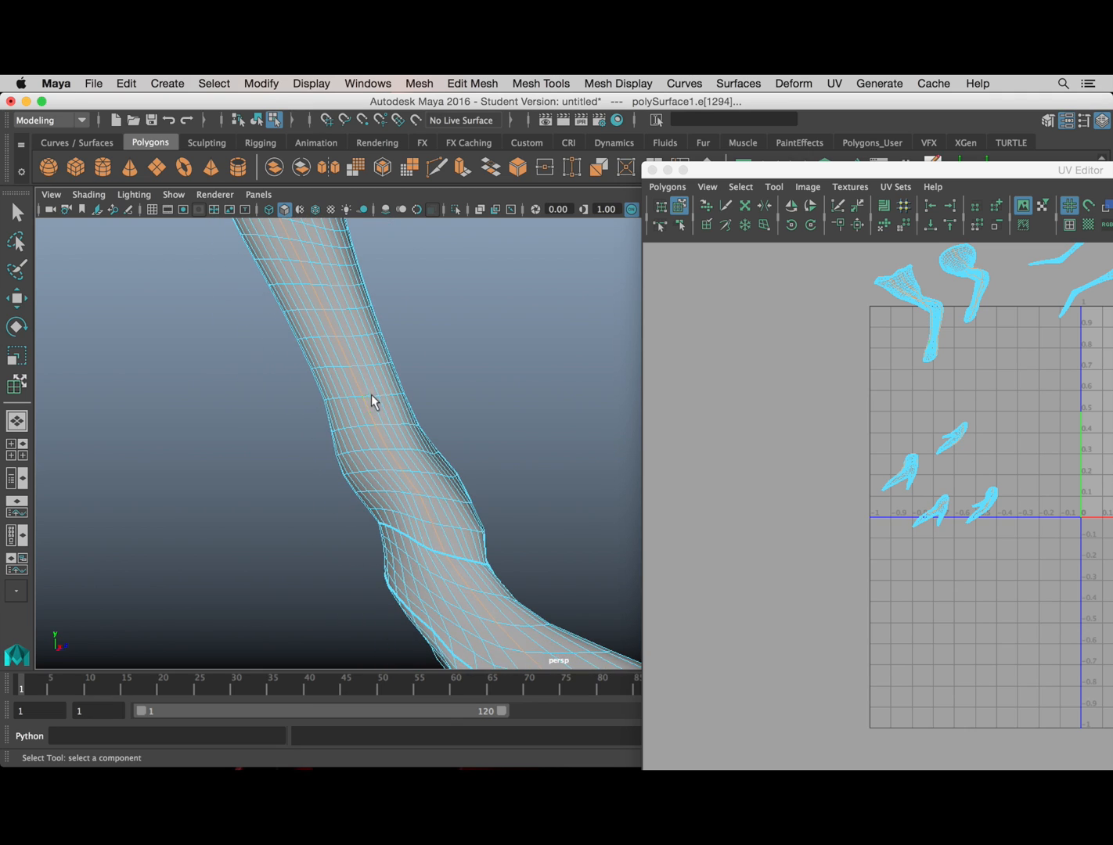
{"action": "scroll", "coordinate": [374, 399], "scroll_direction": "up", "scroll_amount": 3}
{"action": "middle_click_drag", "start_coordinate": [357, 460], "coordinate": [356, 455], "text": "alt"}
{"action": "scroll", "coordinate": [356, 455], "scroll_direction": "down", "scroll_amount": 3}
{"action": "double_click", "coordinate": [369, 413], "text": "shift"}
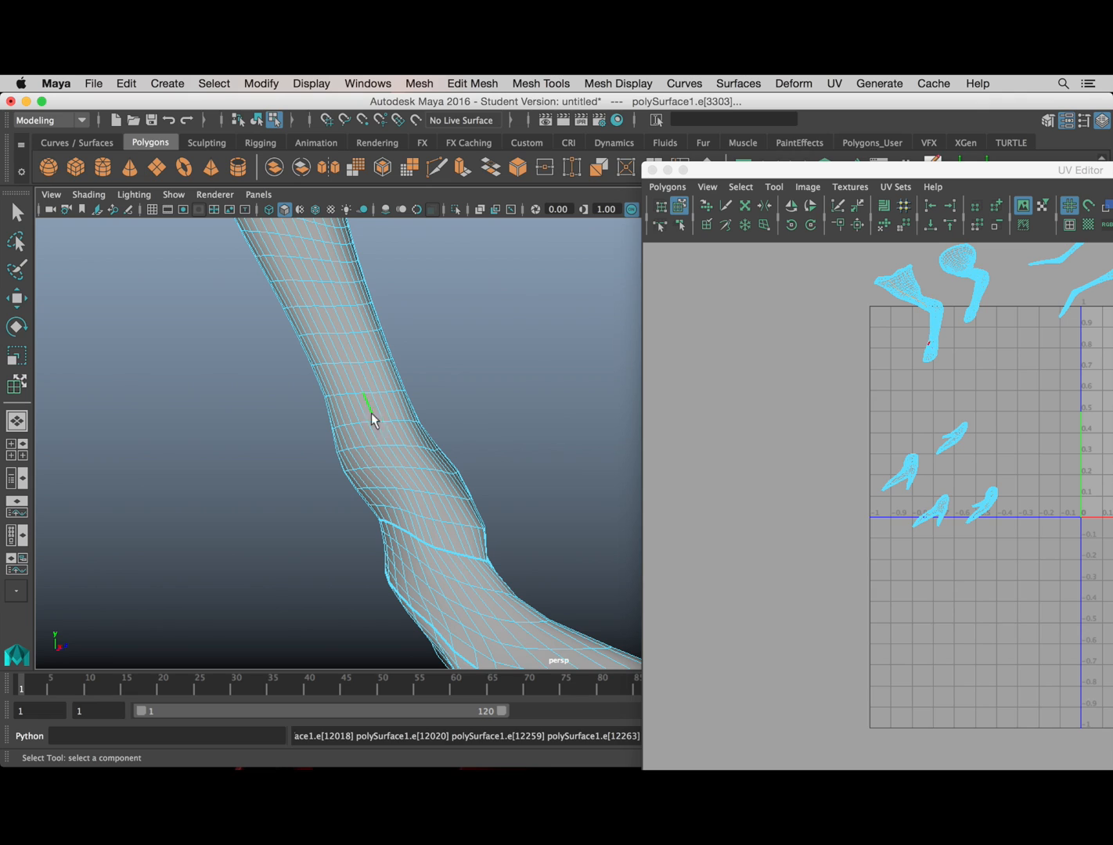
{"action": "middle_click_drag", "start_coordinate": [375, 315], "coordinate": [475, 581], "text": "alt"}
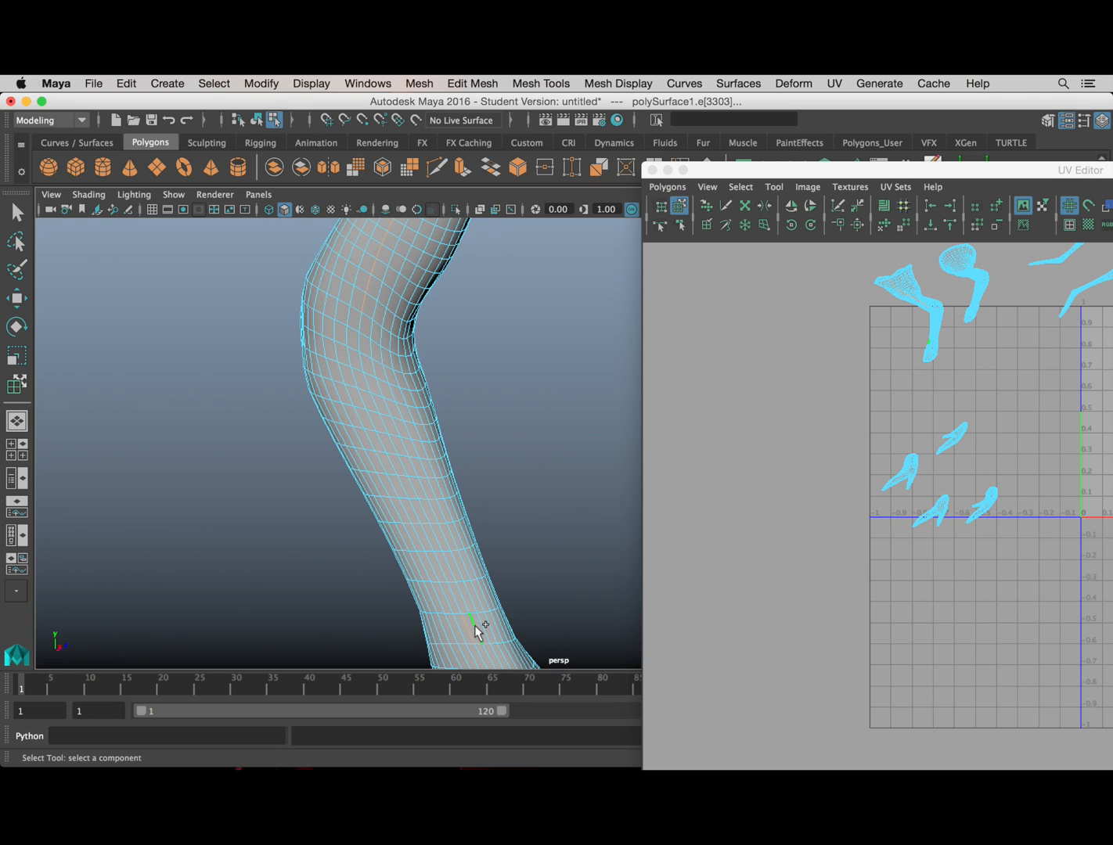
{"action": "middle_click_drag", "start_coordinate": [470, 631], "coordinate": [345, 415], "text": "alt"}
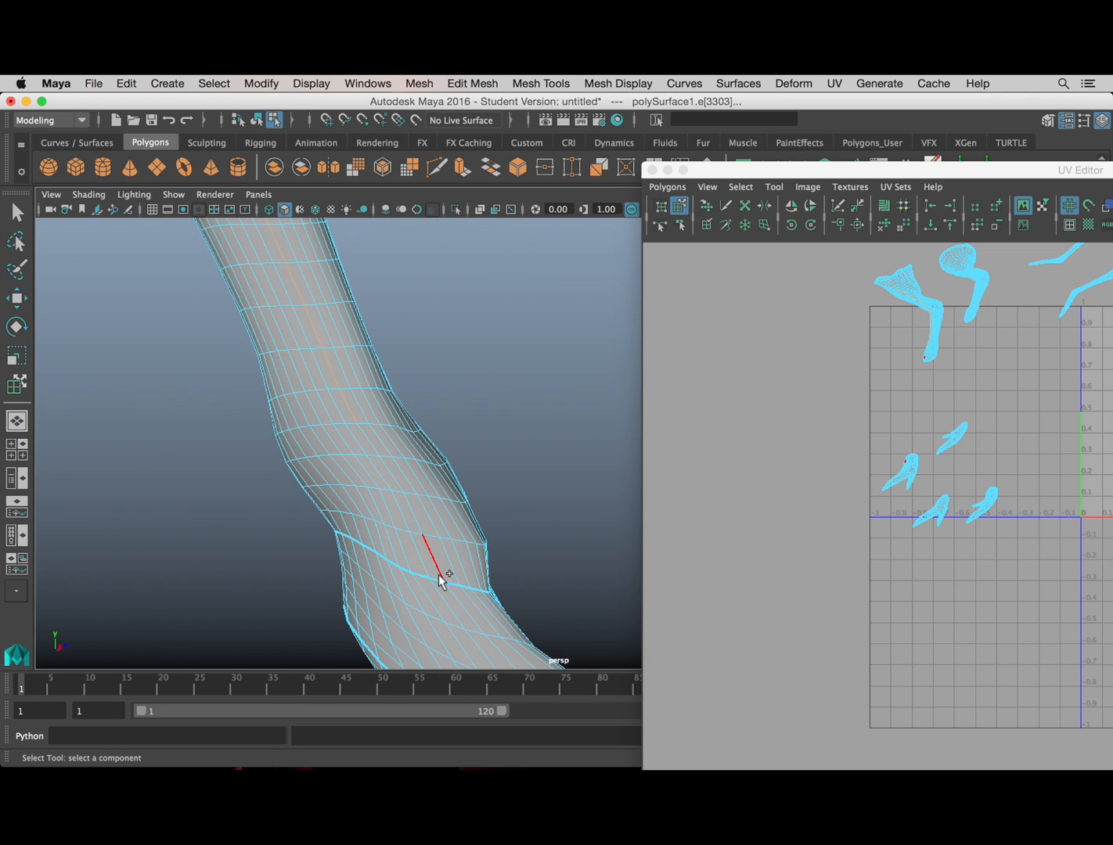
Step: Cut the UV edges along the selected line on the inner side of the leg
{"action": "left_click_drag", "start_coordinate": [439, 571], "coordinate": [501, 479], "text": "alt"}
{"action": "left_click", "coordinate": [667, 185]}
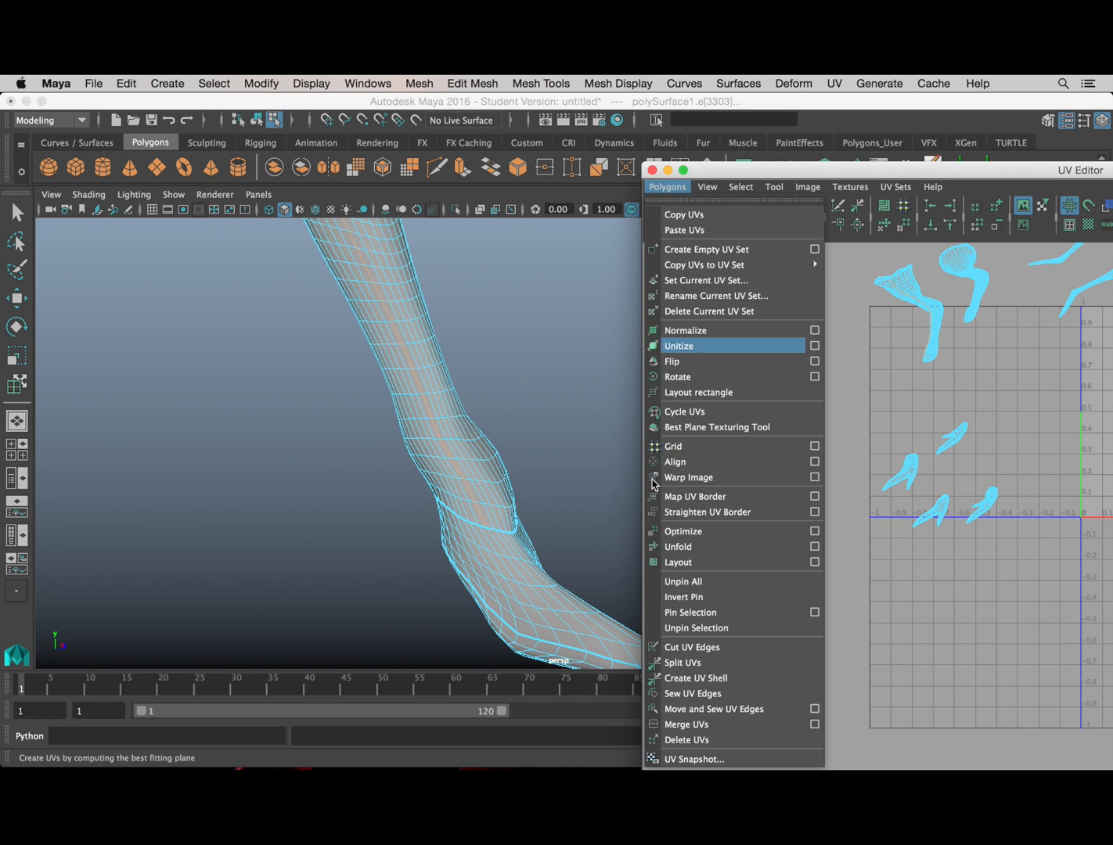
{"action": "left_click", "coordinate": [688, 643]}
Step: Bring the UV layout back into full view and unfold the hind leg shell that has the new seam
{"action": "left_click_drag", "start_coordinate": [986, 173], "coordinate": [394, 146]}
{"action": "middle_click_drag", "start_coordinate": [390, 390], "coordinate": [504, 542], "text": "alt"}
{"action": "scroll", "coordinate": [512, 528], "scroll_direction": "down", "scroll_amount": 2}
{"action": "scroll", "coordinate": [485, 482], "scroll_direction": "up", "scroll_amount": 3}
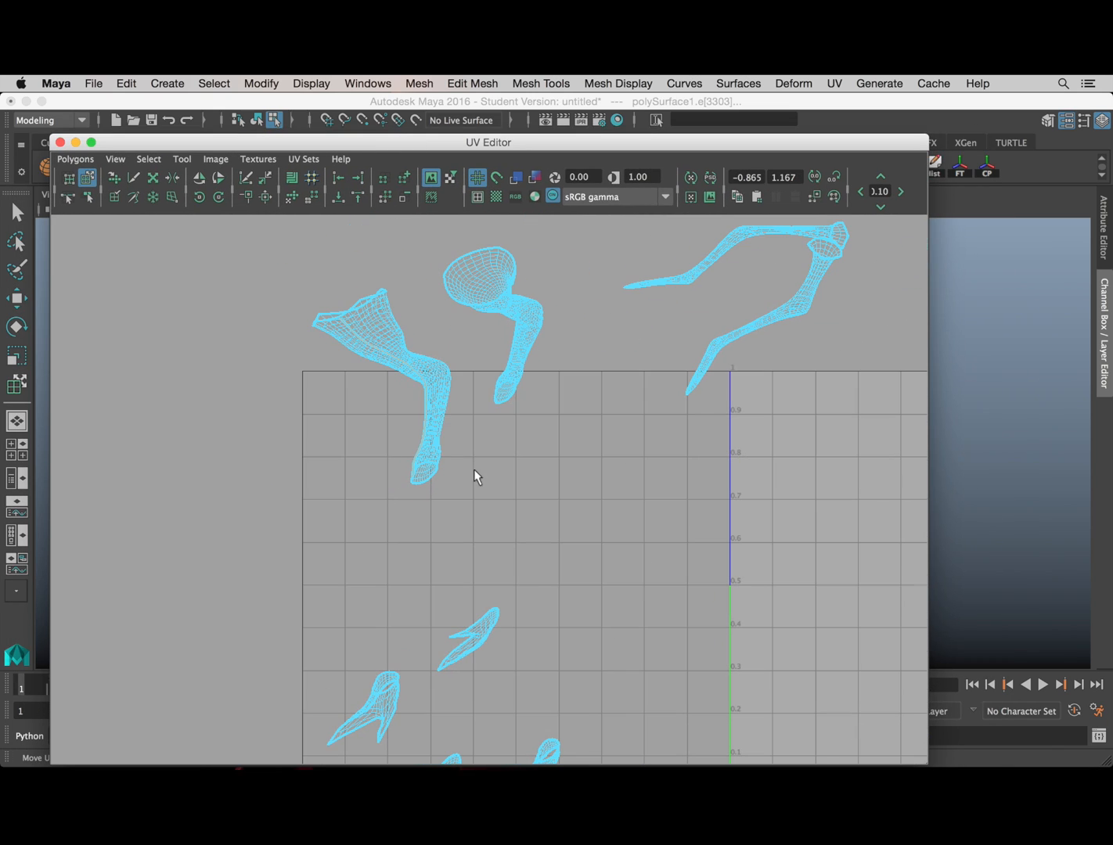
{"action": "left_click", "coordinate": [388, 349]}
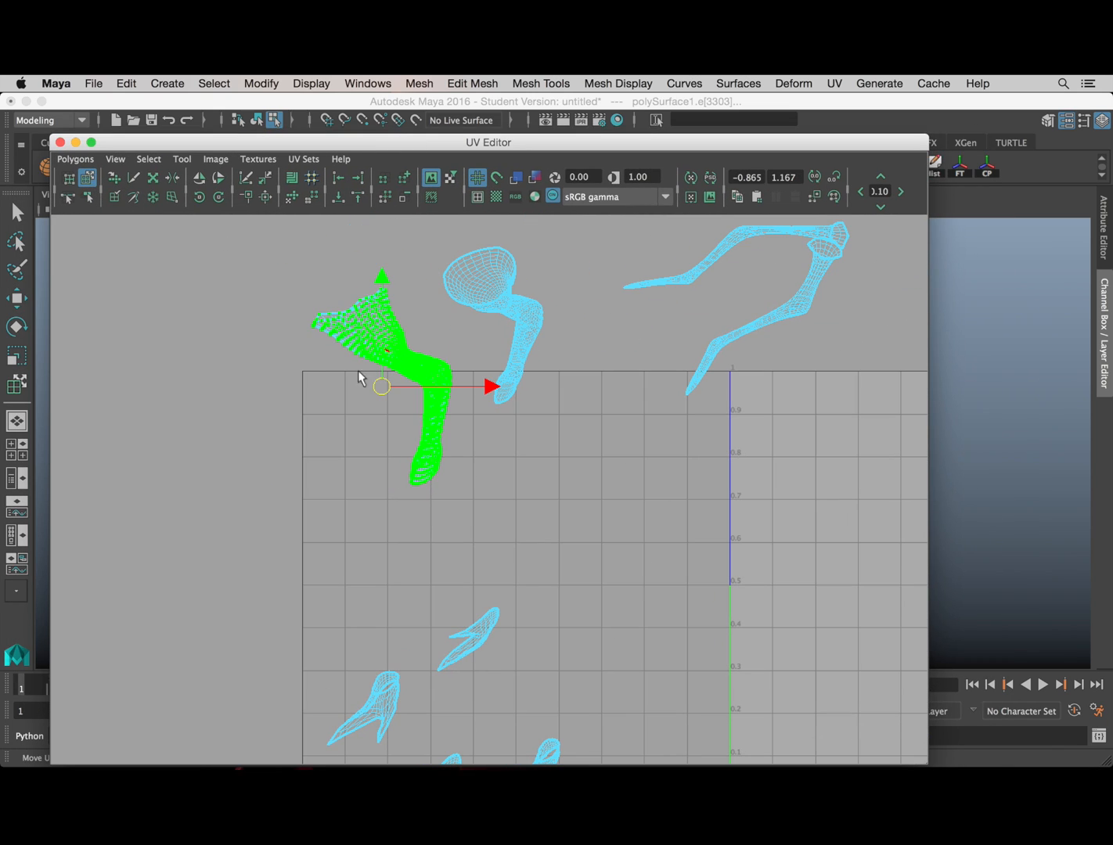
{"action": "left_click", "coordinate": [77, 163]}
{"action": "left_click", "coordinate": [106, 520]}
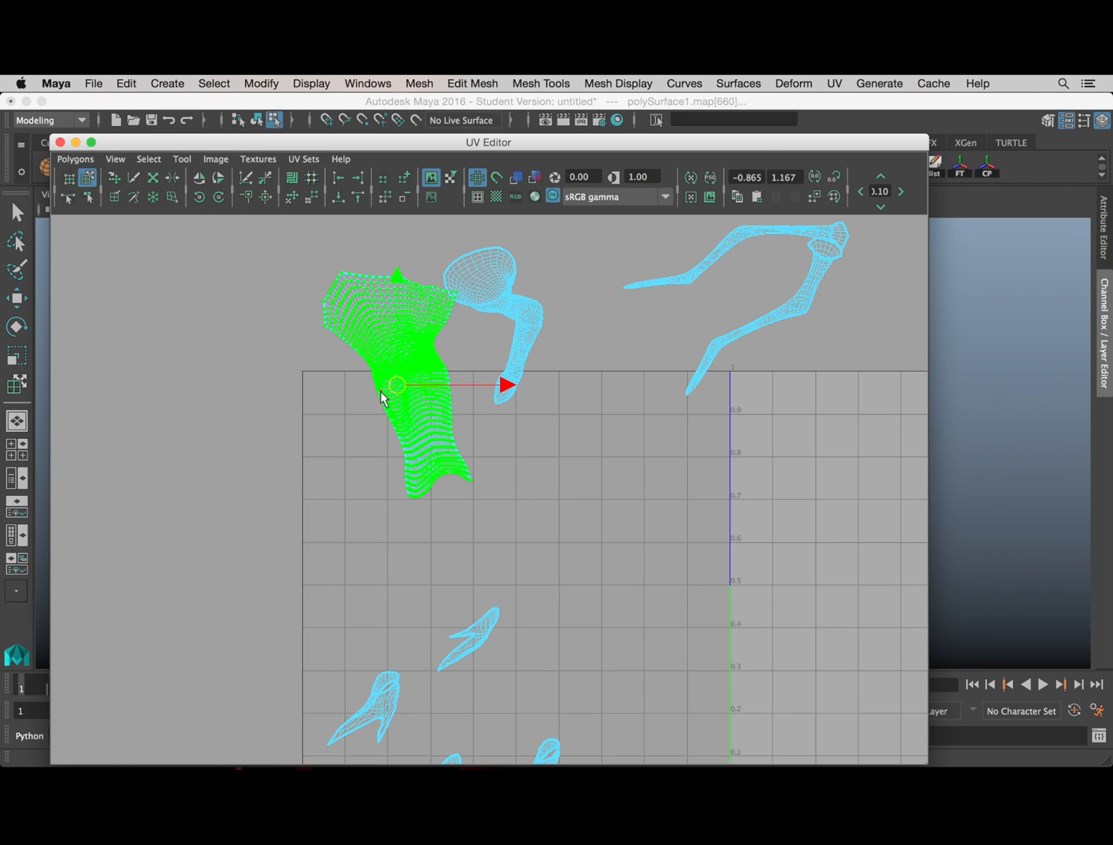
Step: Move the unfolded hind leg shell away from the other leg shell and unfold it once more
{"action": "scroll", "coordinate": [388, 381], "scroll_direction": "up", "scroll_amount": 2}
{"action": "middle_click_drag", "start_coordinate": [407, 373], "coordinate": [522, 421], "text": "alt"}
{"action": "left_click_drag", "start_coordinate": [490, 411], "coordinate": [364, 460]}
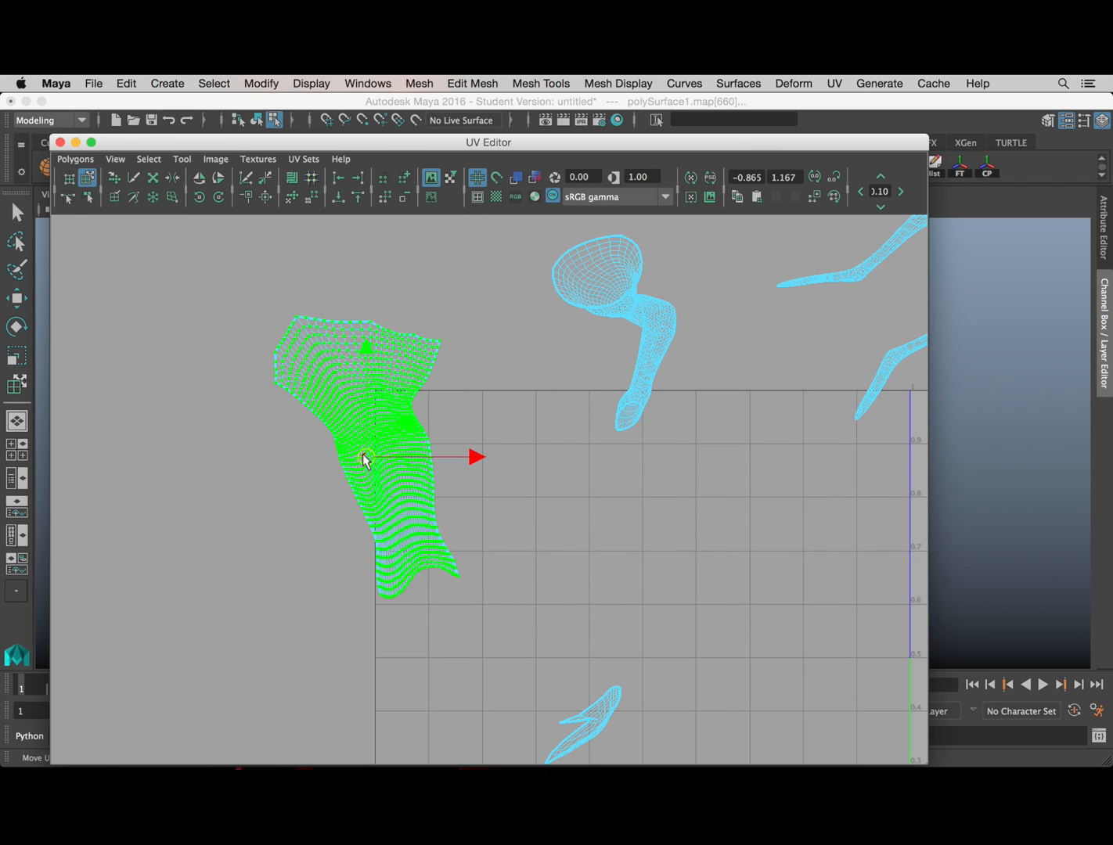
{"action": "left_click", "coordinate": [75, 161]}
{"action": "left_click", "coordinate": [92, 517]}
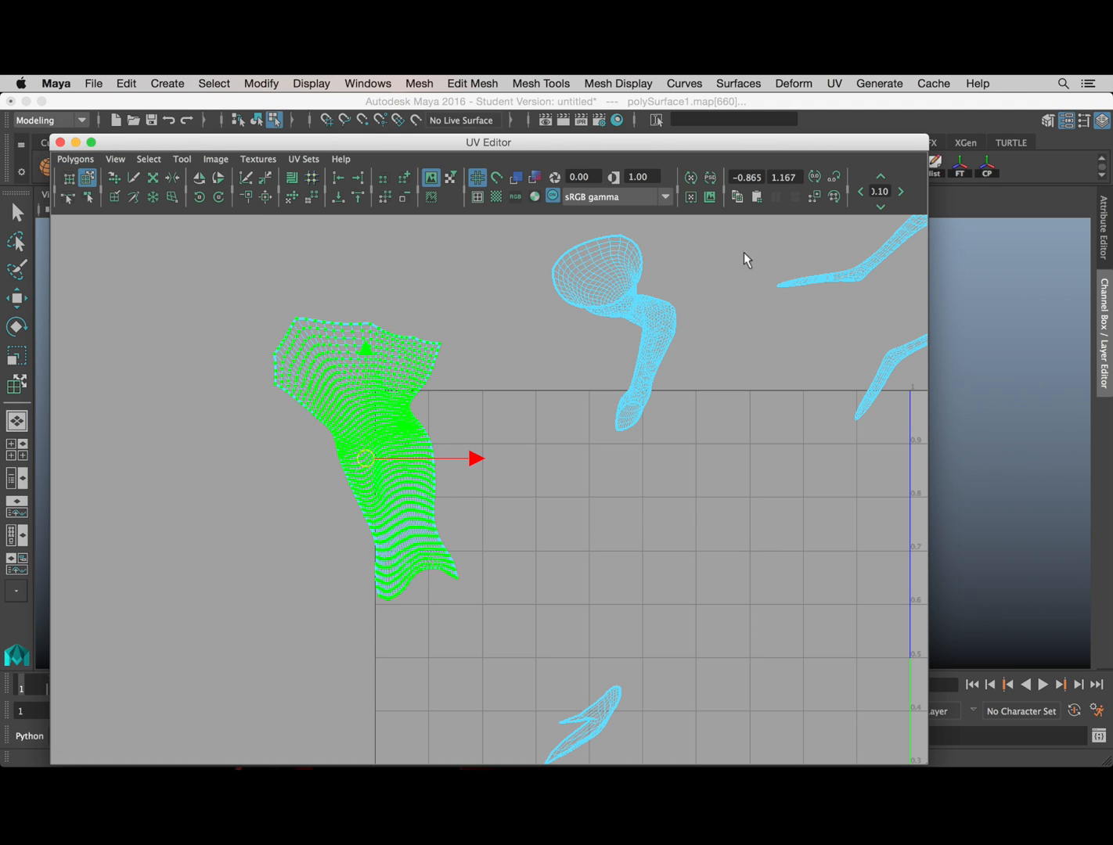
Step: Show the checker pattern on the UVs and model, move the UV Editor aside to uncover the viewport, and clear the selection
{"action": "left_click", "coordinate": [495, 197]}
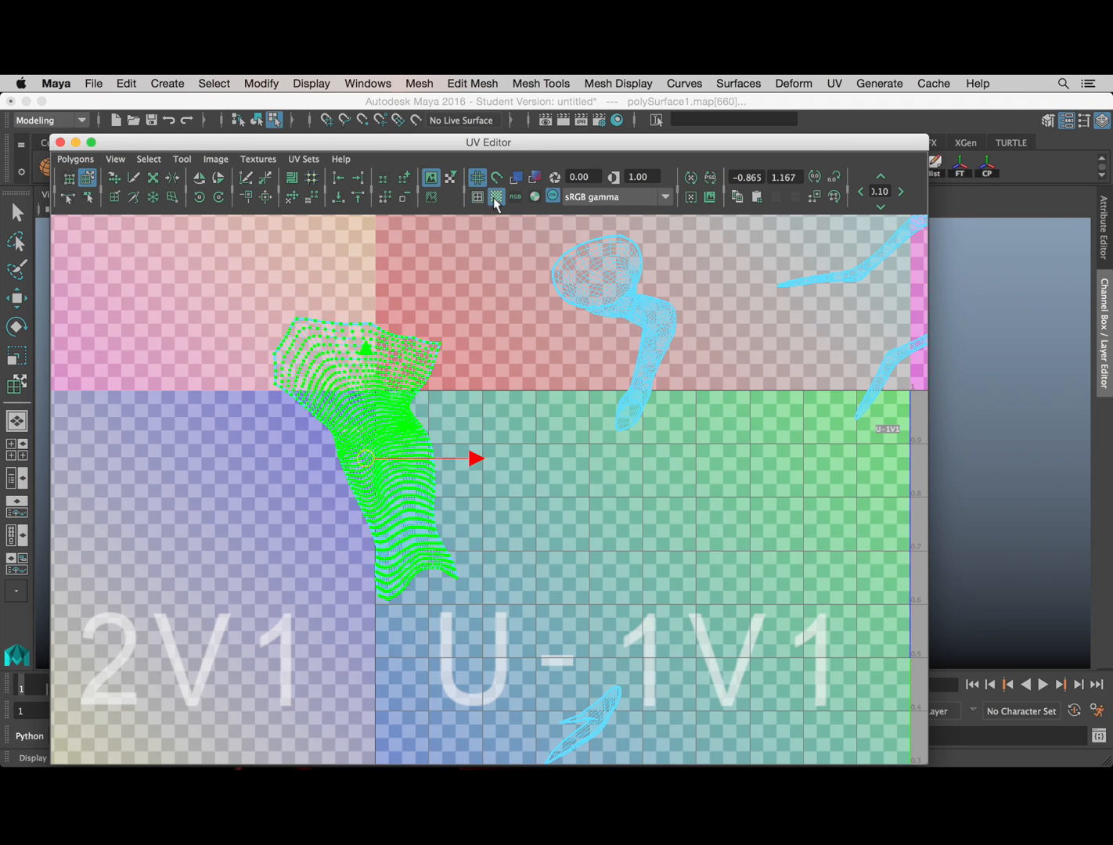
{"action": "left_click_drag", "start_coordinate": [422, 145], "coordinate": [1112, 148]}
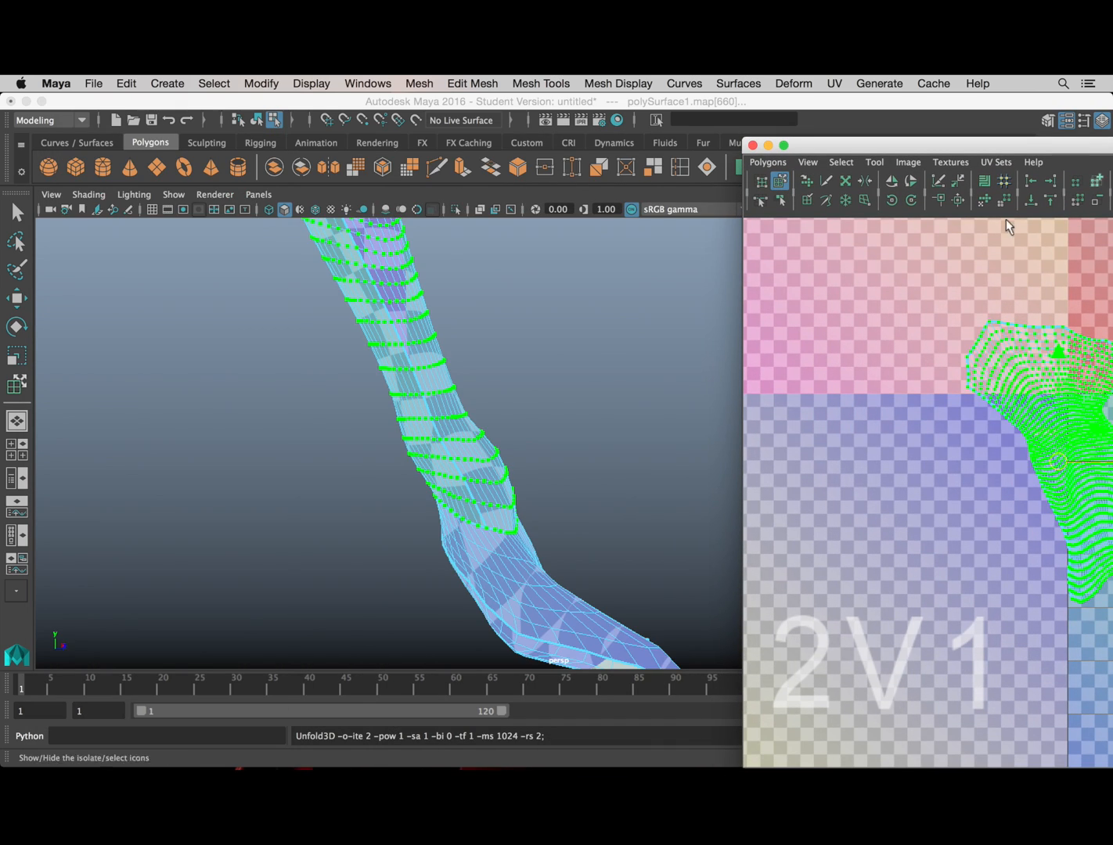
{"action": "scroll", "coordinate": [530, 400], "scroll_direction": "down", "scroll_amount": 3}
{"action": "left_click", "coordinate": [559, 384]}
Step: Examine the checker pattern on the thigh and lower leg of the unfolded hind leg from several angles
{"action": "middle_click_drag", "start_coordinate": [558, 385], "coordinate": [505, 473], "text": "alt"}
{"action": "left_click_drag", "start_coordinate": [506, 474], "coordinate": [364, 437], "text": "alt"}
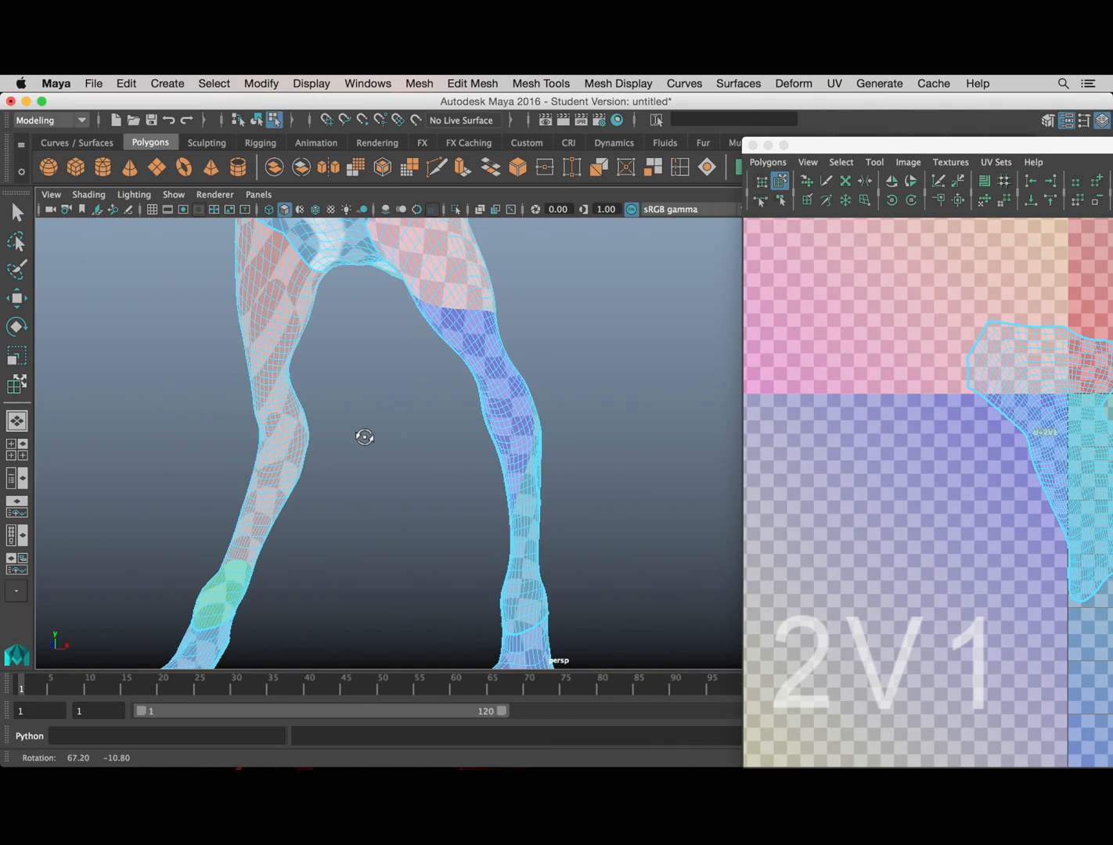
{"action": "middle_click_drag", "start_coordinate": [480, 360], "coordinate": [479, 520], "text": "alt"}
{"action": "left_click_drag", "start_coordinate": [459, 451], "coordinate": [421, 408], "text": "alt"}
{"action": "scroll", "coordinate": [423, 403], "scroll_direction": "up", "scroll_amount": 3}
{"action": "middle_click_drag", "start_coordinate": [435, 373], "coordinate": [373, 464], "text": "alt"}
{"action": "scroll", "coordinate": [373, 463], "scroll_direction": "up", "scroll_amount": 5}
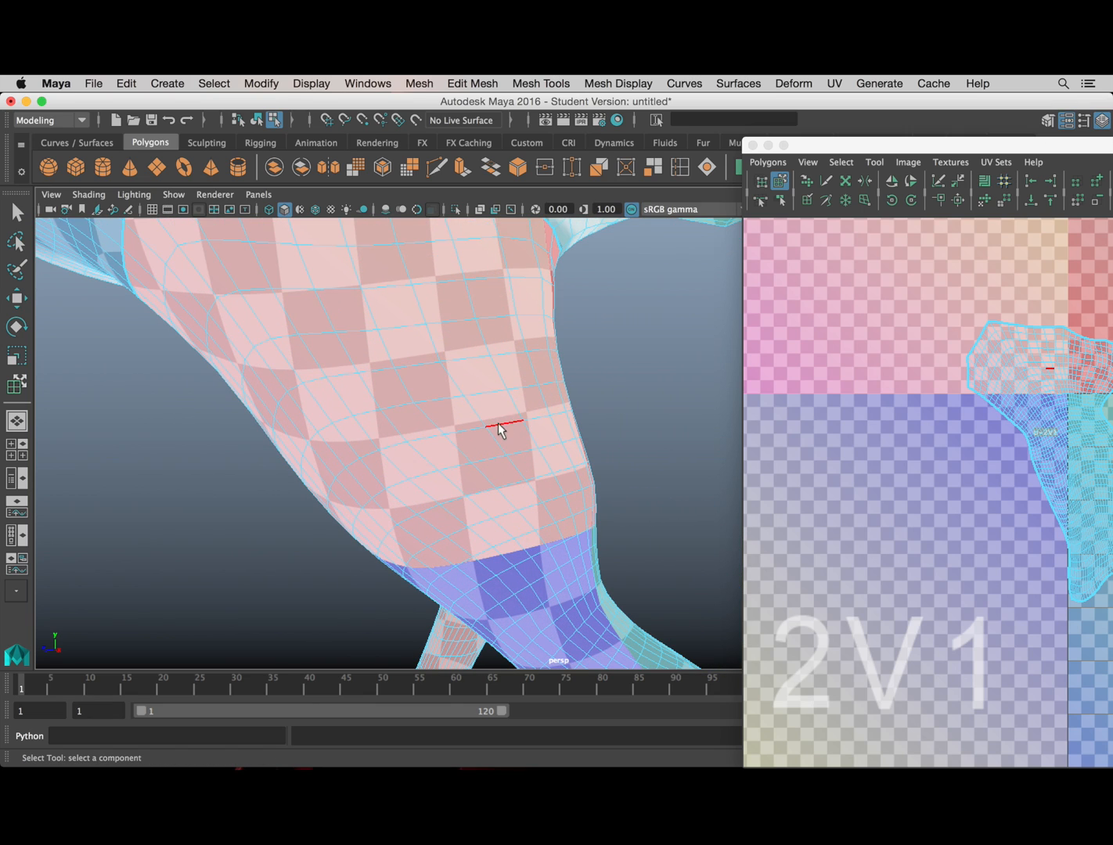
{"action": "scroll", "coordinate": [497, 429], "scroll_direction": "down", "scroll_amount": 4}
{"action": "scroll", "coordinate": [497, 429], "scroll_direction": "up", "scroll_amount": 2}
{"action": "left_click_drag", "start_coordinate": [545, 538], "coordinate": [594, 546], "text": "alt"}
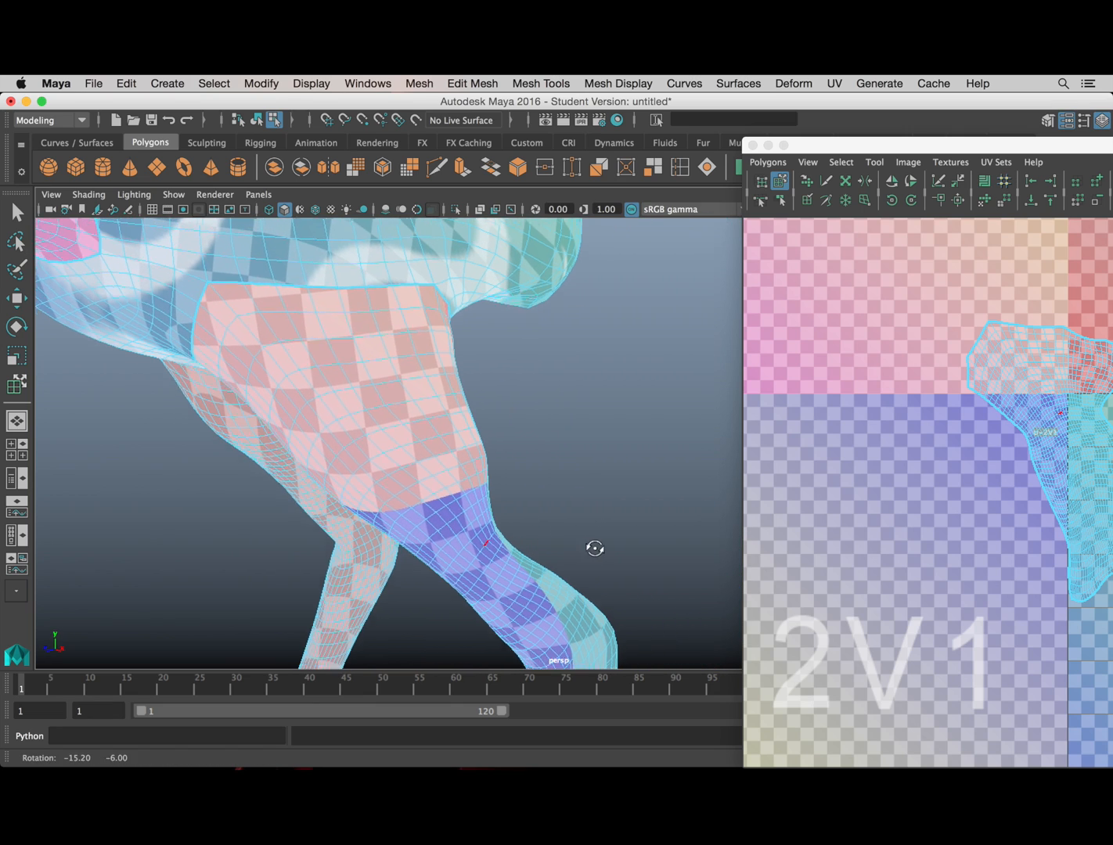
{"action": "middle_click_drag", "start_coordinate": [445, 258], "coordinate": [658, 460], "text": "alt"}
{"action": "scroll", "coordinate": [497, 415], "scroll_direction": "down", "scroll_amount": 3}
{"action": "scroll", "coordinate": [470, 451], "scroll_direction": "down", "scroll_amount": 2}
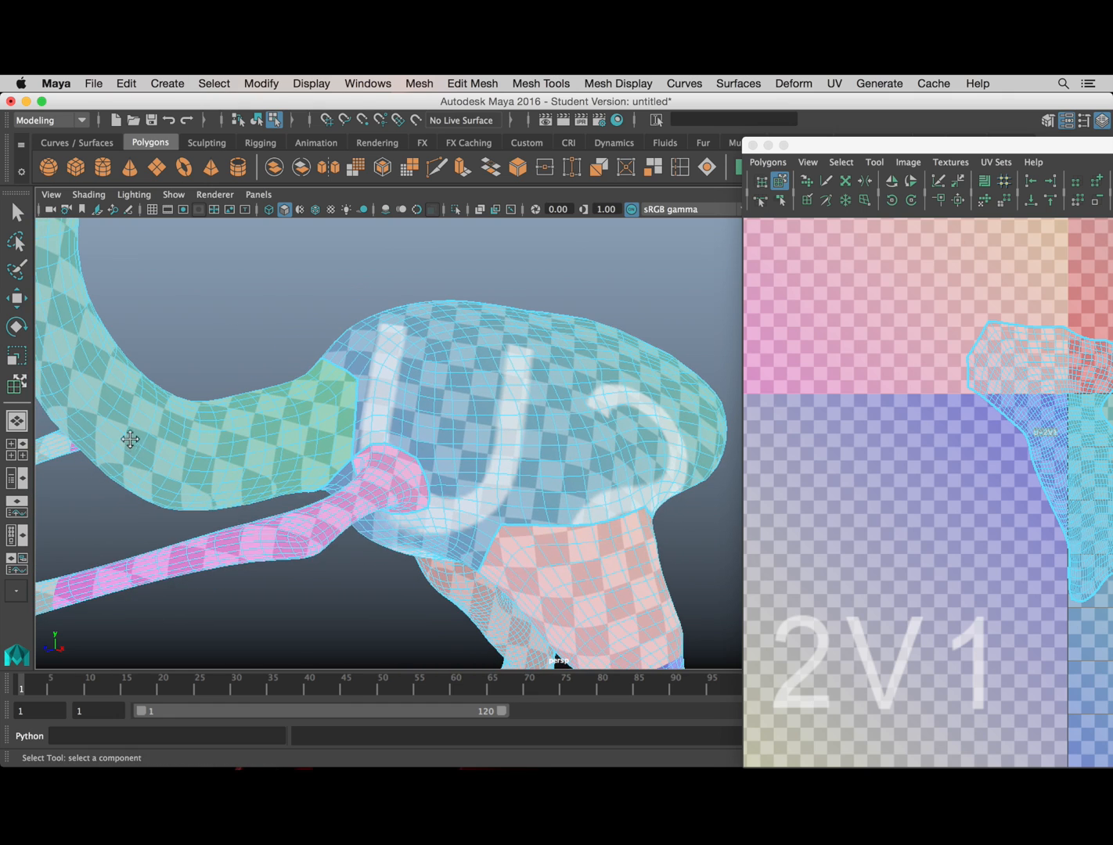
Step: Inspect the checker pattern on the body, neck, front limbs and head for stretching
{"action": "middle_click_drag", "start_coordinate": [131, 440], "coordinate": [290, 519], "text": "alt"}
{"action": "left_click_drag", "start_coordinate": [230, 430], "coordinate": [345, 408], "text": "alt"}
{"action": "middle_click_drag", "start_coordinate": [381, 365], "coordinate": [347, 421], "text": "alt"}
{"action": "left_click_drag", "start_coordinate": [347, 420], "coordinate": [431, 313], "text": "alt"}
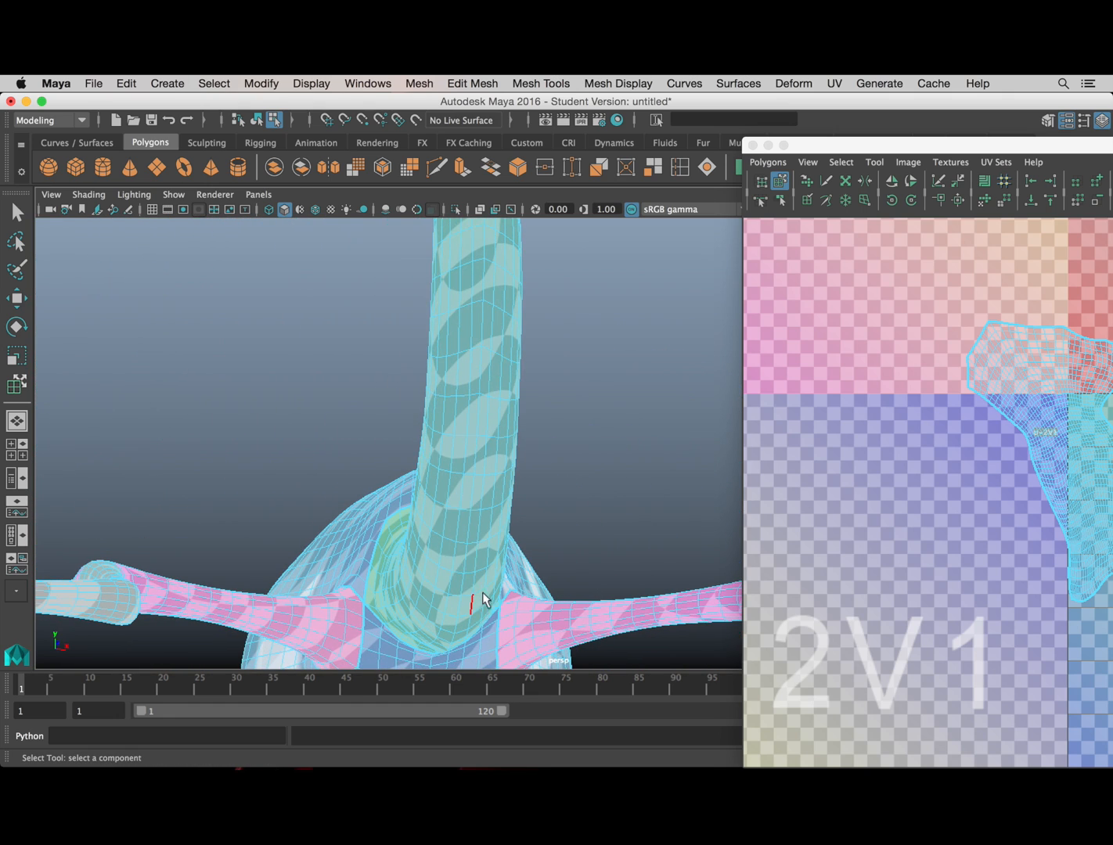
{"action": "left_click_drag", "start_coordinate": [483, 594], "coordinate": [440, 537], "text": "alt"}
{"action": "middle_click_drag", "start_coordinate": [409, 455], "coordinate": [205, 497], "text": "alt"}
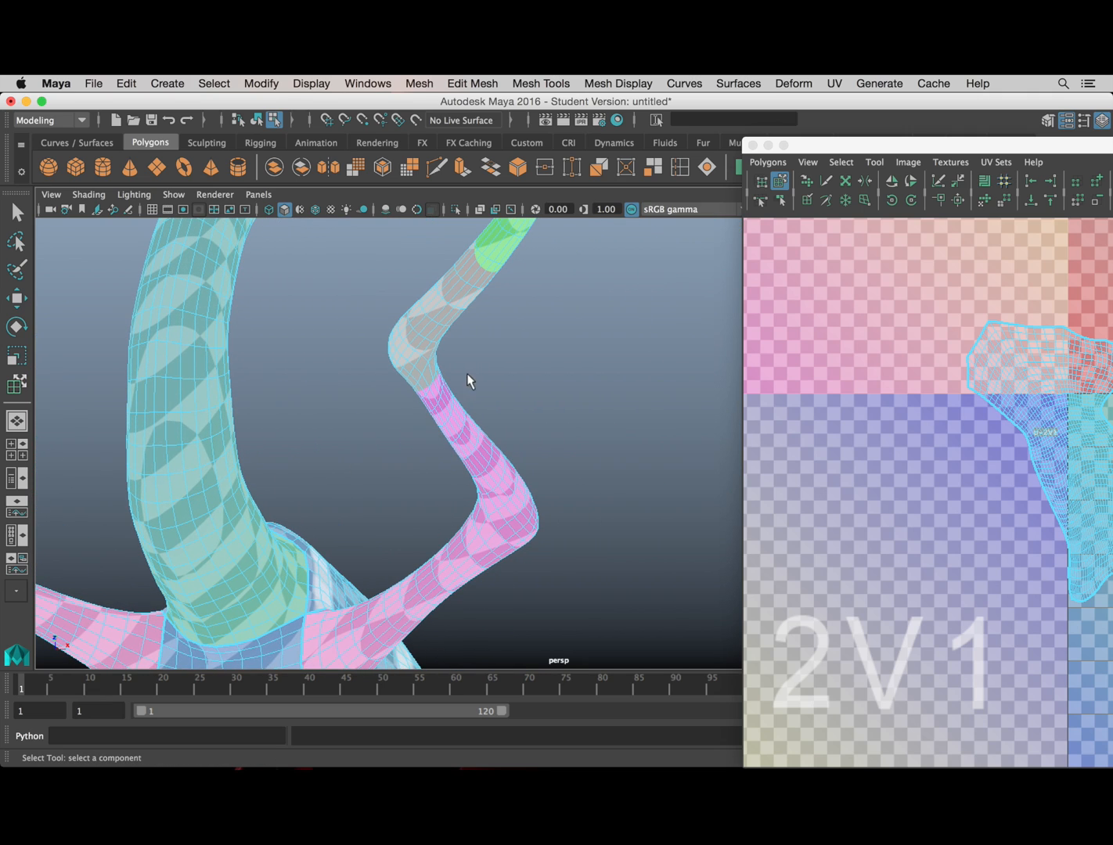
{"action": "scroll", "coordinate": [465, 522], "scroll_direction": "down", "scroll_amount": 10}
{"action": "left_click_drag", "start_coordinate": [451, 510], "coordinate": [363, 419], "text": "alt"}
{"action": "left_click_drag", "start_coordinate": [396, 299], "coordinate": [348, 387], "text": "alt"}
{"action": "scroll", "coordinate": [349, 387], "scroll_direction": "up", "scroll_amount": 6}
{"action": "middle_click_drag", "start_coordinate": [348, 388], "coordinate": [516, 411], "text": "alt"}
{"action": "left_click_drag", "start_coordinate": [220, 380], "coordinate": [276, 451], "text": "alt"}
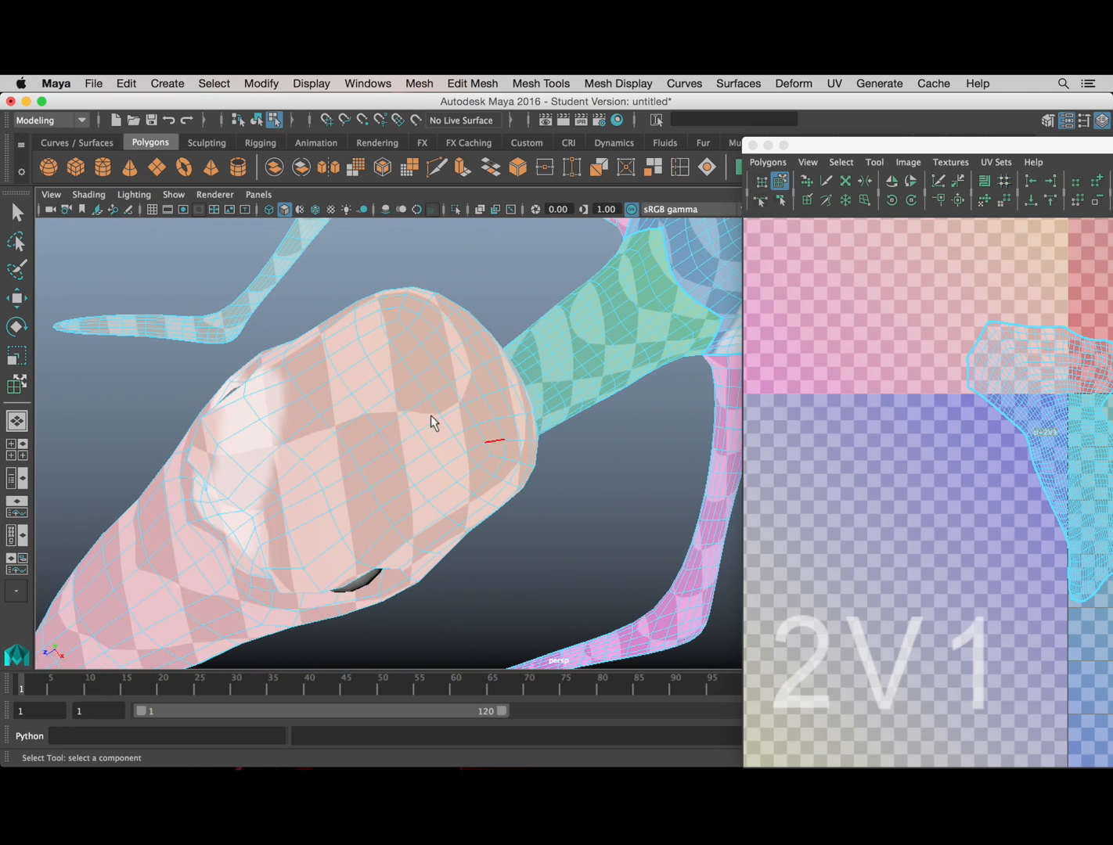
Step: Examine the unfolded hind leg along its inner seam from the thigh to the ankle, checking the size of the checker squares
{"action": "scroll", "coordinate": [386, 448], "scroll_direction": "down", "scroll_amount": 6}
{"action": "left_click_drag", "start_coordinate": [387, 449], "coordinate": [439, 459], "text": "alt"}
{"action": "middle_click_drag", "start_coordinate": [459, 459], "coordinate": [396, 233], "text": "alt"}
{"action": "left_click_drag", "start_coordinate": [517, 517], "coordinate": [483, 450], "text": "alt"}
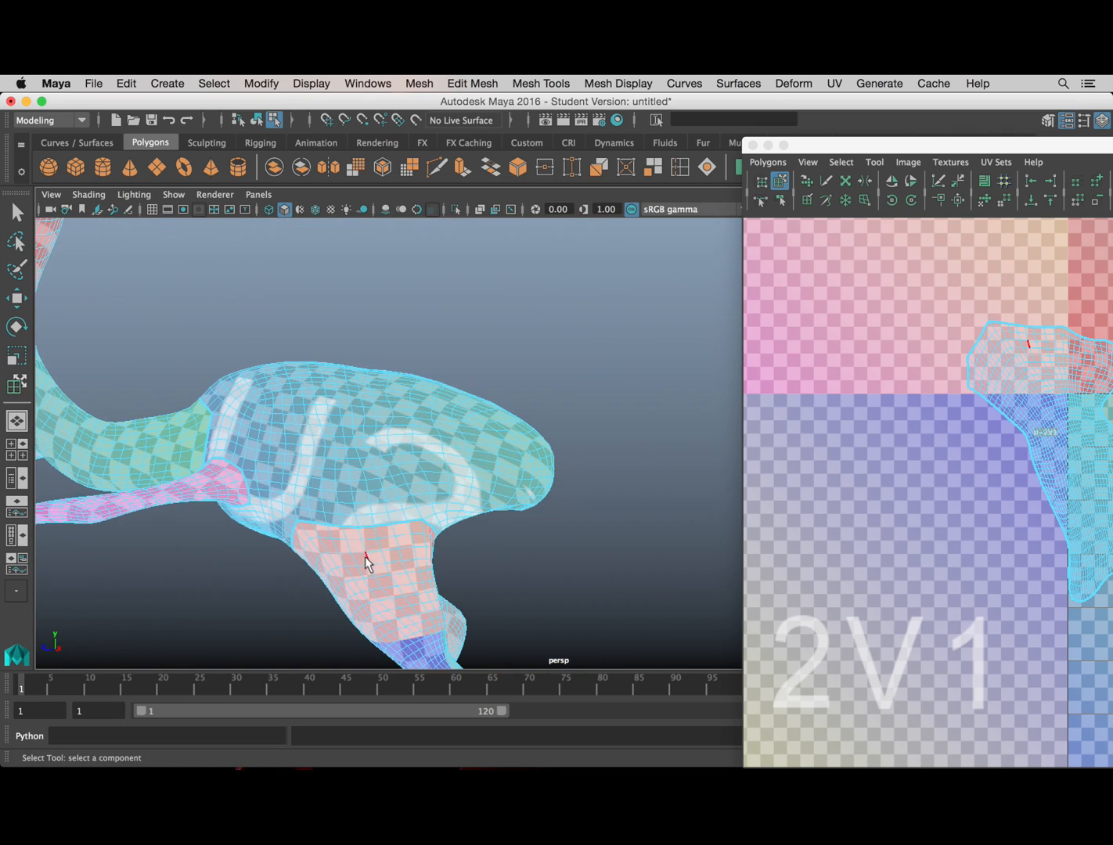
{"action": "middle_click_drag", "start_coordinate": [364, 557], "coordinate": [379, 413], "text": "alt"}
{"action": "left_click_drag", "start_coordinate": [379, 413], "coordinate": [407, 364], "text": "alt"}
{"action": "middle_click_drag", "start_coordinate": [407, 364], "coordinate": [370, 306], "text": "alt"}
{"action": "left_click_drag", "start_coordinate": [378, 427], "coordinate": [545, 424], "text": "alt"}
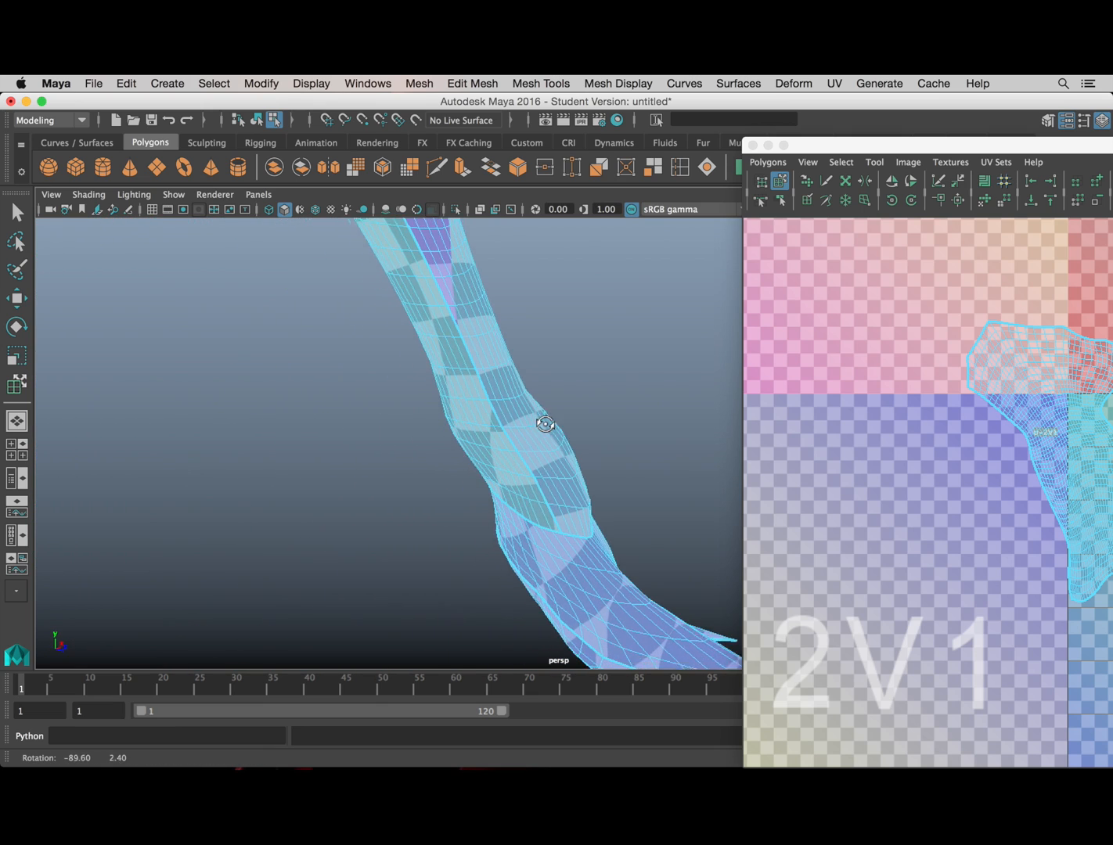
{"action": "middle_click_drag", "start_coordinate": [500, 319], "coordinate": [493, 569], "text": "alt"}
{"action": "mouse_move", "coordinate": [423, 423]}
{"action": "middle_mouse_down", "text": "alt"}
{"action": "mouse_move", "coordinate": [423, 591]}
{"action": "mouse_move", "coordinate": [452, 320]}
{"action": "middle_mouse_up", "text": "alt"}
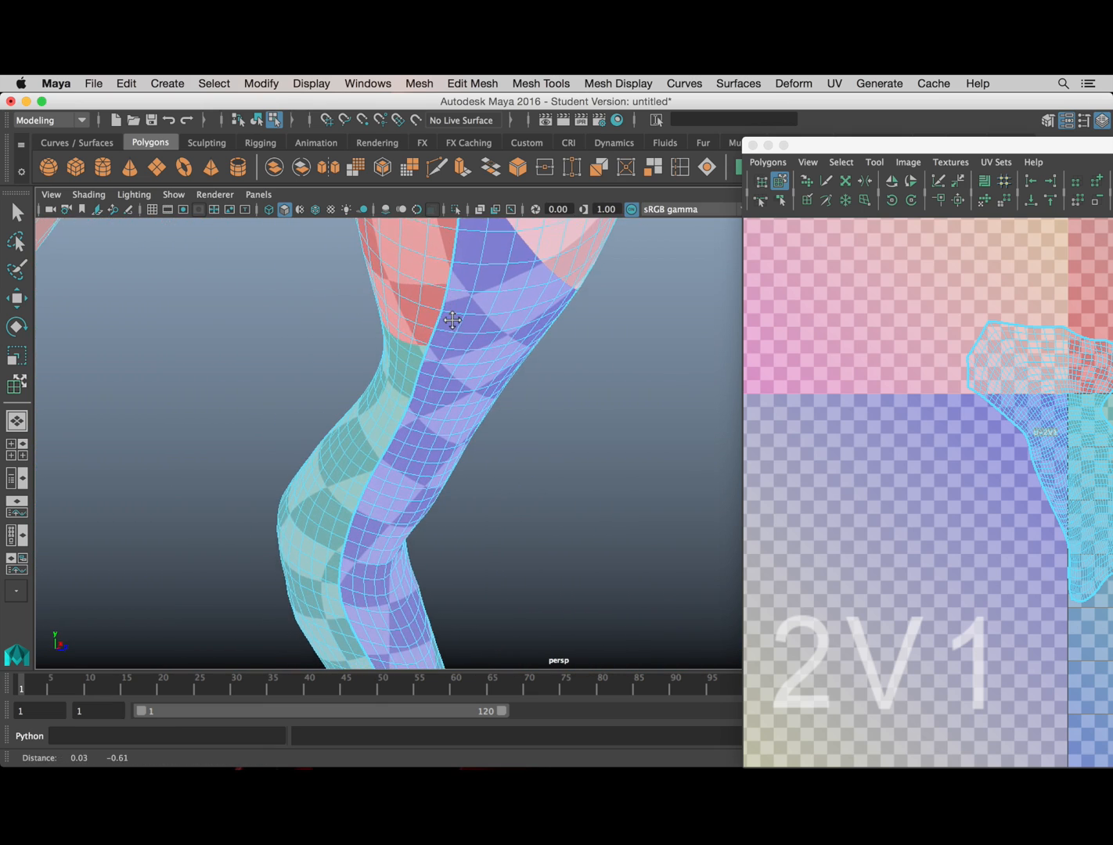
{"action": "left_click_drag", "start_coordinate": [453, 320], "coordinate": [490, 309], "text": "alt"}
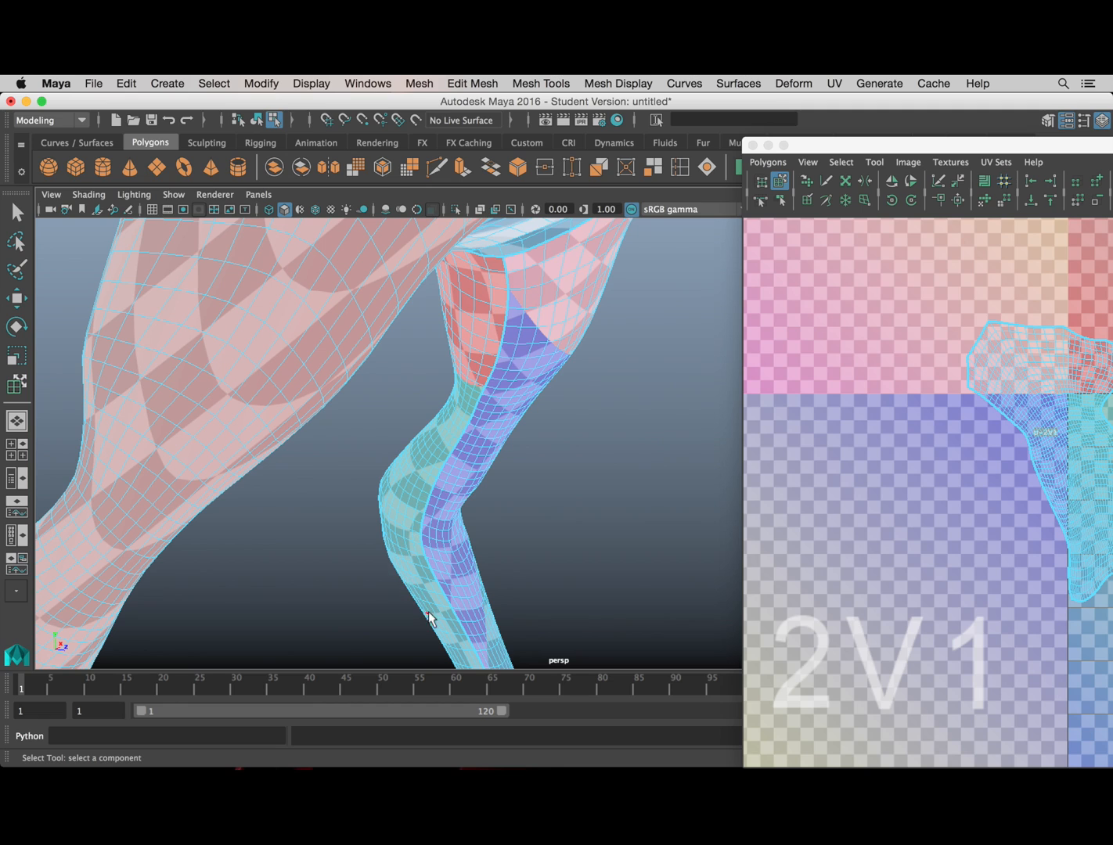
{"action": "left_click_drag", "start_coordinate": [429, 619], "coordinate": [412, 476], "text": "alt"}
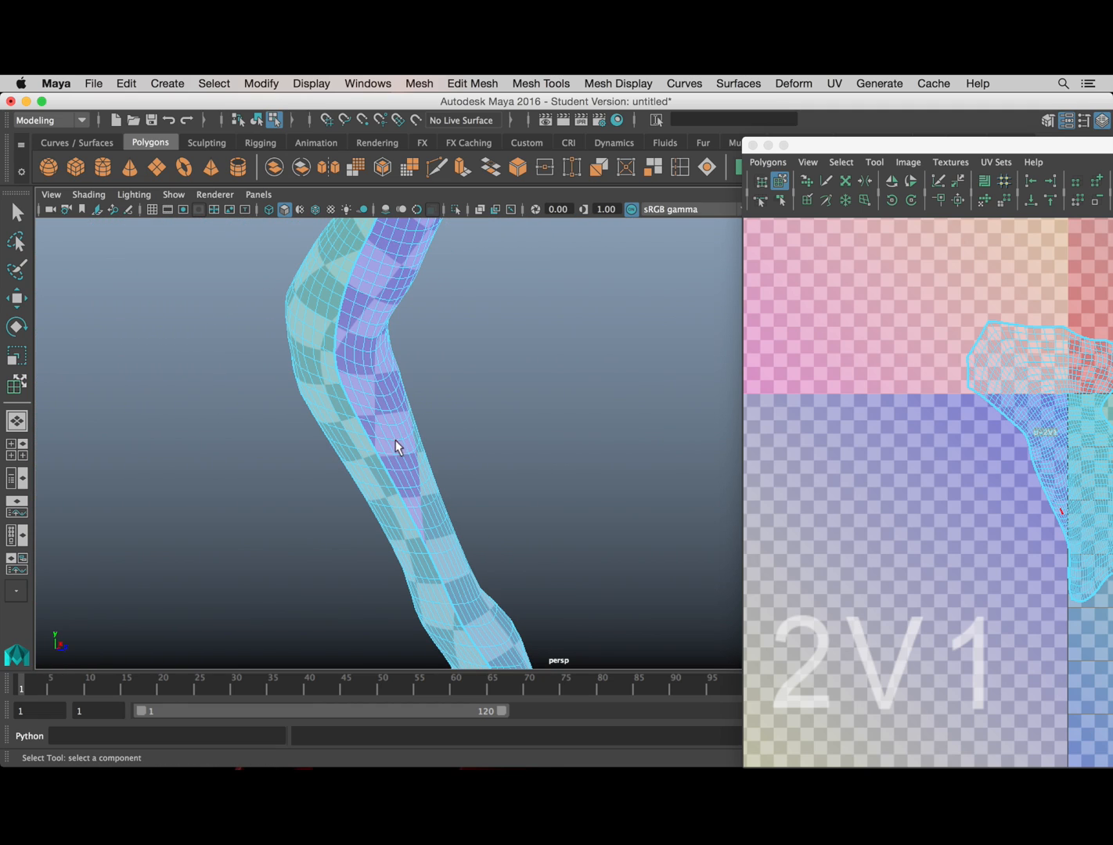
{"action": "middle_click_drag", "start_coordinate": [295, 380], "coordinate": [356, 398], "text": "alt"}
{"action": "left_click_drag", "start_coordinate": [325, 349], "coordinate": [393, 510], "text": "alt"}
{"action": "left_click_drag", "start_coordinate": [356, 428], "coordinate": [376, 451], "text": "alt"}
{"action": "left_click", "coordinate": [380, 461]}
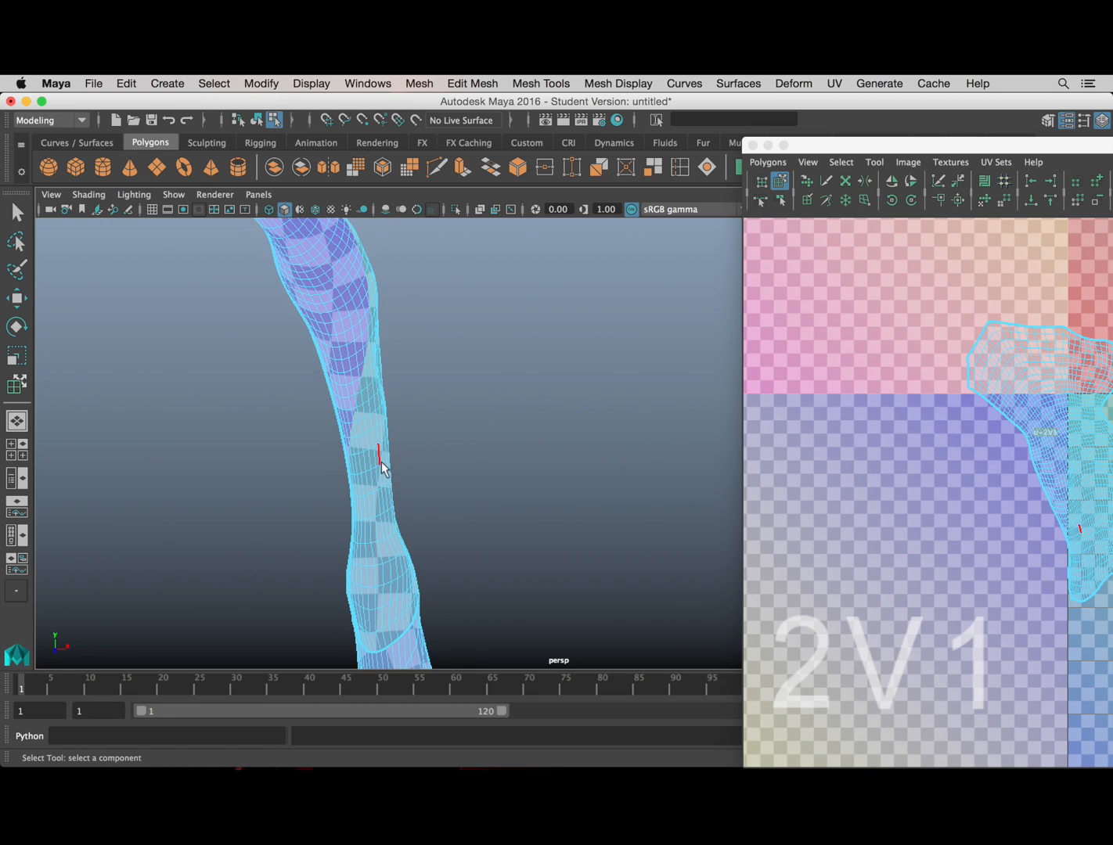
Step: Move the unfolded hind leg shell fully into the U-1V1 tile and clear the UV selection
{"action": "middle_click_drag", "start_coordinate": [1081, 423], "coordinate": [904, 363], "text": "alt"}
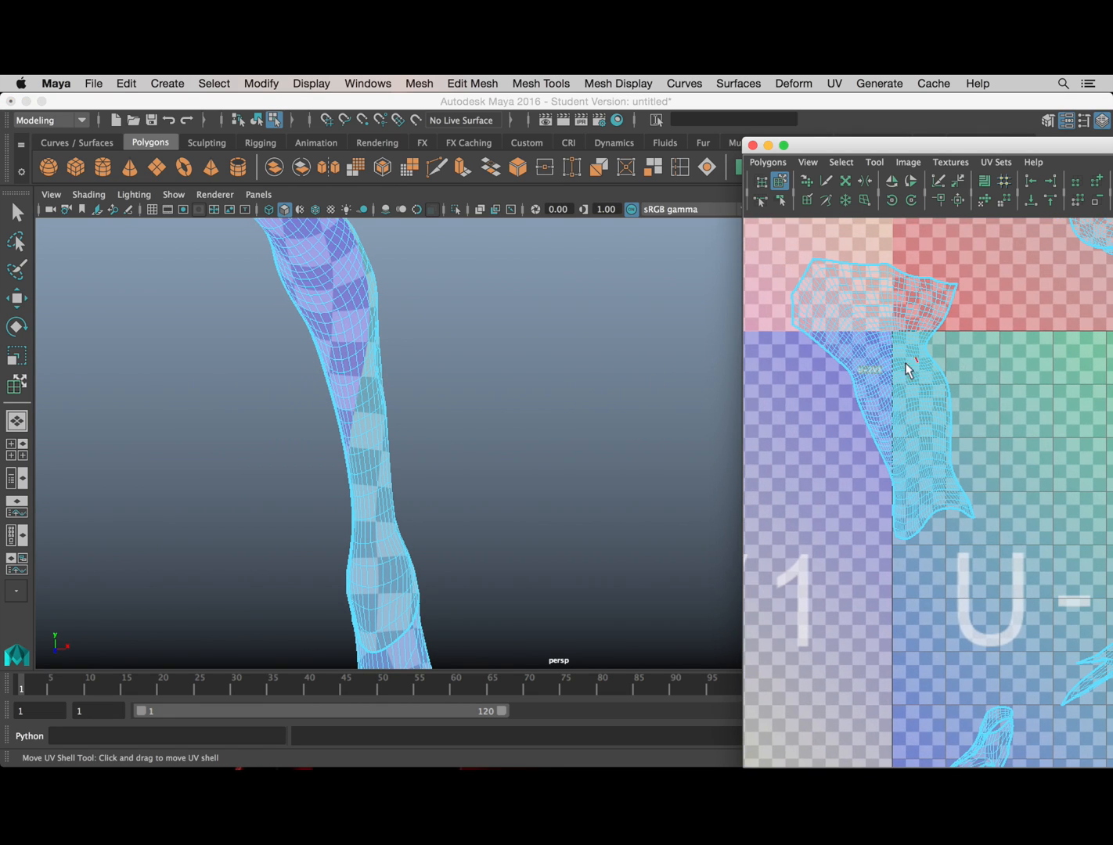
{"action": "left_click_drag", "start_coordinate": [882, 338], "coordinate": [1009, 450]}
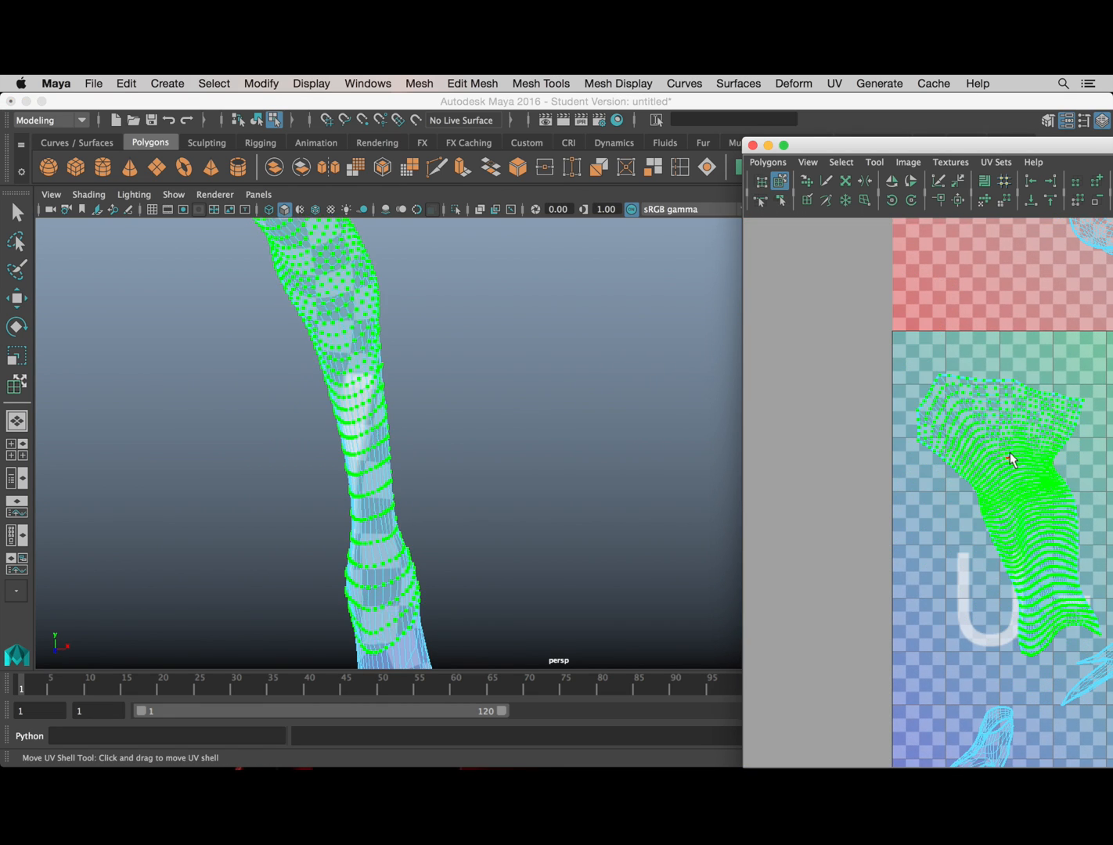
{"action": "middle_click_drag", "start_coordinate": [1003, 436], "coordinate": [869, 422], "text": "alt"}
{"action": "left_click_drag", "start_coordinate": [466, 405], "coordinate": [490, 345], "text": "alt"}
{"action": "left_click", "coordinate": [462, 388]}
Step: Compare the checker squares on the unfolded hind leg with those on the other hind leg
{"action": "right_click_drag", "start_coordinate": [960, 386], "coordinate": [921, 395], "text": "alt"}
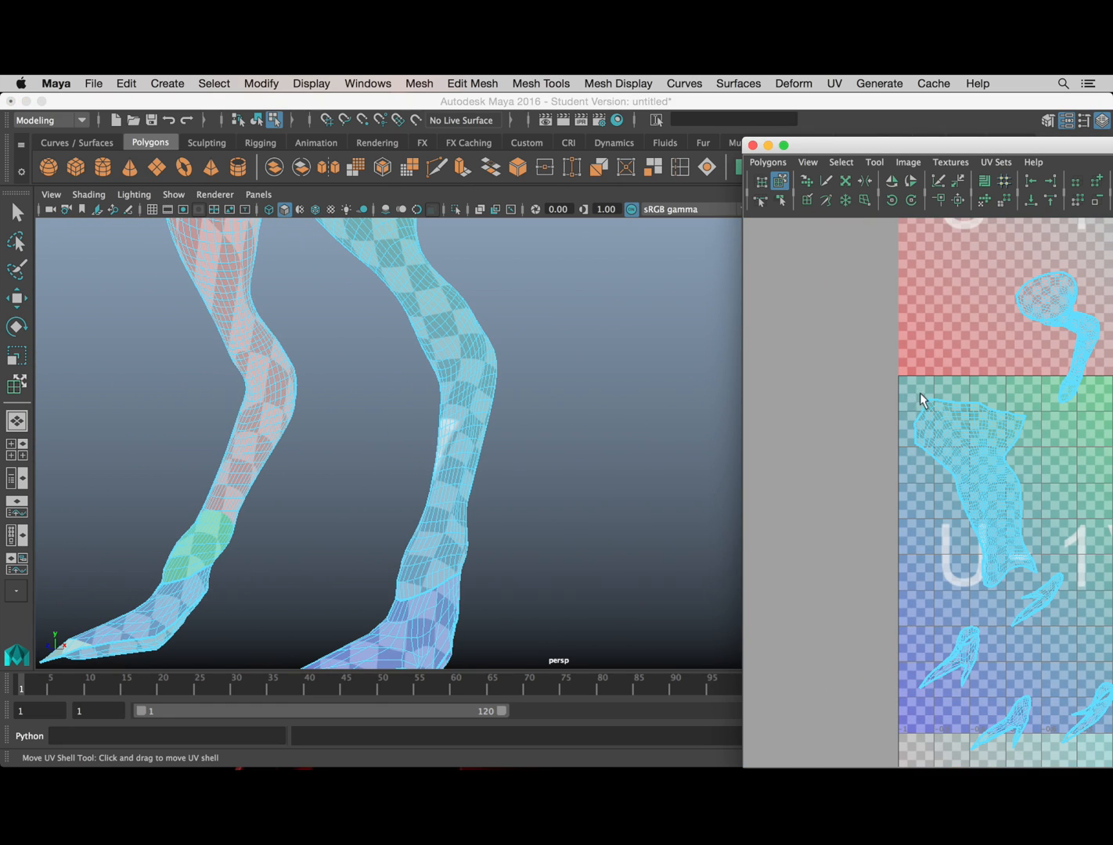
{"action": "middle_click_drag", "start_coordinate": [922, 395], "coordinate": [840, 416], "text": "alt"}
{"action": "left_click_drag", "start_coordinate": [474, 408], "coordinate": [122, 425], "text": "alt"}
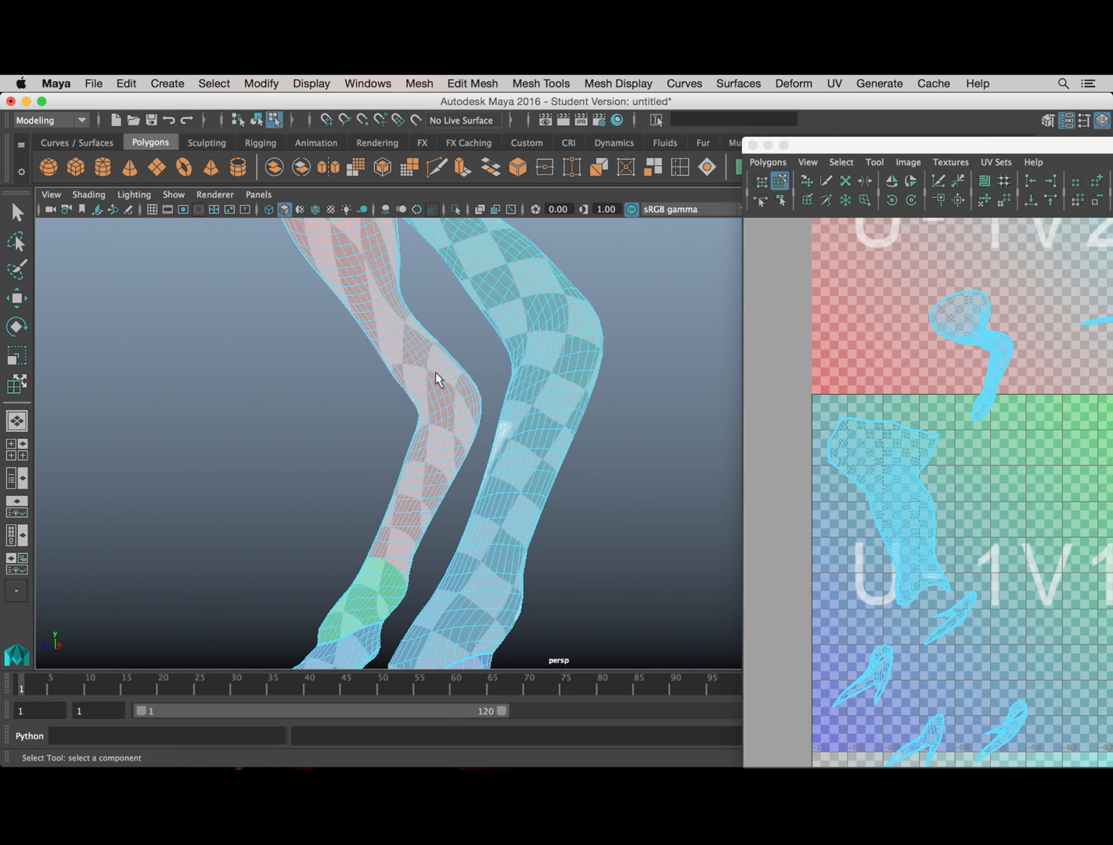
{"action": "middle_click_drag", "start_coordinate": [437, 378], "coordinate": [448, 493], "text": "alt"}
{"action": "left_click_drag", "start_coordinate": [663, 401], "coordinate": [602, 349], "text": "alt"}
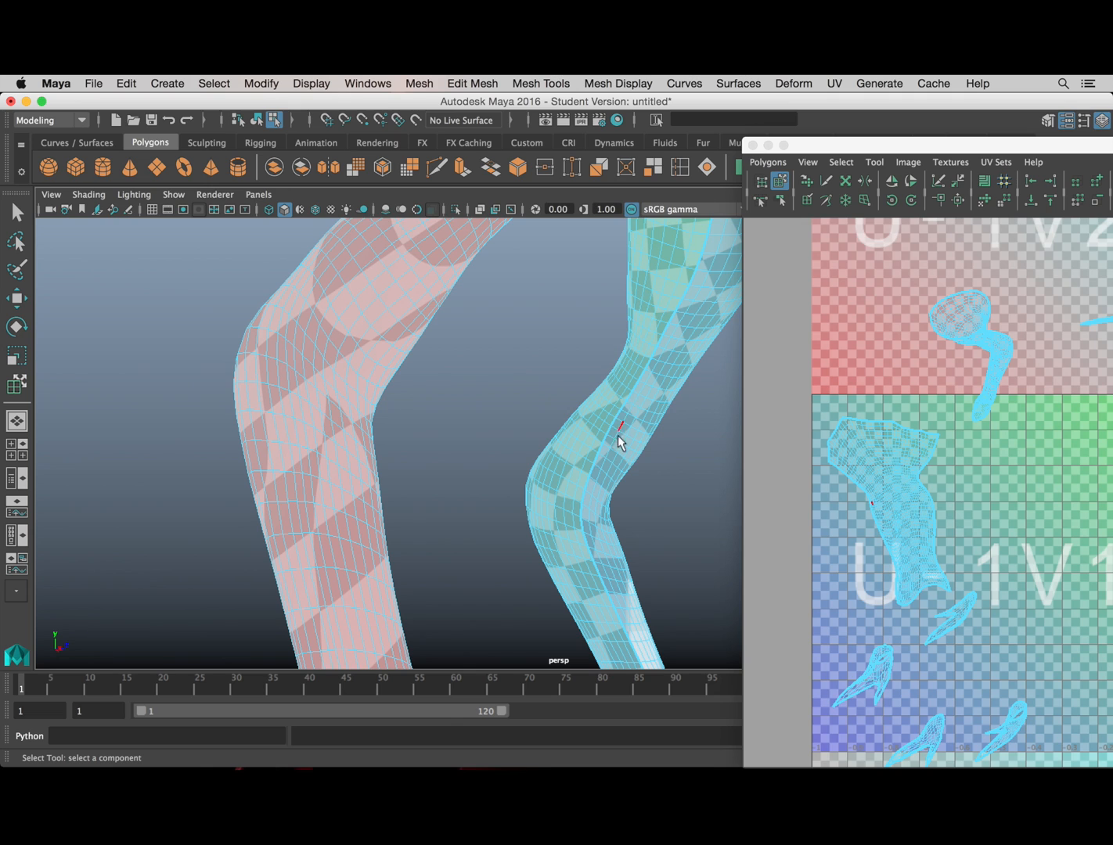
{"action": "left_click_drag", "start_coordinate": [617, 435], "coordinate": [513, 486], "text": "alt"}
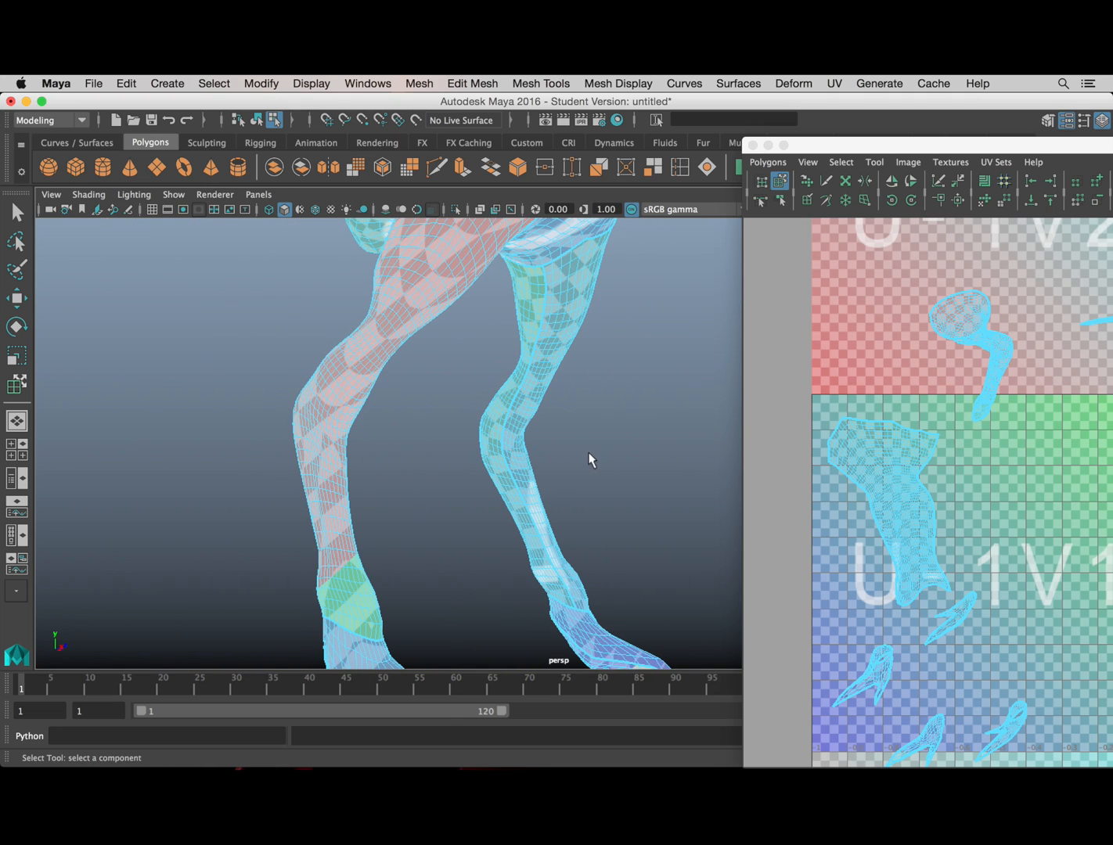
{"action": "left_click_drag", "start_coordinate": [588, 460], "coordinate": [400, 455], "text": "alt"}
{"action": "right_click_drag", "start_coordinate": [401, 455], "coordinate": [722, 405], "text": "alt"}
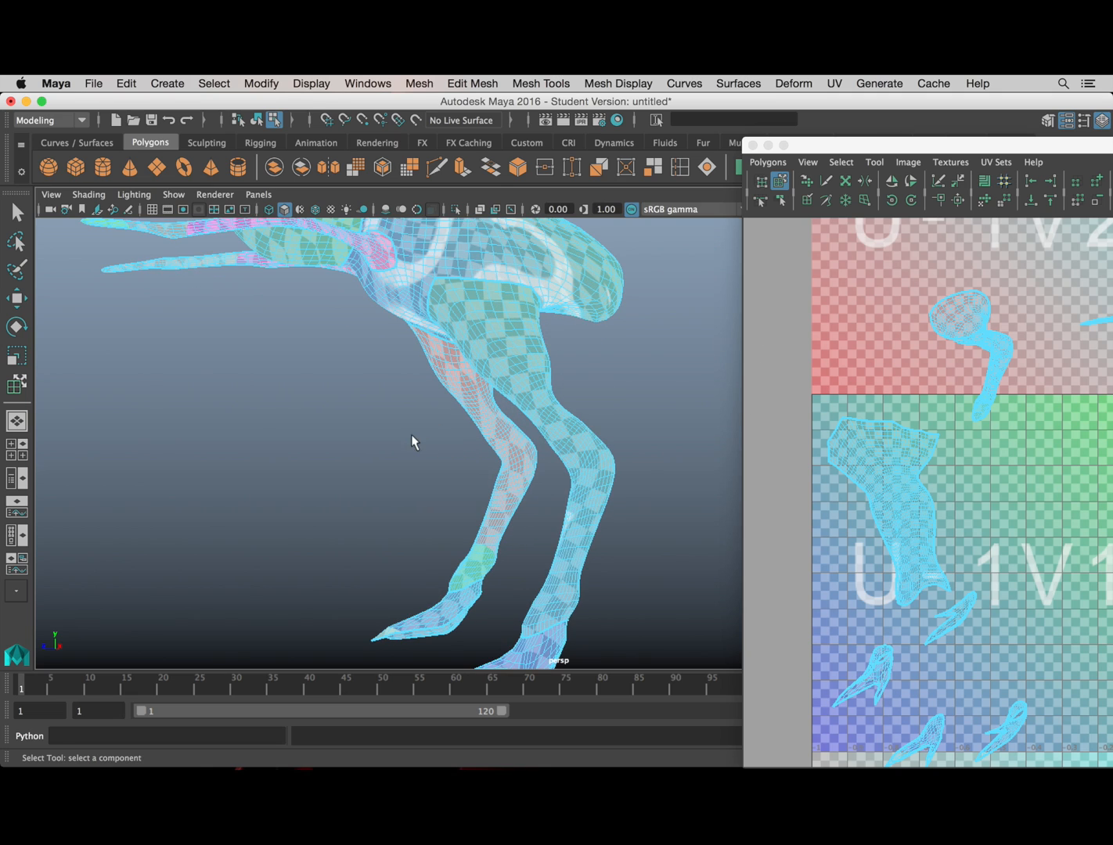
Step: Select the lengthwise edge just below the body seam on the inner side of the other hind leg
{"action": "middle_click_drag", "start_coordinate": [411, 434], "coordinate": [327, 430], "text": "alt"}
{"action": "right_click_drag", "start_coordinate": [328, 431], "coordinate": [383, 371], "text": "alt"}
{"action": "middle_click_drag", "start_coordinate": [382, 370], "coordinate": [559, 482], "text": "alt"}
{"action": "right_click_drag", "start_coordinate": [559, 482], "coordinate": [616, 472], "text": "alt"}
{"action": "left_click_drag", "start_coordinate": [617, 472], "coordinate": [517, 368], "text": "alt"}
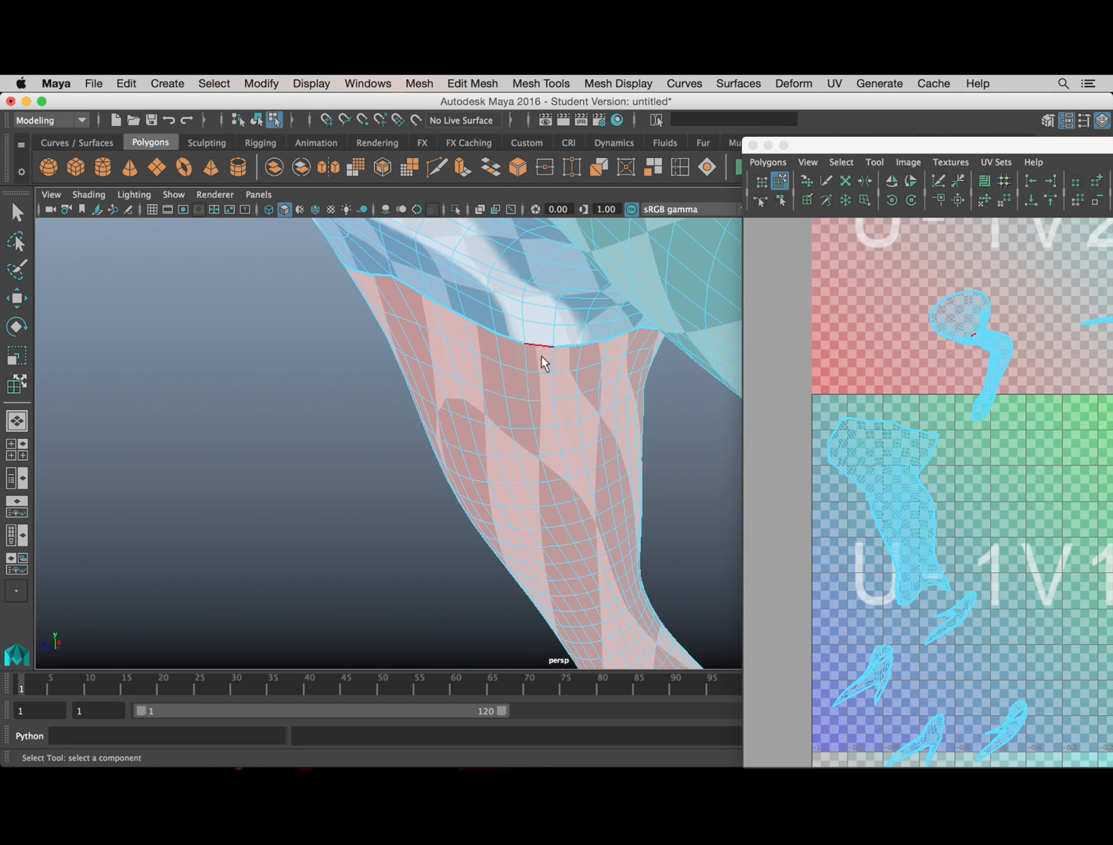
{"action": "left_click", "coordinate": [536, 359]}
{"action": "scroll", "coordinate": [547, 433], "scroll_direction": "down", "scroll_amount": 3}
{"action": "middle_click_drag", "start_coordinate": [546, 450], "coordinate": [511, 347], "text": "alt"}
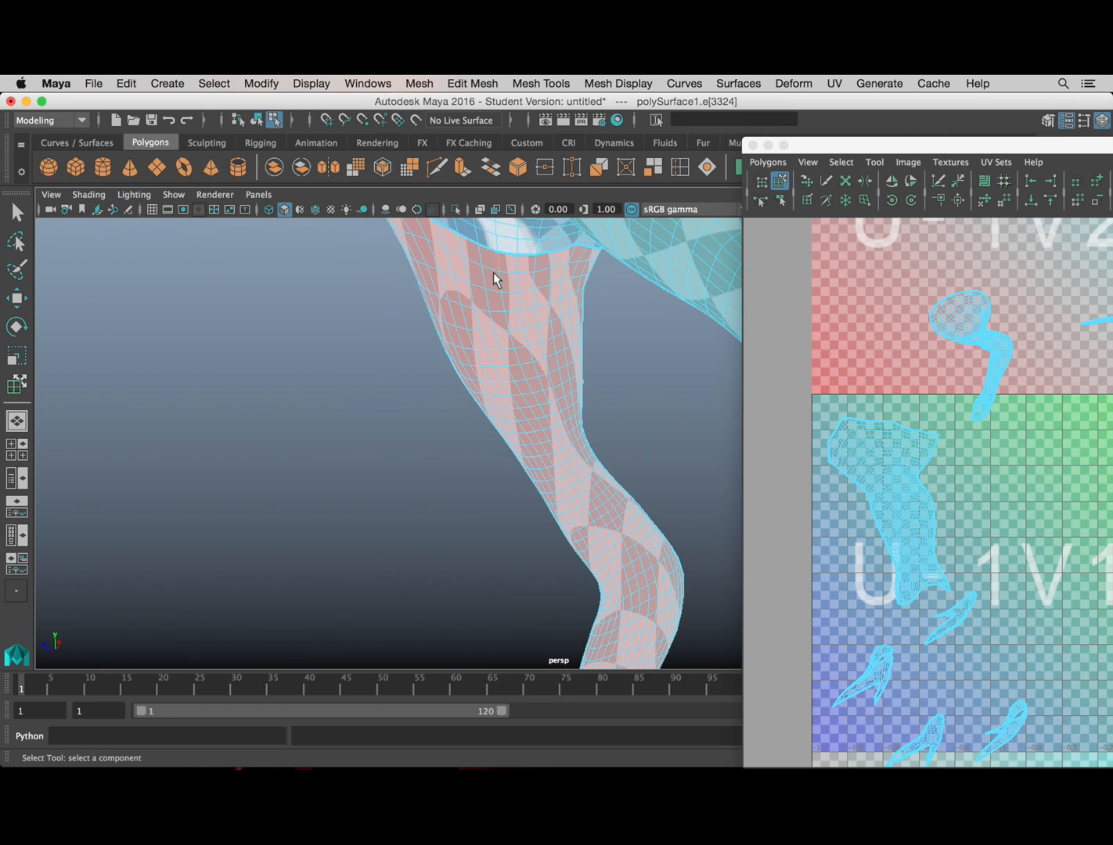
{"action": "left_click", "coordinate": [516, 263]}
Step: Move the UV Editor further aside and extend the lengthwise edge selection down the thigh toward the knee
{"action": "scroll", "coordinate": [528, 344], "scroll_direction": "up", "scroll_amount": 3}
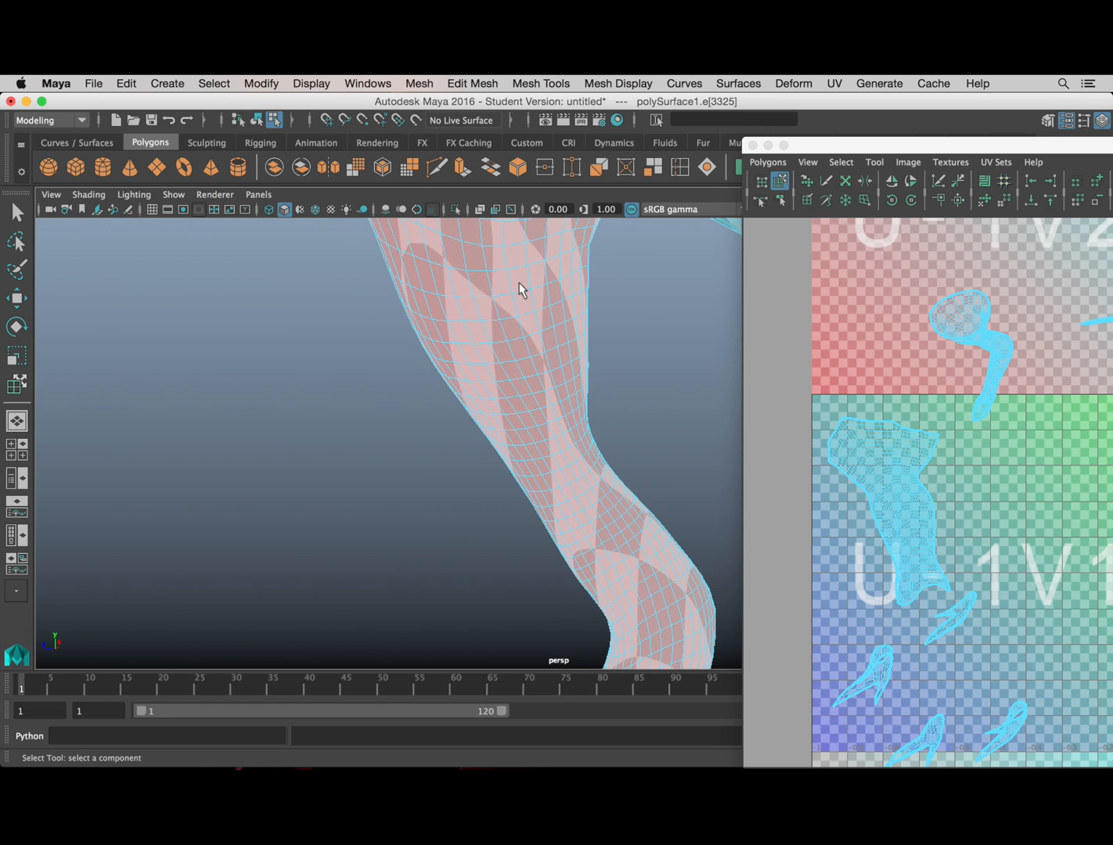
{"action": "middle_click_drag", "start_coordinate": [510, 263], "coordinate": [360, 356], "text": "alt"}
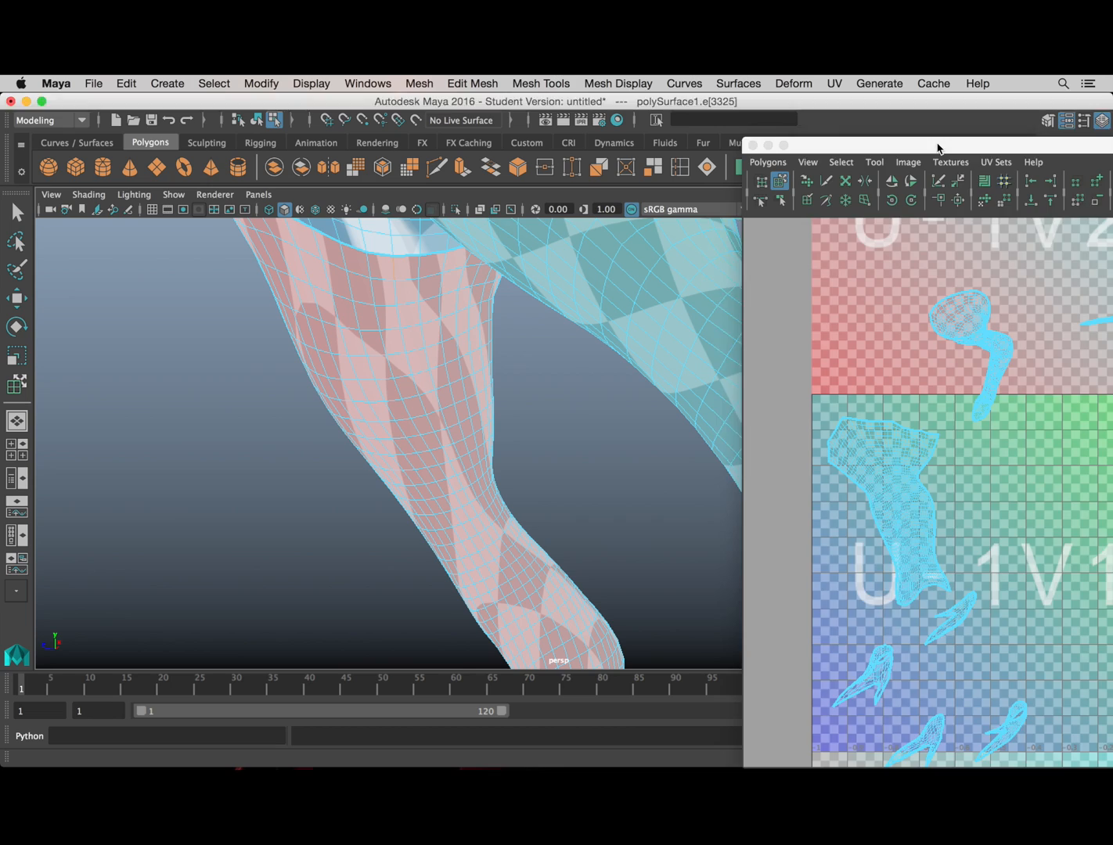
{"action": "left_click_drag", "start_coordinate": [939, 144], "coordinate": [1112, 154]}
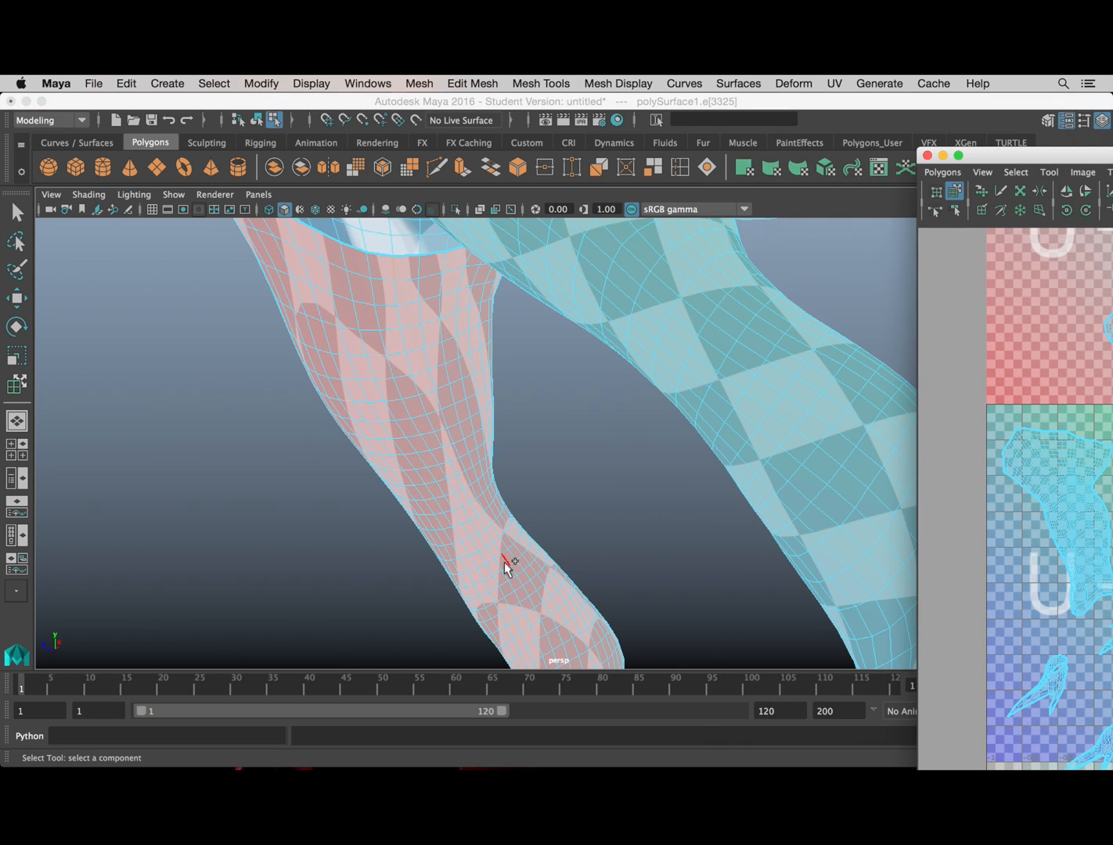
{"action": "double_click", "coordinate": [529, 605], "text": "shift"}
{"action": "middle_click_drag", "start_coordinate": [529, 606], "coordinate": [507, 477], "text": "alt"}
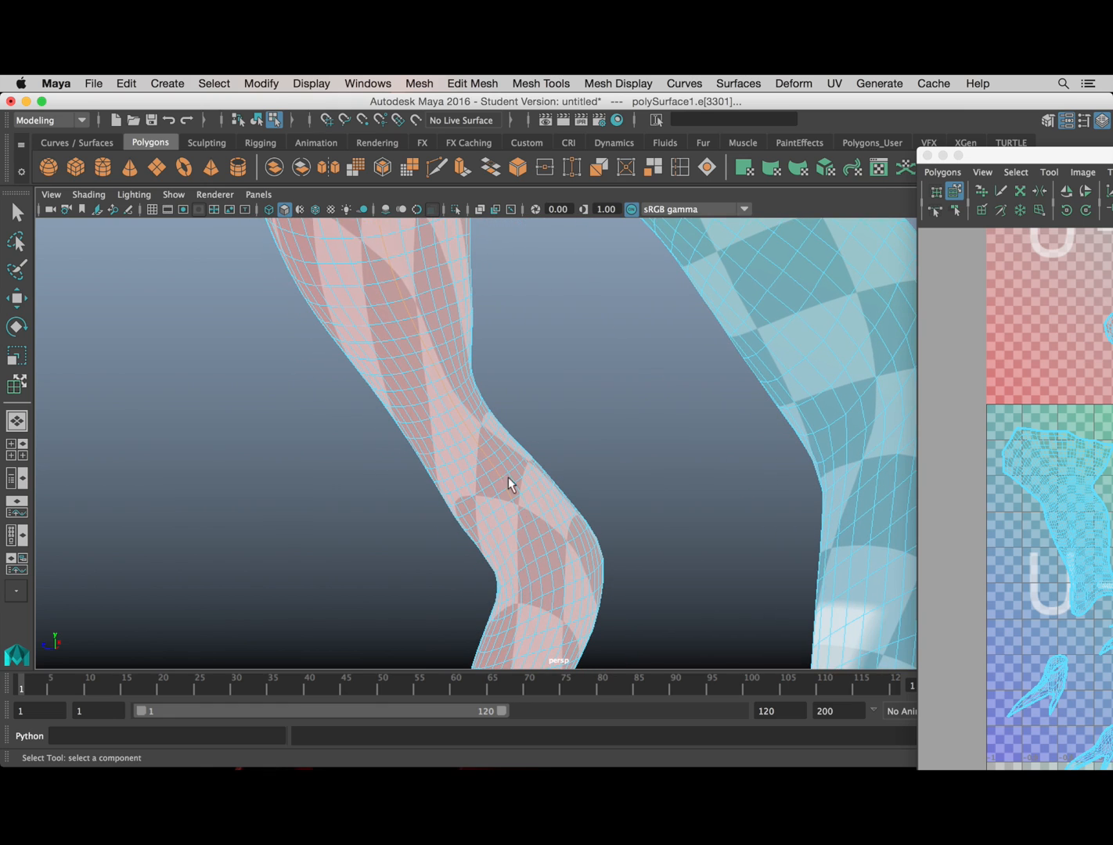
Step: Extend the edge selection past the knee and down the lower leg to the ankle seam
{"action": "middle_click_drag", "start_coordinate": [530, 574], "coordinate": [530, 358], "text": "alt"}
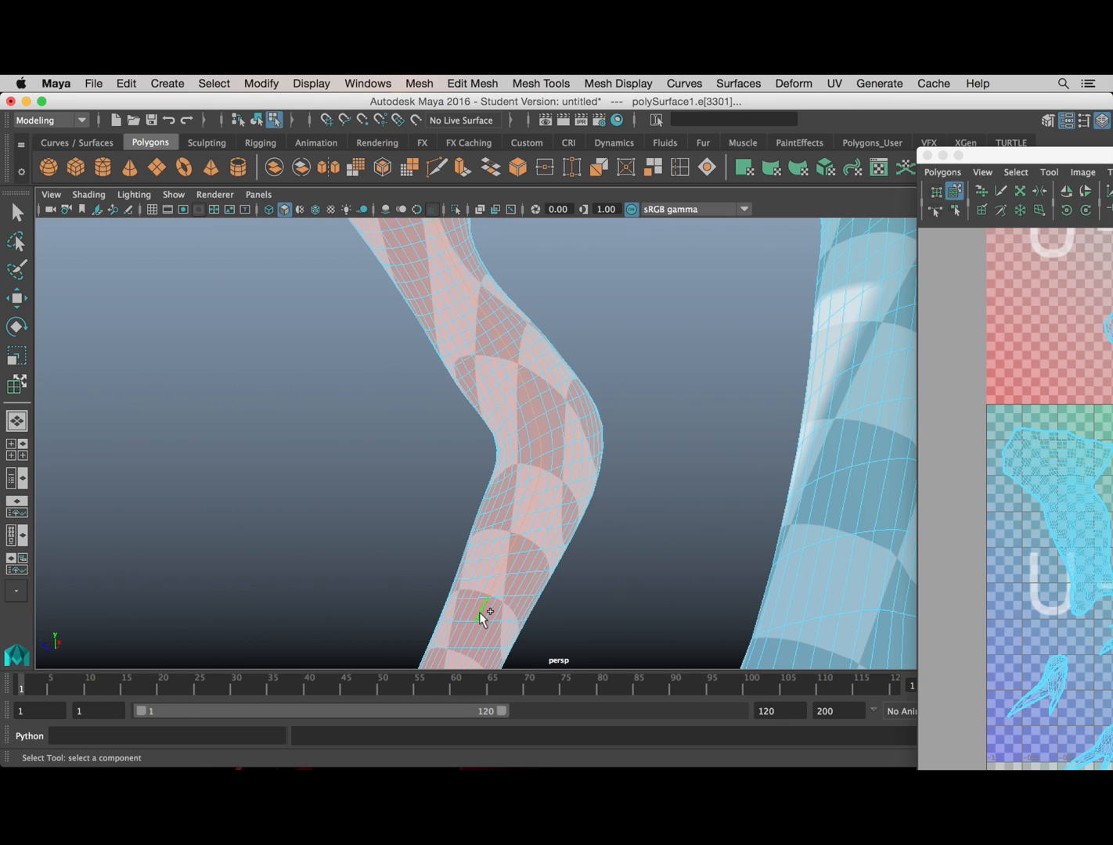
{"action": "middle_click_drag", "start_coordinate": [483, 607], "coordinate": [576, 368], "text": "alt"}
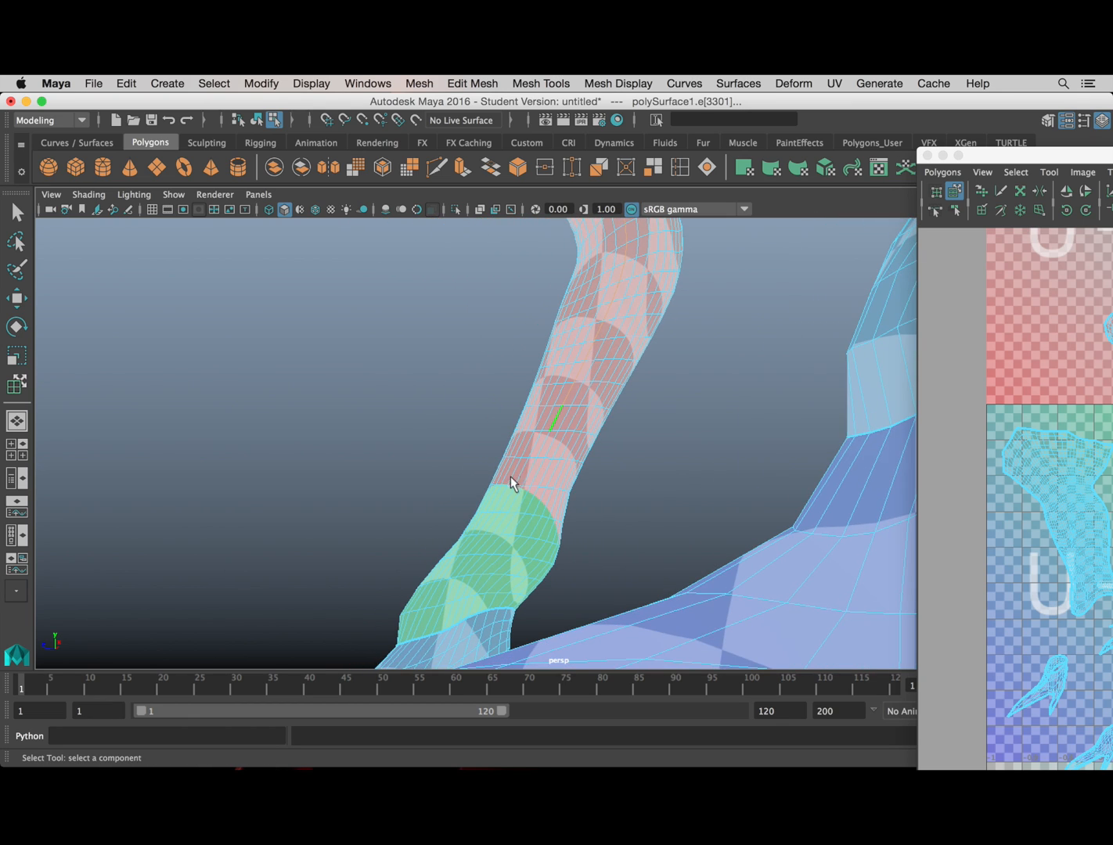
{"action": "middle_click_drag", "start_coordinate": [510, 476], "coordinate": [585, 401], "text": "alt"}
{"action": "left_click_drag", "start_coordinate": [586, 405], "coordinate": [552, 440], "text": "alt"}
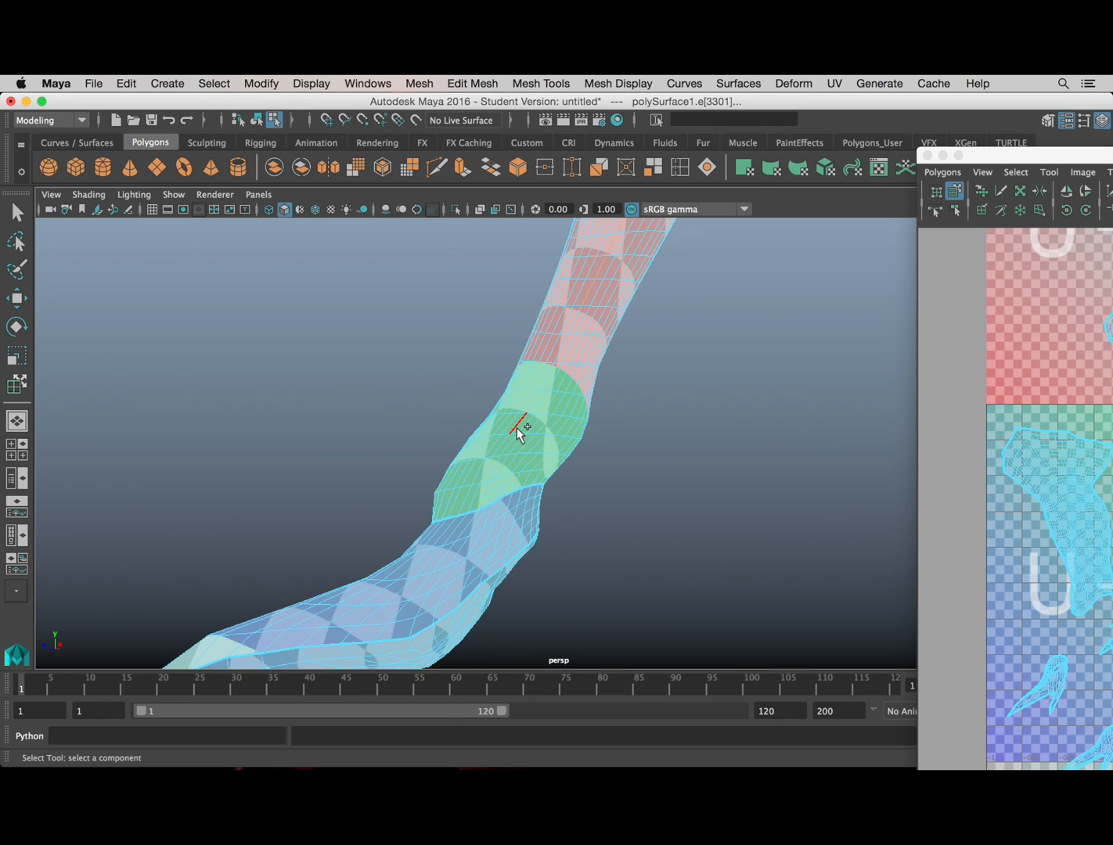
{"action": "double_click", "coordinate": [476, 491], "text": "shift"}
{"action": "scroll", "coordinate": [490, 473], "scroll_direction": "down", "scroll_amount": 4}
{"action": "left_click_drag", "start_coordinate": [501, 462], "coordinate": [601, 438], "text": "alt"}
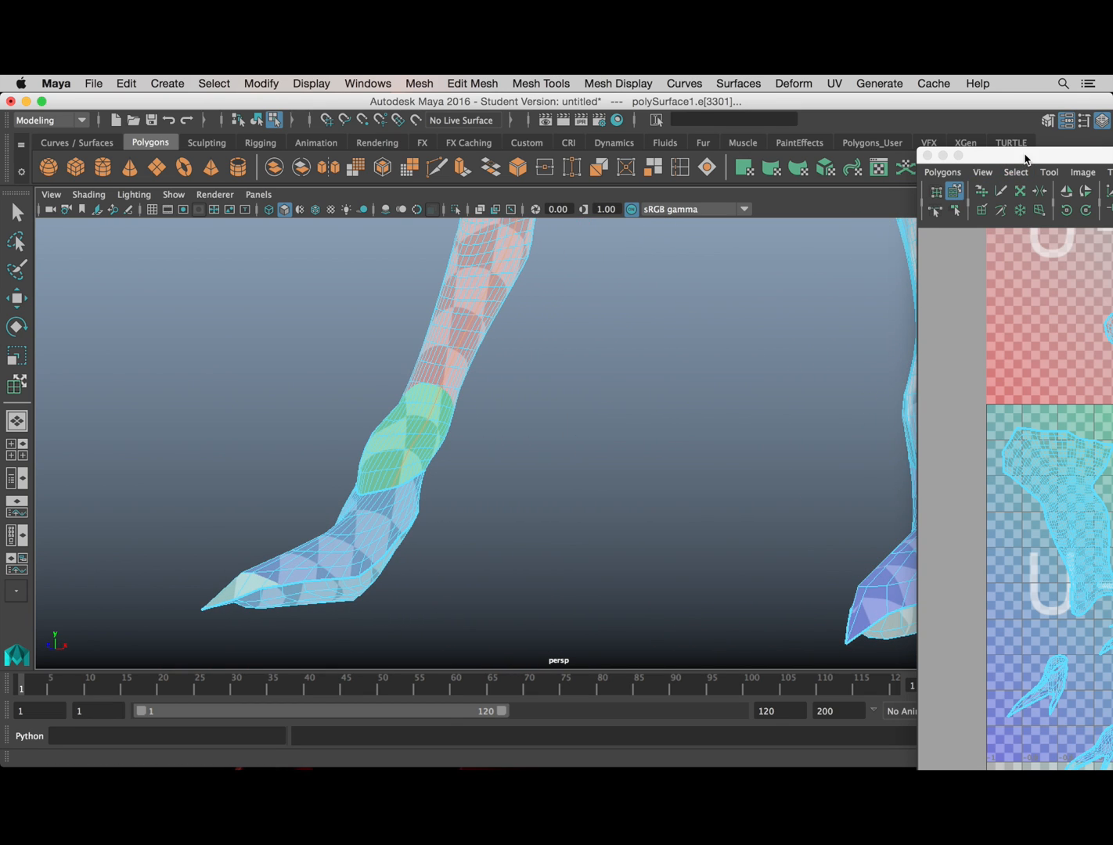
Step: Bring the UV Editor back over the viewport and cut the UV edges along the line selected on the second hind leg
{"action": "left_click_drag", "start_coordinate": [1025, 159], "coordinate": [762, 135]}
{"action": "left_click", "coordinate": [678, 149]}
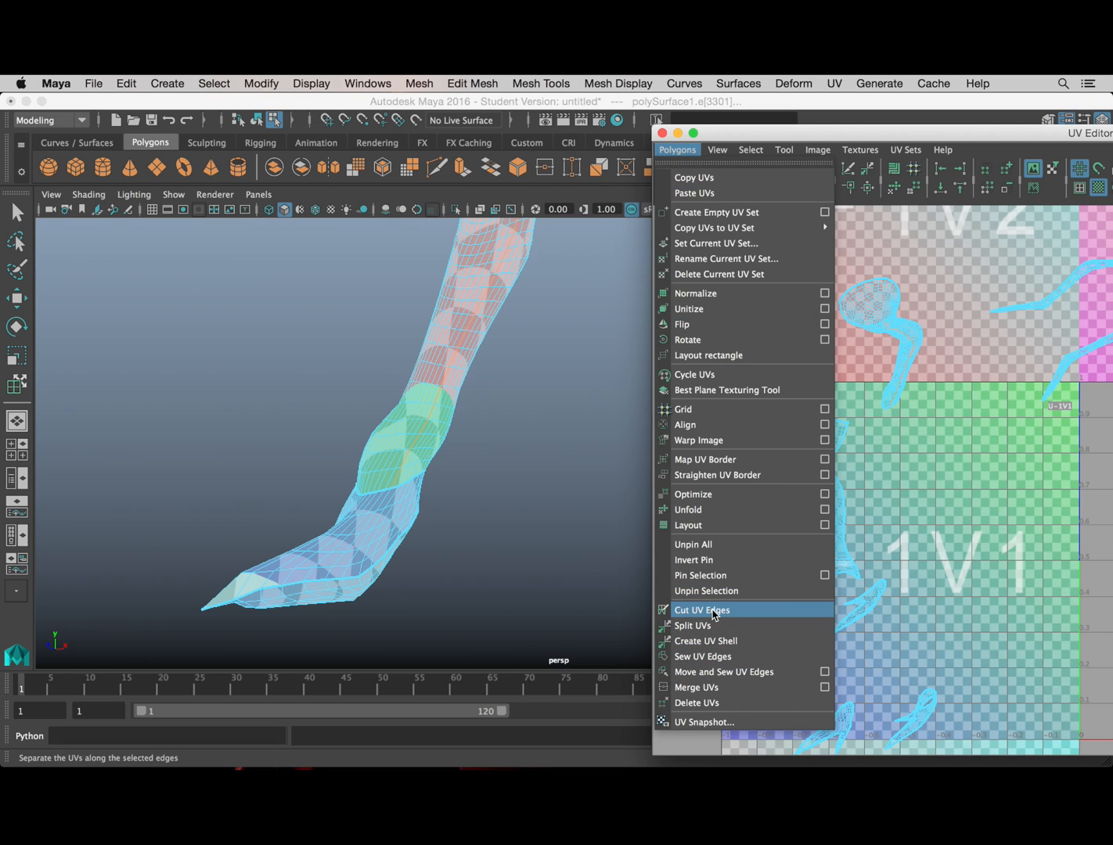
{"action": "left_click", "coordinate": [713, 613]}
Step: Select the UV shell of the newly cut second hind leg in the UV Editor and unfold it
{"action": "scroll", "coordinate": [790, 458], "scroll_direction": "down", "scroll_amount": 1}
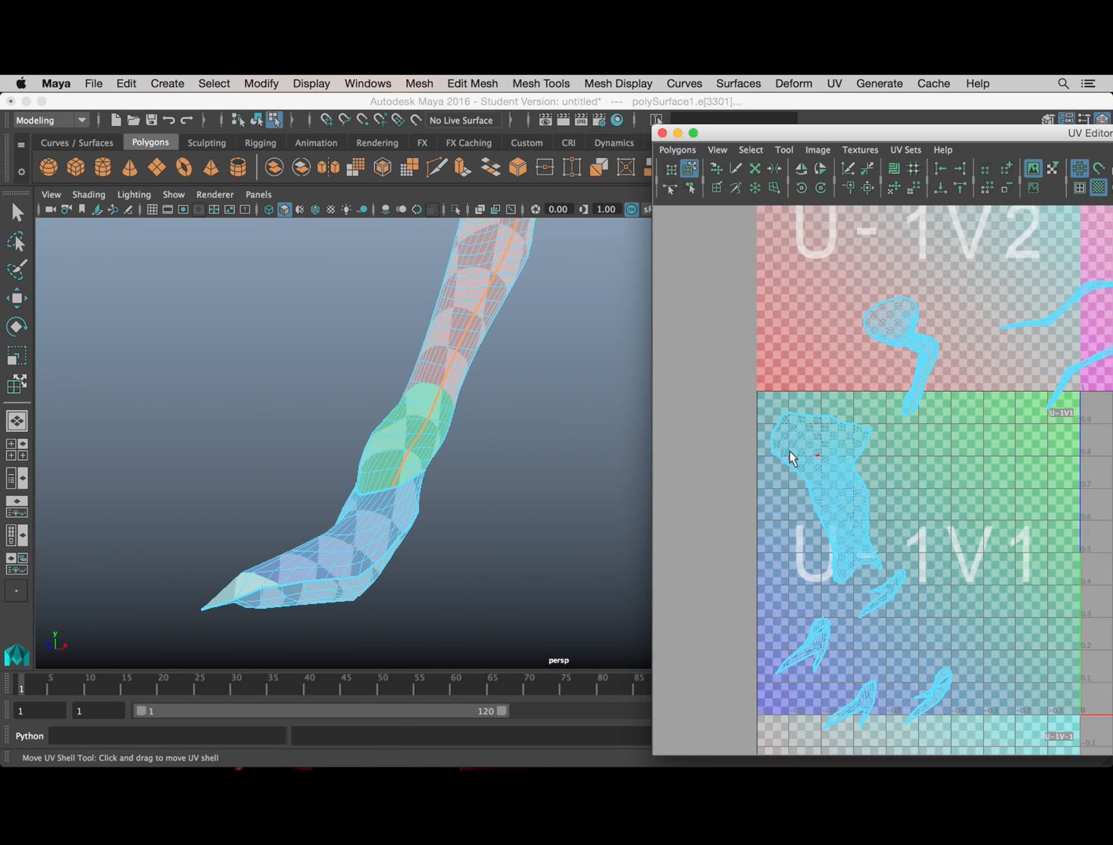
{"action": "scroll", "coordinate": [790, 459], "scroll_direction": "down", "scroll_amount": 3}
{"action": "right_click", "coordinate": [756, 409]}
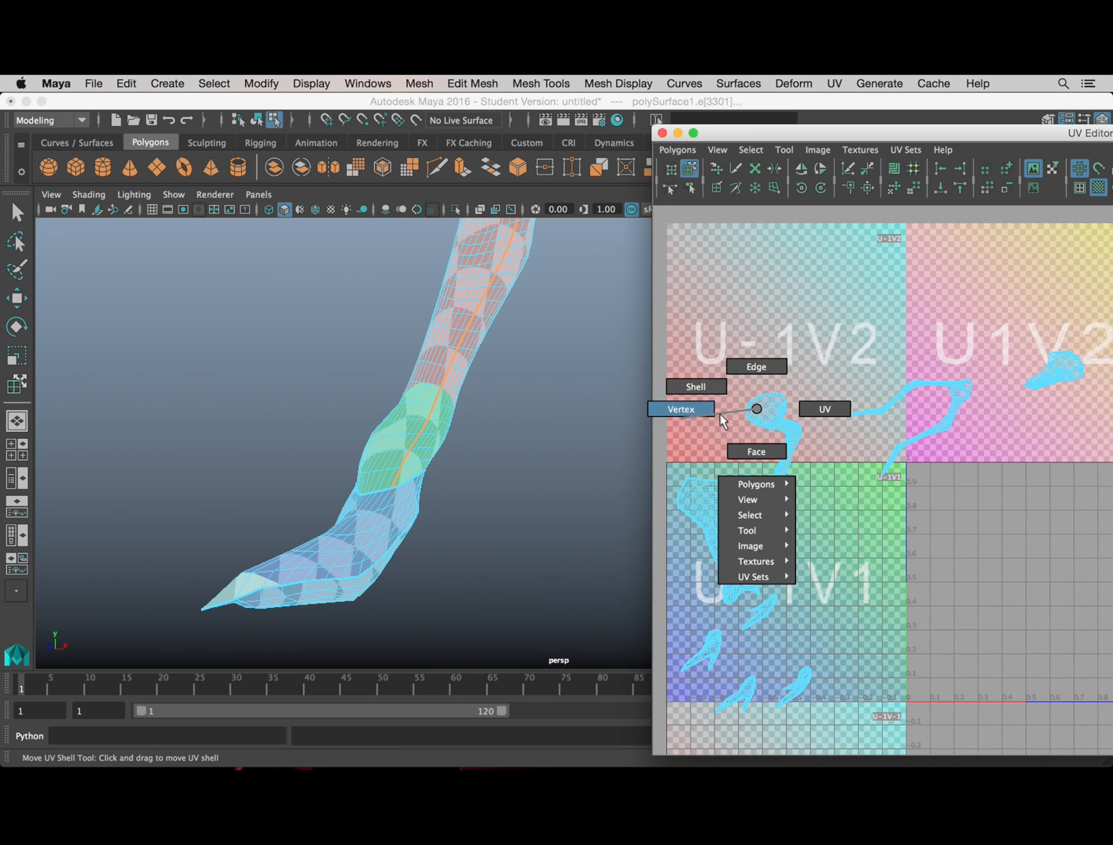
{"action": "left_click", "coordinate": [822, 412]}
{"action": "left_click", "coordinate": [775, 423]}
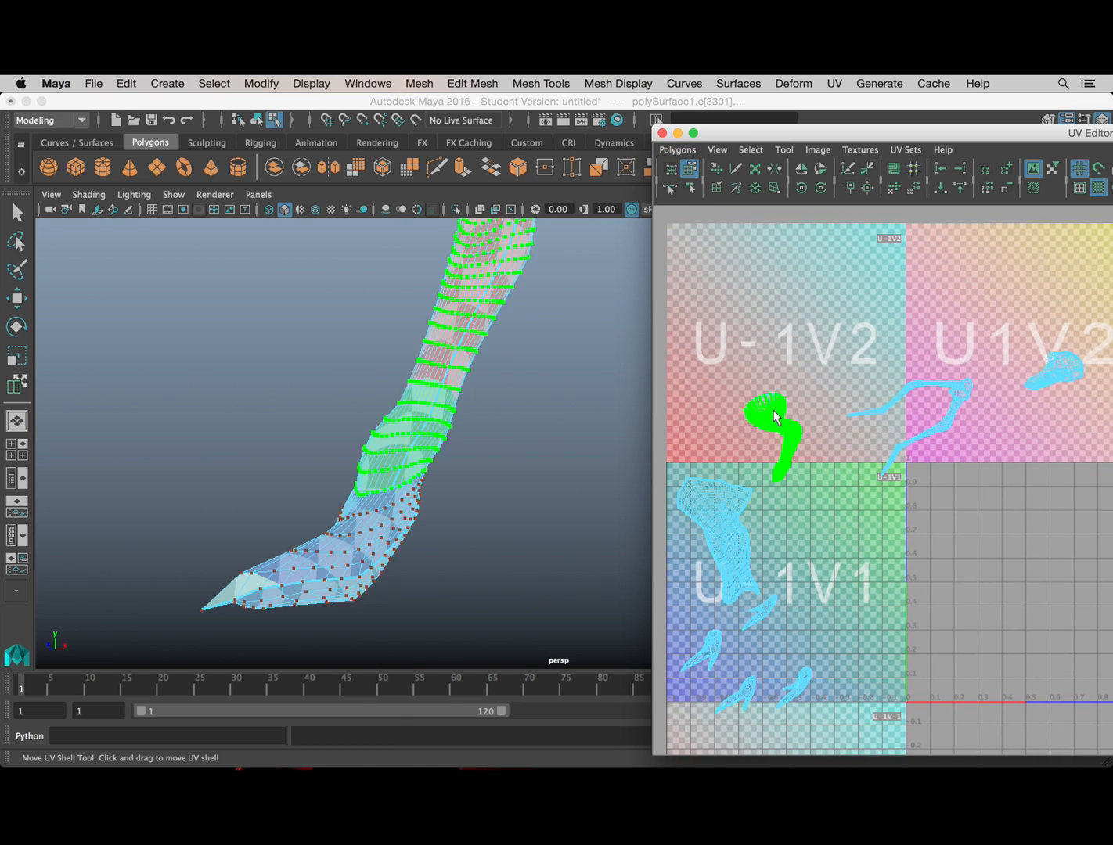
{"action": "left_click", "coordinate": [678, 149]}
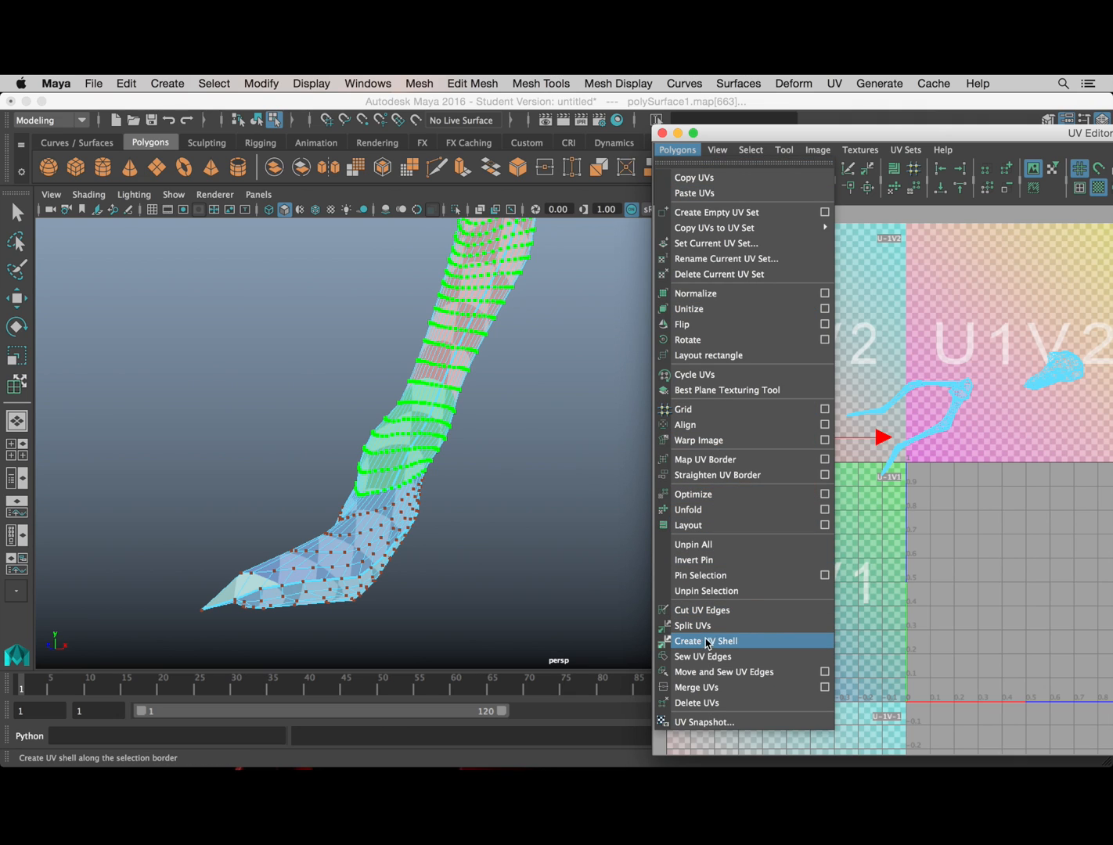
{"action": "left_click", "coordinate": [699, 510]}
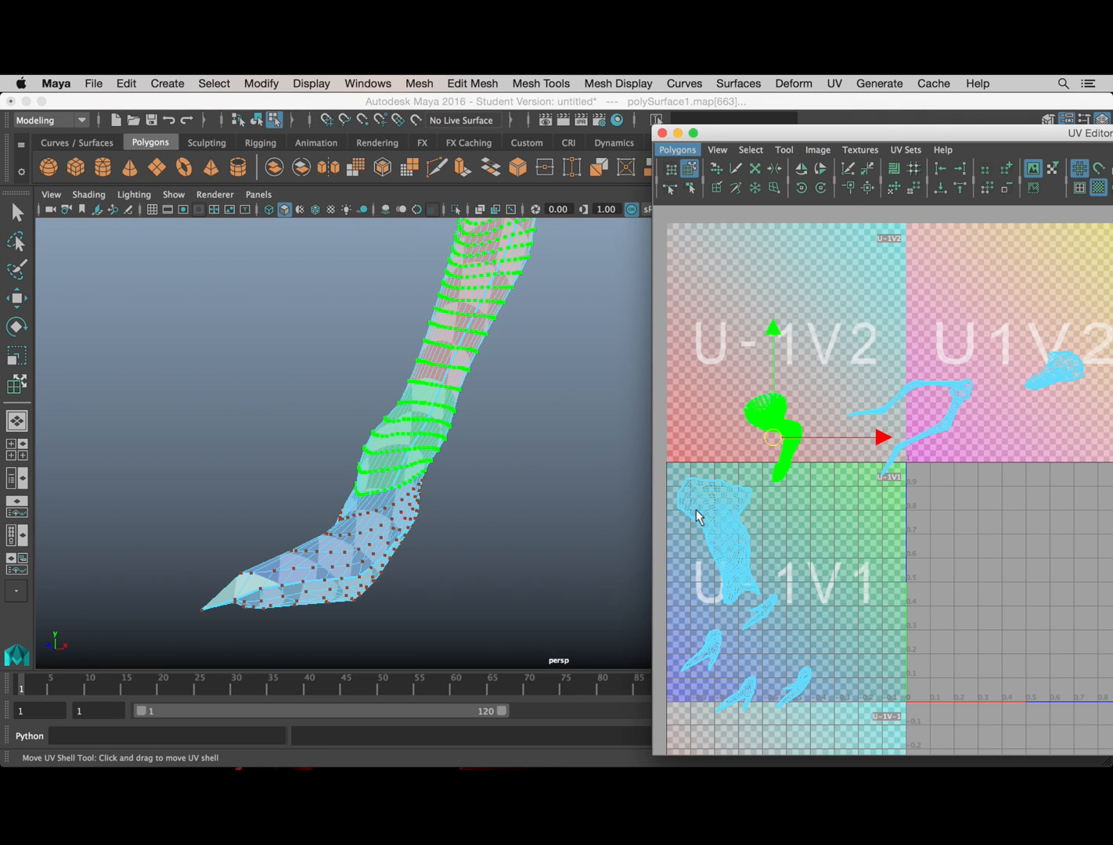
Step: Optimize the second hind leg's unfolded UV shell and move it away from the neighbouring shells
{"action": "scroll", "coordinate": [717, 389], "scroll_direction": "up", "scroll_amount": 5}
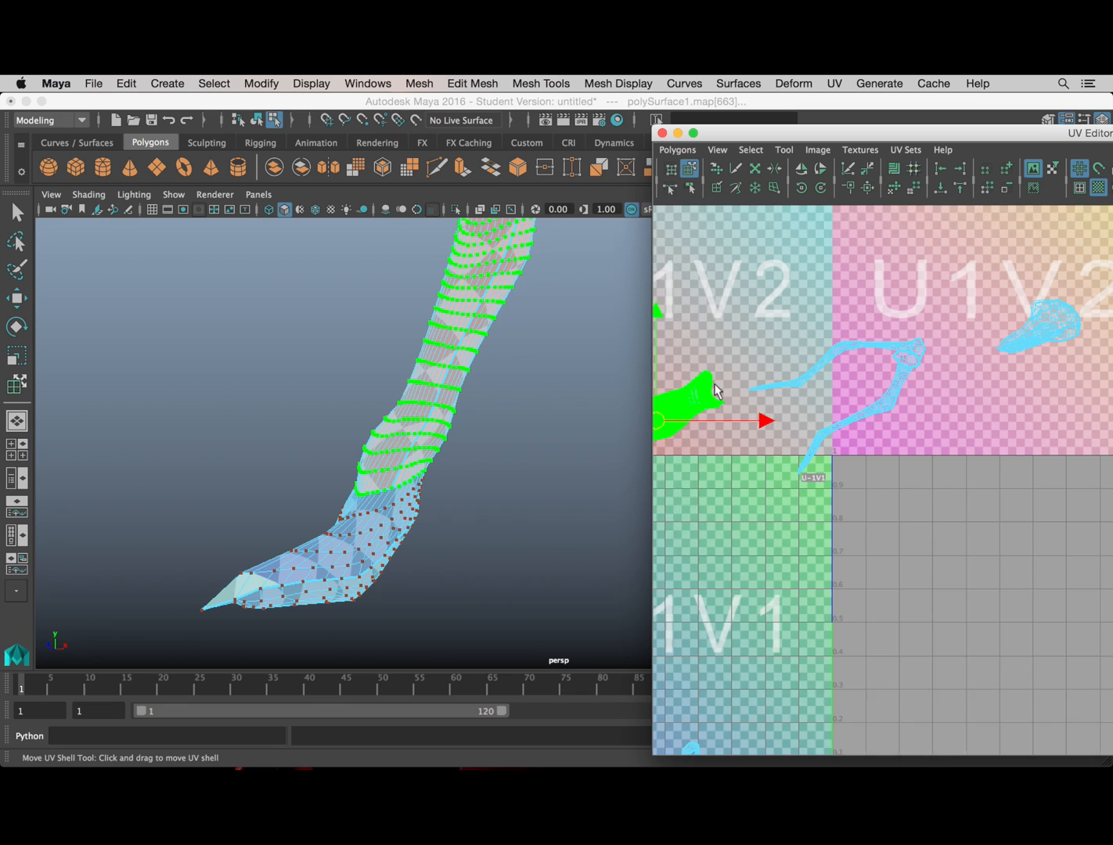
{"action": "left_click", "coordinate": [676, 150]}
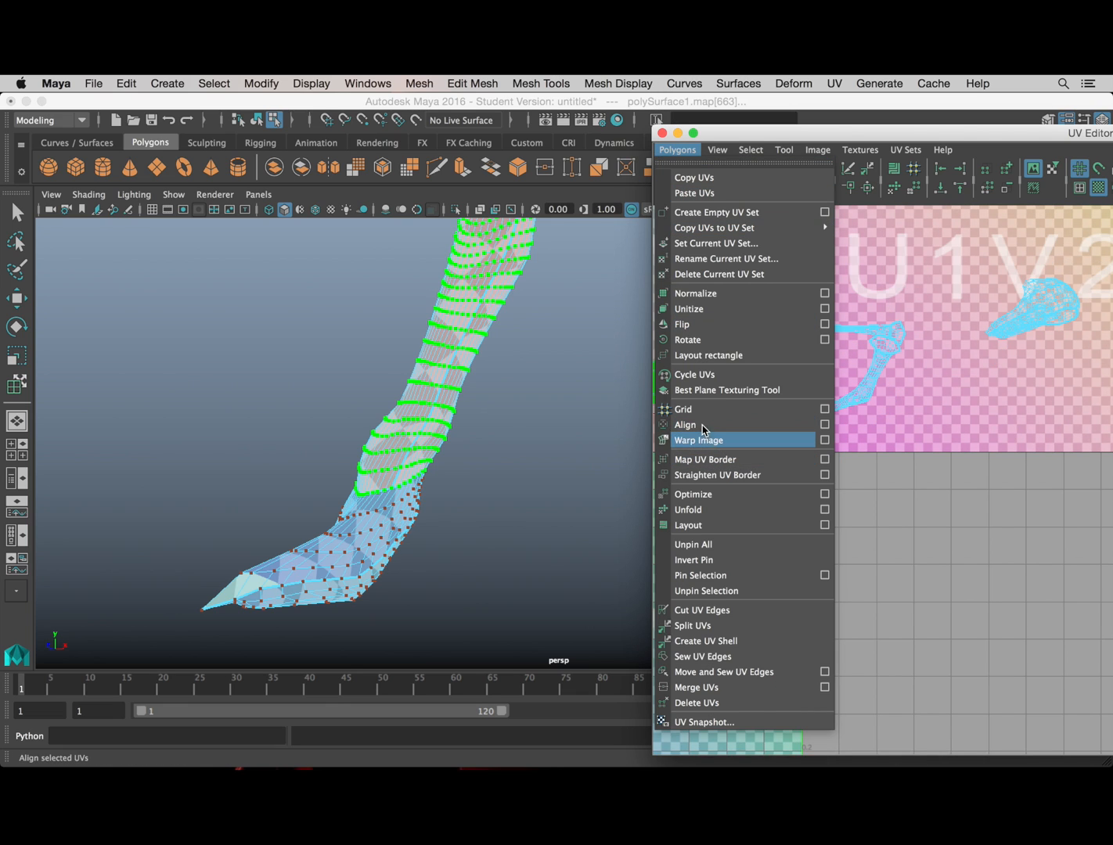
{"action": "left_click", "coordinate": [698, 494]}
{"action": "scroll", "coordinate": [818, 473], "scroll_direction": "up", "scroll_amount": 4}
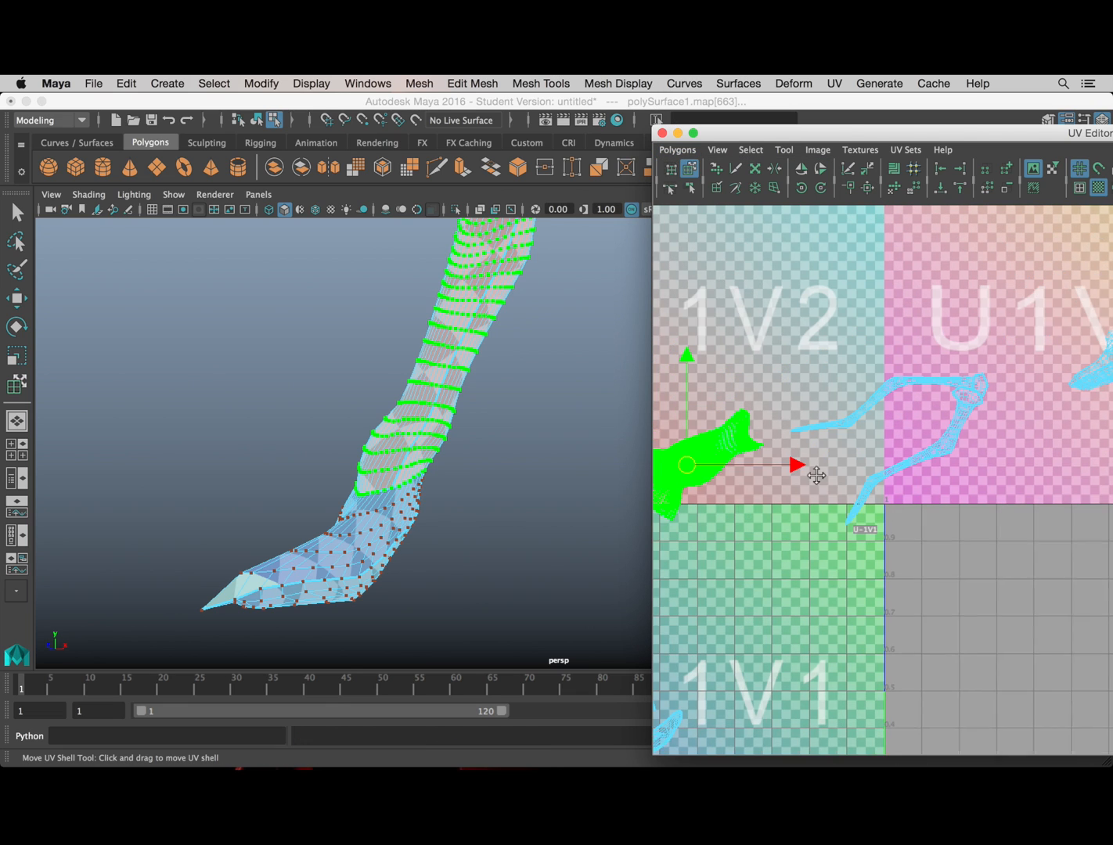
{"action": "middle_click_drag", "start_coordinate": [820, 472], "coordinate": [890, 435], "text": "alt"}
{"action": "scroll", "coordinate": [842, 444], "scroll_direction": "down", "scroll_amount": 2}
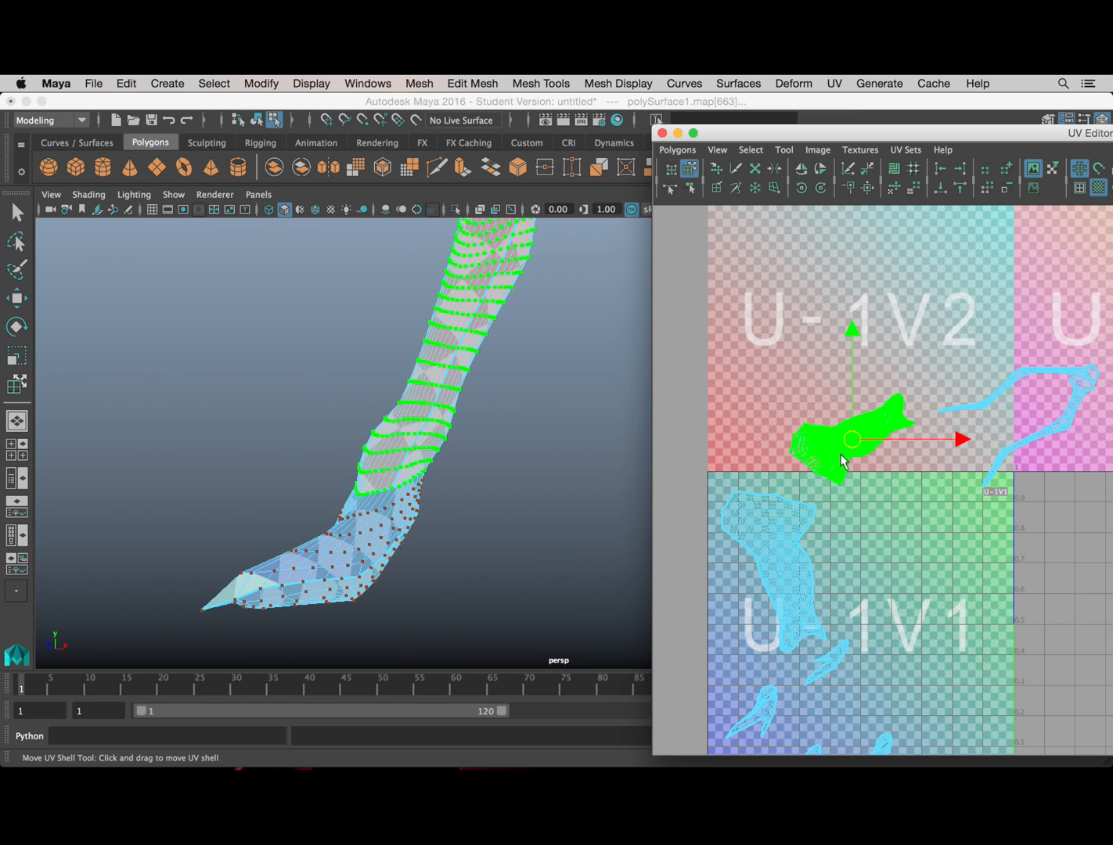
{"action": "left_click_drag", "start_coordinate": [846, 443], "coordinate": [786, 411]}
Step: Examine the unfolded hind-leg shells and the matching legs on the model down to the feet
{"action": "left_click", "coordinate": [443, 387]}
{"action": "scroll", "coordinate": [445, 386], "scroll_direction": "down", "scroll_amount": 2}
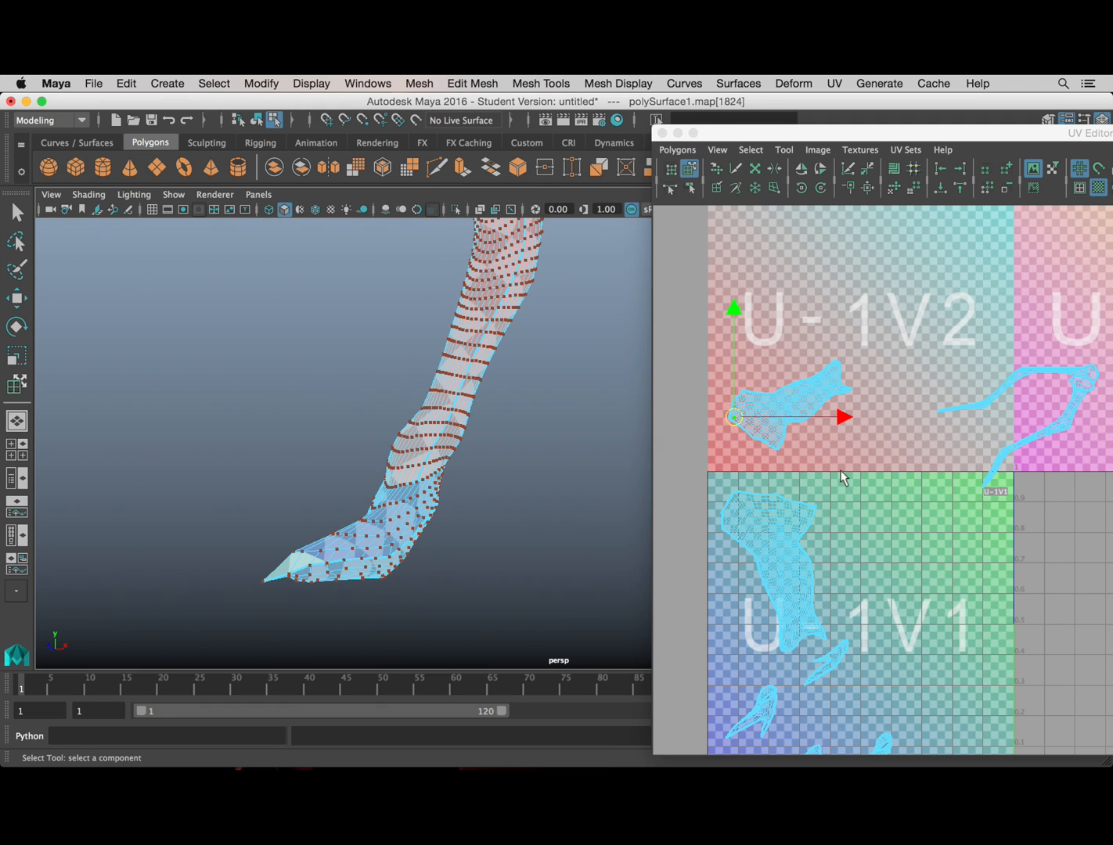
{"action": "scroll", "coordinate": [778, 418], "scroll_direction": "up", "scroll_amount": 4}
{"action": "middle_click_drag", "start_coordinate": [764, 406], "coordinate": [1054, 373], "text": "alt"}
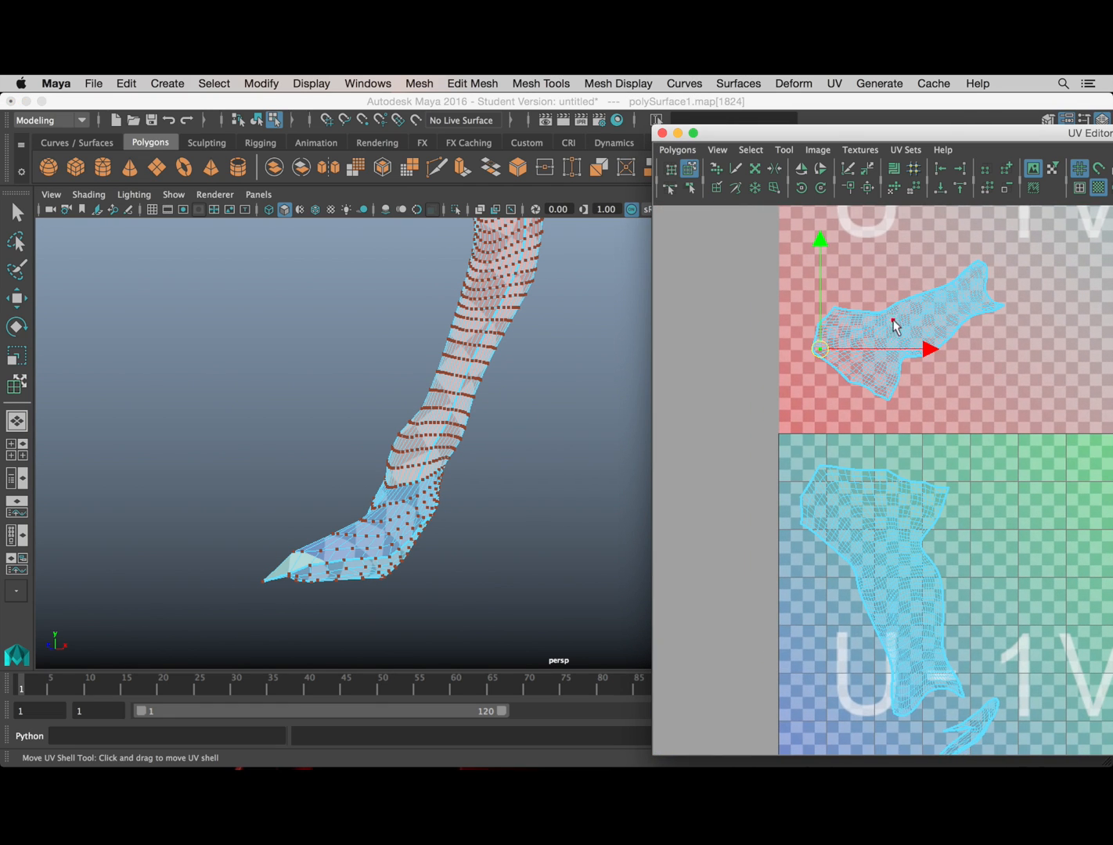
{"action": "scroll", "coordinate": [472, 386], "scroll_direction": "down", "scroll_amount": 5}
{"action": "middle_click_drag", "start_coordinate": [462, 356], "coordinate": [364, 447], "text": "alt"}
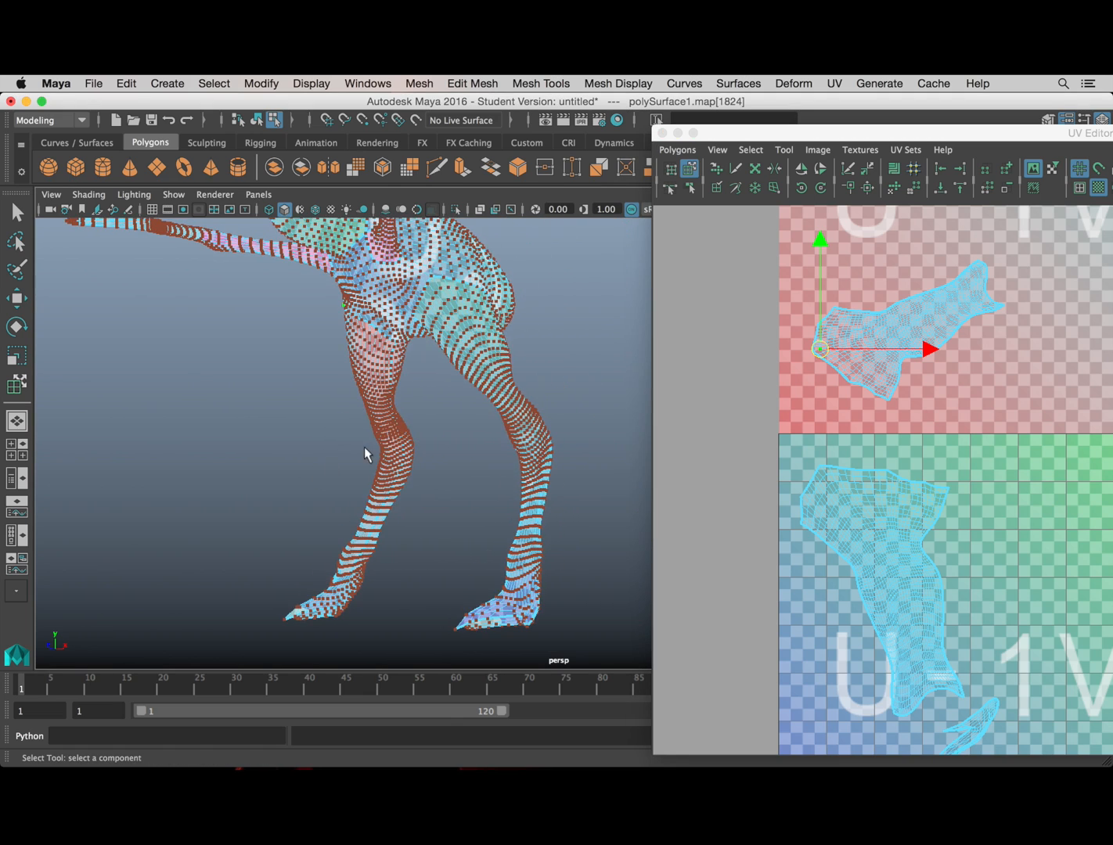
{"action": "left_click_drag", "start_coordinate": [364, 447], "coordinate": [453, 482], "text": "alt"}
{"action": "middle_click_drag", "start_coordinate": [453, 482], "coordinate": [483, 364], "text": "alt"}
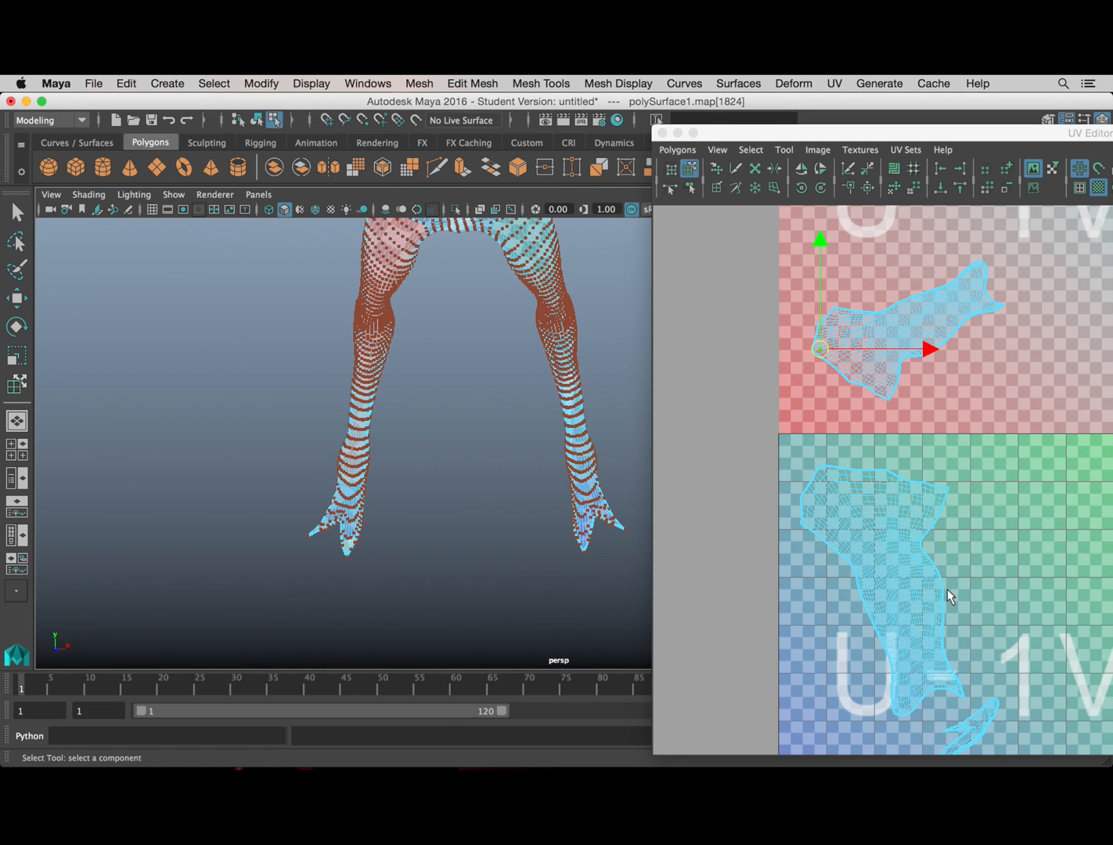
Step: Select the sole shell of one hind foot among the small foot shells and unfold it
{"action": "middle_click_drag", "start_coordinate": [947, 590], "coordinate": [908, 382], "text": "alt"}
{"action": "middle_click_drag", "start_coordinate": [946, 579], "coordinate": [918, 475], "text": "alt"}
{"action": "scroll", "coordinate": [867, 598], "scroll_direction": "up", "scroll_amount": 3}
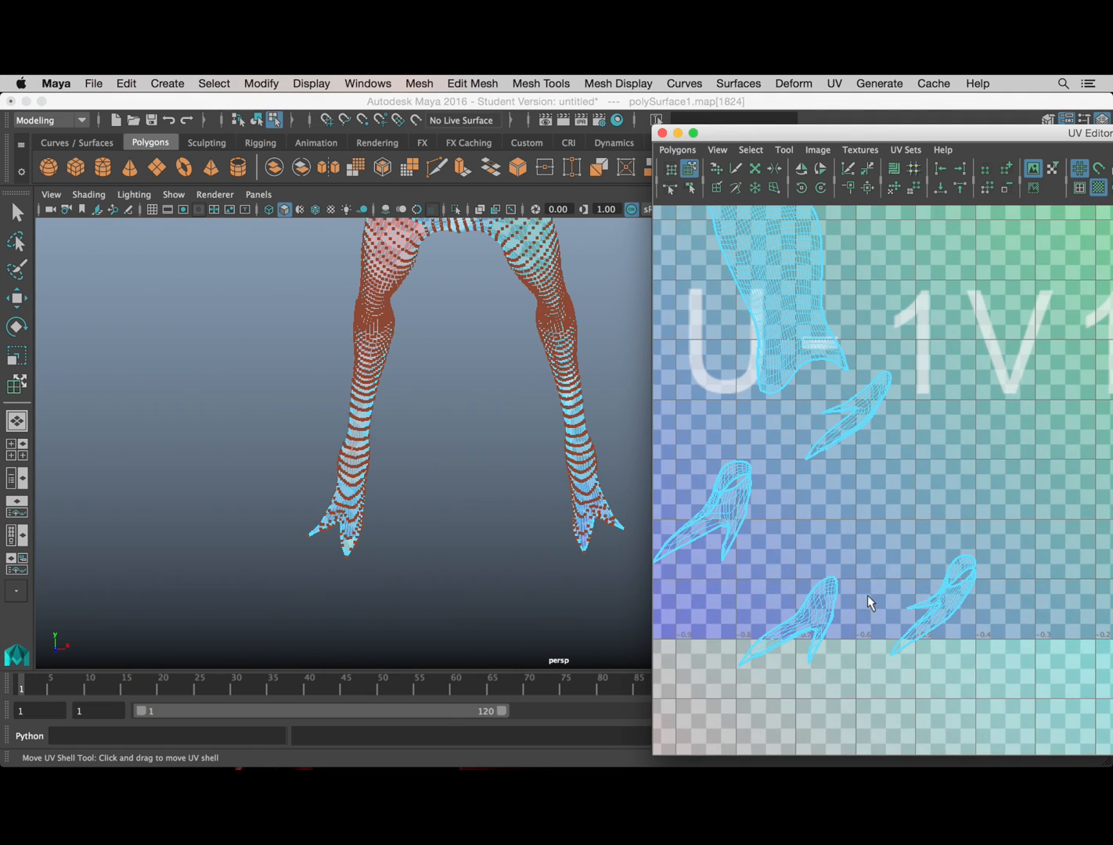
{"action": "middle_click_drag", "start_coordinate": [867, 600], "coordinate": [952, 505], "text": "alt"}
{"action": "scroll", "coordinate": [889, 527], "scroll_direction": "up", "scroll_amount": 2}
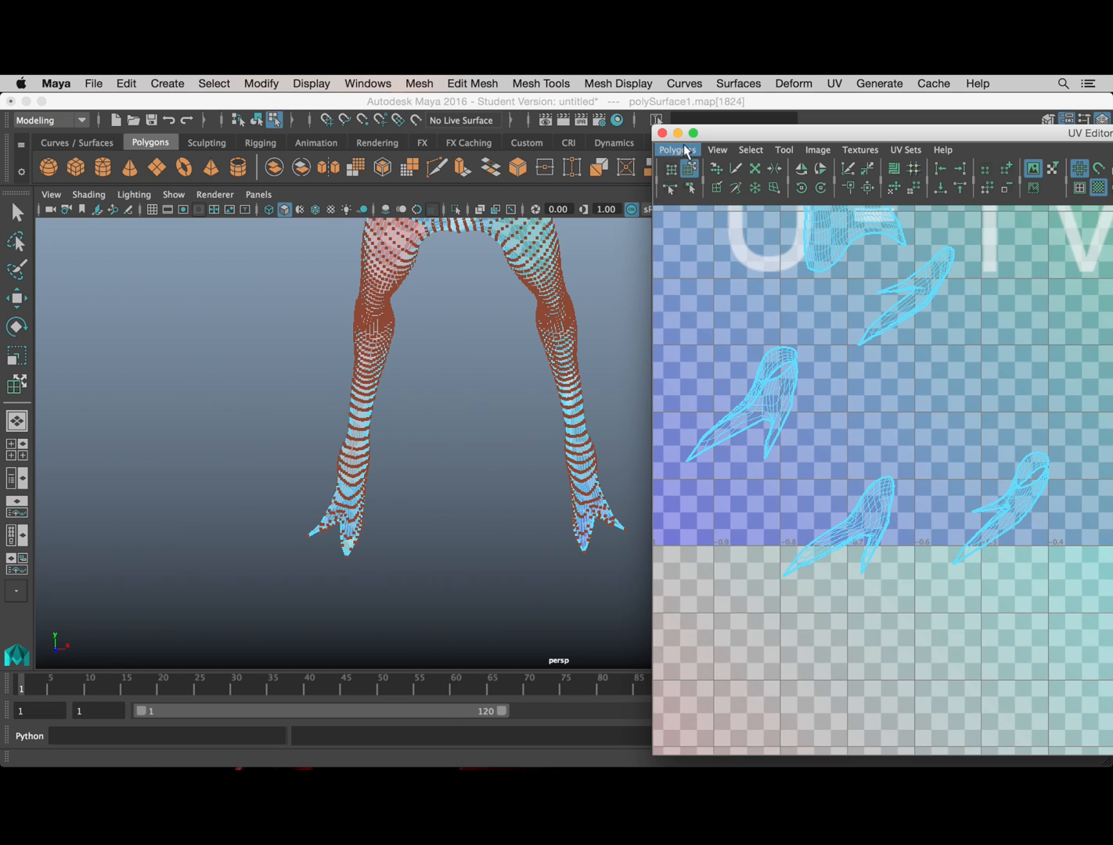
{"action": "left_click", "coordinate": [874, 512]}
{"action": "left_click", "coordinate": [677, 150]}
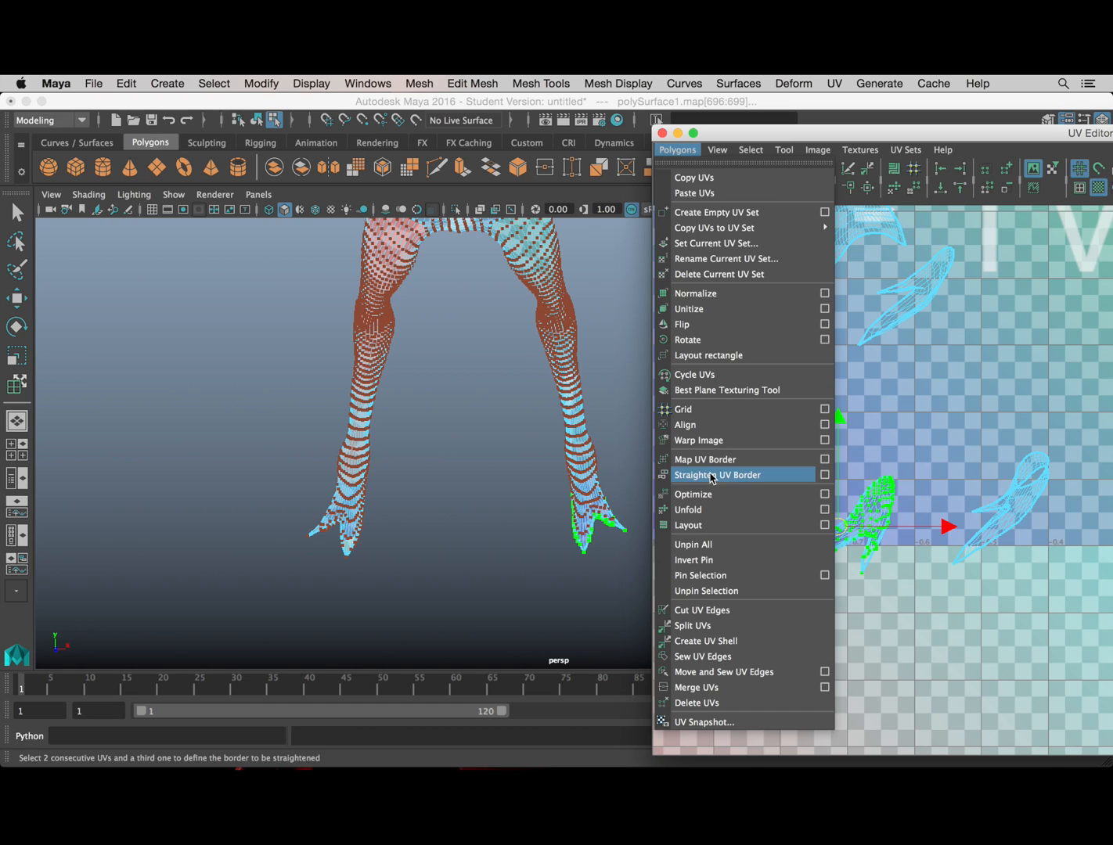
{"action": "left_click", "coordinate": [793, 512]}
Step: Unfold the other foot's sole shell and move it down among the remaining foot shells
{"action": "middle_click_drag", "start_coordinate": [925, 544], "coordinate": [826, 547], "text": "alt"}
{"action": "middle_click_drag", "start_coordinate": [819, 335], "coordinate": [847, 367], "text": "alt"}
{"action": "left_click", "coordinate": [856, 326]}
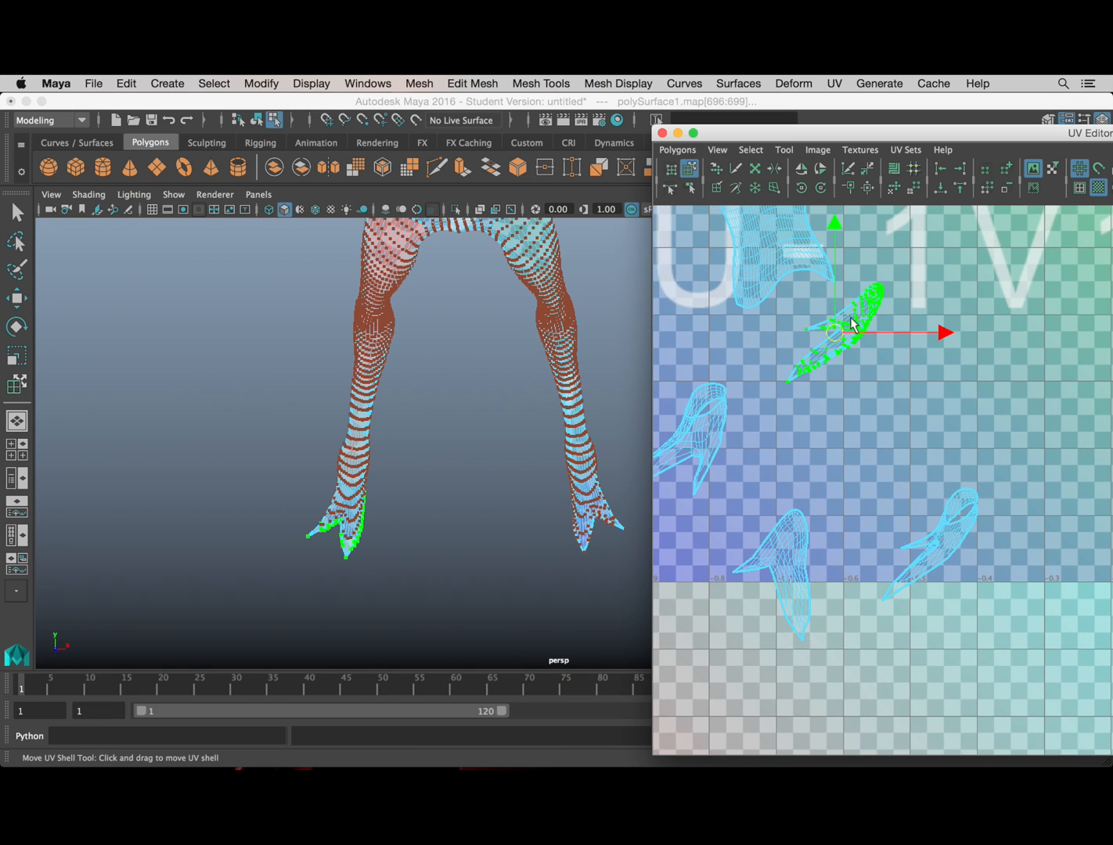
{"action": "left_click", "coordinate": [677, 149]}
{"action": "left_click", "coordinate": [713, 514]}
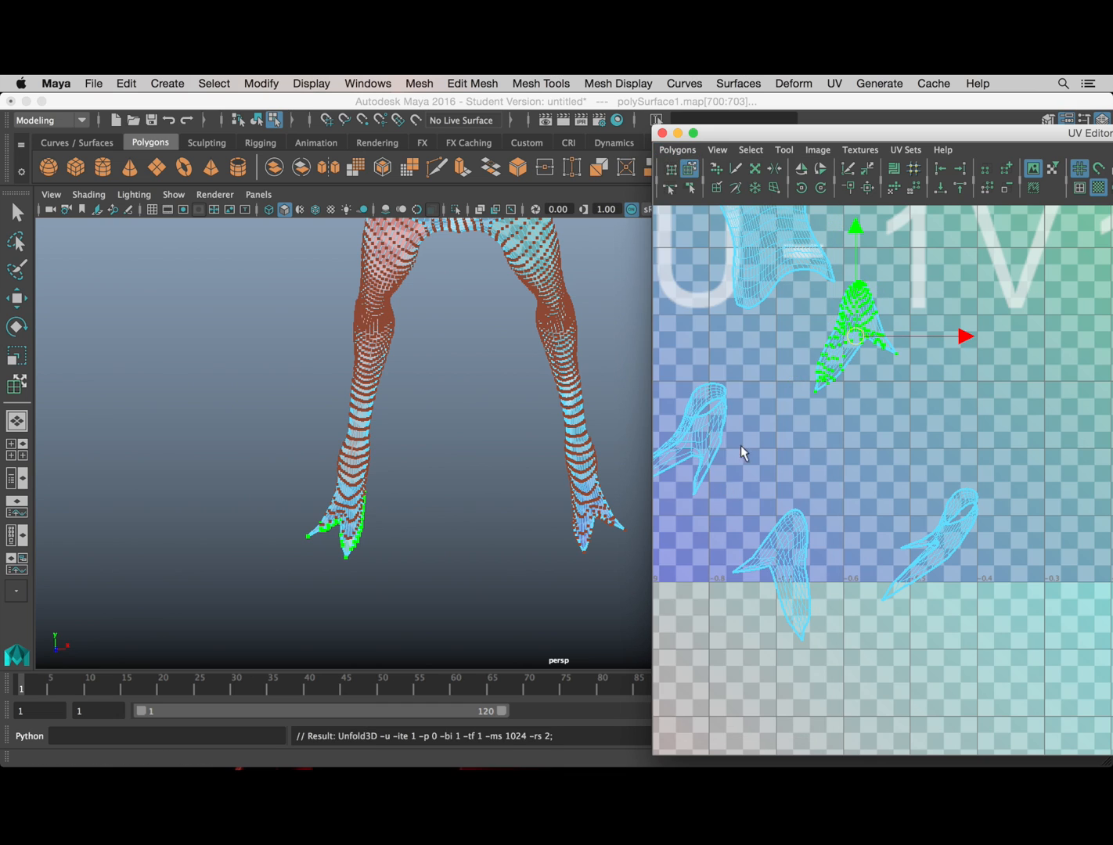
{"action": "left_click_drag", "start_coordinate": [858, 343], "coordinate": [857, 474]}
Step: Select the vertical edge line at the back of one foot, from the sole seam up to the ankle seam
{"action": "middle_click_drag", "start_coordinate": [769, 442], "coordinate": [832, 464], "text": "alt"}
{"action": "scroll", "coordinate": [804, 473], "scroll_direction": "up", "scroll_amount": 1}
{"action": "left_click_drag", "start_coordinate": [401, 507], "coordinate": [422, 433], "text": "alt"}
{"action": "scroll", "coordinate": [405, 486], "scroll_direction": "up", "scroll_amount": 5}
{"action": "scroll", "coordinate": [423, 436], "scroll_direction": "up", "scroll_amount": 3}
{"action": "left_click_drag", "start_coordinate": [545, 477], "coordinate": [361, 425], "text": "alt"}
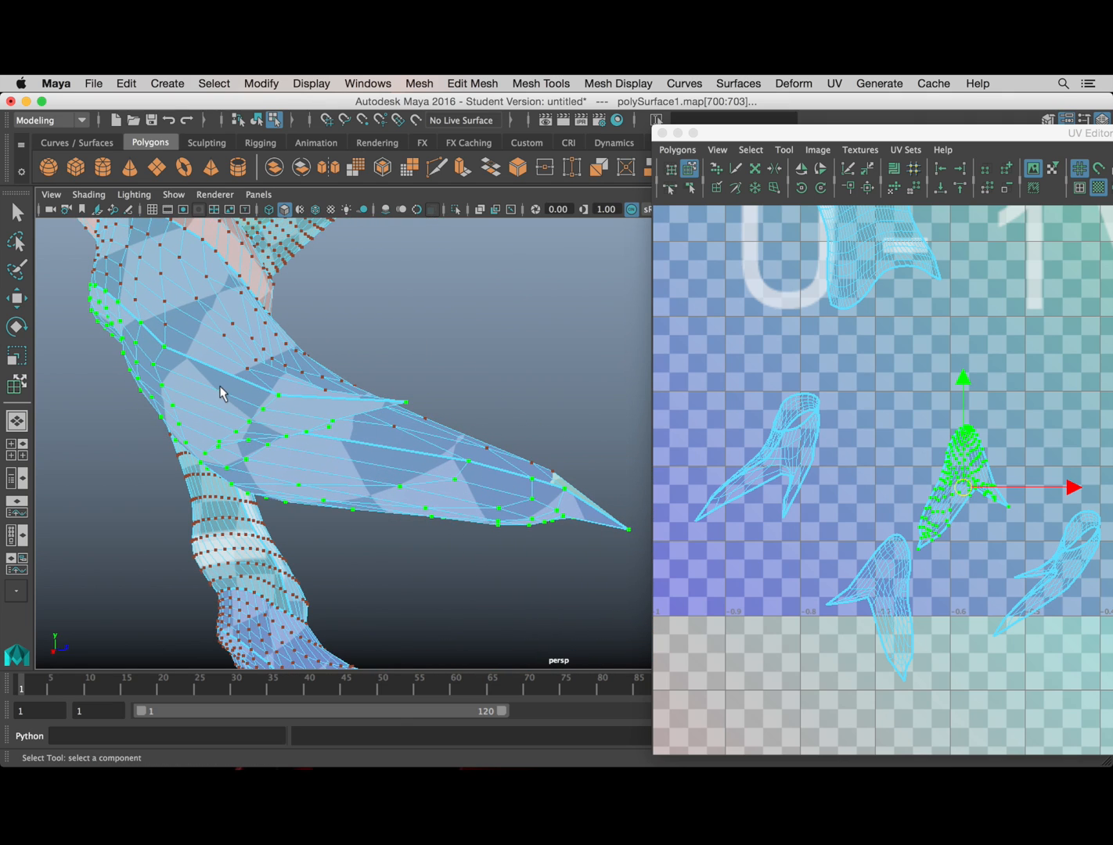
{"action": "left_click_drag", "start_coordinate": [221, 394], "coordinate": [298, 407], "text": "alt"}
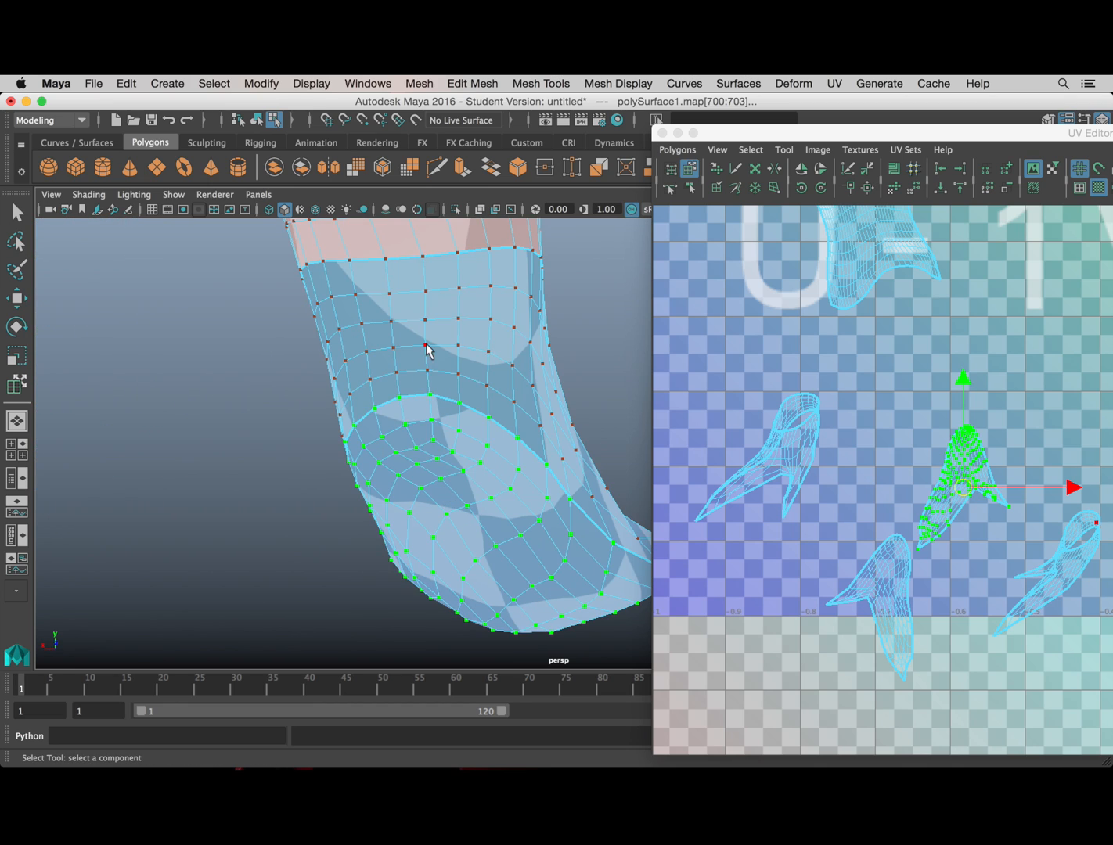
{"action": "right_click_drag", "start_coordinate": [423, 310], "coordinate": [446, 353]}
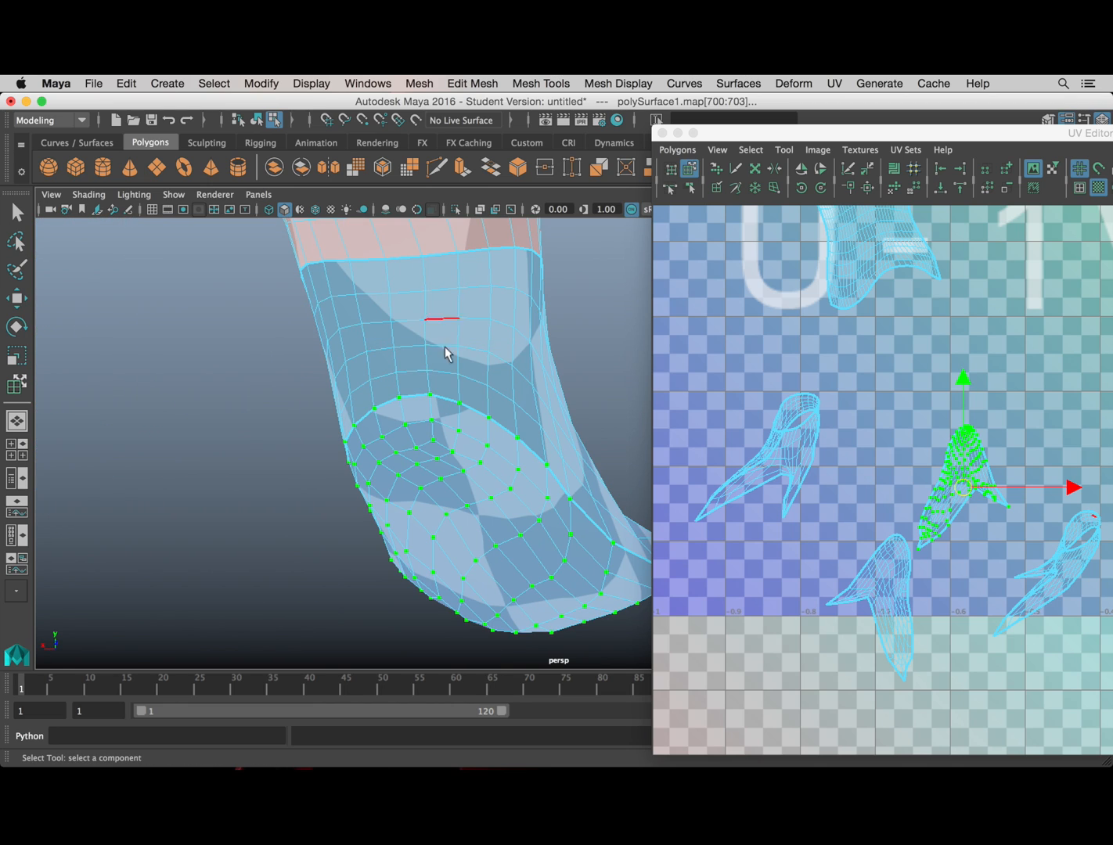
{"action": "left_click", "coordinate": [434, 385]}
{"action": "double_click", "coordinate": [430, 280], "text": "shift"}
Step: Add the matching vertical edge line on the back of the other foot and cut the UV edges along the selection
{"action": "right_click_drag", "start_coordinate": [430, 280], "coordinate": [224, 439], "text": "alt"}
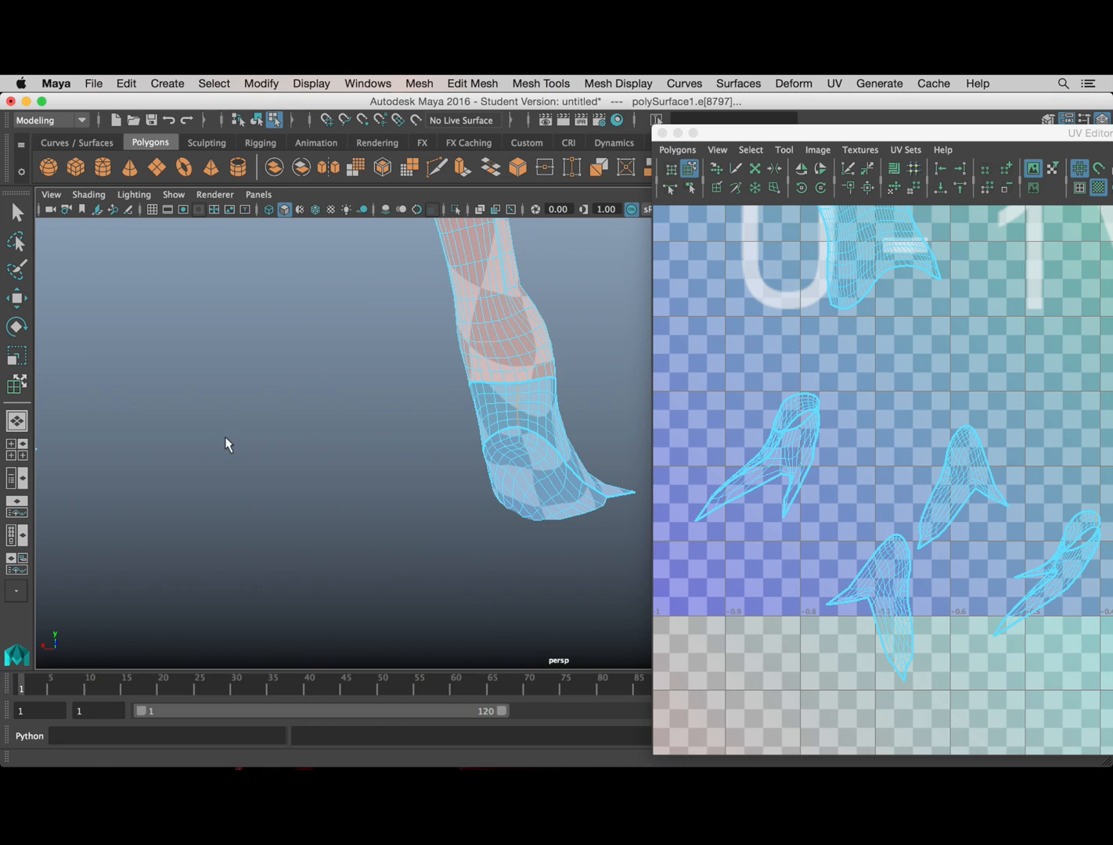
{"action": "left_click_drag", "start_coordinate": [224, 439], "coordinate": [466, 446], "text": "alt"}
{"action": "middle_click_drag", "start_coordinate": [253, 428], "coordinate": [457, 457], "text": "alt"}
{"action": "scroll", "coordinate": [456, 456], "scroll_direction": "up", "scroll_amount": 5}
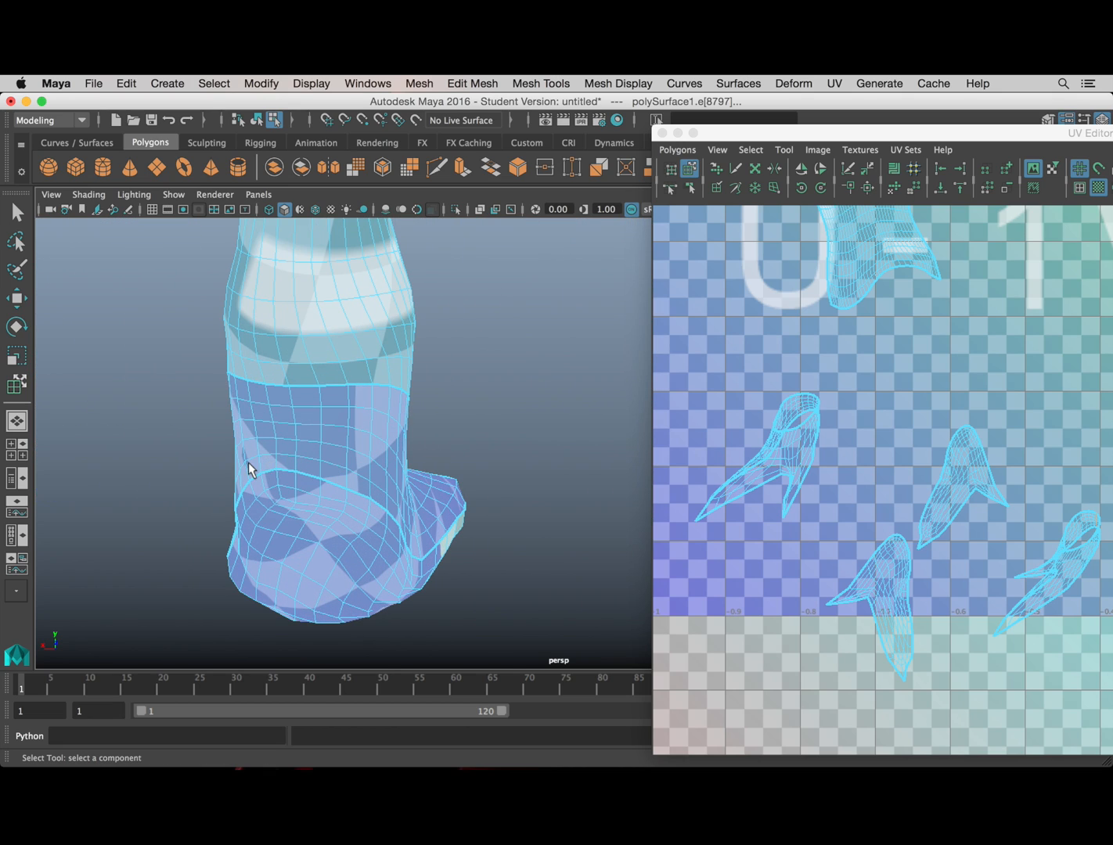
{"action": "double_click", "coordinate": [273, 394]}
{"action": "left_click", "coordinate": [677, 150]}
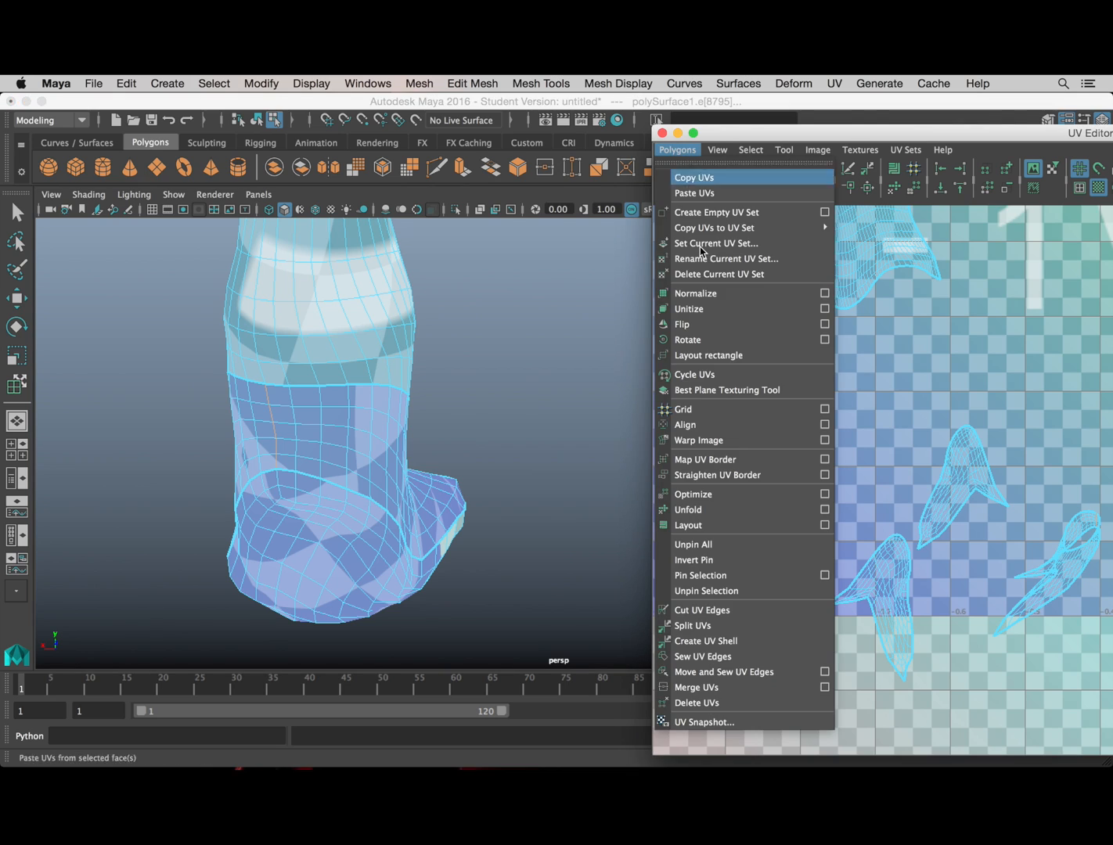
{"action": "left_click", "coordinate": [715, 610]}
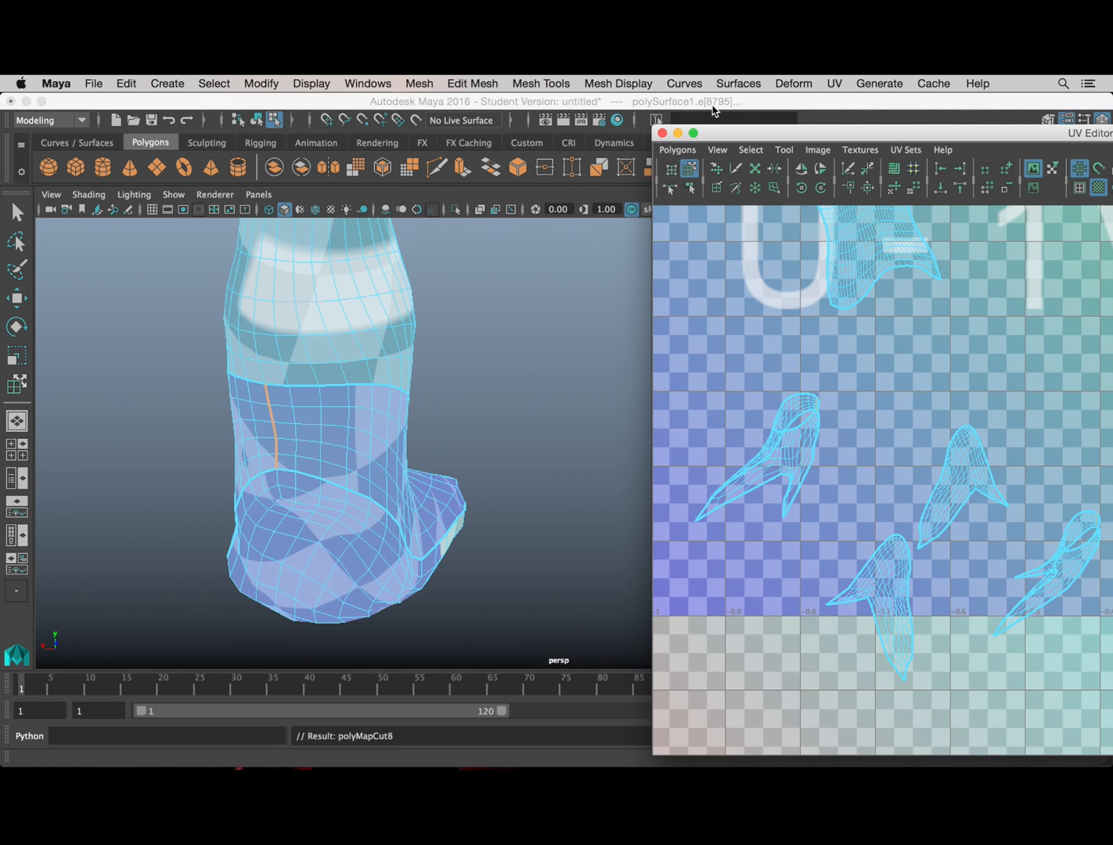
{"action": "left_click", "coordinate": [505, 371]}
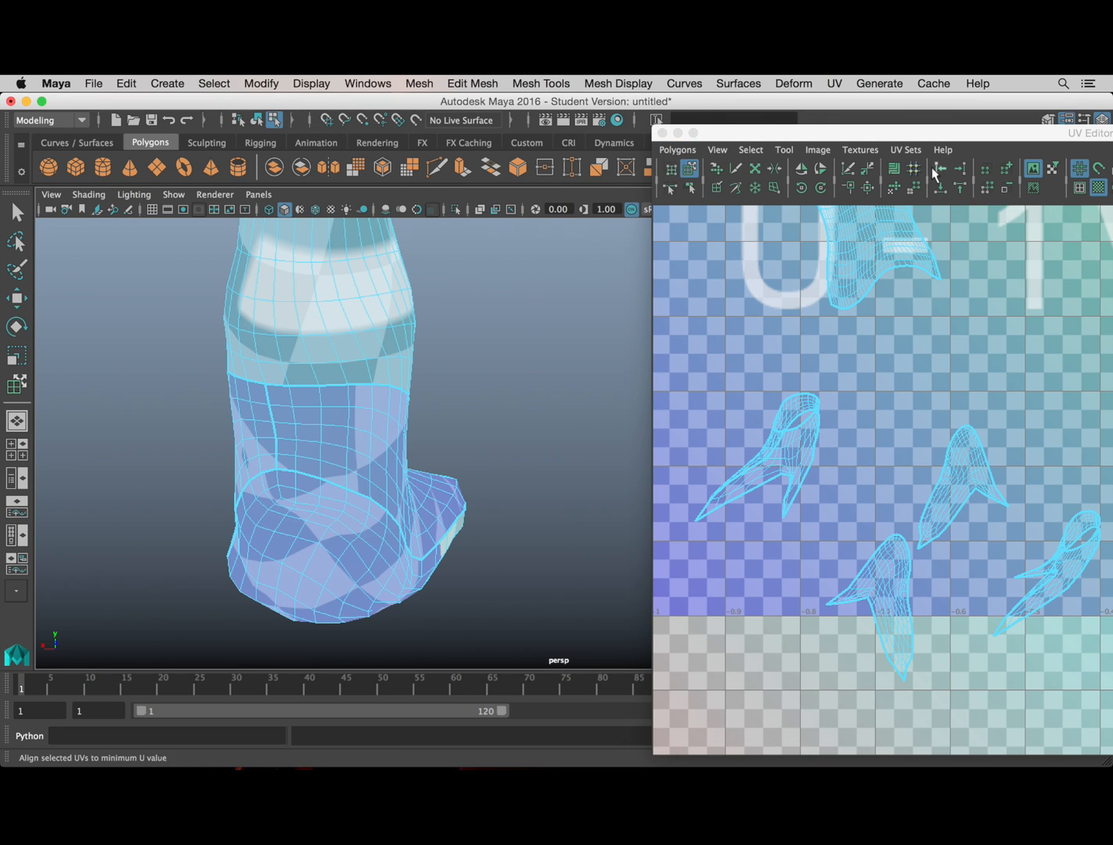
Step: Bring the UV Editor over the viewport, unfold one foot's upper shell and rotate it so the toes point downward
{"action": "left_click_drag", "start_coordinate": [949, 140], "coordinate": [593, 120]}
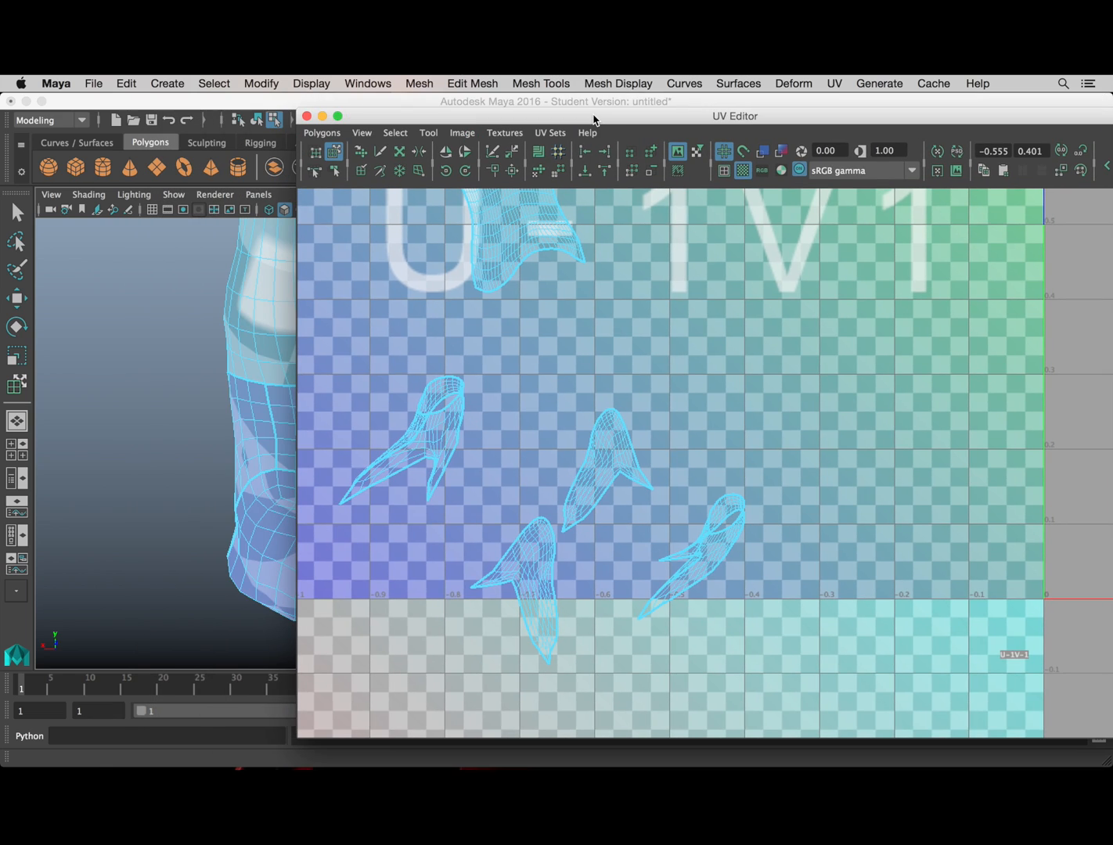
{"action": "left_click", "coordinate": [432, 433]}
{"action": "left_click", "coordinate": [722, 566]}
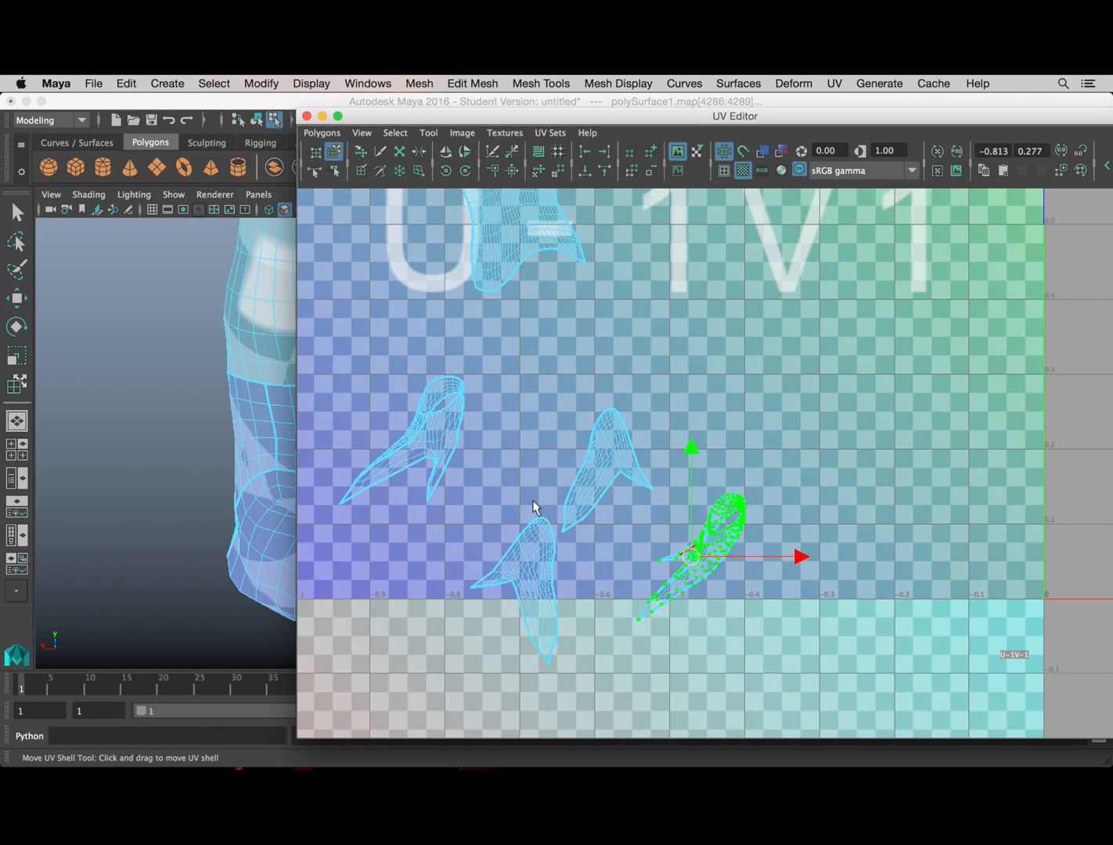
{"action": "left_click", "coordinate": [449, 425]}
{"action": "left_click", "coordinate": [317, 133]}
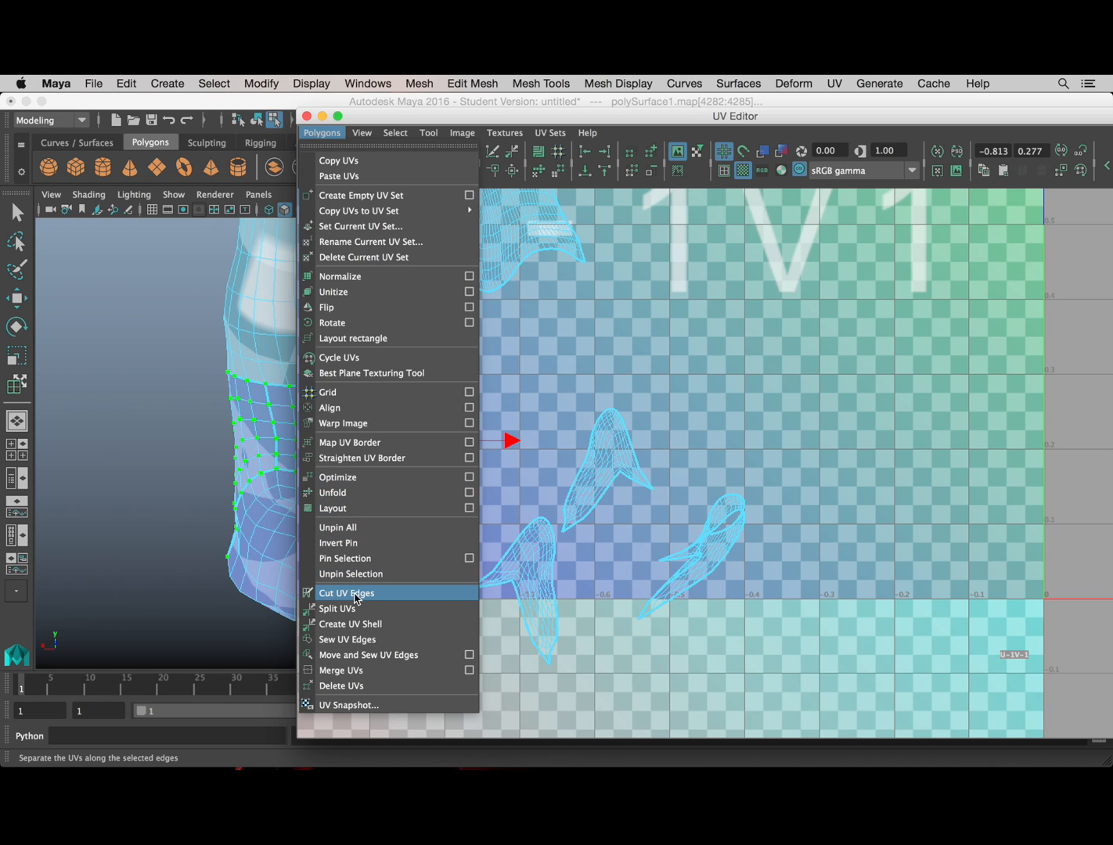
{"action": "left_click", "coordinate": [327, 492]}
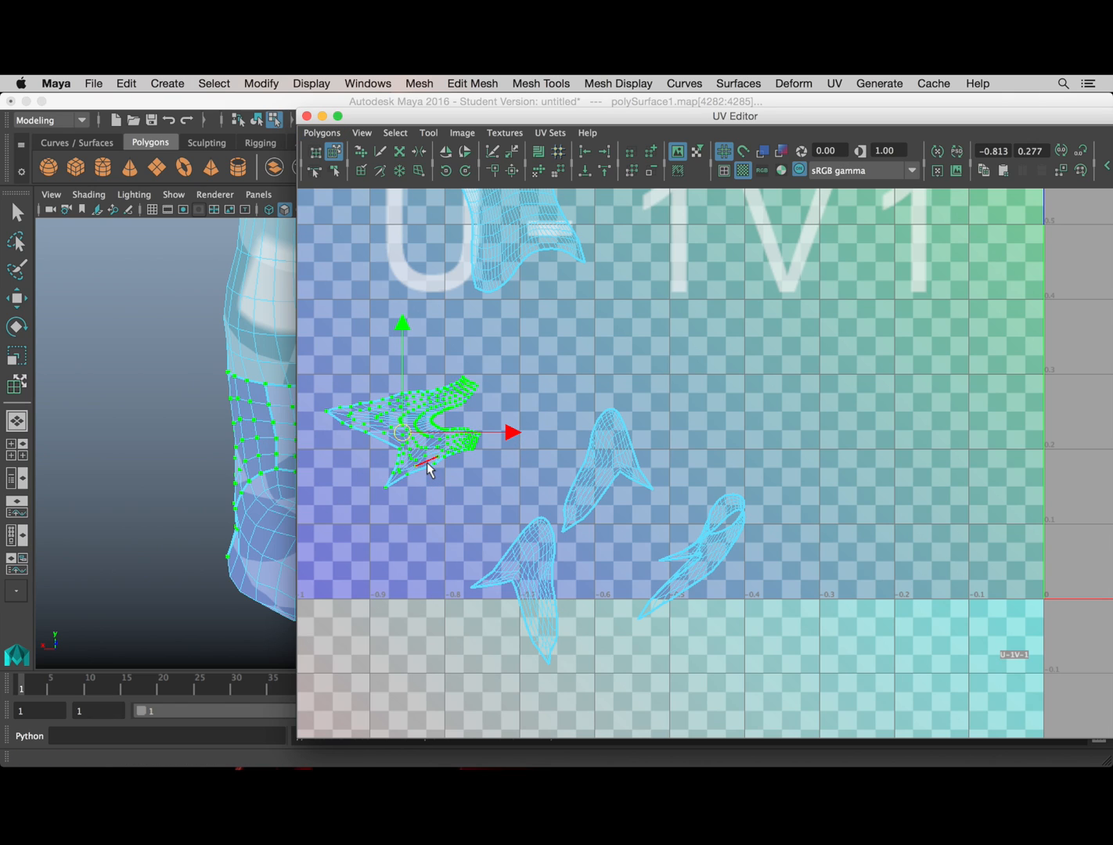
{"action": "key", "text": "e"}
{"action": "left_click_drag", "start_coordinate": [502, 403], "coordinate": [407, 327]}
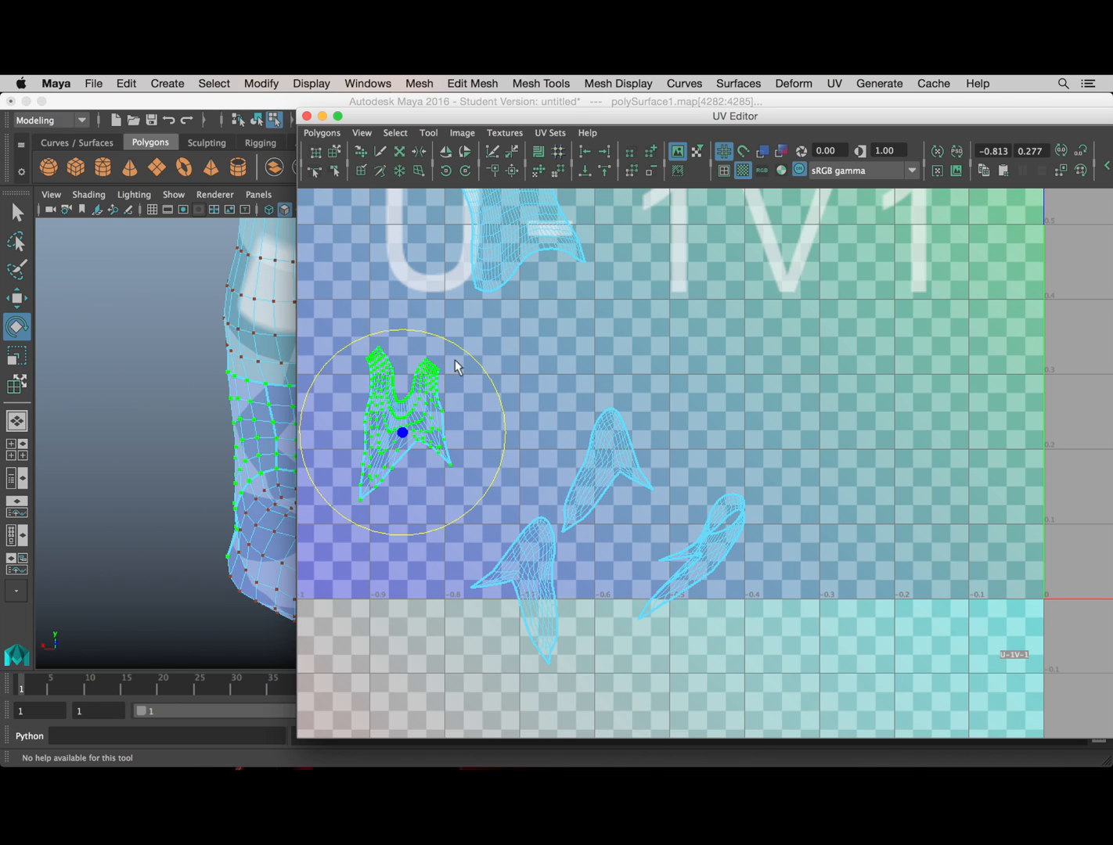
Step: Select the other foot's upper shell with the Move UV Shell tool and unfold it
{"action": "left_click", "coordinate": [707, 550]}
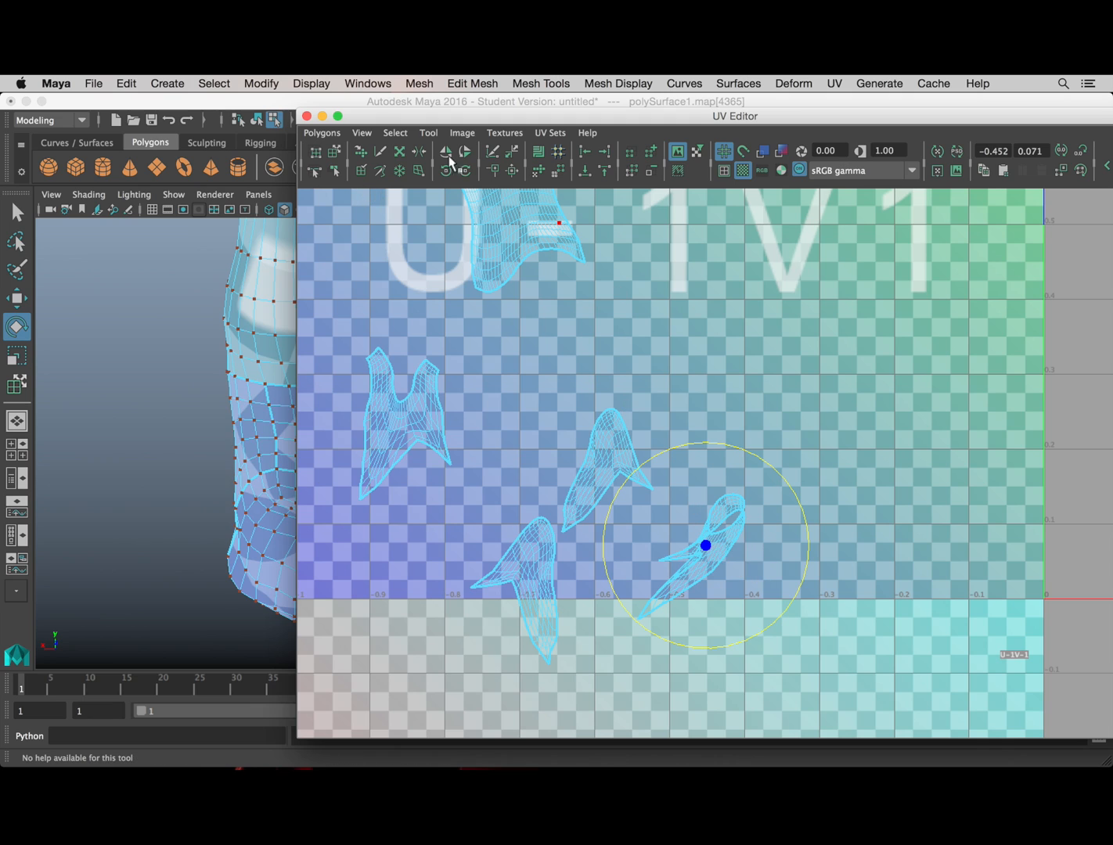
{"action": "left_click", "coordinate": [337, 150]}
{"action": "left_click", "coordinate": [726, 540]}
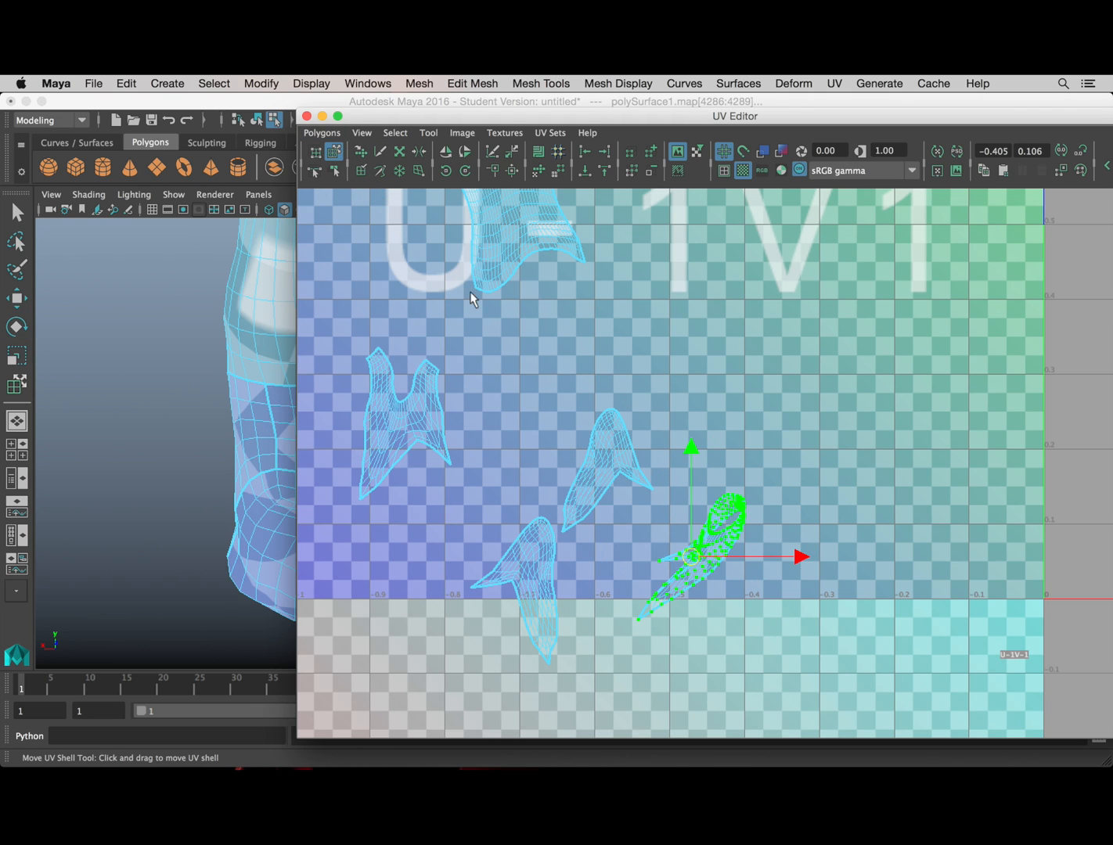
{"action": "left_click", "coordinate": [323, 131]}
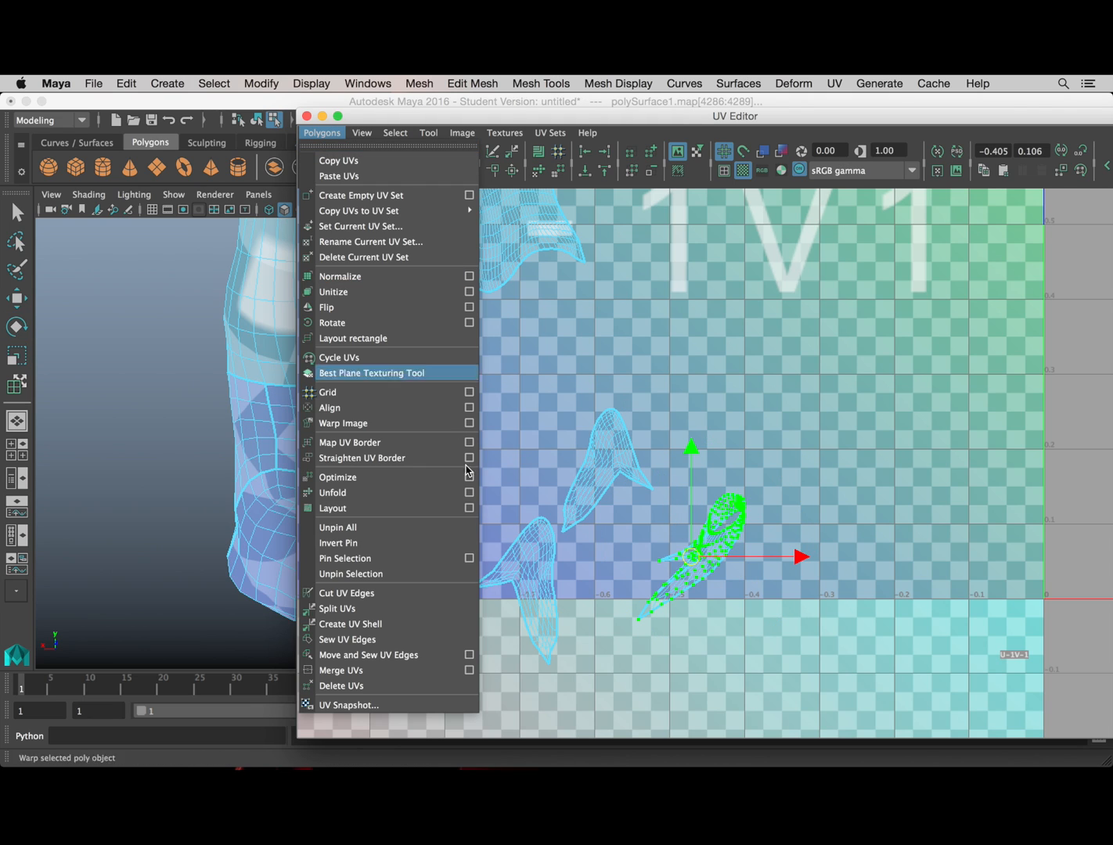
{"action": "left_click", "coordinate": [363, 492]}
{"action": "left_click", "coordinate": [319, 133]}
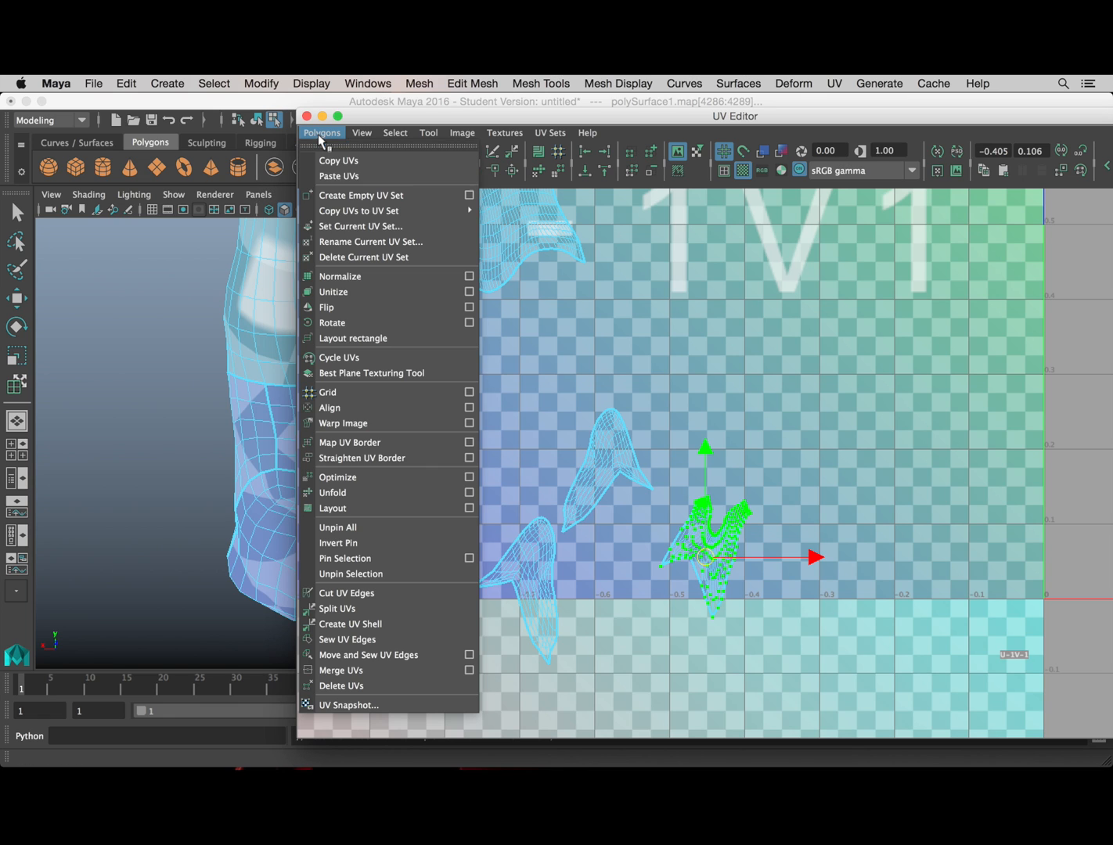
{"action": "left_click", "coordinate": [344, 492]}
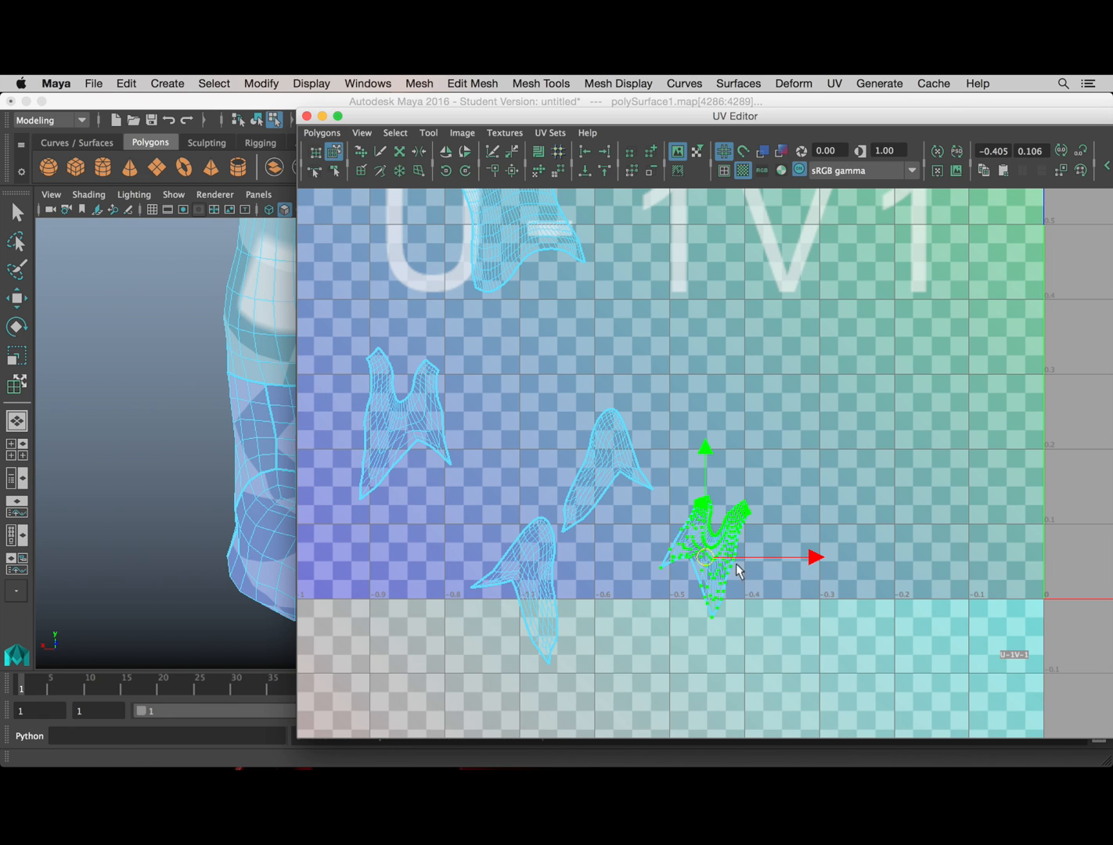
{"action": "left_click", "coordinate": [778, 484]}
Step: Move one arm's UV shell away from the other arm's shell, toward the U1V1 tile
{"action": "scroll", "coordinate": [778, 487], "scroll_direction": "down", "scroll_amount": 3}
{"action": "middle_click_drag", "start_coordinate": [772, 482], "coordinate": [741, 584], "text": "alt"}
{"action": "scroll", "coordinate": [790, 485], "scroll_direction": "down", "scroll_amount": 4}
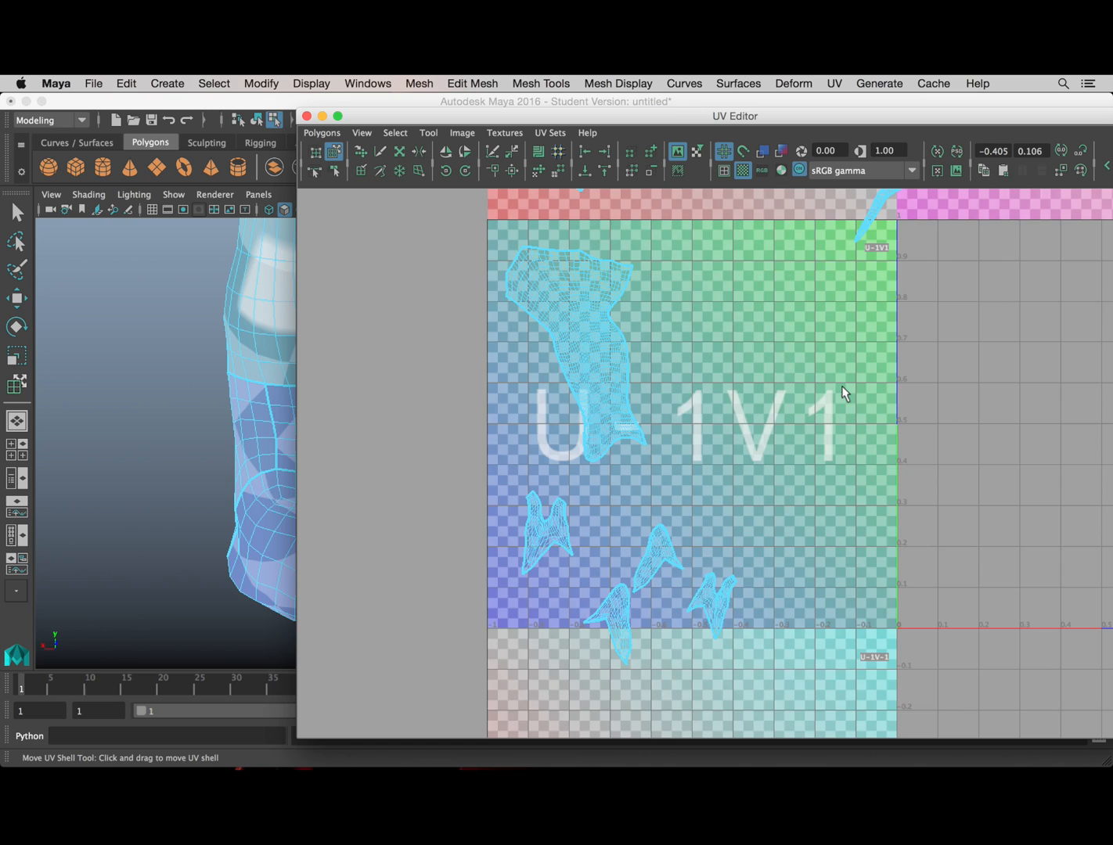
{"action": "middle_click_drag", "start_coordinate": [855, 235], "coordinate": [736, 489], "text": "alt"}
{"action": "scroll", "coordinate": [818, 420], "scroll_direction": "up", "scroll_amount": 5}
{"action": "left_click", "coordinate": [865, 427]}
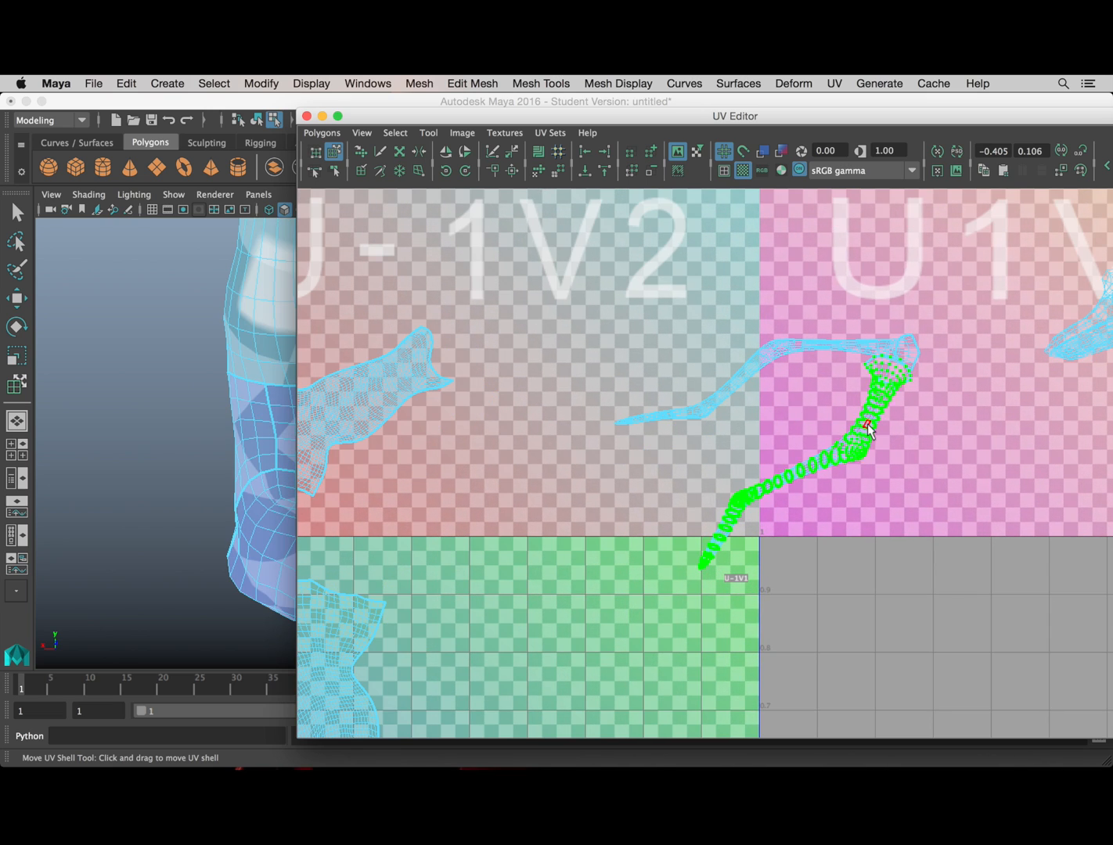
{"action": "left_click_drag", "start_coordinate": [873, 462], "coordinate": [950, 523]}
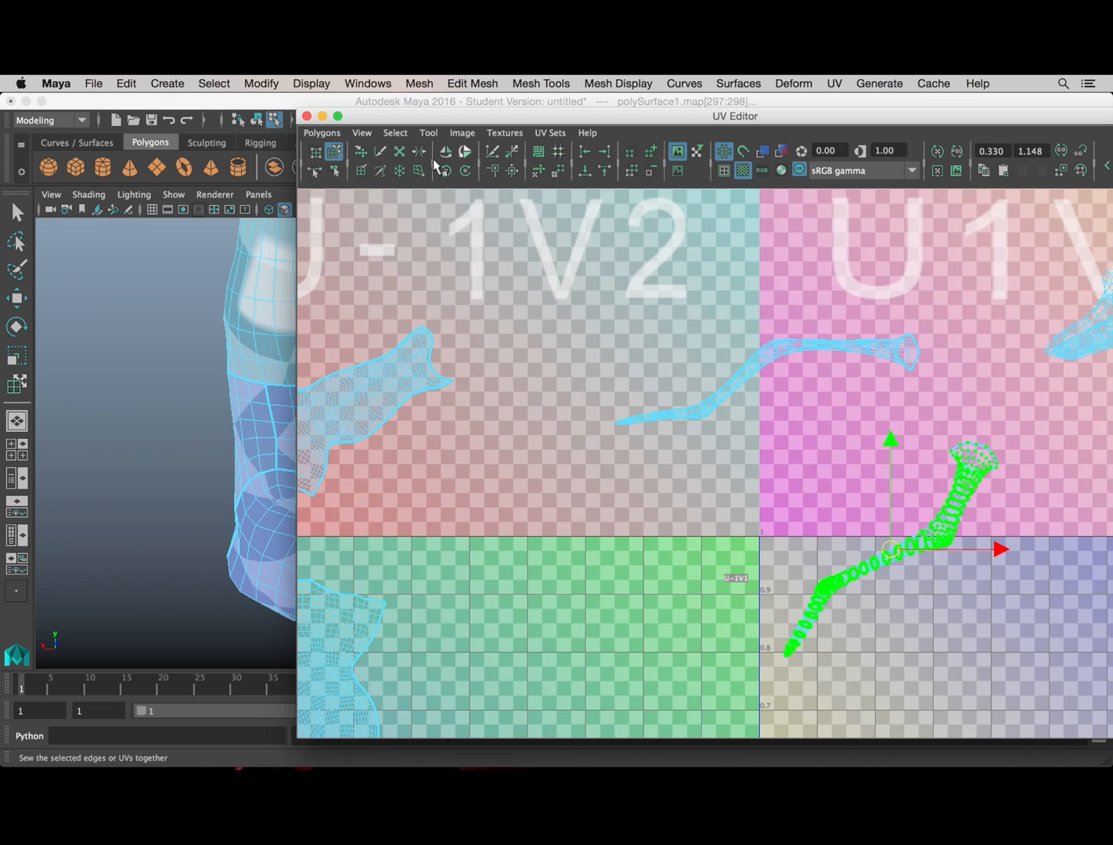
Step: Move the UV Editor aside, frame the arm whose shell was moved, and switch the mesh to edge selection
{"action": "left_click_drag", "start_coordinate": [407, 116], "coordinate": [988, 248]}
{"action": "left_click_drag", "start_coordinate": [606, 276], "coordinate": [303, 429], "text": "alt"}
{"action": "middle_click_drag", "start_coordinate": [655, 400], "coordinate": [476, 522], "text": "alt"}
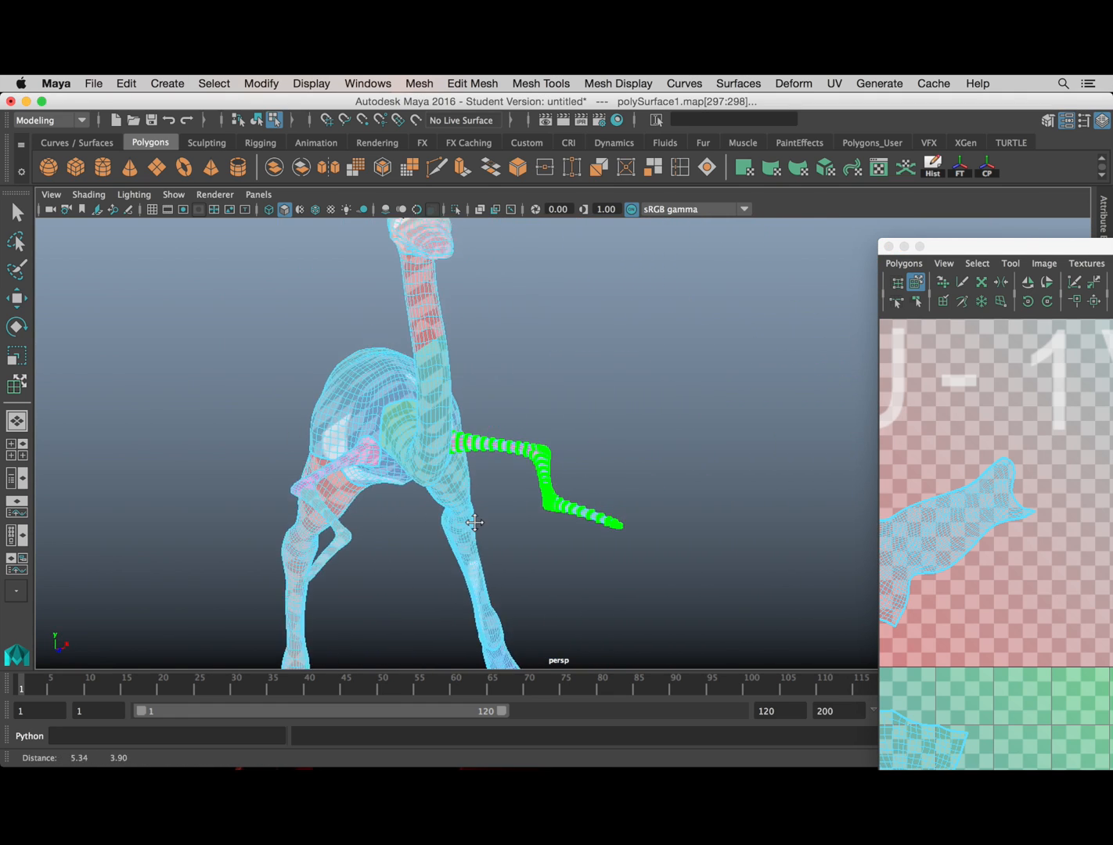
{"action": "scroll", "coordinate": [477, 522], "scroll_direction": "up", "scroll_amount": 5}
{"action": "left_click_drag", "start_coordinate": [486, 514], "coordinate": [517, 462], "text": "alt"}
{"action": "scroll", "coordinate": [604, 454], "scroll_direction": "up", "scroll_amount": 5}
{"action": "middle_click_drag", "start_coordinate": [604, 453], "coordinate": [505, 481], "text": "alt"}
{"action": "left_click_drag", "start_coordinate": [505, 482], "coordinate": [489, 450], "text": "alt"}
{"action": "scroll", "coordinate": [447, 501], "scroll_direction": "up", "scroll_amount": 8}
{"action": "scroll", "coordinate": [461, 506], "scroll_direction": "down", "scroll_amount": 3}
{"action": "left_click", "coordinate": [191, 510]}
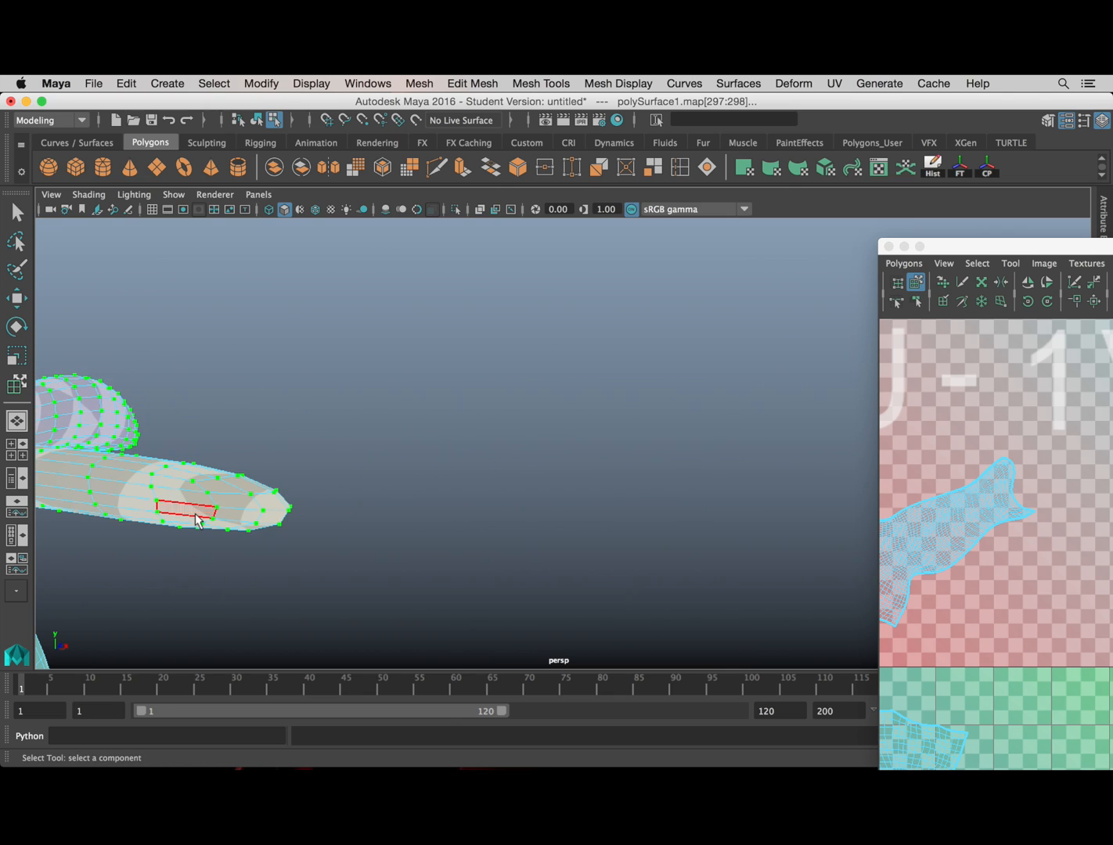
{"action": "right_click_drag", "start_coordinate": [194, 309], "coordinate": [139, 260]}
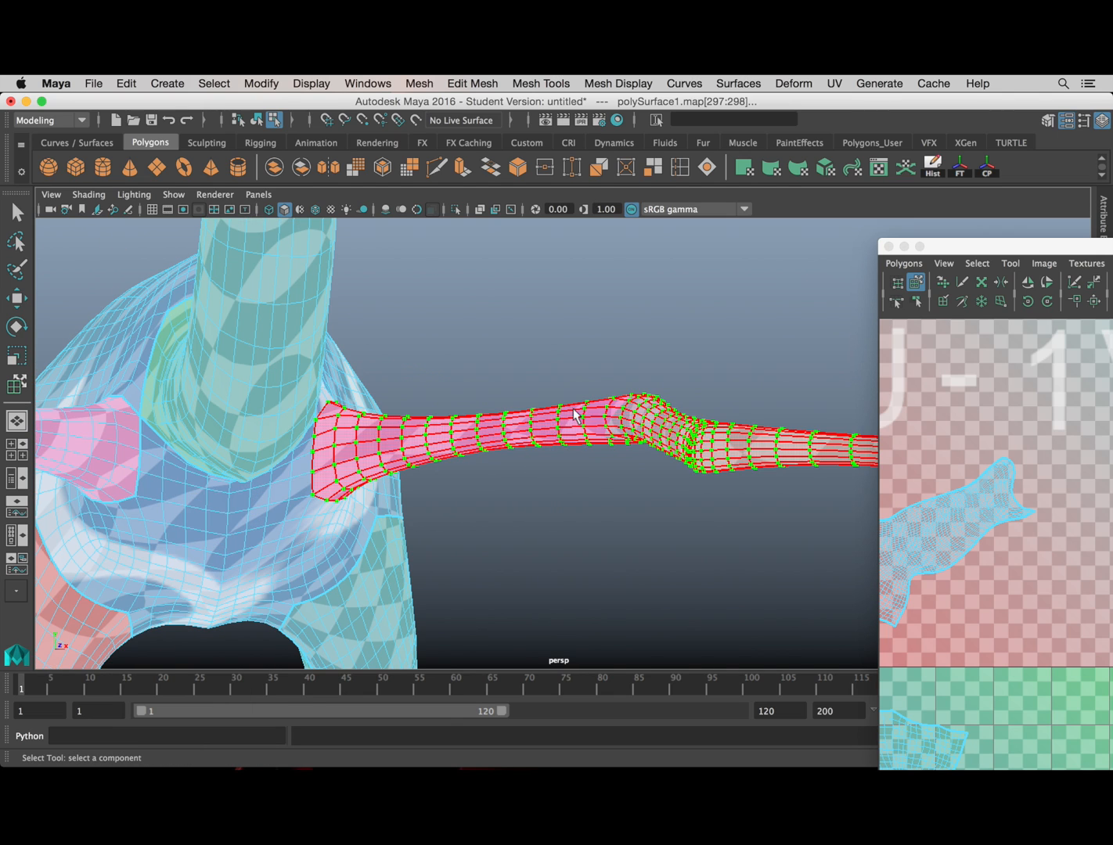
{"action": "left_click_drag", "start_coordinate": [574, 415], "coordinate": [487, 373], "text": "alt"}
{"action": "left_click", "coordinate": [476, 440]}
{"action": "right_click_drag", "start_coordinate": [332, 310], "coordinate": [337, 276]}
{"action": "left_click_drag", "start_coordinate": [320, 432], "coordinate": [341, 435], "text": "alt"}
Step: Select the lengthwise edge line on the arm's outermost segment, from the tip toward the first joint
{"action": "left_click", "coordinate": [588, 398]}
{"action": "scroll", "coordinate": [412, 437], "scroll_direction": "up", "scroll_amount": 3}
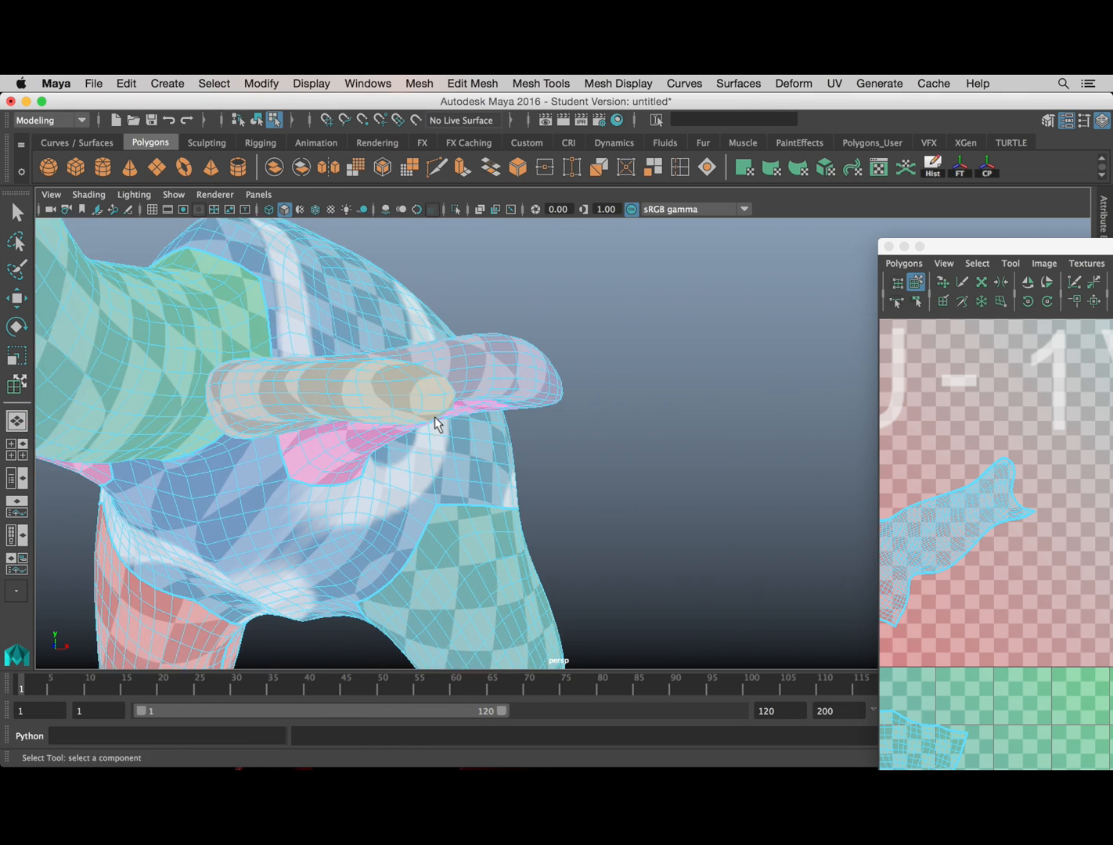
{"action": "left_click", "coordinate": [361, 372]}
{"action": "left_click_drag", "start_coordinate": [305, 385], "coordinate": [356, 385], "text": "alt"}
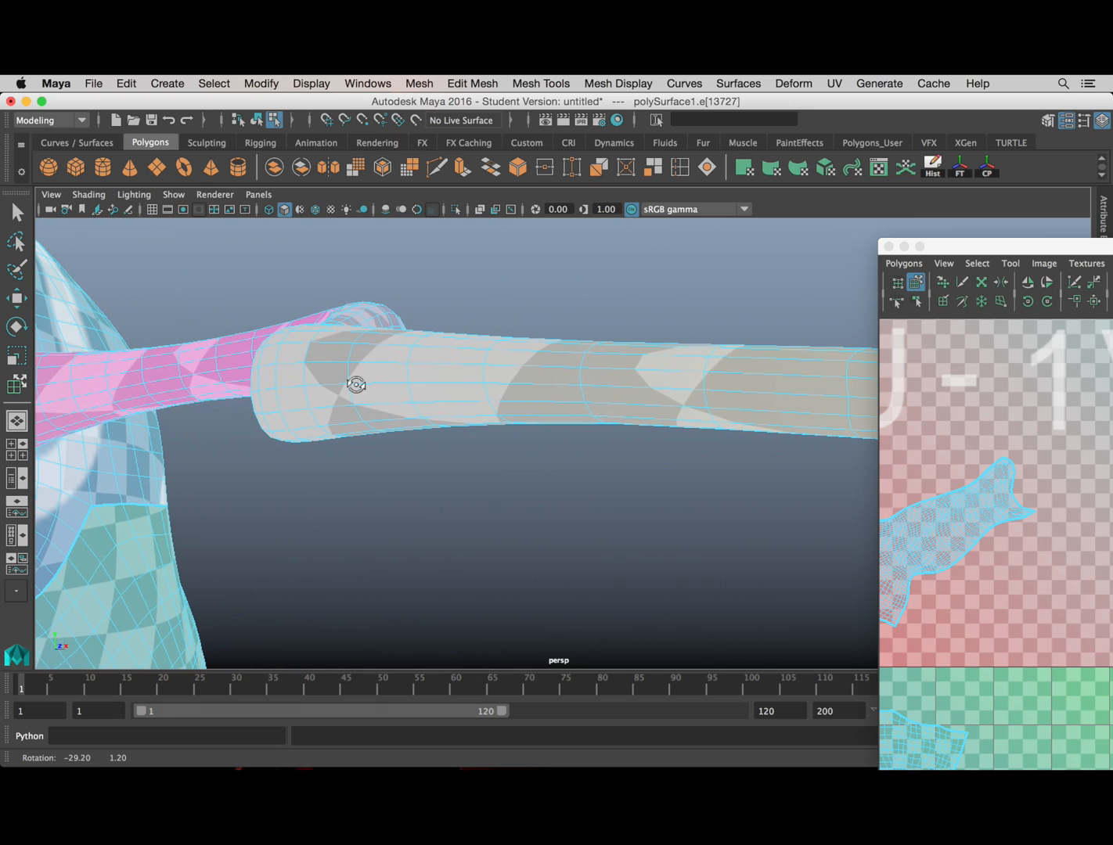
{"action": "double_click", "coordinate": [266, 389]}
{"action": "left_click_drag", "start_coordinate": [267, 390], "coordinate": [532, 425], "text": "alt"}
{"action": "scroll", "coordinate": [764, 387], "scroll_direction": "up", "scroll_amount": 2}
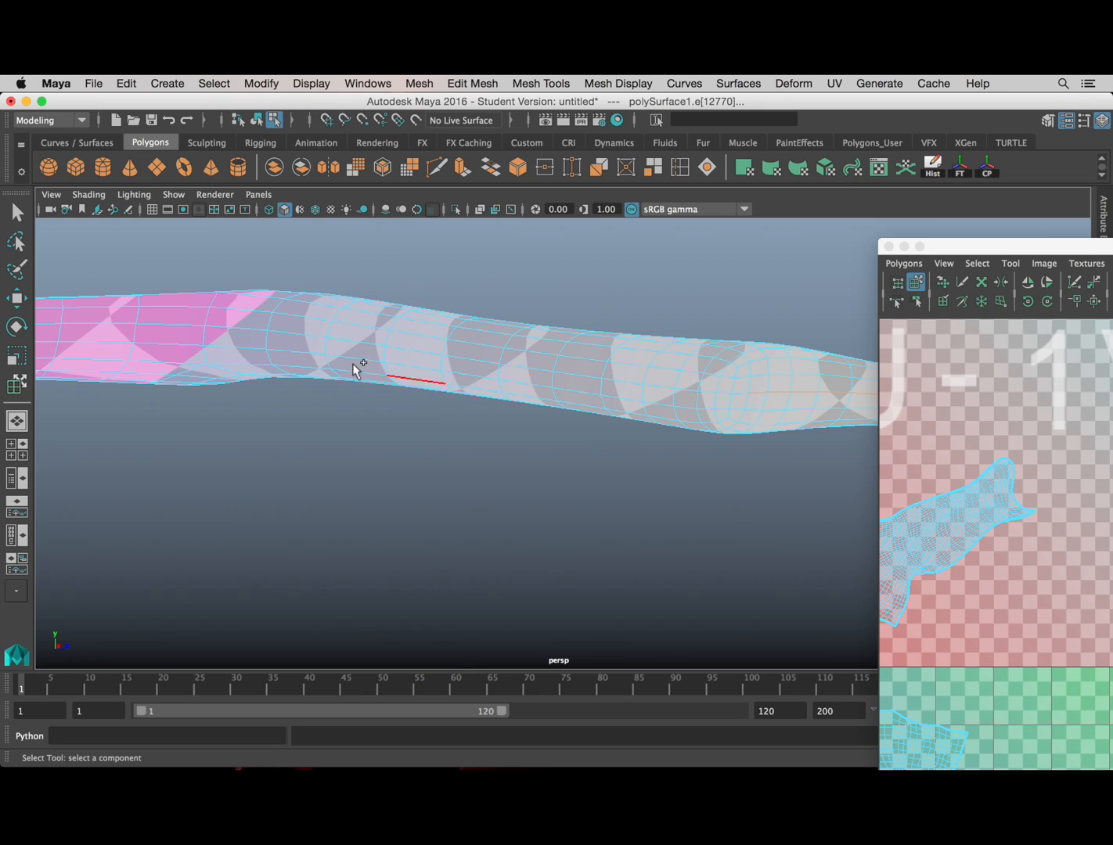
Step: Extend the edge selection along the rest of the arm up to the shoulder seam and cut the UV edges
{"action": "middle_click_drag", "start_coordinate": [276, 350], "coordinate": [532, 384], "text": "alt"}
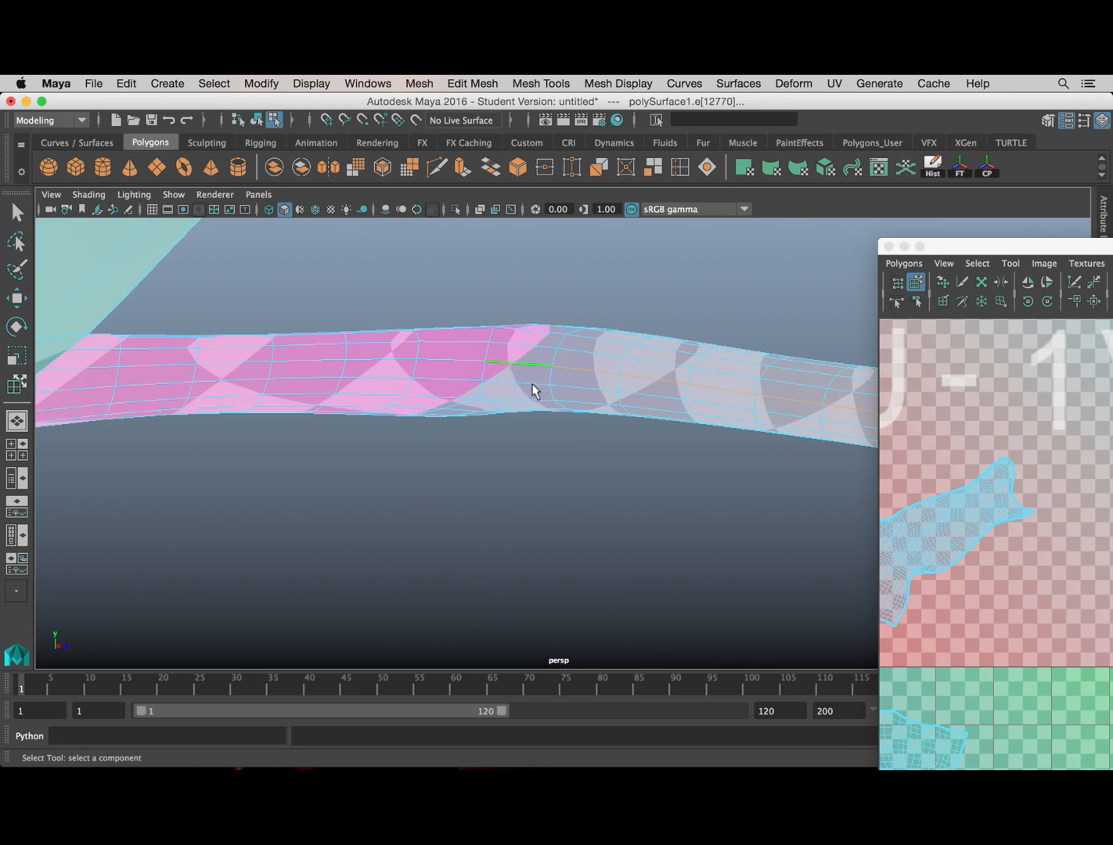
{"action": "left_click_drag", "start_coordinate": [532, 384], "coordinate": [268, 386], "text": "alt"}
{"action": "middle_click_drag", "start_coordinate": [269, 386], "coordinate": [513, 356], "text": "alt"}
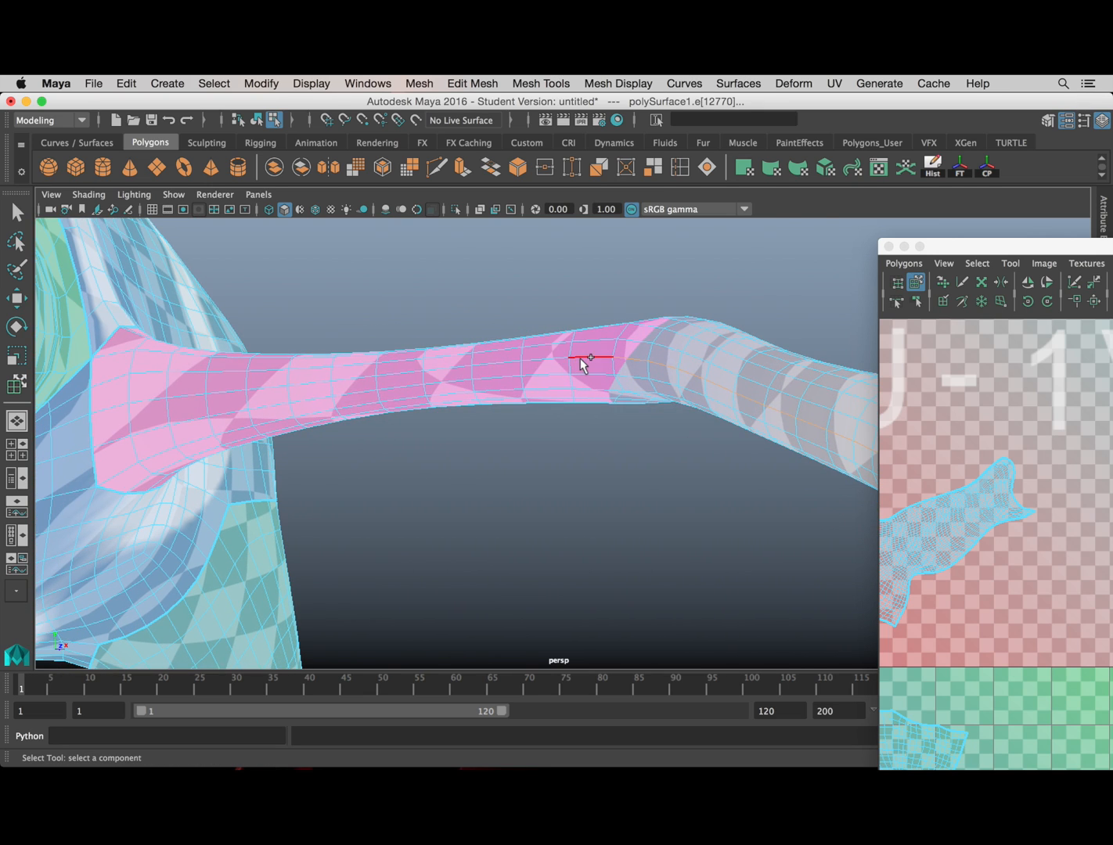
{"action": "scroll", "coordinate": [105, 401], "scroll_direction": "down", "scroll_amount": 6}
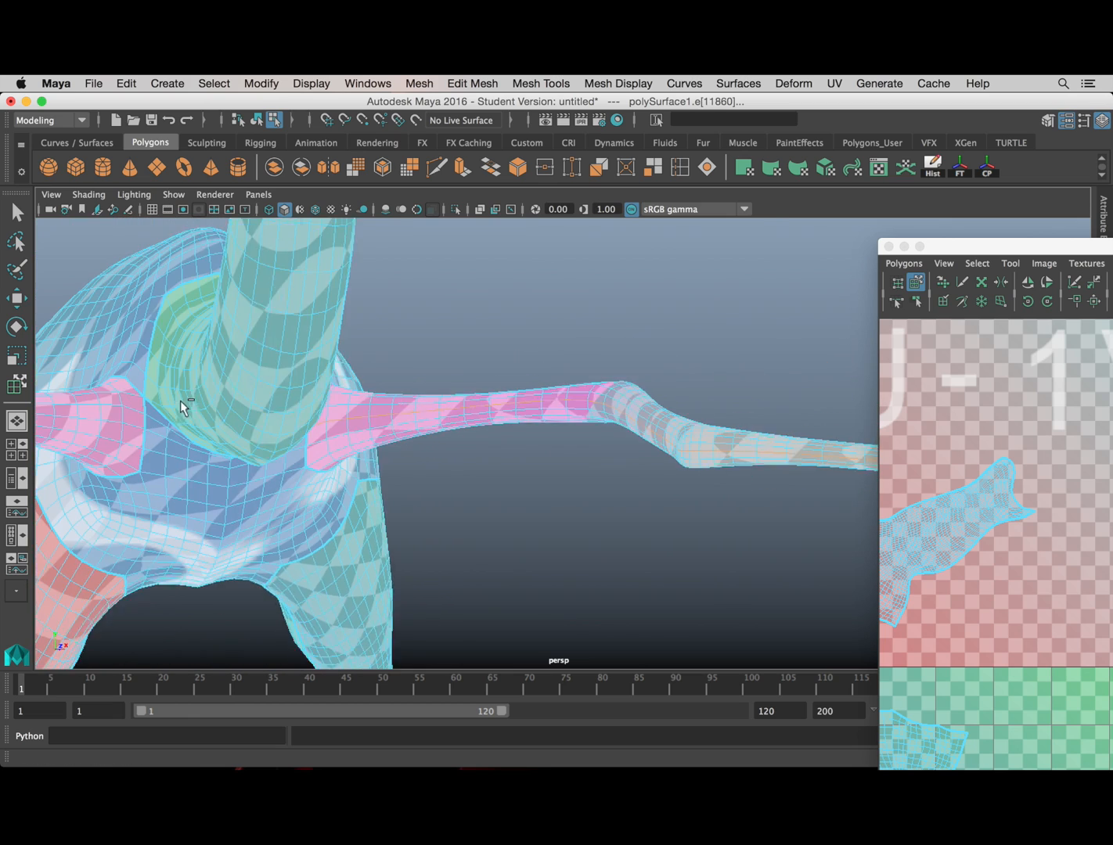
{"action": "left_click", "coordinate": [904, 263]}
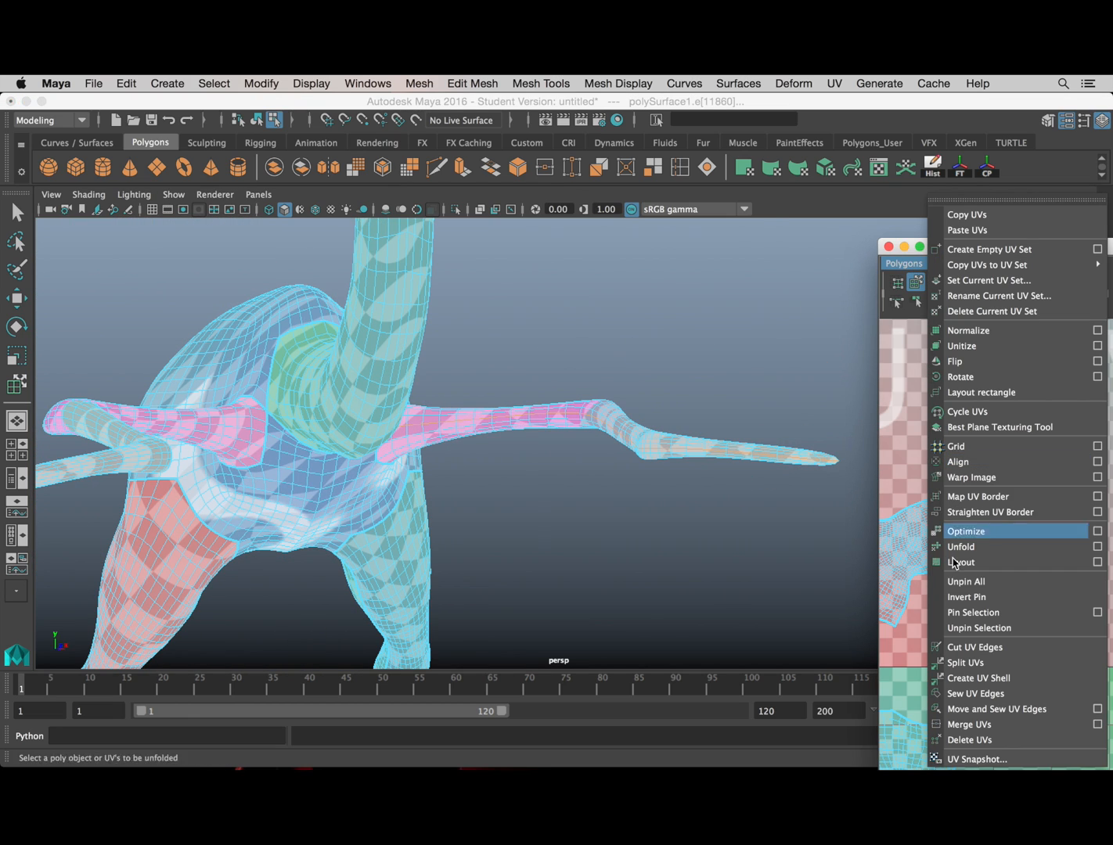
{"action": "left_click", "coordinate": [983, 647]}
Step: Select the matching lengthwise edge line on the other arm's outermost segment, starting at the tip
{"action": "left_click", "coordinate": [614, 497]}
{"action": "left_click_drag", "start_coordinate": [613, 497], "coordinate": [203, 498], "text": "alt"}
{"action": "middle_click_drag", "start_coordinate": [204, 497], "coordinate": [586, 485], "text": "alt"}
{"action": "scroll", "coordinate": [481, 506], "scroll_direction": "up", "scroll_amount": 7}
{"action": "scroll", "coordinate": [282, 486], "scroll_direction": "up", "scroll_amount": 4}
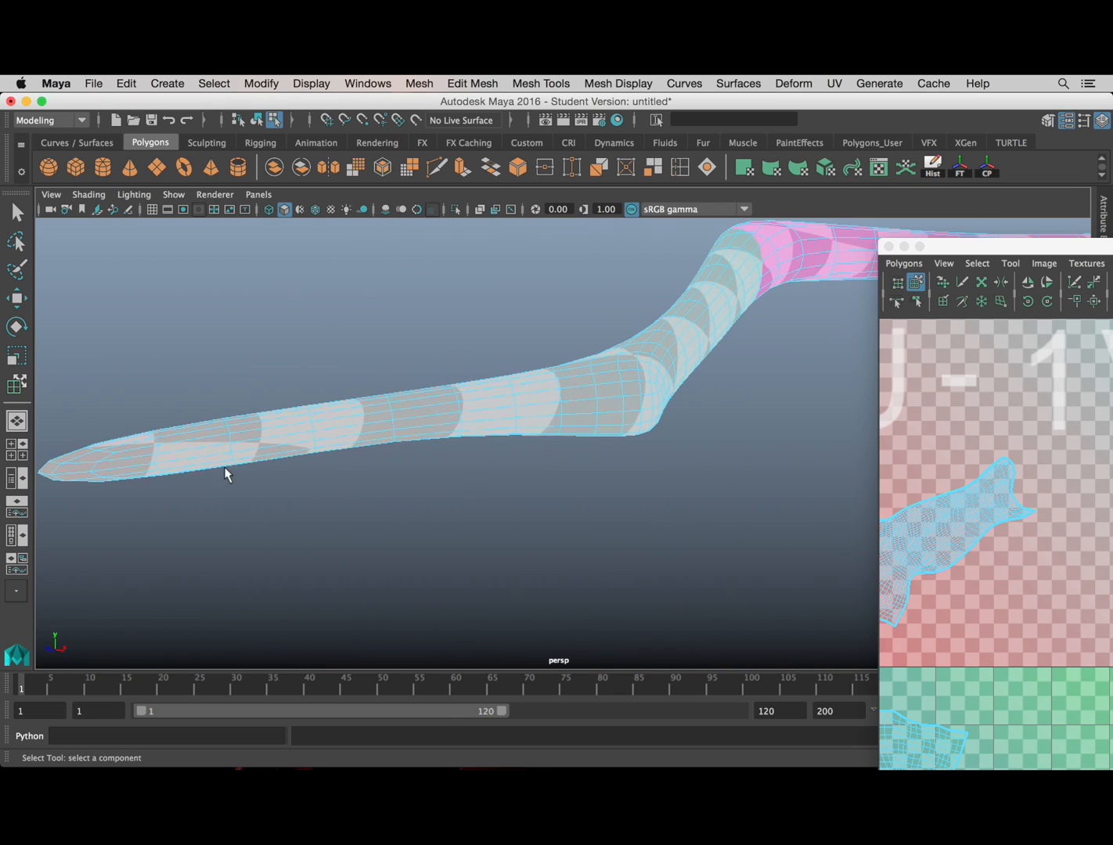
{"action": "left_click_drag", "start_coordinate": [226, 462], "coordinate": [337, 451], "text": "alt"}
{"action": "middle_click_drag", "start_coordinate": [196, 535], "coordinate": [513, 475], "text": "alt"}
{"action": "left_click_drag", "start_coordinate": [513, 474], "coordinate": [266, 526], "text": "alt"}
{"action": "left_click", "coordinate": [327, 517]}
{"action": "left_click_drag", "start_coordinate": [420, 489], "coordinate": [349, 497], "text": "alt"}
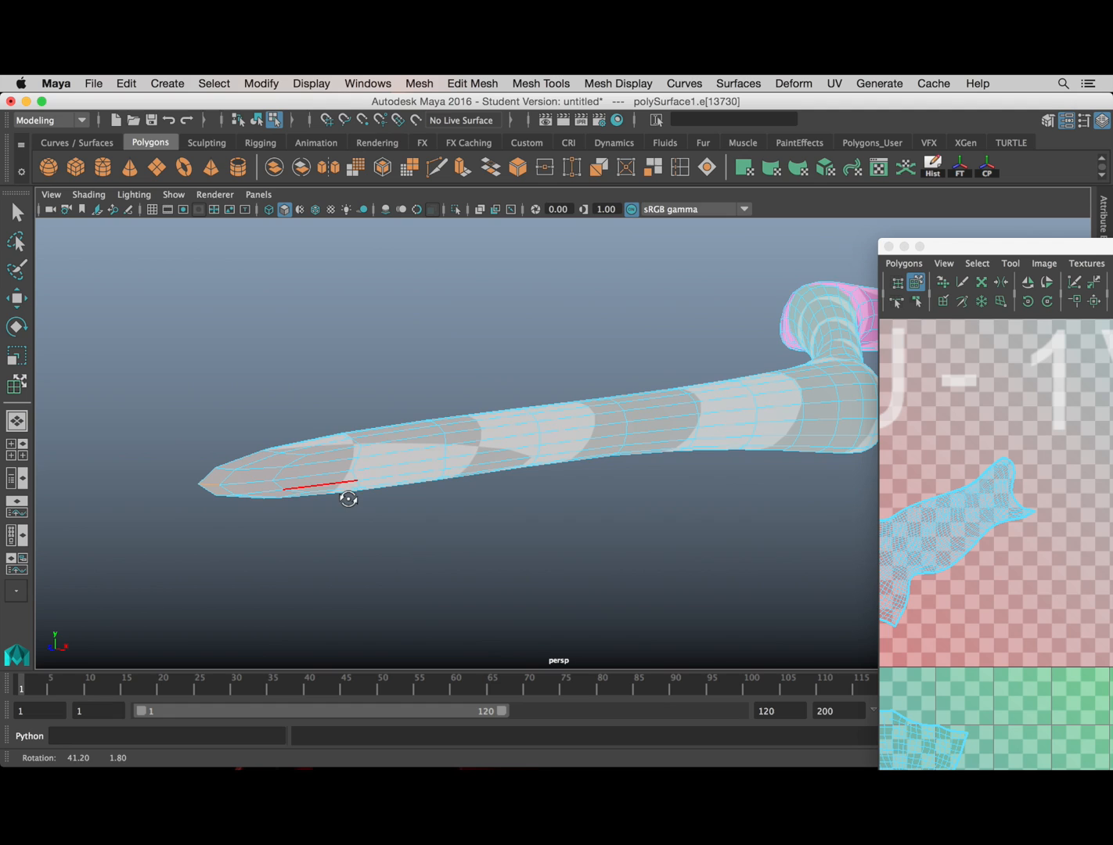
{"action": "middle_click_drag", "start_coordinate": [757, 420], "coordinate": [682, 430], "text": "alt"}
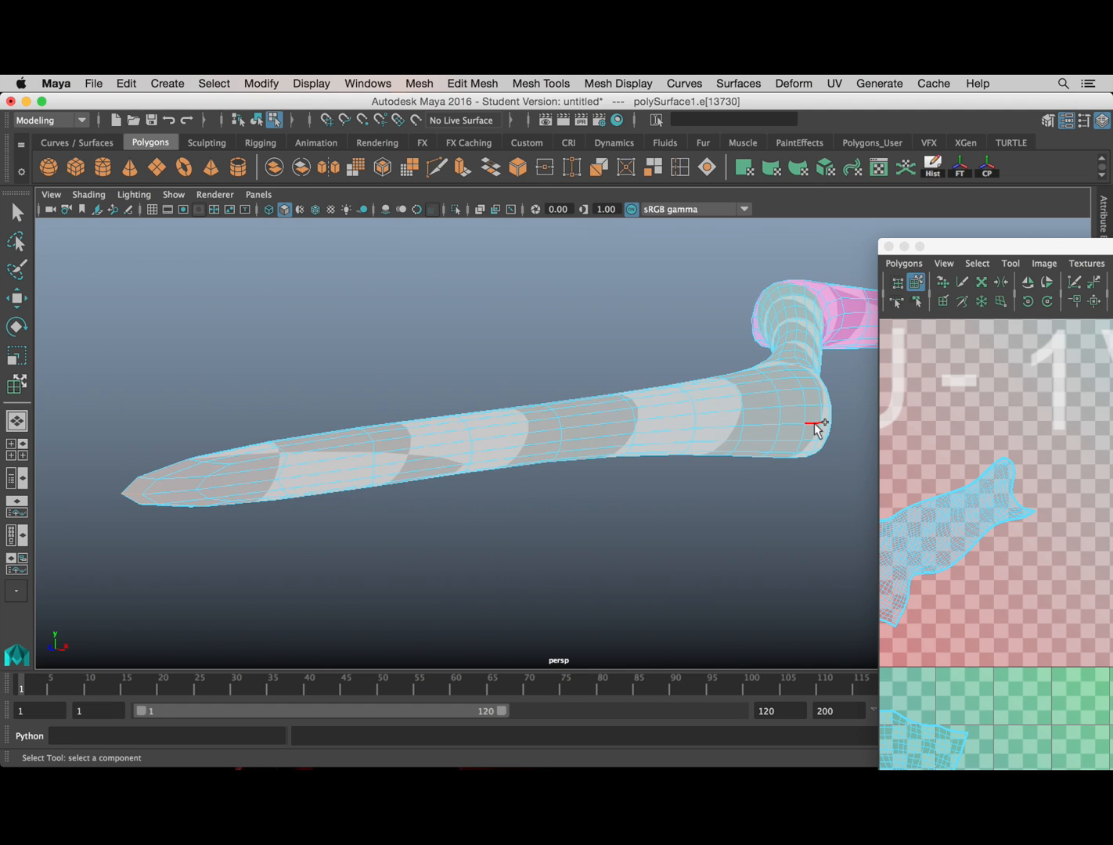
{"action": "double_click", "coordinate": [814, 422], "text": "shift"}
{"action": "left_click_drag", "start_coordinate": [814, 423], "coordinate": [734, 418], "text": "alt"}
Step: Extend the other arm's edge selection through the elbow to the shoulder seam and cut the UV edges
{"action": "middle_click_drag", "start_coordinate": [734, 416], "coordinate": [414, 426], "text": "alt"}
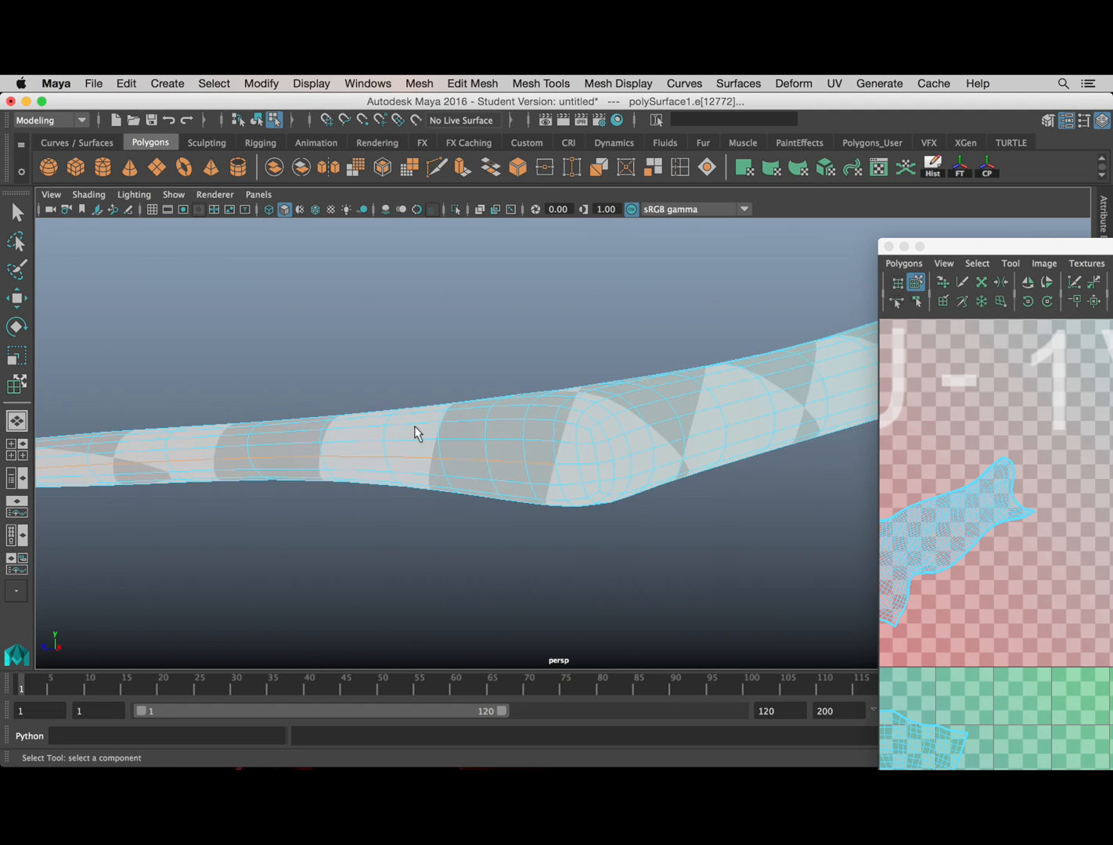
{"action": "middle_click_drag", "start_coordinate": [579, 430], "coordinate": [410, 435], "text": "alt"}
{"action": "scroll", "coordinate": [389, 462], "scroll_direction": "down", "scroll_amount": 5}
{"action": "middle_click_drag", "start_coordinate": [502, 444], "coordinate": [411, 453], "text": "alt"}
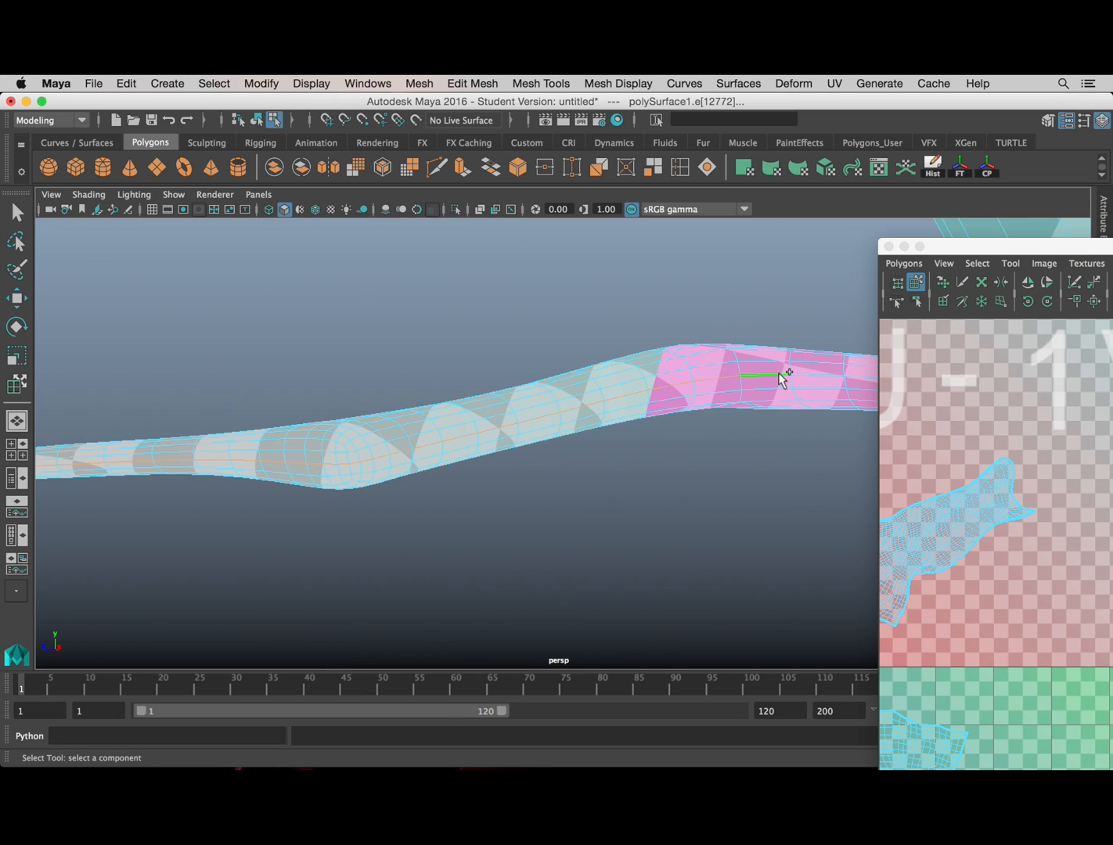
{"action": "left_click_drag", "start_coordinate": [781, 380], "coordinate": [532, 372], "text": "alt"}
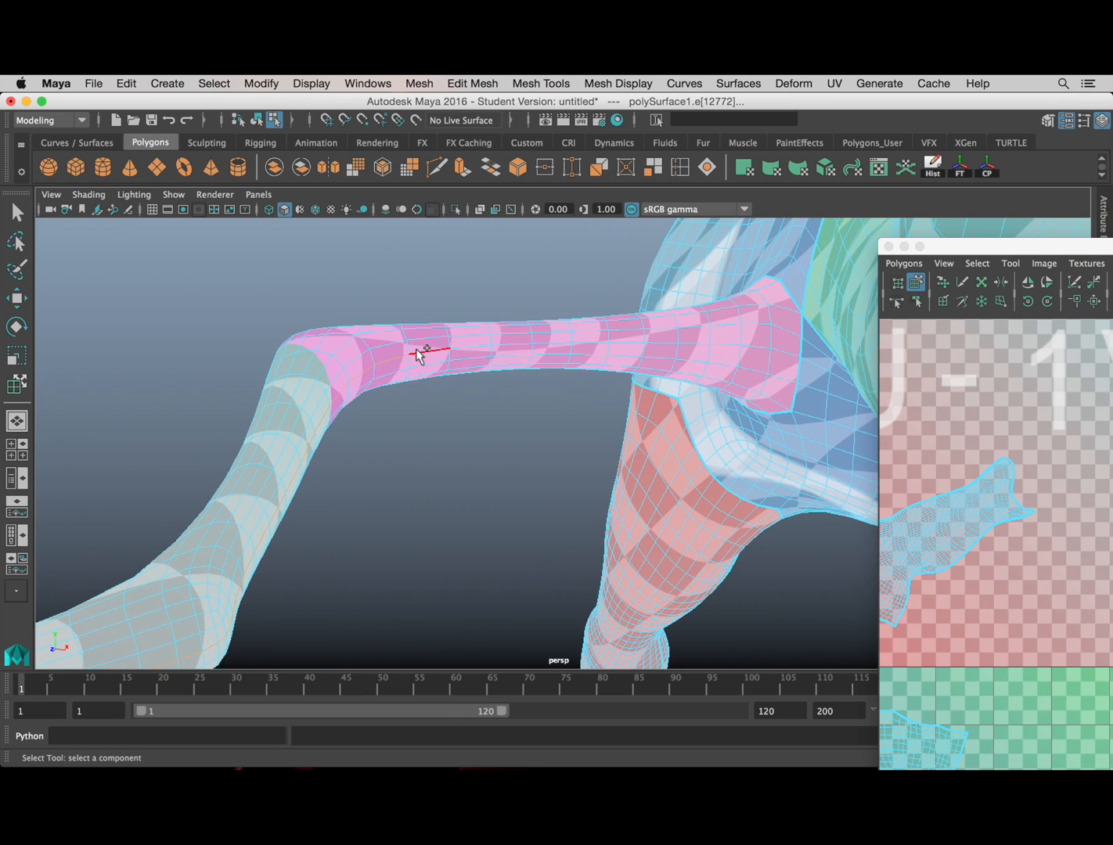
{"action": "left_click", "coordinate": [782, 357]}
{"action": "left_click_drag", "start_coordinate": [783, 357], "coordinate": [697, 380], "text": "alt"}
{"action": "left_click", "coordinate": [903, 263]}
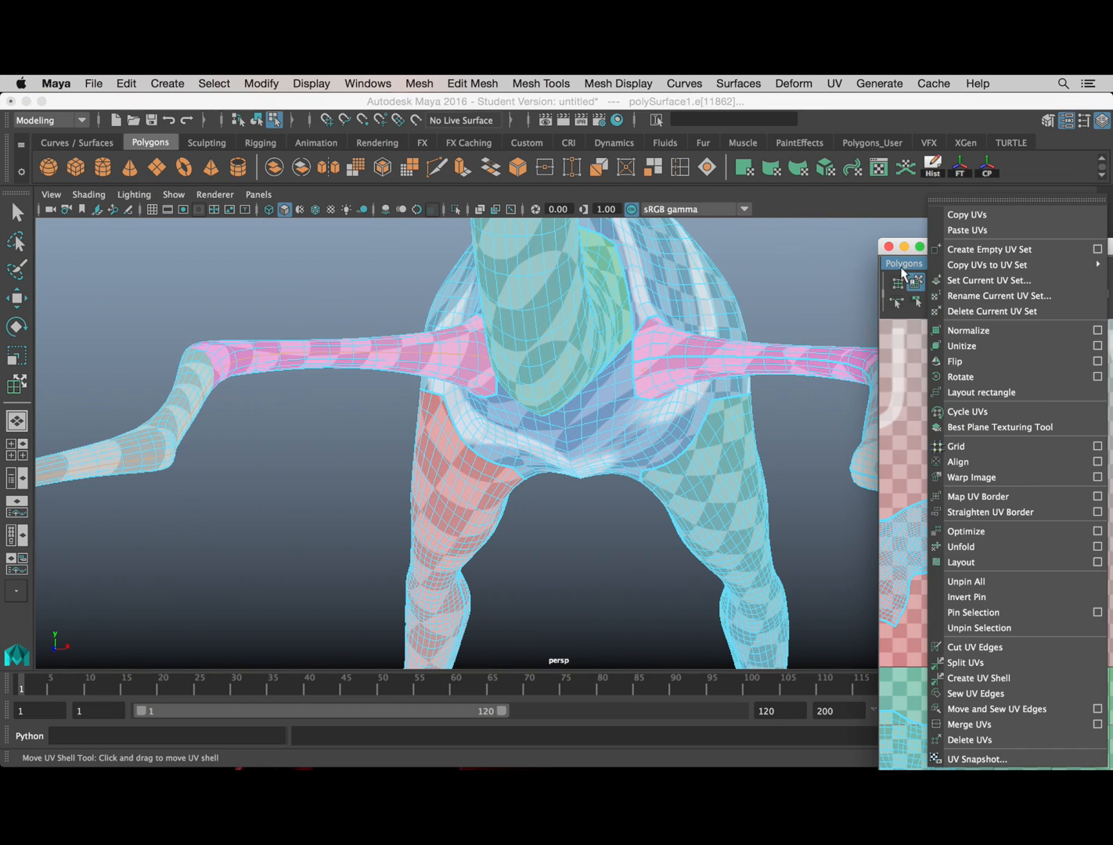
{"action": "left_click", "coordinate": [970, 647]}
Step: Bring the UV Editor back over the viewport and unfold the arm shell lying across the U-1V2 and U1V2 tiles
{"action": "right_click_drag", "start_coordinate": [610, 384], "coordinate": [378, 502], "text": "alt"}
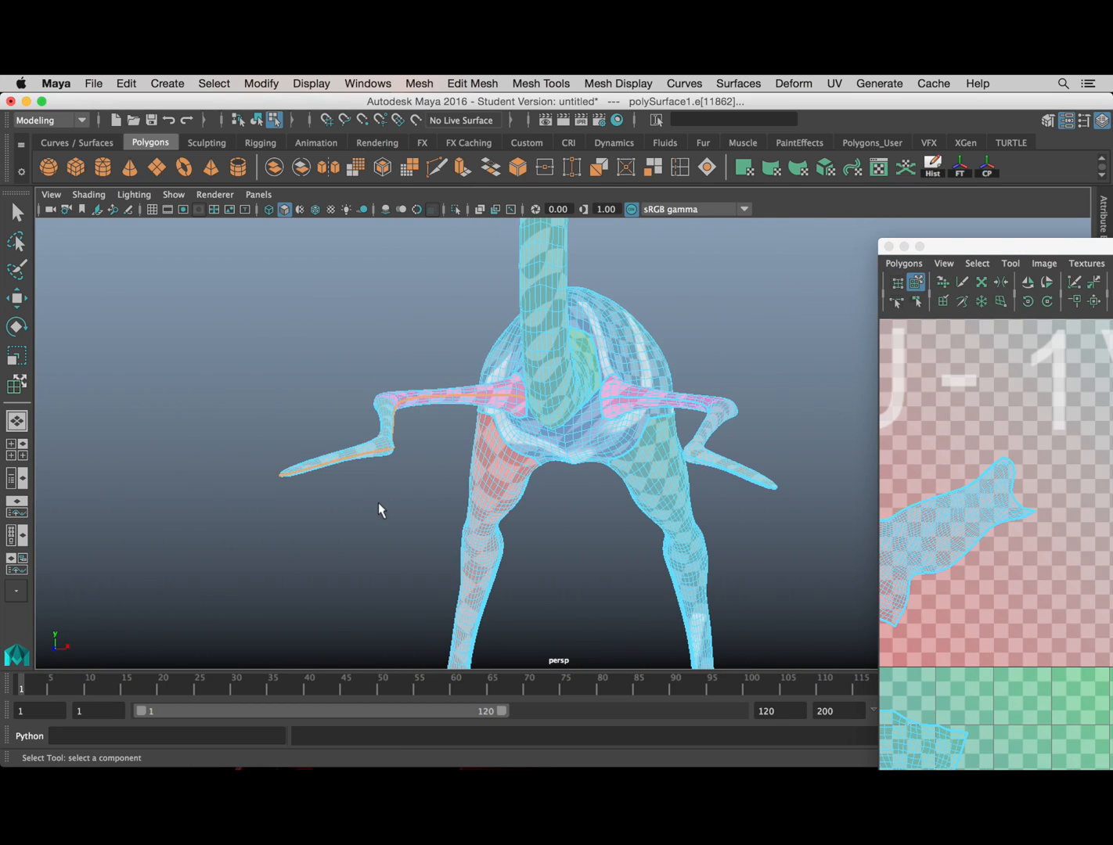
{"action": "left_click", "coordinate": [378, 502]}
{"action": "left_click_drag", "start_coordinate": [991, 253], "coordinate": [447, 114]}
{"action": "scroll", "coordinate": [501, 453], "scroll_direction": "down", "scroll_amount": 5}
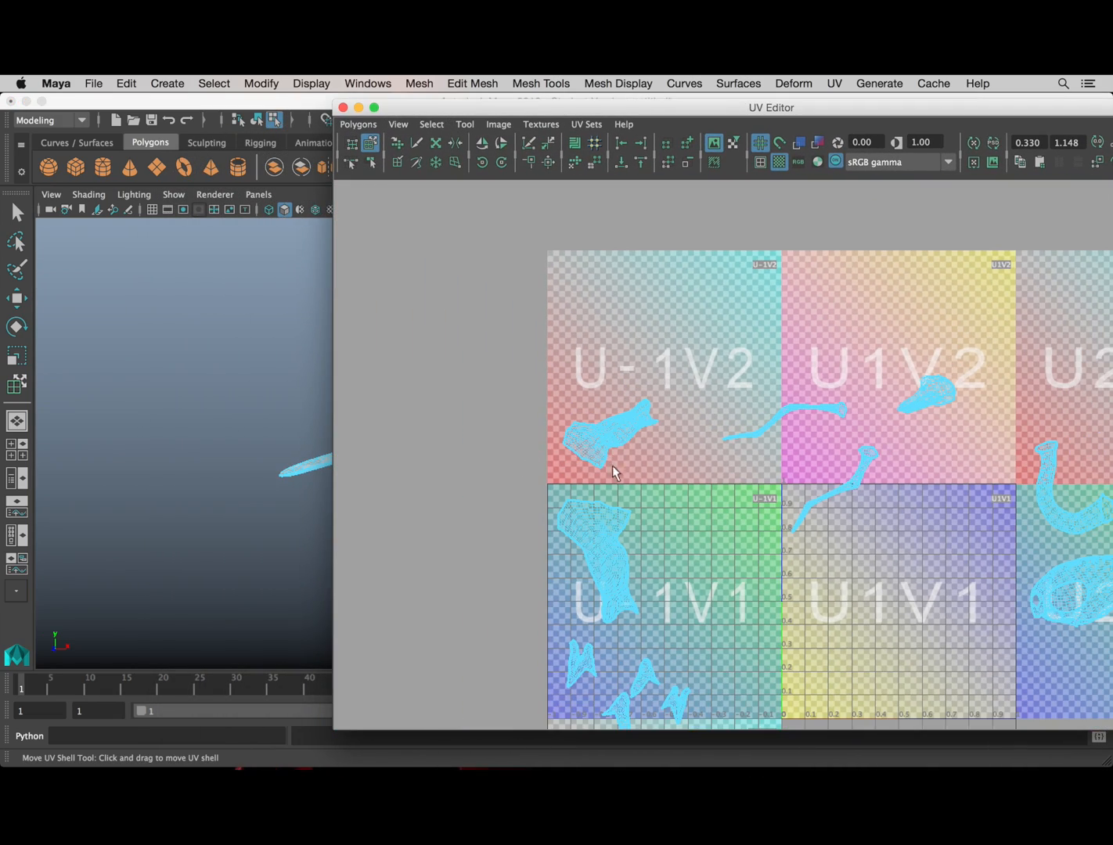
{"action": "middle_click_drag", "start_coordinate": [612, 465], "coordinate": [562, 460], "text": "alt"}
{"action": "scroll", "coordinate": [561, 461], "scroll_direction": "up", "scroll_amount": 3}
{"action": "scroll", "coordinate": [583, 467], "scroll_direction": "down", "scroll_amount": 2}
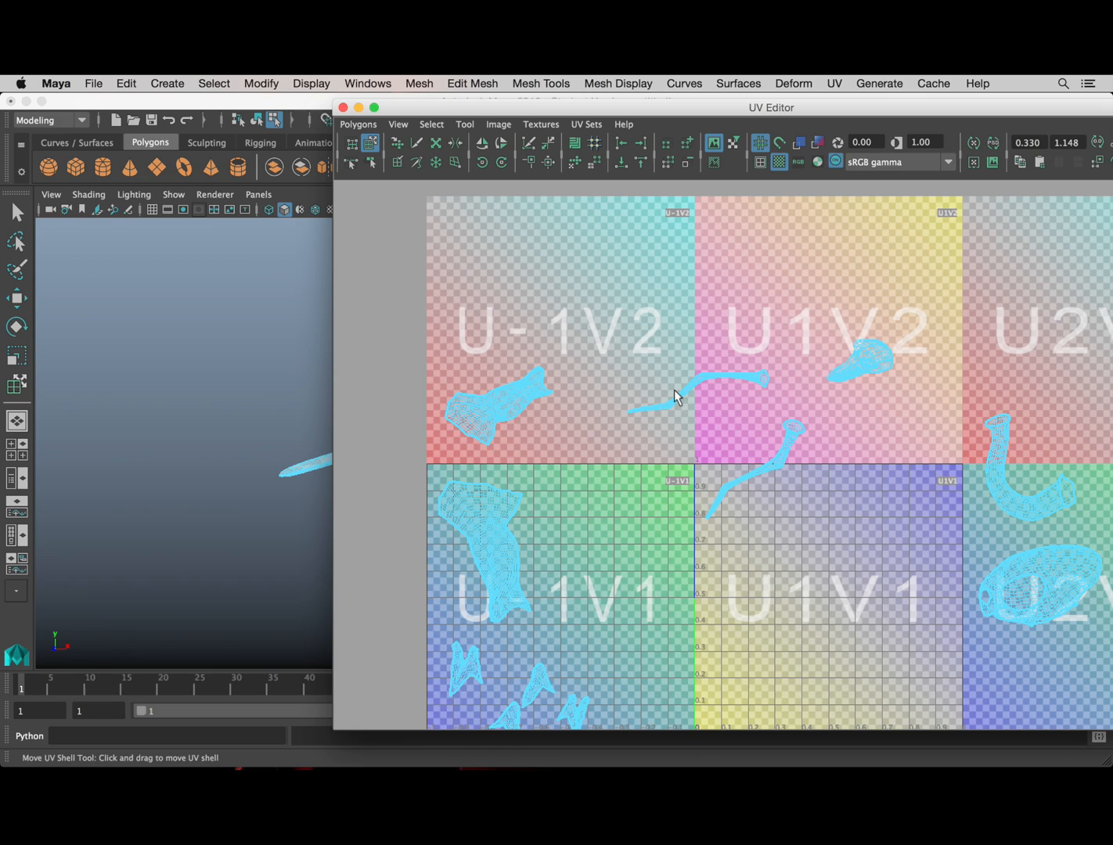
{"action": "left_click", "coordinate": [701, 377]}
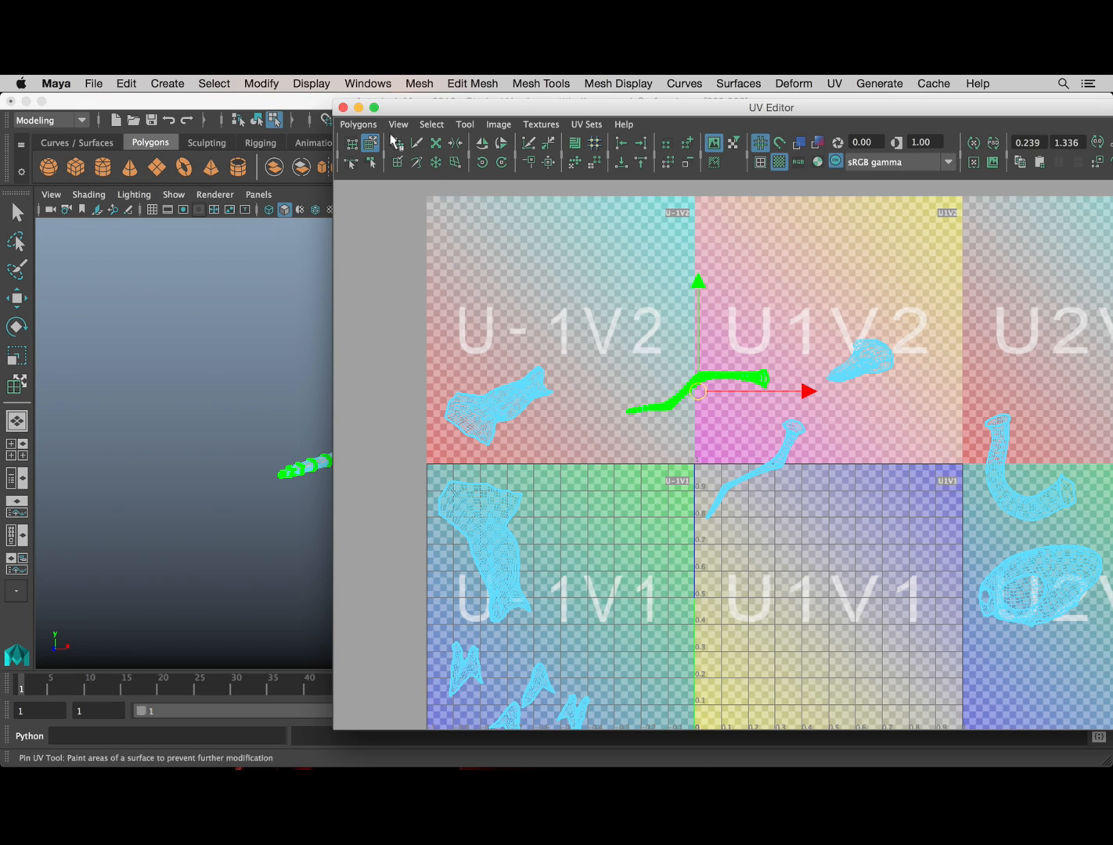
{"action": "left_click", "coordinate": [362, 124]}
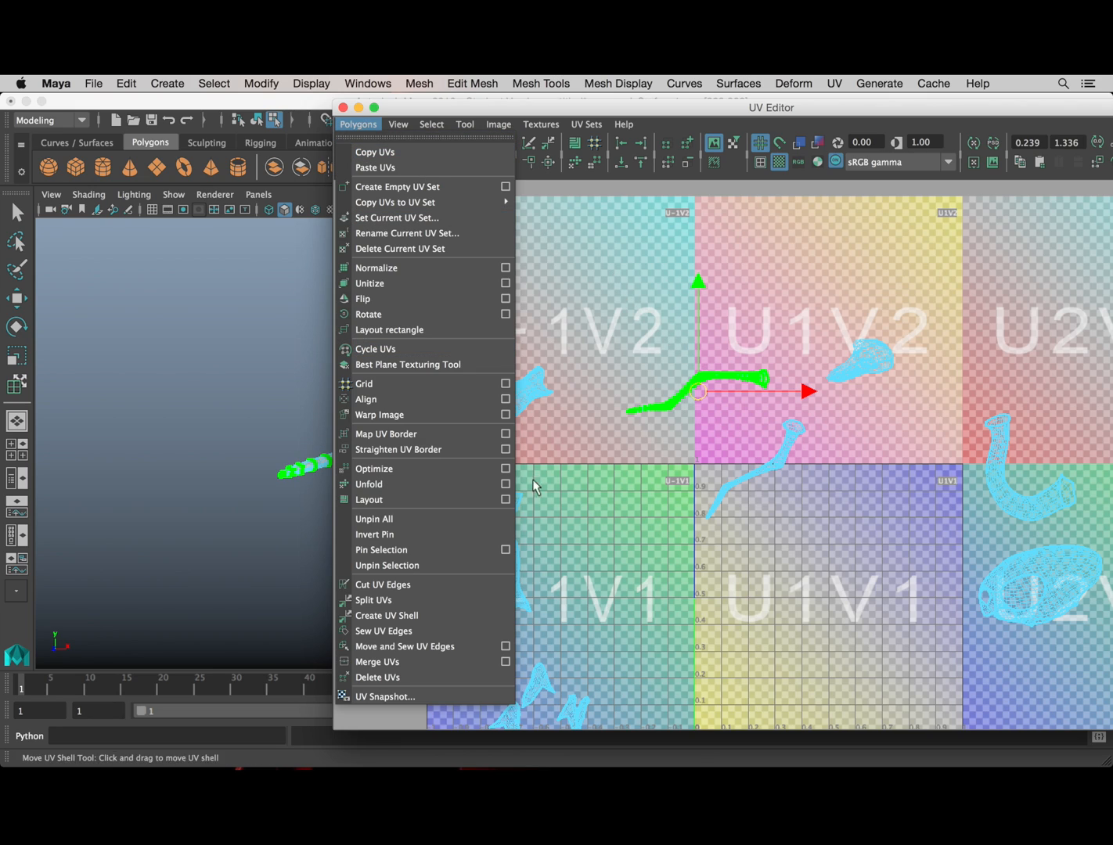
{"action": "left_click", "coordinate": [460, 500]}
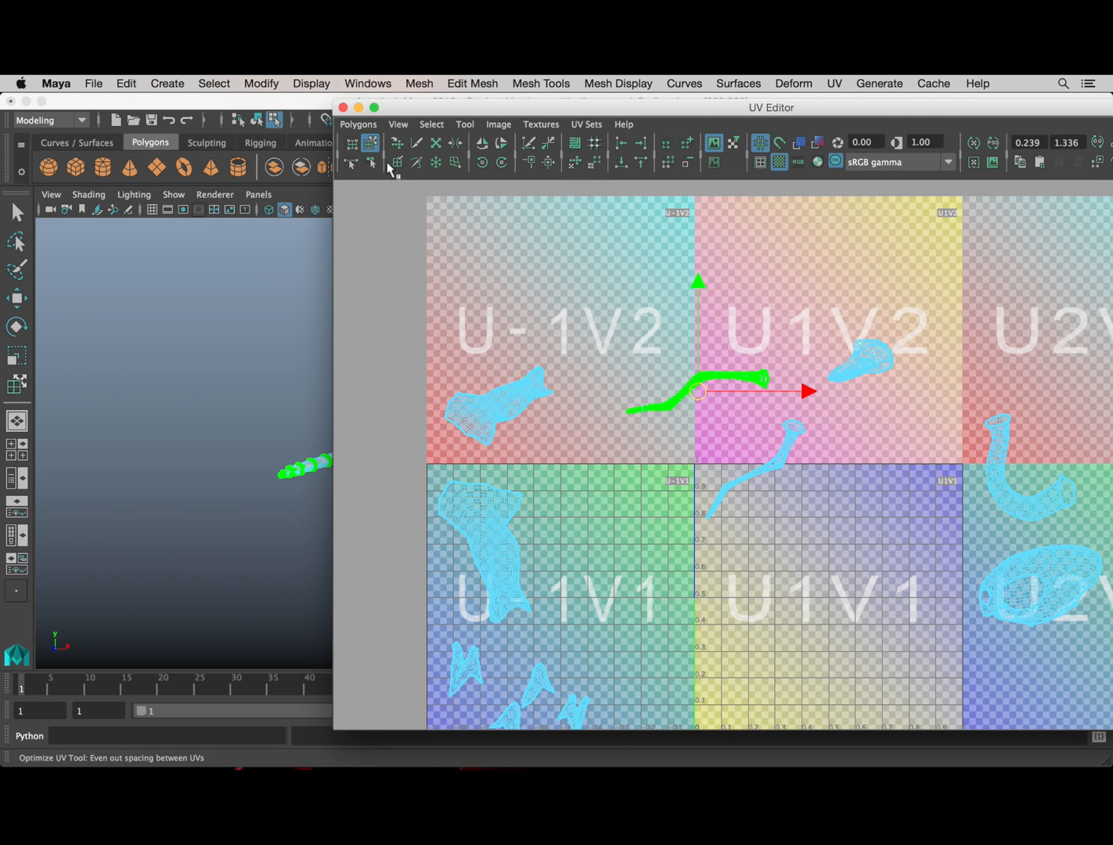
{"action": "left_click", "coordinate": [358, 125]}
{"action": "left_click", "coordinate": [378, 484]}
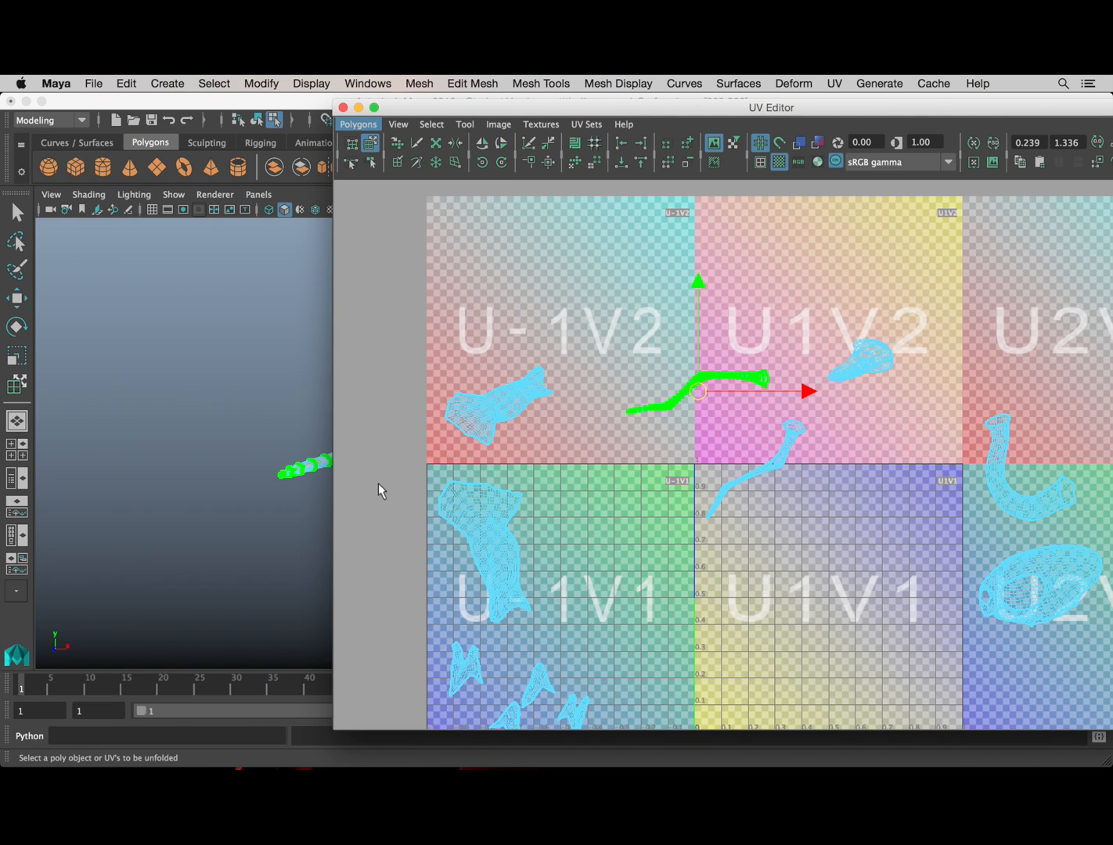
Step: Unfold the second arm's shell, which lies across the U1V1 and U1V2 tiles, and clear the selection
{"action": "scroll", "coordinate": [704, 469], "scroll_direction": "up", "scroll_amount": 5}
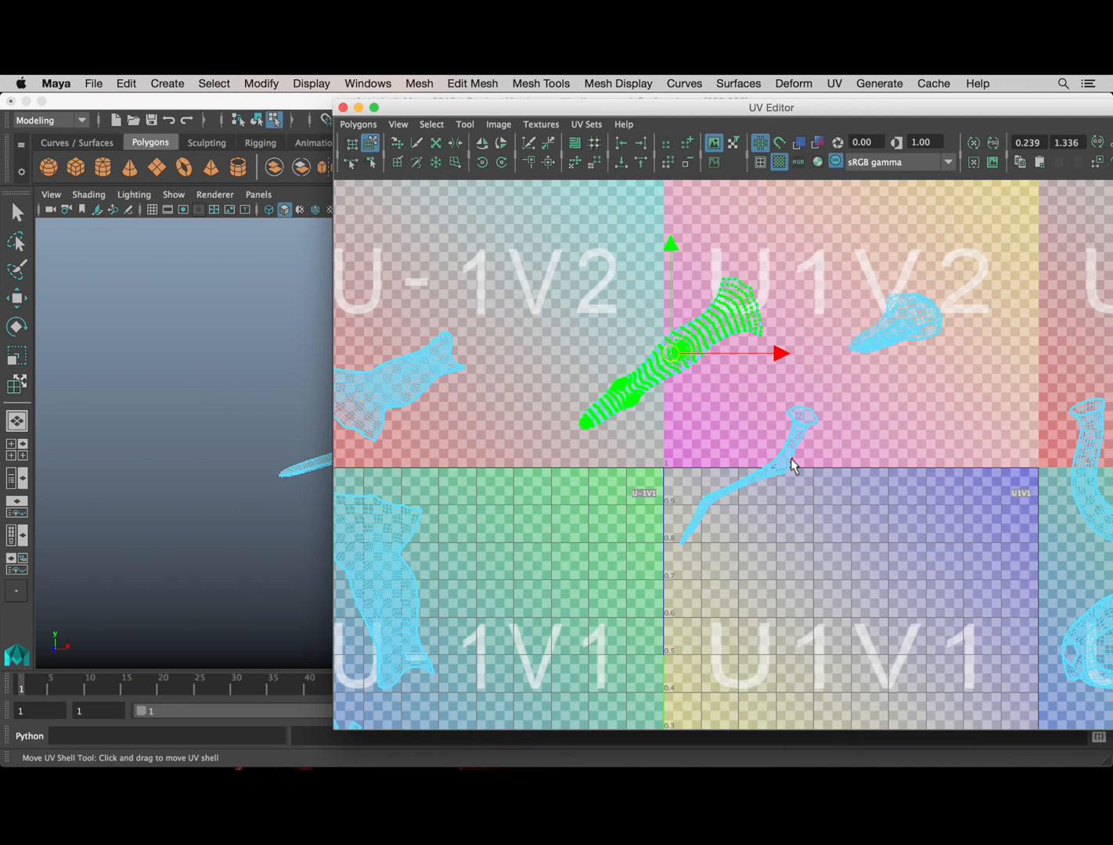
{"action": "left_click", "coordinate": [792, 466]}
{"action": "left_click", "coordinate": [359, 124]}
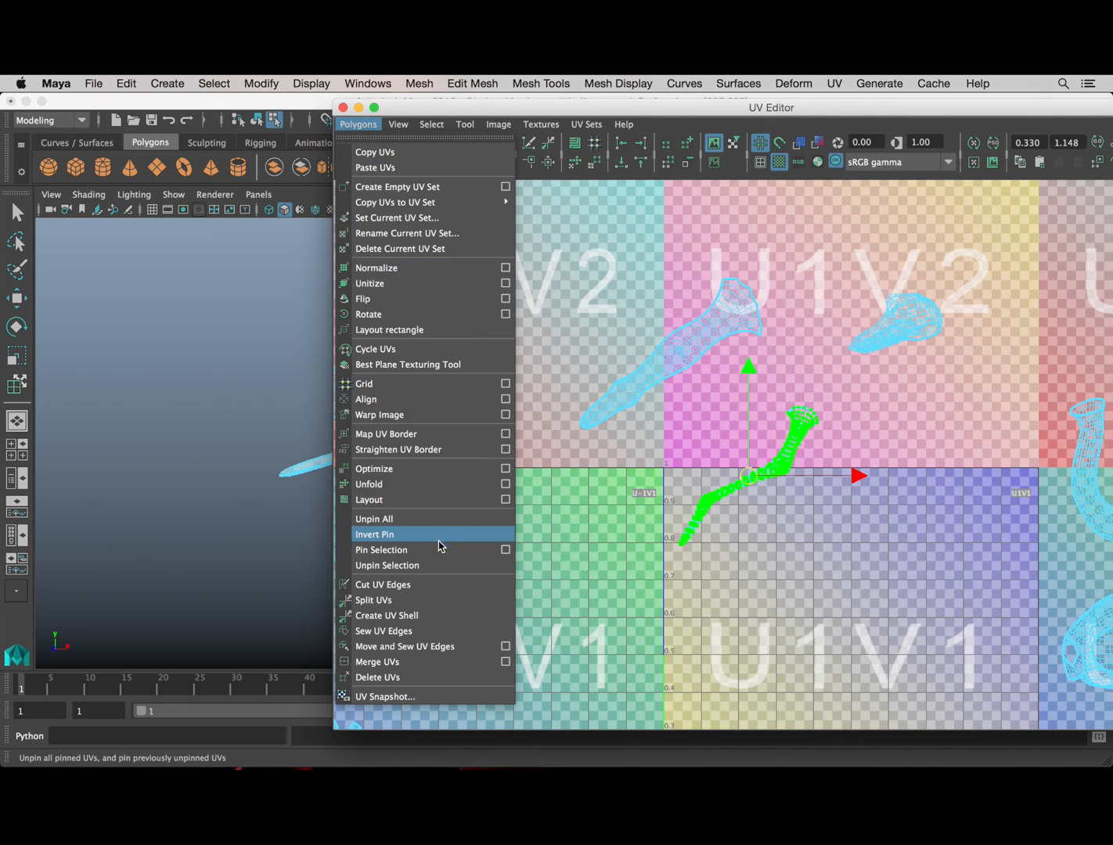
{"action": "left_click", "coordinate": [400, 484]}
{"action": "left_click", "coordinate": [789, 545]}
{"action": "middle_click_drag", "start_coordinate": [789, 544], "coordinate": [678, 531], "text": "alt"}
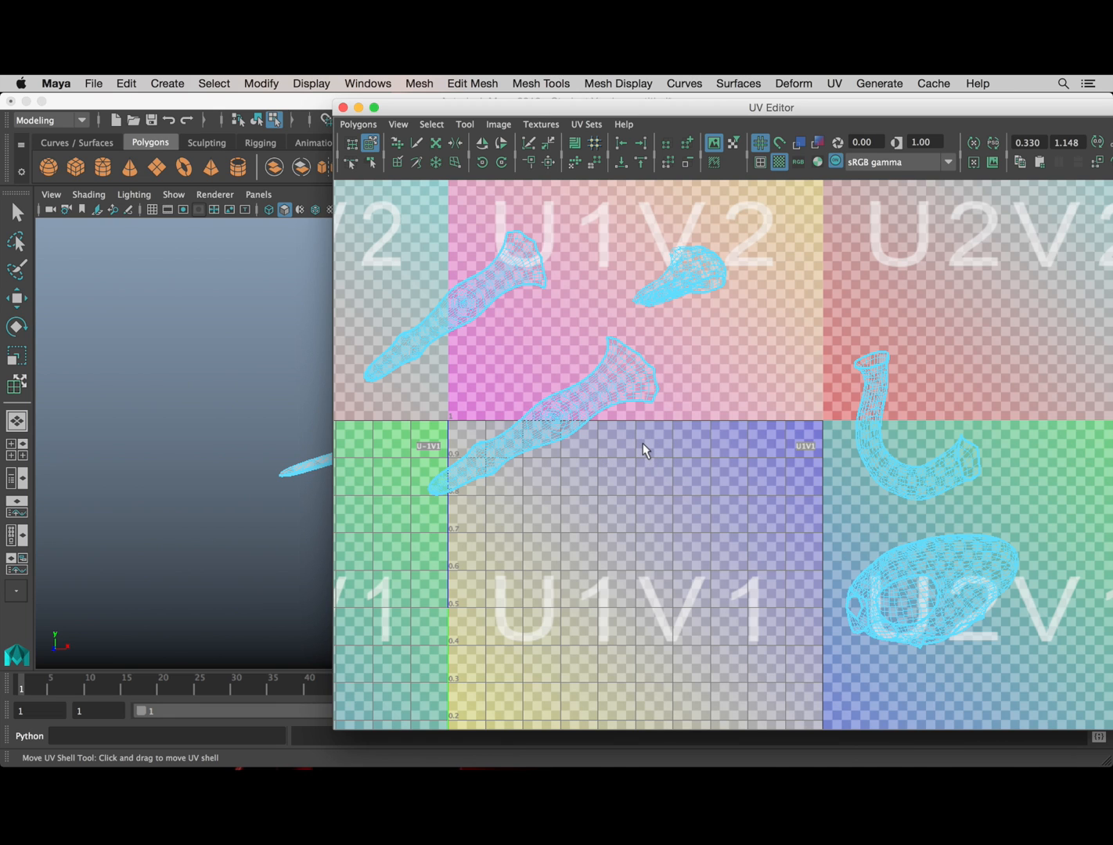
Step: Move both unfolded arm shells away from the U1V2 tile to lie around the corner shared by the U-1V1 and U1V1 tiles
{"action": "scroll", "coordinate": [640, 443], "scroll_direction": "down", "scroll_amount": 3}
{"action": "scroll", "coordinate": [631, 462], "scroll_direction": "up", "scroll_amount": 3}
{"action": "middle_click_drag", "start_coordinate": [639, 455], "coordinate": [757, 488], "text": "alt"}
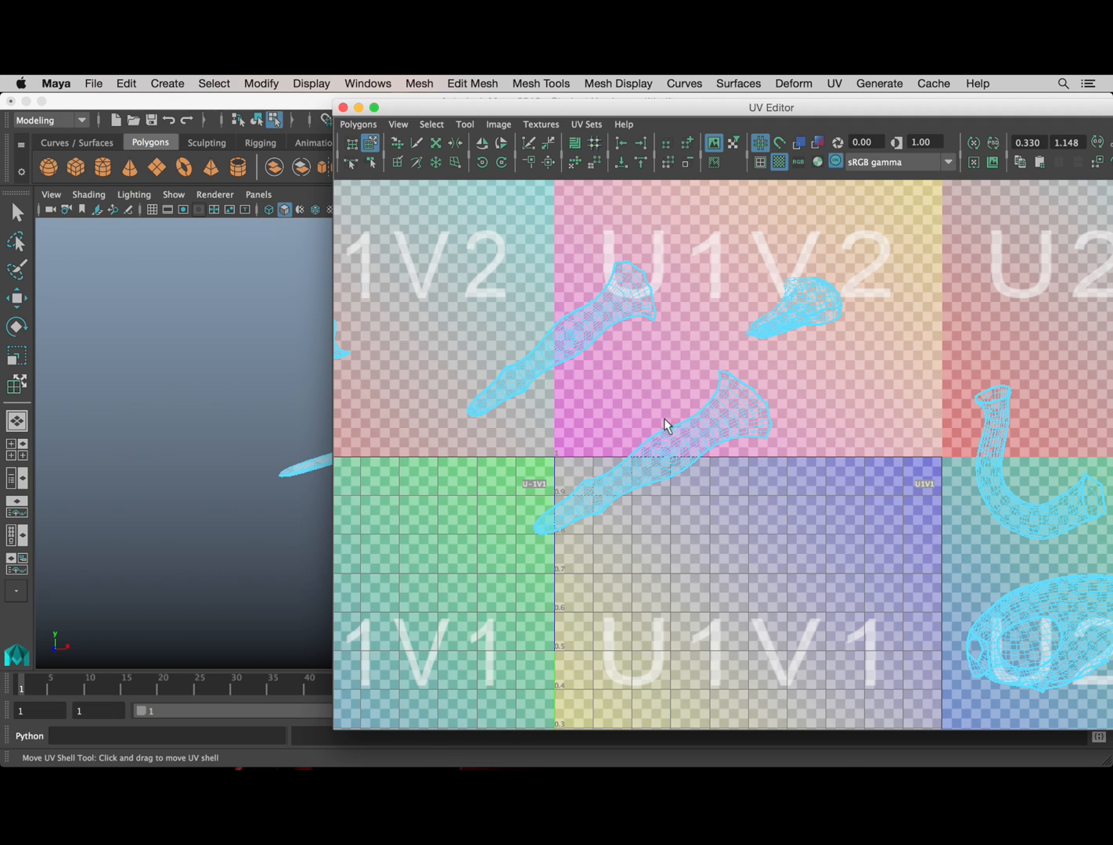
{"action": "left_click_drag", "start_coordinate": [670, 435], "coordinate": [624, 517]}
{"action": "left_click_drag", "start_coordinate": [561, 340], "coordinate": [505, 445]}
{"action": "right_click_drag", "start_coordinate": [839, 431], "coordinate": [882, 450], "text": "alt"}
{"action": "middle_click_drag", "start_coordinate": [882, 450], "coordinate": [764, 402], "text": "alt"}
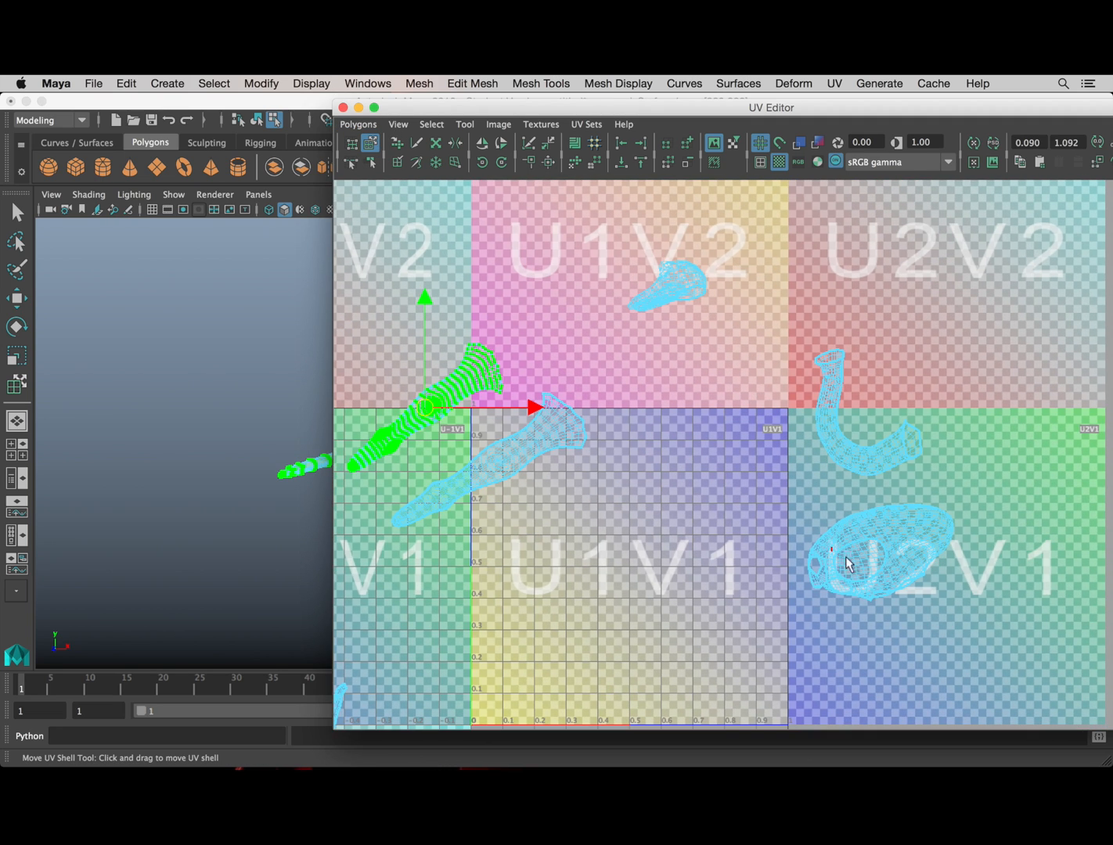
Step: Identify the torso shell on the model, move the UV Editor off the bird, and select the back's centre-line edge just above the neck seam
{"action": "left_click", "coordinate": [893, 530]}
{"action": "left_click_drag", "start_coordinate": [609, 108], "coordinate": [903, 173]}
{"action": "middle_click_drag", "start_coordinate": [506, 419], "coordinate": [343, 435], "text": "alt"}
{"action": "left_click_drag", "start_coordinate": [399, 419], "coordinate": [343, 447], "text": "alt"}
{"action": "middle_click_drag", "start_coordinate": [450, 314], "coordinate": [378, 459], "text": "alt"}
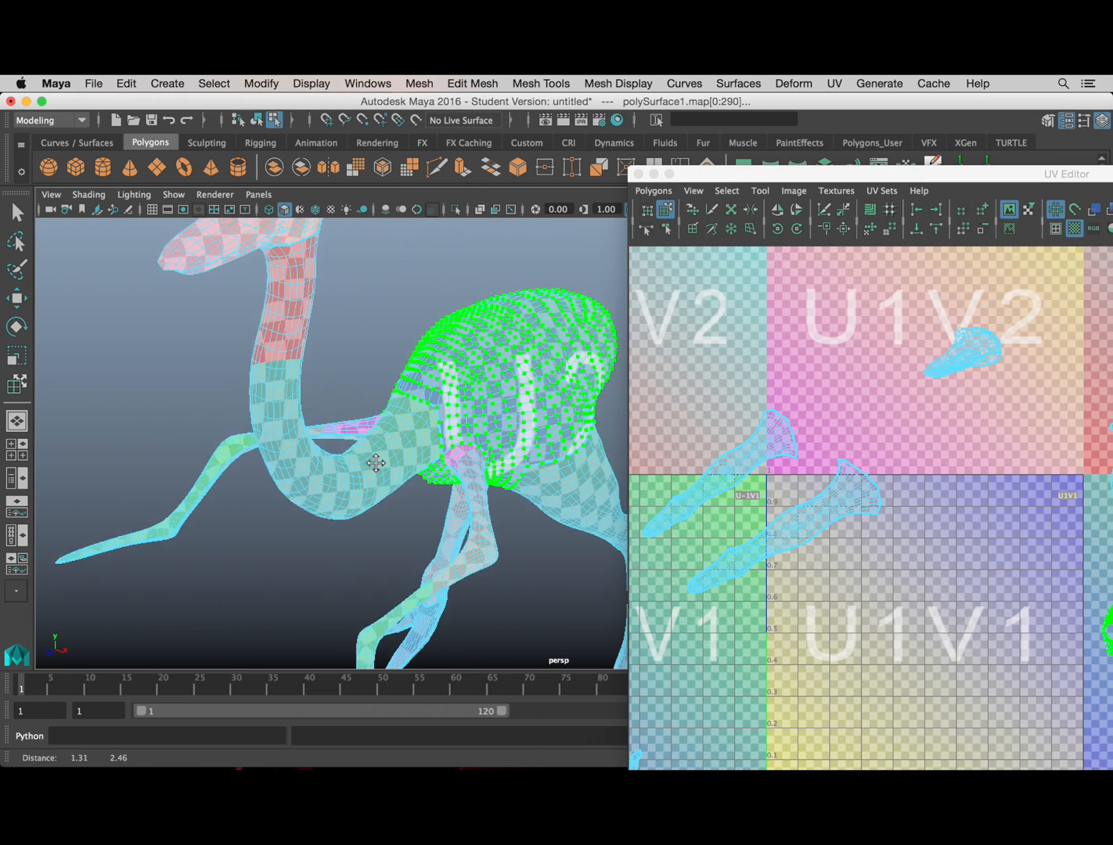
{"action": "right_click_drag", "start_coordinate": [377, 460], "coordinate": [365, 359], "text": "alt"}
{"action": "left_click", "coordinate": [281, 323]}
{"action": "middle_click_drag", "start_coordinate": [211, 350], "coordinate": [331, 465], "text": "alt"}
{"action": "right_click_drag", "start_coordinate": [330, 465], "coordinate": [341, 417], "text": "alt"}
{"action": "left_click_drag", "start_coordinate": [341, 417], "coordinate": [176, 459], "text": "alt"}
{"action": "middle_click_drag", "start_coordinate": [177, 459], "coordinate": [398, 526], "text": "alt"}
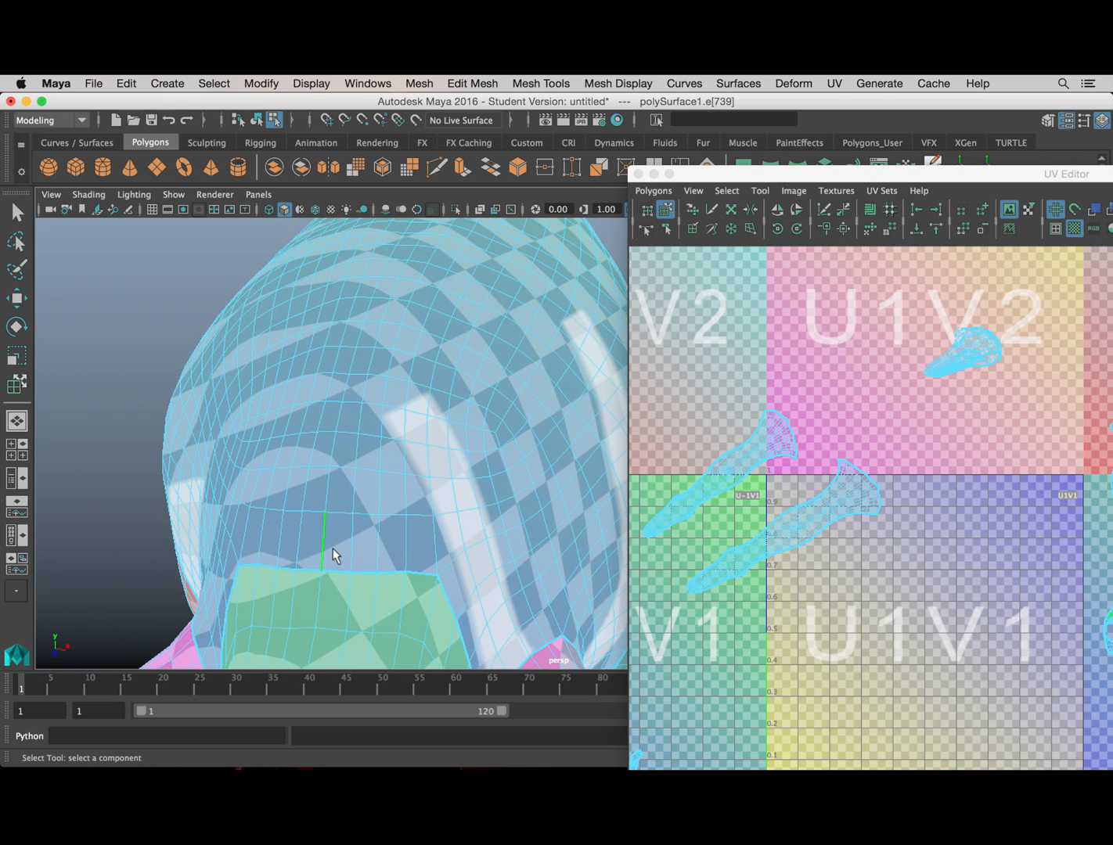
Step: Extend the edge selection from the neck seam along the ridge of the back toward the rump
{"action": "scroll", "coordinate": [333, 548], "scroll_direction": "down", "scroll_amount": 3}
{"action": "left_click_drag", "start_coordinate": [443, 324], "coordinate": [429, 348], "text": "alt"}
{"action": "middle_click_drag", "start_coordinate": [429, 347], "coordinate": [379, 526], "text": "alt"}
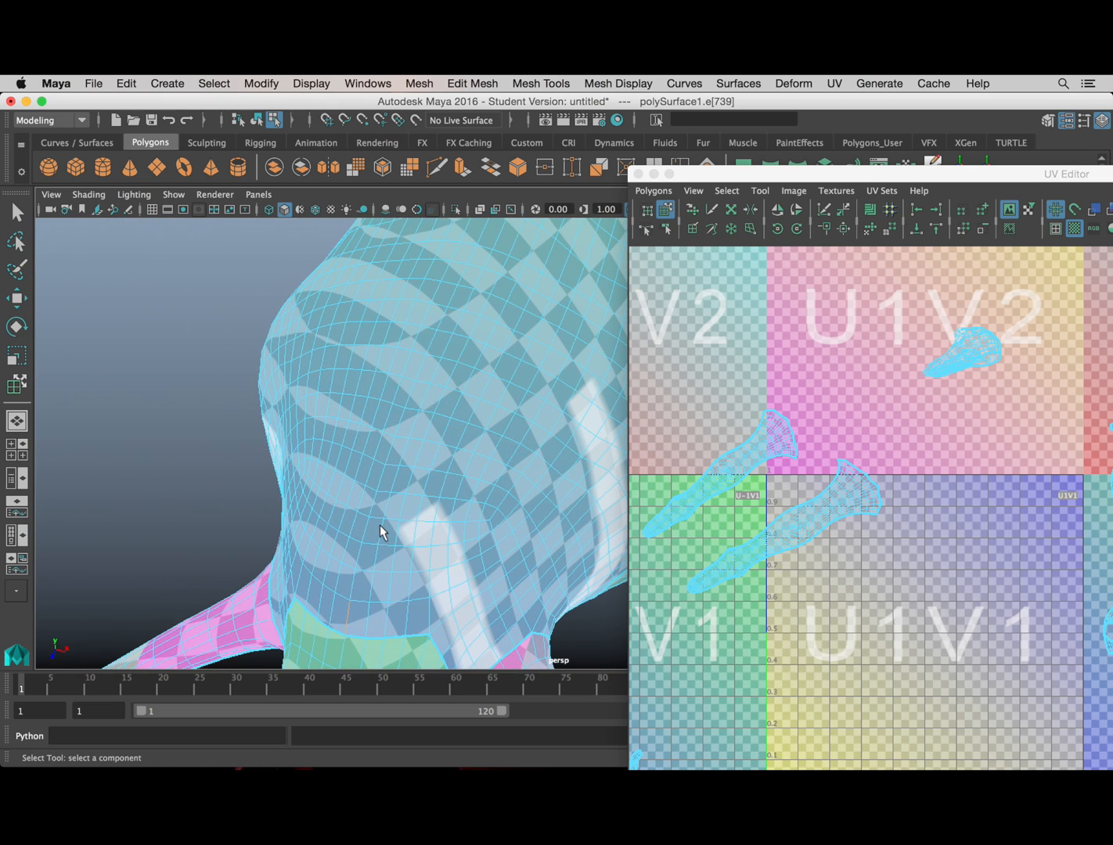
{"action": "double_click", "coordinate": [470, 261], "text": "shift"}
{"action": "scroll", "coordinate": [470, 263], "scroll_direction": "down", "scroll_amount": 4}
{"action": "left_click_drag", "start_coordinate": [471, 262], "coordinate": [368, 303], "text": "alt"}
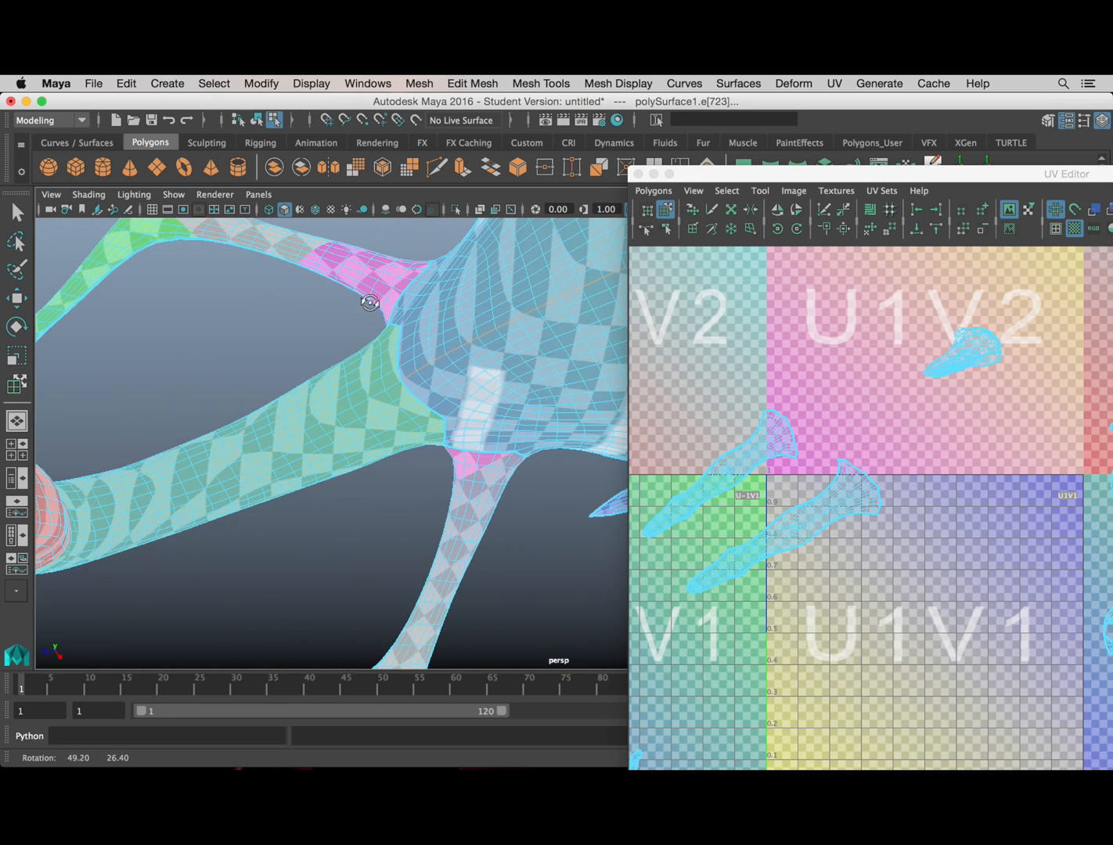
{"action": "middle_click_drag", "start_coordinate": [368, 303], "coordinate": [167, 442], "text": "alt"}
{"action": "left_click_drag", "start_coordinate": [168, 448], "coordinate": [284, 448], "text": "alt"}
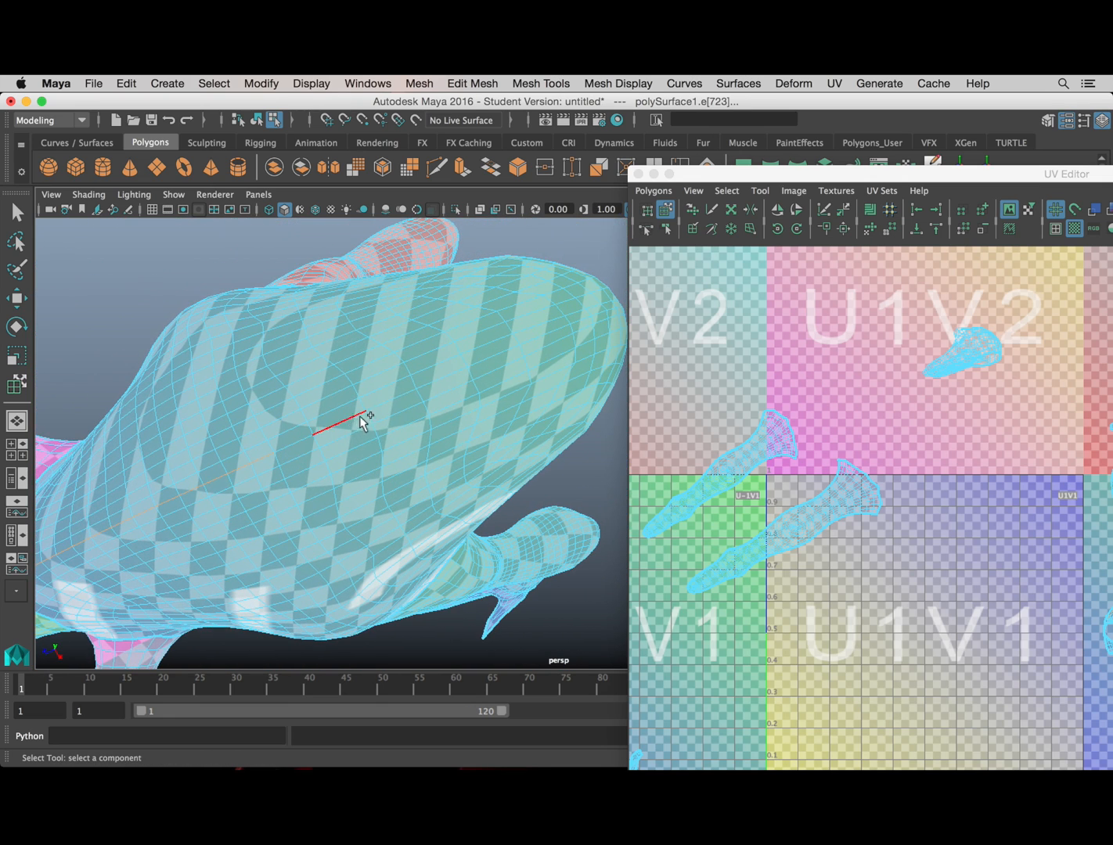
{"action": "double_click", "coordinate": [577, 324], "text": "shift"}
{"action": "scroll", "coordinate": [573, 325], "scroll_direction": "down", "scroll_amount": 4}
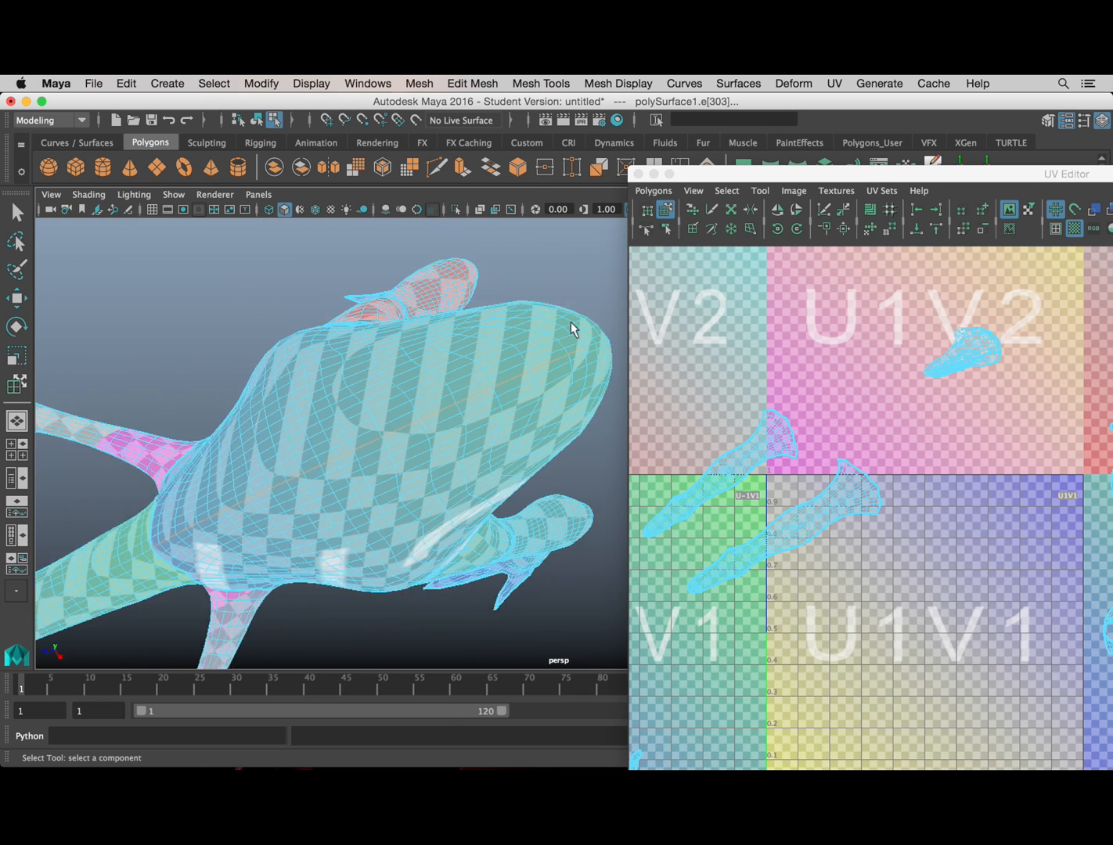
Step: Continue the centre-line edge selection over the rump and down to the pointed tail tip
{"action": "left_click_drag", "start_coordinate": [570, 325], "coordinate": [610, 288], "text": "alt"}
{"action": "middle_click_drag", "start_coordinate": [369, 475], "coordinate": [184, 322], "text": "alt"}
{"action": "scroll", "coordinate": [184, 320], "scroll_direction": "up", "scroll_amount": 4}
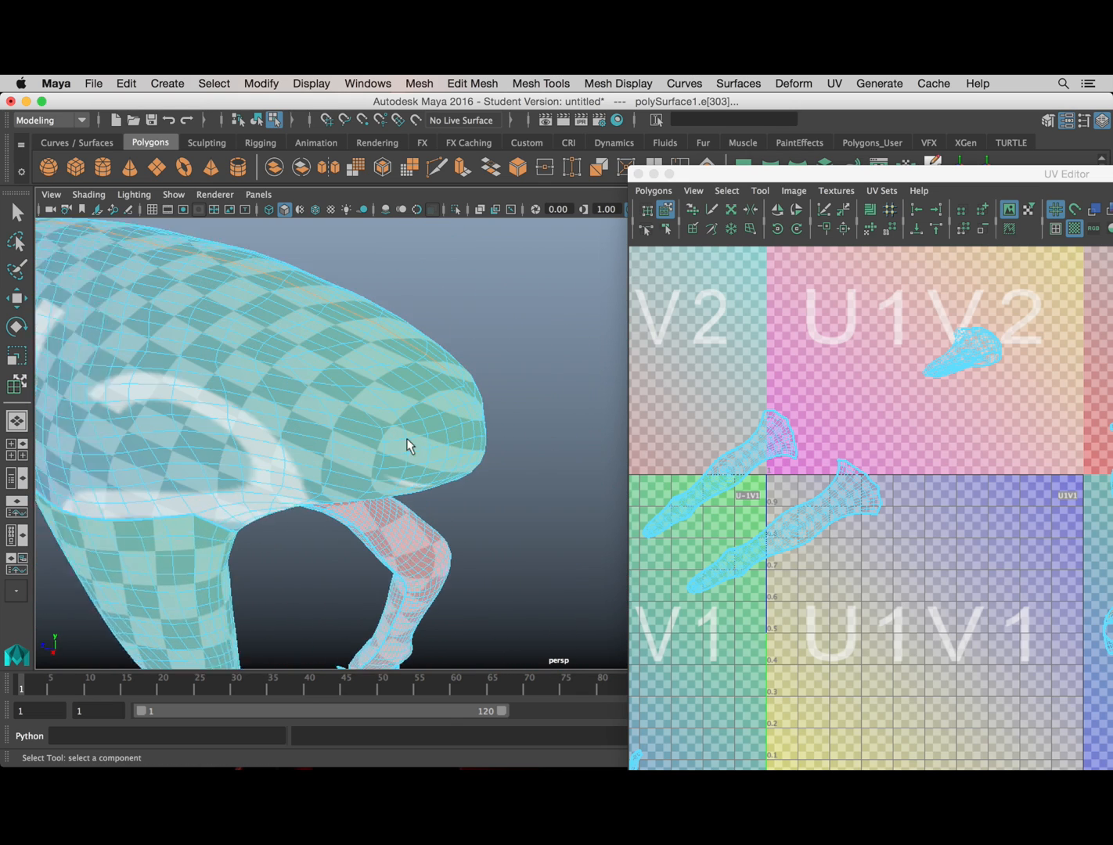
{"action": "left_click_drag", "start_coordinate": [408, 444], "coordinate": [313, 411], "text": "alt"}
{"action": "middle_click_drag", "start_coordinate": [459, 400], "coordinate": [210, 421], "text": "alt"}
{"action": "scroll", "coordinate": [210, 420], "scroll_direction": "up", "scroll_amount": 3}
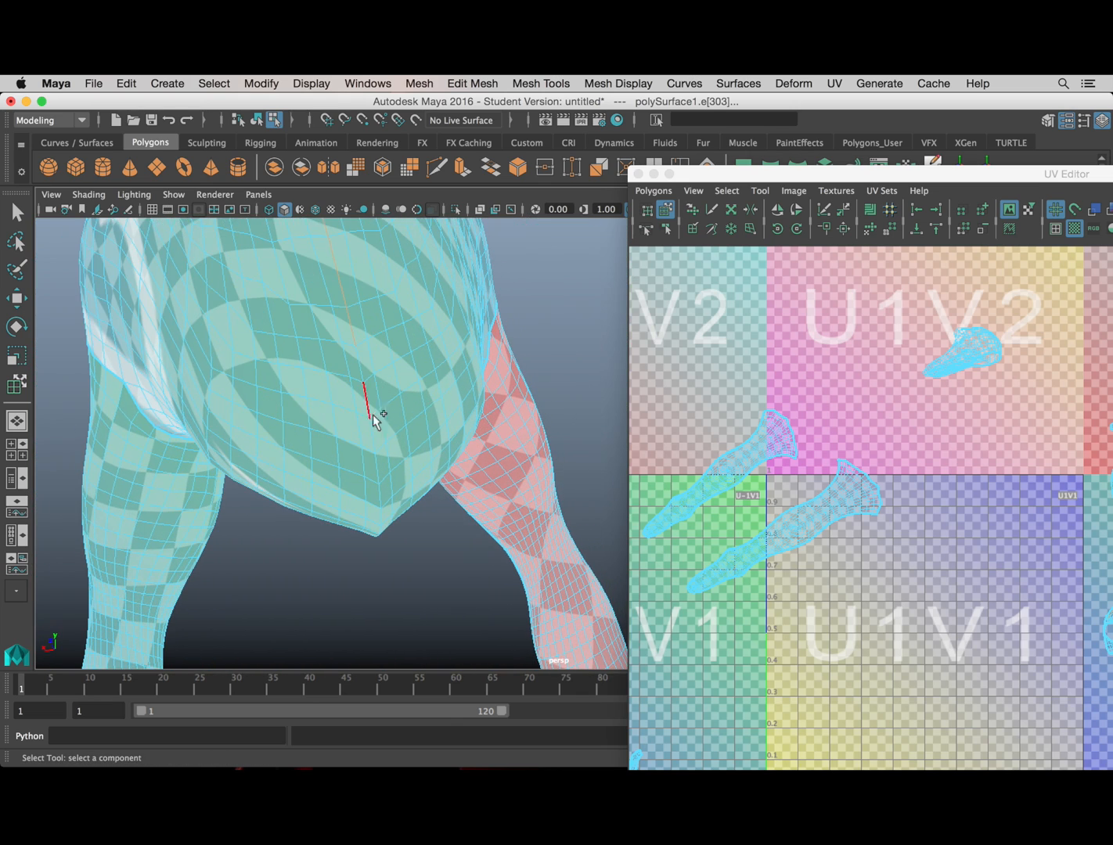
{"action": "double_click", "coordinate": [381, 516], "text": "shift"}
{"action": "left_click_drag", "start_coordinate": [371, 498], "coordinate": [368, 455], "text": "alt"}
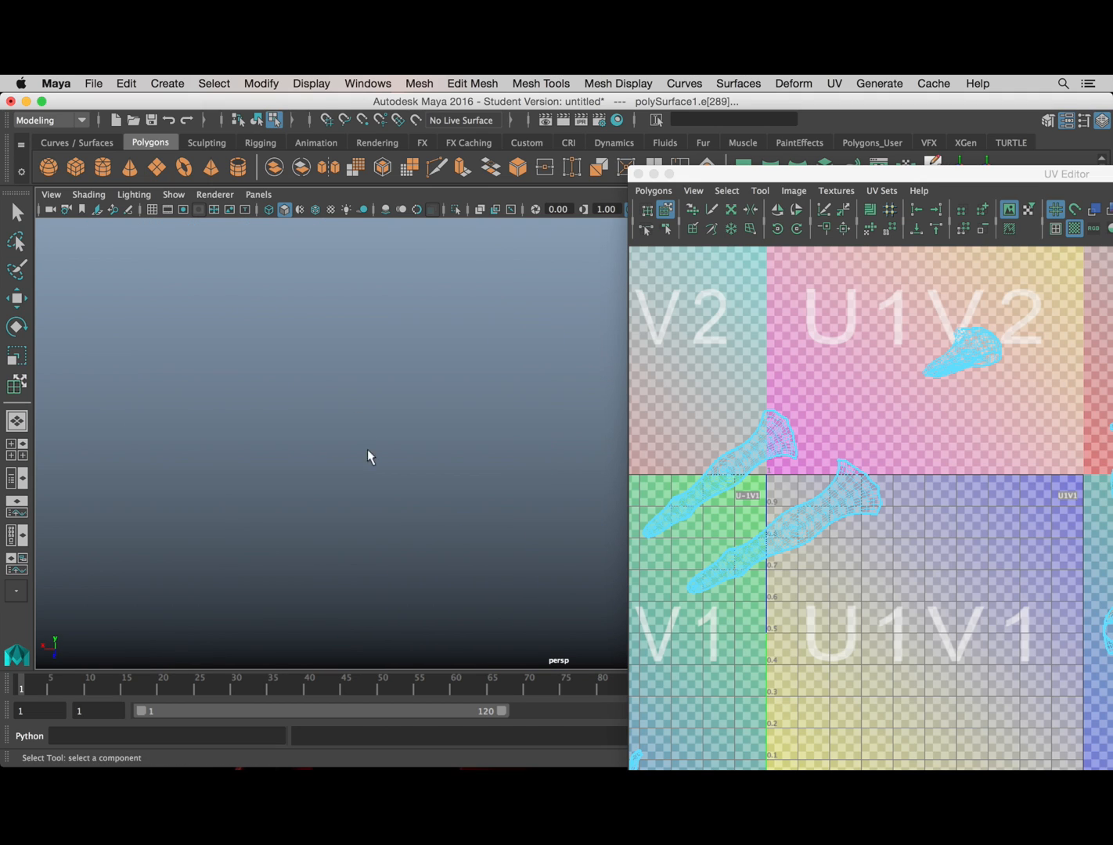
Step: Complete the centre-line edge selection along the torso's underside, between the legs and forward to the neck seam
{"action": "scroll", "coordinate": [387, 506], "scroll_direction": "down", "scroll_amount": 3}
{"action": "middle_click_drag", "start_coordinate": [412, 535], "coordinate": [368, 247], "text": "alt"}
{"action": "middle_click_drag", "start_coordinate": [446, 448], "coordinate": [441, 346], "text": "alt"}
{"action": "scroll", "coordinate": [441, 346], "scroll_direction": "up", "scroll_amount": 2}
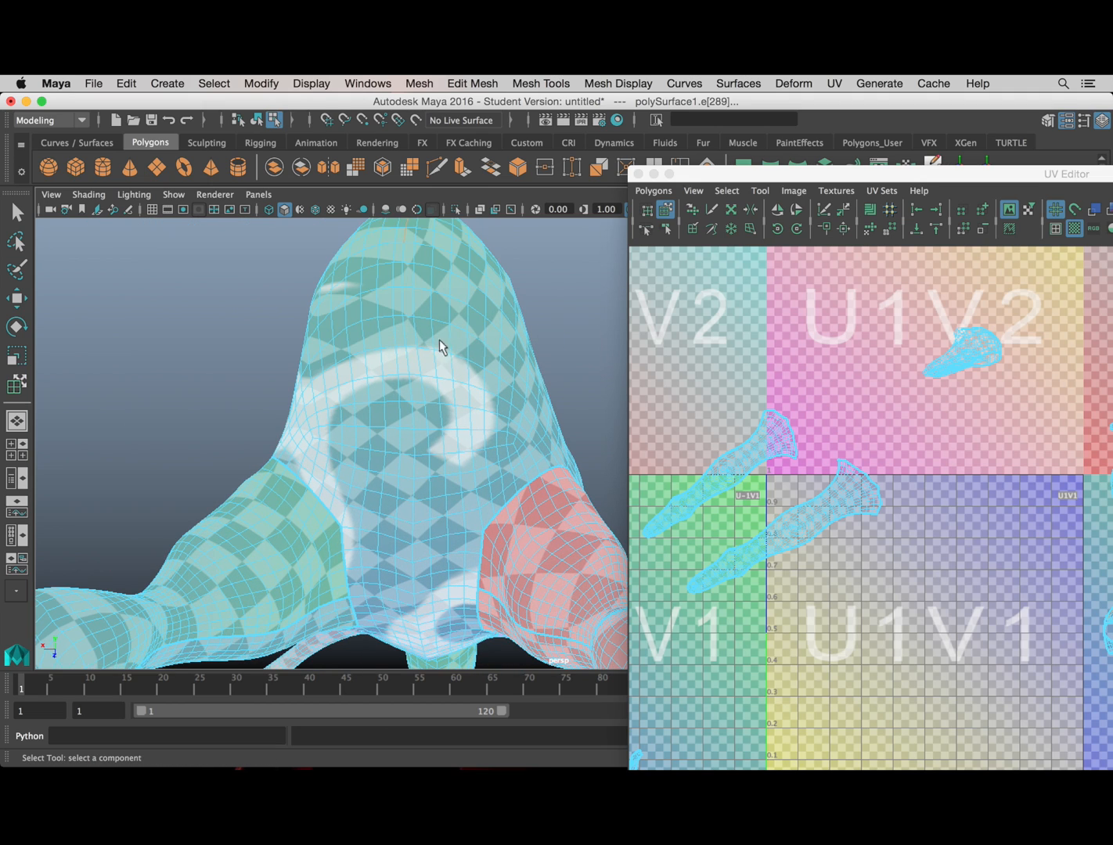
{"action": "middle_click_drag", "start_coordinate": [426, 475], "coordinate": [423, 408], "text": "alt"}
{"action": "left_click_drag", "start_coordinate": [414, 501], "coordinate": [442, 294], "text": "alt"}
{"action": "left_click_drag", "start_coordinate": [420, 459], "coordinate": [469, 443], "text": "alt"}
{"action": "middle_click_drag", "start_coordinate": [469, 443], "coordinate": [329, 450], "text": "alt"}
{"action": "left_click_drag", "start_coordinate": [341, 423], "coordinate": [481, 475], "text": "alt"}
{"action": "middle_click_drag", "start_coordinate": [481, 474], "coordinate": [381, 406], "text": "alt"}
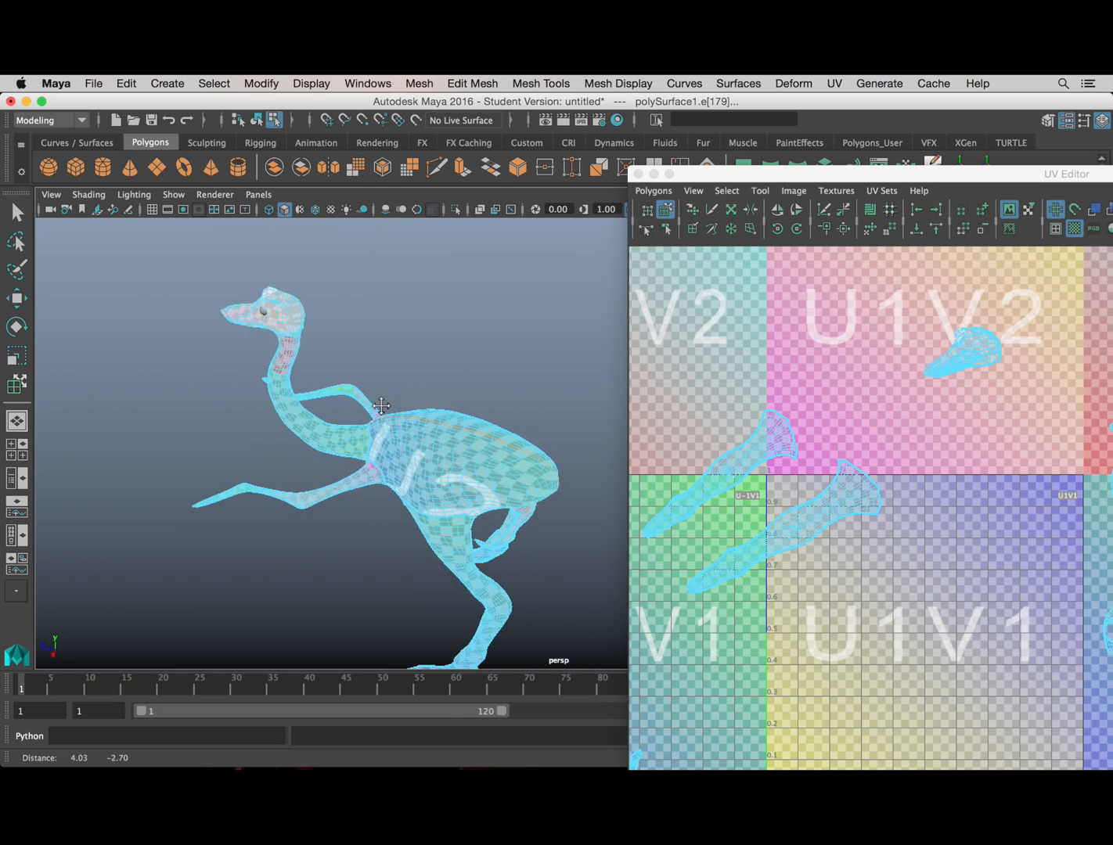
Step: Bring the UV Editor back over the viewport and cut the UV edges along the torso's centre line
{"action": "scroll", "coordinate": [381, 406], "scroll_direction": "up", "scroll_amount": 5}
{"action": "left_click_drag", "start_coordinate": [389, 462], "coordinate": [546, 372], "text": "alt"}
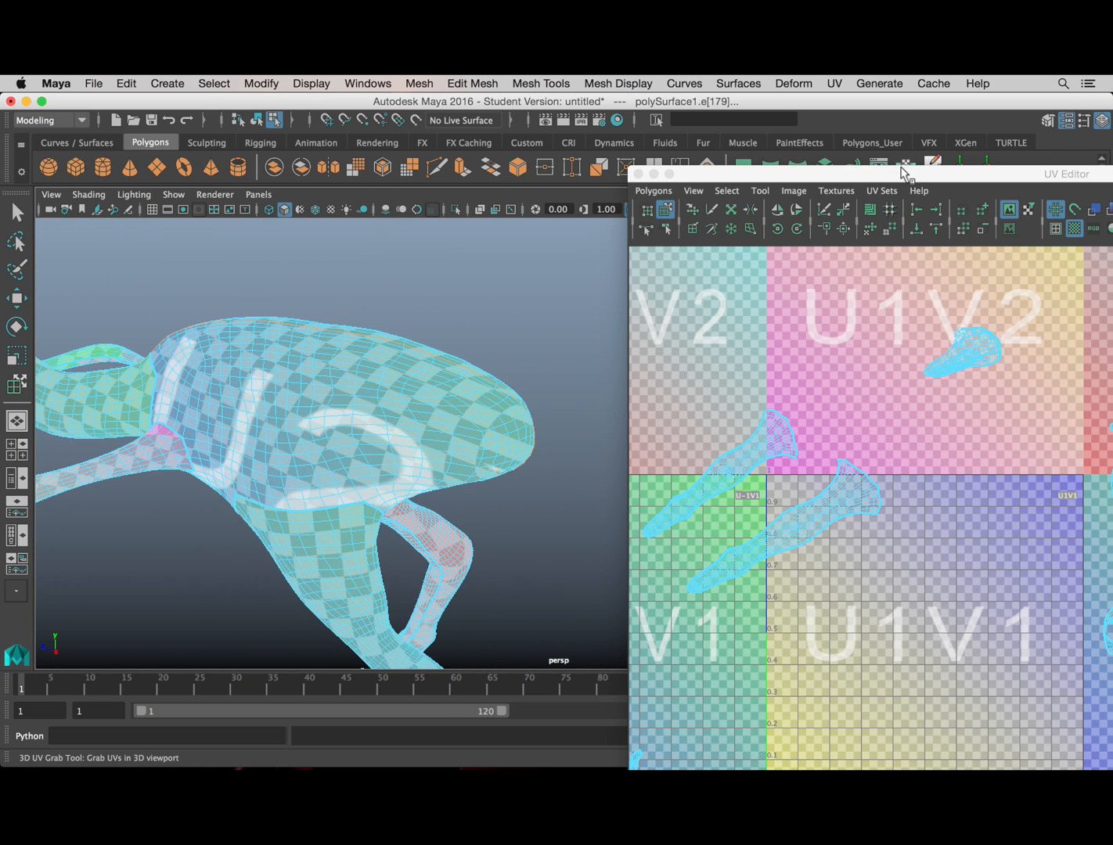
{"action": "left_click_drag", "start_coordinate": [904, 174], "coordinate": [677, 142]}
{"action": "left_click", "coordinate": [427, 159]}
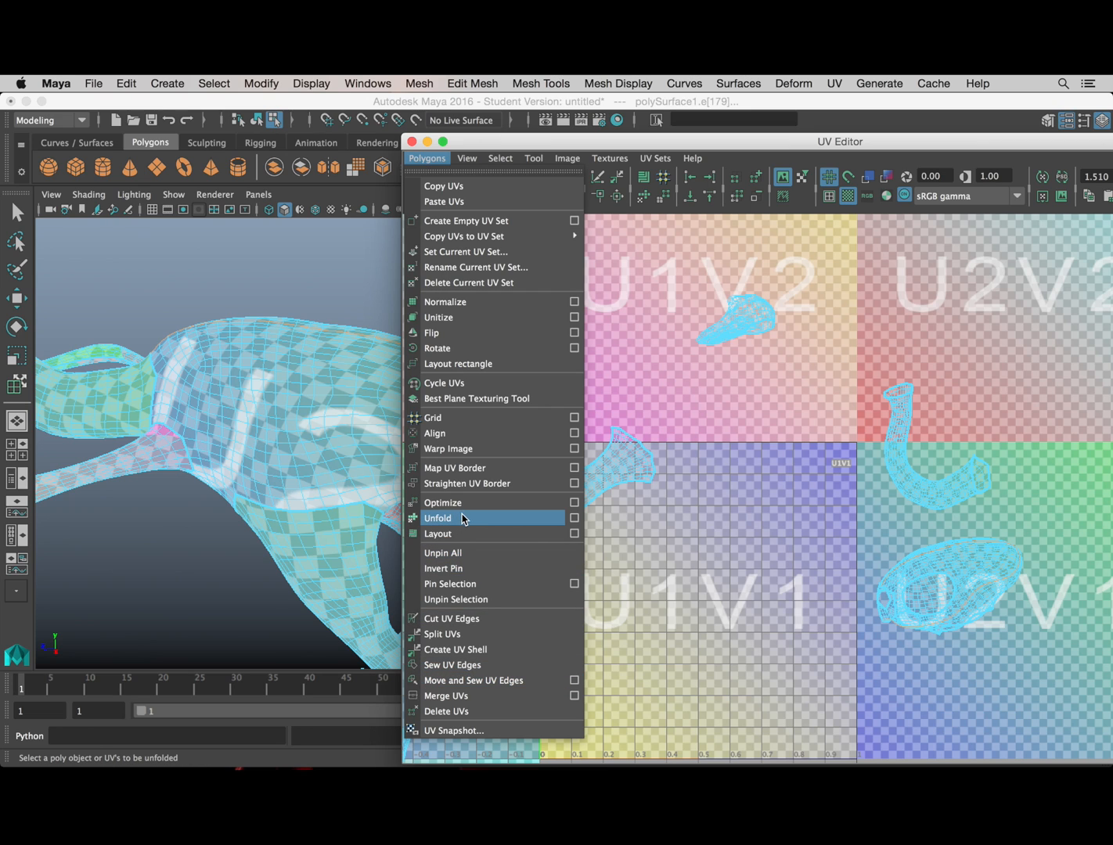
{"action": "left_click", "coordinate": [454, 619]}
Step: Move the two torso halves apart and unfold the half lying across the U1V1 and U2V1 tiles
{"action": "scroll", "coordinate": [886, 576], "scroll_direction": "down", "scroll_amount": 1}
{"action": "middle_click_drag", "start_coordinate": [843, 494], "coordinate": [612, 435], "text": "alt"}
{"action": "left_click_drag", "start_coordinate": [742, 523], "coordinate": [929, 499]}
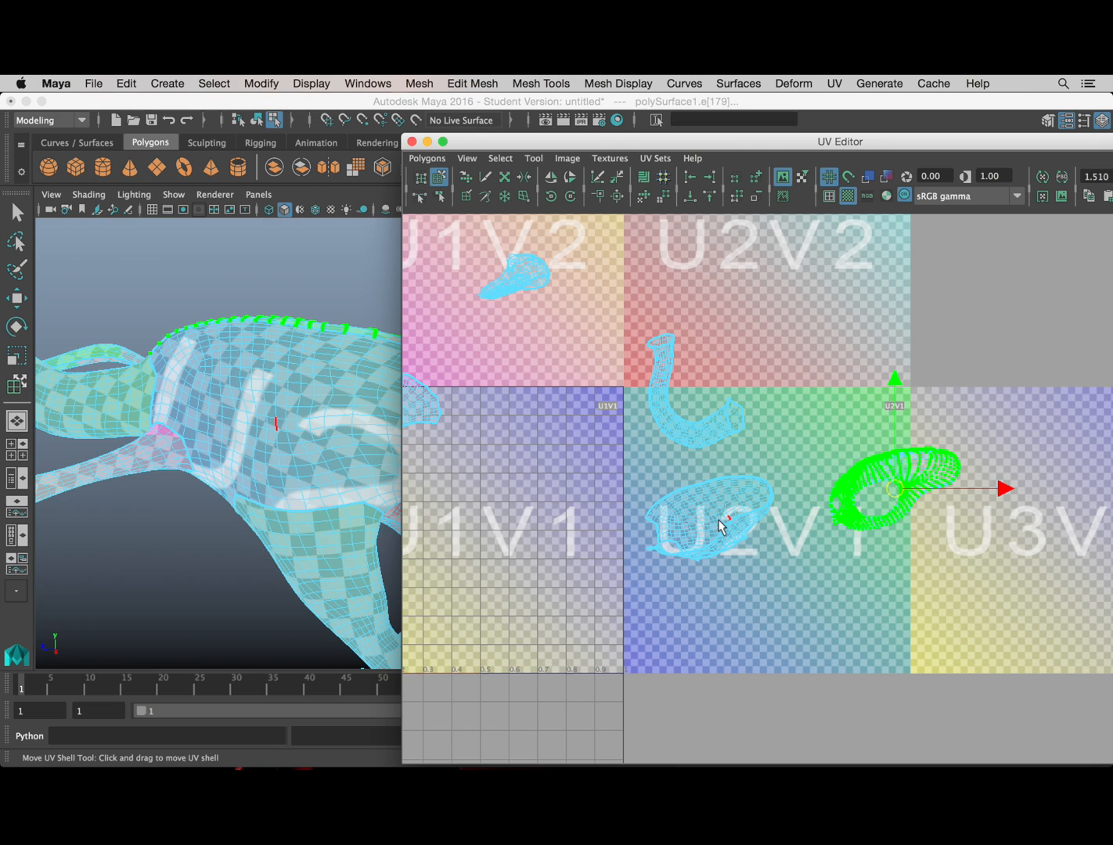
{"action": "left_click_drag", "start_coordinate": [721, 504], "coordinate": [654, 515]}
{"action": "left_click", "coordinate": [428, 158]}
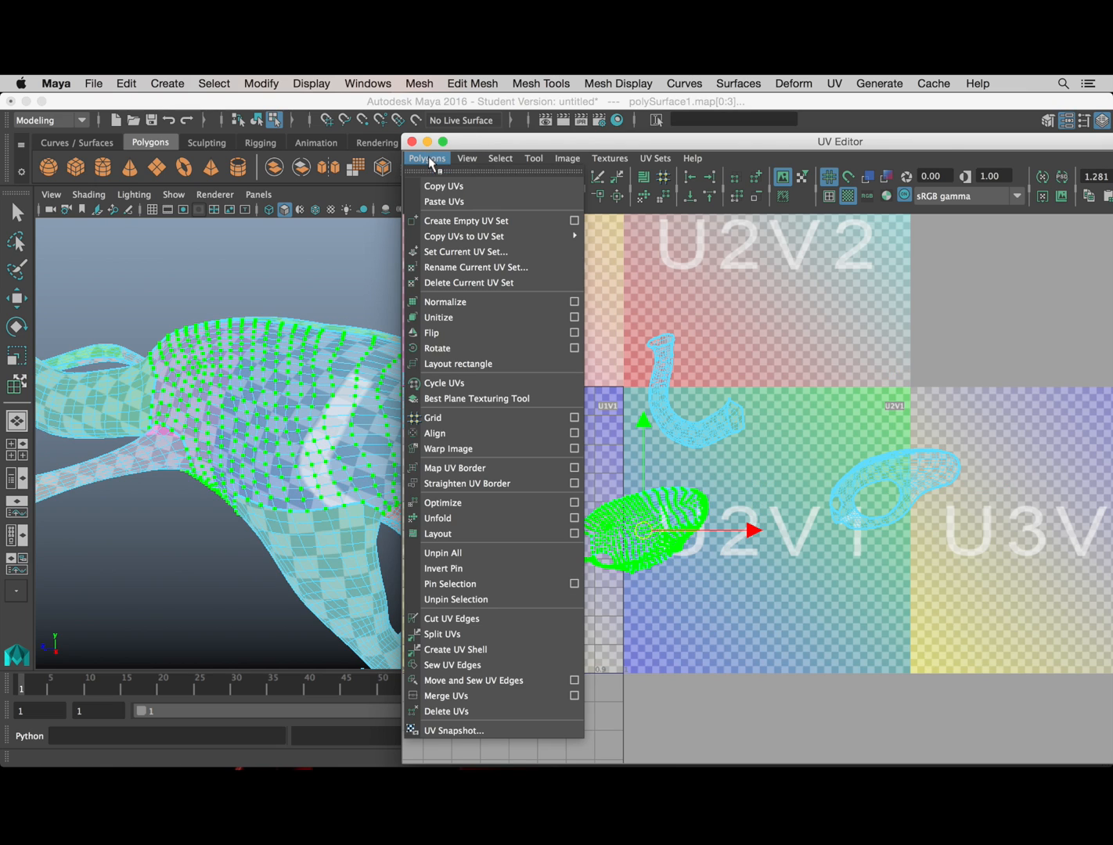
{"action": "left_click", "coordinate": [419, 519]}
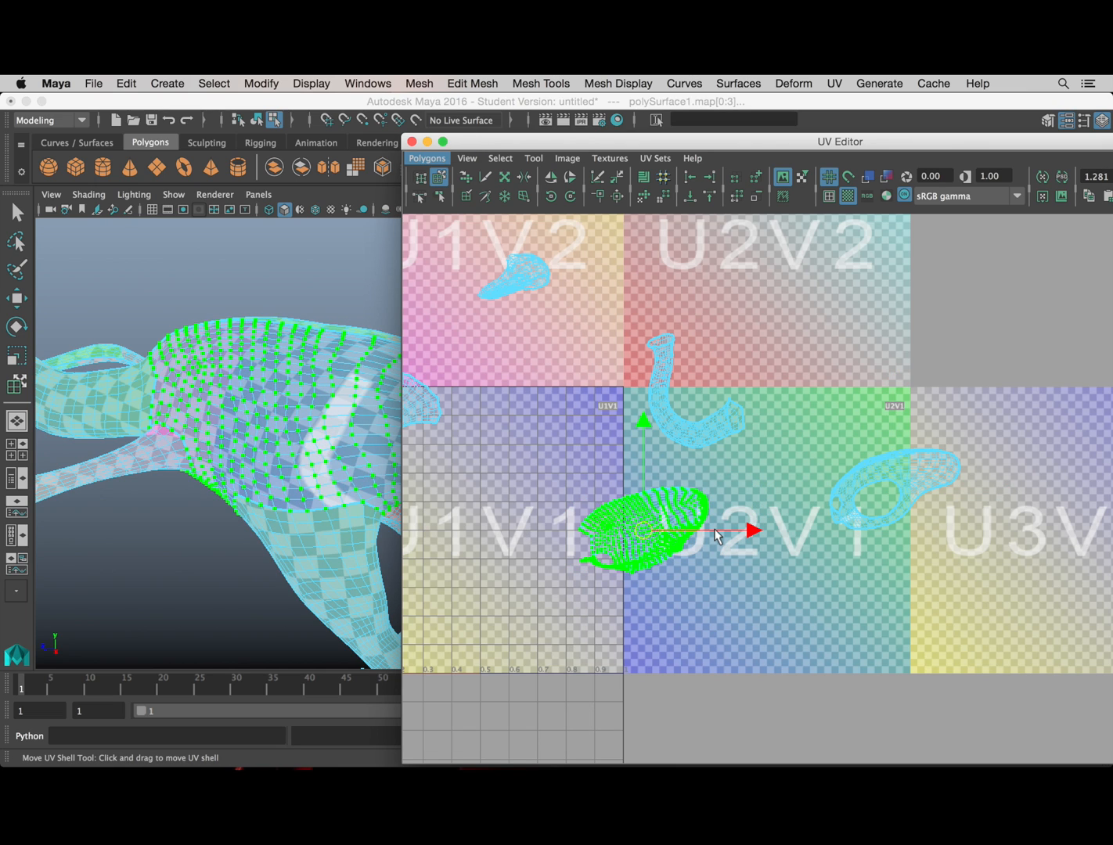
{"action": "scroll", "coordinate": [714, 528], "scroll_direction": "up", "scroll_amount": 3}
{"action": "middle_click_drag", "start_coordinate": [663, 528], "coordinate": [776, 477], "text": "alt"}
{"action": "scroll", "coordinate": [649, 439], "scroll_direction": "up", "scroll_amount": 3}
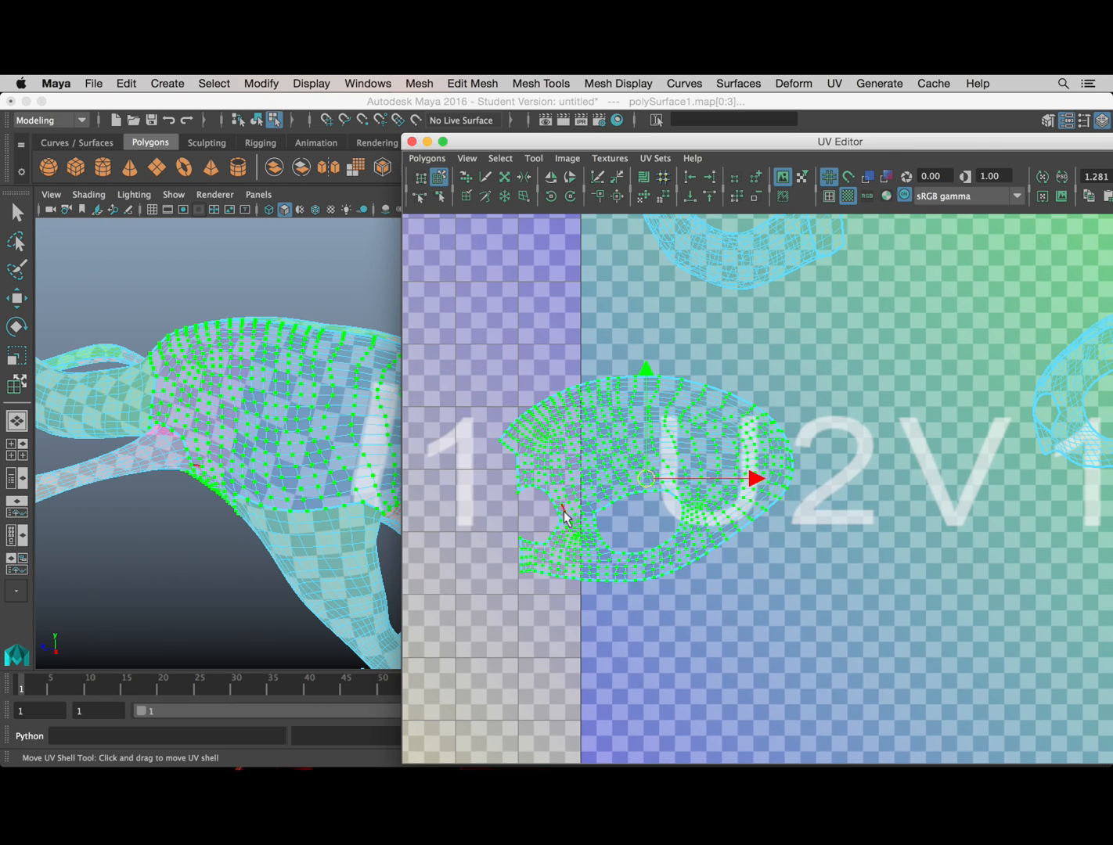
{"action": "middle_click_drag", "start_coordinate": [536, 440], "coordinate": [450, 500], "text": "alt"}
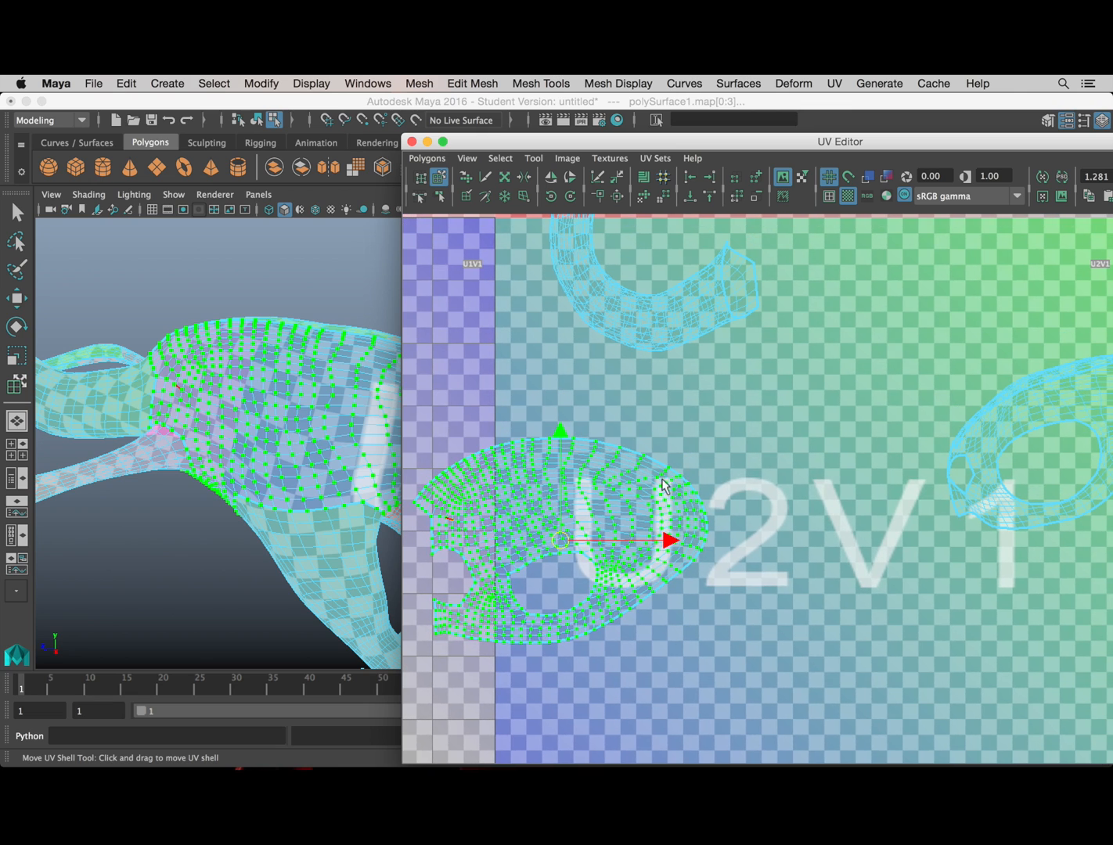
{"action": "middle_click_drag", "start_coordinate": [595, 493], "coordinate": [694, 464], "text": "alt"}
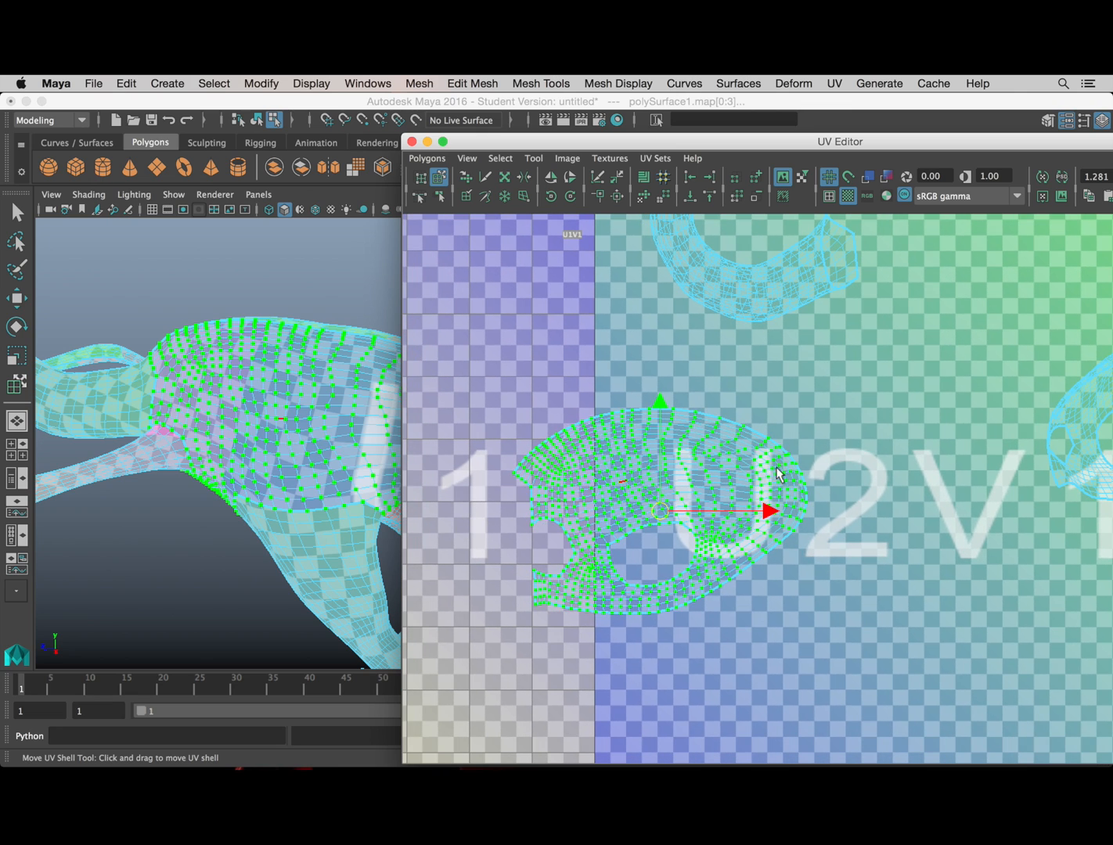
Step: Unfold the second torso half, which lies across the U2V1 and U3V1 tiles
{"action": "middle_click_drag", "start_coordinate": [1051, 447], "coordinate": [674, 495], "text": "alt"}
{"action": "left_click", "coordinate": [854, 419]}
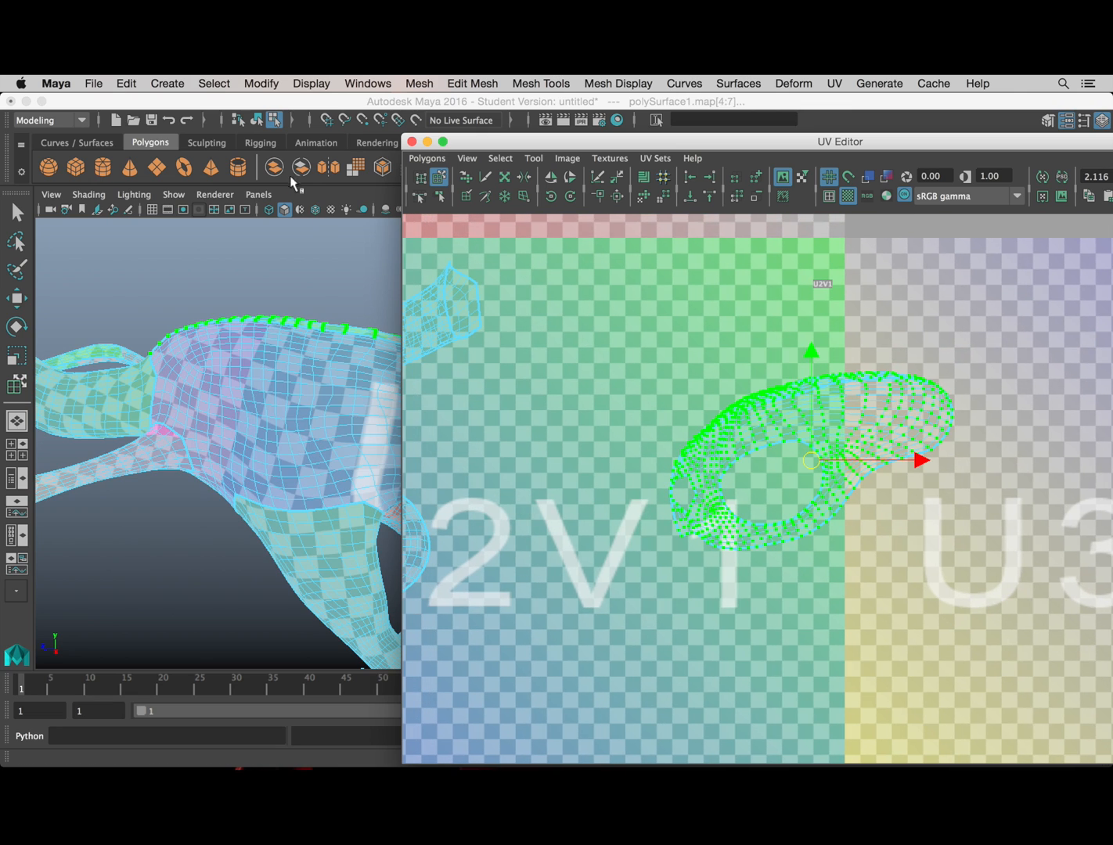
{"action": "left_click", "coordinate": [427, 158]}
{"action": "left_click", "coordinate": [479, 519]}
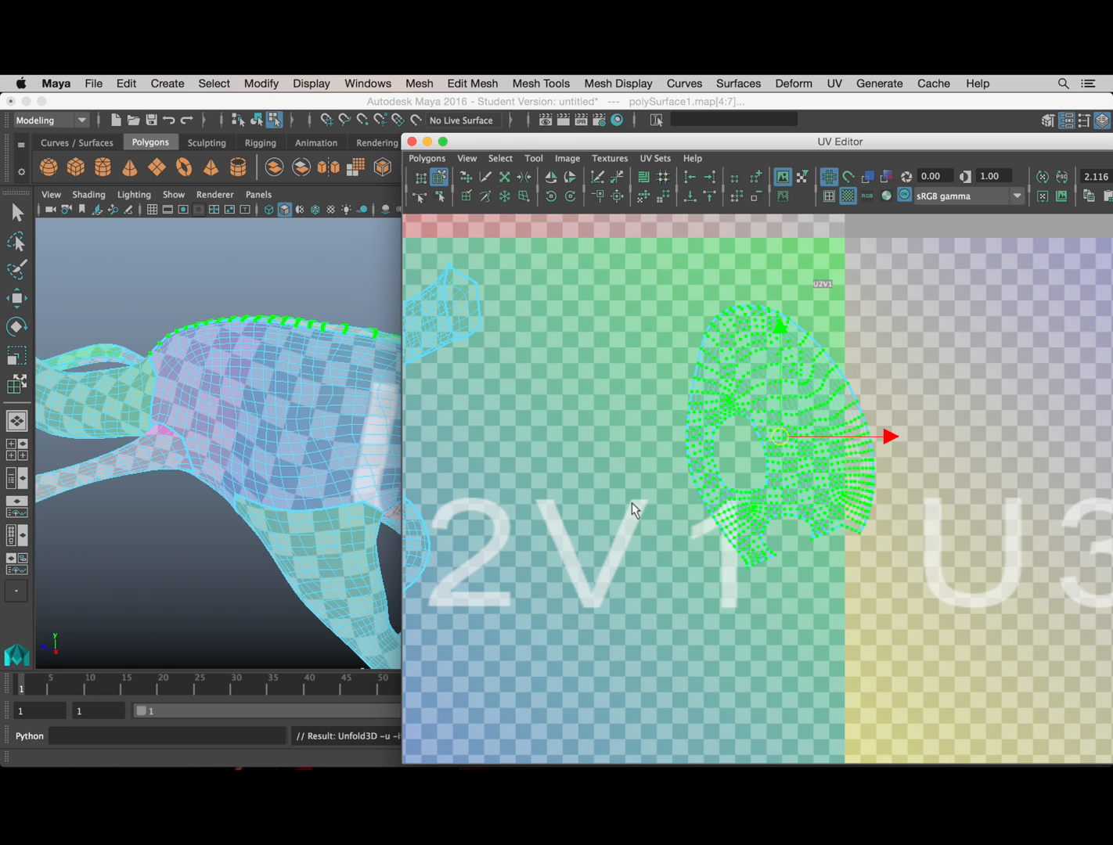
Step: Move the UV Editor off the bird, clear the selection and examine the checker pattern along the torso's back seam
{"action": "middle_click_drag", "start_coordinate": [667, 487], "coordinate": [1056, 716], "text": "alt"}
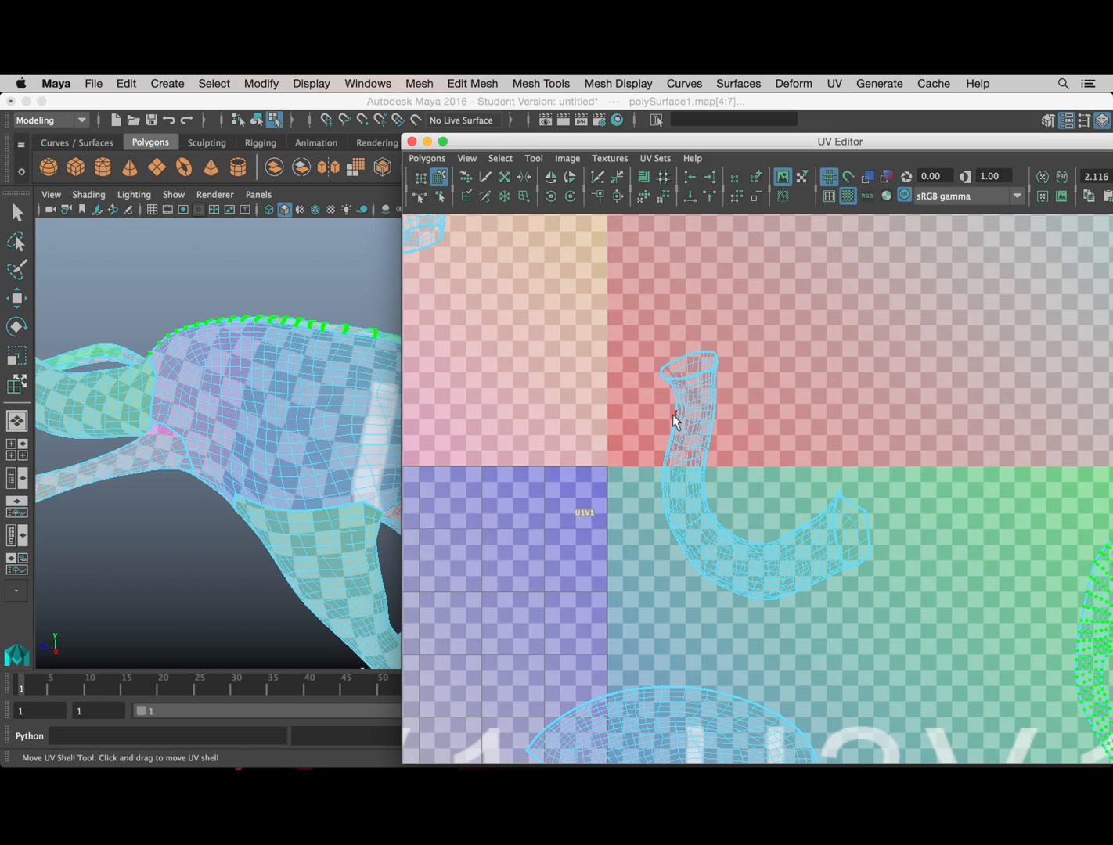
{"action": "left_click_drag", "start_coordinate": [504, 145], "coordinate": [902, 100]}
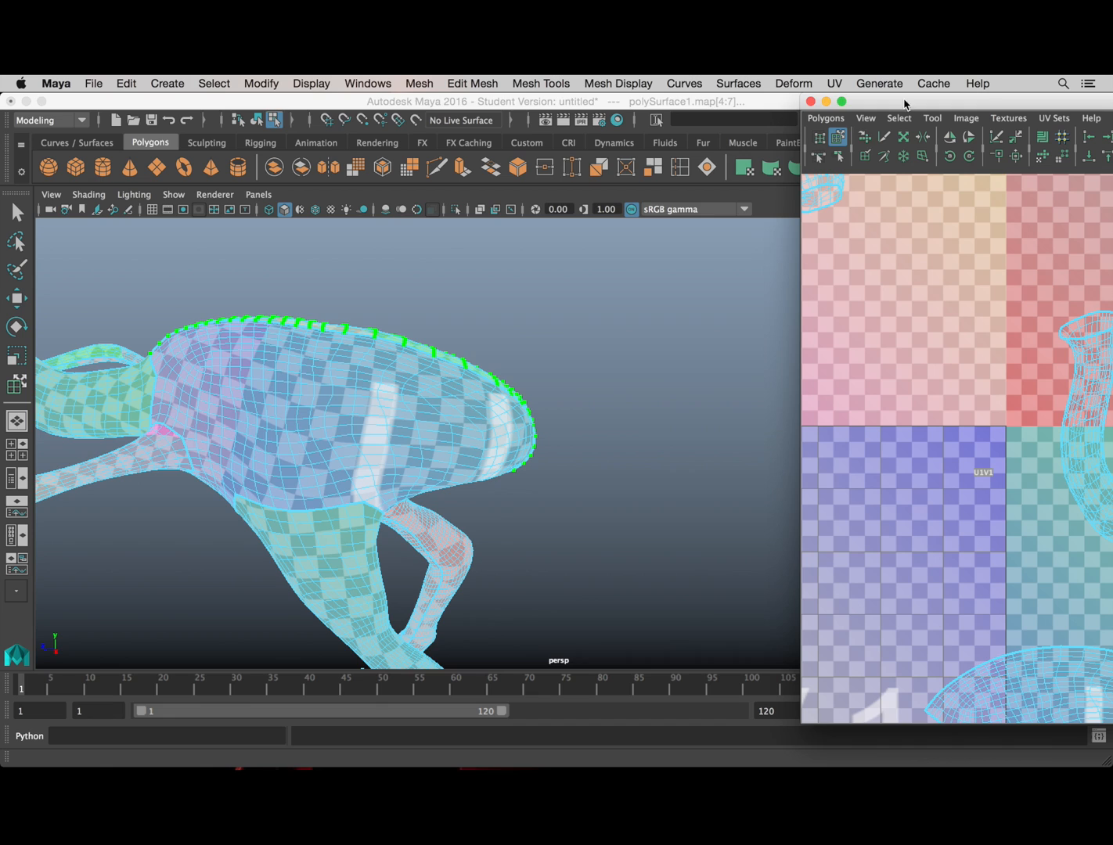
{"action": "right_click_drag", "start_coordinate": [379, 316], "coordinate": [282, 399], "text": "alt"}
{"action": "middle_click_drag", "start_coordinate": [285, 404], "coordinate": [409, 505], "text": "alt"}
{"action": "scroll", "coordinate": [405, 506], "scroll_direction": "up", "scroll_amount": 5}
{"action": "left_click", "coordinate": [413, 444]}
{"action": "left_click_drag", "start_coordinate": [411, 445], "coordinate": [450, 399], "text": "alt"}
{"action": "middle_click_drag", "start_coordinate": [451, 399], "coordinate": [432, 437], "text": "alt"}
{"action": "scroll", "coordinate": [391, 475], "scroll_direction": "up", "scroll_amount": 5}
{"action": "left_click_drag", "start_coordinate": [432, 436], "coordinate": [288, 443], "text": "alt"}
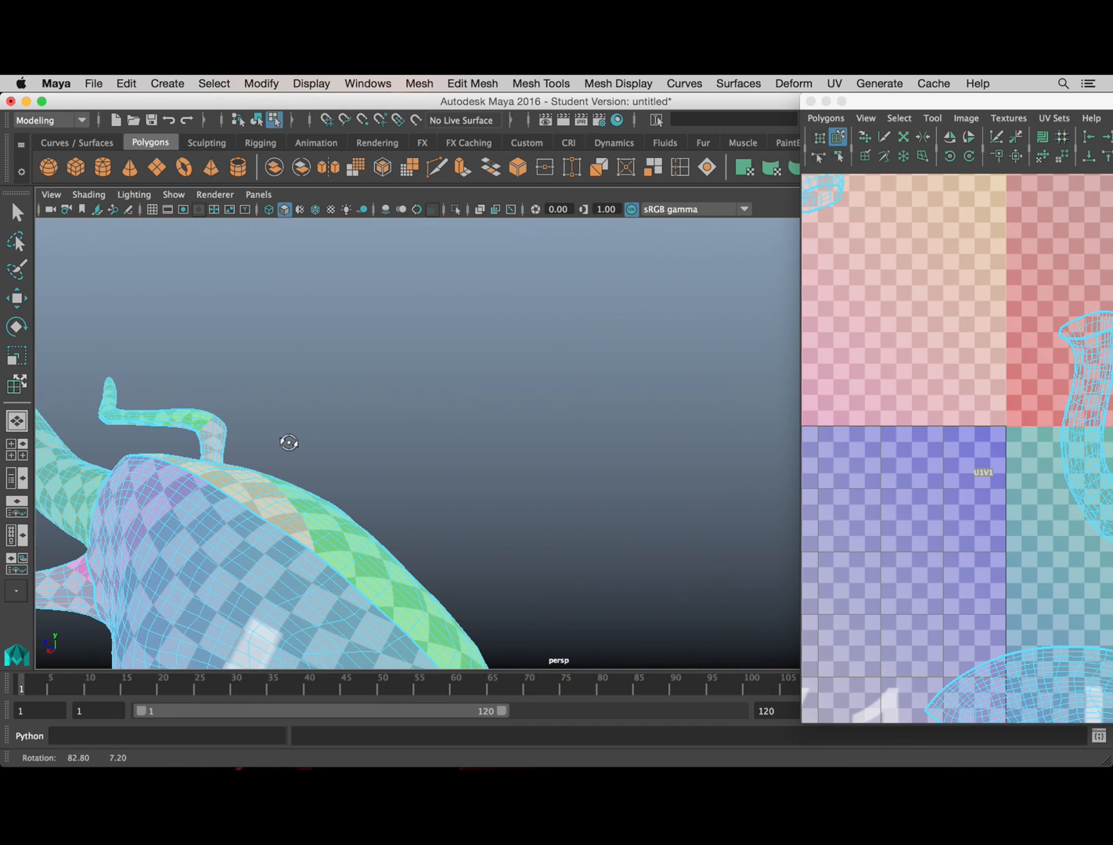
Step: Select the lengthwise edge line on the front of the neck, from the head seam to about mid-neck
{"action": "middle_click_drag", "start_coordinate": [289, 442], "coordinate": [647, 535], "text": "alt"}
{"action": "mouse_move", "coordinate": [526, 515]}
{"action": "left_mouse_down", "text": "alt"}
{"action": "mouse_move", "coordinate": [539, 477]}
{"action": "mouse_move", "coordinate": [628, 472]}
{"action": "mouse_move", "coordinate": [538, 534]}
{"action": "mouse_move", "coordinate": [584, 459]}
{"action": "mouse_move", "coordinate": [534, 503]}
{"action": "left_mouse_up", "text": "alt"}
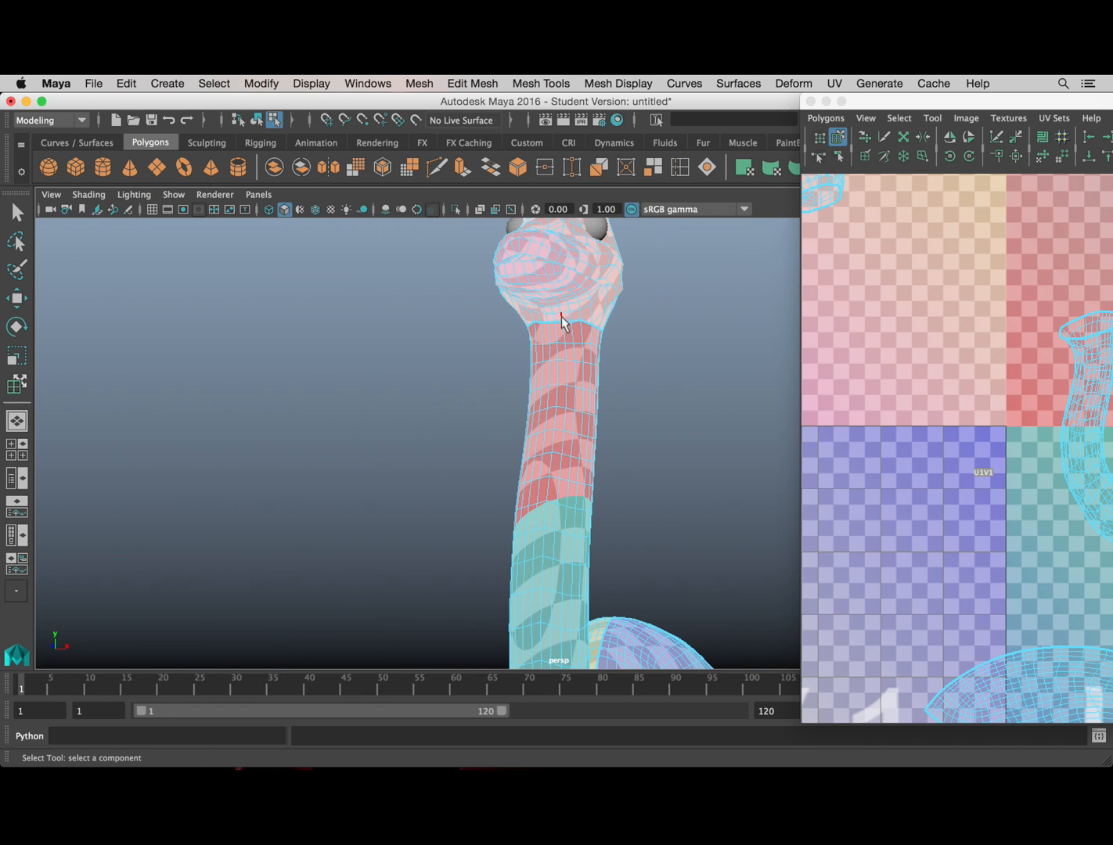
{"action": "left_click", "coordinate": [561, 346]}
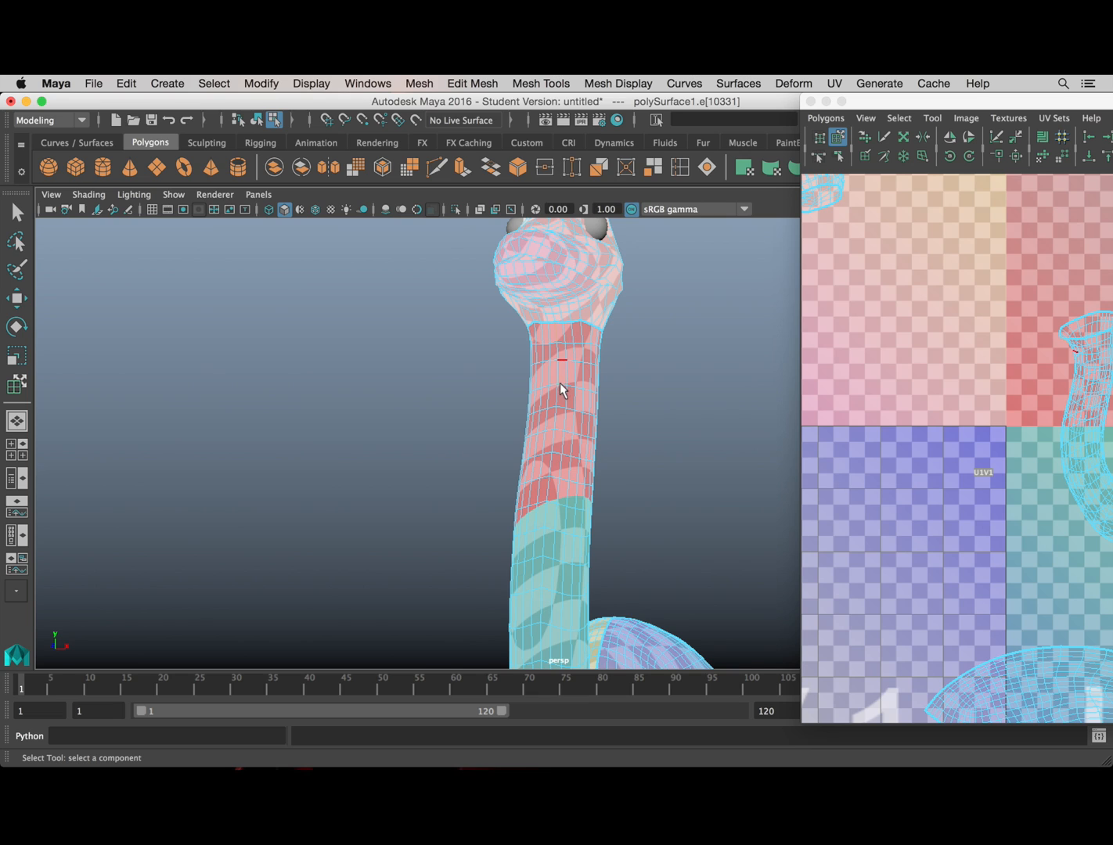
{"action": "left_click_drag", "start_coordinate": [559, 383], "coordinate": [567, 354], "text": "alt"}
{"action": "left_click", "coordinate": [545, 524]}
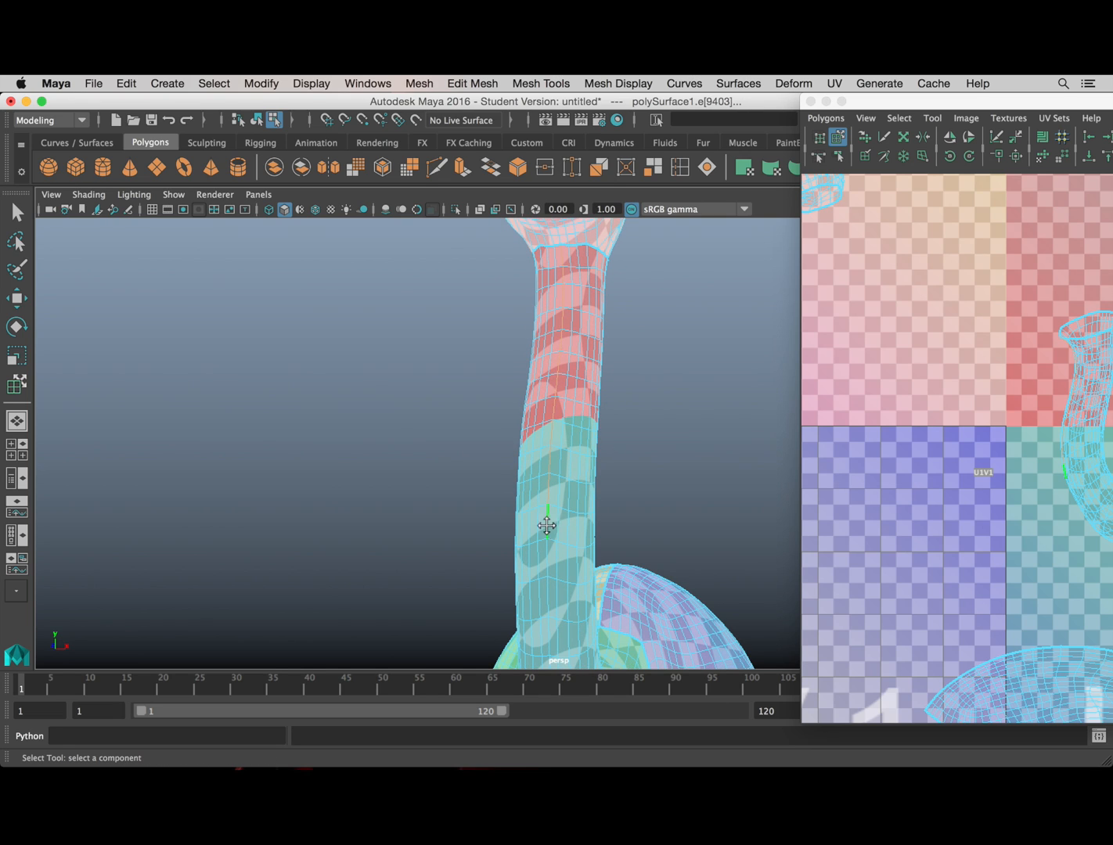
Step: Extend the front neck edge selection down to the seam at the base of the neck
{"action": "left_click_drag", "start_coordinate": [546, 524], "coordinate": [537, 479], "text": "alt"}
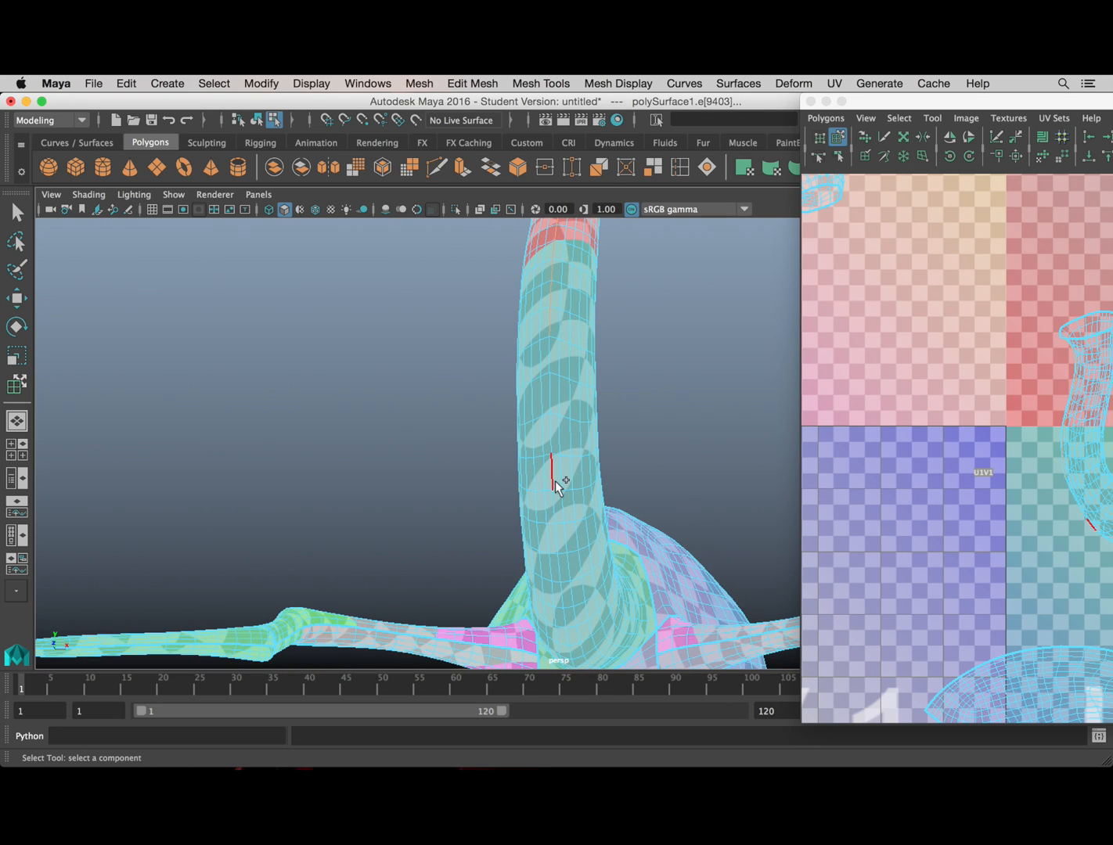
{"action": "left_click_drag", "start_coordinate": [562, 542], "coordinate": [641, 439], "text": "alt"}
{"action": "left_click", "coordinate": [554, 514]}
{"action": "left_click", "coordinate": [599, 542]}
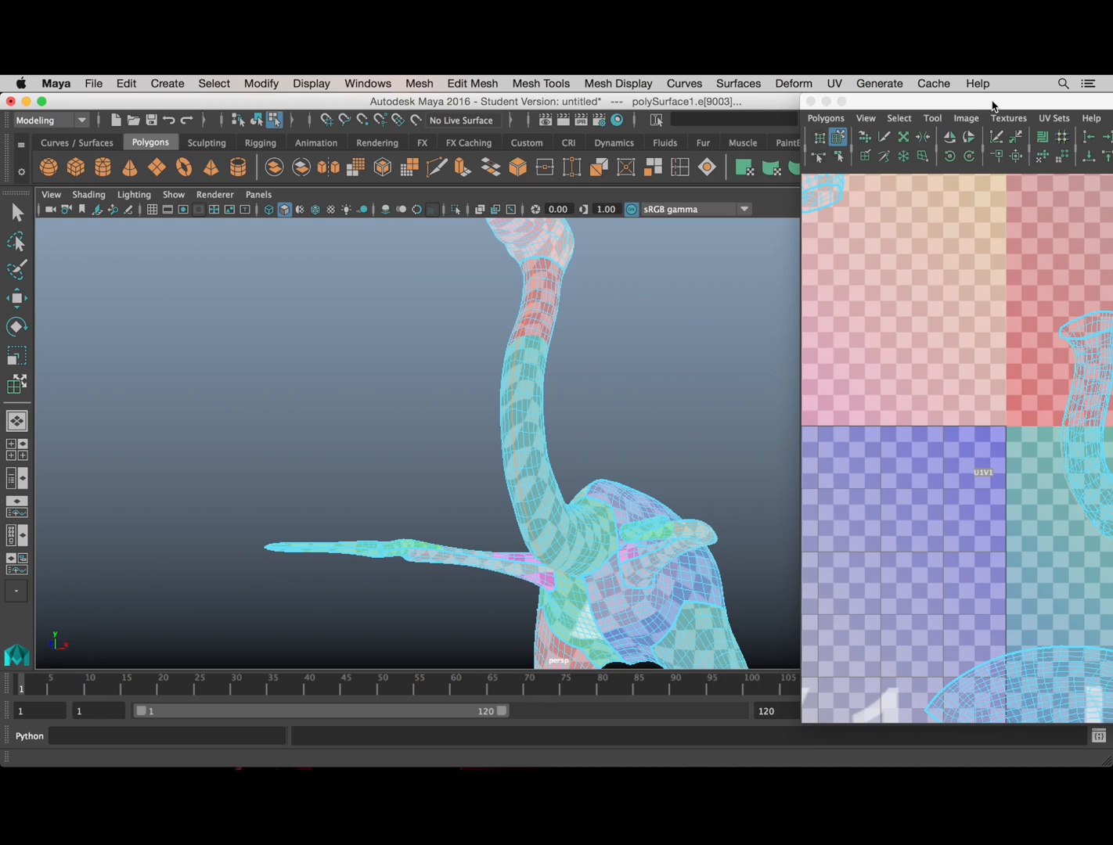
Step: Bring the UV Editor back over the viewport and cut the UV edges along the neck's selected line
{"action": "left_click_drag", "start_coordinate": [991, 106], "coordinate": [694, 118]}
{"action": "left_click", "coordinate": [527, 130]}
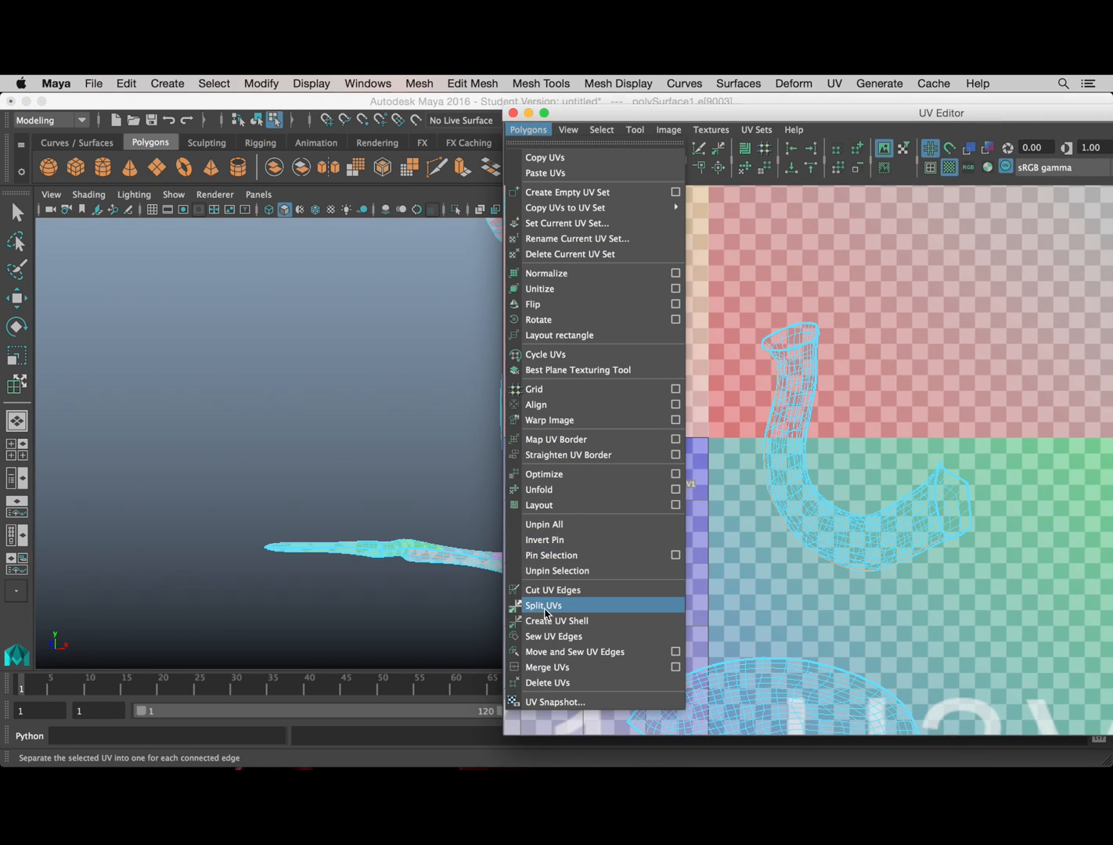
{"action": "left_click", "coordinate": [568, 489]}
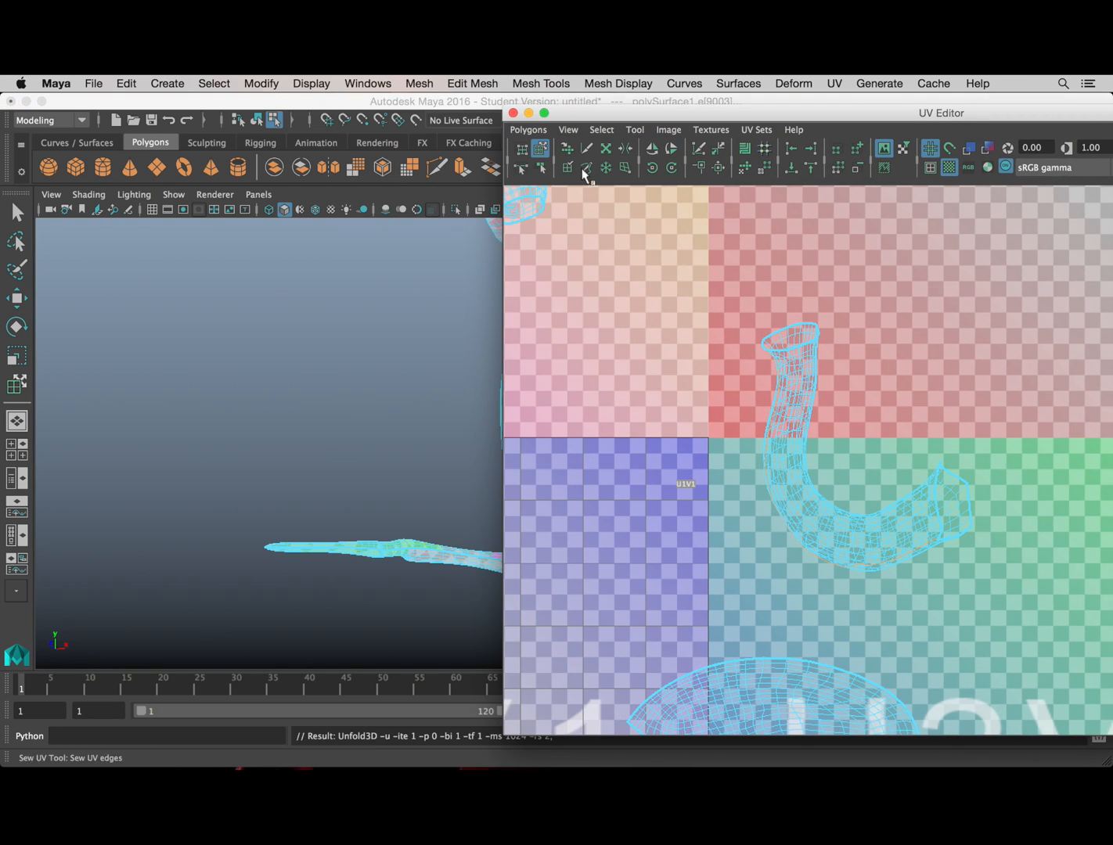
{"action": "left_click", "coordinate": [528, 130]}
{"action": "left_click", "coordinate": [575, 587]}
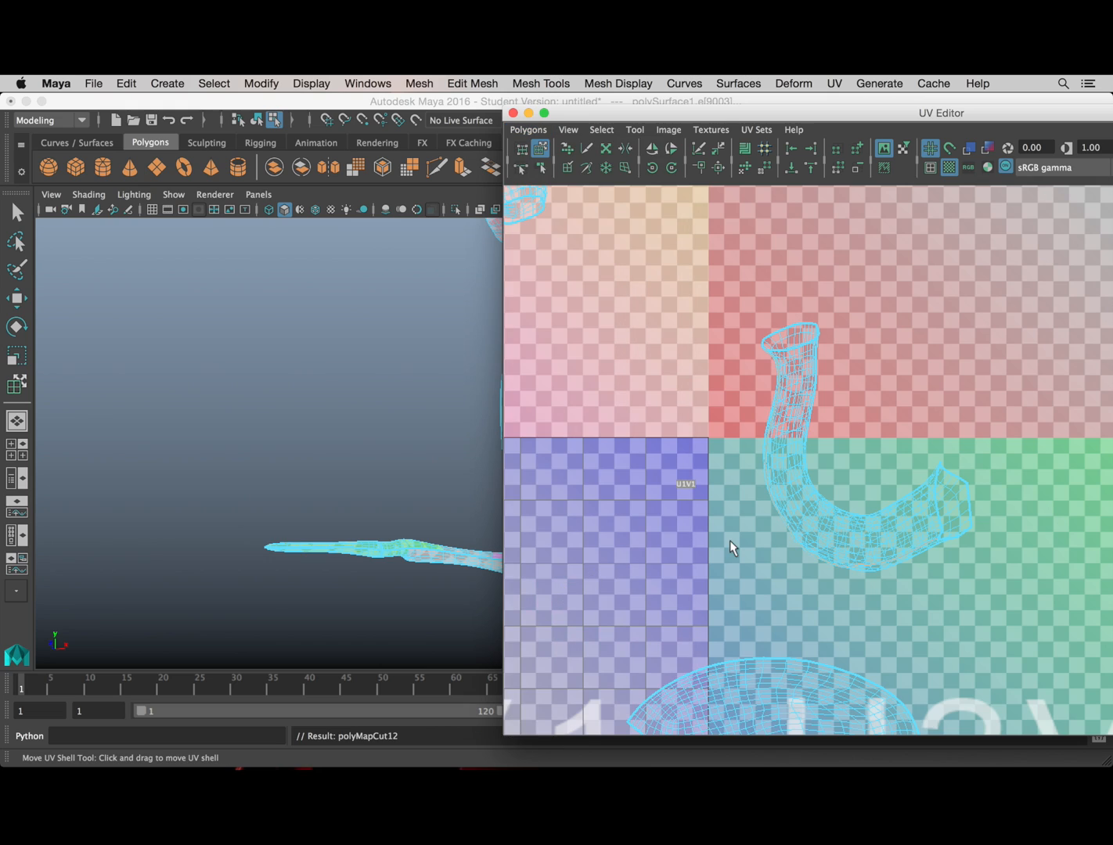
{"action": "right_click_drag", "start_coordinate": [790, 464], "coordinate": [857, 457]}
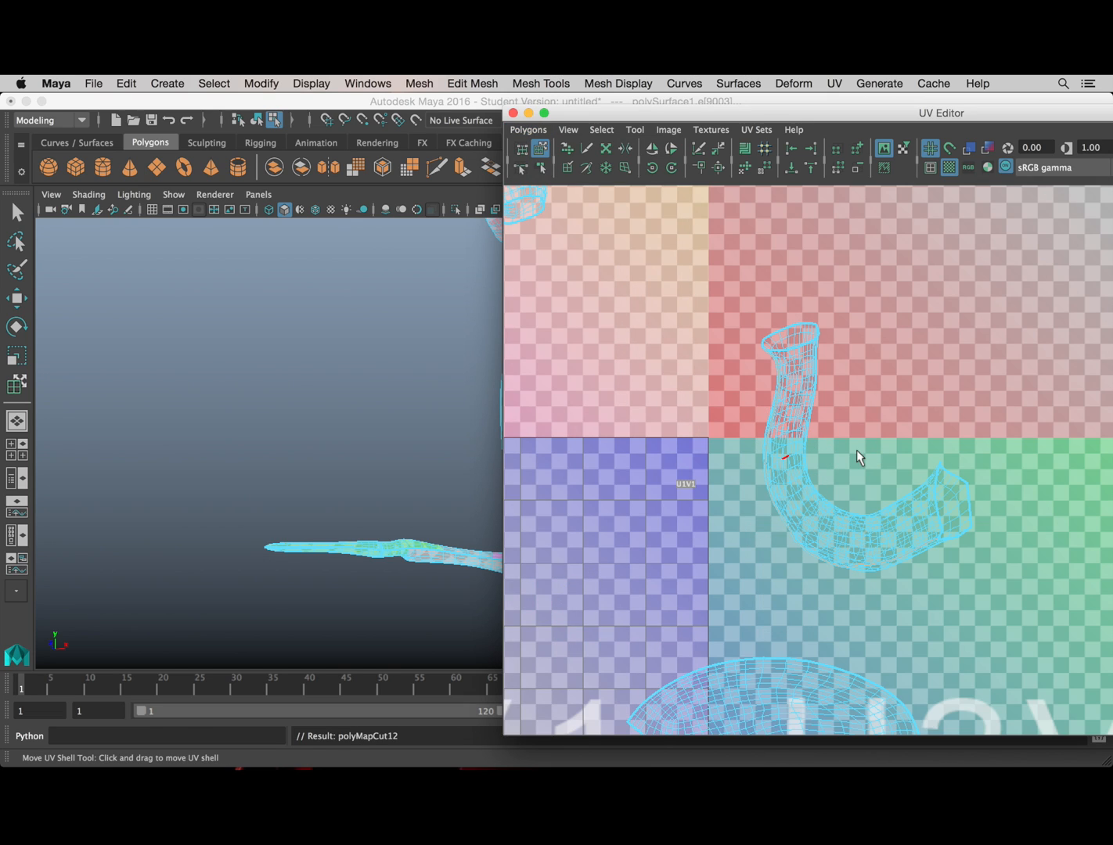
Step: Select the neck's UV shell and unfold it
{"action": "left_click", "coordinate": [763, 467]}
{"action": "left_click", "coordinate": [528, 129]}
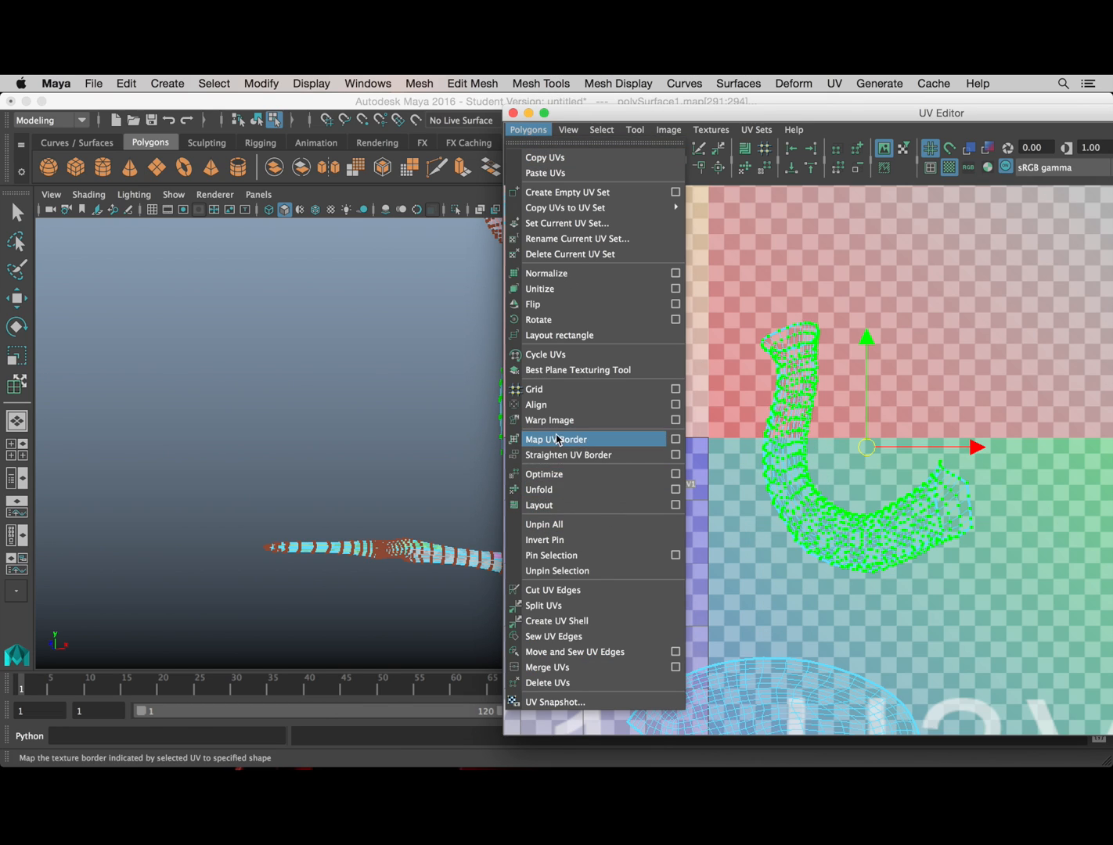
{"action": "left_click", "coordinate": [551, 490]}
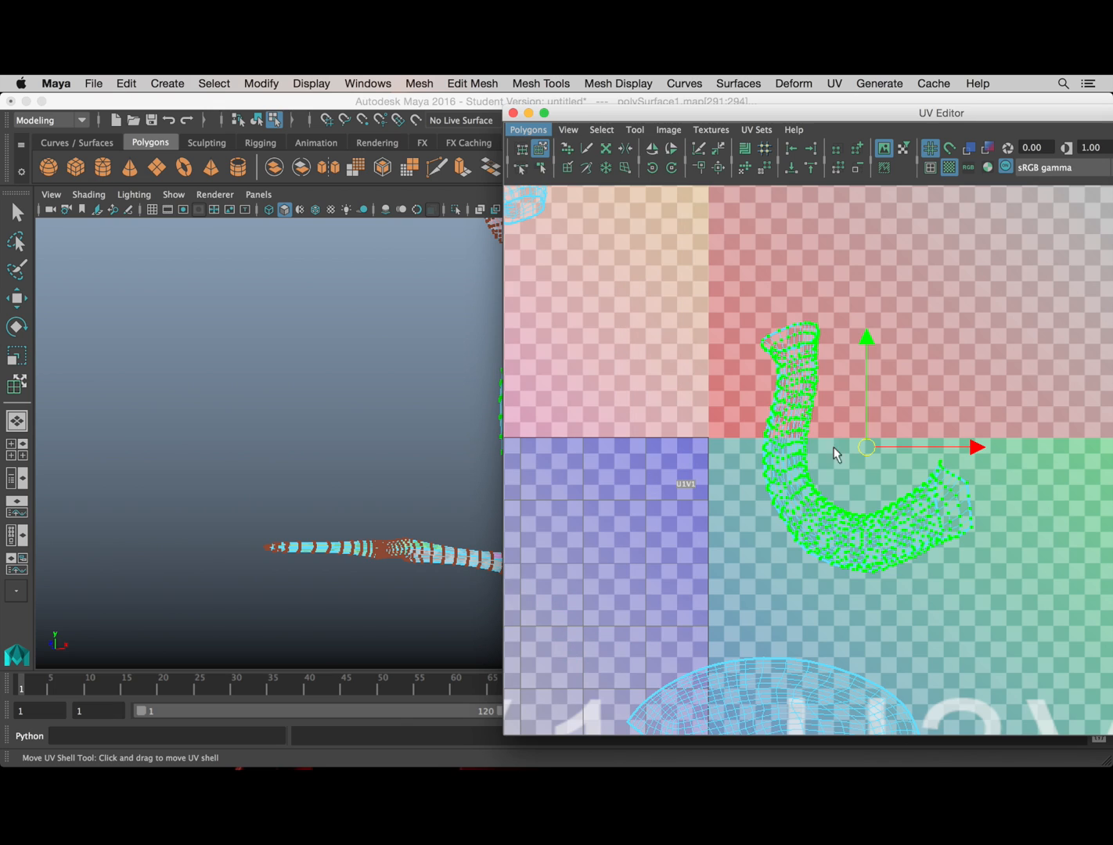
{"action": "scroll", "coordinate": [854, 432], "scroll_direction": "down", "scroll_amount": 3}
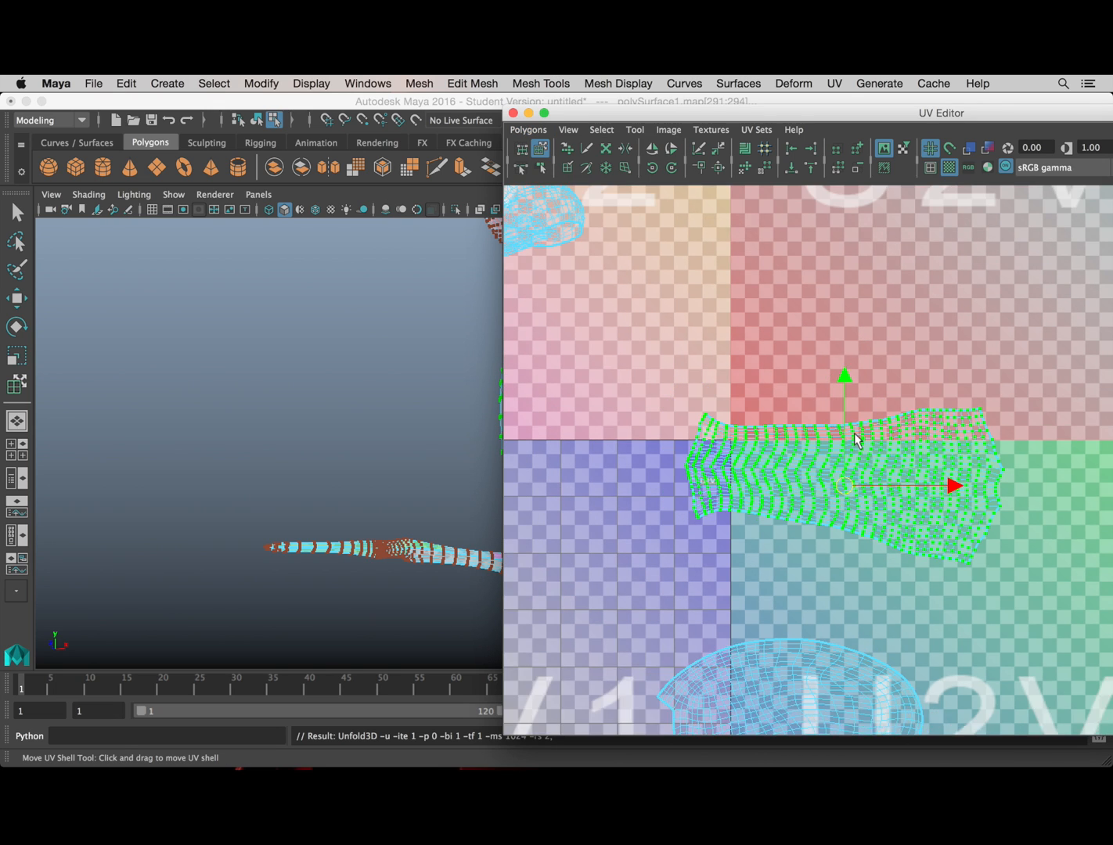
{"action": "middle_click_drag", "start_coordinate": [854, 433], "coordinate": [756, 417], "text": "alt"}
{"action": "scroll", "coordinate": [931, 538], "scroll_direction": "up", "scroll_amount": 1}
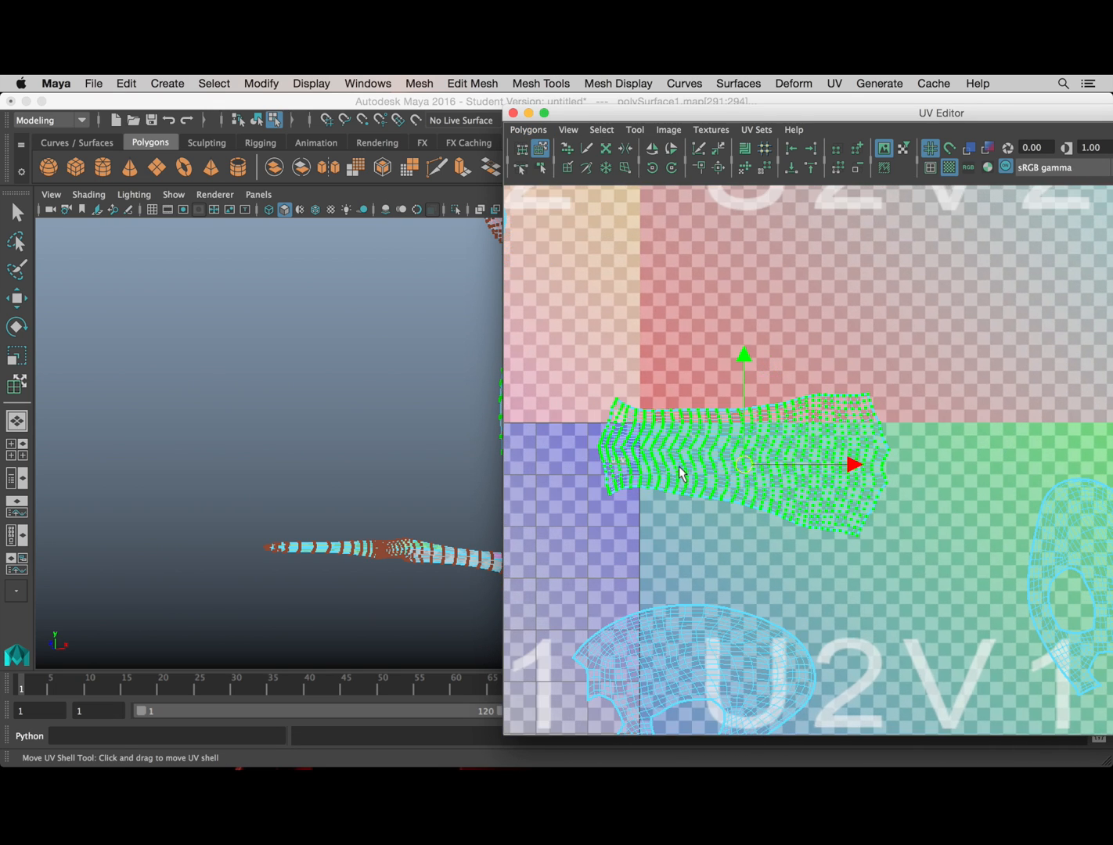
Step: Move the UV Editor off the head and select the edges across the beak's base on one side of the face
{"action": "middle_click_drag", "start_coordinate": [679, 466], "coordinate": [903, 590], "text": "alt"}
{"action": "middle_click_drag", "start_coordinate": [613, 378], "coordinate": [824, 437], "text": "alt"}
{"action": "scroll", "coordinate": [735, 438], "scroll_direction": "up", "scroll_amount": 5}
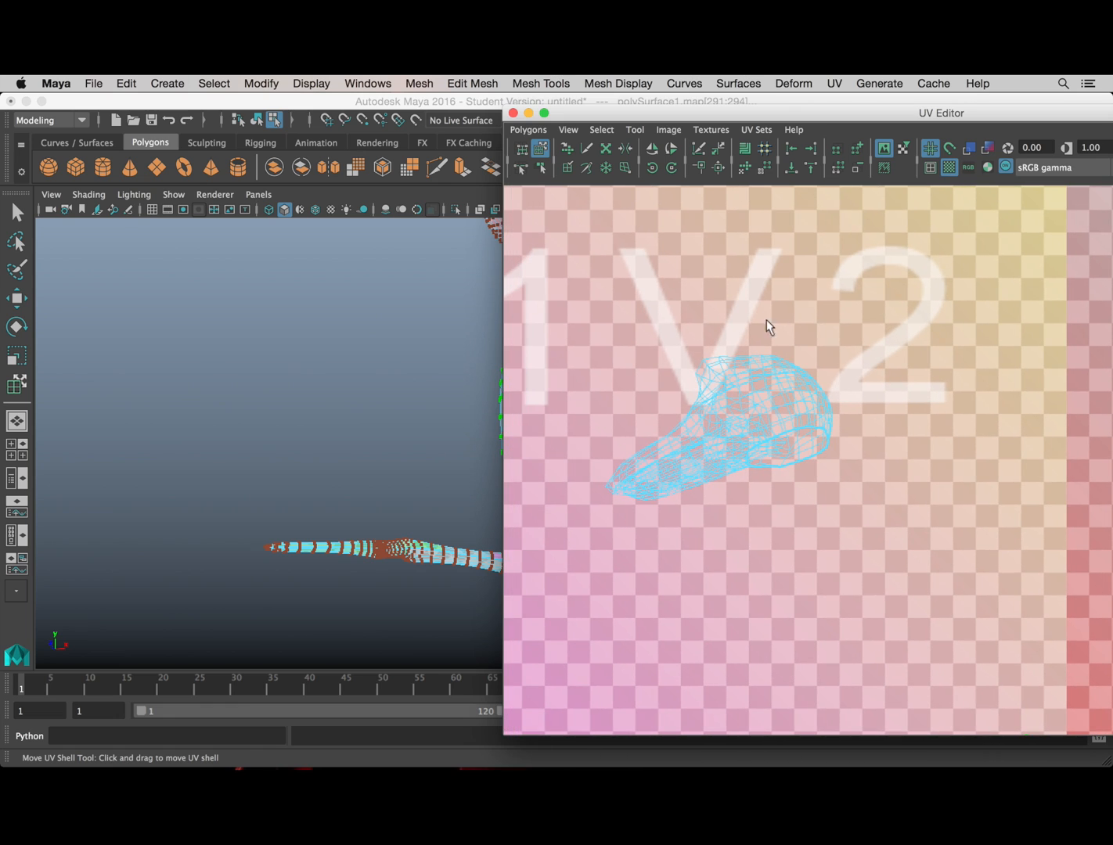
{"action": "left_click_drag", "start_coordinate": [723, 114], "coordinate": [998, 143]}
{"action": "middle_click_drag", "start_coordinate": [527, 373], "coordinate": [510, 508], "text": "alt"}
{"action": "left_click_drag", "start_coordinate": [511, 507], "coordinate": [406, 501], "text": "alt"}
{"action": "scroll", "coordinate": [405, 501], "scroll_direction": "up", "scroll_amount": 5}
{"action": "middle_click_drag", "start_coordinate": [405, 500], "coordinate": [482, 405], "text": "alt"}
{"action": "scroll", "coordinate": [533, 418], "scroll_direction": "up", "scroll_amount": 5}
{"action": "scroll", "coordinate": [439, 425], "scroll_direction": "up", "scroll_amount": 4}
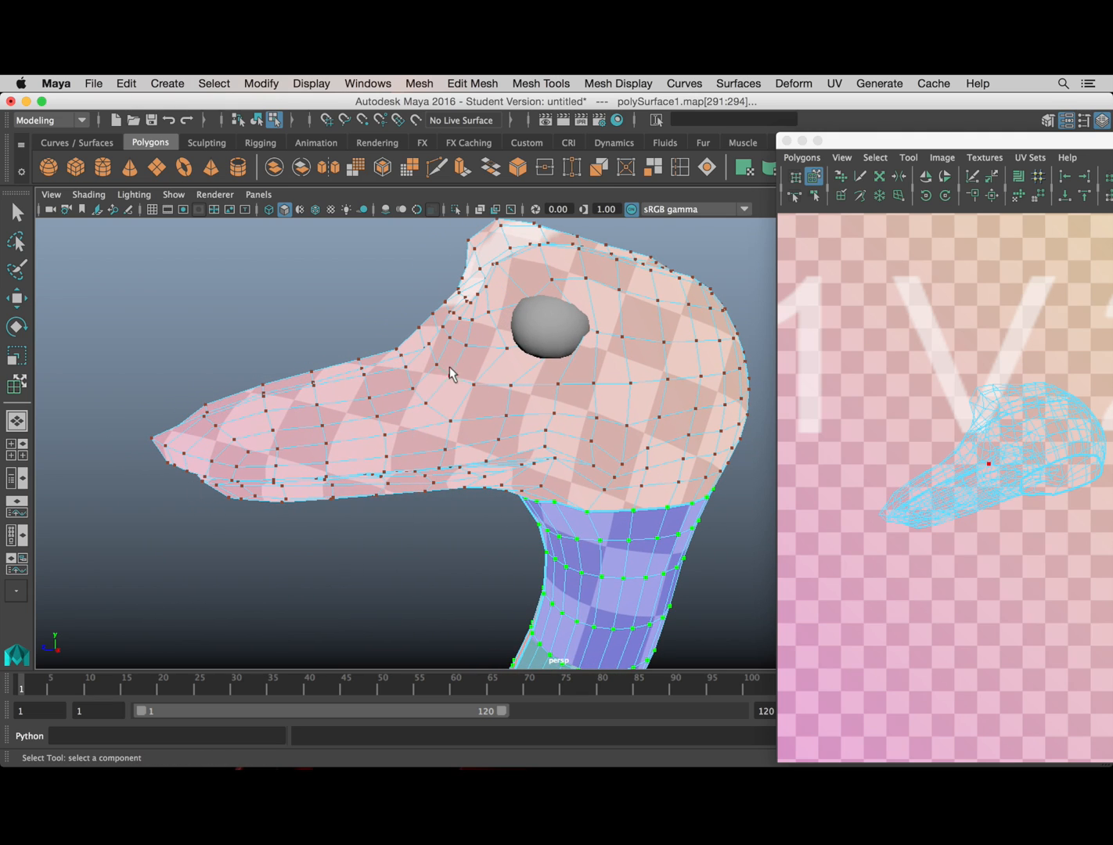
{"action": "right_click_drag", "start_coordinate": [440, 400], "coordinate": [446, 269]}
{"action": "scroll", "coordinate": [487, 459], "scroll_direction": "up", "scroll_amount": 3}
{"action": "middle_click_drag", "start_coordinate": [464, 448], "coordinate": [473, 444], "text": "alt"}
{"action": "scroll", "coordinate": [454, 438], "scroll_direction": "up", "scroll_amount": 5}
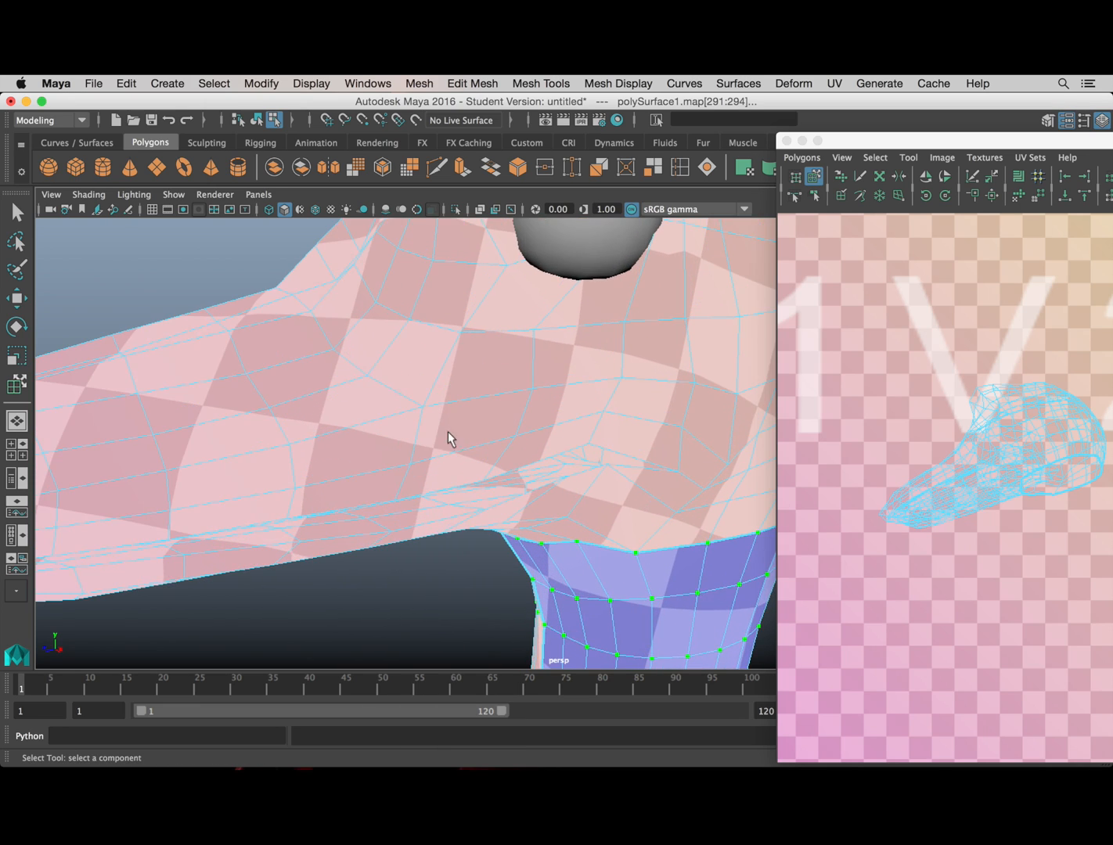
{"action": "left_click", "coordinate": [464, 387]}
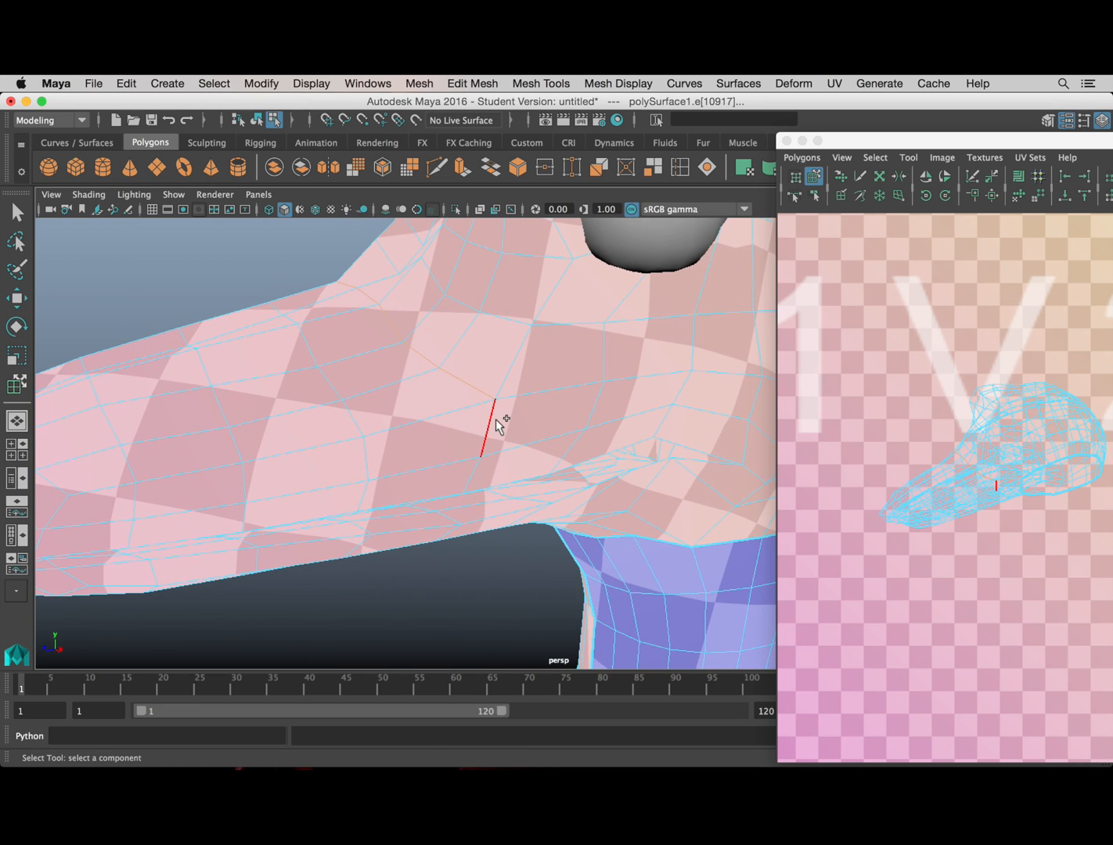
Step: Extend the edge selection around the beak's base to the other side of the head
{"action": "scroll", "coordinate": [500, 428], "scroll_direction": "down", "scroll_amount": 5}
{"action": "left_click_drag", "start_coordinate": [480, 430], "coordinate": [452, 451], "text": "alt"}
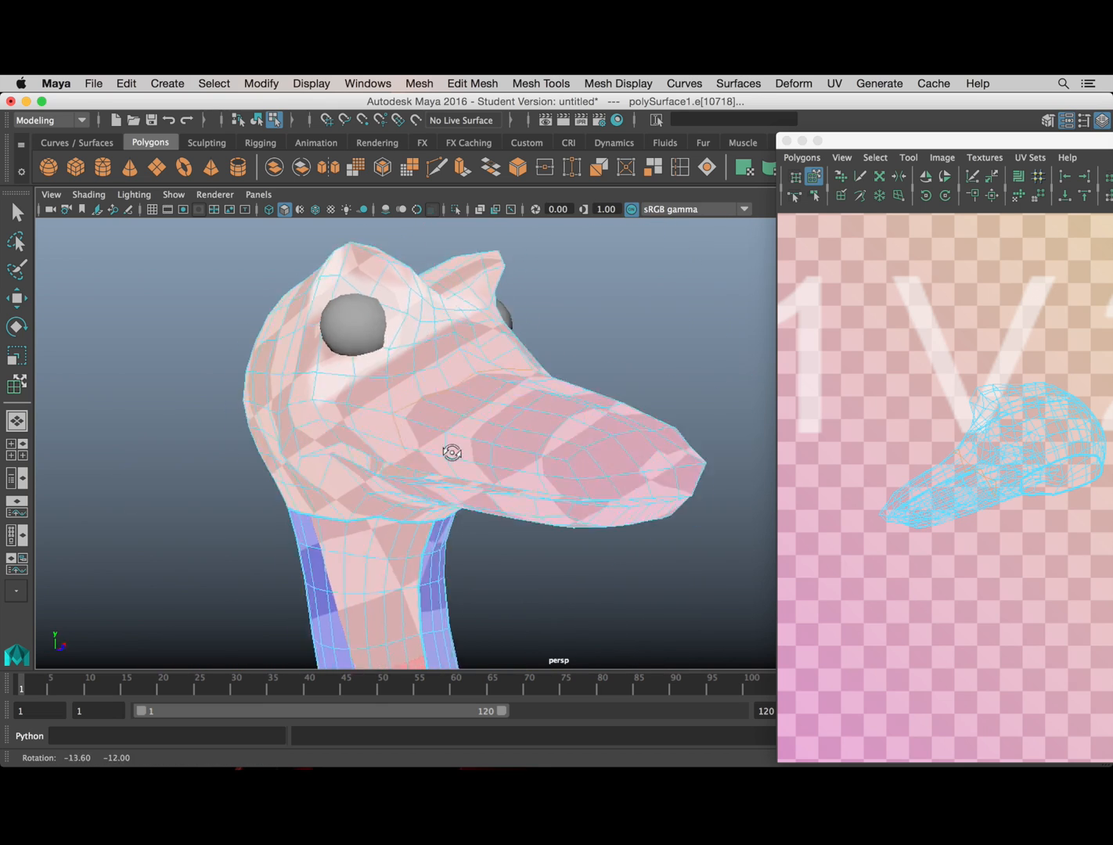
{"action": "scroll", "coordinate": [494, 442], "scroll_direction": "up", "scroll_amount": 5}
{"action": "middle_click_drag", "start_coordinate": [381, 427], "coordinate": [466, 446], "text": "alt"}
{"action": "scroll", "coordinate": [462, 438], "scroll_direction": "up", "scroll_amount": 2}
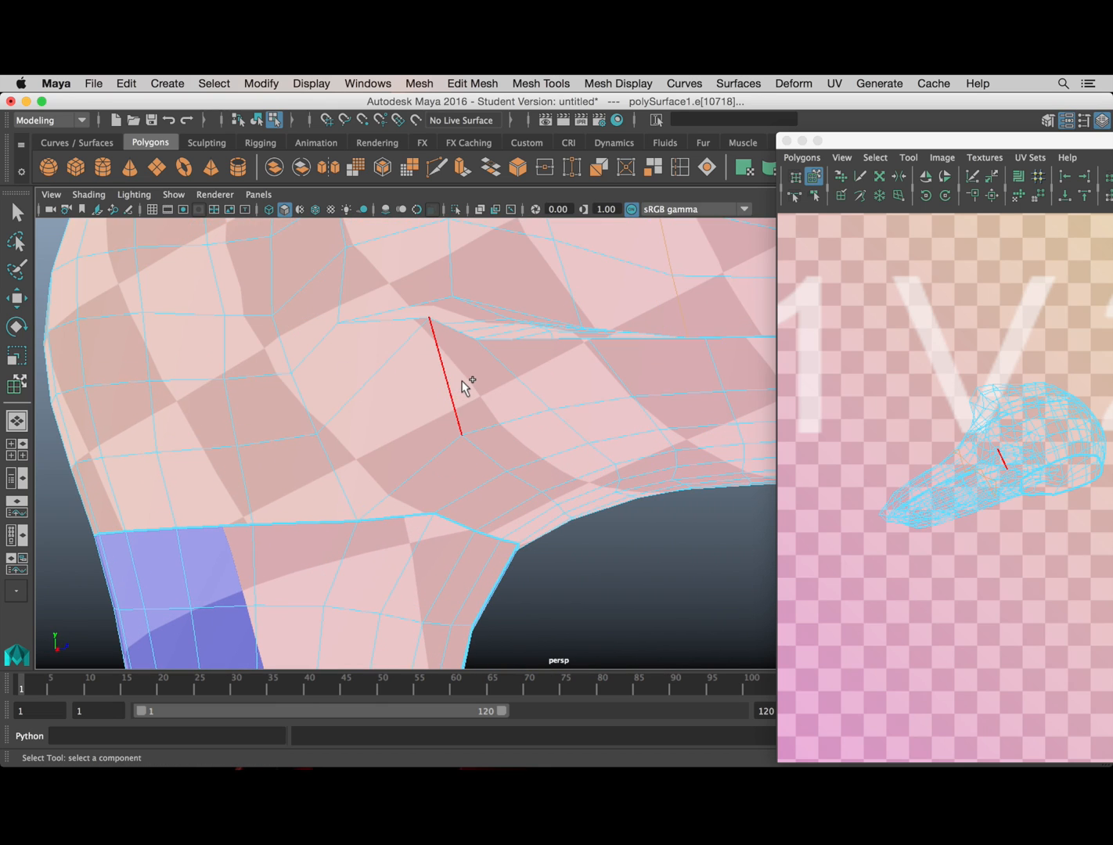
{"action": "scroll", "coordinate": [471, 392], "scroll_direction": "down", "scroll_amount": 5}
{"action": "left_click_drag", "start_coordinate": [471, 392], "coordinate": [146, 418], "text": "alt"}
Step: Add the edges at the corner of the mouth so the selected line reaches into the mouth opening
{"action": "scroll", "coordinate": [404, 468], "scroll_direction": "up", "scroll_amount": 5}
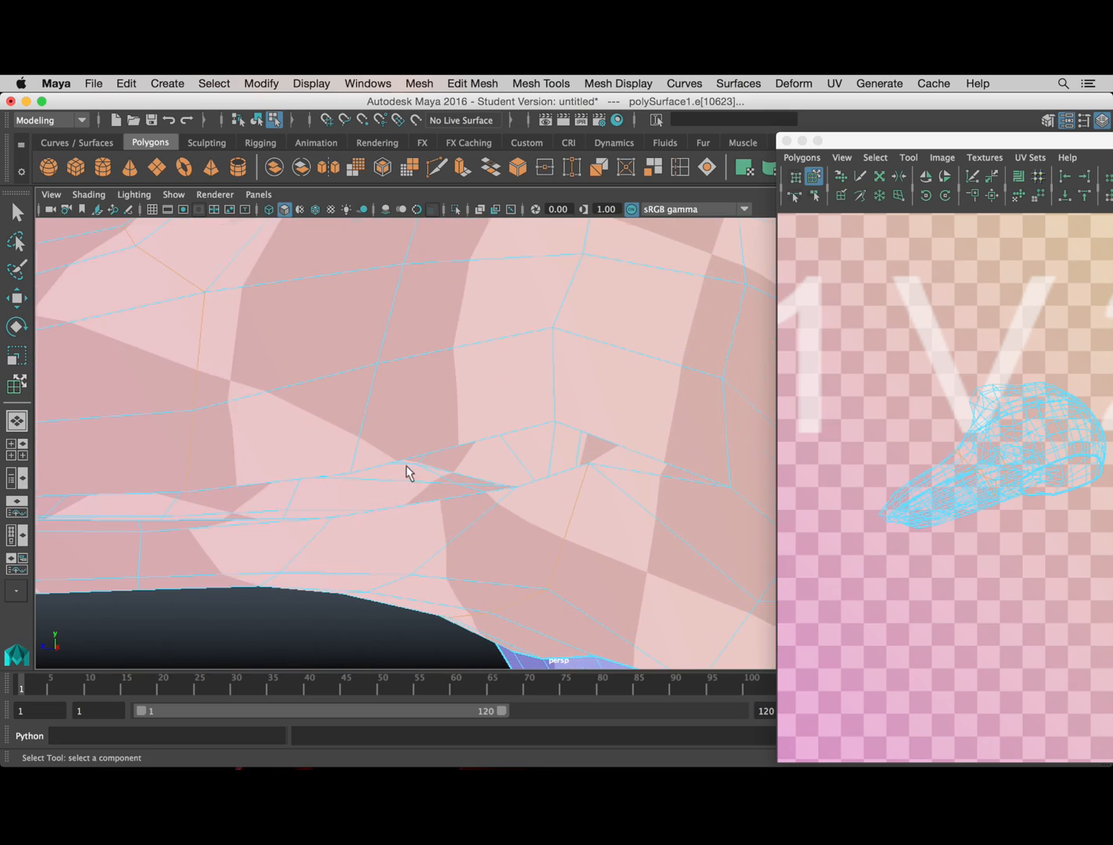
{"action": "left_click_drag", "start_coordinate": [440, 472], "coordinate": [391, 440], "text": "alt"}
{"action": "middle_click_drag", "start_coordinate": [388, 462], "coordinate": [365, 425], "text": "alt"}
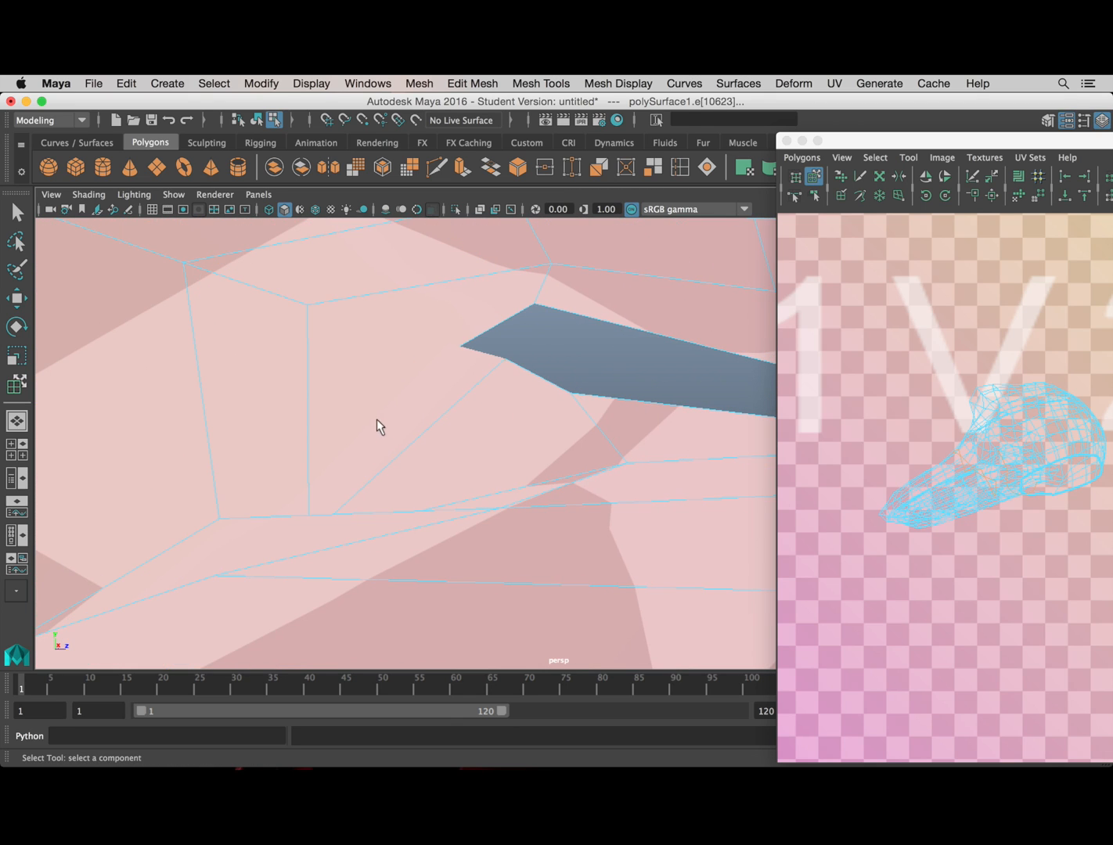
{"action": "scroll", "coordinate": [392, 418], "scroll_direction": "down", "scroll_amount": 2}
{"action": "left_click_drag", "start_coordinate": [460, 437], "coordinate": [337, 446], "text": "alt"}
{"action": "right_click_drag", "start_coordinate": [338, 444], "coordinate": [704, 454], "text": "alt"}
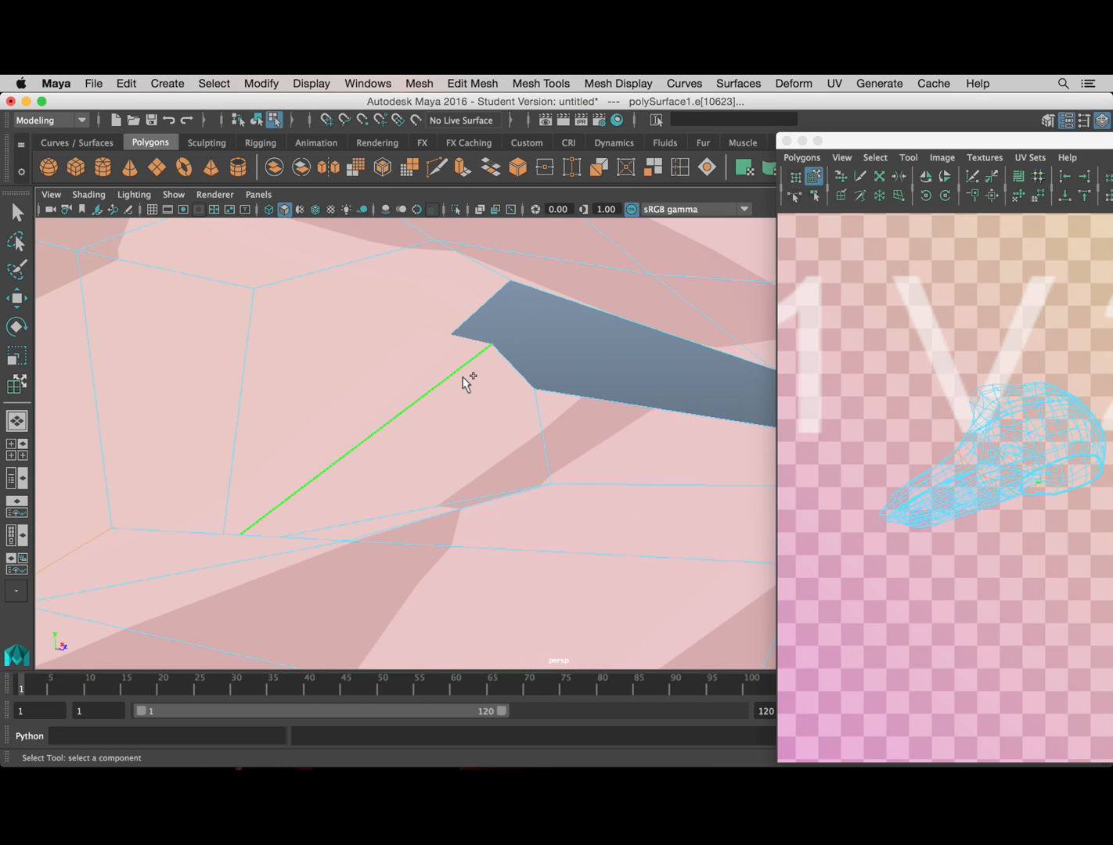
Step: Bring the UV Editor back over the viewport and cut the UV edges along the selected line around the beak's base
{"action": "scroll", "coordinate": [454, 399], "scroll_direction": "down", "scroll_amount": 5}
{"action": "left_click_drag", "start_coordinate": [443, 415], "coordinate": [402, 447], "text": "alt"}
{"action": "left_click_drag", "start_coordinate": [939, 147], "coordinate": [407, 104]}
{"action": "left_click", "coordinate": [285, 117]}
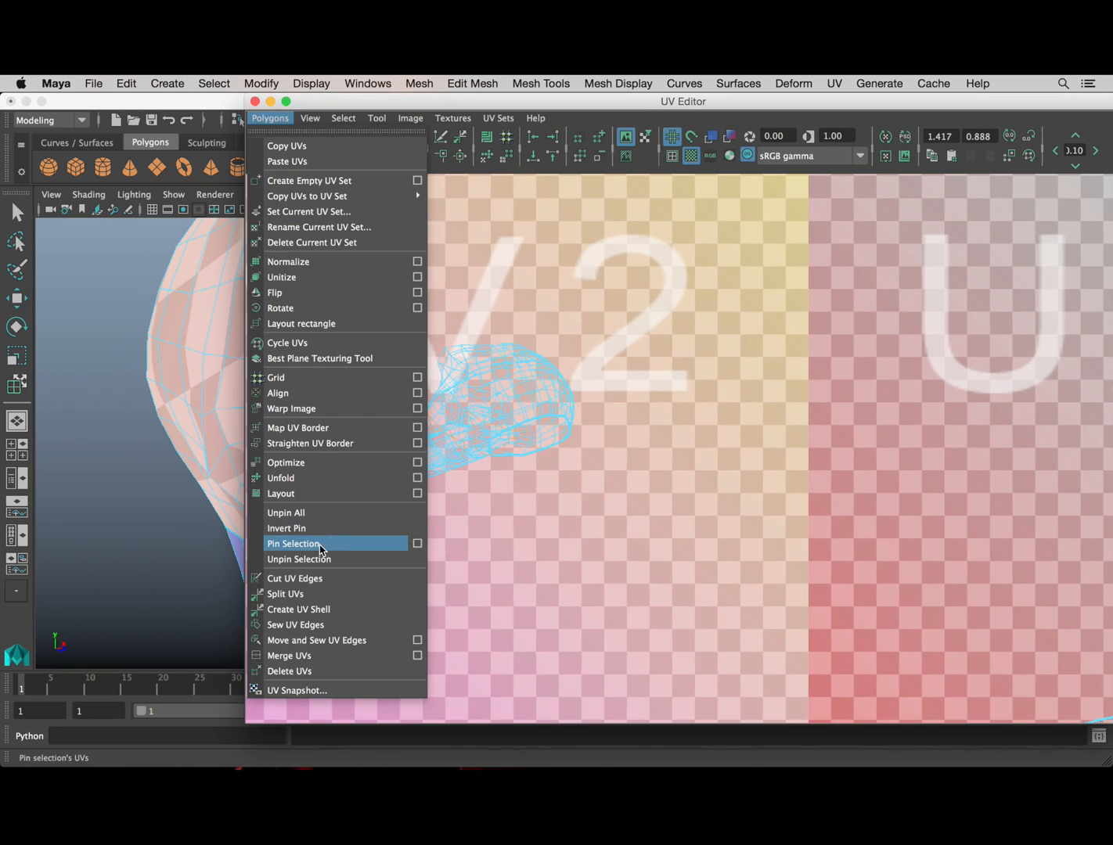
{"action": "left_click", "coordinate": [311, 585]}
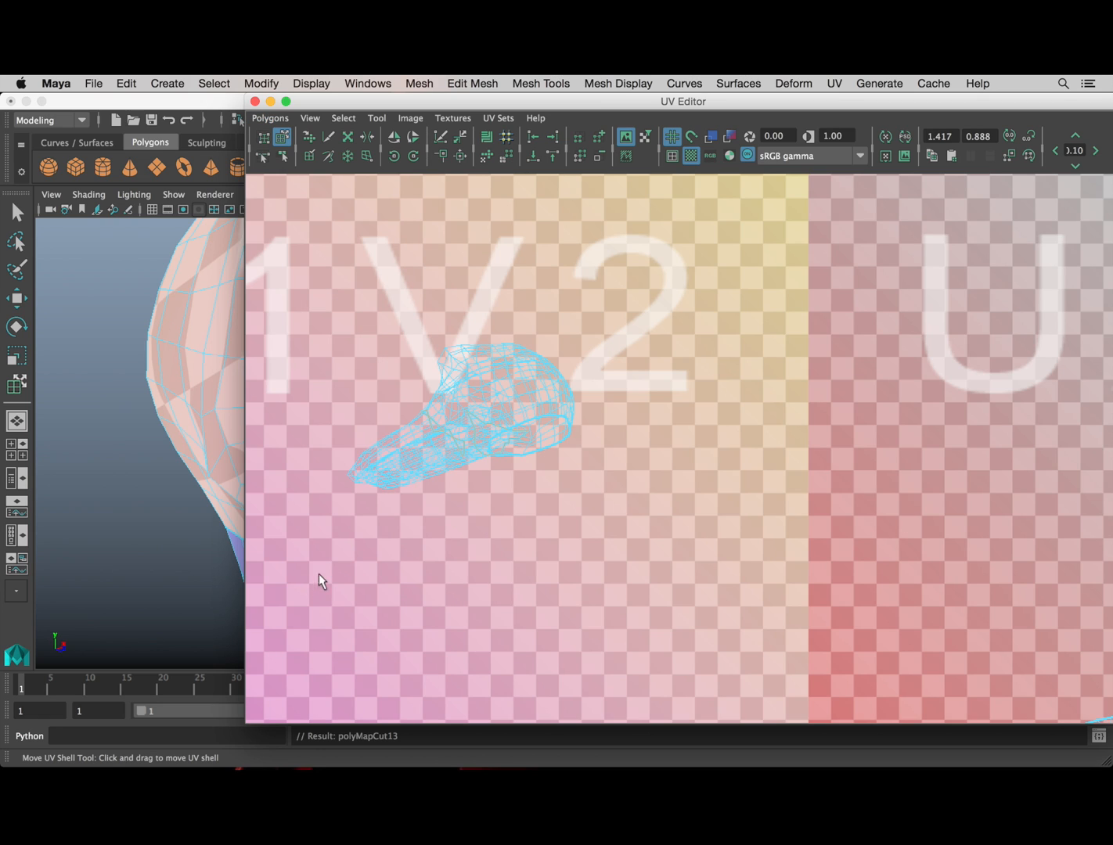
Step: Separate the upper and lower beak shells from the head shell by moving both away from it
{"action": "key", "text": "f"}
{"action": "left_click", "coordinate": [281, 141]}
{"action": "left_click", "coordinate": [280, 141]}
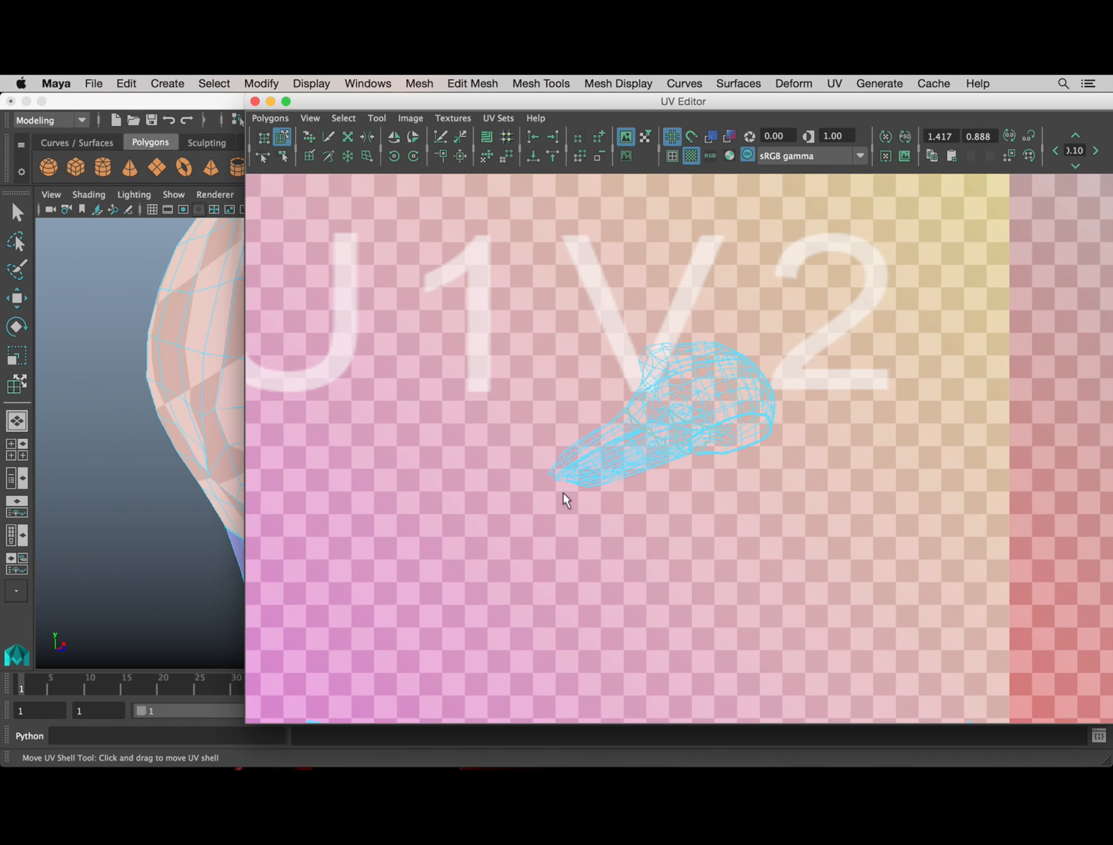
{"action": "left_click_drag", "start_coordinate": [605, 441], "coordinate": [392, 363]}
{"action": "left_click_drag", "start_coordinate": [586, 465], "coordinate": [403, 517]}
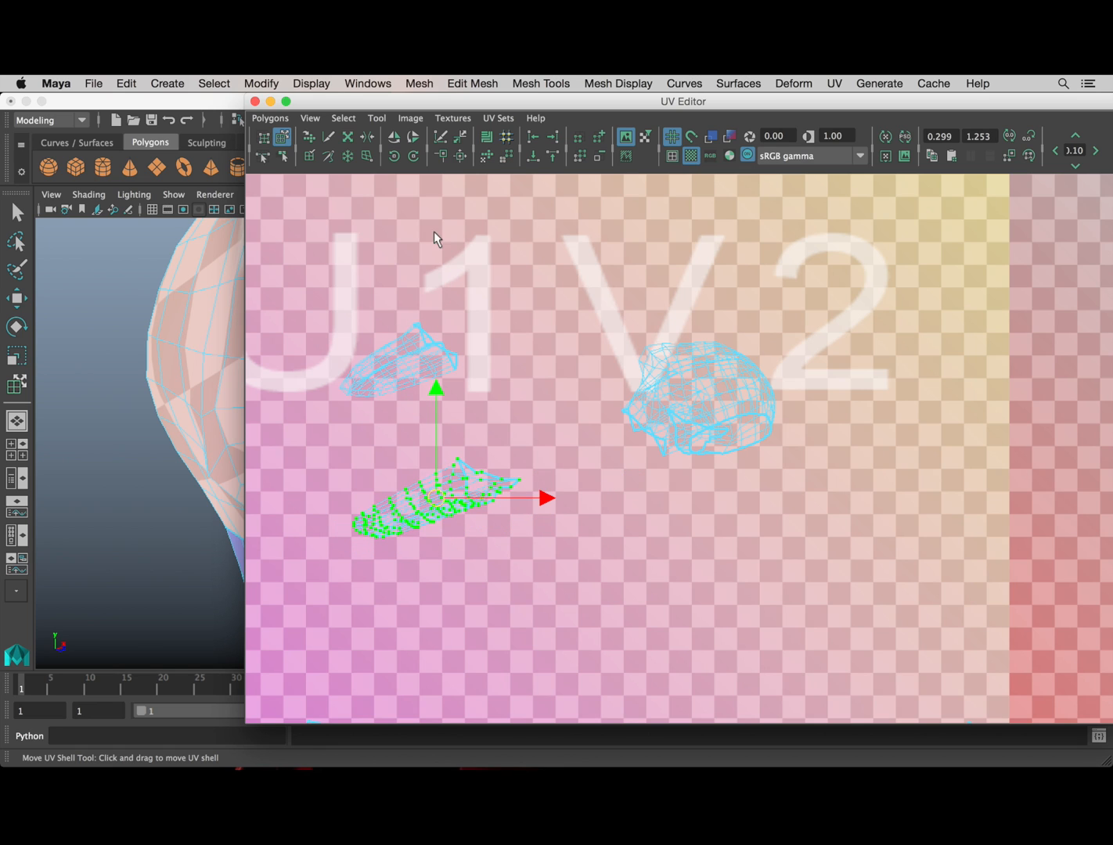
Step: Move the UV Editor aside and start selecting the edges along the beak's rims from one side of the mouth
{"action": "double_click", "coordinate": [522, 100]}
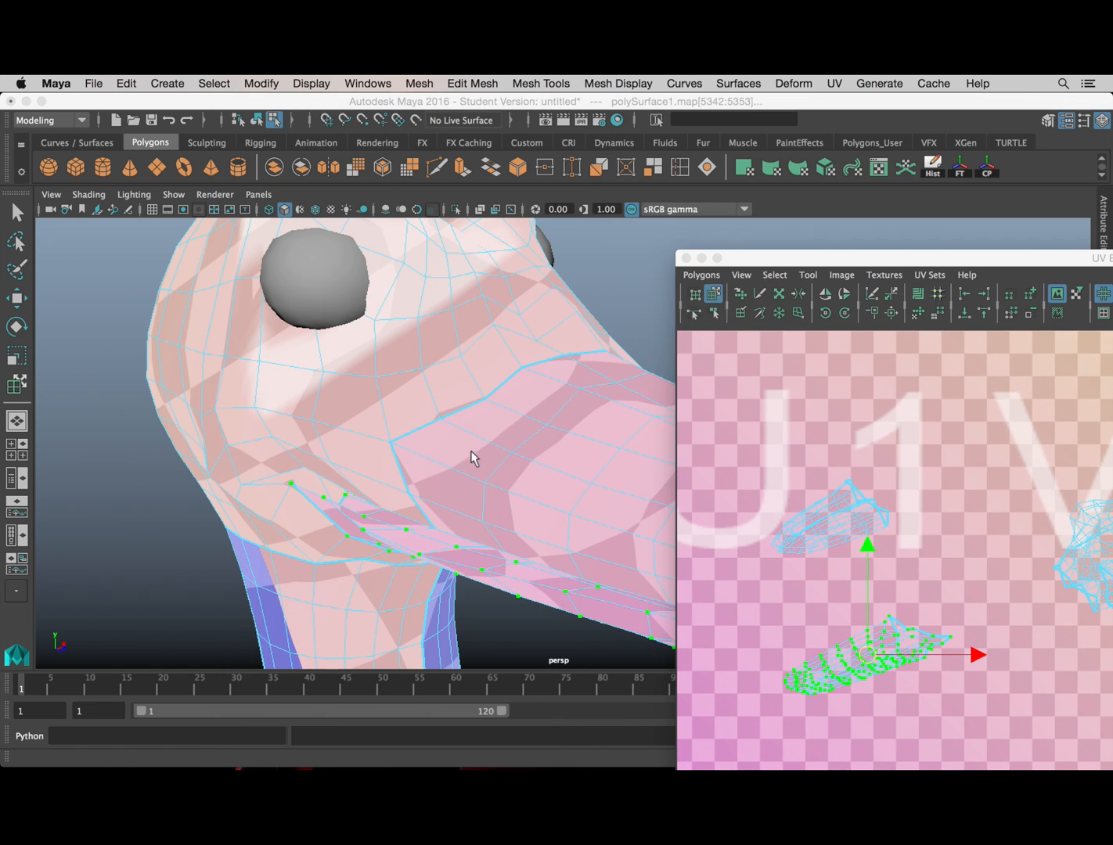
{"action": "key", "text": "f"}
{"action": "left_click_drag", "start_coordinate": [223, 450], "coordinate": [278, 387], "text": "alt"}
{"action": "middle_click_drag", "start_coordinate": [278, 387], "coordinate": [248, 547], "text": "alt"}
{"action": "left_click_drag", "start_coordinate": [262, 493], "coordinate": [290, 472], "text": "alt"}
{"action": "left_click", "coordinate": [307, 473]}
{"action": "left_click", "coordinate": [368, 463]}
Step: Extend the edge selection along the upper and lower beak rims on both sides, and cut those UV edges
{"action": "scroll", "coordinate": [393, 465], "scroll_direction": "down", "scroll_amount": 6}
{"action": "left_click_drag", "start_coordinate": [401, 467], "coordinate": [139, 482], "text": "alt"}
{"action": "scroll", "coordinate": [445, 495], "scroll_direction": "up", "scroll_amount": 6}
{"action": "double_click", "coordinate": [566, 504], "text": "shift"}
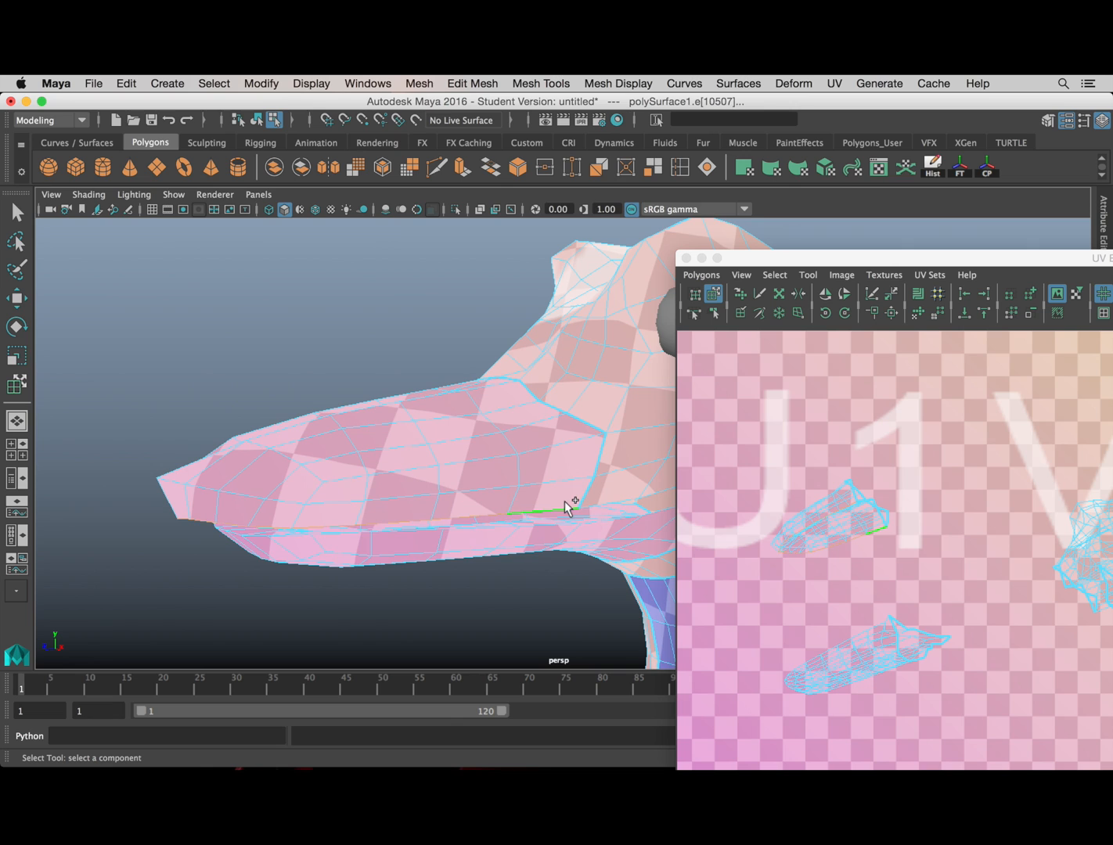
{"action": "middle_click_drag", "start_coordinate": [588, 513], "coordinate": [421, 517], "text": "alt"}
{"action": "left_click_drag", "start_coordinate": [548, 513], "coordinate": [595, 540], "text": "alt"}
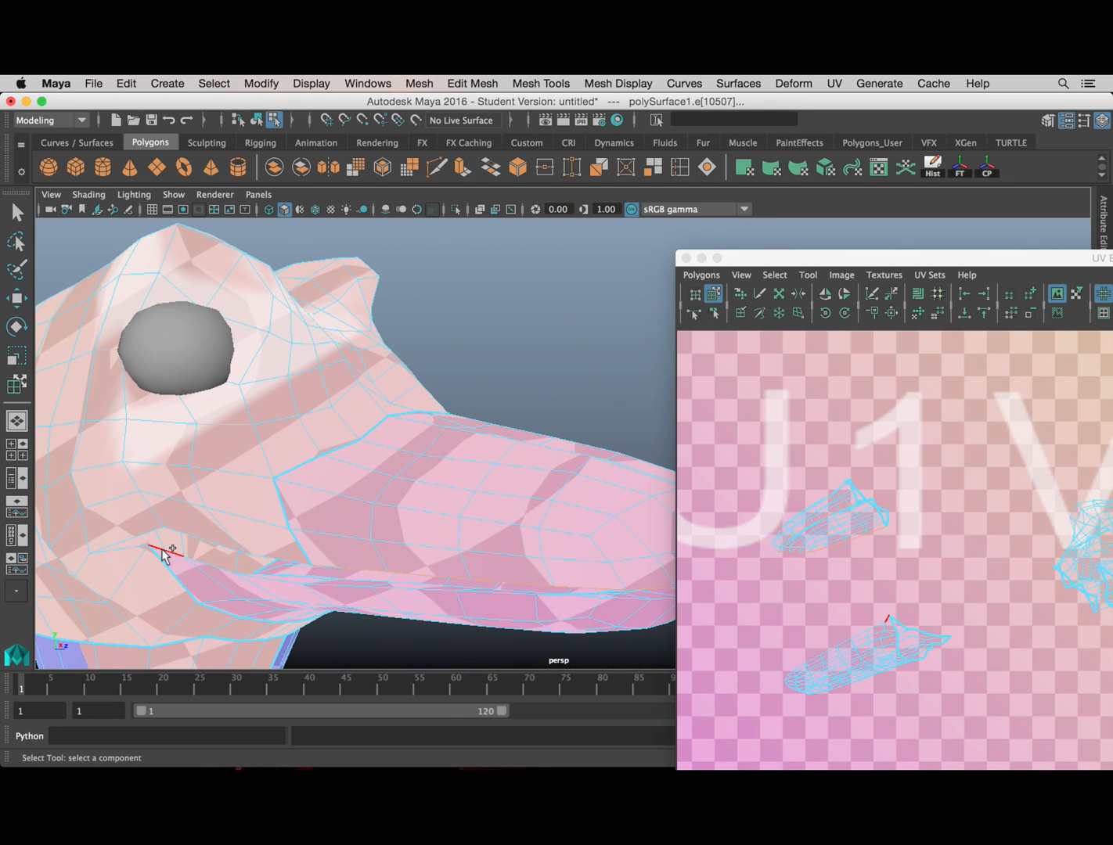
{"action": "left_click", "coordinate": [718, 276]}
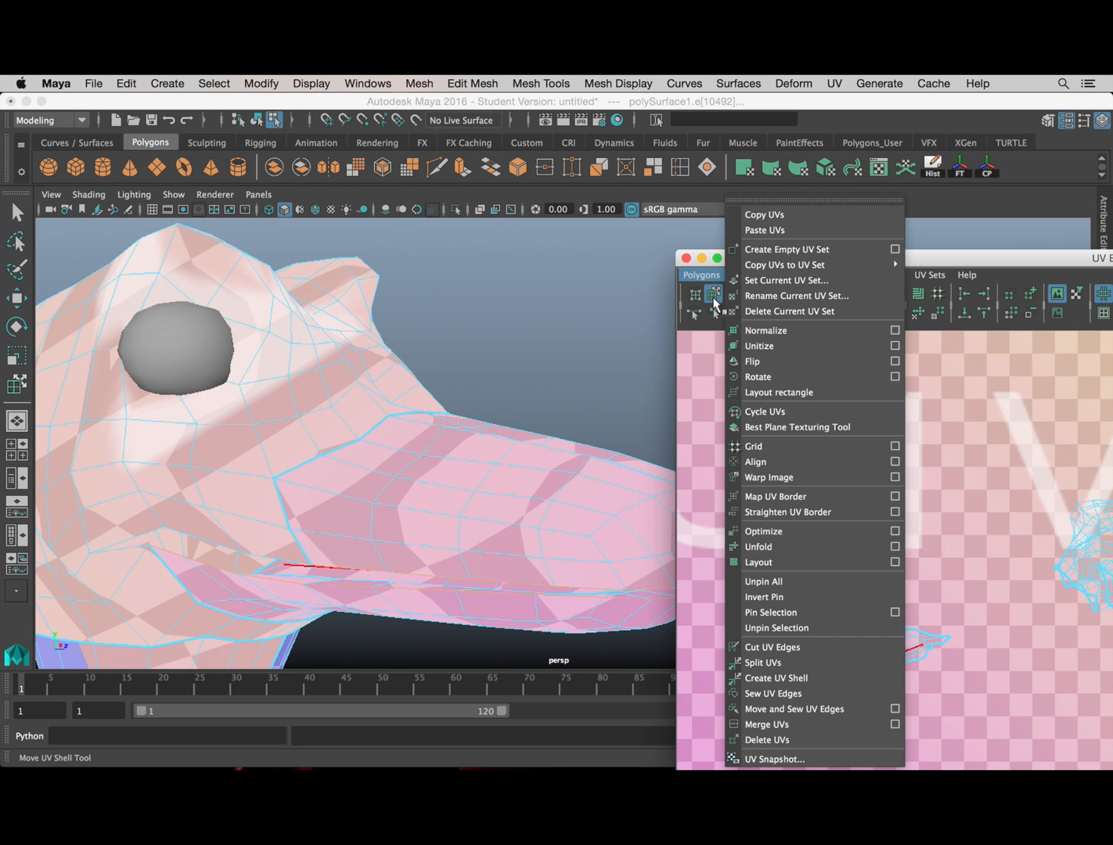
{"action": "left_click", "coordinate": [751, 647]}
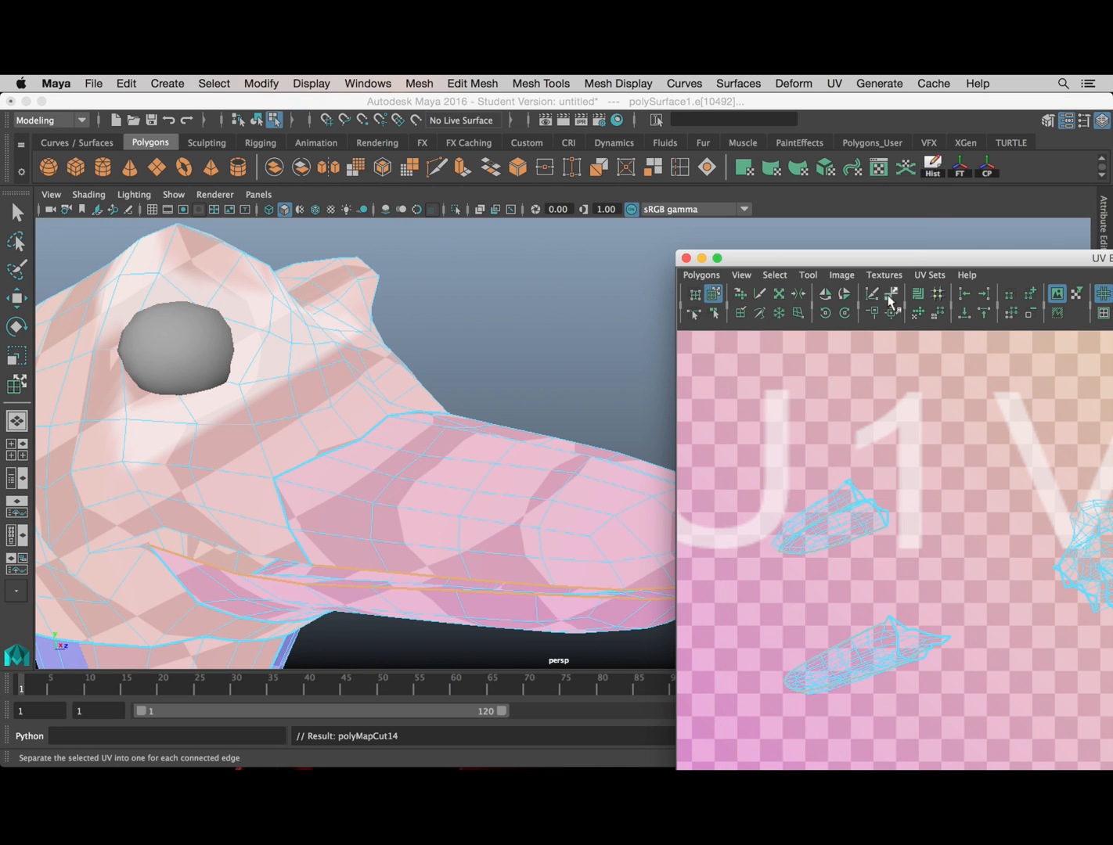
Step: Bring the UV Editor back and spread out the four beak shells and the head shell so none overlap
{"action": "double_click", "coordinate": [914, 259]}
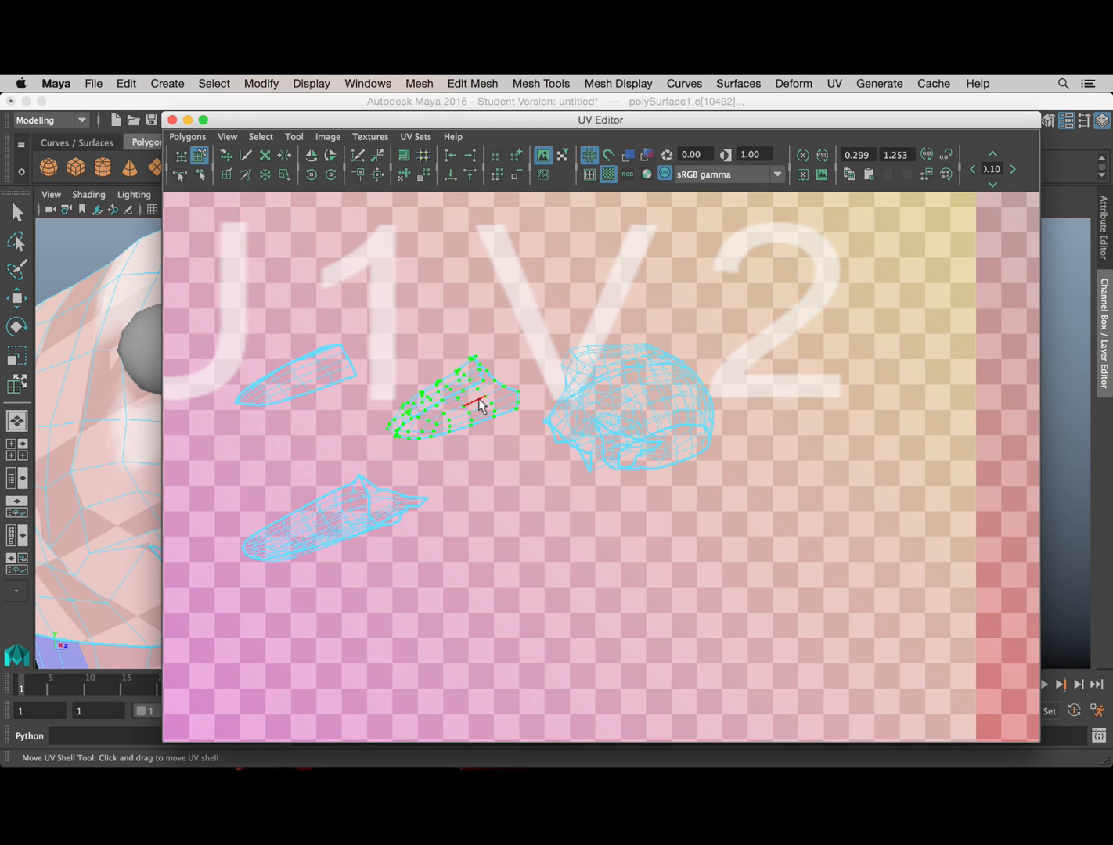
{"action": "left_click", "coordinate": [481, 406]}
{"action": "left_click_drag", "start_coordinate": [442, 406], "coordinate": [442, 347]}
{"action": "left_click", "coordinate": [276, 364]}
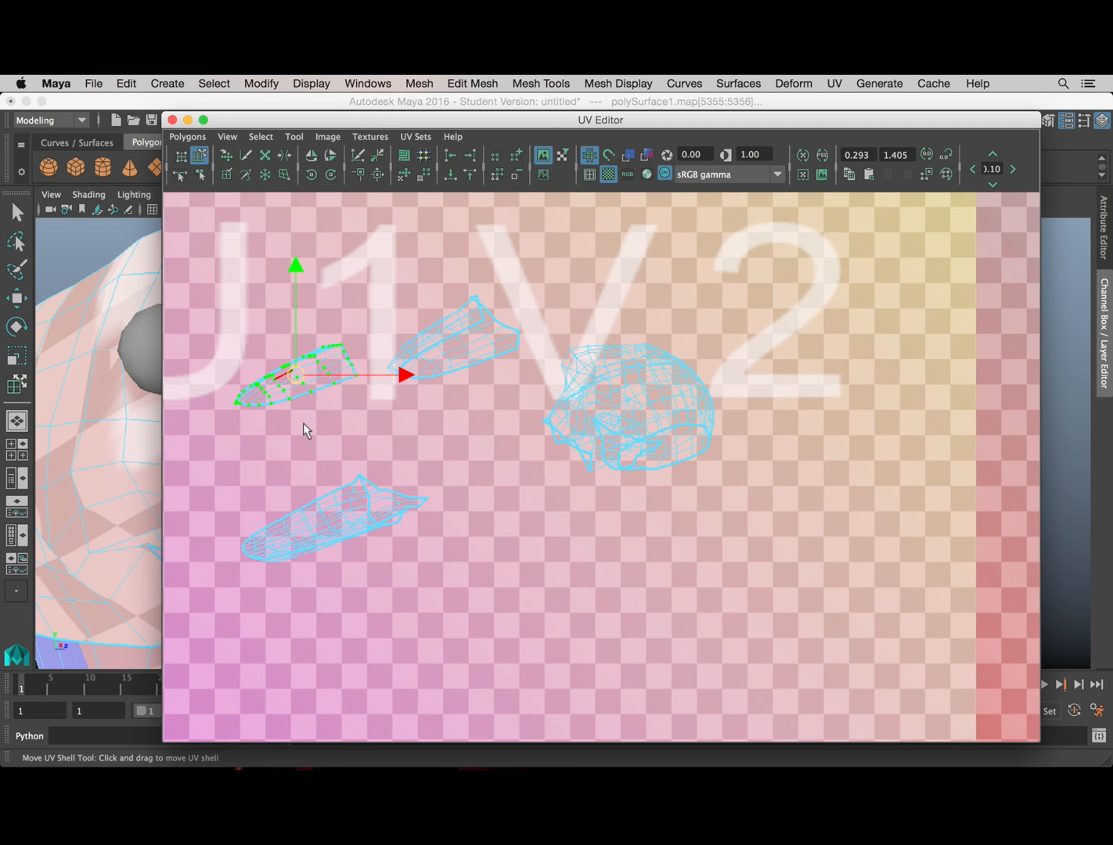
{"action": "left_click_drag", "start_coordinate": [332, 521], "coordinate": [465, 584]}
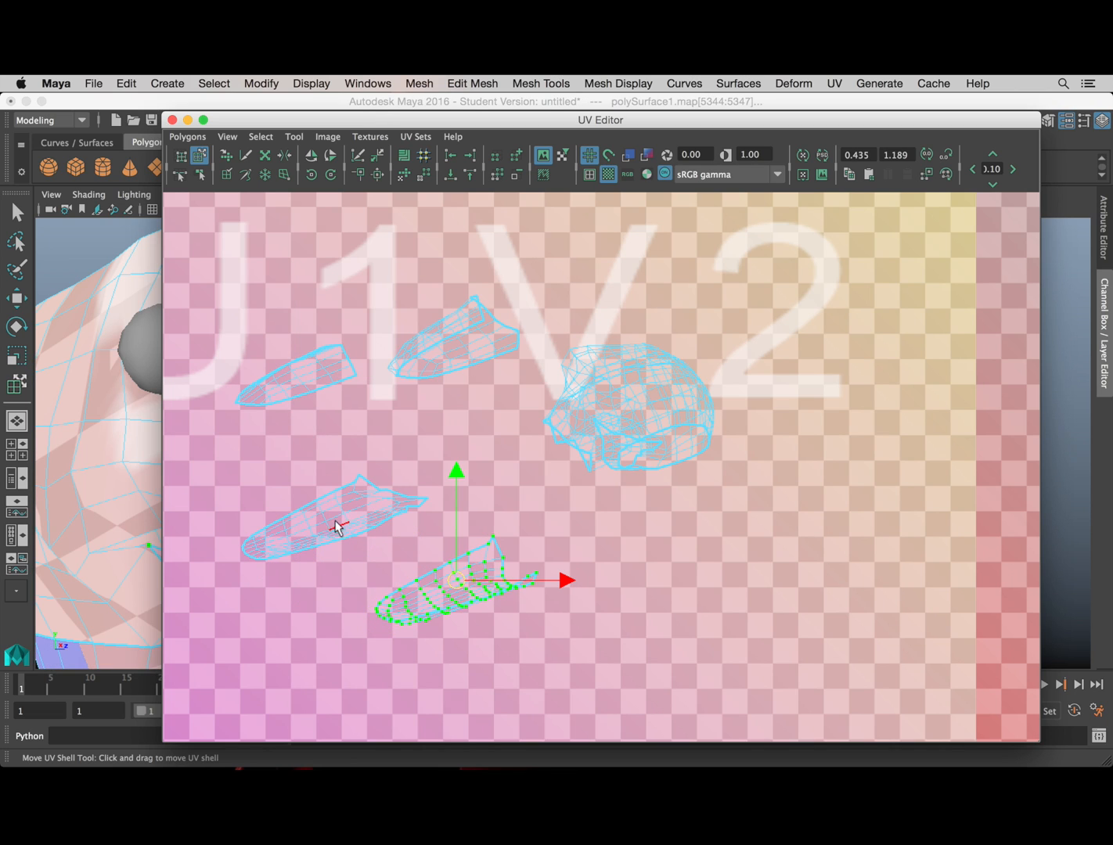
{"action": "left_click_drag", "start_coordinate": [376, 486], "coordinate": [389, 468]}
{"action": "left_click", "coordinate": [619, 411]}
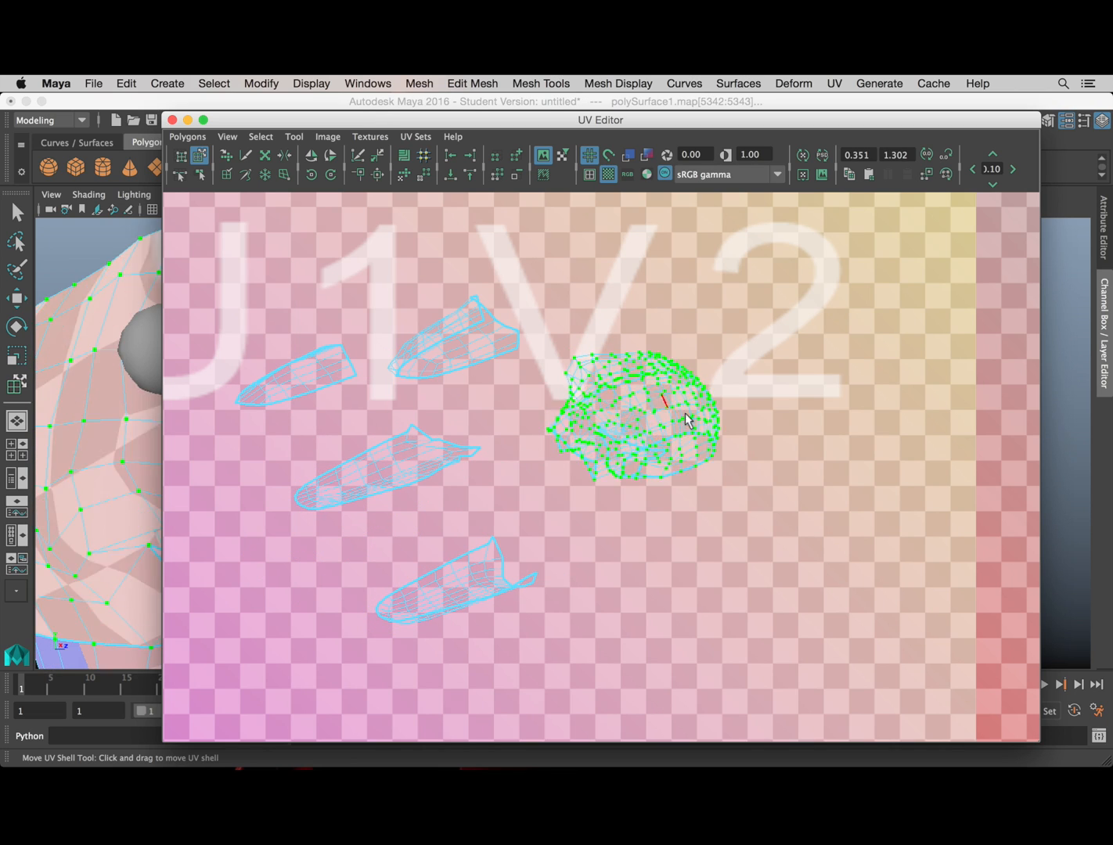
{"action": "left_click_drag", "start_coordinate": [684, 417], "coordinate": [902, 425]}
Step: Move the UV Editor aside and select the centre edge at the back of the head, just above the neck seam
{"action": "left_click_drag", "start_coordinate": [501, 122], "coordinate": [1112, 285]}
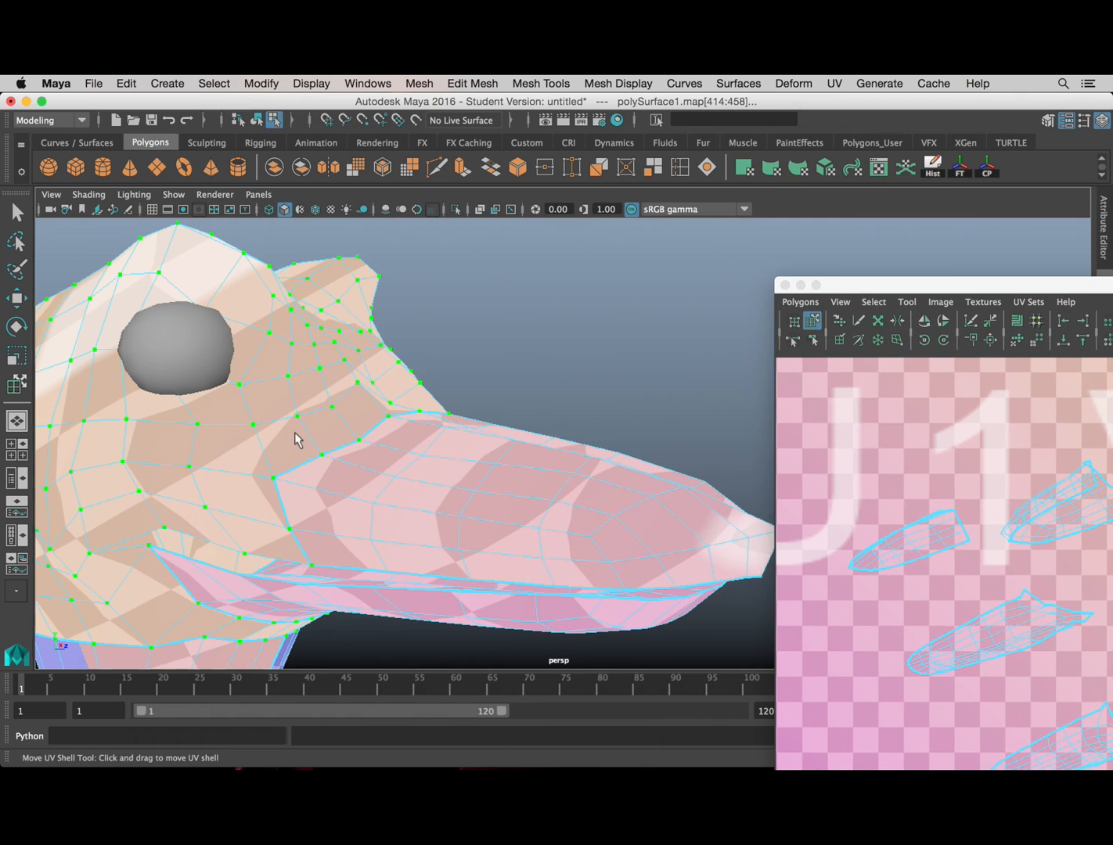
{"action": "left_click_drag", "start_coordinate": [295, 432], "coordinate": [505, 500], "text": "alt"}
{"action": "middle_click_drag", "start_coordinate": [504, 499], "coordinate": [333, 457], "text": "alt"}
{"action": "left_click_drag", "start_coordinate": [371, 416], "coordinate": [447, 388], "text": "alt"}
{"action": "scroll", "coordinate": [446, 383], "scroll_direction": "up", "scroll_amount": 5}
{"action": "middle_click_drag", "start_coordinate": [443, 376], "coordinate": [474, 458], "text": "alt"}
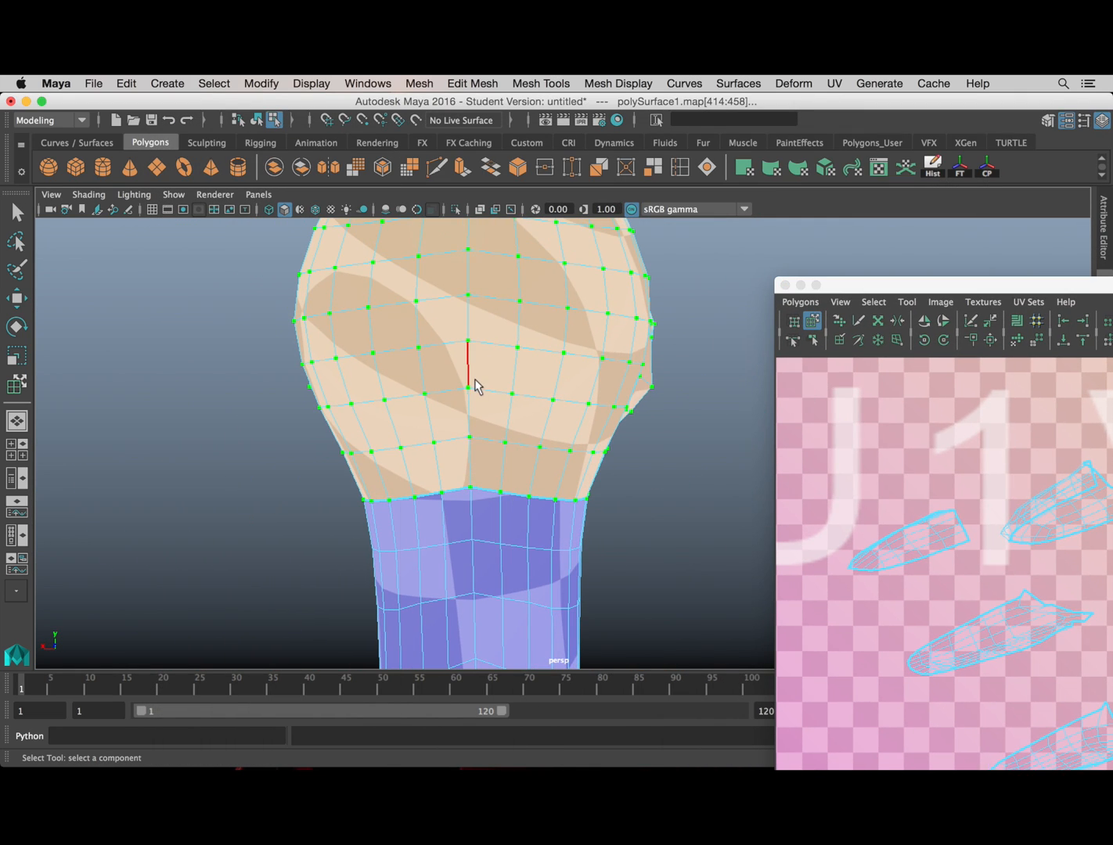
{"action": "right_click_drag", "start_coordinate": [475, 386], "coordinate": [472, 268]}
{"action": "left_click", "coordinate": [480, 471]}
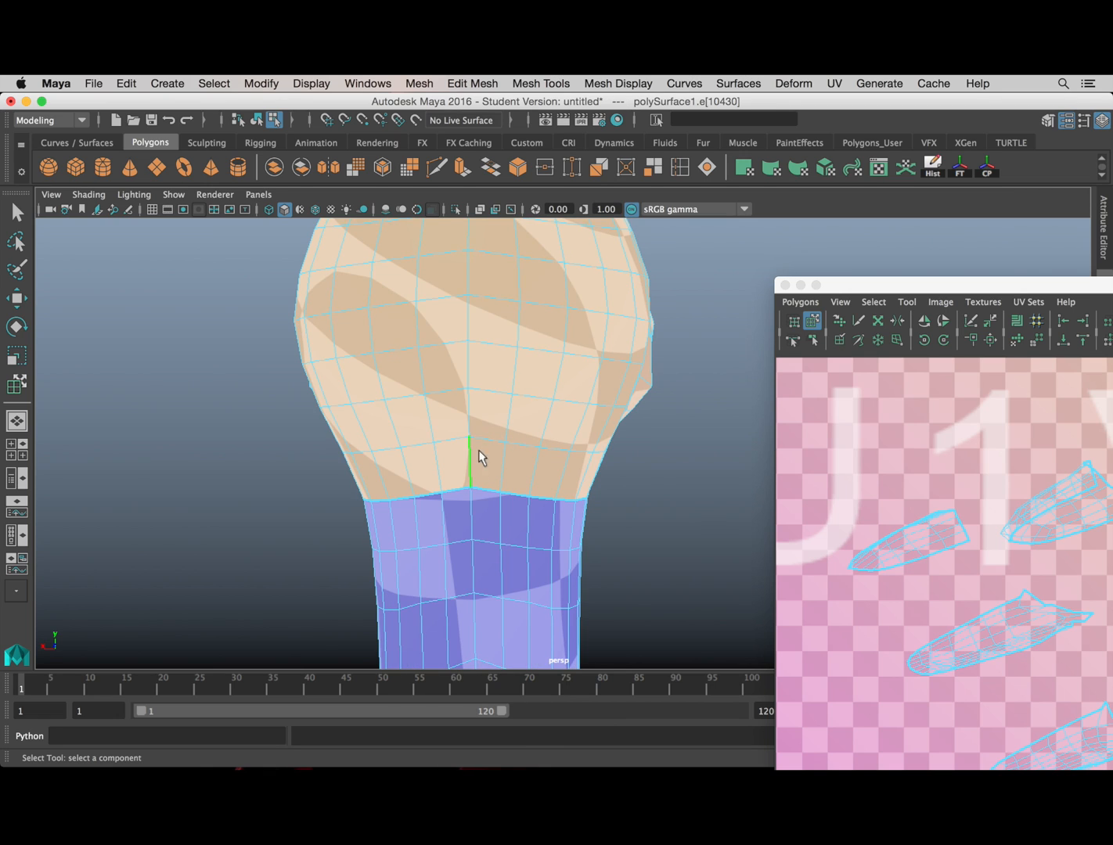
Step: Extend the edge selection up the centre of the back of the head towards the crown and cut the UV edges
{"action": "left_click_drag", "start_coordinate": [480, 457], "coordinate": [458, 398], "text": "alt"}
{"action": "middle_click_drag", "start_coordinate": [458, 398], "coordinate": [497, 357], "text": "alt"}
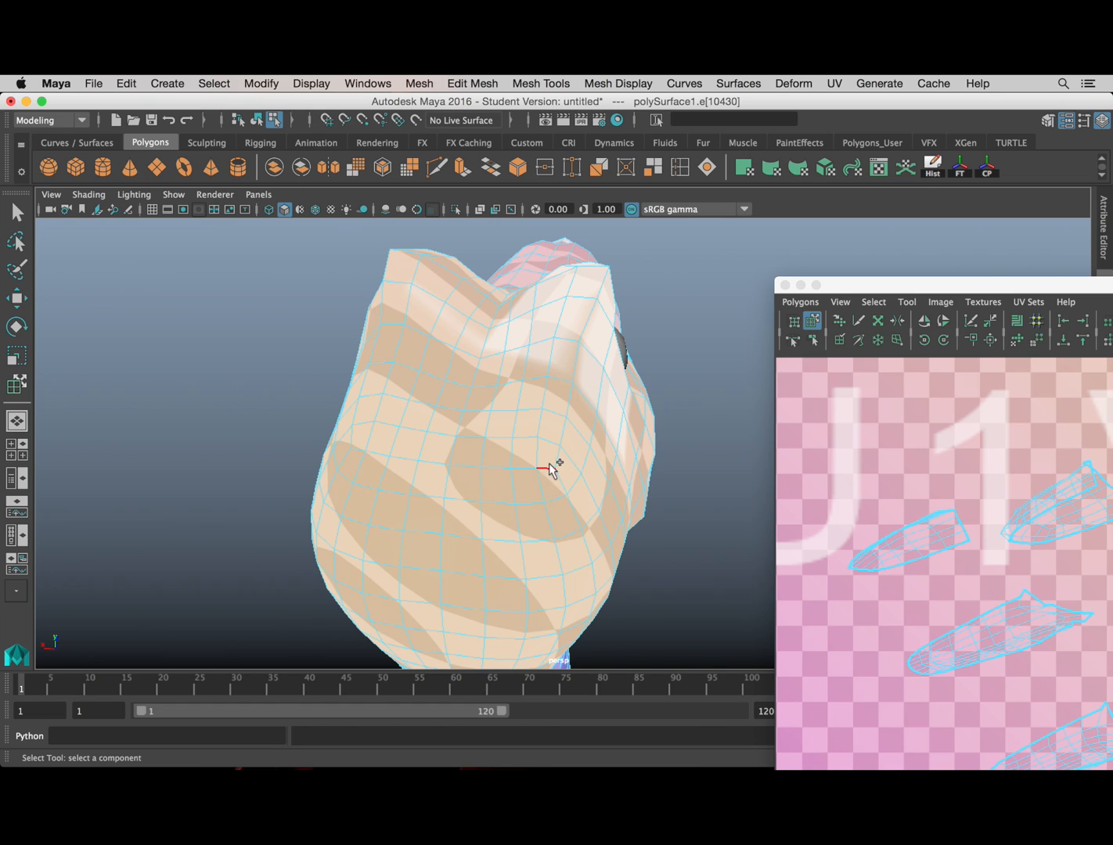
{"action": "left_click", "coordinate": [445, 481], "text": "shift"}
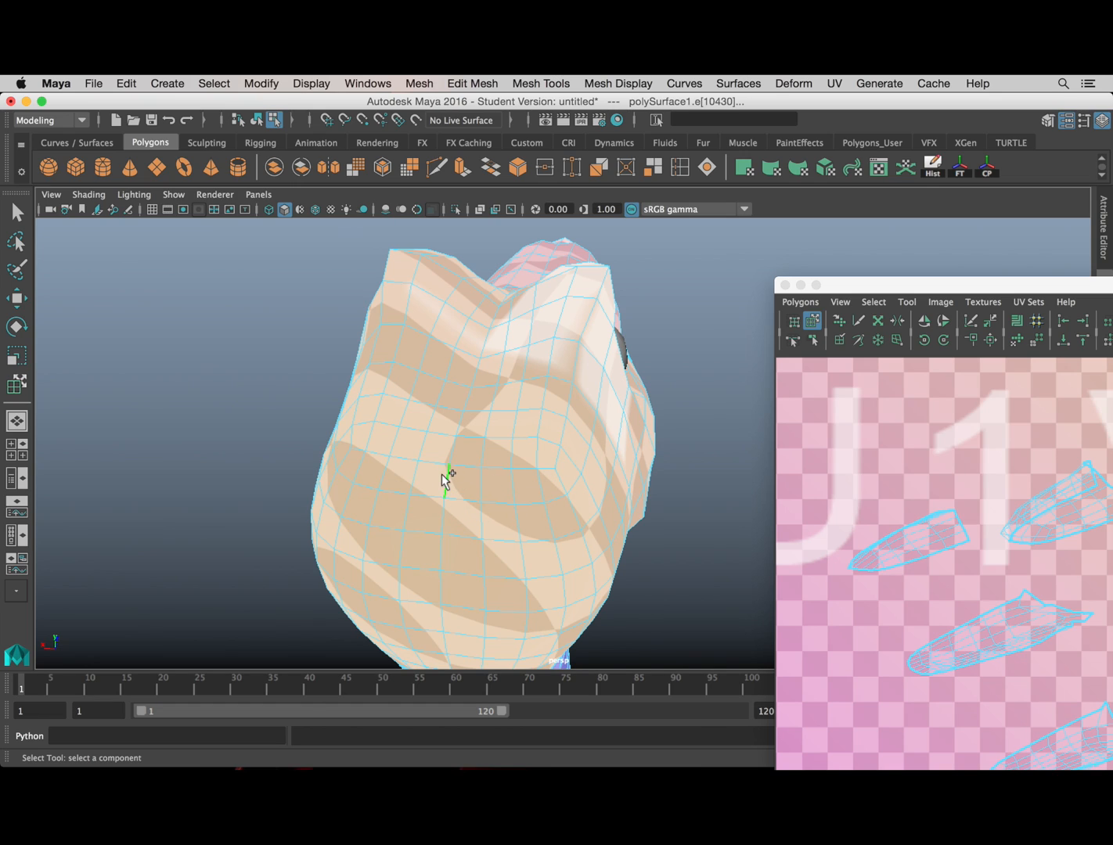
{"action": "left_click_drag", "start_coordinate": [553, 490], "coordinate": [557, 423], "text": "alt"}
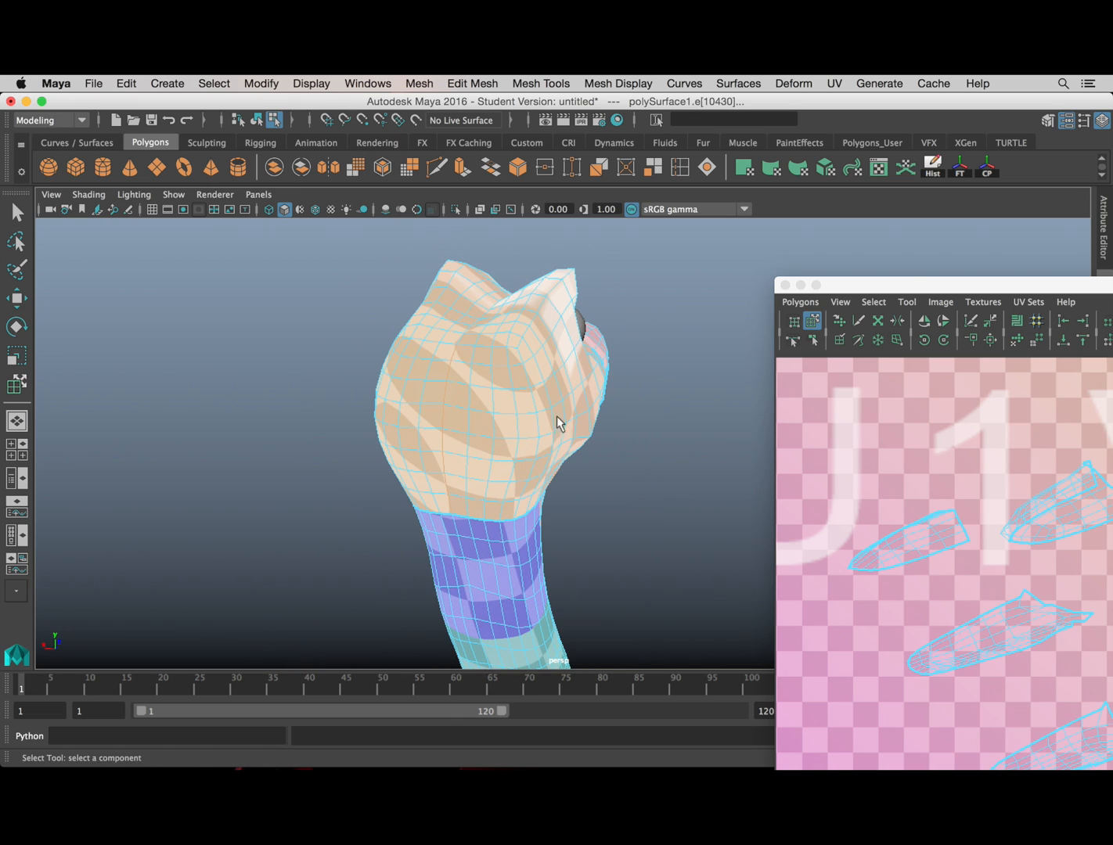
{"action": "left_click", "coordinate": [800, 302]}
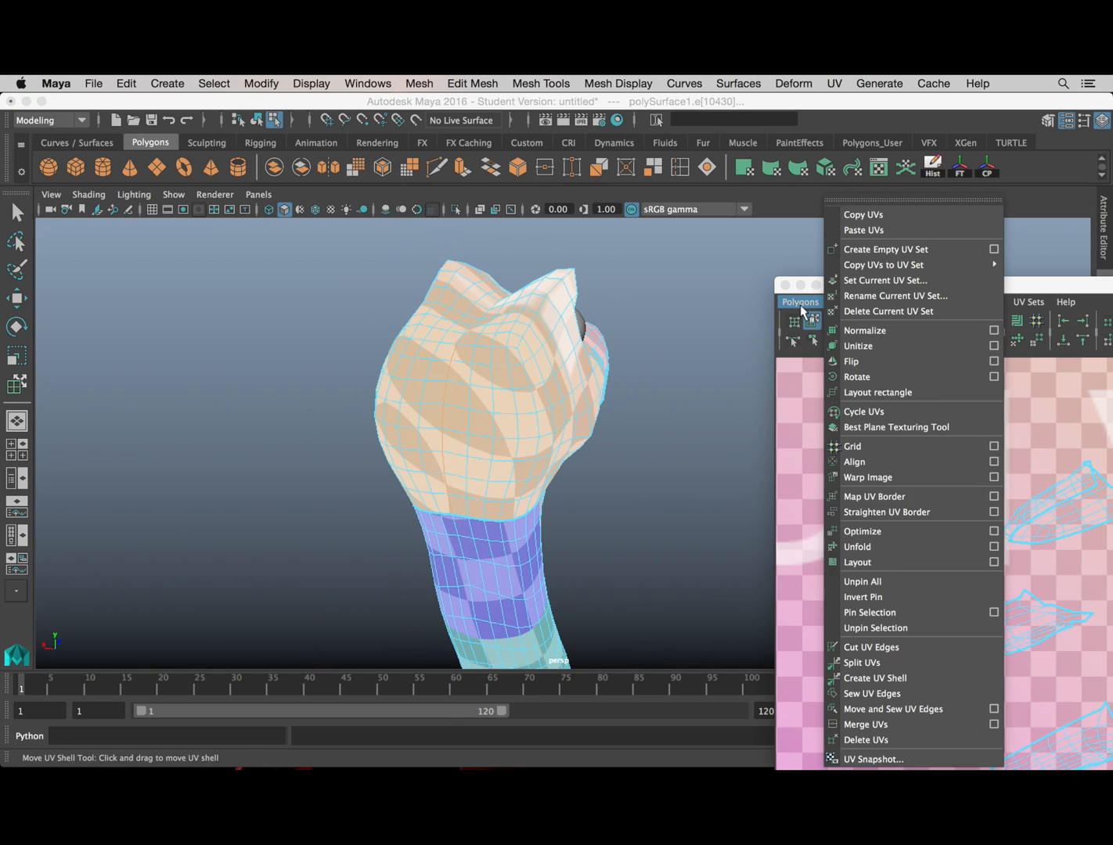
{"action": "left_click", "coordinate": [860, 646]}
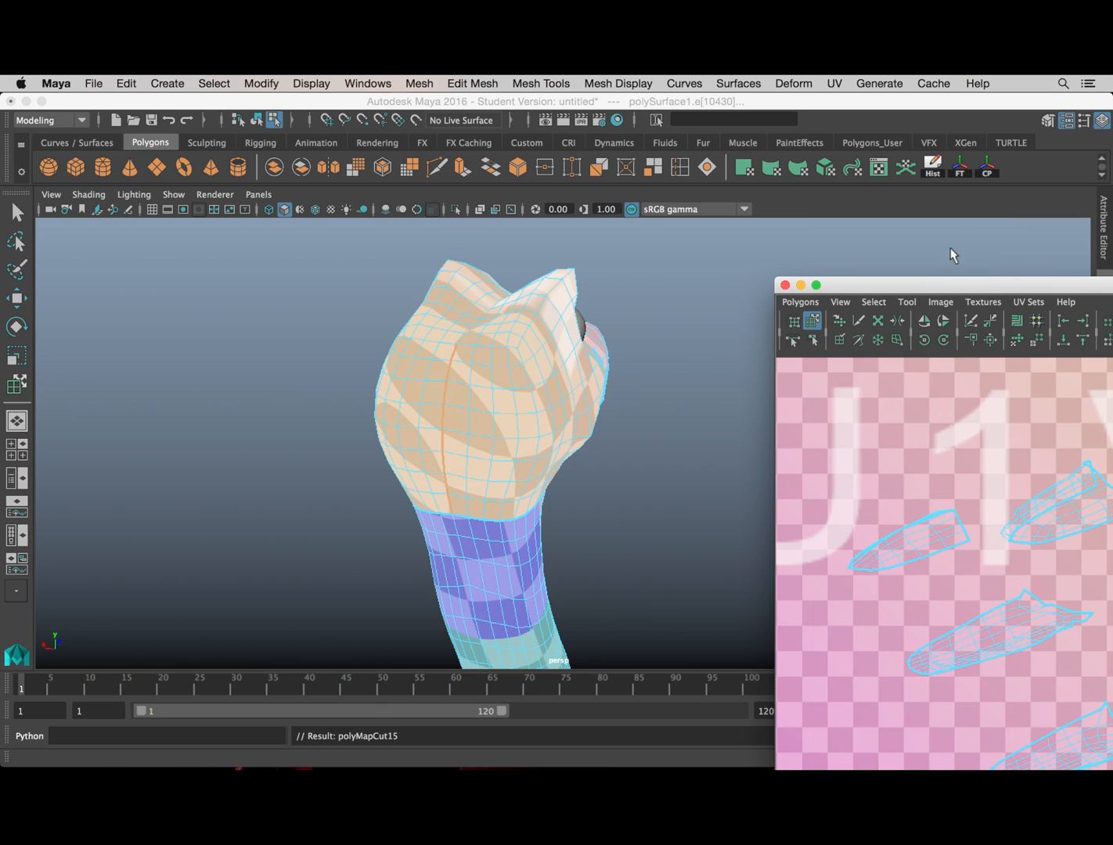
Step: Bring the UV Editor back, select the head shell and unfold it
{"action": "double_click", "coordinate": [970, 293]}
{"action": "left_click", "coordinate": [749, 485]}
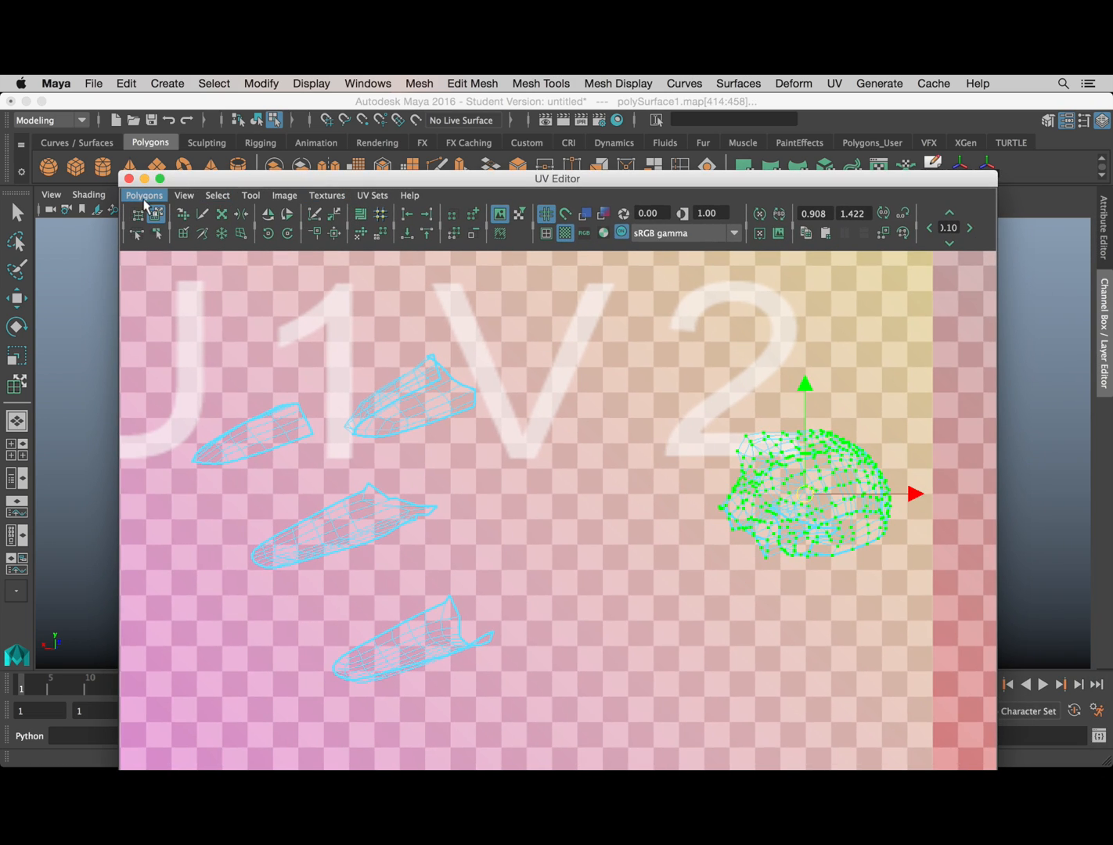
{"action": "left_click", "coordinate": [146, 197]}
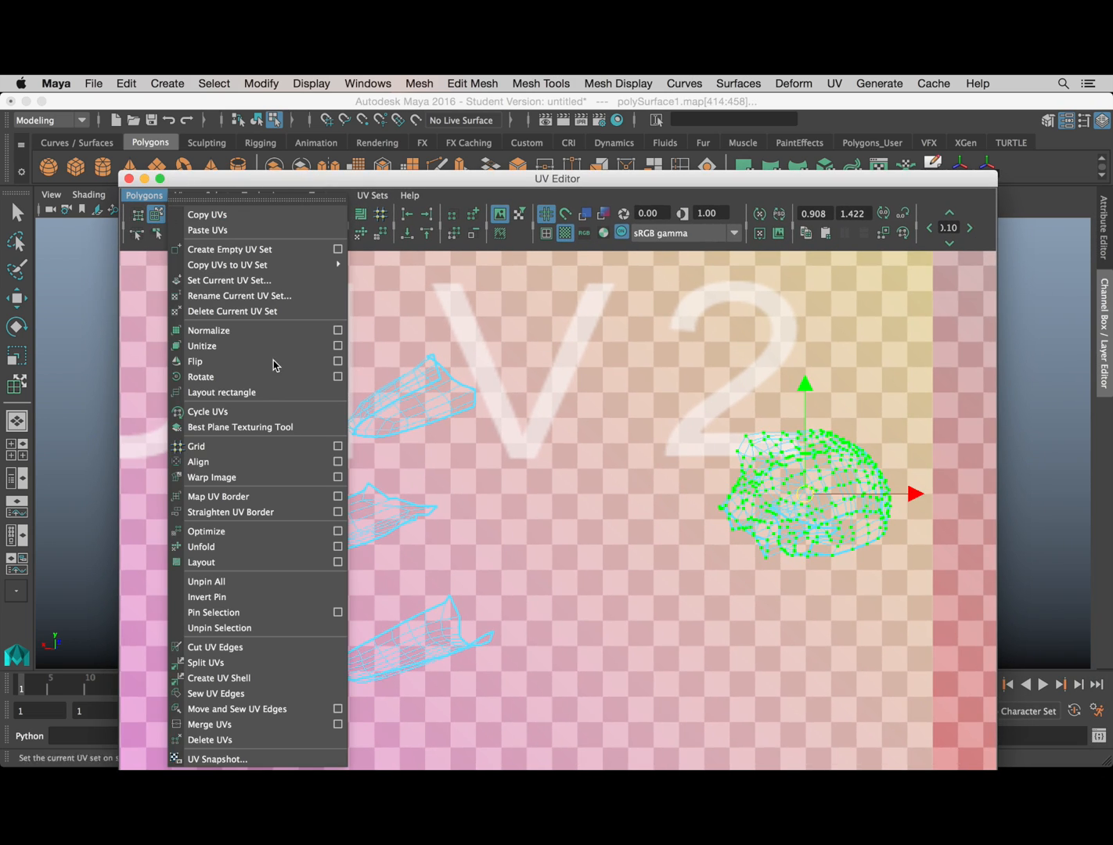
{"action": "left_click", "coordinate": [224, 546]}
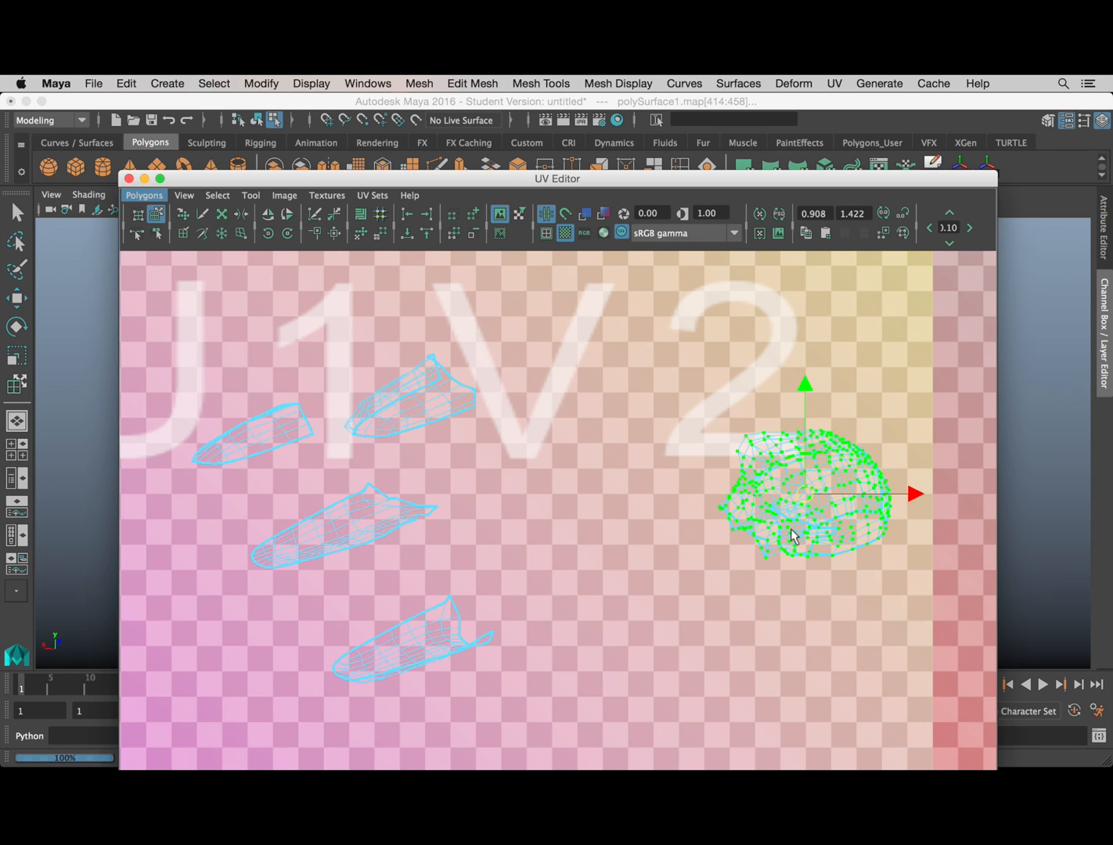
{"action": "middle_click_drag", "start_coordinate": [807, 518], "coordinate": [648, 515], "text": "alt"}
{"action": "right_click_drag", "start_coordinate": [647, 515], "coordinate": [681, 513], "text": "alt"}
{"action": "middle_click_drag", "start_coordinate": [764, 501], "coordinate": [623, 515], "text": "alt"}
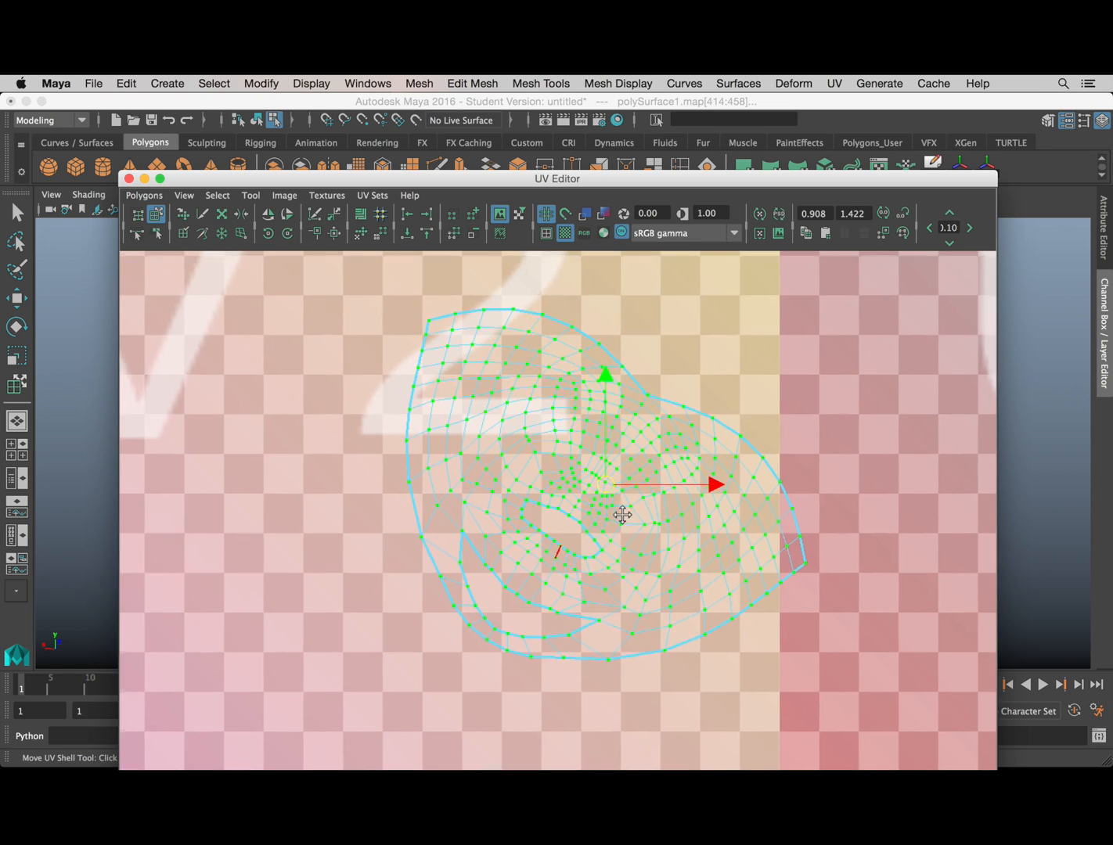
Step: Examine the unfolded head shell up close, from the crown and eye opening to the narrow strip around the lower beak opening
{"action": "scroll", "coordinate": [626, 515], "scroll_direction": "up", "scroll_amount": 4}
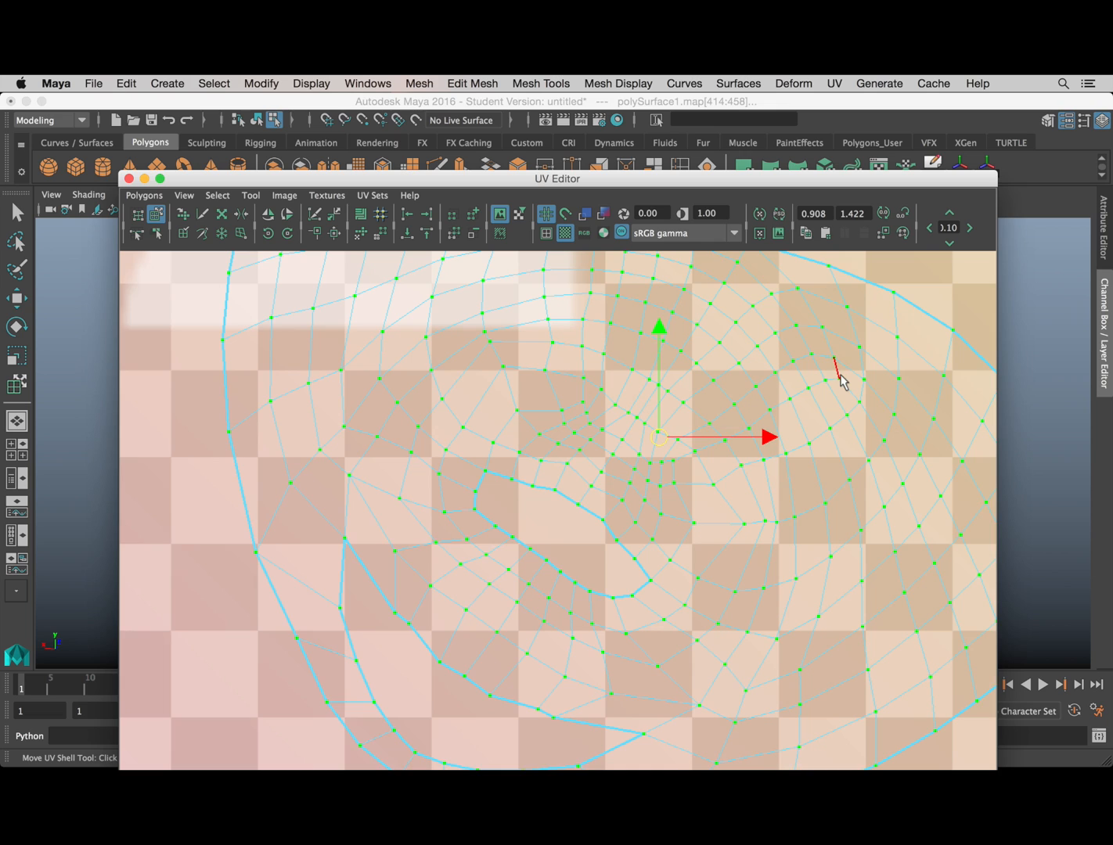
{"action": "middle_click_drag", "start_coordinate": [840, 380], "coordinate": [824, 430], "text": "alt"}
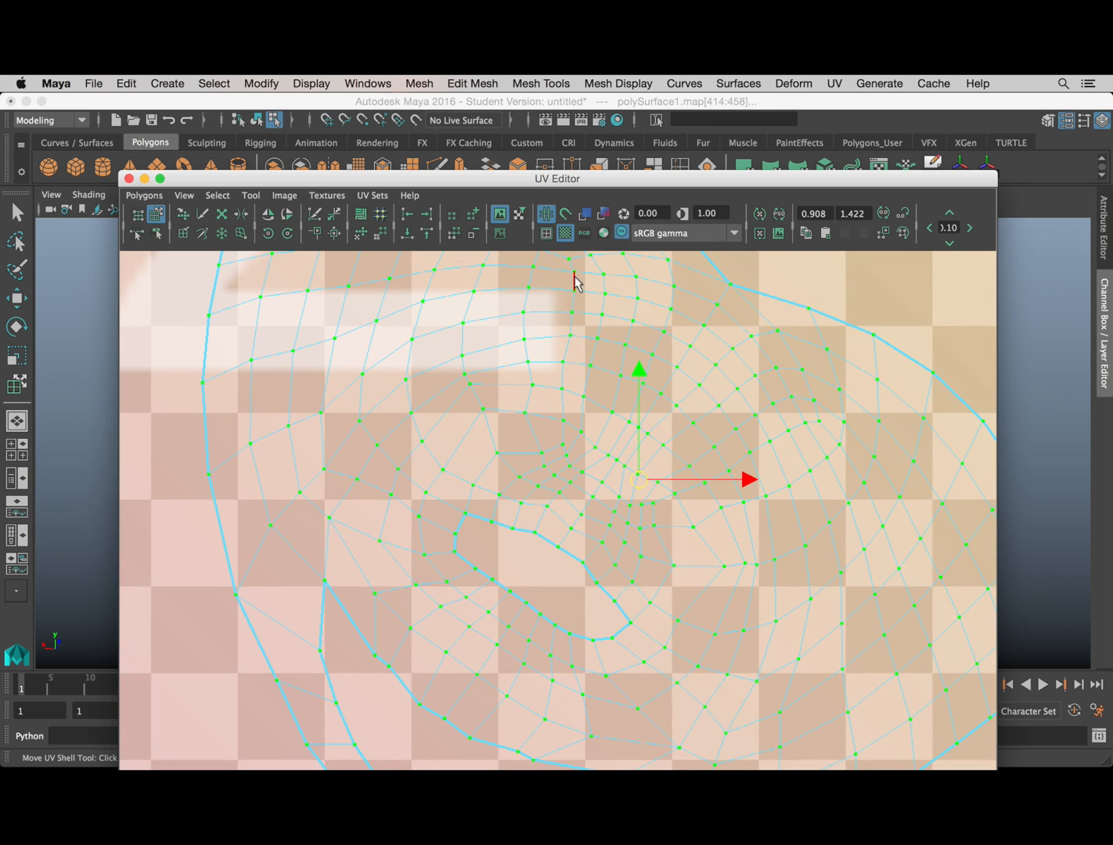
{"action": "middle_click_drag", "start_coordinate": [572, 271], "coordinate": [541, 425], "text": "alt"}
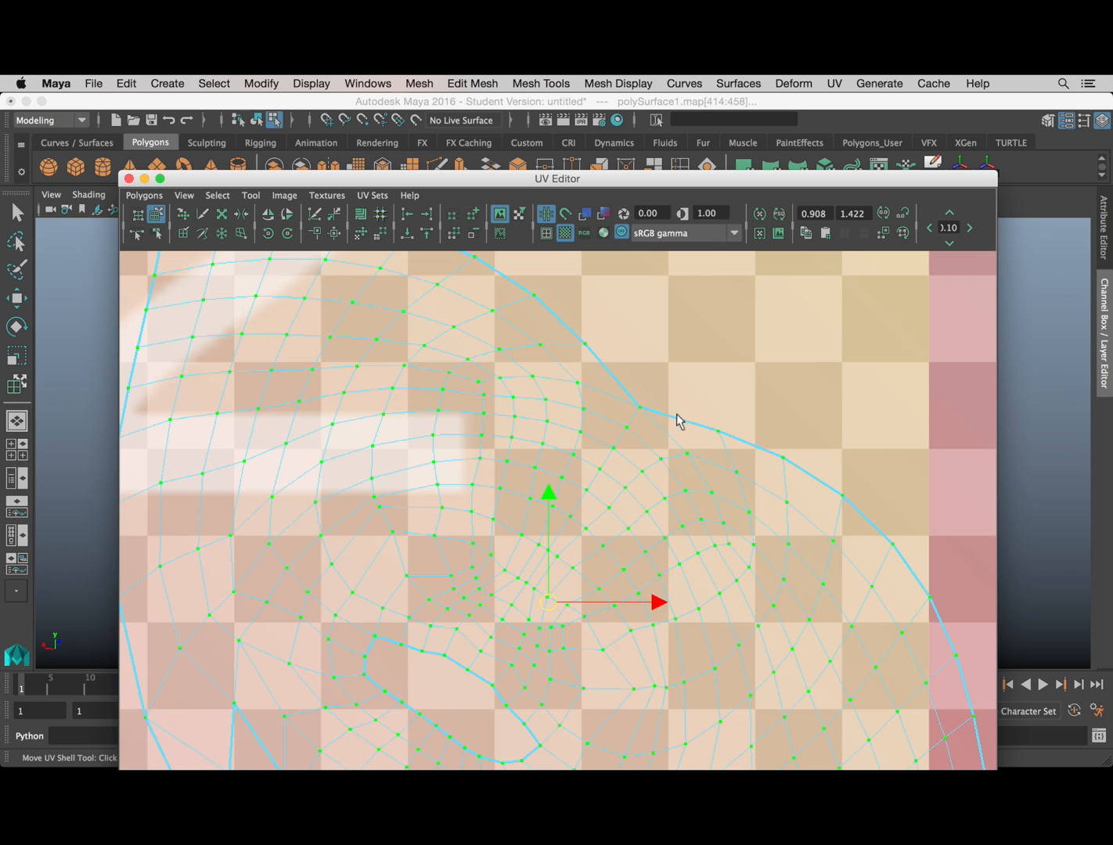
{"action": "middle_click_drag", "start_coordinate": [638, 521], "coordinate": [681, 391], "text": "alt"}
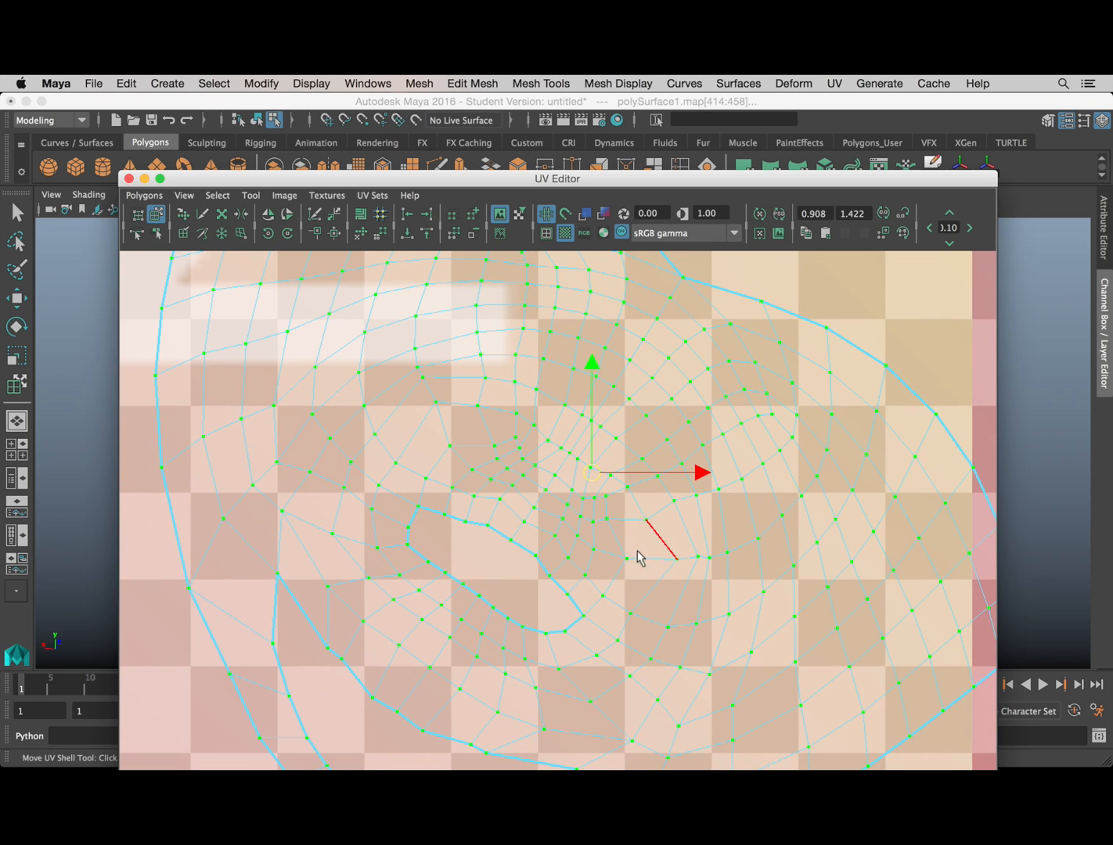
{"action": "middle_click_drag", "start_coordinate": [514, 550], "coordinate": [567, 476], "text": "alt"}
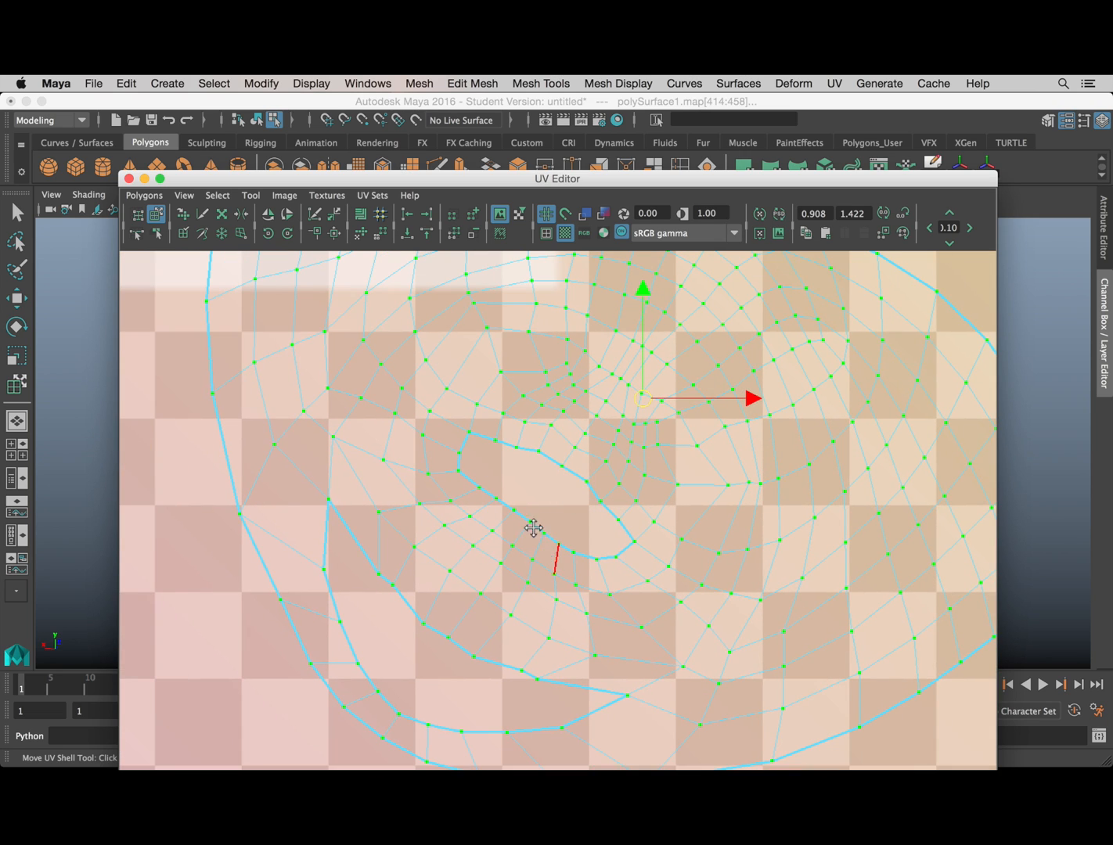
{"action": "middle_click_drag", "start_coordinate": [533, 529], "coordinate": [549, 445], "text": "alt"}
{"action": "middle_click_drag", "start_coordinate": [409, 637], "coordinate": [528, 533], "text": "alt"}
{"action": "scroll", "coordinate": [527, 545], "scroll_direction": "up", "scroll_amount": 2}
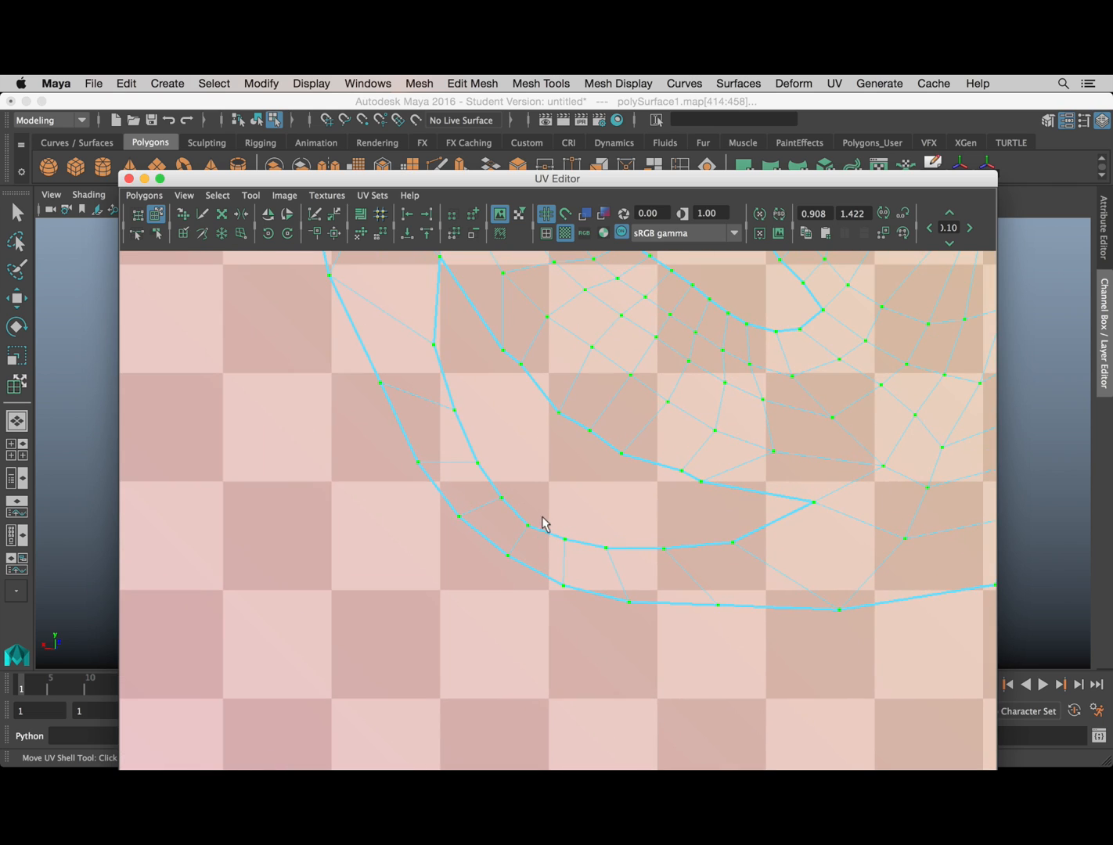
Step: Move the UV Editor aside, select the centre edge under the chin between the lower beak and neck seams, and cut it
{"action": "left_click_drag", "start_coordinate": [423, 176], "coordinate": [1031, 221]}
{"action": "left_click_drag", "start_coordinate": [497, 457], "coordinate": [186, 406], "text": "alt"}
{"action": "right_click_drag", "start_coordinate": [284, 458], "coordinate": [603, 497], "text": "alt"}
{"action": "middle_click_drag", "start_coordinate": [602, 498], "coordinate": [523, 440], "text": "alt"}
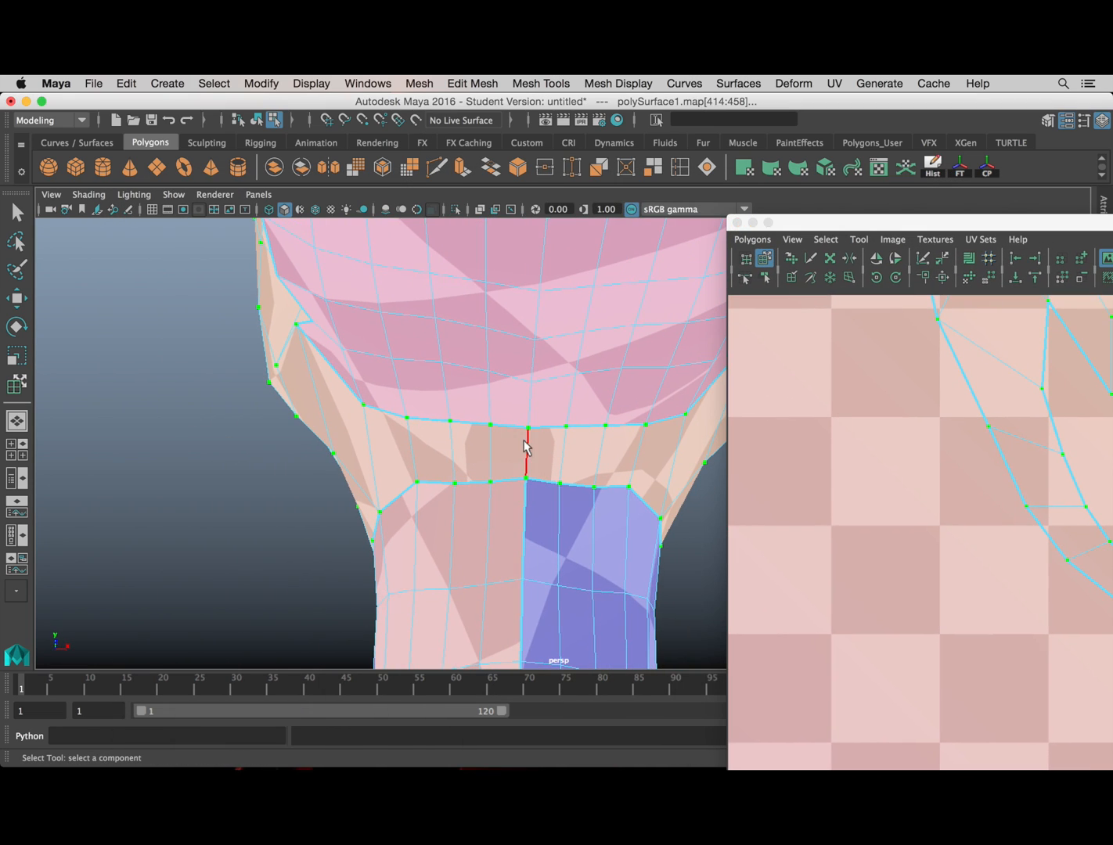
{"action": "left_click", "coordinate": [536, 454]}
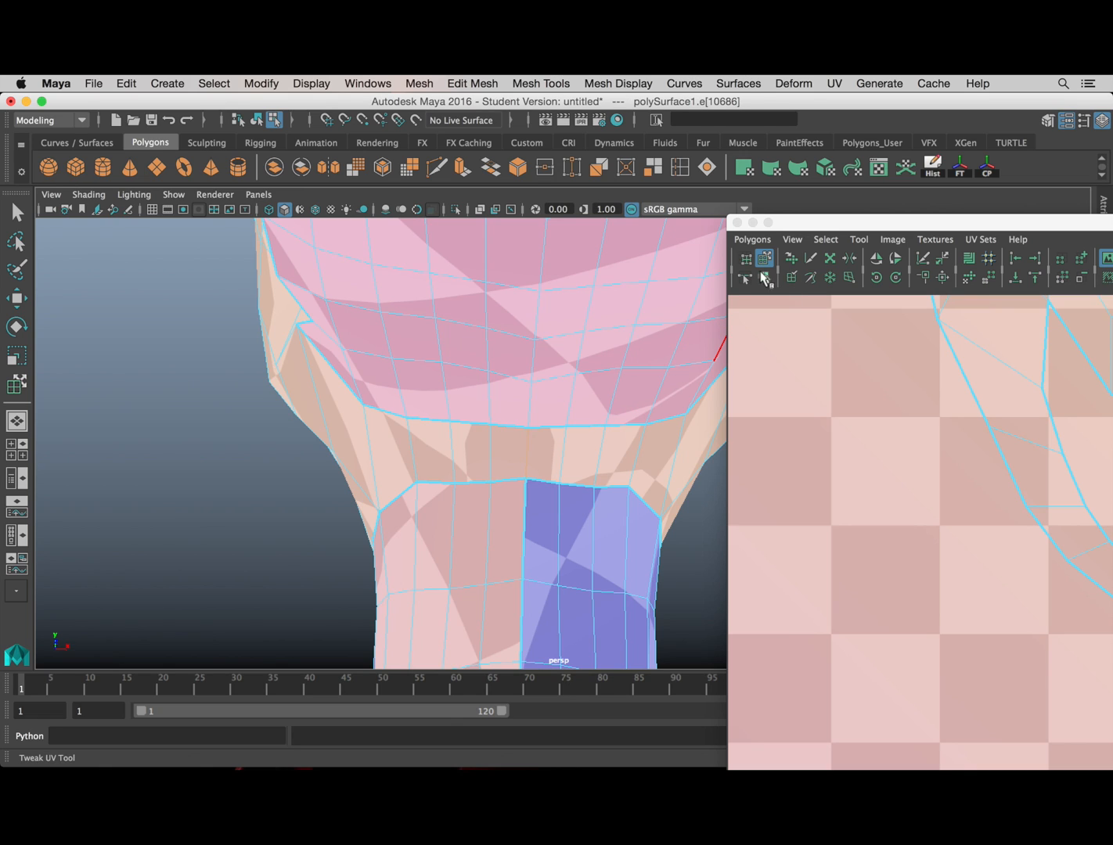
{"action": "left_click", "coordinate": [752, 240]}
{"action": "left_click", "coordinate": [832, 647]}
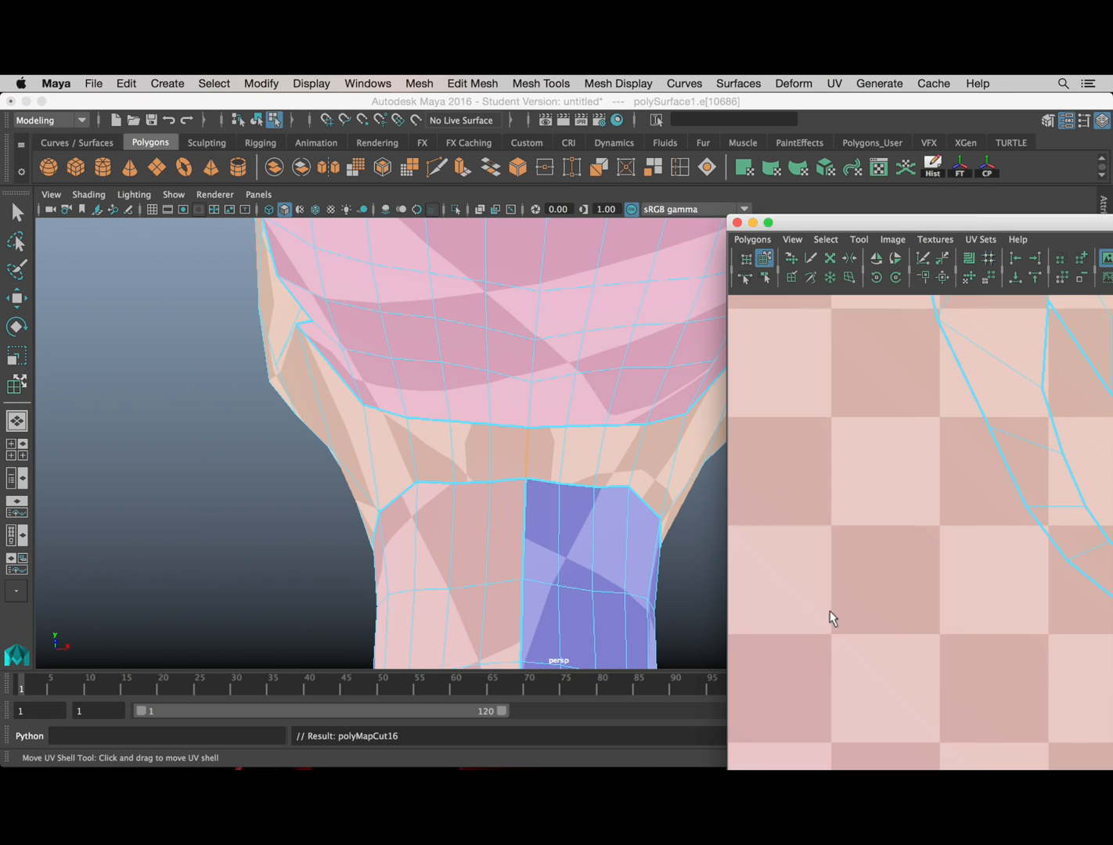
Step: Bring the UV Editor back, select the whole head shell and unfold it again with the chin cut
{"action": "scroll", "coordinate": [919, 546], "scroll_direction": "down", "scroll_amount": 3}
{"action": "right_click_drag", "start_coordinate": [938, 427], "coordinate": [1007, 427]}
{"action": "double_click", "coordinate": [913, 222]}
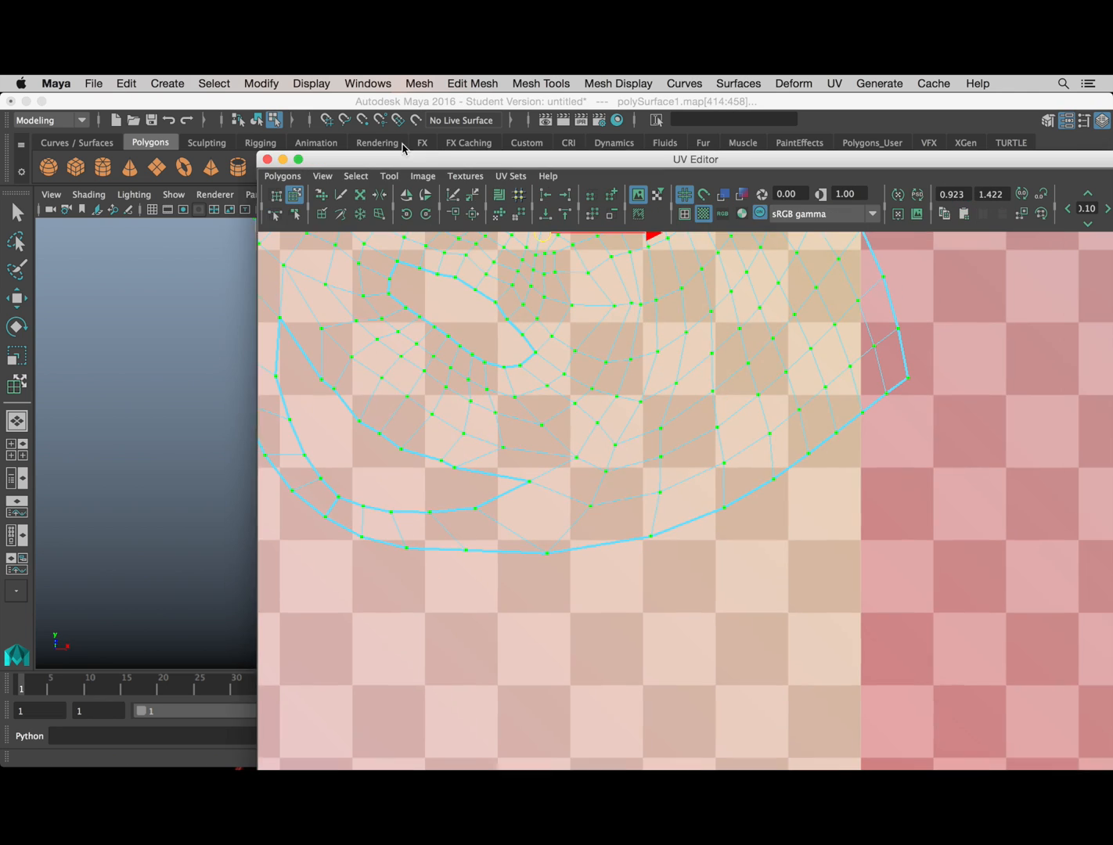
{"action": "key", "text": "f"}
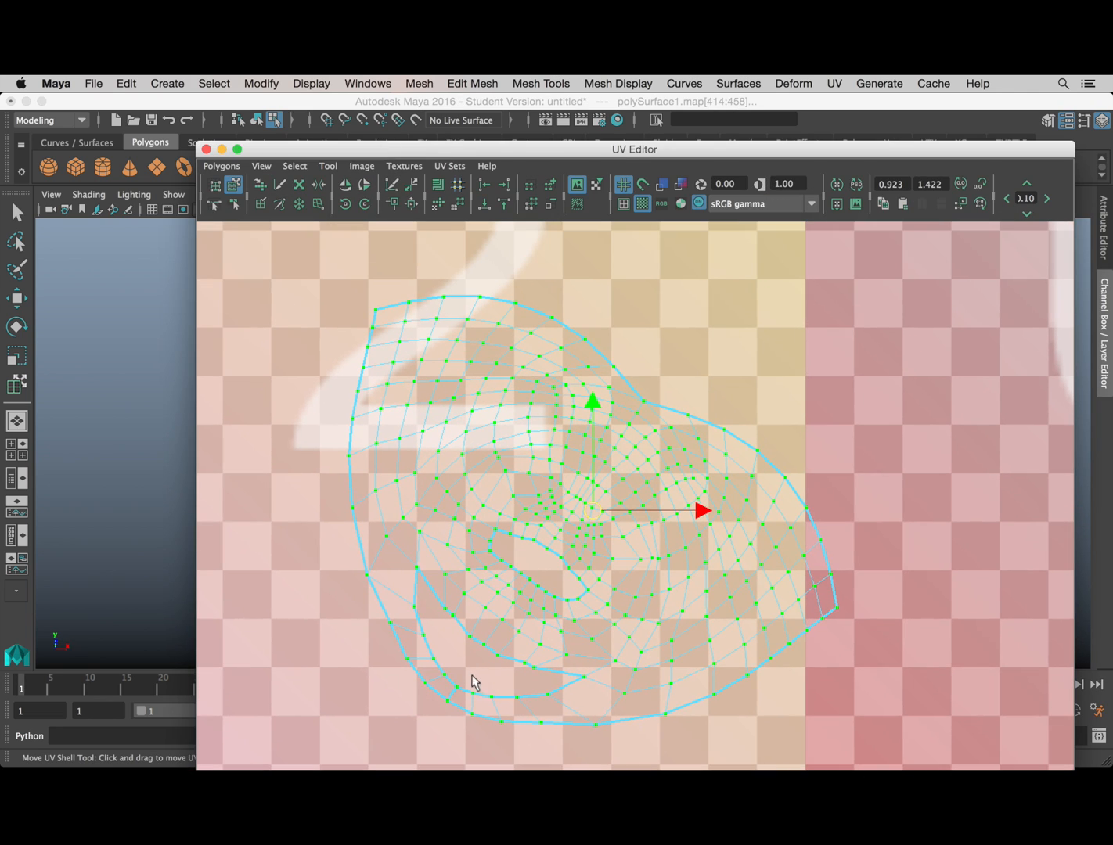
{"action": "left_click", "coordinate": [221, 167]}
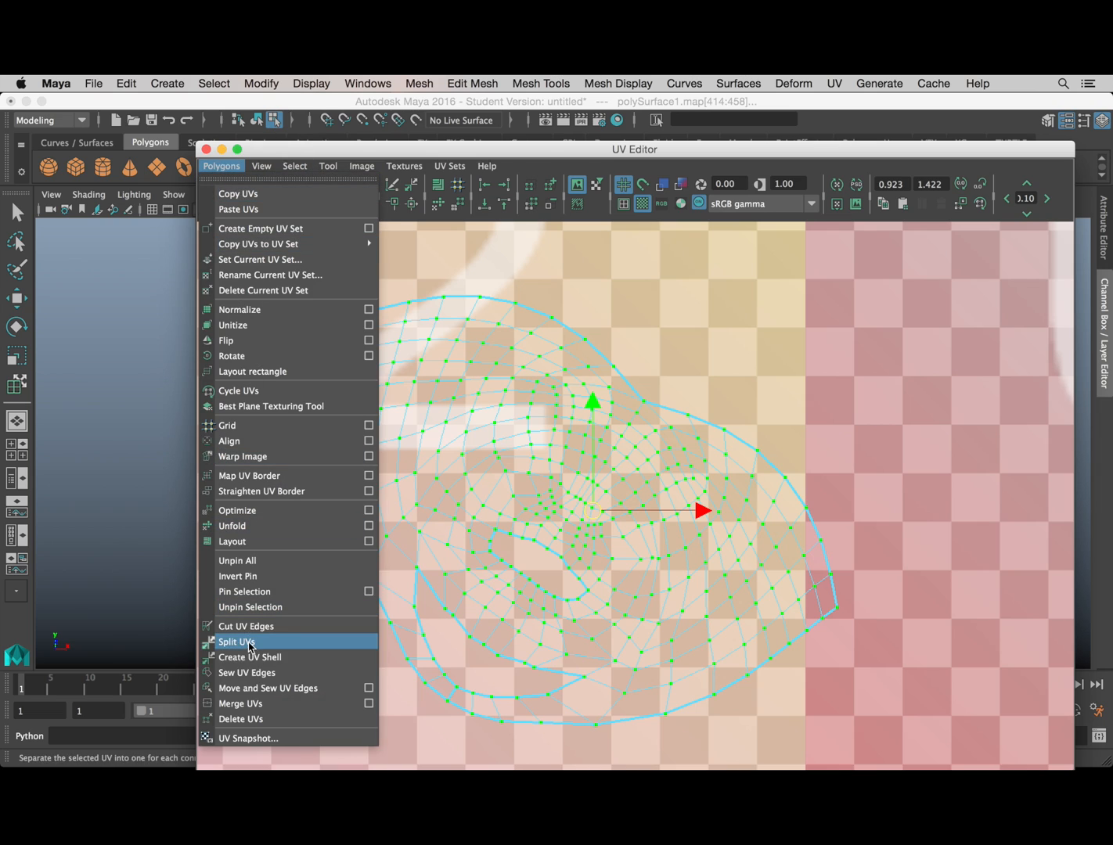
{"action": "left_click", "coordinate": [253, 527]}
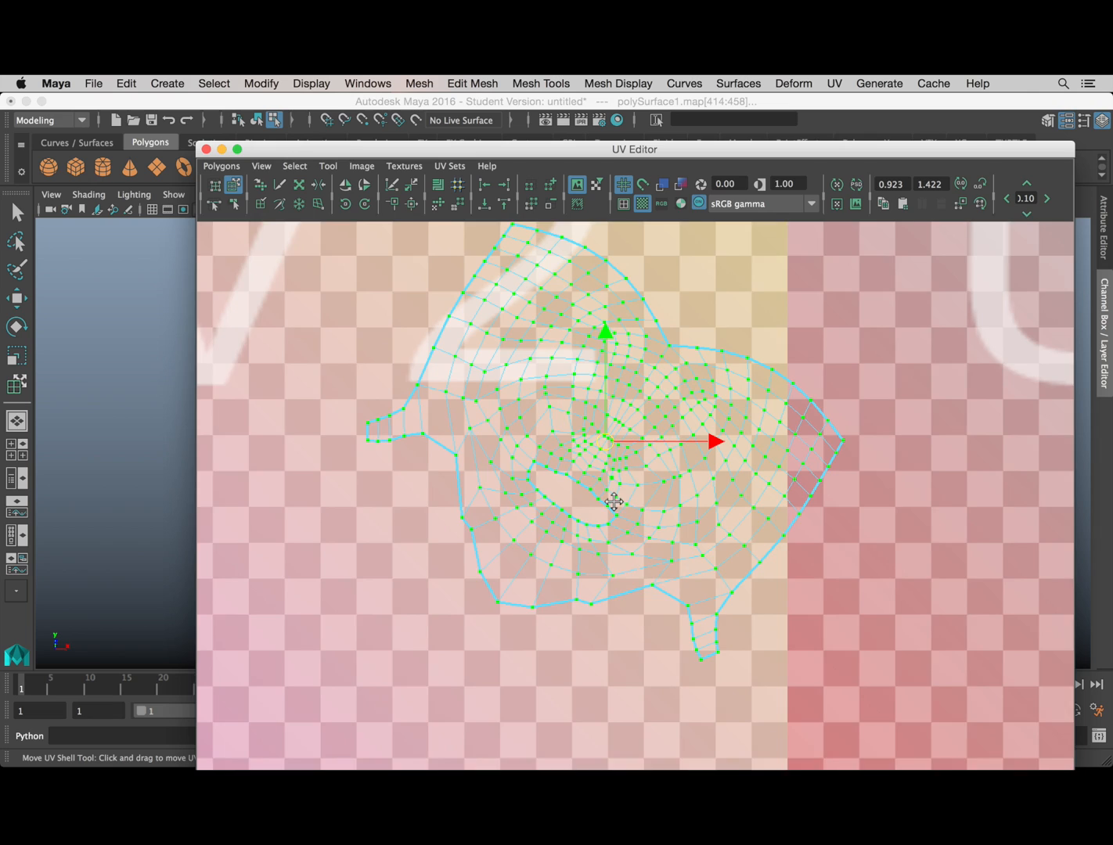
{"action": "middle_click_drag", "start_coordinate": [614, 503], "coordinate": [630, 551], "text": "alt"}
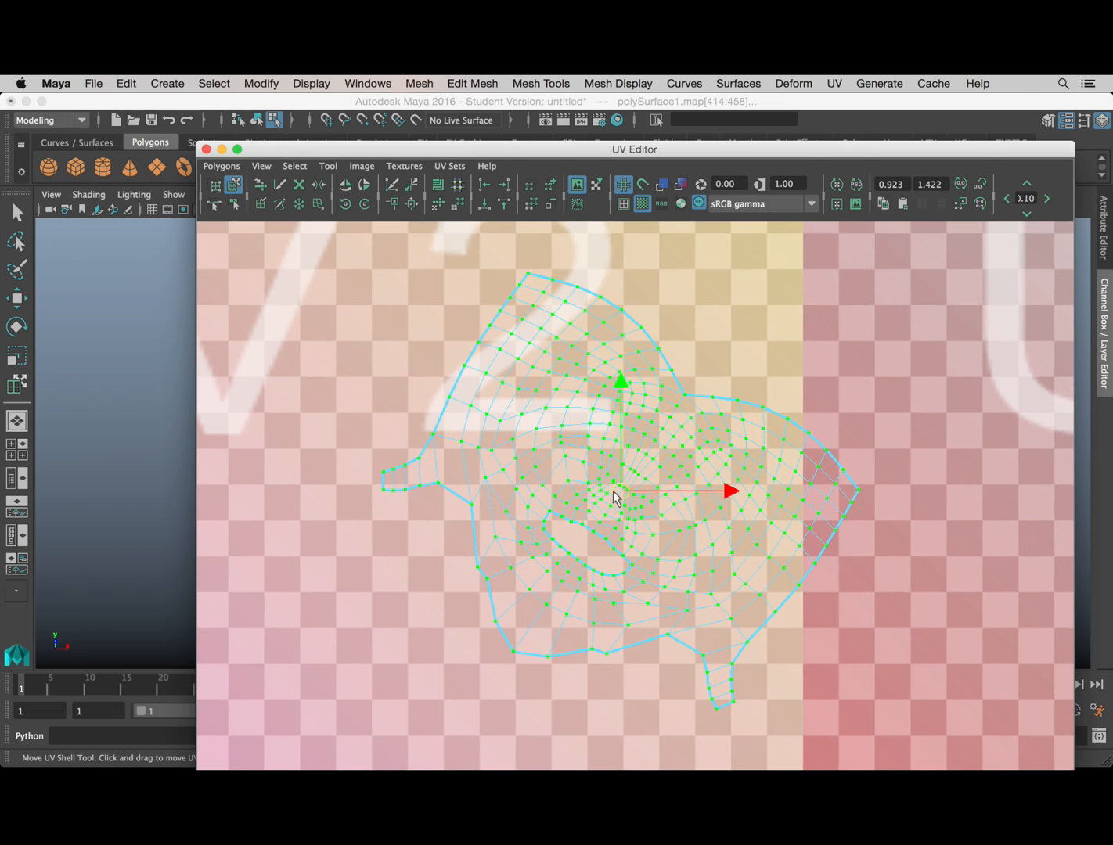
{"action": "scroll", "coordinate": [623, 501], "scroll_direction": "up", "scroll_amount": 1}
{"action": "scroll", "coordinate": [648, 482], "scroll_direction": "up", "scroll_amount": 1}
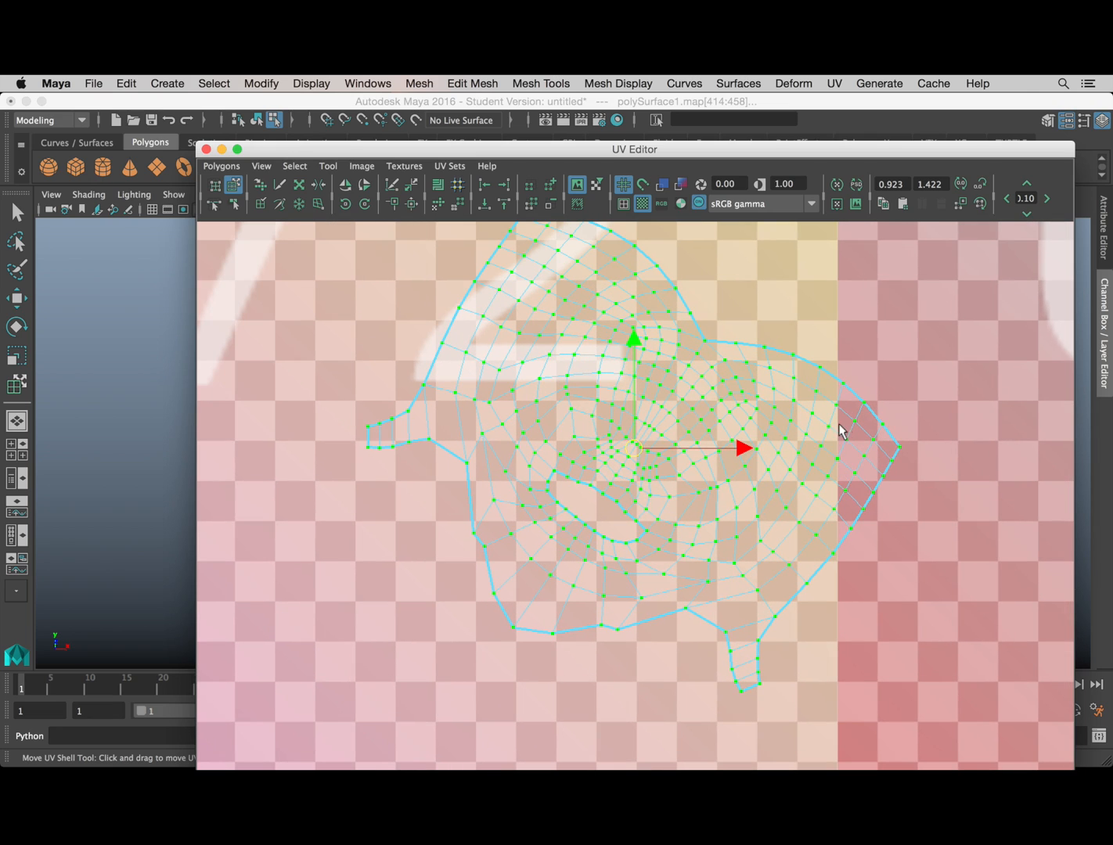
Step: Undo the last head unfold, examine the head's chin, beak and neck seams on the model, and redo the unfold
{"action": "key", "text": "super+z"}
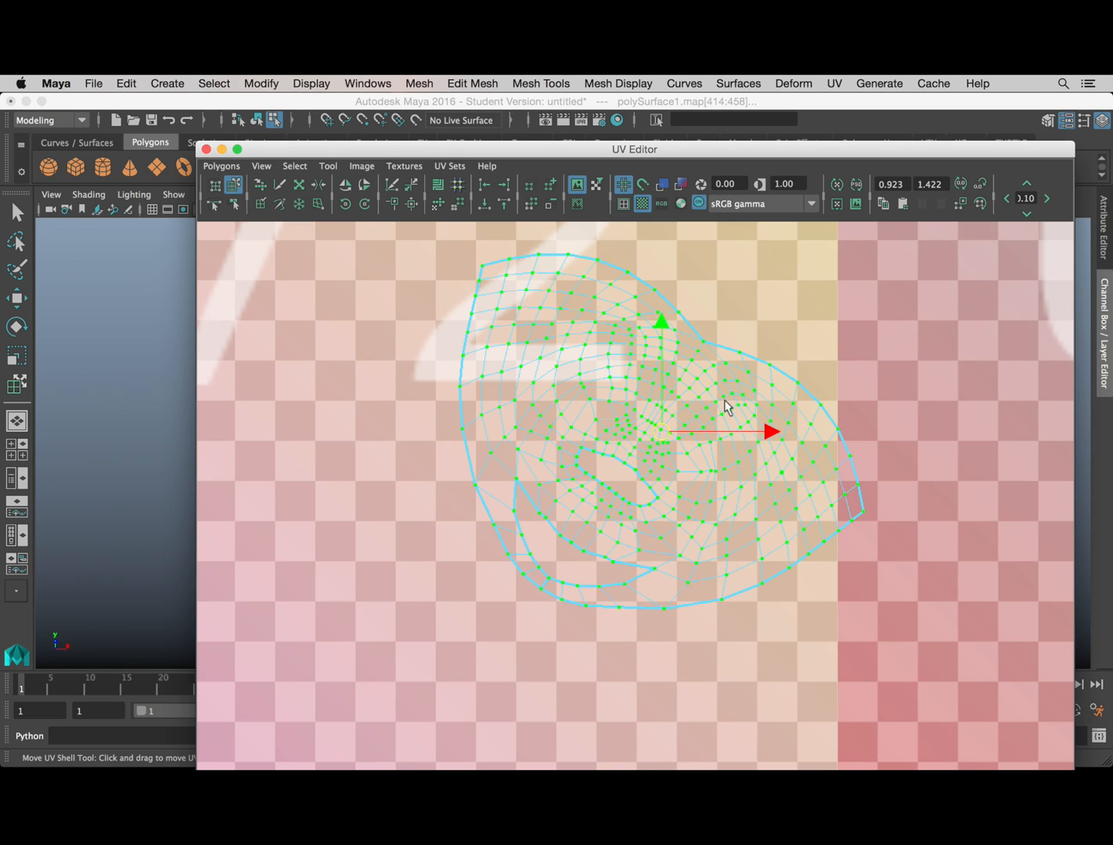
{"action": "left_click_drag", "start_coordinate": [415, 149], "coordinate": [923, 370]}
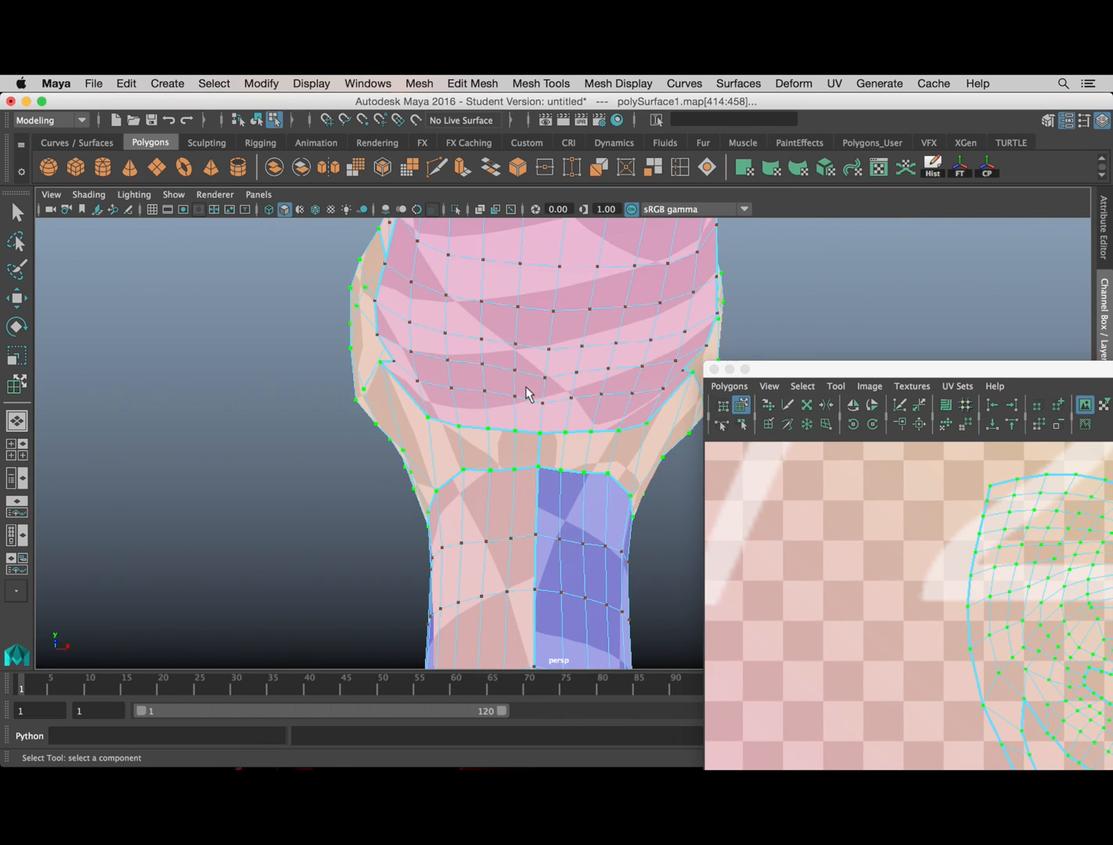
{"action": "middle_click_drag", "start_coordinate": [526, 389], "coordinate": [329, 419], "text": "alt"}
{"action": "left_click_drag", "start_coordinate": [329, 418], "coordinate": [438, 426], "text": "alt"}
{"action": "scroll", "coordinate": [291, 420], "scroll_direction": "down", "scroll_amount": 4}
{"action": "left_click_drag", "start_coordinate": [291, 419], "coordinate": [352, 423], "text": "alt"}
{"action": "middle_click_drag", "start_coordinate": [286, 423], "coordinate": [313, 570], "text": "alt"}
{"action": "scroll", "coordinate": [301, 491], "scroll_direction": "down", "scroll_amount": 2}
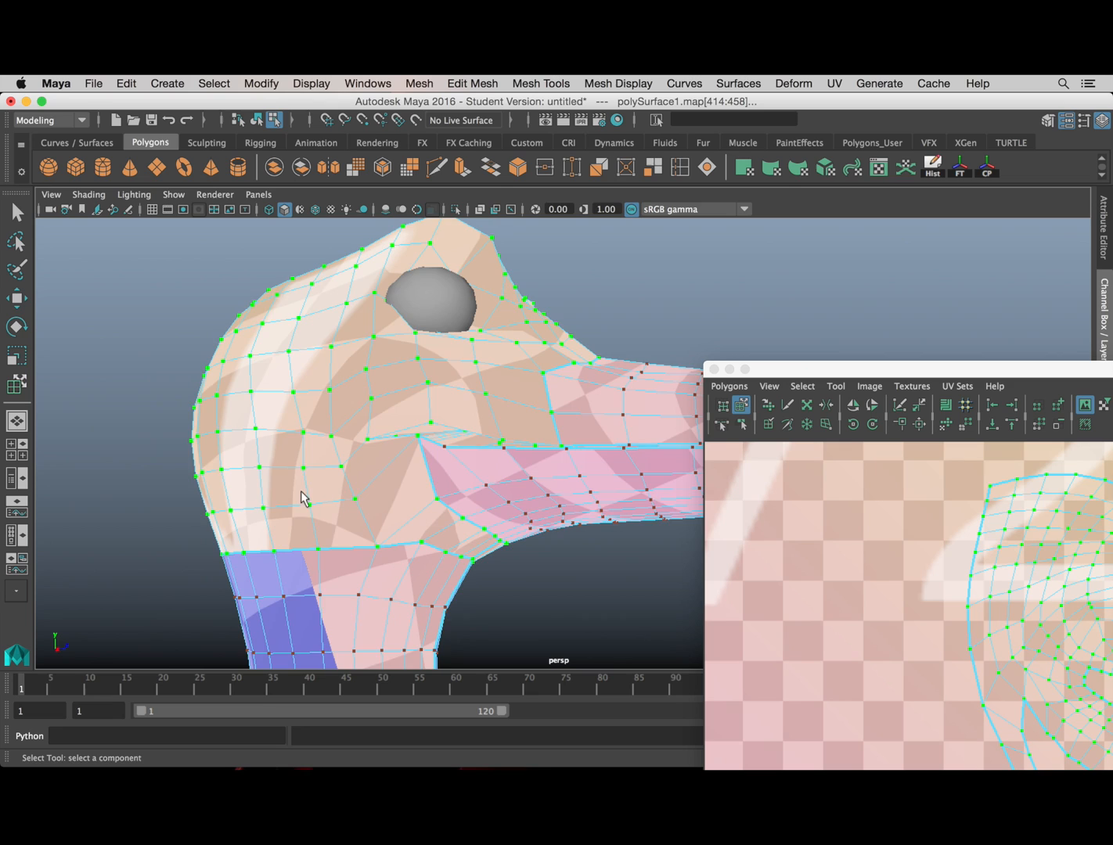
{"action": "left_click_drag", "start_coordinate": [301, 498], "coordinate": [542, 467], "text": "alt"}
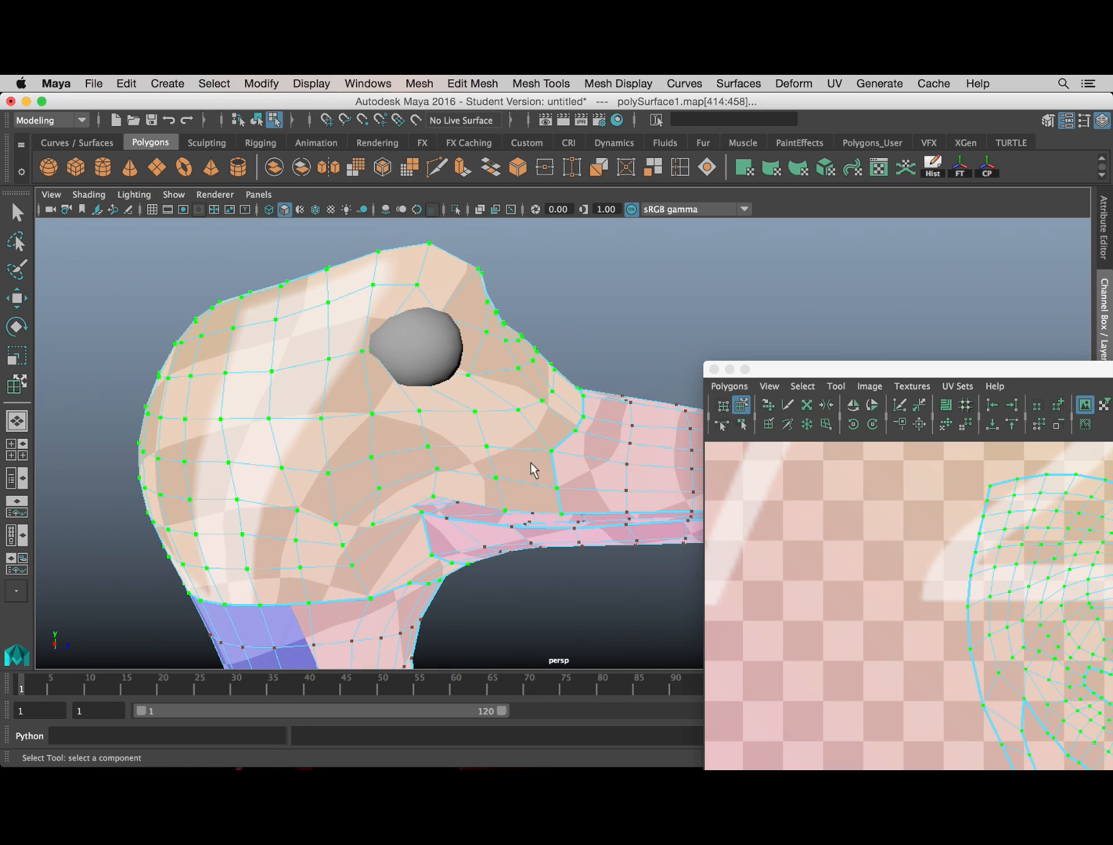
{"action": "left_click_drag", "start_coordinate": [435, 566], "coordinate": [332, 446], "text": "alt"}
{"action": "left_click_drag", "start_coordinate": [984, 356], "coordinate": [728, 248]}
{"action": "key", "text": "shift+z"}
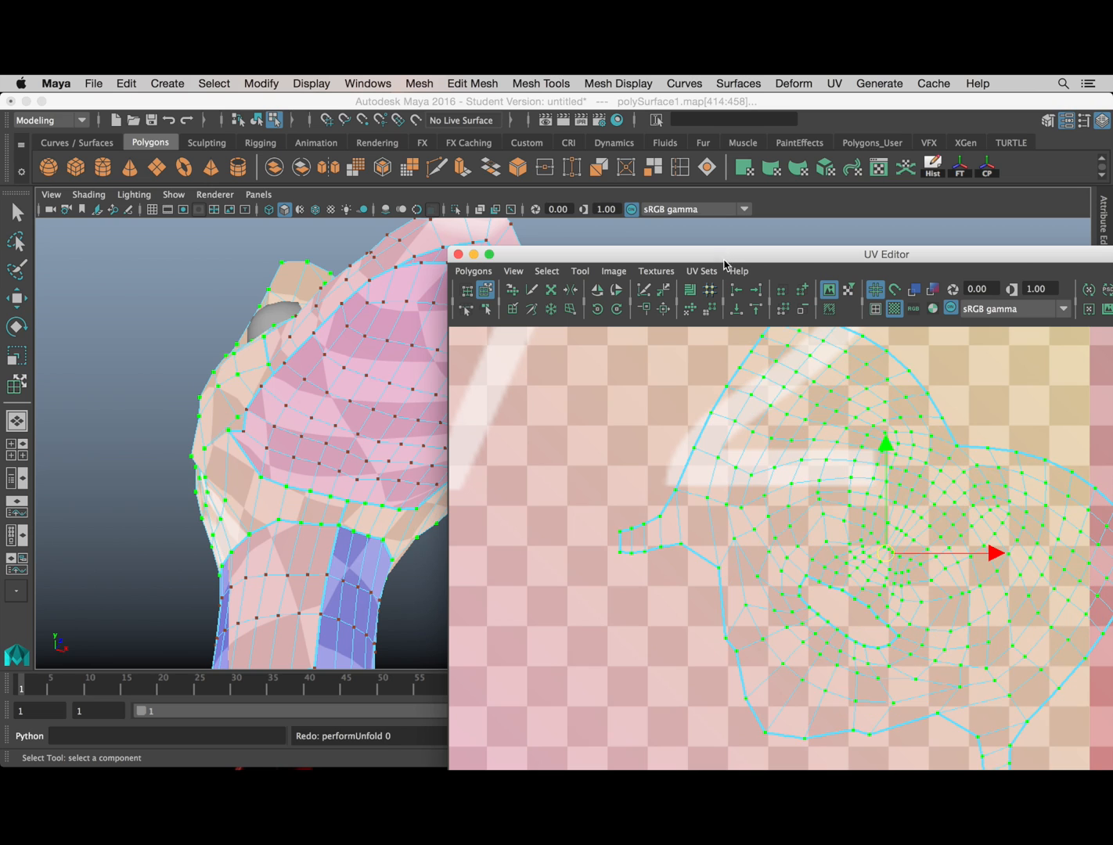
Step: Compare the unfolded head shell with the chin, cheek and neck areas on the model
{"action": "right_click_drag", "start_coordinate": [866, 600], "coordinate": [840, 594], "text": "alt"}
{"action": "middle_click_drag", "start_coordinate": [839, 653], "coordinate": [807, 562], "text": "alt"}
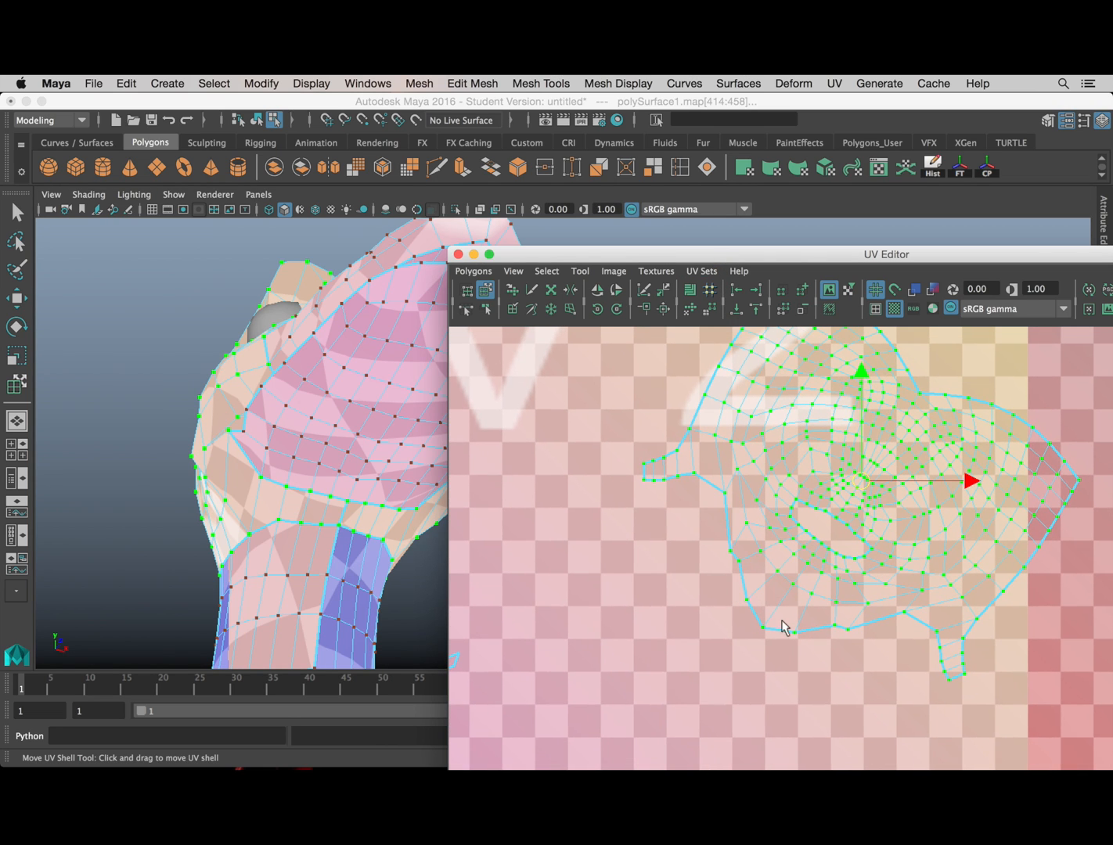
{"action": "mouse_move", "coordinate": [335, 493]}
{"action": "left_mouse_down", "text": "alt"}
{"action": "mouse_move", "coordinate": [310, 495]}
{"action": "mouse_move", "coordinate": [324, 445]}
{"action": "mouse_move", "coordinate": [257, 451]}
{"action": "mouse_move", "coordinate": [324, 447]}
{"action": "mouse_move", "coordinate": [232, 415]}
{"action": "mouse_move", "coordinate": [335, 504]}
{"action": "left_mouse_up", "text": "alt"}
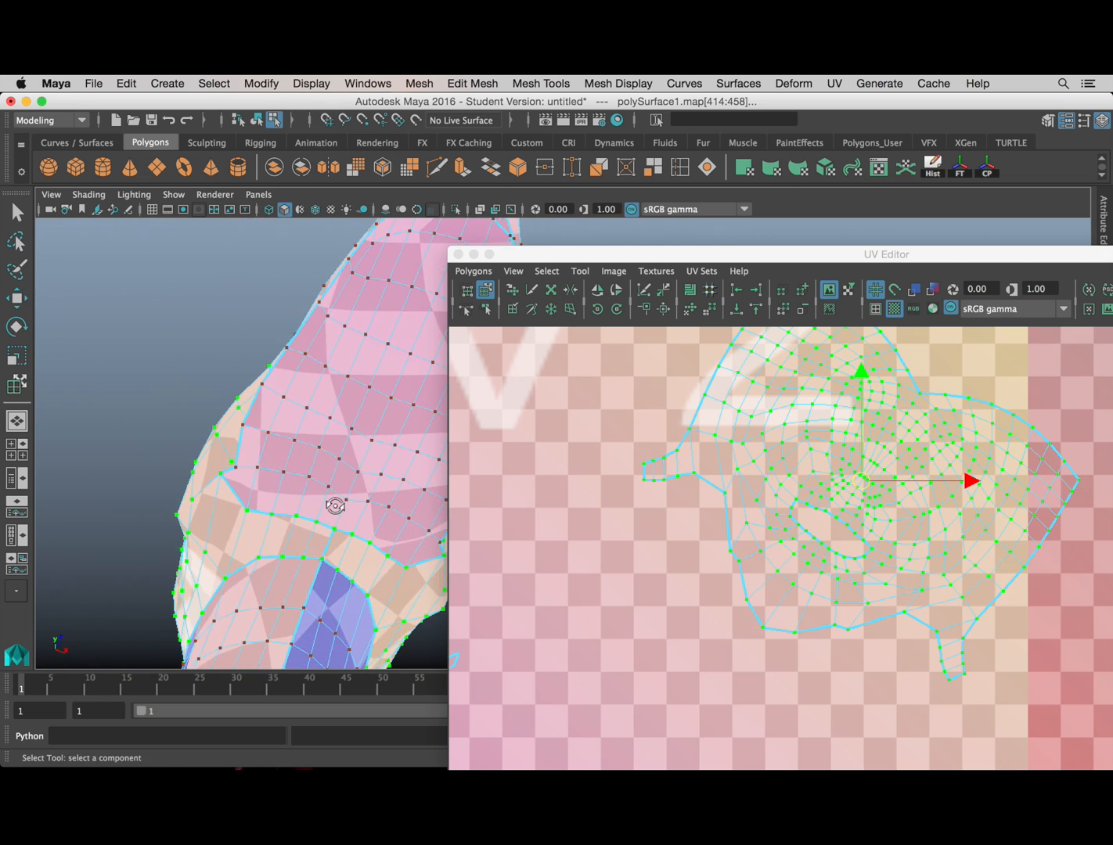
{"action": "middle_click_drag", "start_coordinate": [335, 505], "coordinate": [182, 457], "text": "alt"}
{"action": "left_click_drag", "start_coordinate": [363, 512], "coordinate": [344, 532], "text": "alt"}
{"action": "middle_click_drag", "start_coordinate": [344, 532], "coordinate": [276, 478], "text": "alt"}
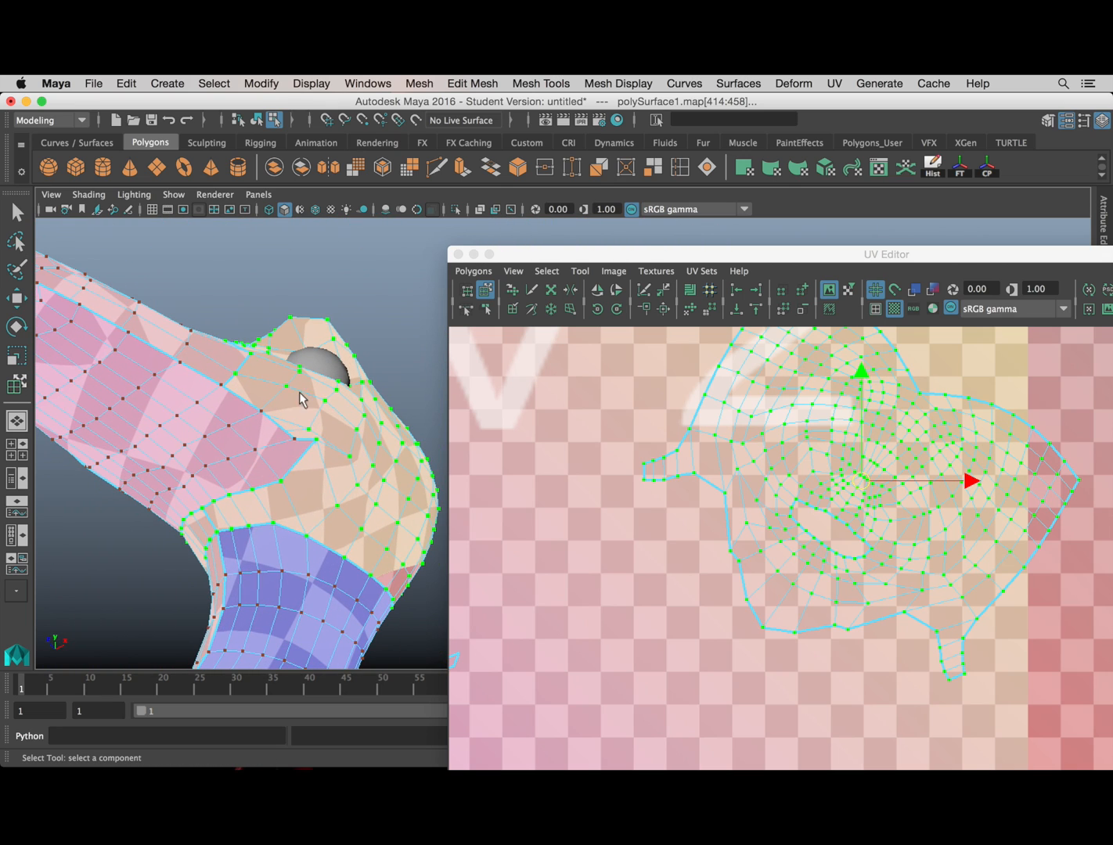
{"action": "left_click_drag", "start_coordinate": [358, 420], "coordinate": [298, 477], "text": "alt"}
Step: Examine the full set of unfolded shells across the UV tiles in the UV Editor
{"action": "right_click_drag", "start_coordinate": [841, 466], "coordinate": [844, 554], "text": "alt"}
{"action": "left_click_drag", "start_coordinate": [844, 255], "coordinate": [698, 102]}
{"action": "right_click_drag", "start_coordinate": [693, 317], "coordinate": [680, 454], "text": "alt"}
{"action": "middle_click_drag", "start_coordinate": [740, 470], "coordinate": [773, 421], "text": "alt"}
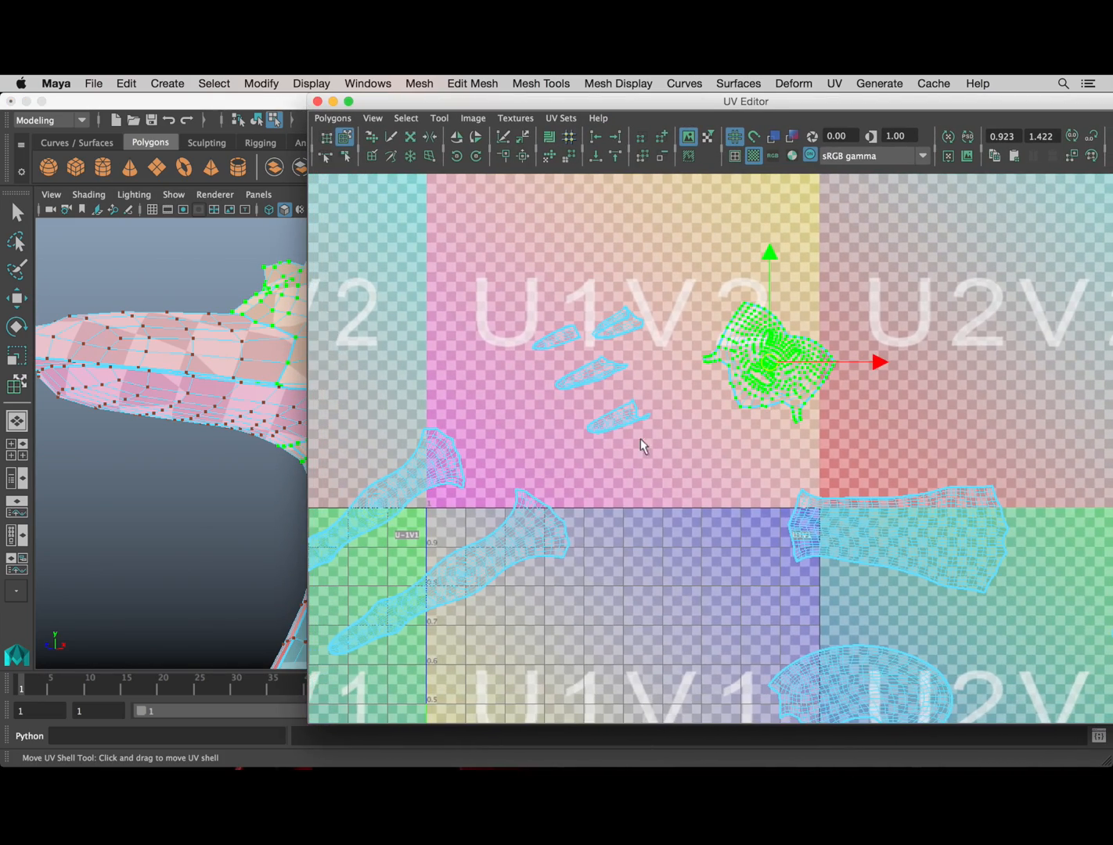
{"action": "right_click_drag", "start_coordinate": [640, 439], "coordinate": [637, 491], "text": "alt"}
{"action": "middle_click_drag", "start_coordinate": [697, 531], "coordinate": [618, 320], "text": "alt"}
{"action": "right_click_drag", "start_coordinate": [767, 344], "coordinate": [782, 419], "text": "alt"}
{"action": "middle_click_drag", "start_coordinate": [788, 350], "coordinate": [692, 510], "text": "alt"}
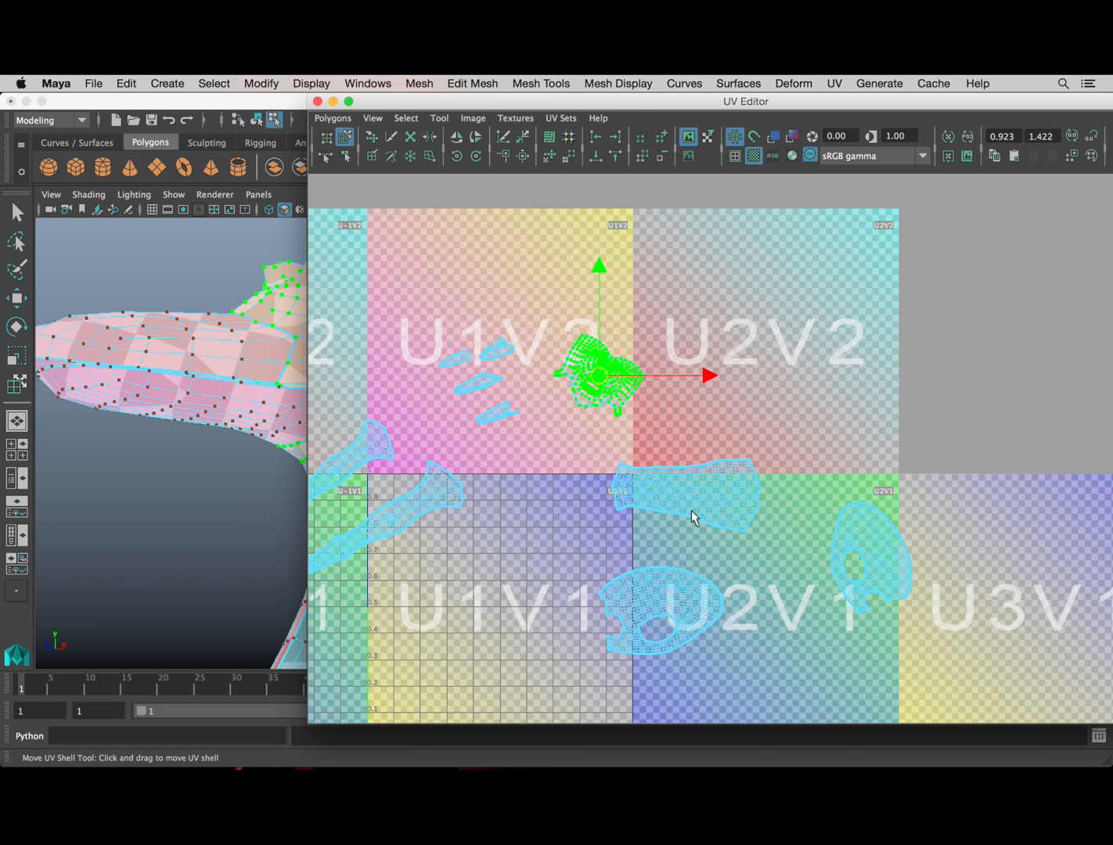
{"action": "middle_click_drag", "start_coordinate": [551, 502], "coordinate": [727, 463], "text": "alt"}
{"action": "right_click_drag", "start_coordinate": [632, 459], "coordinate": [557, 502], "text": "alt"}
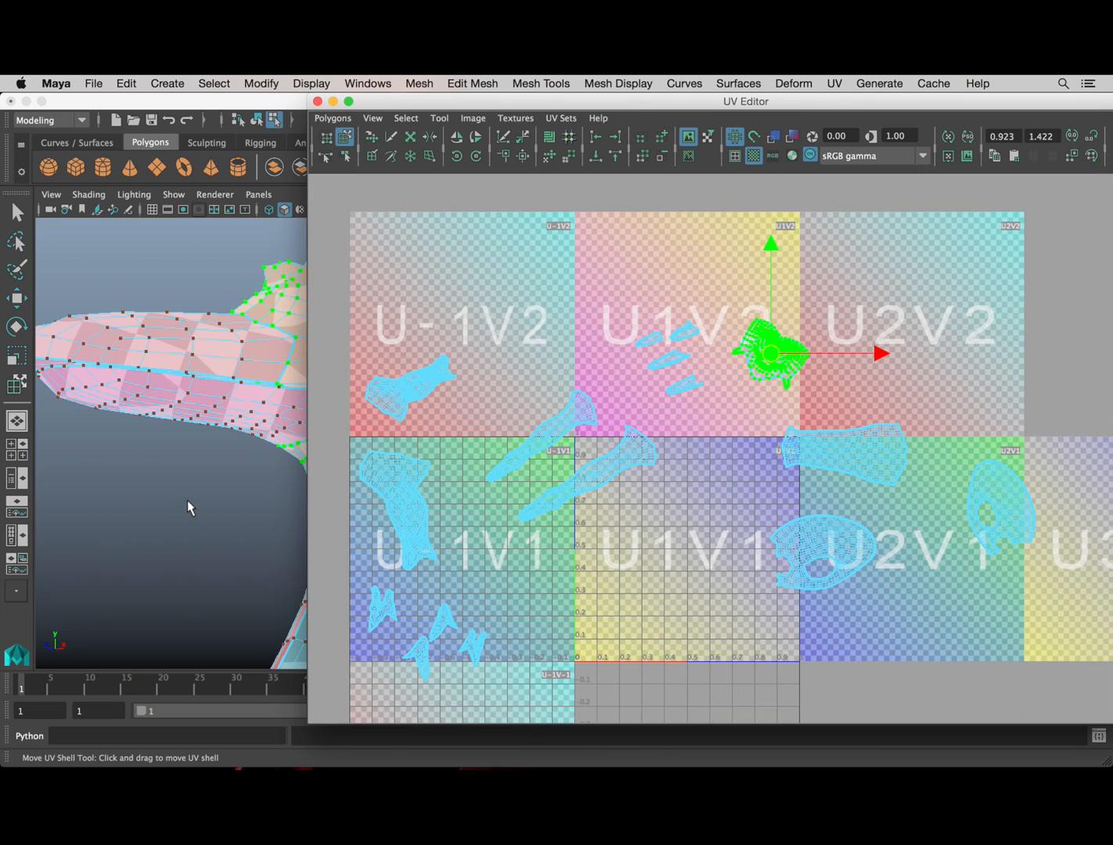
Step: Clear the UV selection and enlarge the UV Editor window so it covers most of the workspace
{"action": "left_click", "coordinate": [242, 466]}
{"action": "left_click", "coordinate": [629, 430]}
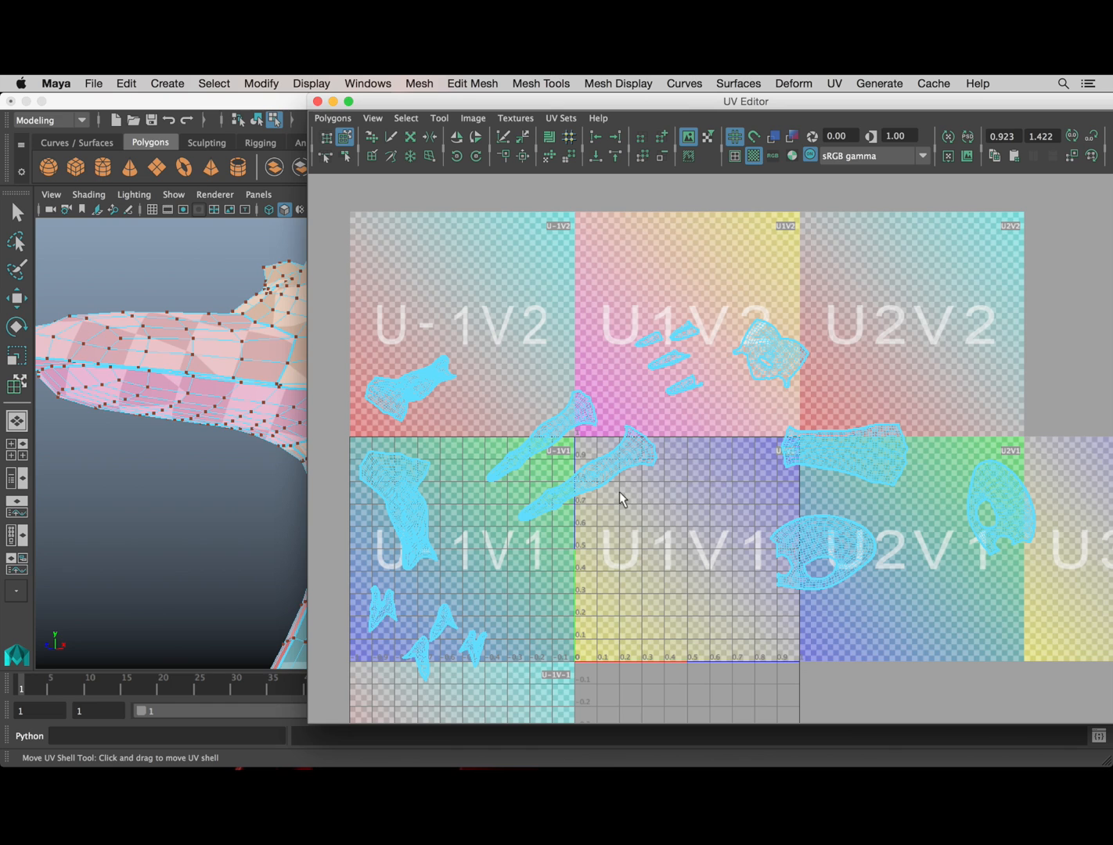
{"action": "middle_click_drag", "start_coordinate": [496, 498], "coordinate": [547, 467], "text": "alt"}
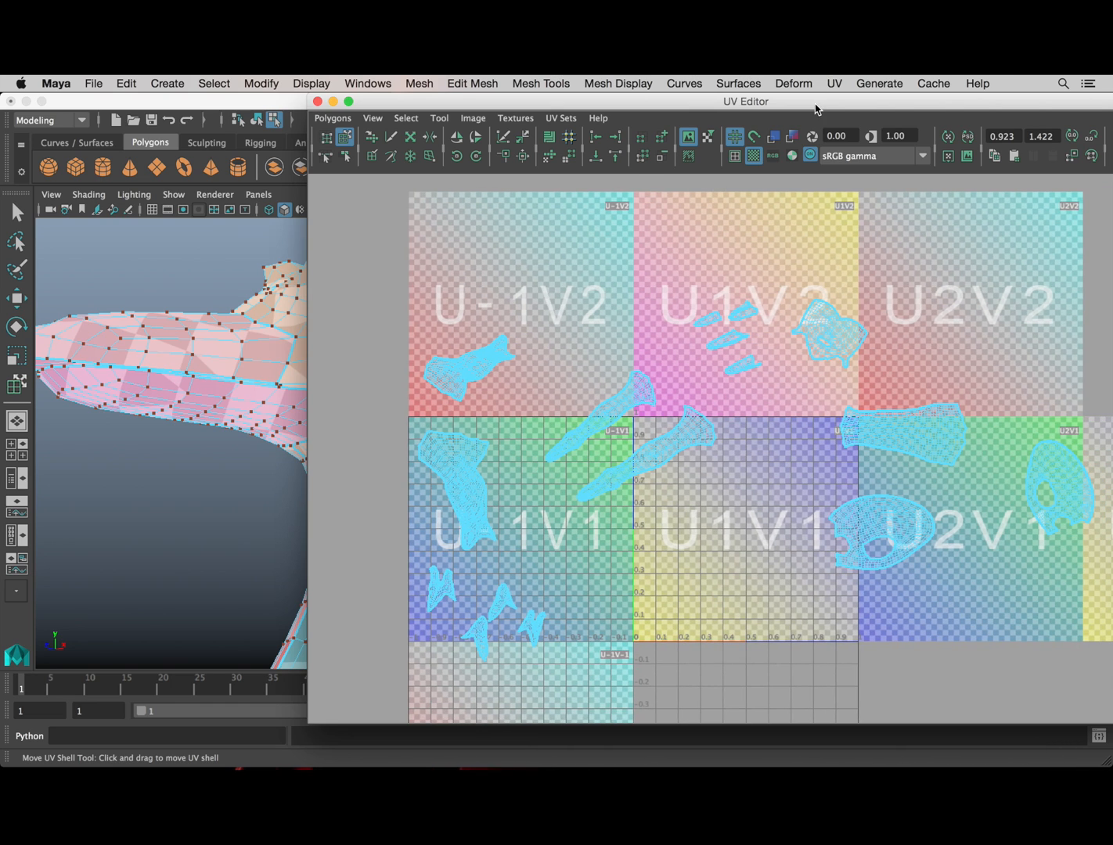
{"action": "left_click_drag", "start_coordinate": [815, 108], "coordinate": [527, 79]}
{"action": "left_click_drag", "start_coordinate": [896, 724], "coordinate": [1042, 745]}
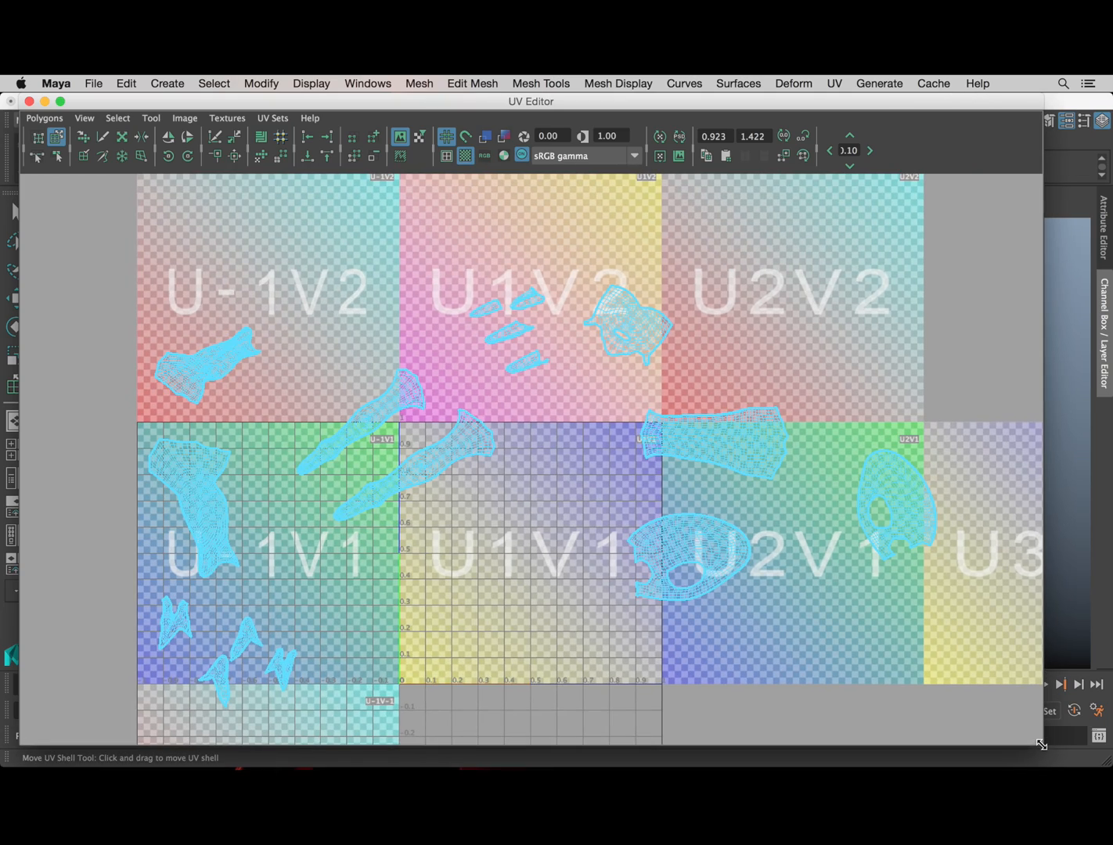
Step: Examine the U1V1 tile of the UV grid around its origin and lower edge
{"action": "middle_click_drag", "start_coordinate": [504, 604], "coordinate": [544, 472], "text": "alt"}
{"action": "scroll", "coordinate": [493, 464], "scroll_direction": "up", "scroll_amount": 2}
{"action": "scroll", "coordinate": [543, 475], "scroll_direction": "up", "scroll_amount": 1}
{"action": "scroll", "coordinate": [516, 497], "scroll_direction": "down", "scroll_amount": 1}
{"action": "middle_click_drag", "start_coordinate": [522, 504], "coordinate": [552, 424], "text": "alt"}
{"action": "scroll", "coordinate": [523, 535], "scroll_direction": "up", "scroll_amount": 3}
{"action": "scroll", "coordinate": [520, 464], "scroll_direction": "up", "scroll_amount": 3}
{"action": "scroll", "coordinate": [357, 499], "scroll_direction": "up", "scroll_amount": 2}
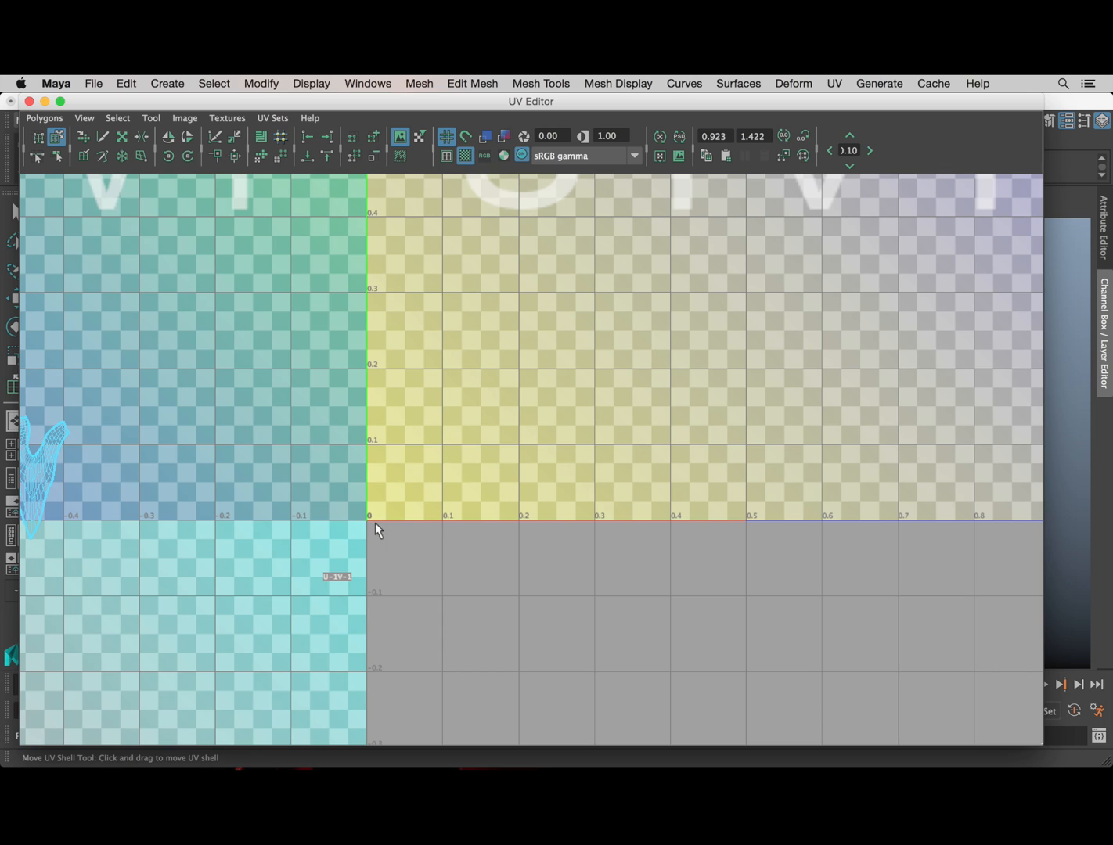
{"action": "scroll", "coordinate": [463, 539], "scroll_direction": "down", "scroll_amount": 2}
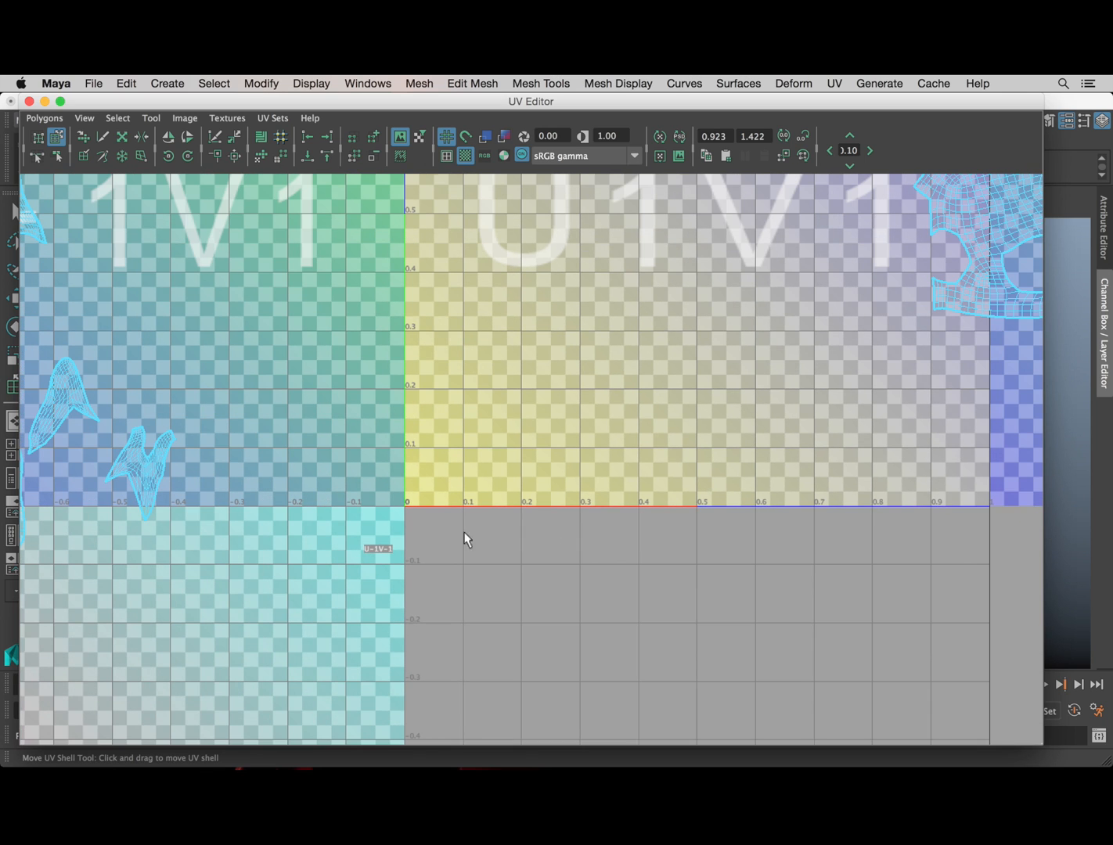
Step: Examine how the shells spread across the tiles around the U1V1 tile's 0 to 1 space
{"action": "middle_click_drag", "start_coordinate": [445, 506], "coordinate": [449, 661], "text": "alt"}
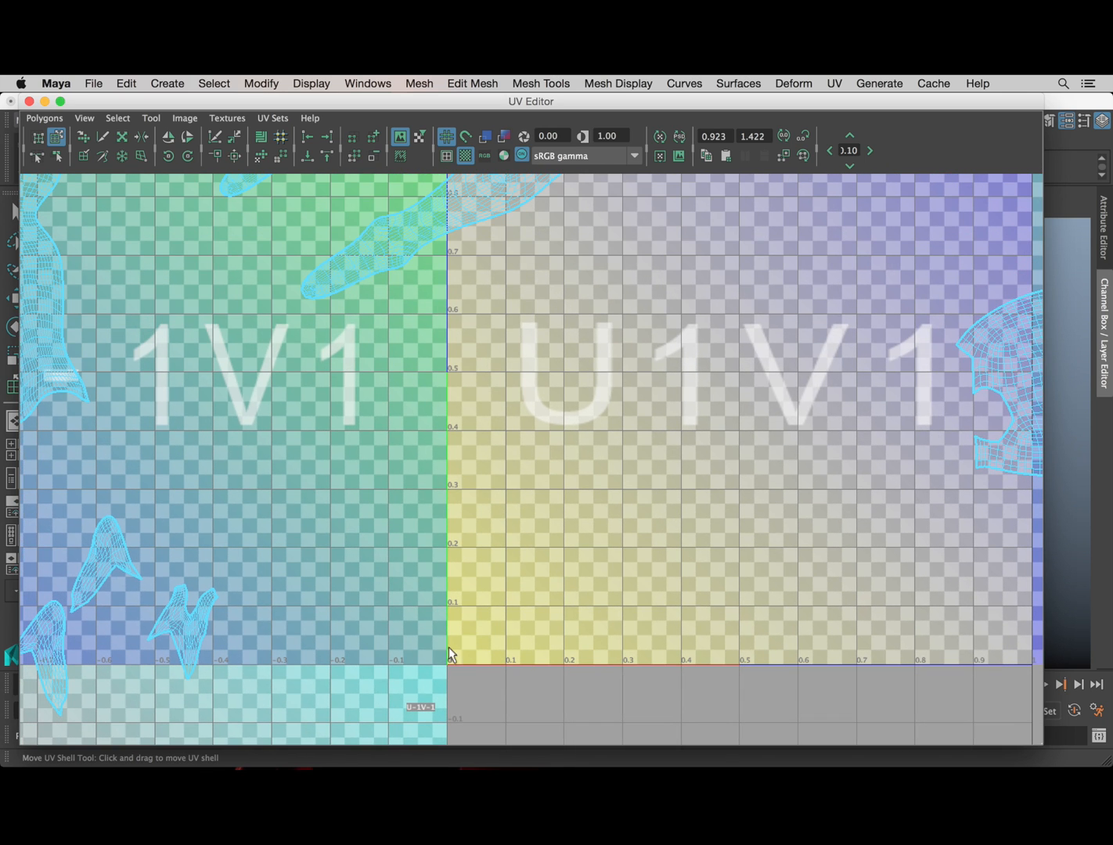
{"action": "middle_click_drag", "start_coordinate": [457, 301], "coordinate": [453, 481], "text": "alt"}
{"action": "scroll", "coordinate": [474, 317], "scroll_direction": "down", "scroll_amount": 2}
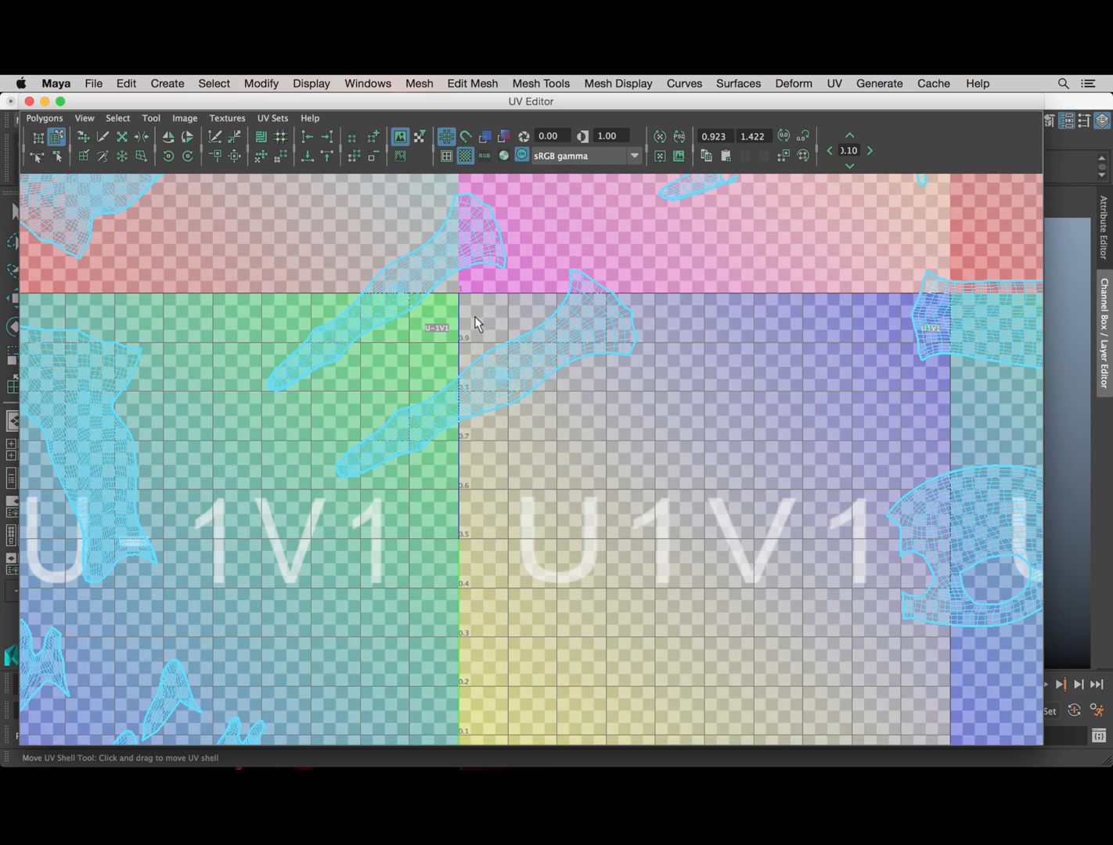
{"action": "middle_click_drag", "start_coordinate": [552, 449], "coordinate": [482, 321], "text": "alt"}
{"action": "scroll", "coordinate": [480, 355], "scroll_direction": "down", "scroll_amount": 3}
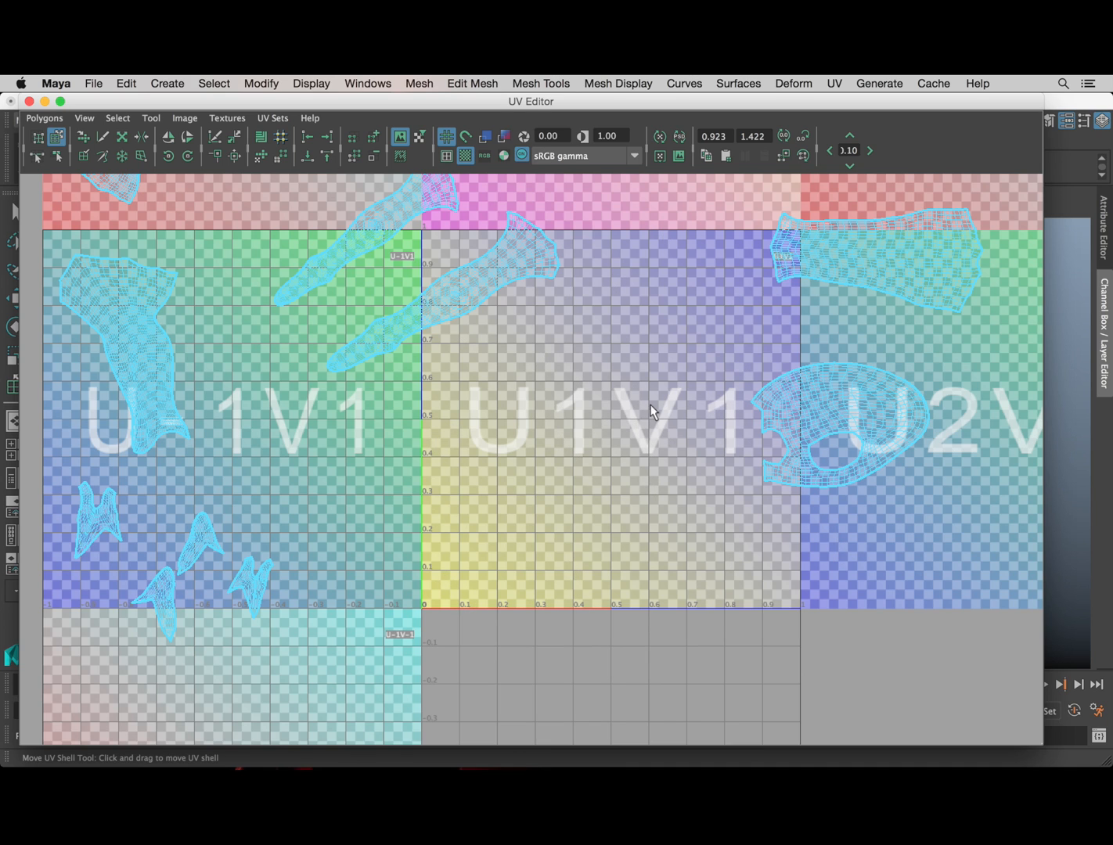
{"action": "scroll", "coordinate": [581, 412], "scroll_direction": "down", "scroll_amount": 2}
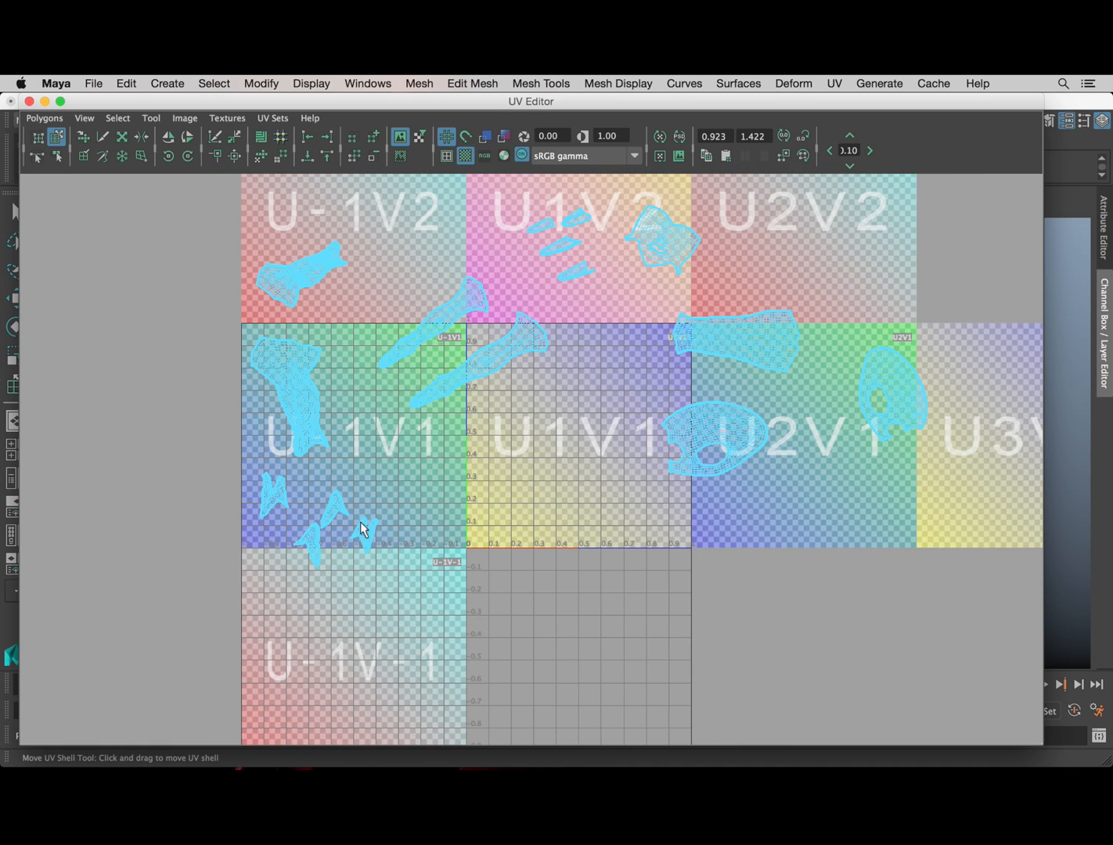
{"action": "scroll", "coordinate": [835, 380], "scroll_direction": "down", "scroll_amount": 2}
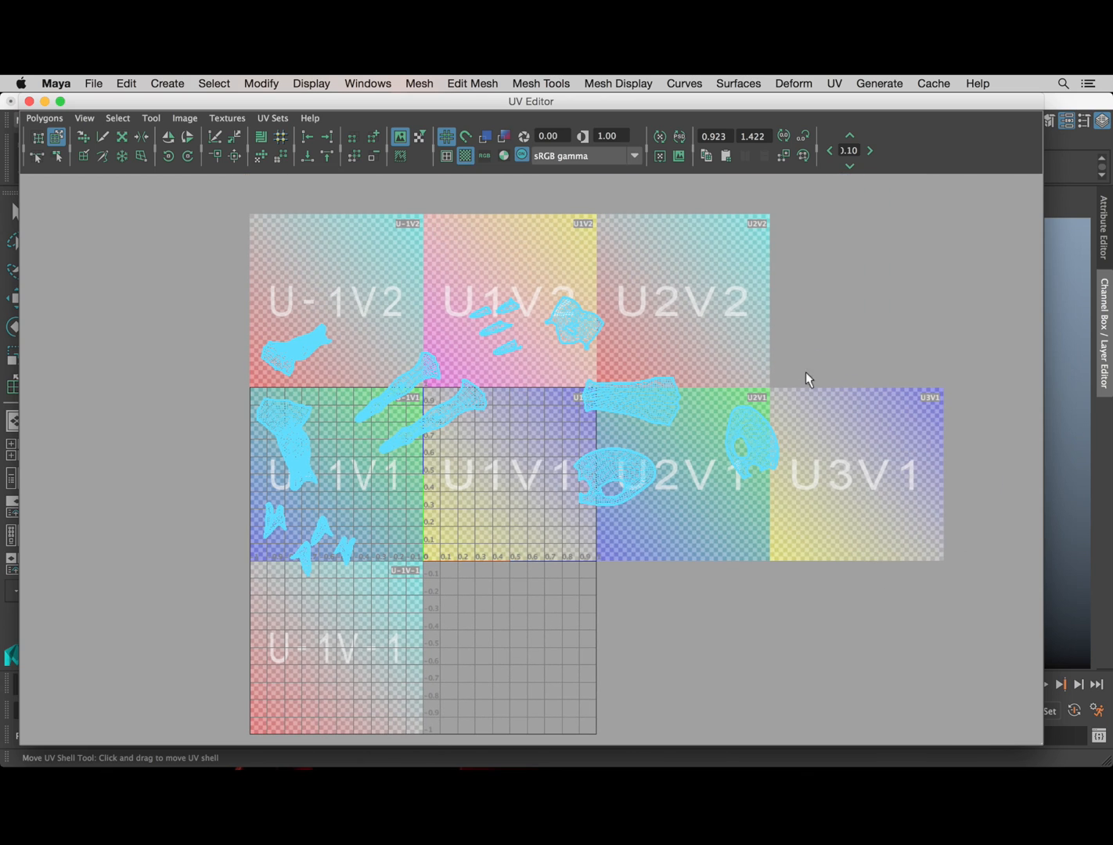
Step: Move the broad flared shell from the U1V1 and U2V1 border into the middle of the U1V1 tile
{"action": "left_click_drag", "start_coordinate": [639, 399], "coordinate": [493, 448]}
{"action": "scroll", "coordinate": [528, 435], "scroll_direction": "up", "scroll_amount": 5}
{"action": "scroll", "coordinate": [600, 379], "scroll_direction": "down", "scroll_amount": 3}
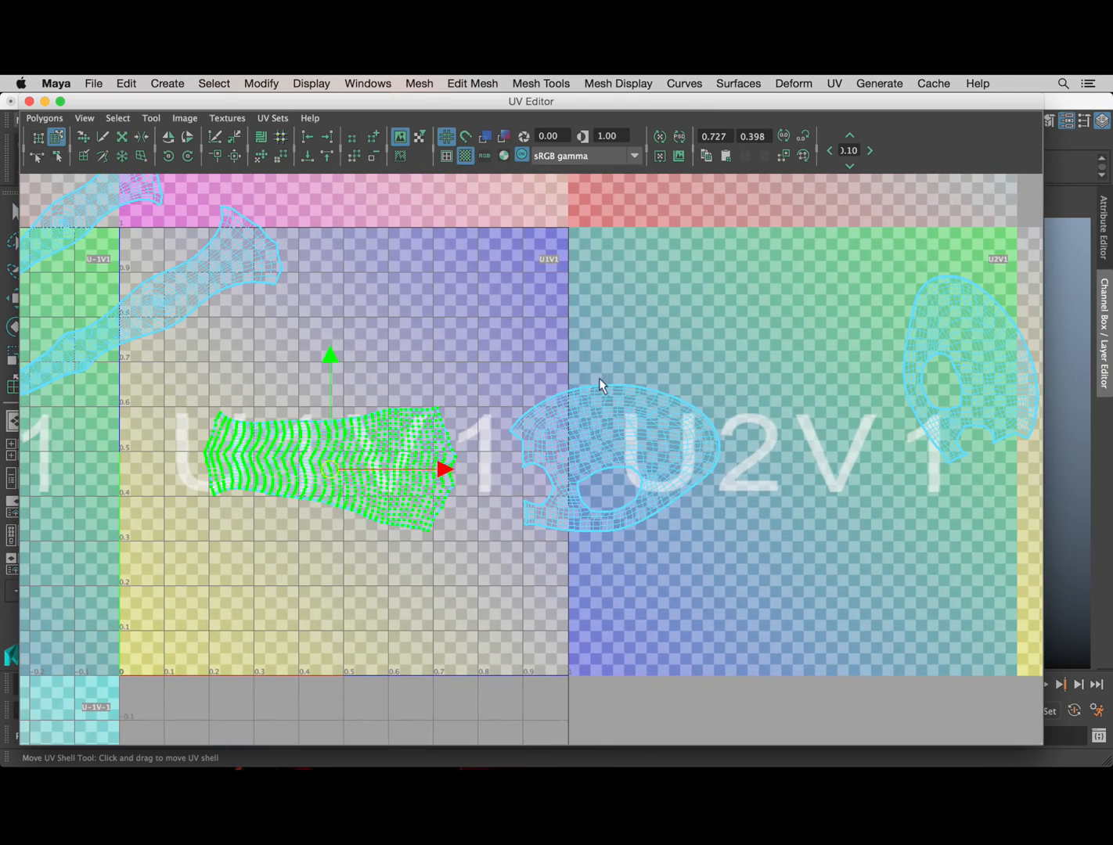
{"action": "scroll", "coordinate": [536, 467], "scroll_direction": "up", "scroll_amount": 3}
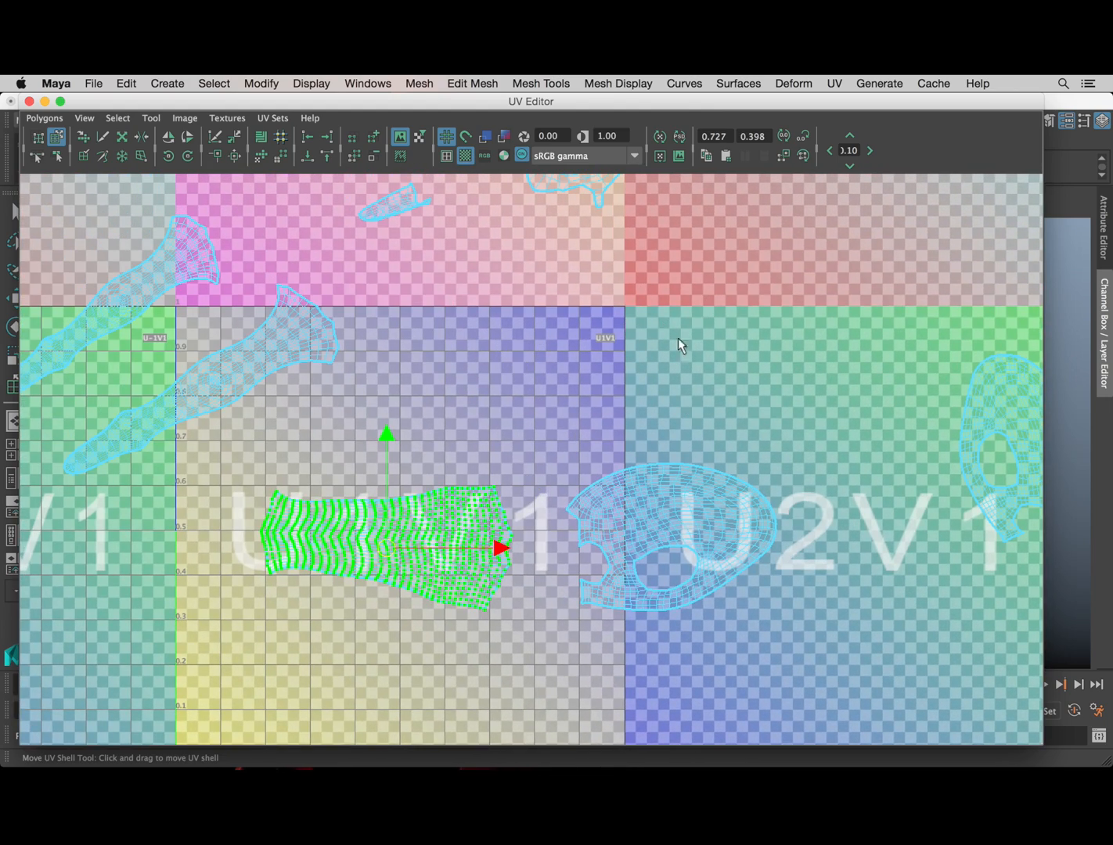
{"action": "middle_click_drag", "start_coordinate": [454, 341], "coordinate": [528, 271], "text": "alt"}
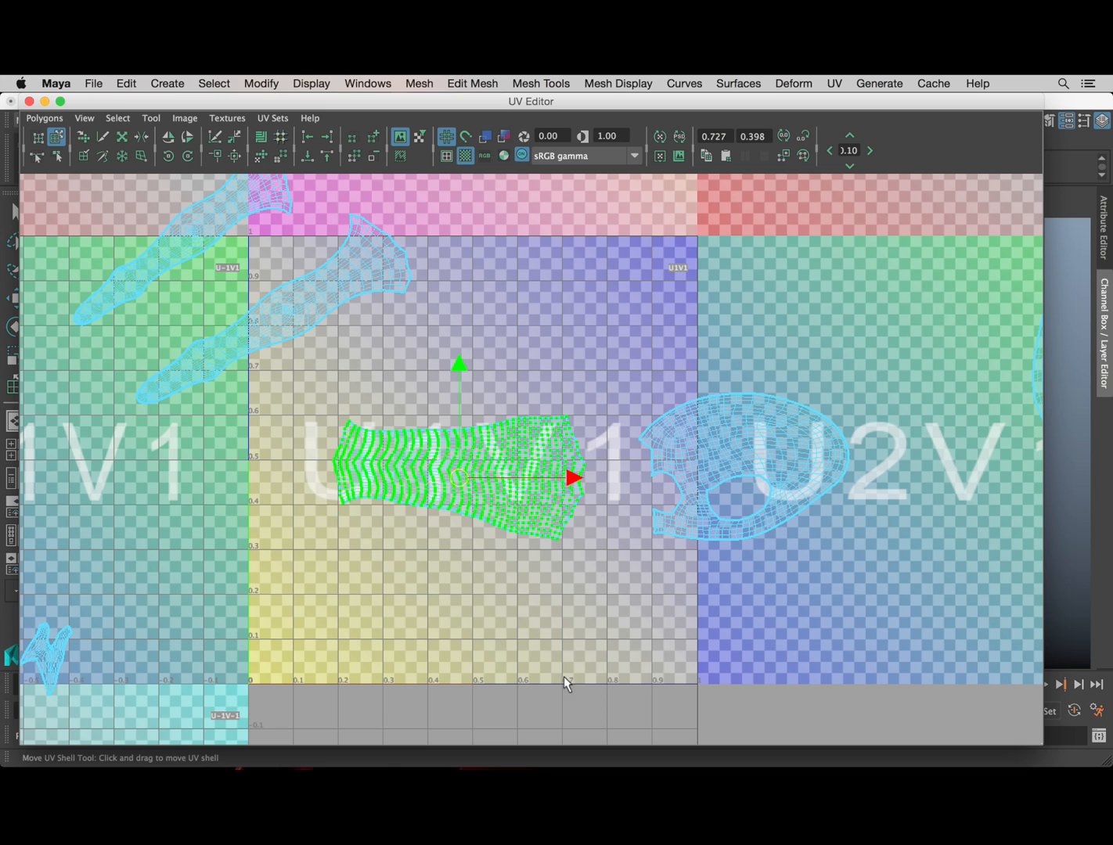
{"action": "scroll", "coordinate": [802, 308], "scroll_direction": "down", "scroll_amount": 3}
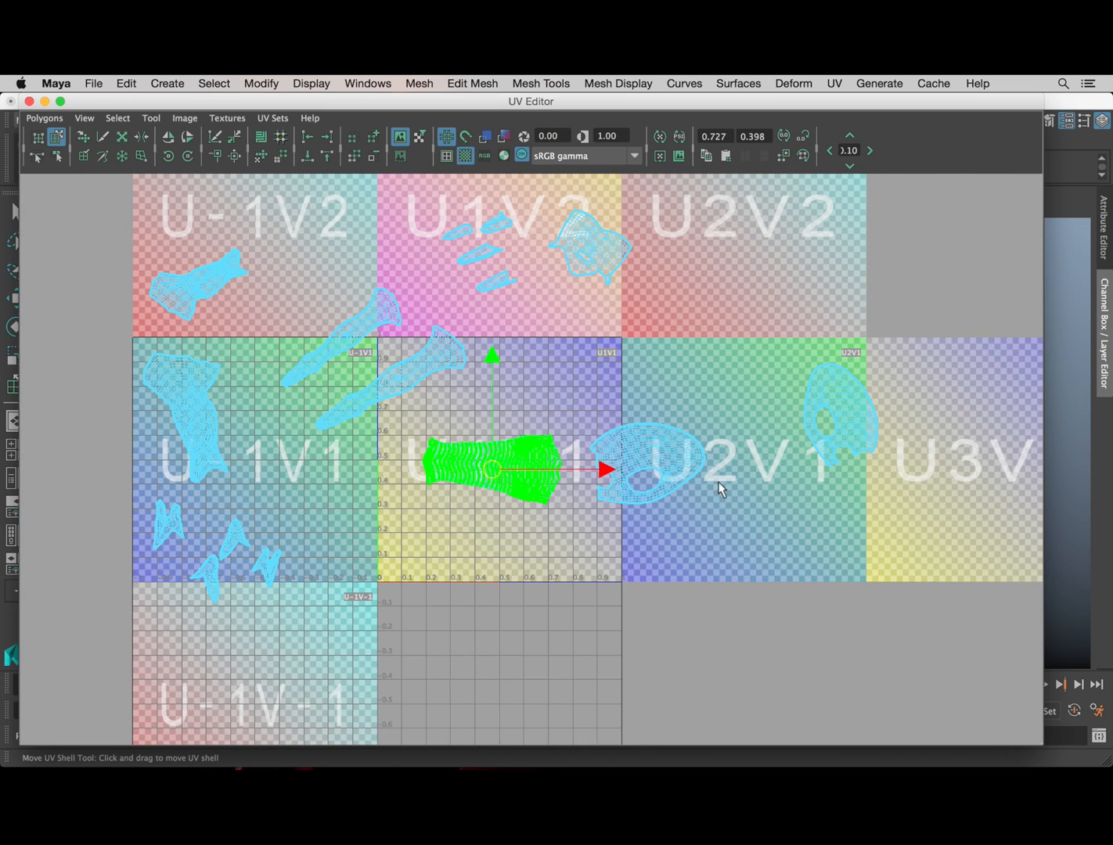
{"action": "scroll", "coordinate": [719, 489], "scroll_direction": "up", "scroll_amount": 3}
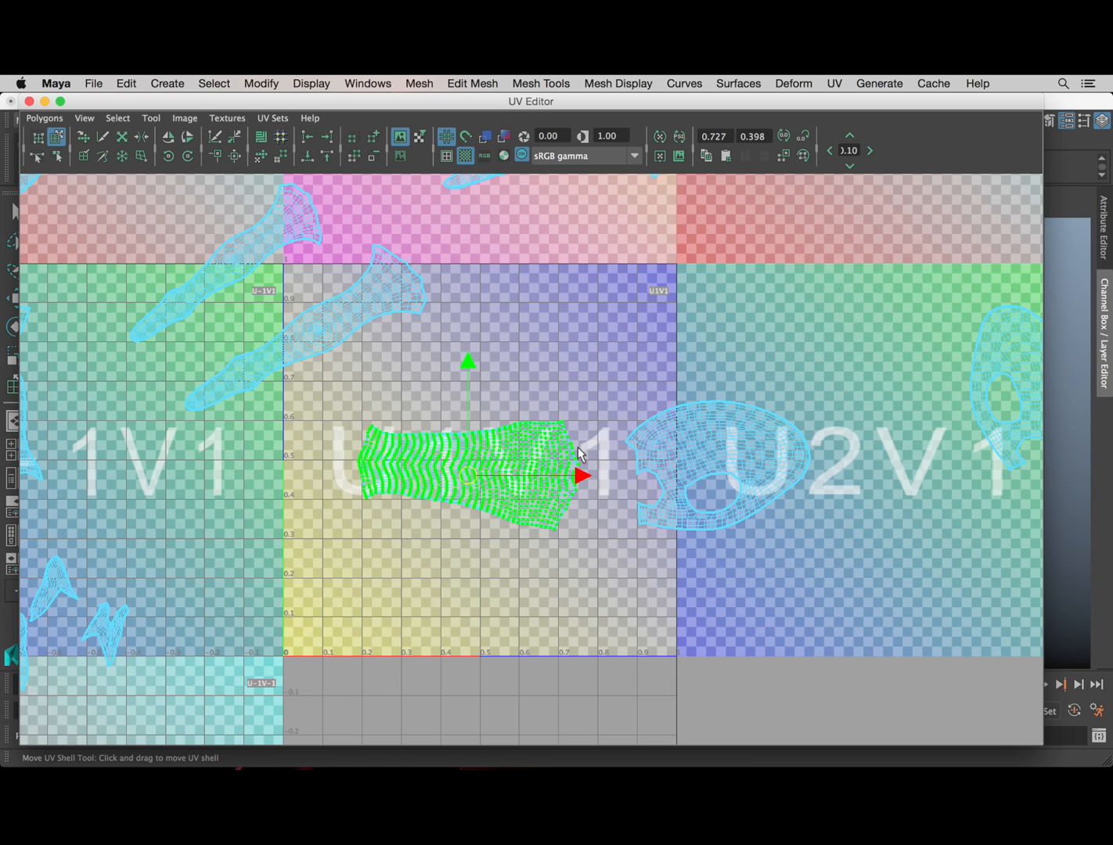
Step: Compare the moved shell and the neighbouring head shell with the borders of the U1V1 tile
{"action": "scroll", "coordinate": [580, 452], "scroll_direction": "up", "scroll_amount": 1}
{"action": "middle_click_drag", "start_coordinate": [745, 431], "coordinate": [716, 441], "text": "alt"}
{"action": "scroll", "coordinate": [715, 442], "scroll_direction": "up", "scroll_amount": 2}
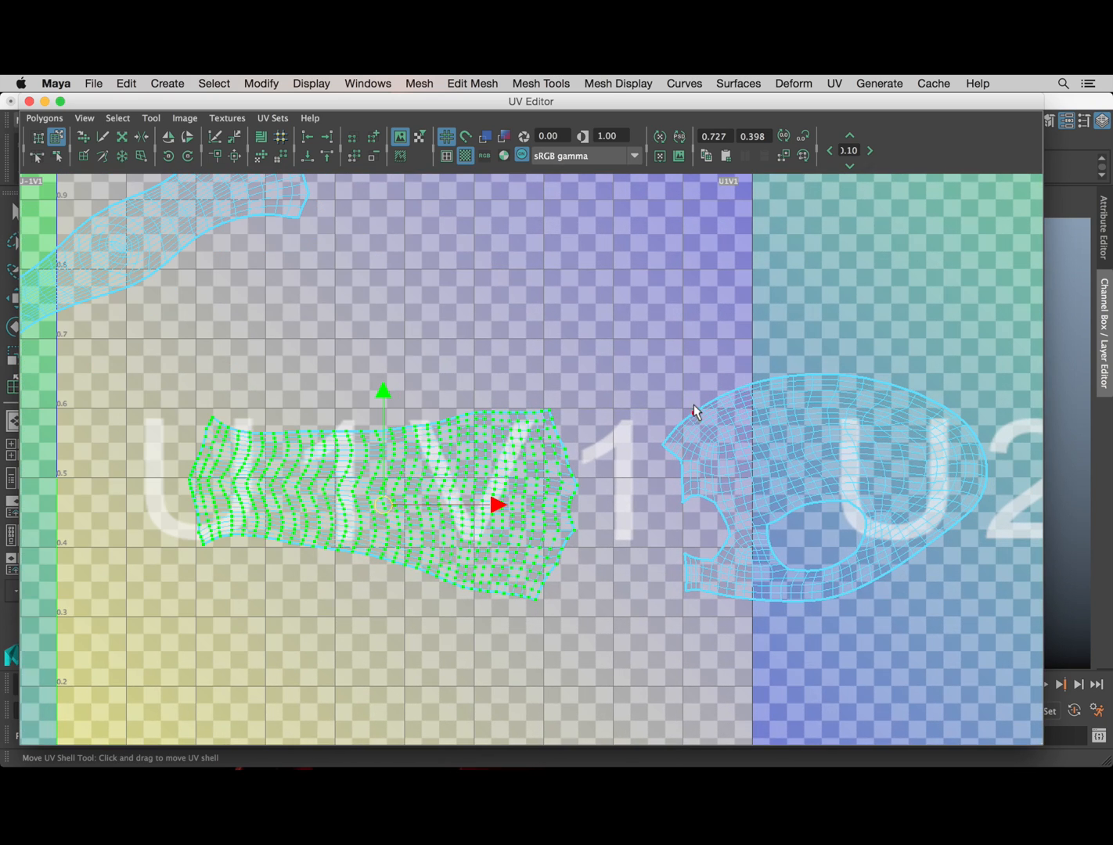
{"action": "middle_click_drag", "start_coordinate": [714, 541], "coordinate": [573, 516], "text": "alt"}
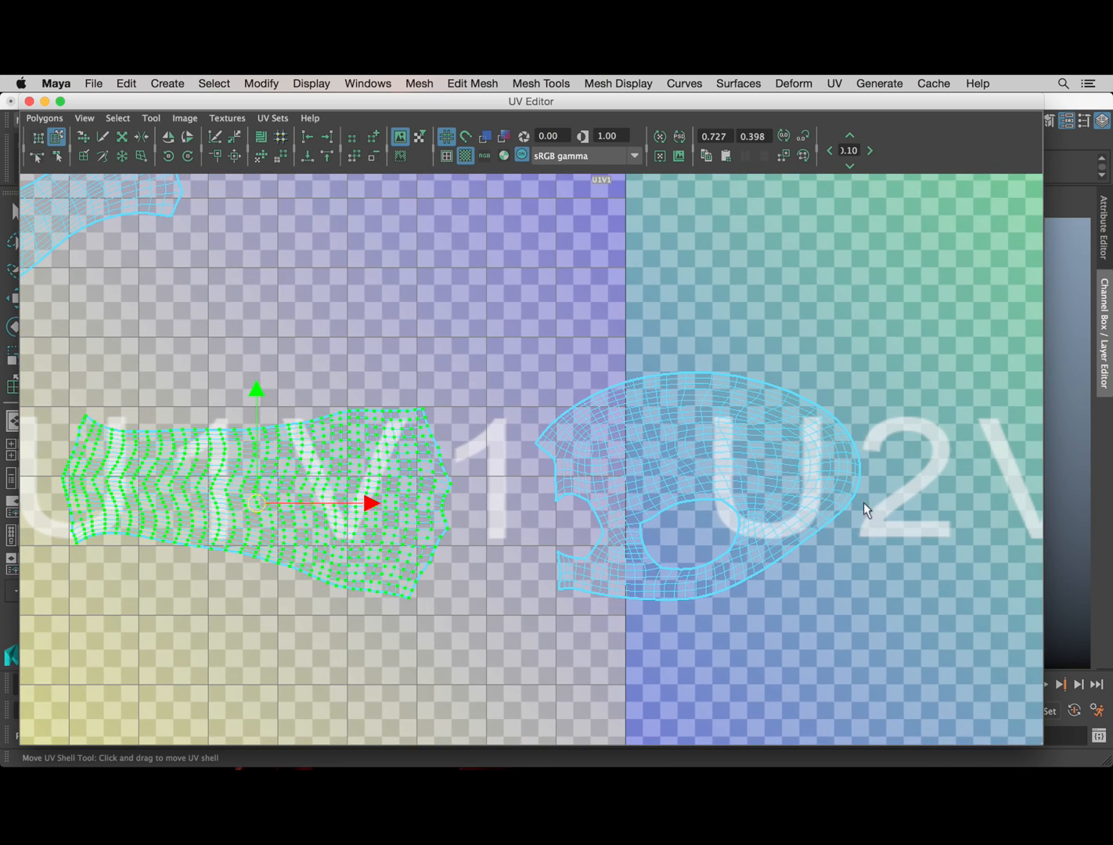
{"action": "scroll", "coordinate": [772, 452], "scroll_direction": "down", "scroll_amount": 1}
{"action": "middle_click_drag", "start_coordinate": [674, 477], "coordinate": [813, 476], "text": "alt"}
{"action": "scroll", "coordinate": [812, 476], "scroll_direction": "down", "scroll_amount": 1}
{"action": "middle_click_drag", "start_coordinate": [423, 427], "coordinate": [475, 385], "text": "alt"}
{"action": "scroll", "coordinate": [473, 435], "scroll_direction": "down", "scroll_amount": 2}
{"action": "scroll", "coordinate": [522, 423], "scroll_direction": "up", "scroll_amount": 3}
{"action": "middle_click_drag", "start_coordinate": [522, 422], "coordinate": [607, 426], "text": "alt"}
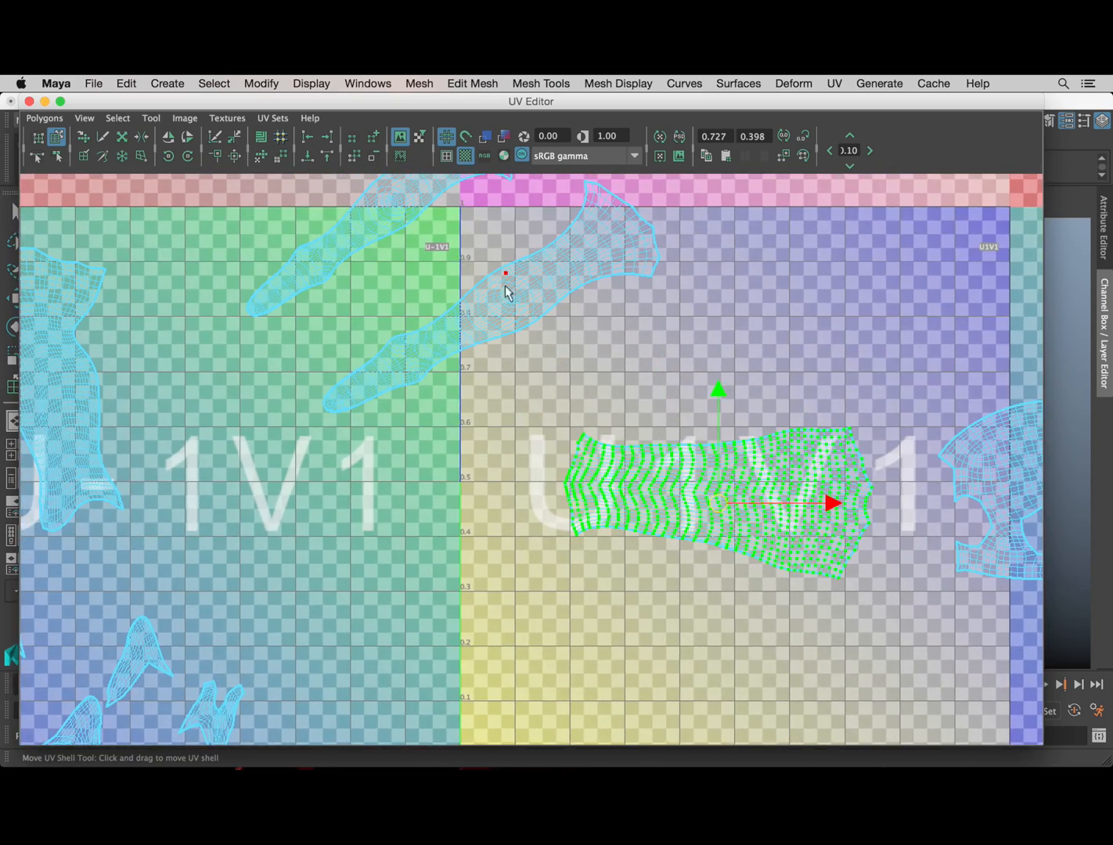
Step: Try rotating the long narrow shell crossing the U-1V1 and U1V1 border upright, and undo the rotation
{"action": "left_click", "coordinate": [510, 299]}
{"action": "scroll", "coordinate": [520, 321], "scroll_direction": "down", "scroll_amount": 2}
{"action": "middle_click_drag", "start_coordinate": [519, 321], "coordinate": [507, 450], "text": "alt"}
{"action": "scroll", "coordinate": [510, 389], "scroll_direction": "up", "scroll_amount": 2}
{"action": "scroll", "coordinate": [526, 459], "scroll_direction": "up", "scroll_amount": 2}
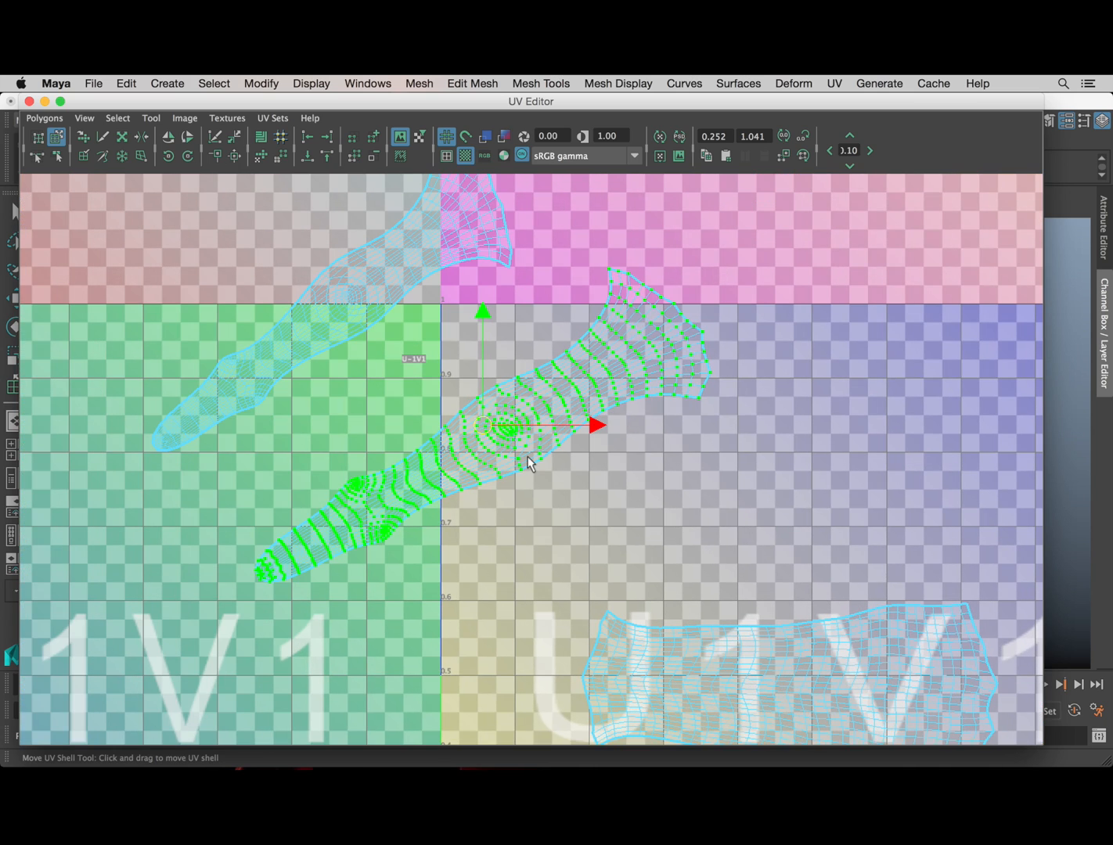
{"action": "scroll", "coordinate": [528, 456], "scroll_direction": "down", "scroll_amount": 2}
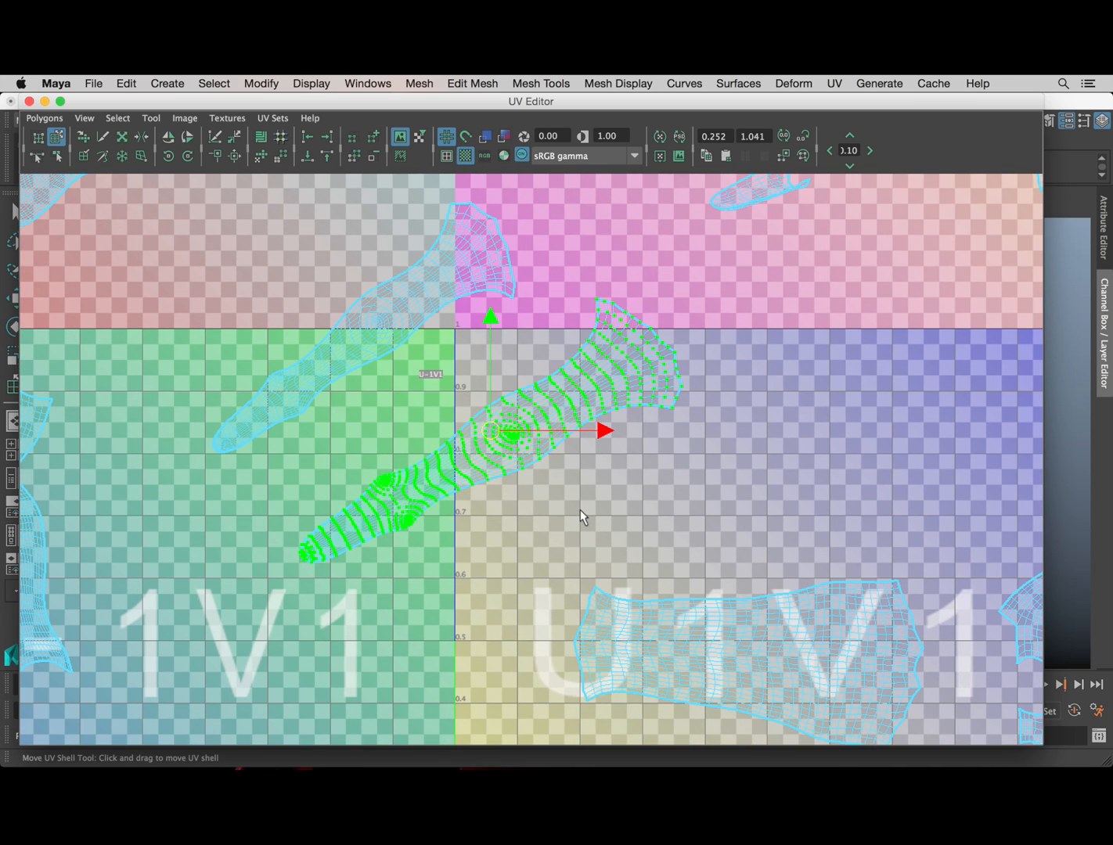
{"action": "scroll", "coordinate": [580, 509], "scroll_direction": "down", "scroll_amount": 1}
{"action": "middle_click_drag", "start_coordinate": [579, 502], "coordinate": [551, 473], "text": "alt"}
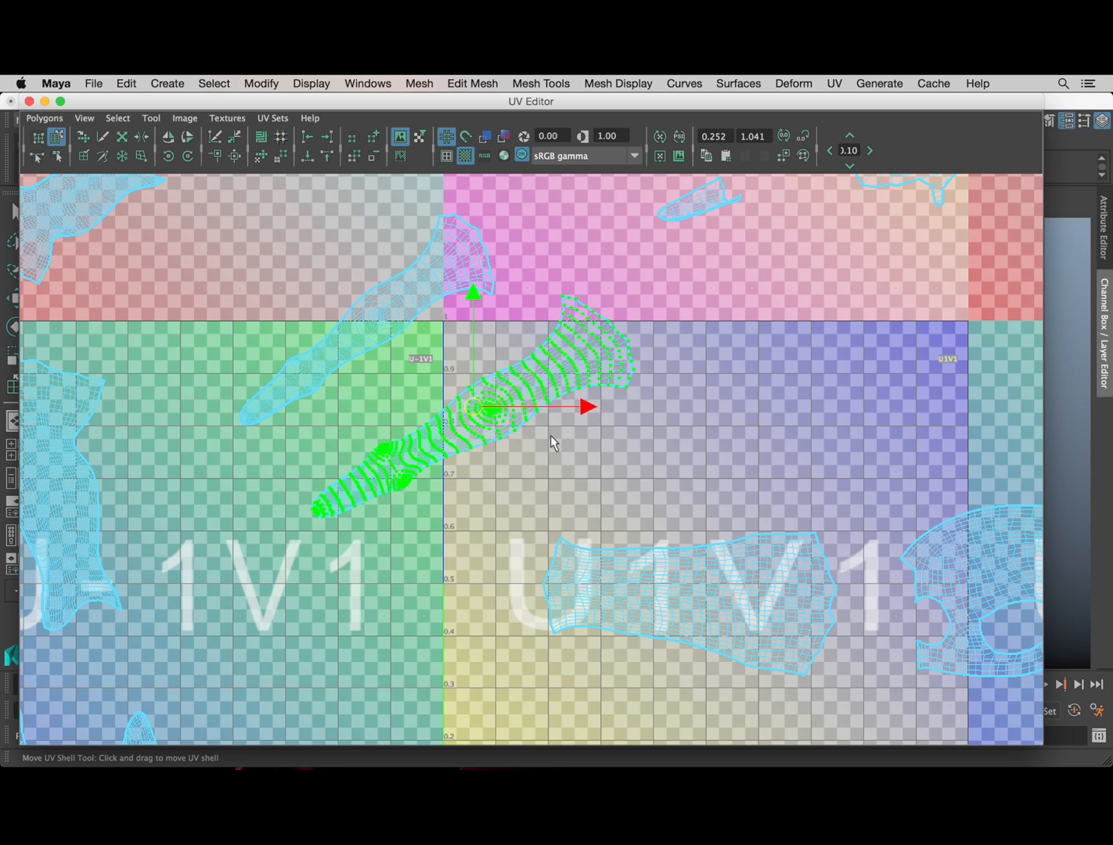
{"action": "key", "text": "e"}
{"action": "left_click_drag", "start_coordinate": [518, 316], "coordinate": [424, 317]}
{"action": "middle_click_drag", "start_coordinate": [488, 363], "coordinate": [473, 379], "text": "alt"}
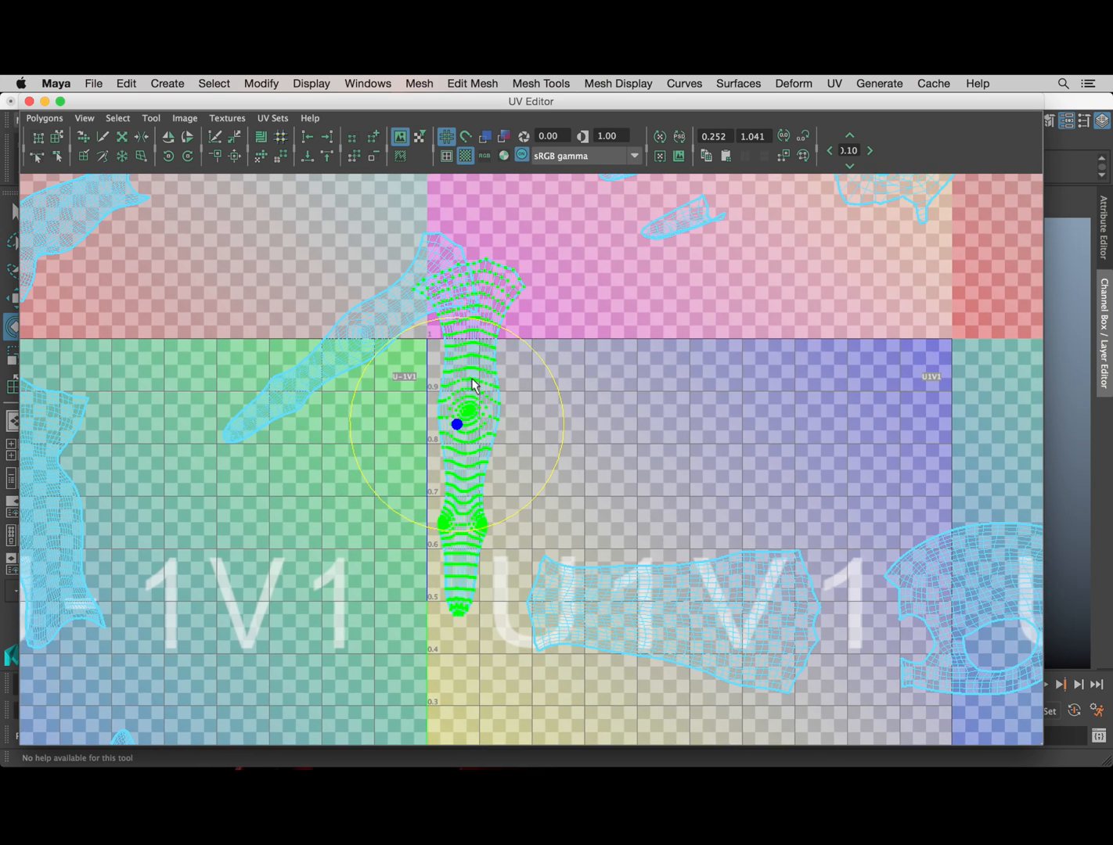
{"action": "scroll", "coordinate": [515, 432], "scroll_direction": "down", "scroll_amount": 5}
{"action": "key", "text": "super+z"}
Step: Select all UV shells and pack them into the 0 to 1 space with Layout
{"action": "scroll", "coordinate": [572, 465], "scroll_direction": "down", "scroll_amount": 2}
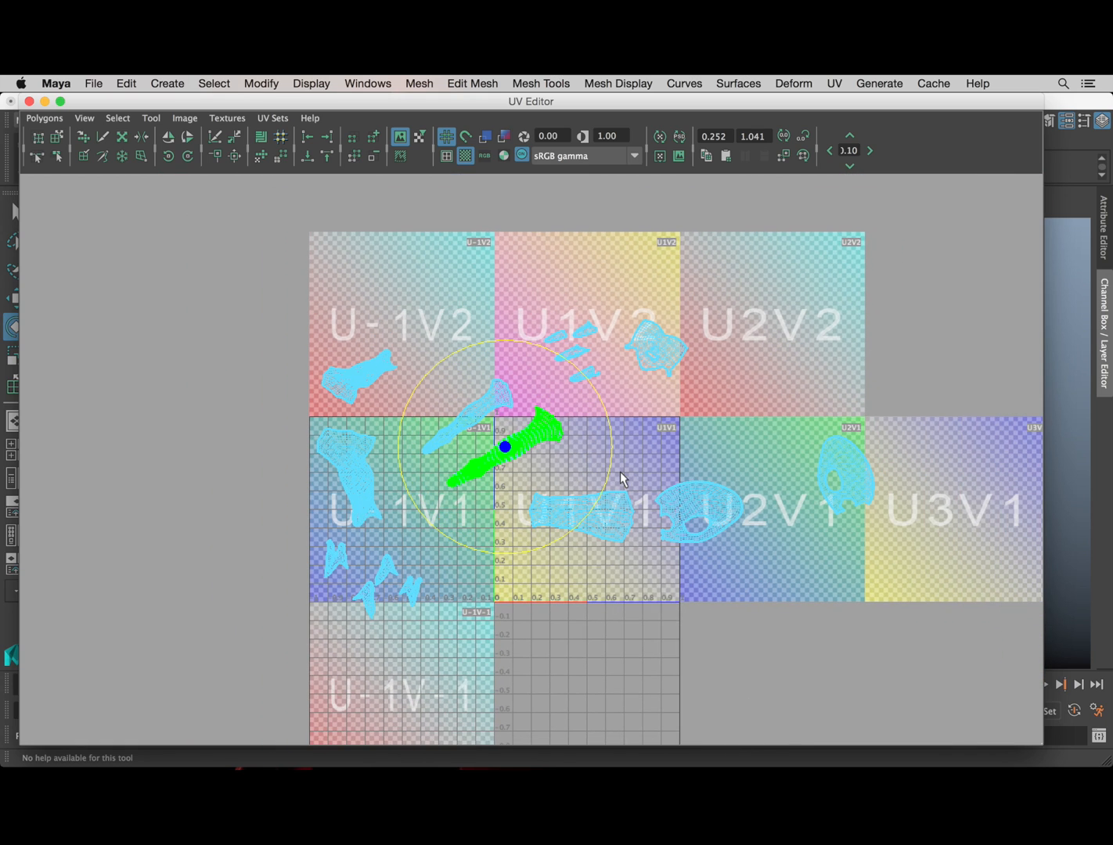
{"action": "left_click_drag", "start_coordinate": [221, 288], "coordinate": [840, 686]}
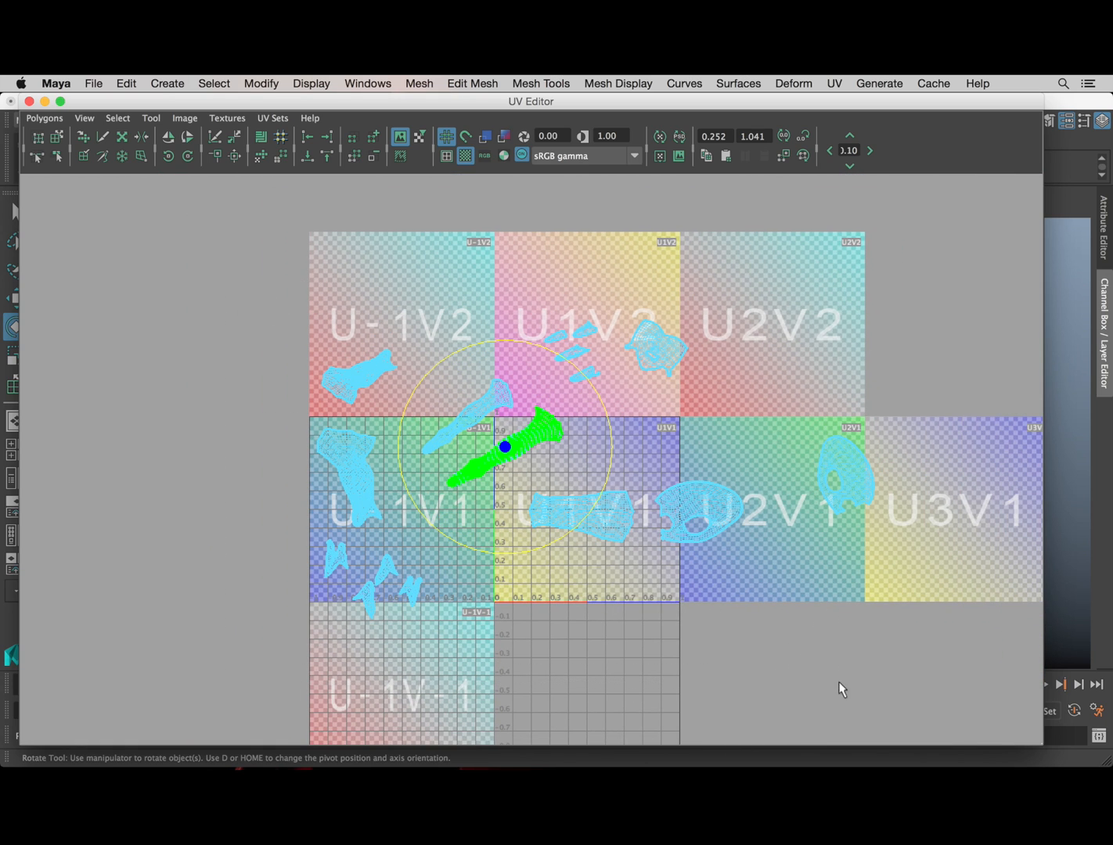
{"action": "scroll", "coordinate": [547, 470], "scroll_direction": "down", "scroll_amount": 3}
{"action": "left_click_drag", "start_coordinate": [256, 308], "coordinate": [815, 646]}
{"action": "scroll", "coordinate": [532, 462], "scroll_direction": "up", "scroll_amount": 3}
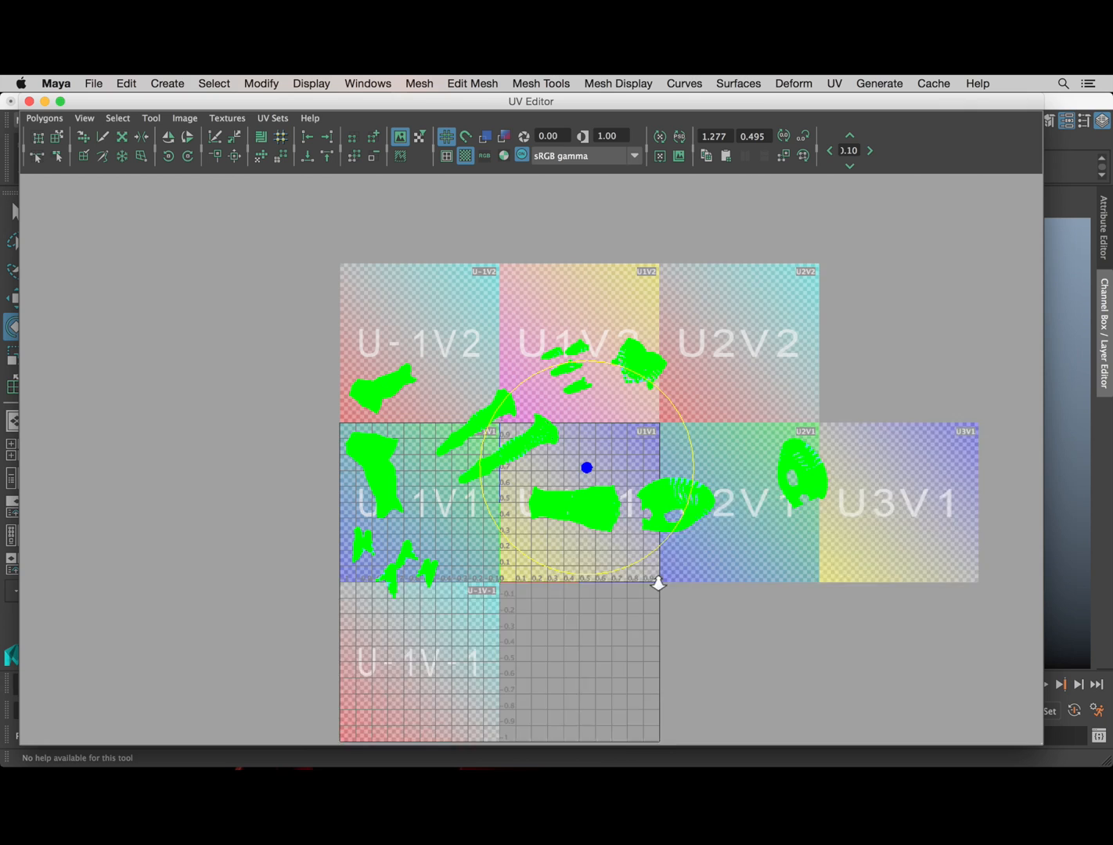
{"action": "left_click", "coordinate": [44, 118]}
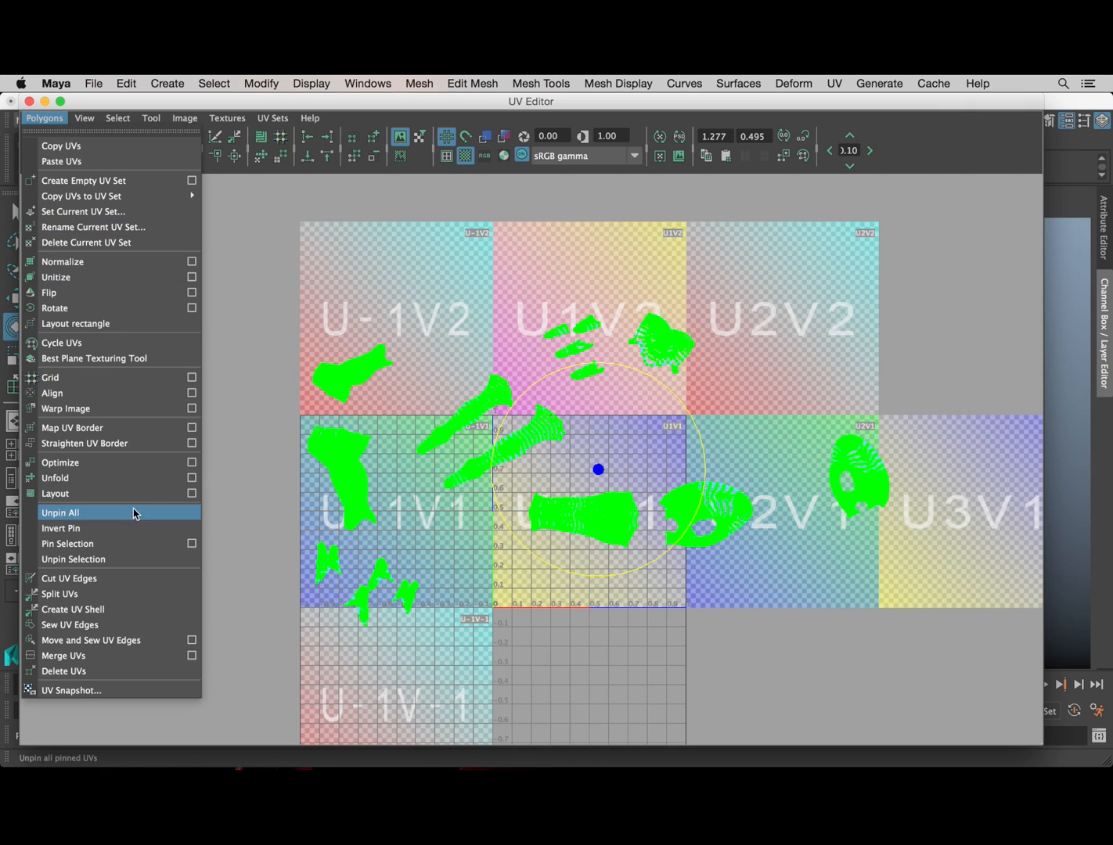
{"action": "left_click", "coordinate": [75, 496]}
{"action": "scroll", "coordinate": [594, 509], "scroll_direction": "up", "scroll_amount": 5}
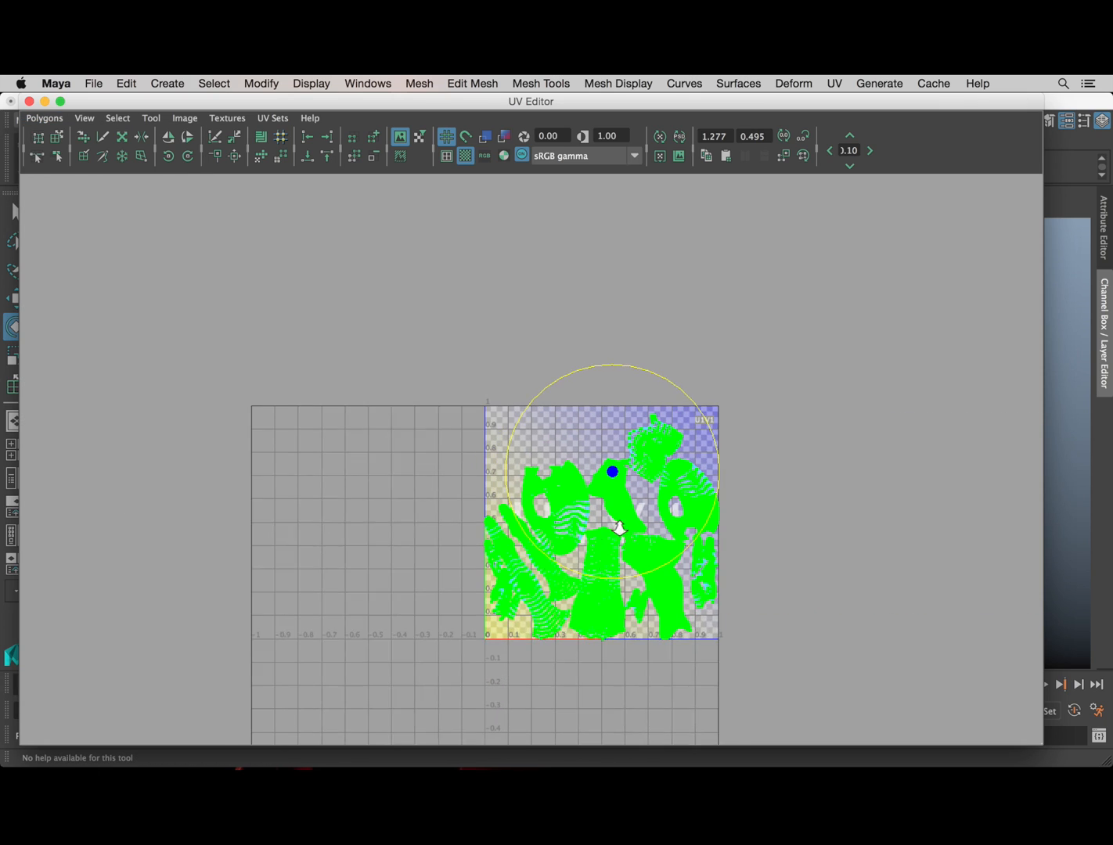
{"action": "scroll", "coordinate": [551, 392], "scroll_direction": "up", "scroll_amount": 6}
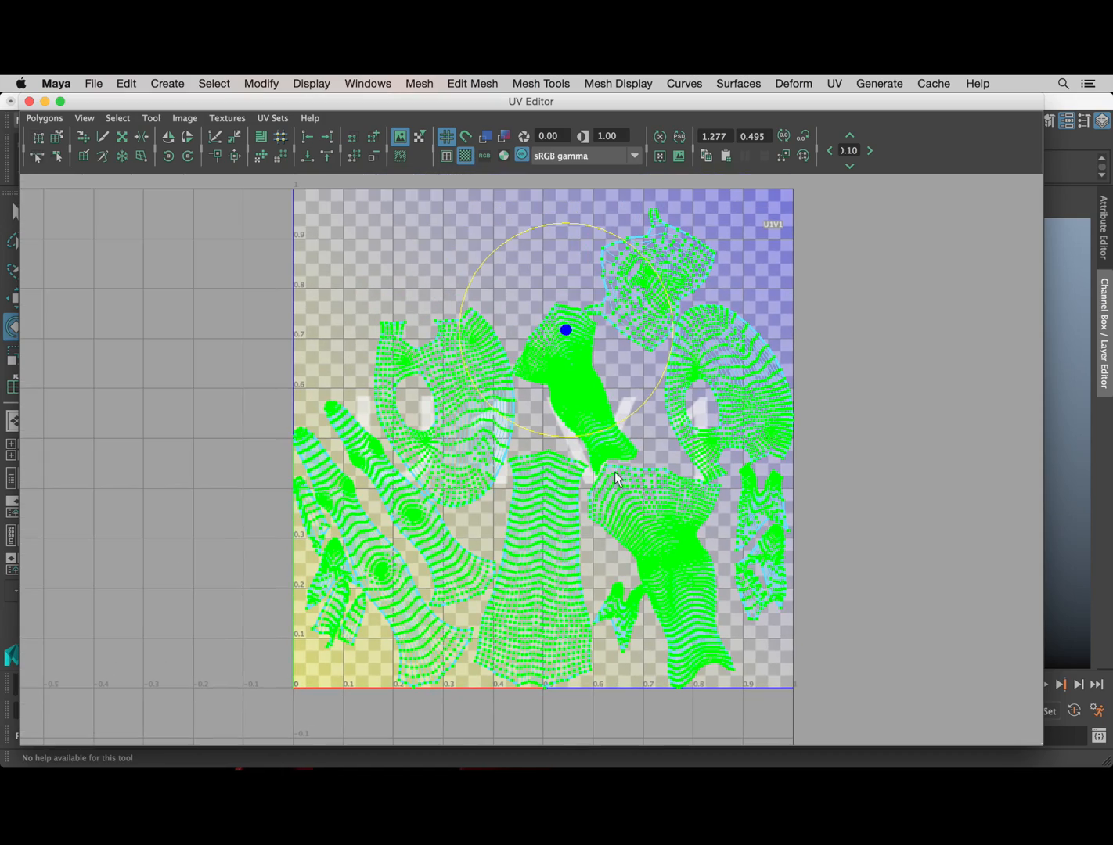
{"action": "scroll", "coordinate": [759, 540], "scroll_direction": "down", "scroll_amount": 3}
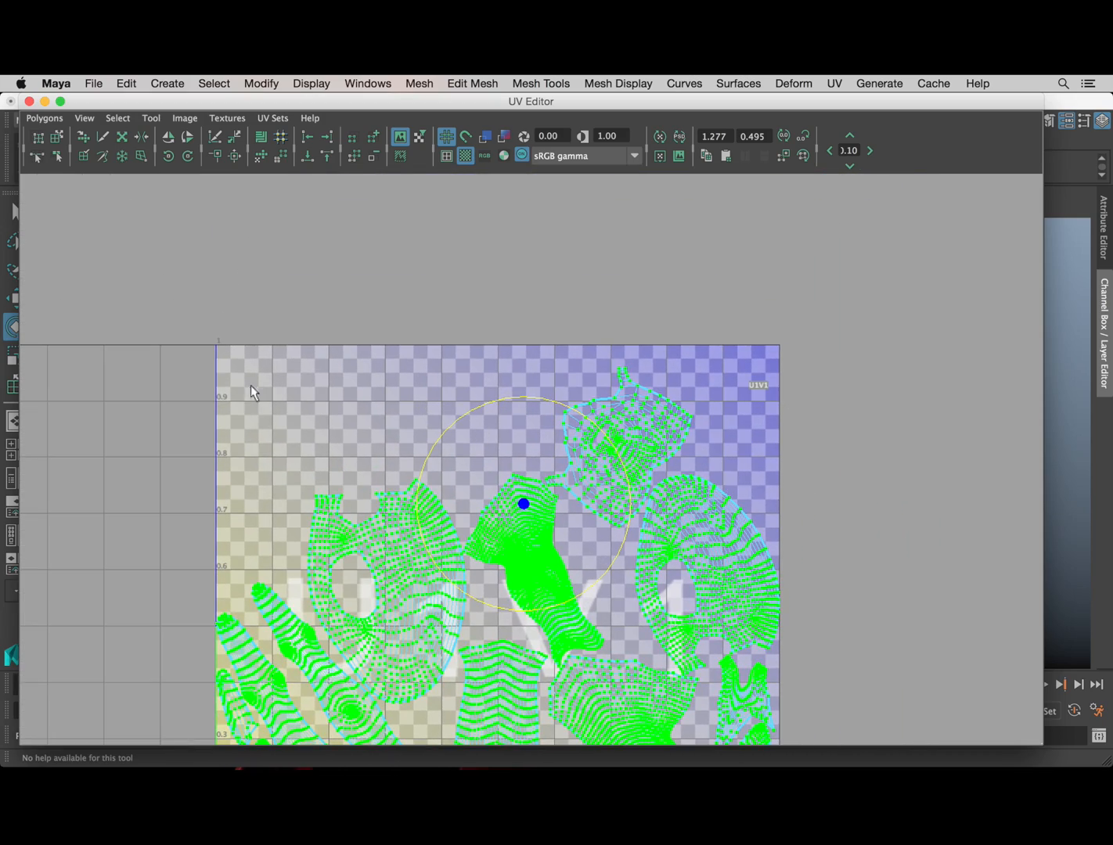
Step: Clear the UV selection and examine the packed shells and free space in the U1V1 tile
{"action": "left_click", "coordinate": [816, 451]}
{"action": "middle_click_drag", "start_coordinate": [470, 394], "coordinate": [507, 289], "text": "alt"}
{"action": "scroll", "coordinate": [320, 407], "scroll_direction": "down", "scroll_amount": 3}
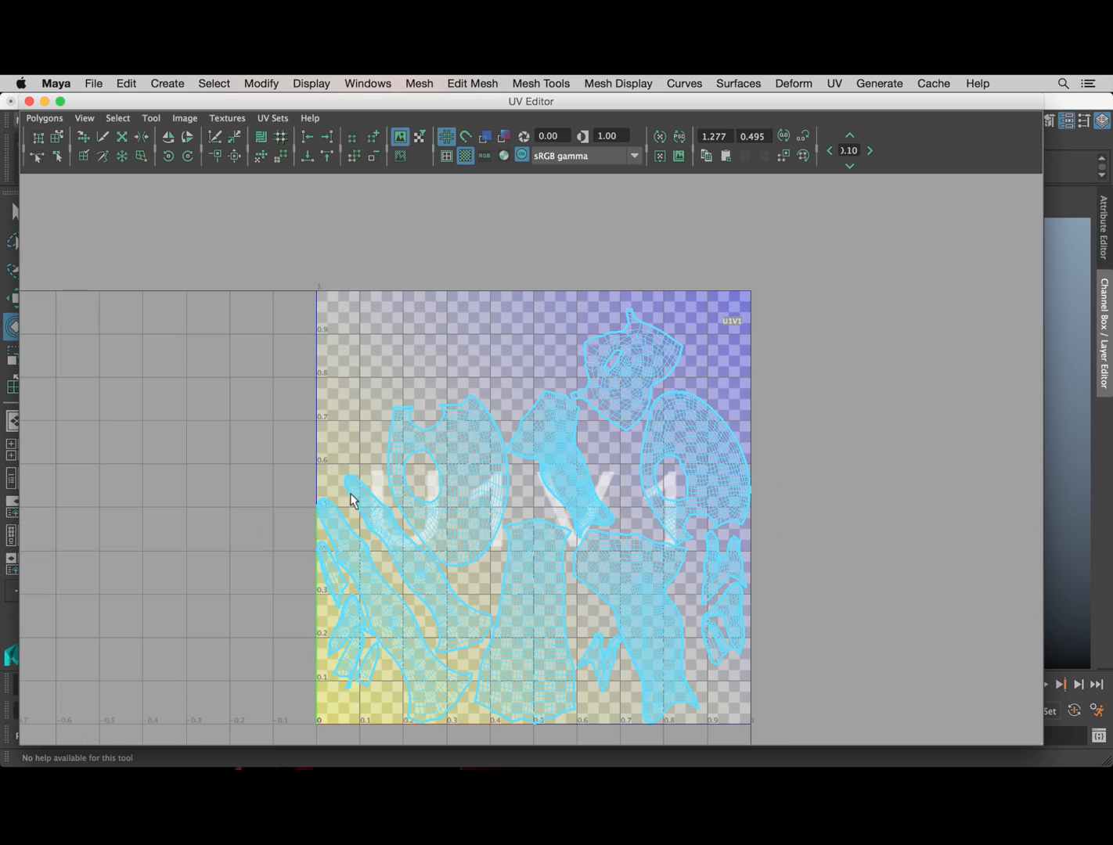
{"action": "middle_click_drag", "start_coordinate": [350, 493], "coordinate": [436, 512], "text": "alt"}
{"action": "scroll", "coordinate": [366, 408], "scroll_direction": "up", "scroll_amount": 3}
{"action": "middle_click_drag", "start_coordinate": [458, 426], "coordinate": [529, 450], "text": "alt"}
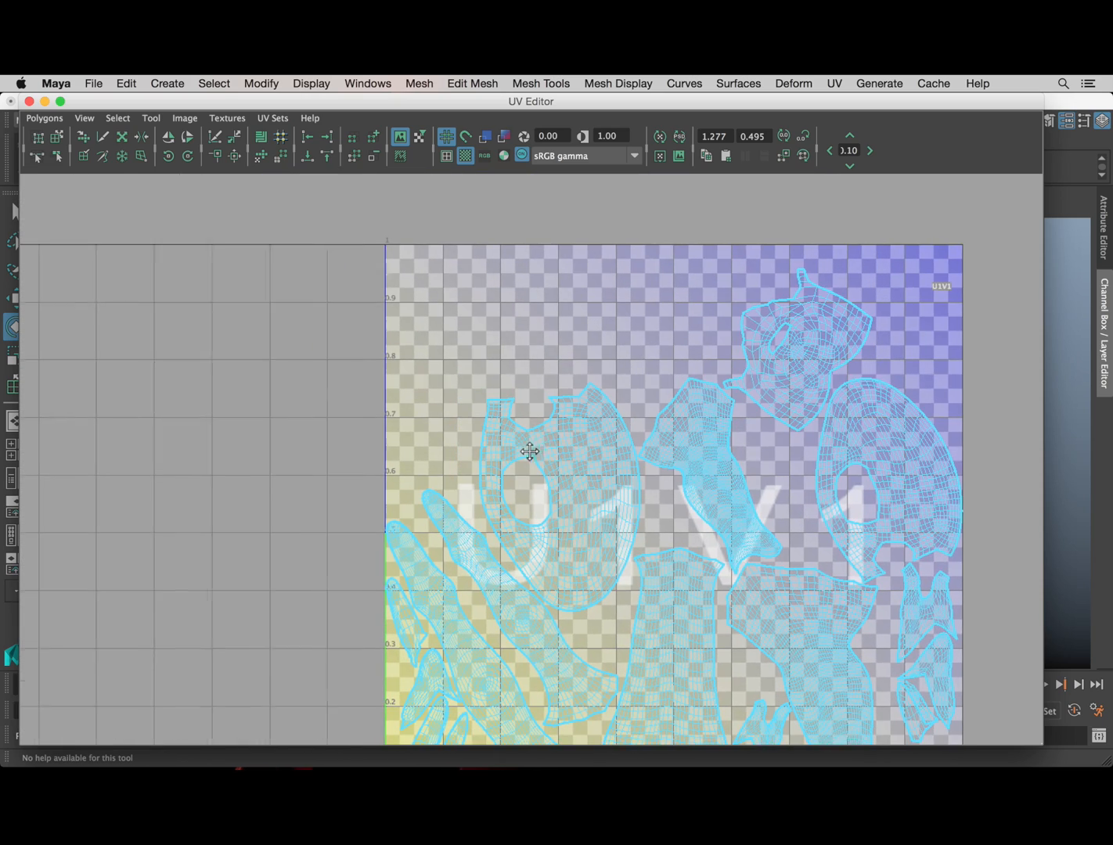
Step: Check the spacing between the packed shells and select a UV inside the head shell nearest the long narrow shells
{"action": "left_click", "coordinate": [603, 451]}
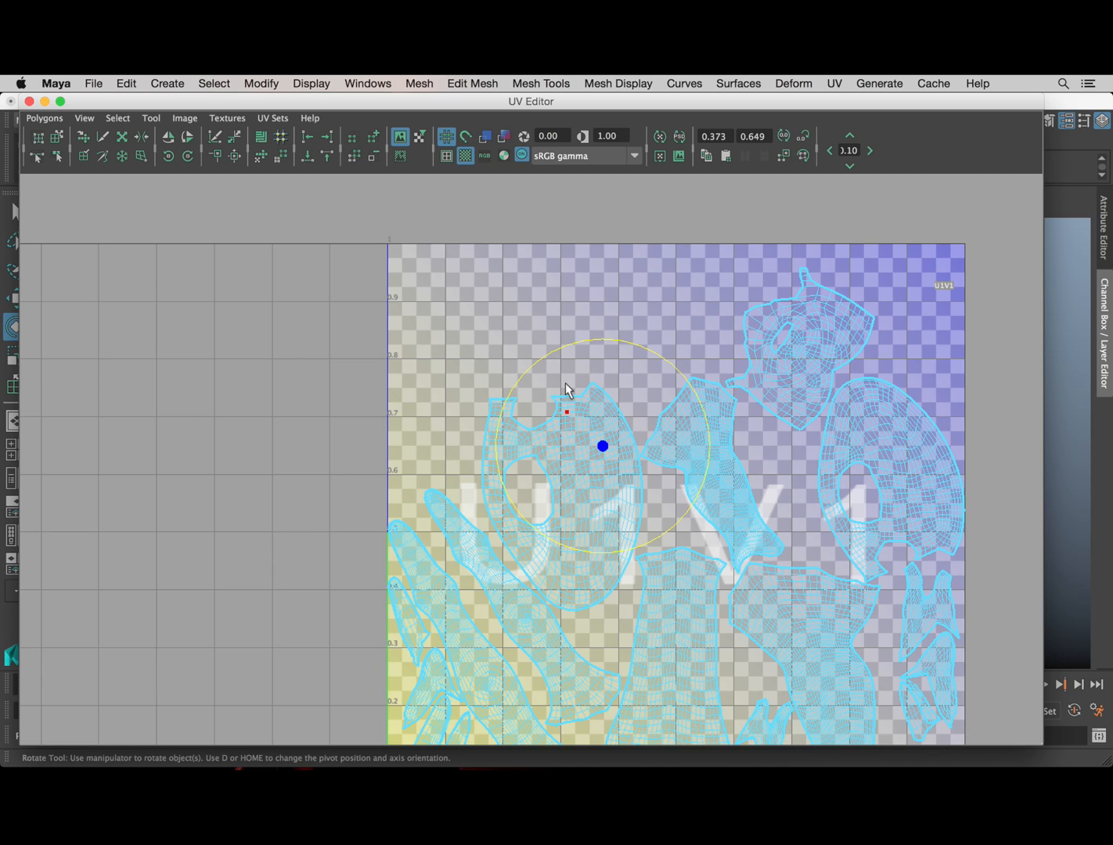
{"action": "scroll", "coordinate": [566, 389], "scroll_direction": "down", "scroll_amount": 2}
{"action": "middle_click_drag", "start_coordinate": [537, 372], "coordinate": [503, 290], "text": "alt"}
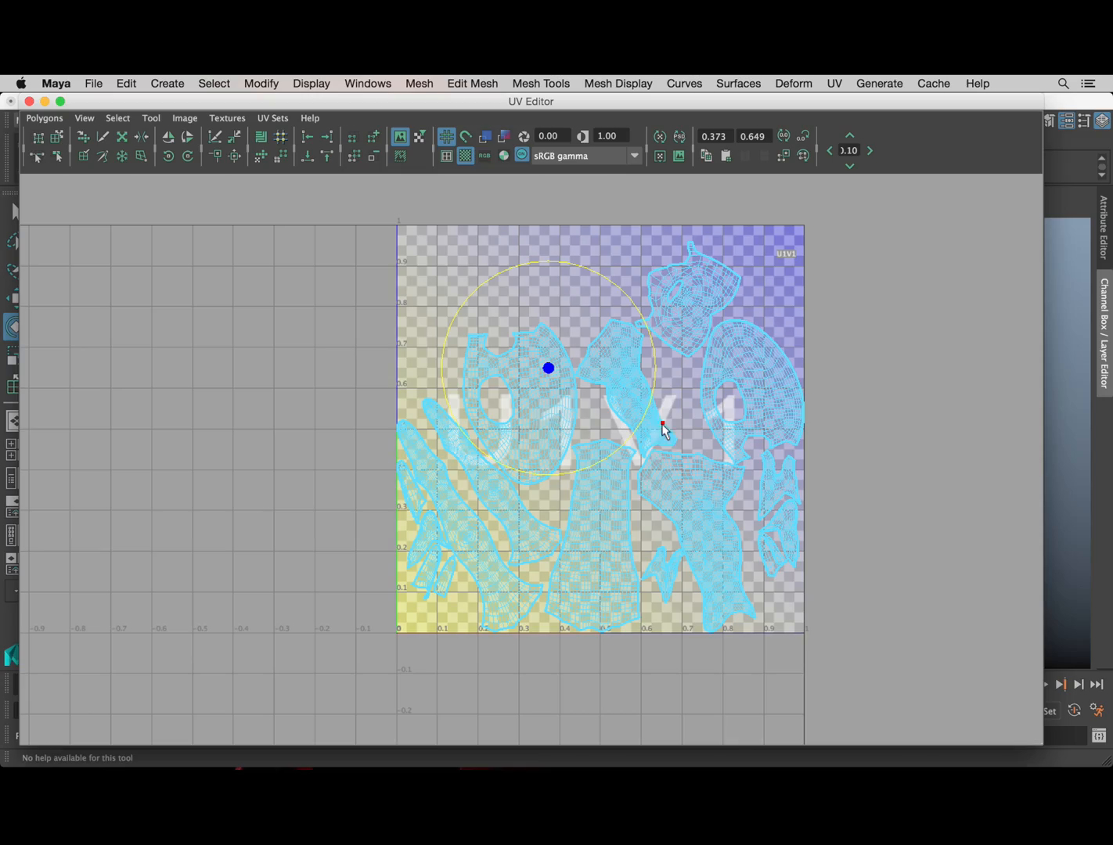
{"action": "scroll", "coordinate": [639, 617], "scroll_direction": "up", "scroll_amount": 8}
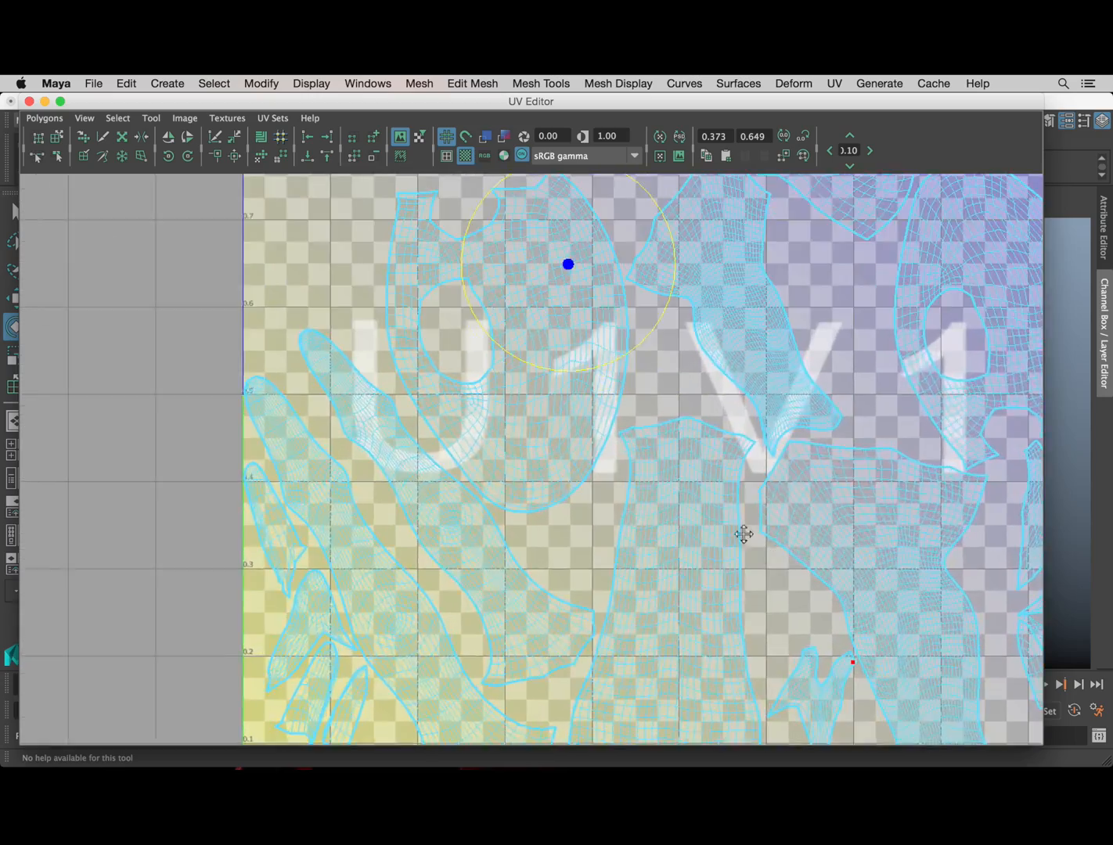
{"action": "scroll", "coordinate": [593, 542], "scroll_direction": "down", "scroll_amount": 8}
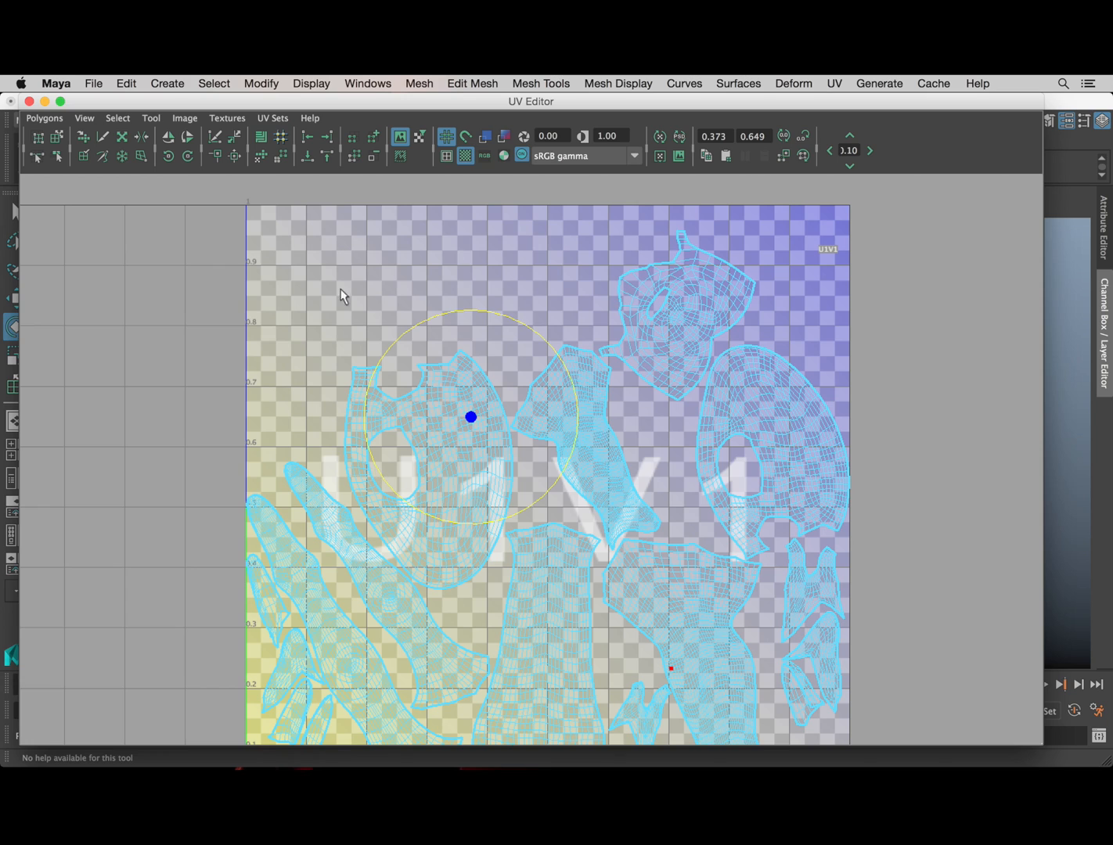
{"action": "right_click_drag", "start_coordinate": [375, 336], "coordinate": [391, 394], "text": "alt"}
{"action": "left_click", "coordinate": [451, 462]}
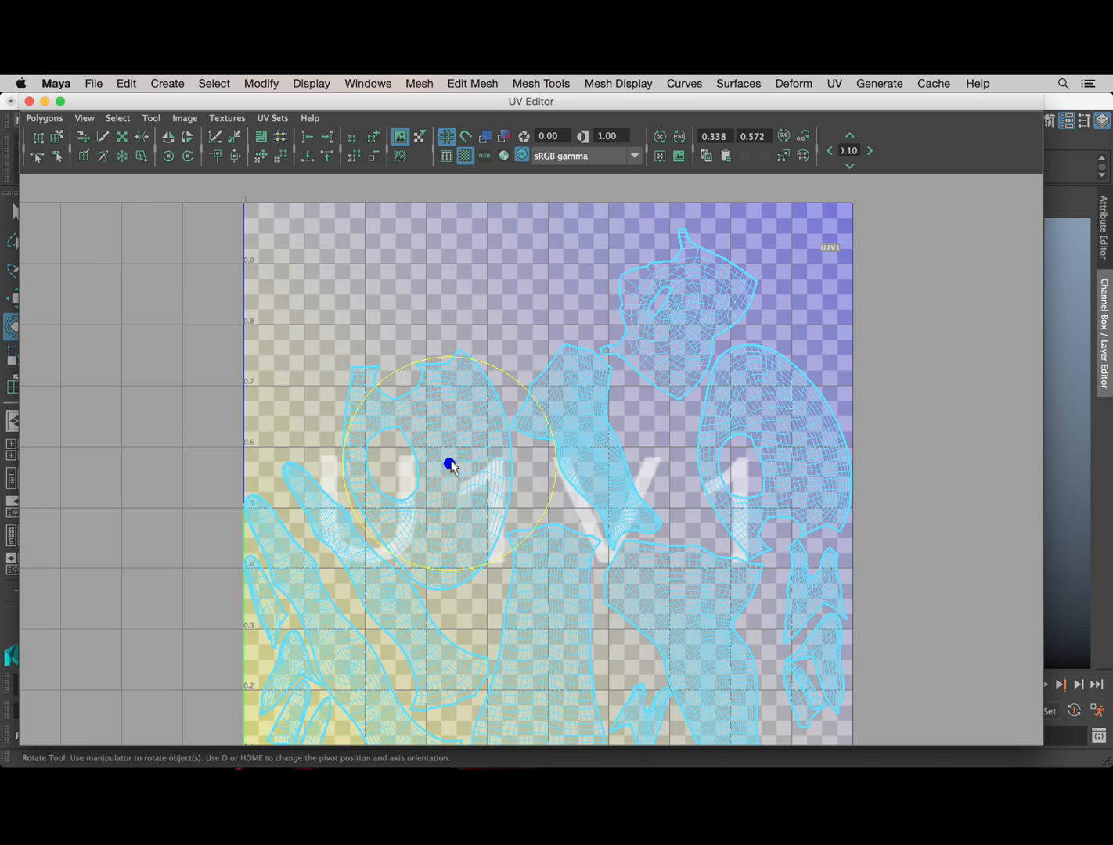
Step: Move the oval UV shell near the tile's left side into its upper-left corner and rotate it upright
{"action": "key", "text": "w"}
{"action": "left_click", "coordinate": [55, 137]}
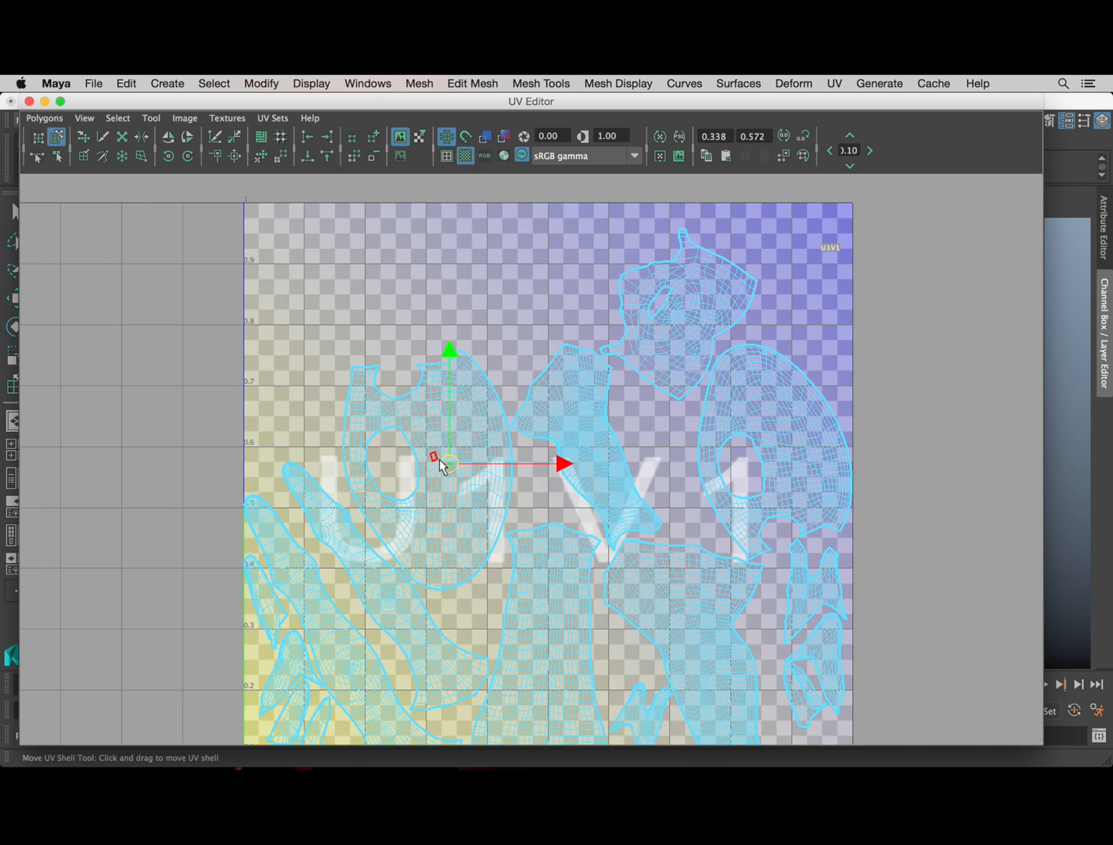
{"action": "left_click_drag", "start_coordinate": [430, 448], "coordinate": [343, 302]}
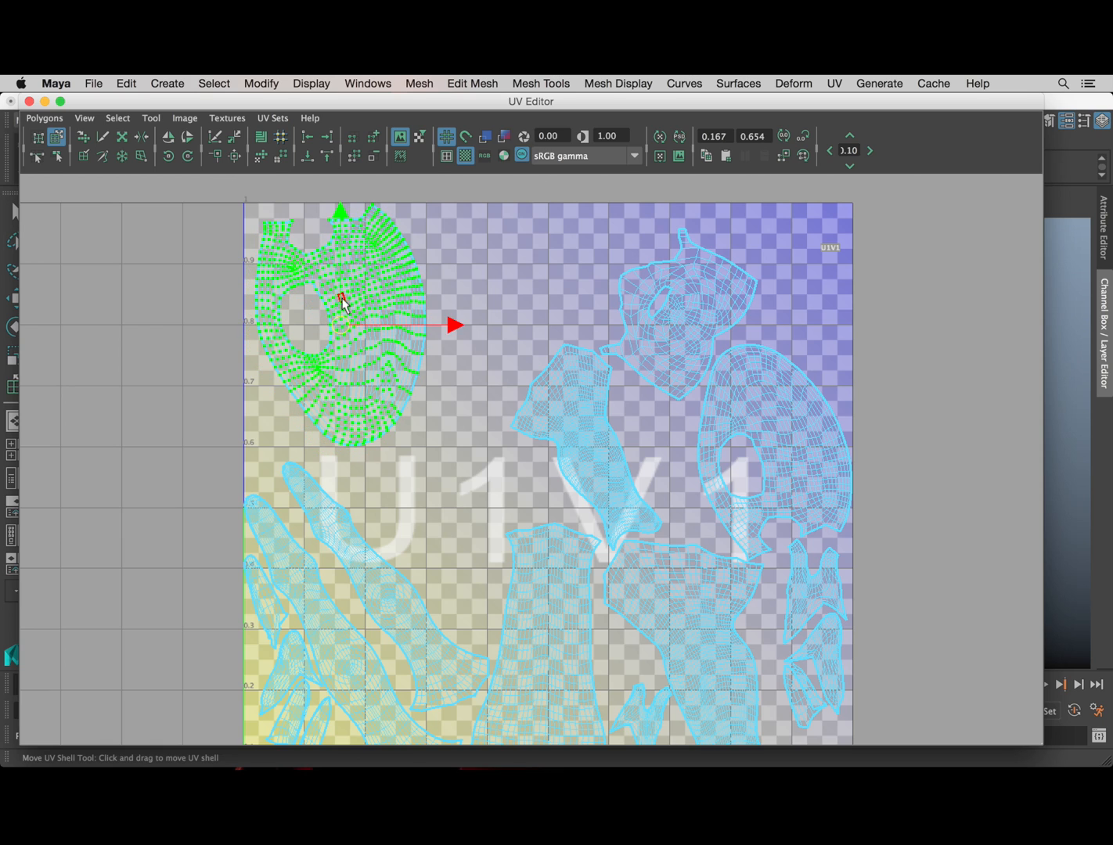
{"action": "key", "text": "e"}
{"action": "left_click_drag", "start_coordinate": [428, 263], "coordinate": [359, 294]}
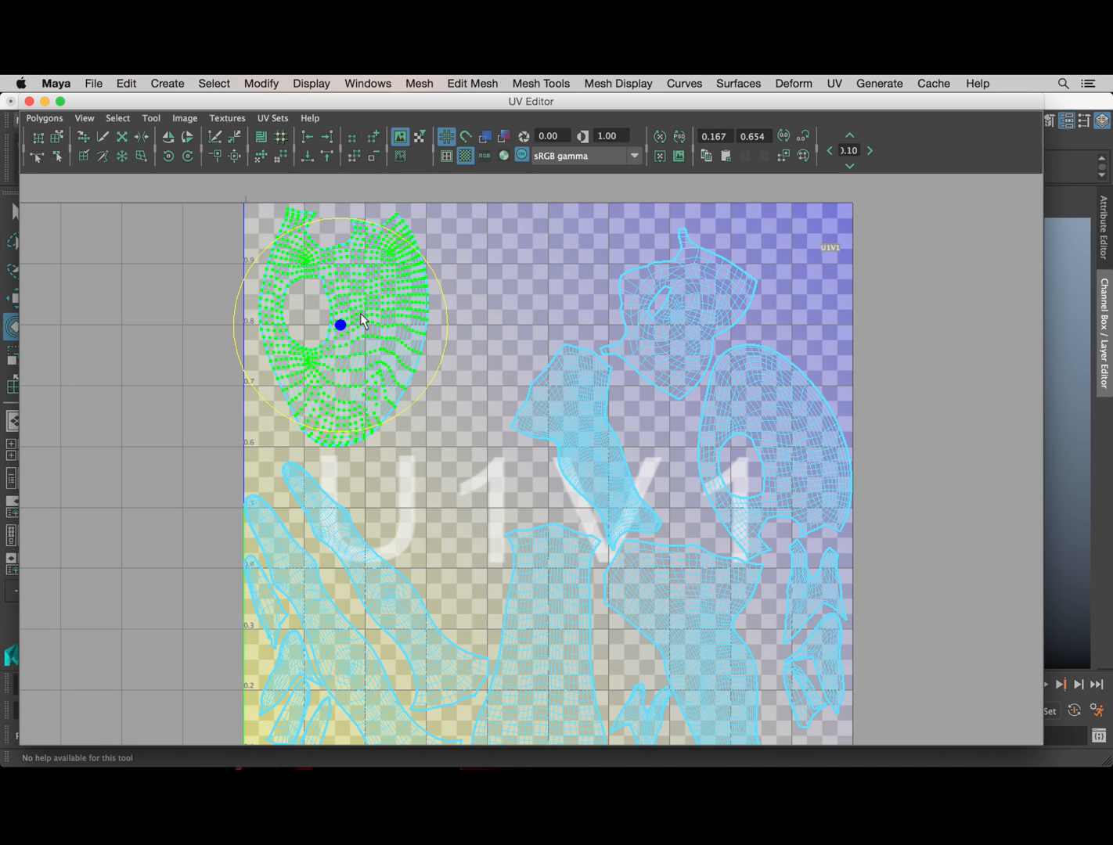
Step: Shift the upright oval shell along the tile's top edge to free the upper-left corner
{"action": "key", "text": "w"}
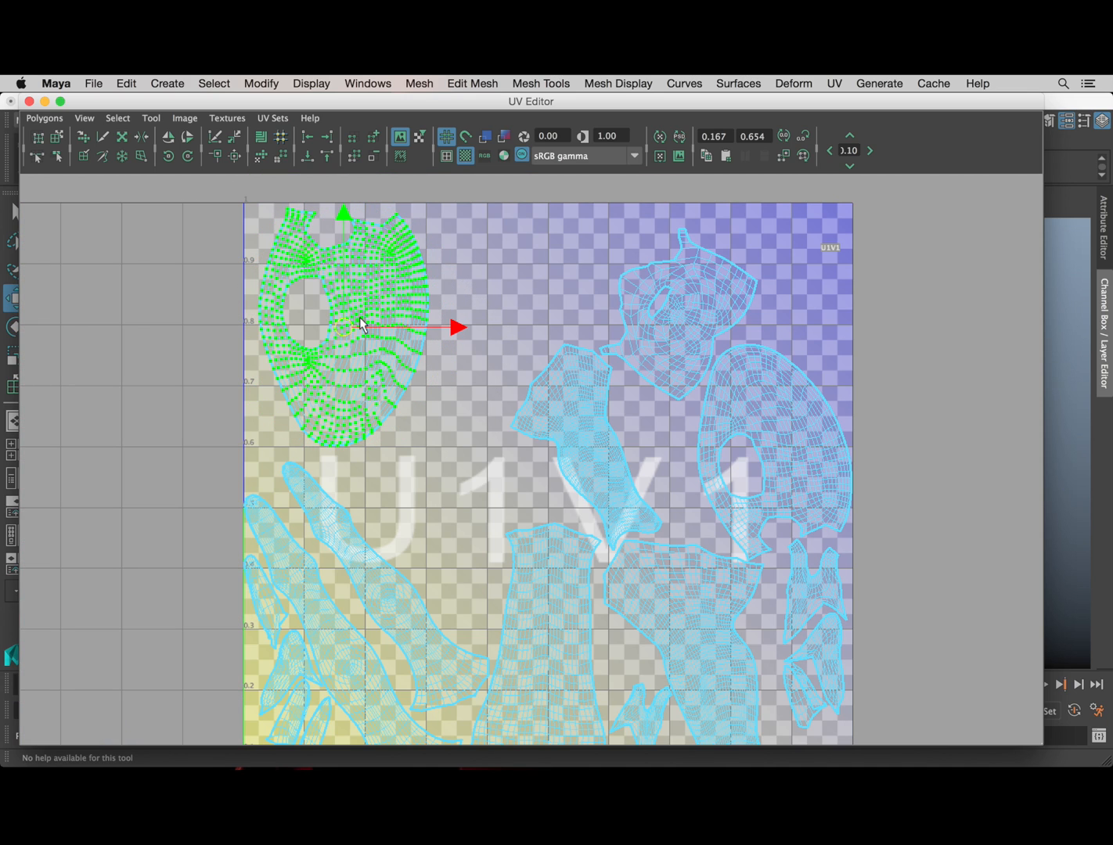
{"action": "left_click", "coordinate": [57, 137]}
{"action": "left_click_drag", "start_coordinate": [382, 293], "coordinate": [501, 298]}
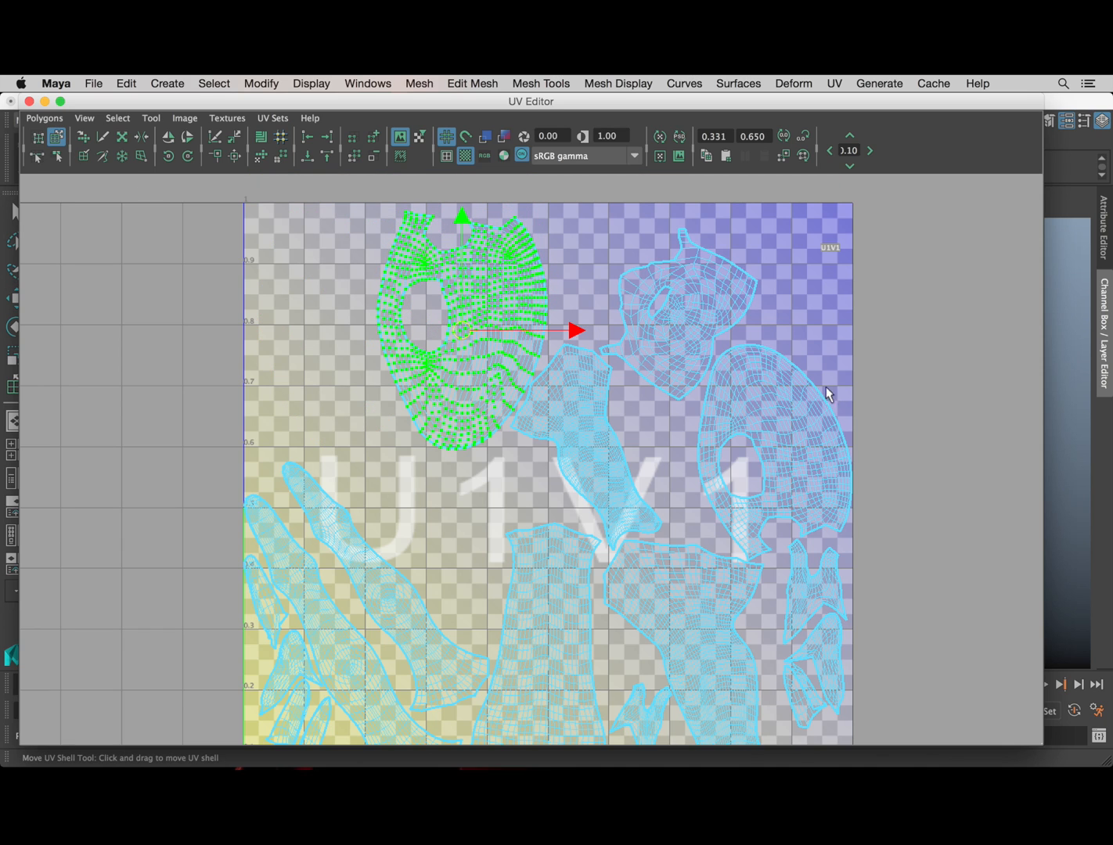
Step: Bring the other oval shell from the tile's right edge to the upper-left corner and rotate it upright
{"action": "left_click_drag", "start_coordinate": [784, 437], "coordinate": [296, 316]}
{"action": "key", "text": "e"}
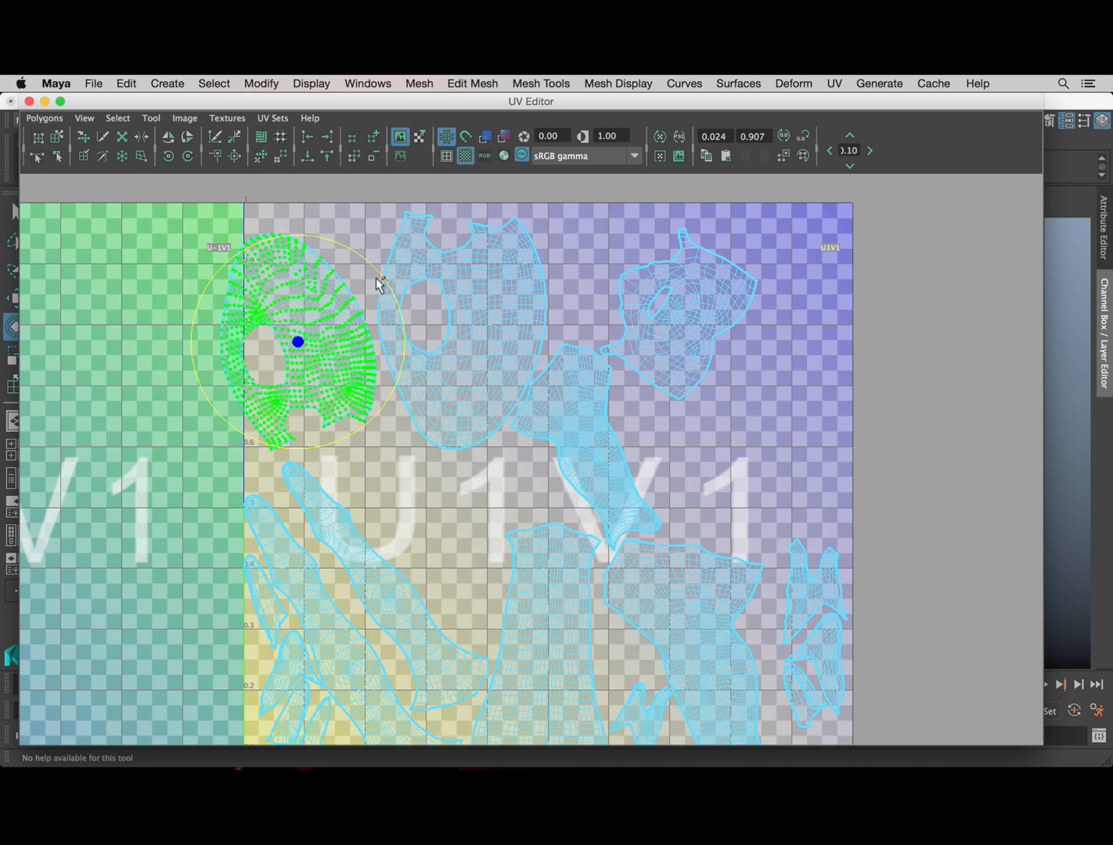
{"action": "left_click_drag", "start_coordinate": [358, 250], "coordinate": [74, 518]}
{"action": "key", "text": "w"}
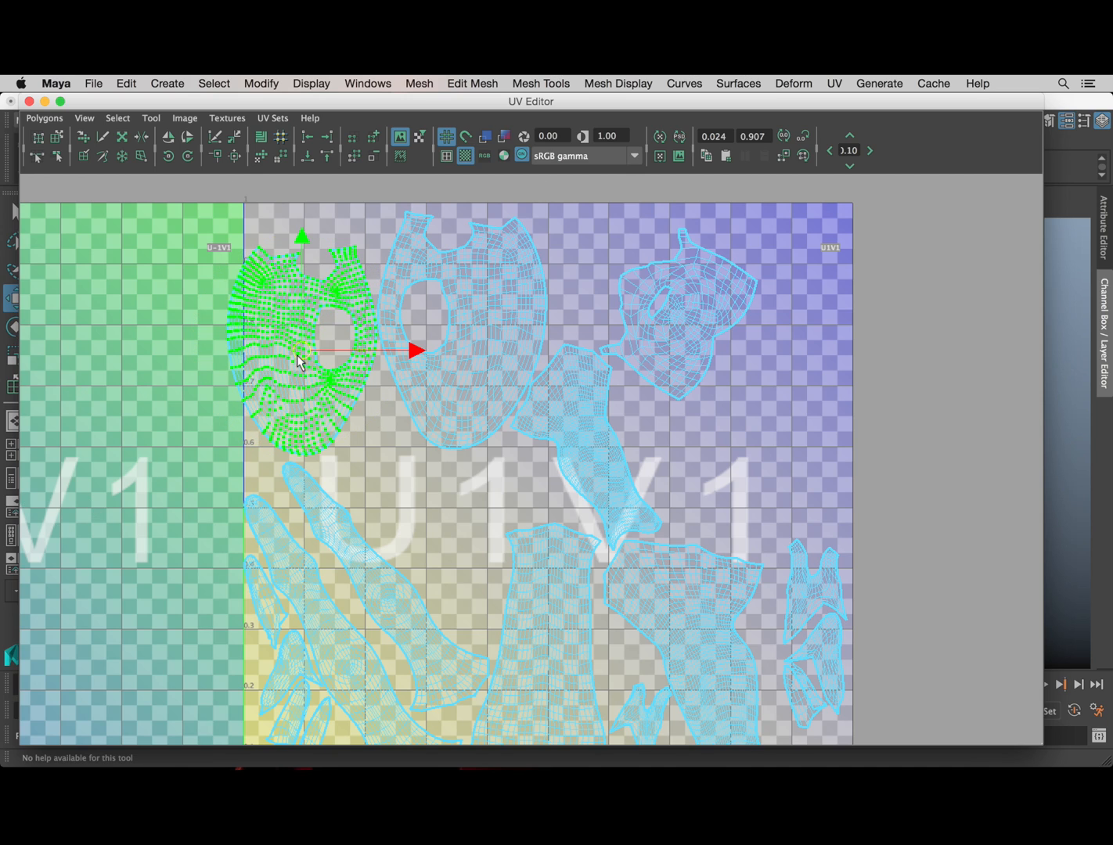
Step: Overlay the second oval shell on the first and scale it up until their outlines match in size
{"action": "left_click_drag", "start_coordinate": [298, 365], "coordinate": [462, 342]}
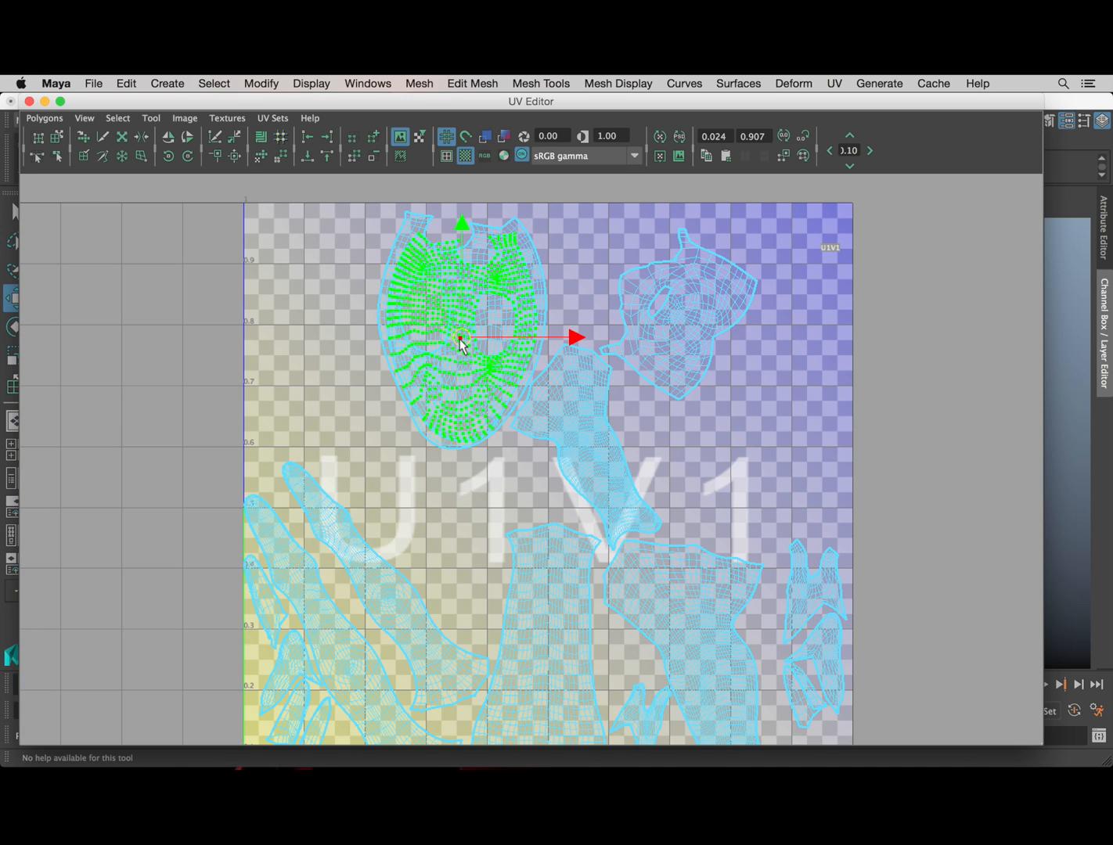
{"action": "key", "text": "r"}
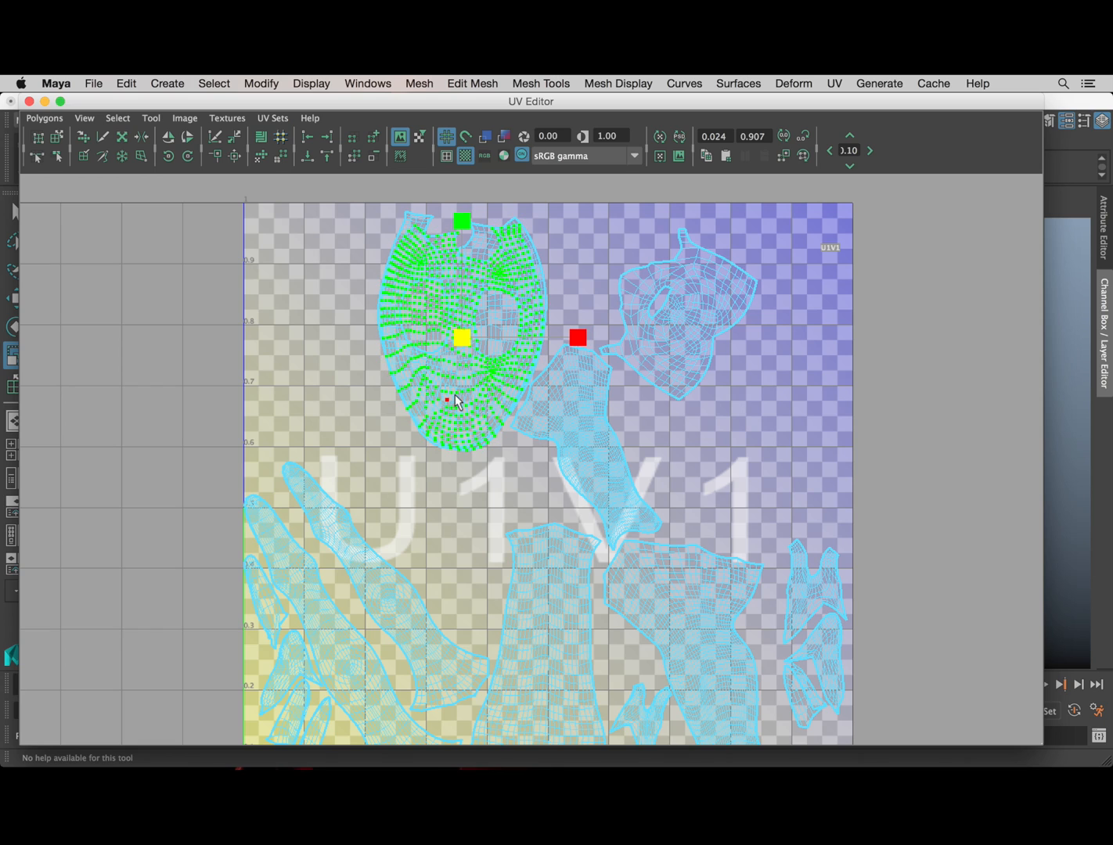
{"action": "key", "text": "w"}
{"action": "left_click_drag", "start_coordinate": [467, 341], "coordinate": [464, 341]}
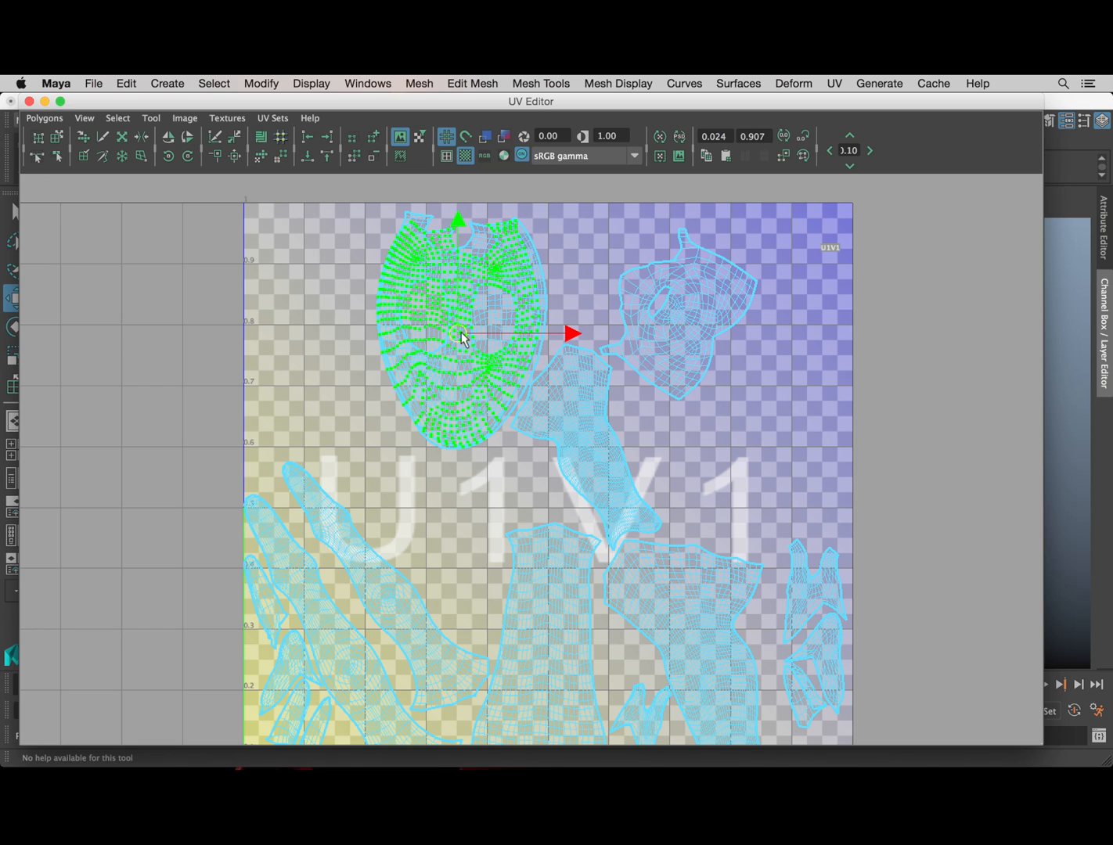
{"action": "key", "text": "r"}
{"action": "scroll", "coordinate": [459, 375], "scroll_direction": "up", "scroll_amount": 1}
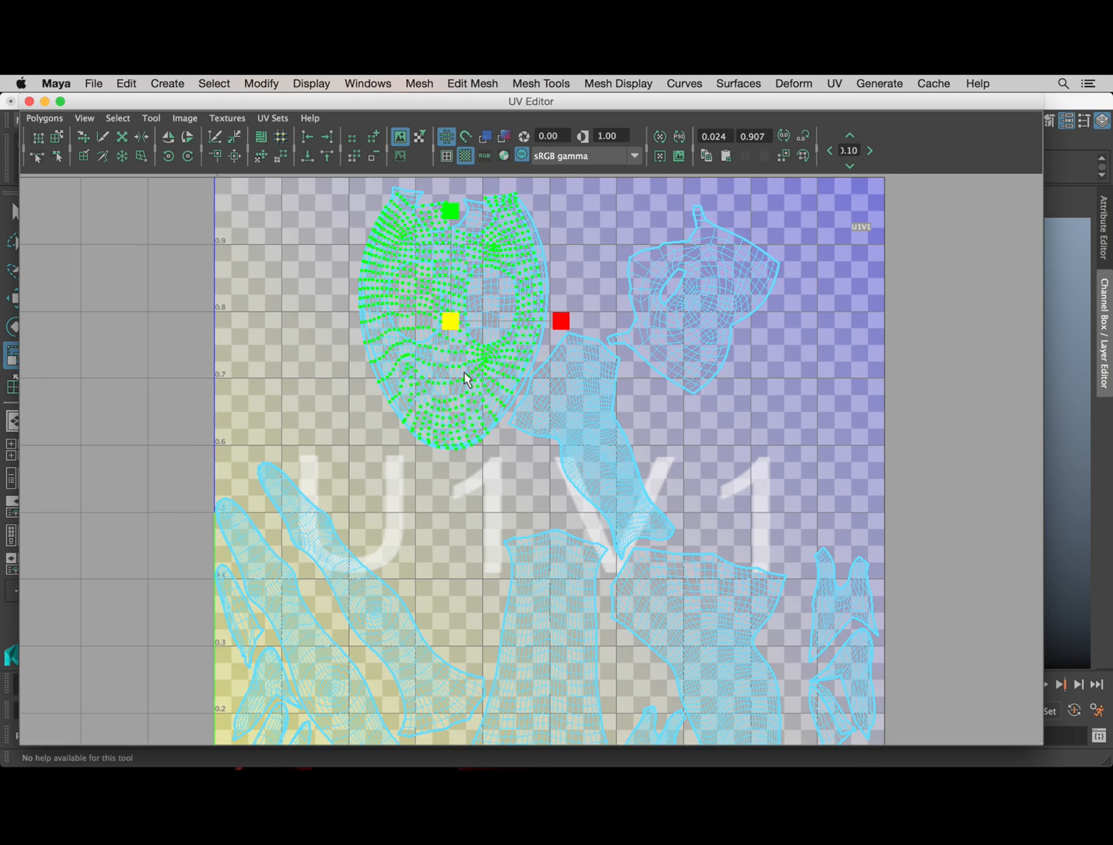
{"action": "key", "text": "w"}
{"action": "left_click_drag", "start_coordinate": [455, 323], "coordinate": [462, 333]}
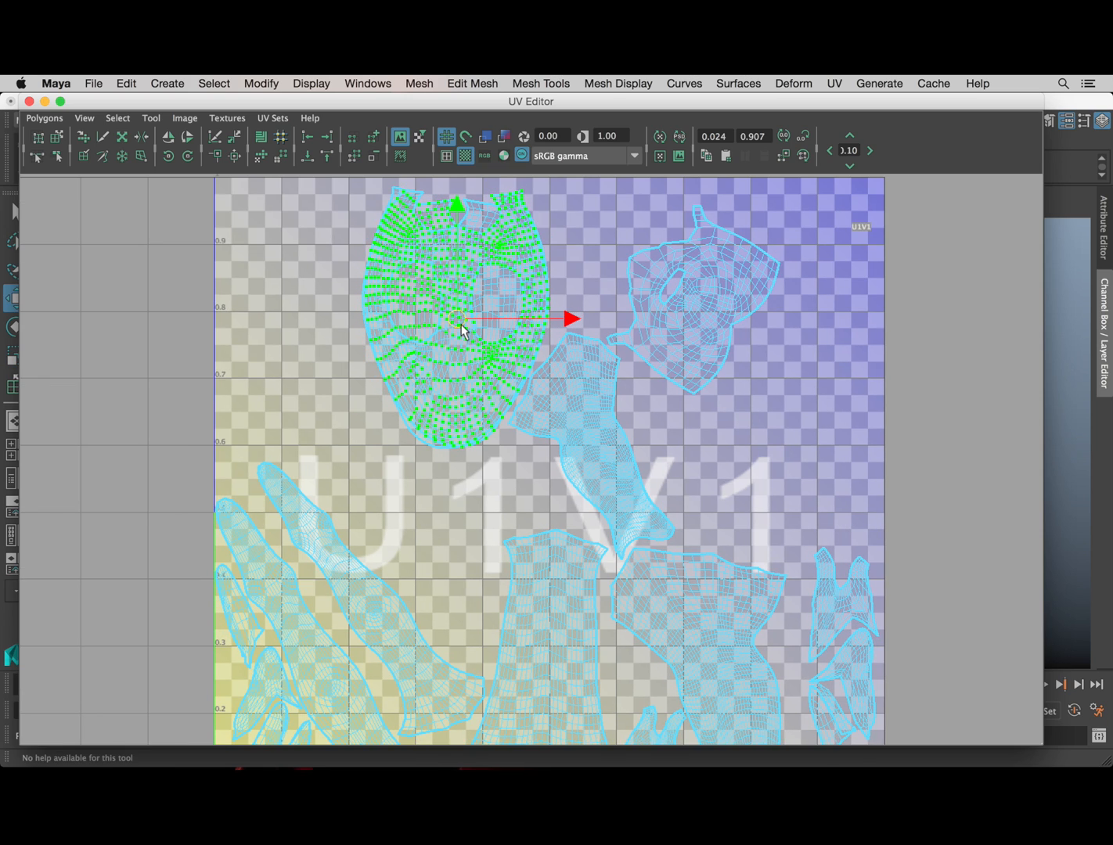
Step: Move the resized oval shell back off the first one, side by side at the upper left, and deselect it
{"action": "key", "text": "XF86MonBrightnessUp"}
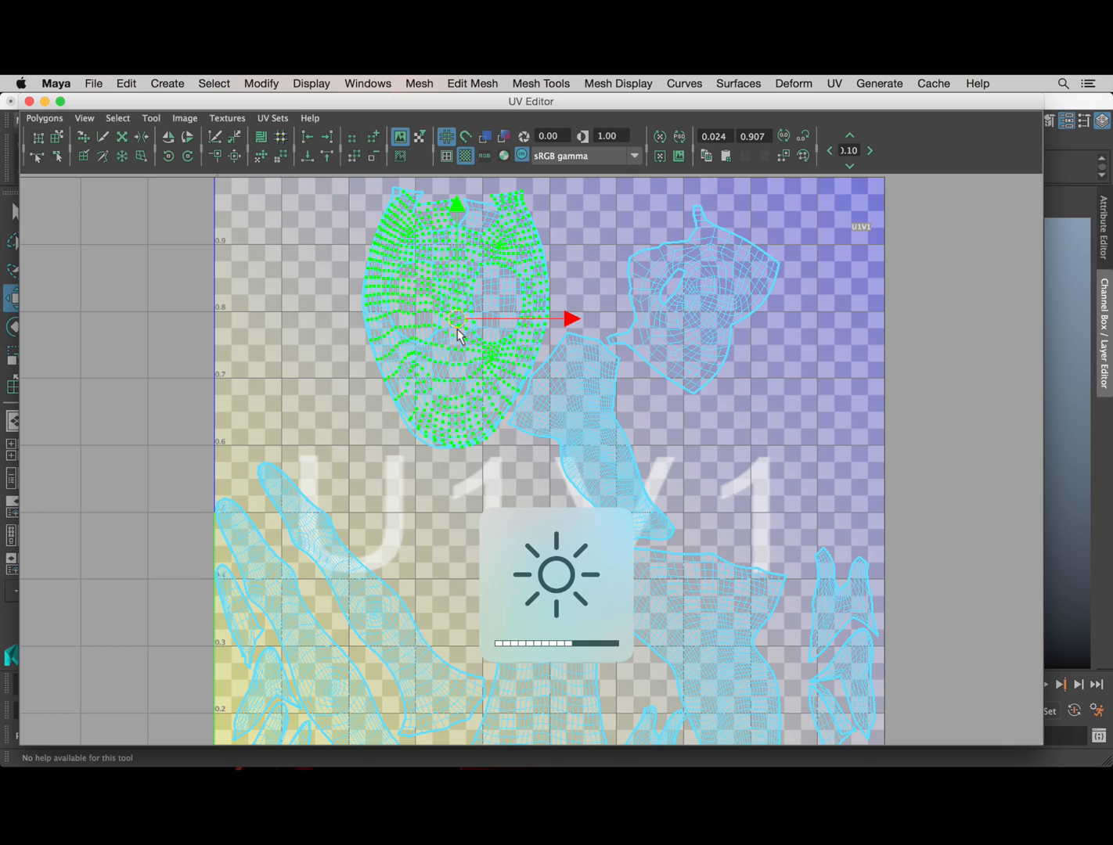
{"action": "scroll", "coordinate": [457, 329], "scroll_direction": "down", "scroll_amount": 2}
{"action": "key", "text": "XF86MonBrightnessDown"}
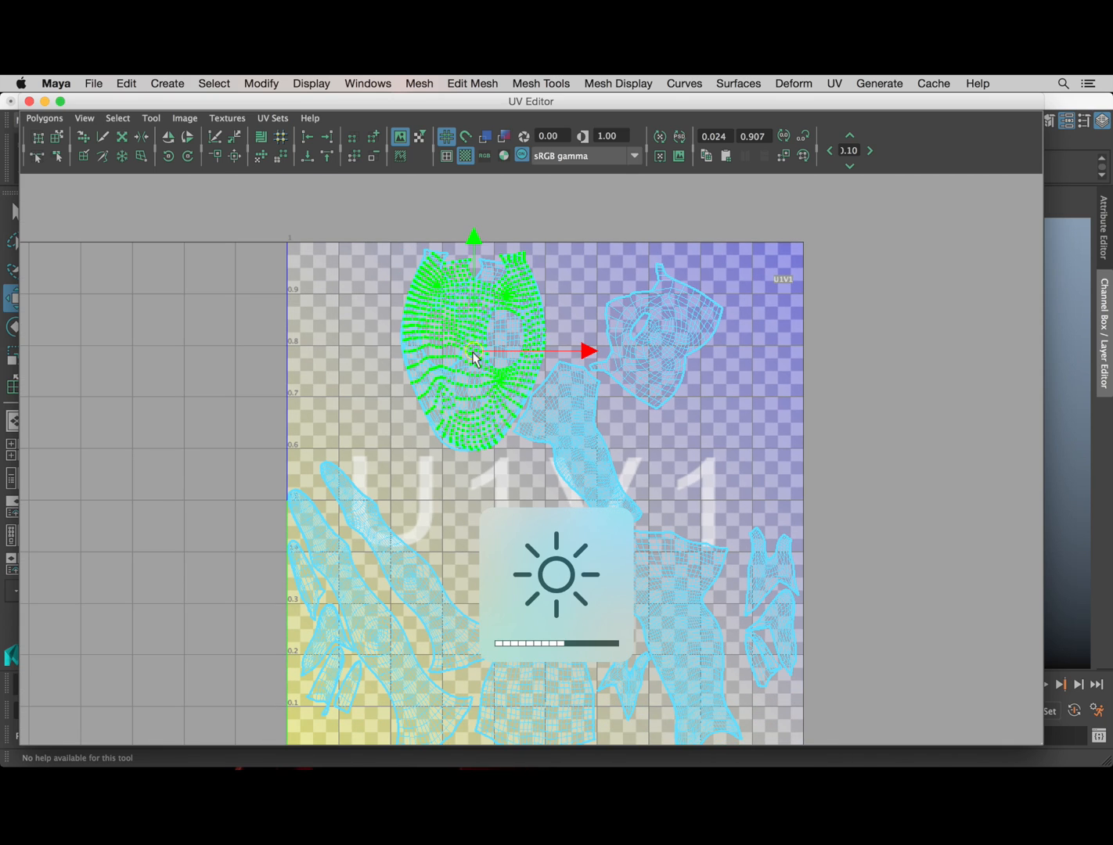
{"action": "left_click_drag", "start_coordinate": [475, 357], "coordinate": [333, 358]}
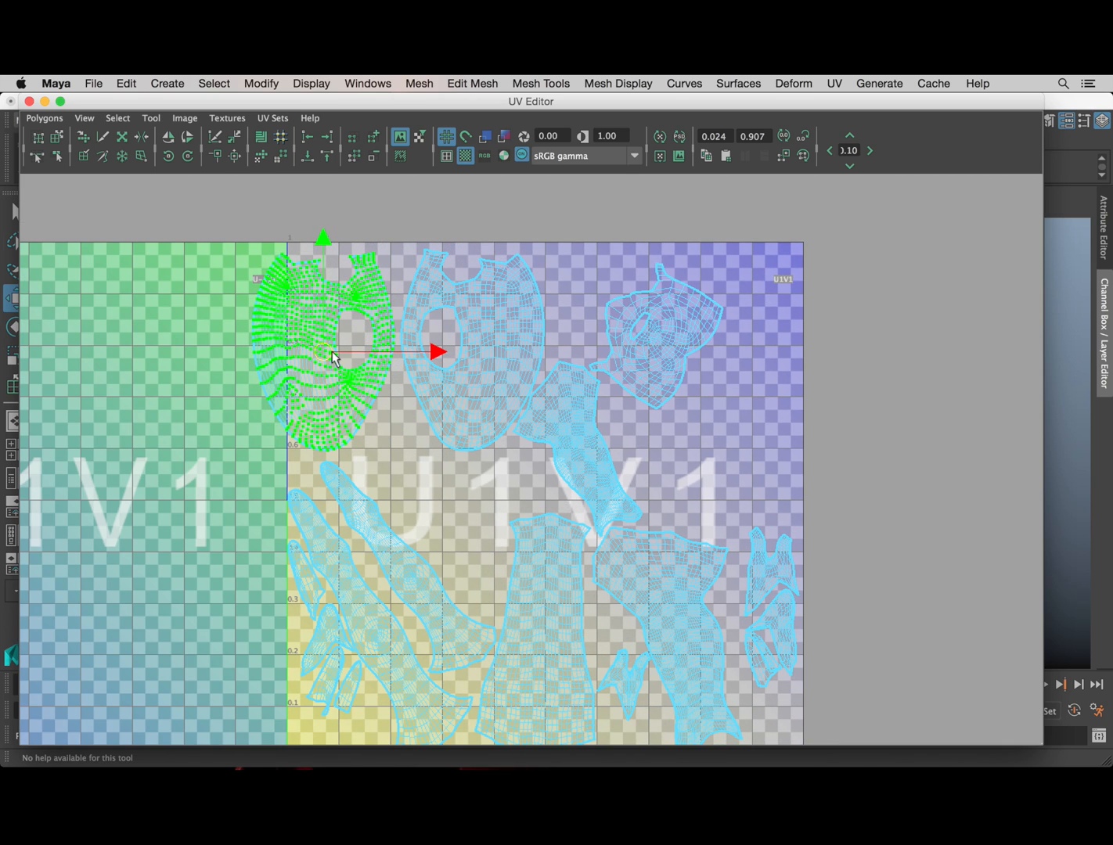
{"action": "left_click", "coordinate": [696, 450]}
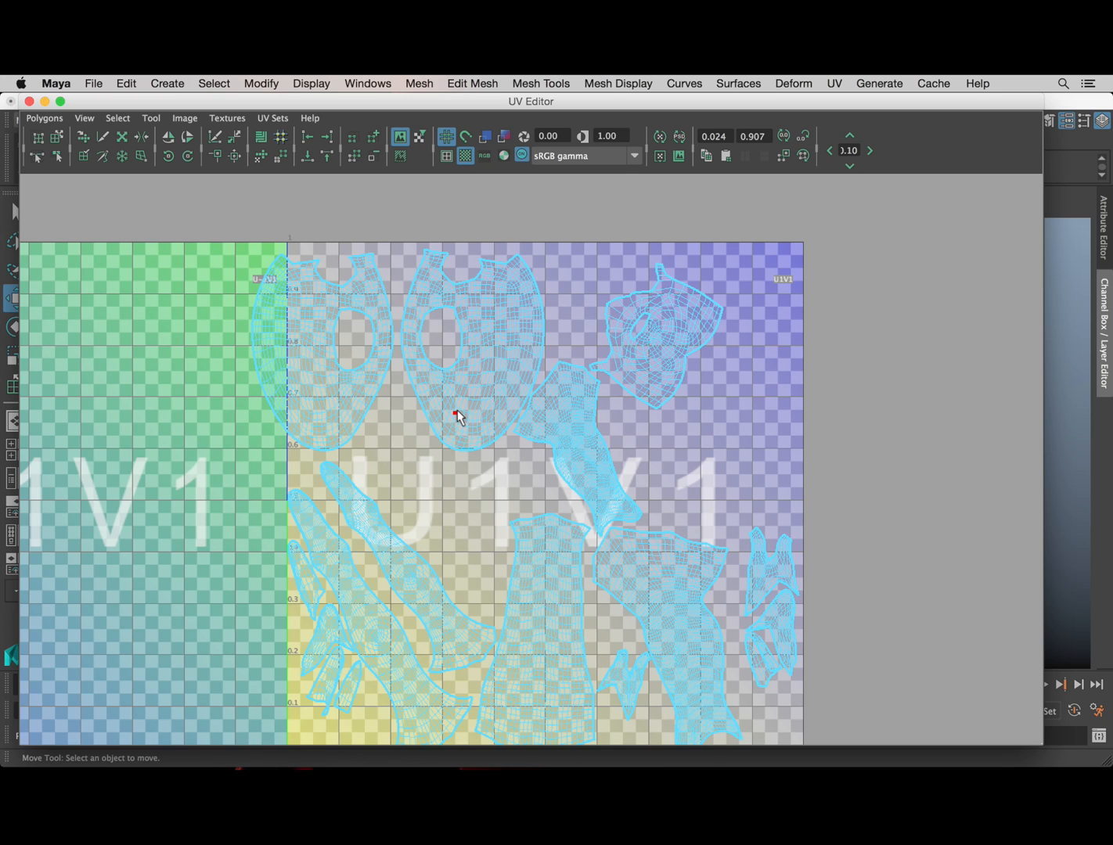
Step: Move the upper long diagonal shell out of the tile into U-1V1 and scale it up slightly
{"action": "mouse_move", "coordinate": [479, 521]}
{"action": "middle_mouse_down", "text": "alt"}
{"action": "mouse_move", "coordinate": [484, 403]}
{"action": "mouse_move", "coordinate": [449, 553]}
{"action": "mouse_move", "coordinate": [510, 498]}
{"action": "mouse_move", "coordinate": [484, 501]}
{"action": "middle_mouse_up", "text": "alt"}
{"action": "middle_click_drag", "start_coordinate": [409, 553], "coordinate": [460, 489], "text": "alt"}
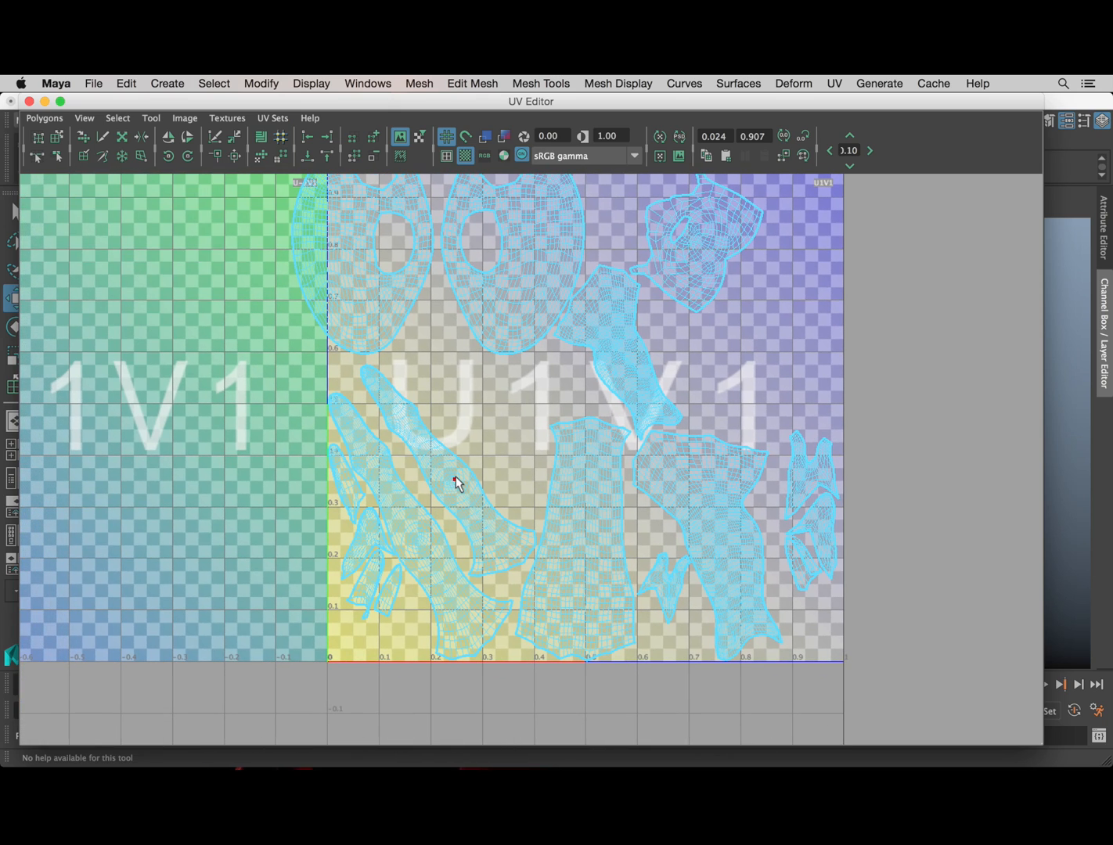
{"action": "left_click", "coordinate": [454, 477]}
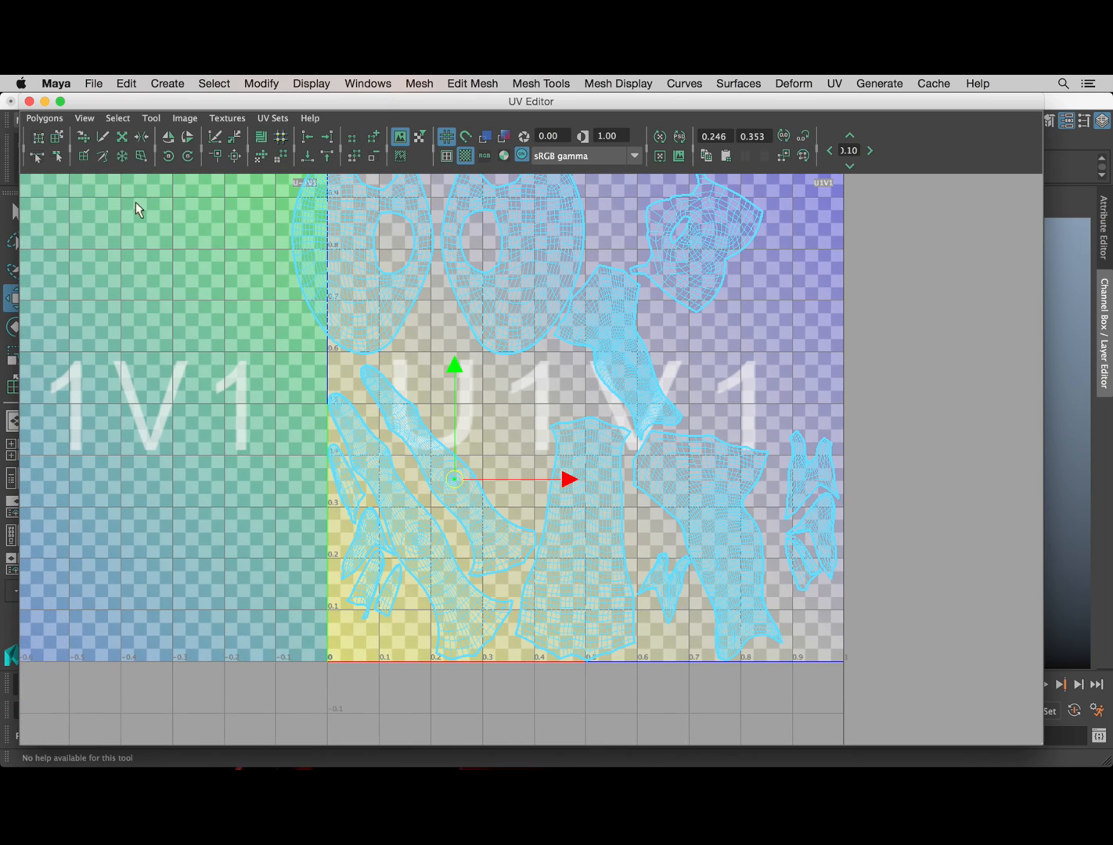
{"action": "left_click", "coordinate": [58, 139]}
{"action": "left_click", "coordinate": [449, 474]}
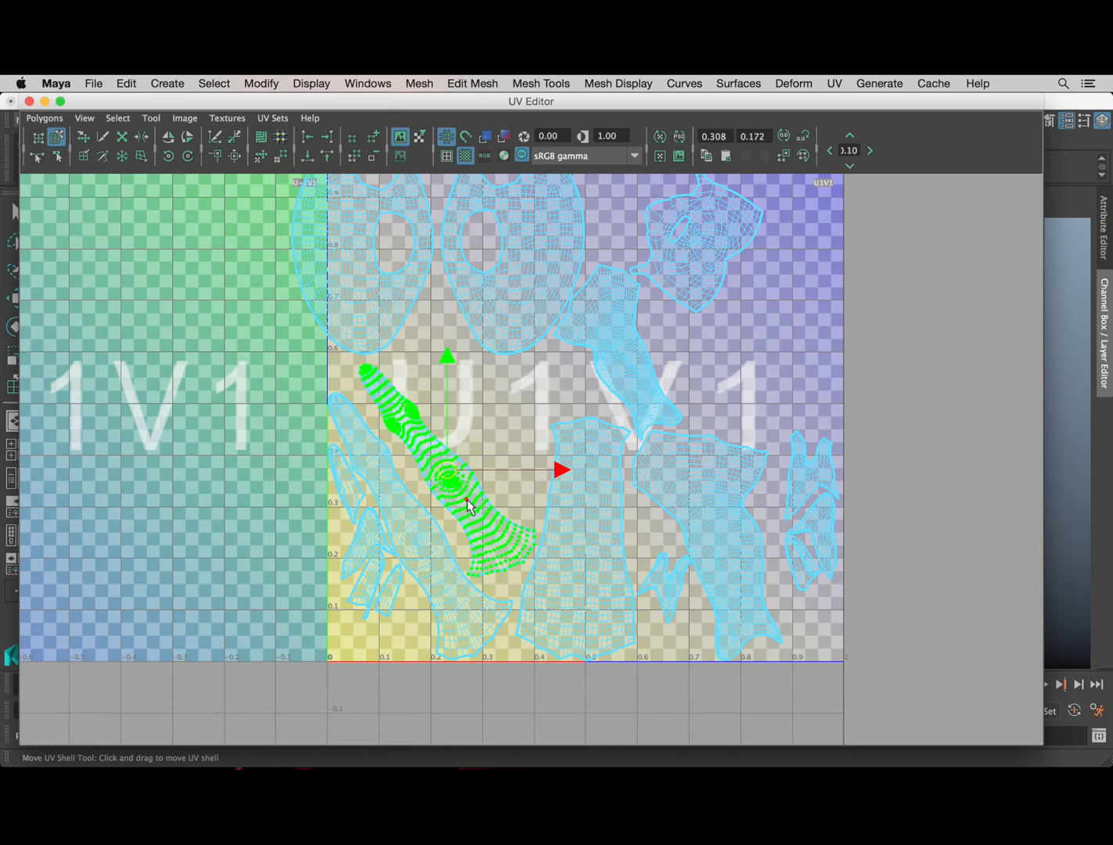
{"action": "left_click_drag", "start_coordinate": [451, 477], "coordinate": [179, 486]}
{"action": "key", "text": "ctrl+z"}
{"action": "key", "text": "r"}
{"action": "key", "text": "w"}
Step: Move the second long diagonal shell into U-1V1, above the first one
{"action": "scroll", "coordinate": [490, 513], "scroll_direction": "down", "scroll_amount": 1}
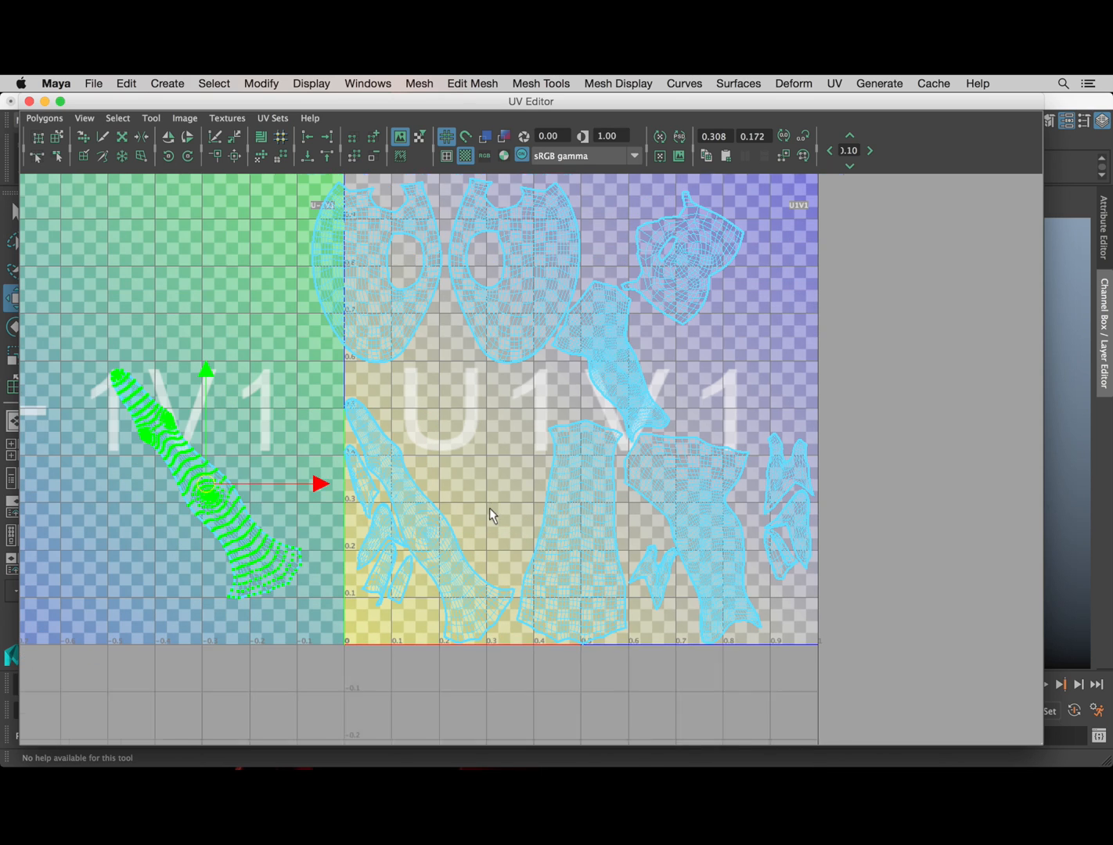
{"action": "scroll", "coordinate": [489, 509], "scroll_direction": "down", "scroll_amount": 1}
{"action": "middle_click_drag", "start_coordinate": [489, 508], "coordinate": [571, 506], "text": "alt"}
{"action": "left_click", "coordinate": [57, 137]}
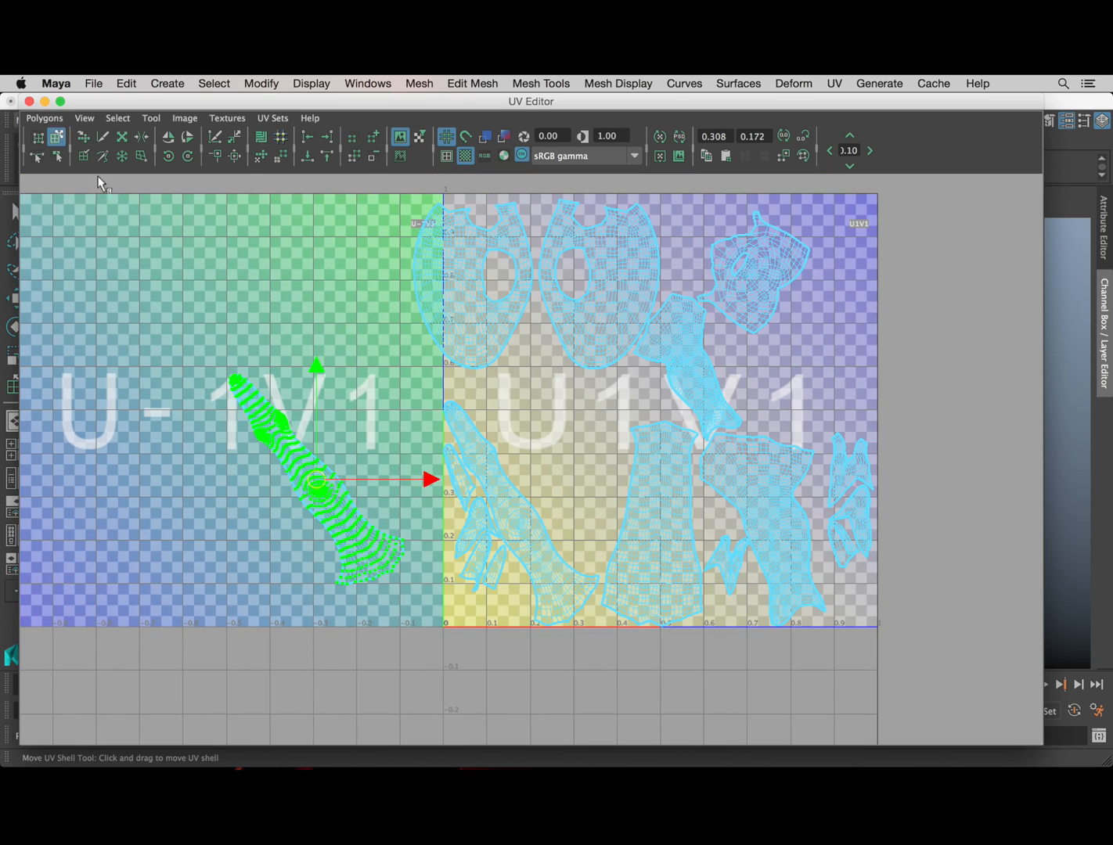
{"action": "left_click_drag", "start_coordinate": [501, 510], "coordinate": [342, 360]}
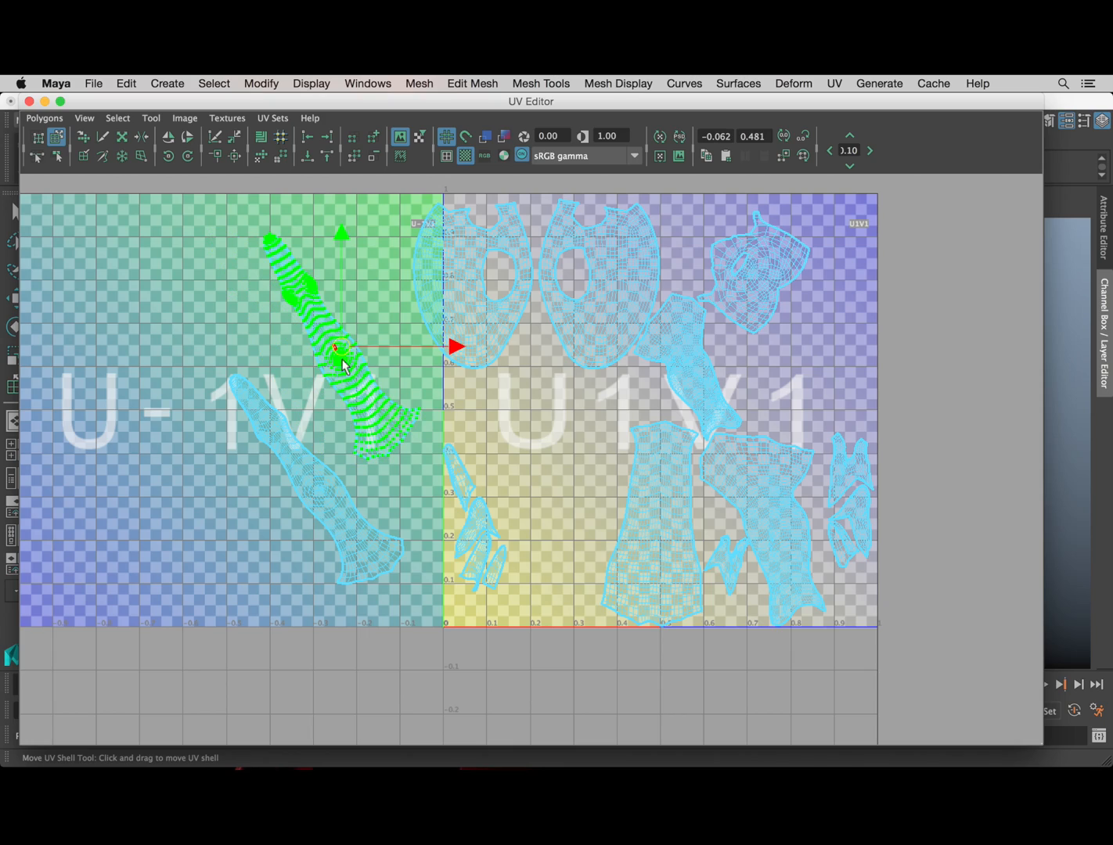
Step: Scale up the dense shell in the middle of the tile and move it out into the U2V1 tile
{"action": "scroll", "coordinate": [867, 514], "scroll_direction": "up", "scroll_amount": 5}
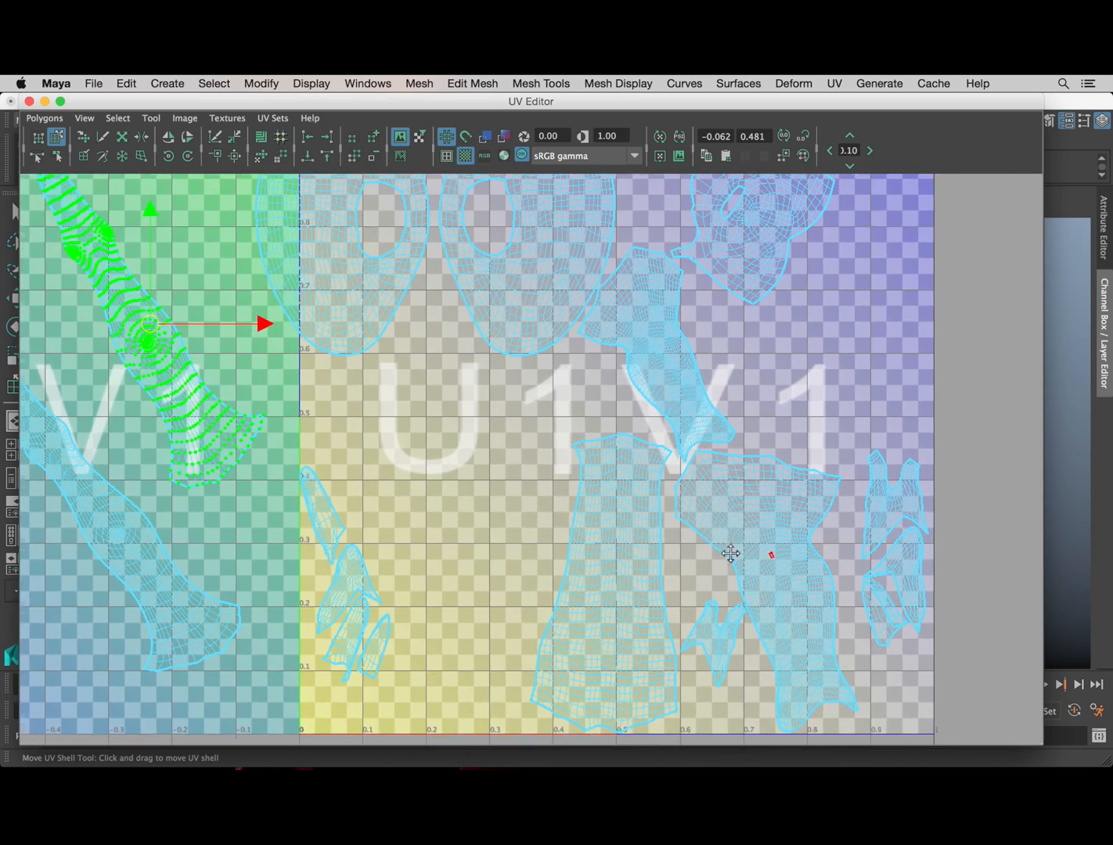
{"action": "scroll", "coordinate": [571, 430], "scroll_direction": "down", "scroll_amount": 2}
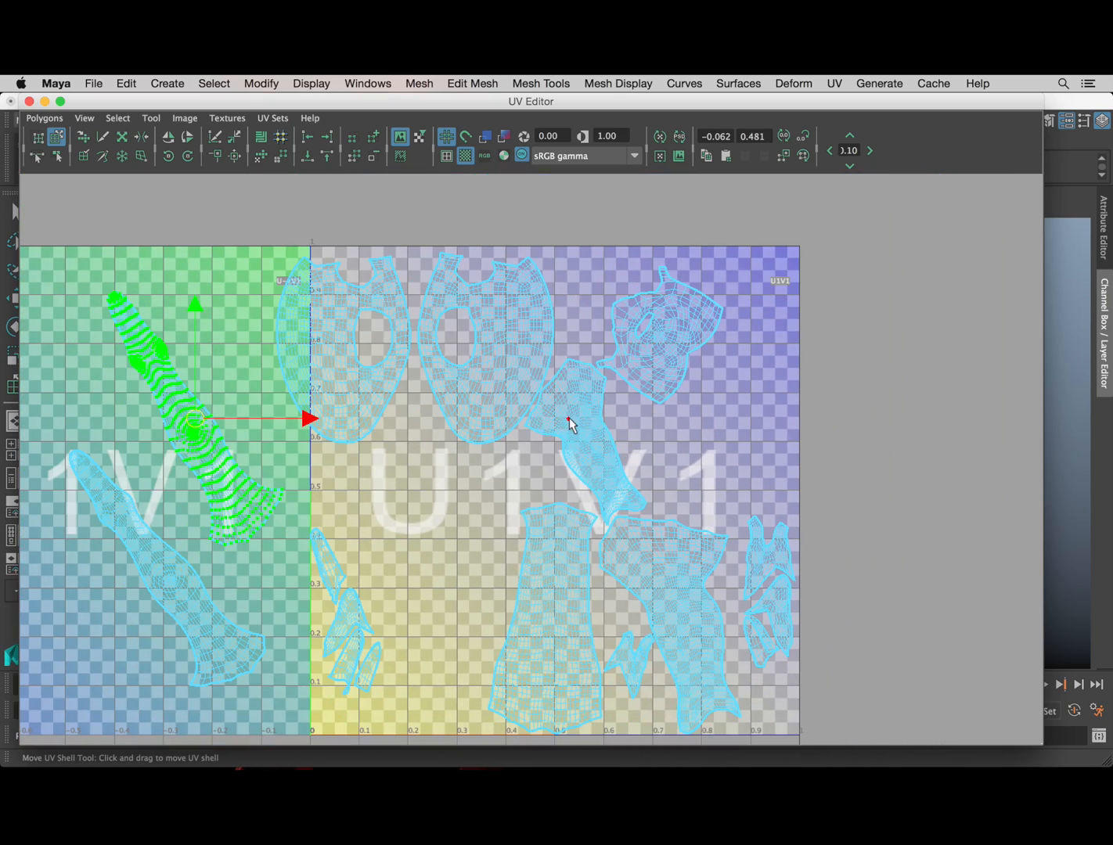
{"action": "left_click", "coordinate": [569, 427]}
{"action": "key", "text": "r"}
{"action": "left_click_drag", "start_coordinate": [586, 441], "coordinate": [668, 410]}
{"action": "key", "text": "w"}
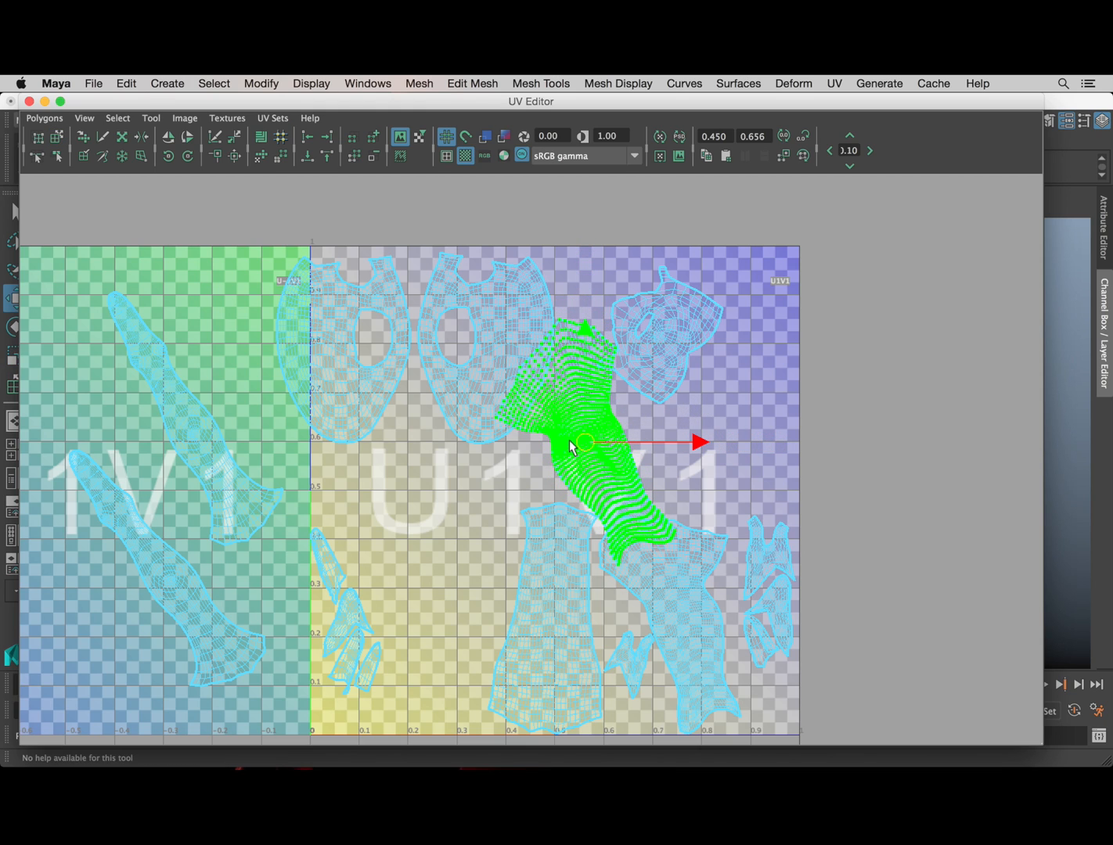
{"action": "left_click_drag", "start_coordinate": [584, 444], "coordinate": [921, 415]}
Step: Move the small pointed shell from the tile's upper right into U2V1, below the dense shell
{"action": "right_click_drag", "start_coordinate": [828, 444], "coordinate": [608, 346], "text": "alt"}
{"action": "left_click", "coordinate": [641, 371]}
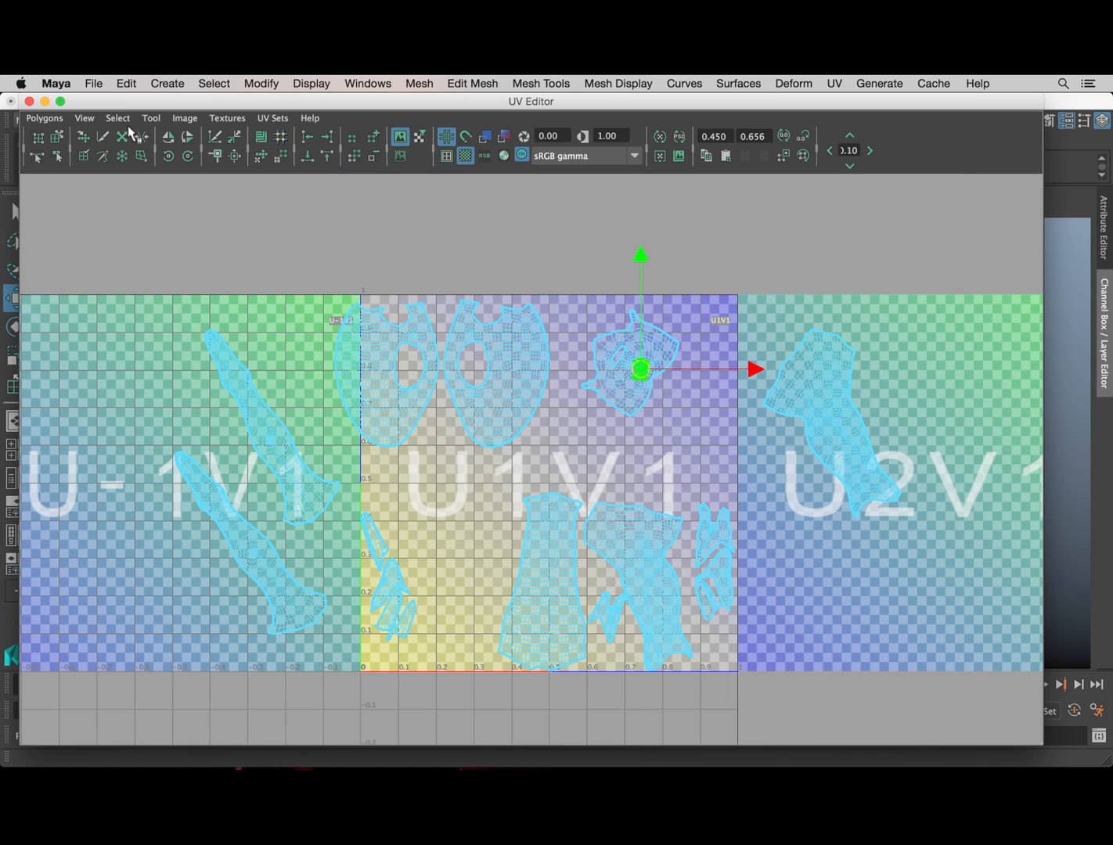
{"action": "left_click", "coordinate": [56, 138]}
{"action": "left_click_drag", "start_coordinate": [628, 374], "coordinate": [861, 621]}
Step: Shift both oval shells sideways so they sit side by side within U1V1 along its top edge
{"action": "right_click_drag", "start_coordinate": [548, 477], "coordinate": [624, 510], "text": "alt"}
{"action": "middle_click_drag", "start_coordinate": [508, 445], "coordinate": [709, 497], "text": "alt"}
{"action": "left_click_drag", "start_coordinate": [677, 381], "coordinate": [748, 391]}
{"action": "left_click_drag", "start_coordinate": [489, 401], "coordinate": [525, 401]}
{"action": "mouse_move", "coordinate": [748, 395]}
{"action": "left_mouse_down"}
{"action": "mouse_move", "coordinate": [727, 396]}
{"action": "mouse_move", "coordinate": [739, 390]}
{"action": "left_mouse_up"}
Step: Spread three of the small finger shells from the lower-left cluster into the empty space of U1V1
{"action": "scroll", "coordinate": [726, 415], "scroll_direction": "down", "scroll_amount": 1}
{"action": "middle_click_drag", "start_coordinate": [725, 420], "coordinate": [590, 339], "text": "alt"}
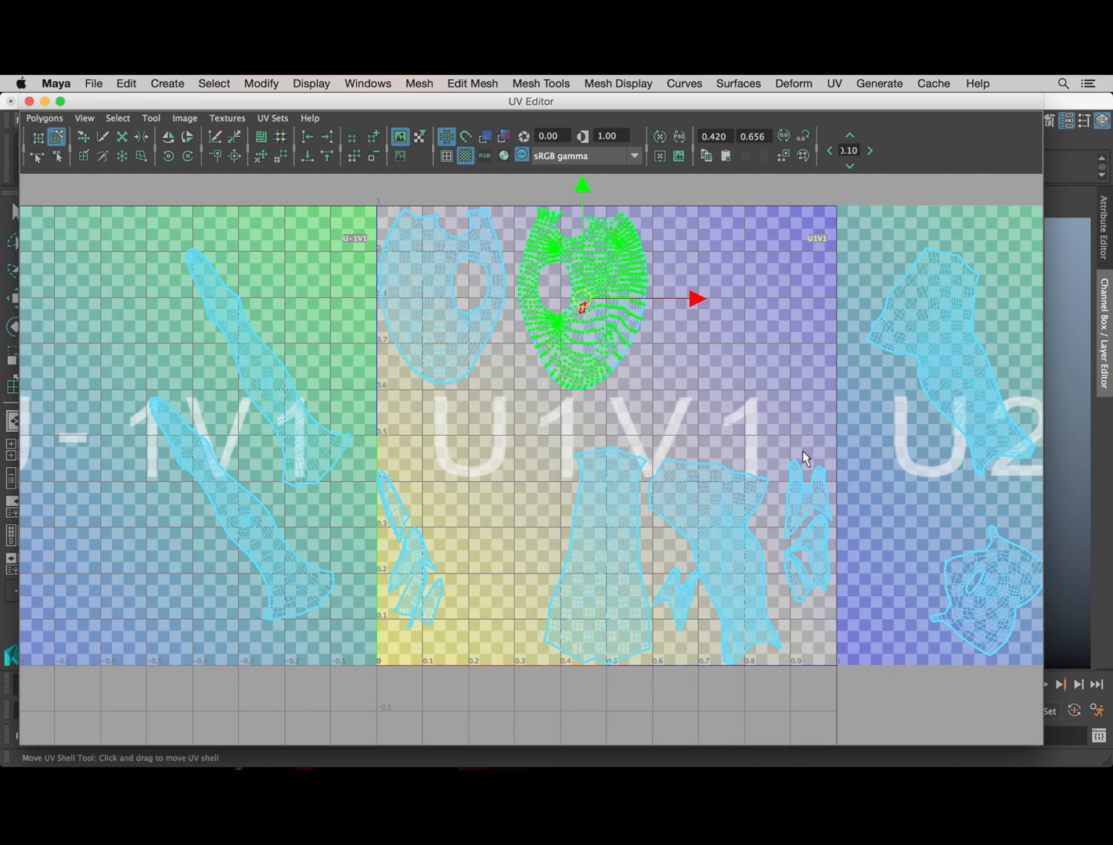
{"action": "scroll", "coordinate": [799, 457], "scroll_direction": "up", "scroll_amount": 3}
{"action": "scroll", "coordinate": [689, 498], "scroll_direction": "down", "scroll_amount": 3}
{"action": "middle_click_drag", "start_coordinate": [440, 472], "coordinate": [550, 463], "text": "alt"}
{"action": "scroll", "coordinate": [549, 464], "scroll_direction": "up", "scroll_amount": 3}
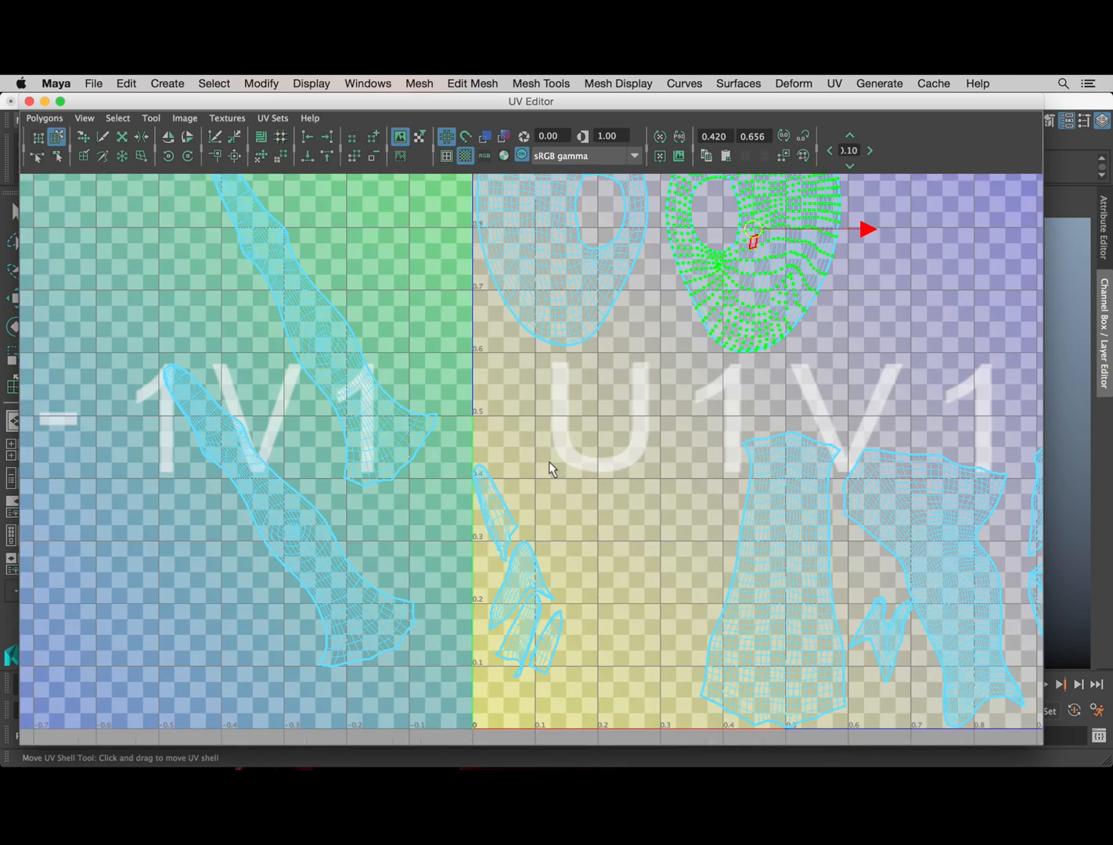
{"action": "left_click_drag", "start_coordinate": [544, 652], "coordinate": [642, 501]}
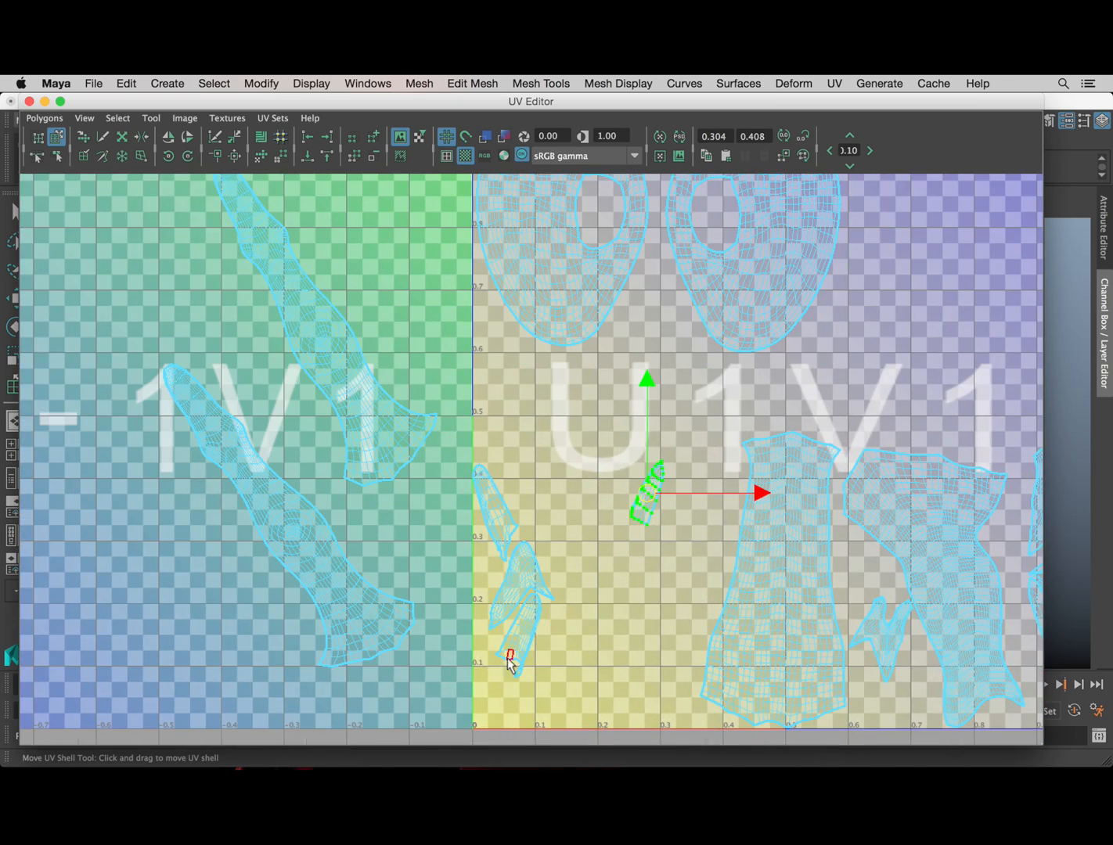
{"action": "left_click_drag", "start_coordinate": [511, 663], "coordinate": [537, 449]}
{"action": "left_click_drag", "start_coordinate": [490, 520], "coordinate": [587, 490]}
Step: Move a small shell from the cluster at the tile's right edge next to the spread-out finger shells
{"action": "right_click_drag", "start_coordinate": [609, 501], "coordinate": [648, 546], "text": "alt"}
{"action": "middle_click_drag", "start_coordinate": [647, 547], "coordinate": [568, 513], "text": "alt"}
{"action": "right_click_drag", "start_coordinate": [568, 513], "coordinate": [915, 582], "text": "alt"}
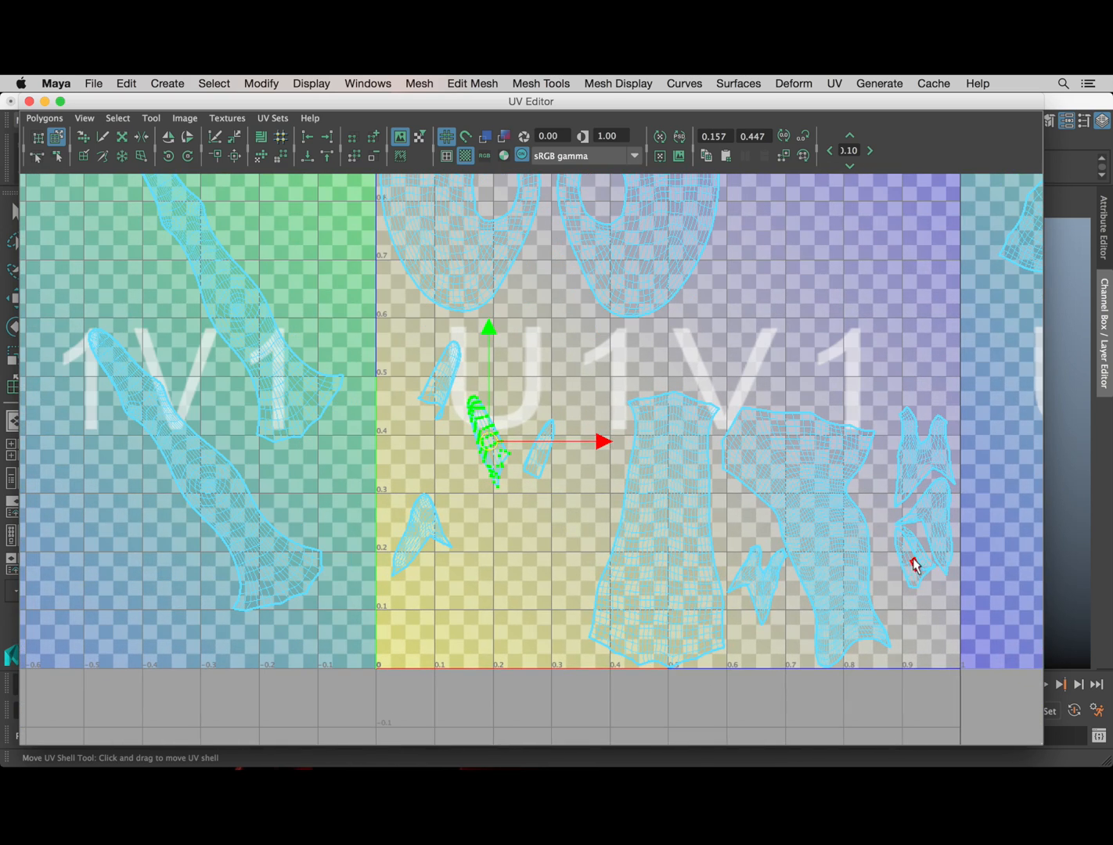
{"action": "left_click_drag", "start_coordinate": [912, 558], "coordinate": [518, 370]}
Step: Turn on the UV distortion display to check stretching on the shells
{"action": "scroll", "coordinate": [521, 373], "scroll_direction": "up", "scroll_amount": 4}
{"action": "scroll", "coordinate": [521, 373], "scroll_direction": "up", "scroll_amount": 1}
{"action": "middle_click_drag", "start_coordinate": [516, 383], "coordinate": [535, 486], "text": "alt"}
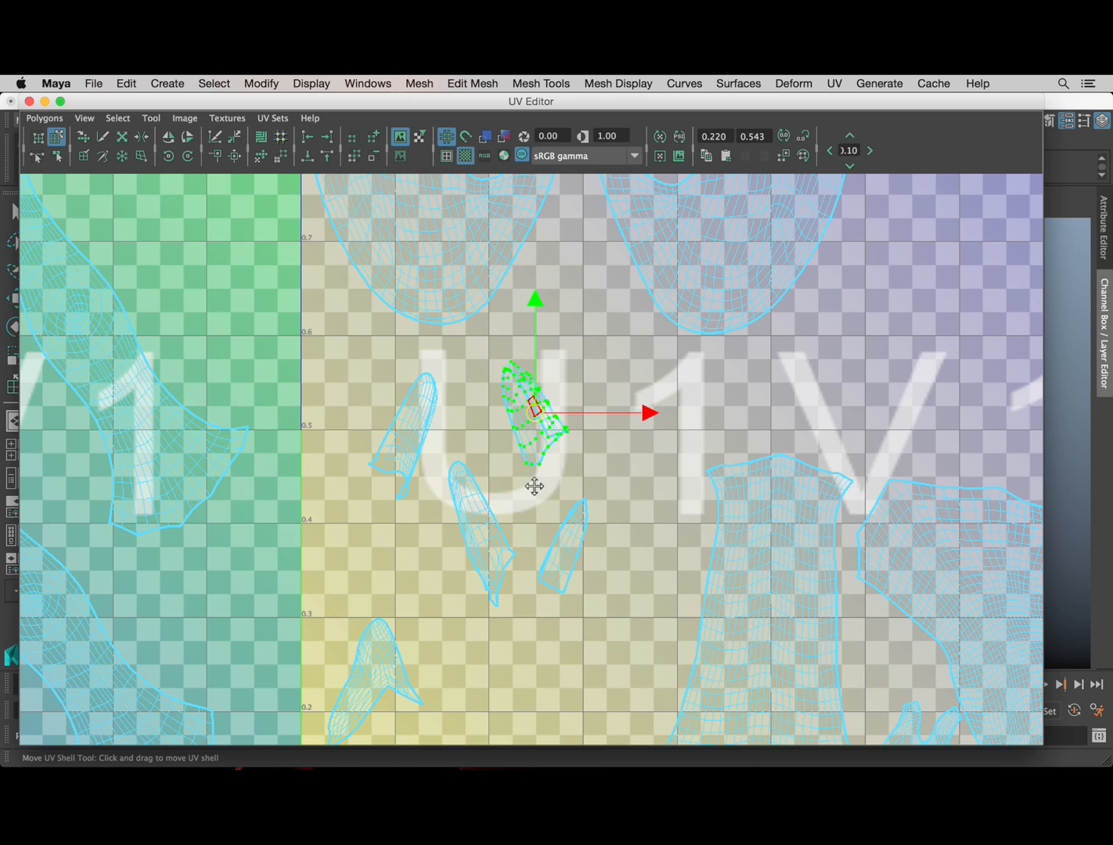
{"action": "left_click", "coordinate": [507, 136]}
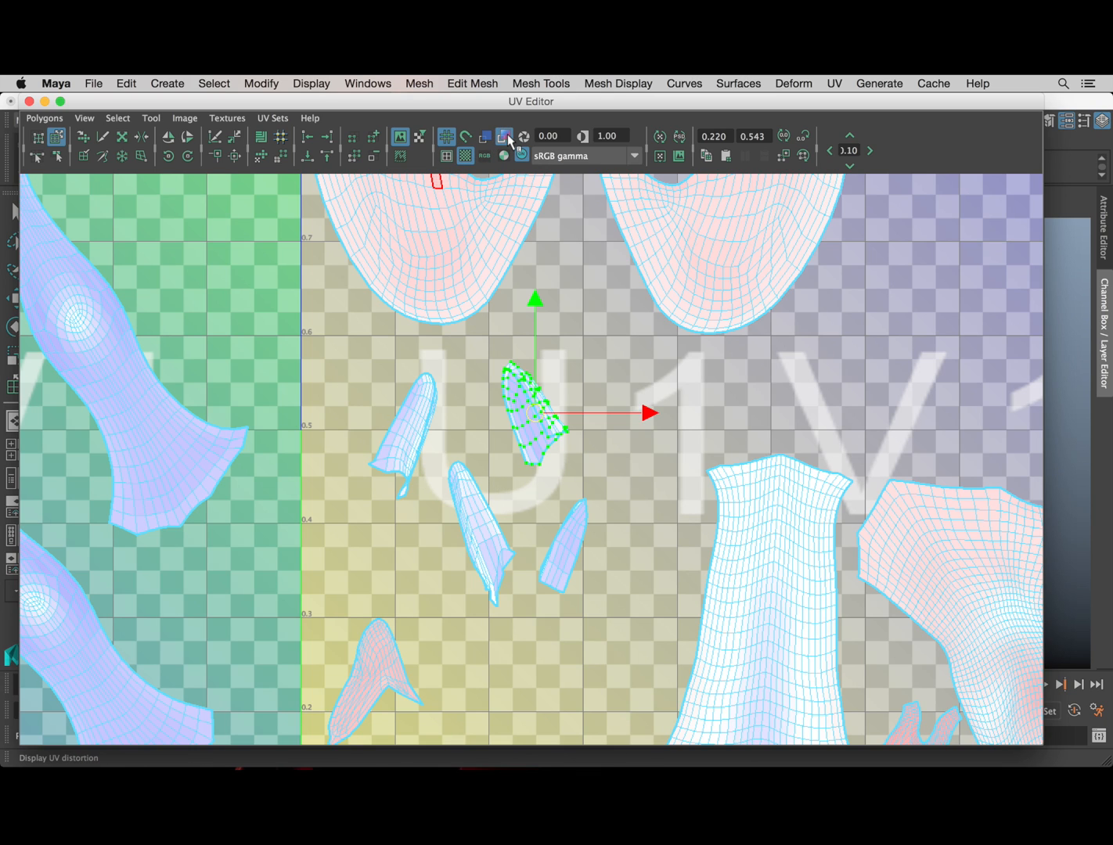
Step: Switch to the shaded UV display and examine the small finger shells for overlapping or flipped faces
{"action": "left_click", "coordinate": [490, 138]}
{"action": "left_click", "coordinate": [484, 137]}
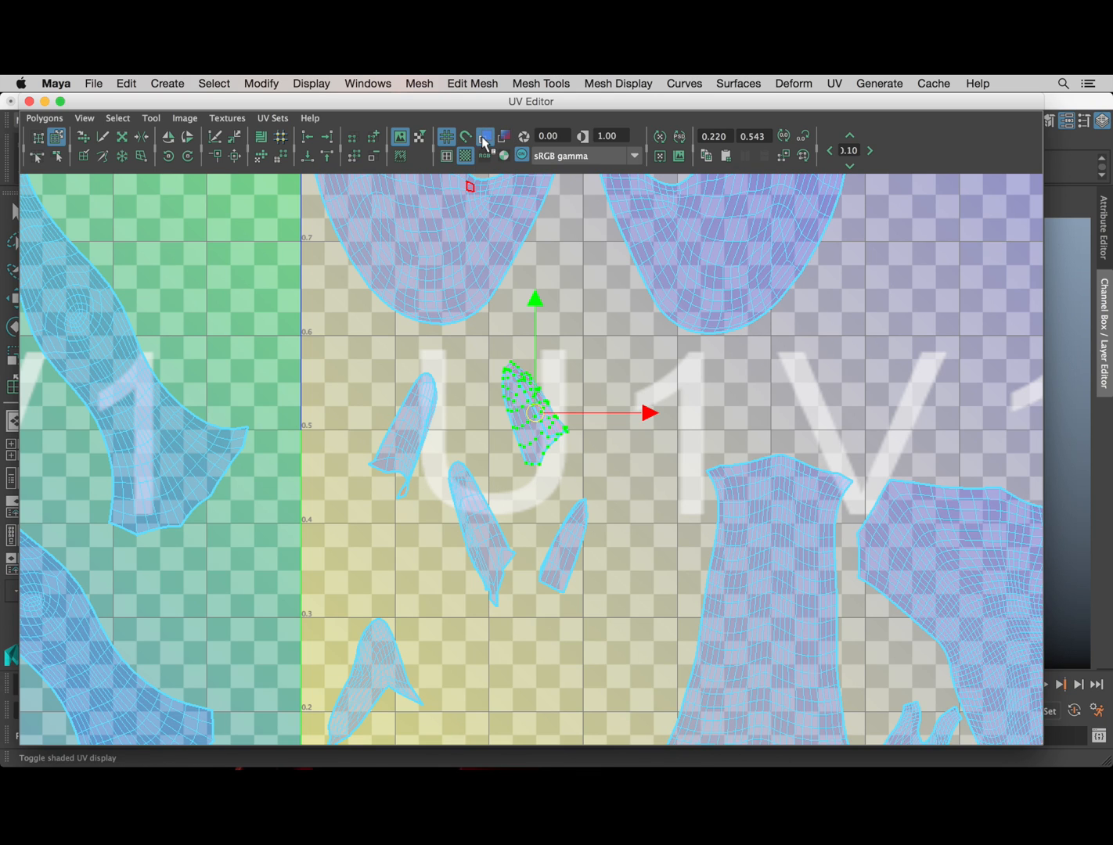
{"action": "scroll", "coordinate": [492, 609], "scroll_direction": "up", "scroll_amount": 5}
{"action": "scroll", "coordinate": [510, 438], "scroll_direction": "down", "scroll_amount": 10}
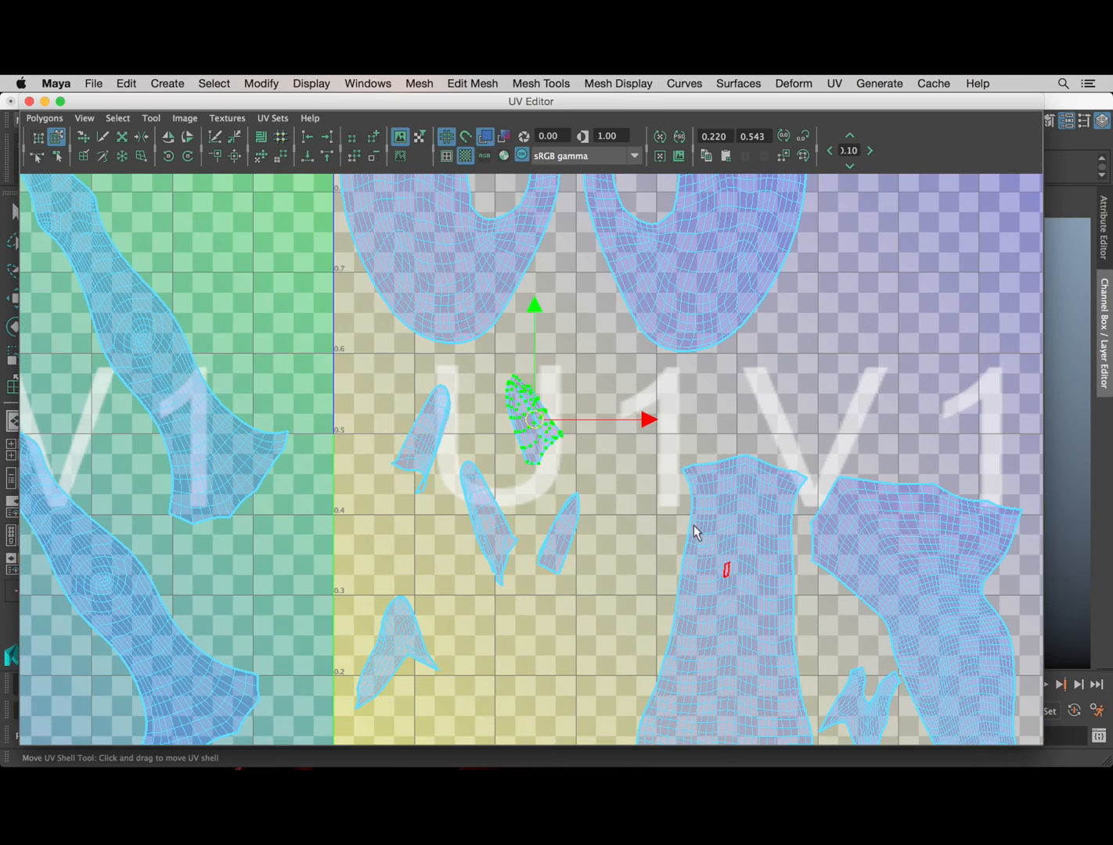
{"action": "scroll", "coordinate": [596, 411], "scroll_direction": "down", "scroll_amount": 2}
{"action": "scroll", "coordinate": [570, 448], "scroll_direction": "up", "scroll_amount": 10}
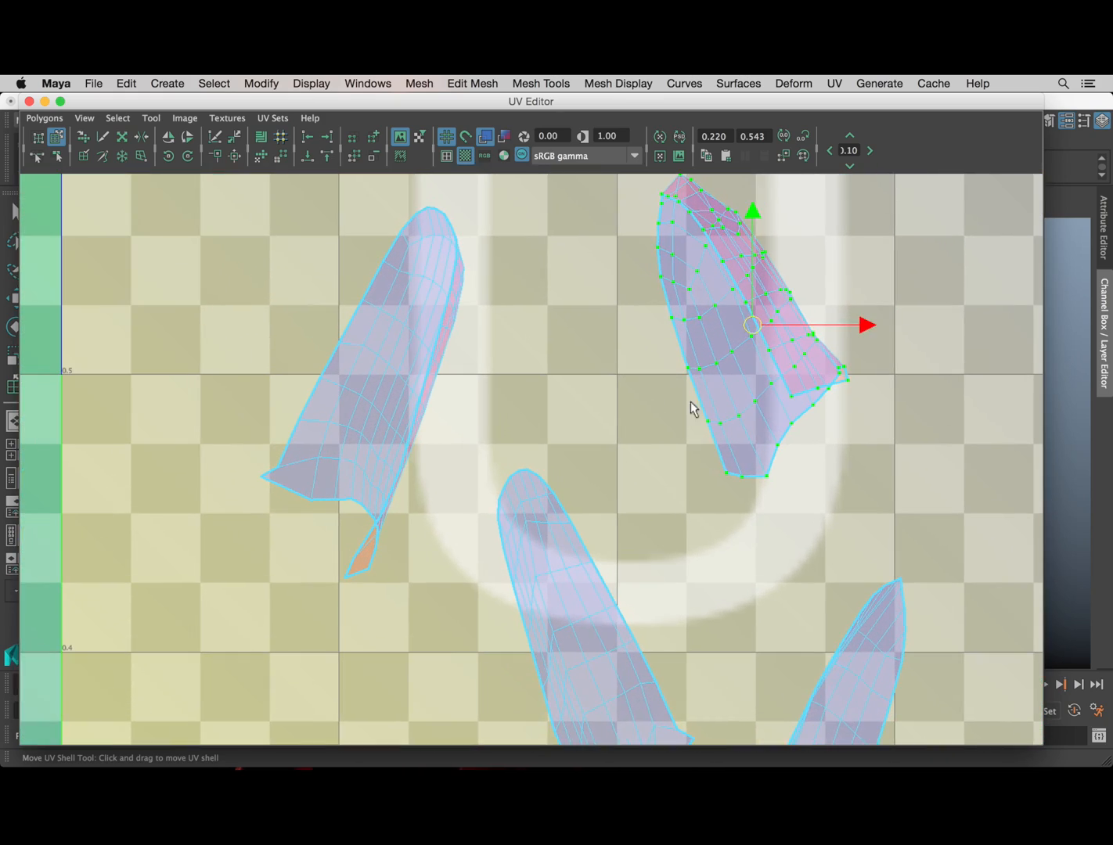
Step: Check the overlapping finger shells once more and turn off the shaded UV display
{"action": "left_click_drag", "start_coordinate": [693, 410], "coordinate": [639, 476], "text": "alt"}
{"action": "right_click_drag", "start_coordinate": [661, 468], "coordinate": [469, 475], "text": "alt"}
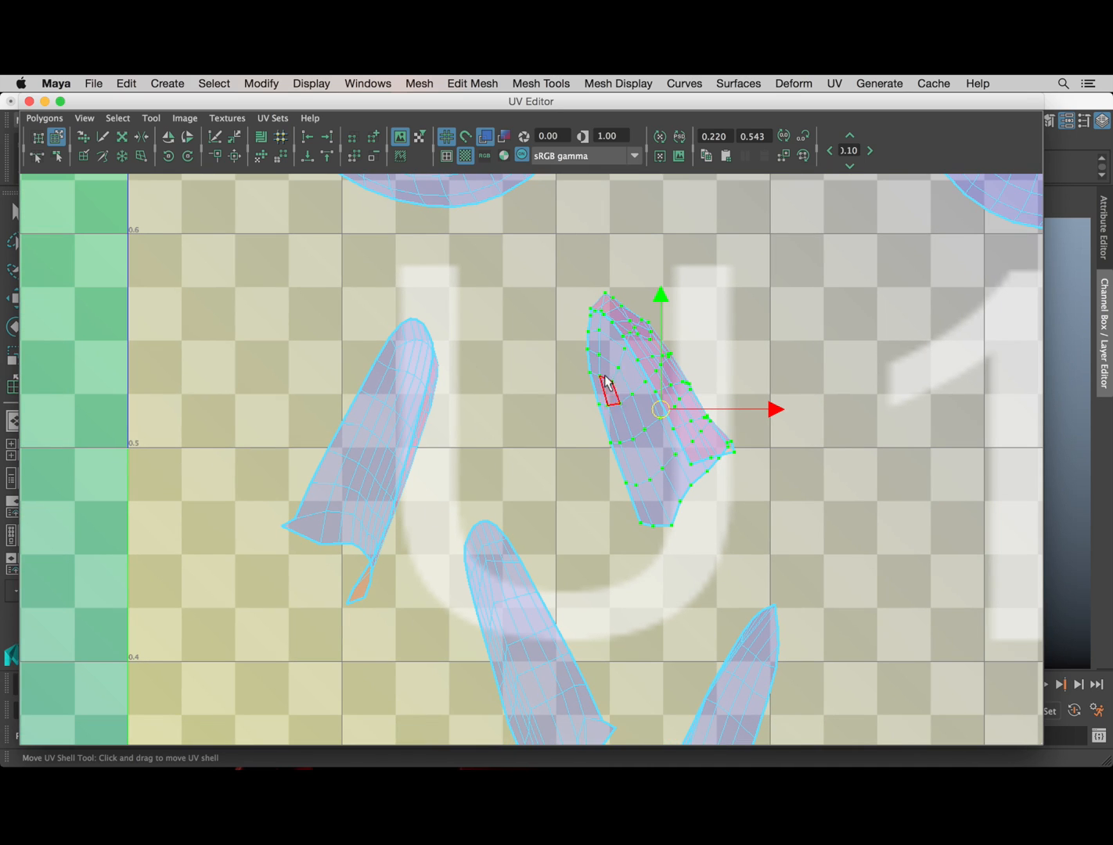
{"action": "scroll", "coordinate": [553, 396], "scroll_direction": "down", "scroll_amount": 5}
{"action": "scroll", "coordinate": [584, 450], "scroll_direction": "up", "scroll_amount": 3}
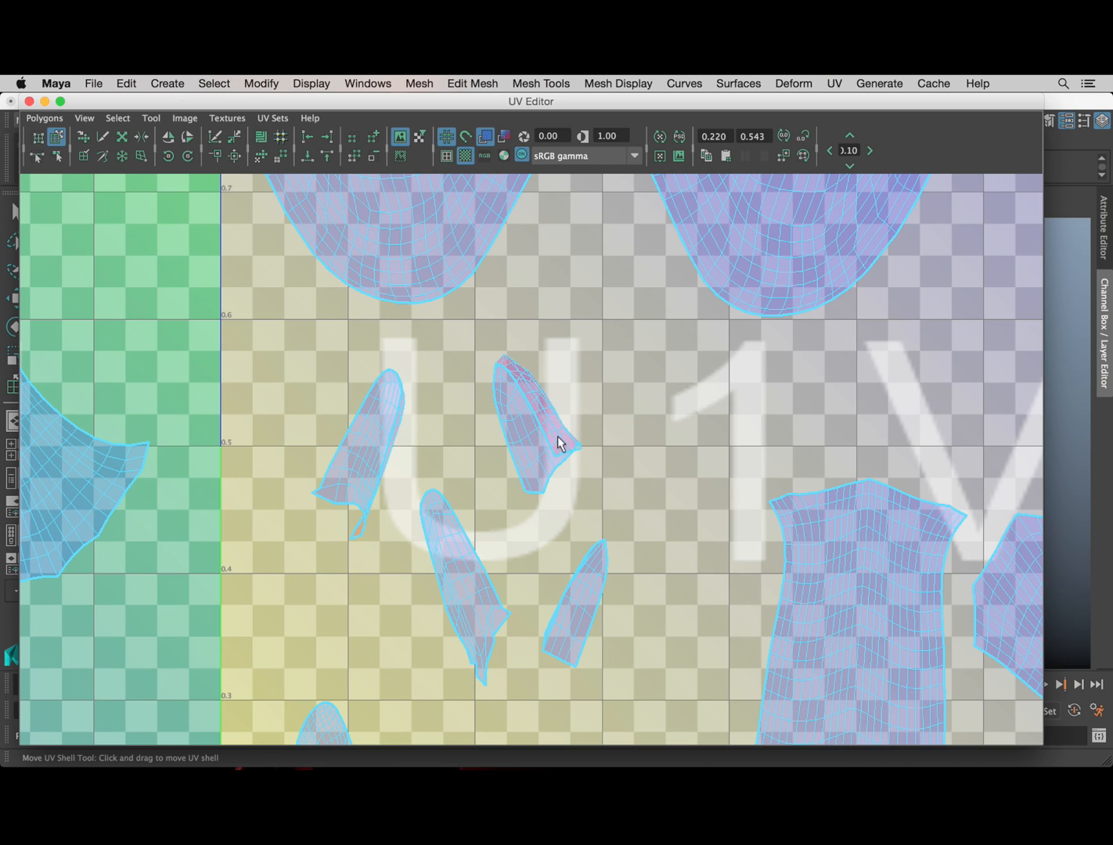
{"action": "left_click", "coordinate": [485, 137]}
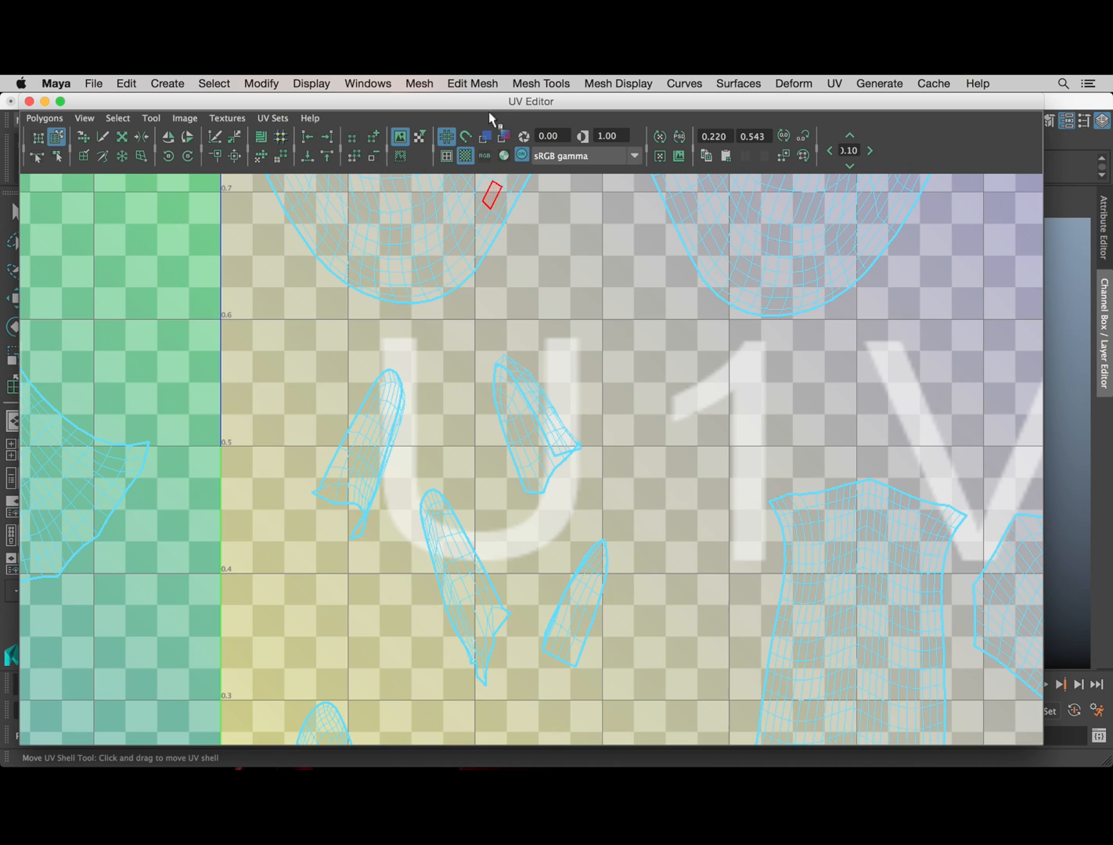
Step: Unfold the overlapping finger shell over the U and the smallest finger shell below it
{"action": "scroll", "coordinate": [501, 410], "scroll_direction": "down", "scroll_amount": 1}
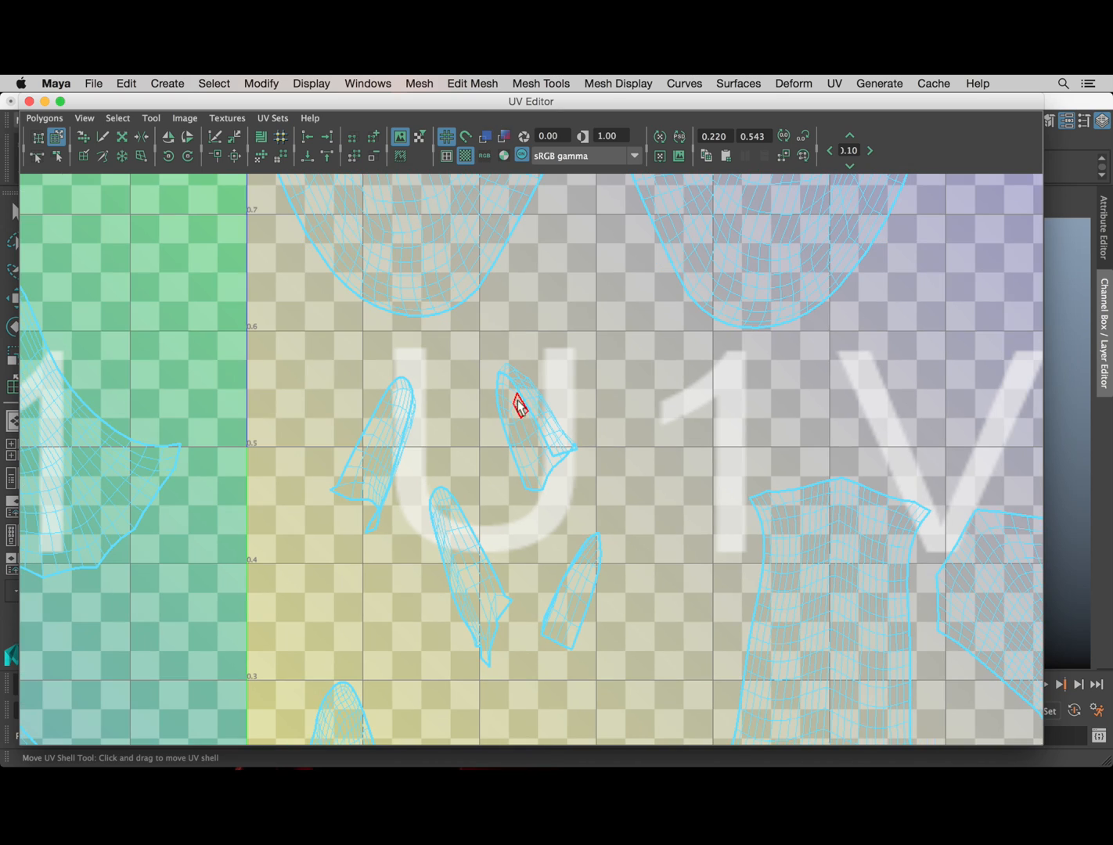
{"action": "left_click", "coordinate": [522, 460]}
{"action": "left_click", "coordinate": [44, 117]}
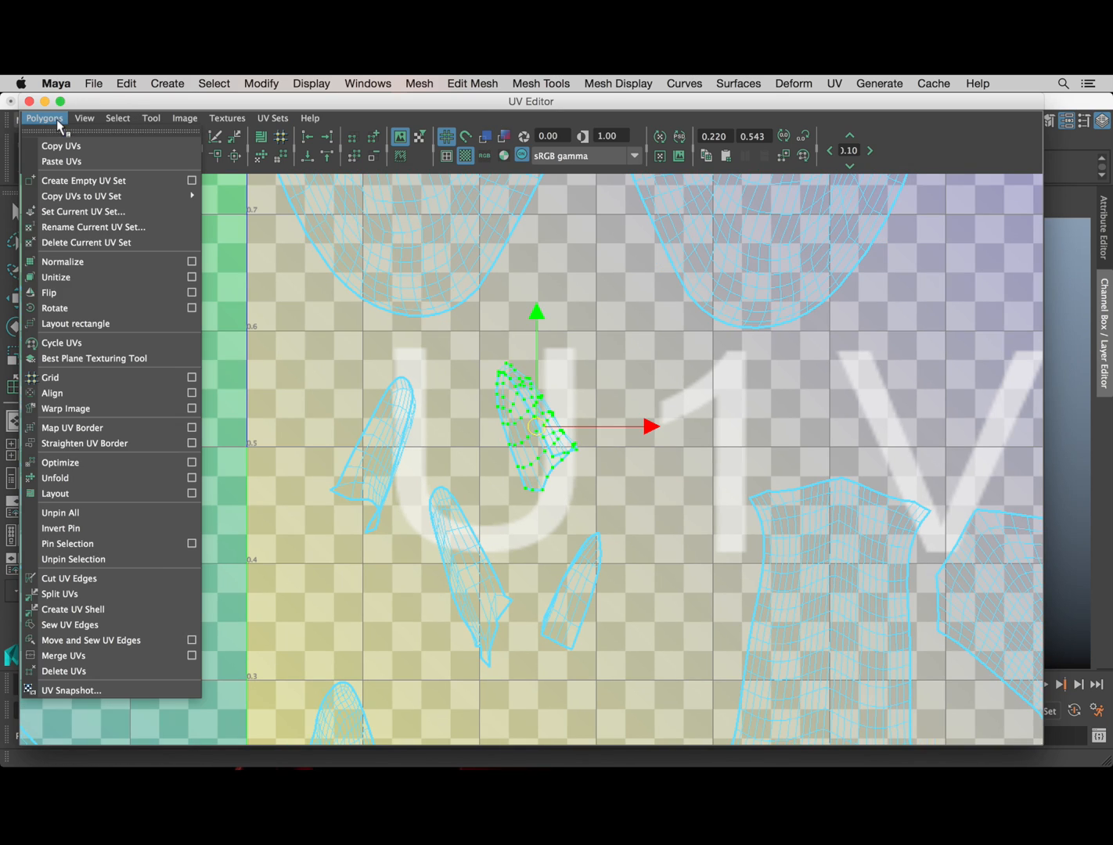
{"action": "left_click", "coordinate": [76, 477]}
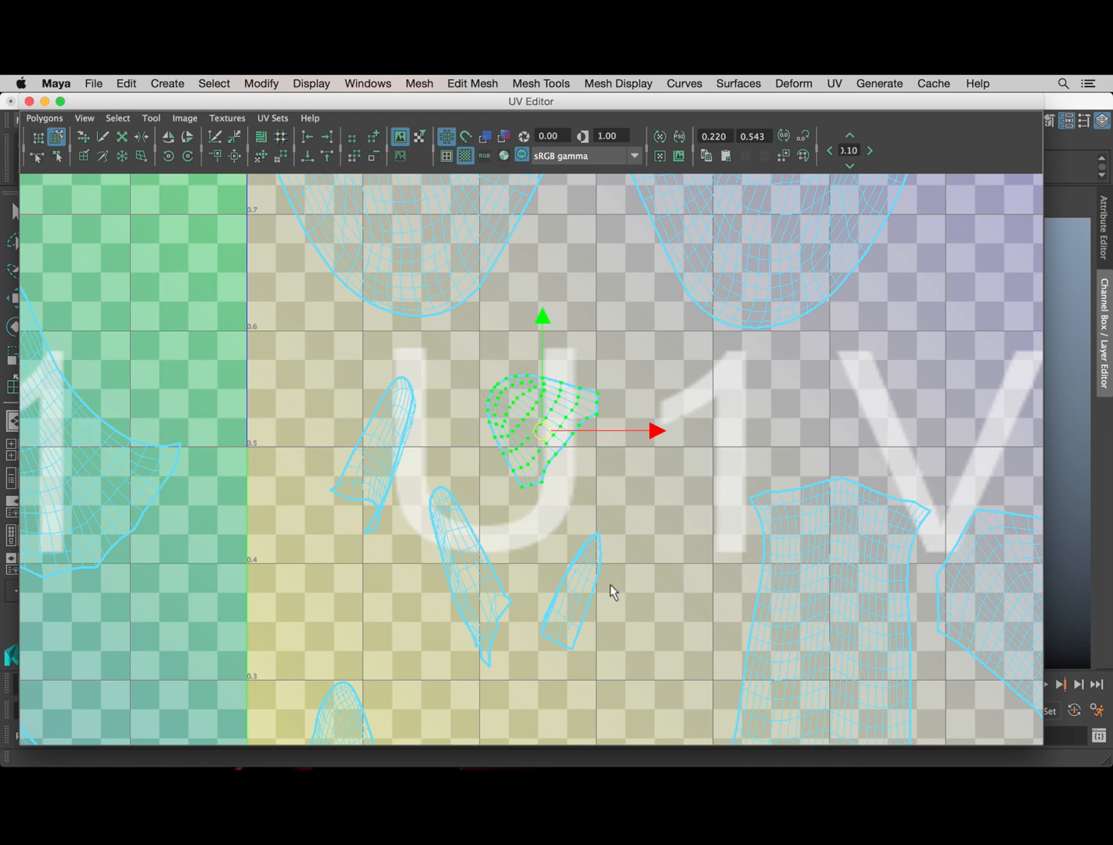
{"action": "left_click", "coordinate": [585, 586]}
{"action": "left_click", "coordinate": [44, 118]}
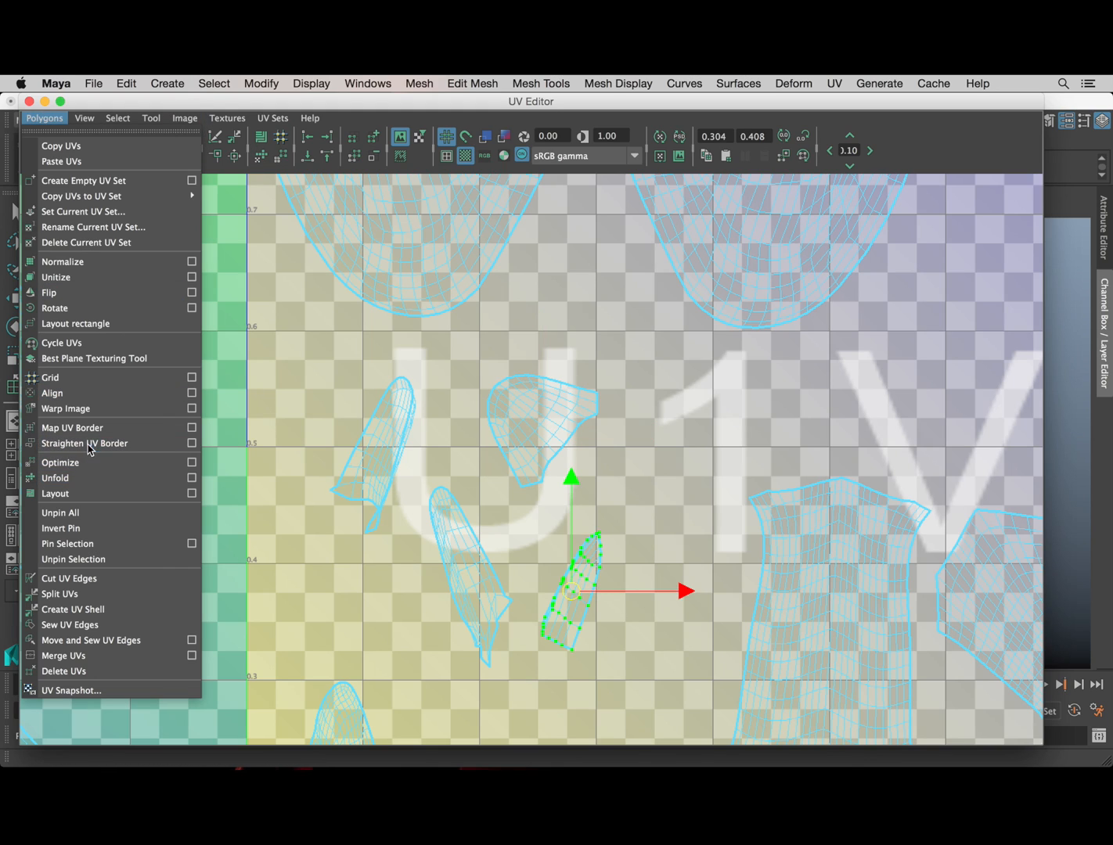
{"action": "left_click", "coordinate": [59, 477]}
Step: Unfold the two remaining finger shells, the long one in the lower middle and the leftmost one
{"action": "left_click", "coordinate": [444, 552]}
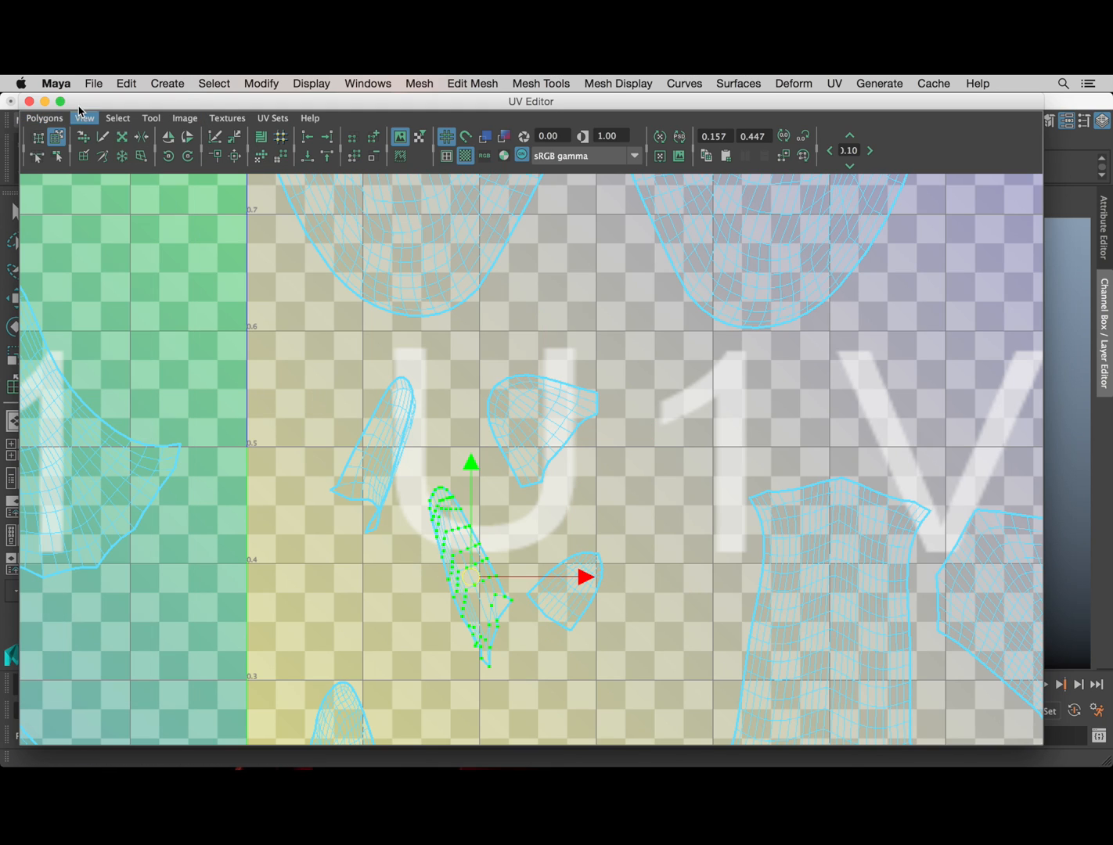
{"action": "left_click", "coordinate": [43, 117]}
{"action": "left_click", "coordinate": [73, 482]}
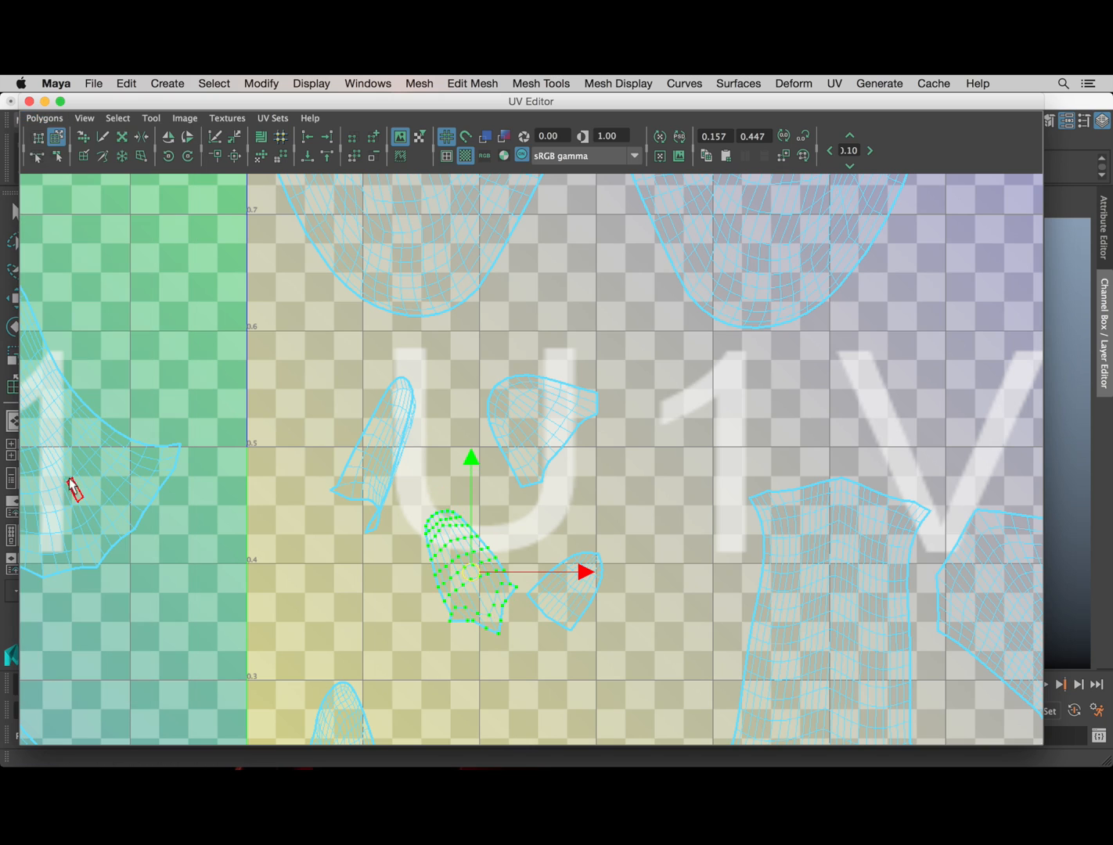
{"action": "left_click", "coordinate": [371, 436]}
{"action": "left_click", "coordinate": [44, 118]}
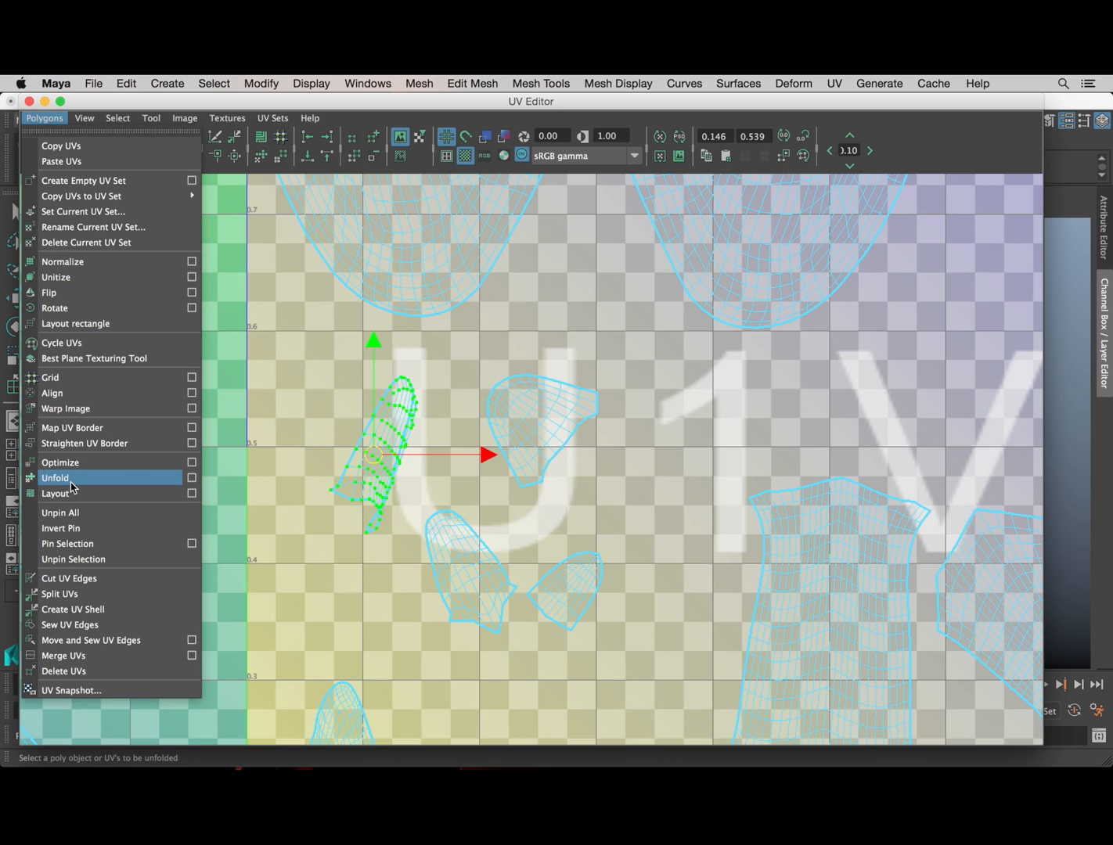
{"action": "left_click", "coordinate": [72, 480]}
Step: Move the unfolded long finger shell into the empty space beneath the right large oval shell
{"action": "left_click", "coordinate": [625, 407]}
{"action": "scroll", "coordinate": [626, 407], "scroll_direction": "down", "scroll_amount": 3}
{"action": "middle_click_drag", "start_coordinate": [625, 407], "coordinate": [576, 417], "text": "alt"}
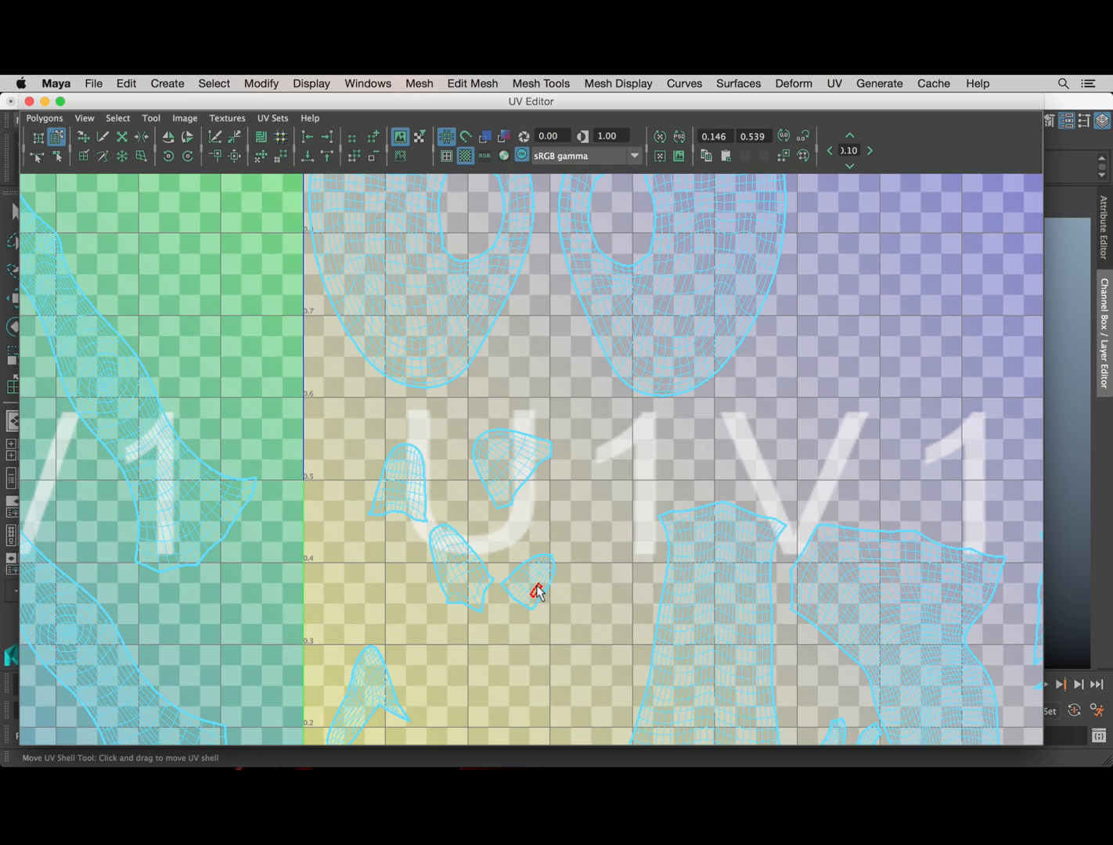
{"action": "left_click_drag", "start_coordinate": [456, 575], "coordinate": [627, 463]}
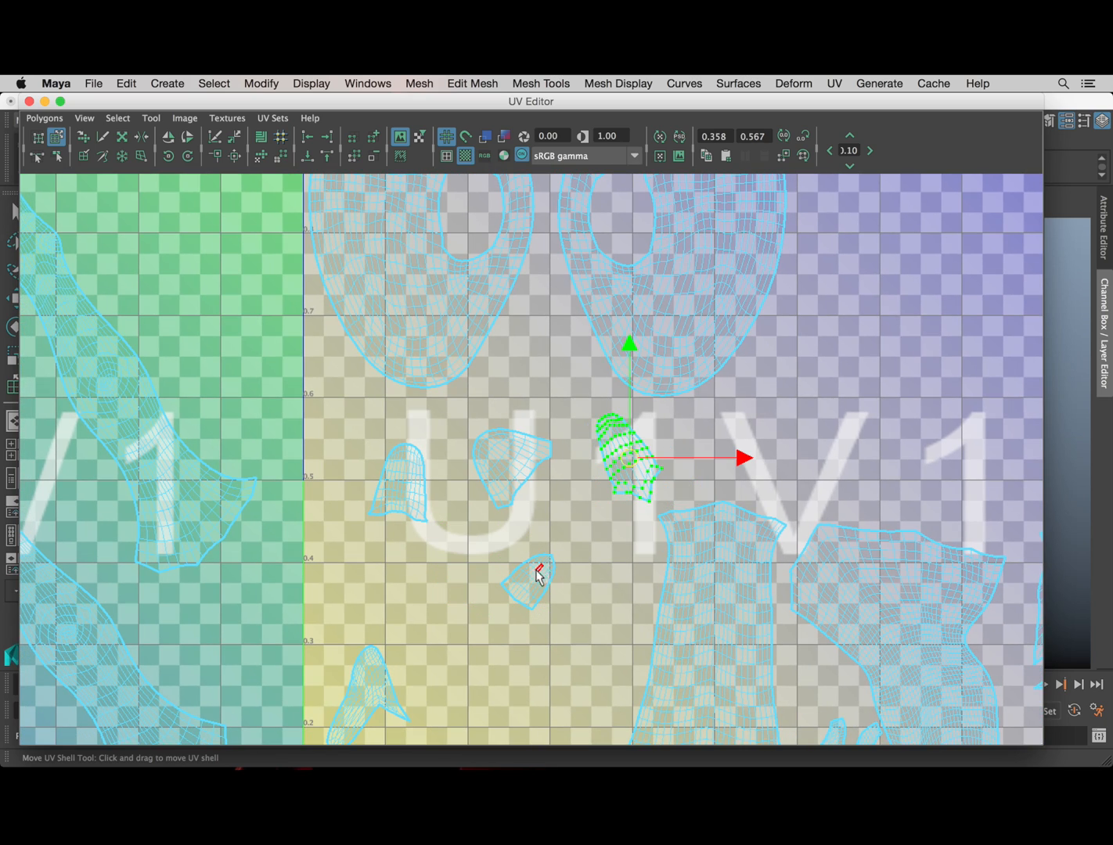
Step: Move the smallest finger shell into the hole of the left large oval shell and rotate it roughly upright
{"action": "left_click_drag", "start_coordinate": [536, 570], "coordinate": [557, 540]}
{"action": "middle_click_drag", "start_coordinate": [431, 479], "coordinate": [411, 563], "text": "alt"}
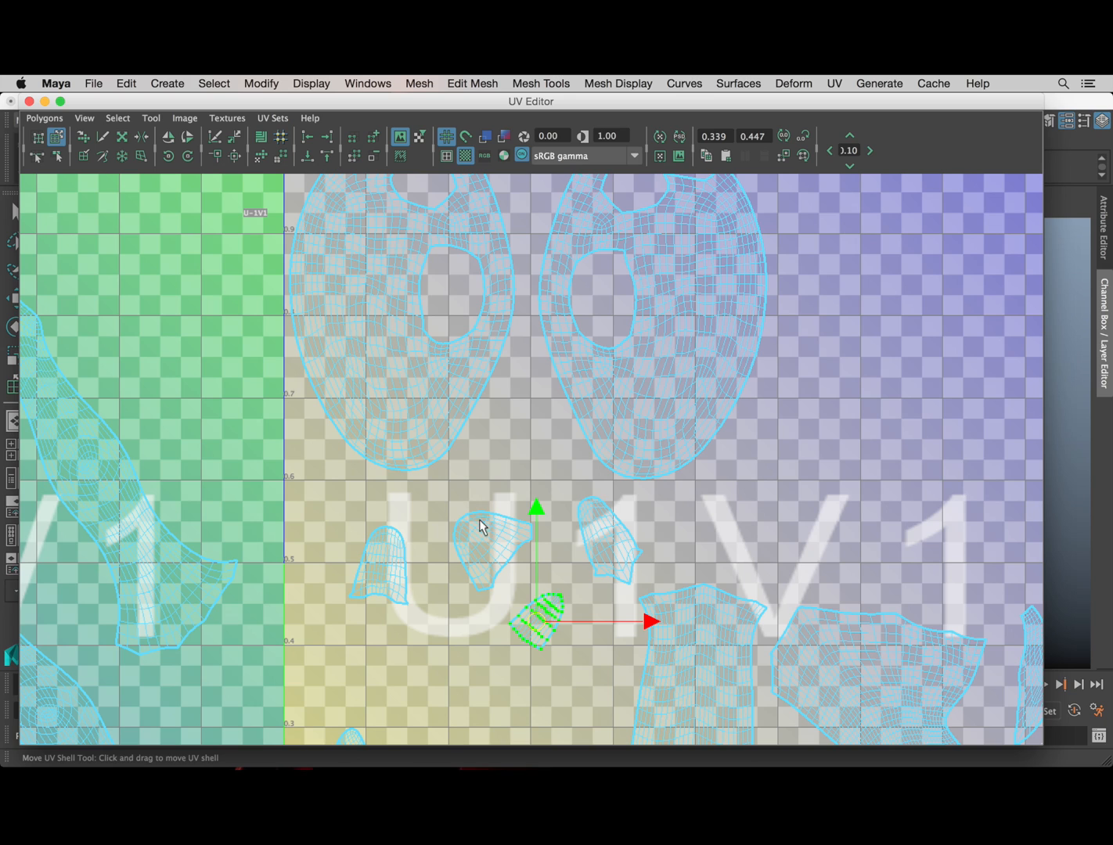
{"action": "middle_click_drag", "start_coordinate": [512, 358], "coordinate": [511, 303], "text": "alt"}
{"action": "left_click_drag", "start_coordinate": [539, 575], "coordinate": [453, 254]}
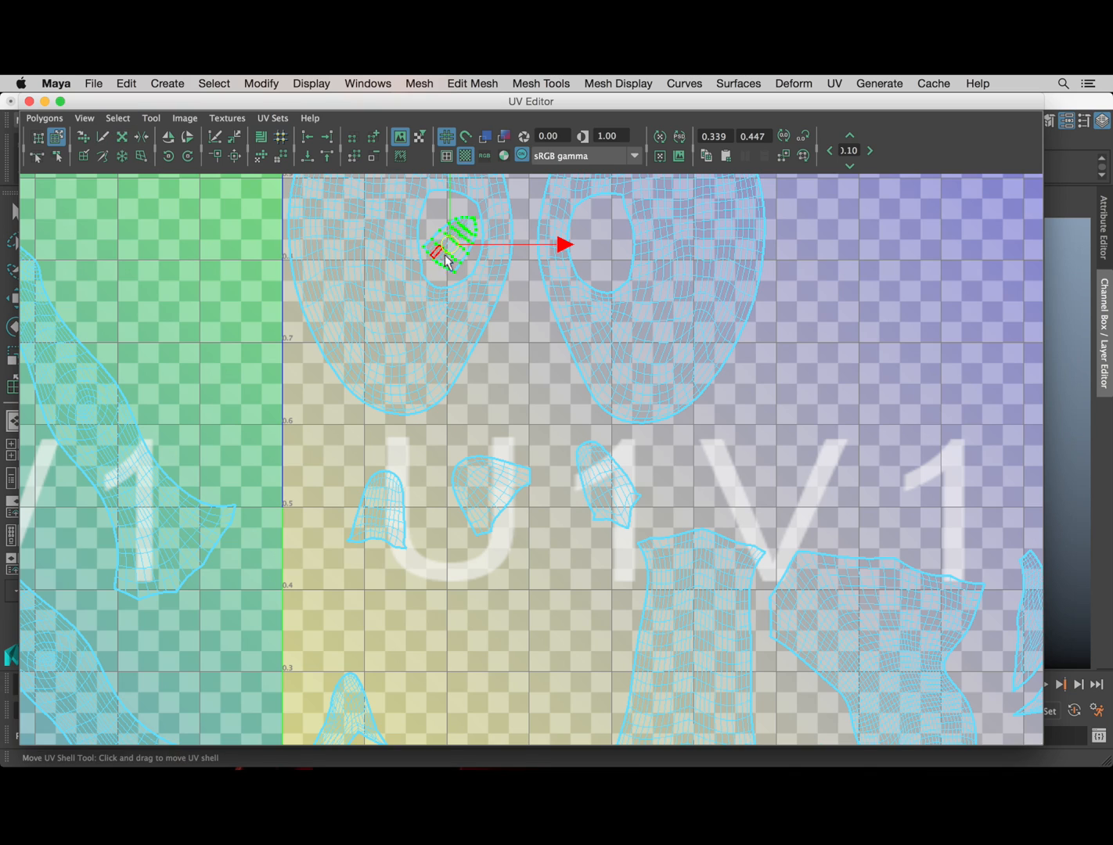
{"action": "key", "text": "e"}
{"action": "left_click_drag", "start_coordinate": [545, 198], "coordinate": [479, 192]}
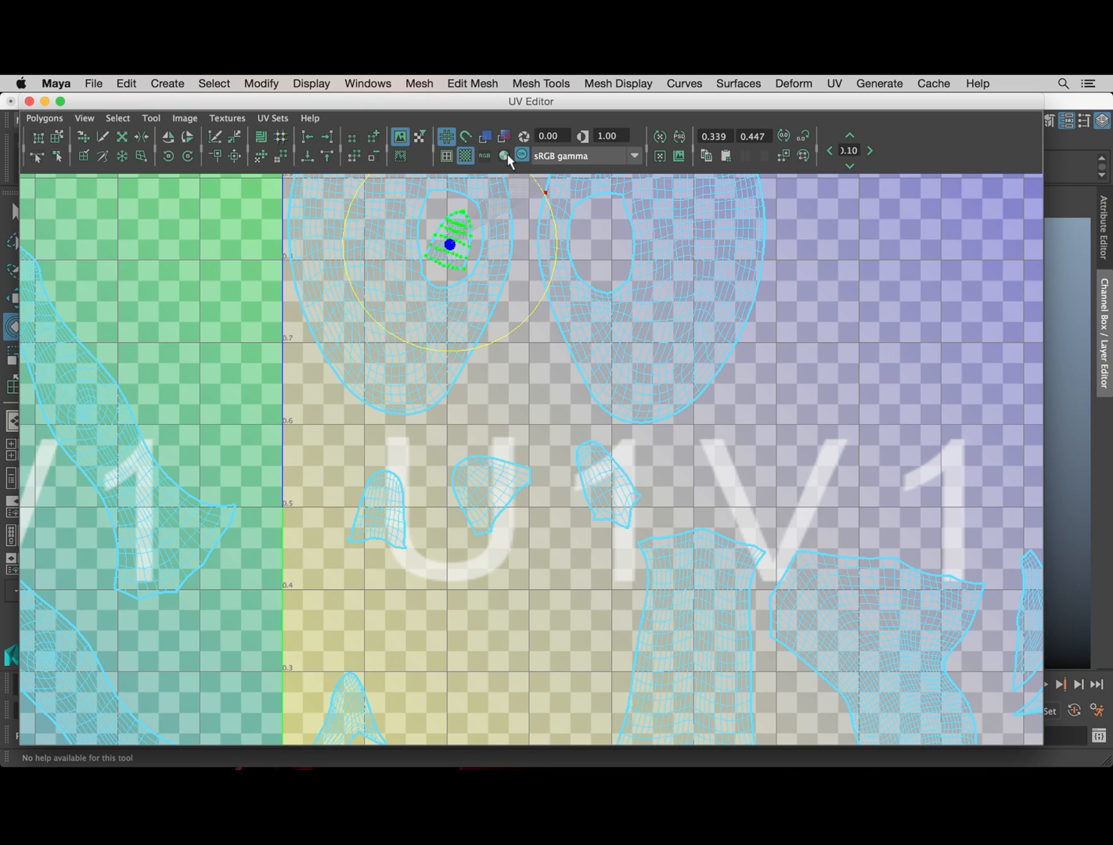
Step: Select the whole leftmost finger shell and move it into the hole of the right large oval shell
{"action": "middle_click_drag", "start_coordinate": [551, 493], "coordinate": [532, 576], "text": "alt"}
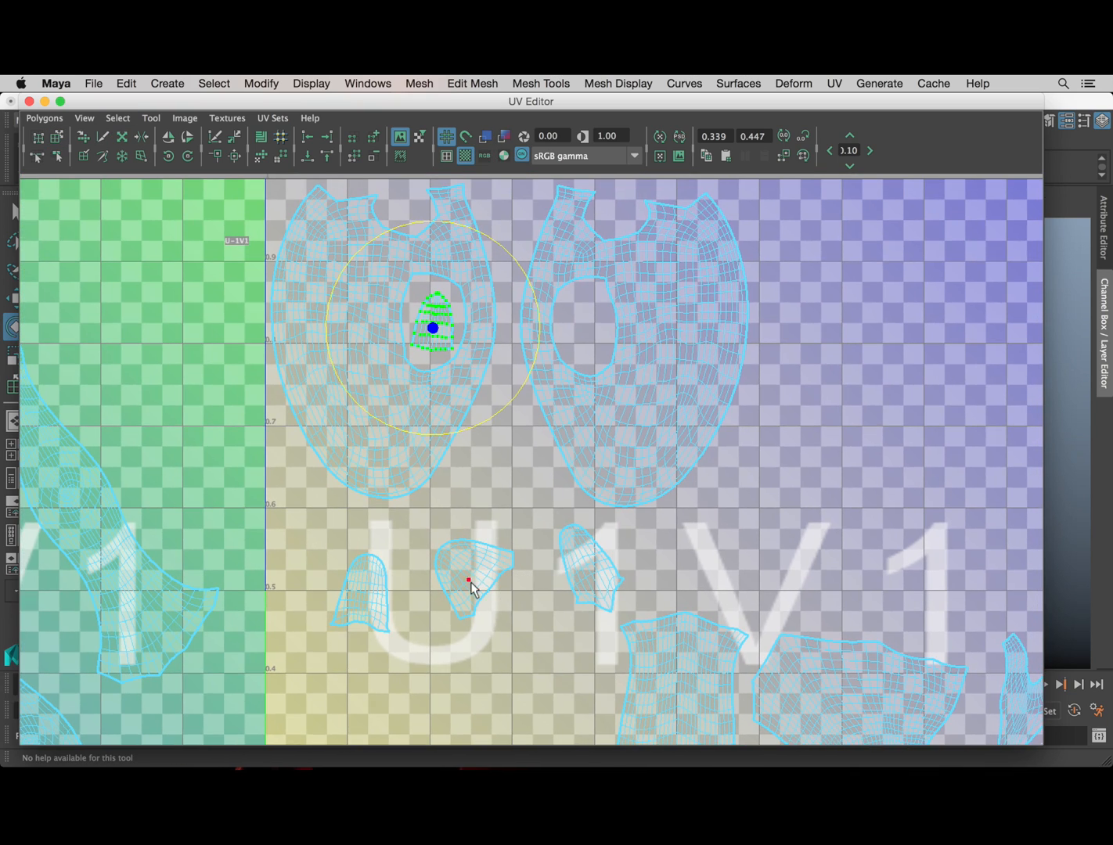
{"action": "left_click", "coordinate": [368, 600]}
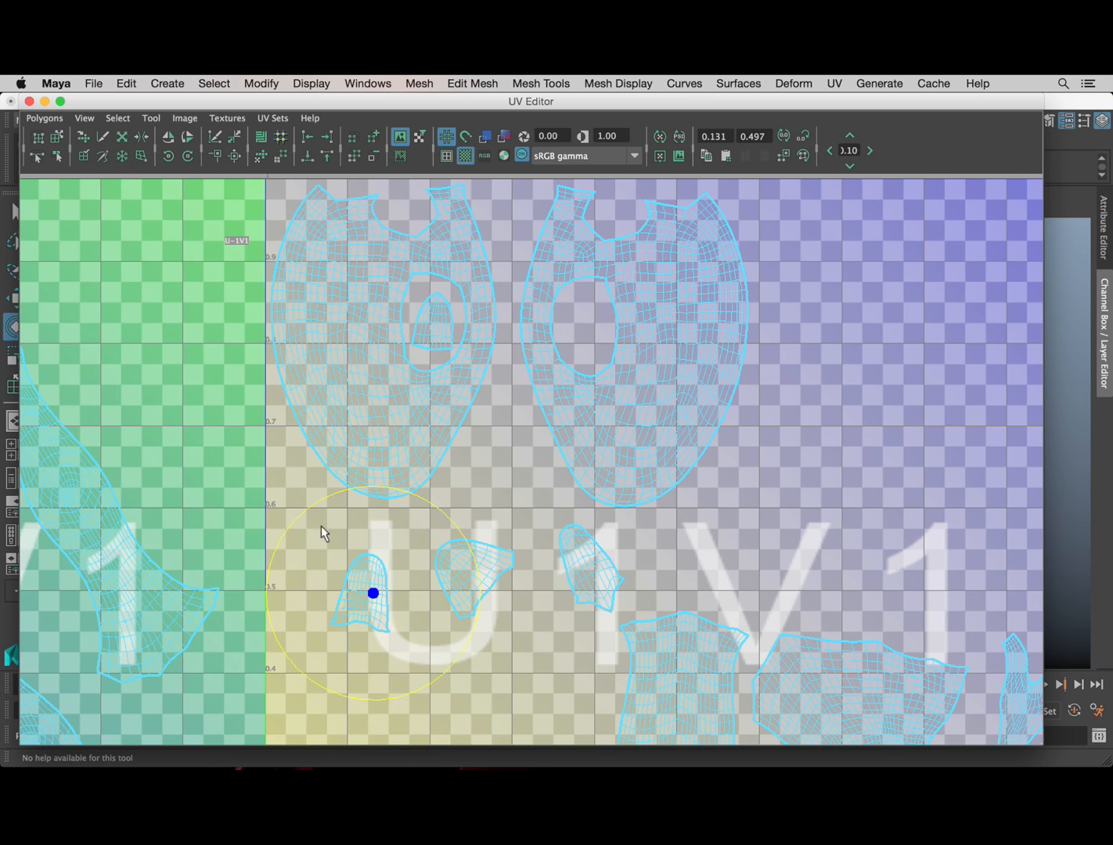
{"action": "left_click", "coordinate": [354, 585]}
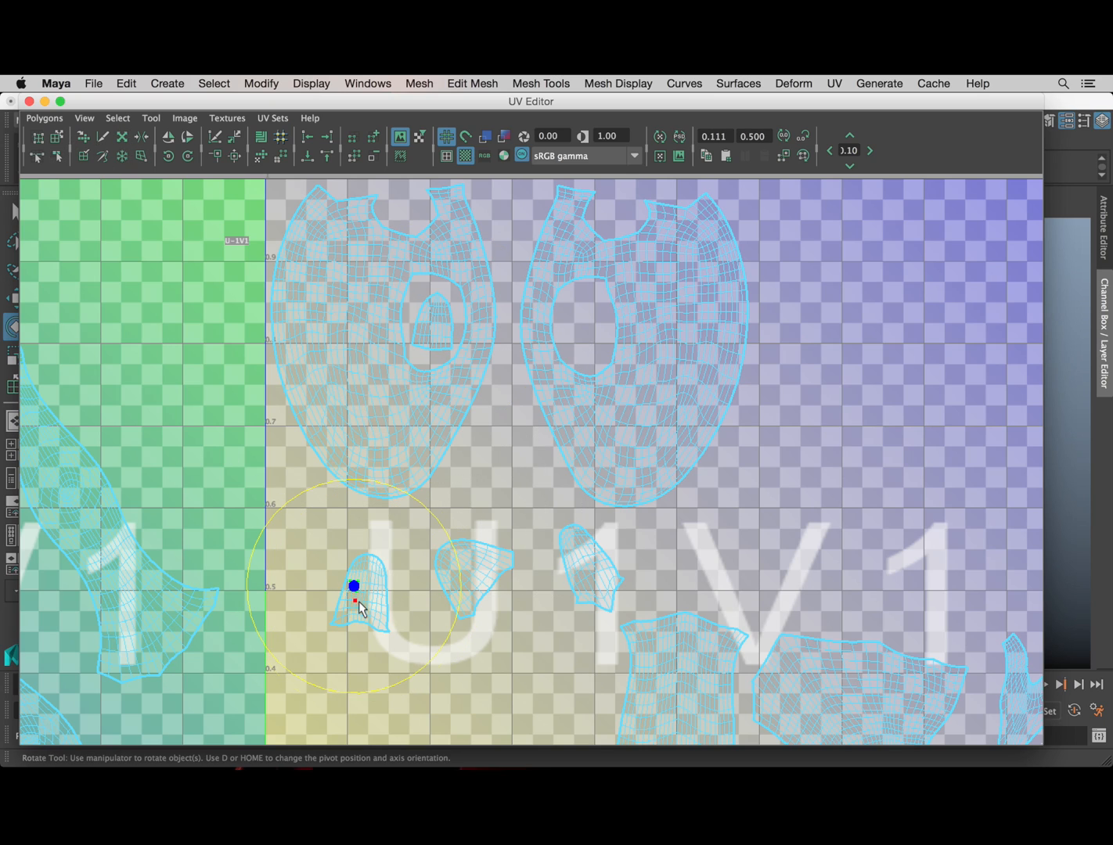
{"action": "left_click", "coordinate": [355, 600]}
{"action": "key", "text": "w"}
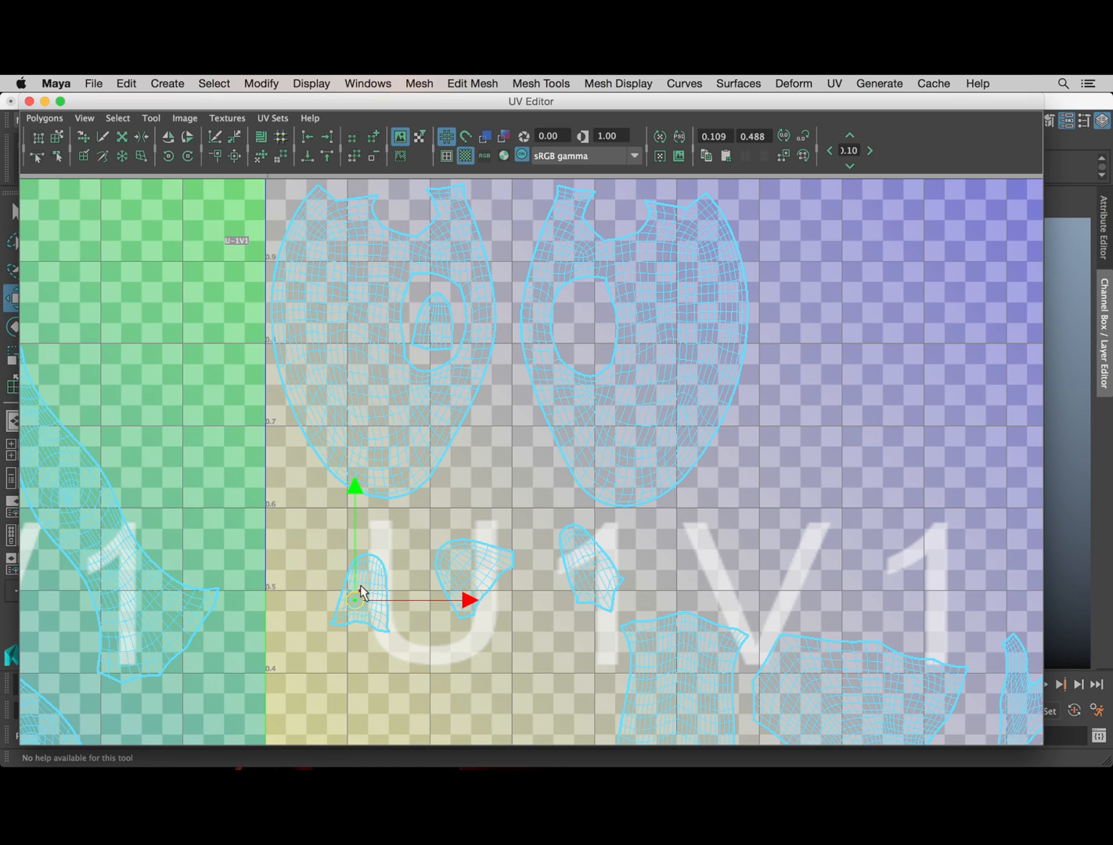
{"action": "right_click_drag", "start_coordinate": [362, 588], "coordinate": [398, 572], "text": "ctrl"}
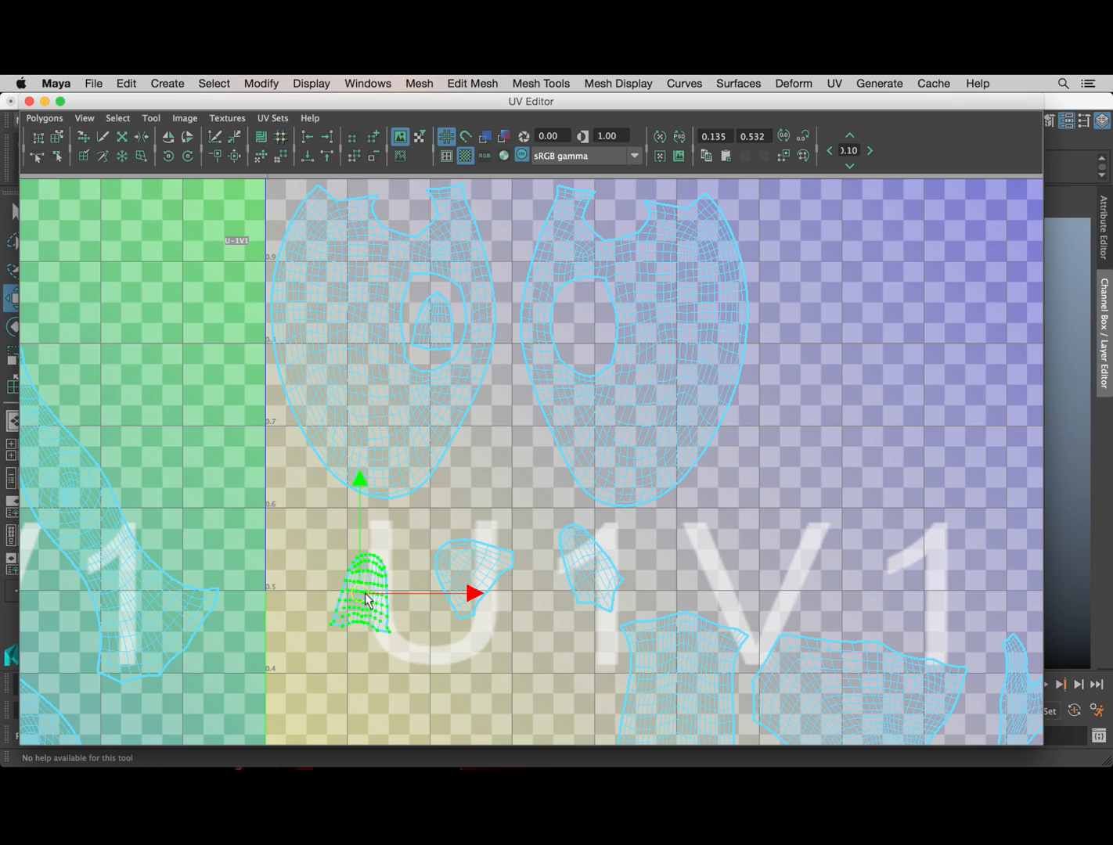
{"action": "left_click_drag", "start_coordinate": [368, 597], "coordinate": [590, 329]}
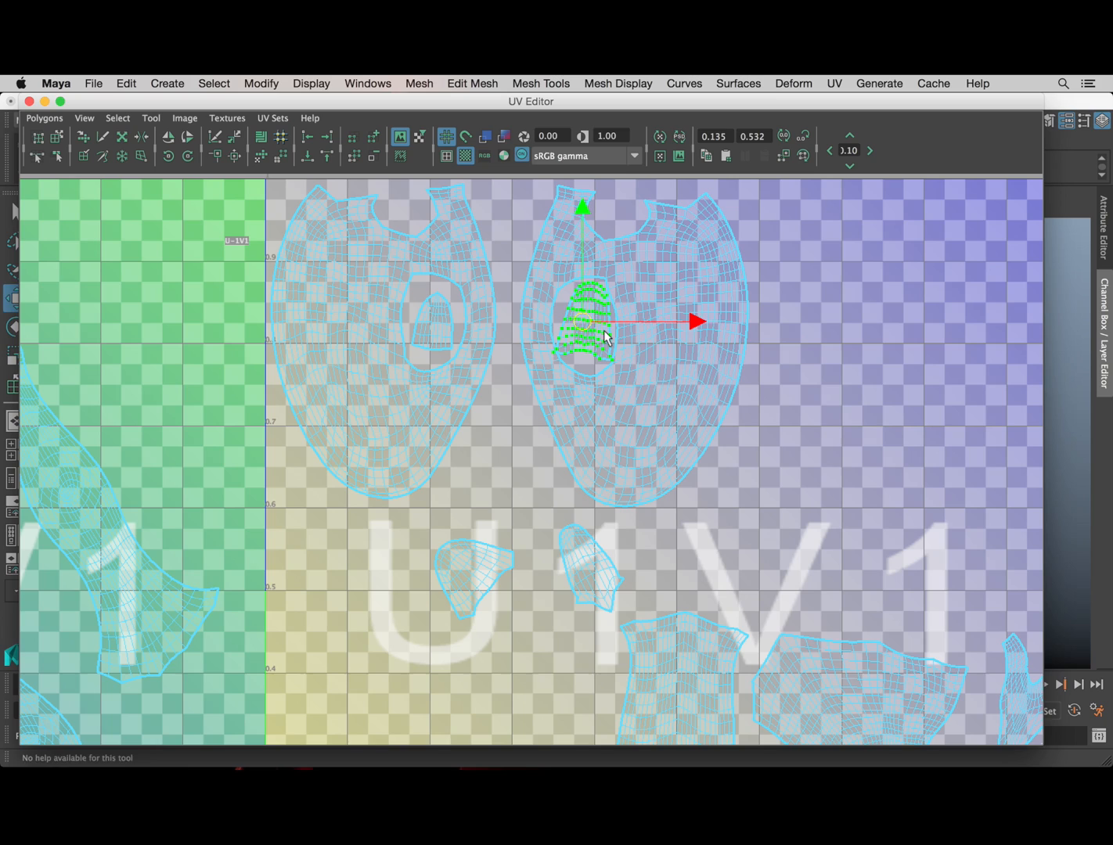
Step: Scale the finger shell in the right oval's hole down to fit and rotate it upright
{"action": "key", "text": "r"}
{"action": "middle_click_drag", "start_coordinate": [927, 354], "coordinate": [910, 355]}
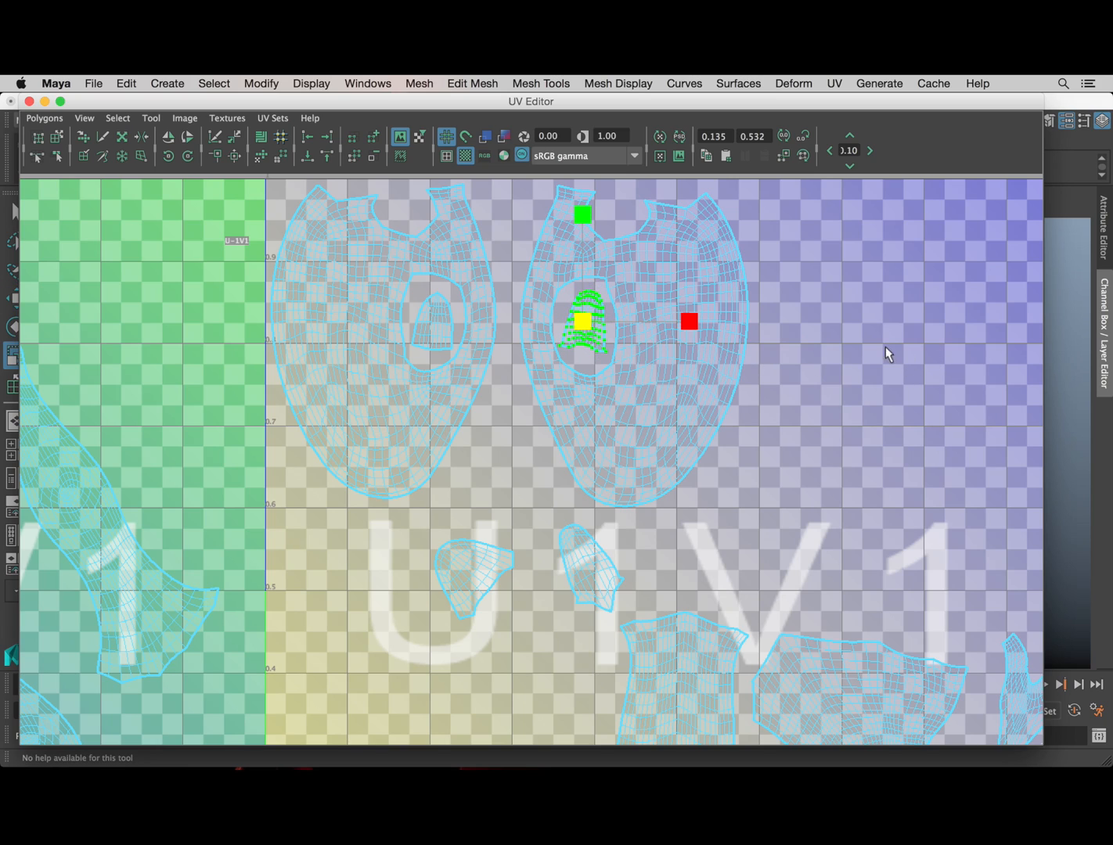
{"action": "key", "text": "e"}
{"action": "left_click_drag", "start_coordinate": [632, 225], "coordinate": [593, 219]}
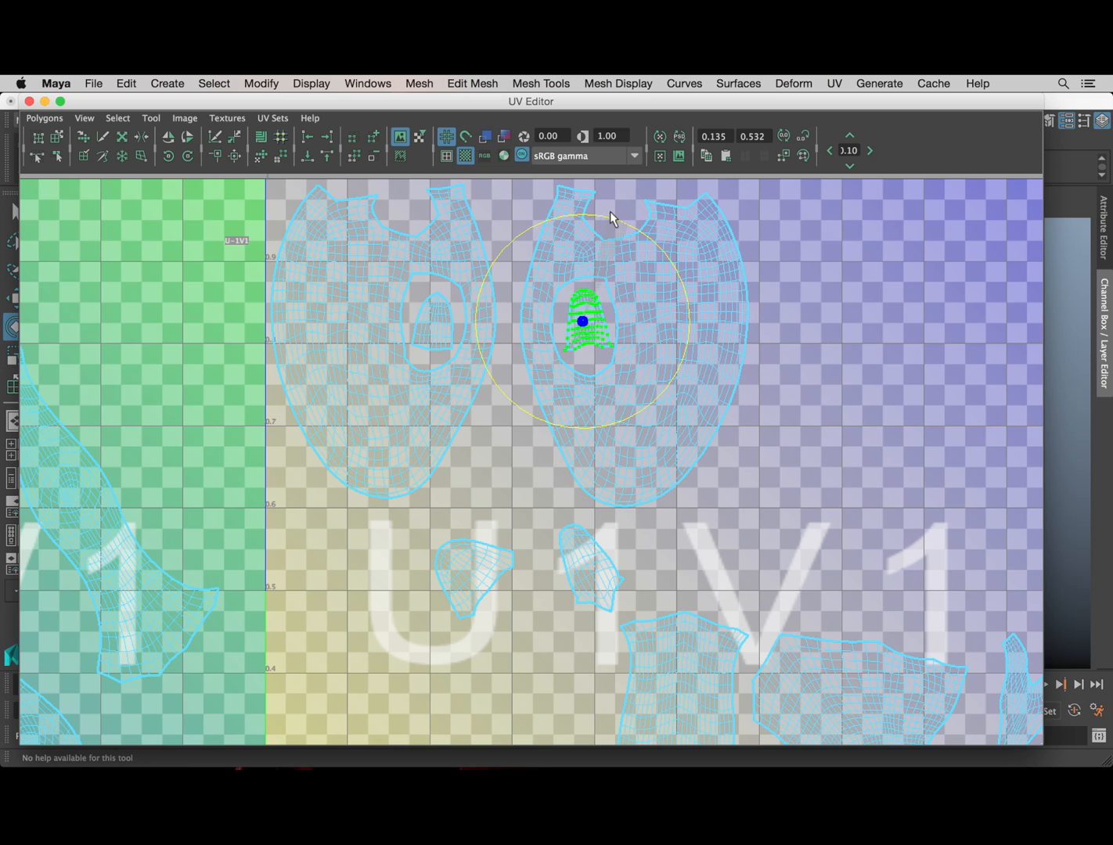
{"action": "left_click", "coordinate": [837, 450]}
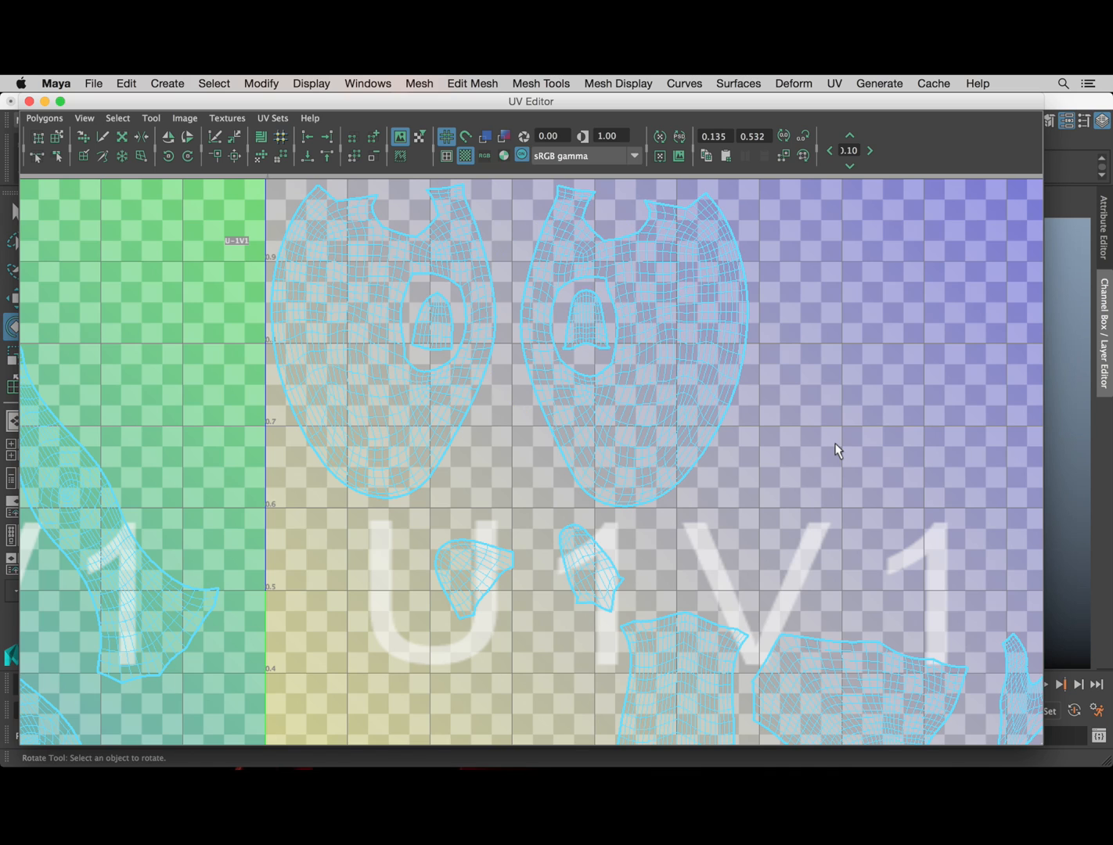
Step: Select the wide finger shell over the U and rotate it so its rounded tip points down
{"action": "middle_click_drag", "start_coordinate": [493, 529], "coordinate": [527, 520], "text": "alt"}
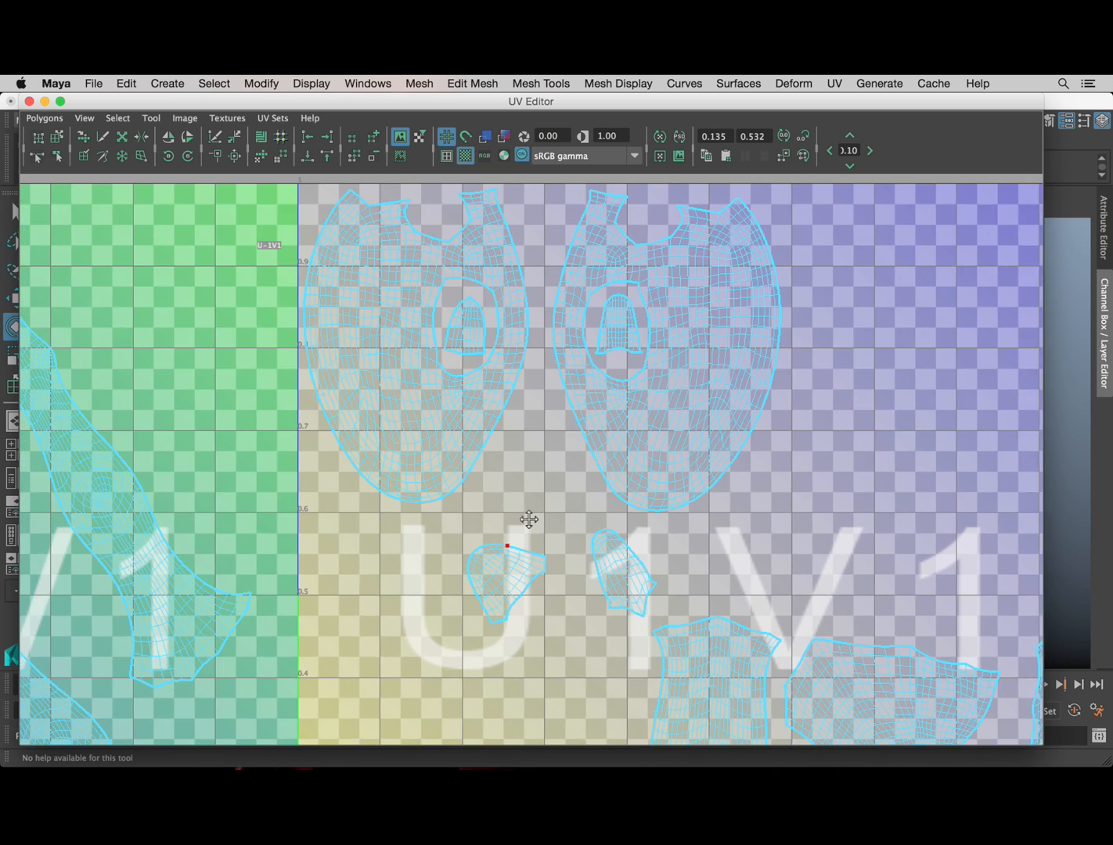
{"action": "left_click", "coordinate": [513, 587]}
{"action": "key", "text": "q"}
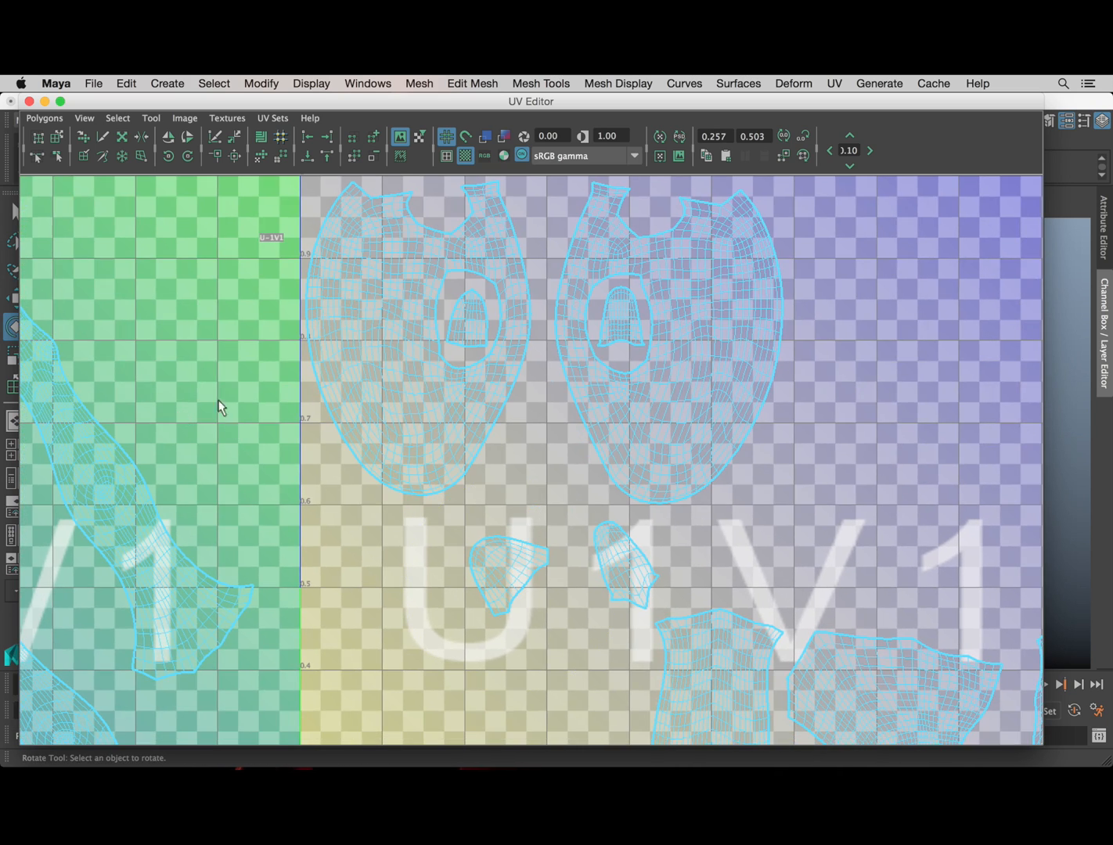
{"action": "left_click", "coordinate": [58, 137]}
{"action": "left_click", "coordinate": [494, 562]}
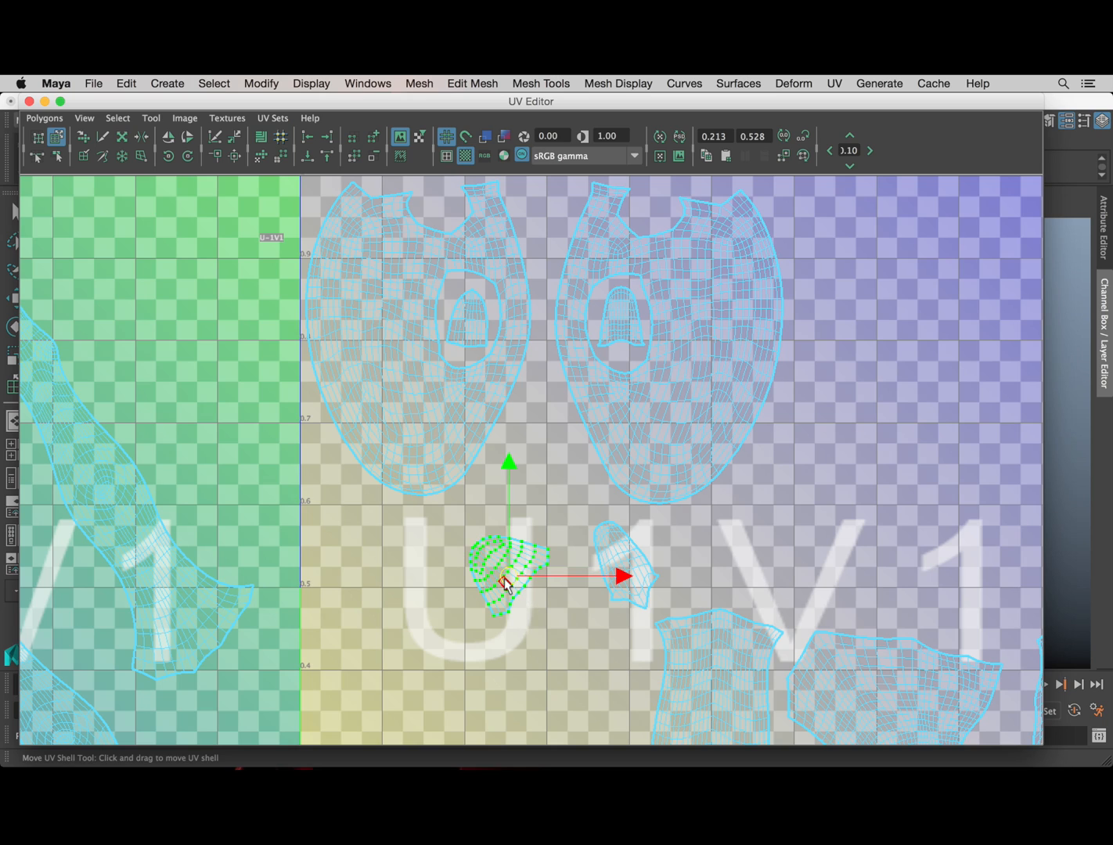
{"action": "key", "text": "e"}
{"action": "left_click_drag", "start_coordinate": [566, 486], "coordinate": [306, 600]}
{"action": "key", "text": "w"}
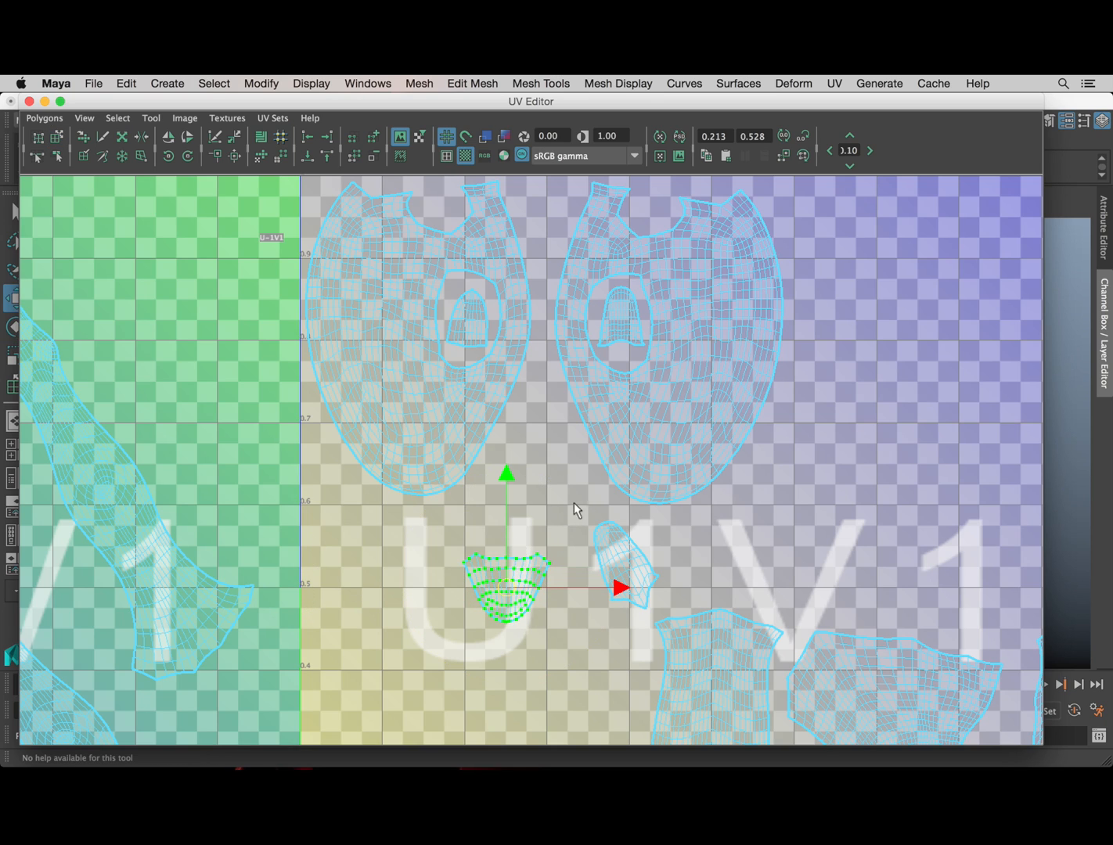
Step: Place the wide finger shell in the gap between the upper ends of the two large oval shells
{"action": "middle_click_drag", "start_coordinate": [579, 510], "coordinate": [555, 563], "text": "alt"}
{"action": "left_click_drag", "start_coordinate": [493, 654], "coordinate": [531, 279]}
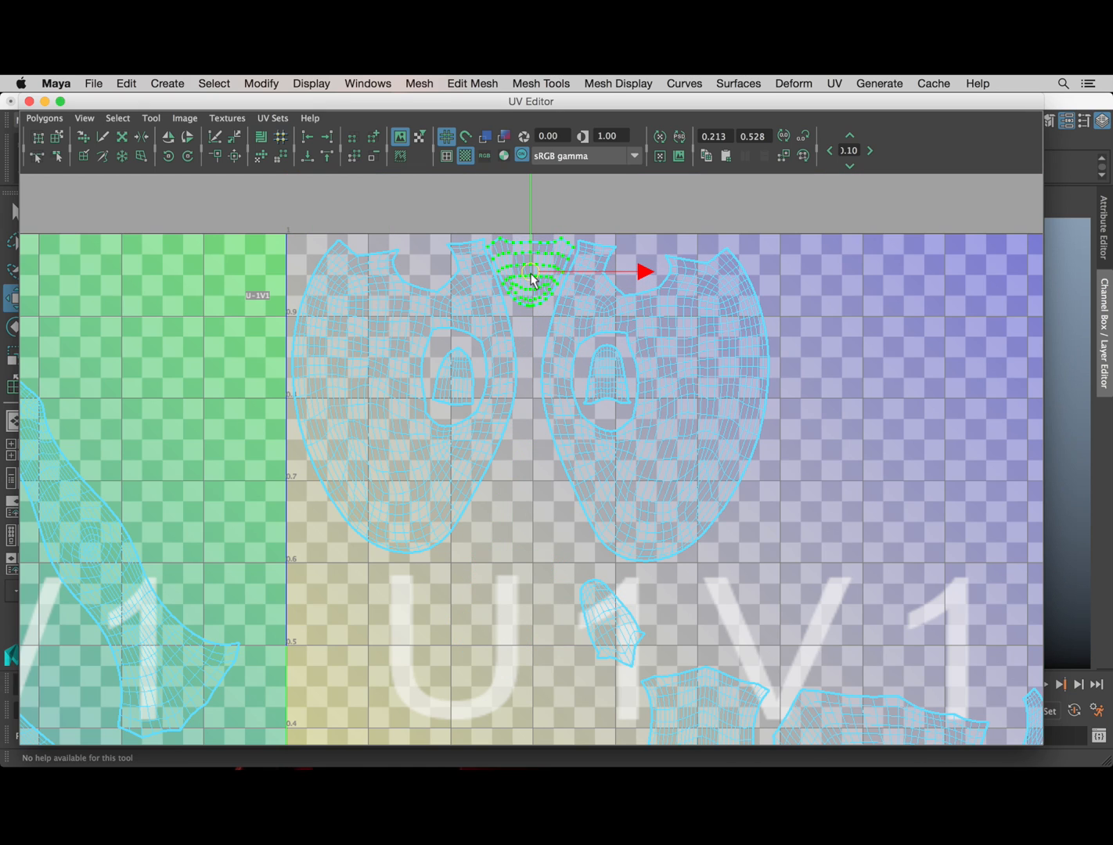
{"action": "left_click", "coordinate": [494, 595]}
{"action": "middle_click_drag", "start_coordinate": [508, 557], "coordinate": [487, 474], "text": "alt"}
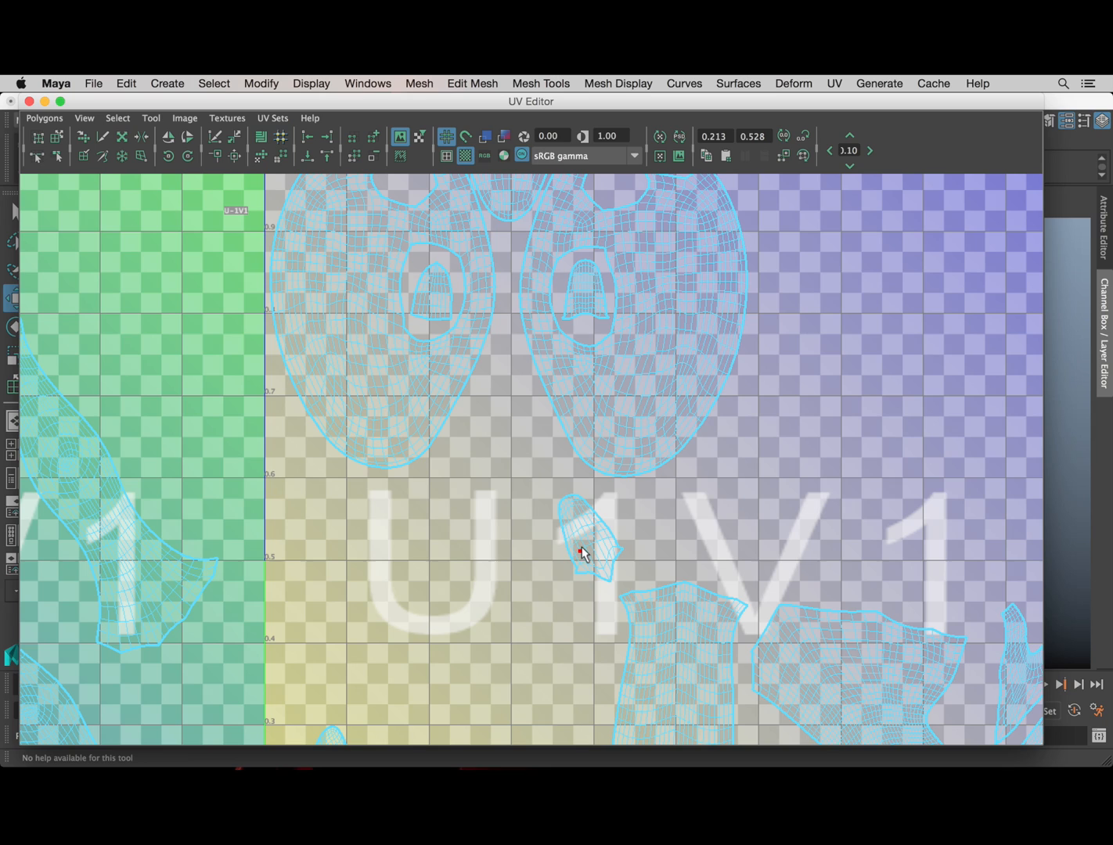
{"action": "middle_click_drag", "start_coordinate": [589, 531], "coordinate": [570, 567], "text": "alt"}
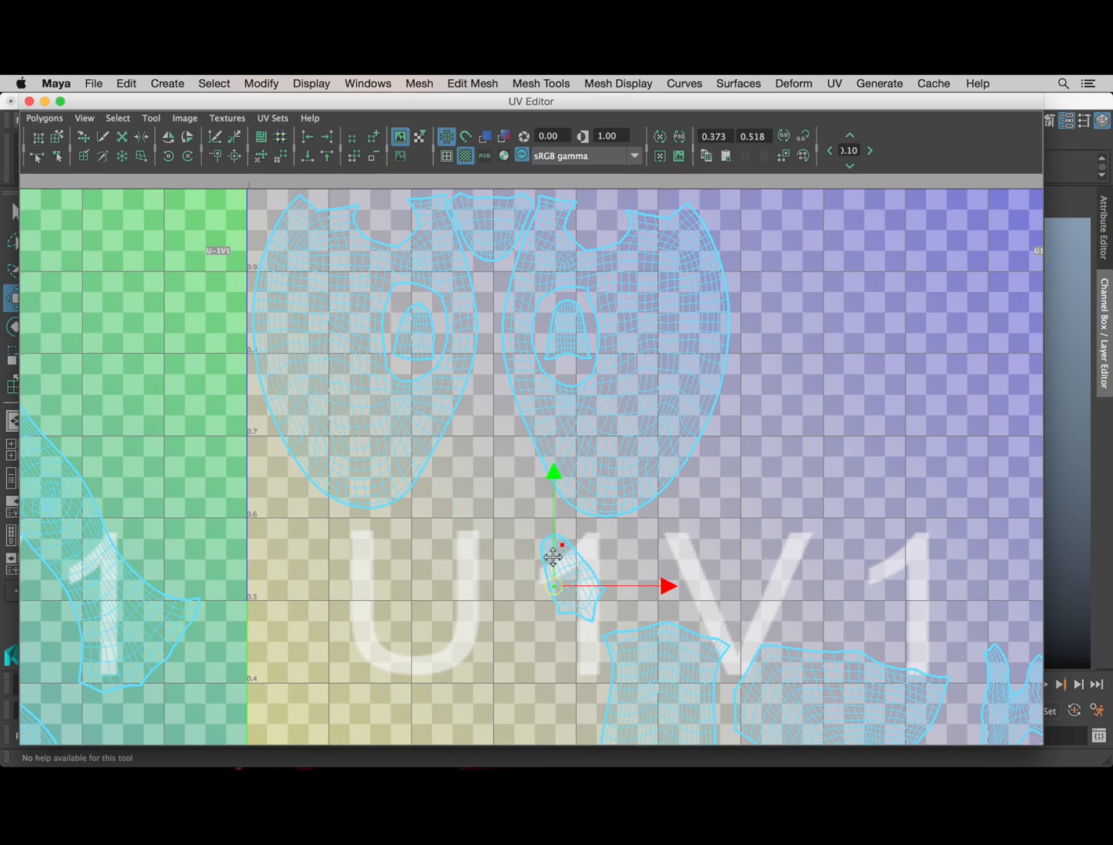
Step: Move the wide finger shell down into the gap between the lower ends of the two large ovals
{"action": "left_click", "coordinate": [494, 367]}
{"action": "left_click", "coordinate": [480, 233]}
{"action": "left_click_drag", "start_coordinate": [483, 232], "coordinate": [491, 511]}
Step: Select the whole remaining long finger shell and move it into the gap between the large ovals' upper ends
{"action": "left_click", "coordinate": [575, 579]}
{"action": "right_click", "coordinate": [573, 576], "text": "ctrl"}
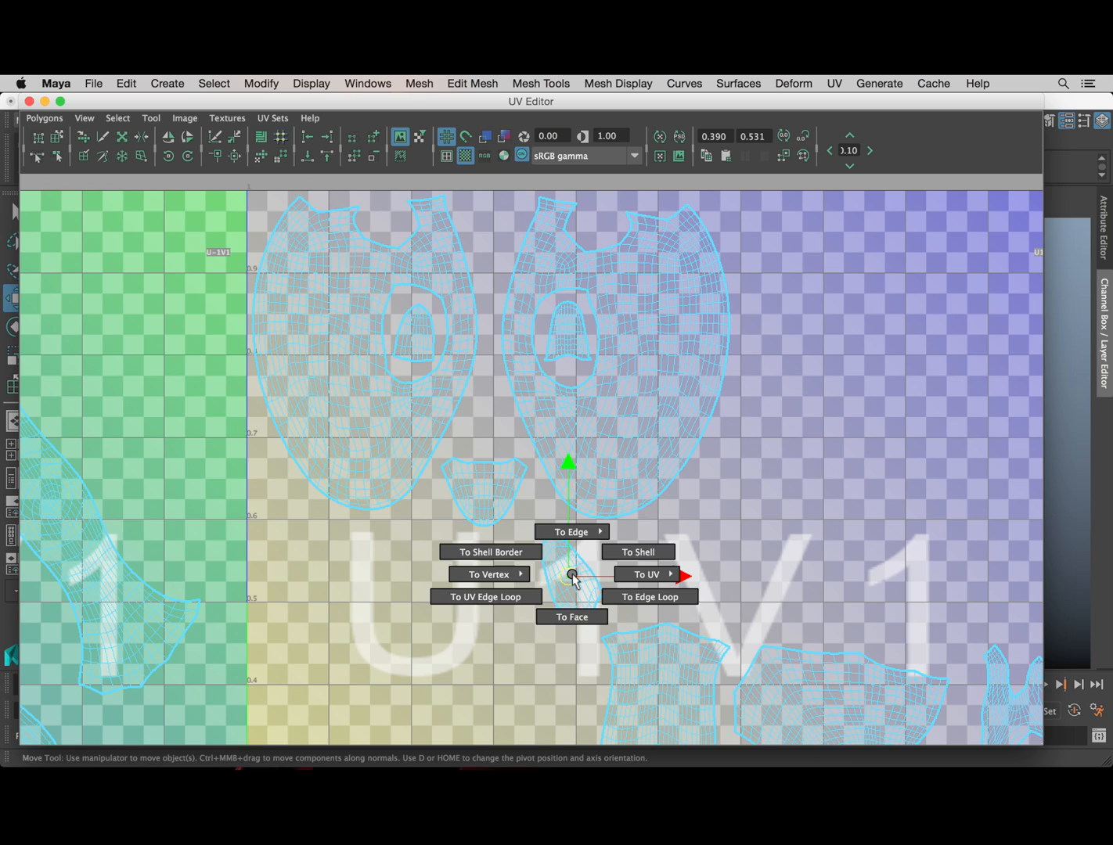
{"action": "left_click", "coordinate": [632, 550]}
{"action": "left_click_drag", "start_coordinate": [576, 581], "coordinate": [497, 244]}
Step: Rotate the long finger shell so its rounded tip points down and nudge it to fit between the ovals
{"action": "key", "text": "e"}
{"action": "middle_click_drag", "start_coordinate": [573, 240], "coordinate": [588, 345], "text": "alt"}
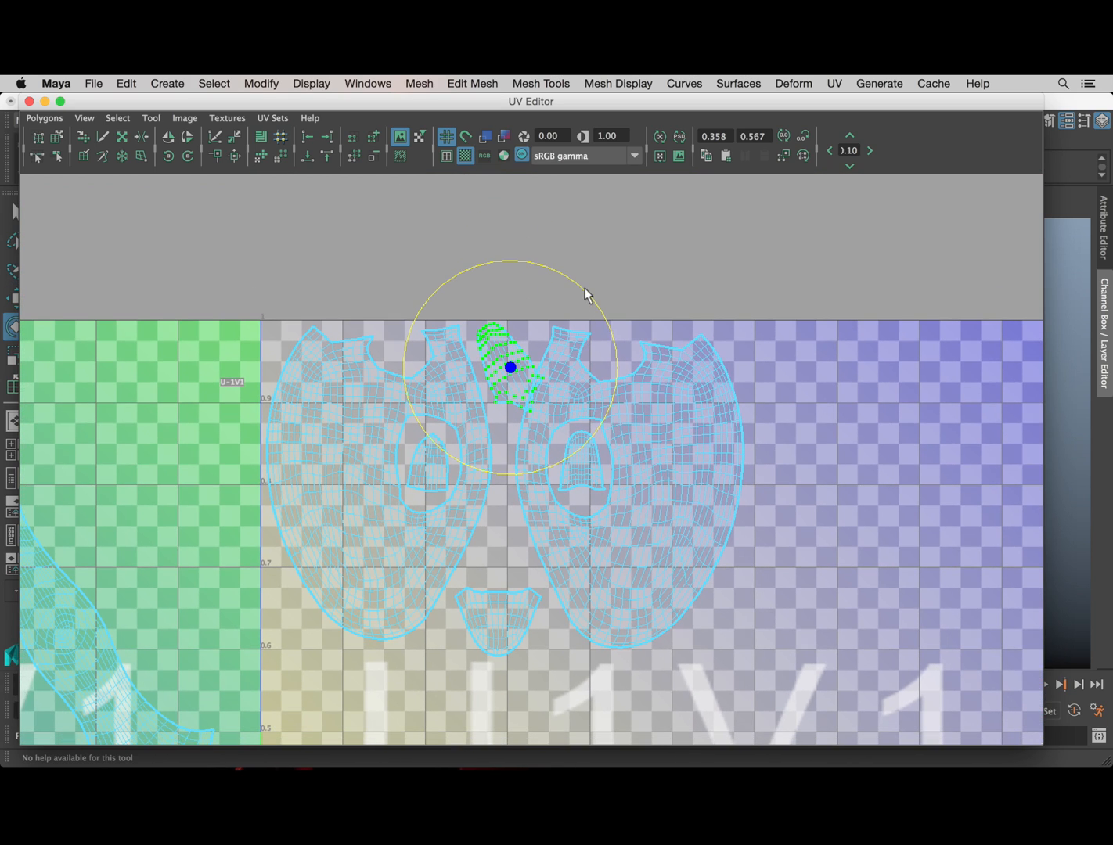
{"action": "left_click_drag", "start_coordinate": [585, 291], "coordinate": [271, 454]}
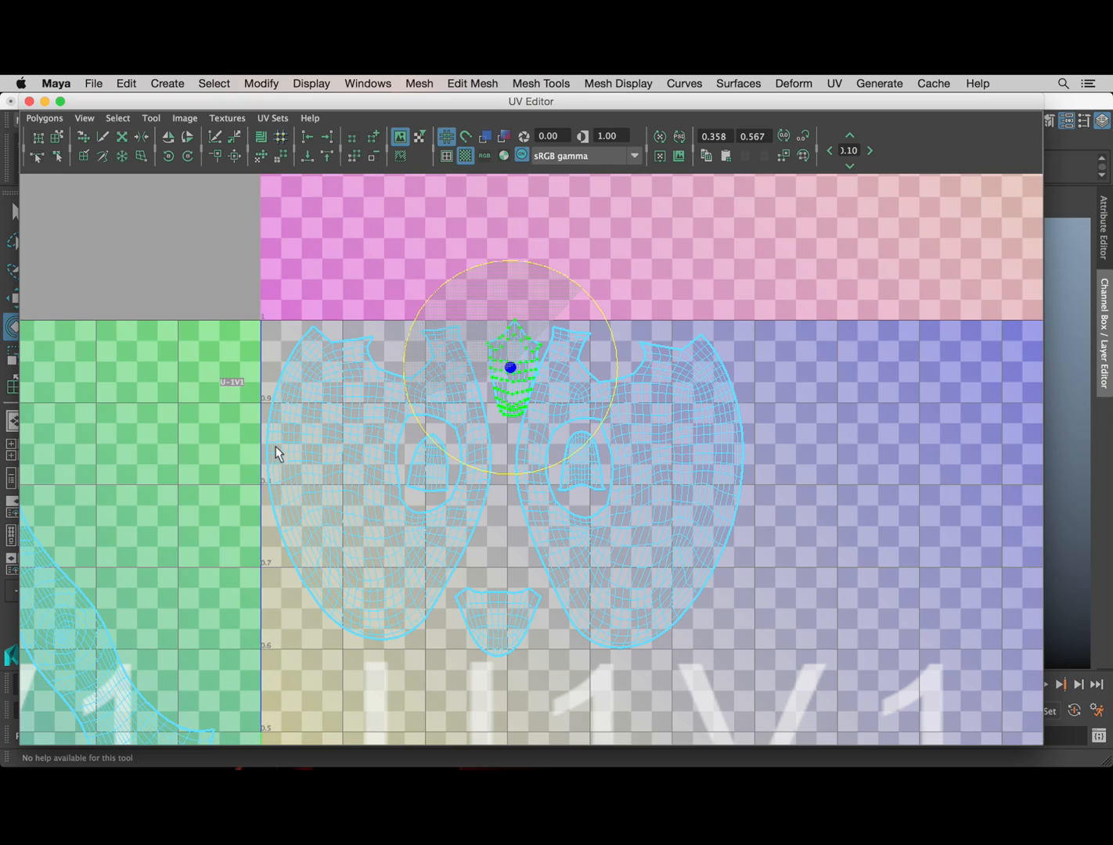
{"action": "key", "text": "w"}
{"action": "mouse_move", "coordinate": [520, 392]}
{"action": "left_mouse_down"}
{"action": "mouse_move", "coordinate": [499, 370]}
{"action": "mouse_move", "coordinate": [507, 380]}
{"action": "left_mouse_up"}
Step: Select the whole wide finger shell below the gap between the ovals and rotate it so its rounded tip points up
{"action": "left_click", "coordinate": [501, 631]}
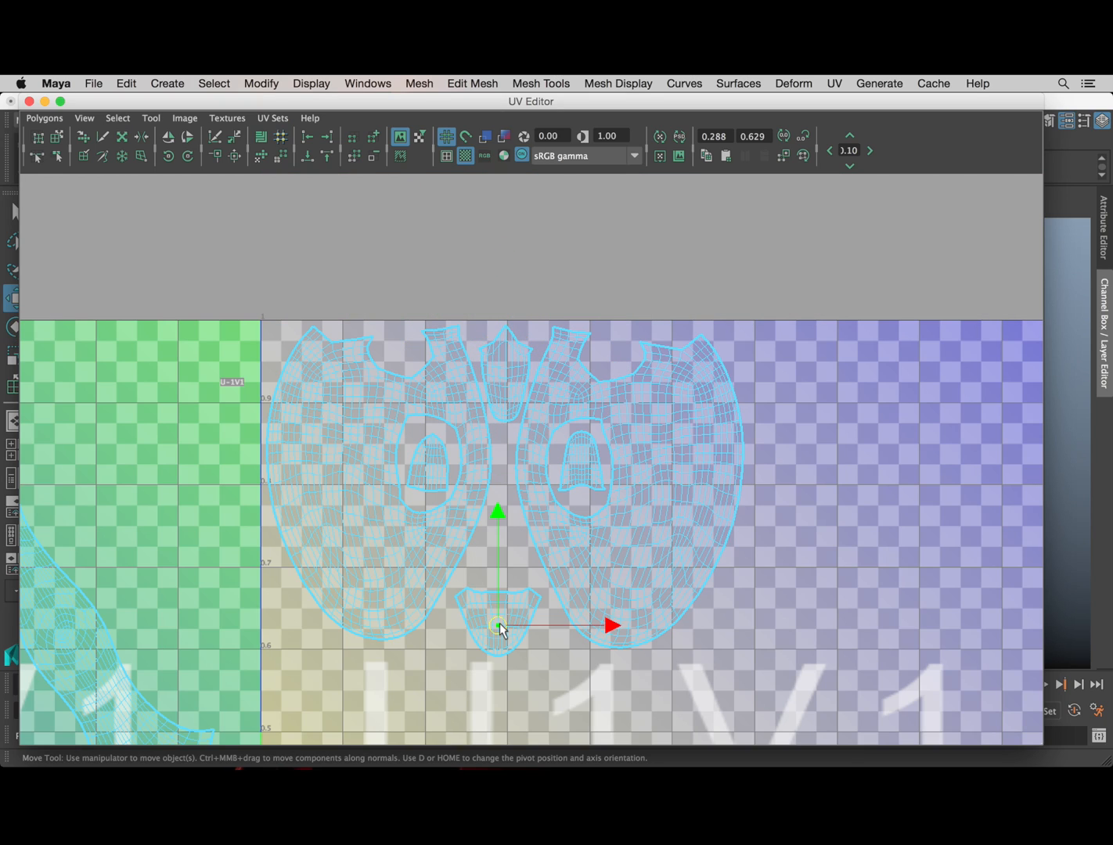
{"action": "right_click_drag", "start_coordinate": [498, 624], "coordinate": [548, 600], "text": "ctrl"}
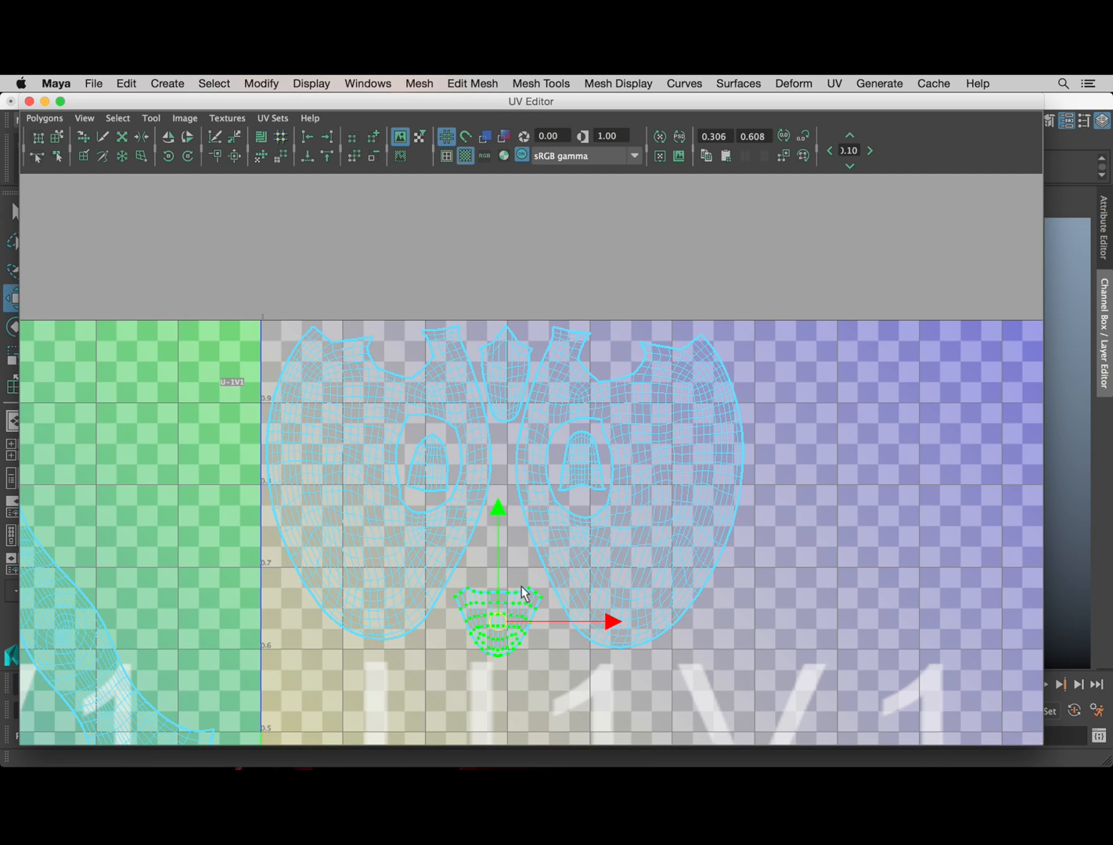
{"action": "key", "text": "e"}
{"action": "left_click_drag", "start_coordinate": [521, 514], "coordinate": [377, 733]}
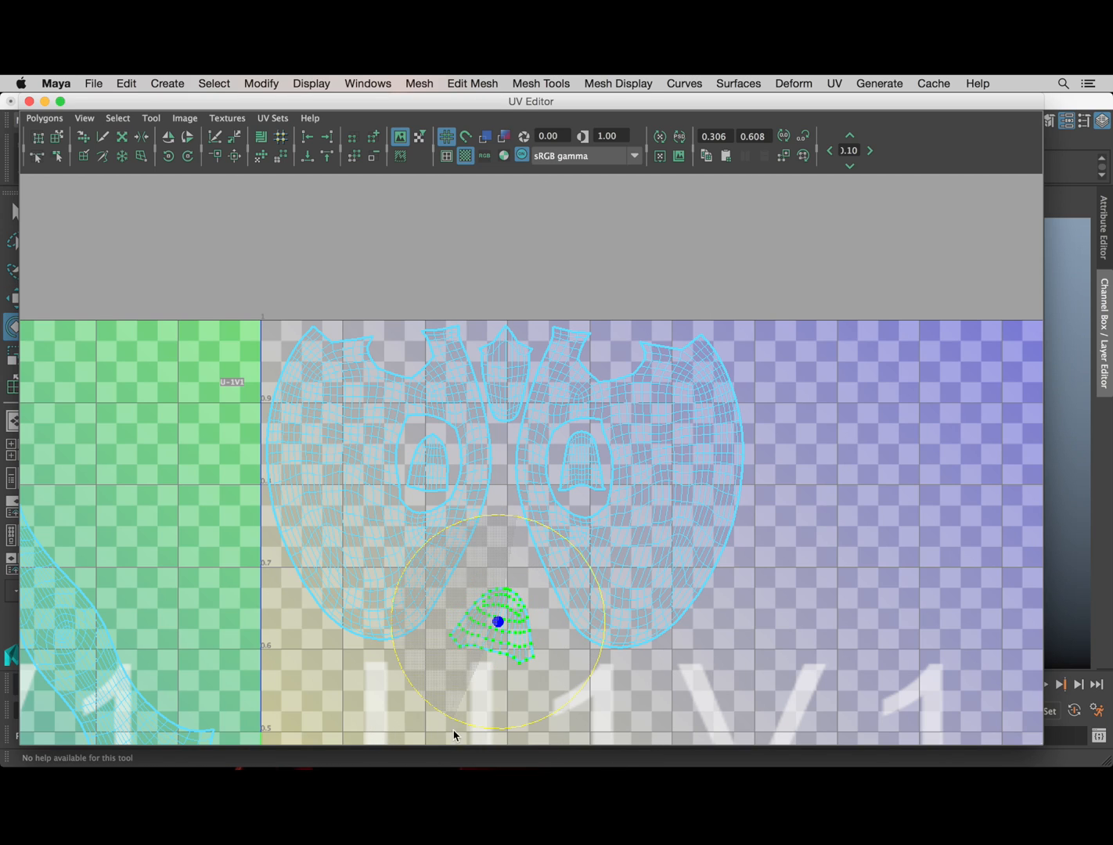
{"action": "left_click_drag", "start_coordinate": [454, 736], "coordinate": [484, 724]}
{"action": "key", "text": "w"}
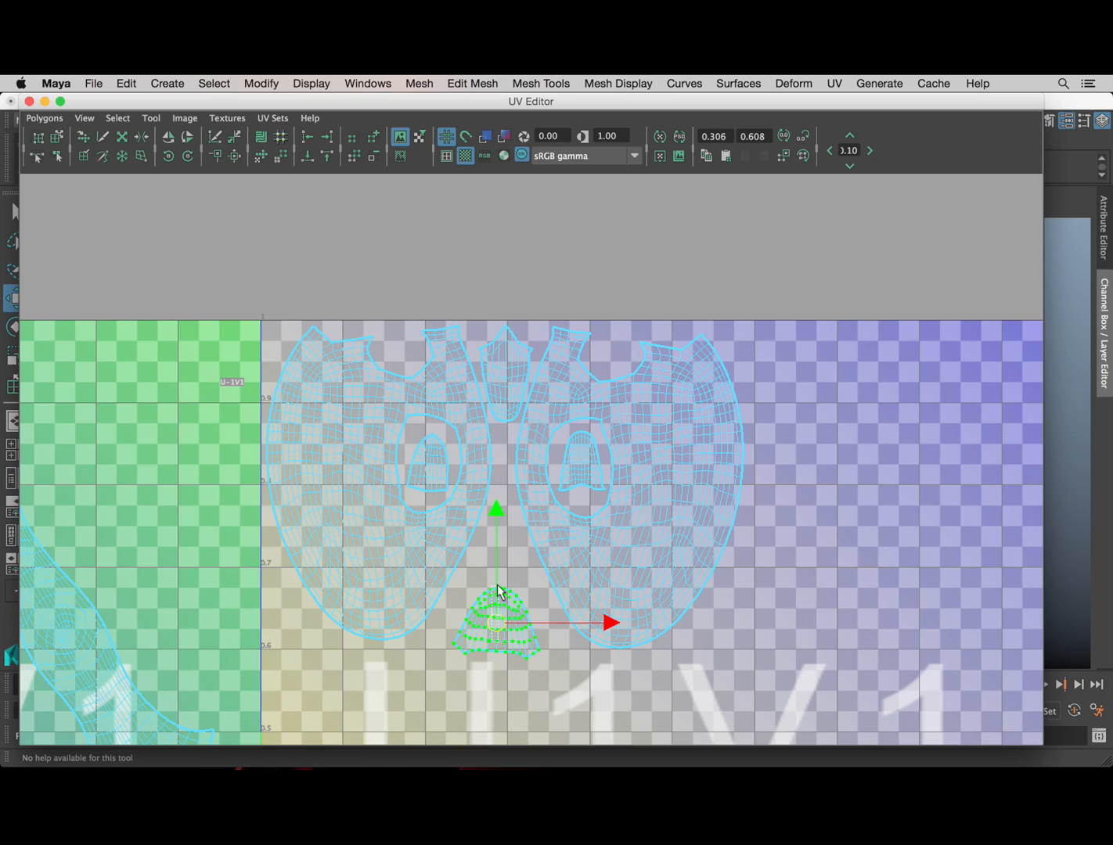
Step: Move the upturned wide finger shell up into the gap between the lower ends of the two large ovals
{"action": "left_click_drag", "start_coordinate": [498, 586], "coordinate": [498, 624]}
{"action": "right_click_drag", "start_coordinate": [499, 631], "coordinate": [560, 601], "text": "ctrl"}
{"action": "left_click_drag", "start_coordinate": [504, 617], "coordinate": [506, 588]}
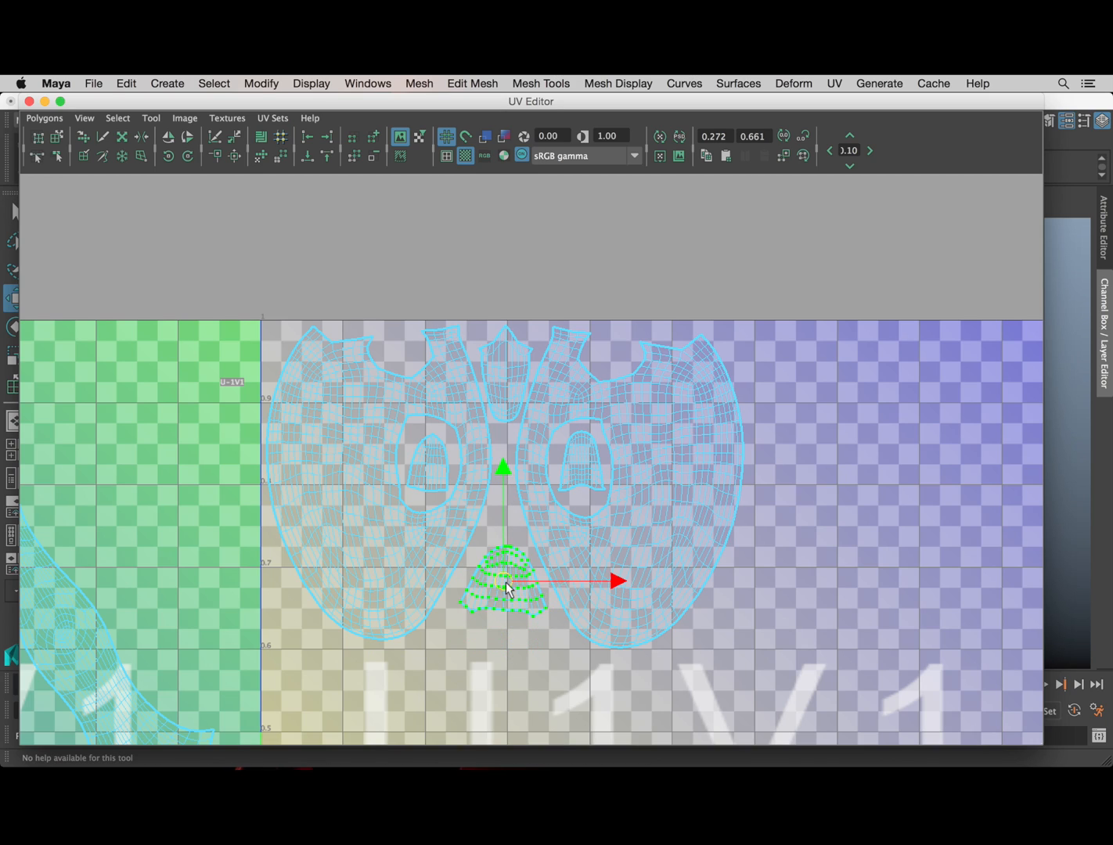
Step: Move the flared shell from the U2V1 tile into the upper part of the U1V1 tile, beside the large ovals
{"action": "left_click", "coordinate": [56, 138]}
{"action": "scroll", "coordinate": [305, 406], "scroll_direction": "down", "scroll_amount": 1}
{"action": "scroll", "coordinate": [305, 398], "scroll_direction": "down", "scroll_amount": 4}
{"action": "middle_click_drag", "start_coordinate": [523, 617], "coordinate": [487, 410], "text": "alt"}
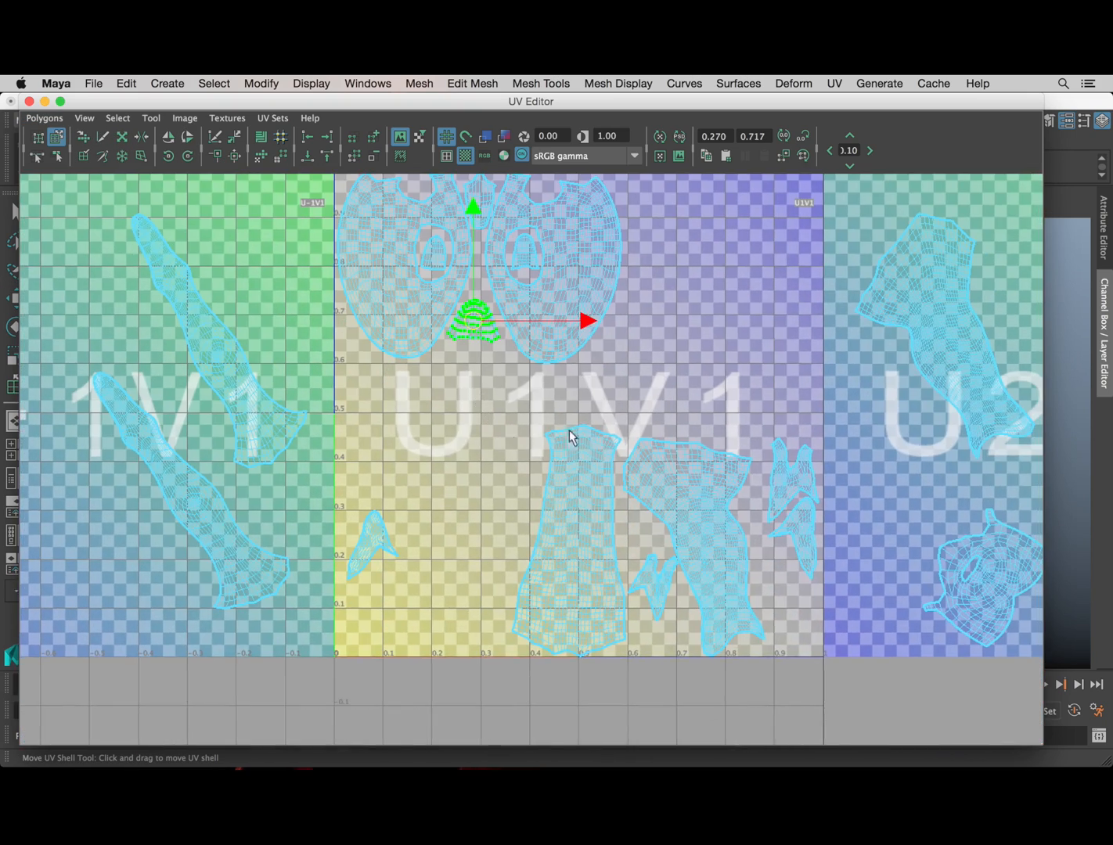
{"action": "scroll", "coordinate": [568, 428], "scroll_direction": "down", "scroll_amount": 2}
{"action": "scroll", "coordinate": [780, 435], "scroll_direction": "up", "scroll_amount": 2}
{"action": "middle_click_drag", "start_coordinate": [614, 447], "coordinate": [571, 528], "text": "alt"}
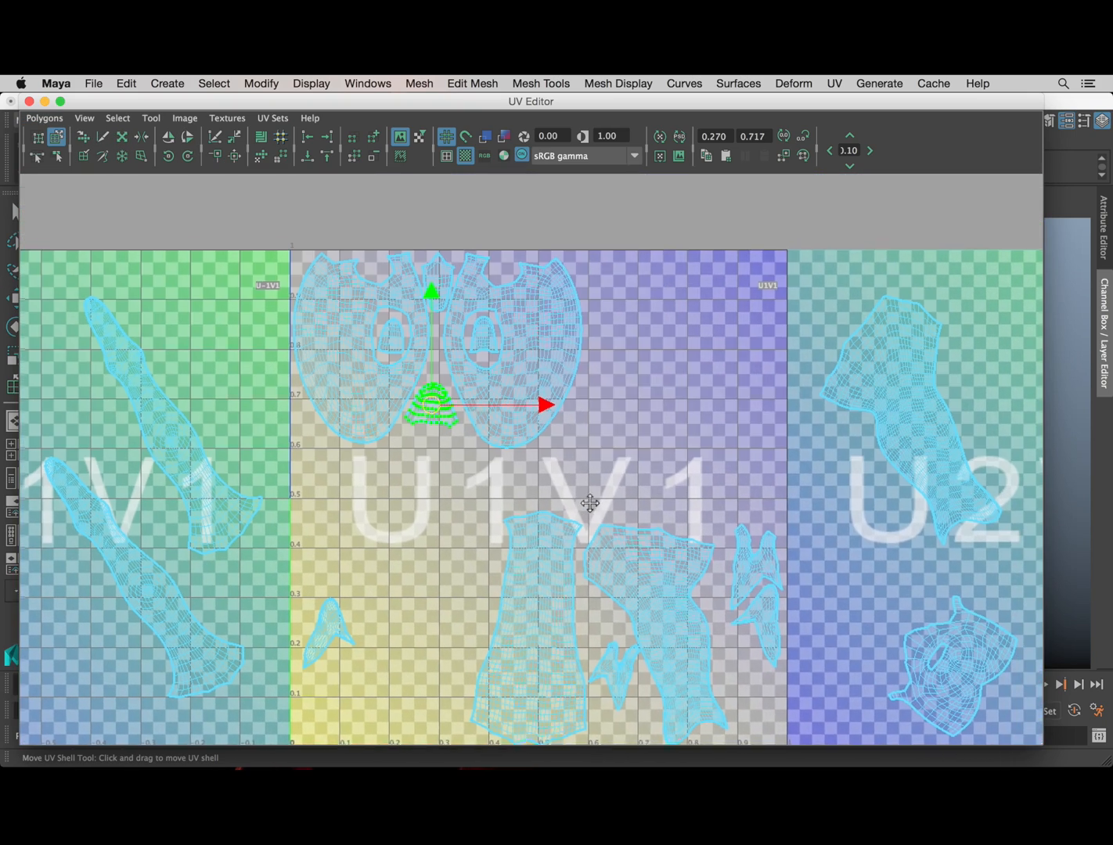
{"action": "left_click_drag", "start_coordinate": [925, 451], "coordinate": [688, 413]}
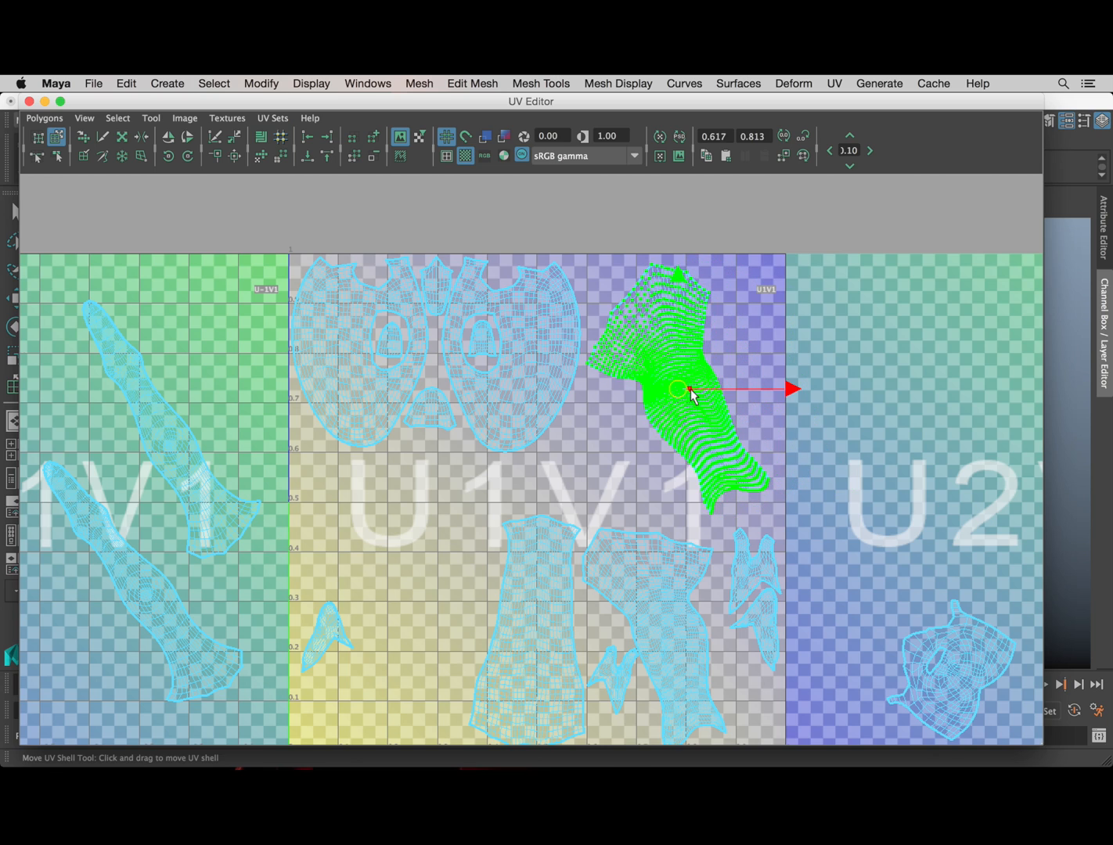
Step: Rotate the flared shell upright with its wide end up and fit it close against the neighbouring large oval
{"action": "key", "text": "e"}
{"action": "left_click_drag", "start_coordinate": [702, 288], "coordinate": [764, 332]}
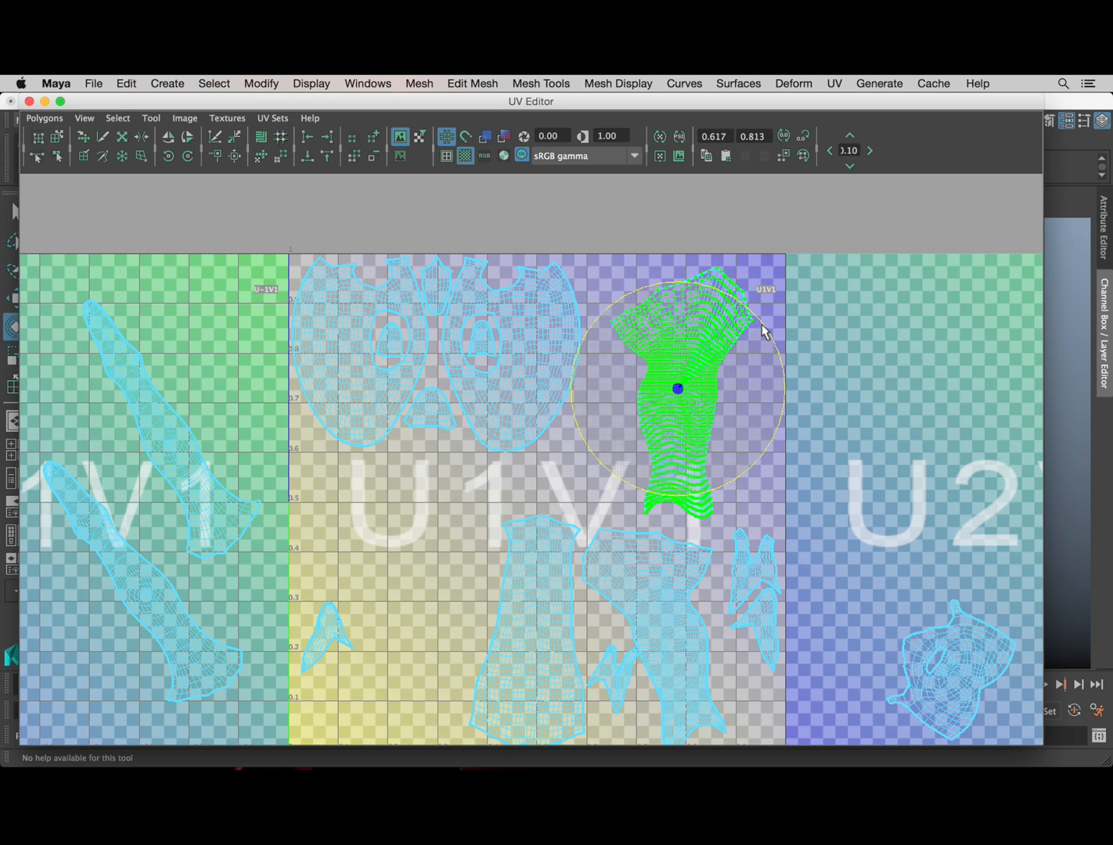
{"action": "mouse_move", "coordinate": [677, 384]}
{"action": "left_mouse_down"}
{"action": "mouse_move", "coordinate": [654, 358]}
{"action": "mouse_move", "coordinate": [671, 361]}
{"action": "left_mouse_up"}
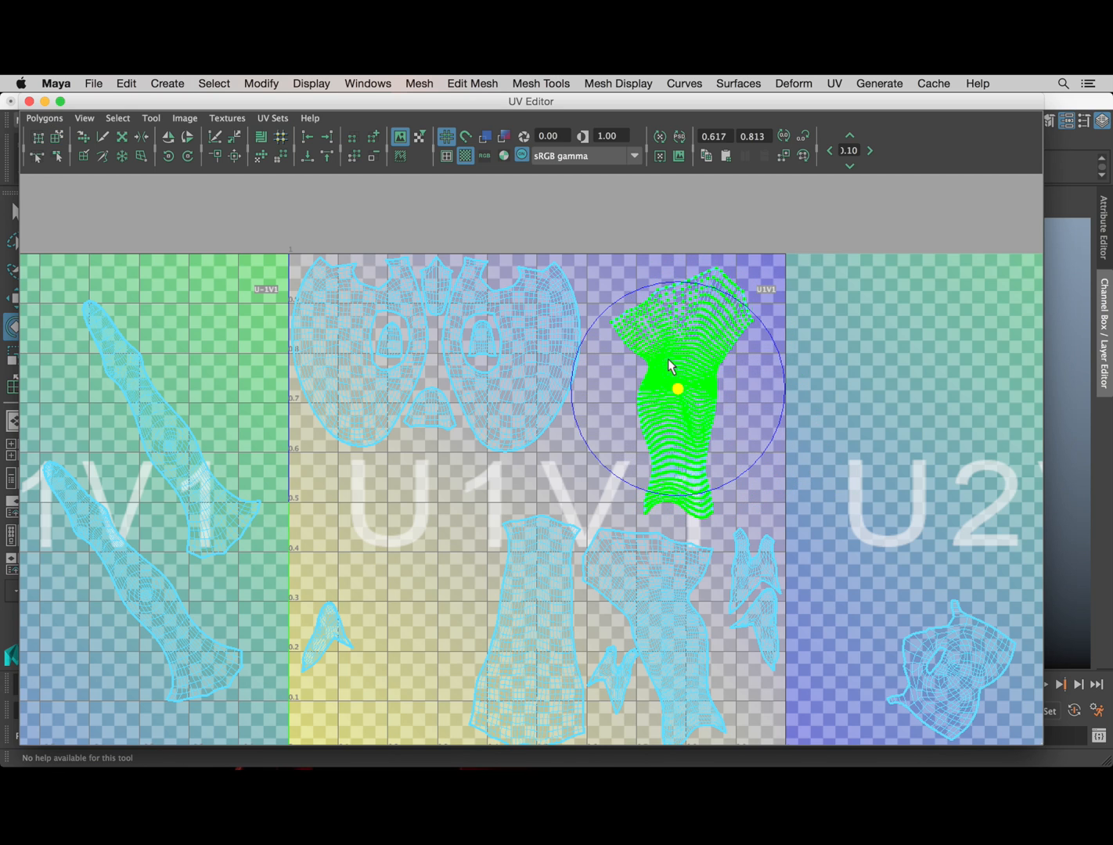
{"action": "key", "text": "w"}
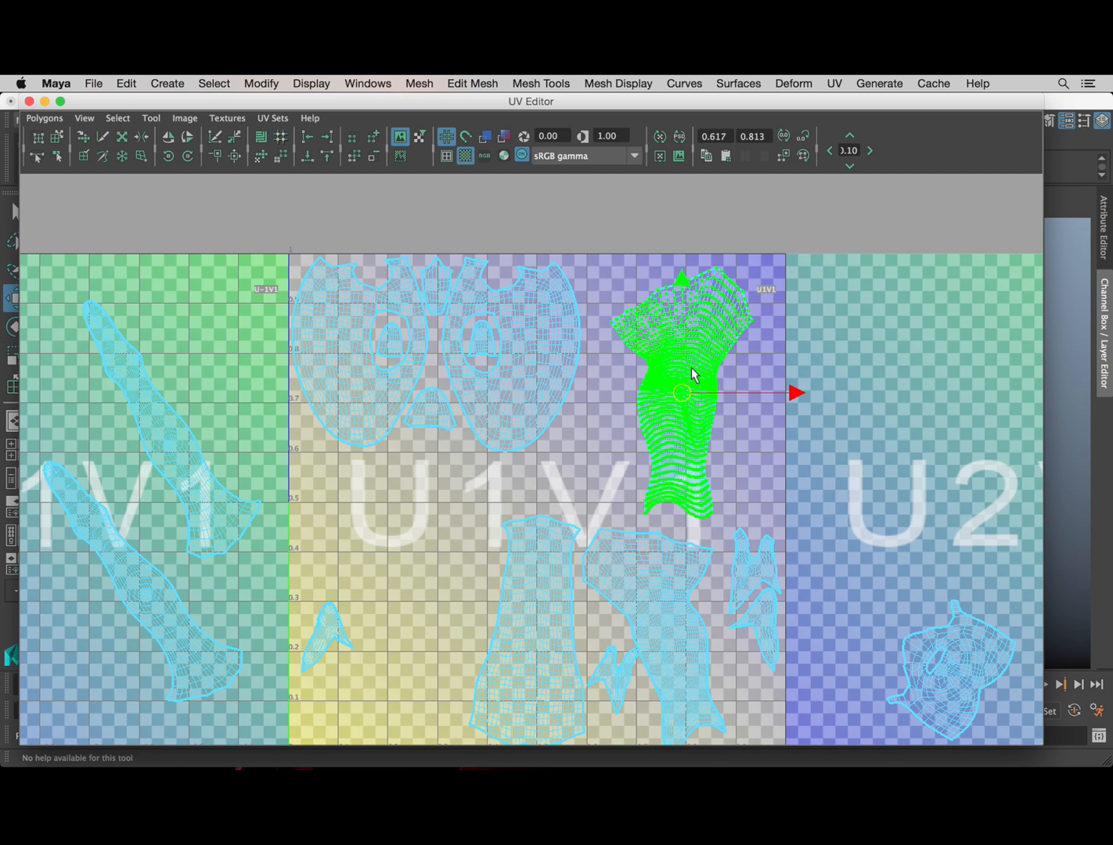
{"action": "left_click_drag", "start_coordinate": [681, 393], "coordinate": [644, 387]}
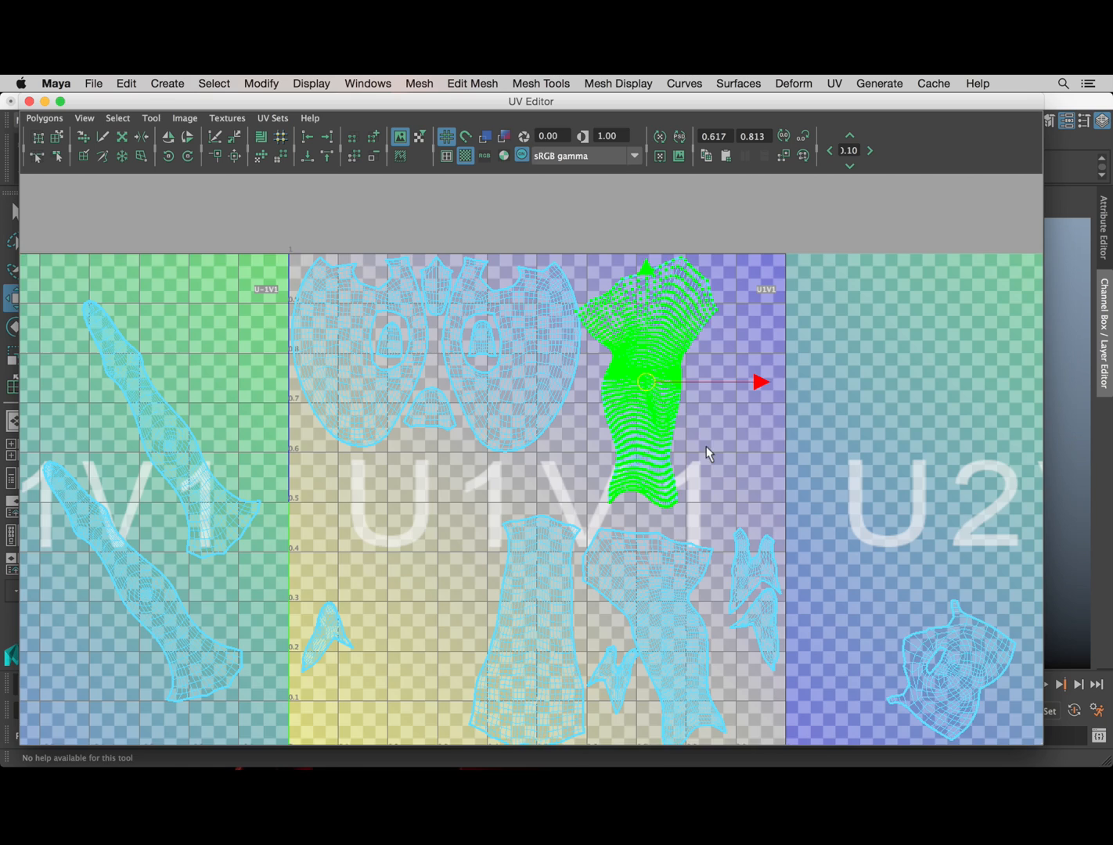
Step: Move the long bell-shaped shell out of the U1V1 tile into the neighbouring U2V1 tile
{"action": "scroll", "coordinate": [706, 446], "scroll_direction": "down", "scroll_amount": 2}
{"action": "middle_click_drag", "start_coordinate": [706, 448], "coordinate": [665, 360], "text": "alt"}
{"action": "scroll", "coordinate": [664, 458], "scroll_direction": "up", "scroll_amount": 2}
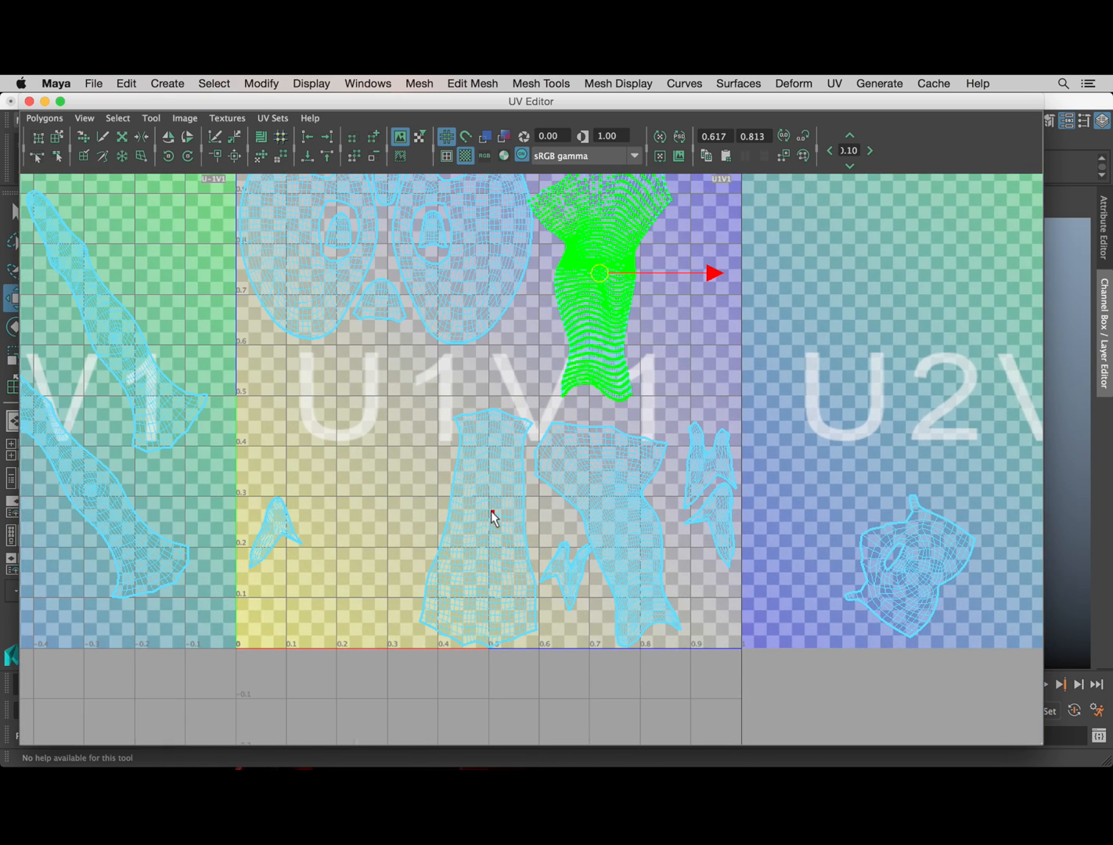
{"action": "left_click", "coordinate": [61, 153]}
{"action": "left_click_drag", "start_coordinate": [446, 527], "coordinate": [865, 339]}
Step: Clear the space around the second flared shell by moving one small forked shell into U2V1 and two toward the U-1V1 side
{"action": "middle_click_drag", "start_coordinate": [781, 402], "coordinate": [804, 431], "text": "alt"}
{"action": "left_click_drag", "start_coordinate": [726, 483], "coordinate": [828, 567]}
{"action": "left_click_drag", "start_coordinate": [741, 557], "coordinate": [372, 571]}
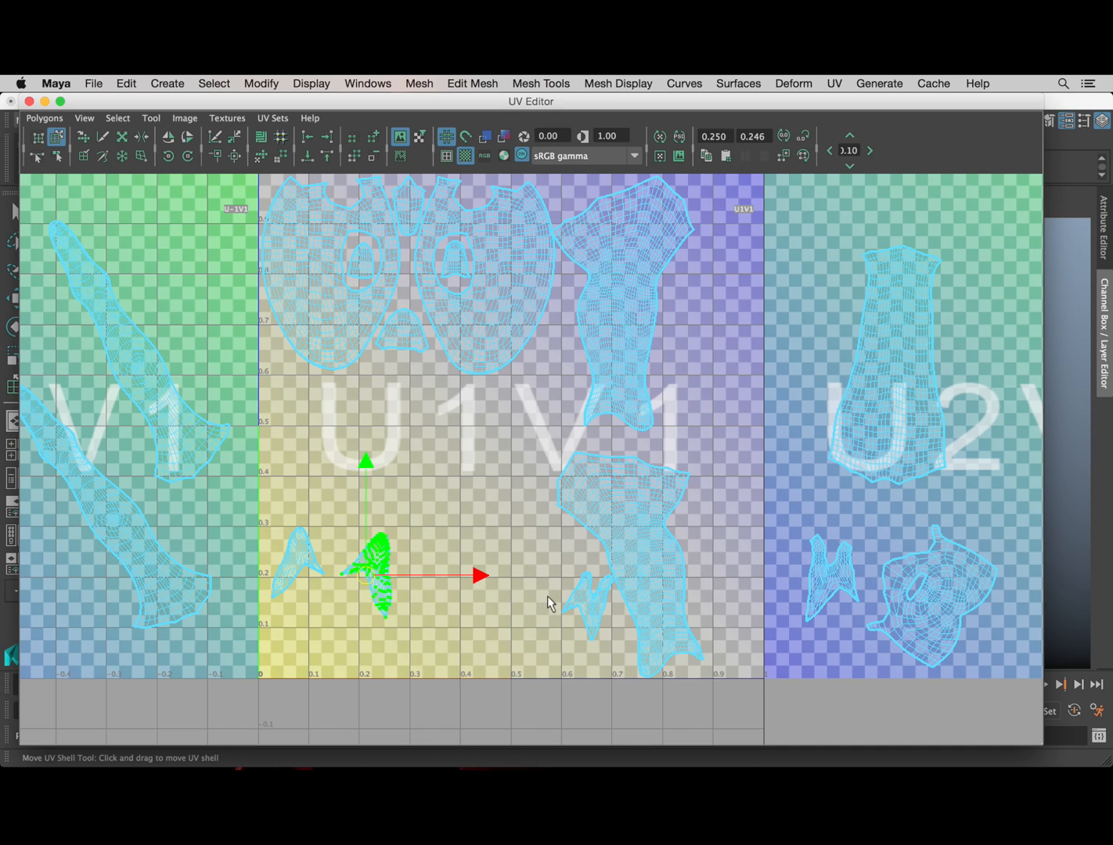
{"action": "left_click_drag", "start_coordinate": [585, 603], "coordinate": [454, 619]}
Step: Rotate the second flared shell so its wide end points down and move it up beside the first flared shell
{"action": "left_click", "coordinate": [640, 530]}
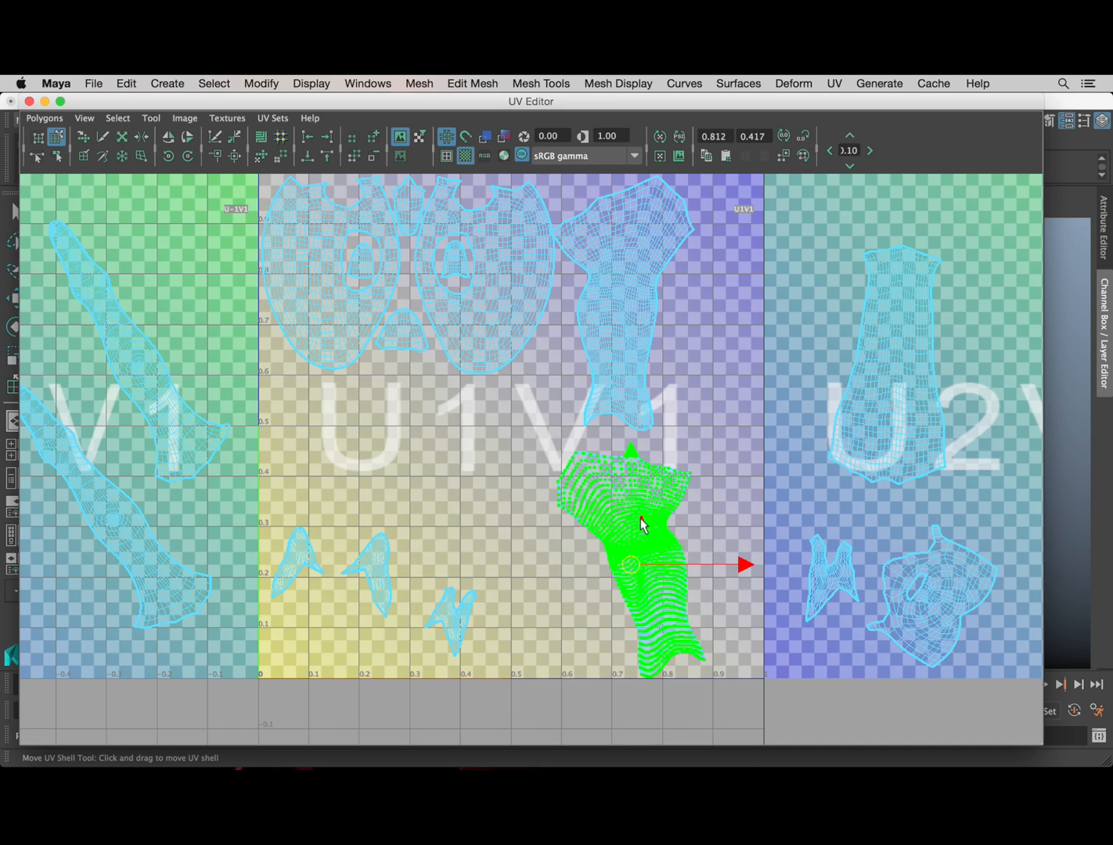
{"action": "key", "text": "e"}
{"action": "left_click_drag", "start_coordinate": [692, 485], "coordinate": [514, 678]}
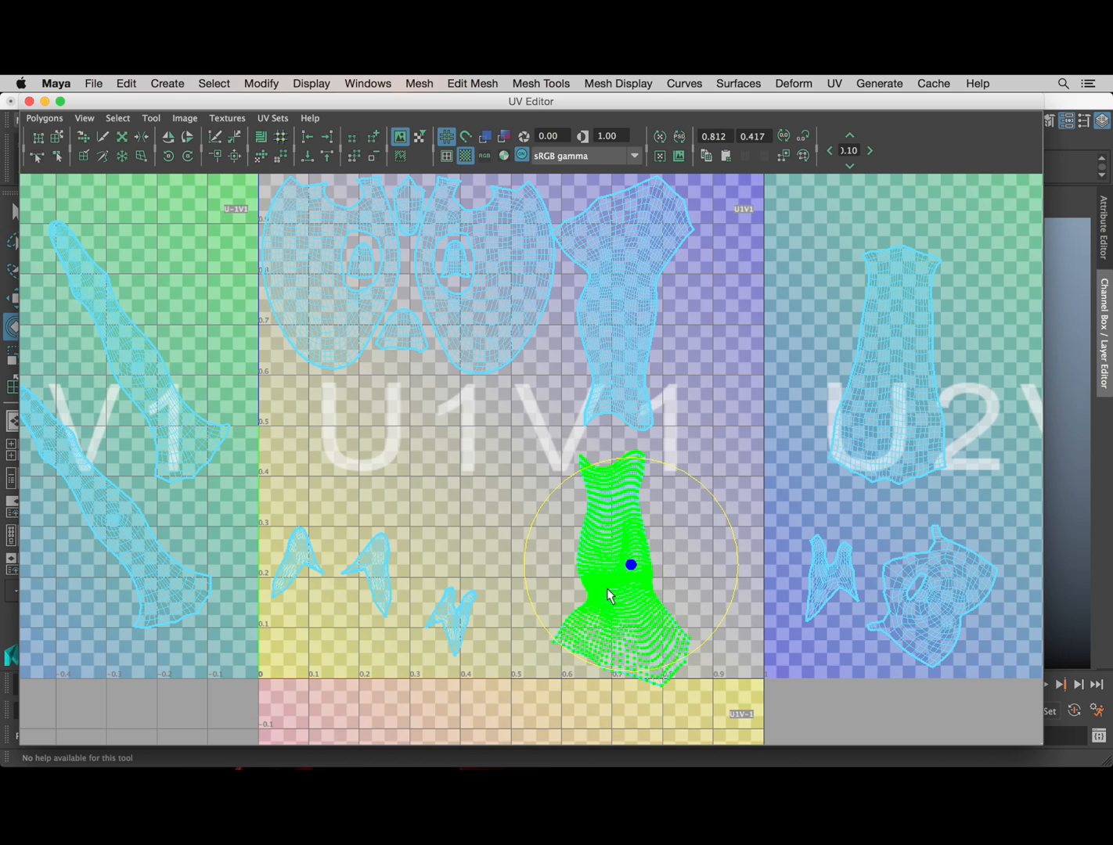
{"action": "key", "text": "w"}
{"action": "left_click_drag", "start_coordinate": [622, 569], "coordinate": [703, 403]}
Step: Tilt the inverted flared shell slightly clockwise and fit it between the first flared shell and the U1V1 tile's edge
{"action": "key", "text": "e"}
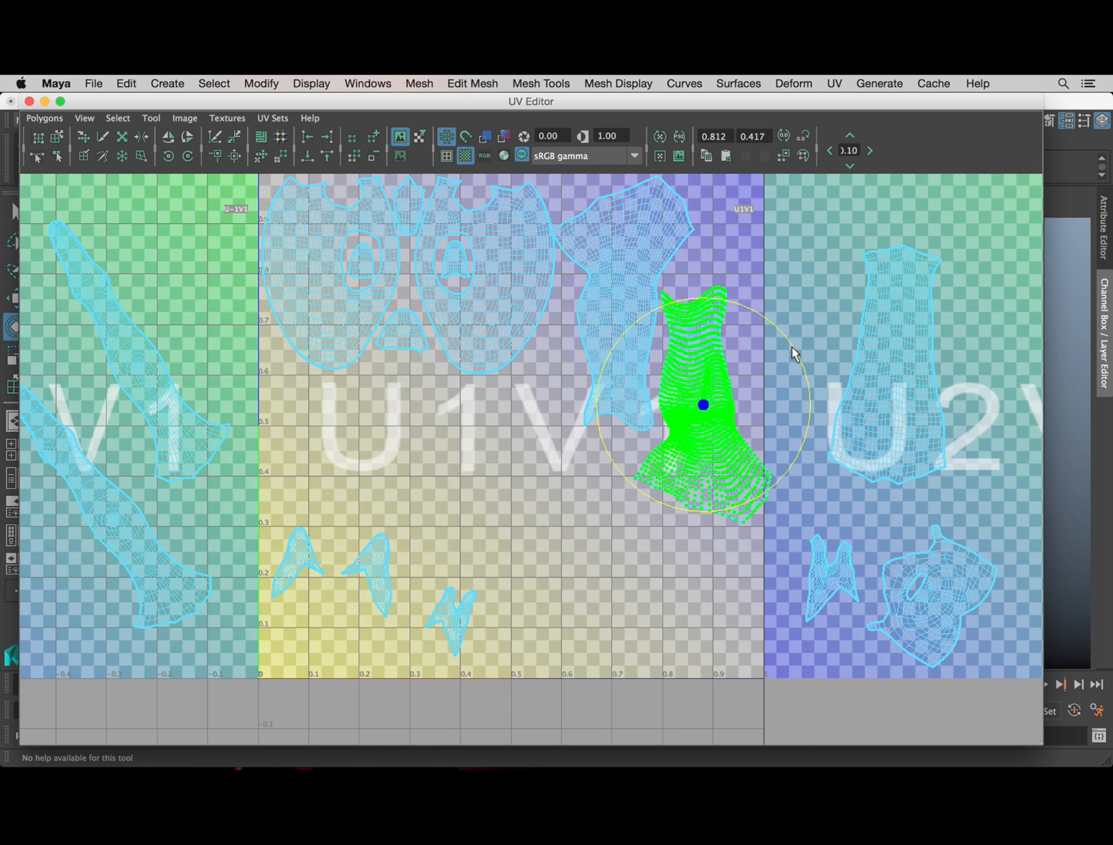
{"action": "left_click_drag", "start_coordinate": [792, 354], "coordinate": [800, 376]}
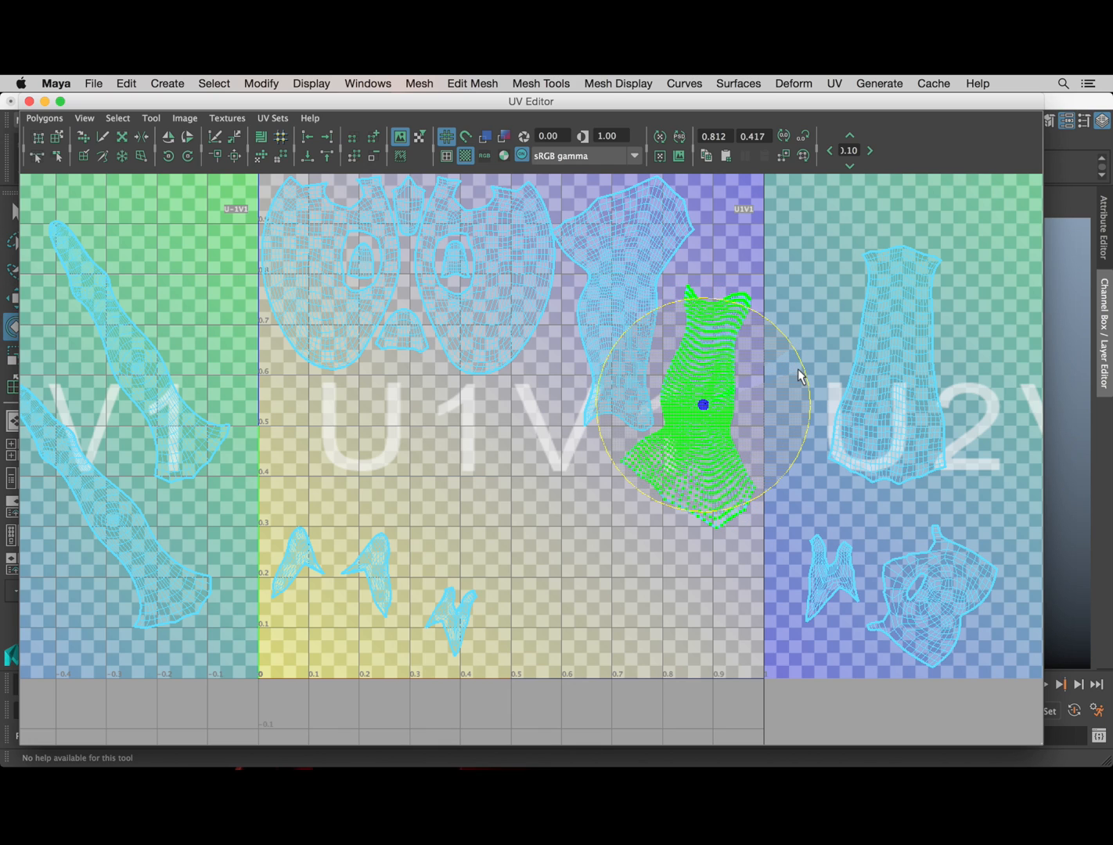
{"action": "key", "text": "w"}
{"action": "left_click_drag", "start_coordinate": [687, 412], "coordinate": [687, 412]}
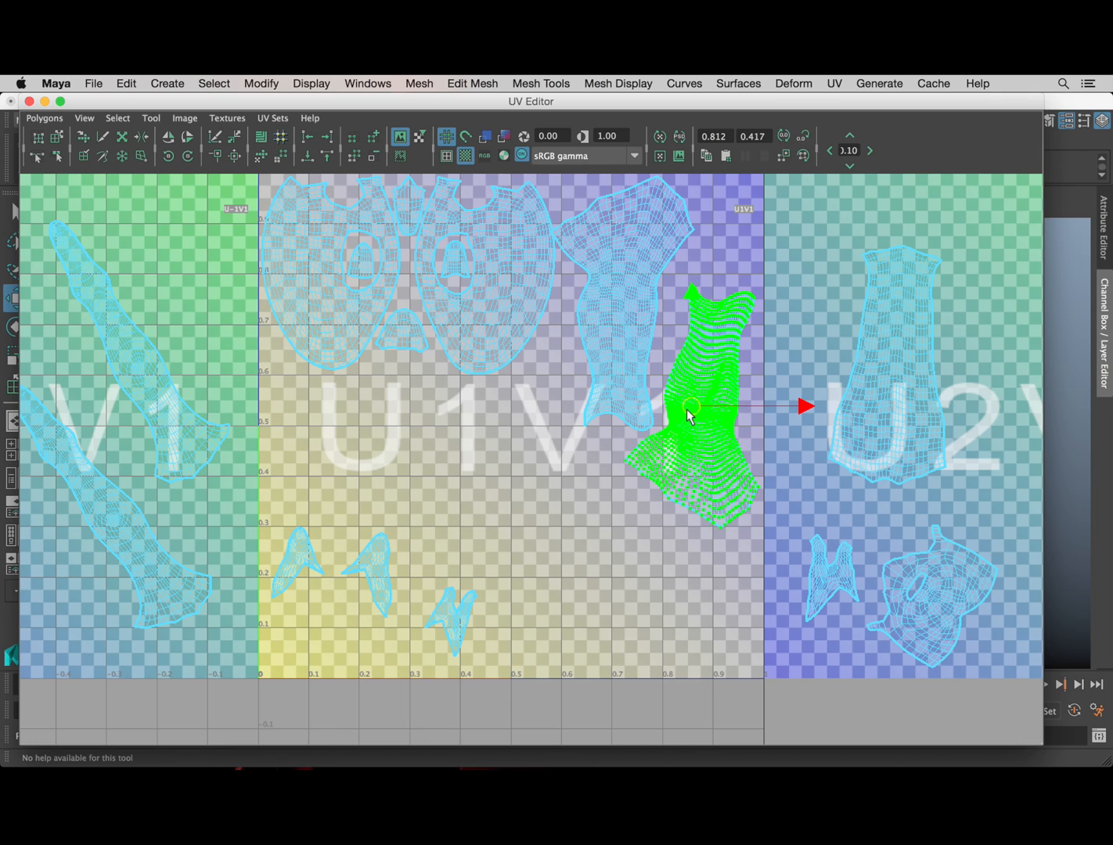
{"action": "left_click", "coordinate": [819, 271]}
Step: Move the two small forked shells nearest the U-1V1 border out of U1V1 into the U-1V1 tile
{"action": "scroll", "coordinate": [757, 322], "scroll_direction": "down", "scroll_amount": 2}
{"action": "middle_click_drag", "start_coordinate": [632, 475], "coordinate": [633, 436], "text": "alt"}
{"action": "scroll", "coordinate": [639, 436], "scroll_direction": "up", "scroll_amount": 2}
{"action": "middle_click_drag", "start_coordinate": [698, 382], "coordinate": [779, 413], "text": "alt"}
{"action": "scroll", "coordinate": [753, 432], "scroll_direction": "down", "scroll_amount": 2}
{"action": "middle_click_drag", "start_coordinate": [284, 452], "coordinate": [381, 469], "text": "alt"}
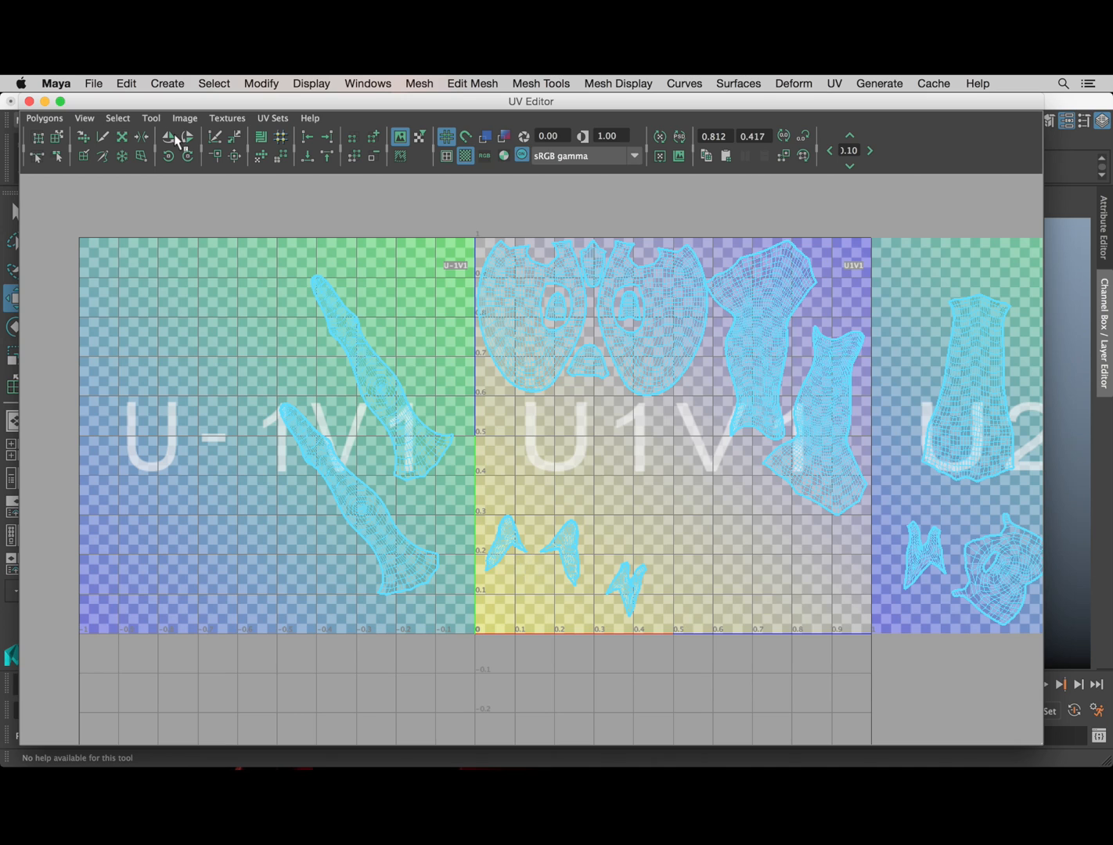
{"action": "left_click", "coordinate": [57, 138]}
{"action": "left_click_drag", "start_coordinate": [501, 548], "coordinate": [285, 610]}
{"action": "left_click_drag", "start_coordinate": [557, 577], "coordinate": [216, 537]}
{"action": "scroll", "coordinate": [423, 430], "scroll_direction": "up", "scroll_amount": 2}
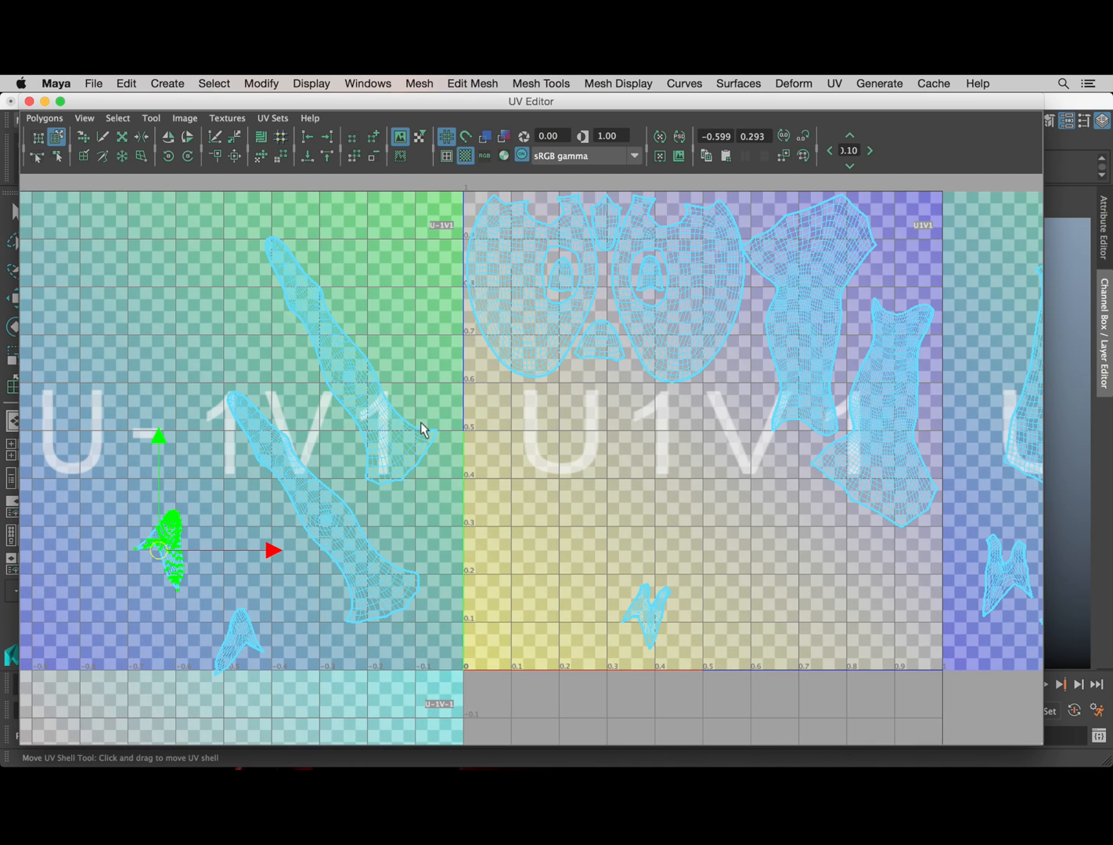
Step: Select both long tapered shells in the U-1V1 tile and try to scale them down together
{"action": "left_click", "coordinate": [348, 382]}
{"action": "left_click", "coordinate": [316, 510], "text": "shift"}
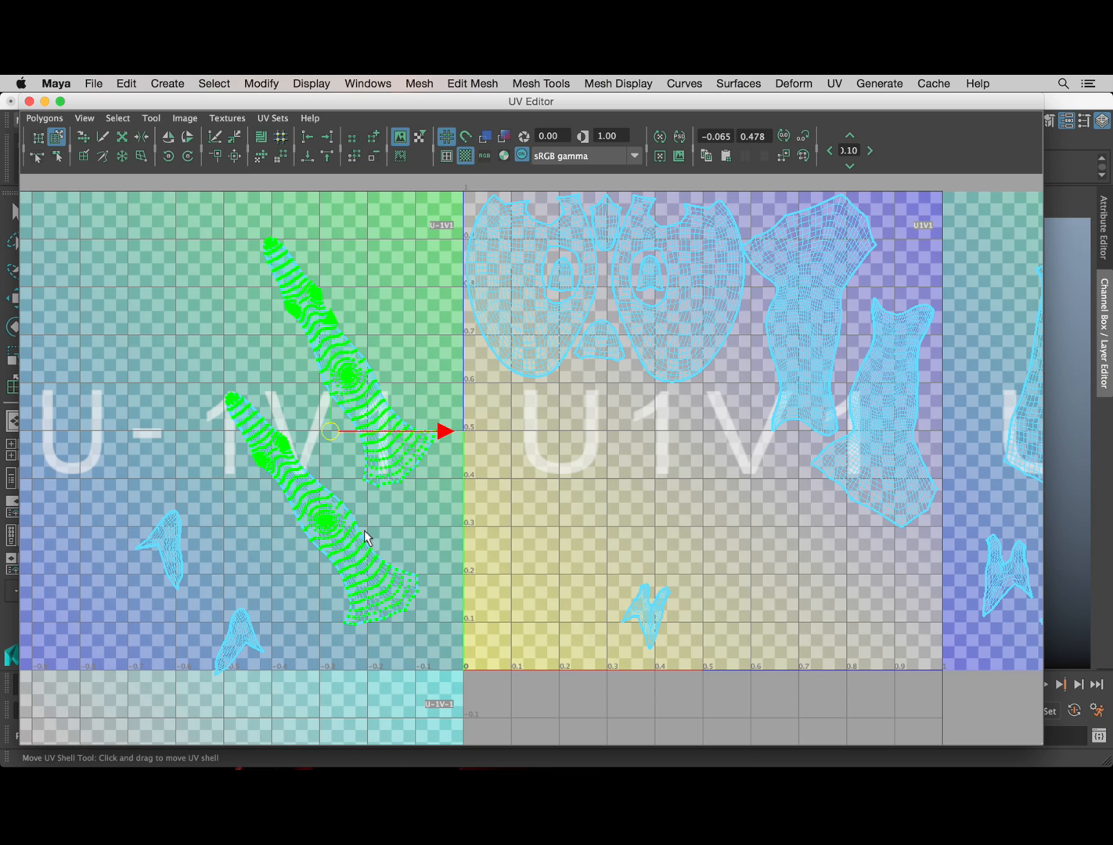
{"action": "key", "text": "r"}
{"action": "middle_click_drag", "start_coordinate": [298, 286], "coordinate": [196, 337]}
{"action": "scroll", "coordinate": [217, 342], "scroll_direction": "down", "scroll_amount": 1}
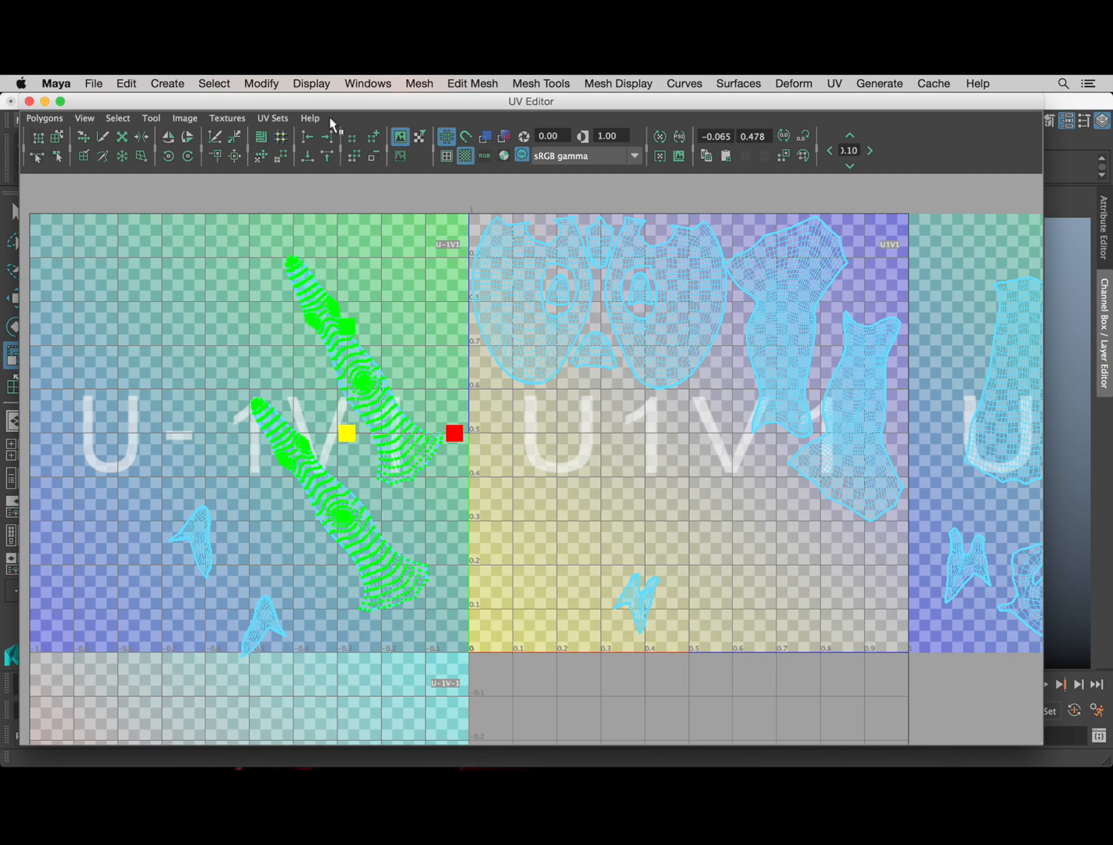
Step: Uncover the 3D viewport and check which parts of the model the two selected long shells belong to
{"action": "left_click_drag", "start_coordinate": [339, 103], "coordinate": [769, 219]}
{"action": "scroll", "coordinate": [408, 397], "scroll_direction": "down", "scroll_amount": 3}
{"action": "scroll", "coordinate": [408, 397], "scroll_direction": "down", "scroll_amount": 5}
{"action": "middle_click_drag", "start_coordinate": [408, 397], "coordinate": [192, 289], "text": "alt"}
{"action": "left_click_drag", "start_coordinate": [266, 462], "coordinate": [443, 445], "text": "alt"}
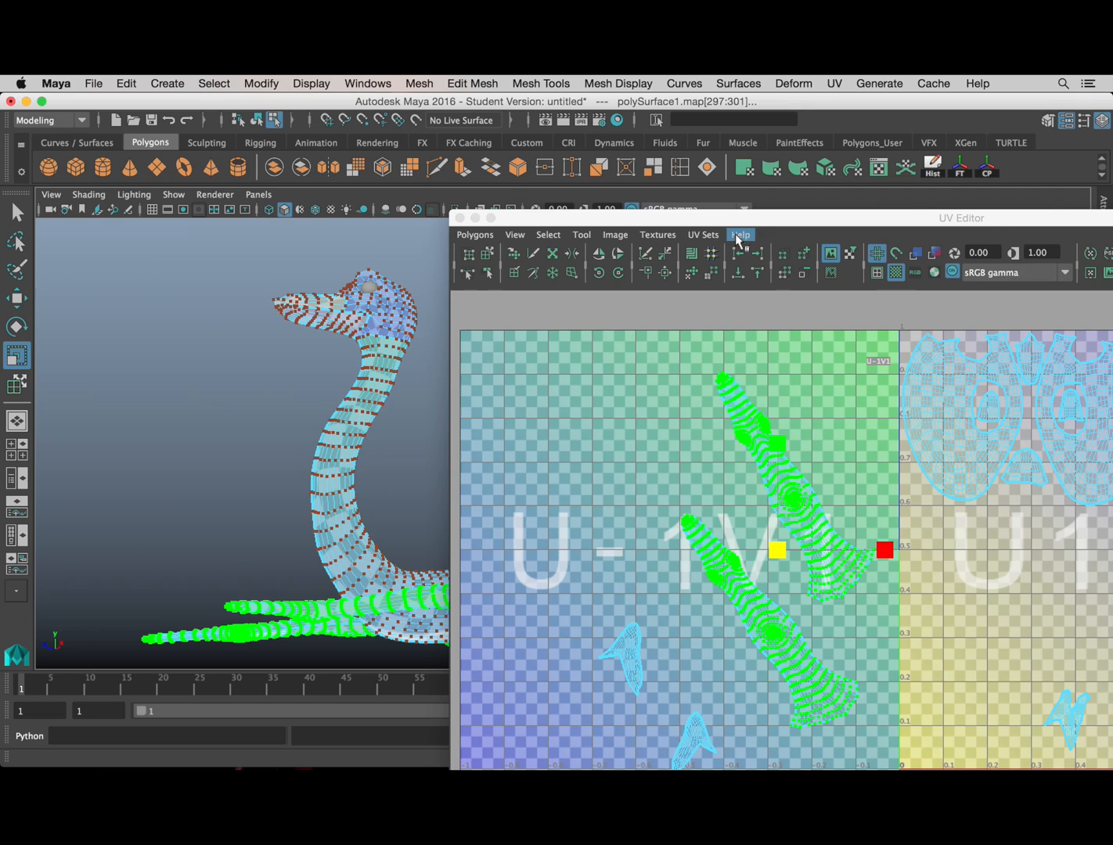
{"action": "left_click_drag", "start_coordinate": [740, 223], "coordinate": [349, 101]}
{"action": "scroll", "coordinate": [434, 341], "scroll_direction": "up", "scroll_amount": 1}
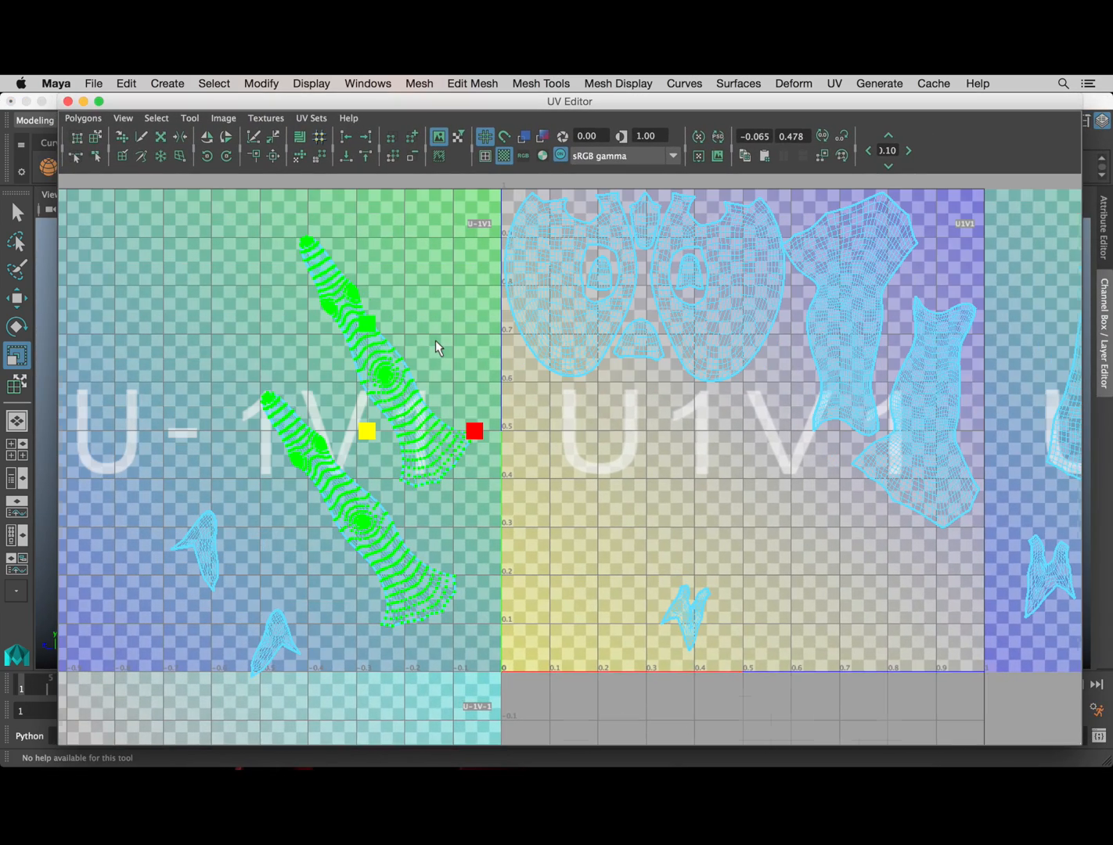
Step: Move the upper long tapered shell from the U-1V1 tile into U1V1, below the first large oval
{"action": "middle_click_drag", "start_coordinate": [441, 339], "coordinate": [443, 374], "text": "alt"}
{"action": "left_click", "coordinate": [96, 138]}
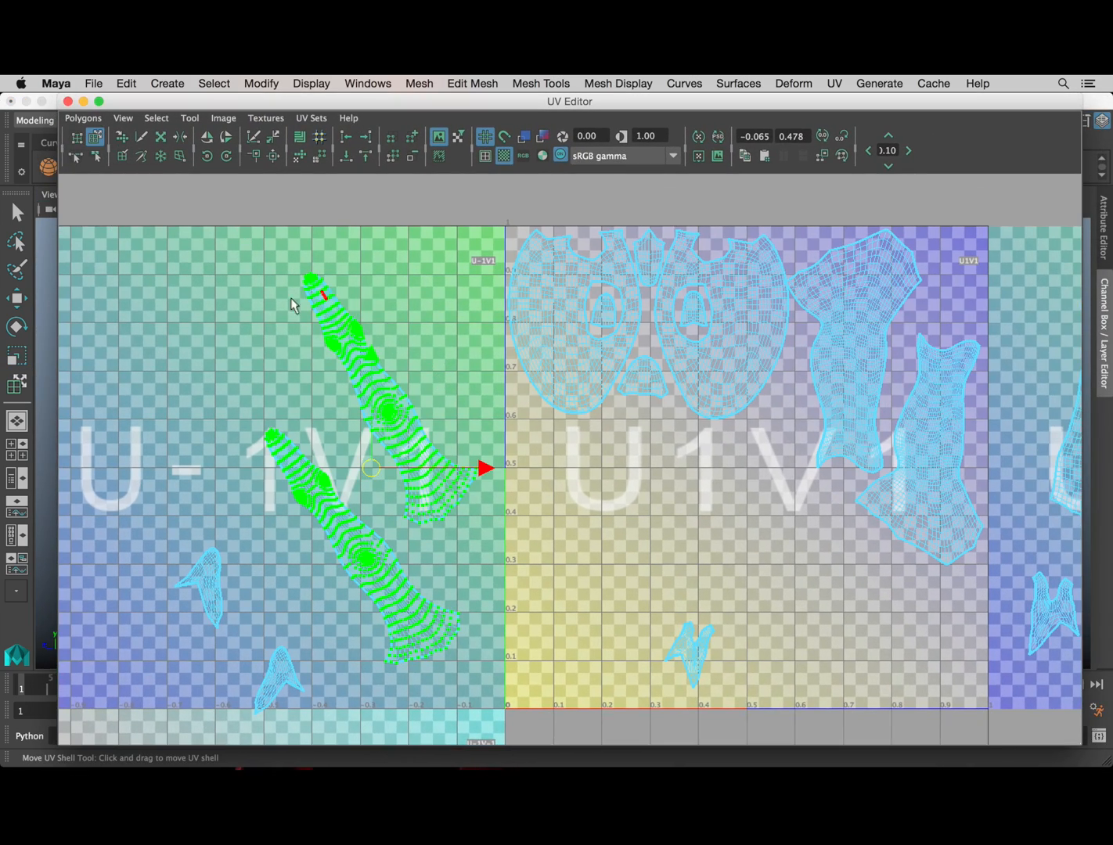
{"action": "left_click", "coordinate": [291, 298]}
{"action": "left_click", "coordinate": [379, 415]}
{"action": "left_click_drag", "start_coordinate": [378, 415], "coordinate": [580, 550]}
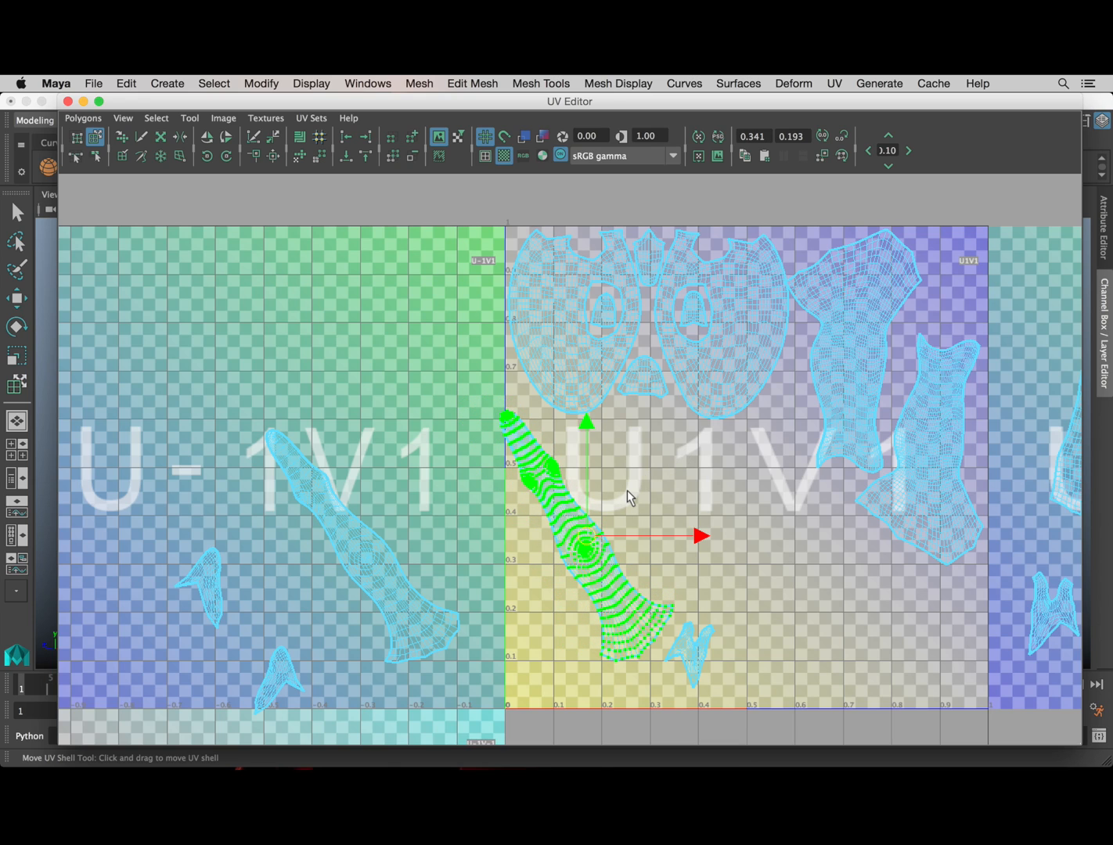
Step: Scale the long tapered shell down slightly and rotate it upright with its narrow tip pointing up
{"action": "key", "text": "r"}
{"action": "middle_click_drag", "start_coordinate": [672, 500], "coordinate": [644, 480]}
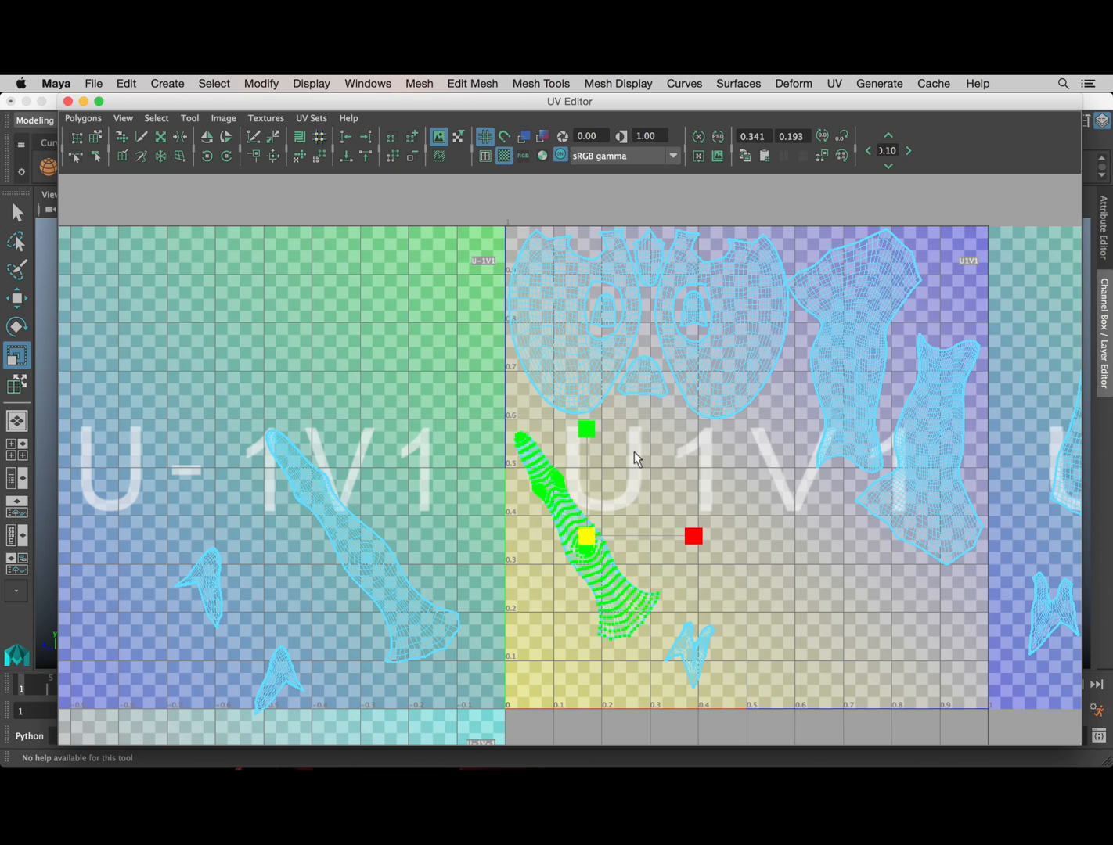
{"action": "key", "text": "e"}
{"action": "middle_click_drag", "start_coordinate": [643, 442], "coordinate": [692, 487]}
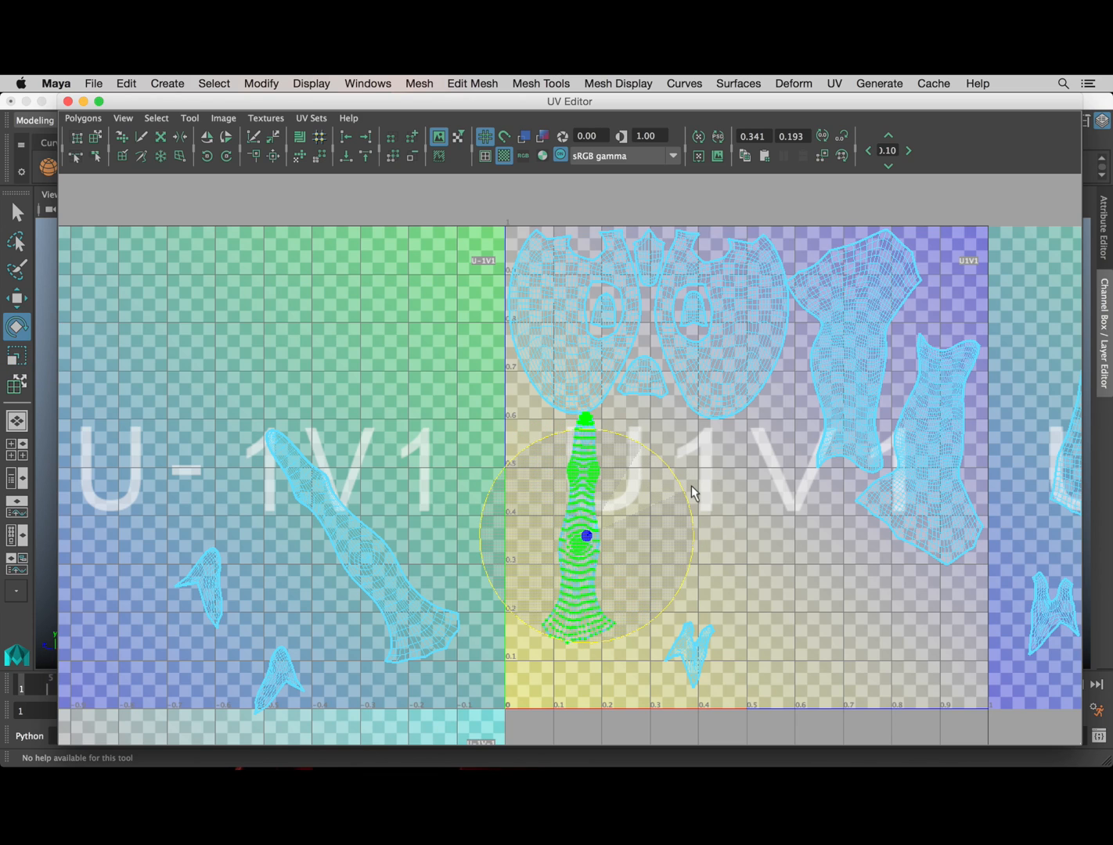
Step: Place the upright long shell just inside the U1V1 tile's border with U-1V1, below the first large oval
{"action": "key", "text": "w"}
{"action": "left_click_drag", "start_coordinate": [578, 541], "coordinate": [540, 554]}
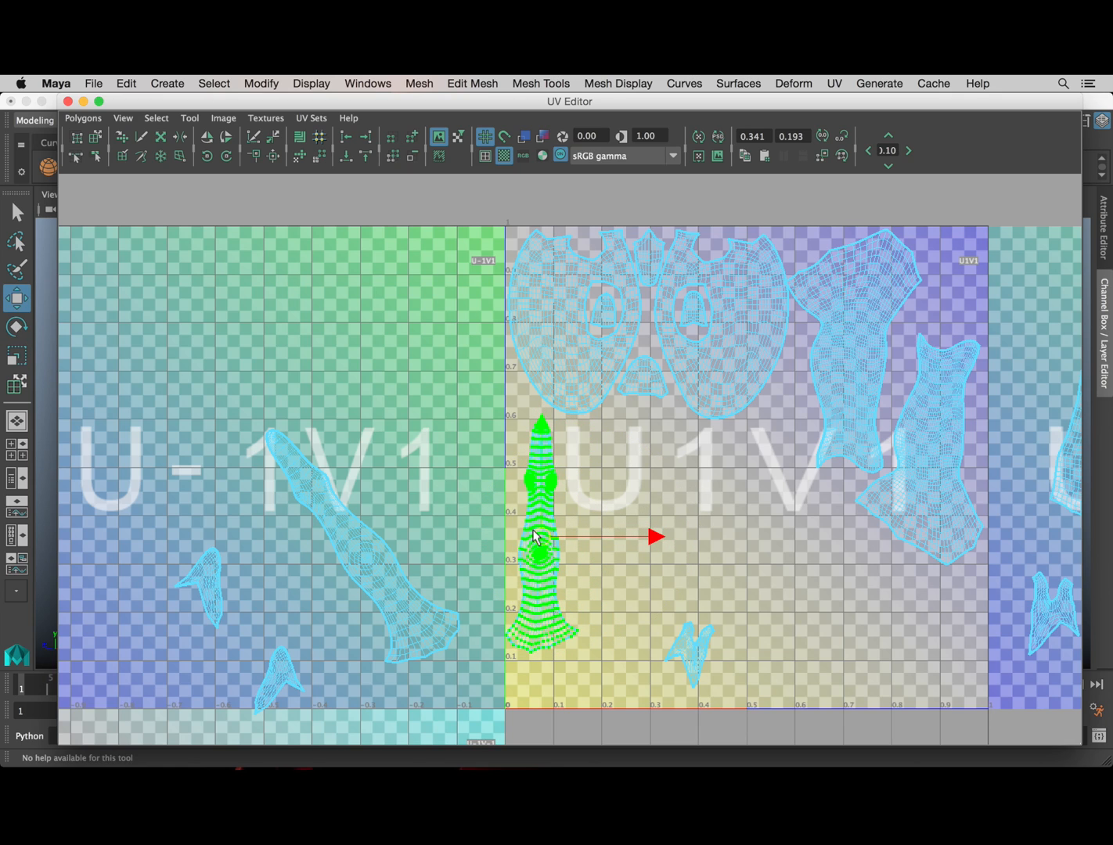
{"action": "left_click", "coordinate": [608, 492]}
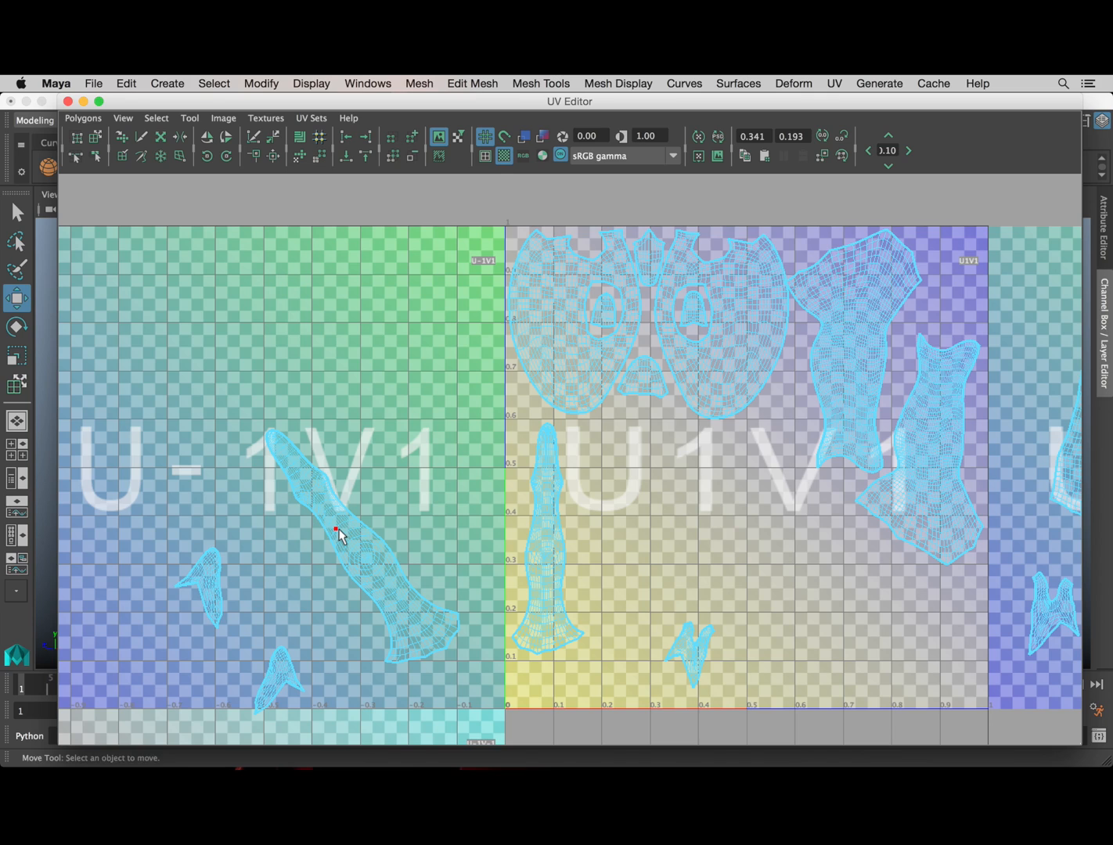
Step: Select the whole remaining long tapered shell in U-1V1 and move it into the free area of U1V1
{"action": "left_click", "coordinate": [337, 529]}
{"action": "right_click_drag", "start_coordinate": [337, 529], "coordinate": [395, 509], "text": "ctrl"}
{"action": "left_click_drag", "start_coordinate": [443, 552], "coordinate": [763, 567]}
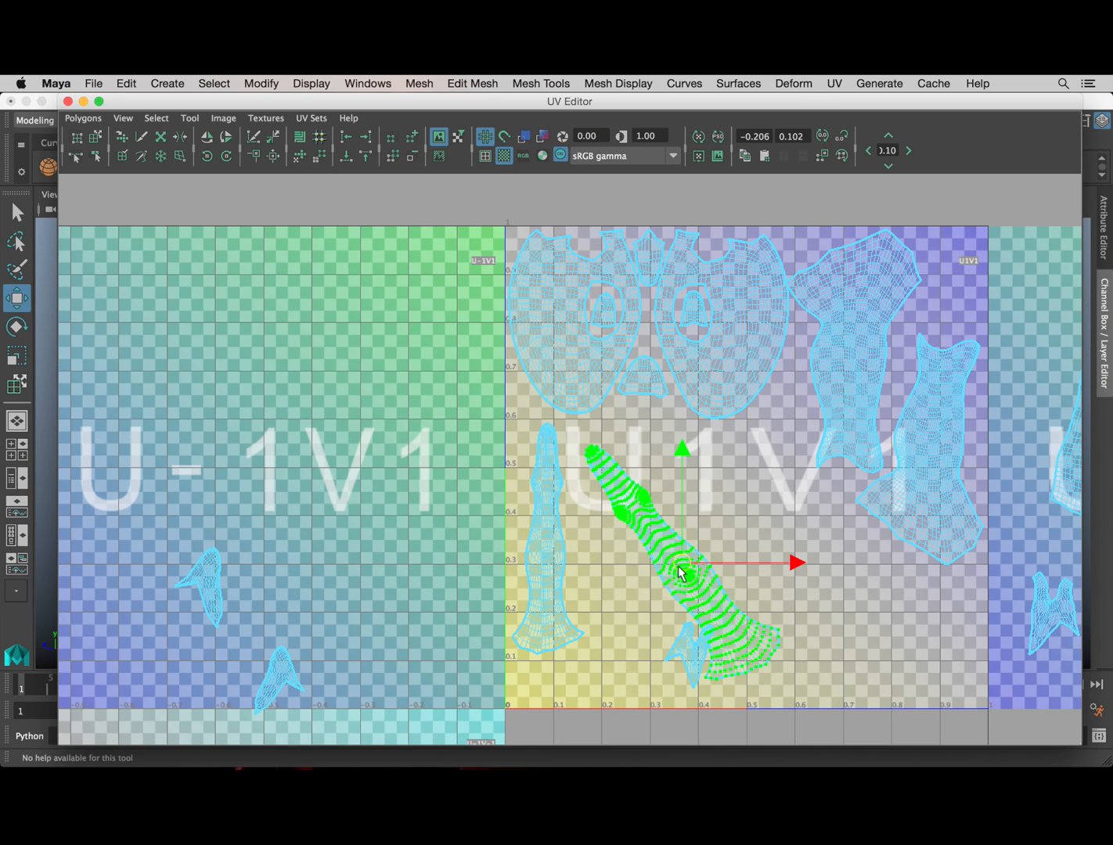
Step: Rotate the second long shell so its narrow tip points down, scale it down, and place it beside the first long shell
{"action": "key", "text": "e"}
{"action": "left_click_drag", "start_coordinate": [722, 462], "coordinate": [559, 647]}
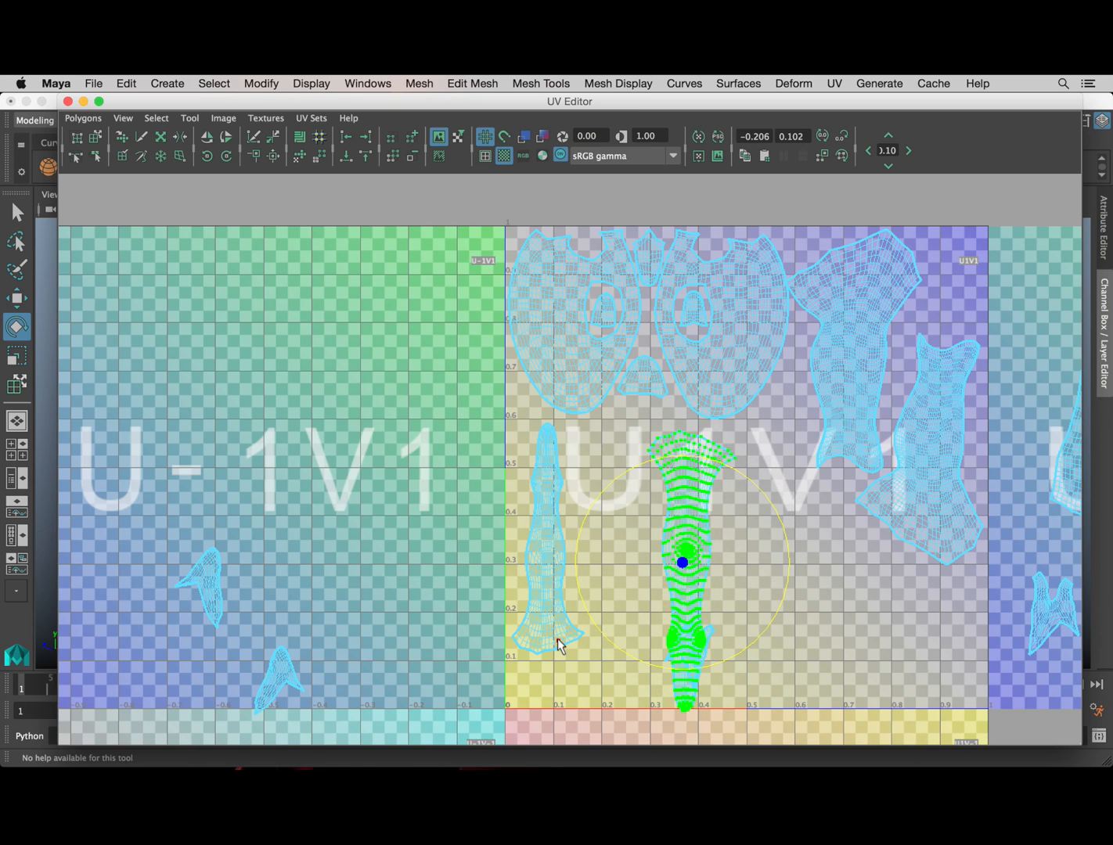
{"action": "key", "text": "r"}
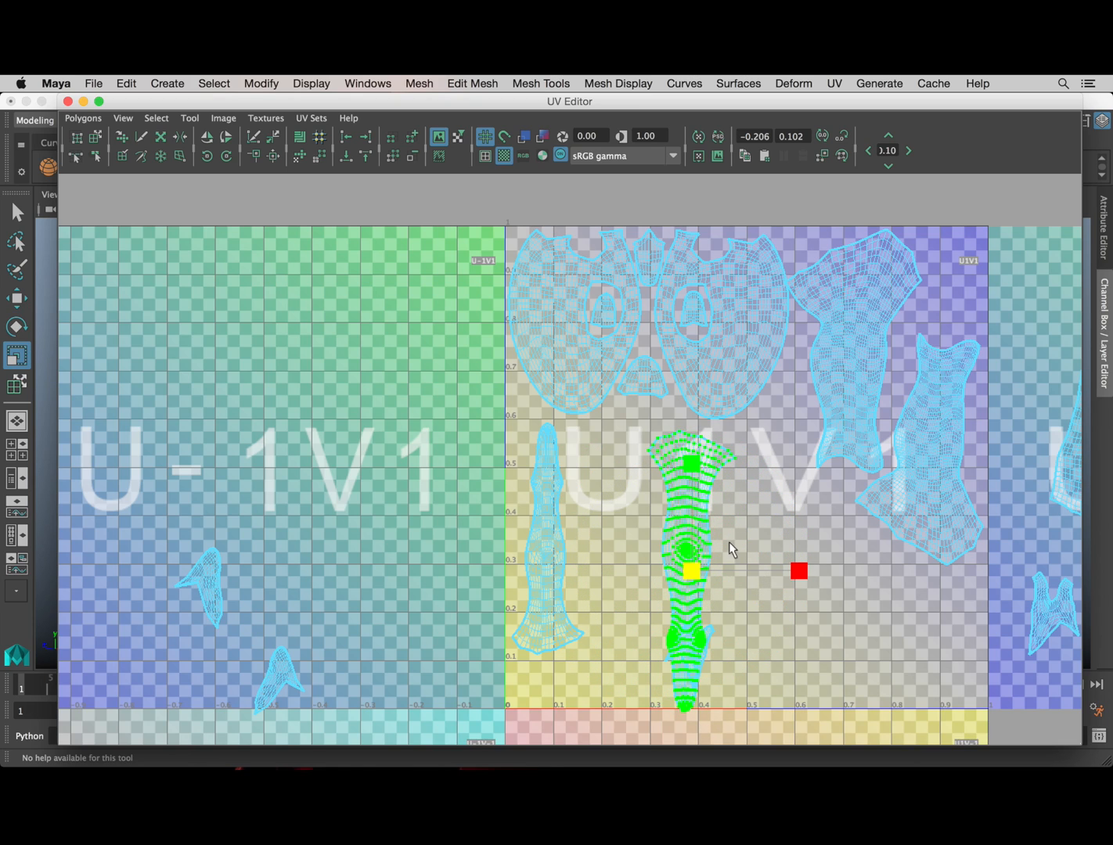
{"action": "middle_click_drag", "start_coordinate": [729, 542], "coordinate": [608, 542]}
{"action": "key", "text": "w"}
{"action": "left_click", "coordinate": [718, 482]}
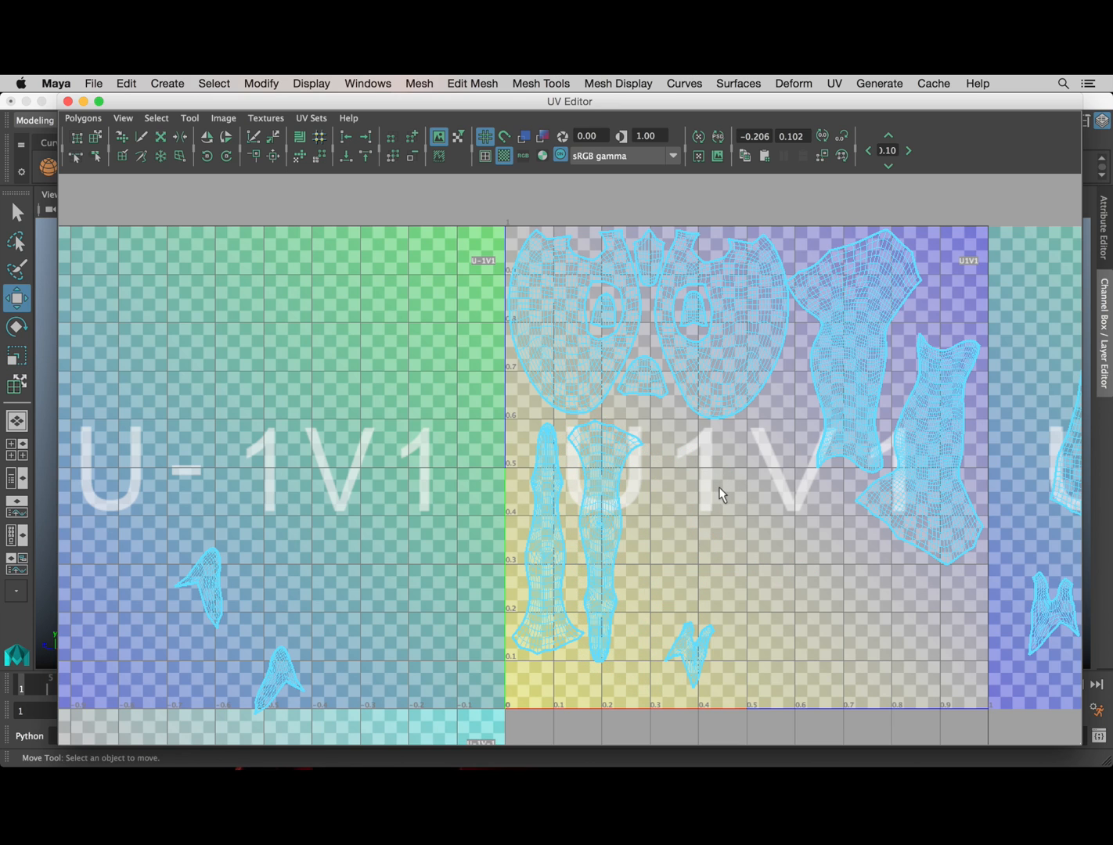
Step: Try to move the wide flared shell from U2V1 into the free lower area of U1V1
{"action": "scroll", "coordinate": [704, 514], "scroll_direction": "down", "scroll_amount": 2}
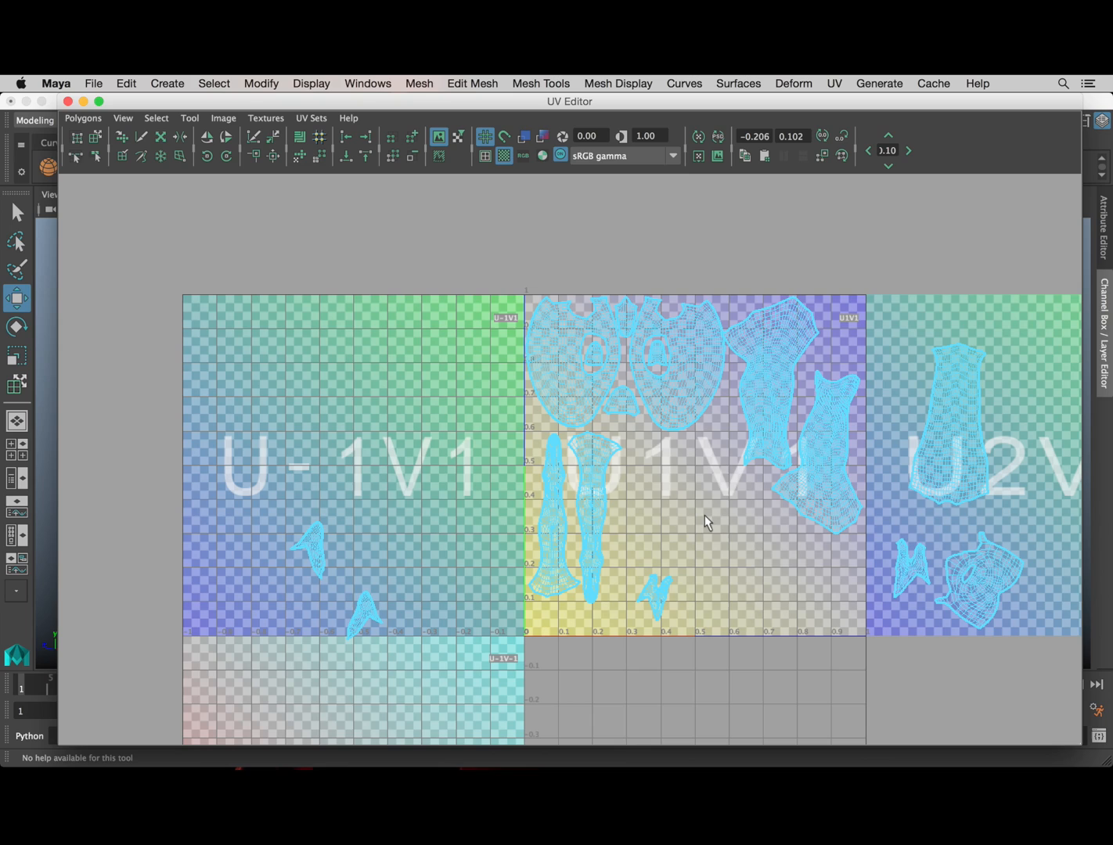
{"action": "left_click", "coordinate": [953, 426]}
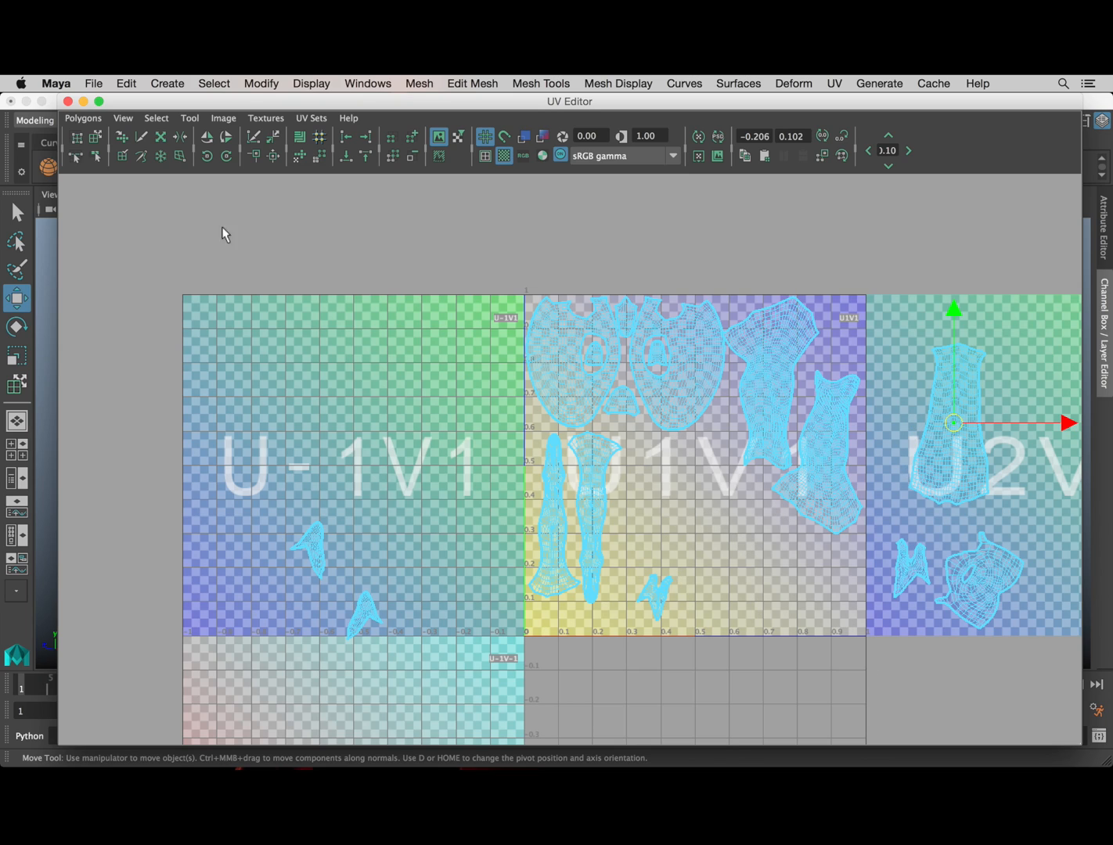
{"action": "left_click", "coordinate": [94, 137]}
{"action": "left_click", "coordinate": [920, 414]}
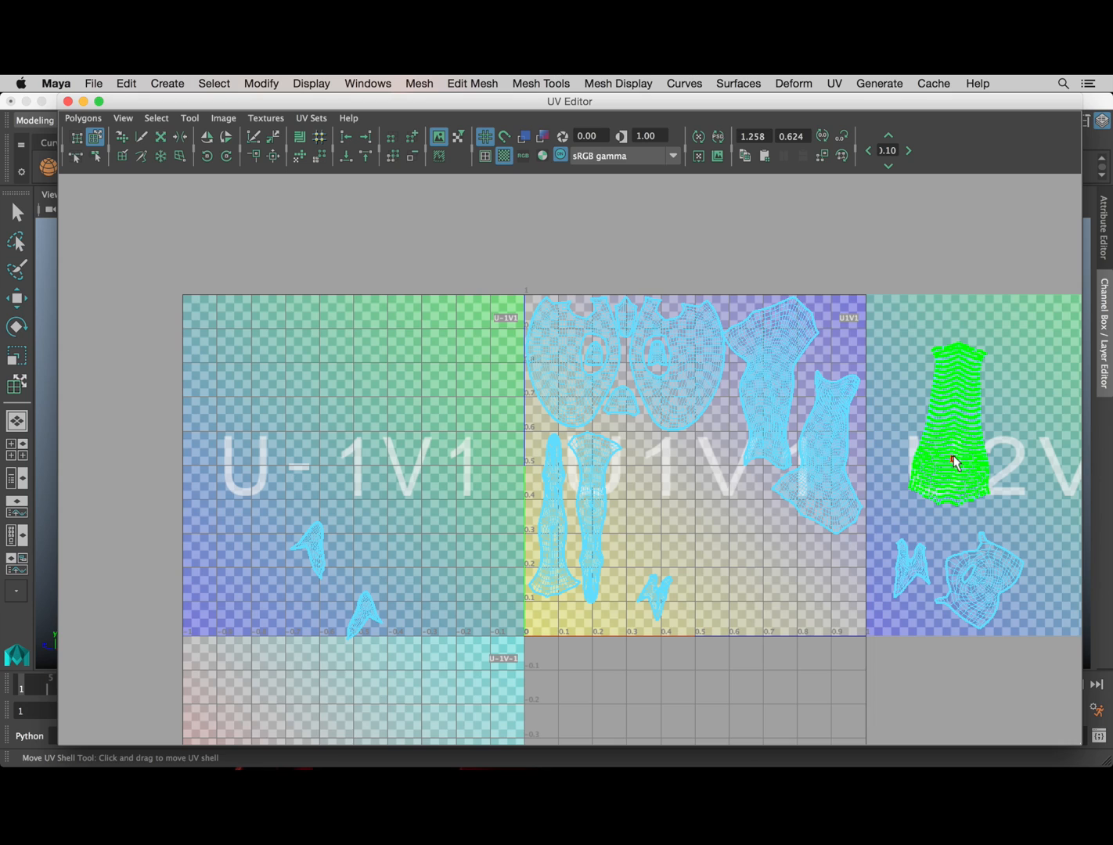
{"action": "left_click_drag", "start_coordinate": [973, 454], "coordinate": [686, 552]}
{"action": "key", "text": "super+z"}
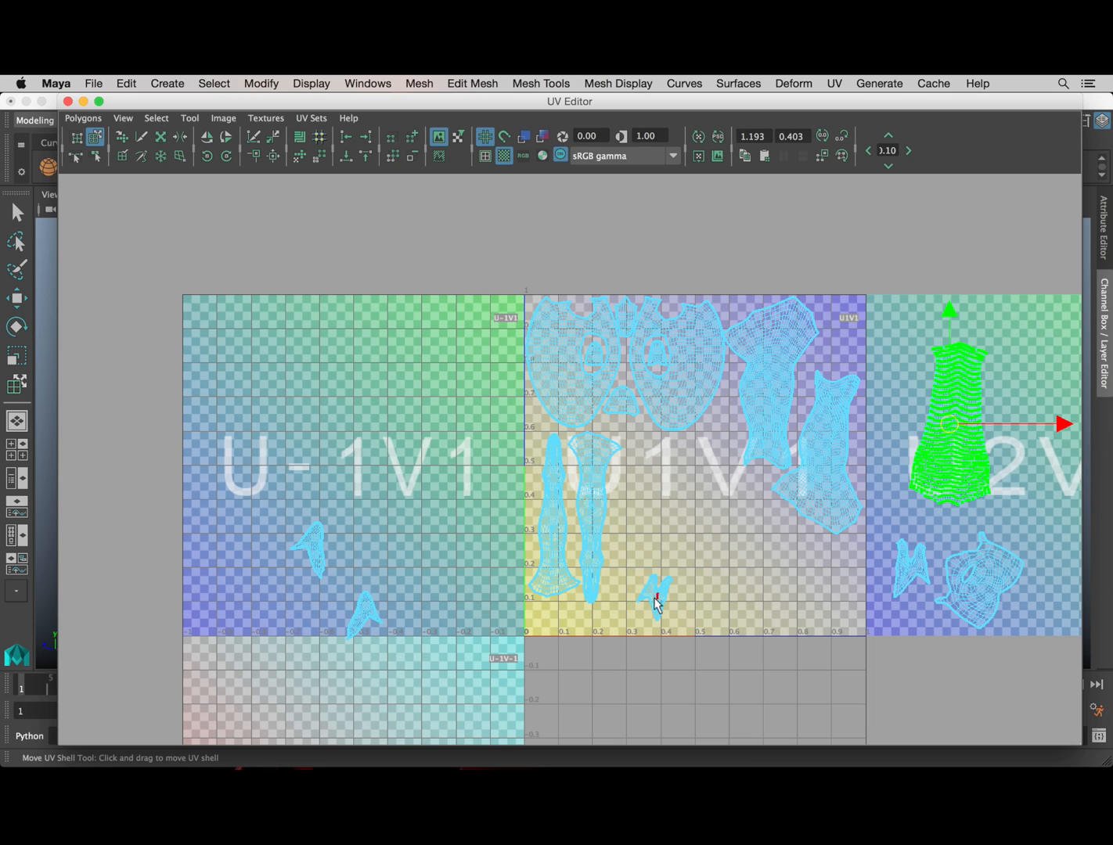
Step: Clear the small pronged shell out to U-1V1, then place the wide flared shell beside the two long shells in U1V1 and straighten it
{"action": "left_click_drag", "start_coordinate": [655, 603], "coordinate": [381, 470]}
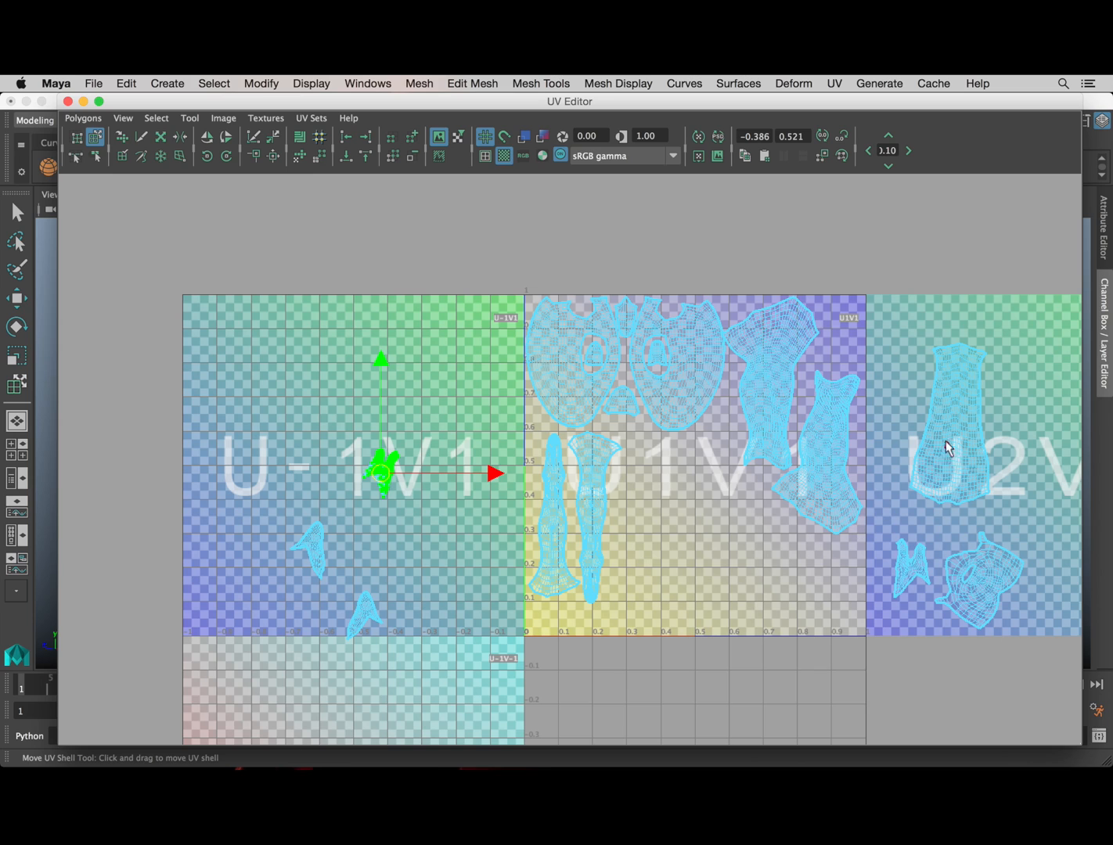
{"action": "left_click_drag", "start_coordinate": [949, 448], "coordinate": [653, 545]}
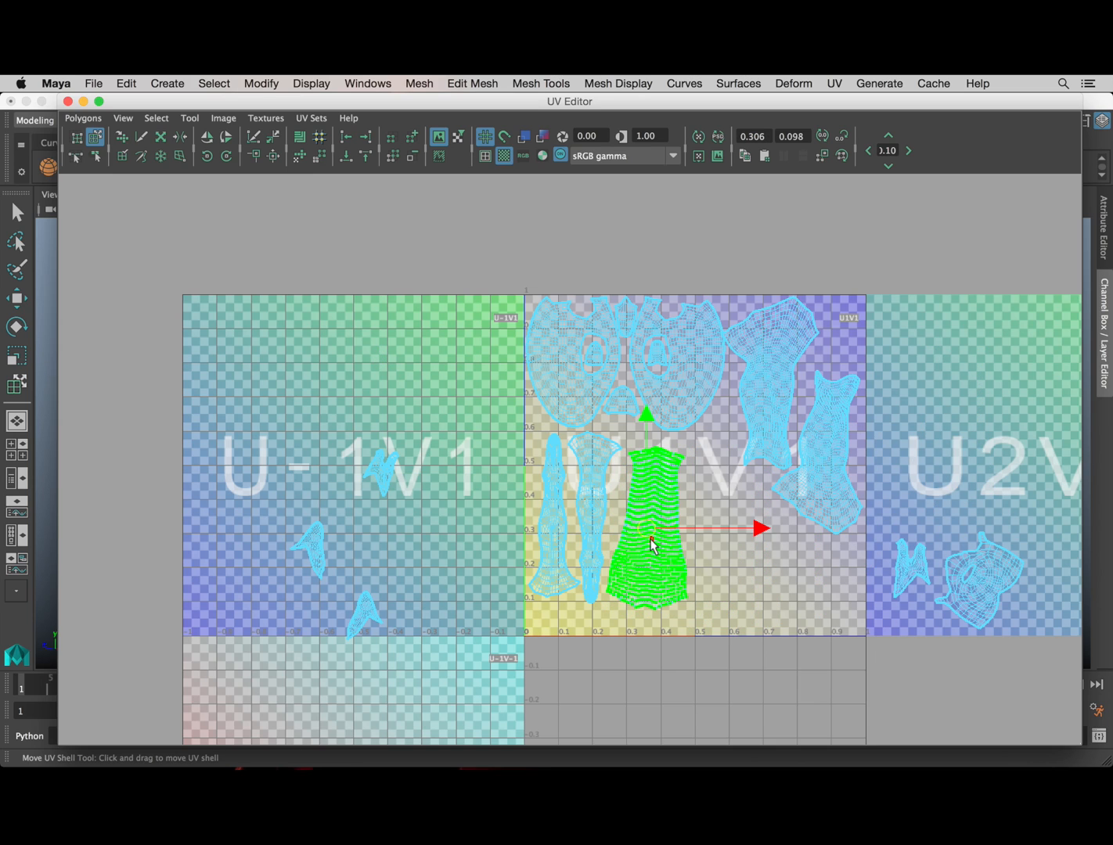
{"action": "key", "text": "e"}
{"action": "left_click_drag", "start_coordinate": [721, 451], "coordinate": [717, 451]}
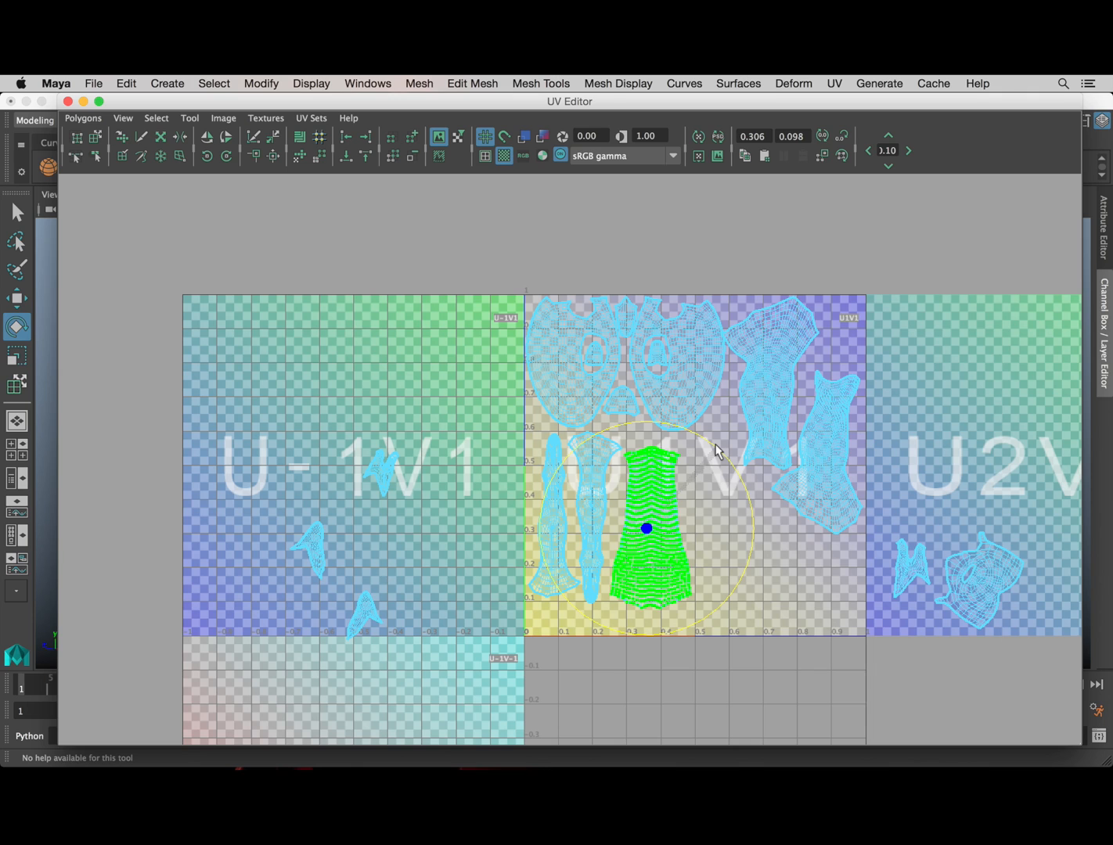
Step: Move the rounded, irregular shell from U2V1 into U1V1, rotate it square to the grid and place it beside the flared shell
{"action": "middle_click_drag", "start_coordinate": [716, 483], "coordinate": [587, 430], "text": "alt"}
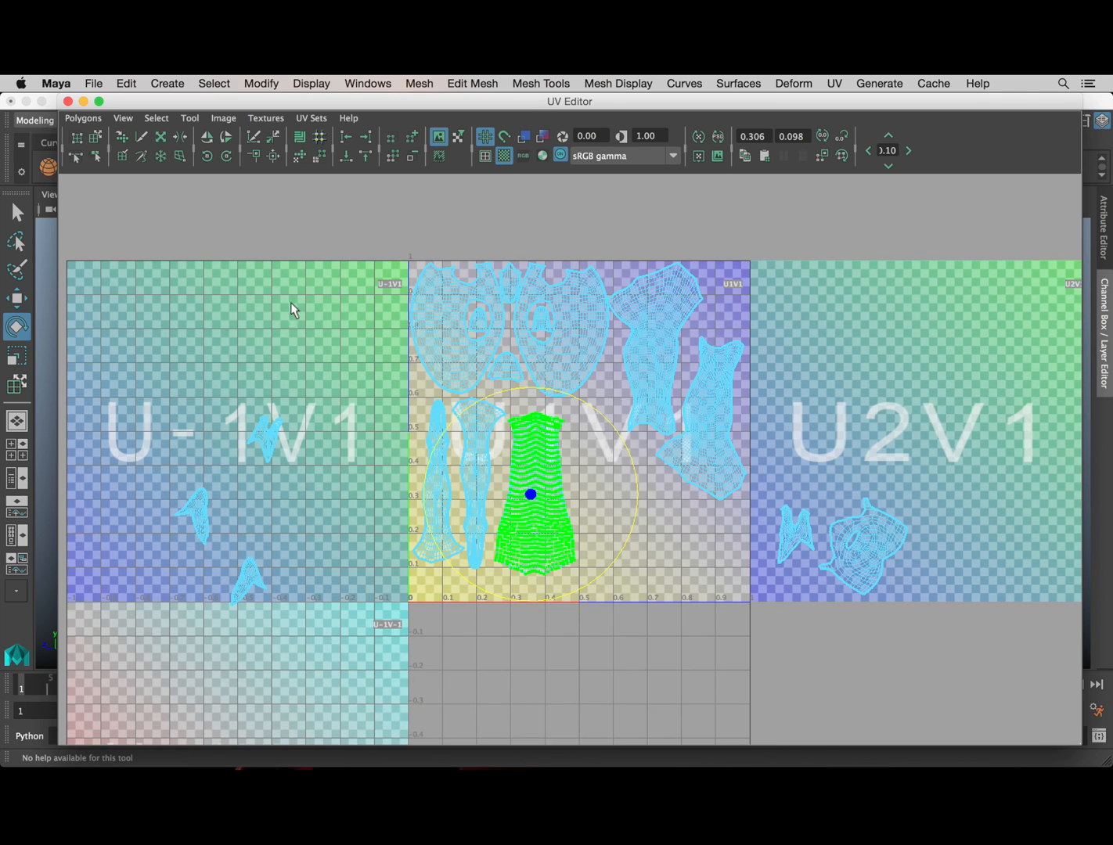
{"action": "left_click", "coordinate": [95, 137]}
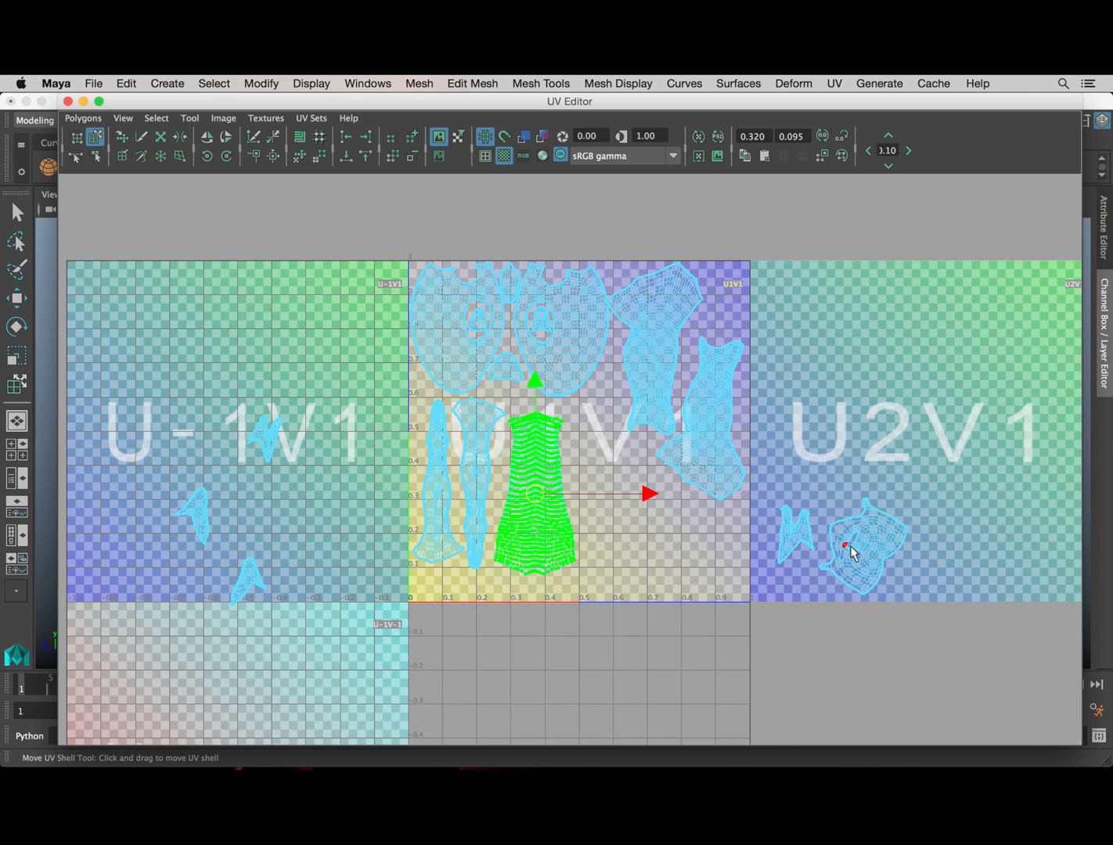
{"action": "left_click_drag", "start_coordinate": [853, 553], "coordinate": [612, 518]}
{"action": "key", "text": "e"}
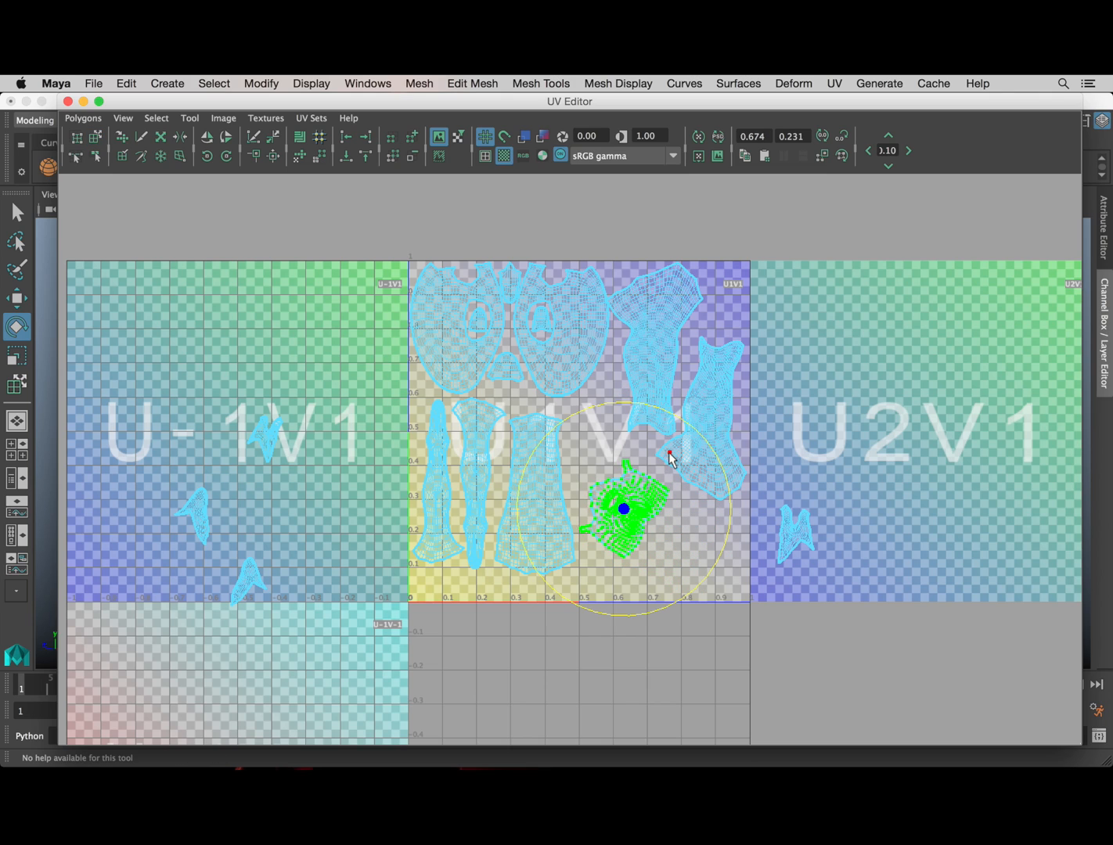
{"action": "left_click_drag", "start_coordinate": [671, 422], "coordinate": [626, 410]}
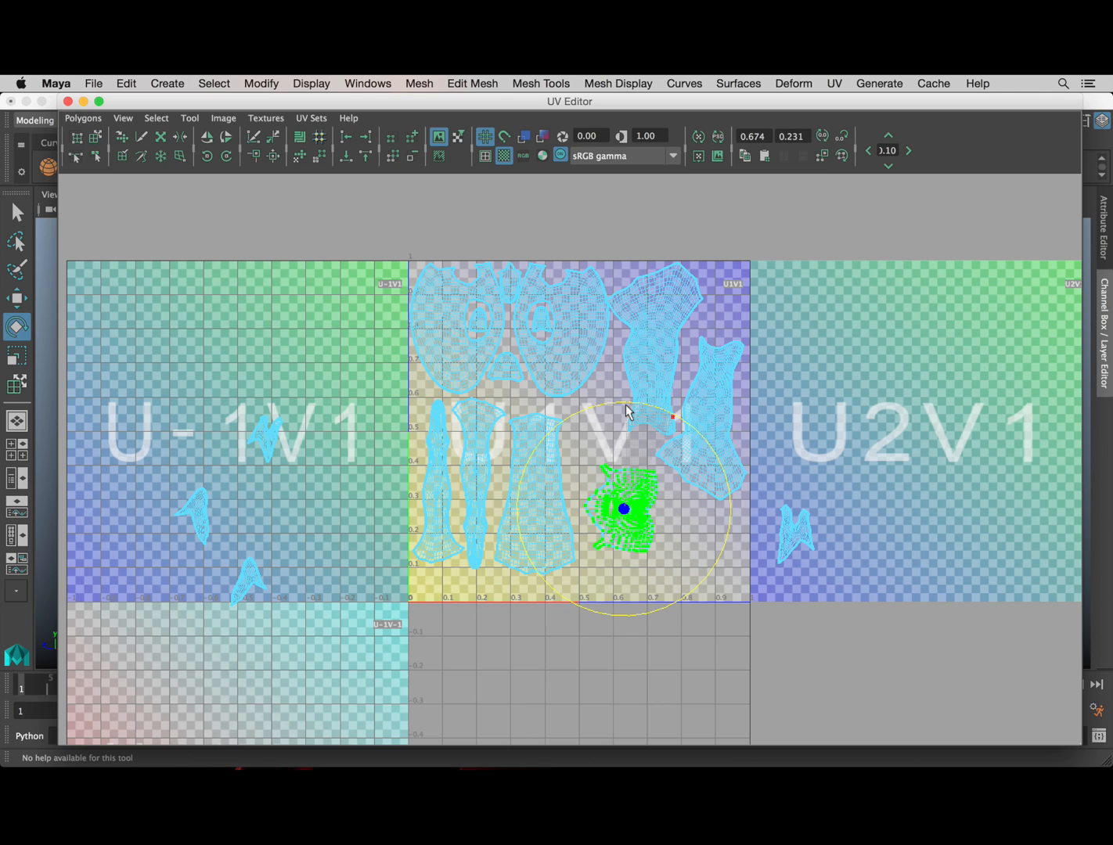
{"action": "key", "text": "w"}
{"action": "left_click_drag", "start_coordinate": [623, 520], "coordinate": [606, 491]}
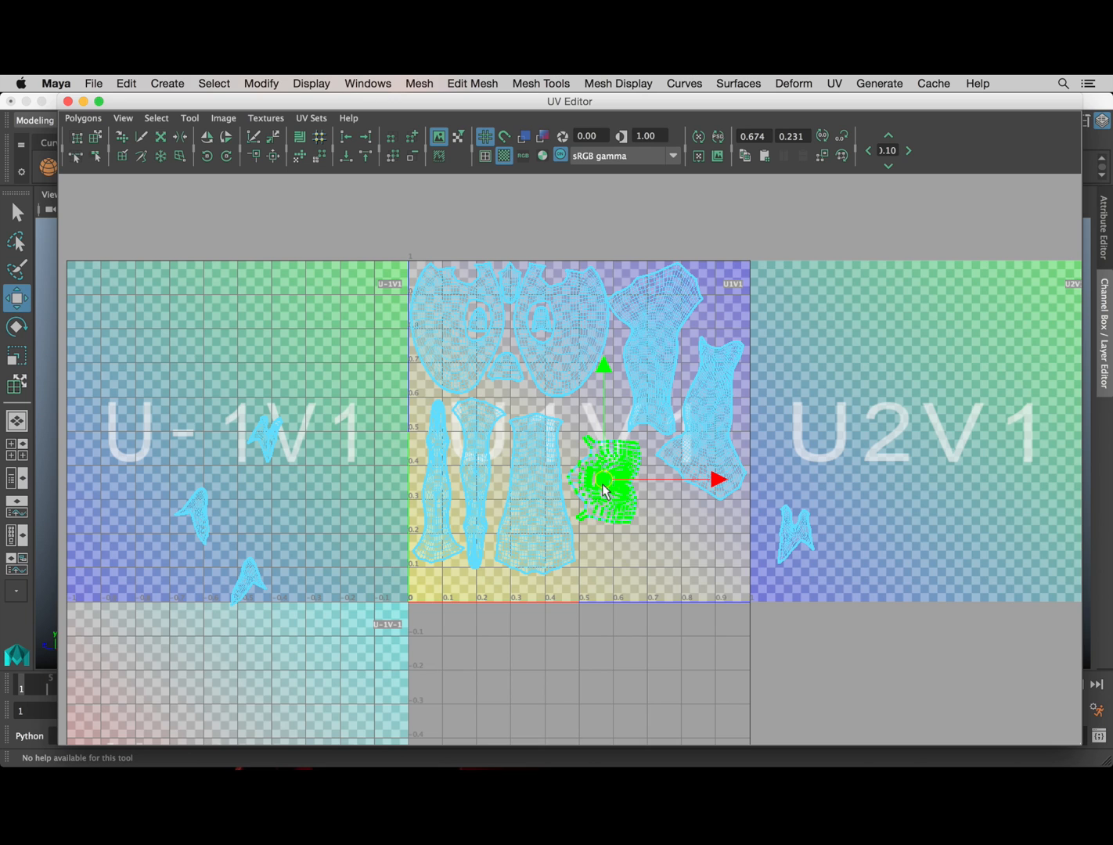
Step: Try to move the small pronged shell from the middle of U-1V1 into the free area of U1V1
{"action": "left_click", "coordinate": [792, 541]}
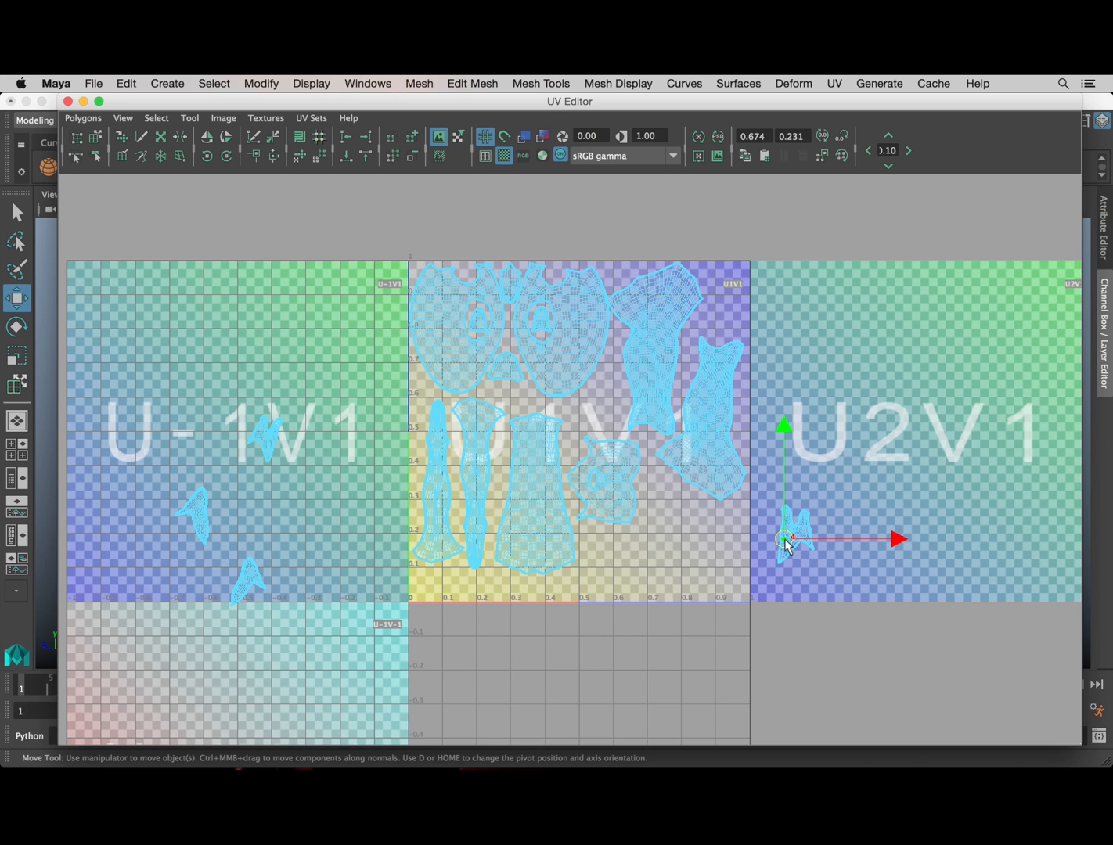
{"action": "left_click", "coordinate": [95, 137]}
{"action": "scroll", "coordinate": [447, 534], "scroll_direction": "up", "scroll_amount": 3}
{"action": "middle_click_drag", "start_coordinate": [356, 544], "coordinate": [554, 535], "text": "alt"}
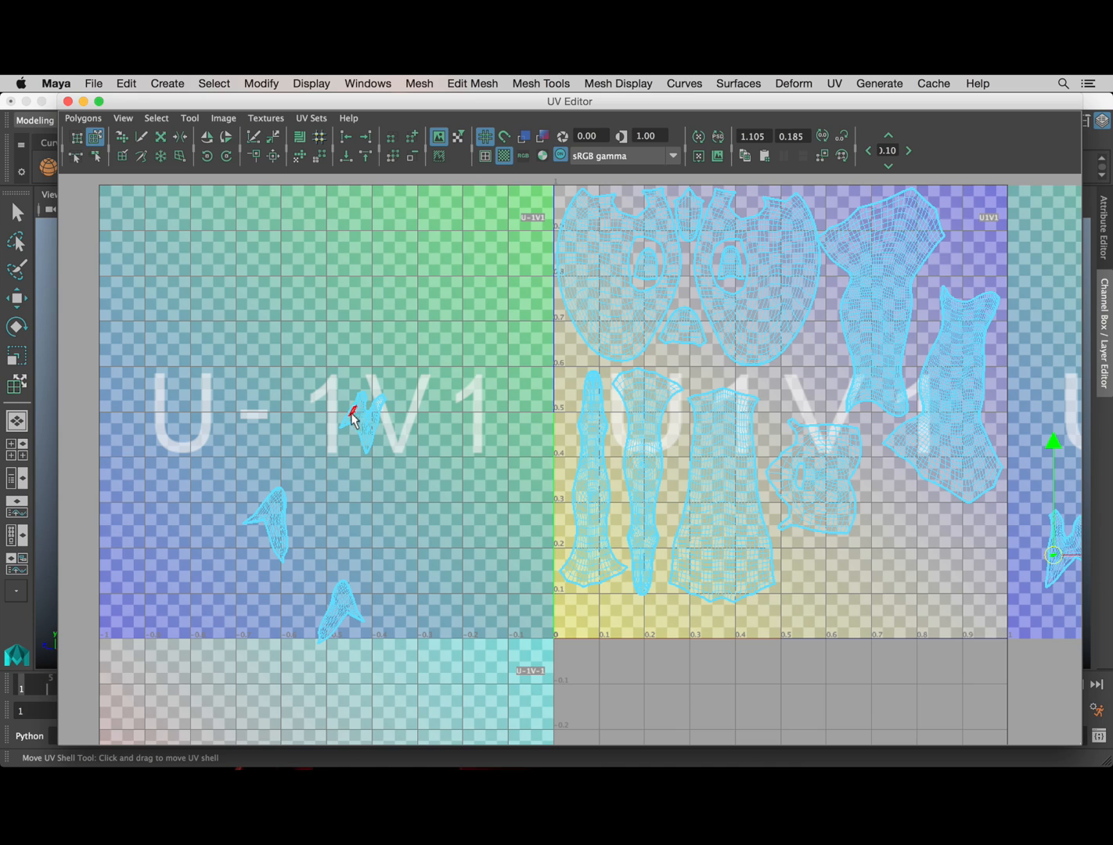
{"action": "left_click_drag", "start_coordinate": [364, 411], "coordinate": [801, 570]}
{"action": "key", "text": "super+z"}
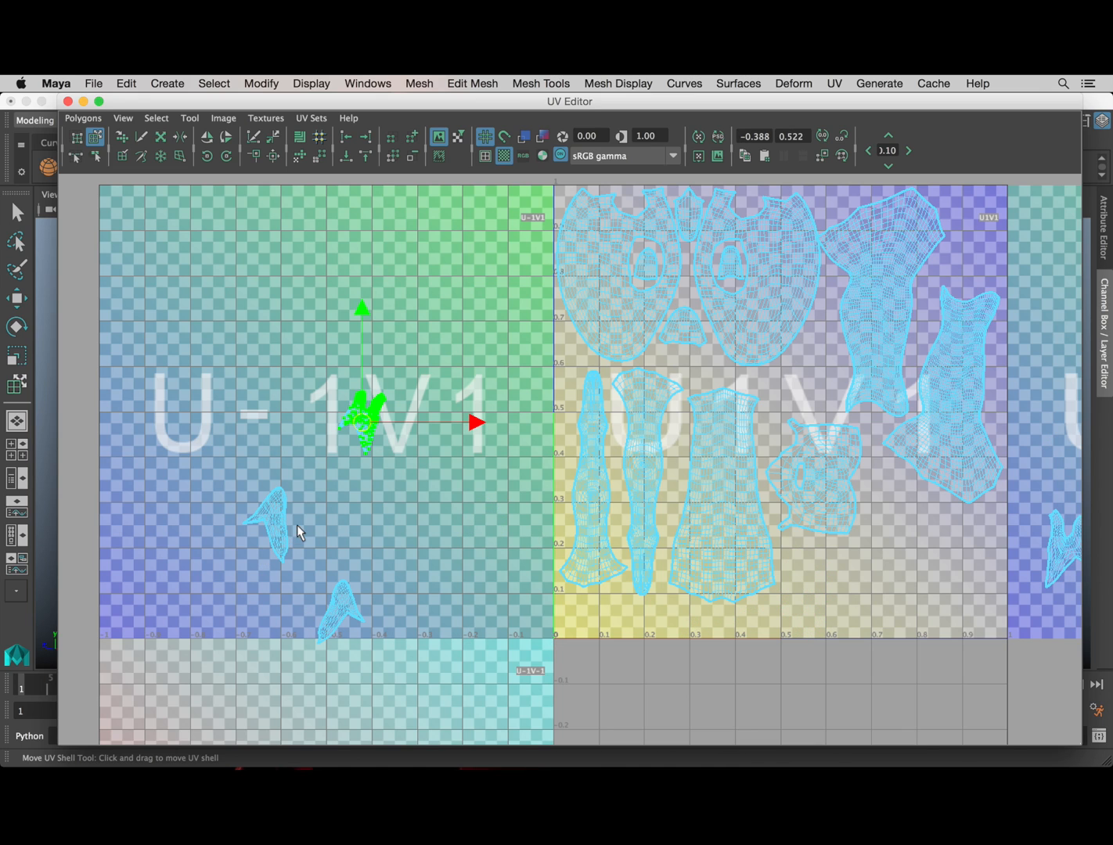
Step: Move the two small pointed shells from the lower part of U-1V1 into the free area of U1V1 below the rounded shell
{"action": "left_click_drag", "start_coordinate": [341, 614], "coordinate": [867, 601]}
{"action": "scroll", "coordinate": [867, 601], "scroll_direction": "up", "scroll_amount": 1}
{"action": "scroll", "coordinate": [870, 597], "scroll_direction": "up", "scroll_amount": 3}
{"action": "middle_click_drag", "start_coordinate": [876, 600], "coordinate": [384, 501], "text": "alt"}
{"action": "scroll", "coordinate": [764, 568], "scroll_direction": "up", "scroll_amount": 2}
{"action": "scroll", "coordinate": [644, 530], "scroll_direction": "down", "scroll_amount": 1}
{"action": "scroll", "coordinate": [643, 536], "scroll_direction": "down", "scroll_amount": 2}
{"action": "middle_click_drag", "start_coordinate": [554, 529], "coordinate": [844, 586], "text": "alt"}
{"action": "scroll", "coordinate": [180, 415], "scroll_direction": "down", "scroll_amount": 2}
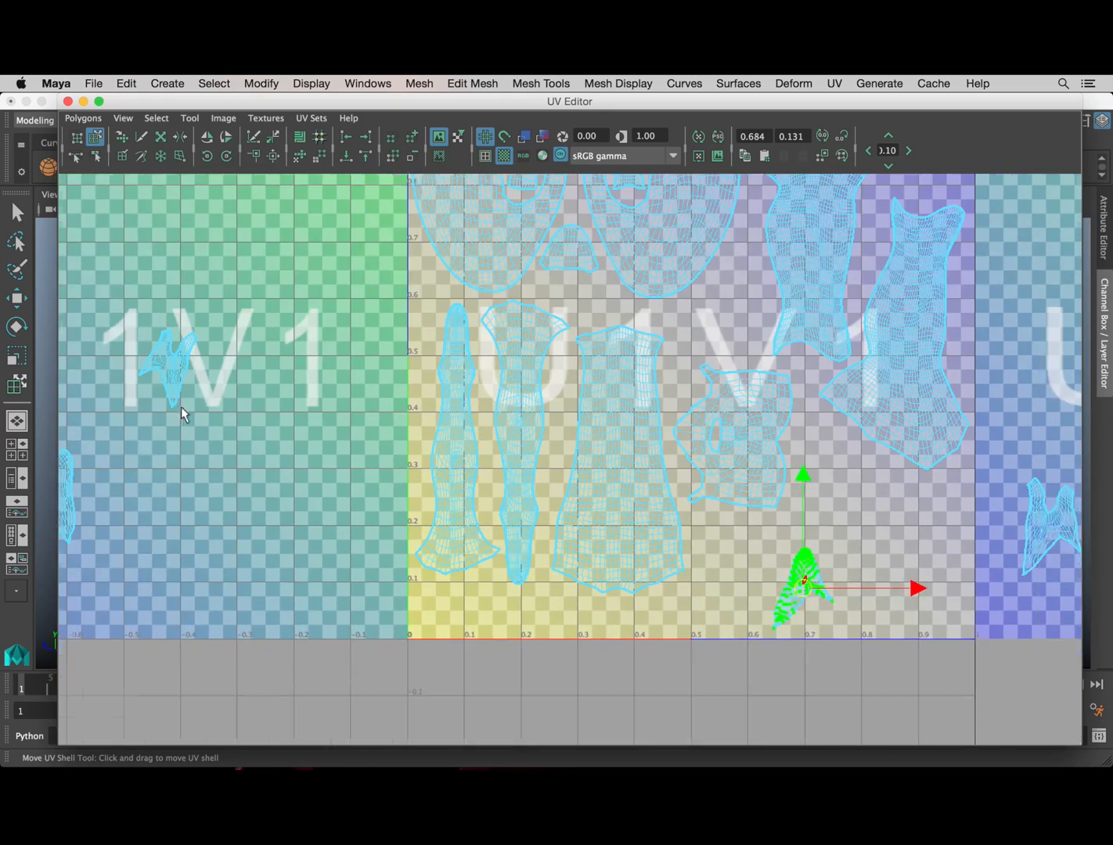
{"action": "left_click_drag", "start_coordinate": [119, 482], "coordinate": [735, 535]}
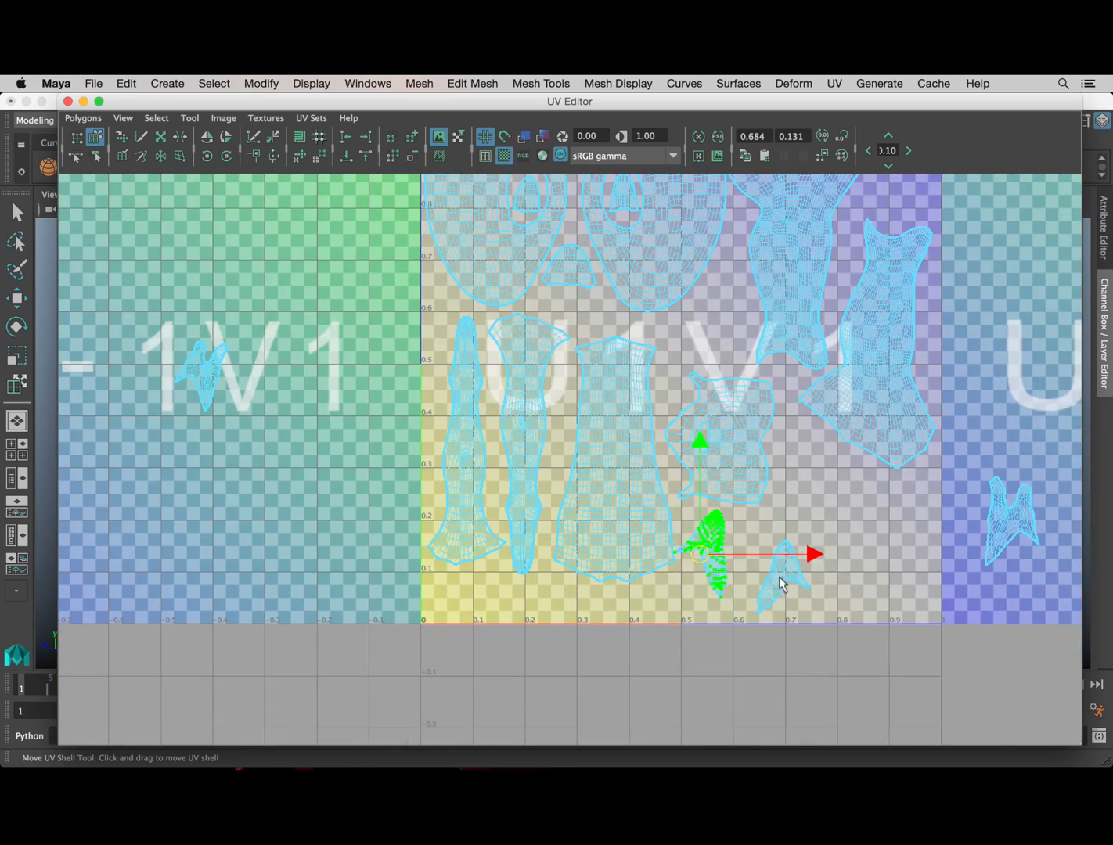
Step: Rotate the second small pointed shell so it mirrors its twin, and place it close beside it
{"action": "left_click_drag", "start_coordinate": [780, 581], "coordinate": [758, 560]}
{"action": "key", "text": "w"}
{"action": "key", "text": "e"}
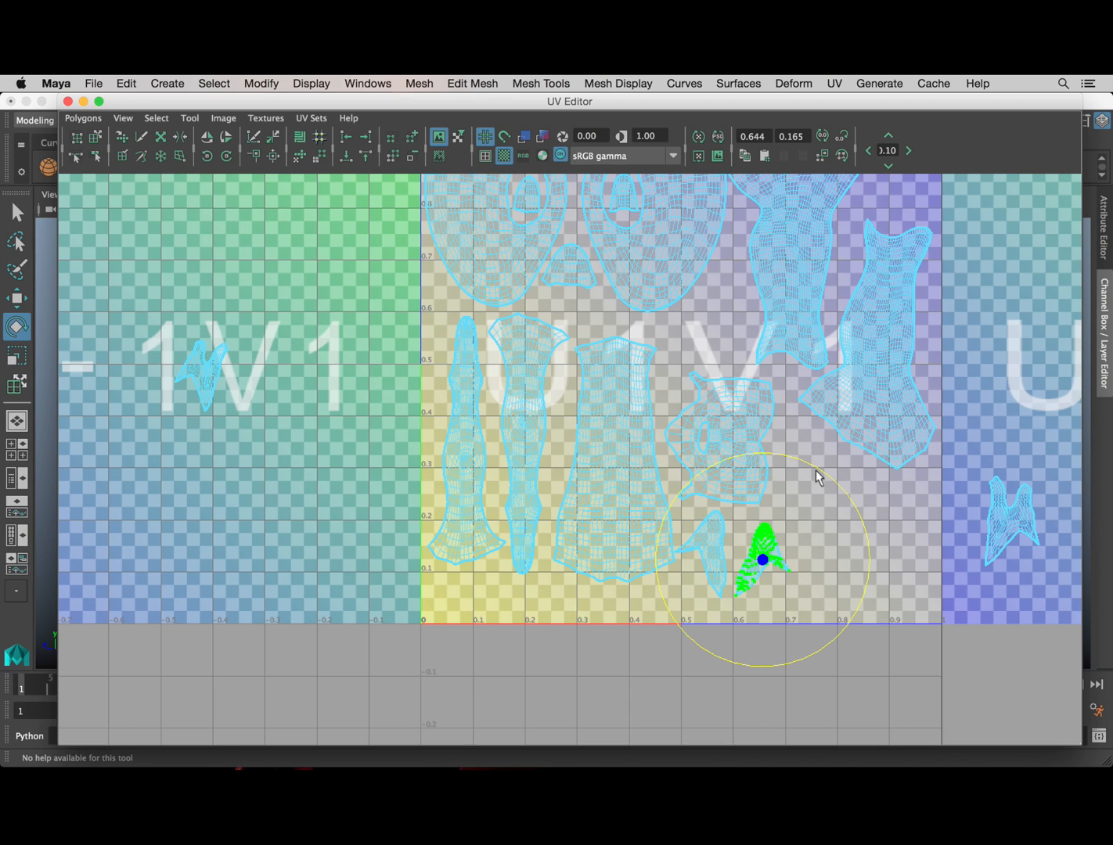
{"action": "left_click_drag", "start_coordinate": [818, 474], "coordinate": [783, 462]}
{"action": "key", "text": "w"}
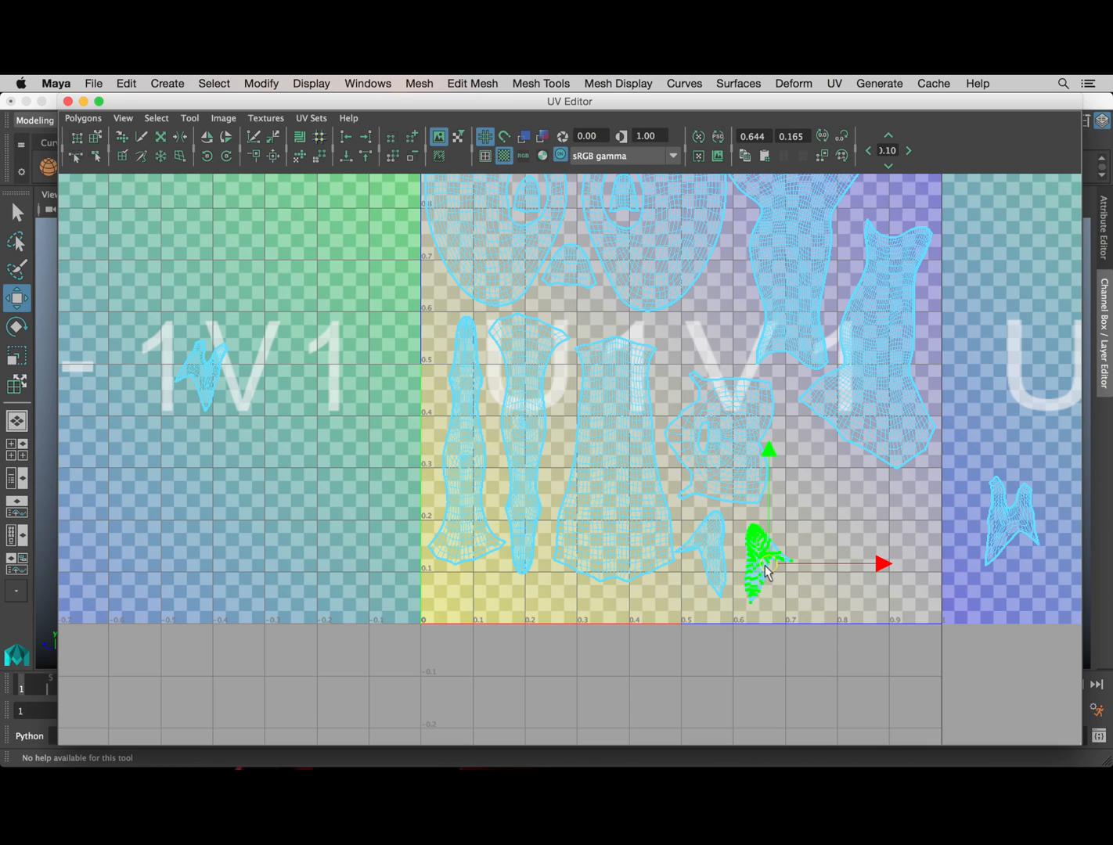
{"action": "mouse_move", "coordinate": [766, 572]}
{"action": "left_mouse_down"}
{"action": "mouse_move", "coordinate": [750, 561]}
{"action": "mouse_move", "coordinate": [760, 564]}
{"action": "left_mouse_up"}
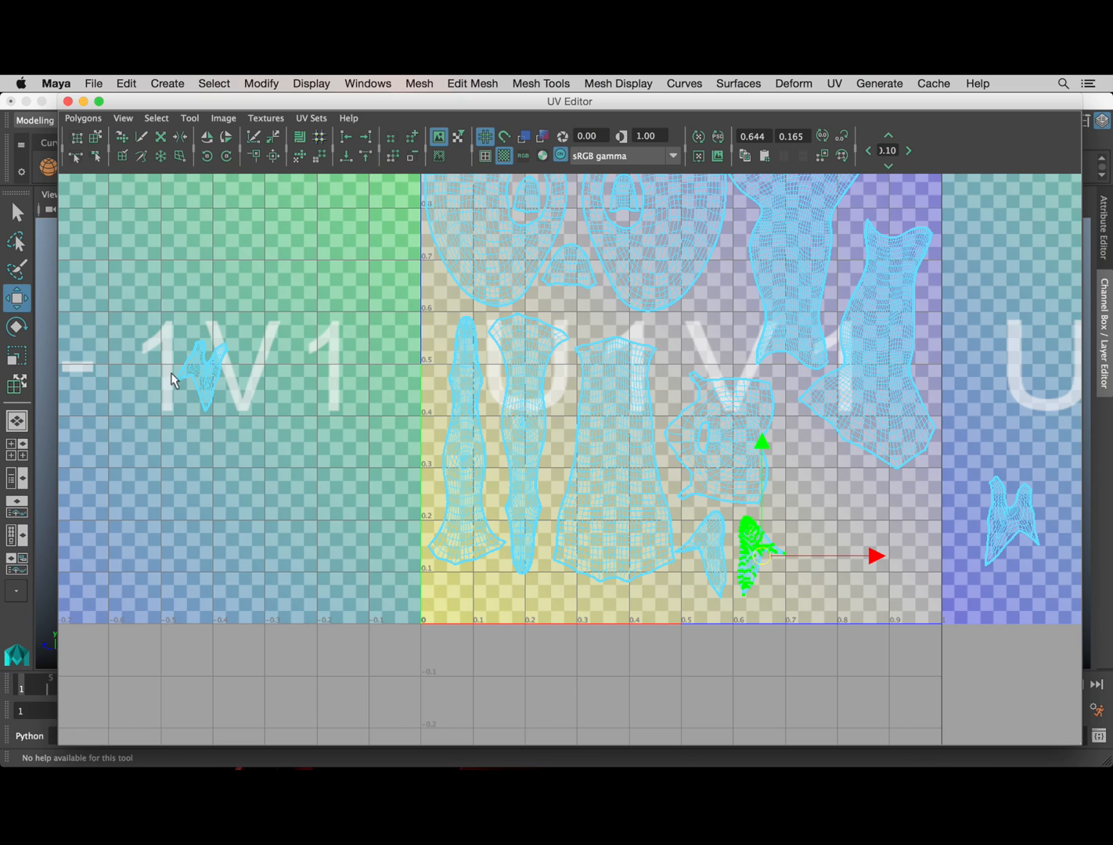
Step: Move the last small pronged shell from U-1V1 into the lower free corner of U1V1 and scale it up slightly
{"action": "left_click", "coordinate": [95, 138]}
{"action": "left_click_drag", "start_coordinate": [200, 372], "coordinate": [881, 537]}
{"action": "key", "text": "w"}
{"action": "key", "text": "r"}
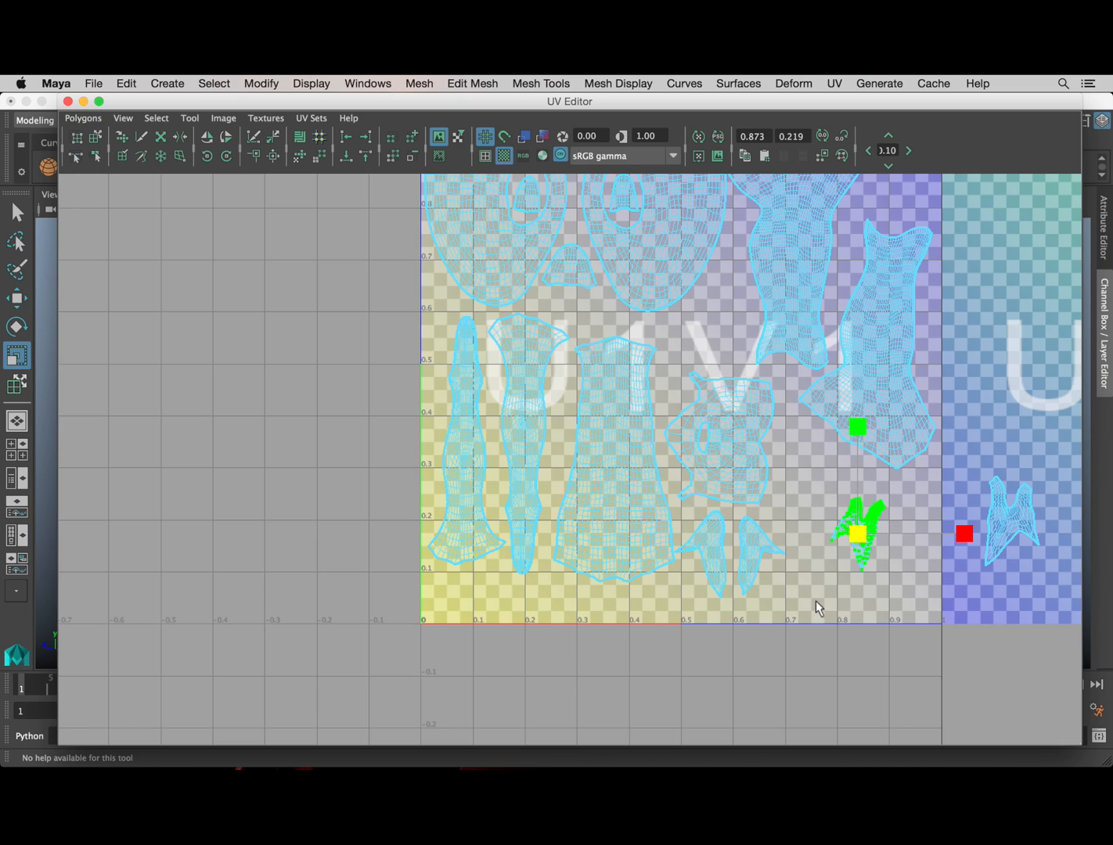
{"action": "middle_click_drag", "start_coordinate": [818, 609], "coordinate": [856, 604]}
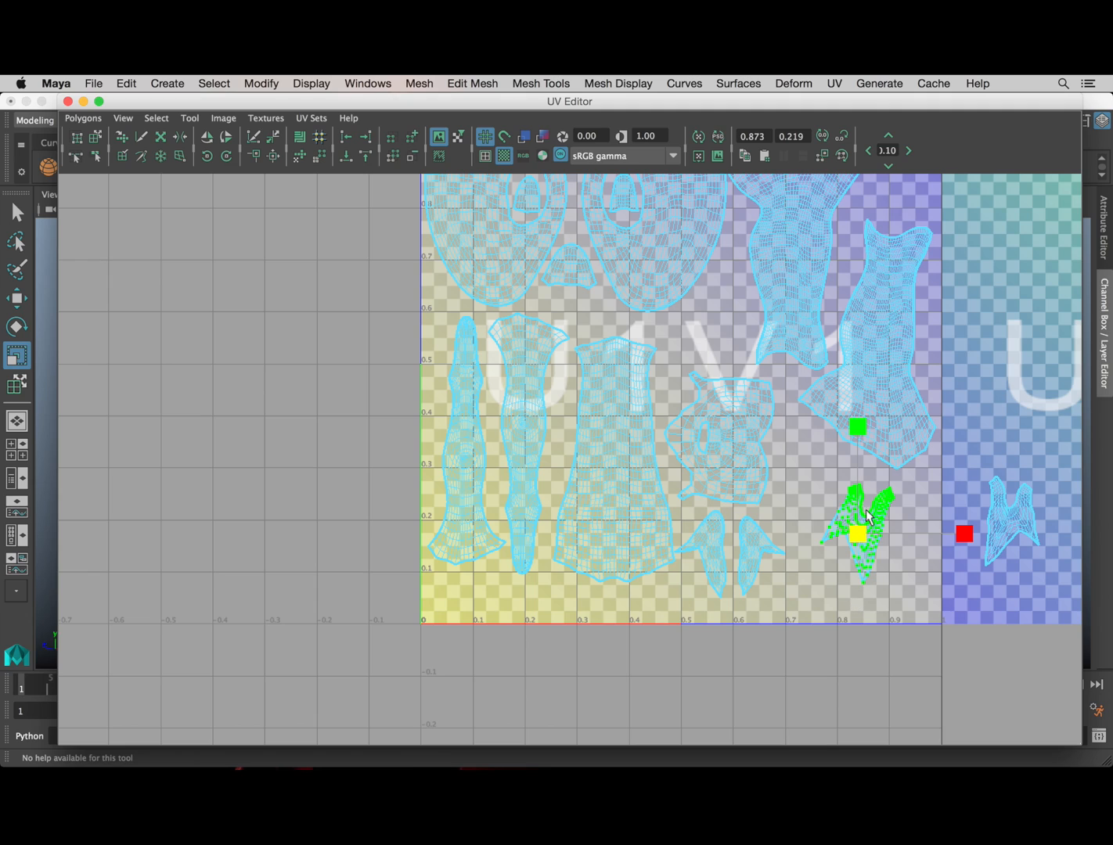
Step: Rotate the scaled pronged shell so its prongs point up and place it next to the two small pointed shells
{"action": "key", "text": "e"}
{"action": "left_click_drag", "start_coordinate": [934, 460], "coordinate": [899, 460]}
{"action": "key", "text": "w"}
{"action": "left_click_drag", "start_coordinate": [858, 534], "coordinate": [829, 532]}
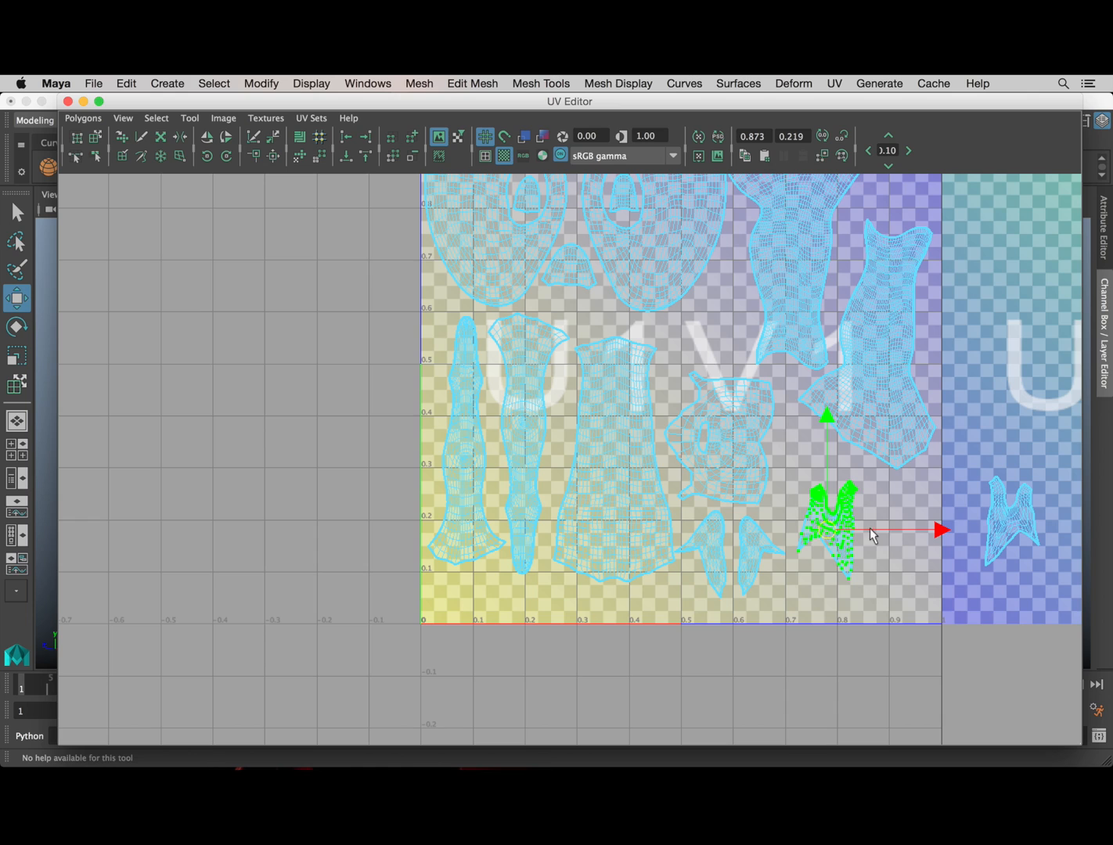
Step: Move the remaining pronged shell from U2V1 into U1V1, beside the matching pronged shell
{"action": "left_click", "coordinate": [96, 137]}
{"action": "left_click", "coordinate": [998, 528]}
{"action": "left_click_drag", "start_coordinate": [996, 523], "coordinate": [893, 524]}
{"action": "left_click", "coordinate": [1000, 466]}
{"action": "right_click_drag", "start_coordinate": [999, 466], "coordinate": [720, 367], "text": "alt"}
{"action": "middle_click_drag", "start_coordinate": [720, 366], "coordinate": [768, 546], "text": "alt"}
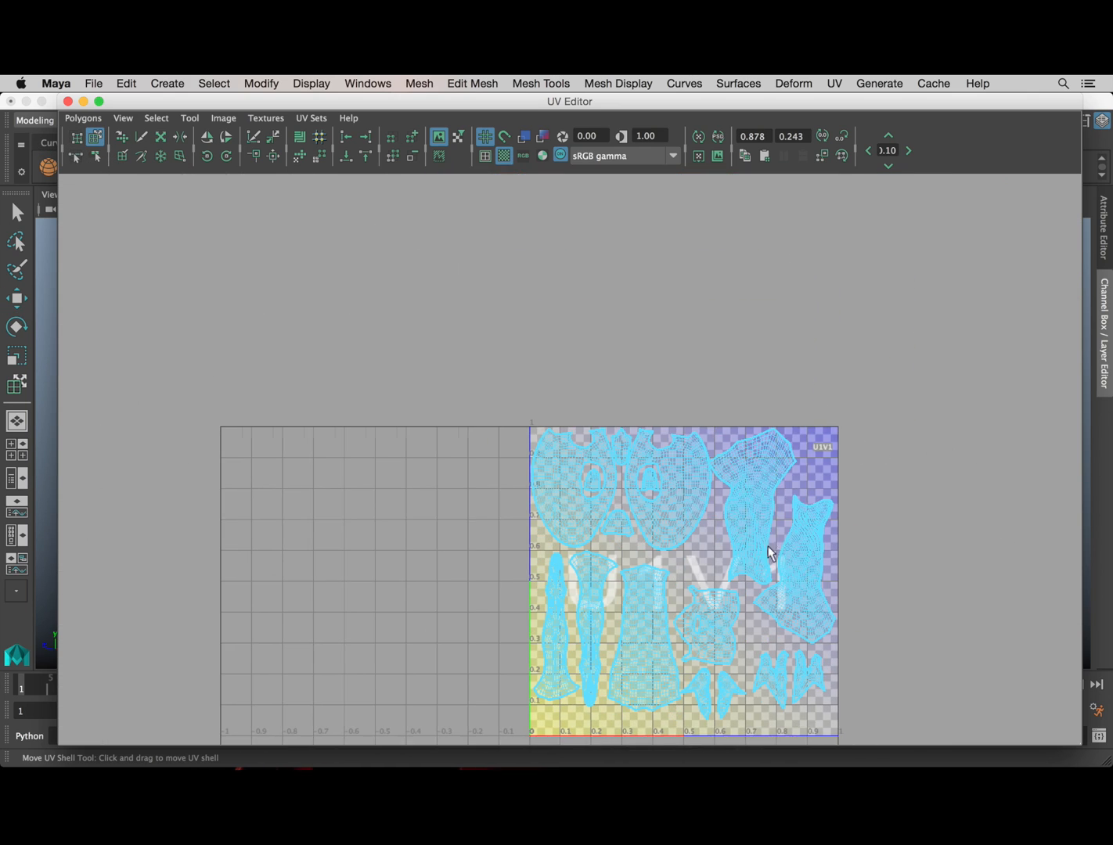
{"action": "middle_click_drag", "start_coordinate": [656, 477], "coordinate": [535, 347], "text": "alt"}
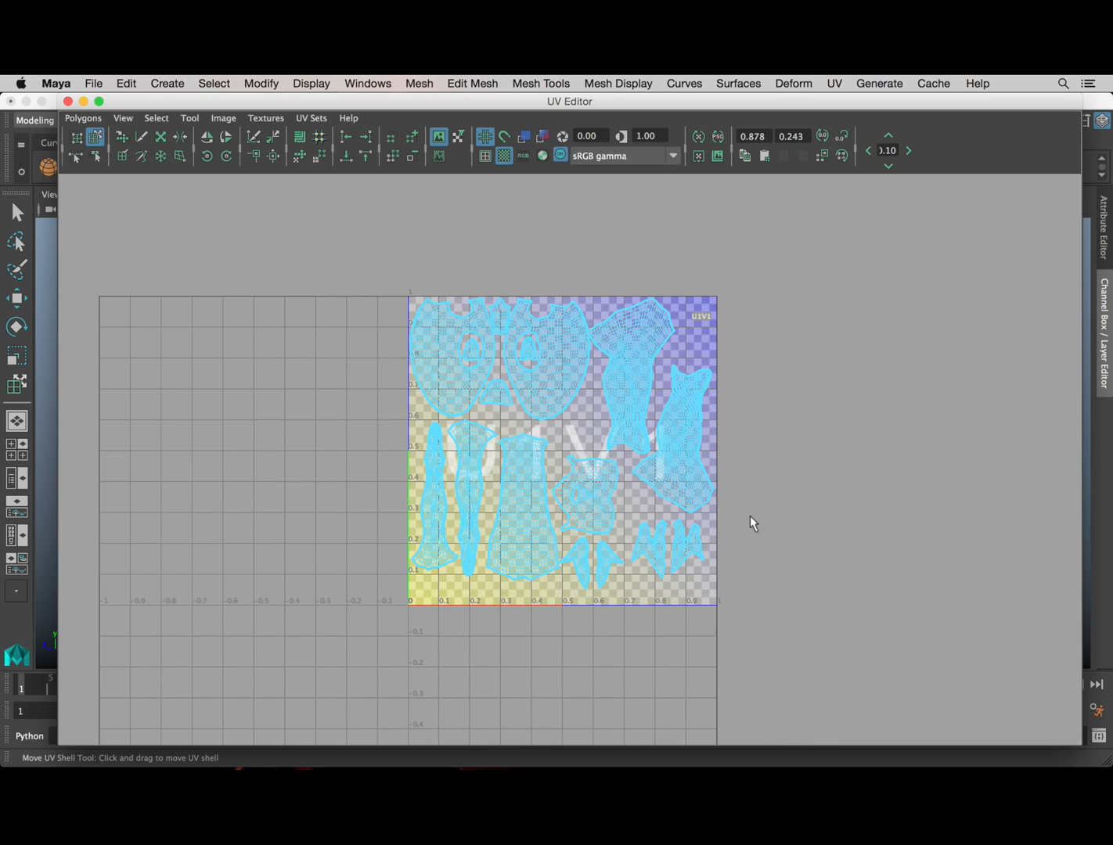
Step: Move the UV Editor window aside, switch the model back to object mode and select the bird's body mesh
{"action": "left_click_drag", "start_coordinate": [232, 106], "coordinate": [1089, 266]}
{"action": "scroll", "coordinate": [566, 529], "scroll_direction": "down", "scroll_amount": 5}
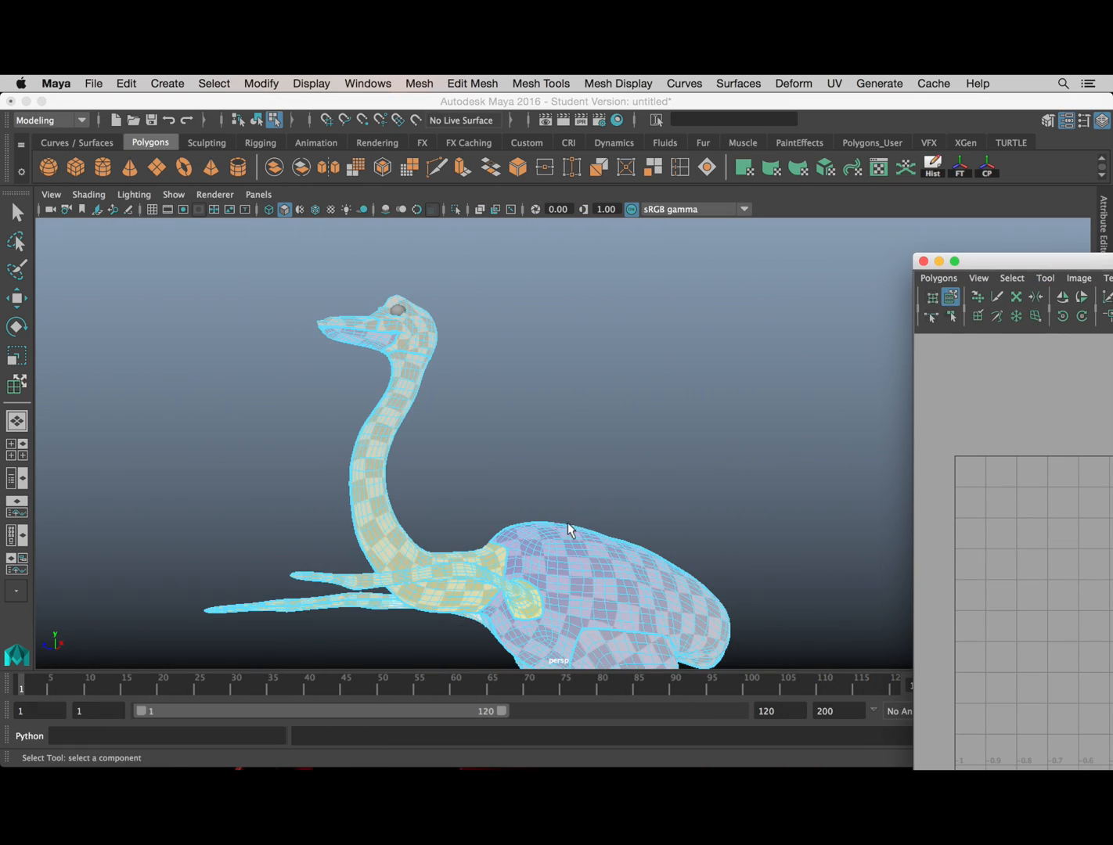
{"action": "left_click_drag", "start_coordinate": [567, 529], "coordinate": [483, 548], "text": "alt"}
{"action": "right_click_drag", "start_coordinate": [548, 419], "coordinate": [646, 303]}
{"action": "key", "text": "f"}
{"action": "left_click", "coordinate": [667, 388]}
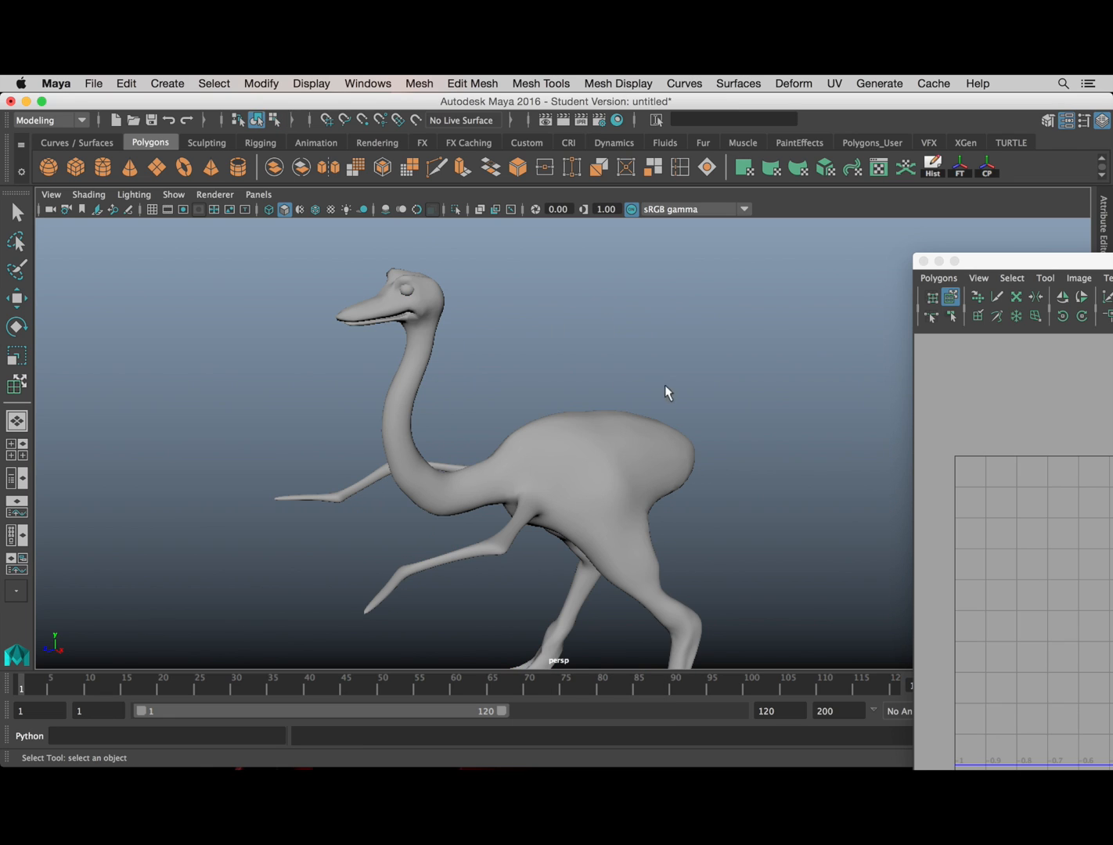
{"action": "left_click", "coordinate": [507, 487]}
Step: Examine the checker pattern and seams on the neck, arm, body and thigh along one side of the bird
{"action": "left_click_drag", "start_coordinate": [508, 482], "coordinate": [565, 497], "text": "alt"}
{"action": "middle_click_drag", "start_coordinate": [497, 509], "coordinate": [545, 441], "text": "alt"}
{"action": "scroll", "coordinate": [548, 443], "scroll_direction": "up", "scroll_amount": 5}
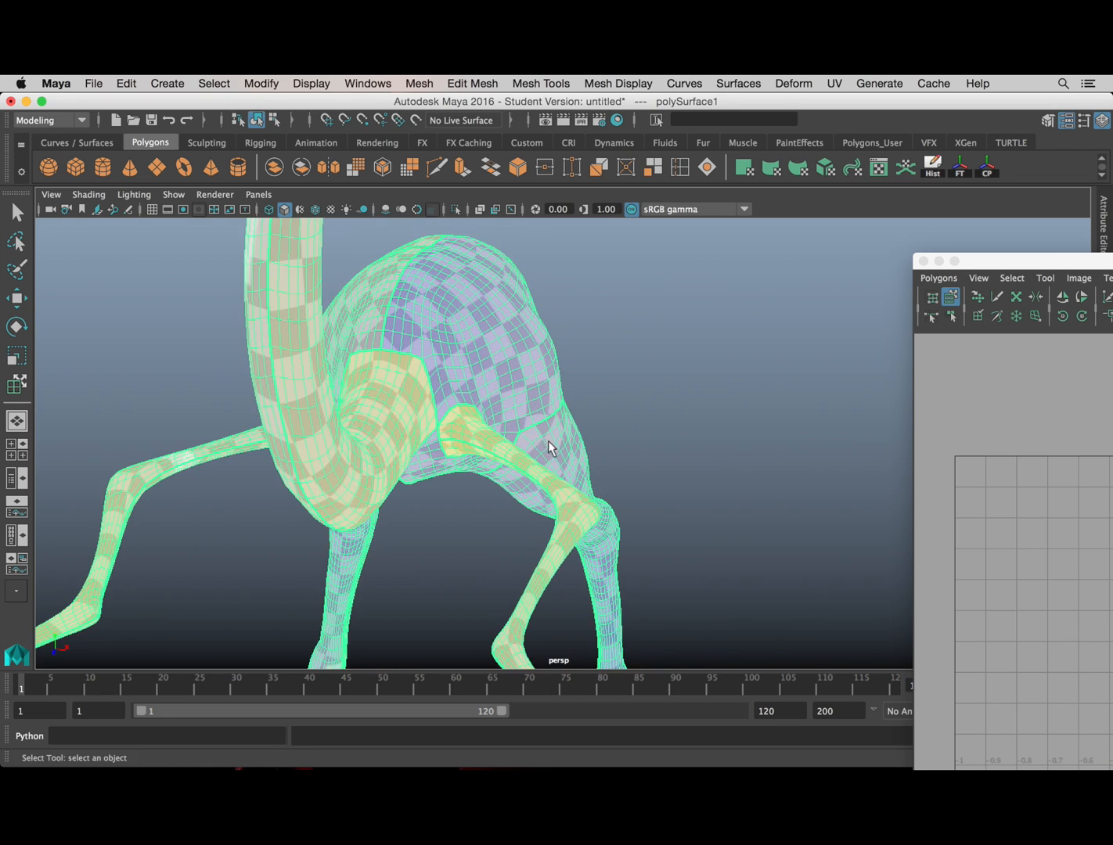
{"action": "left_click_drag", "start_coordinate": [548, 443], "coordinate": [483, 448], "text": "alt"}
{"action": "middle_click_drag", "start_coordinate": [869, 415], "coordinate": [694, 421], "text": "alt"}
{"action": "middle_click_drag", "start_coordinate": [599, 463], "coordinate": [622, 423], "text": "alt"}
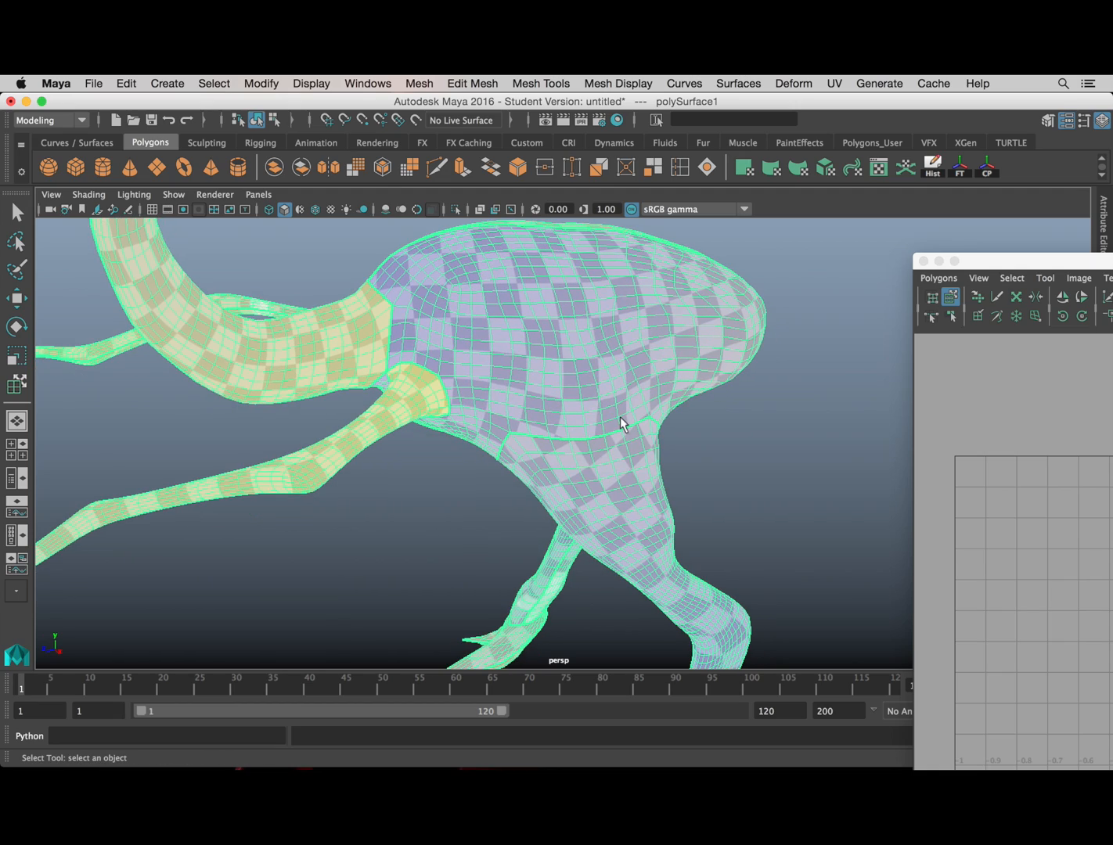
{"action": "scroll", "coordinate": [564, 406], "scroll_direction": "up", "scroll_amount": 3}
{"action": "left_click_drag", "start_coordinate": [565, 405], "coordinate": [525, 397], "text": "alt"}
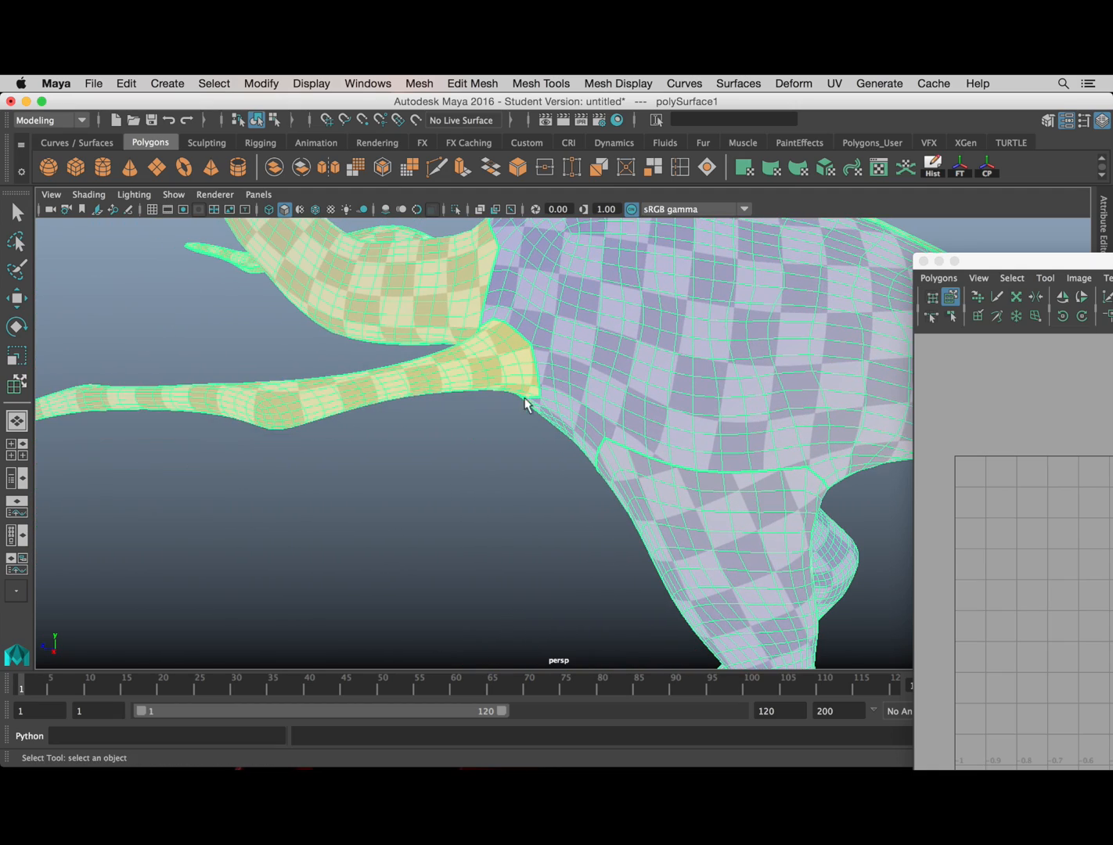
{"action": "middle_click_drag", "start_coordinate": [648, 426], "coordinate": [442, 443], "text": "alt"}
{"action": "scroll", "coordinate": [610, 440], "scroll_direction": "down", "scroll_amount": 3}
{"action": "left_click_drag", "start_coordinate": [621, 448], "coordinate": [553, 443], "text": "alt"}
{"action": "middle_click_drag", "start_coordinate": [771, 450], "coordinate": [582, 430], "text": "alt"}
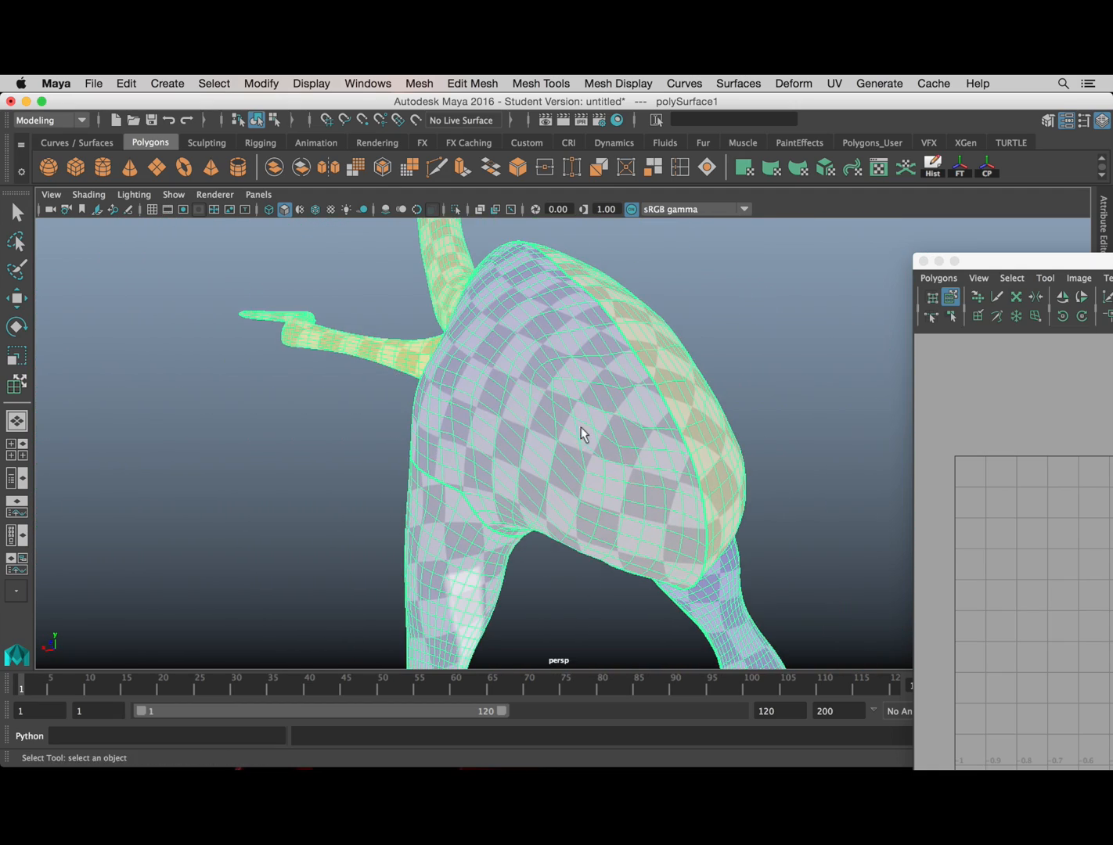
Step: Examine the checker pattern on the bird's opposite side, comparing the checker size on body, leg, arm and neck
{"action": "left_click_drag", "start_coordinate": [622, 454], "coordinate": [608, 352], "text": "alt"}
{"action": "left_click_drag", "start_coordinate": [615, 492], "coordinate": [429, 487], "text": "alt"}
{"action": "left_click_drag", "start_coordinate": [545, 369], "coordinate": [474, 464], "text": "alt"}
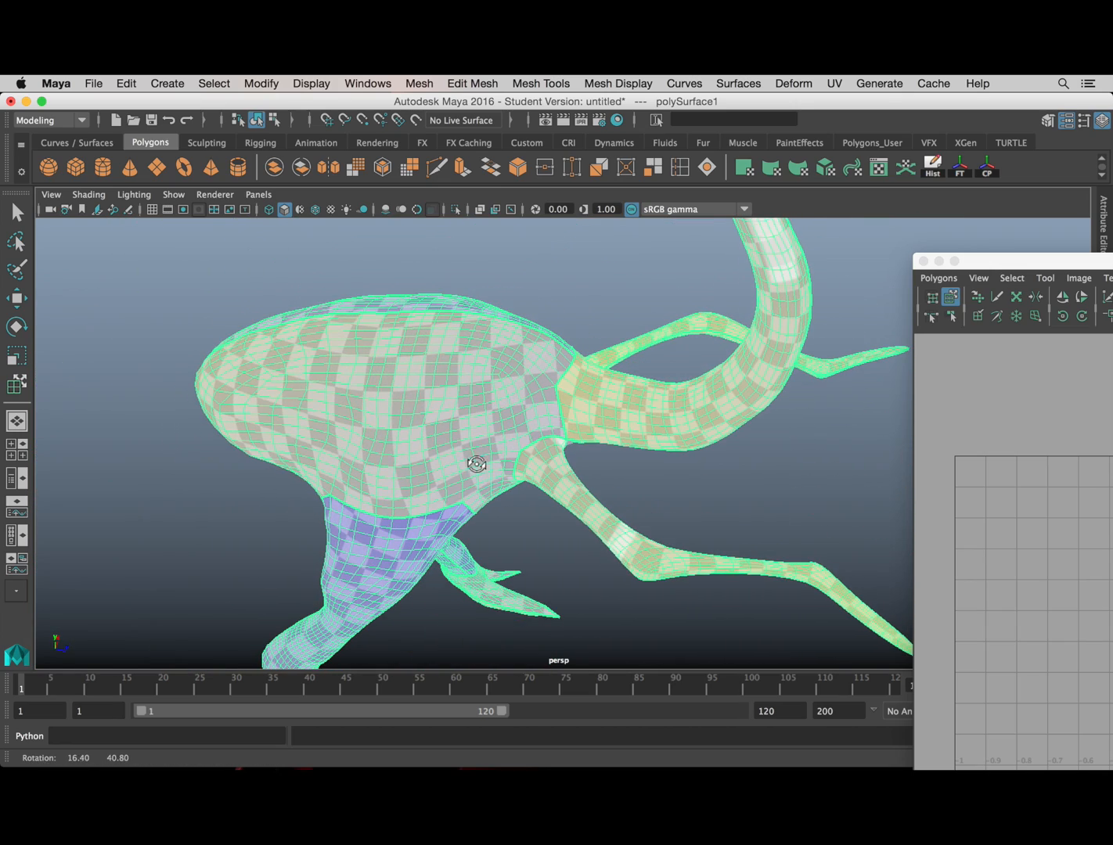
{"action": "middle_click_drag", "start_coordinate": [615, 474], "coordinate": [594, 487], "text": "alt"}
{"action": "scroll", "coordinate": [596, 480], "scroll_direction": "up", "scroll_amount": 4}
{"action": "left_click_drag", "start_coordinate": [597, 479], "coordinate": [627, 445], "text": "alt"}
{"action": "scroll", "coordinate": [395, 434], "scroll_direction": "down", "scroll_amount": 4}
{"action": "middle_click_drag", "start_coordinate": [391, 445], "coordinate": [368, 441], "text": "alt"}
{"action": "scroll", "coordinate": [367, 441], "scroll_direction": "up", "scroll_amount": 4}
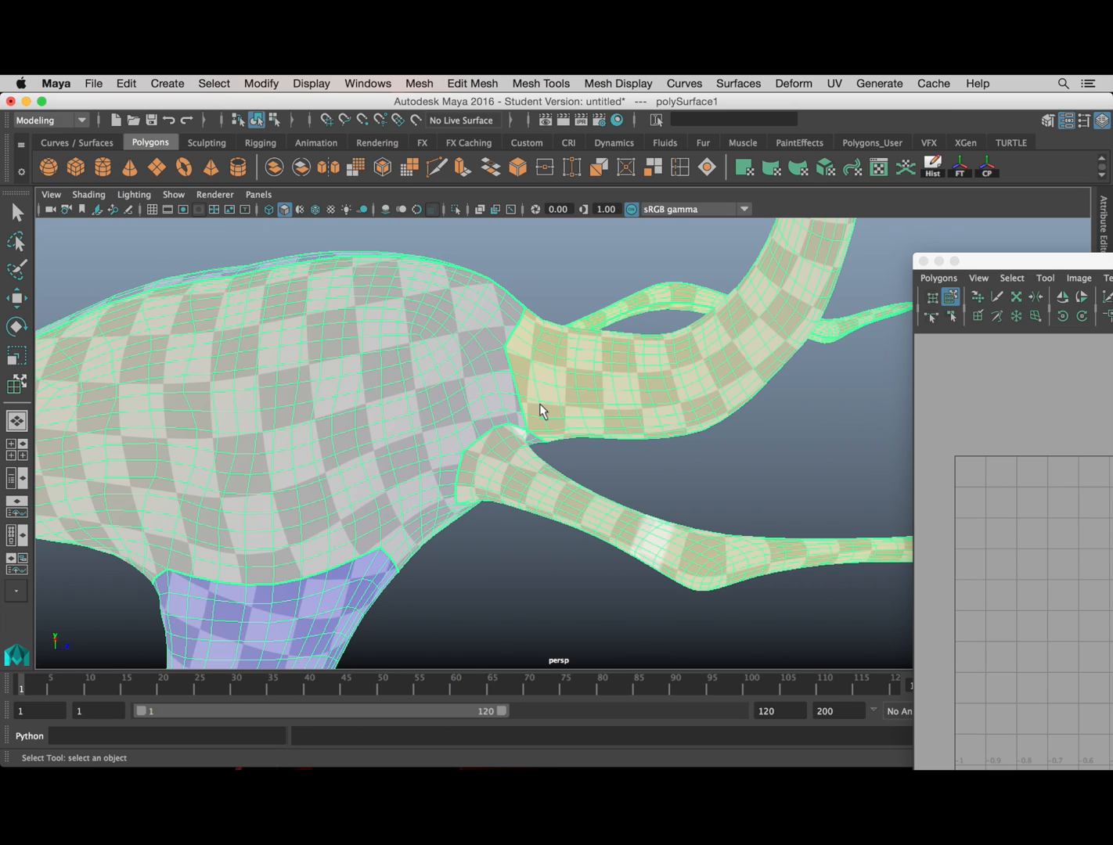
{"action": "right_click_drag", "start_coordinate": [497, 403], "coordinate": [389, 404], "text": "alt"}
{"action": "middle_click_drag", "start_coordinate": [646, 334], "coordinate": [497, 431], "text": "alt"}
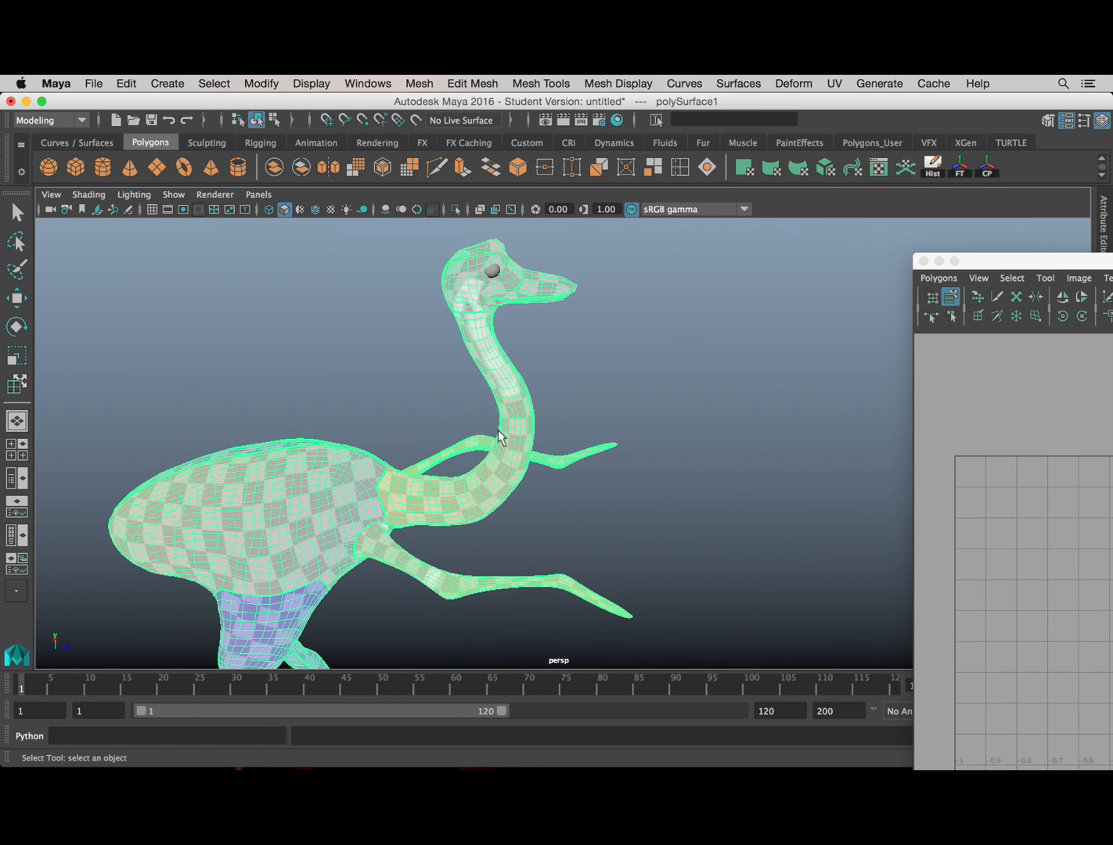
Step: Bring the UV Editor back over the viewport with the packed layout in view
{"action": "double_click", "coordinate": [1055, 259]}
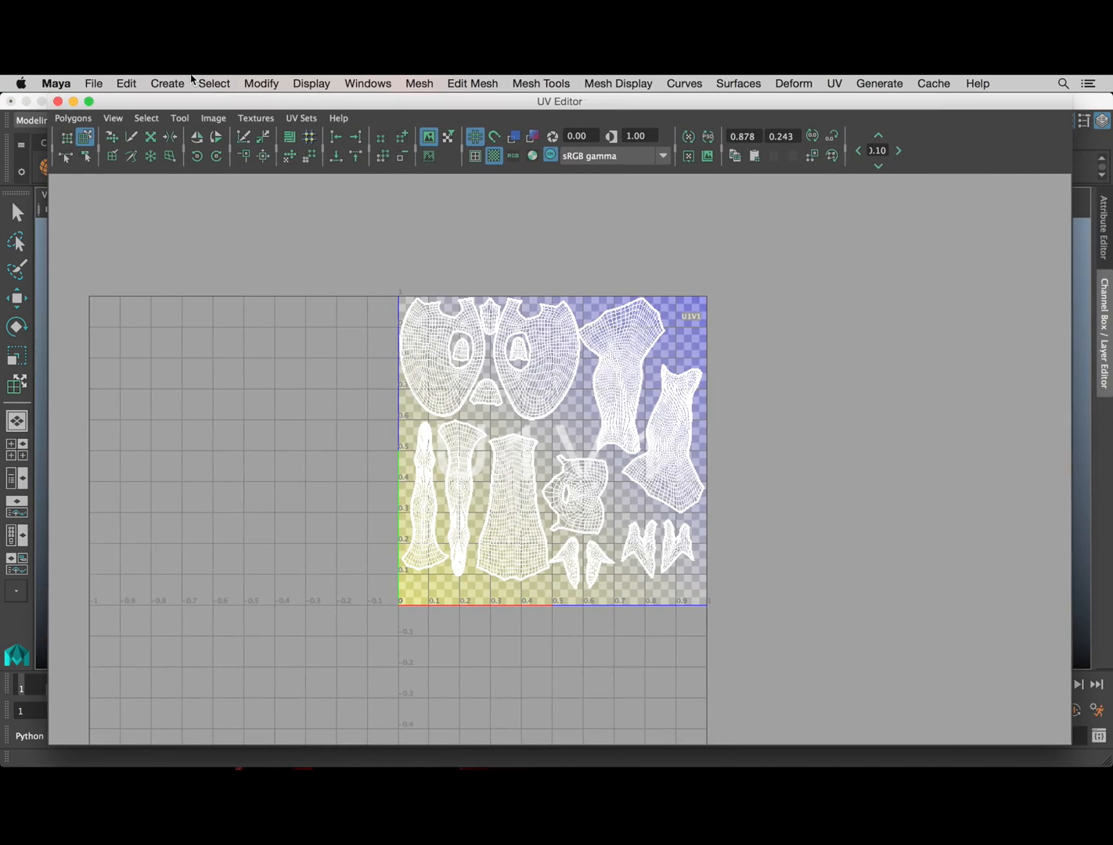
Step: Reselect the bird mesh, switch its layout to UV component mode and select all UVs in the U1V1 tile
{"action": "left_click", "coordinate": [246, 241]}
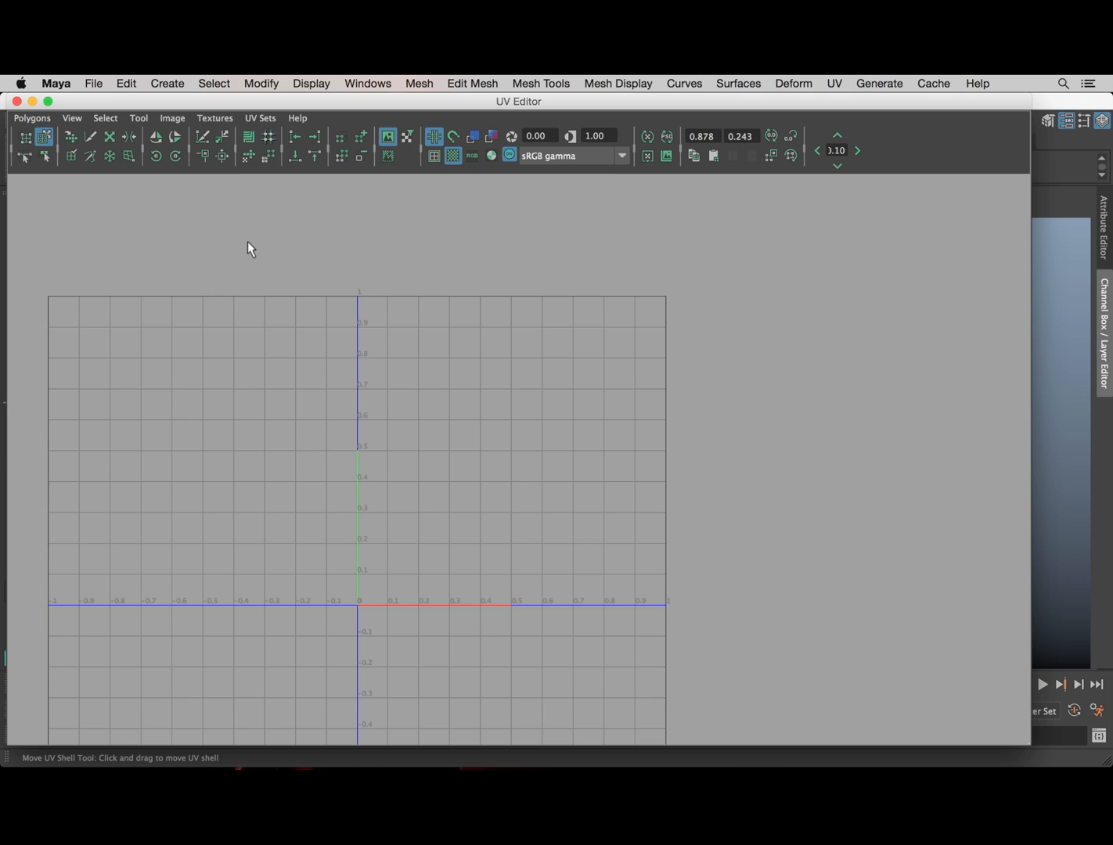
{"action": "double_click", "coordinate": [312, 101]}
{"action": "left_click", "coordinate": [260, 521]}
{"action": "double_click", "coordinate": [875, 434]}
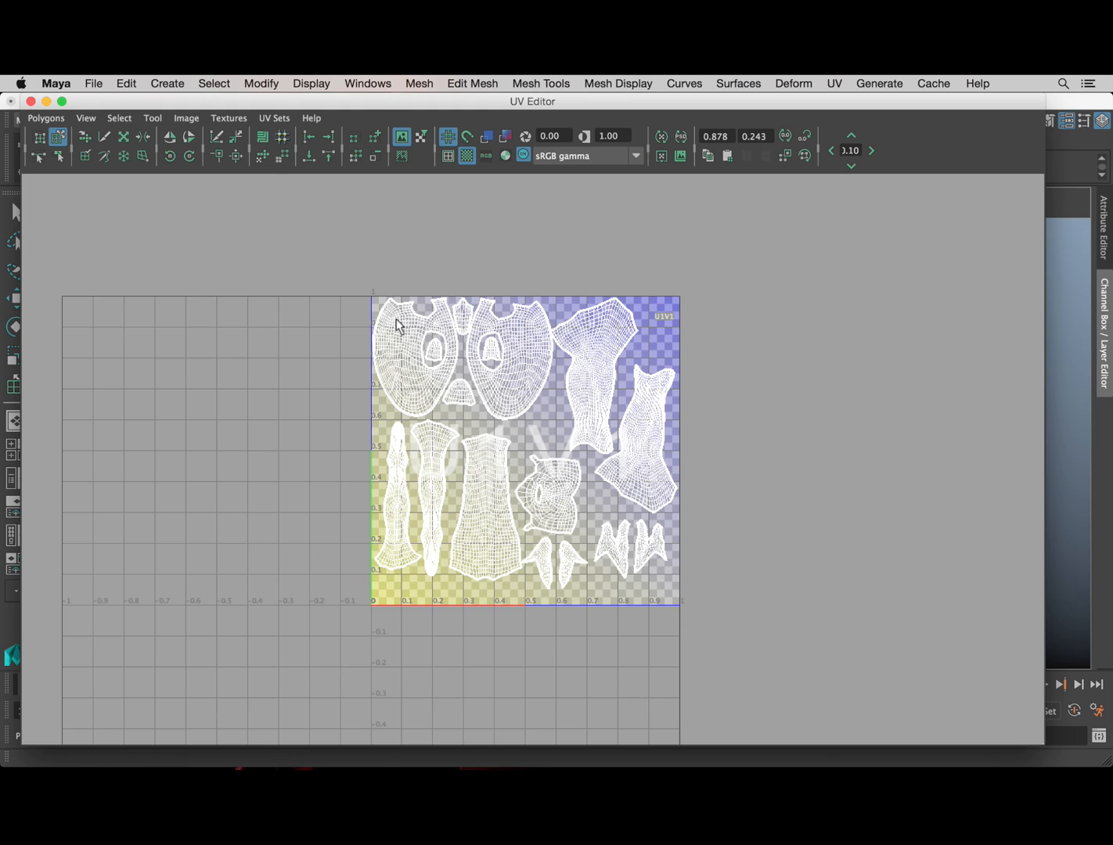
{"action": "right_click_drag", "start_coordinate": [390, 343], "coordinate": [468, 348]}
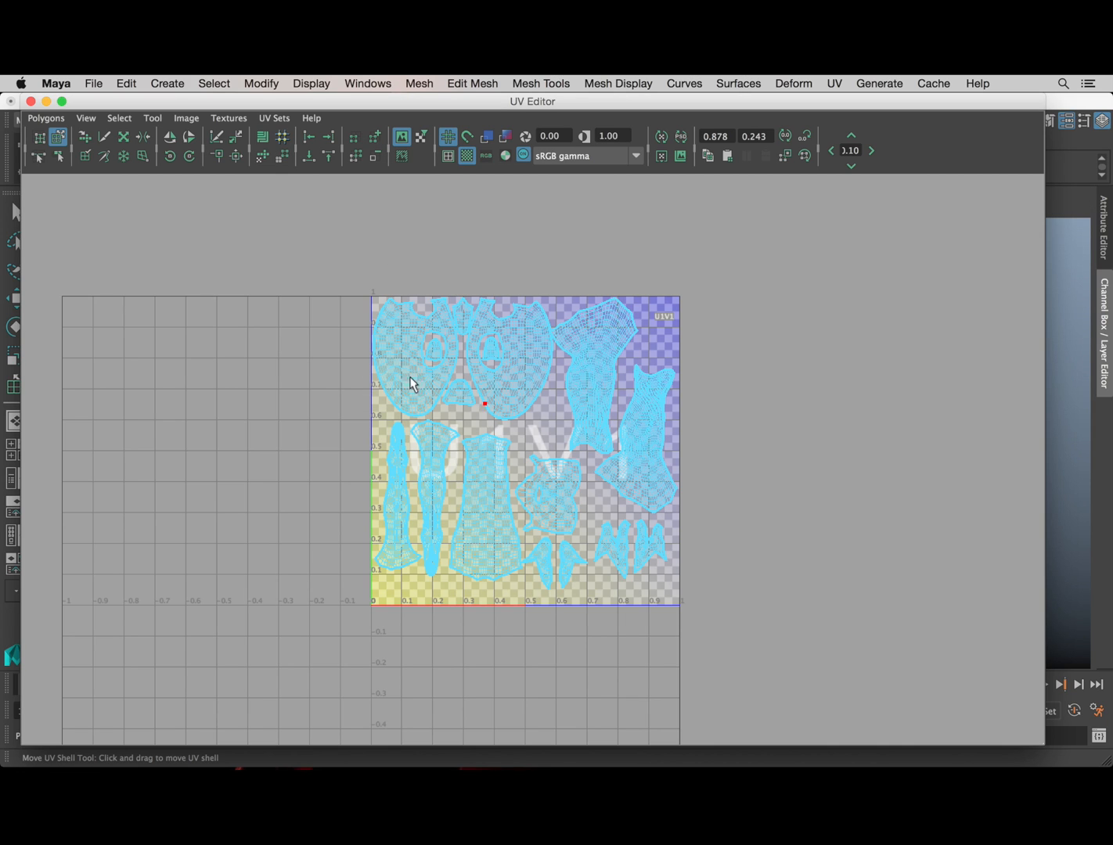
{"action": "left_click_drag", "start_coordinate": [261, 256], "coordinate": [811, 640]}
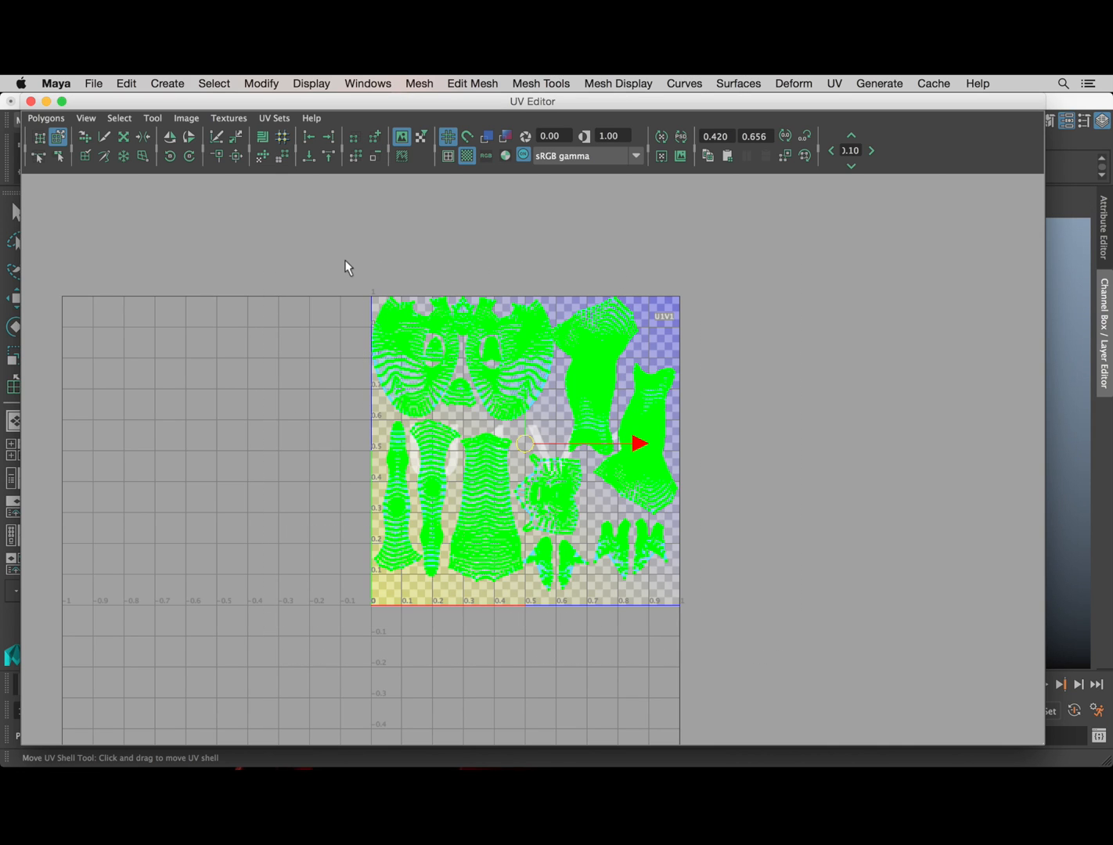
Step: Open the UV Snapshot options for the selected UVs and set the image size to 2048 by 2048
{"action": "left_click", "coordinate": [46, 118]}
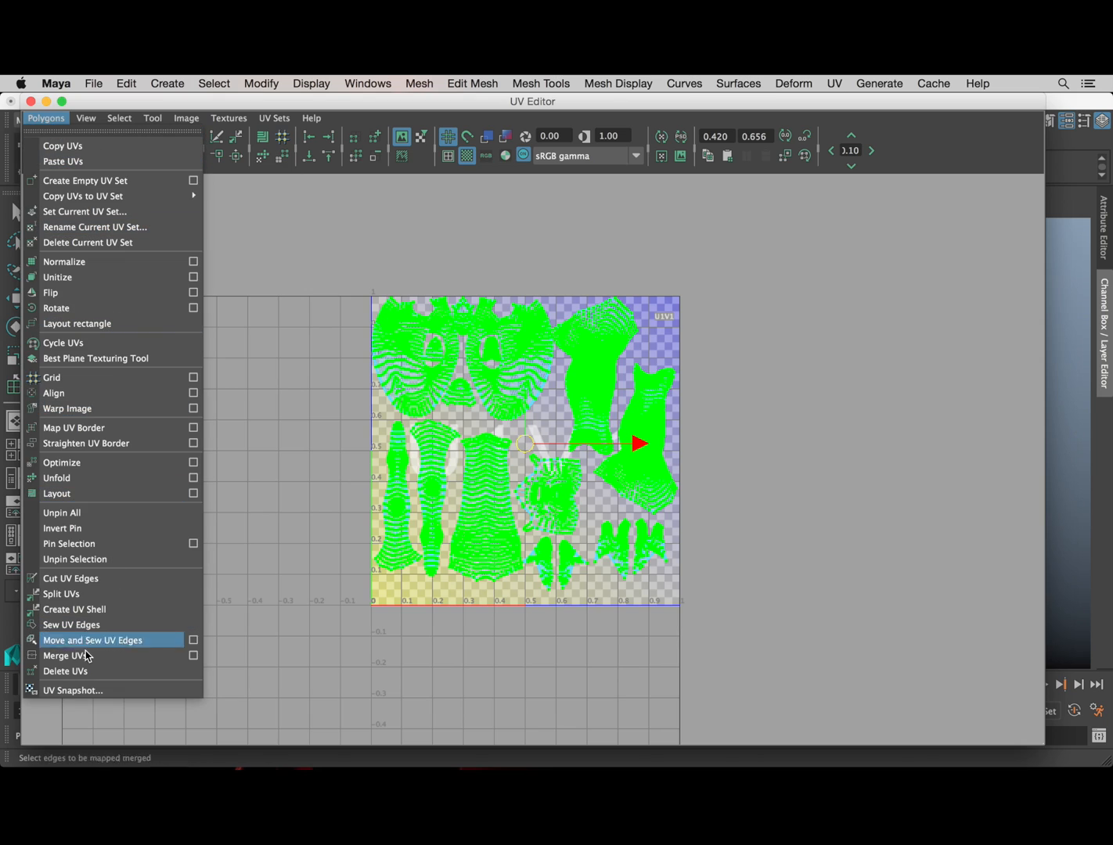
{"action": "left_click", "coordinate": [82, 692]}
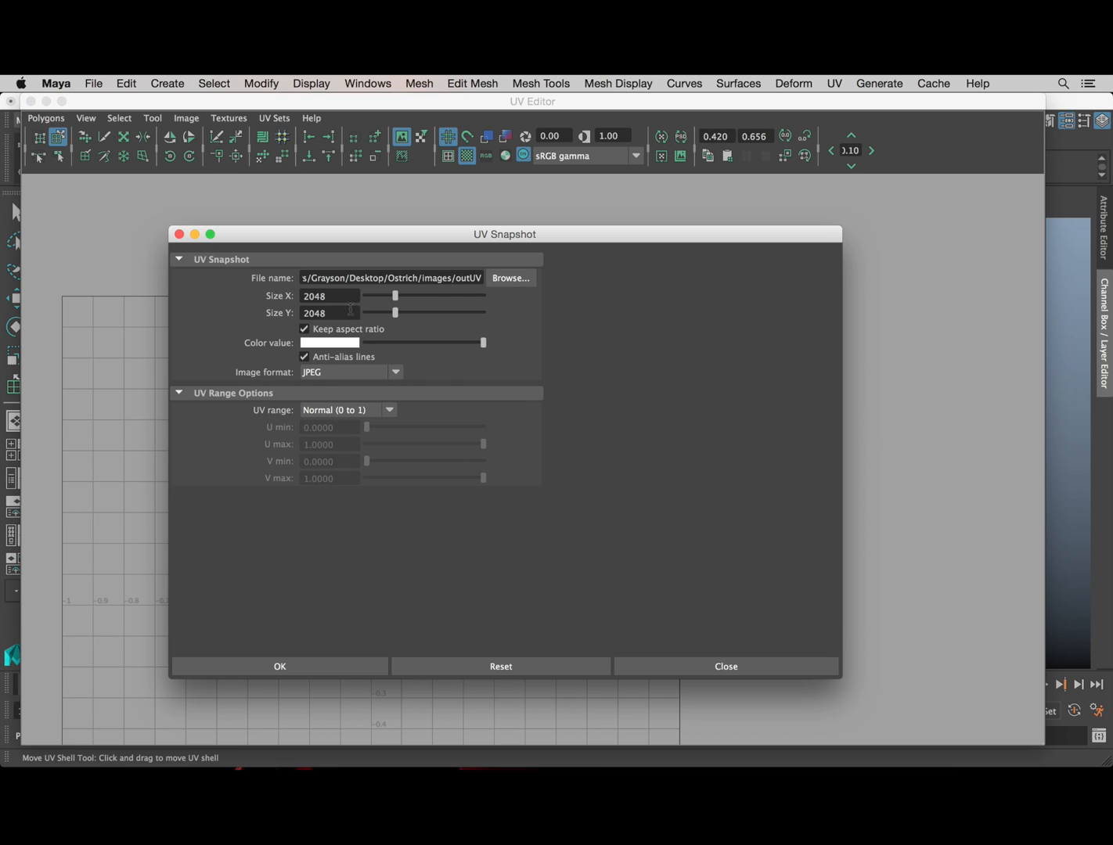
{"action": "left_click_drag", "start_coordinate": [437, 241], "coordinate": [419, 198]}
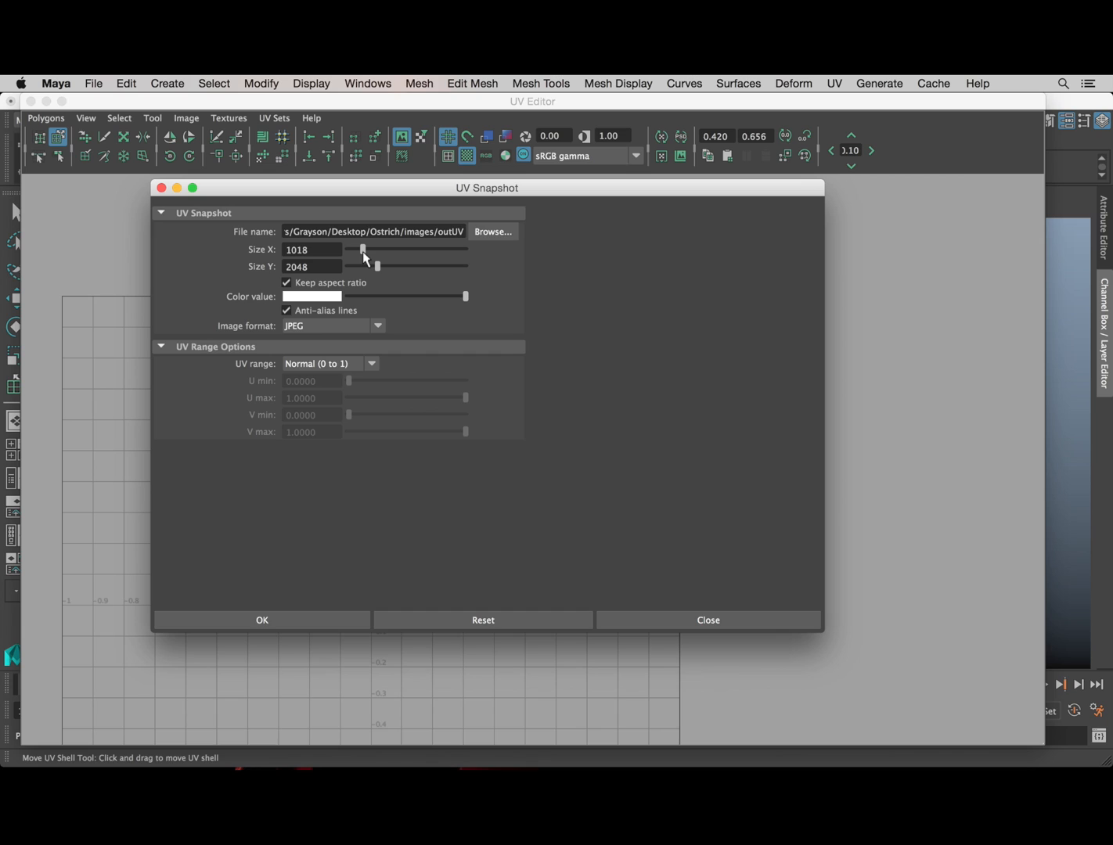
{"action": "left_click_drag", "start_coordinate": [364, 250], "coordinate": [375, 250]}
{"action": "double_click", "coordinate": [321, 251]}
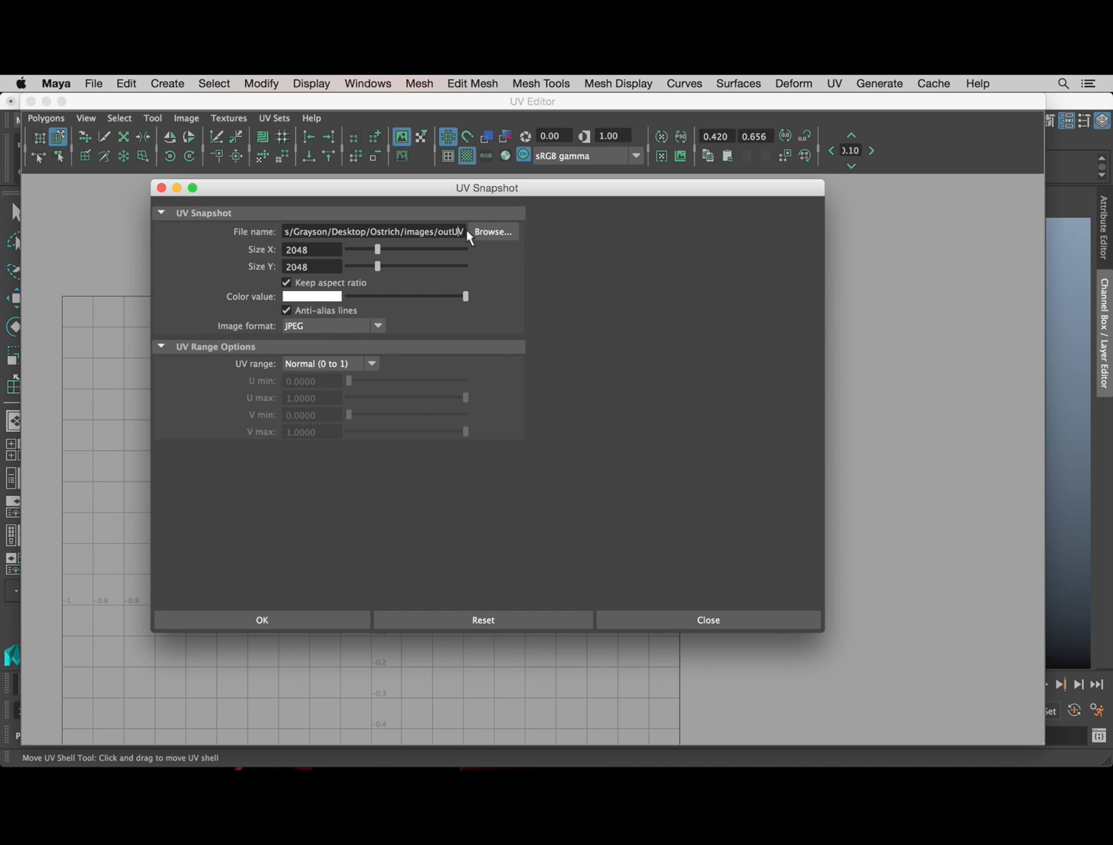
Step: Name the snapshot ostrichUVs in the Ostrich project's images folder, export it as JPEG and deselect the UVs
{"action": "left_click", "coordinate": [505, 234]}
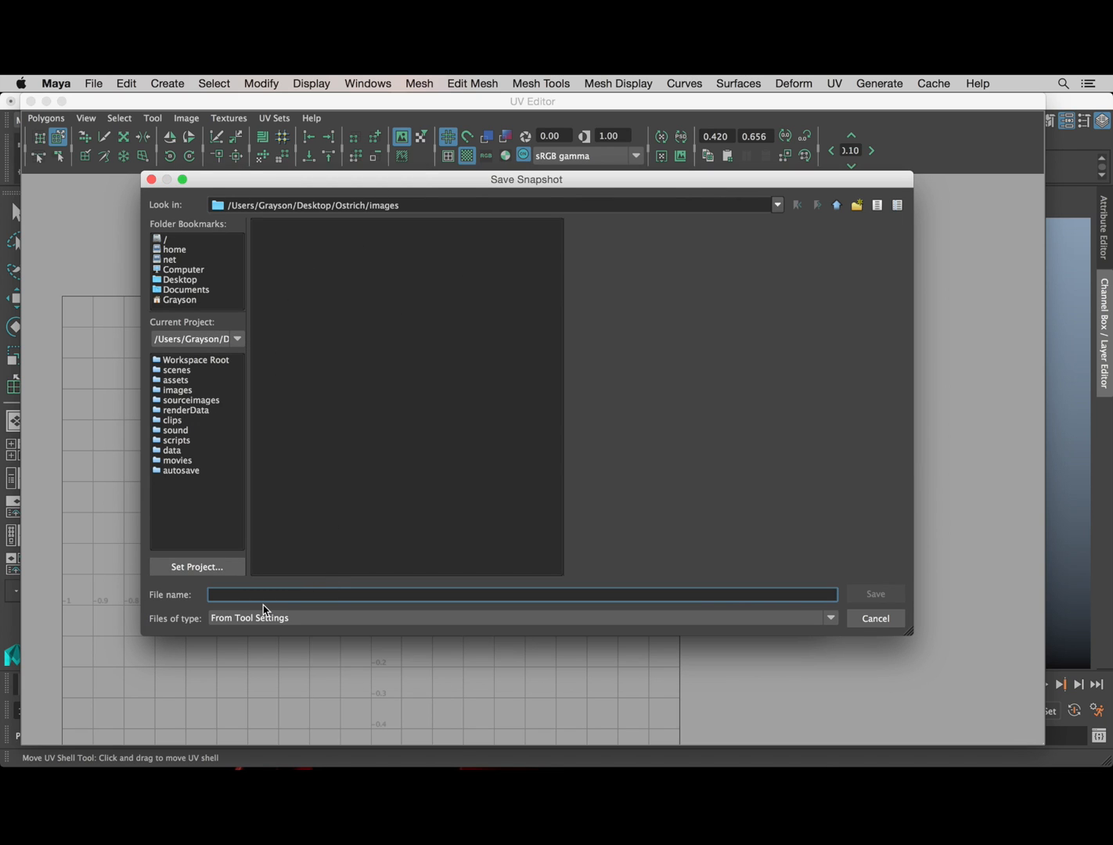
{"action": "type", "text": "ostrichUVs"}
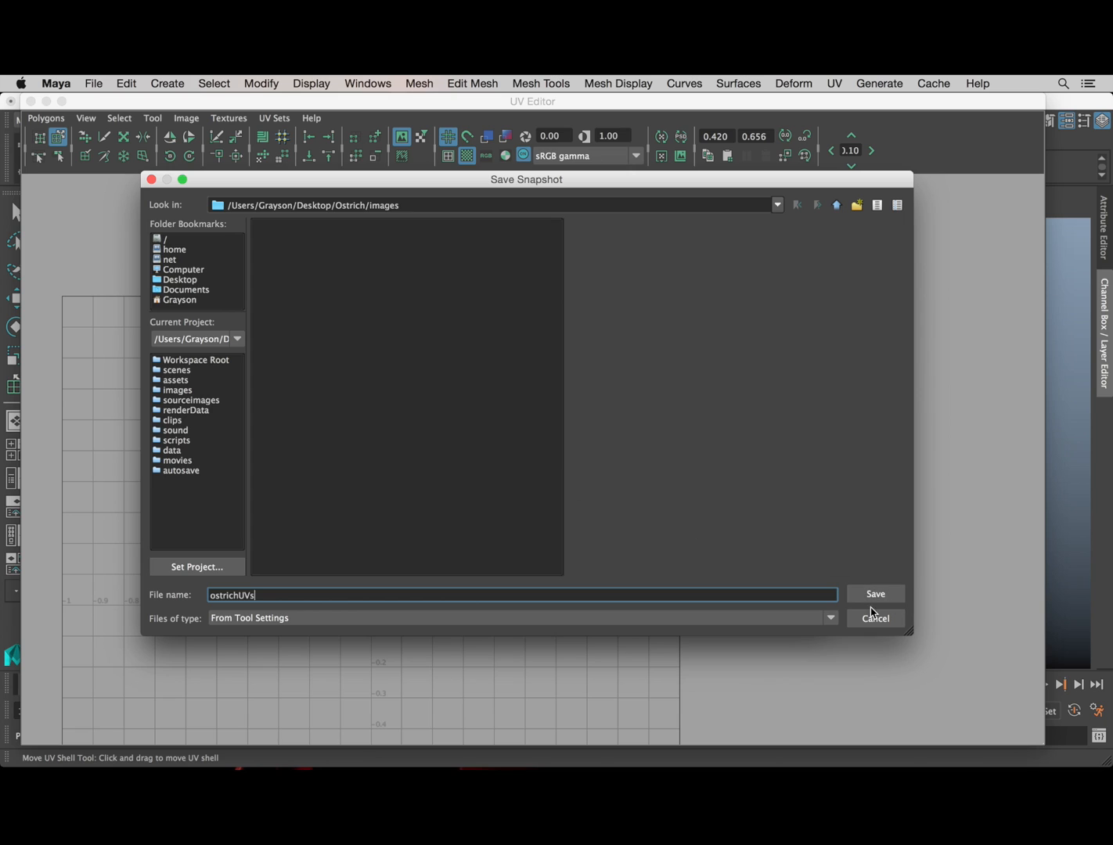
{"action": "left_click", "coordinate": [857, 598]}
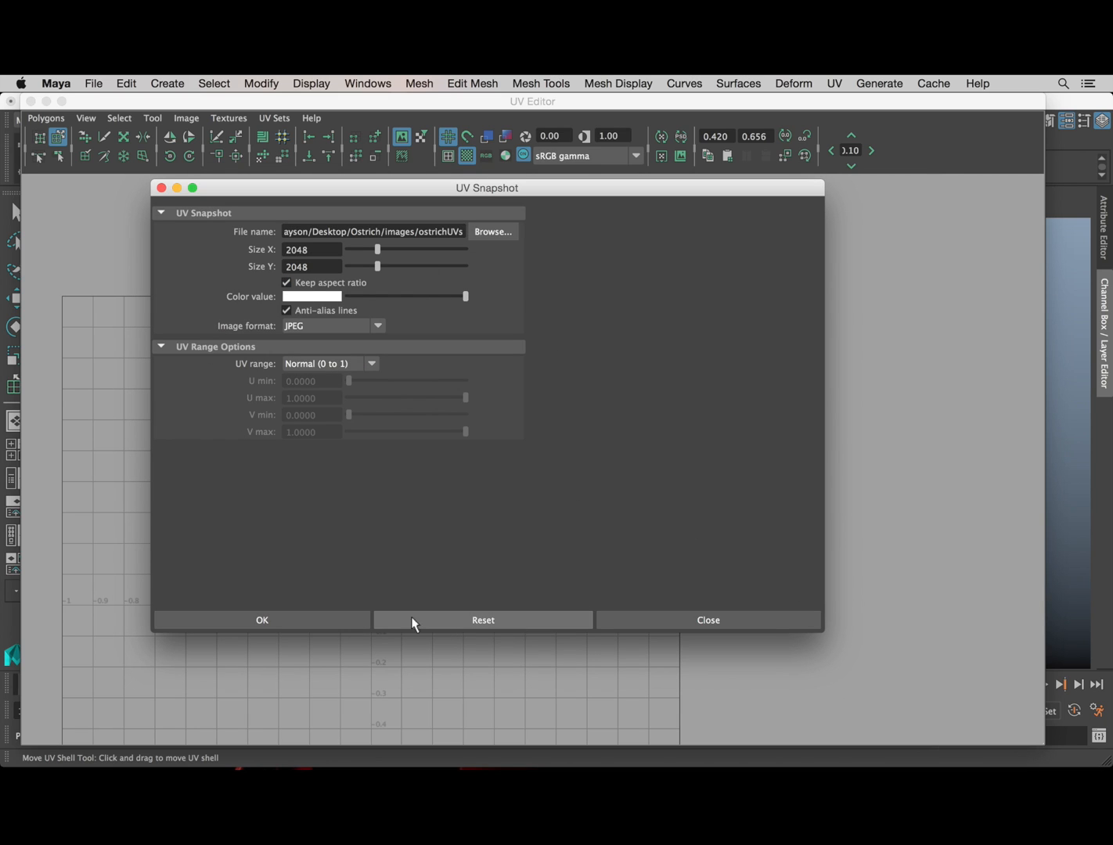
{"action": "left_click", "coordinate": [325, 622]}
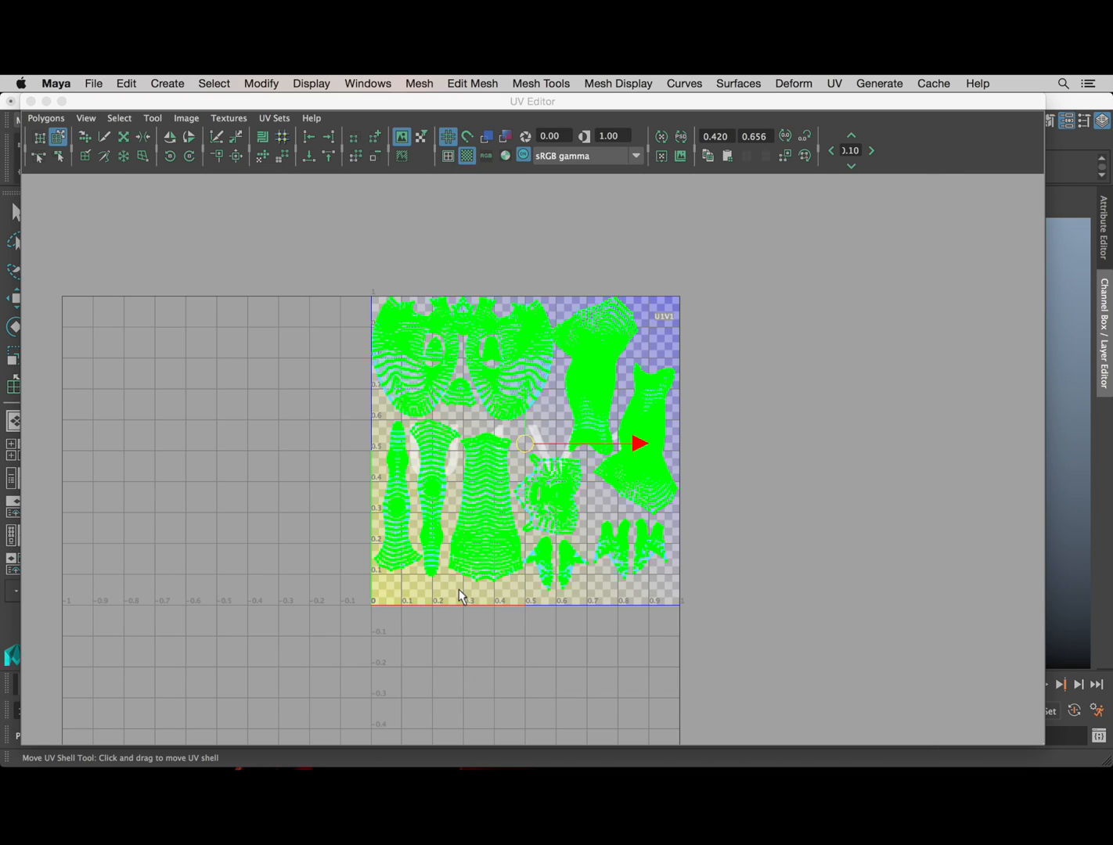
{"action": "left_click", "coordinate": [300, 285]}
Step: Close the UV Editor and return the bird model to object mode
{"action": "left_click", "coordinate": [32, 102]}
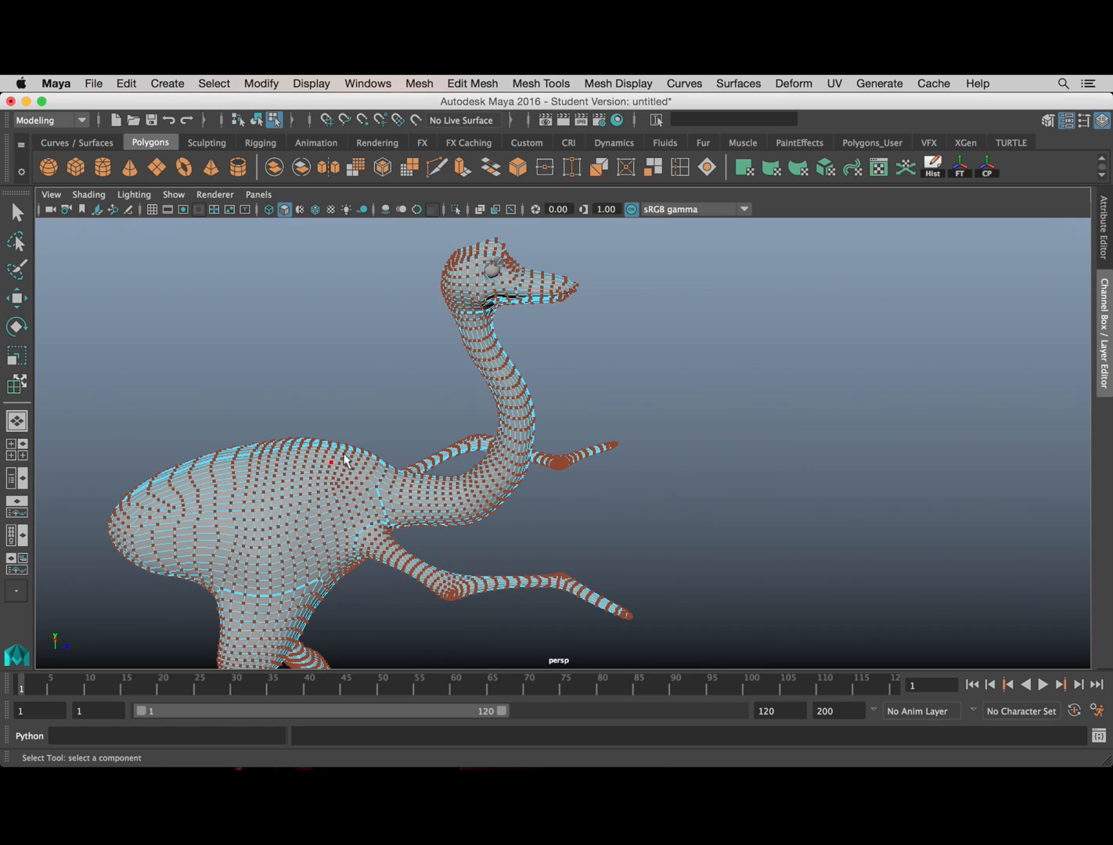
{"action": "right_click_drag", "start_coordinate": [536, 474], "coordinate": [467, 461], "text": "alt"}
{"action": "left_click_drag", "start_coordinate": [428, 478], "coordinate": [372, 486], "text": "alt"}
{"action": "right_click", "coordinate": [372, 419]}
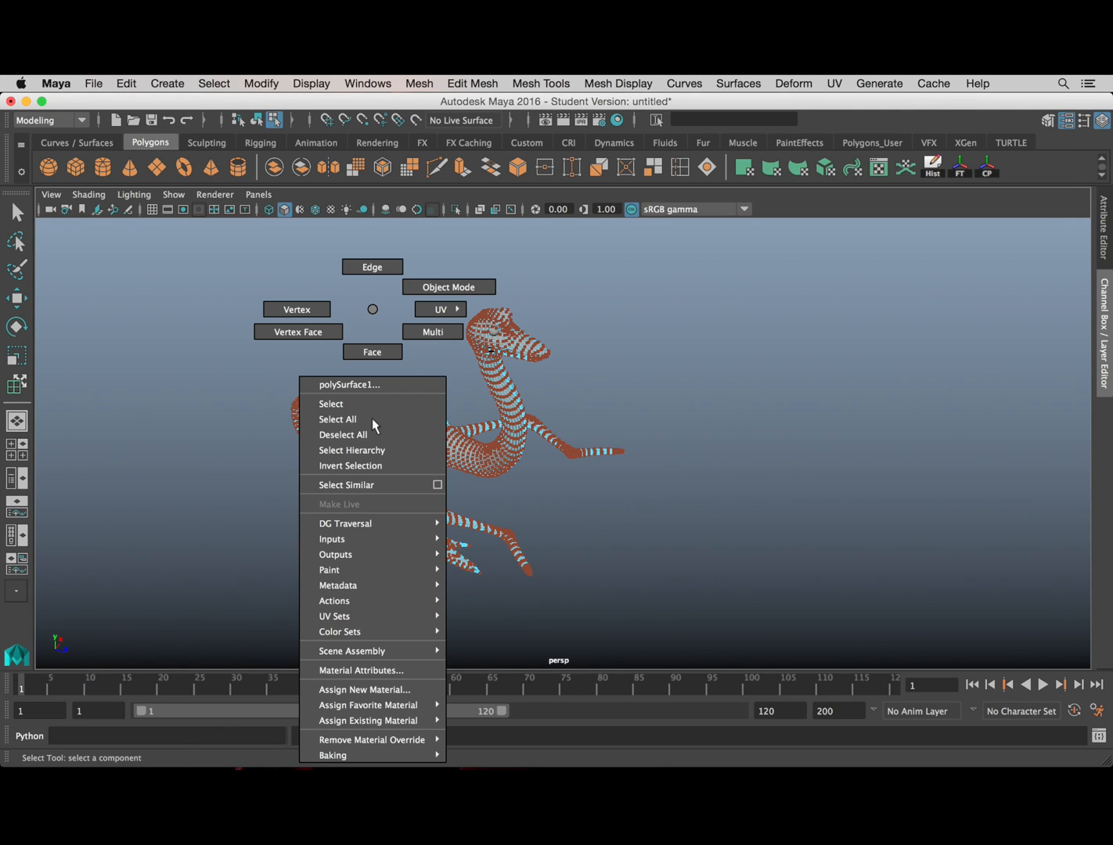
{"action": "left_click", "coordinate": [439, 289]}
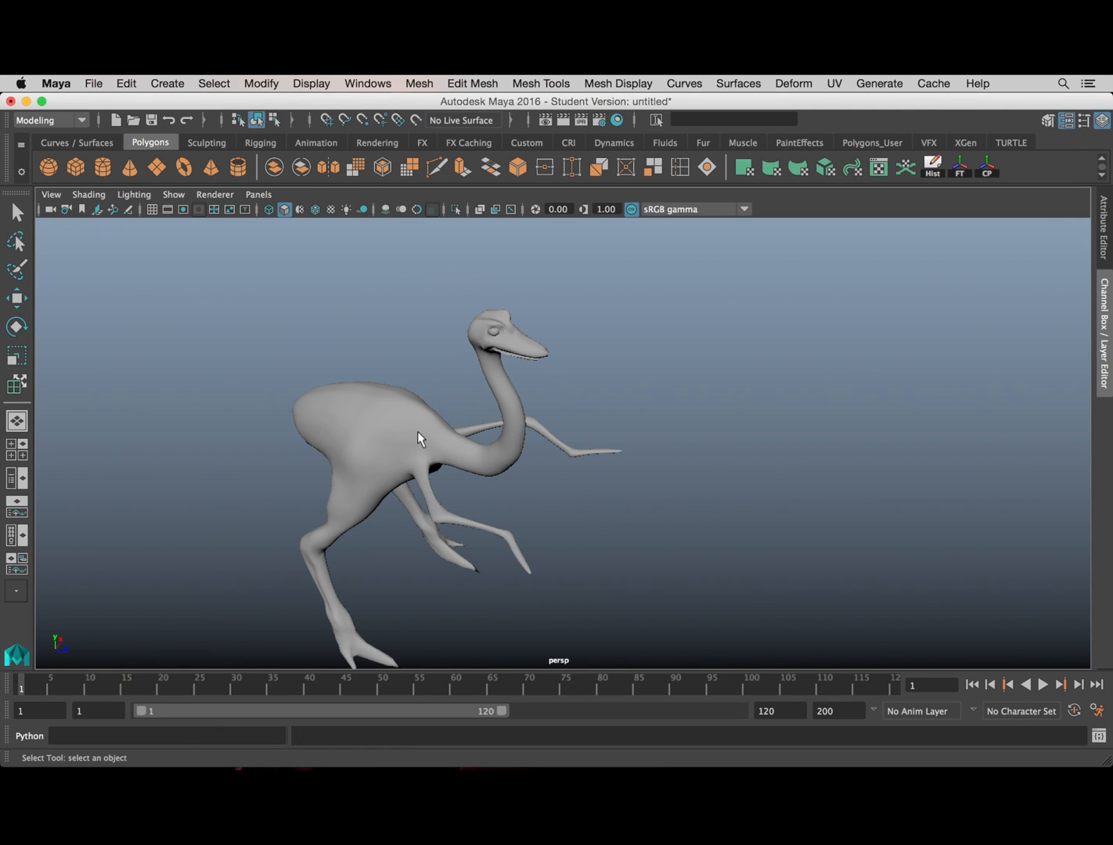
Step: Minimize Maya, open the images folder inside the desktop Ostrich folder and preview ostrichUVs.jpg
{"action": "left_click", "coordinate": [26, 102]}
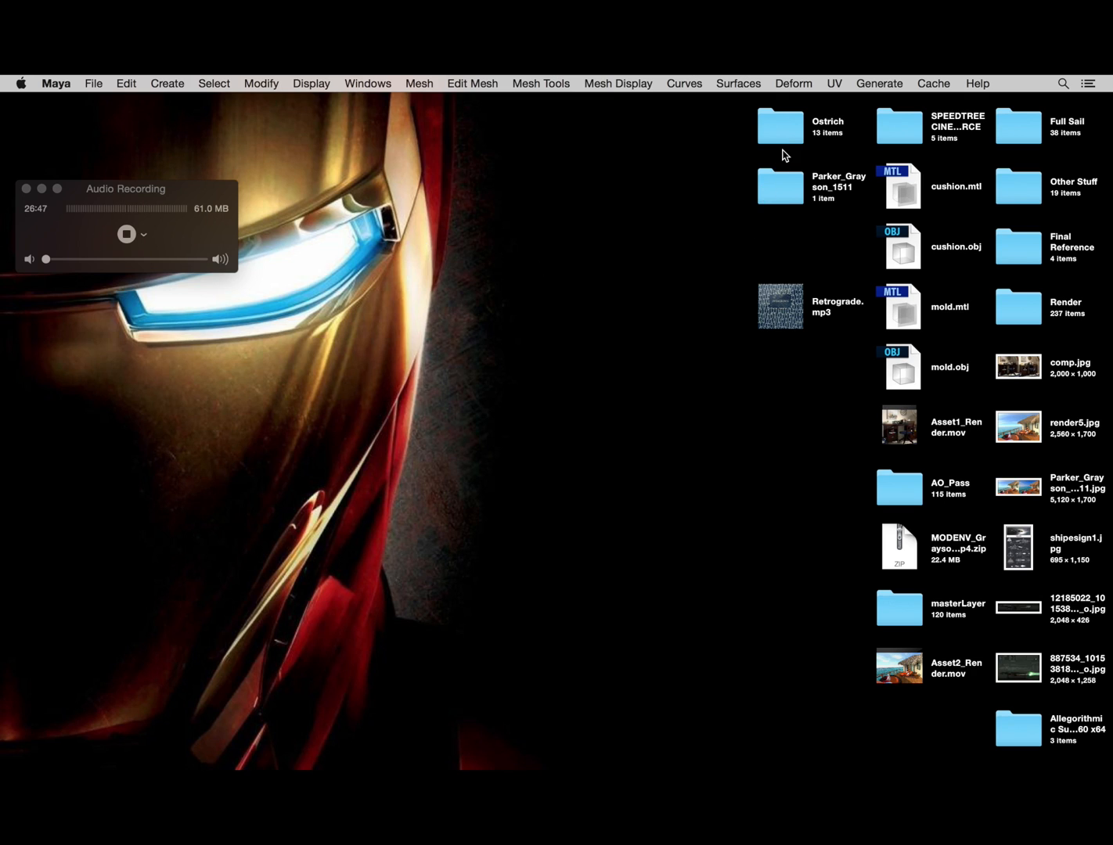
{"action": "double_click", "coordinate": [781, 128]}
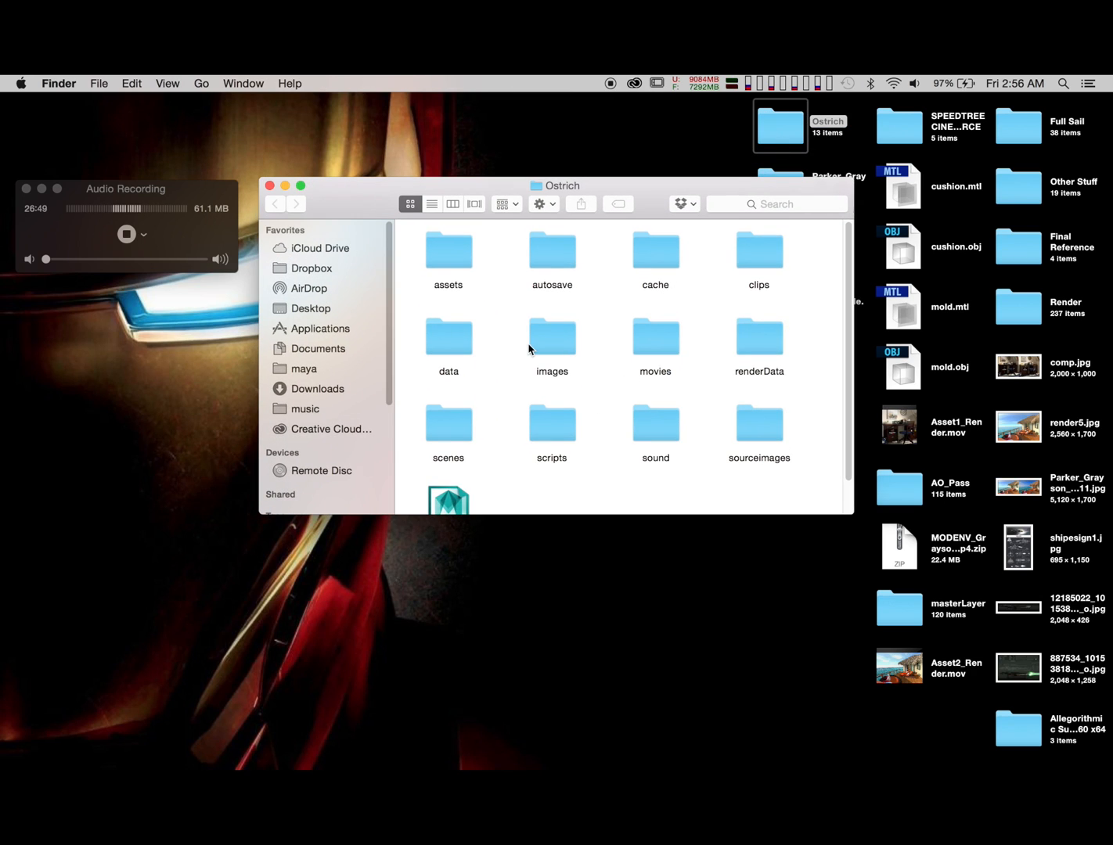
{"action": "double_click", "coordinate": [544, 338]}
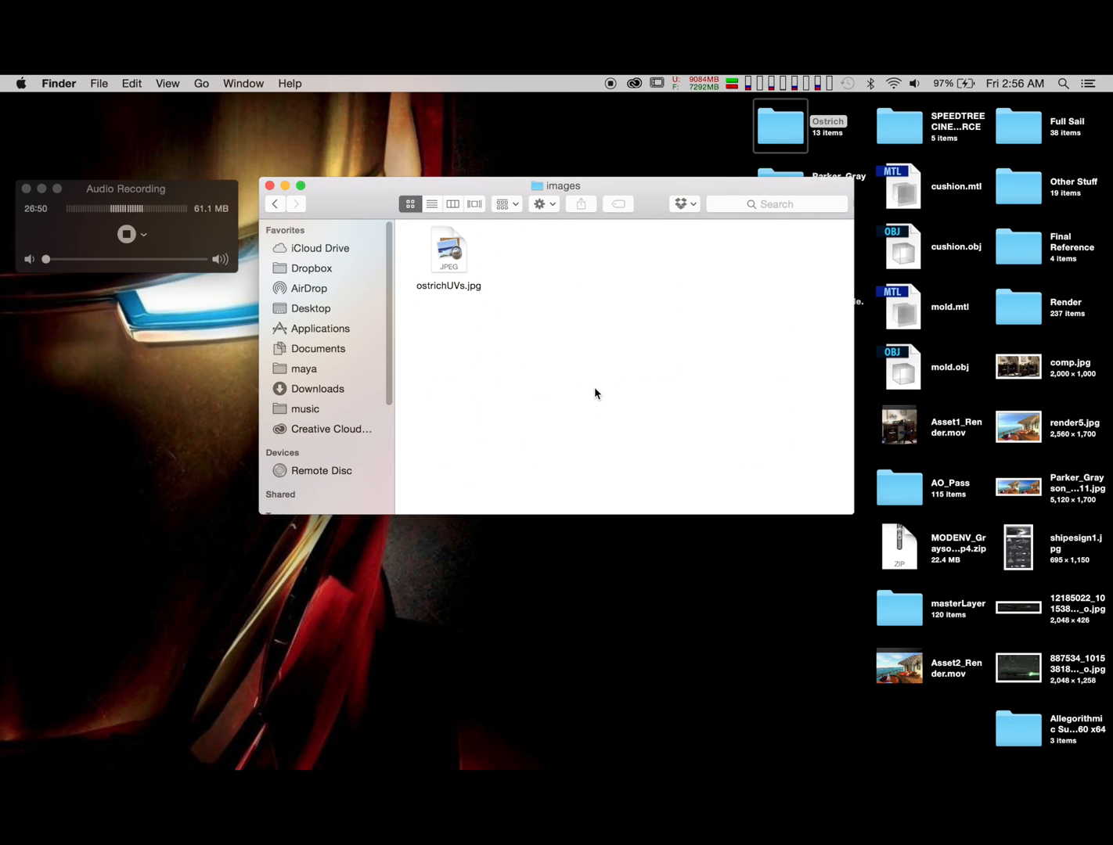
{"action": "left_click", "coordinate": [447, 263]}
{"action": "key", "text": "space"}
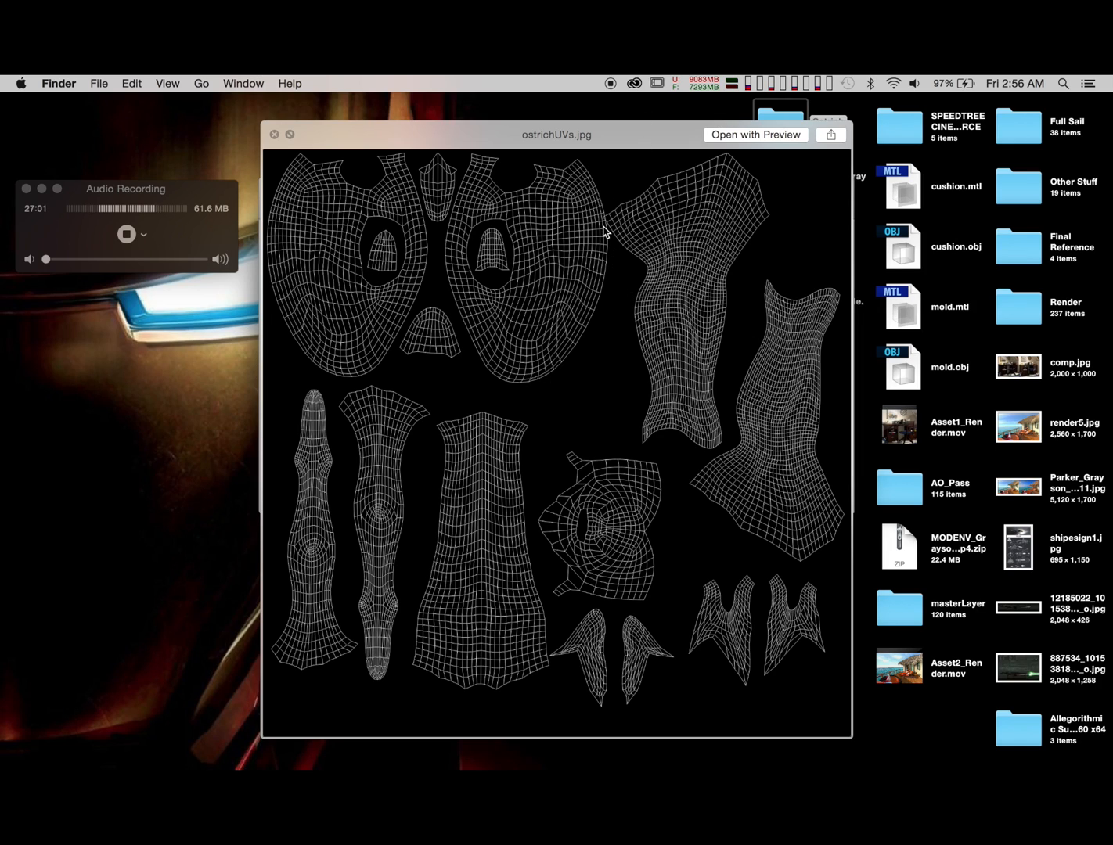
{"action": "key", "text": "space"}
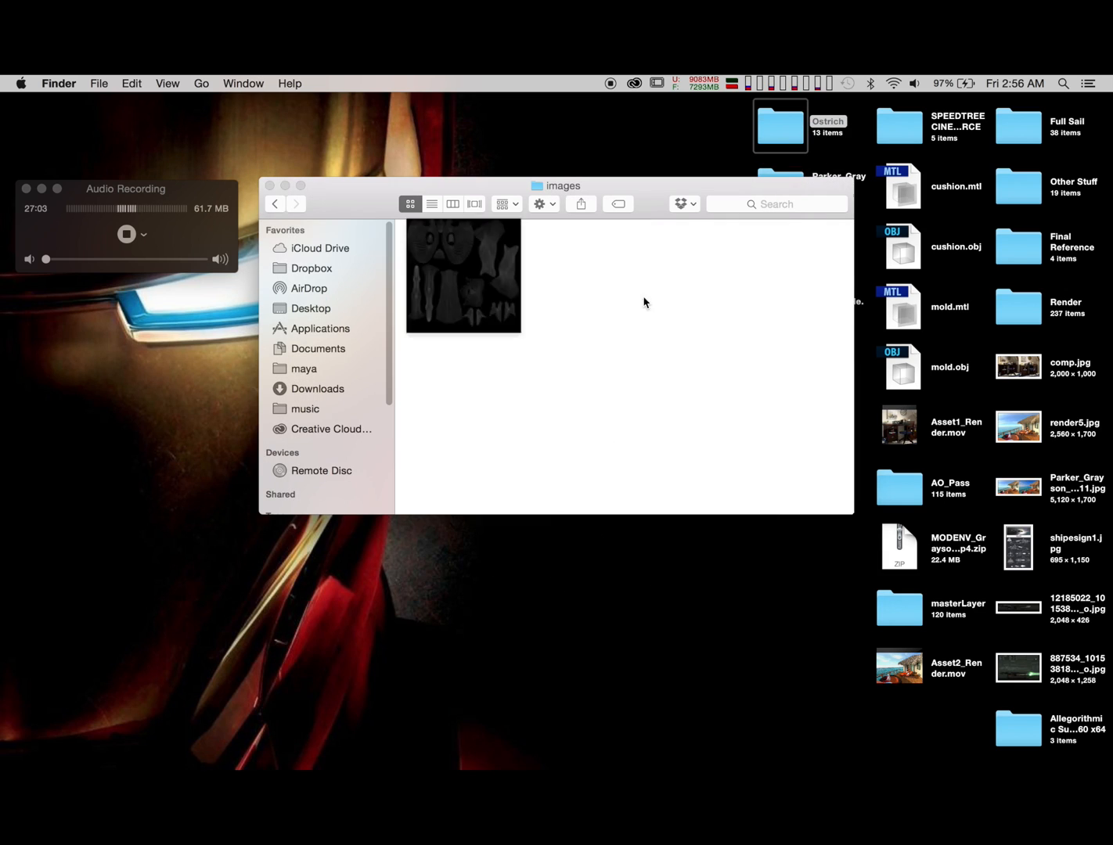
Step: Switch back to Maya, reopen the UV Editor and move it aside so the bird stays visible
{"action": "mouse_move", "coordinate": [780, 810]}
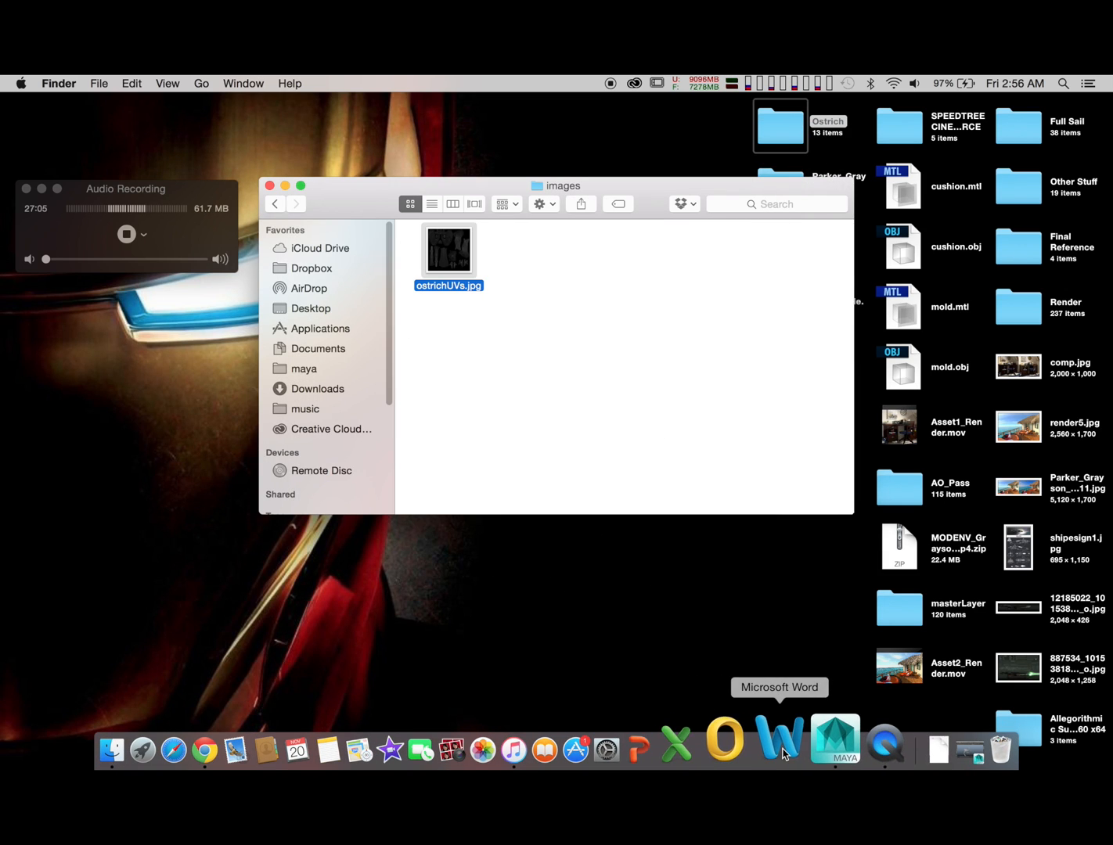
{"action": "left_click", "coordinate": [814, 744]}
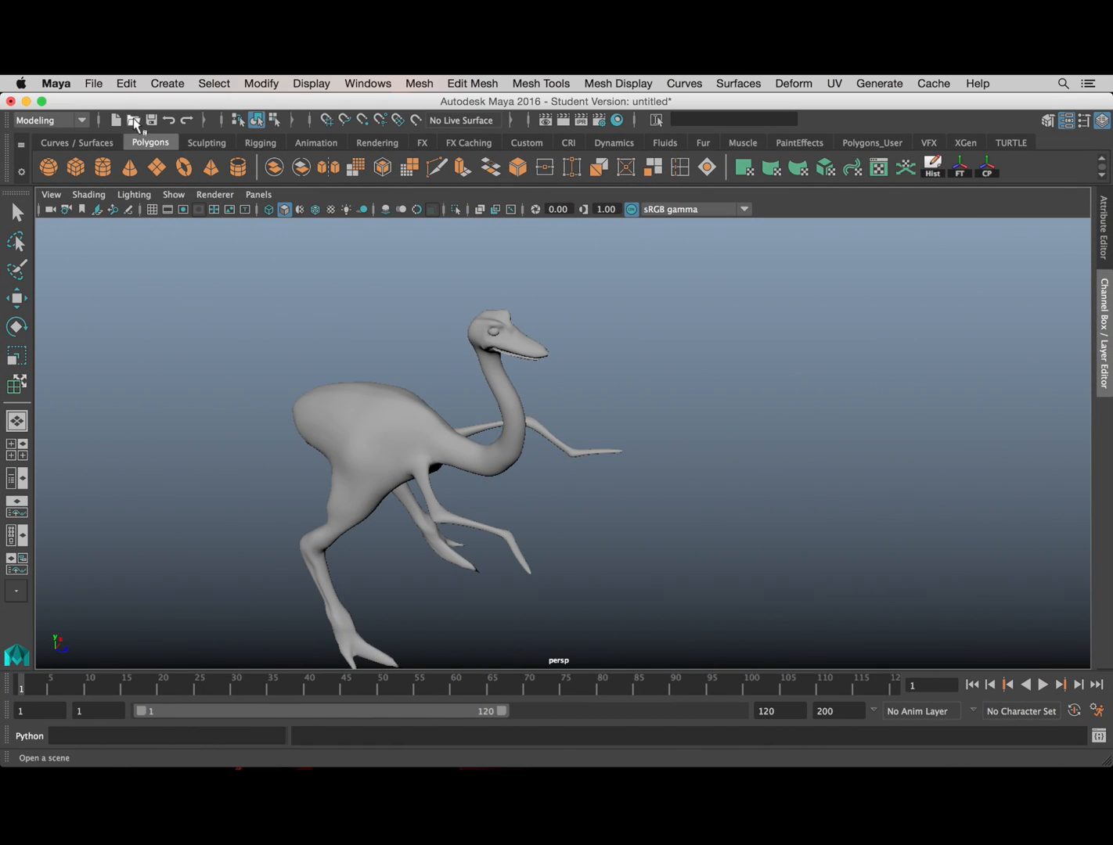
{"action": "left_click", "coordinate": [836, 85]}
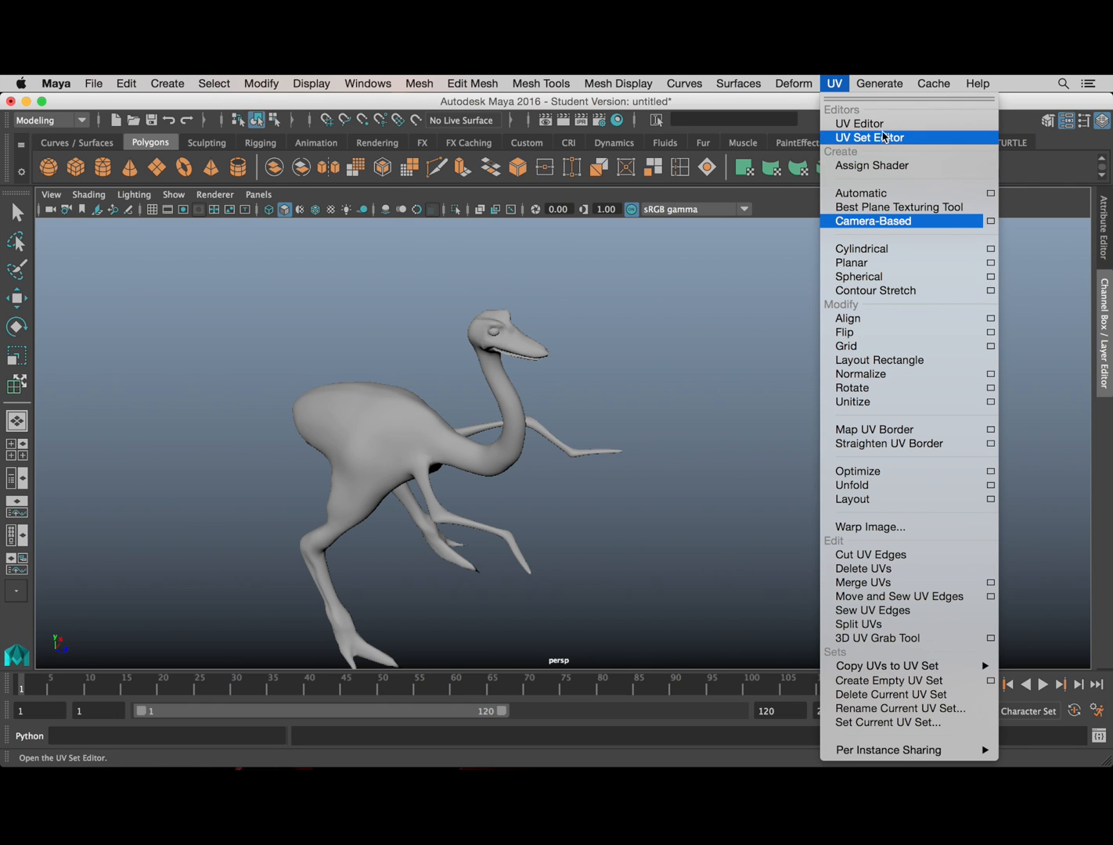
{"action": "left_click", "coordinate": [849, 116]}
{"action": "left_click_drag", "start_coordinate": [505, 104], "coordinate": [967, 104]}
Step: Select the bird's body mesh in the viewport to display its UV layout in the UV Editor
{"action": "left_click", "coordinate": [389, 423]}
{"action": "right_click_drag", "start_coordinate": [861, 416], "coordinate": [814, 414], "text": "alt"}
{"action": "middle_click_drag", "start_coordinate": [813, 413], "coordinate": [673, 448], "text": "alt"}
{"action": "right_click_drag", "start_coordinate": [705, 428], "coordinate": [813, 413], "text": "alt"}
{"action": "middle_click_drag", "start_coordinate": [817, 404], "coordinate": [833, 445], "text": "alt"}
{"action": "right_click_drag", "start_coordinate": [770, 424], "coordinate": [805, 421], "text": "alt"}
{"action": "left_click", "coordinate": [785, 425]}
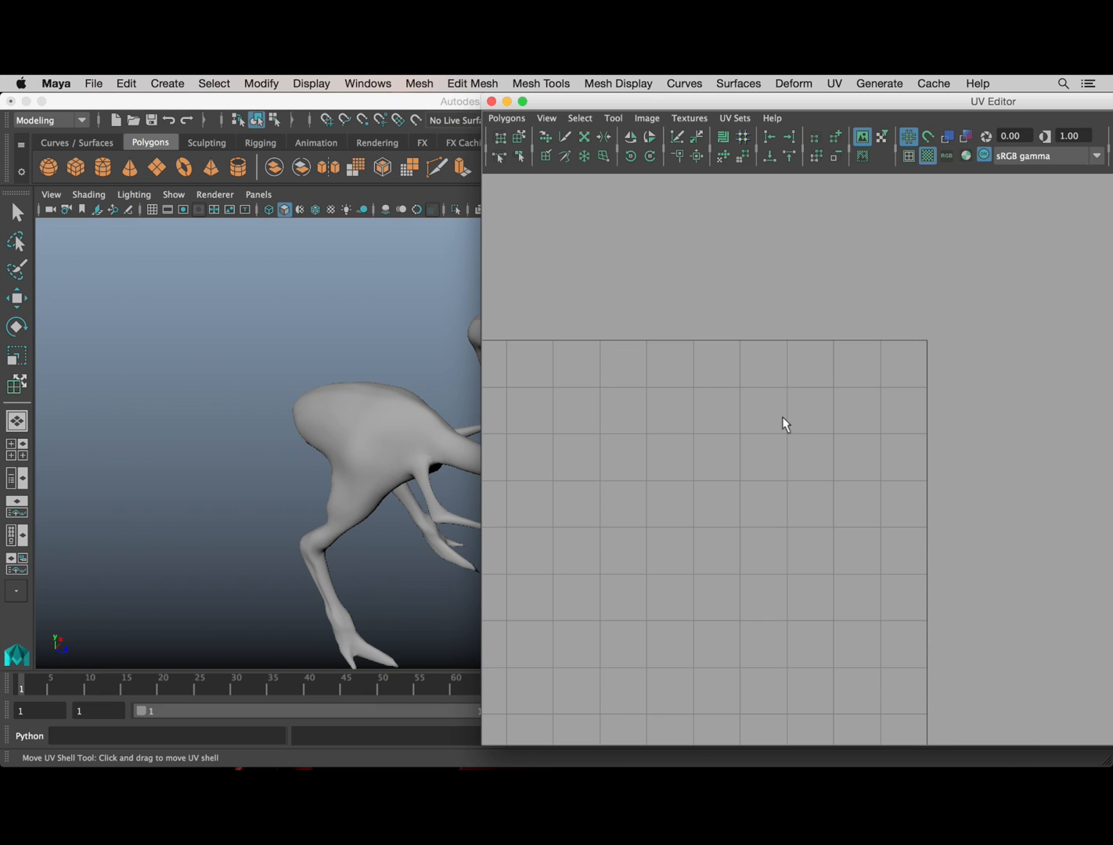
{"action": "left_click", "coordinate": [394, 425]}
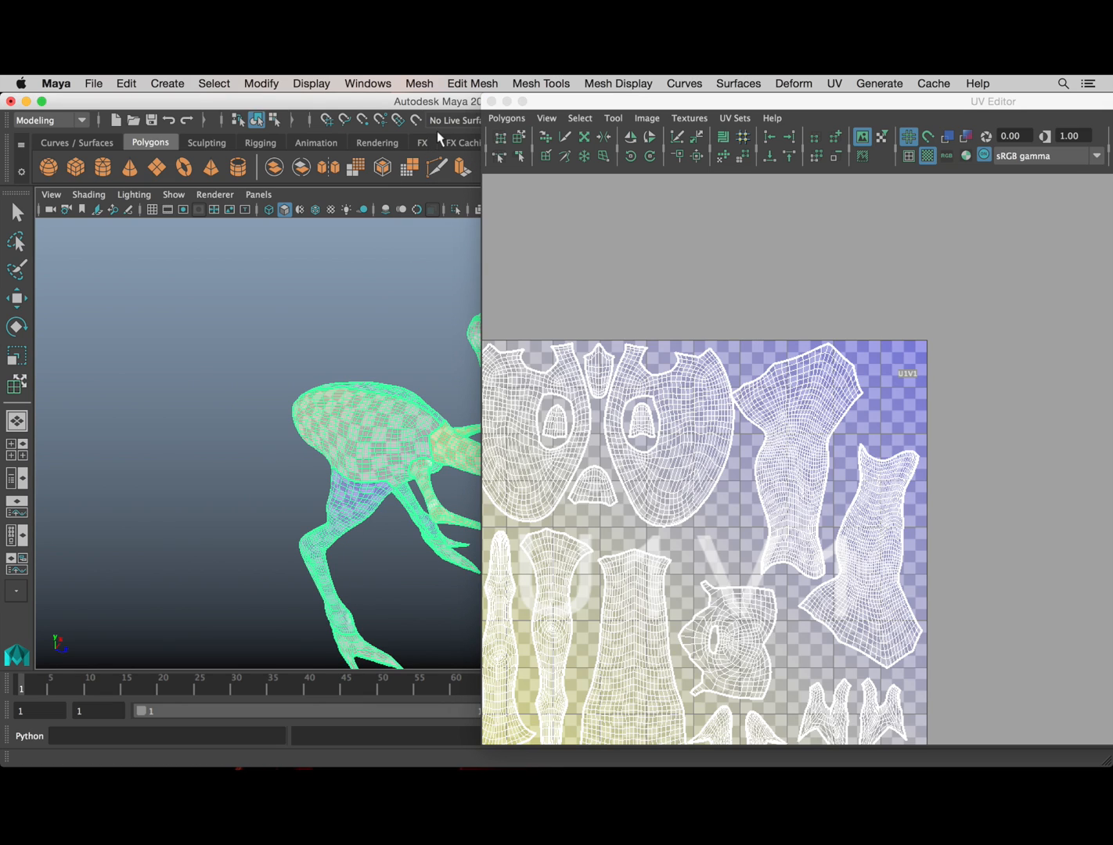
Step: Select the upper leg shell in UV mode with the Move UV Shell tool, nudge and rotate it slightly, and deselect it
{"action": "left_click", "coordinate": [519, 138]}
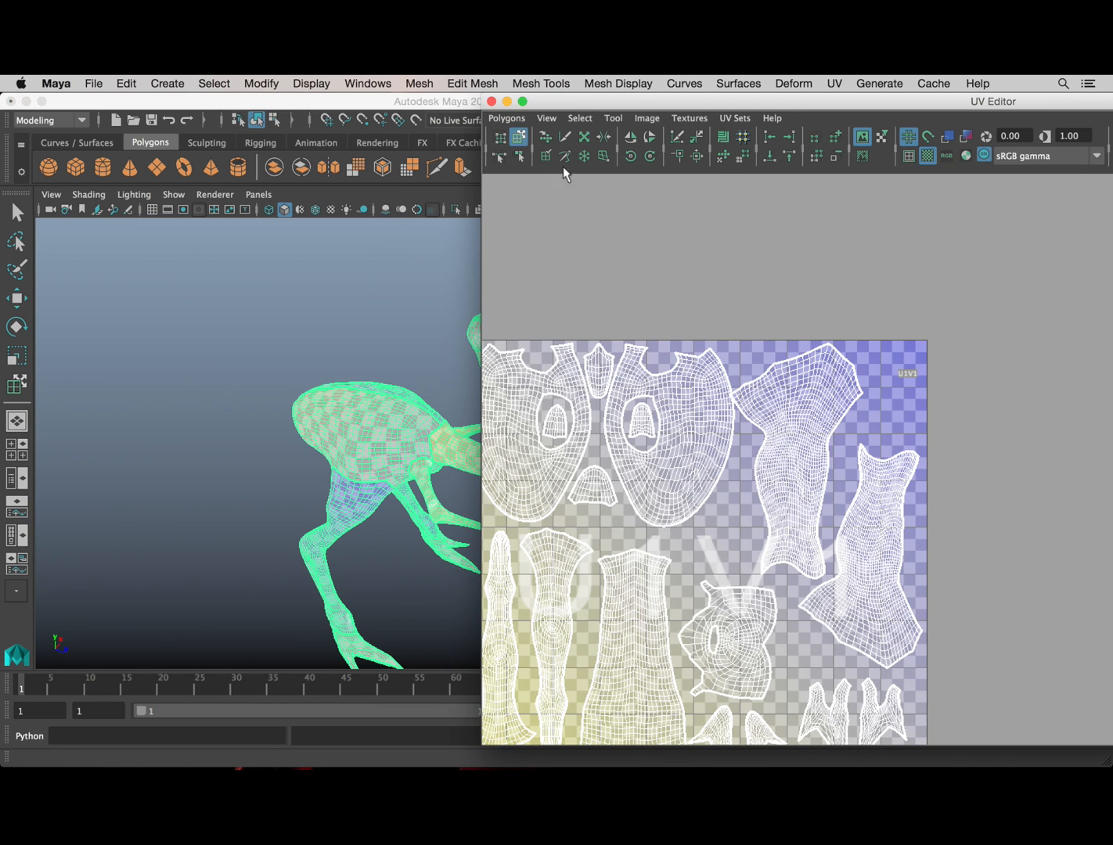
{"action": "left_click", "coordinate": [776, 445]}
{"action": "left_click", "coordinate": [349, 435]}
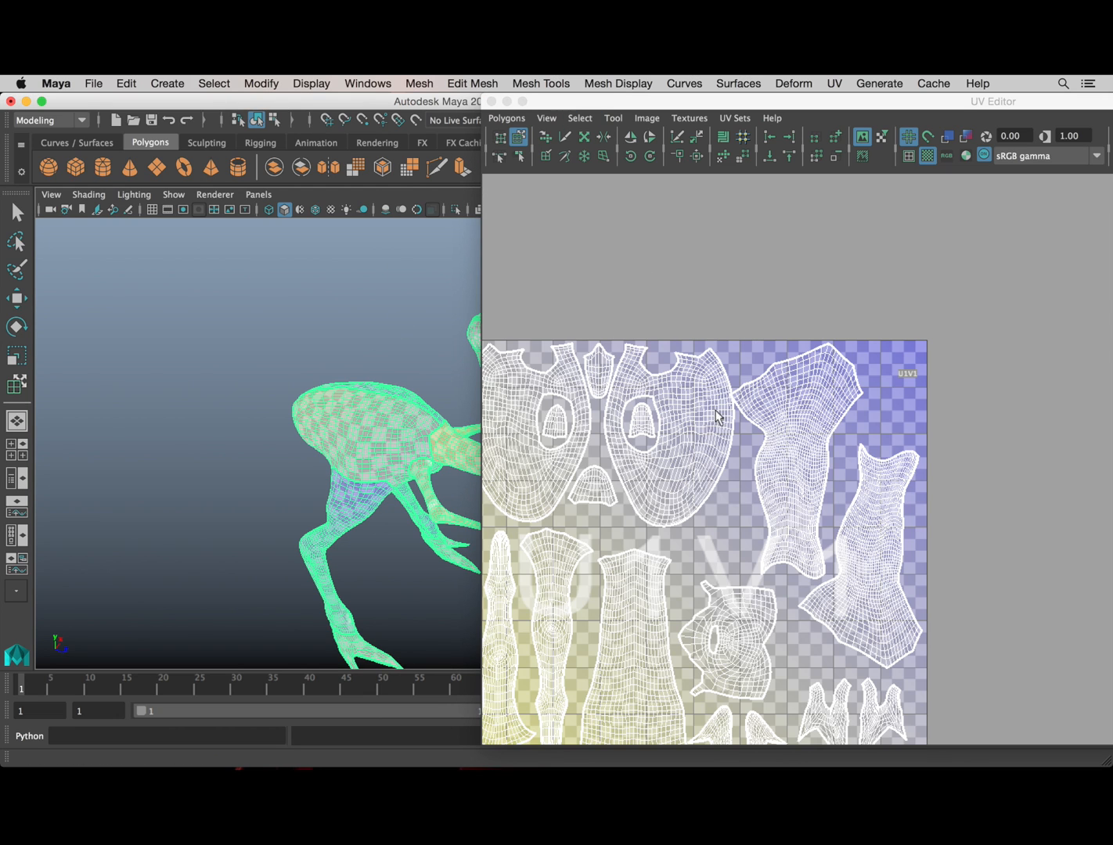
{"action": "right_click_drag", "start_coordinate": [787, 448], "coordinate": [852, 443]}
{"action": "left_click", "coordinate": [790, 463]}
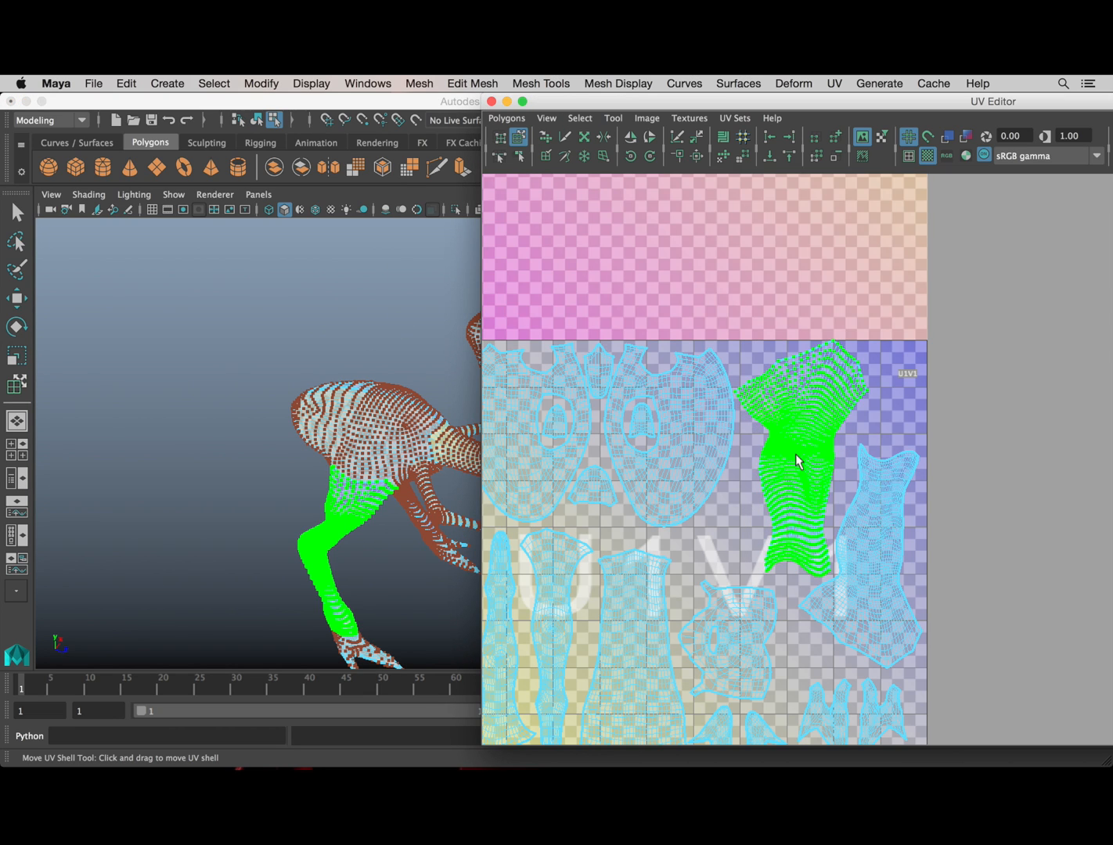
{"action": "key", "text": "e"}
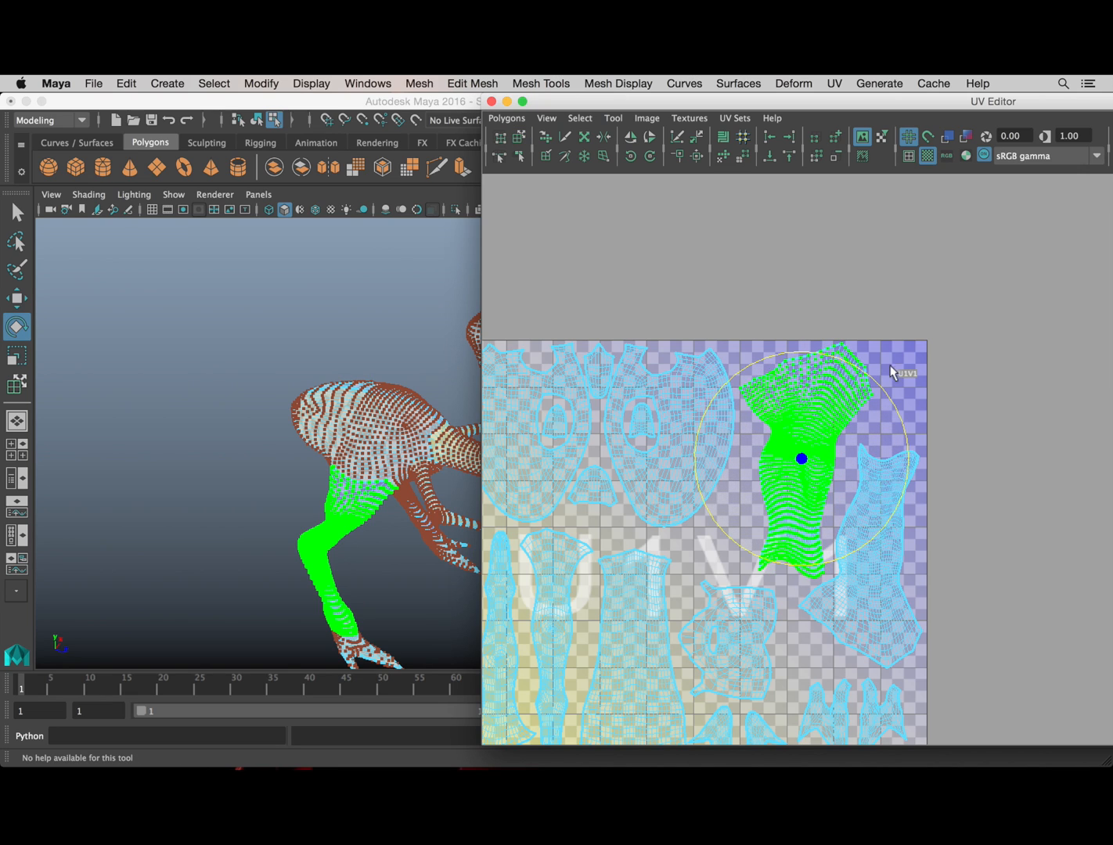
{"action": "left_click", "coordinate": [780, 247]}
Step: Move the UV Editor back over the viewport and select every UV of the adjusted layout
{"action": "left_click_drag", "start_coordinate": [703, 104], "coordinate": [282, 88]}
{"action": "middle_click_drag", "start_coordinate": [352, 392], "coordinate": [523, 295], "text": "alt"}
{"action": "right_click_drag", "start_coordinate": [523, 295], "coordinate": [464, 345], "text": "alt"}
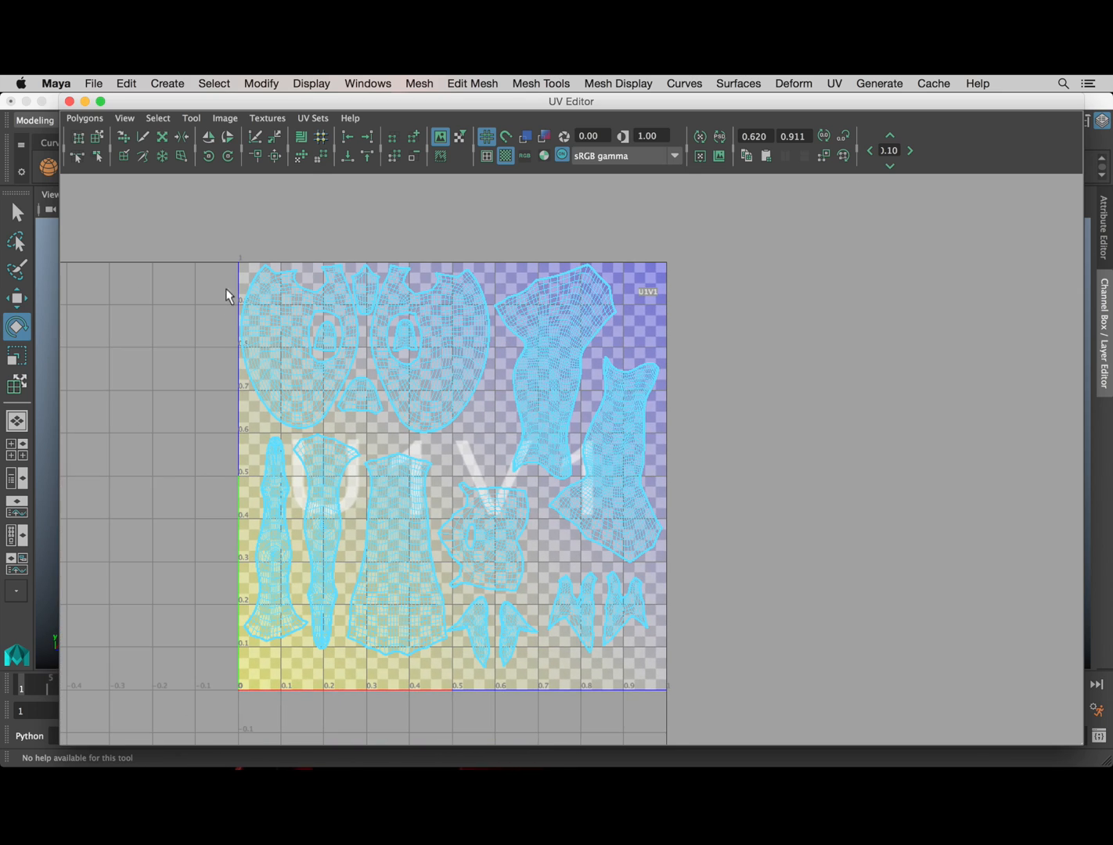
{"action": "left_click_drag", "start_coordinate": [149, 231], "coordinate": [725, 713]}
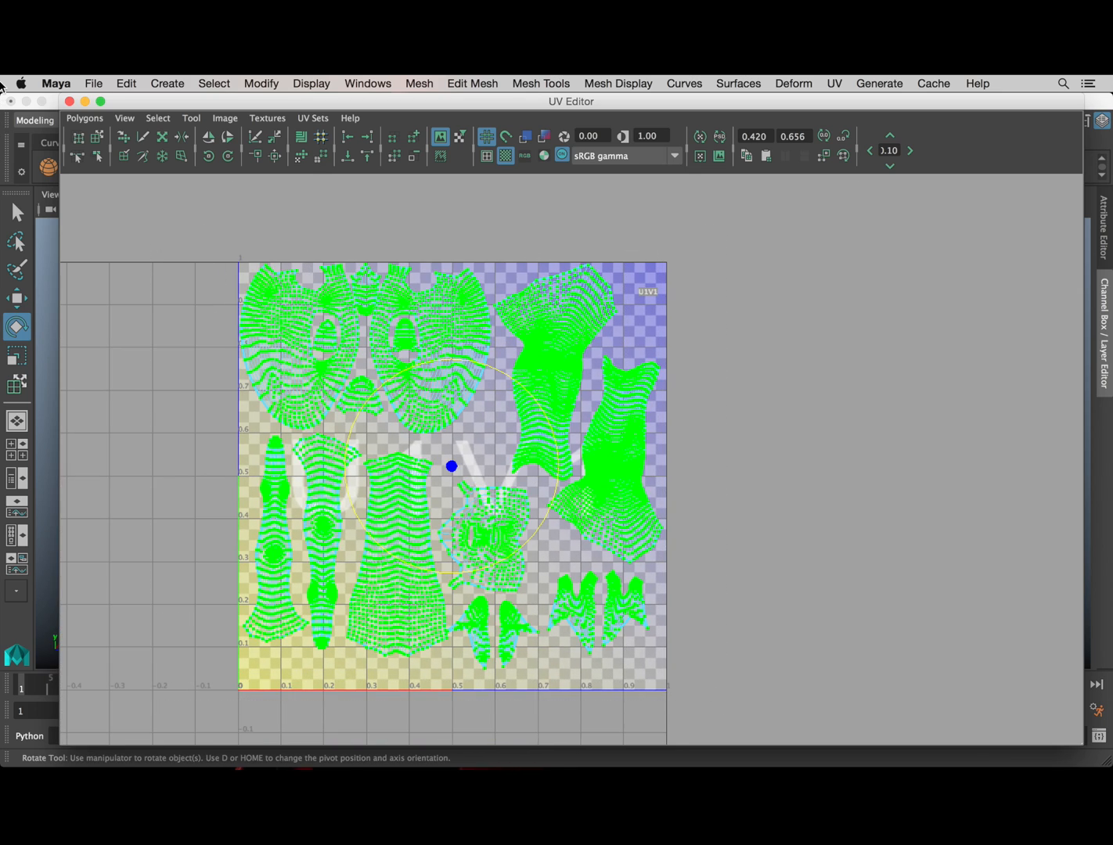
Step: Export a 2048 by 2048 JPEG UV snapshot of the selected UVs as ostrichUVs.jpg in the Ostrich images folder, overwriting the existing file
{"action": "left_click", "coordinate": [100, 124]}
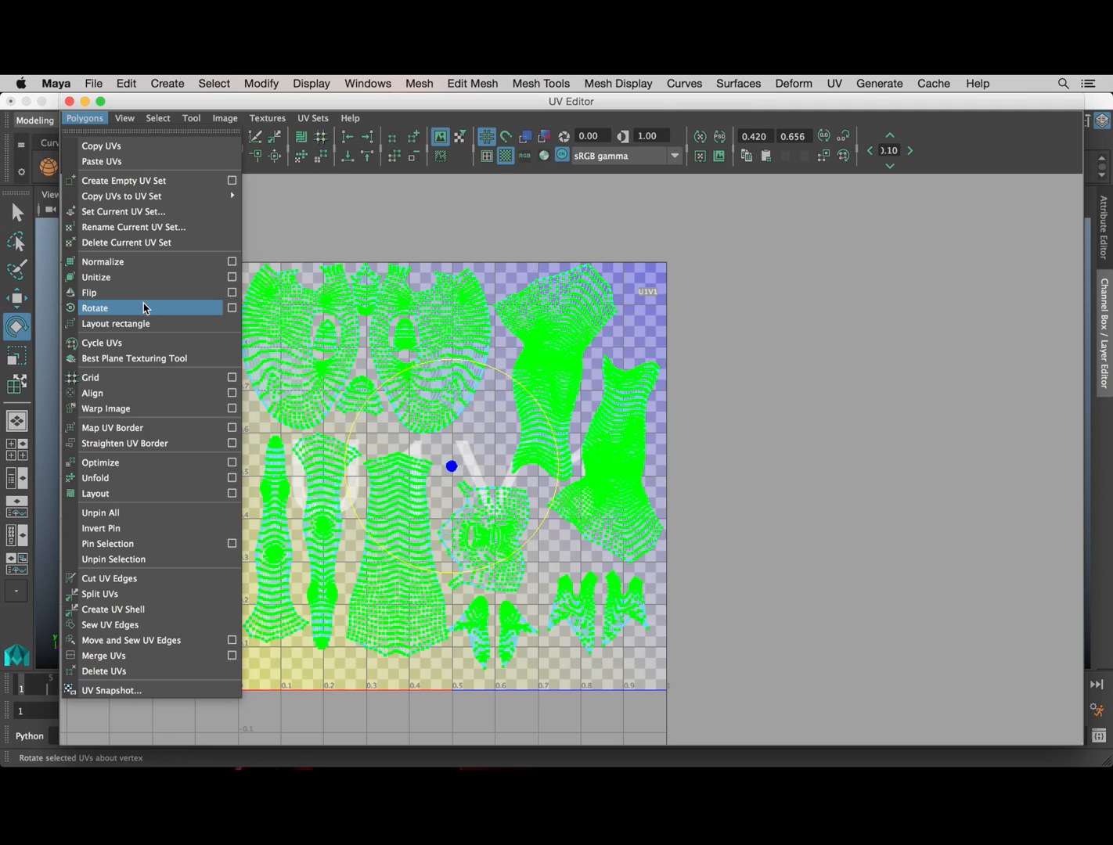
{"action": "left_click", "coordinate": [119, 691]}
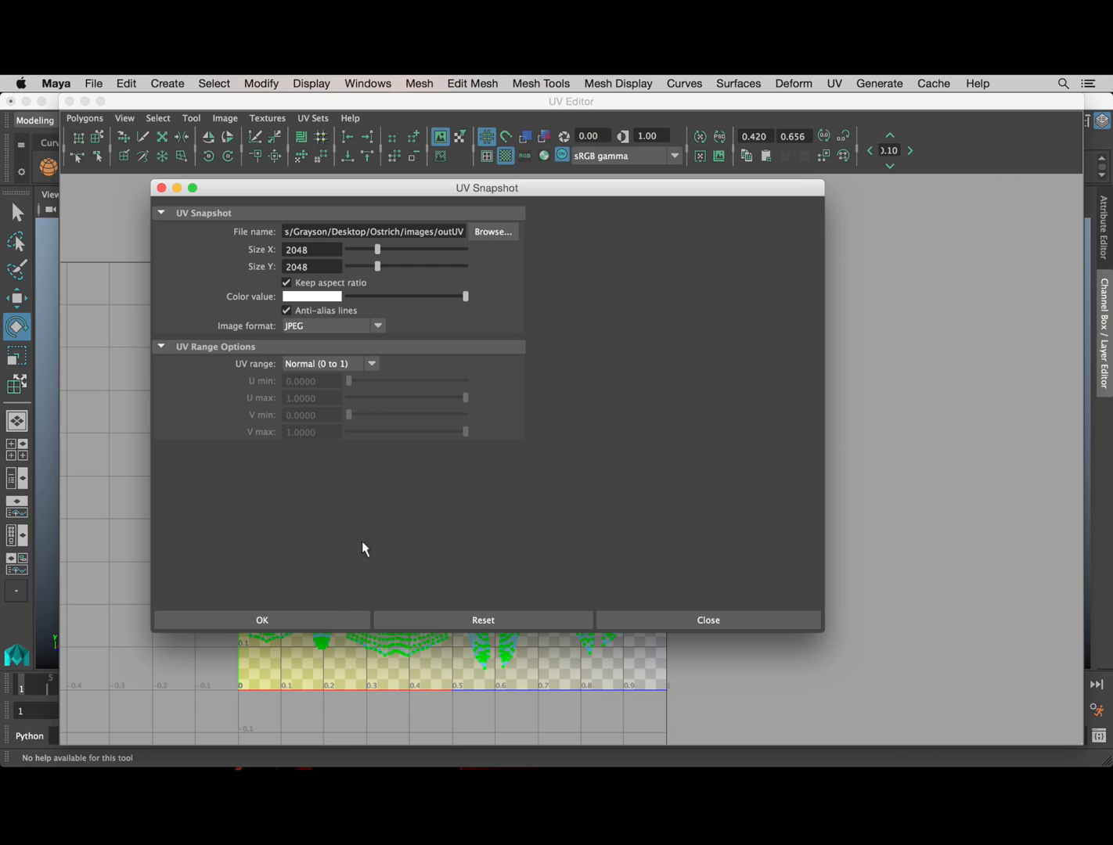
{"action": "left_click", "coordinate": [493, 231]}
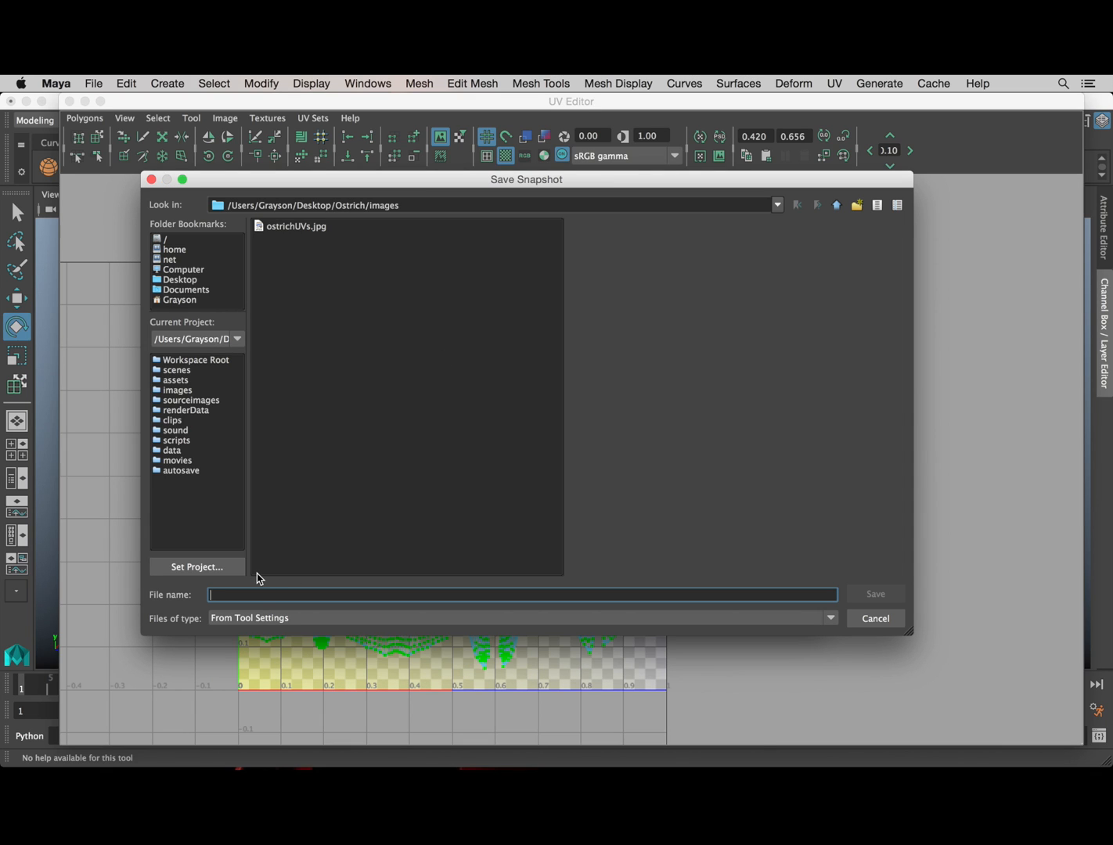
{"action": "type", "text": "os"}
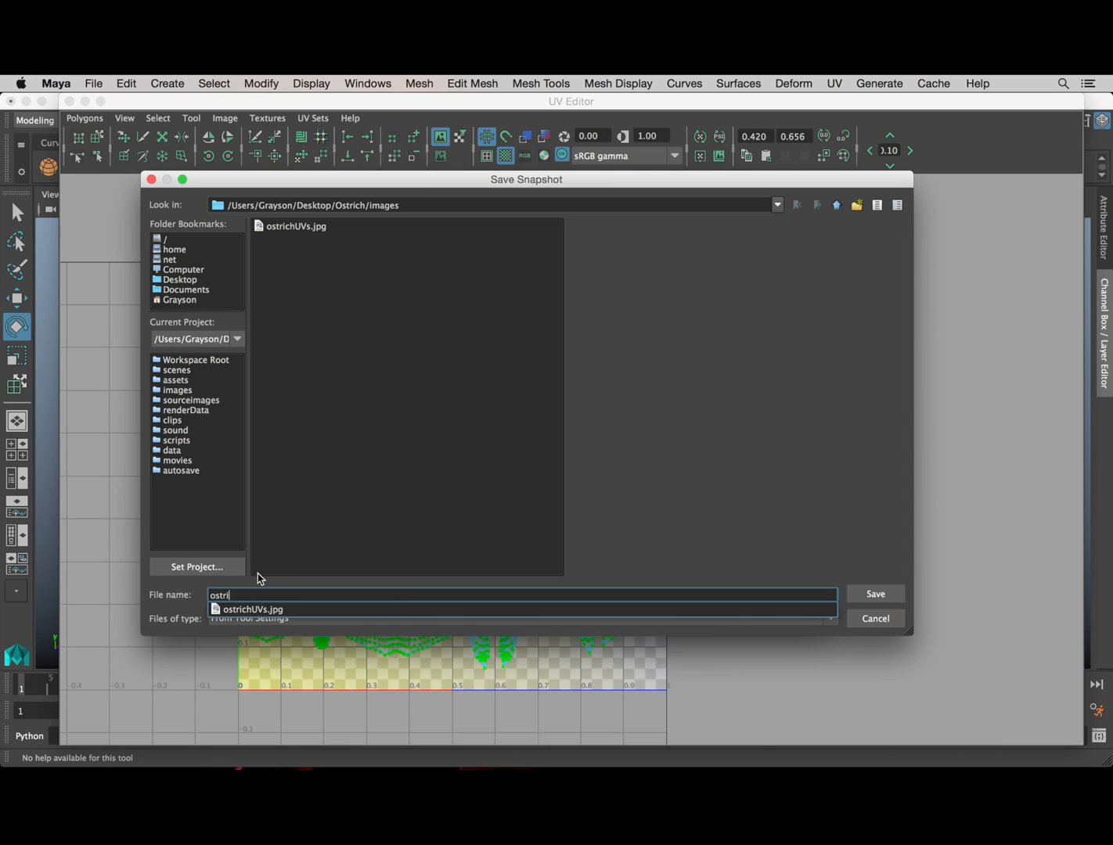
{"action": "type", "text": "tri"}
{"action": "left_click", "coordinate": [239, 611]}
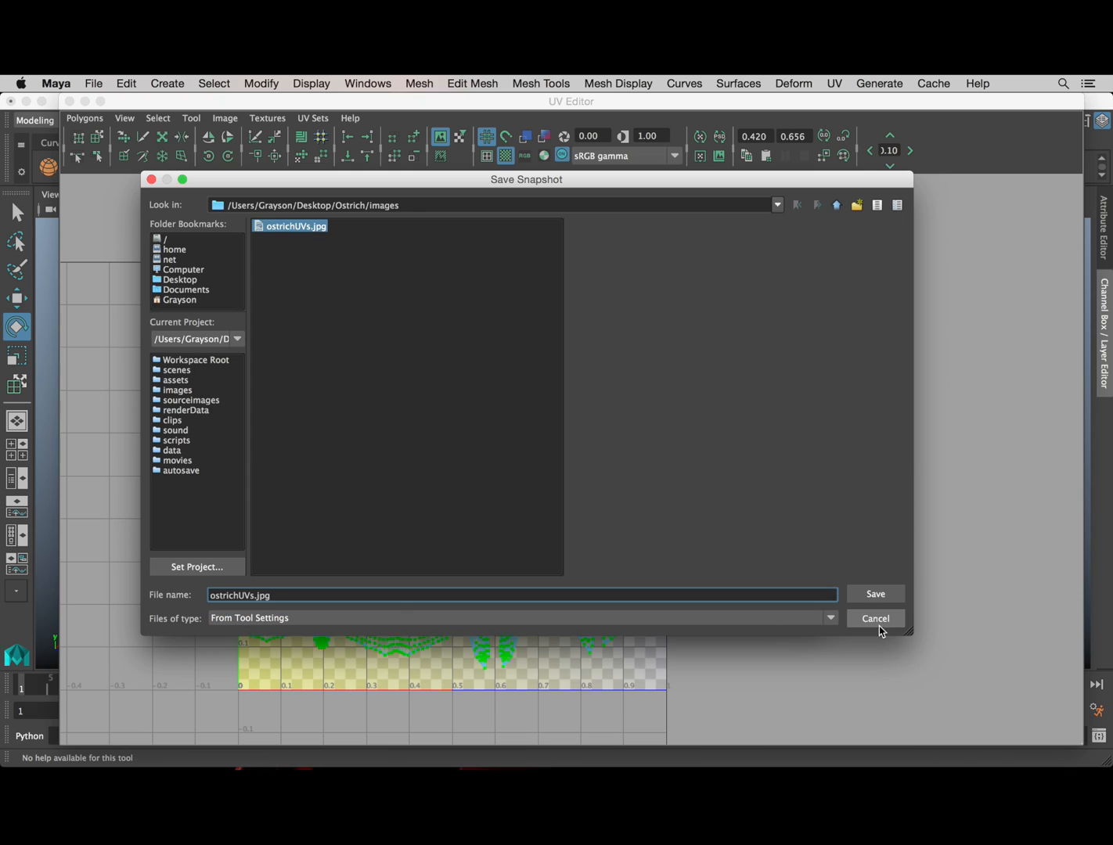
{"action": "left_click", "coordinate": [884, 597]}
{"action": "left_click", "coordinate": [495, 411]}
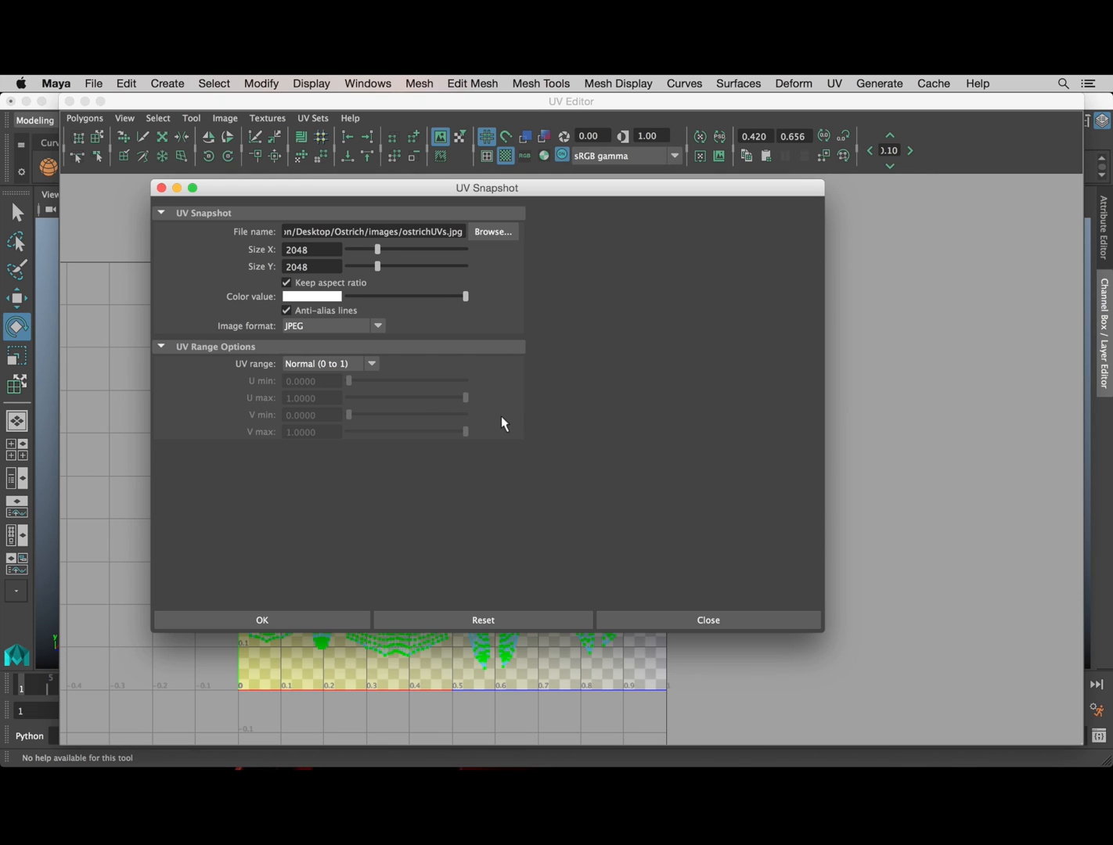
{"action": "left_click", "coordinate": [318, 620]}
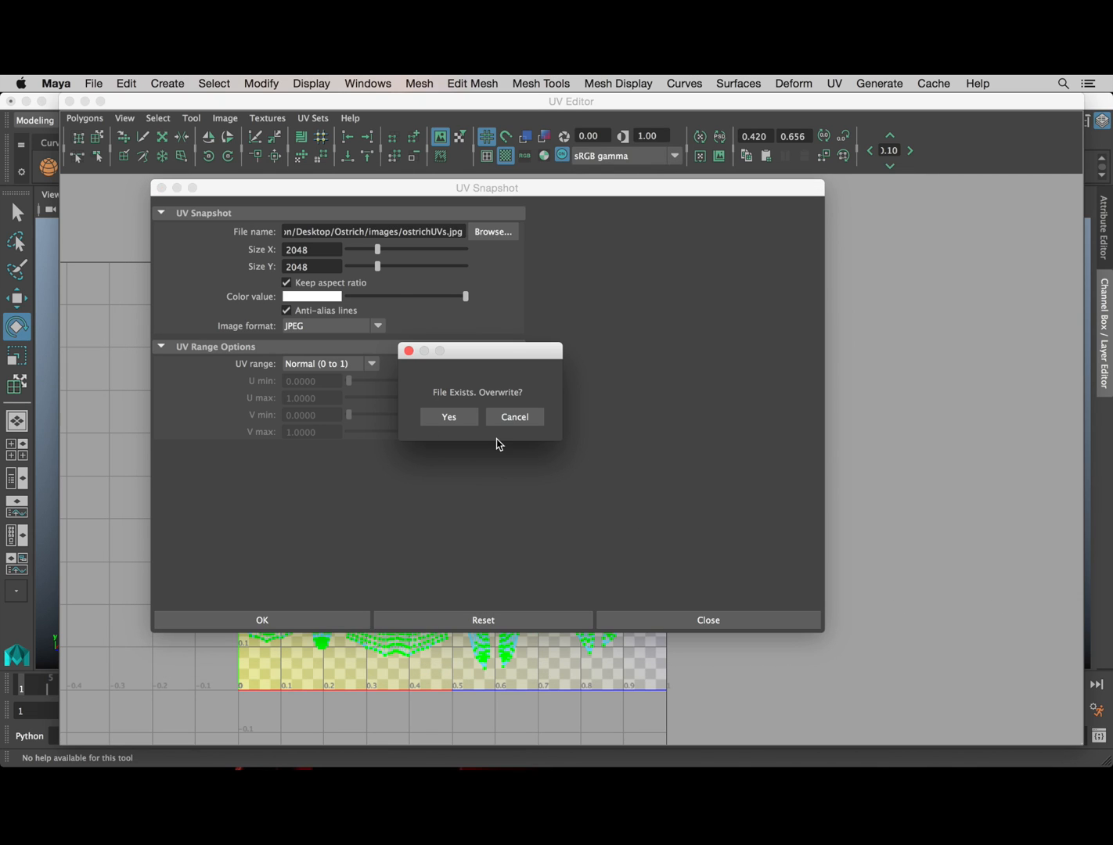
{"action": "left_click", "coordinate": [450, 418]}
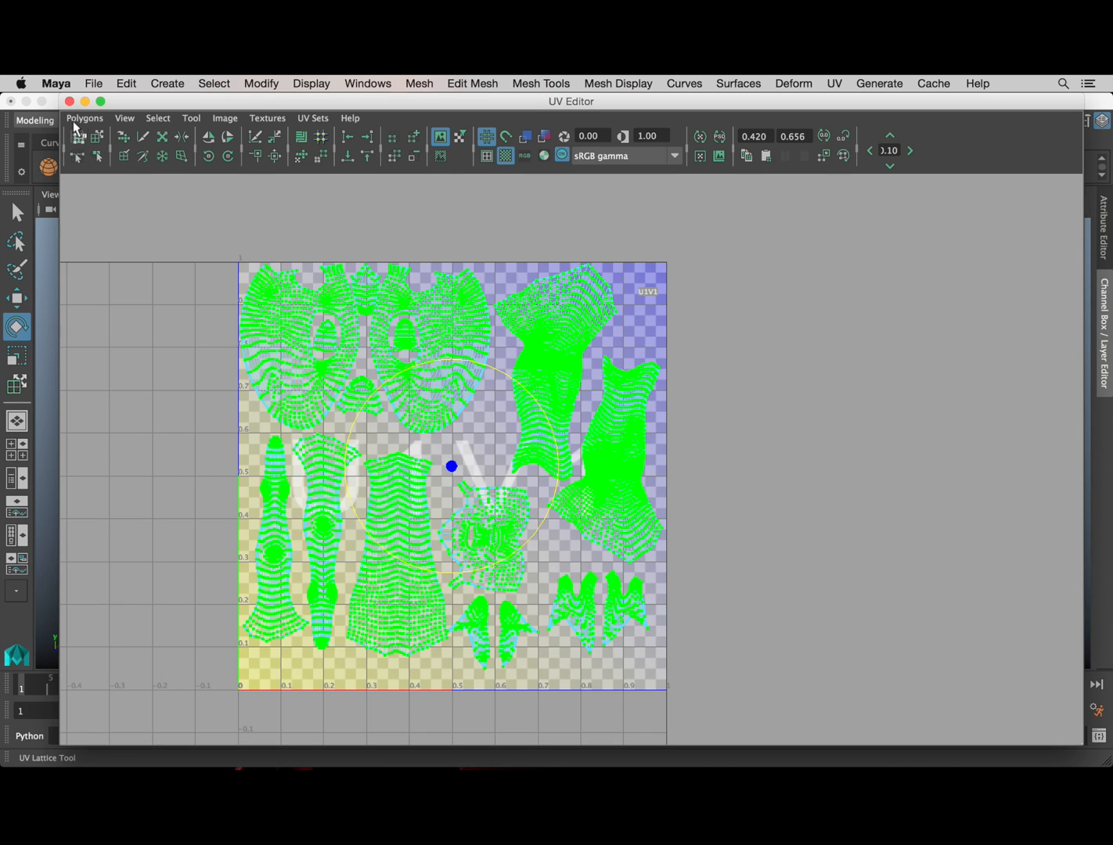
Step: Close the UV Editor, switch to the images folder in Finder and preview the exported ostrichUVs.jpg
{"action": "left_click", "coordinate": [67, 102]}
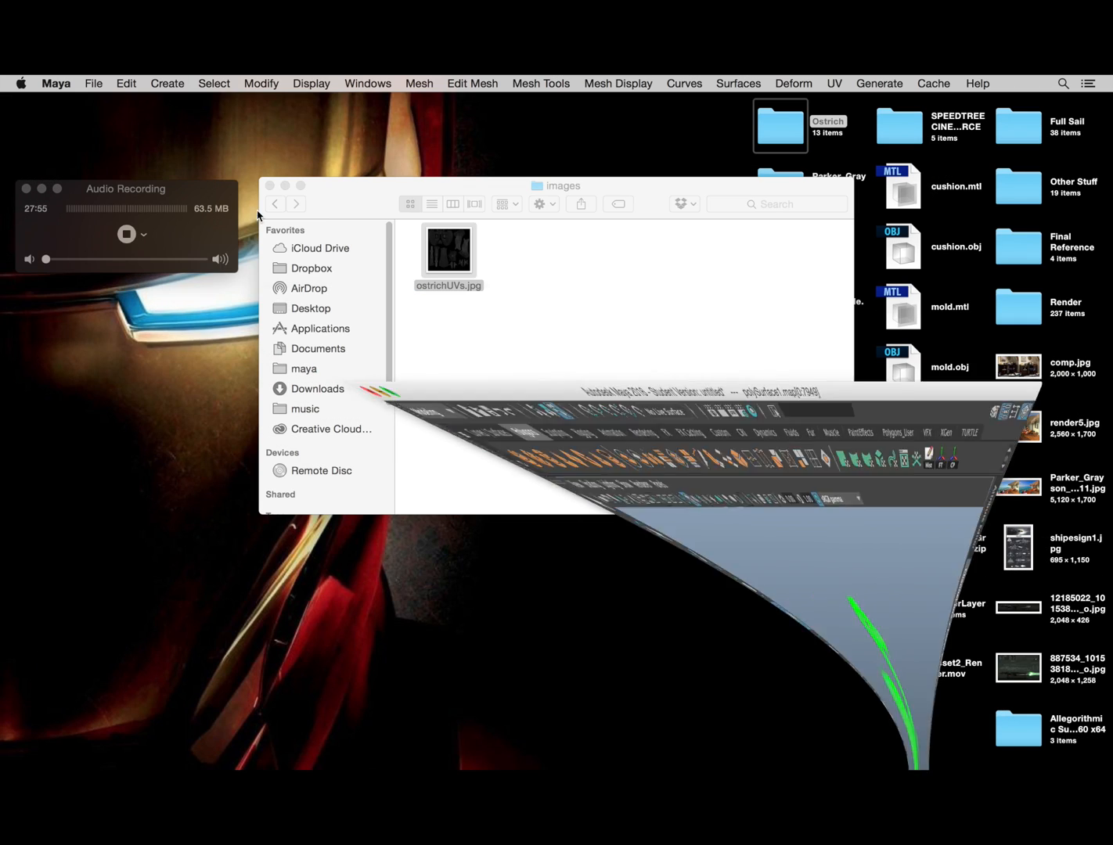
{"action": "left_click", "coordinate": [438, 237]}
{"action": "key", "text": "space"}
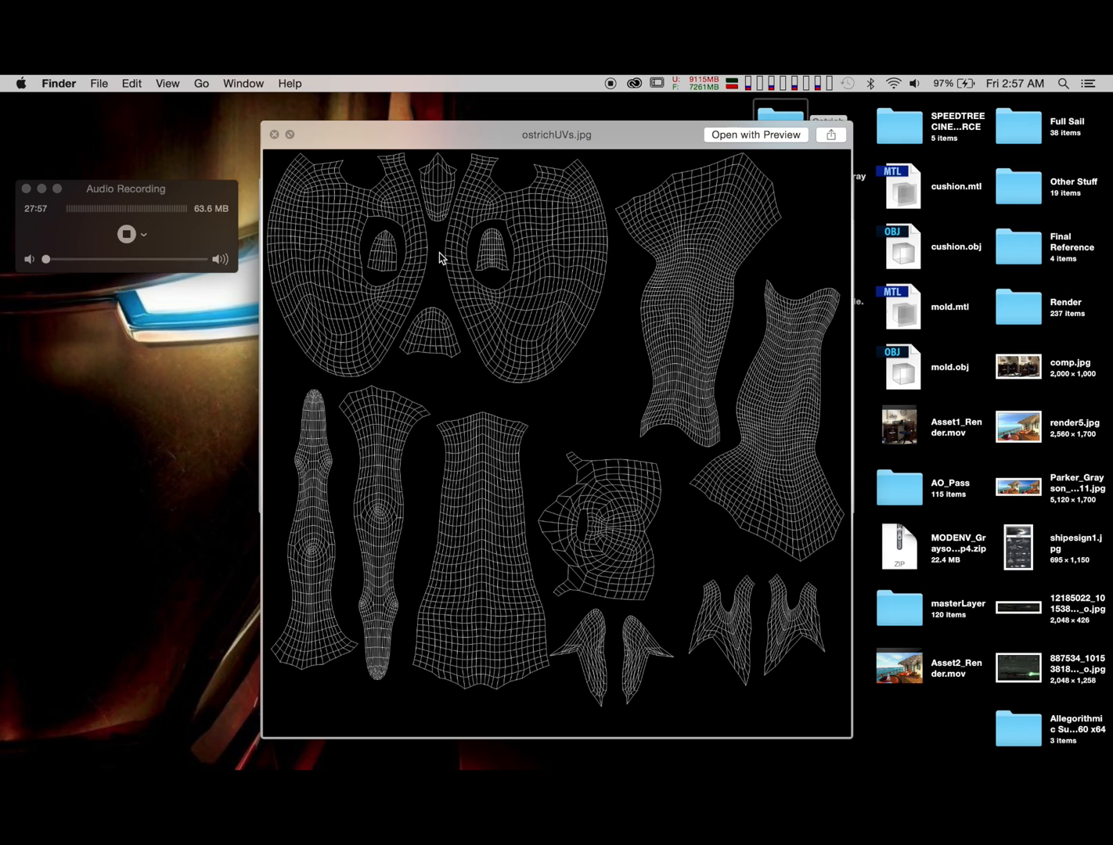
{"action": "key", "text": "space"}
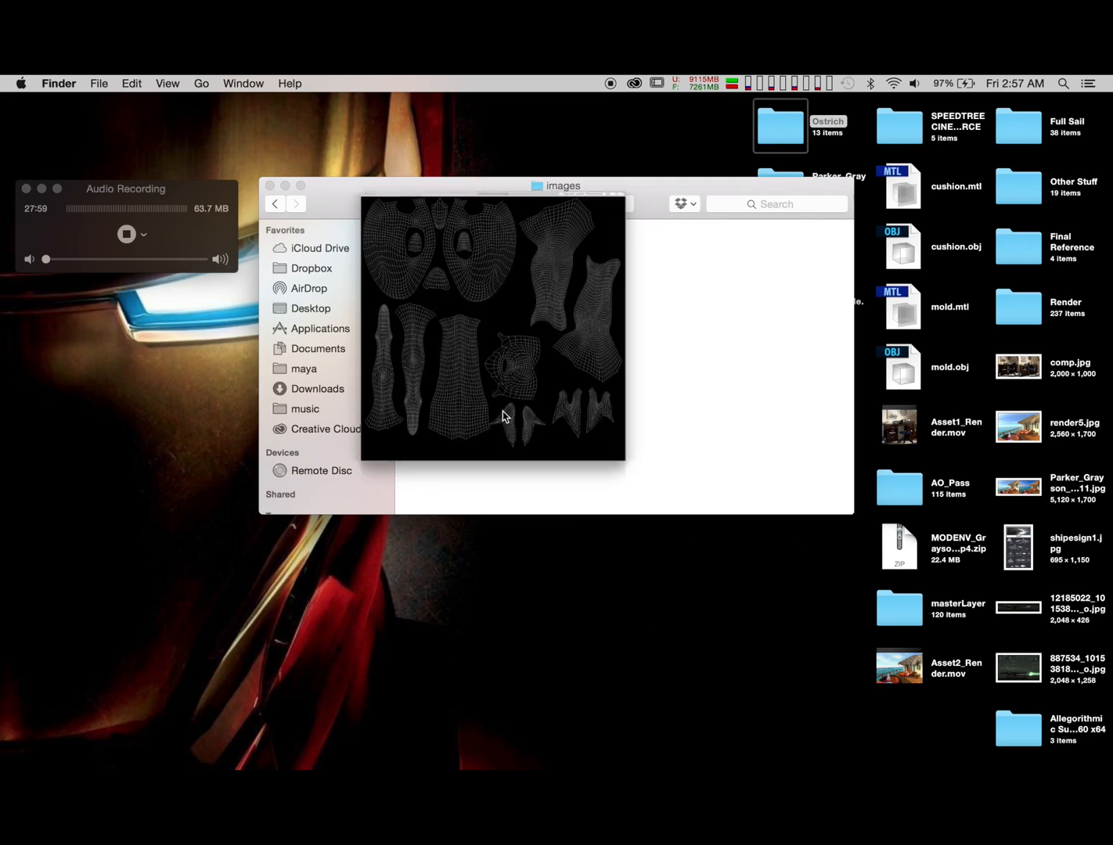
Step: Launch Adobe Photoshop CC 2015 from Launchpad and dismiss its Welcome window
{"action": "mouse_move", "coordinate": [227, 767]}
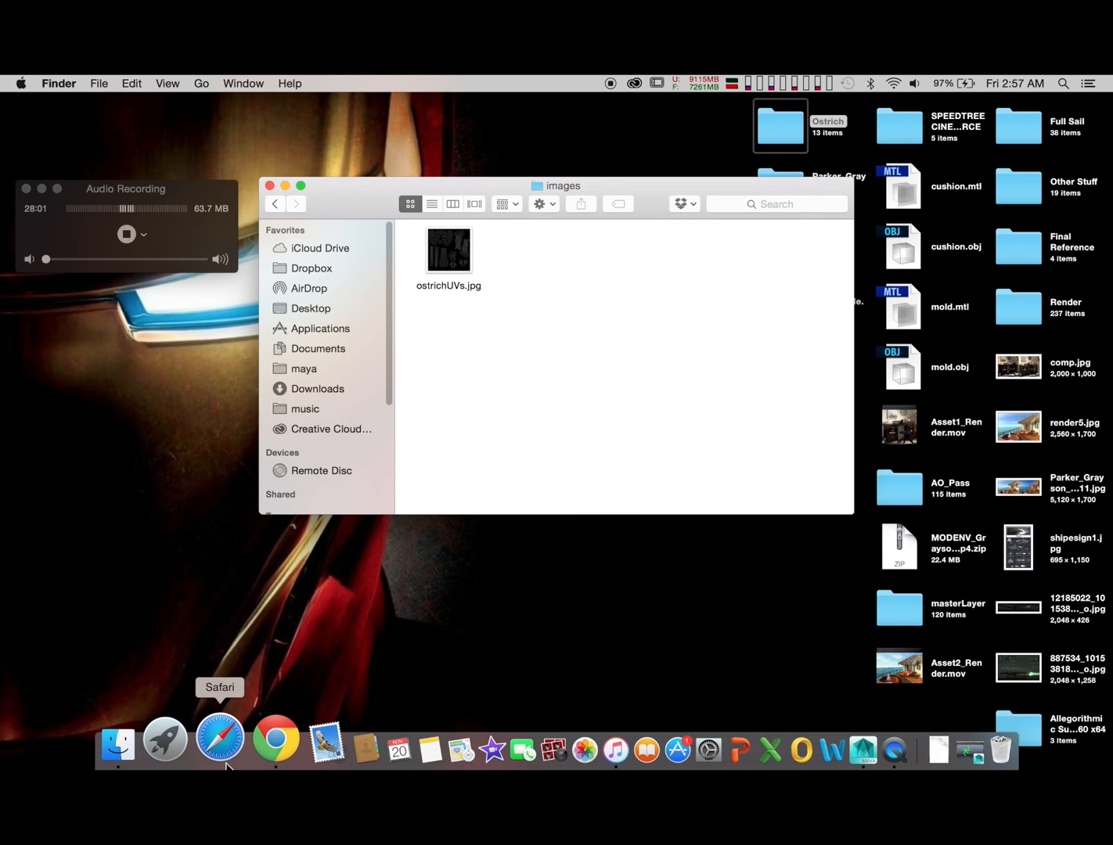
{"action": "left_click", "coordinate": [188, 740]}
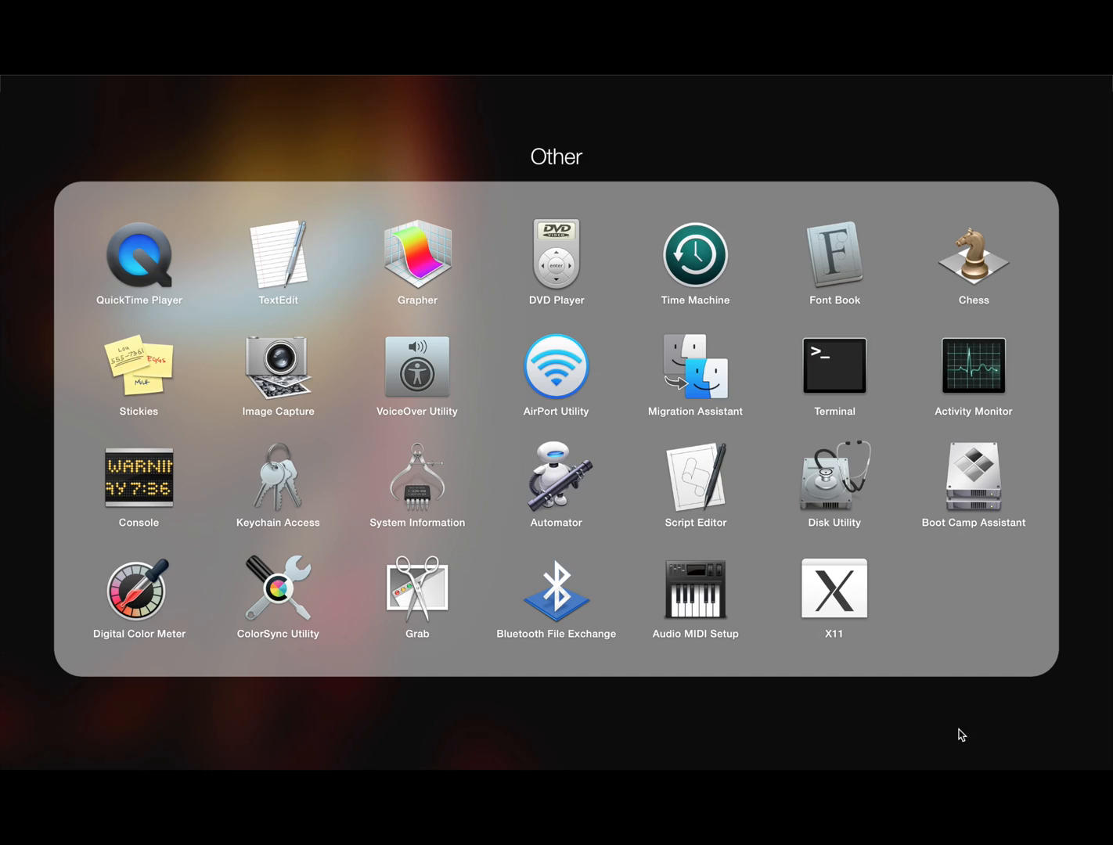
{"action": "left_click", "coordinate": [960, 736]}
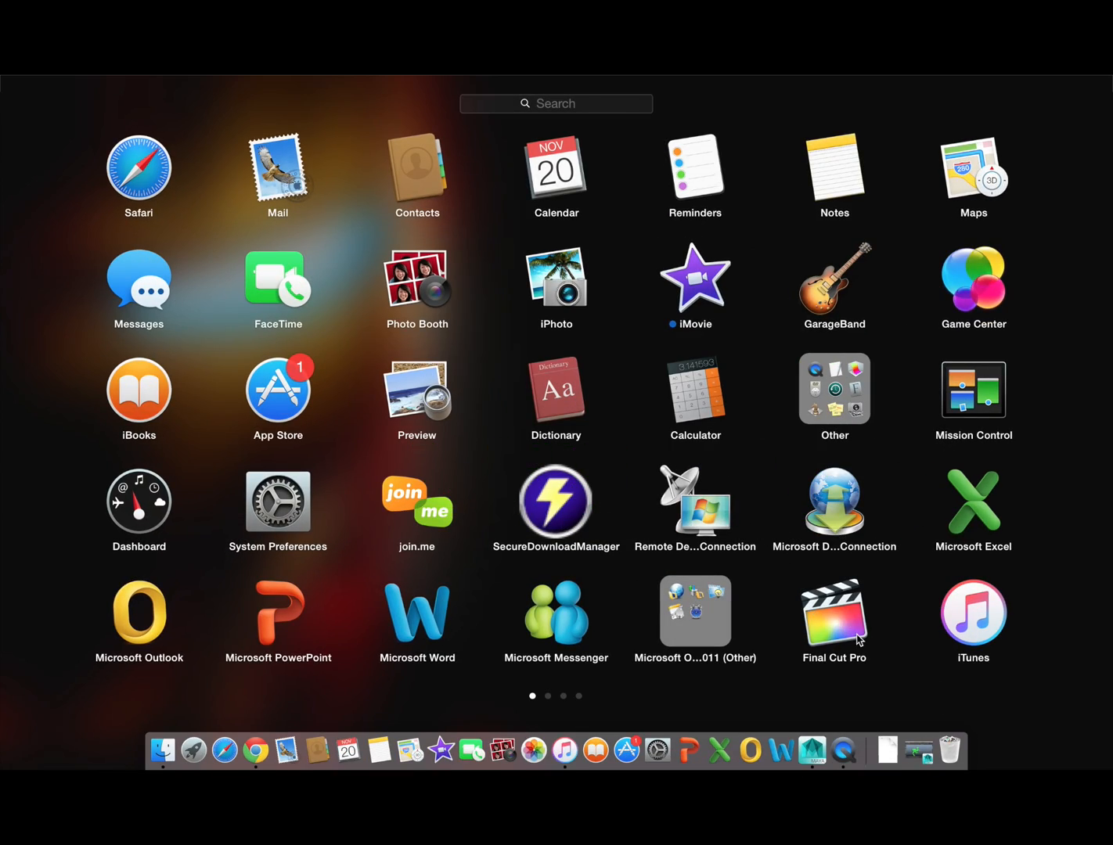
{"action": "left_click_drag", "start_coordinate": [921, 676], "coordinate": [619, 666]}
{"action": "left_click", "coordinate": [859, 407]}
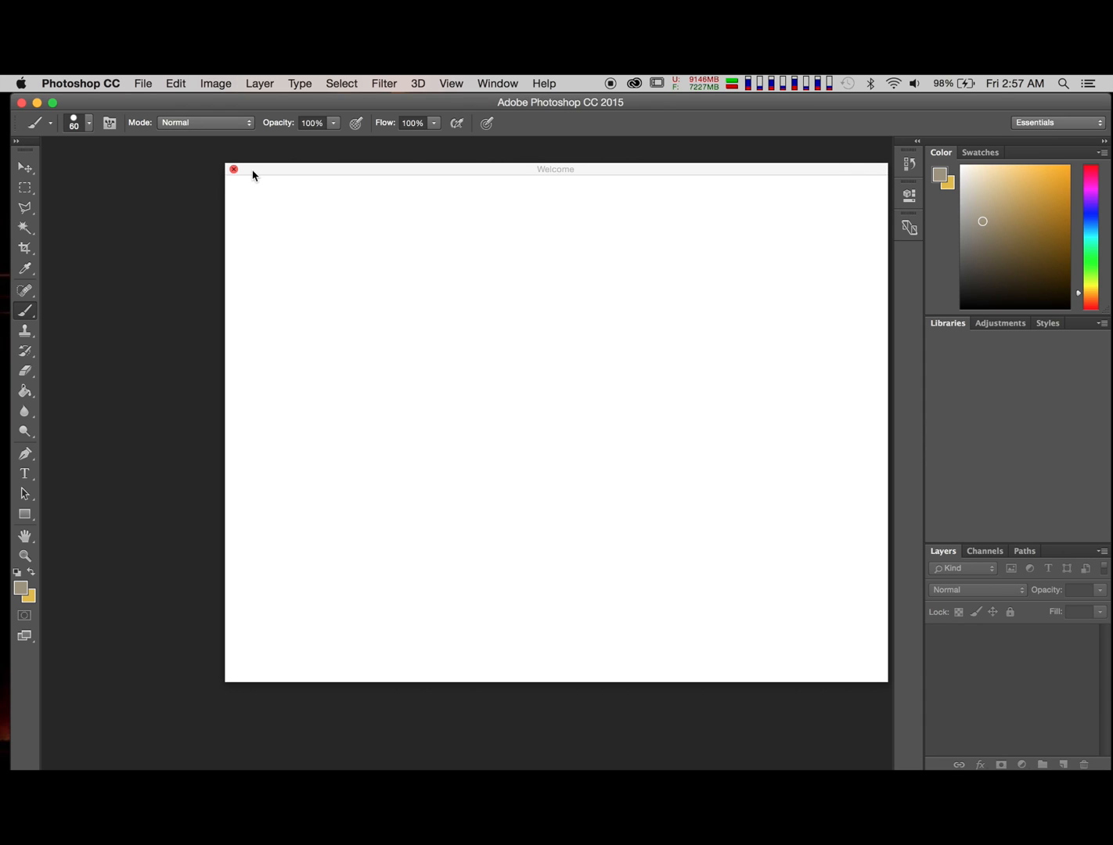
{"action": "left_click", "coordinate": [233, 169]}
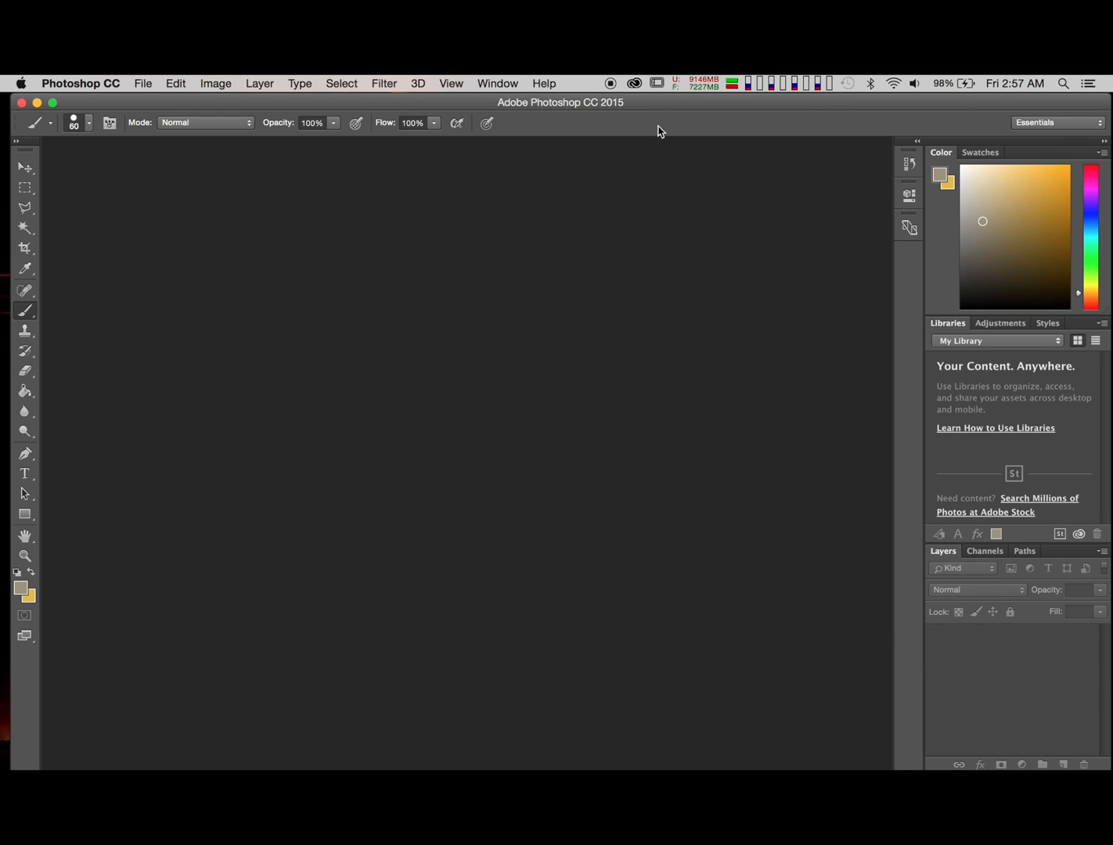
Step: Open ostrichUVs.jpg from the Finder images folder in Photoshop
{"action": "left_click_drag", "start_coordinate": [662, 104], "coordinate": [674, 366]}
{"action": "left_click_drag", "start_coordinate": [458, 256], "coordinate": [437, 640]}
{"action": "left_click_drag", "start_coordinate": [674, 365], "coordinate": [670, 79]}
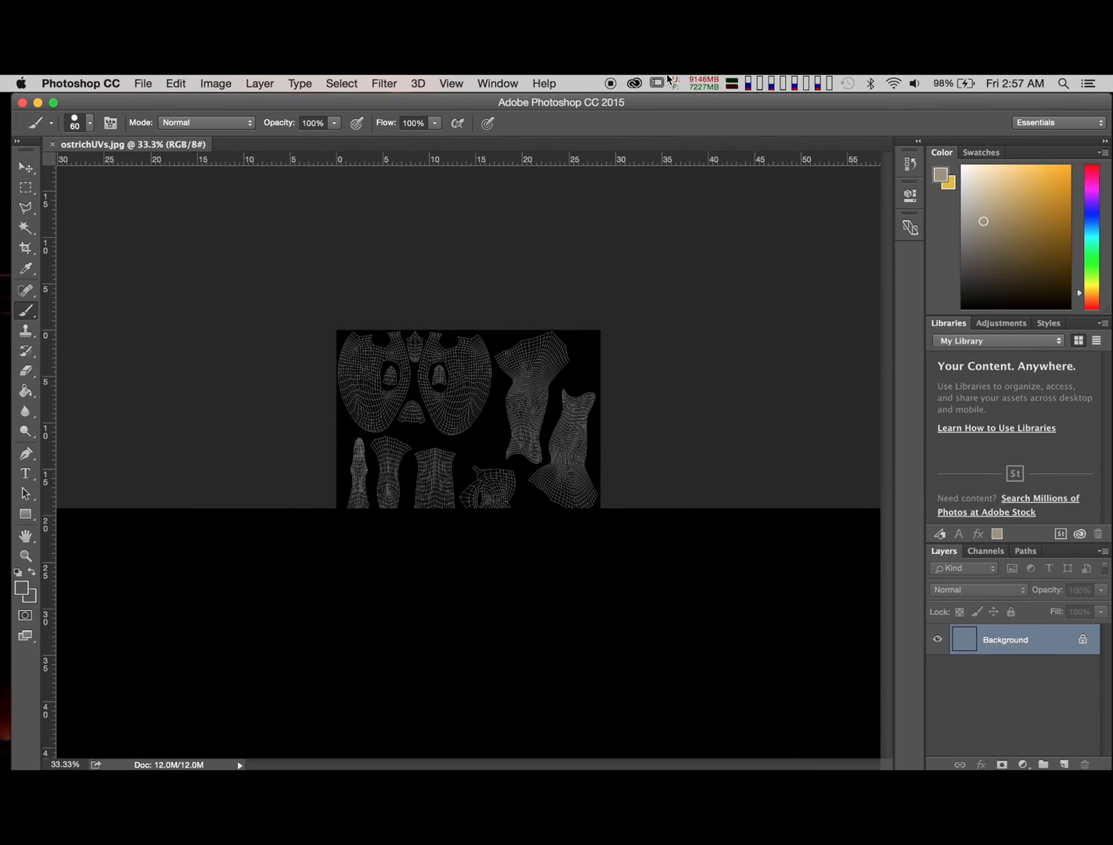
Step: Convert the locked background to the regular layer Layer 0 and add a new empty layer beneath it
{"action": "double_click", "coordinate": [1041, 640]}
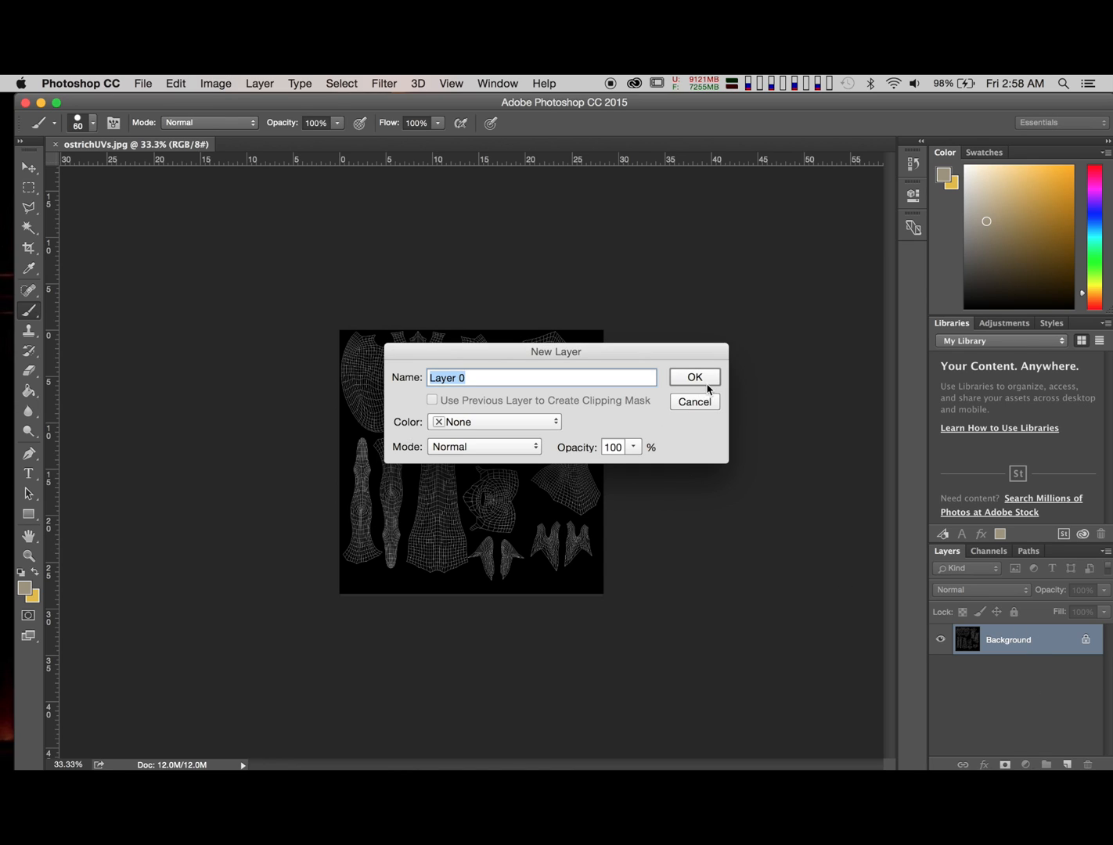
{"action": "left_click", "coordinate": [694, 377]}
{"action": "left_click", "coordinate": [1067, 764]}
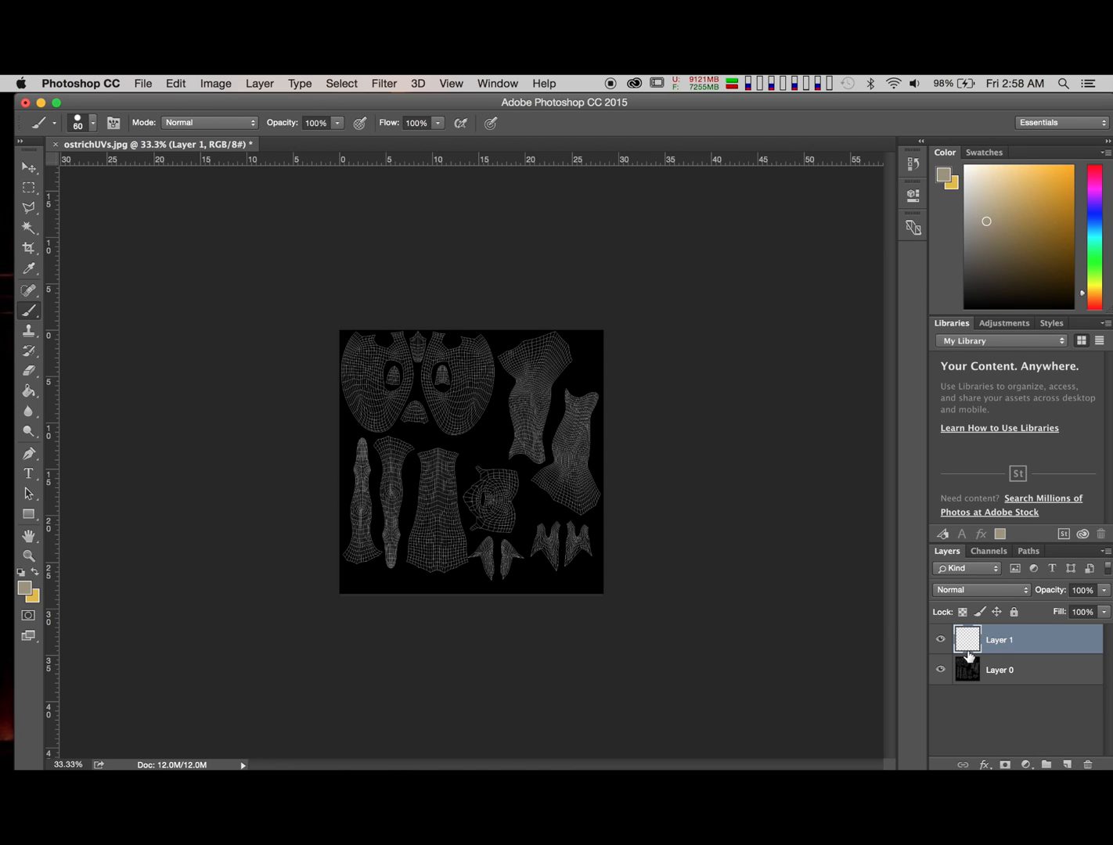
{"action": "mouse_move", "coordinate": [1010, 657]}
{"action": "left_mouse_down"}
{"action": "mouse_move", "coordinate": [1023, 716]}
{"action": "mouse_move", "coordinate": [1022, 674]}
{"action": "left_mouse_up"}
{"action": "left_click", "coordinate": [1030, 644]}
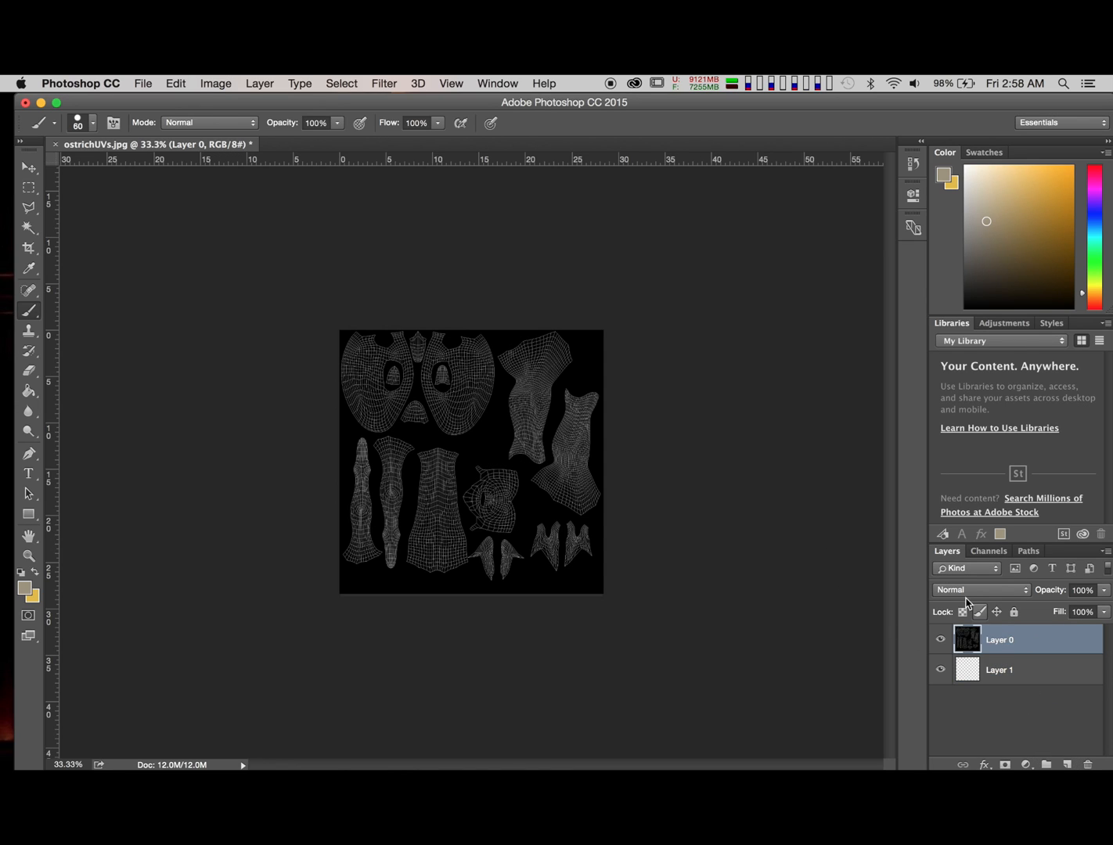
Step: Set the blend mode of the UV wireframe layer, Layer 0, to Screen
{"action": "left_click", "coordinate": [980, 590]}
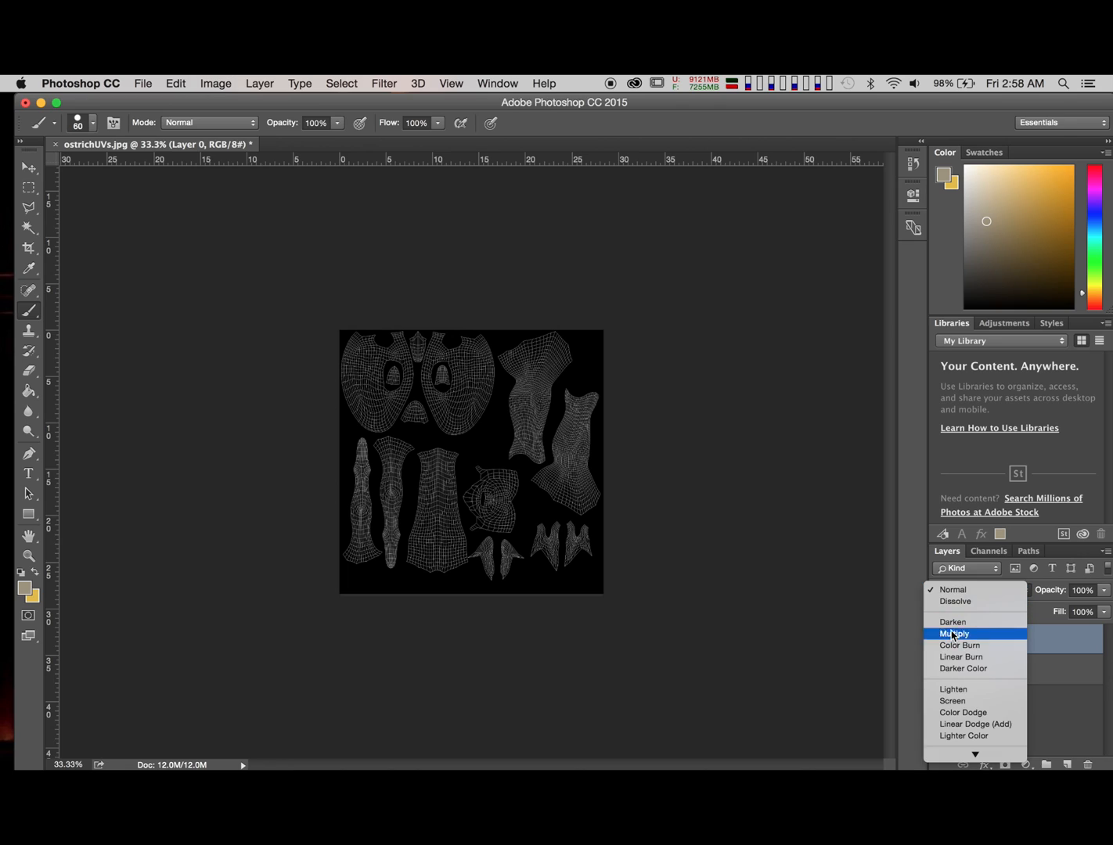
{"action": "left_click", "coordinate": [972, 702]}
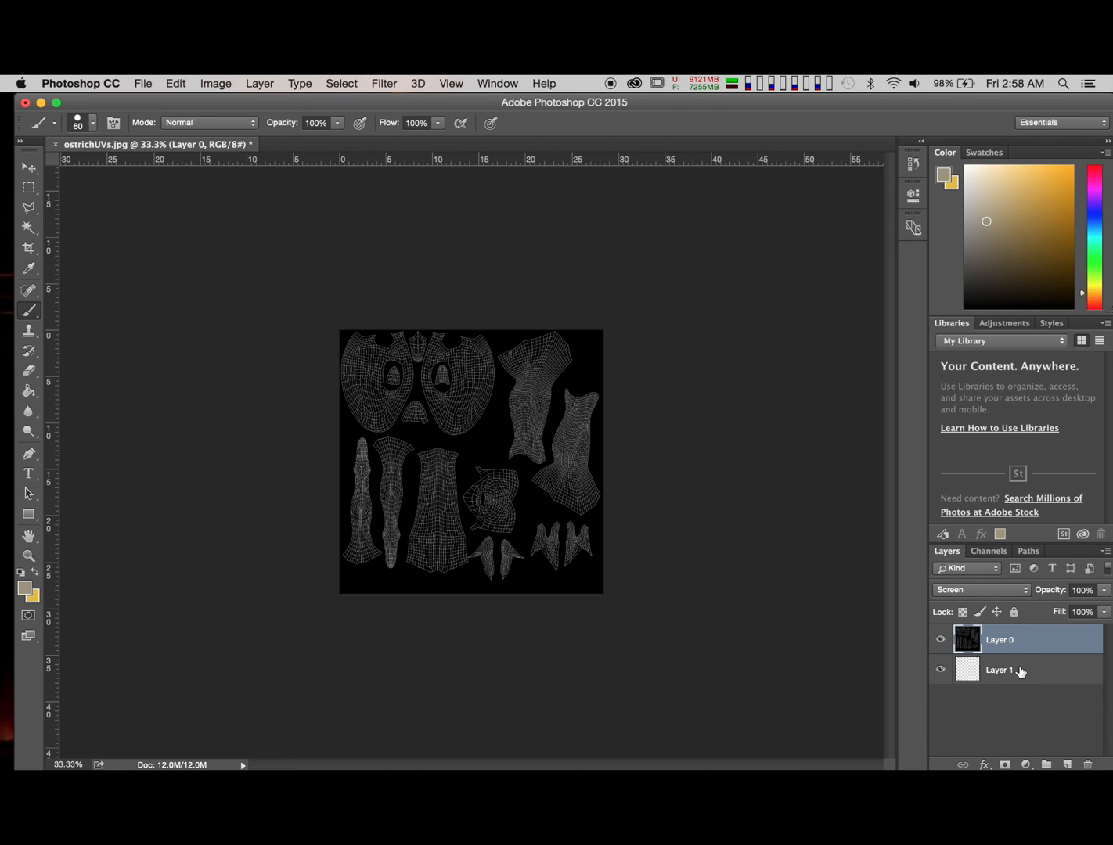
{"action": "left_click", "coordinate": [1020, 670]}
{"action": "left_click", "coordinate": [967, 639]}
Step: Select the black background around the UV shells with the Magic Wand, and try adding the small hole inside the round central shell
{"action": "scroll", "coordinate": [606, 522], "scroll_direction": "up", "scroll_amount": 8, "text": "alt"}
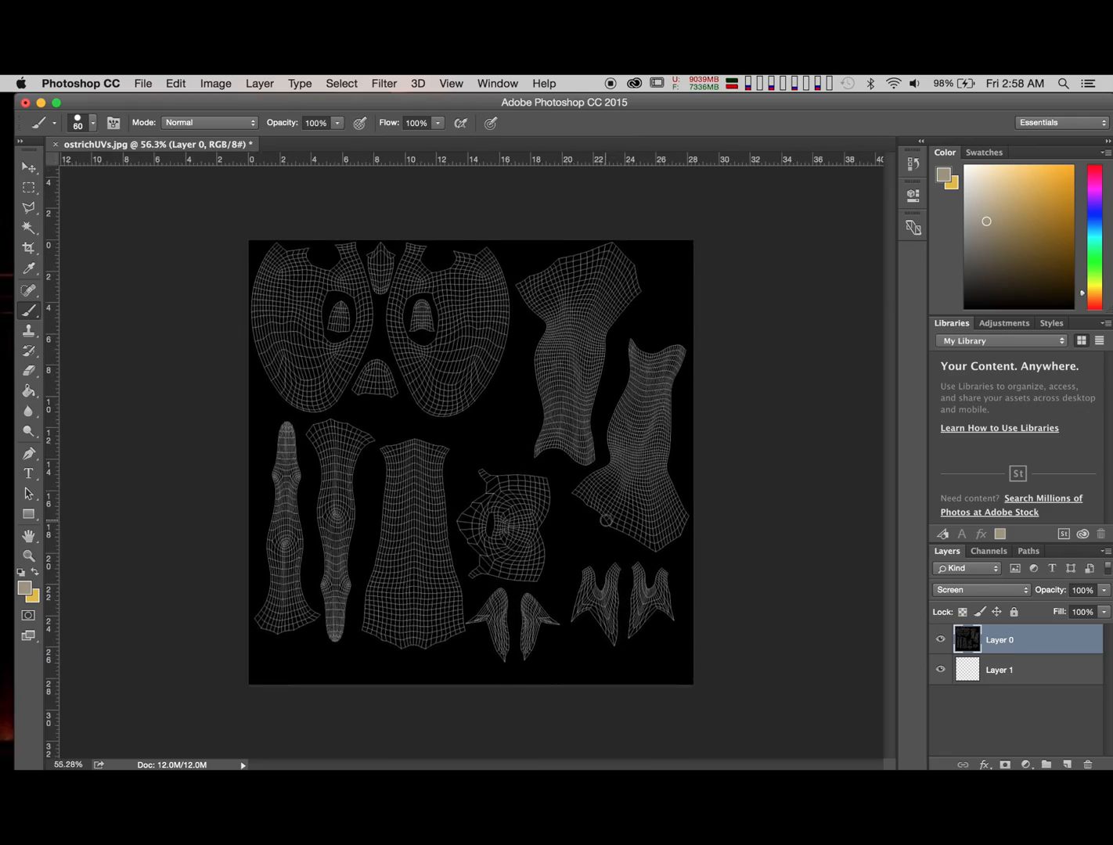
{"action": "scroll", "coordinate": [606, 521], "scroll_direction": "up", "scroll_amount": 2, "text": "alt"}
{"action": "scroll", "coordinate": [606, 521], "scroll_direction": "down", "scroll_amount": 4, "text": "alt"}
{"action": "scroll", "coordinate": [607, 521], "scroll_direction": "up", "scroll_amount": 2, "text": "alt"}
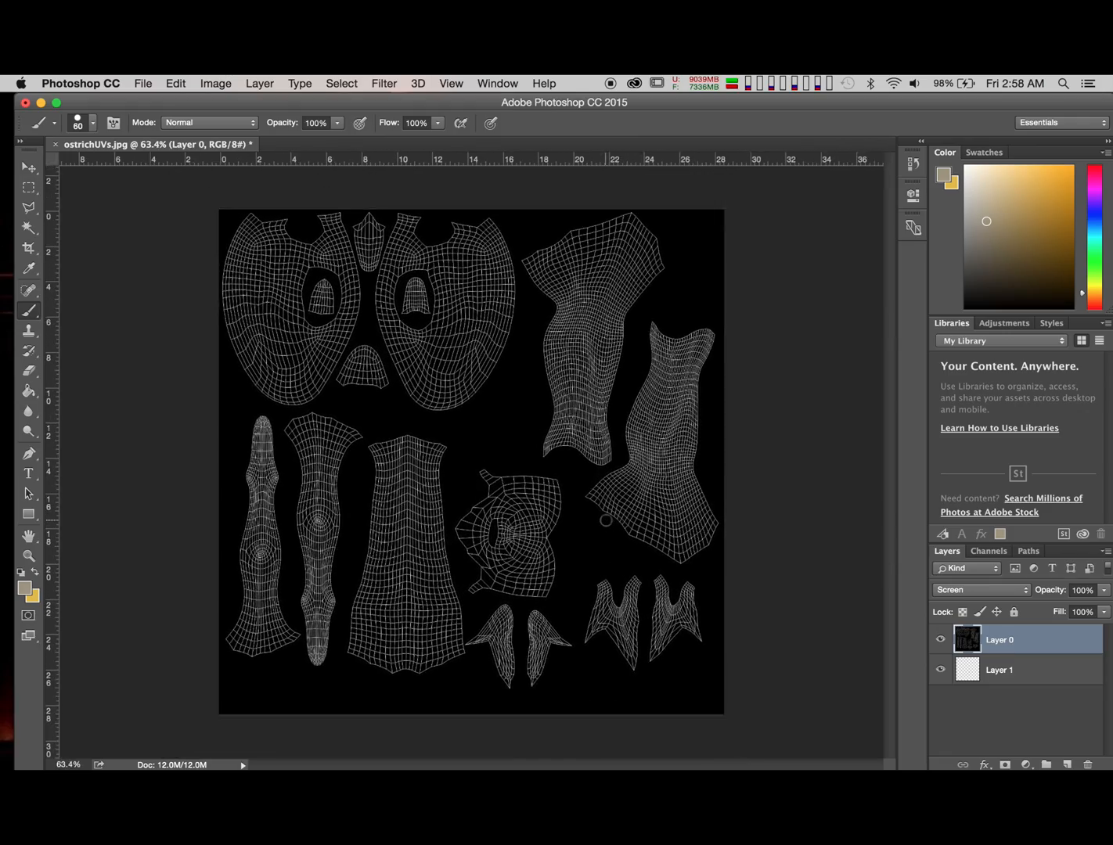
{"action": "scroll", "coordinate": [606, 521], "scroll_direction": "down", "scroll_amount": 1, "text": "alt"}
{"action": "scroll", "coordinate": [606, 521], "scroll_direction": "down", "scroll_amount": 1, "text": "alt"}
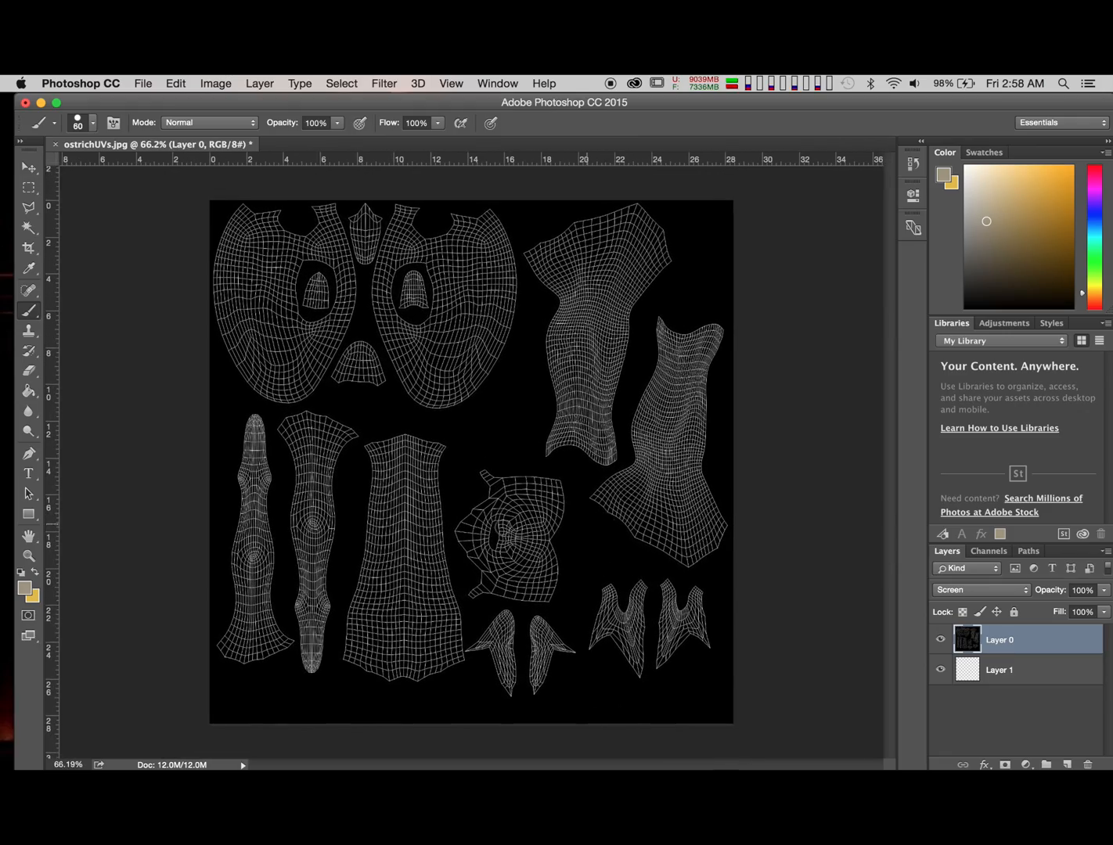
{"action": "left_click", "coordinate": [27, 227]}
{"action": "left_click", "coordinate": [490, 444]}
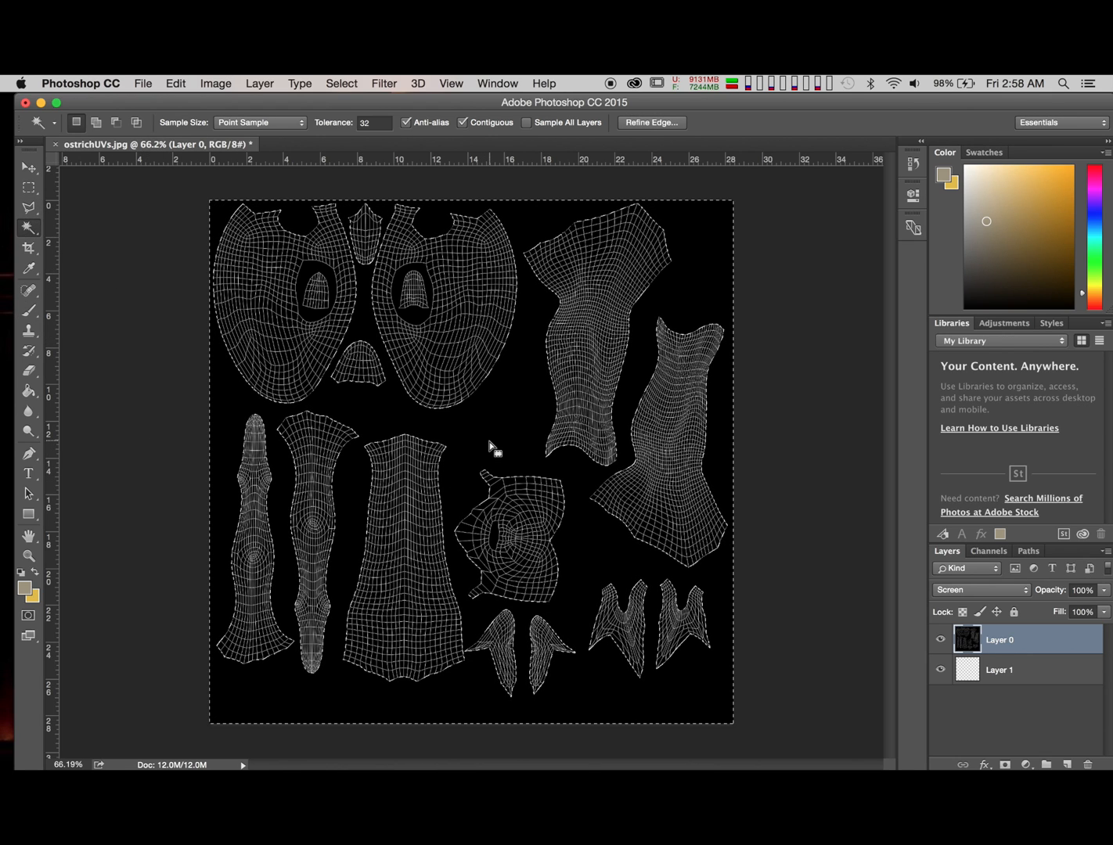
{"action": "left_click", "coordinate": [493, 534], "text": "shift"}
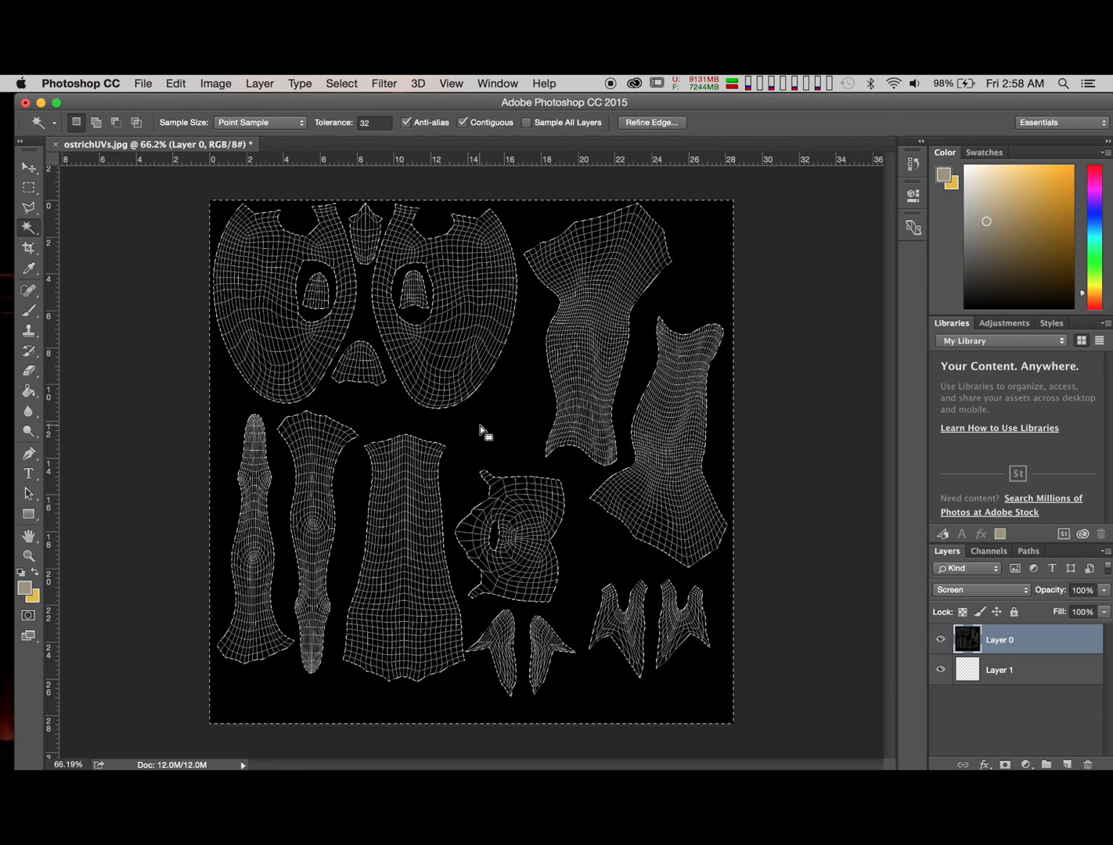
Step: Invert the selection to cover the UV shells and apply it as a layer mask on Layer 1
{"action": "key", "text": "super+shift+i"}
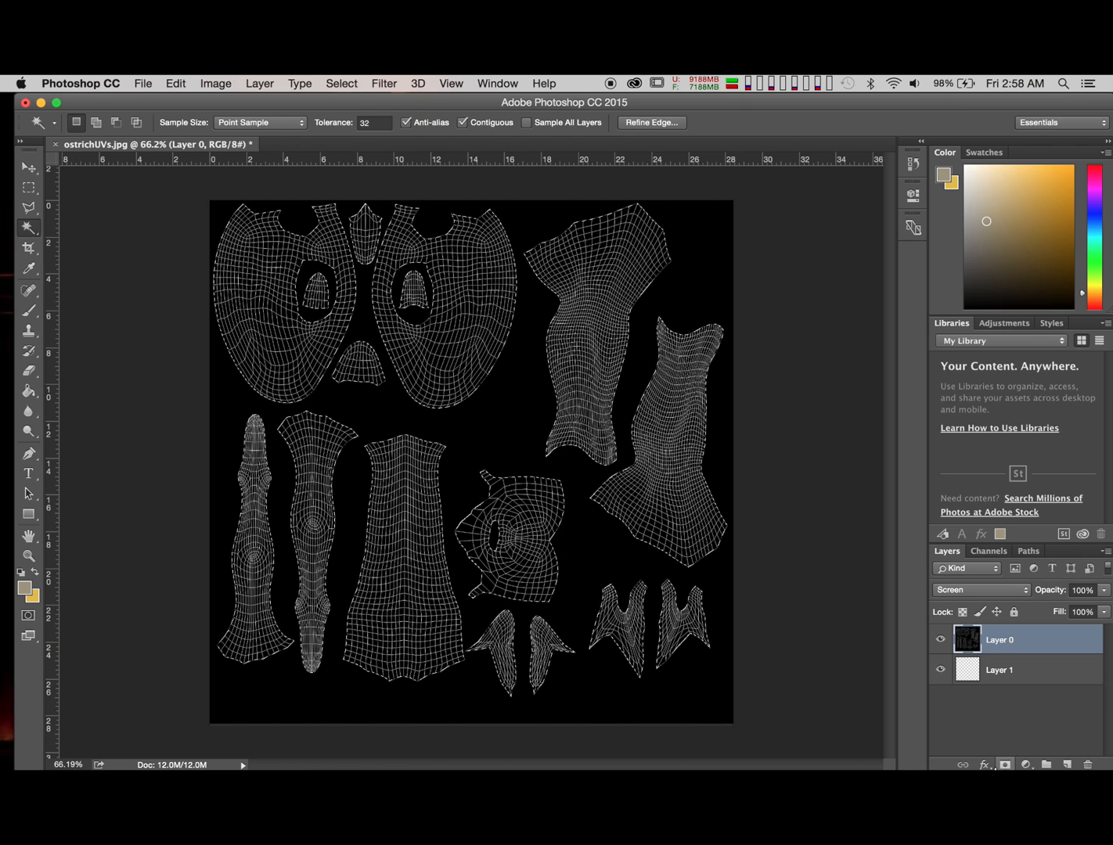
{"action": "left_click", "coordinate": [1007, 674]}
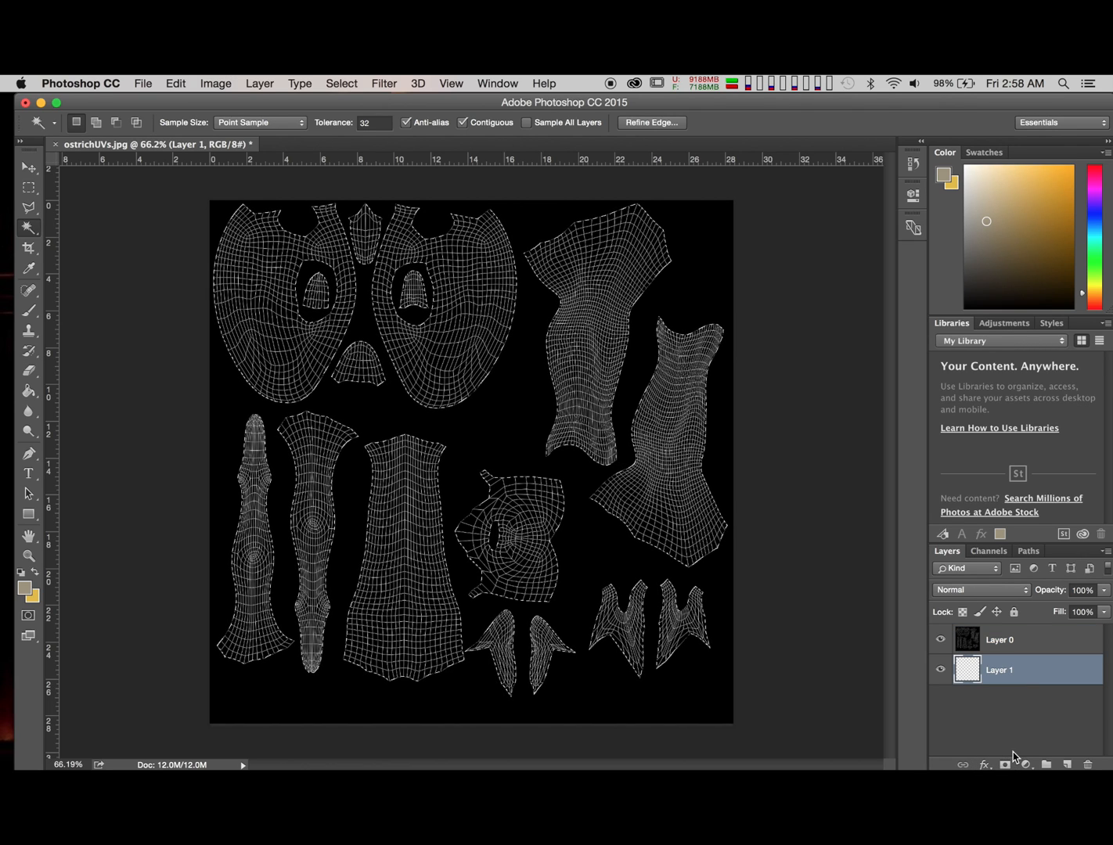
{"action": "left_click", "coordinate": [1006, 765]}
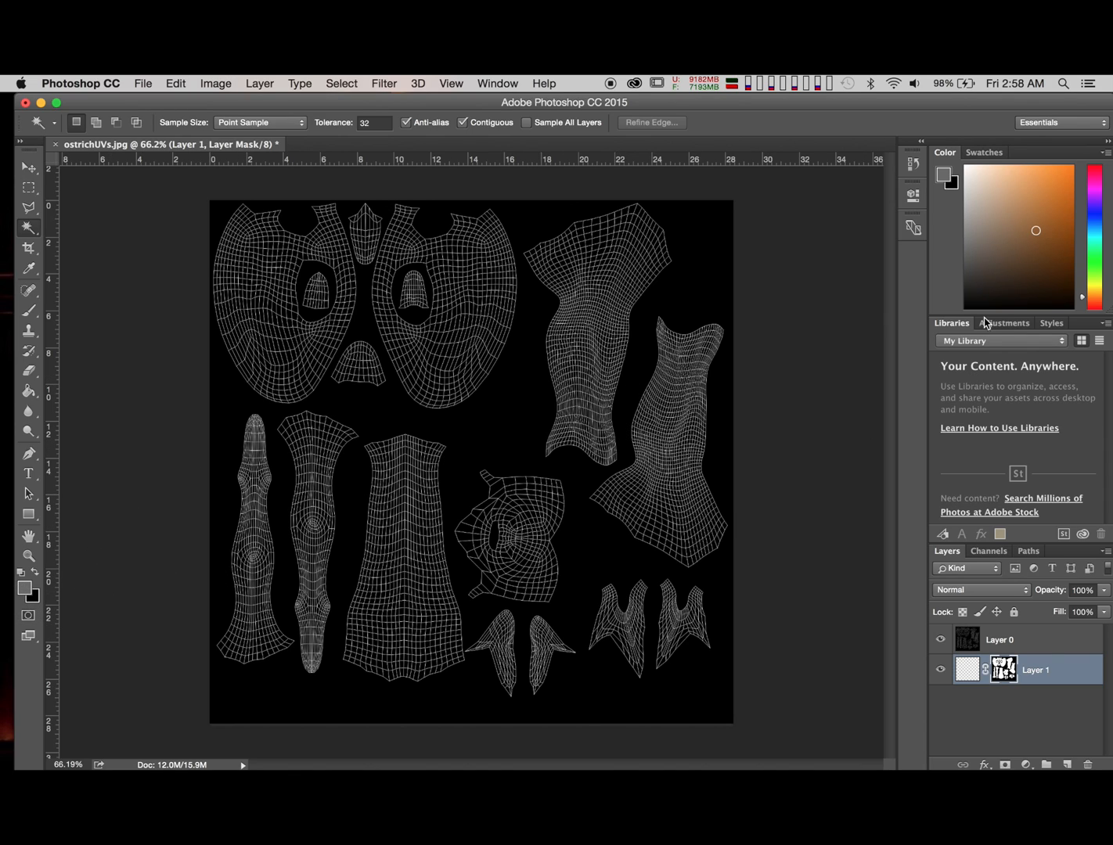
Step: Choose a light purple foreground color by shifting the hue to magenta and picking a pale shade
{"action": "left_click_drag", "start_coordinate": [1099, 196], "coordinate": [1098, 189]}
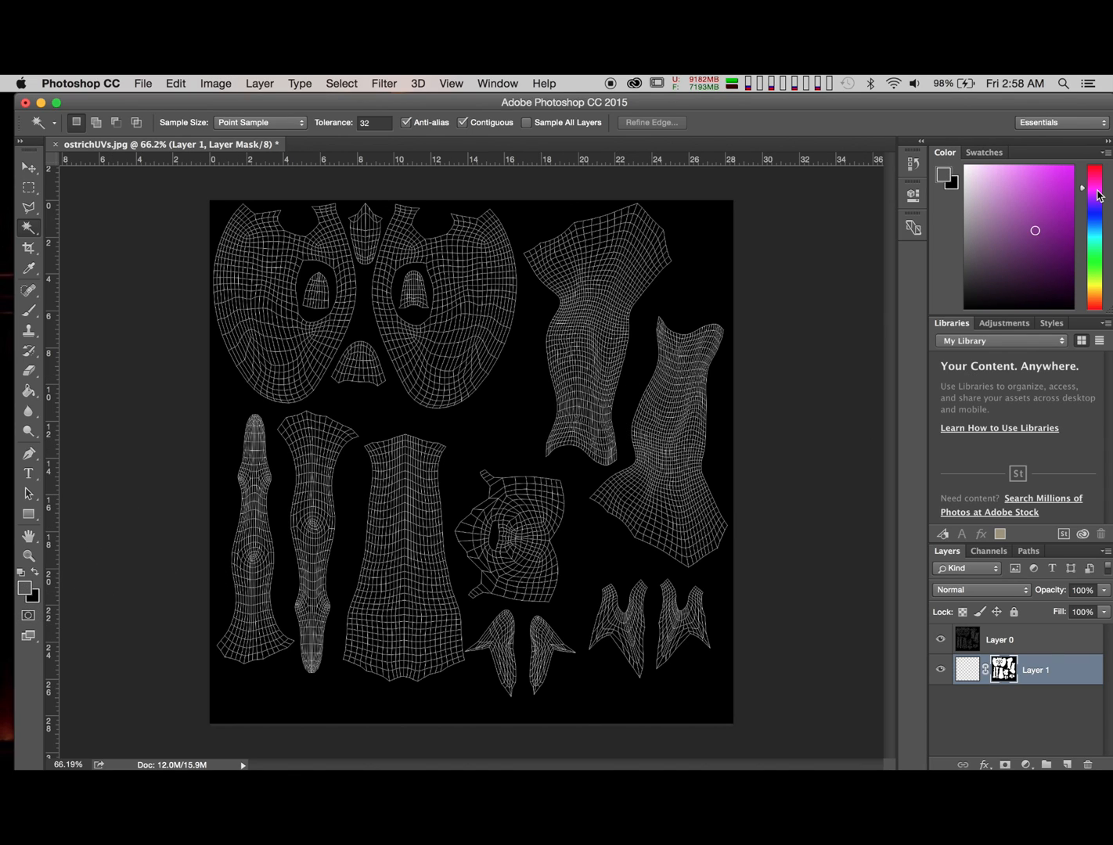
{"action": "mouse_move", "coordinate": [1035, 231]}
{"action": "left_mouse_down"}
{"action": "mouse_move", "coordinate": [1015, 208]}
{"action": "mouse_move", "coordinate": [1010, 169]}
{"action": "left_mouse_up"}
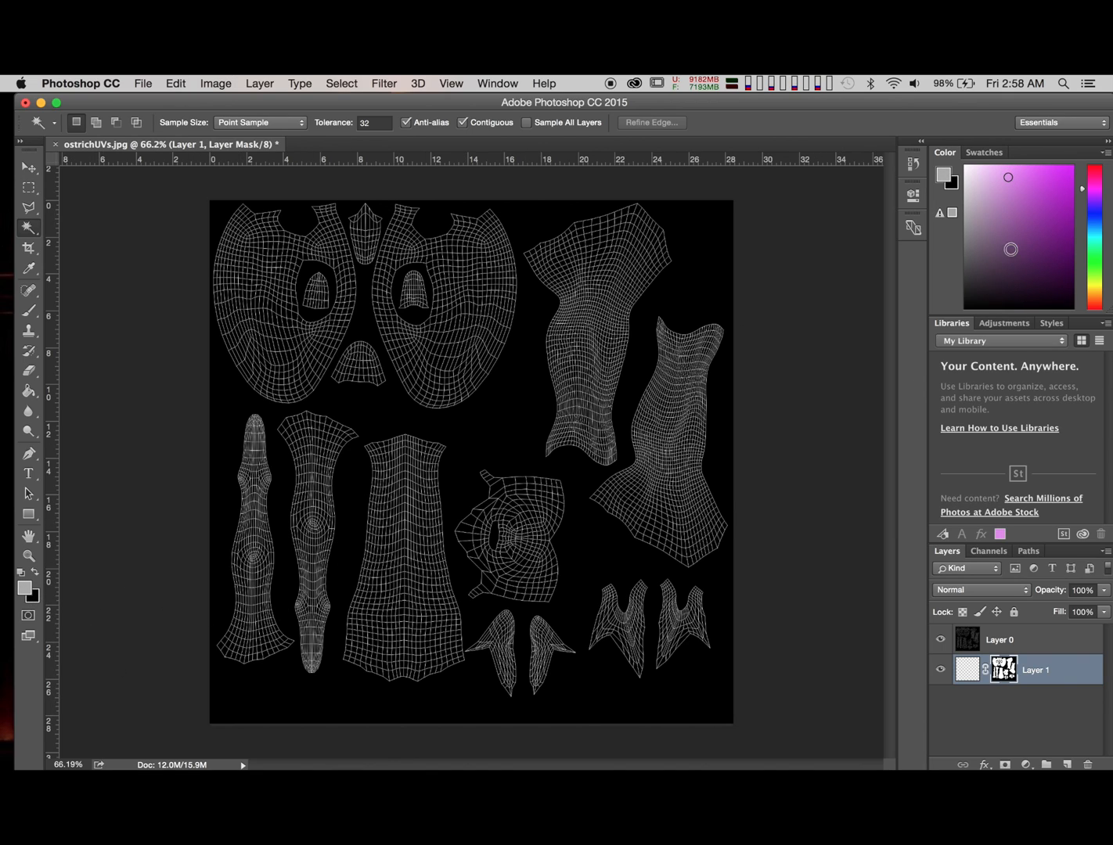
{"action": "mouse_move", "coordinate": [1009, 170]}
{"action": "left_mouse_down"}
{"action": "mouse_move", "coordinate": [1057, 183]}
{"action": "mouse_move", "coordinate": [995, 188]}
{"action": "left_mouse_up"}
Step: Check the document's color mode and bit depth without changing them
{"action": "left_click", "coordinate": [260, 84]}
{"action": "mouse_move", "coordinate": [219, 89]}
{"action": "mouse_move", "coordinate": [266, 104]}
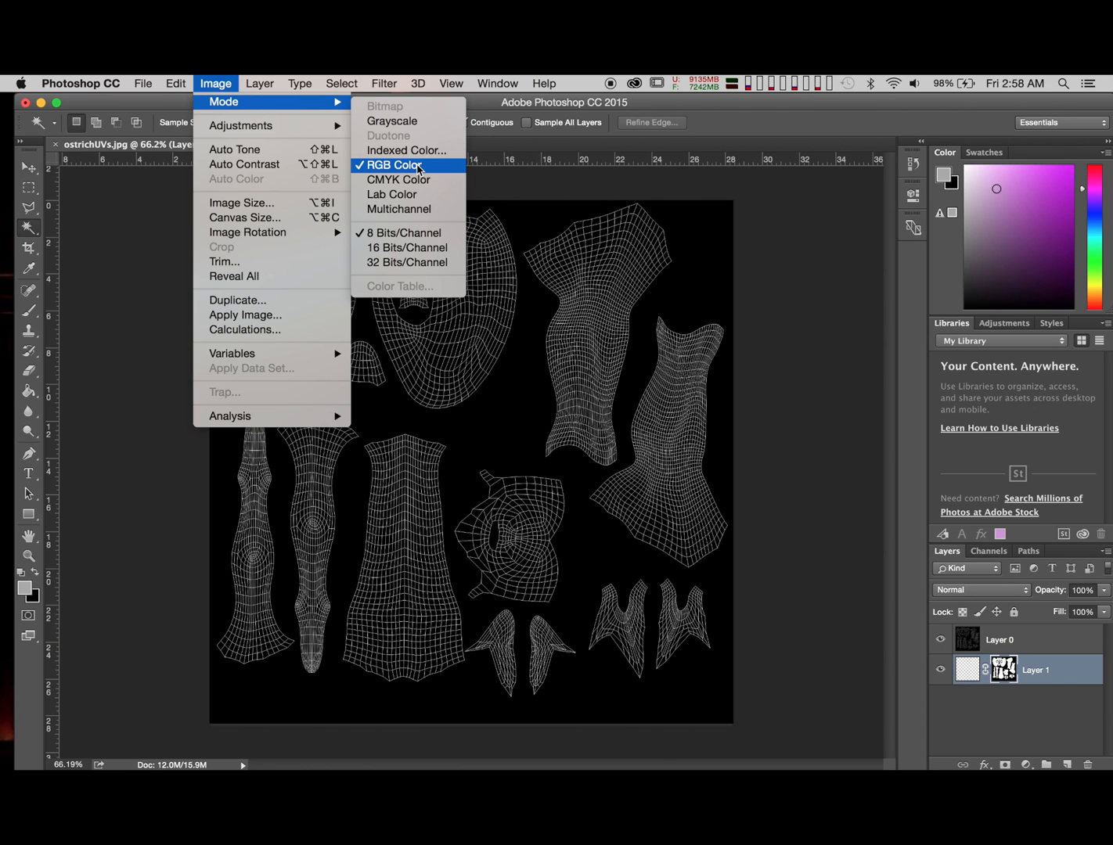
{"action": "left_click", "coordinate": [133, 304]}
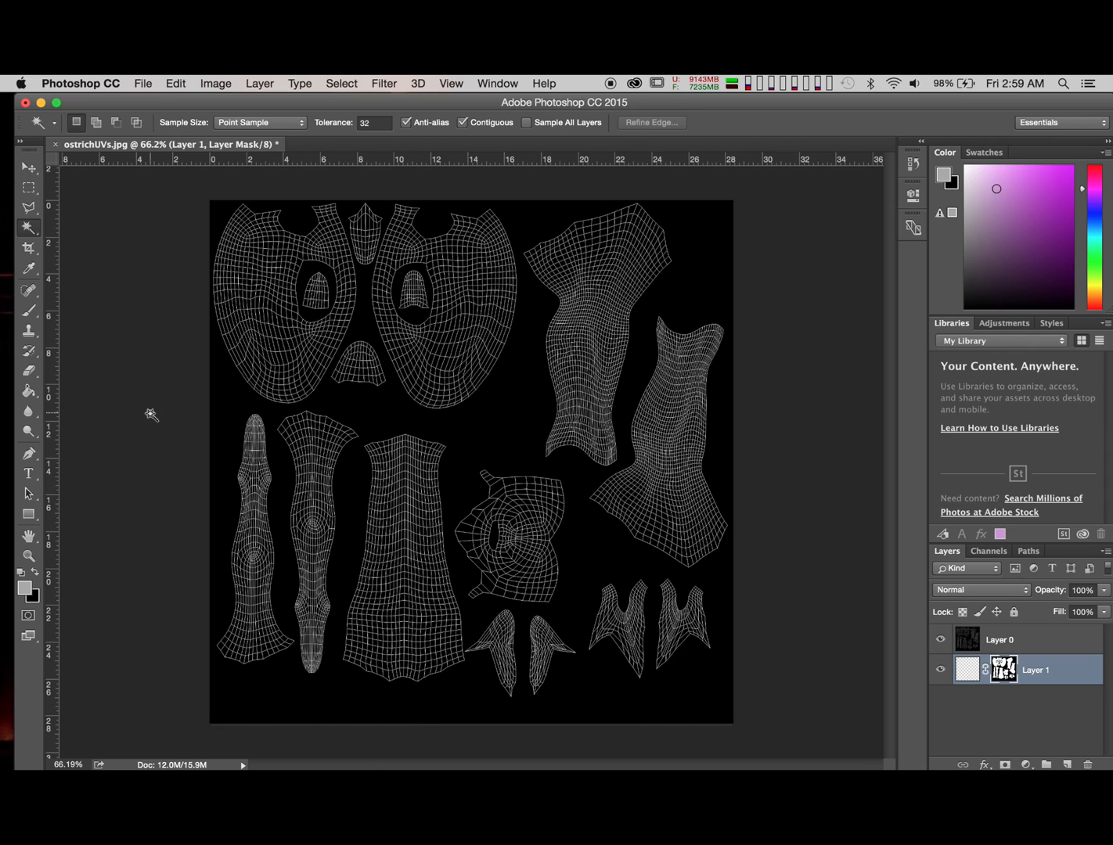
Step: Activate the Brush tool and make Layer 1's image, not its mask, the painting target
{"action": "key", "text": "b"}
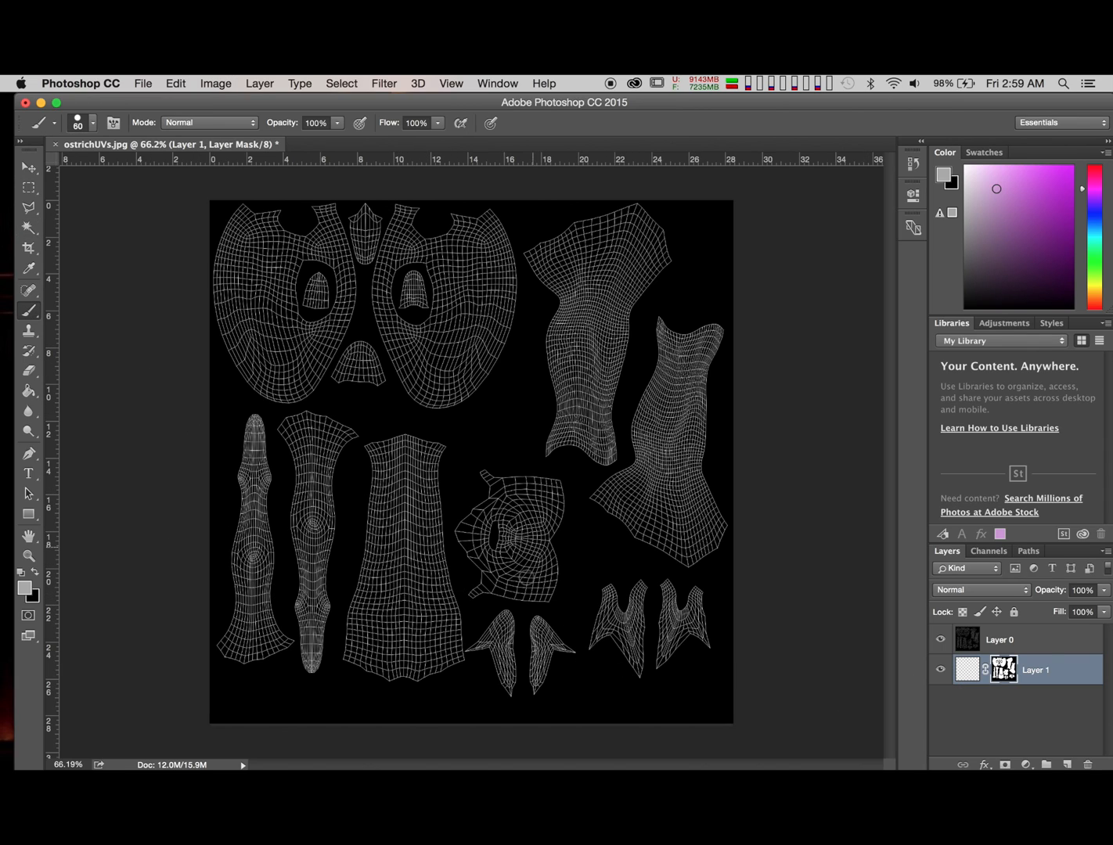
{"action": "left_click", "coordinate": [1051, 640]}
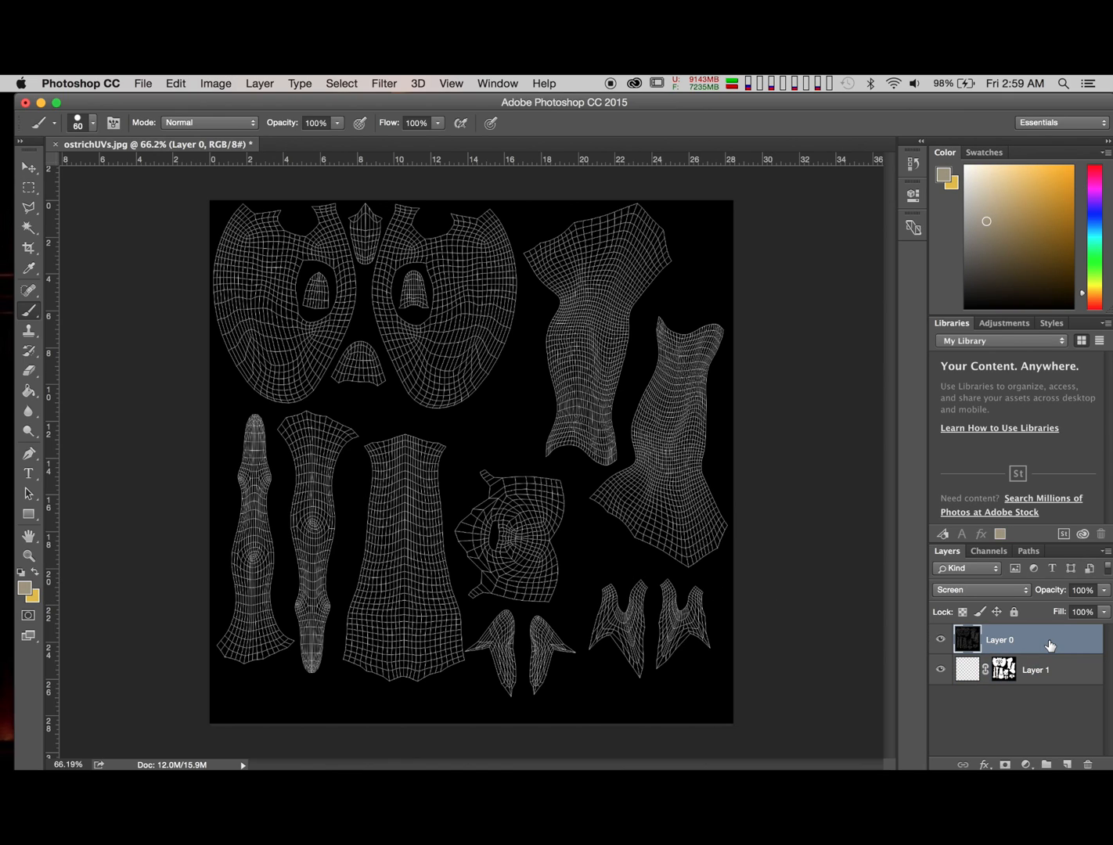
{"action": "left_click", "coordinate": [1063, 670]}
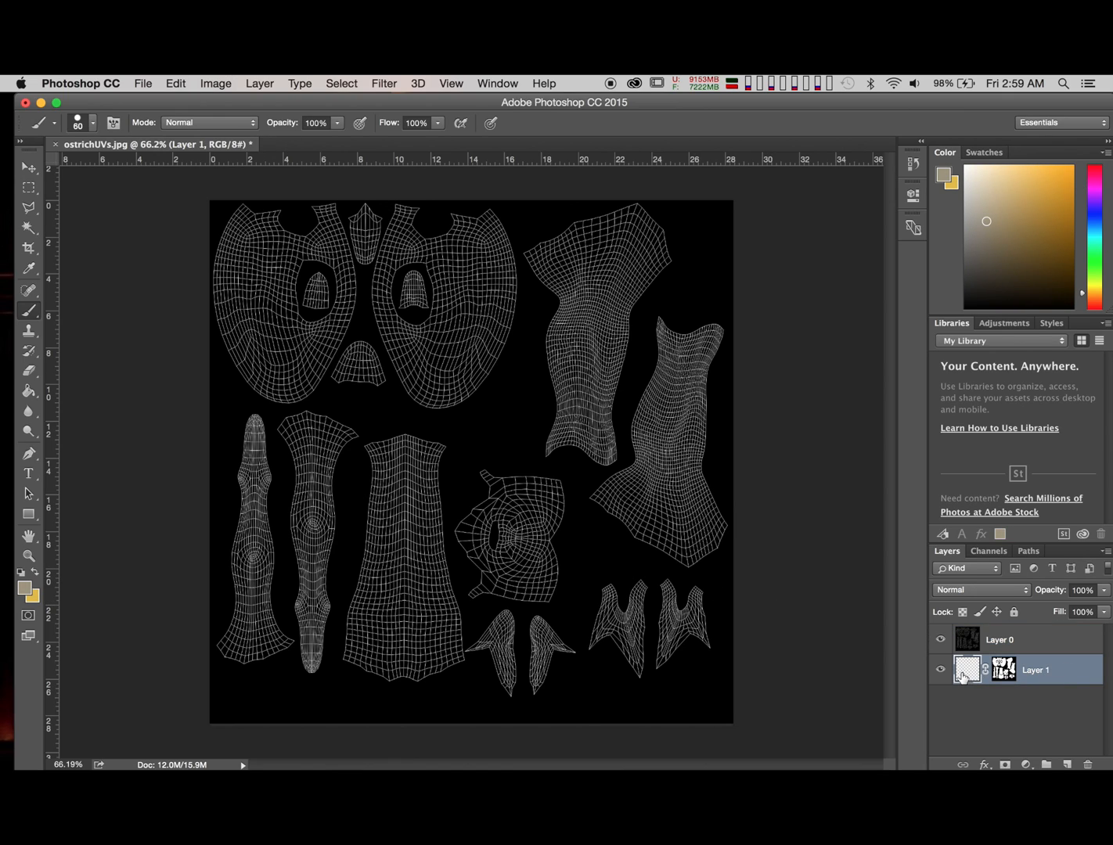
Step: Try a brush stroke on the round central shell and revert the document to the Add Layer Mask history state
{"action": "left_click_drag", "start_coordinate": [525, 562], "coordinate": [529, 567]}
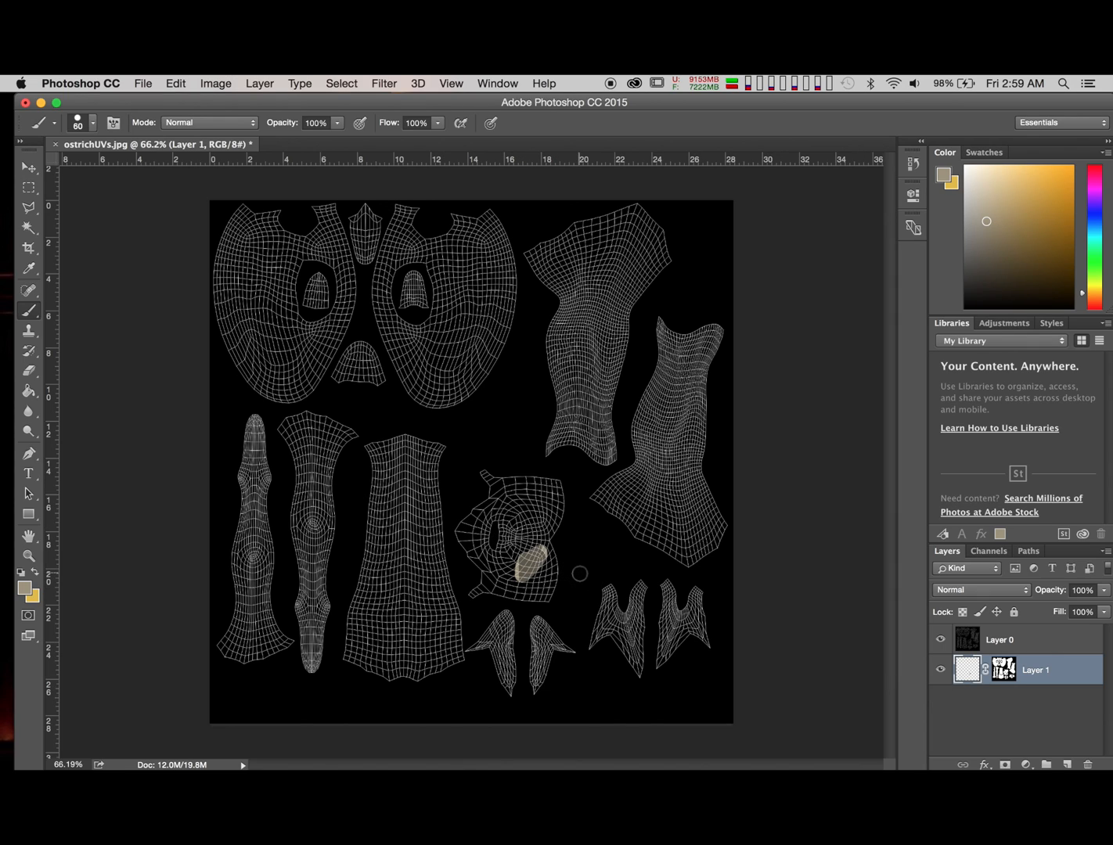
{"action": "key", "text": "super+z"}
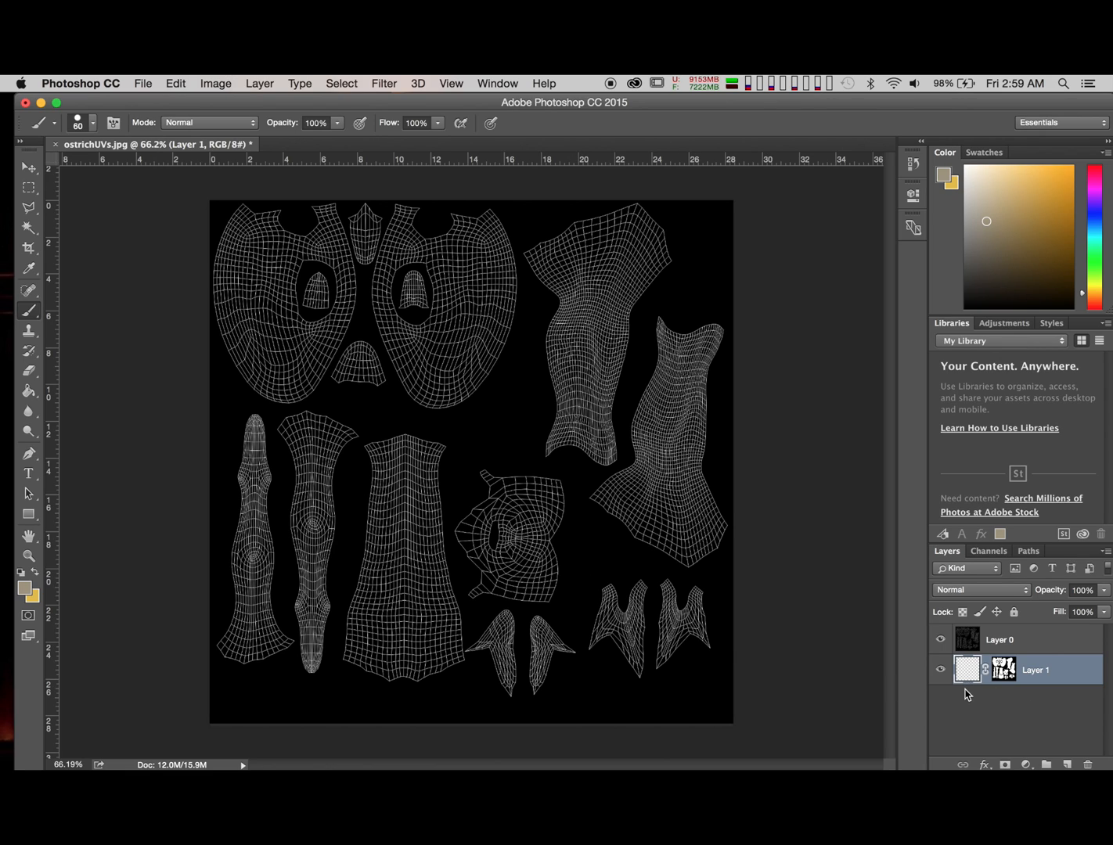
{"action": "left_click", "coordinate": [920, 142]}
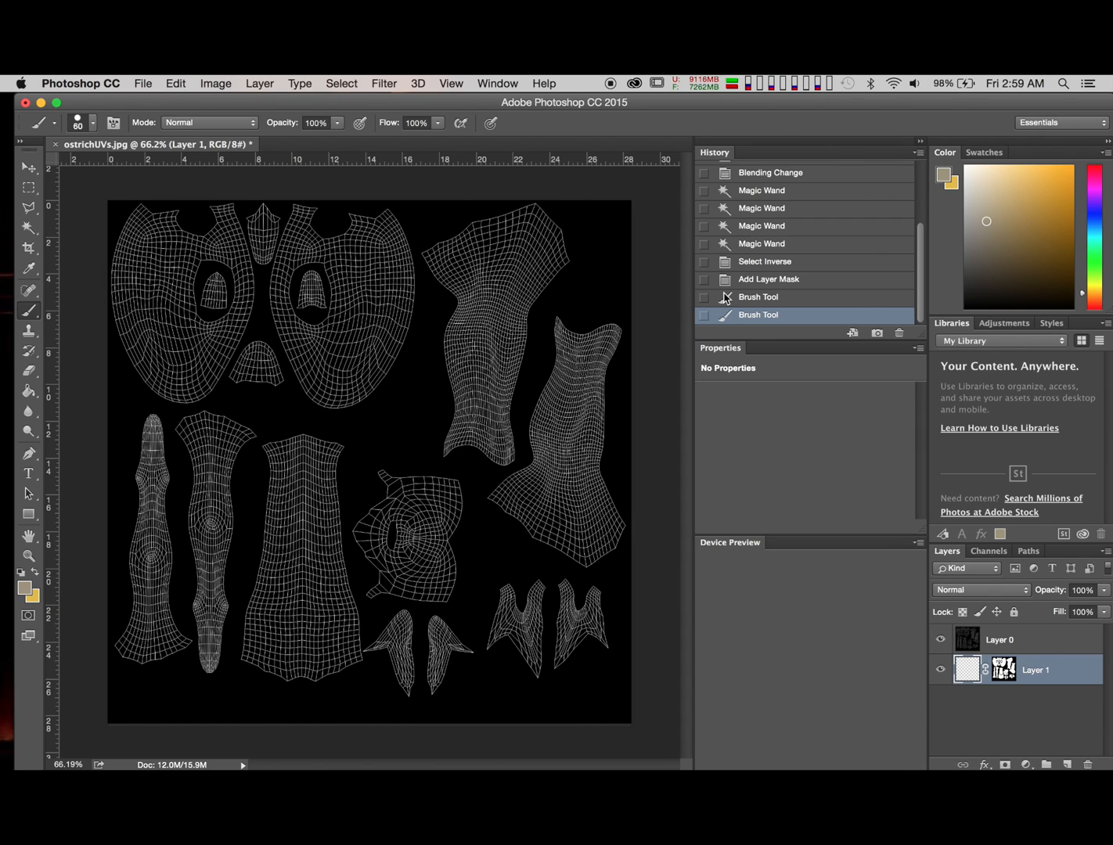
{"action": "left_click", "coordinate": [769, 285]}
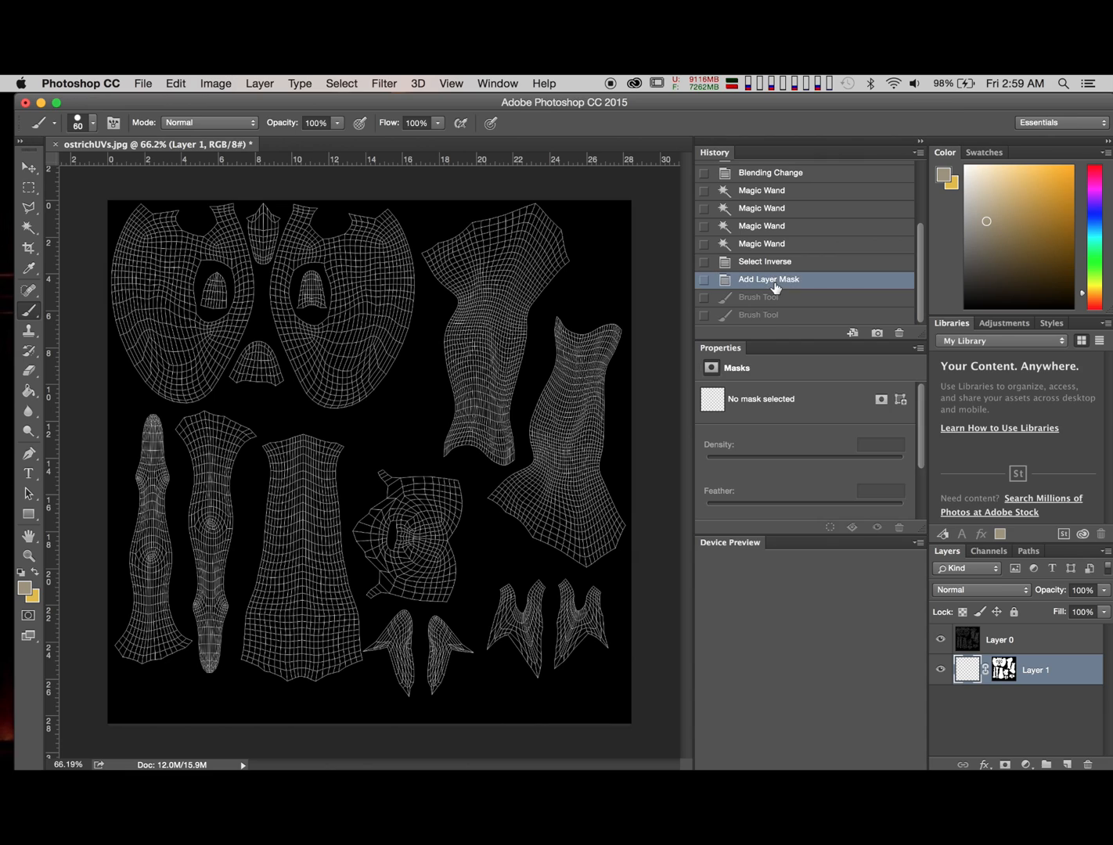
{"action": "left_click", "coordinate": [921, 143]}
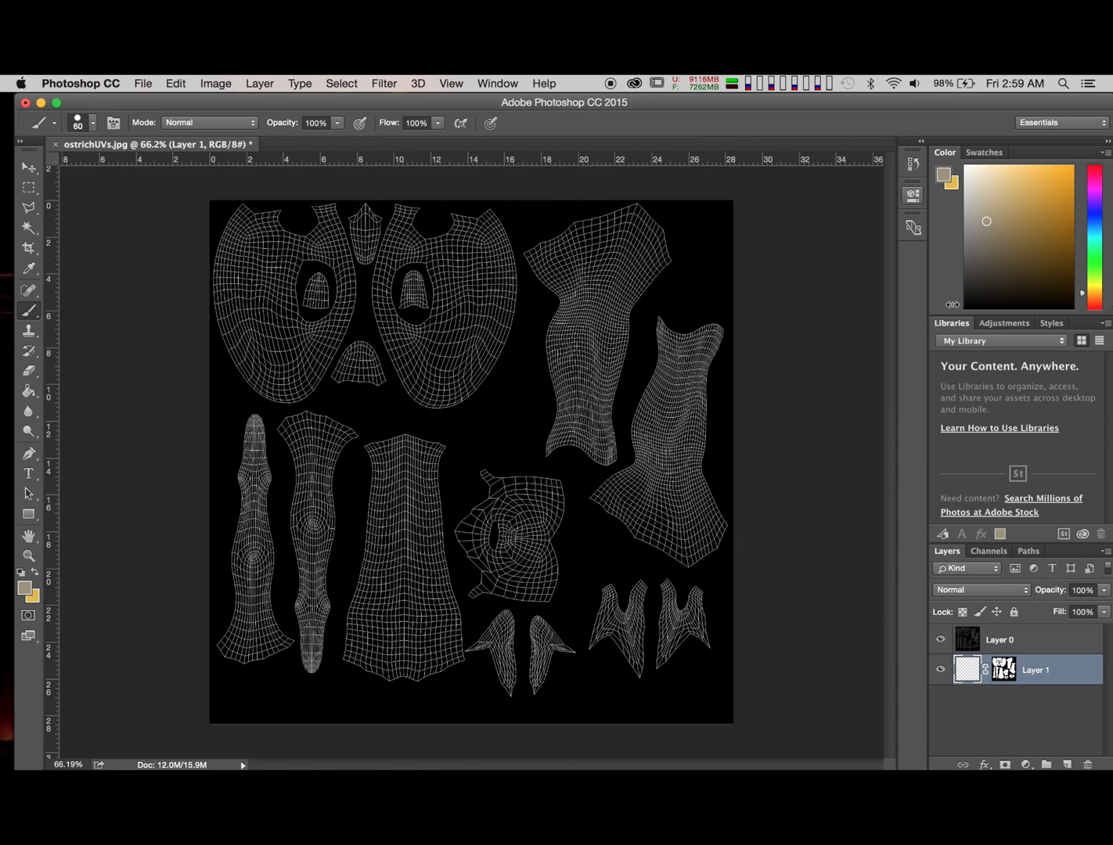
Step: Choose a pale pink foreground color and paint most of the second narrow shell on Layer 1 with a 100 px brush
{"action": "left_click", "coordinate": [1002, 671]}
{"action": "left_click", "coordinate": [968, 672]}
{"action": "left_click", "coordinate": [1099, 194]}
{"action": "left_click_drag", "start_coordinate": [1006, 203], "coordinate": [1002, 173]}
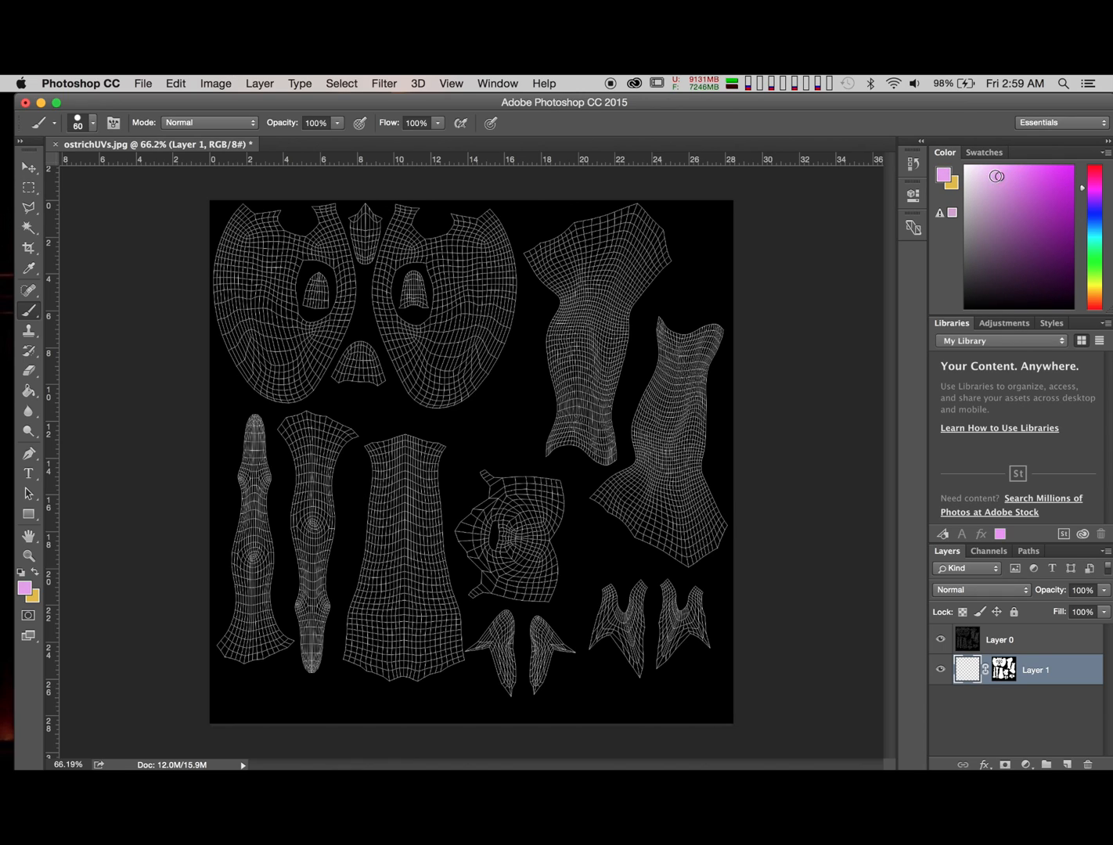
{"action": "left_click_drag", "start_coordinate": [999, 177], "coordinate": [993, 173]}
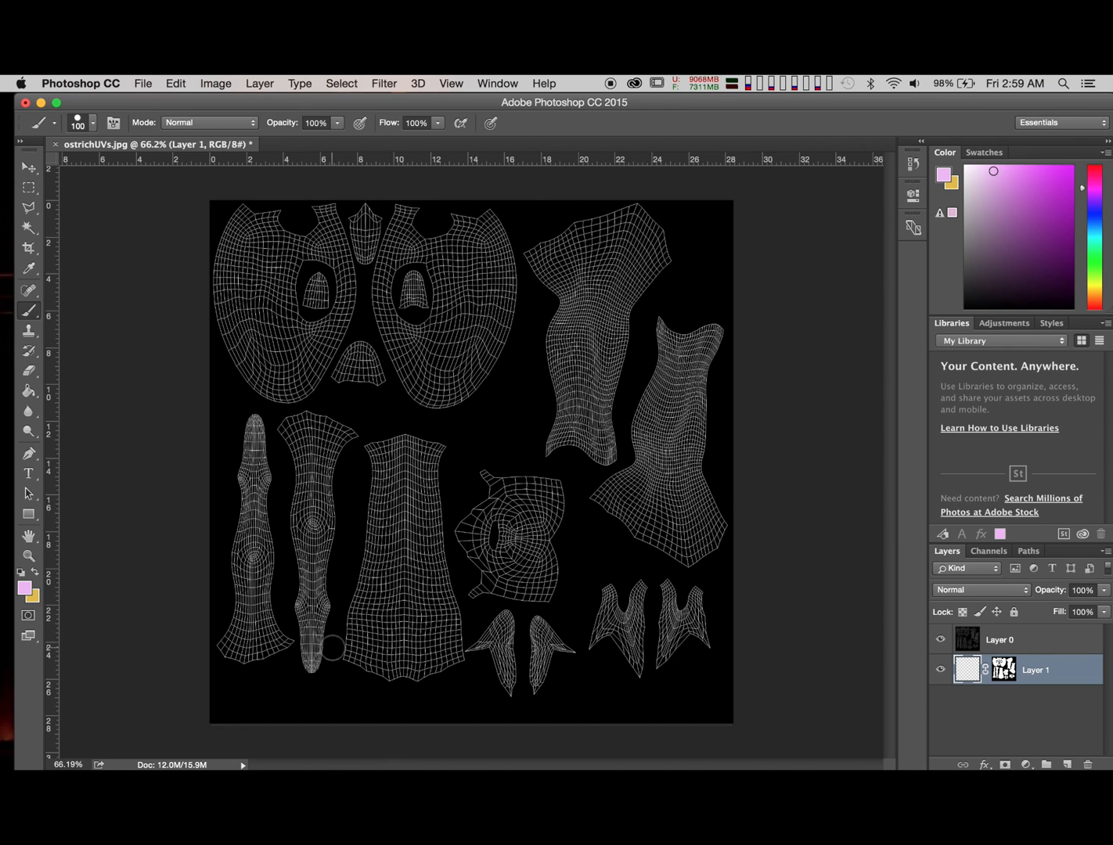
{"action": "mouse_move", "coordinate": [324, 665]}
{"action": "left_mouse_down"}
{"action": "mouse_move", "coordinate": [311, 661]}
{"action": "mouse_move", "coordinate": [332, 626]}
{"action": "mouse_move", "coordinate": [325, 650]}
{"action": "mouse_move", "coordinate": [313, 599]}
{"action": "mouse_move", "coordinate": [347, 569]}
{"action": "mouse_move", "coordinate": [313, 543]}
{"action": "mouse_move", "coordinate": [321, 522]}
{"action": "mouse_move", "coordinate": [252, 518]}
{"action": "left_mouse_up"}
{"action": "mouse_move", "coordinate": [276, 492]}
{"action": "left_mouse_down"}
{"action": "mouse_move", "coordinate": [255, 470]}
{"action": "mouse_move", "coordinate": [337, 454]}
{"action": "left_mouse_up"}
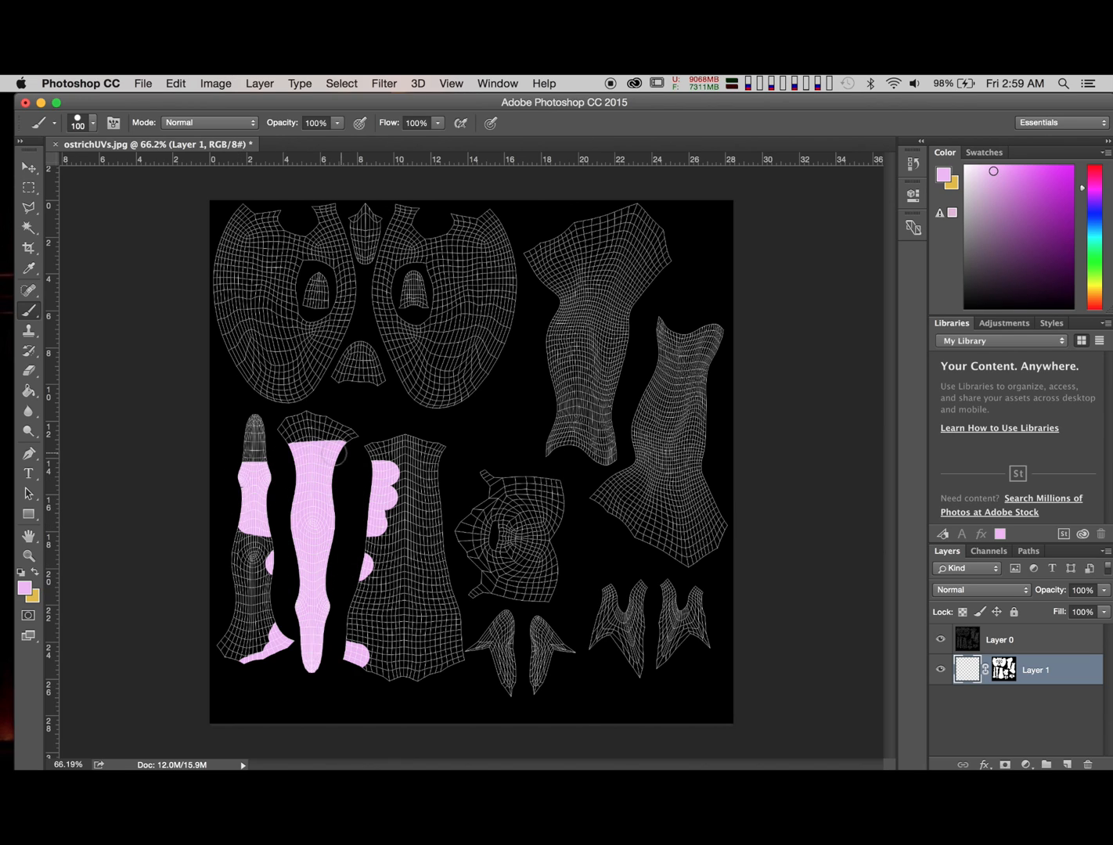
Step: Try a pale yellow foreground color, and resample the painted pink with the wireframe layer temporarily hidden
{"action": "left_click", "coordinate": [1095, 290]}
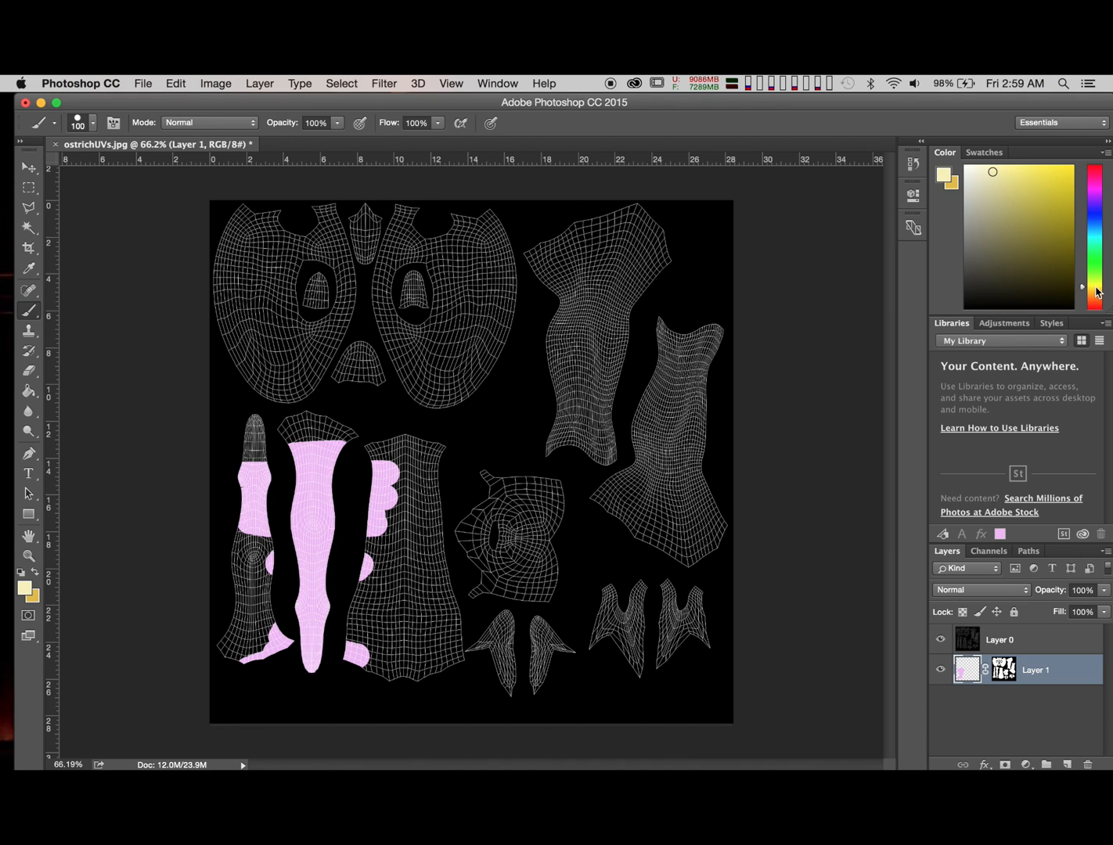
{"action": "left_click", "coordinate": [1096, 291]}
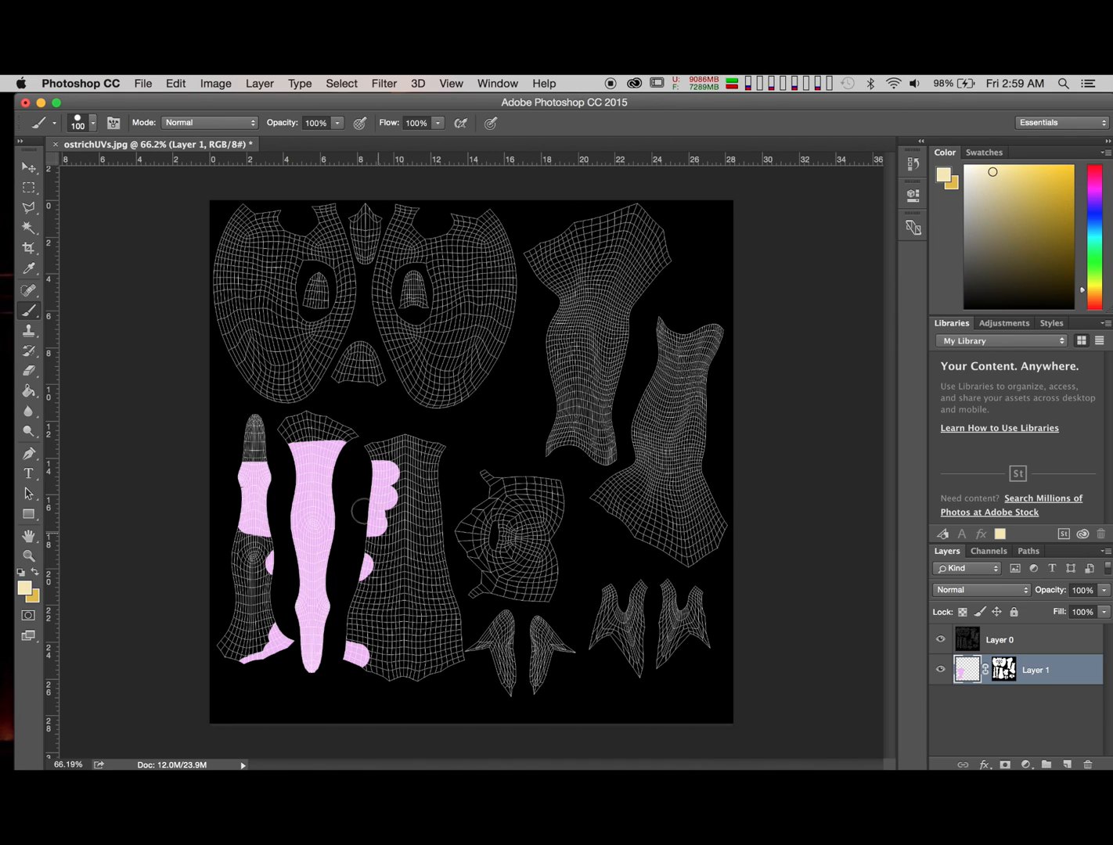
{"action": "left_click", "coordinate": [941, 640]}
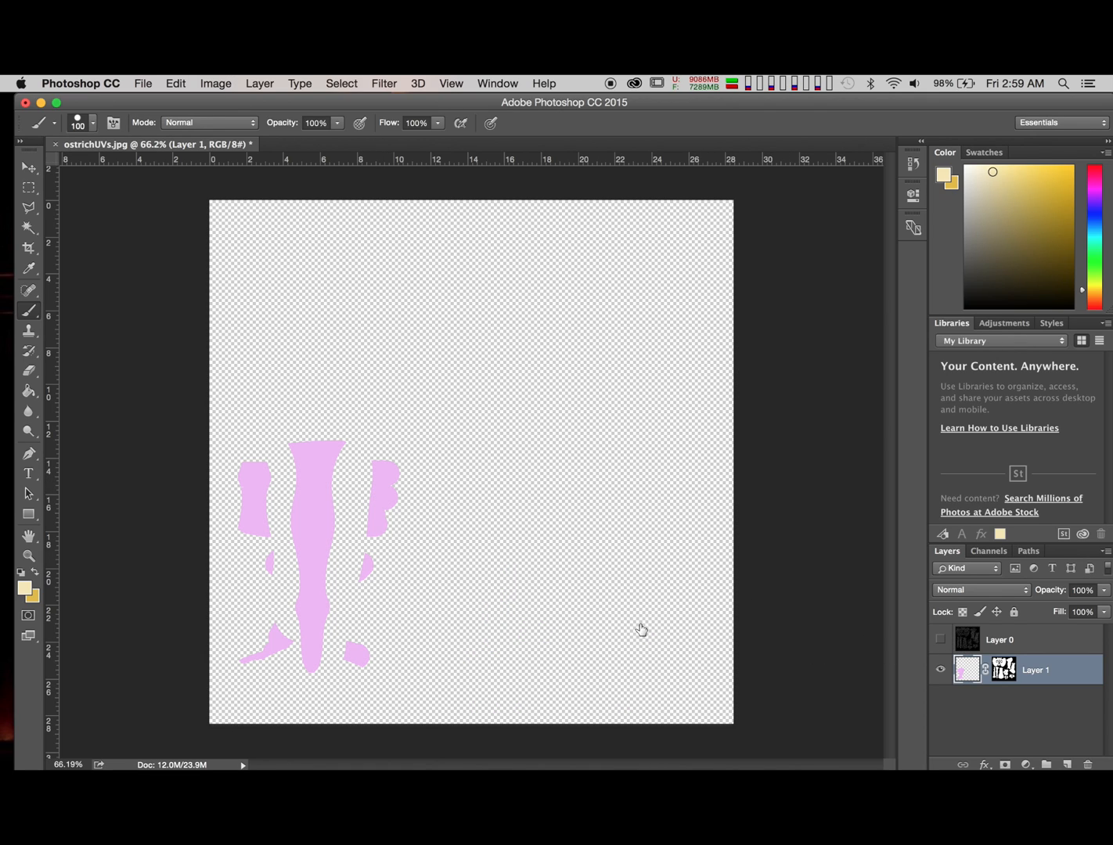
{"action": "left_click", "coordinate": [307, 501], "text": "alt"}
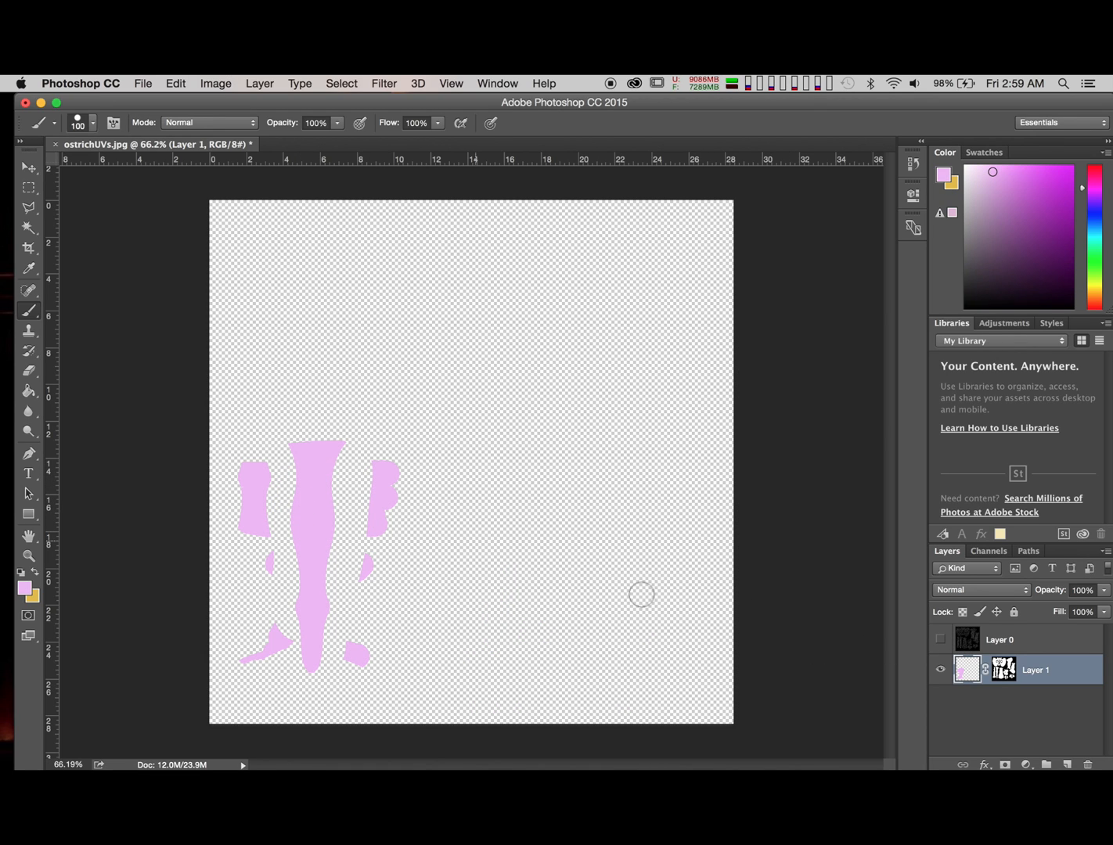
{"action": "left_click", "coordinate": [941, 640]}
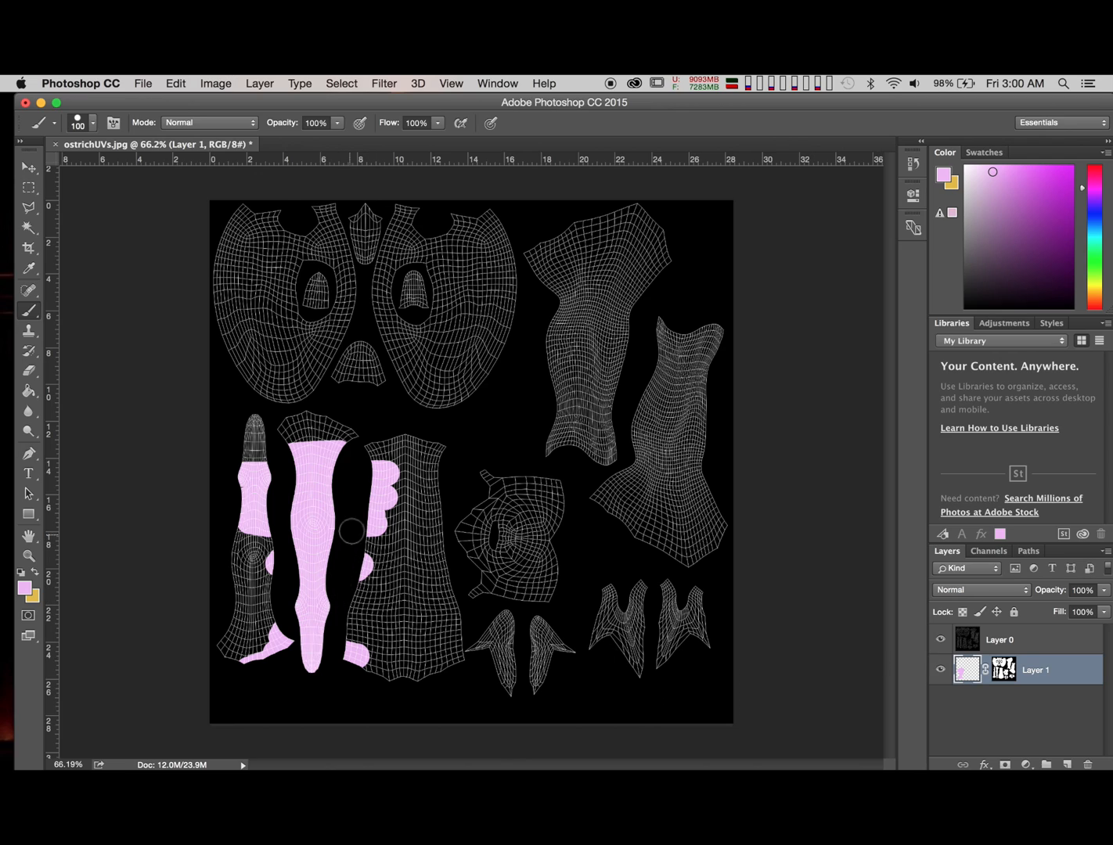
Step: Paint the three long lower shells and the four small pointed shells beside them completely pale pink
{"action": "mouse_move", "coordinate": [317, 429]}
{"action": "left_mouse_down"}
{"action": "mouse_move", "coordinate": [288, 450]}
{"action": "mouse_move", "coordinate": [252, 418]}
{"action": "mouse_move", "coordinate": [264, 451]}
{"action": "mouse_move", "coordinate": [265, 618]}
{"action": "mouse_move", "coordinate": [276, 560]}
{"action": "mouse_move", "coordinate": [268, 524]}
{"action": "mouse_move", "coordinate": [214, 581]}
{"action": "mouse_move", "coordinate": [232, 648]}
{"action": "mouse_move", "coordinate": [247, 624]}
{"action": "left_mouse_up"}
{"action": "mouse_move", "coordinate": [341, 636]}
{"action": "left_mouse_down"}
{"action": "mouse_move", "coordinate": [369, 662]}
{"action": "mouse_move", "coordinate": [360, 555]}
{"action": "mouse_move", "coordinate": [379, 454]}
{"action": "mouse_move", "coordinate": [360, 463]}
{"action": "mouse_move", "coordinate": [419, 446]}
{"action": "mouse_move", "coordinate": [443, 517]}
{"action": "mouse_move", "coordinate": [451, 648]}
{"action": "mouse_move", "coordinate": [391, 674]}
{"action": "mouse_move", "coordinate": [373, 666]}
{"action": "mouse_move", "coordinate": [409, 484]}
{"action": "mouse_move", "coordinate": [419, 481]}
{"action": "mouse_move", "coordinate": [421, 655]}
{"action": "left_mouse_up"}
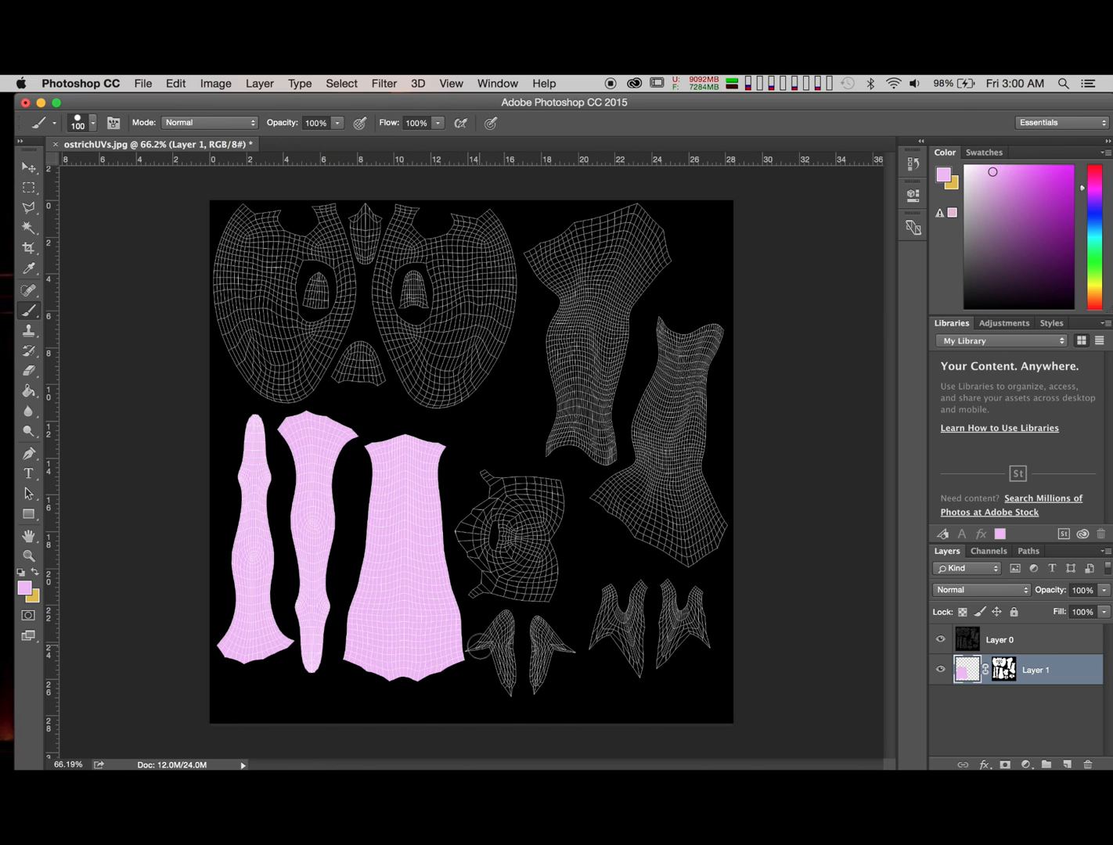
{"action": "mouse_move", "coordinate": [470, 647]}
{"action": "left_mouse_down"}
{"action": "mouse_move", "coordinate": [509, 657]}
{"action": "mouse_move", "coordinate": [500, 623]}
{"action": "mouse_move", "coordinate": [520, 678]}
{"action": "mouse_move", "coordinate": [539, 682]}
{"action": "mouse_move", "coordinate": [567, 651]}
{"action": "mouse_move", "coordinate": [547, 622]}
{"action": "mouse_move", "coordinate": [545, 662]}
{"action": "left_mouse_up"}
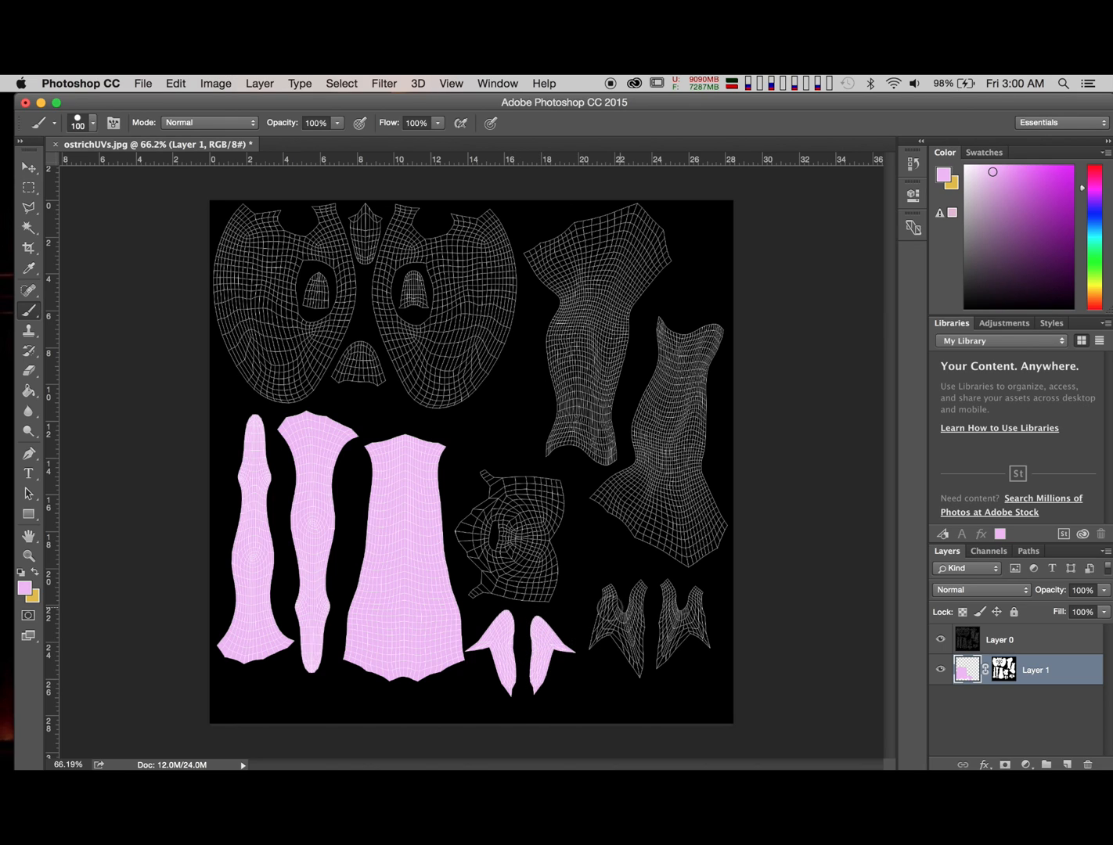
{"action": "mouse_move", "coordinate": [600, 595]}
{"action": "left_mouse_down"}
{"action": "mouse_move", "coordinate": [609, 635]}
{"action": "mouse_move", "coordinate": [624, 598]}
{"action": "mouse_move", "coordinate": [644, 601]}
{"action": "mouse_move", "coordinate": [639, 665]}
{"action": "left_mouse_up"}
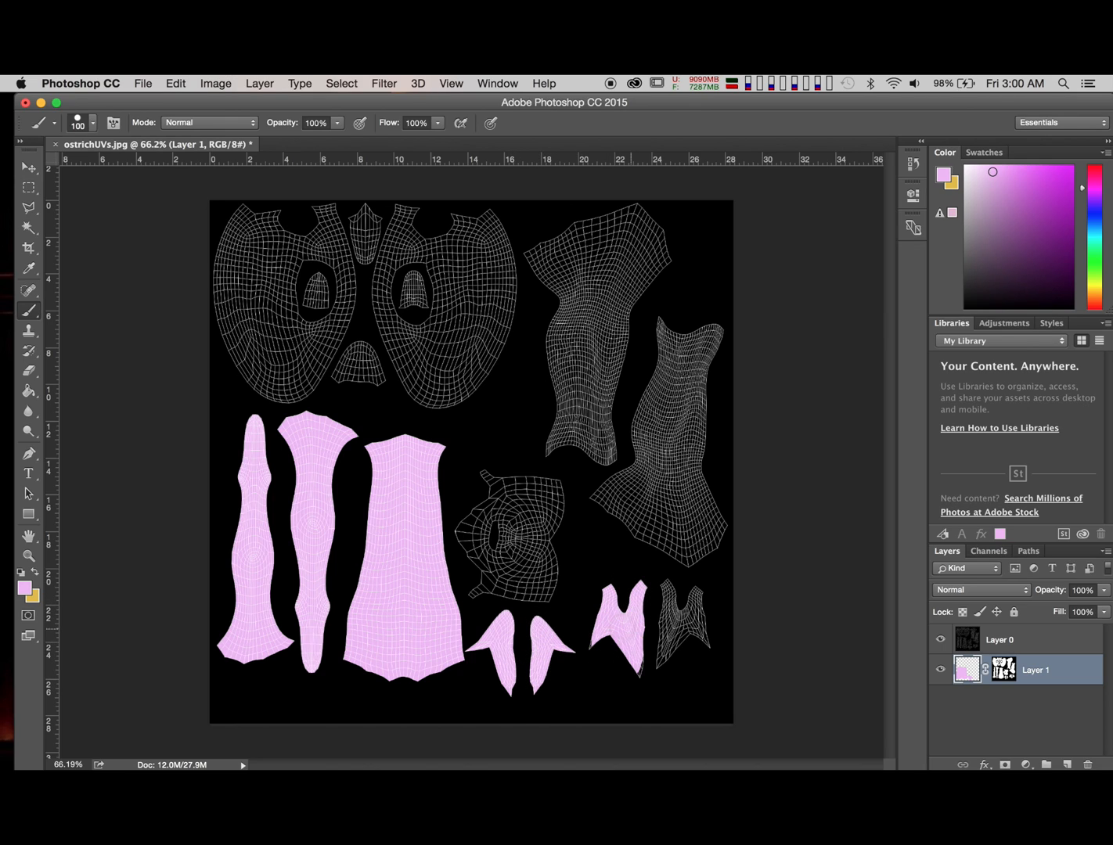
{"action": "mouse_move", "coordinate": [655, 608]}
{"action": "left_mouse_down"}
{"action": "mouse_move", "coordinate": [663, 655]}
{"action": "mouse_move", "coordinate": [709, 599]}
{"action": "mouse_move", "coordinate": [709, 637]}
{"action": "mouse_move", "coordinate": [689, 599]}
{"action": "left_mouse_up"}
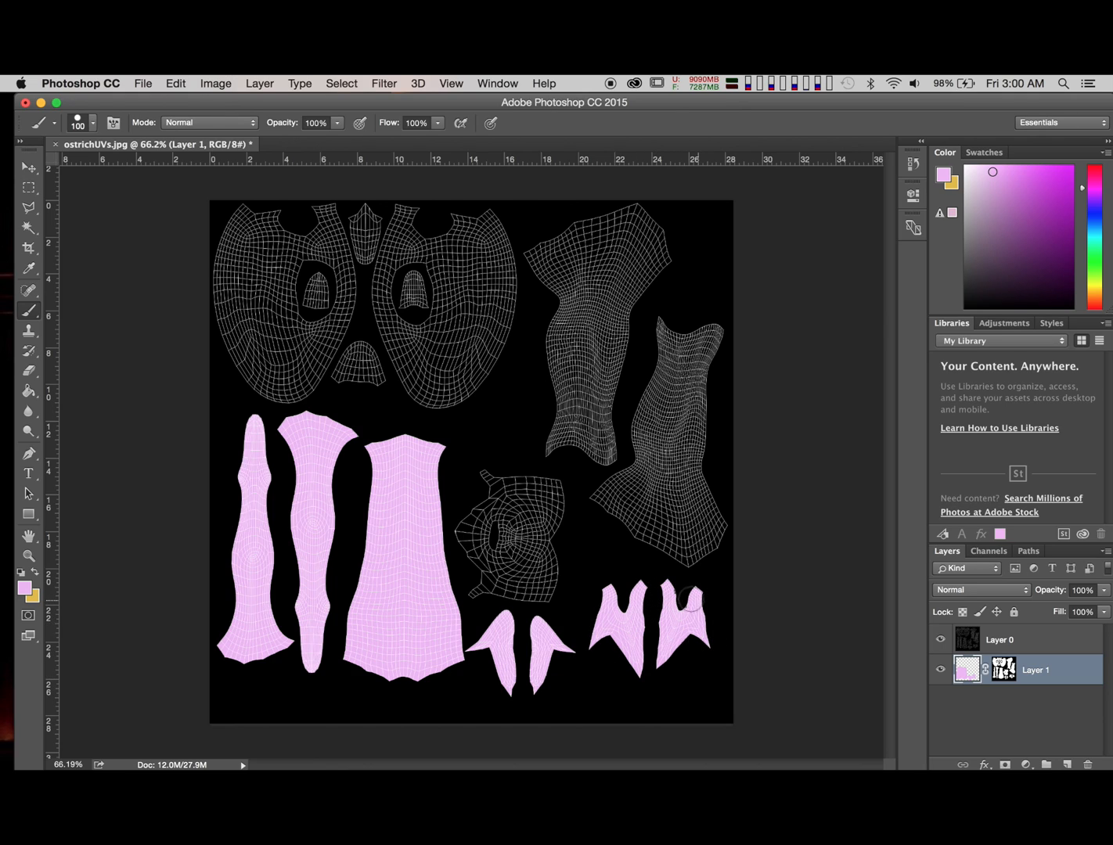
Step: Enlarge the brush to 300 px and paint the two large curved shells and the round central shell pale pink
{"action": "key", "text": "bracketright"}
{"action": "key", "text": "bracketright"}
{"action": "mouse_move", "coordinate": [674, 327]}
{"action": "left_mouse_down"}
{"action": "mouse_move", "coordinate": [709, 305]}
{"action": "mouse_move", "coordinate": [670, 534]}
{"action": "mouse_move", "coordinate": [631, 501]}
{"action": "mouse_move", "coordinate": [654, 406]}
{"action": "mouse_move", "coordinate": [599, 497]}
{"action": "mouse_move", "coordinate": [557, 451]}
{"action": "mouse_move", "coordinate": [577, 296]}
{"action": "mouse_move", "coordinate": [557, 237]}
{"action": "mouse_move", "coordinate": [651, 269]}
{"action": "mouse_move", "coordinate": [640, 327]}
{"action": "left_mouse_up"}
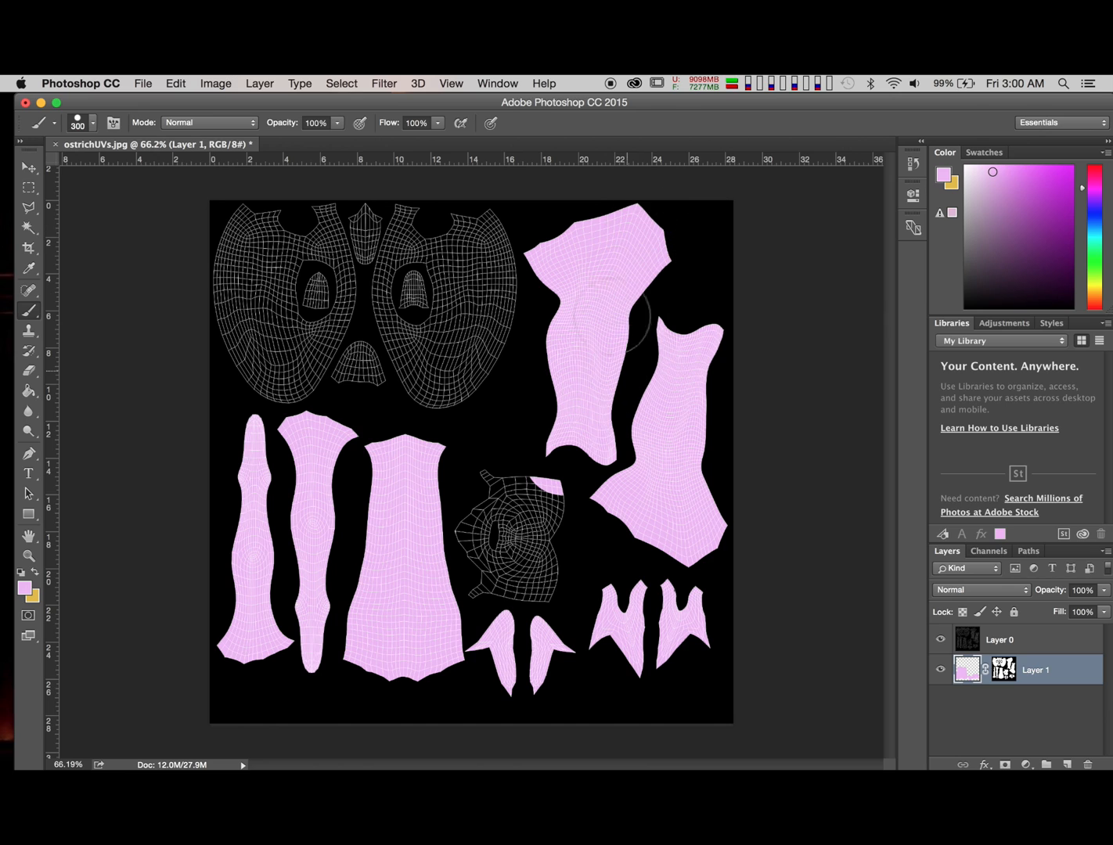
{"action": "mouse_move", "coordinate": [571, 521]}
{"action": "left_mouse_down"}
{"action": "mouse_move", "coordinate": [522, 501]}
{"action": "mouse_move", "coordinate": [489, 599]}
{"action": "mouse_move", "coordinate": [474, 548]}
{"action": "mouse_move", "coordinate": [478, 501]}
{"action": "mouse_move", "coordinate": [504, 472]}
{"action": "mouse_move", "coordinate": [485, 479]}
{"action": "left_mouse_up"}
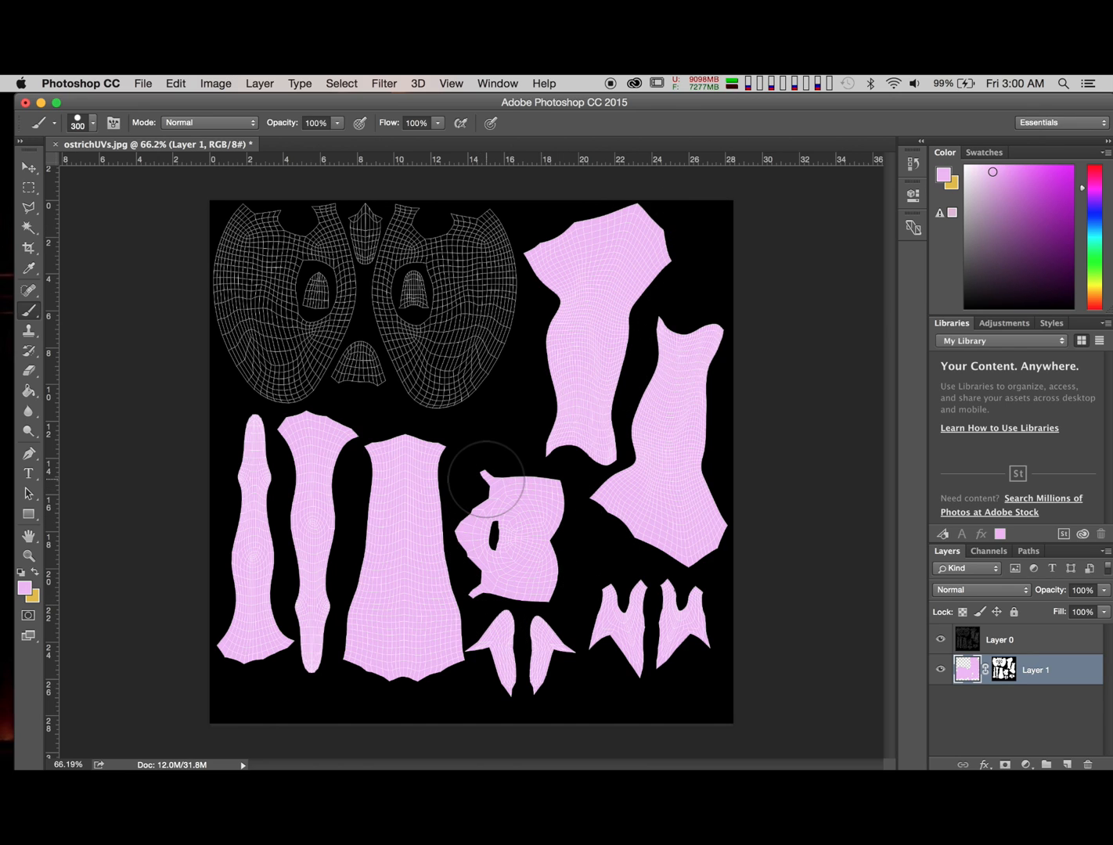
Step: Paint the small shell inside the left oval with a 90 px brush and the pointed shell between the ovals with a 70 px brush
{"action": "scroll", "coordinate": [486, 480], "scroll_direction": "down", "scroll_amount": 2, "text": "alt"}
{"action": "scroll", "coordinate": [486, 480], "scroll_direction": "up", "scroll_amount": 5, "text": "alt"}
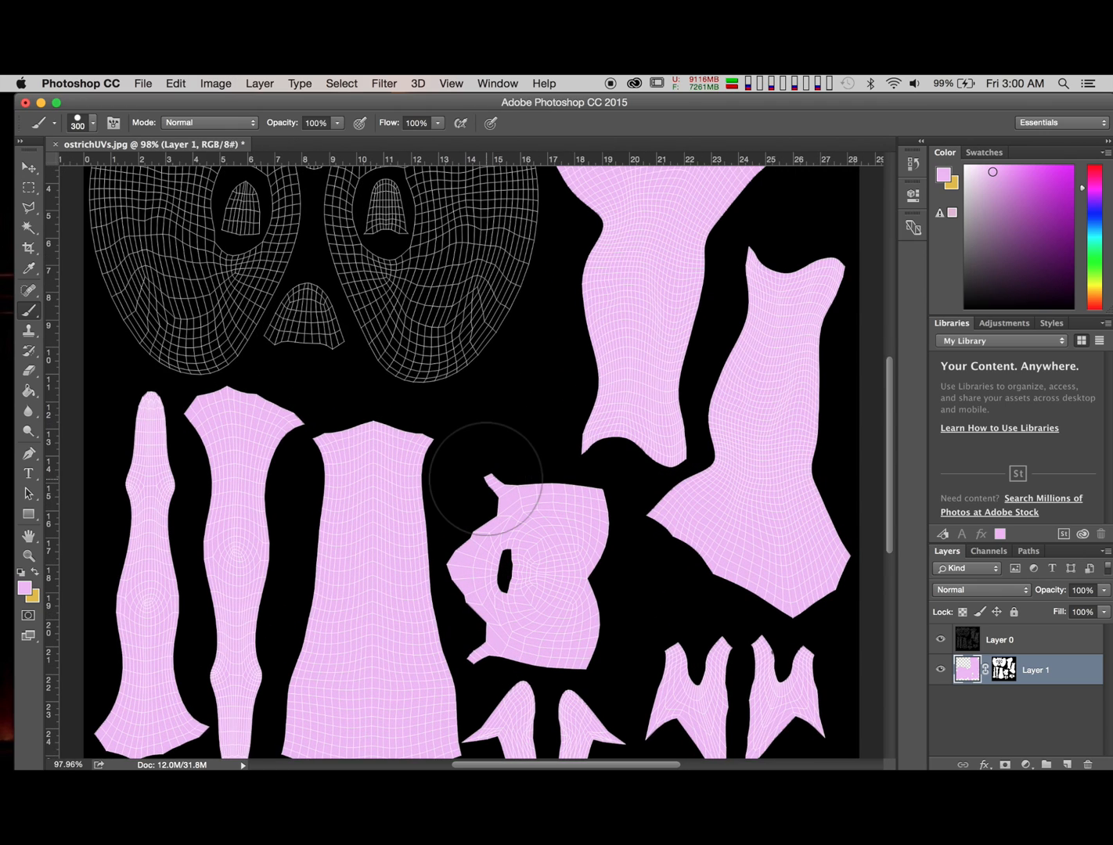
{"action": "scroll", "coordinate": [493, 474], "scroll_direction": "up", "scroll_amount": 10}
{"action": "scroll", "coordinate": [493, 474], "scroll_direction": "left", "scroll_amount": 6}
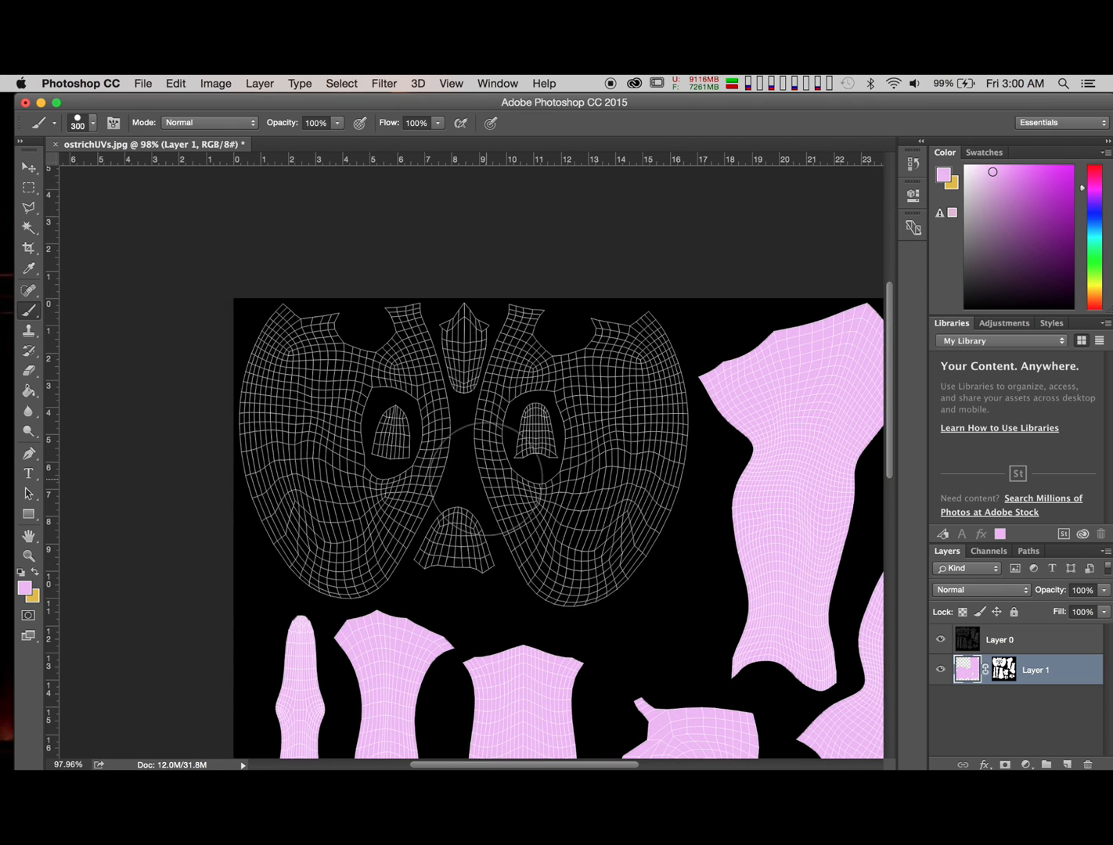
{"action": "key", "text": "bracketleft"}
{"action": "key", "text": "bracketleft"}
{"action": "key", "text": "bracketleft"}
{"action": "key", "text": "bracketleft"}
{"action": "key", "text": "bracketleft"}
{"action": "key", "text": "bracketleft"}
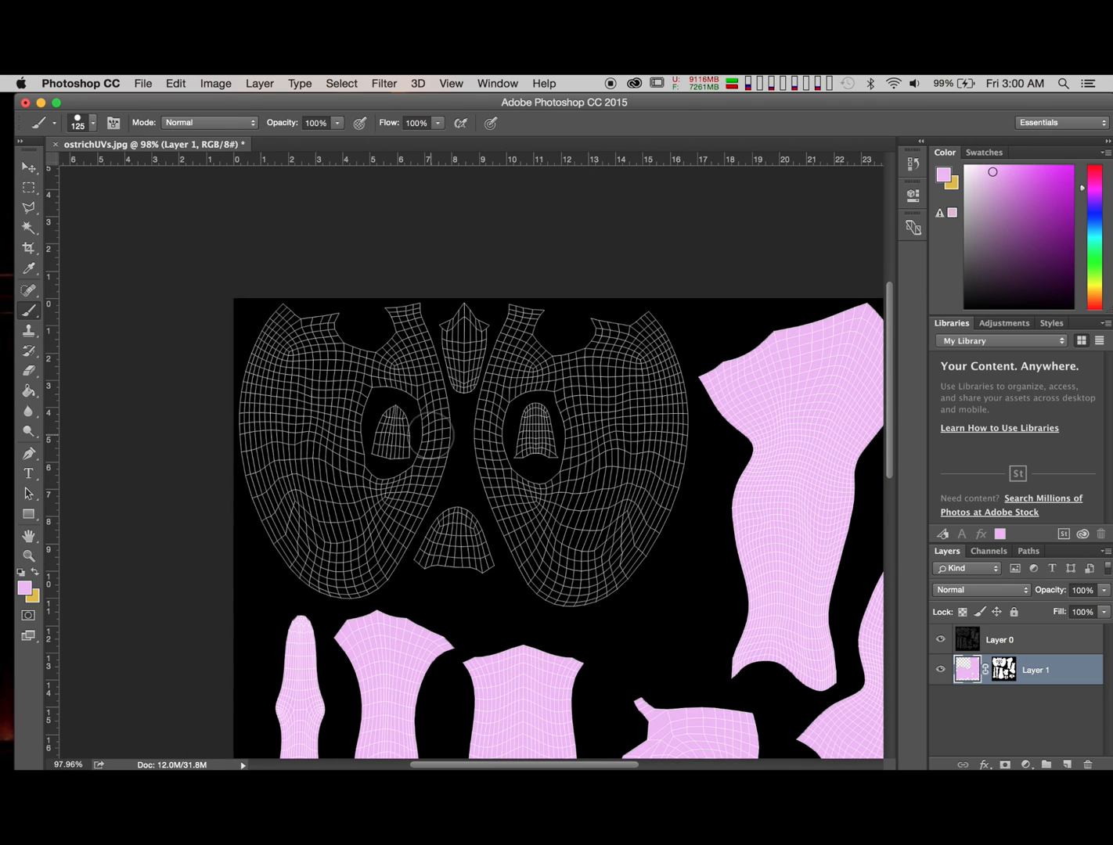
{"action": "key", "text": "bracketleft"}
{"action": "mouse_move", "coordinate": [383, 415]}
{"action": "left_mouse_down"}
{"action": "mouse_move", "coordinate": [388, 444]}
{"action": "mouse_move", "coordinate": [403, 429]}
{"action": "left_mouse_up"}
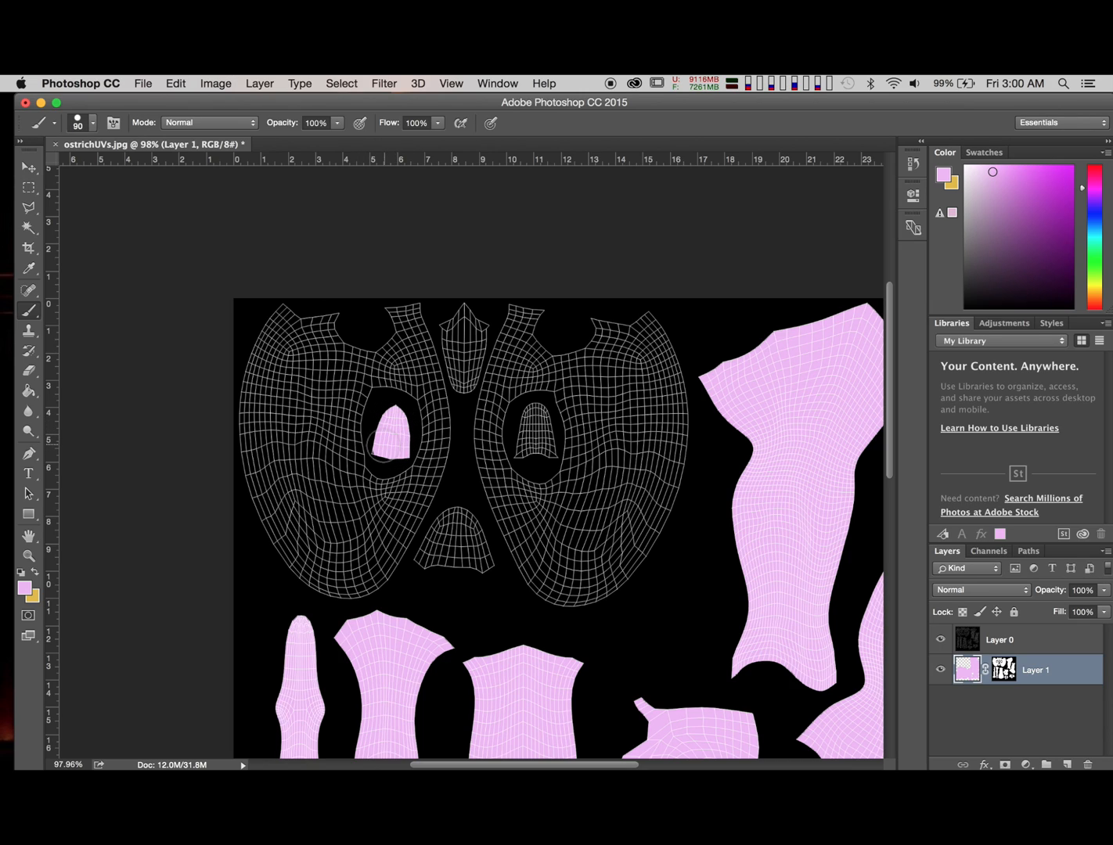
{"action": "key", "text": "bracketleft"}
{"action": "mouse_move", "coordinate": [470, 310]}
{"action": "left_mouse_down"}
{"action": "mouse_move", "coordinate": [466, 385]}
{"action": "mouse_move", "coordinate": [470, 364]}
{"action": "mouse_move", "coordinate": [435, 366]}
{"action": "mouse_move", "coordinate": [446, 348]}
{"action": "mouse_move", "coordinate": [470, 352]}
{"action": "mouse_move", "coordinate": [460, 314]}
{"action": "mouse_move", "coordinate": [441, 329]}
{"action": "left_mouse_up"}
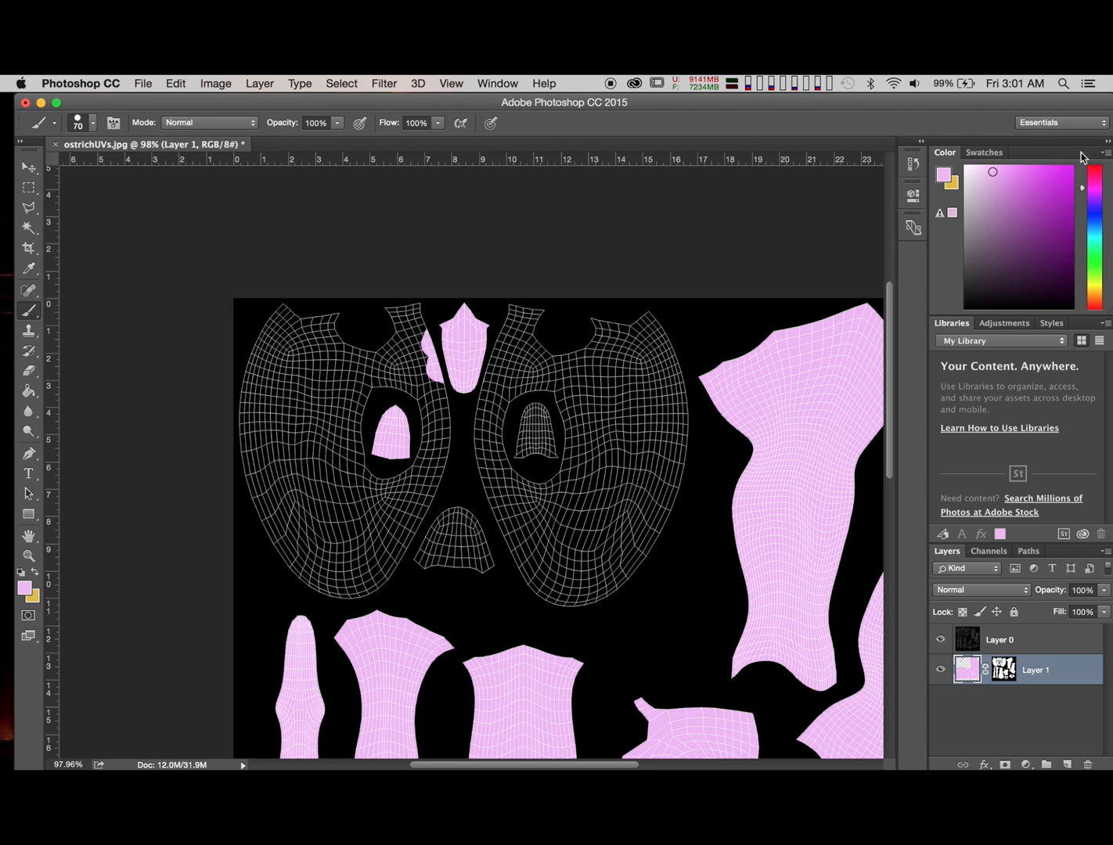
Step: Choose an orange foreground color and paint the small shell inside the right oval and the fan-shaped shell below the ovals
{"action": "left_click", "coordinate": [1100, 292]}
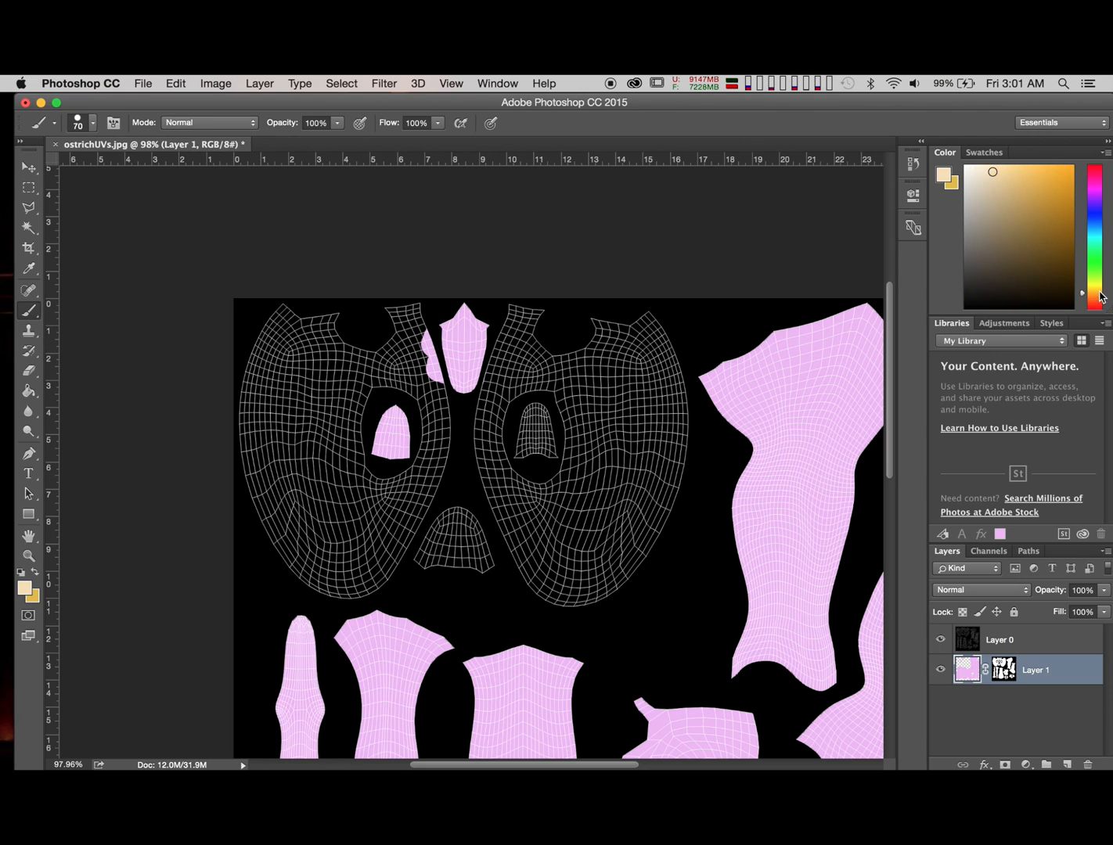
{"action": "left_click", "coordinate": [1041, 178]}
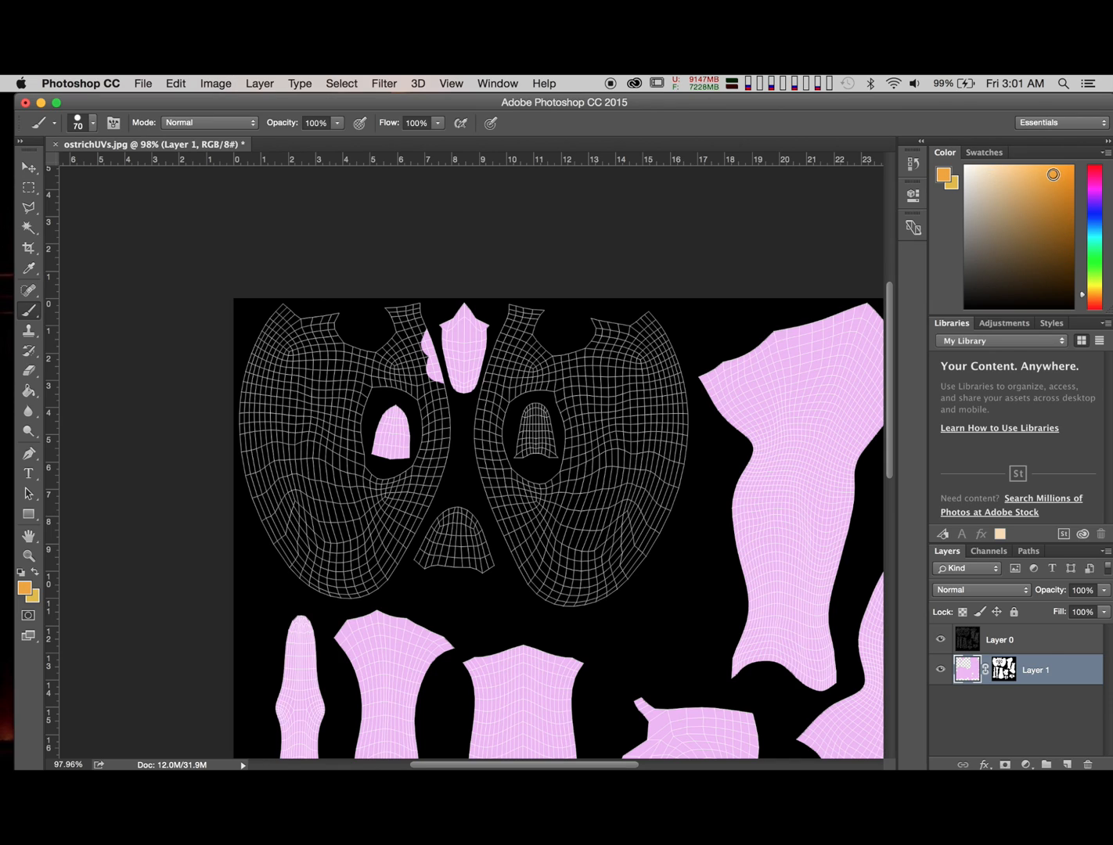
{"action": "mouse_move", "coordinate": [538, 431]}
{"action": "left_mouse_down"}
{"action": "mouse_move", "coordinate": [545, 450]}
{"action": "mouse_move", "coordinate": [545, 412]}
{"action": "left_mouse_up"}
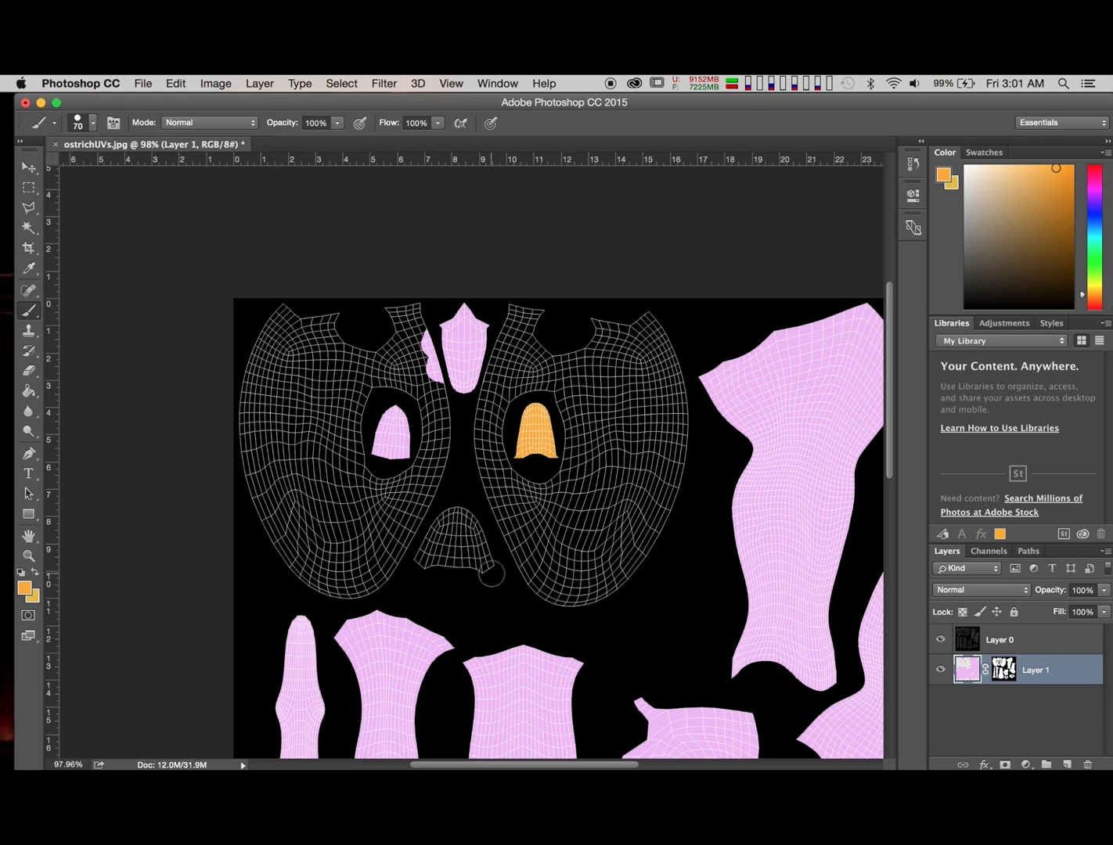
{"action": "mouse_move", "coordinate": [489, 567]}
{"action": "left_mouse_down"}
{"action": "mouse_move", "coordinate": [462, 514]}
{"action": "mouse_move", "coordinate": [424, 540]}
{"action": "mouse_move", "coordinate": [420, 564]}
{"action": "mouse_move", "coordinate": [474, 562]}
{"action": "mouse_move", "coordinate": [444, 540]}
{"action": "left_mouse_up"}
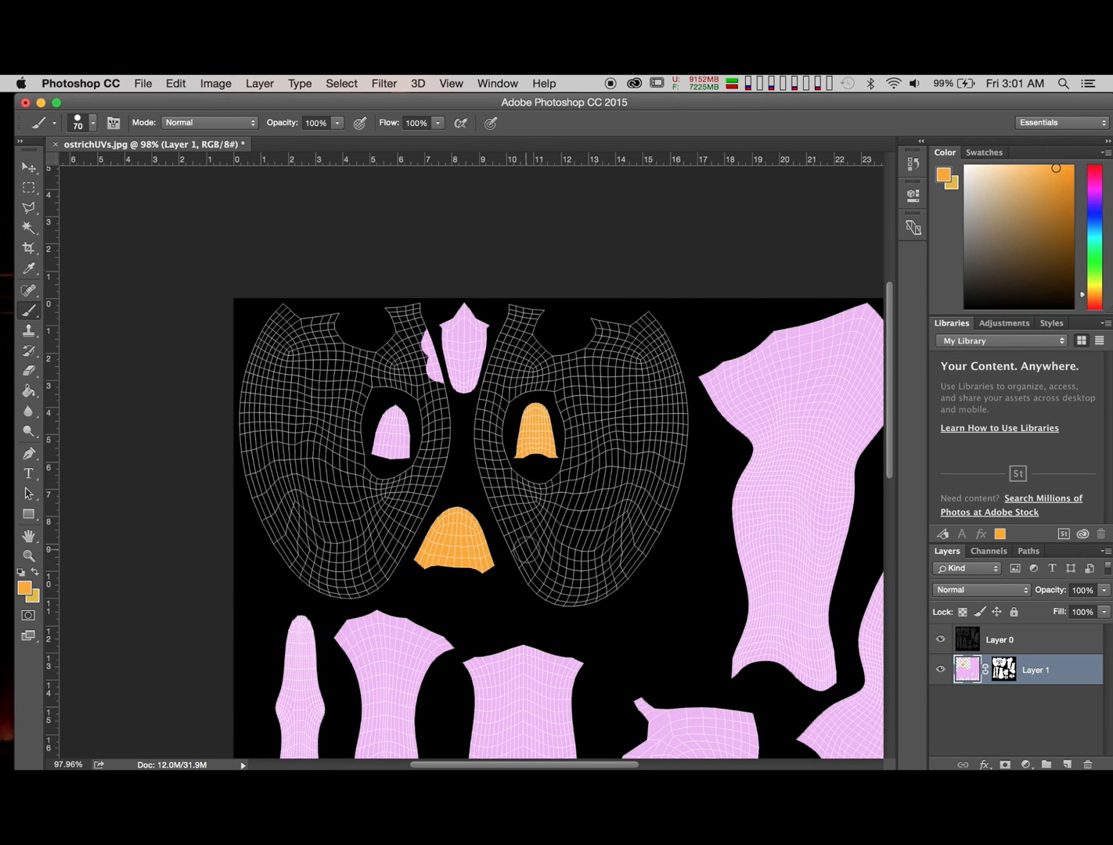
Step: Soften the 70 px brush to 29% hardness and bring the long lower shells into close view
{"action": "scroll", "coordinate": [526, 553], "scroll_direction": "down", "scroll_amount": 10}
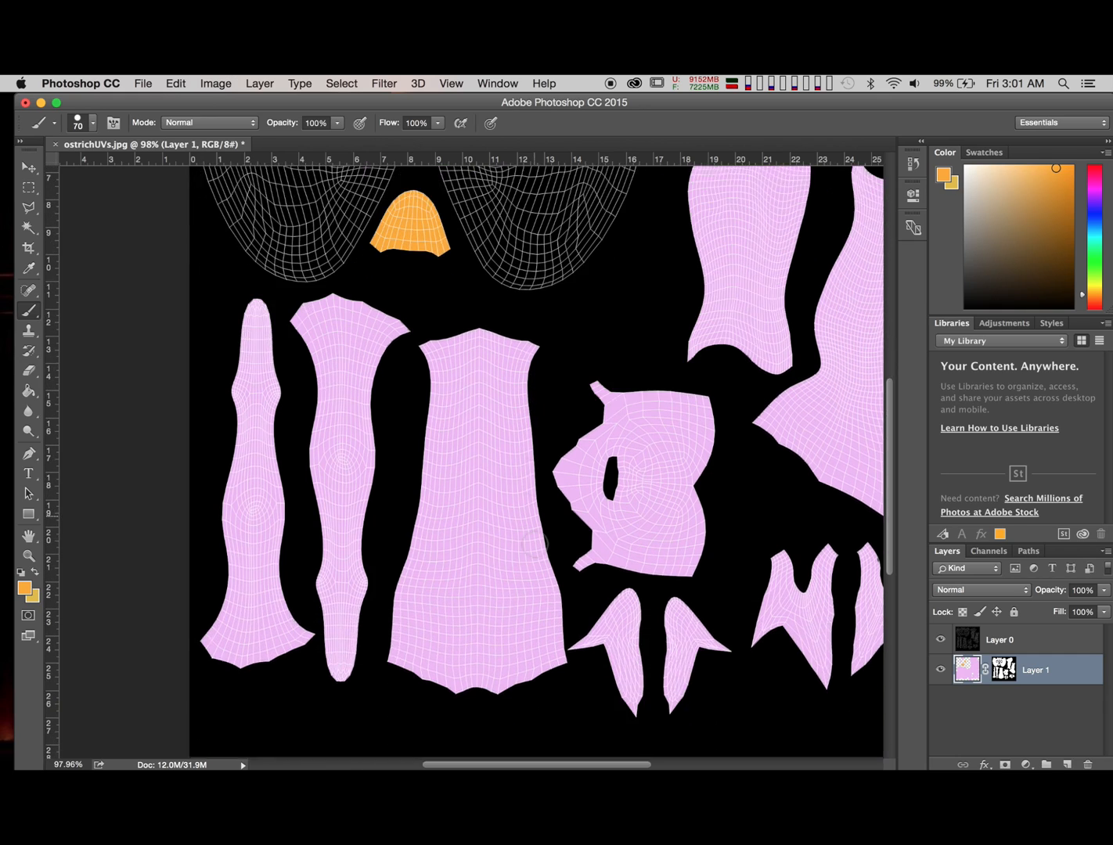
{"action": "scroll", "coordinate": [533, 539], "scroll_direction": "left", "scroll_amount": 5}
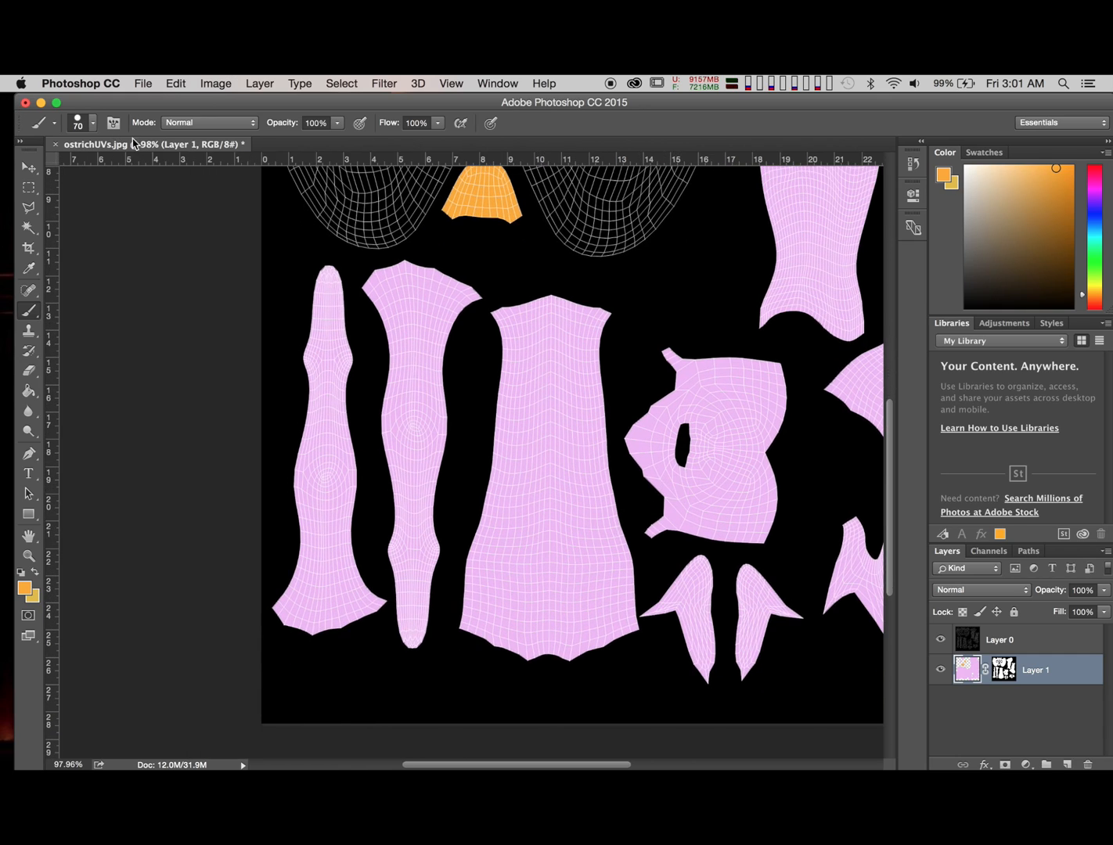
{"action": "left_click", "coordinate": [91, 125]}
{"action": "left_click", "coordinate": [129, 209]}
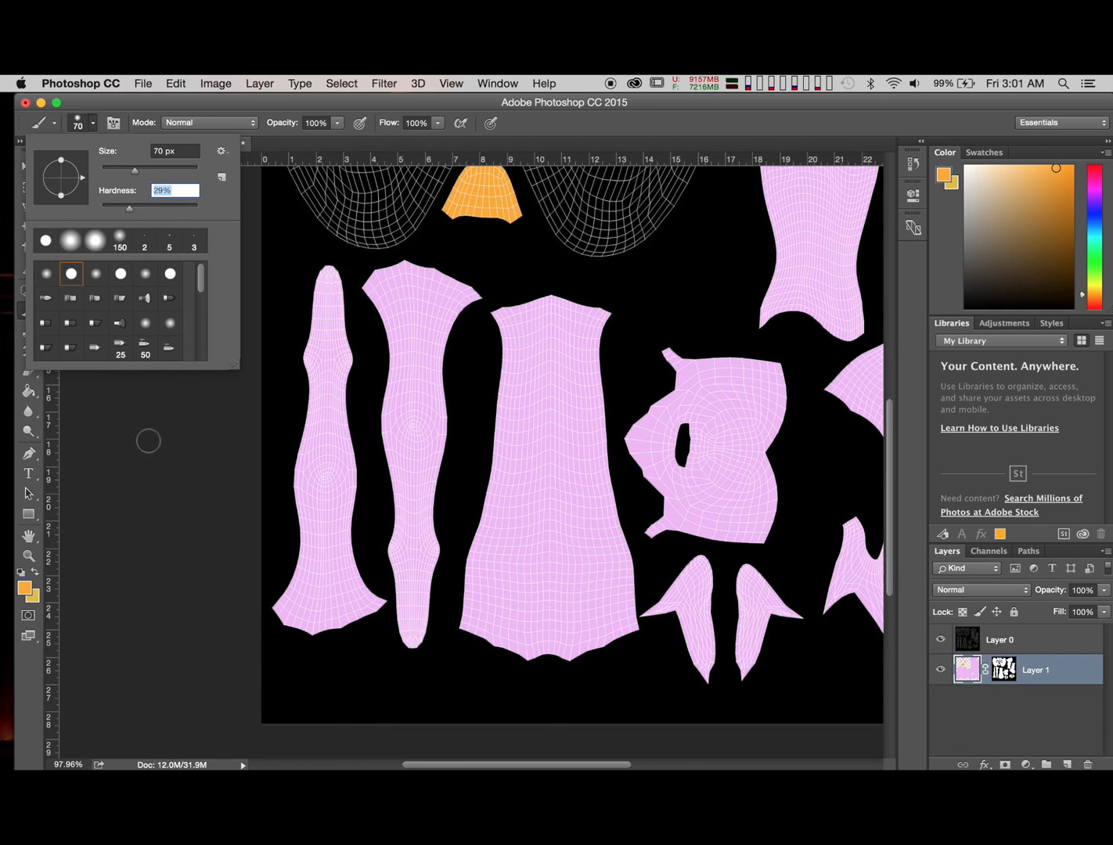
{"action": "left_click", "coordinate": [180, 448]}
{"action": "scroll", "coordinate": [710, 487], "scroll_direction": "up", "scroll_amount": 5, "text": "alt"}
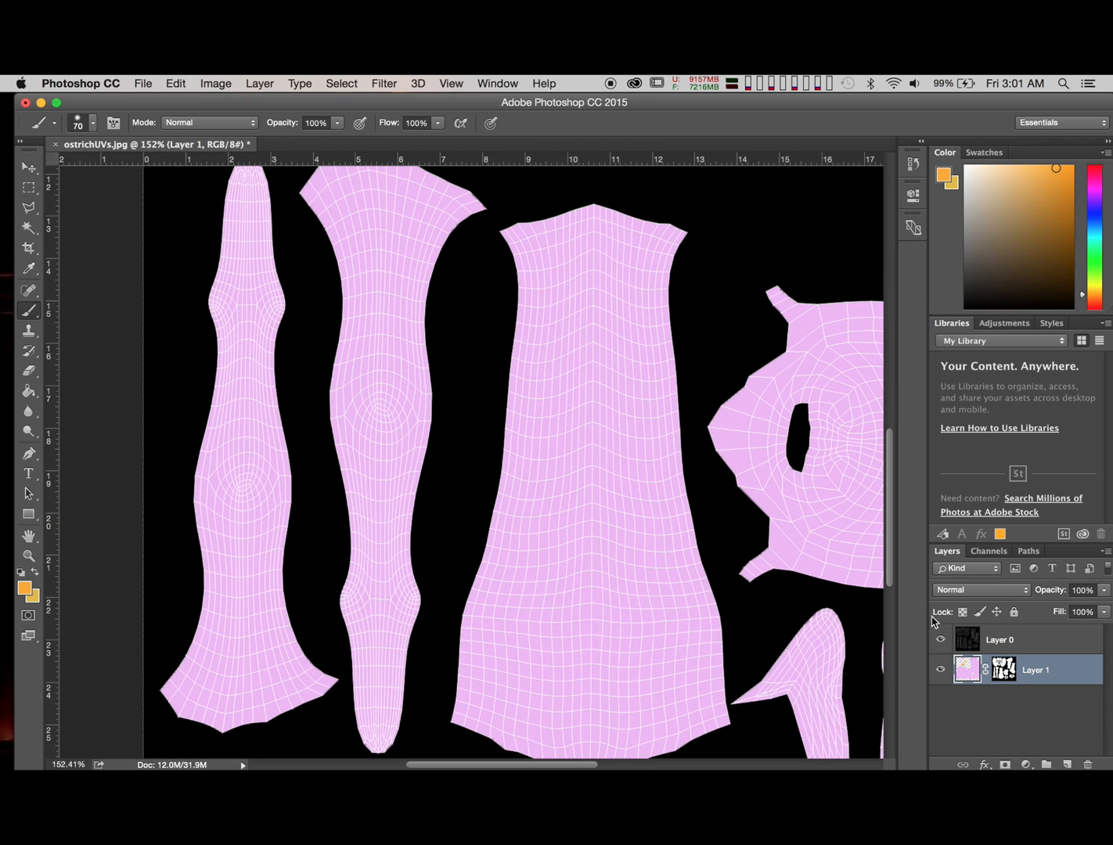
Step: On Layer 0, select the black background with the Magic Wand, adding the holes inside the round central shell and the two ovals
{"action": "left_click", "coordinate": [1045, 638]}
{"action": "scroll", "coordinate": [474, 519], "scroll_direction": "down", "scroll_amount": 5, "text": "alt"}
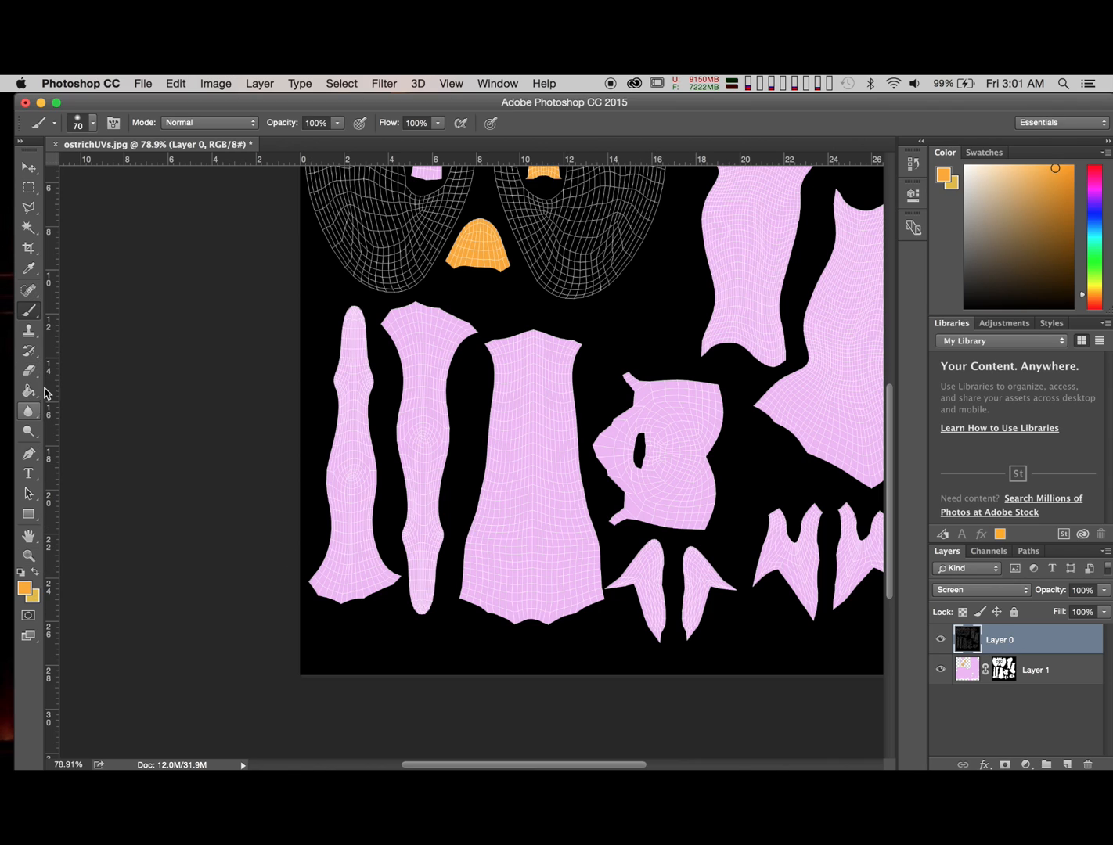
{"action": "left_click", "coordinate": [28, 227]}
{"action": "left_click", "coordinate": [502, 668]}
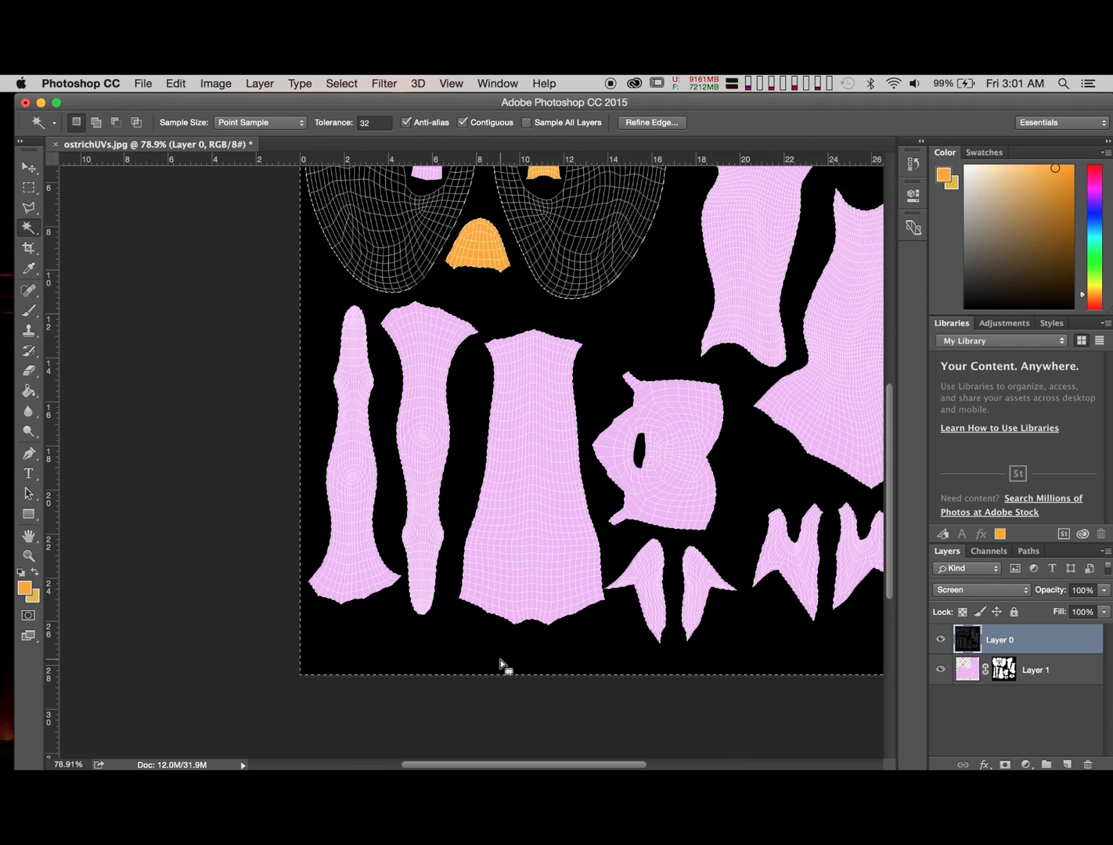
{"action": "left_click", "coordinate": [641, 450], "text": "shift"}
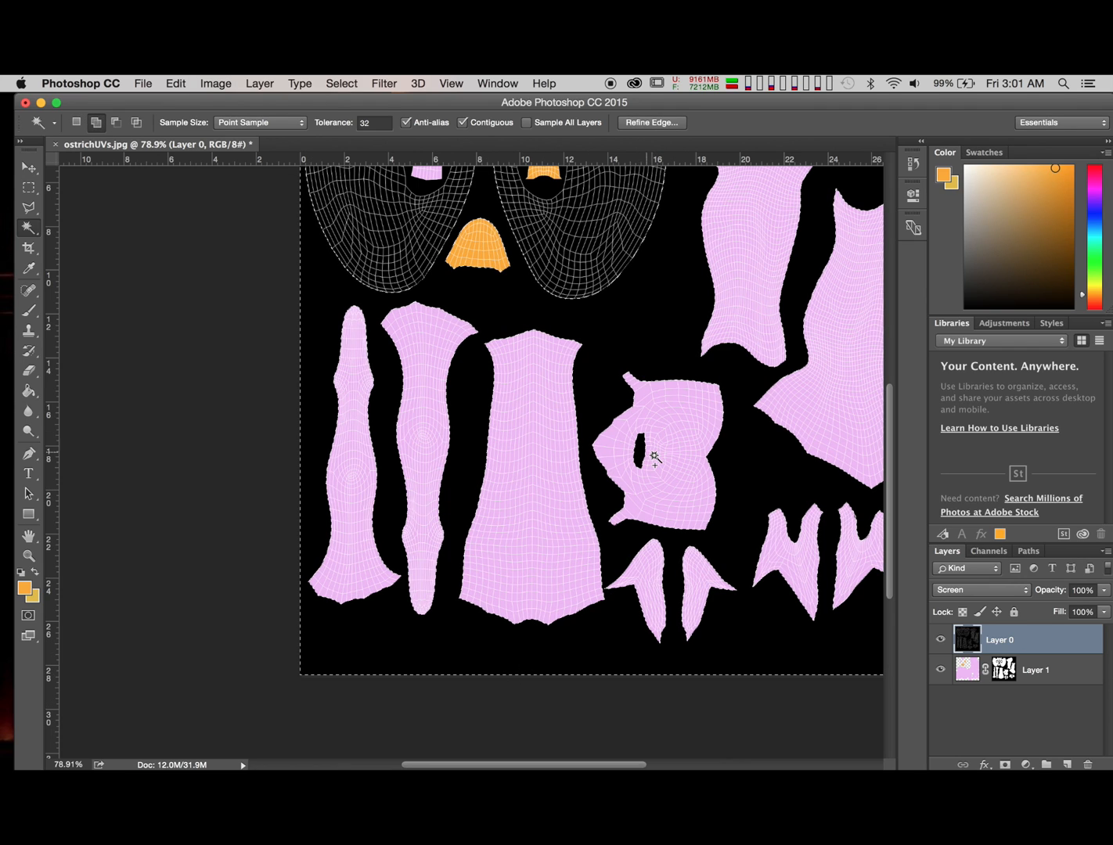
{"action": "key", "text": "alt"}
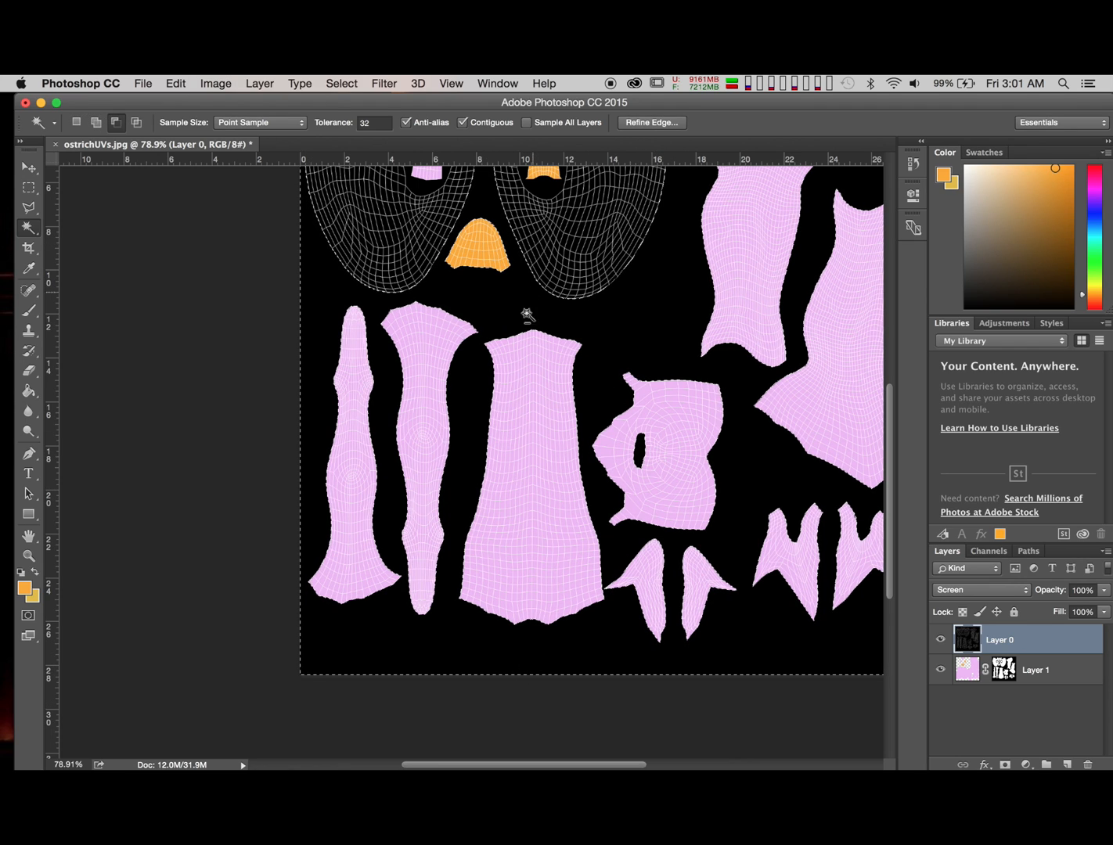
{"action": "scroll", "coordinate": [532, 297], "scroll_direction": "up", "scroll_amount": 10}
{"action": "scroll", "coordinate": [532, 297], "scroll_direction": "right", "scroll_amount": 3}
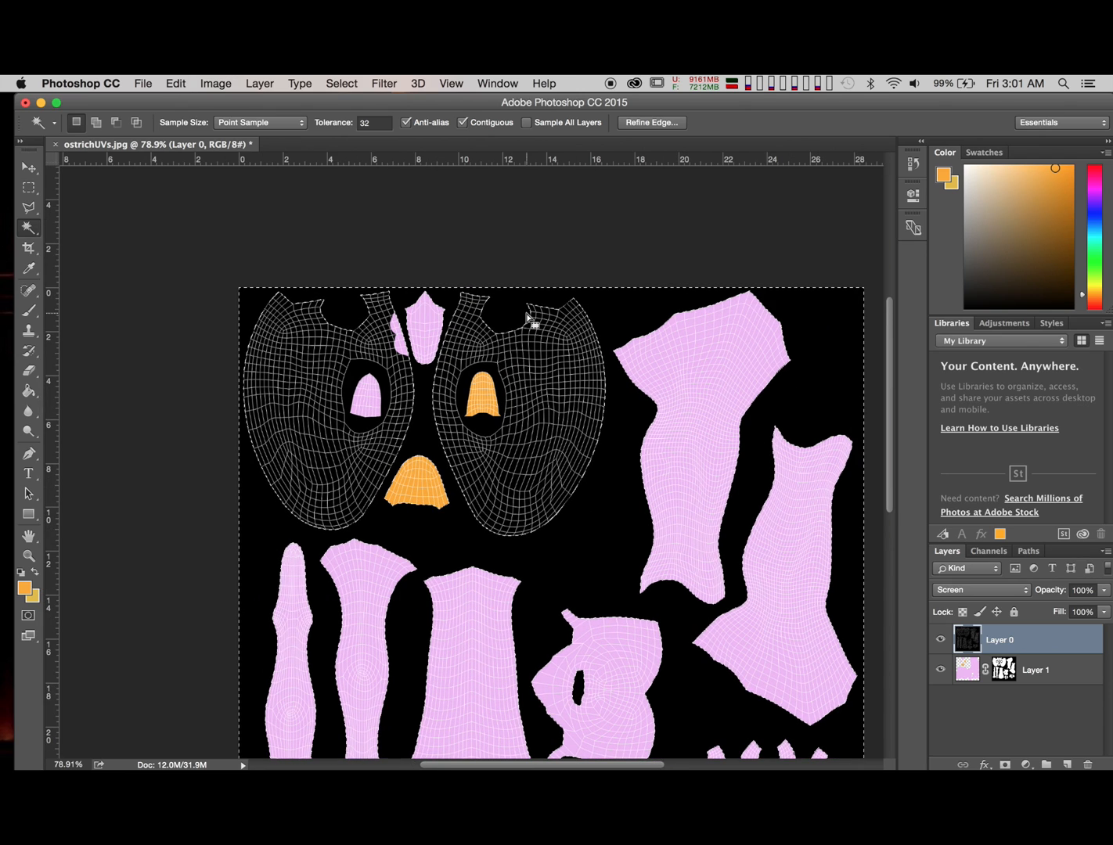
{"action": "key", "text": "shift"}
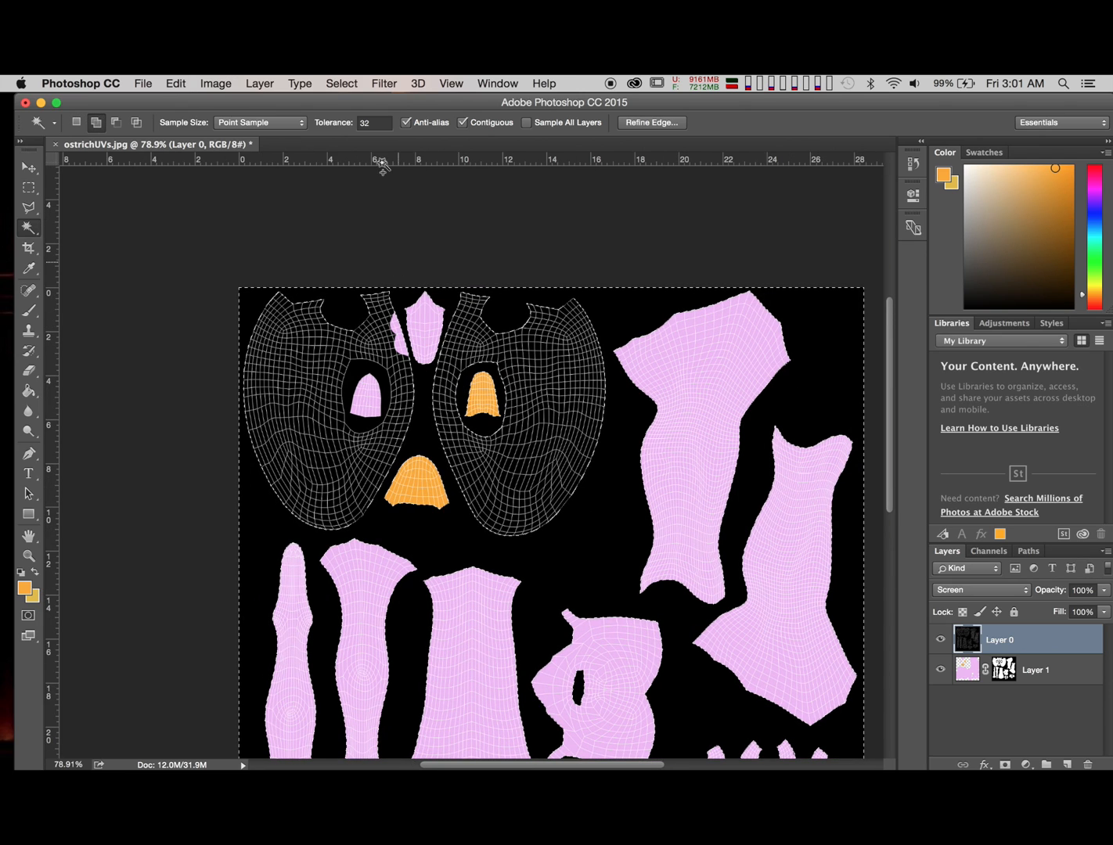
{"action": "left_click", "coordinate": [360, 373], "text": "shift"}
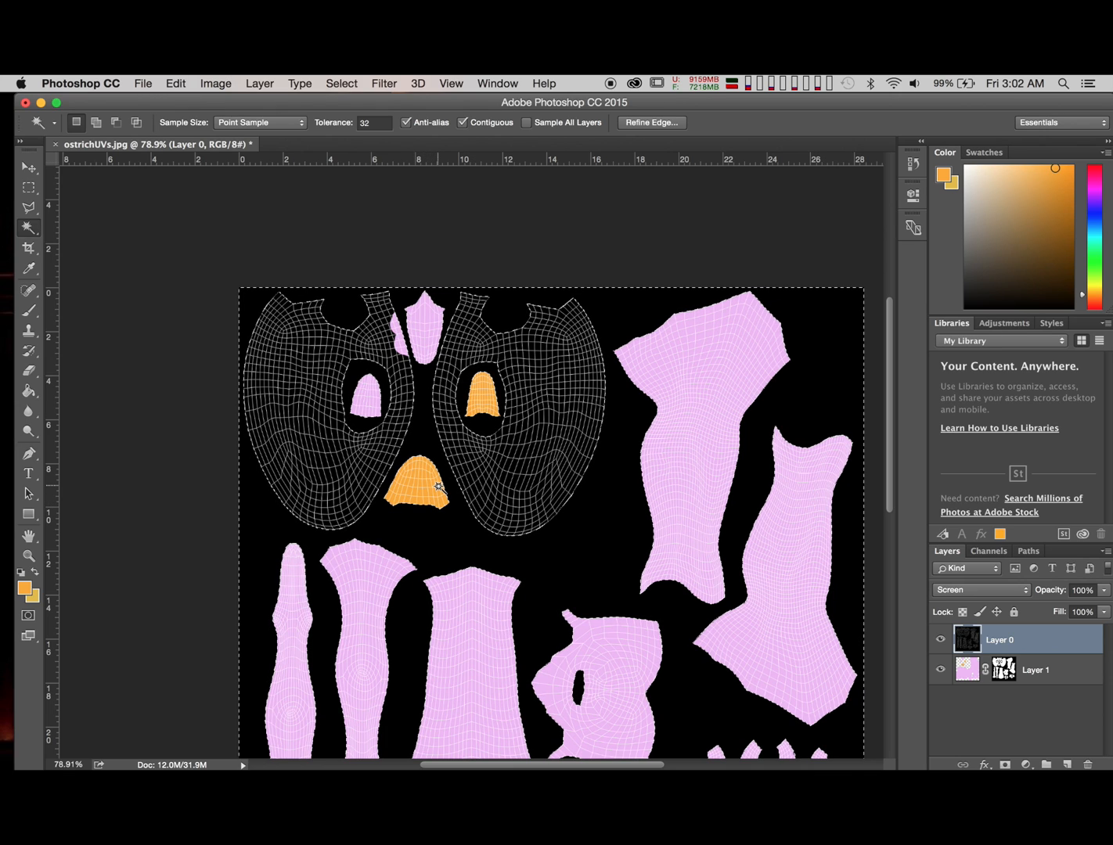
{"action": "scroll", "coordinate": [440, 491], "scroll_direction": "down", "scroll_amount": 2, "text": "alt"}
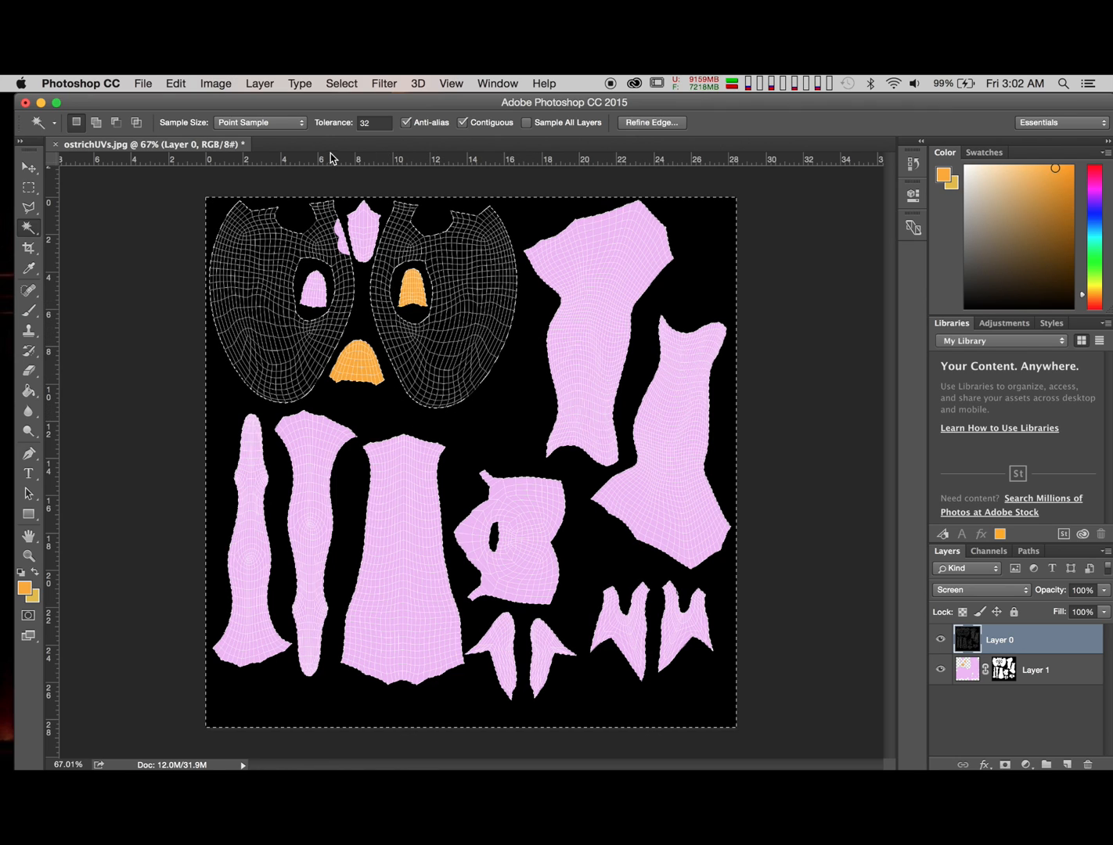
{"action": "left_click", "coordinate": [341, 83]}
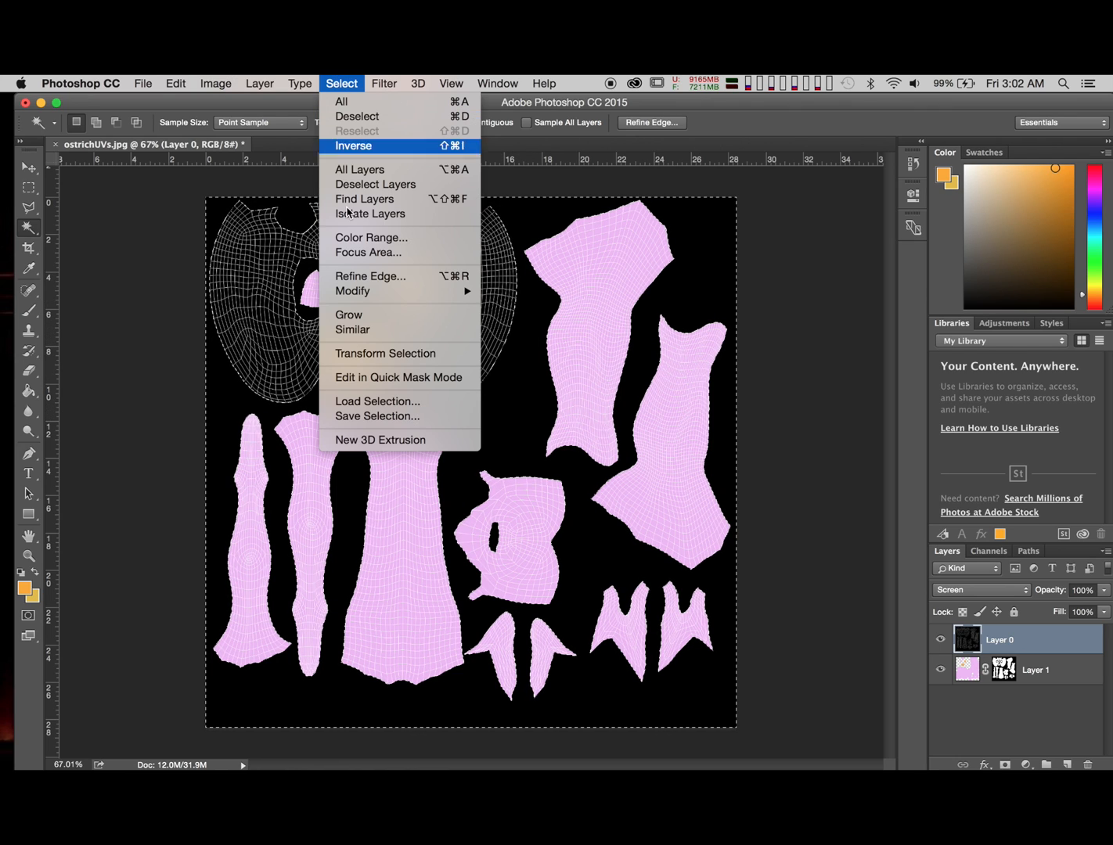
{"action": "mouse_move", "coordinate": [367, 294]}
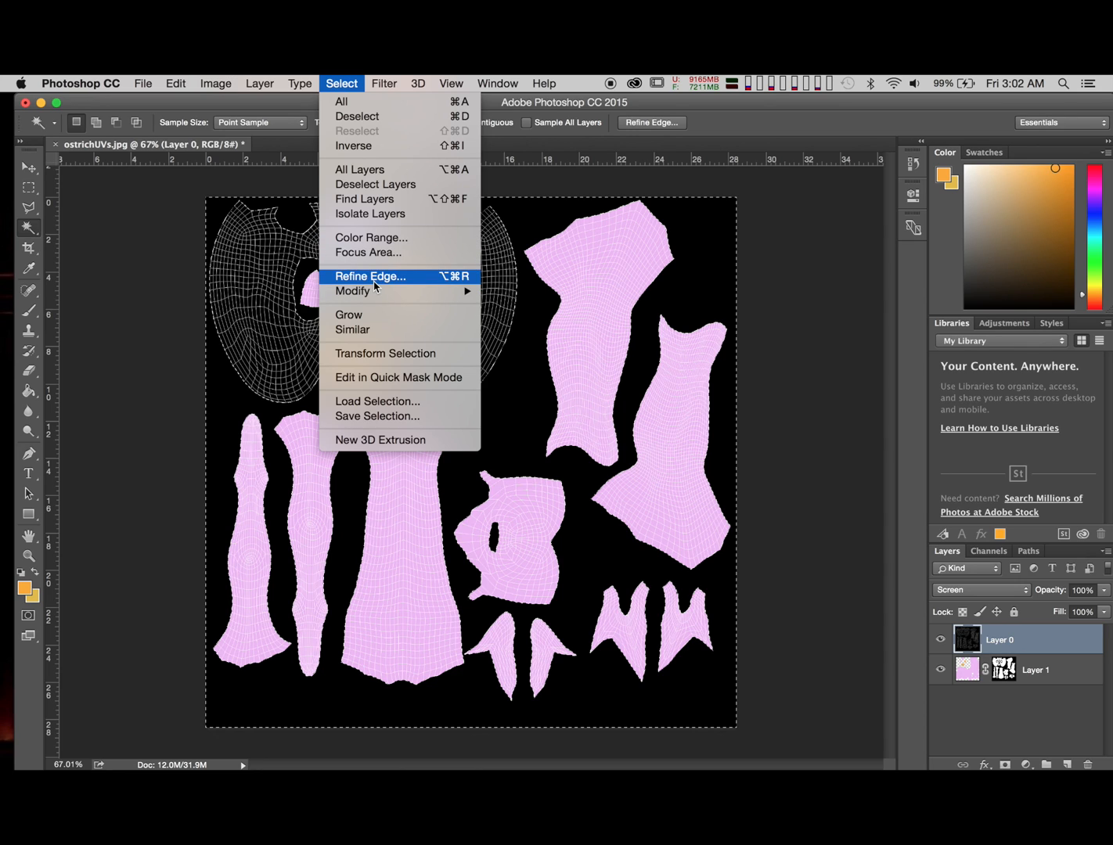
{"action": "left_click", "coordinate": [375, 285]}
{"action": "left_click", "coordinate": [639, 328]}
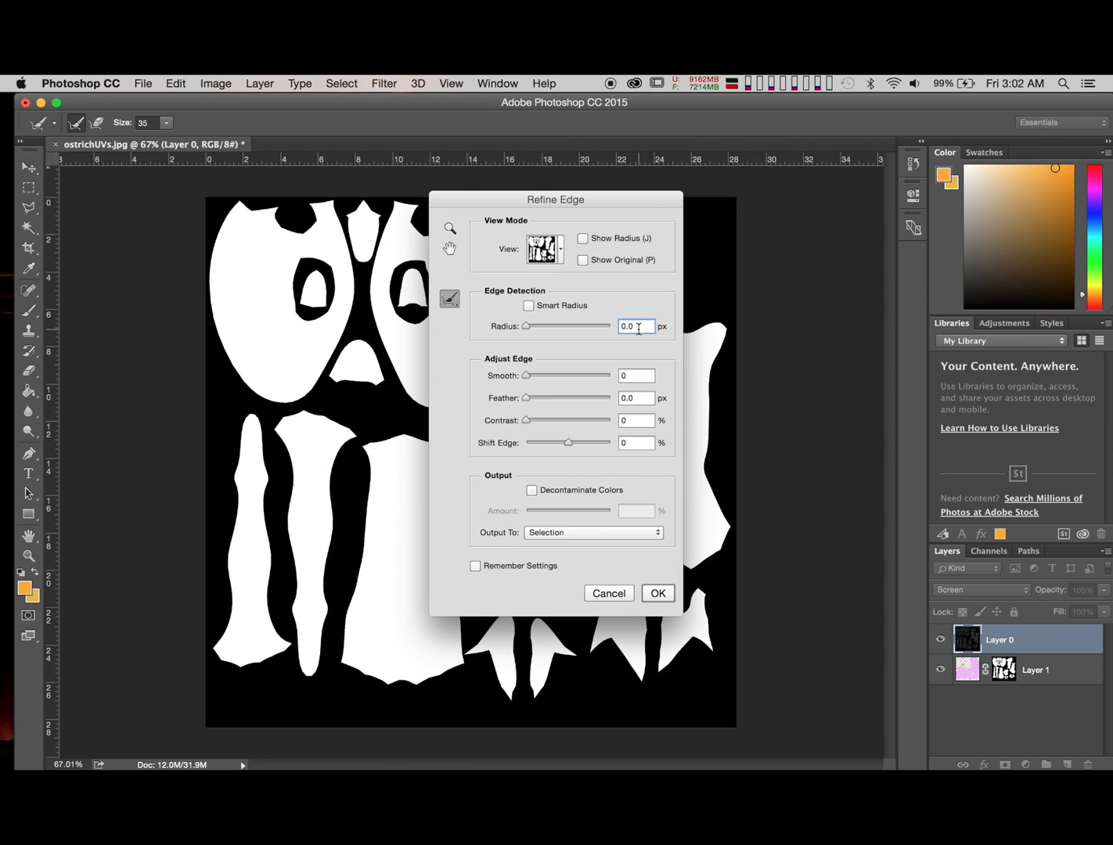
{"action": "key", "text": "Return"}
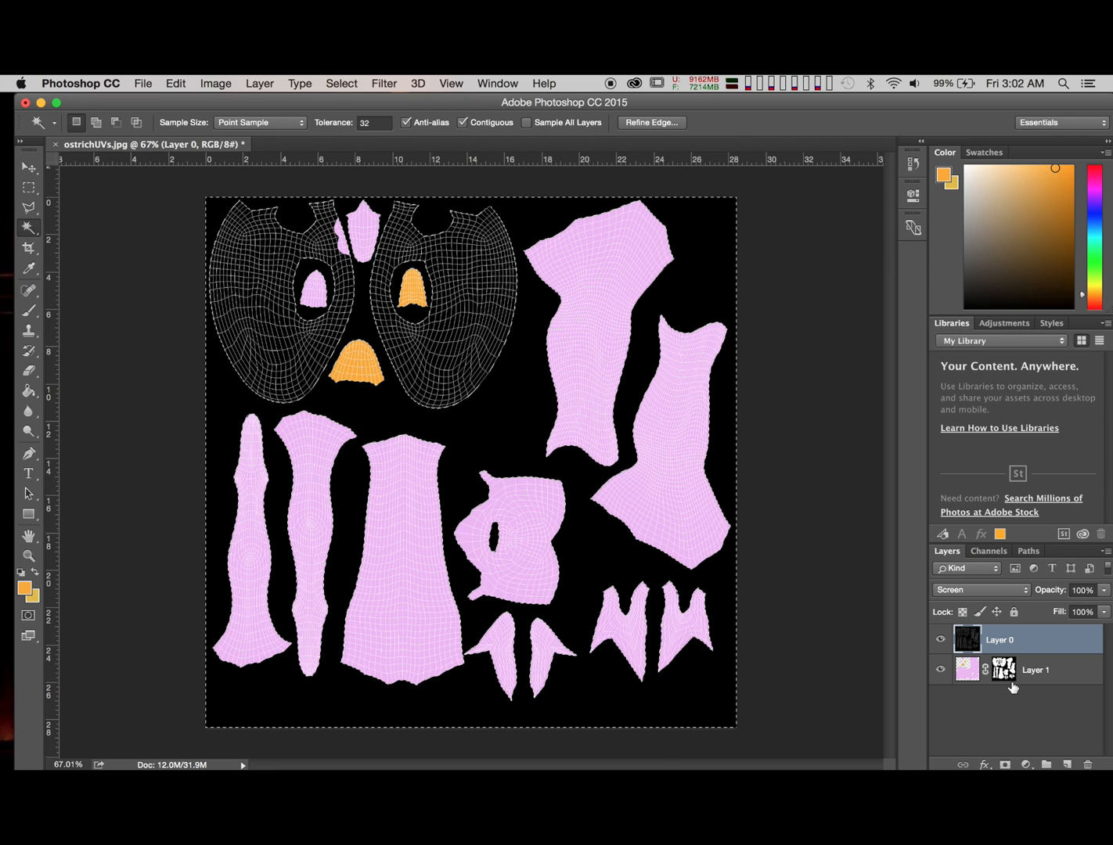
Step: Invert the selection and replace Layer 1's existing mask with a new layer mask made from that selection
{"action": "key", "text": "super+d"}
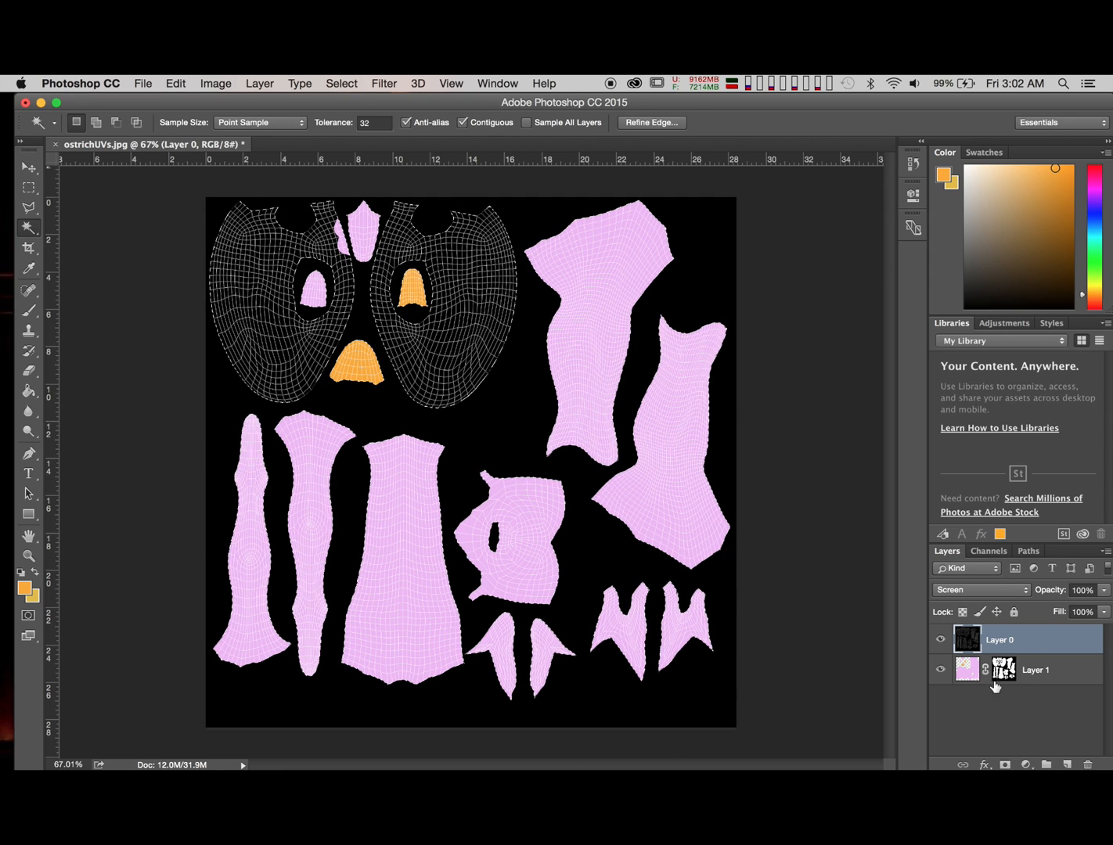
{"action": "left_click", "coordinate": [1057, 670]}
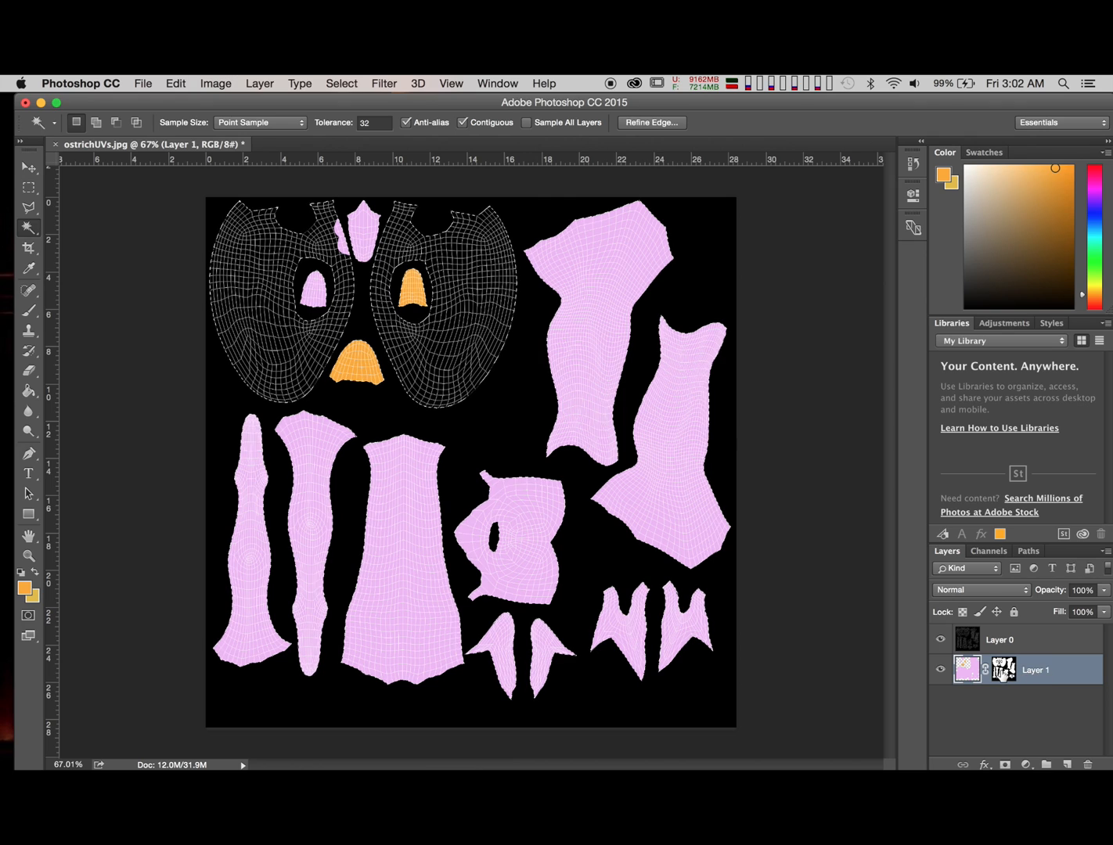
{"action": "left_click", "coordinate": [1005, 671]}
{"action": "right_click", "coordinate": [1005, 671]}
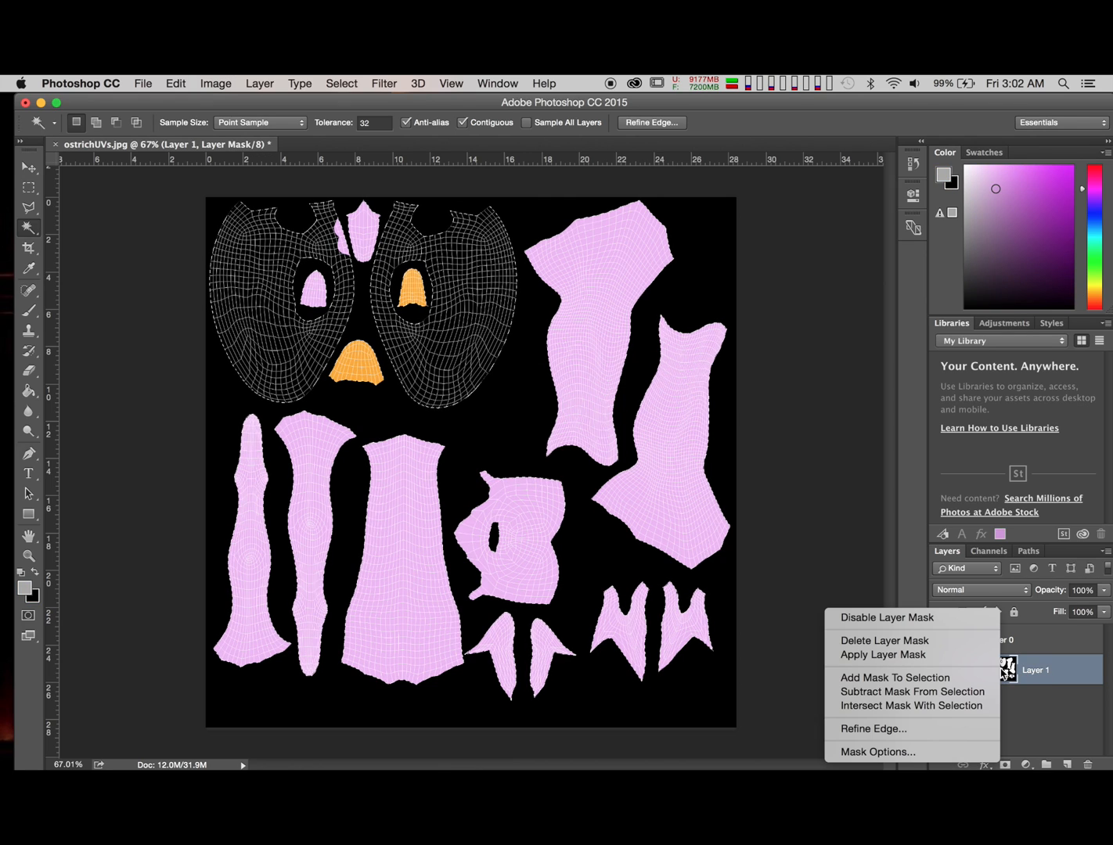
{"action": "left_click", "coordinate": [927, 640]}
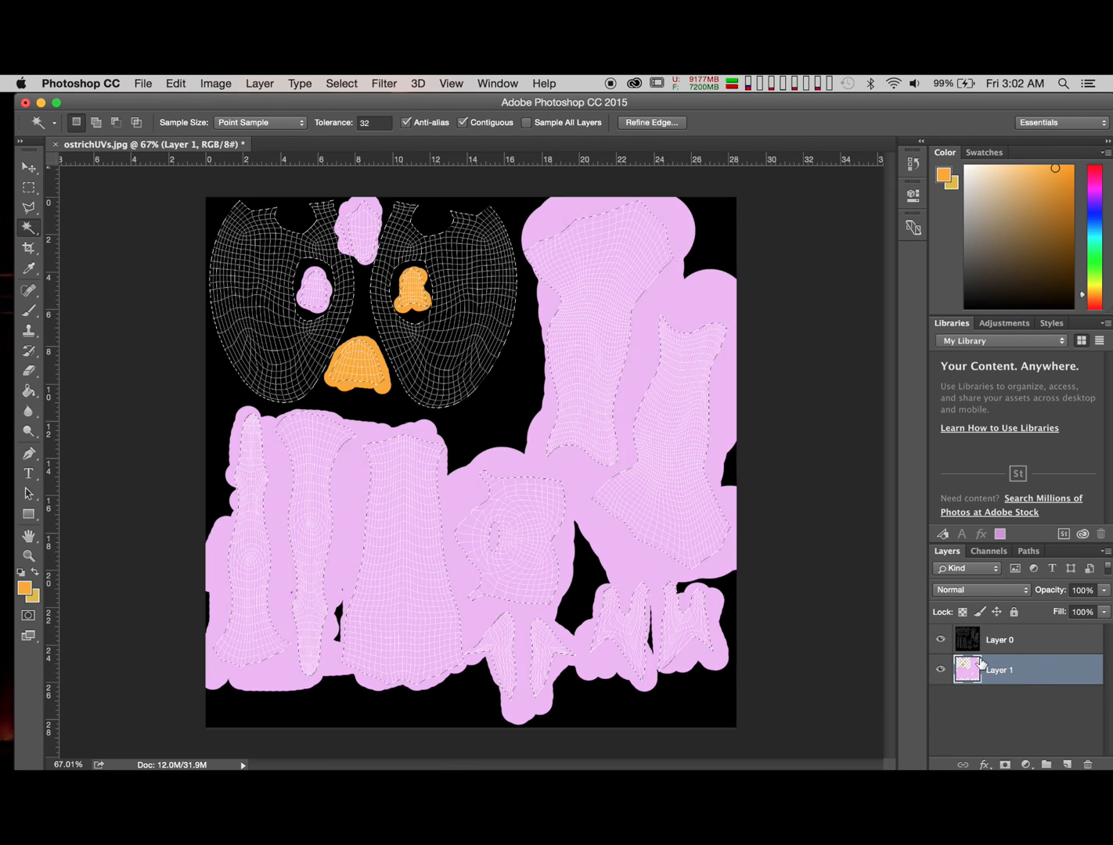
{"action": "left_click", "coordinate": [1005, 765]}
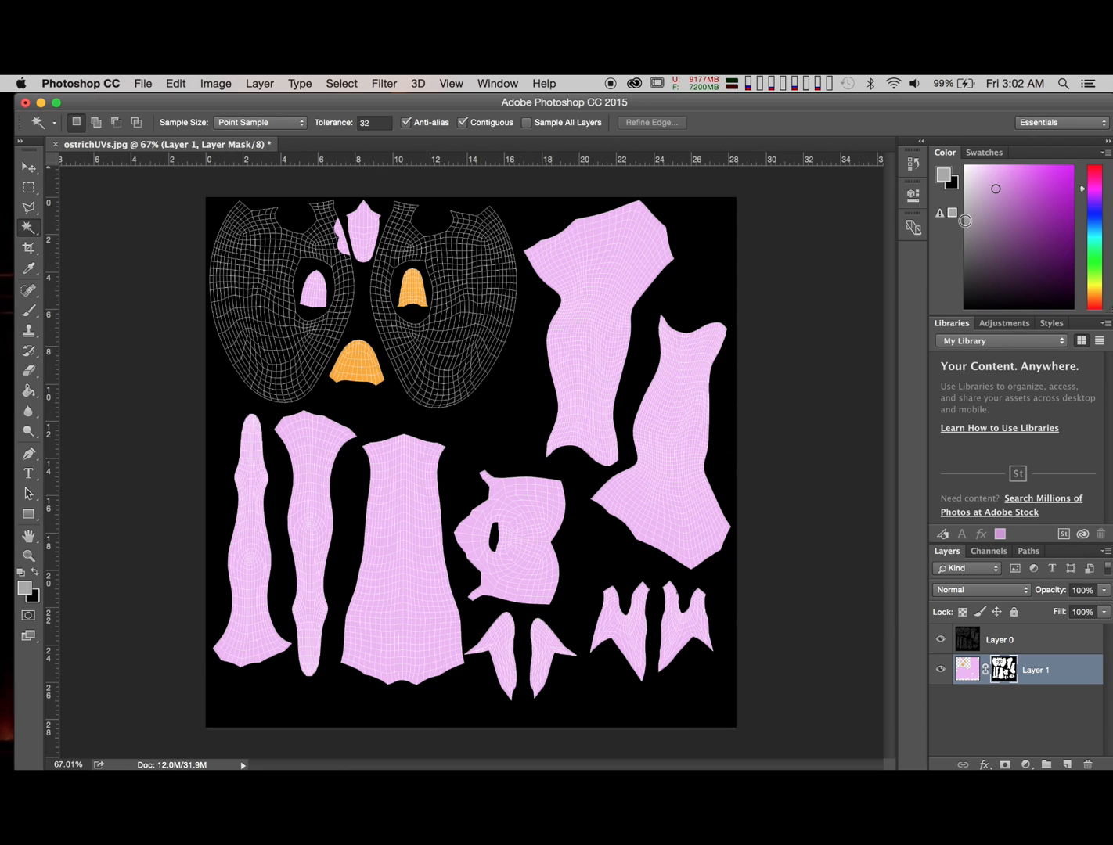
Step: Hide the Layer 0 wireframe and enlarge the brush to 200 px, undoing the test stroke on Layer 1's mask
{"action": "left_click", "coordinate": [942, 639]}
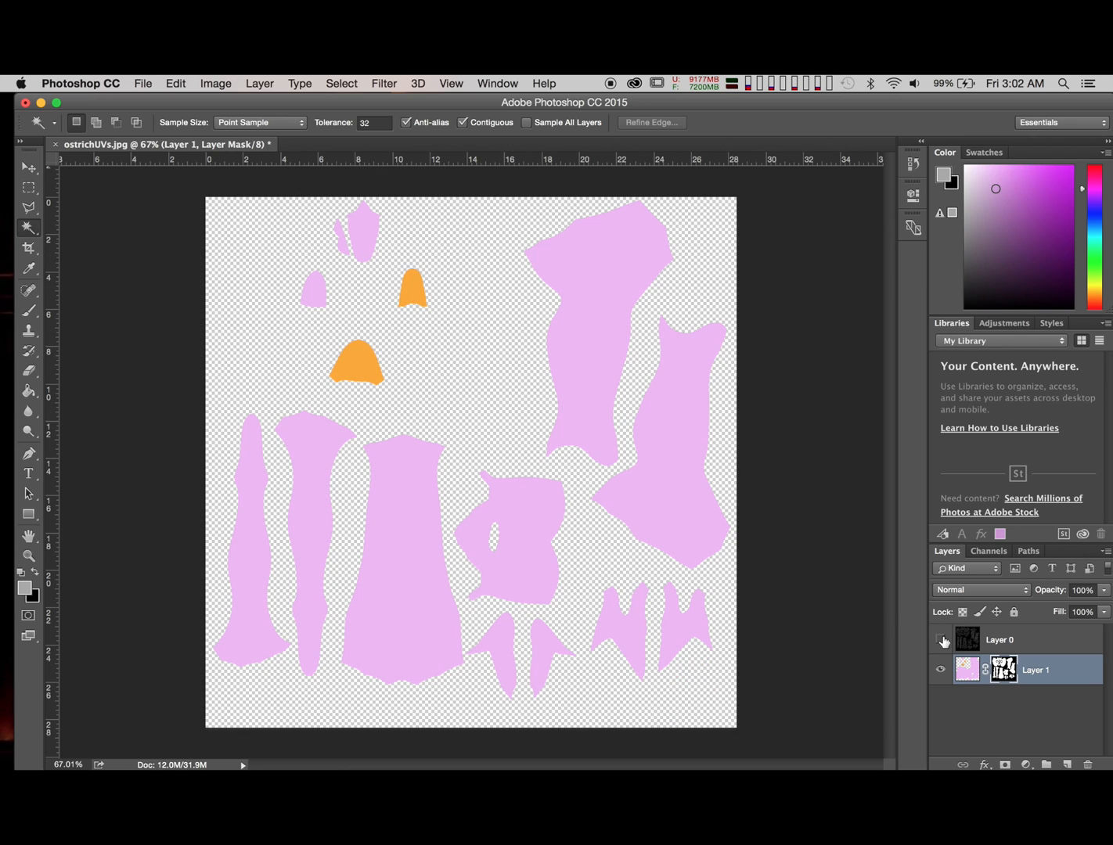
{"action": "key", "text": "b"}
{"action": "left_click", "coordinate": [660, 493], "text": "alt"}
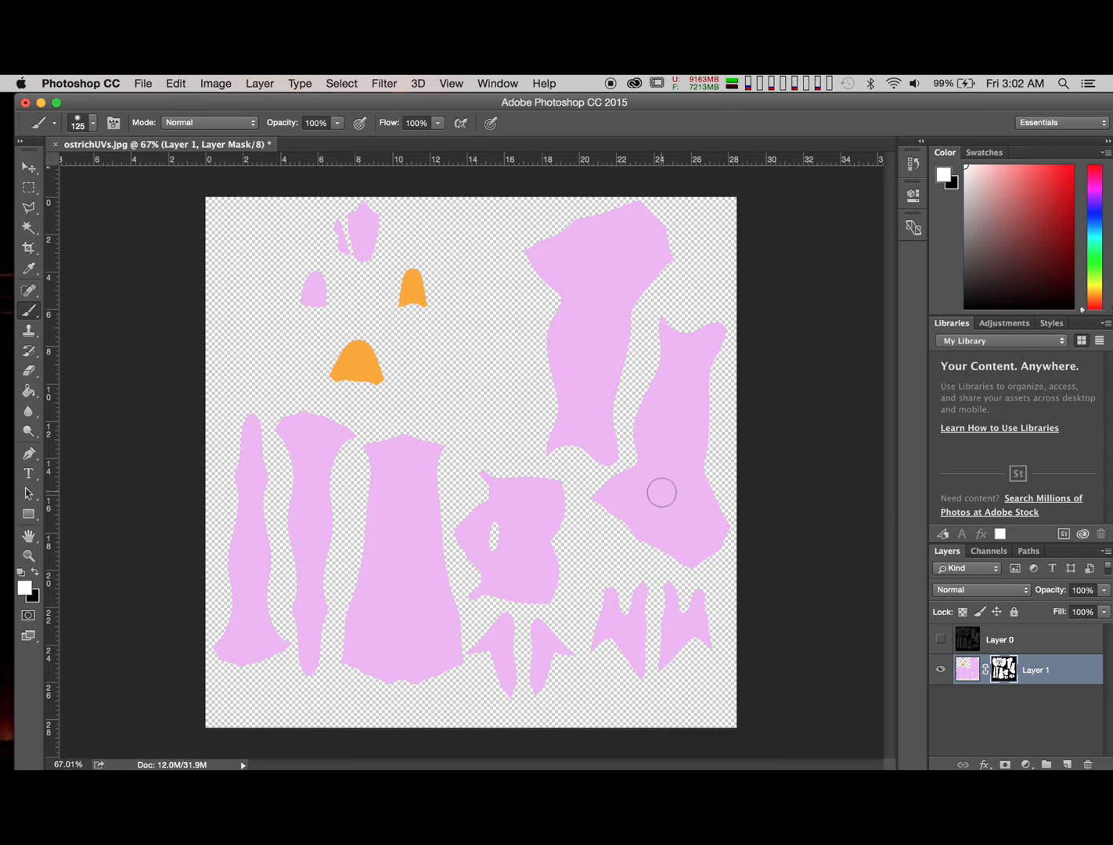
{"action": "key", "text": "bracketright"}
{"action": "key", "text": "bracketright"}
{"action": "key", "text": "bracketright"}
{"action": "left_click_drag", "start_coordinate": [694, 465], "coordinate": [705, 363]}
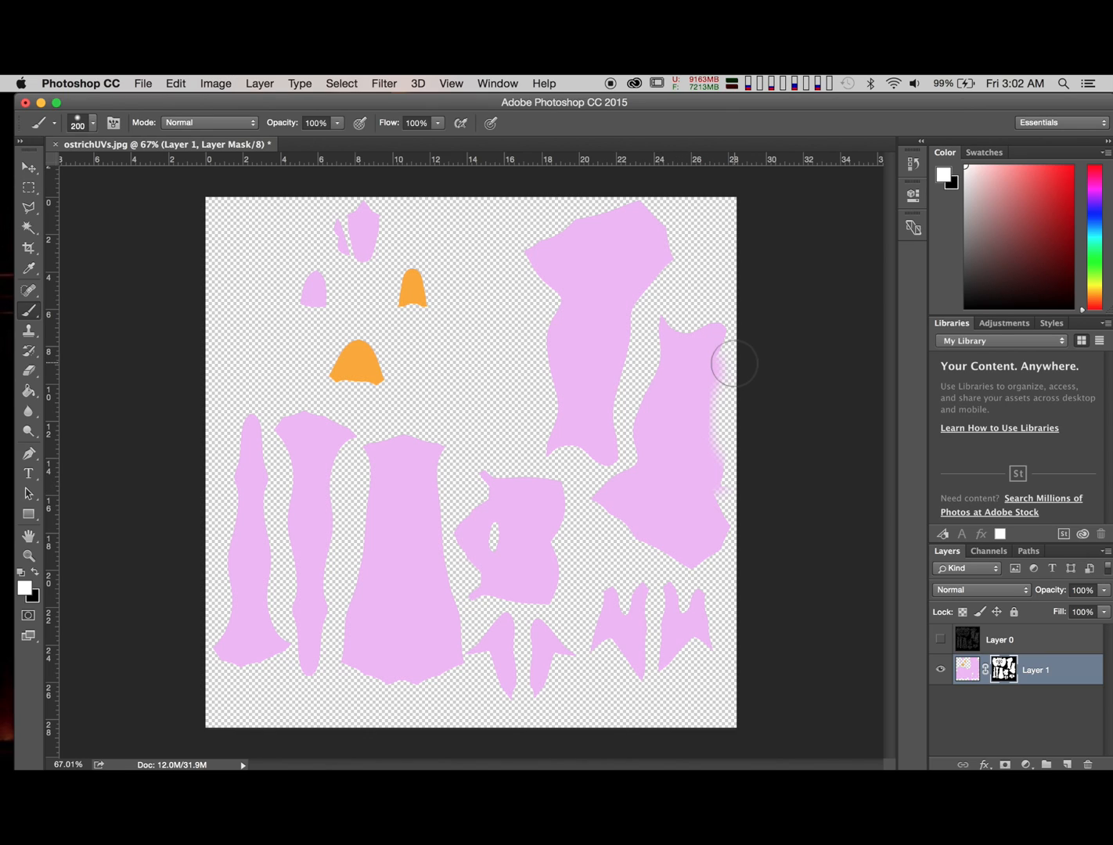
{"action": "key", "text": "super+z"}
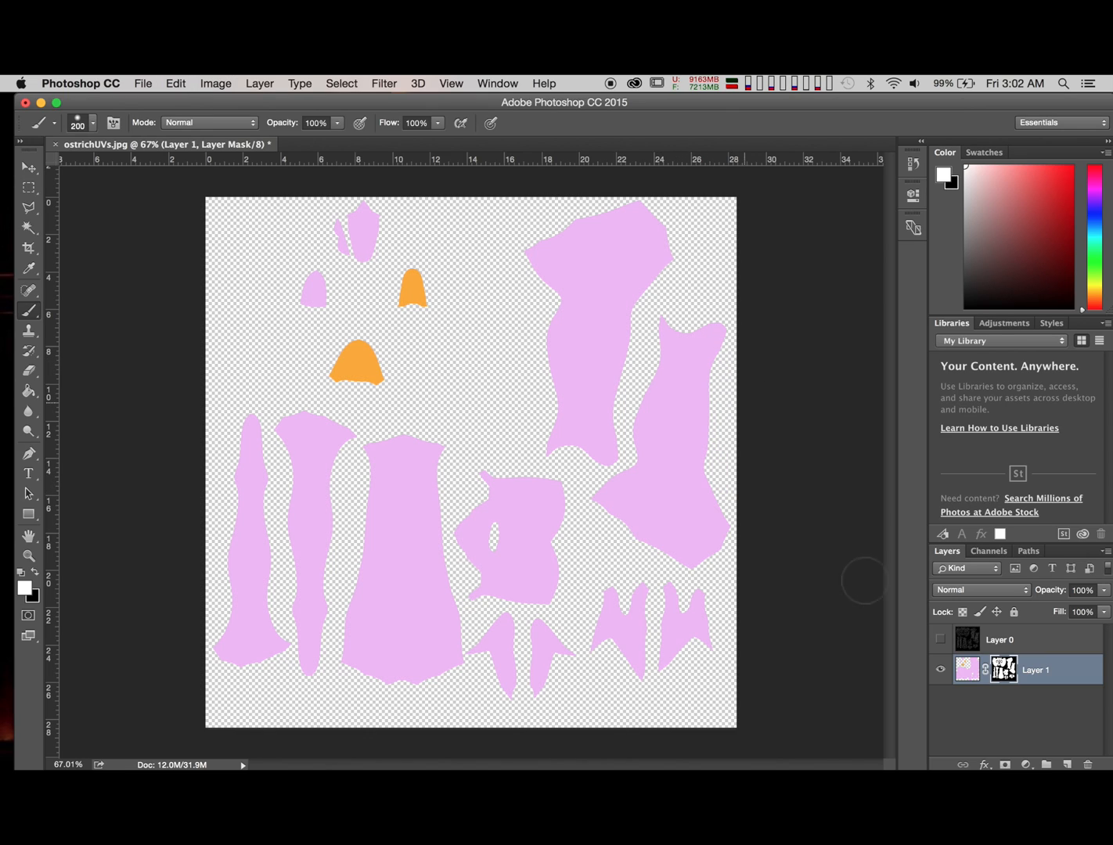
Step: On Layer 1's image, paint soft orange patches beside the fan-shaped shell and around the right oval's hole, and pale pink on the ovals' outer edges
{"action": "left_click", "coordinate": [967, 678]}
{"action": "mouse_move", "coordinate": [702, 481]}
{"action": "left_mouse_down"}
{"action": "mouse_move", "coordinate": [687, 372]}
{"action": "mouse_move", "coordinate": [698, 356]}
{"action": "left_mouse_up"}
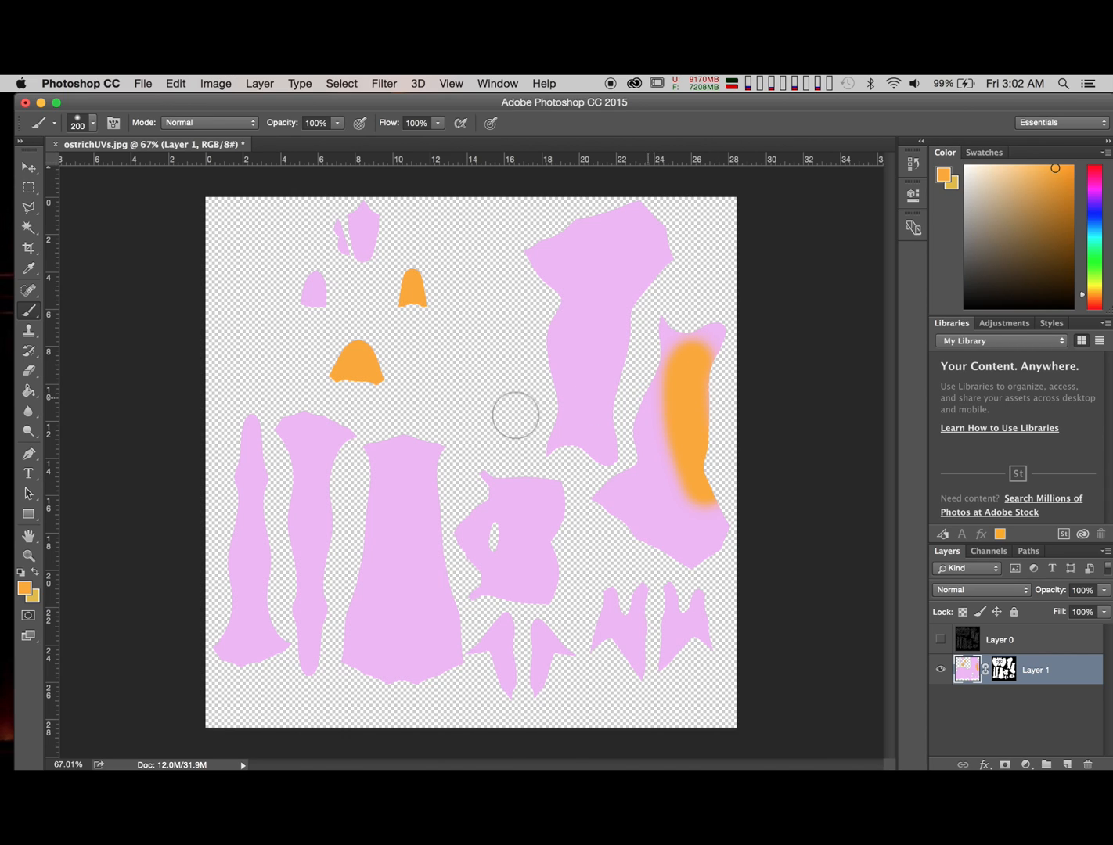
{"action": "key", "text": "super+z"}
{"action": "mouse_move", "coordinate": [386, 371]}
{"action": "left_mouse_down"}
{"action": "mouse_move", "coordinate": [301, 353]}
{"action": "mouse_move", "coordinate": [406, 366]}
{"action": "left_mouse_up"}
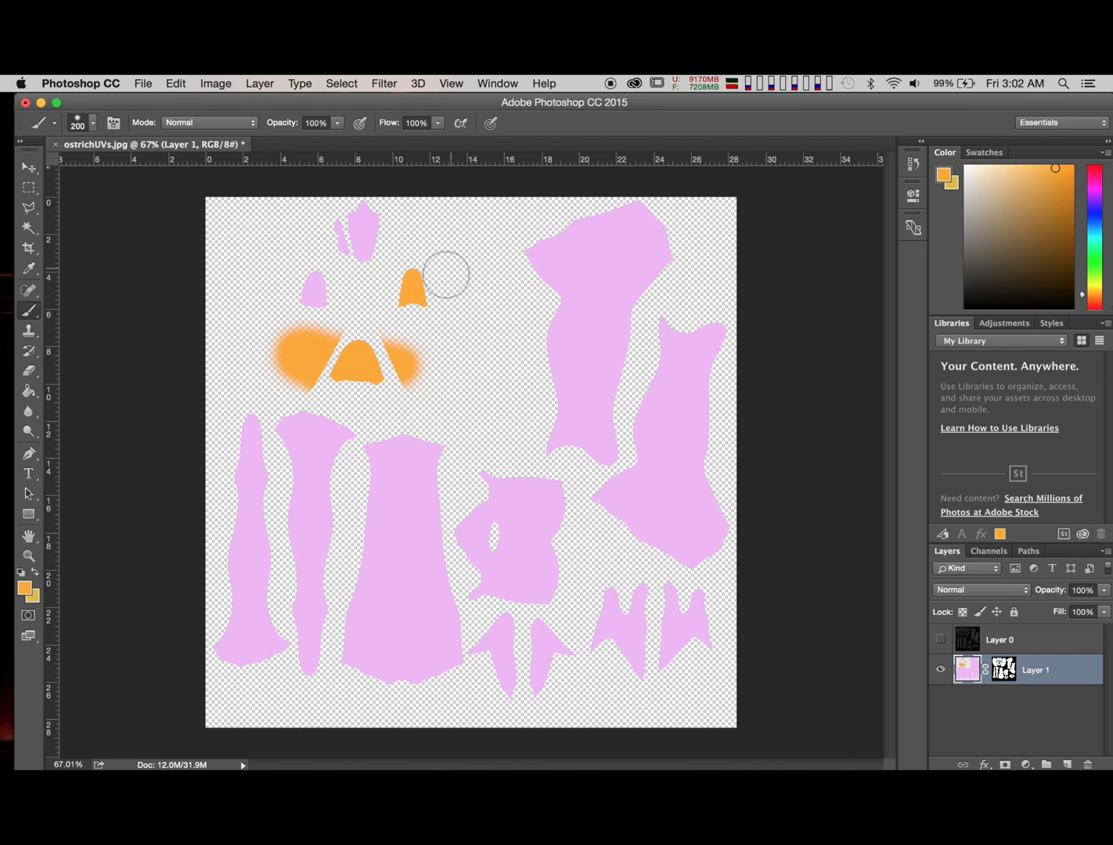
{"action": "mouse_move", "coordinate": [442, 270]}
{"action": "left_mouse_down"}
{"action": "mouse_move", "coordinate": [417, 273]}
{"action": "mouse_move", "coordinate": [416, 306]}
{"action": "left_mouse_up"}
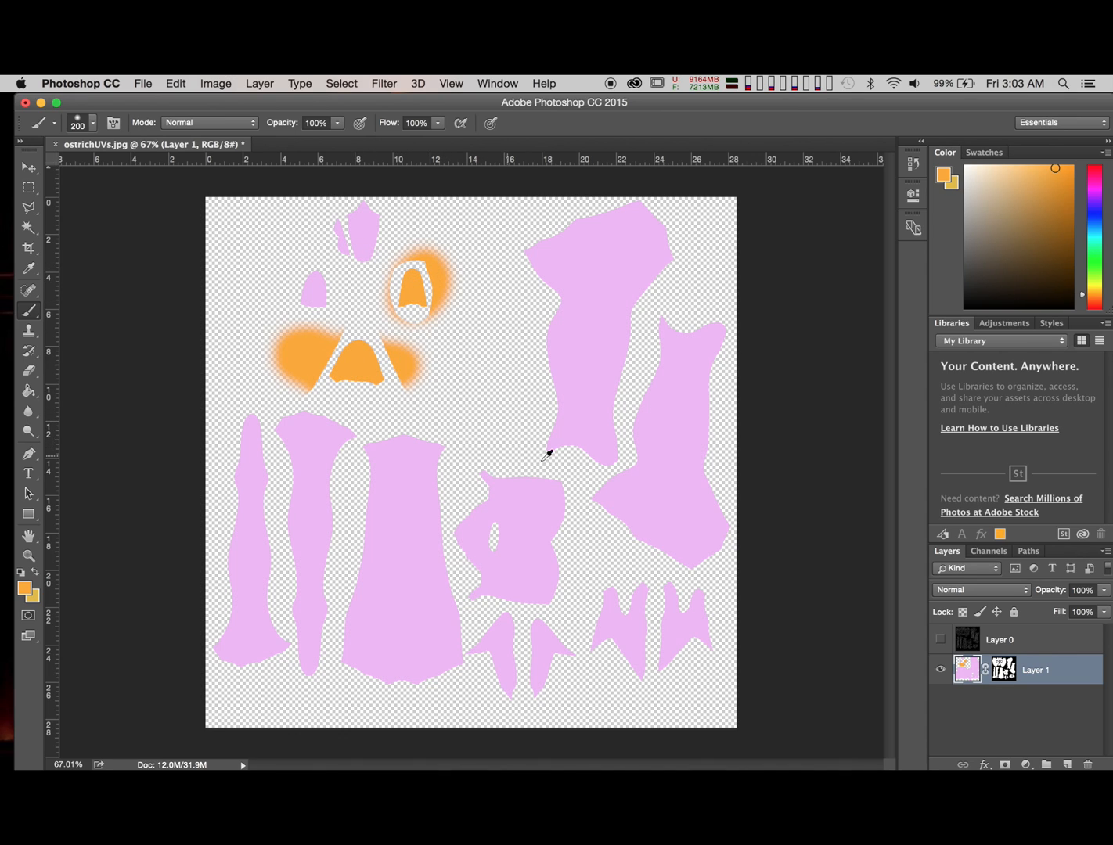
{"action": "left_click", "coordinate": [587, 403], "text": "alt"}
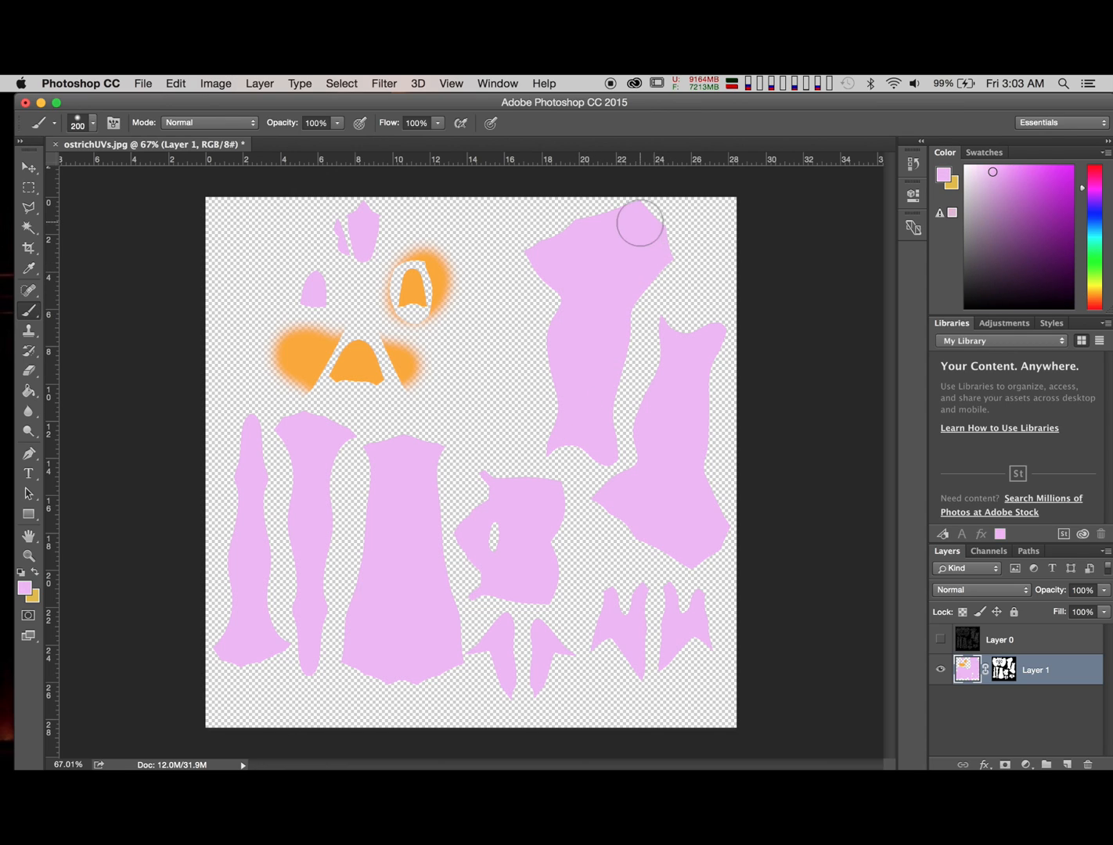
{"action": "left_click_drag", "start_coordinate": [517, 256], "coordinate": [519, 271]}
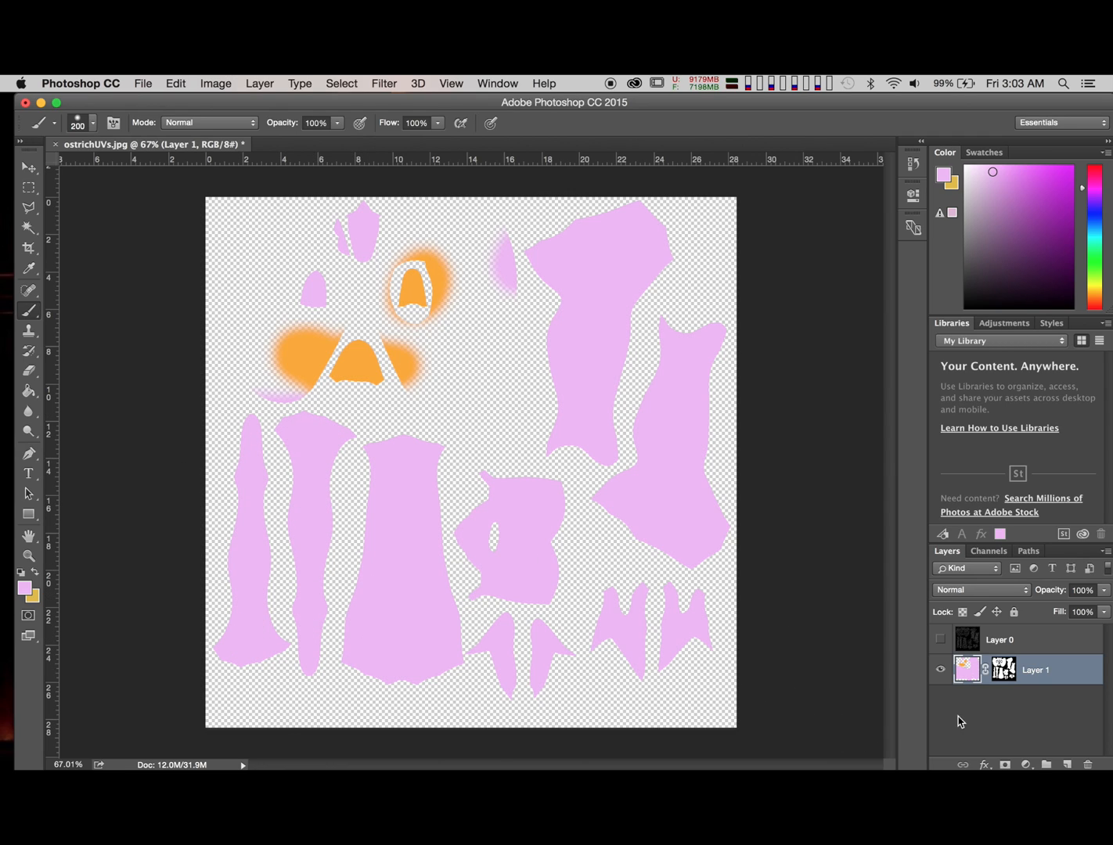
Step: Show the Layer 0 wireframe again and make Layer 1's image the painting target
{"action": "left_click", "coordinate": [1019, 711]}
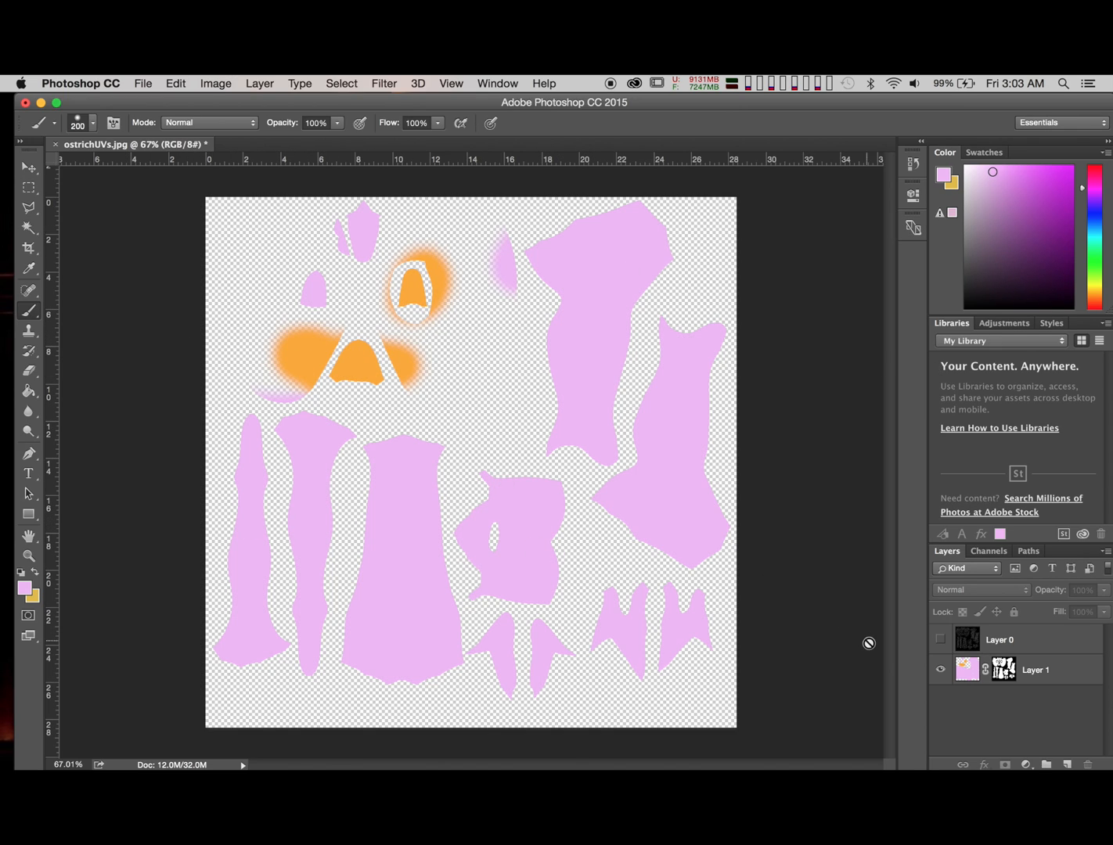
{"action": "left_click", "coordinate": [941, 639]}
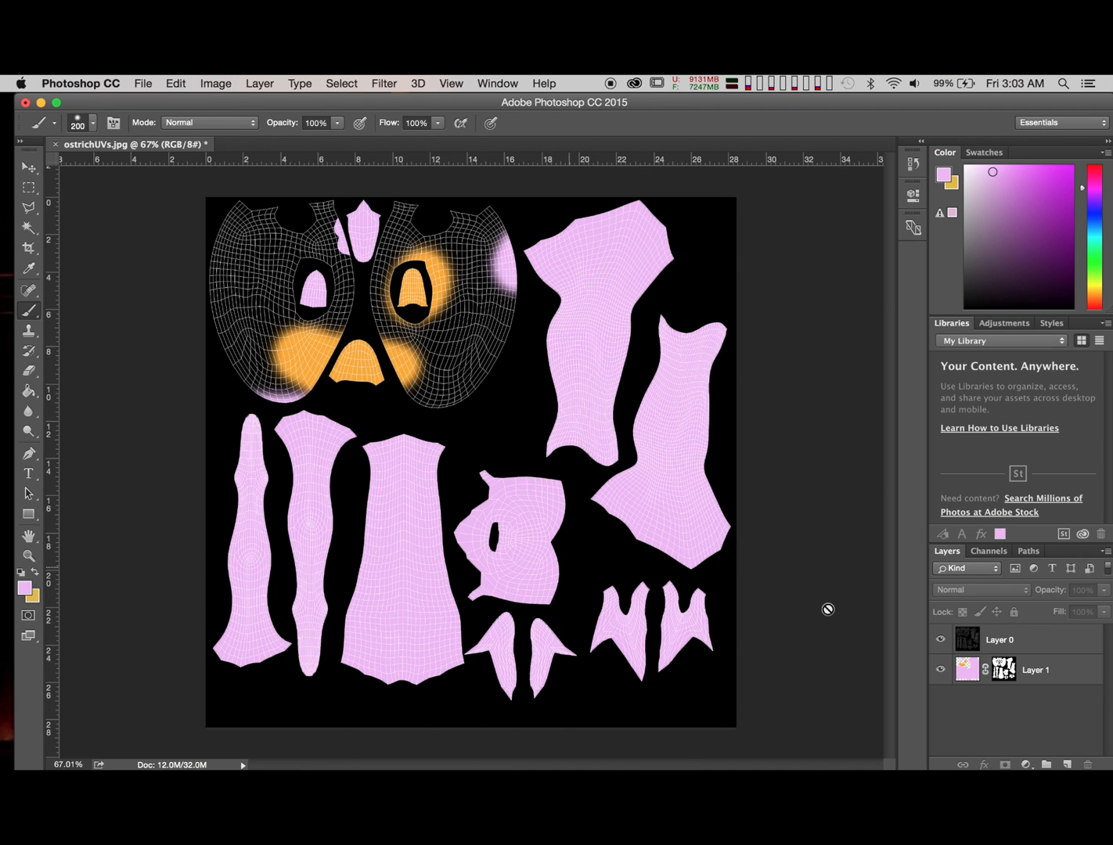
{"action": "left_click", "coordinate": [960, 675]}
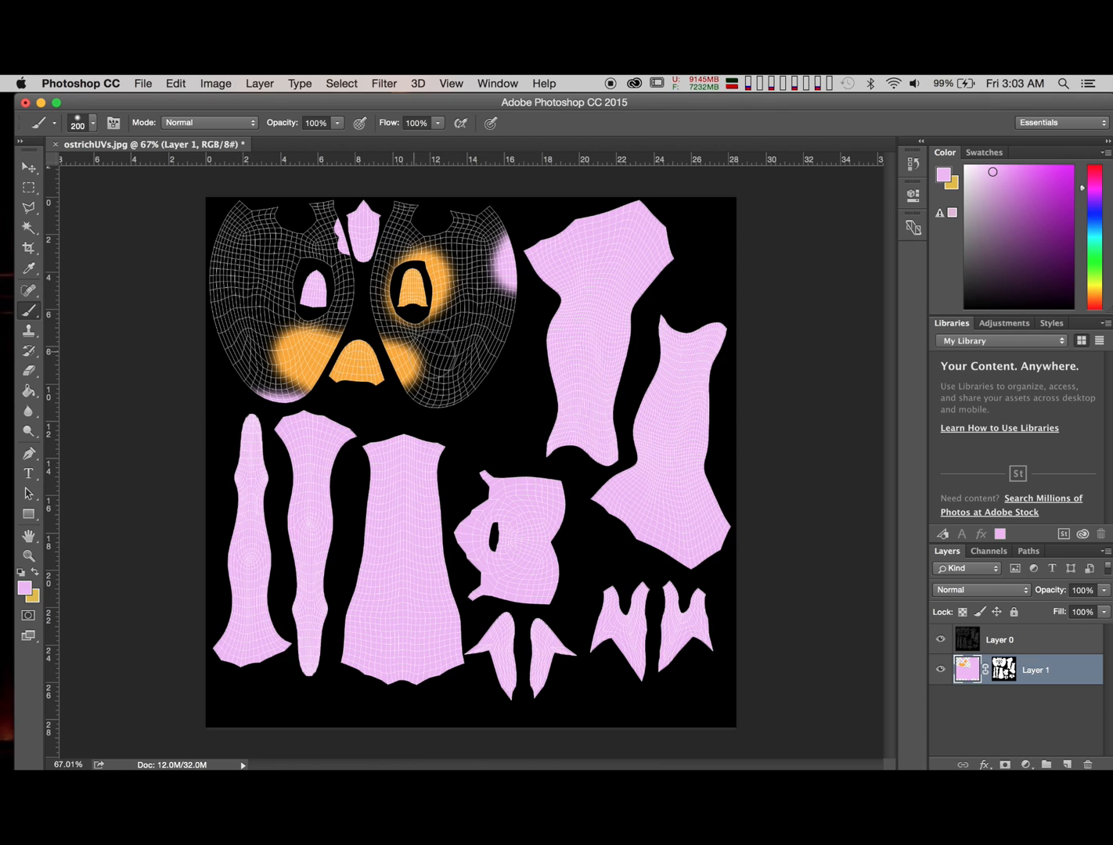
Step: Sample the orange and, with a 45 px brush, paint the hole's rim and the jagged edge of the round central shell
{"action": "left_click", "coordinate": [365, 371], "text": "alt"}
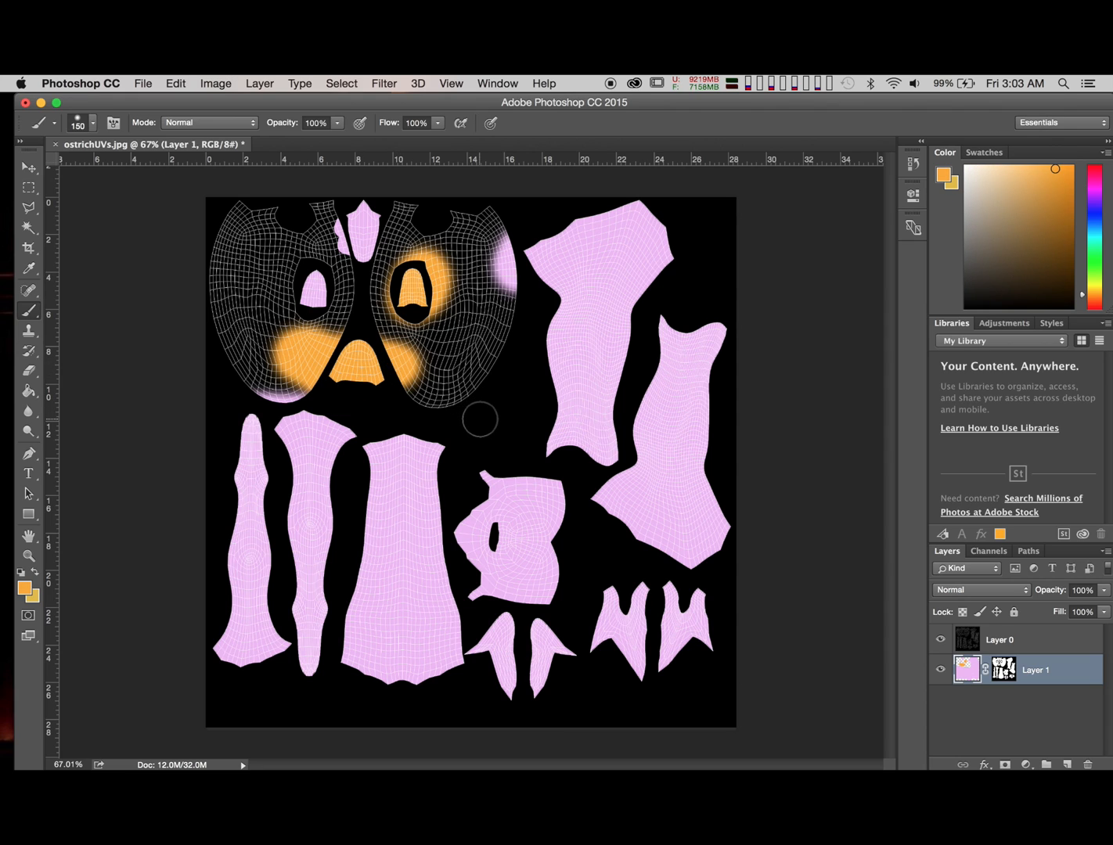
{"action": "key", "text": "bracketleft"}
{"action": "key", "text": "bracketleft"}
{"action": "key", "text": "bracketleft"}
{"action": "key", "text": "bracketleft"}
{"action": "key", "text": "bracketleft"}
{"action": "key", "text": "bracketleft"}
{"action": "scroll", "coordinate": [504, 547], "scroll_direction": "up", "scroll_amount": 5, "text": "alt"}
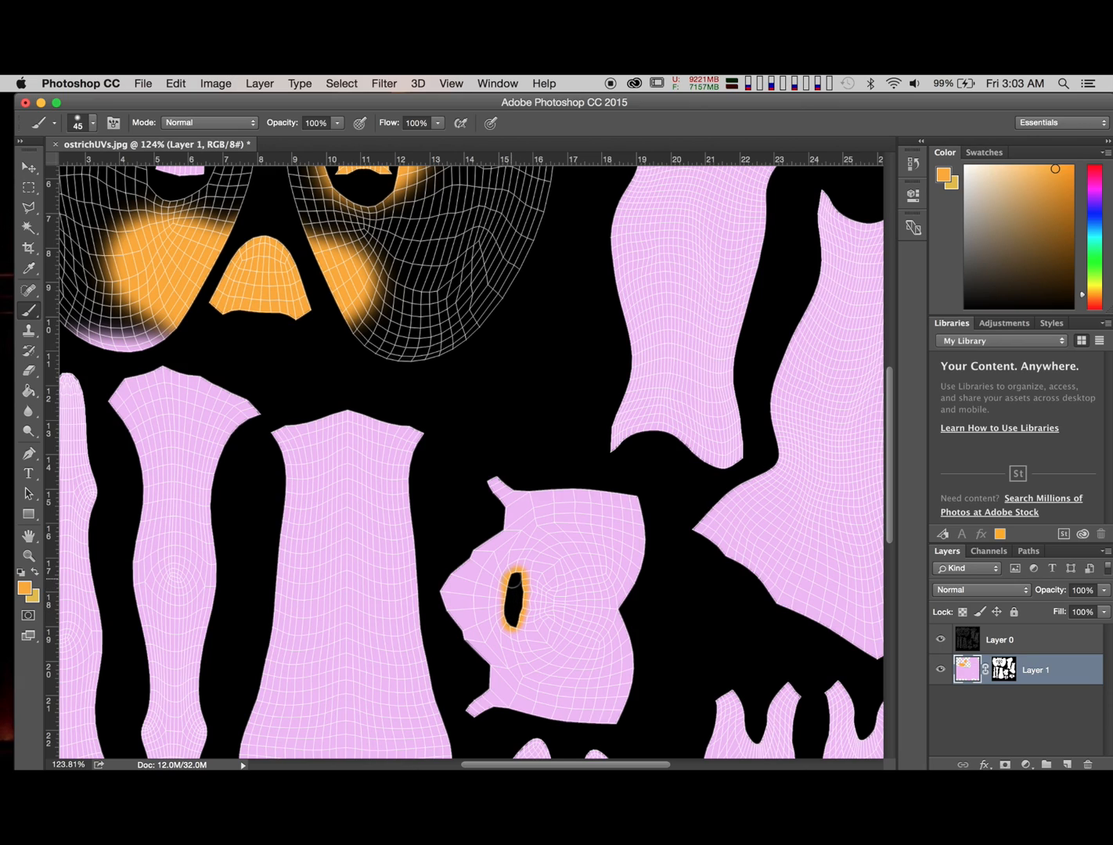
{"action": "left_click_drag", "start_coordinate": [489, 493], "coordinate": [498, 523]}
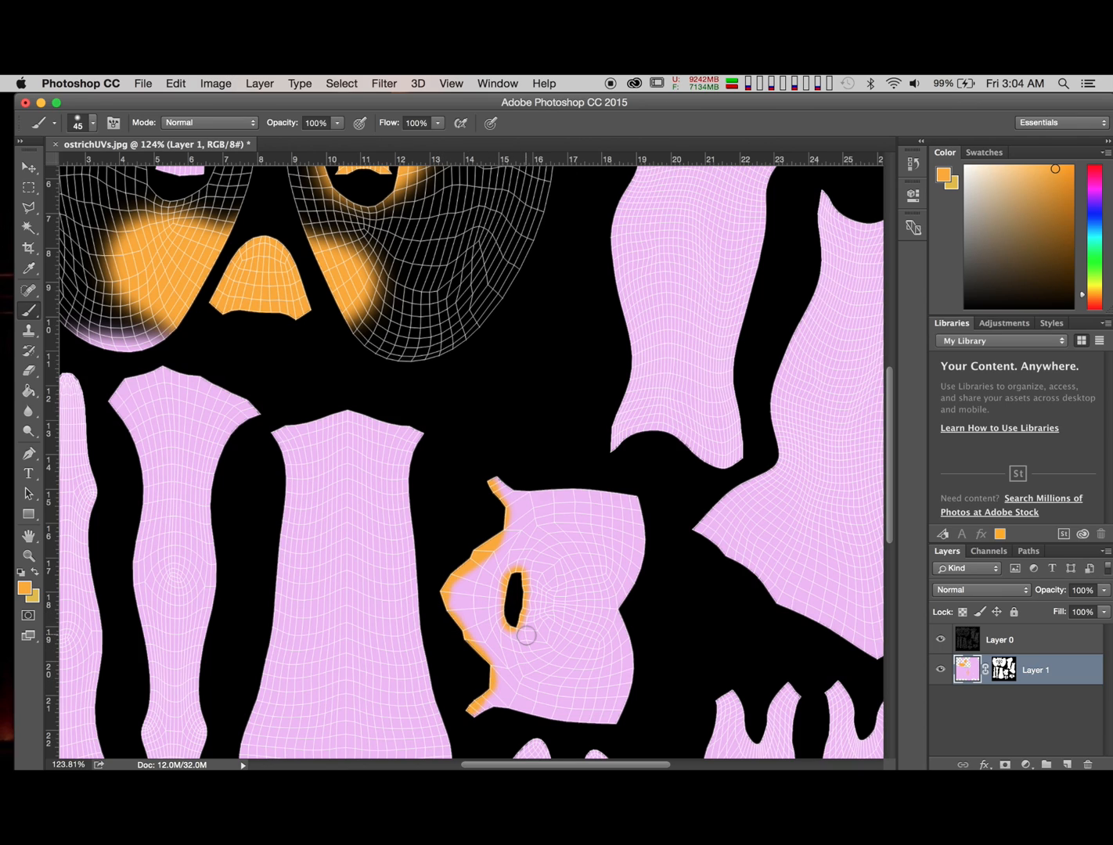
Step: Choose a bright green, enlarge the brush to 250 px and paint the lower part of the right oval shell on Layer 1
{"action": "scroll", "coordinate": [526, 636], "scroll_direction": "down", "scroll_amount": 5, "text": "alt"}
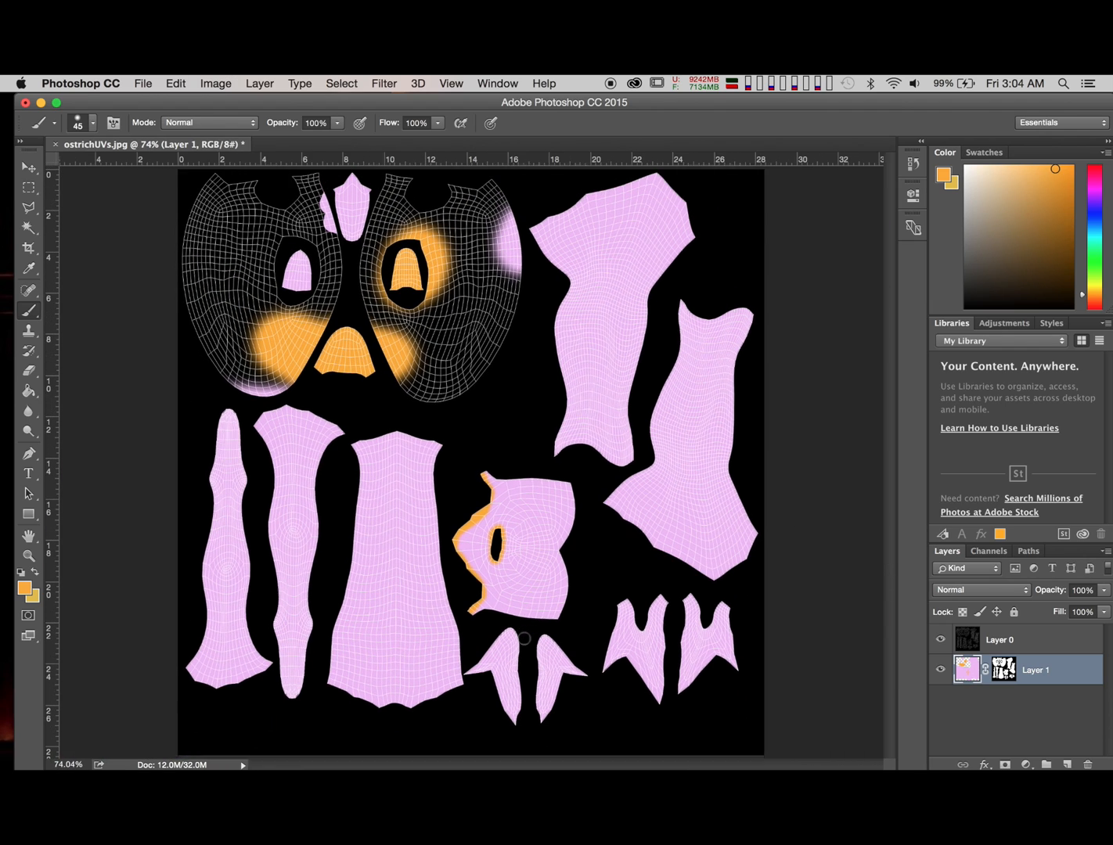
{"action": "scroll", "coordinate": [524, 639], "scroll_direction": "down", "scroll_amount": 1, "text": "alt"}
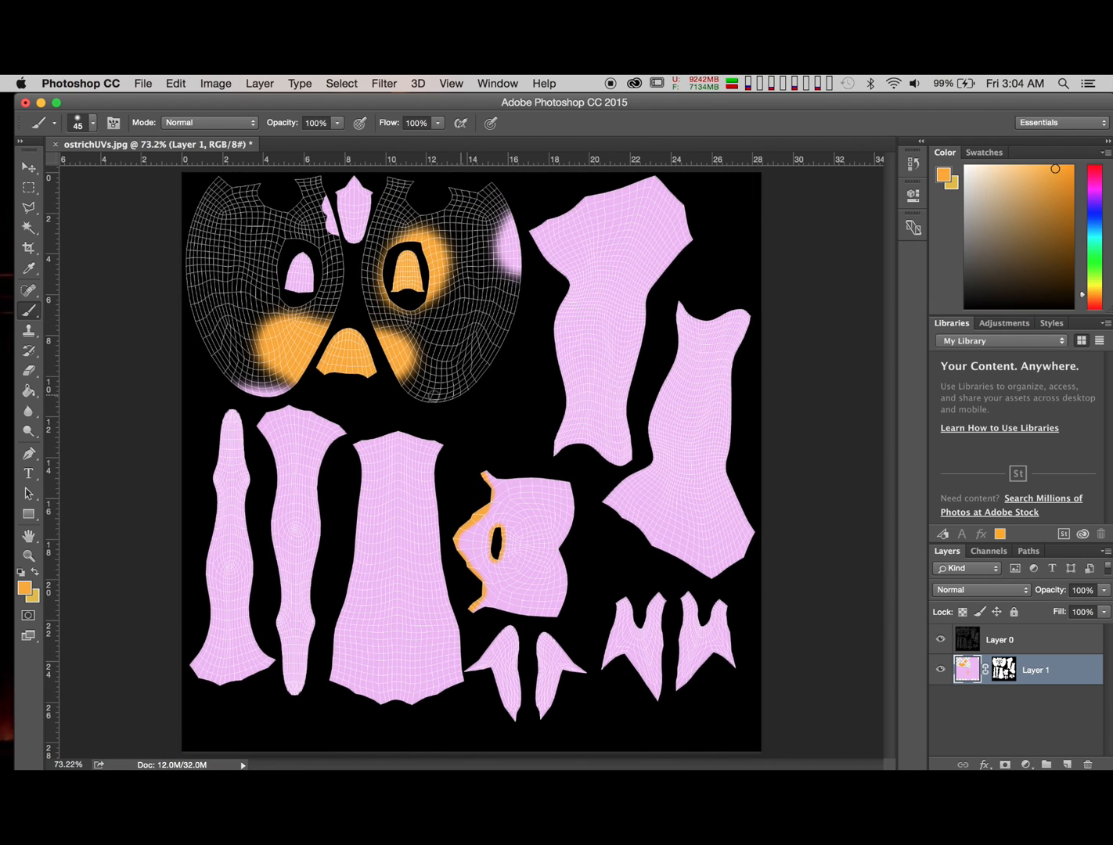
{"action": "left_click_drag", "start_coordinate": [1091, 234], "coordinate": [1096, 260]}
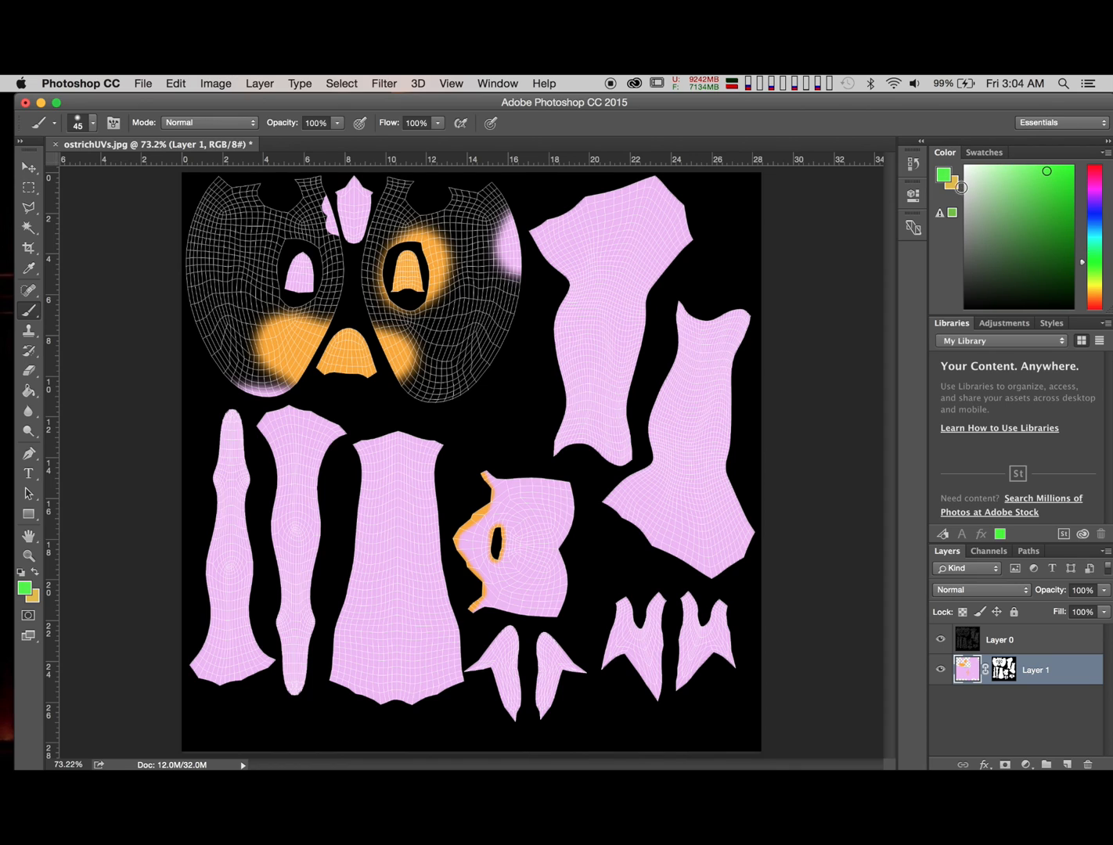
{"action": "key", "text": "bracketright"}
{"action": "key", "text": "bracketright"}
{"action": "key", "text": "bracketright"}
{"action": "key", "text": "bracketright"}
{"action": "key", "text": "bracketright"}
{"action": "key", "text": "bracketright"}
{"action": "key", "text": "bracketright"}
{"action": "key", "text": "bracketright"}
{"action": "key", "text": "bracketright"}
{"action": "mouse_move", "coordinate": [459, 337]}
{"action": "left_mouse_down"}
{"action": "mouse_move", "coordinate": [452, 365]}
{"action": "mouse_move", "coordinate": [404, 366]}
{"action": "left_mouse_up"}
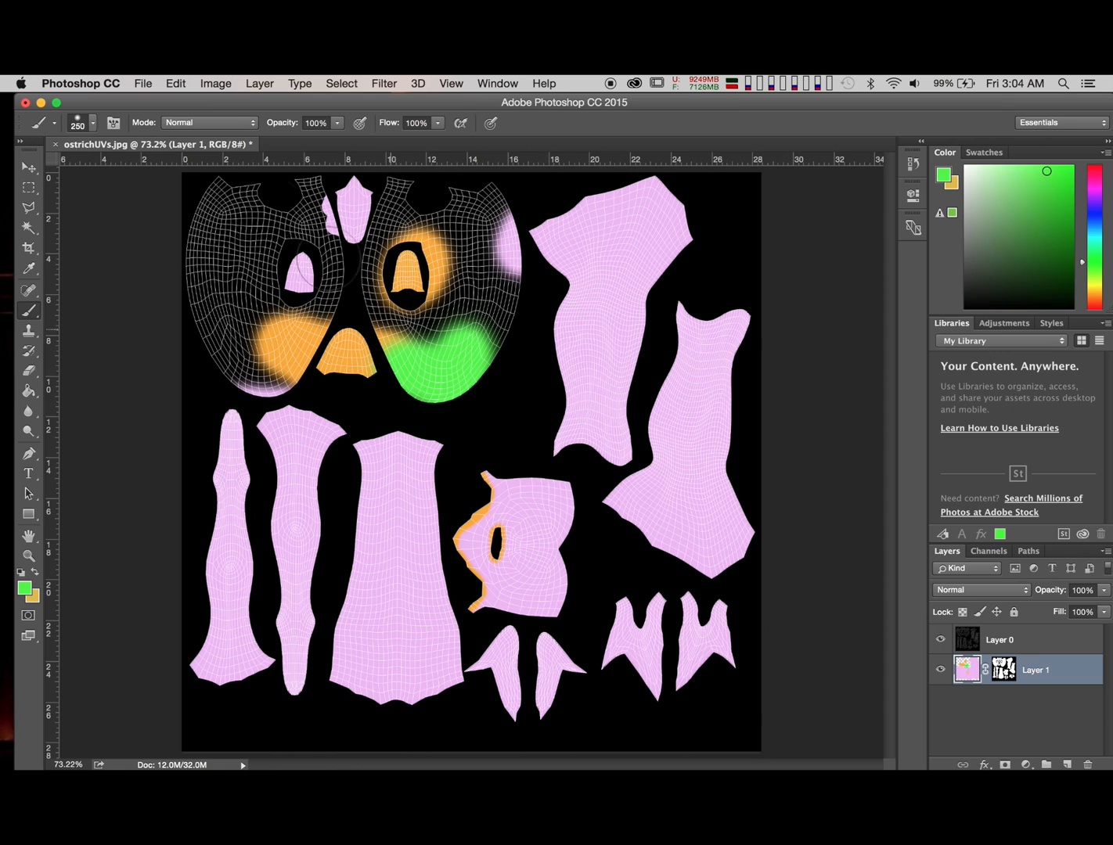
Step: Raise the brush hardness to maximum, reduce its size to 150 px and paint most of the right oval shell green
{"action": "left_click", "coordinate": [93, 124]}
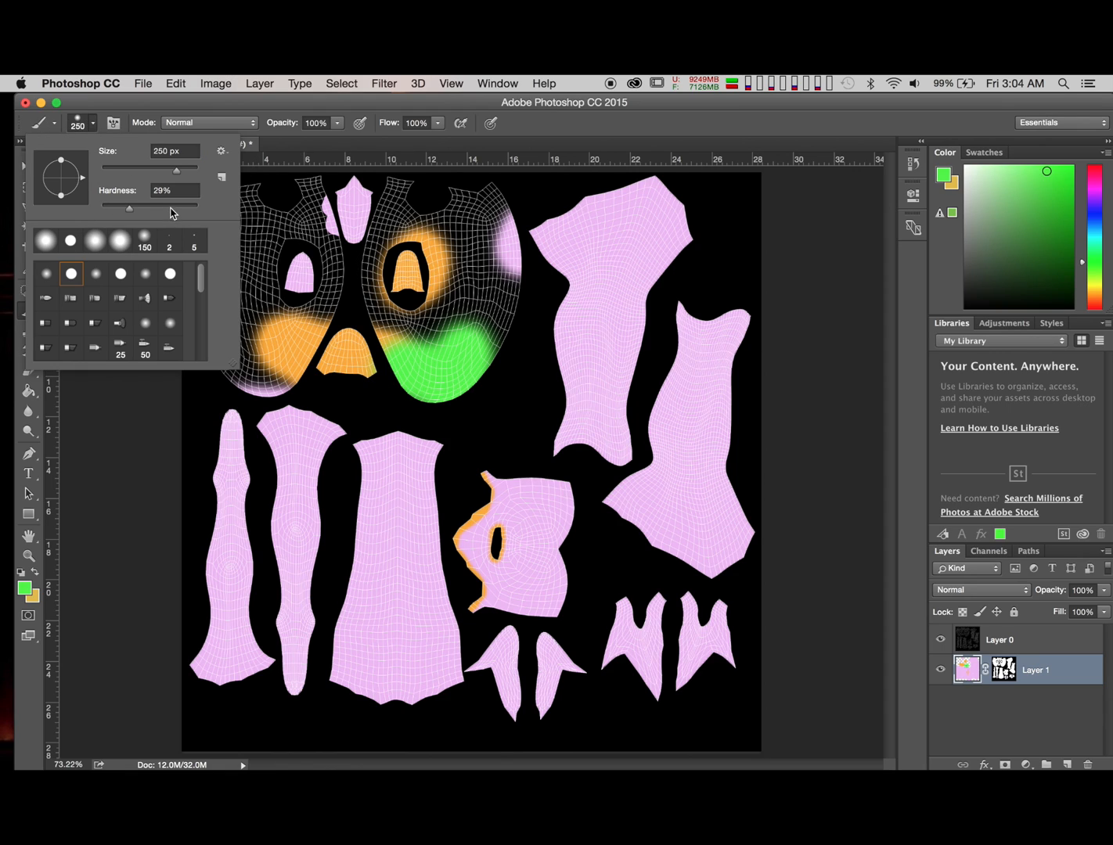
{"action": "left_click_drag", "start_coordinate": [171, 209], "coordinate": [330, 220]}
{"action": "left_click", "coordinate": [486, 346]}
{"action": "key", "text": "bracketleft"}
{"action": "key", "text": "bracketleft"}
{"action": "key", "text": "bracketleft"}
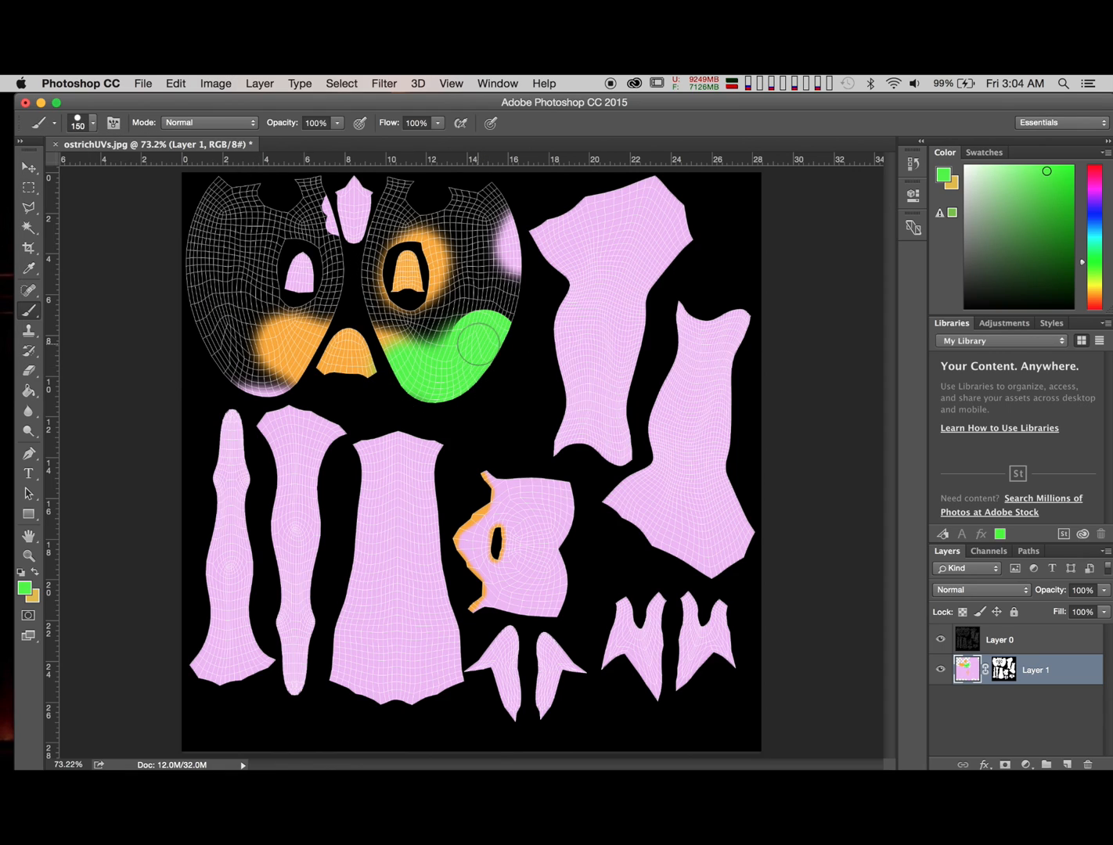
{"action": "mouse_move", "coordinate": [476, 344]}
{"action": "left_mouse_down"}
{"action": "mouse_move", "coordinate": [501, 313]}
{"action": "mouse_move", "coordinate": [497, 250]}
{"action": "mouse_move", "coordinate": [521, 286]}
{"action": "mouse_move", "coordinate": [501, 216]}
{"action": "mouse_move", "coordinate": [479, 186]}
{"action": "mouse_move", "coordinate": [415, 207]}
{"action": "mouse_move", "coordinate": [402, 190]}
{"action": "mouse_move", "coordinate": [385, 206]}
{"action": "mouse_move", "coordinate": [392, 223]}
{"action": "mouse_move", "coordinate": [453, 238]}
{"action": "mouse_move", "coordinate": [464, 298]}
{"action": "mouse_move", "coordinate": [435, 333]}
{"action": "mouse_move", "coordinate": [434, 266]}
{"action": "mouse_move", "coordinate": [437, 327]}
{"action": "mouse_move", "coordinate": [415, 331]}
{"action": "mouse_move", "coordinate": [448, 289]}
{"action": "mouse_move", "coordinate": [429, 325]}
{"action": "mouse_move", "coordinate": [402, 349]}
{"action": "mouse_move", "coordinate": [393, 341]}
{"action": "mouse_move", "coordinate": [418, 385]}
{"action": "left_mouse_up"}
{"action": "key", "text": "super+z"}
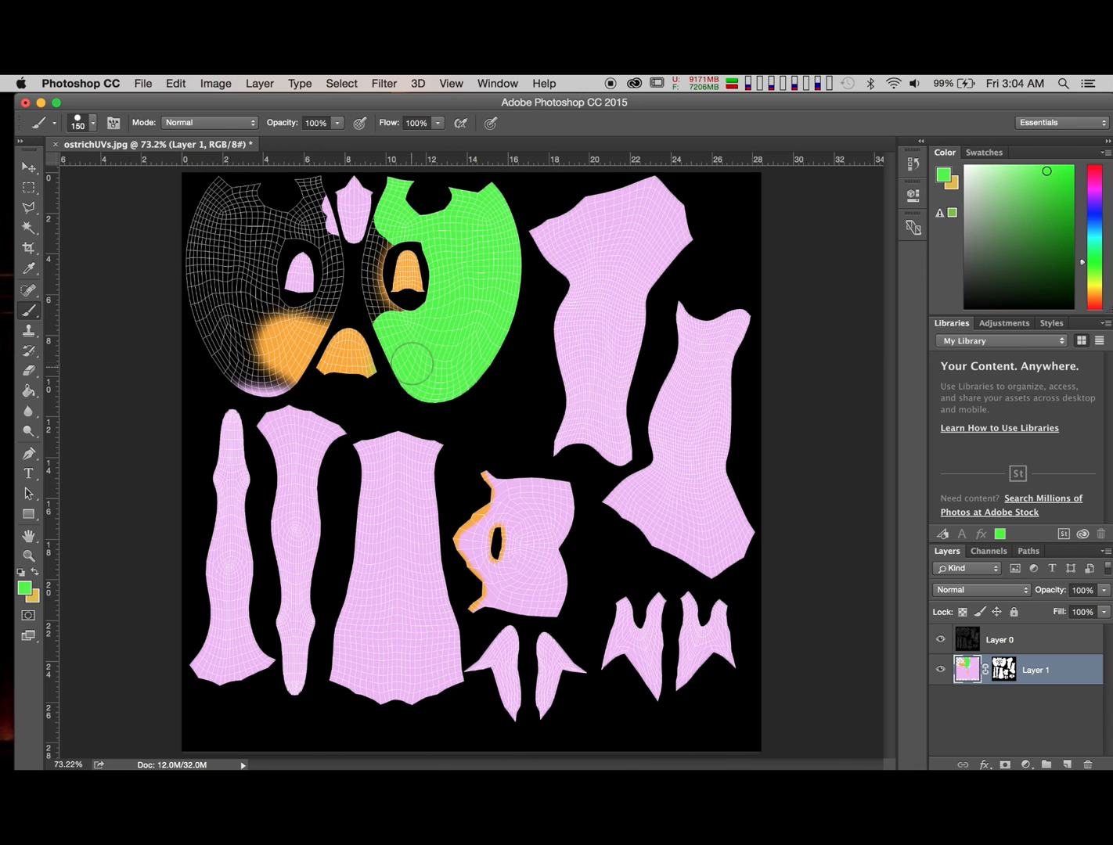
Step: With an 80 px brush, paint the right oval's inner edge and the area around its eye hole green
{"action": "scroll", "coordinate": [413, 362], "scroll_direction": "up", "scroll_amount": 5, "text": "alt"}
{"action": "scroll", "coordinate": [413, 363], "scroll_direction": "up", "scroll_amount": 5}
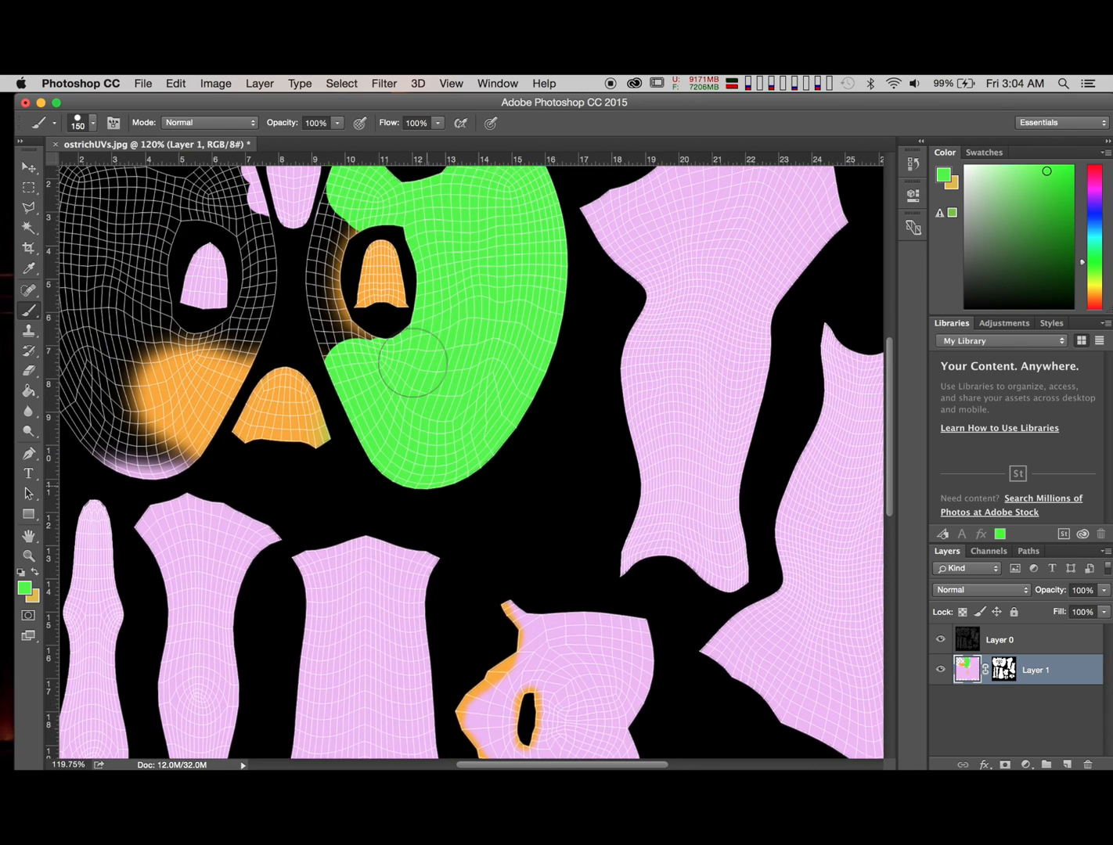
{"action": "key", "text": "bracketleft"}
{"action": "key", "text": "bracketleft"}
{"action": "key", "text": "bracketleft"}
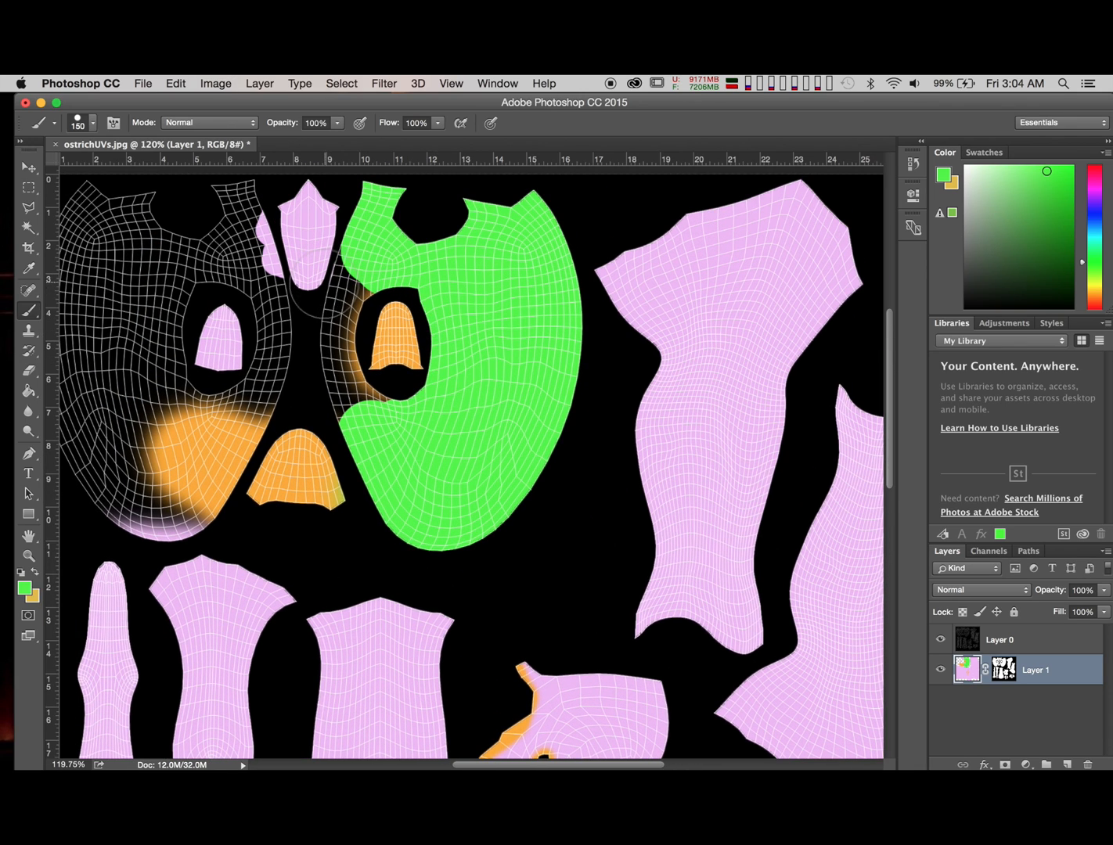
{"action": "key", "text": "bracketleft"}
{"action": "mouse_move", "coordinate": [357, 254]}
{"action": "left_mouse_down"}
{"action": "mouse_move", "coordinate": [334, 356]}
{"action": "mouse_move", "coordinate": [347, 423]}
{"action": "mouse_move", "coordinate": [383, 401]}
{"action": "mouse_move", "coordinate": [352, 381]}
{"action": "mouse_move", "coordinate": [422, 409]}
{"action": "left_mouse_up"}
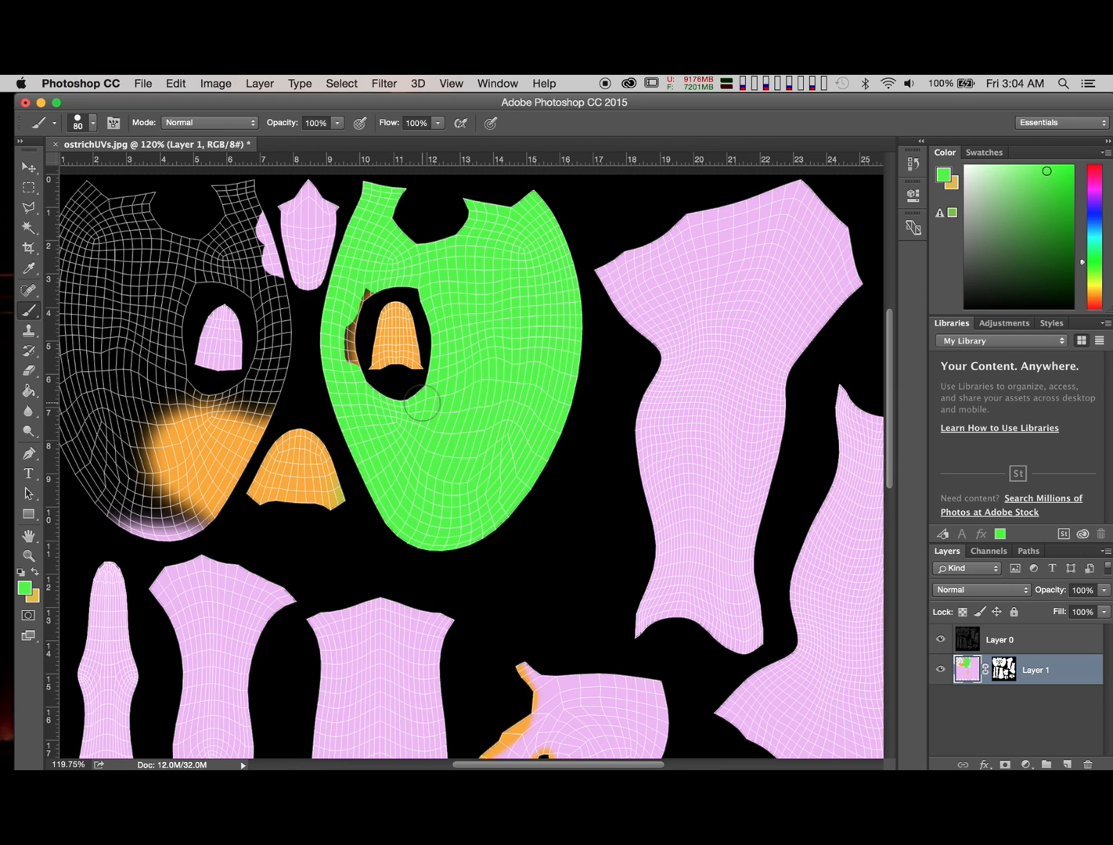
Step: Cover the remaining dark orange strip beside the right oval's eye hole with green
{"action": "scroll", "coordinate": [422, 409], "scroll_direction": "up", "scroll_amount": 3, "text": "alt"}
{"action": "scroll", "coordinate": [422, 404], "scroll_direction": "up", "scroll_amount": 3, "text": "alt"}
{"action": "scroll", "coordinate": [421, 404], "scroll_direction": "down", "scroll_amount": 2, "text": "alt"}
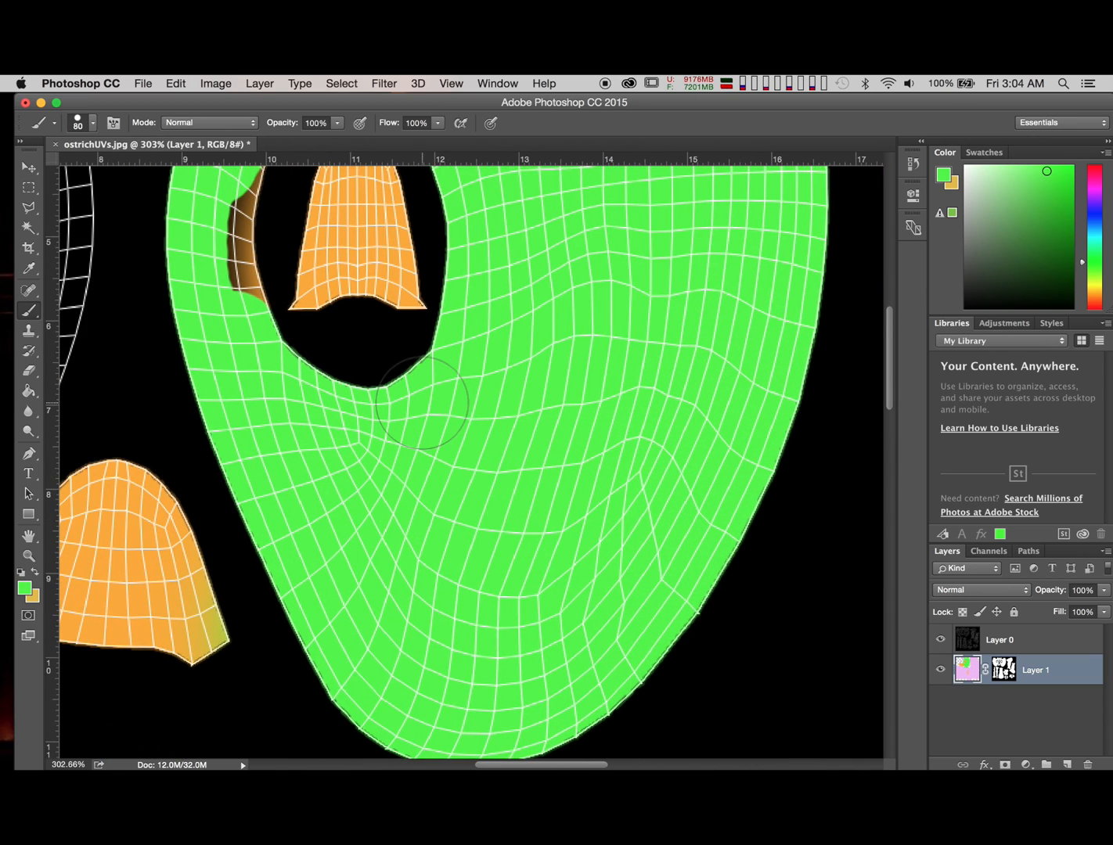
{"action": "scroll", "coordinate": [422, 399], "scroll_direction": "up", "scroll_amount": 5, "text": "alt"}
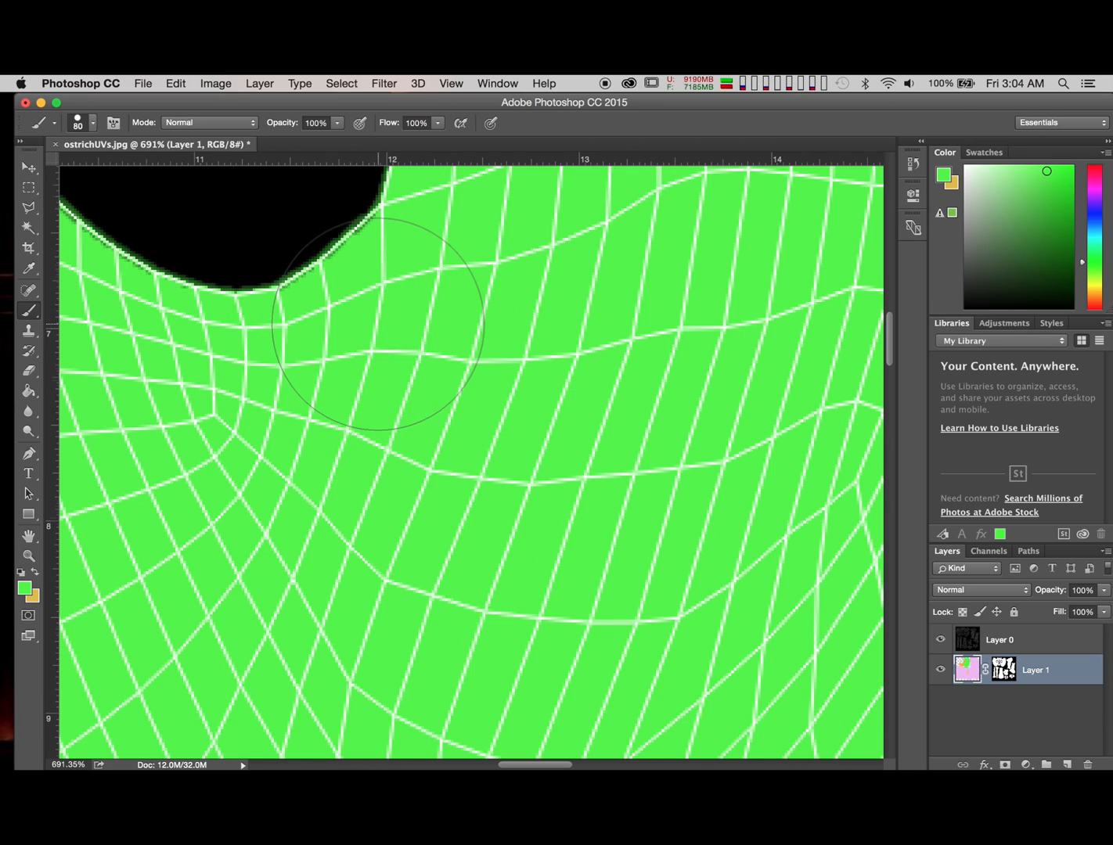
{"action": "scroll", "coordinate": [380, 323], "scroll_direction": "down", "scroll_amount": 5, "text": "alt"}
{"action": "scroll", "coordinate": [381, 325], "scroll_direction": "up", "scroll_amount": 3}
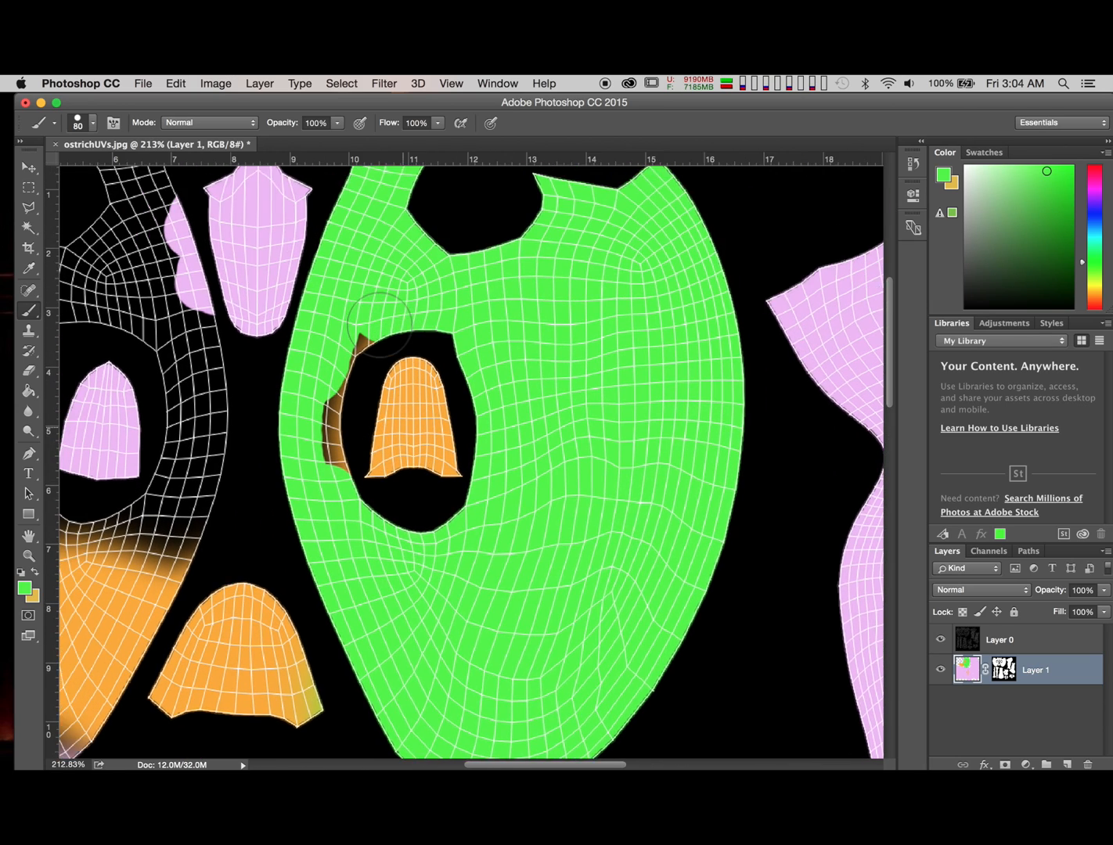
{"action": "scroll", "coordinate": [379, 326], "scroll_direction": "down", "scroll_amount": 4}
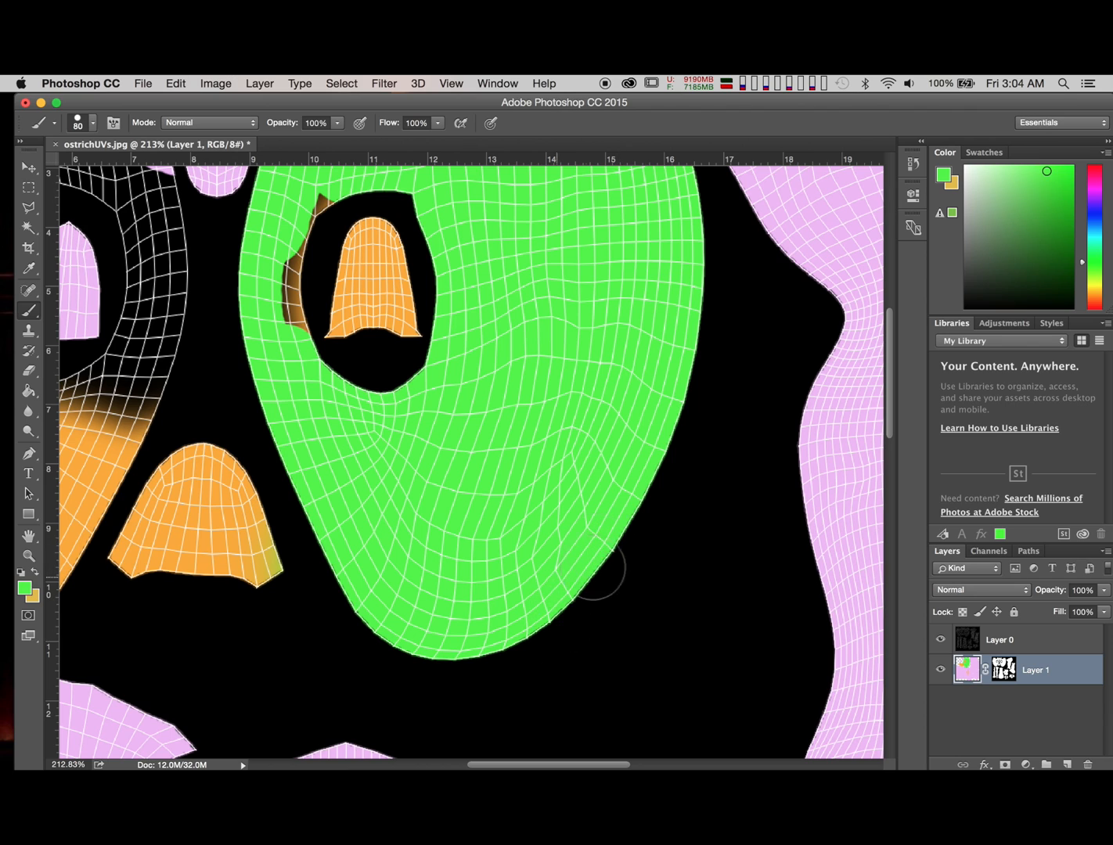
{"action": "scroll", "coordinate": [256, 397], "scroll_direction": "down", "scroll_amount": 2, "text": "alt"}
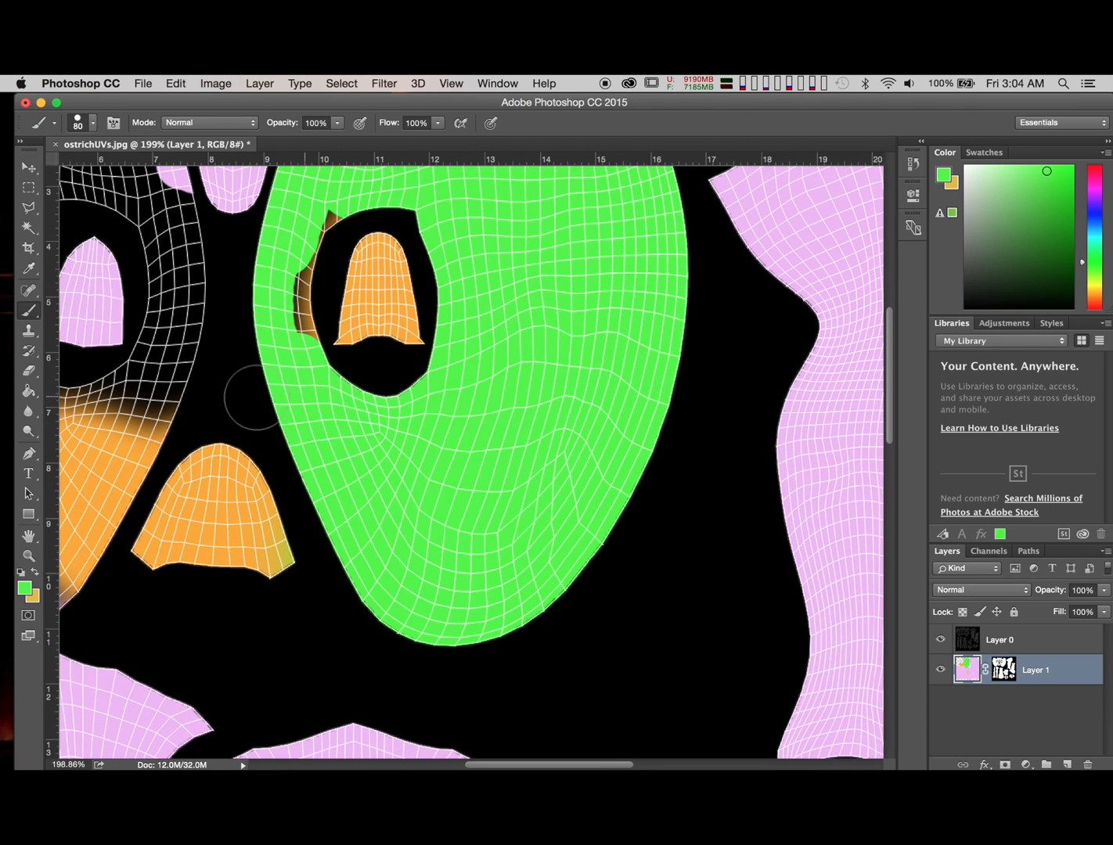
{"action": "scroll", "coordinate": [256, 397], "scroll_direction": "up", "scroll_amount": 3}
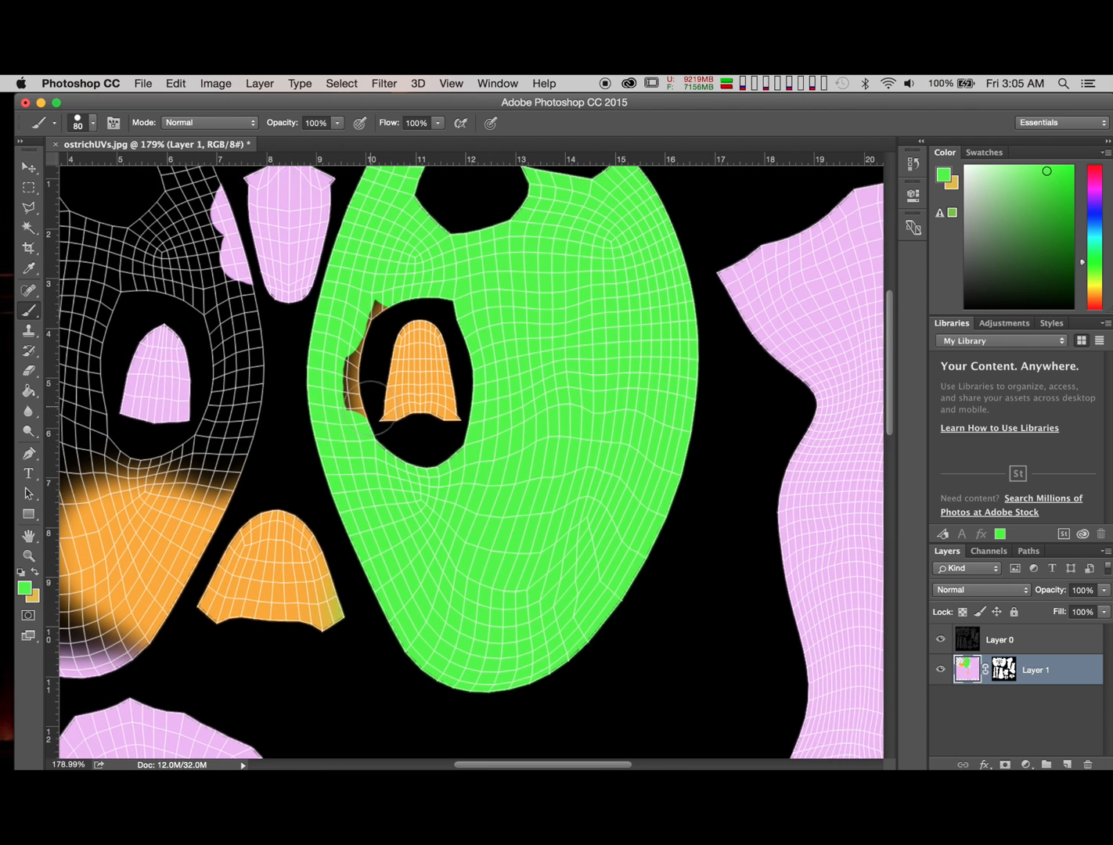
{"action": "mouse_move", "coordinate": [359, 427]}
{"action": "left_mouse_down"}
{"action": "mouse_move", "coordinate": [348, 343]}
{"action": "mouse_move", "coordinate": [375, 306]}
{"action": "left_mouse_up"}
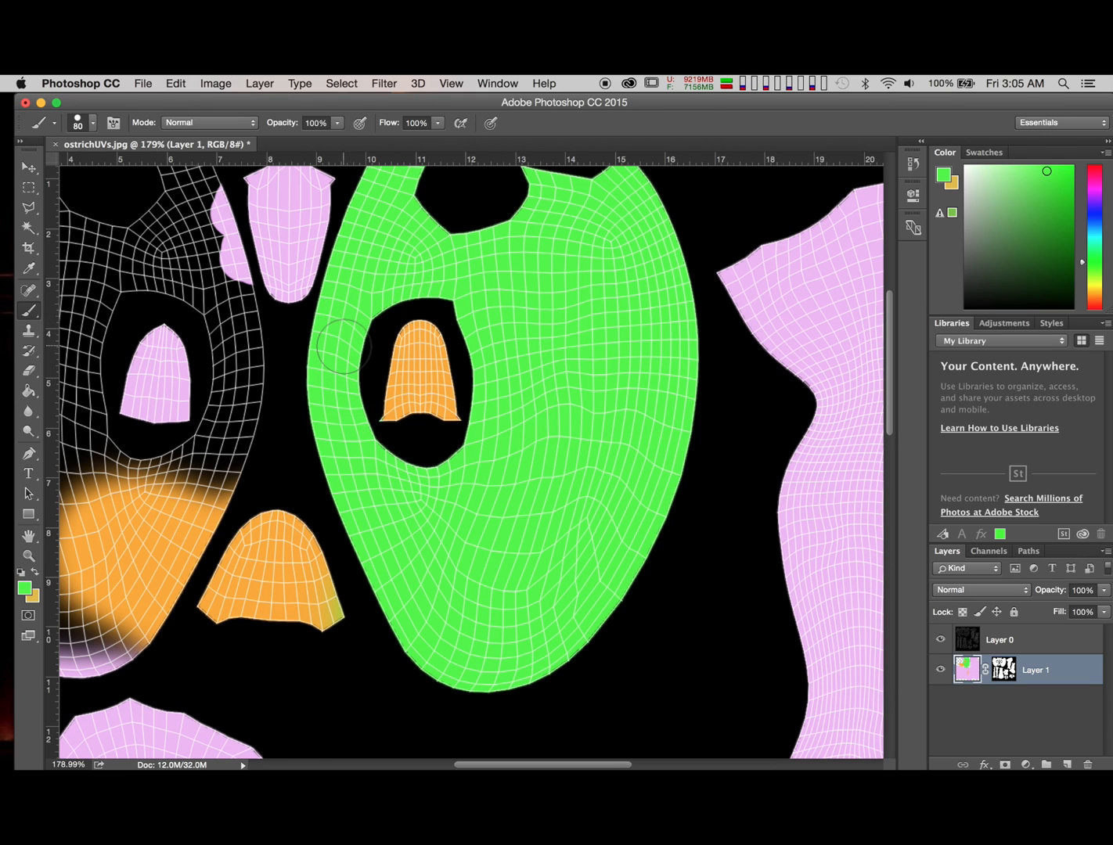
Step: Paint the entire left oval shell green, from its edges and eye hole rim through the middle
{"action": "scroll", "coordinate": [343, 345], "scroll_direction": "down", "scroll_amount": 3, "text": "alt"}
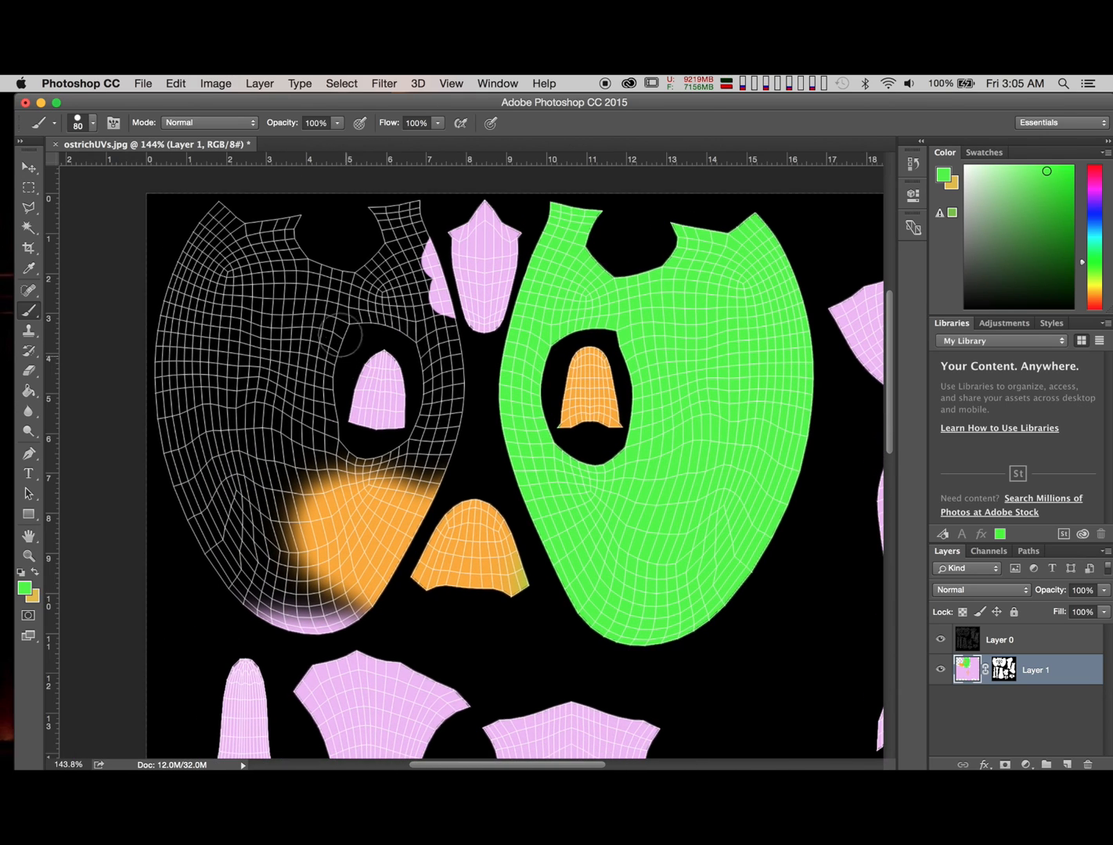
{"action": "mouse_move", "coordinate": [314, 305]}
{"action": "left_mouse_down"}
{"action": "mouse_move", "coordinate": [317, 374]}
{"action": "mouse_move", "coordinate": [345, 309]}
{"action": "mouse_move", "coordinate": [403, 309]}
{"action": "mouse_move", "coordinate": [451, 359]}
{"action": "left_mouse_up"}
{"action": "mouse_move", "coordinate": [427, 298]}
{"action": "left_mouse_down"}
{"action": "mouse_move", "coordinate": [426, 248]}
{"action": "mouse_move", "coordinate": [392, 216]}
{"action": "mouse_move", "coordinate": [366, 235]}
{"action": "mouse_move", "coordinate": [383, 279]}
{"action": "mouse_move", "coordinate": [313, 287]}
{"action": "mouse_move", "coordinate": [282, 251]}
{"action": "mouse_move", "coordinate": [311, 241]}
{"action": "mouse_move", "coordinate": [210, 225]}
{"action": "mouse_move", "coordinate": [221, 213]}
{"action": "mouse_move", "coordinate": [184, 321]}
{"action": "mouse_move", "coordinate": [172, 415]}
{"action": "mouse_move", "coordinate": [149, 375]}
{"action": "mouse_move", "coordinate": [202, 554]}
{"action": "mouse_move", "coordinate": [274, 621]}
{"action": "mouse_move", "coordinate": [344, 615]}
{"action": "mouse_move", "coordinate": [333, 629]}
{"action": "mouse_move", "coordinate": [389, 578]}
{"action": "mouse_move", "coordinate": [407, 540]}
{"action": "mouse_move", "coordinate": [447, 379]}
{"action": "mouse_move", "coordinate": [407, 454]}
{"action": "mouse_move", "coordinate": [365, 478]}
{"action": "mouse_move", "coordinate": [310, 410]}
{"action": "mouse_move", "coordinate": [329, 376]}
{"action": "mouse_move", "coordinate": [310, 474]}
{"action": "mouse_move", "coordinate": [302, 467]}
{"action": "left_mouse_up"}
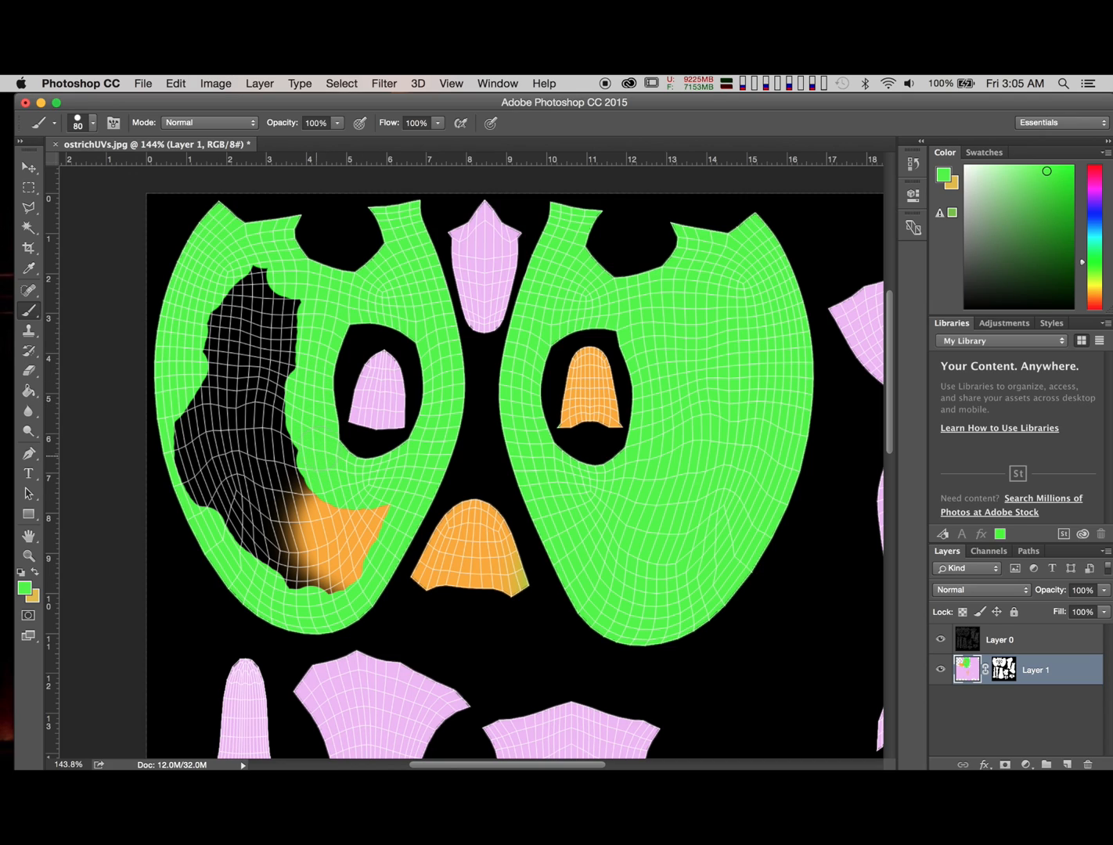
{"action": "mouse_move", "coordinate": [373, 513]}
{"action": "left_mouse_down"}
{"action": "mouse_move", "coordinate": [360, 548]}
{"action": "mouse_move", "coordinate": [294, 580]}
{"action": "mouse_move", "coordinate": [224, 470]}
{"action": "mouse_move", "coordinate": [188, 438]}
{"action": "mouse_move", "coordinate": [235, 289]}
{"action": "mouse_move", "coordinate": [263, 282]}
{"action": "mouse_move", "coordinate": [278, 333]}
{"action": "mouse_move", "coordinate": [258, 352]}
{"action": "left_mouse_up"}
{"action": "mouse_move", "coordinate": [292, 308]}
{"action": "left_mouse_down"}
{"action": "mouse_move", "coordinate": [276, 451]}
{"action": "mouse_move", "coordinate": [224, 392]}
{"action": "mouse_move", "coordinate": [225, 344]}
{"action": "mouse_move", "coordinate": [254, 506]}
{"action": "mouse_move", "coordinate": [286, 501]}
{"action": "mouse_move", "coordinate": [334, 540]}
{"action": "mouse_move", "coordinate": [301, 493]}
{"action": "left_mouse_up"}
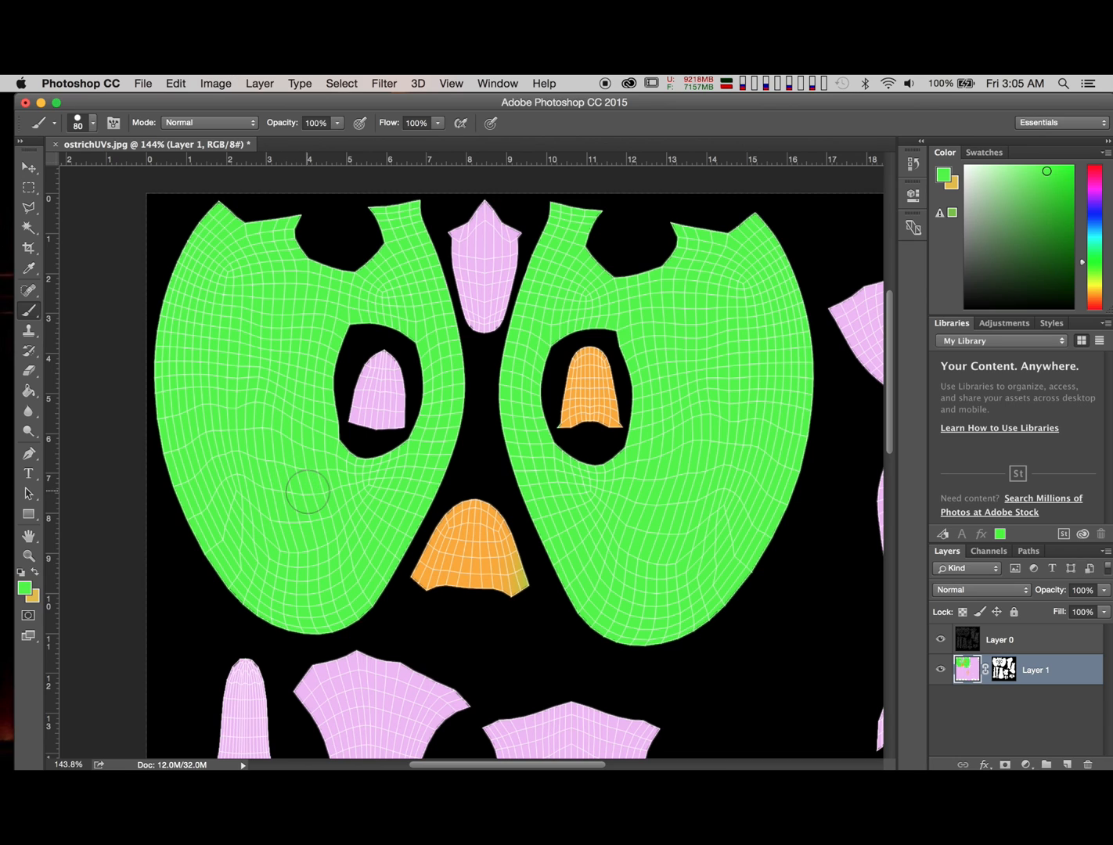
Step: Compare the painted shells with and without the Layer 0 wireframe, and load Layer 1's mask as a selection
{"action": "scroll", "coordinate": [307, 492], "scroll_direction": "down", "scroll_amount": 5, "text": "alt"}
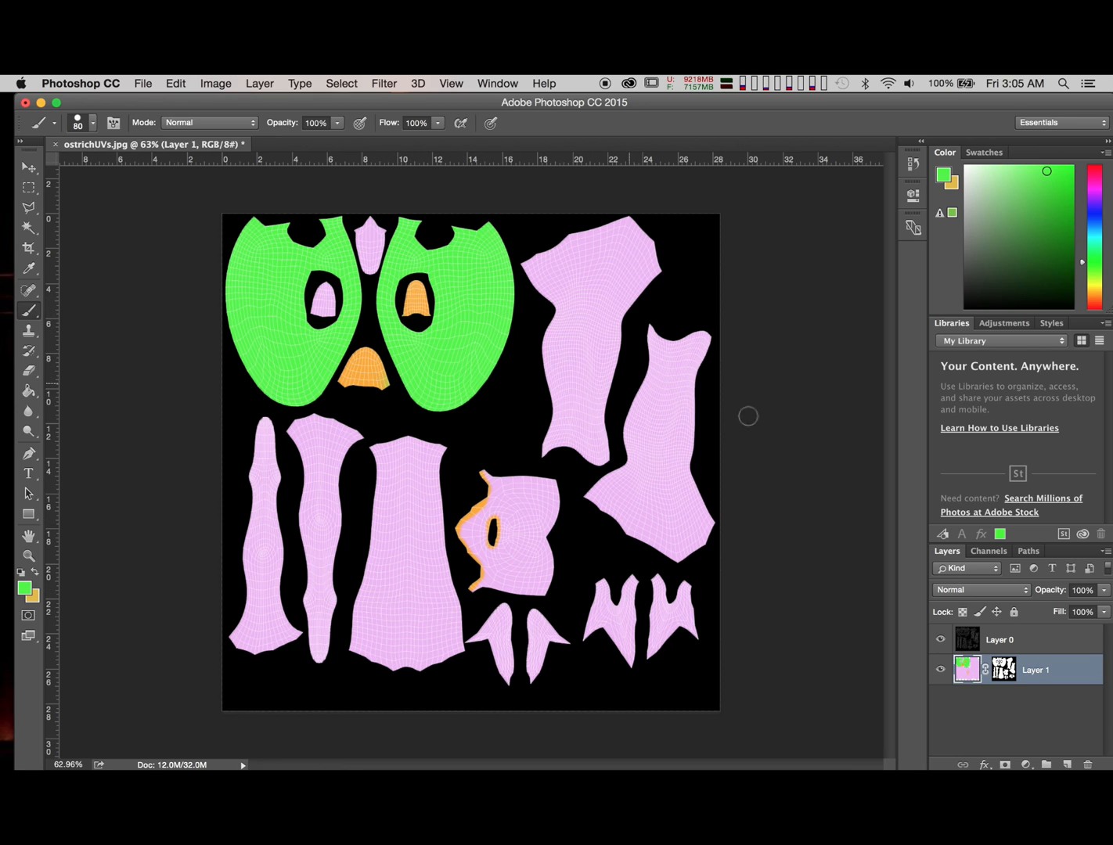
{"action": "left_click", "coordinate": [940, 641]}
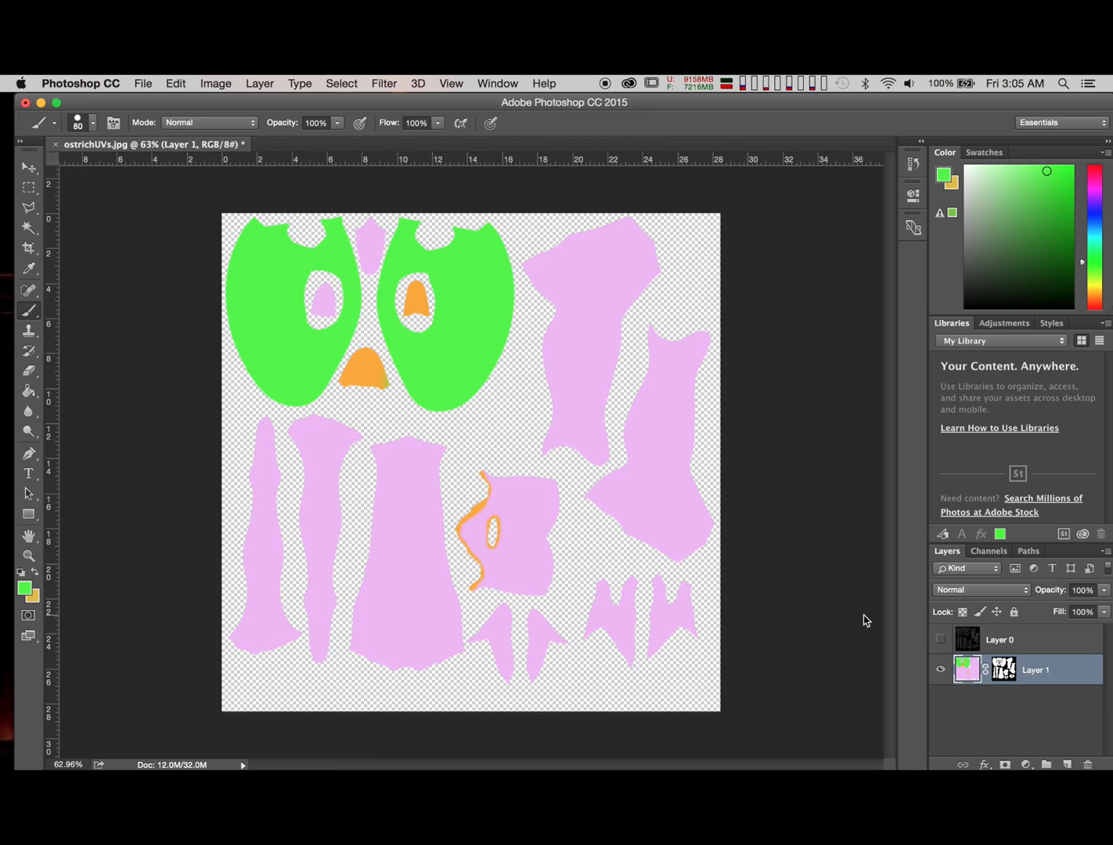
{"action": "left_click", "coordinate": [940, 640]}
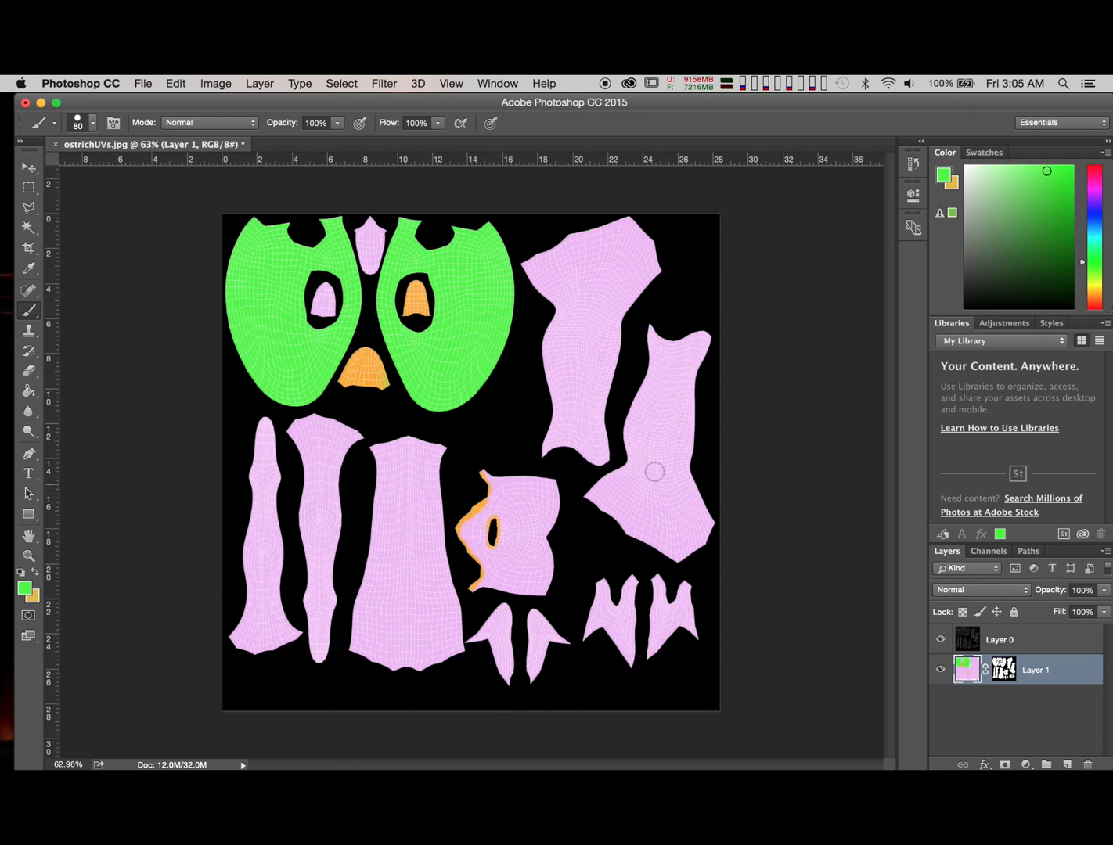
{"action": "left_click", "coordinate": [939, 641]}
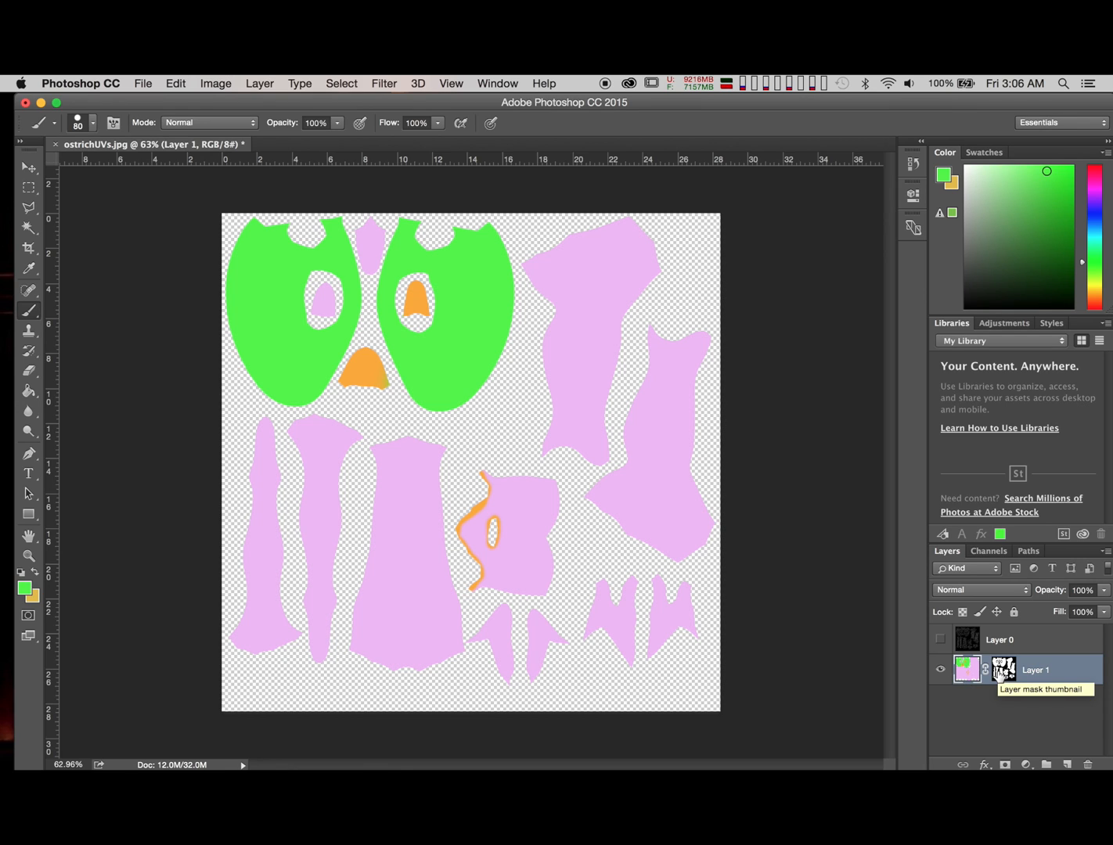
{"action": "left_click", "coordinate": [1001, 670], "text": "super"}
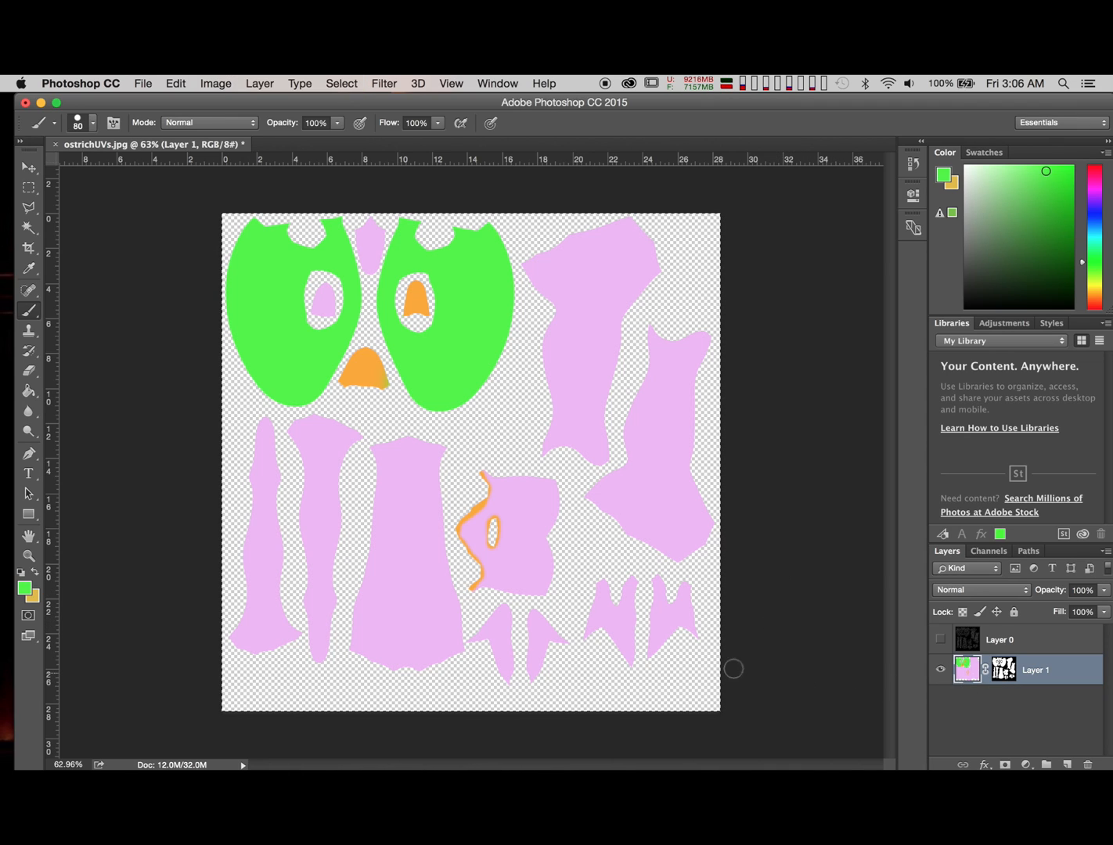
Step: Clear the selection and, with the Magic Wand on visible Layer 0, select the black background plus the round central shell's hole
{"action": "left_click", "coordinate": [29, 227]}
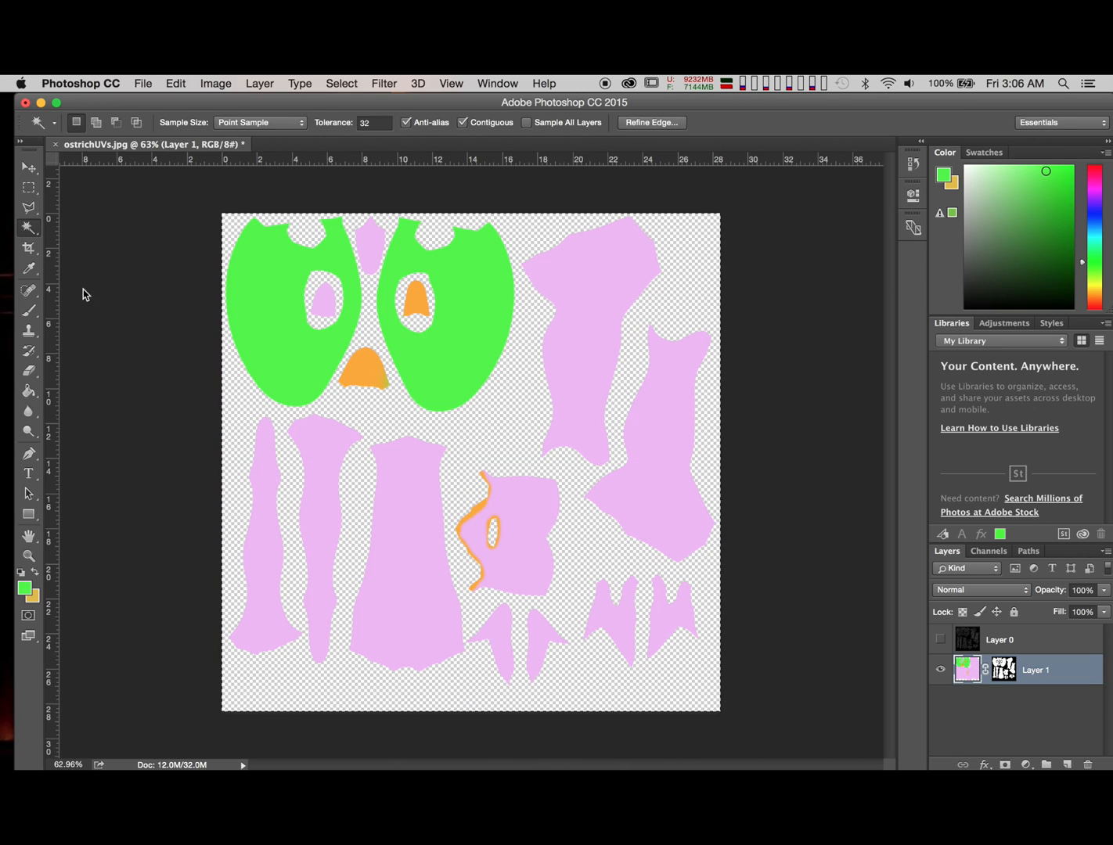
{"action": "left_click", "coordinate": [974, 647]}
{"action": "left_click", "coordinate": [940, 640]}
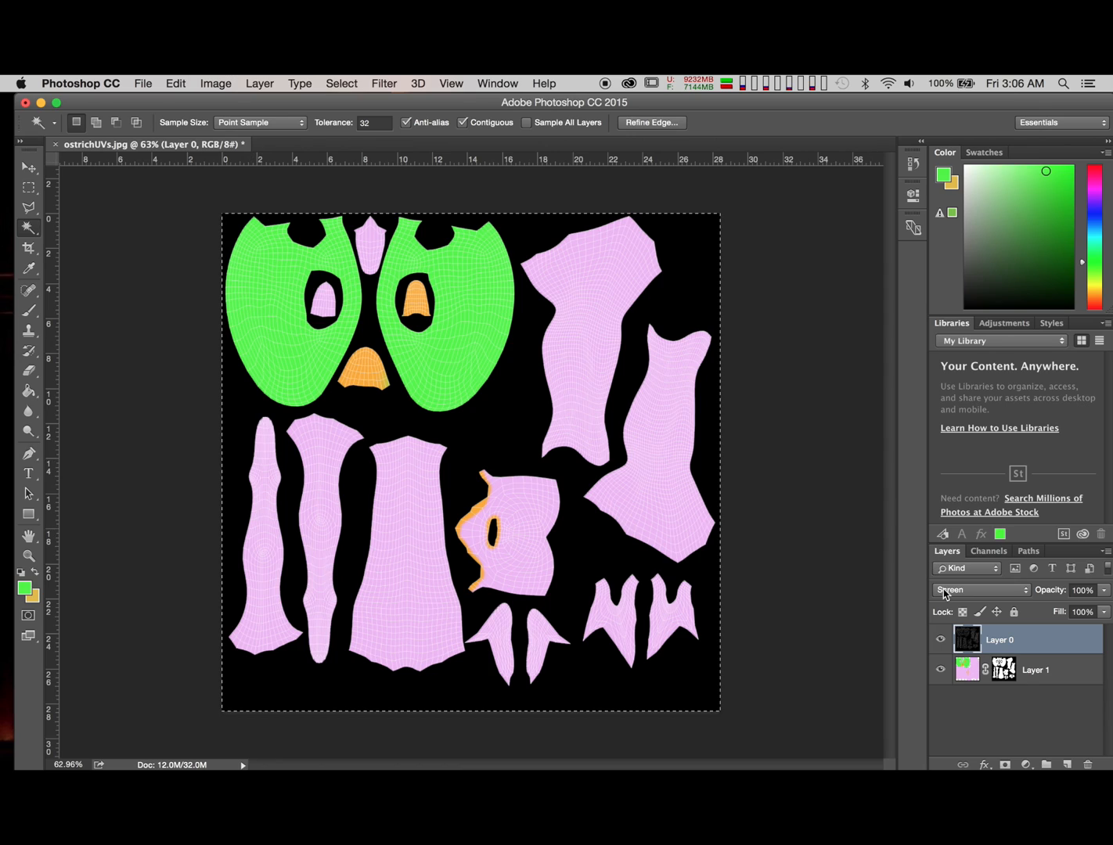
{"action": "key", "text": "super+d"}
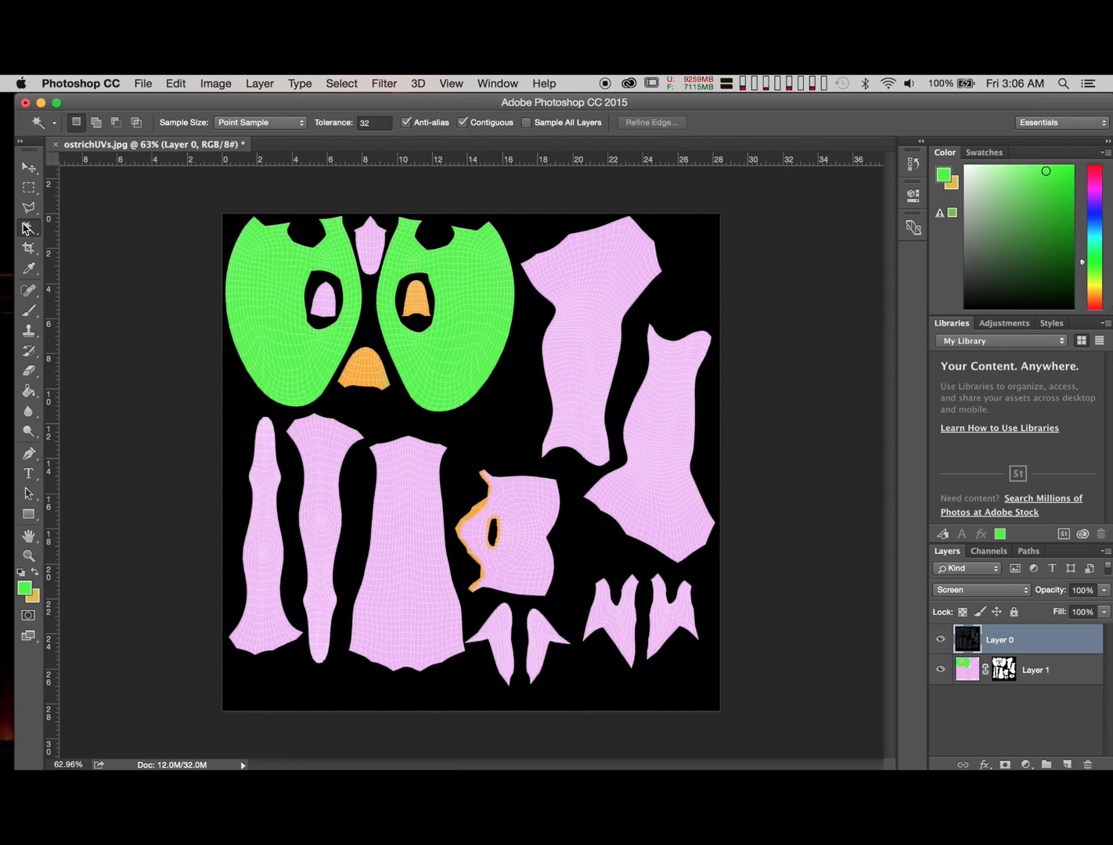
{"action": "left_click", "coordinate": [411, 423]}
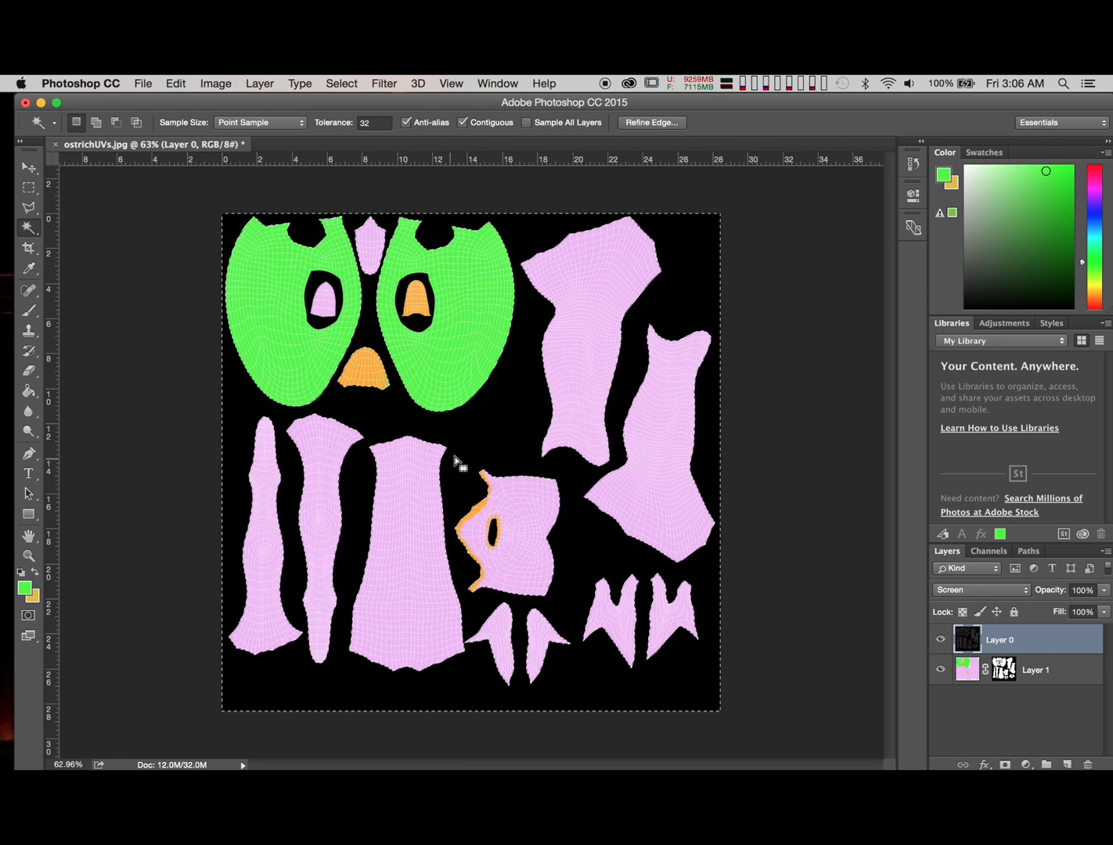
{"action": "left_click", "coordinate": [495, 535], "text": "shift"}
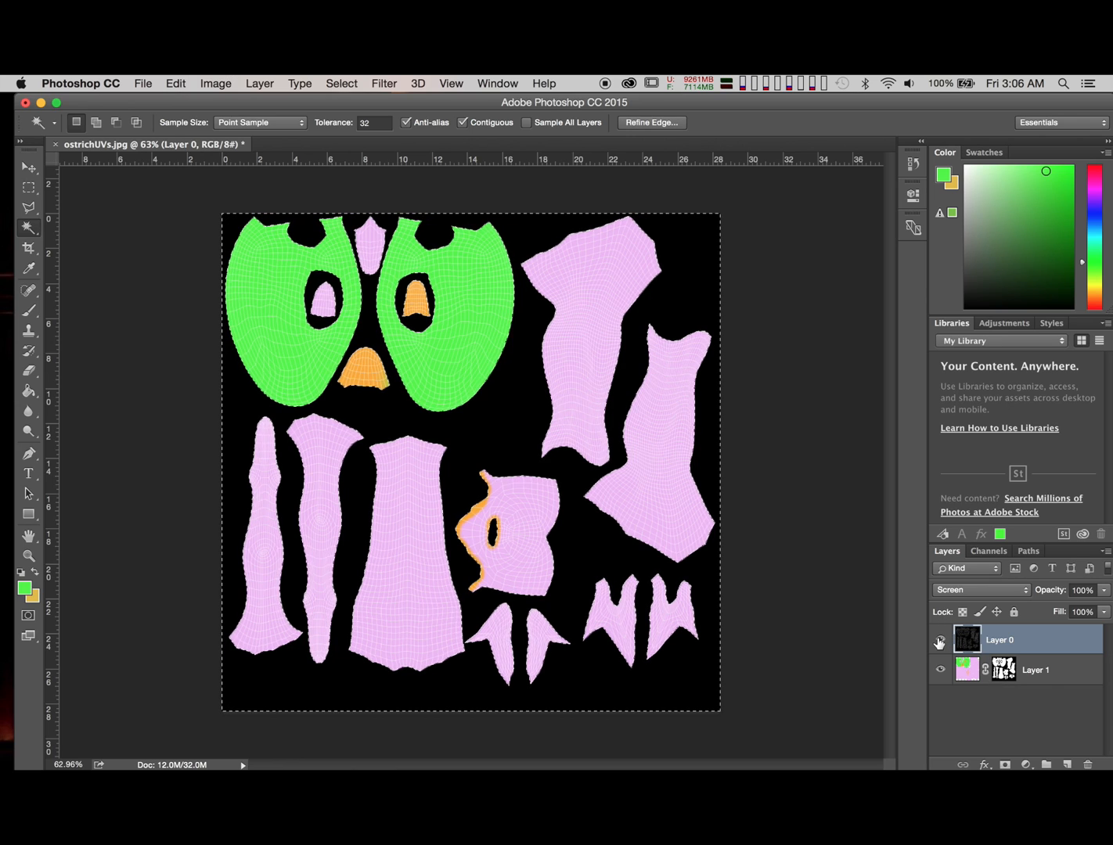
Step: Hide the Layer 0 wireframe and delete Layer 1's layer mask, keeping the background selection
{"action": "left_click", "coordinate": [940, 640]}
{"action": "right_click", "coordinate": [1004, 669]}
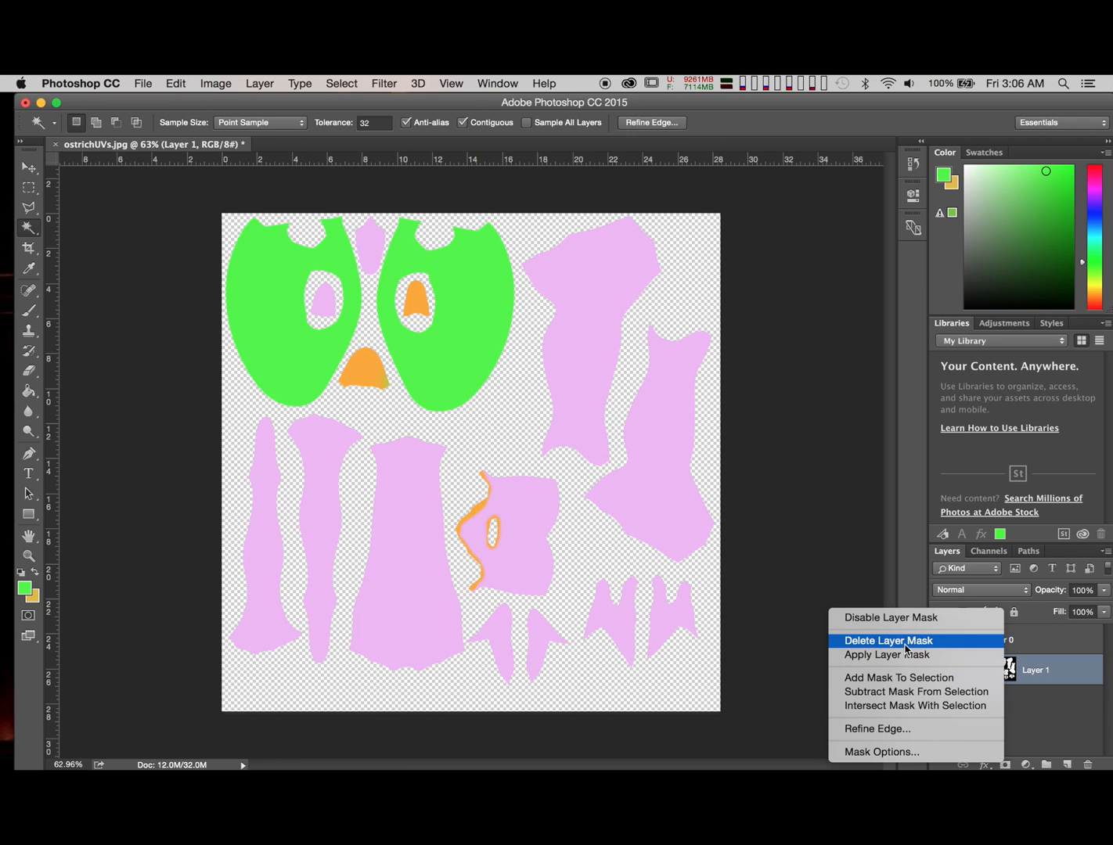
{"action": "left_click", "coordinate": [861, 640]}
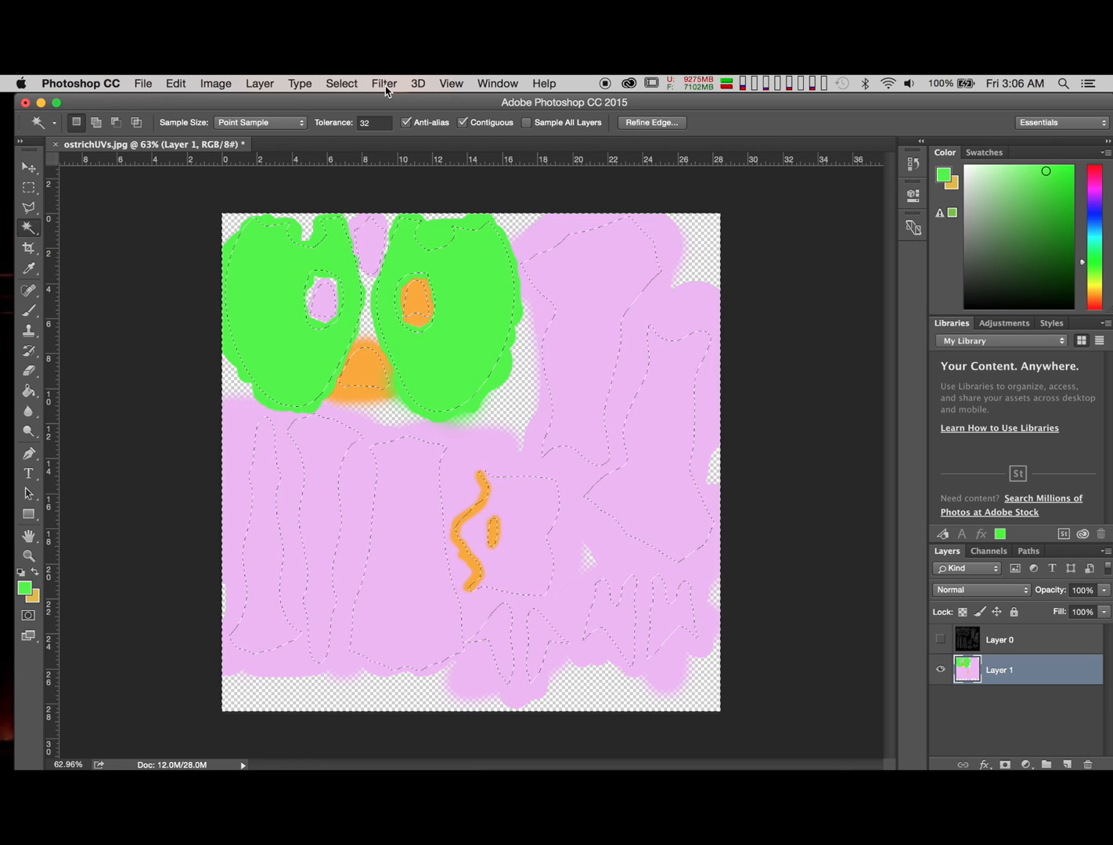
{"action": "left_click", "coordinate": [338, 84]}
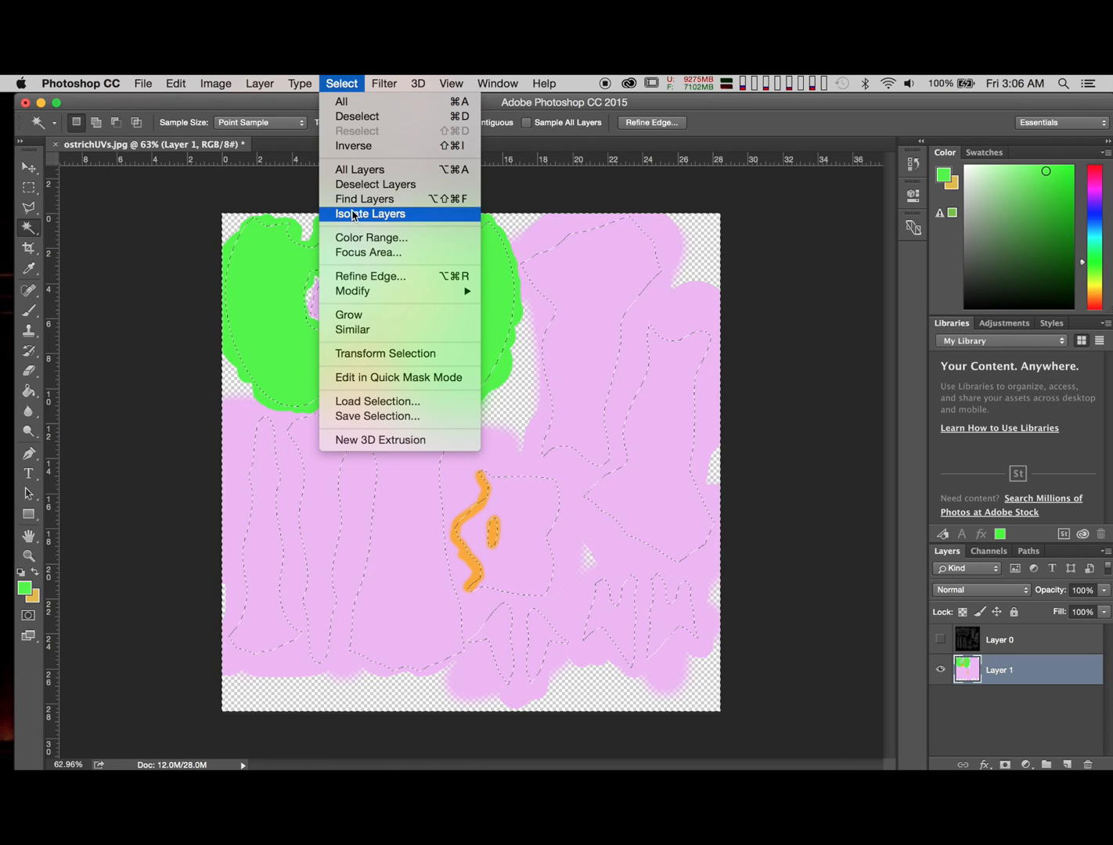
{"action": "left_click", "coordinate": [374, 278]}
{"action": "left_click", "coordinate": [638, 323]}
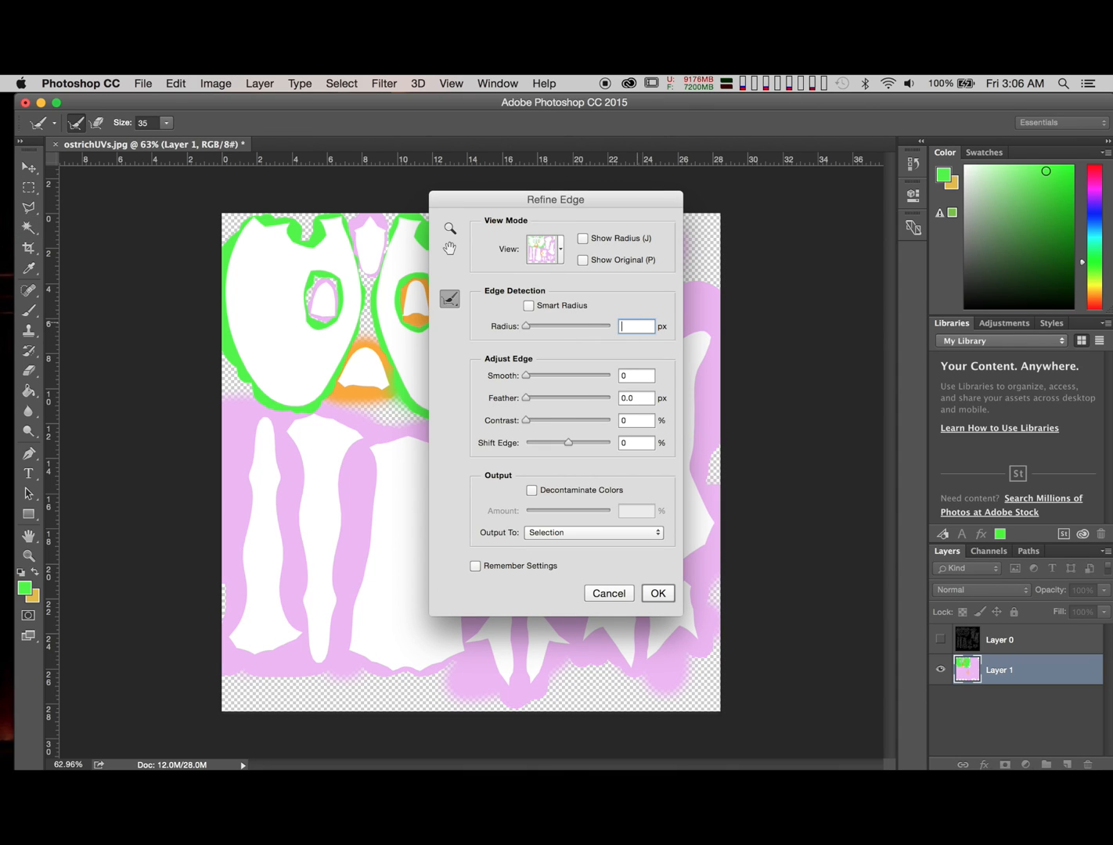
{"action": "key", "text": "Escape"}
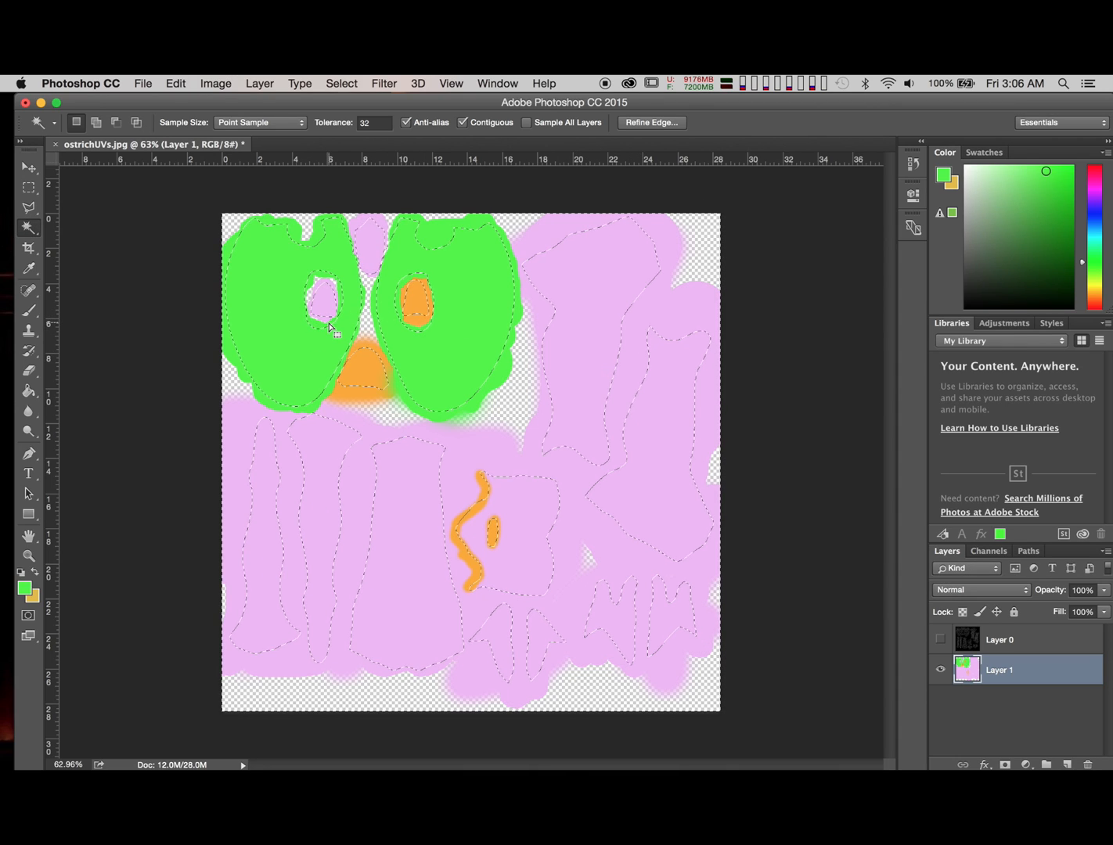
Step: Fill the selected background around the UV shells with black on Layer 1 using the Paint Bucket
{"action": "left_click", "coordinate": [28, 391]}
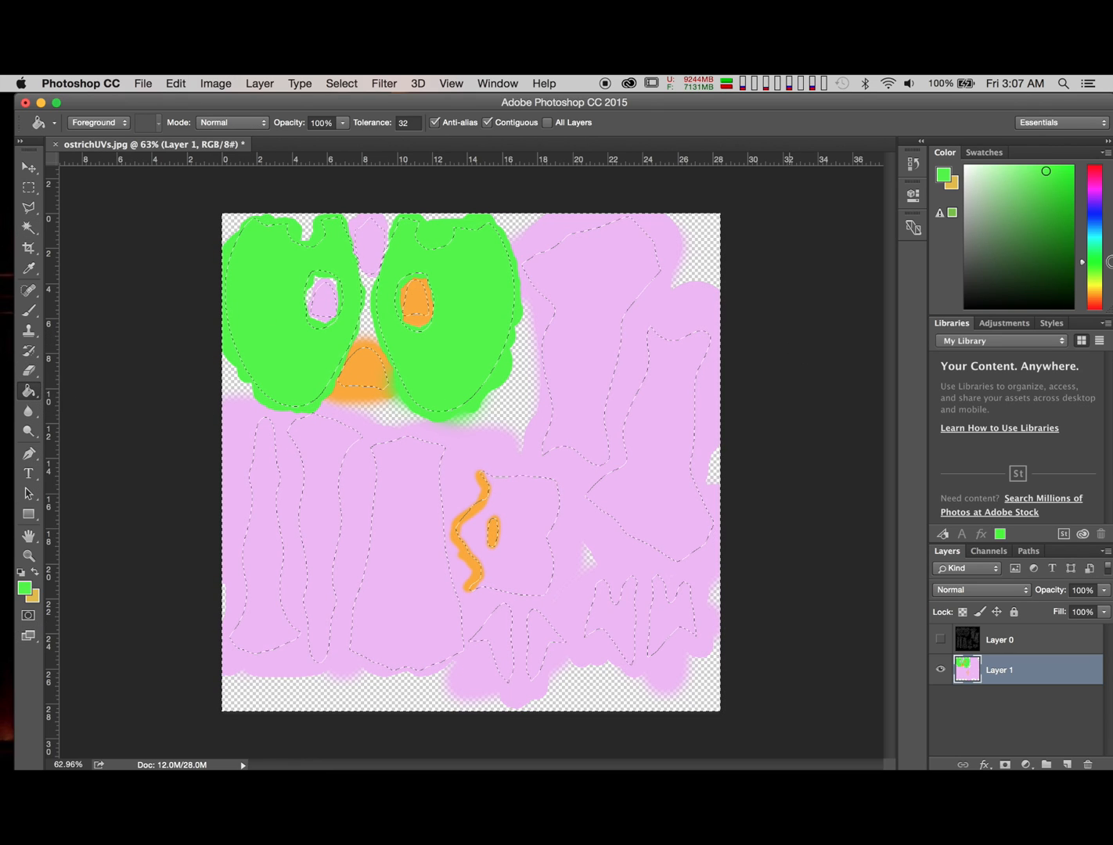
{"action": "left_click_drag", "start_coordinate": [1000, 263], "coordinate": [893, 351]}
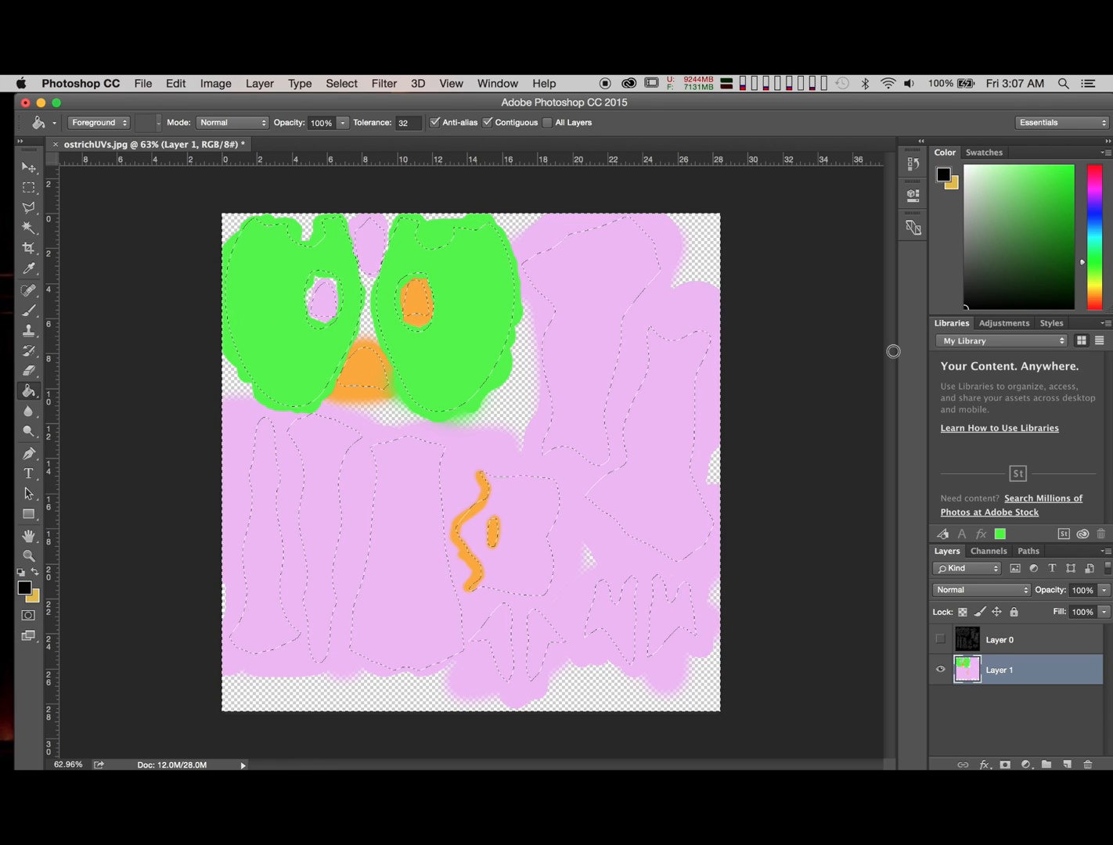
{"action": "left_click", "coordinate": [582, 683]}
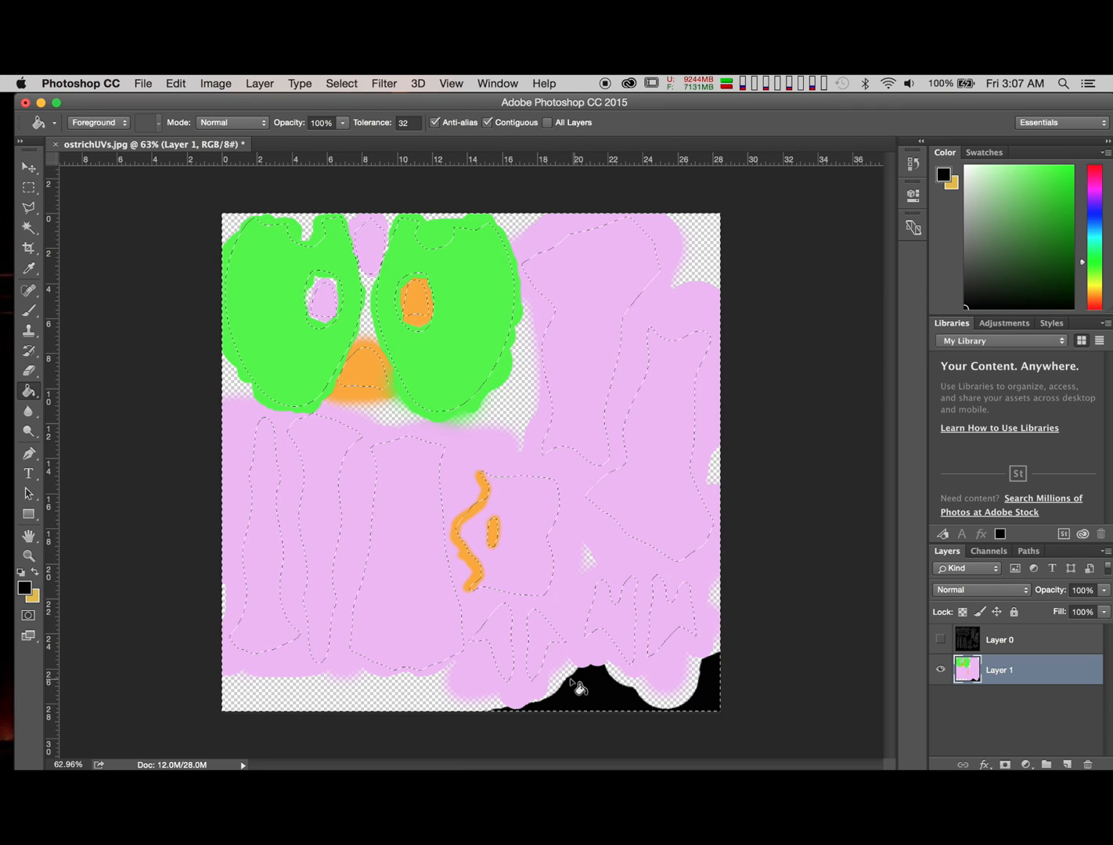
{"action": "left_click", "coordinate": [472, 685]}
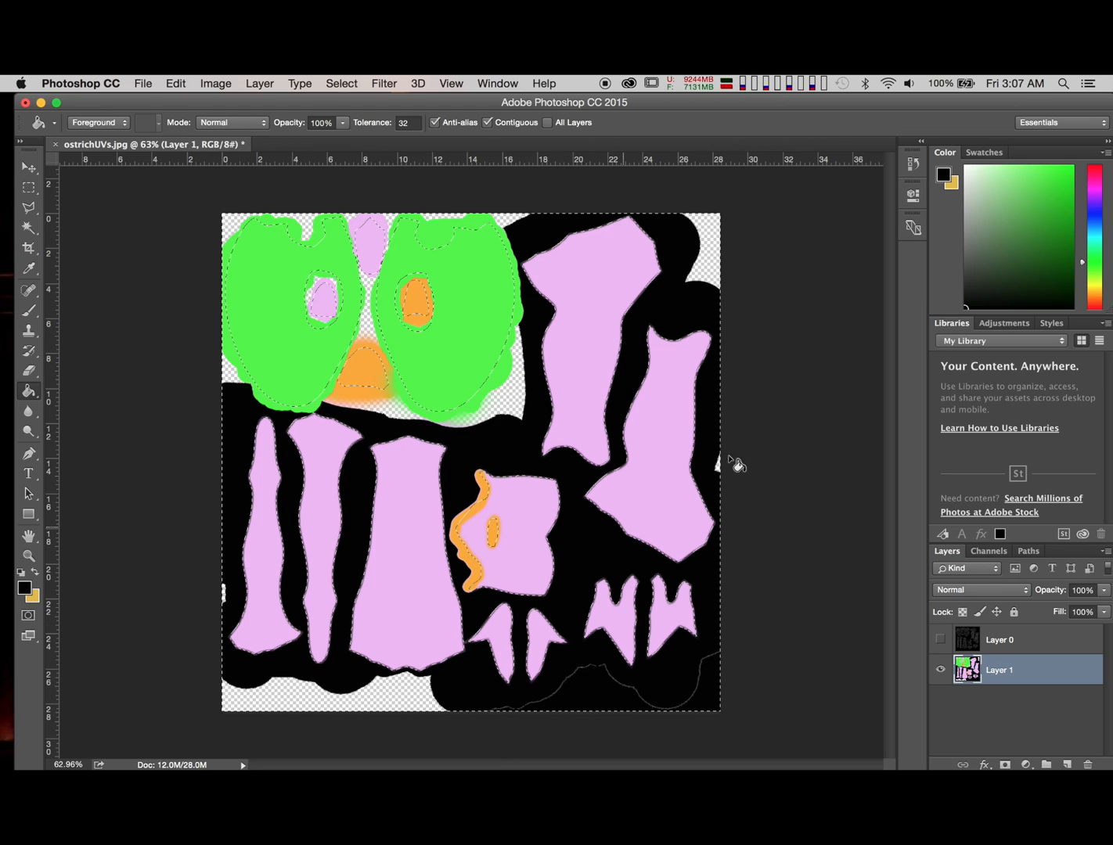
{"action": "left_click", "coordinate": [693, 252]}
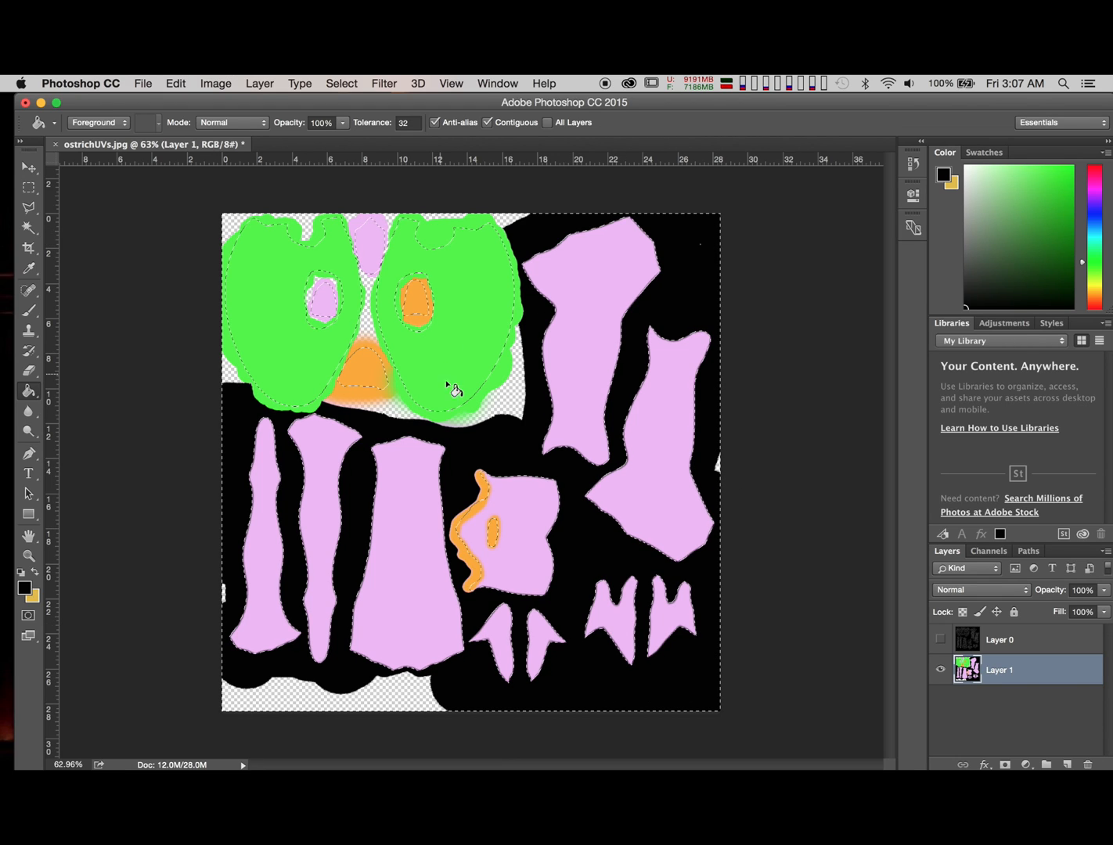
{"action": "left_click", "coordinate": [504, 405]}
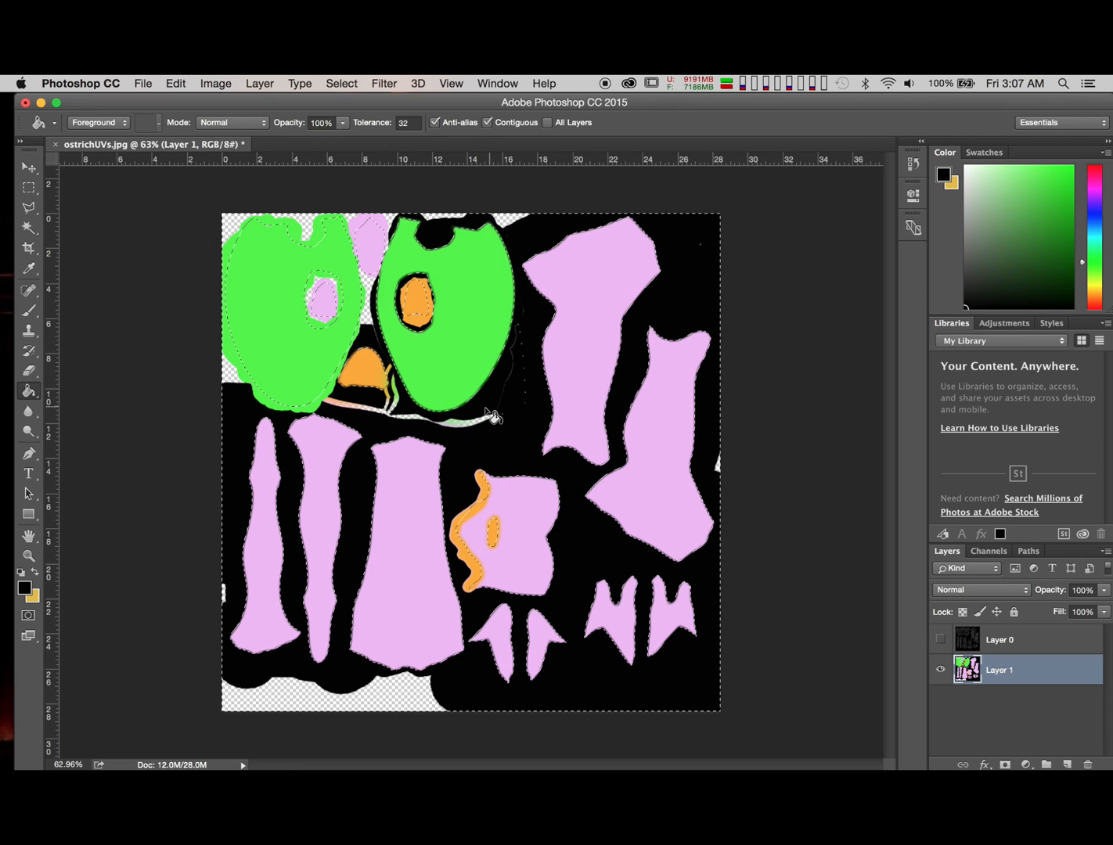
{"action": "left_click", "coordinate": [508, 224]}
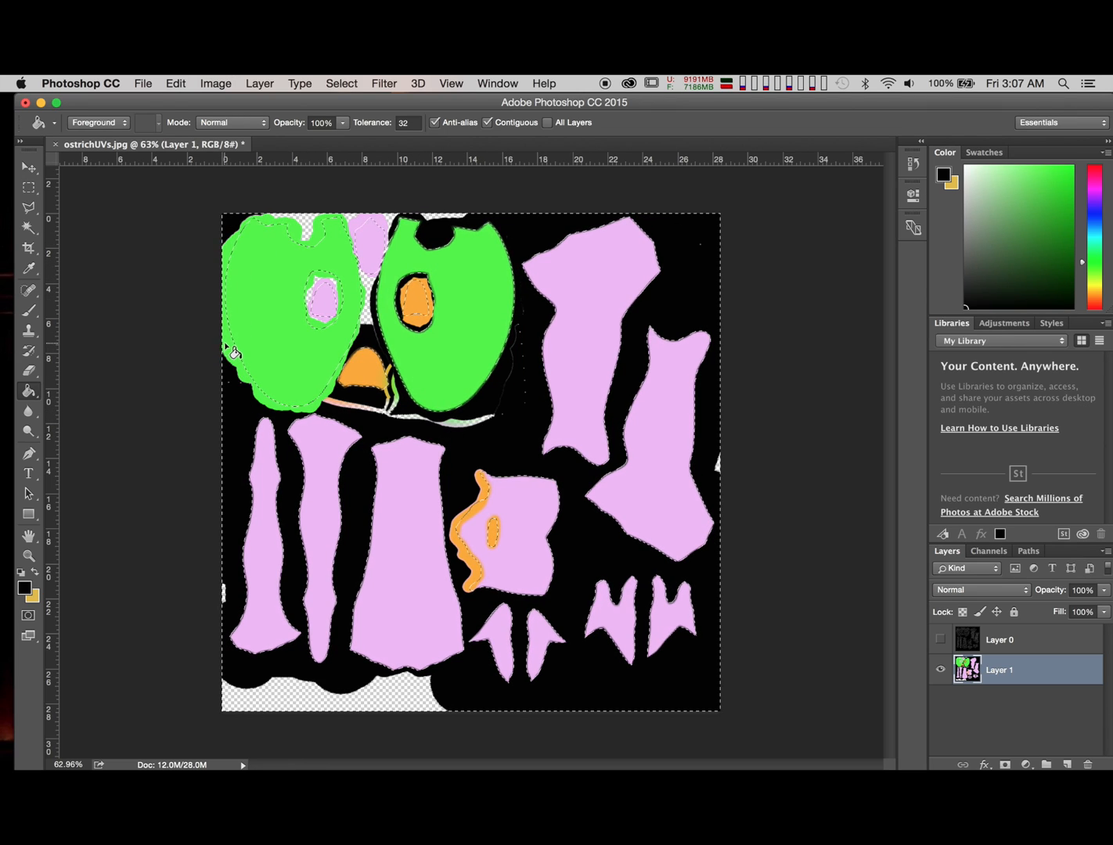
{"action": "left_click", "coordinate": [229, 371]}
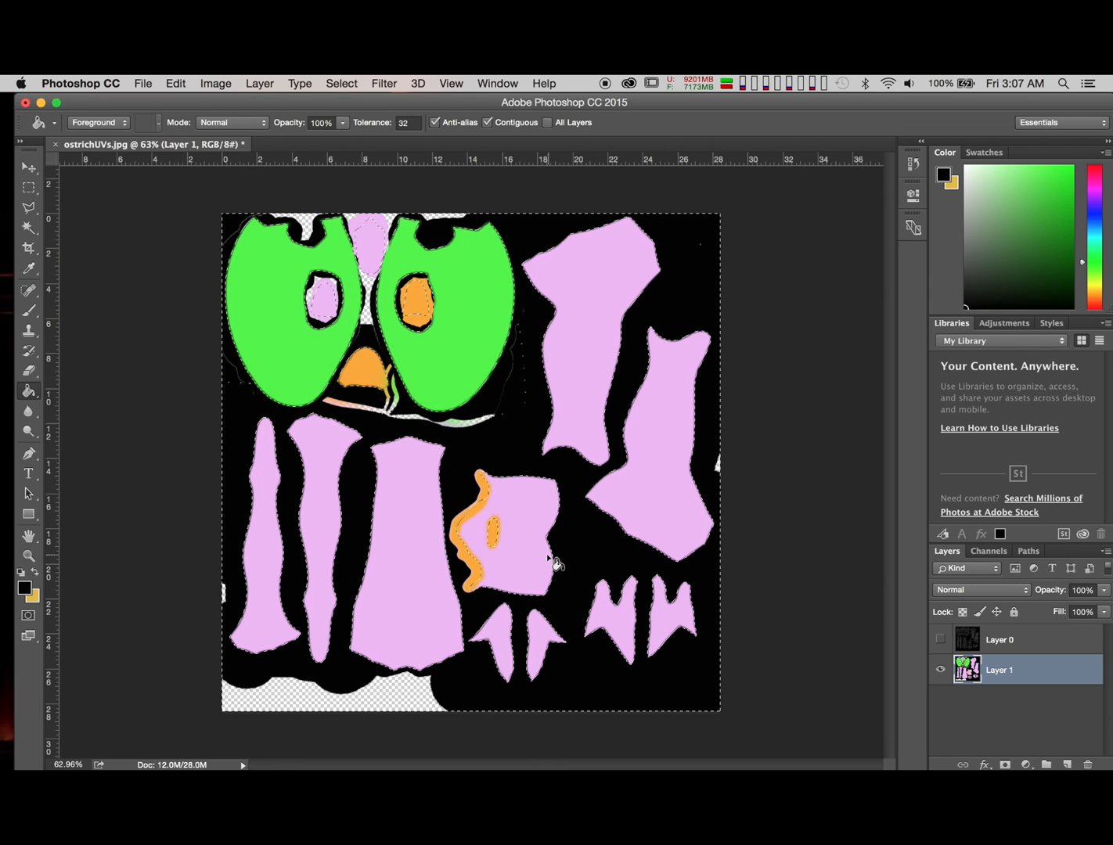
Step: Paint the remaining gaps in the selected background black with a size 700 brush, and clear the selection
{"action": "key", "text": "b"}
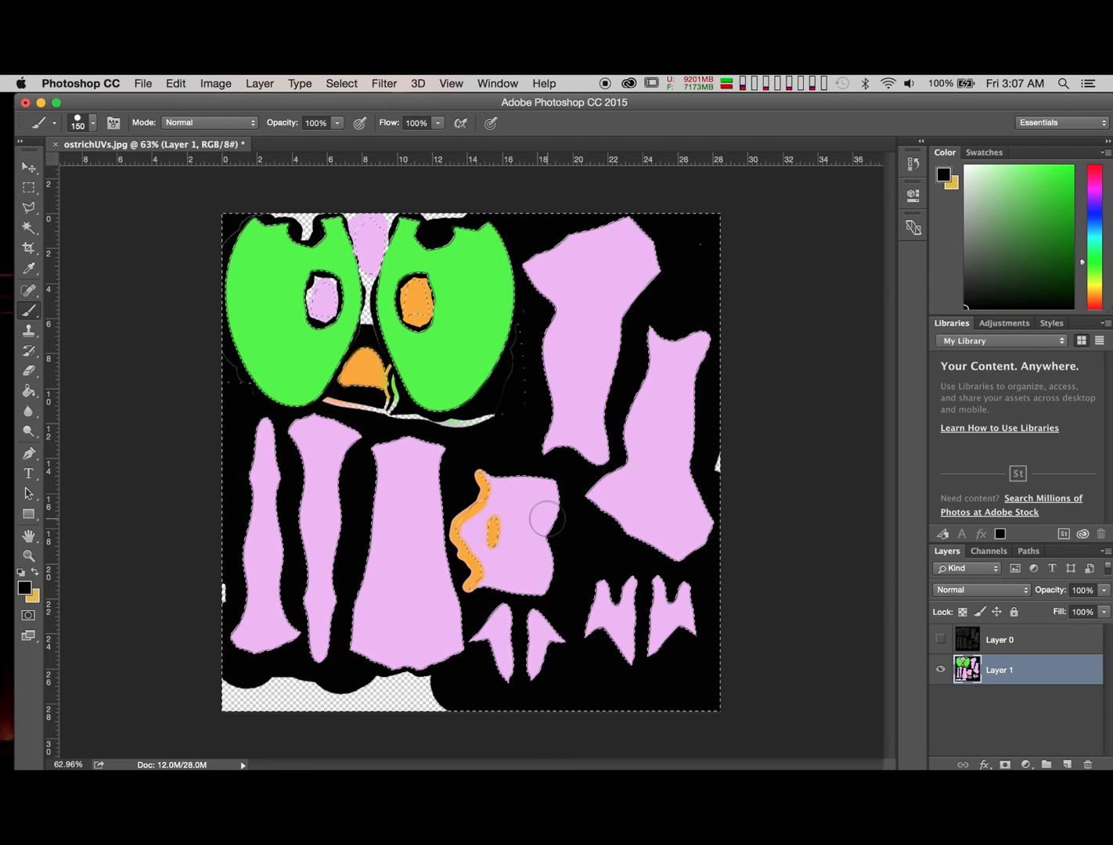
{"action": "key", "text": "bracketright"}
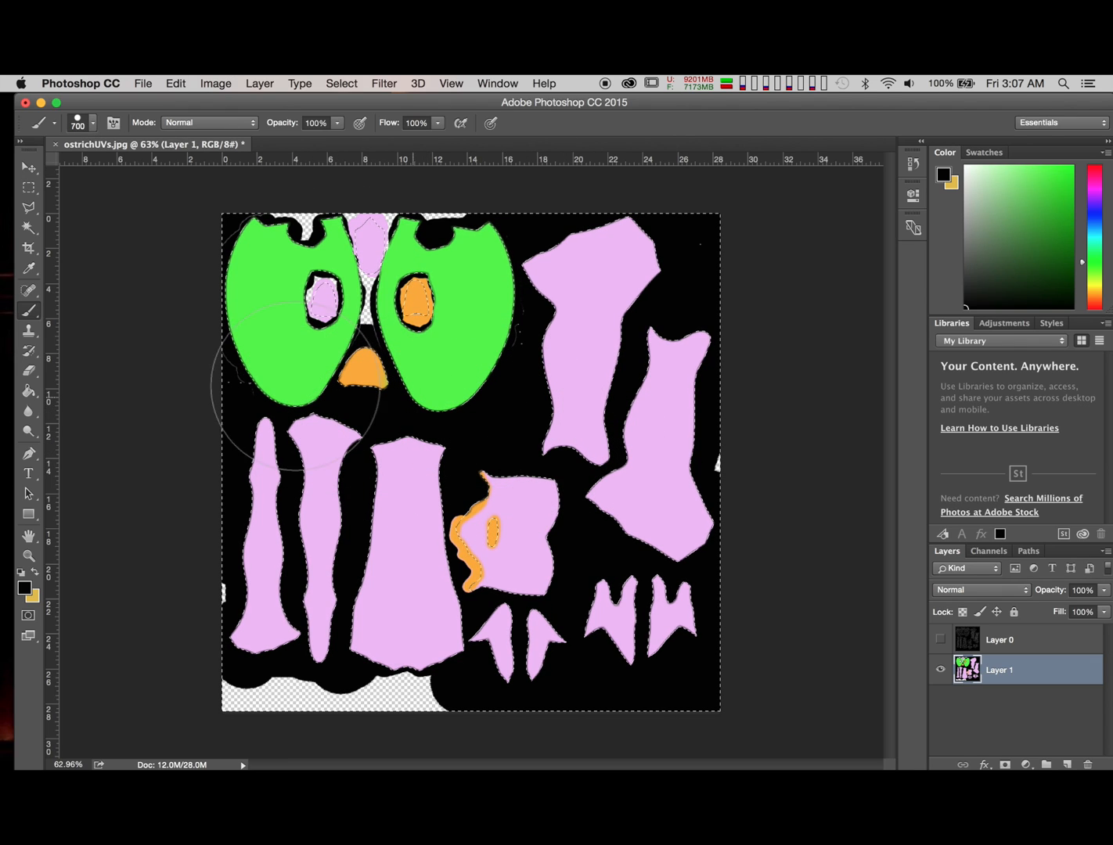
{"action": "mouse_move", "coordinate": [311, 745]}
{"action": "left_mouse_down"}
{"action": "mouse_move", "coordinate": [219, 632]}
{"action": "mouse_move", "coordinate": [741, 651]}
{"action": "mouse_move", "coordinate": [654, 511]}
{"action": "mouse_move", "coordinate": [576, 570]}
{"action": "mouse_move", "coordinate": [509, 584]}
{"action": "mouse_move", "coordinate": [513, 477]}
{"action": "left_mouse_up"}
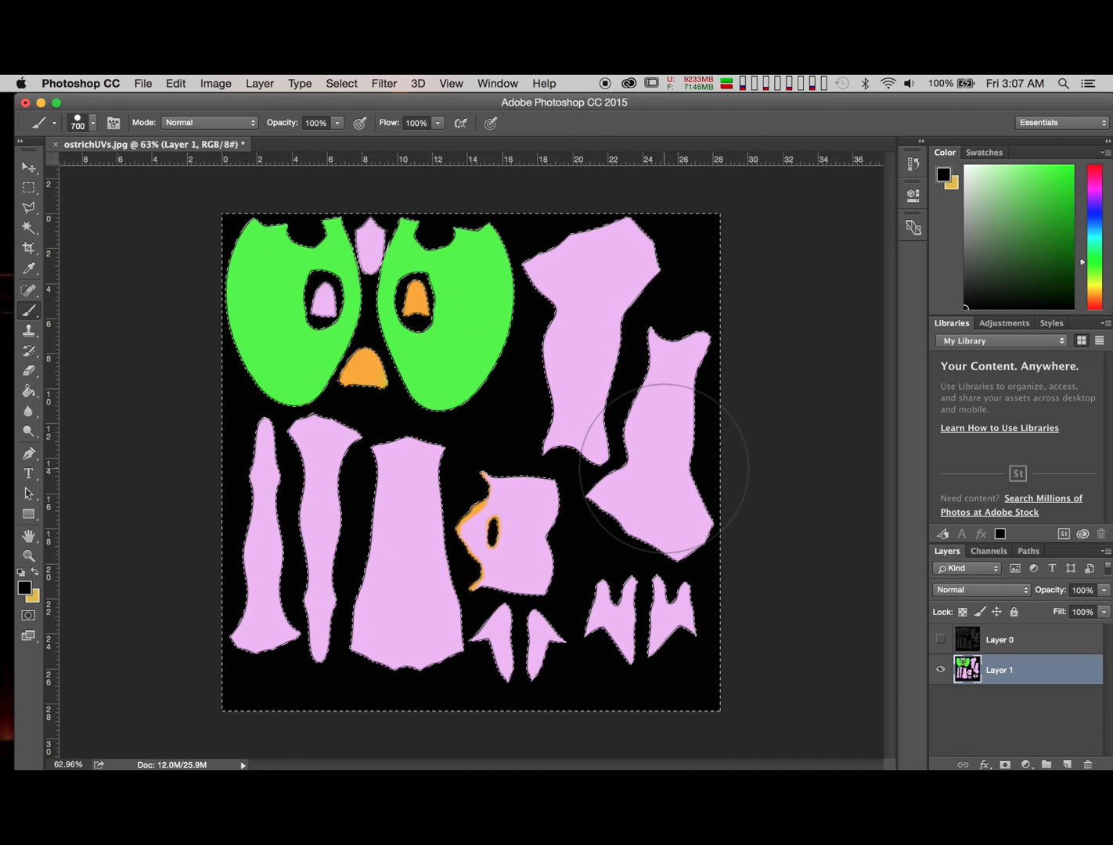
{"action": "key", "text": "super+d"}
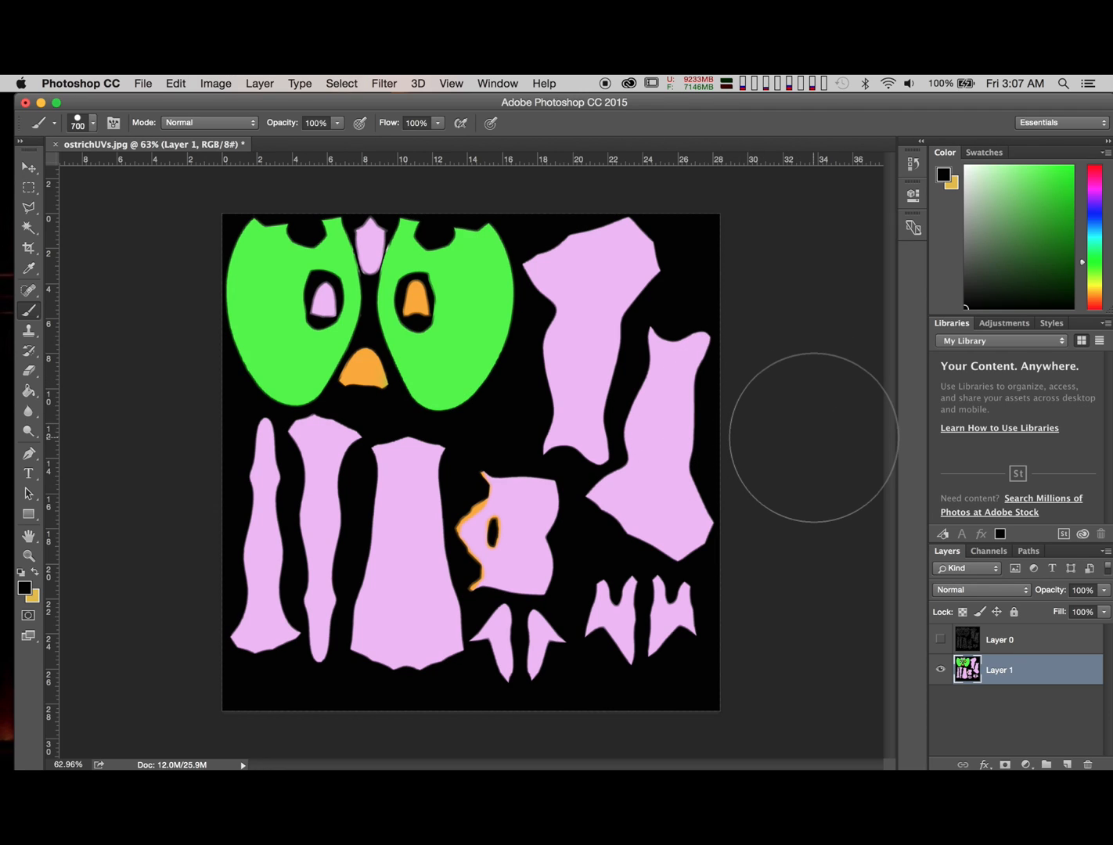
Step: Reduce the brush size to 200
{"action": "key", "text": "bracketleft"}
{"action": "key", "text": "bracketleft"}
{"action": "key", "text": "bracketleft"}
{"action": "key", "text": "bracketleft"}
{"action": "key", "text": "bracketleft"}
{"action": "key", "text": "bracketleft"}
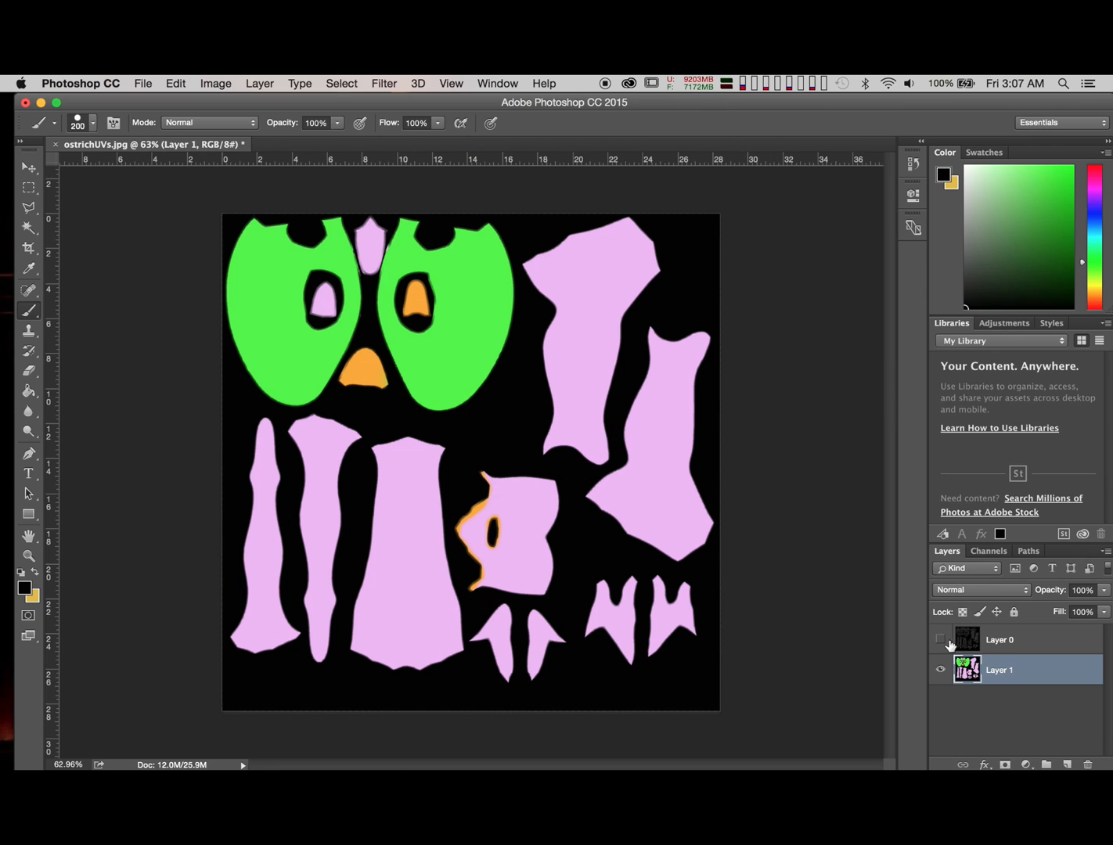
Step: Save a copy of the painted texture as ostrichTexture in the images folder, in Targa format at 24 bits/pixel
{"action": "left_click", "coordinate": [144, 83]}
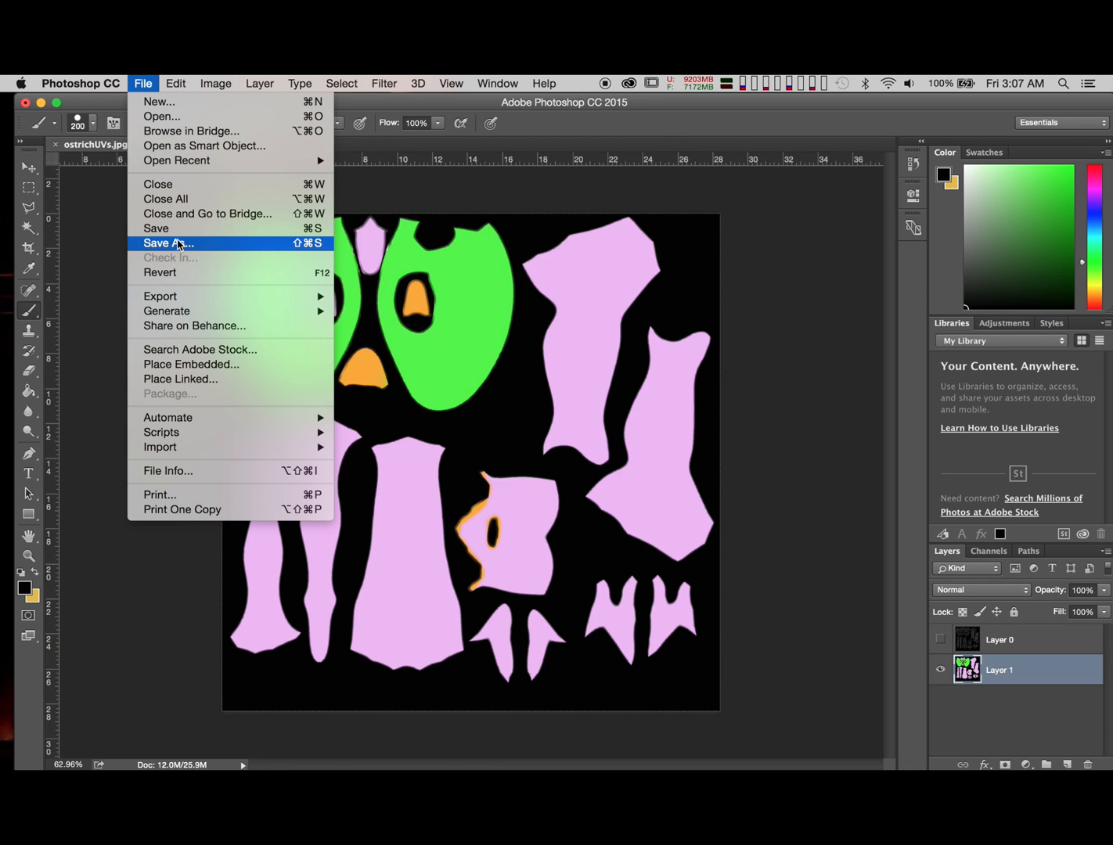
{"action": "left_click", "coordinate": [177, 242]}
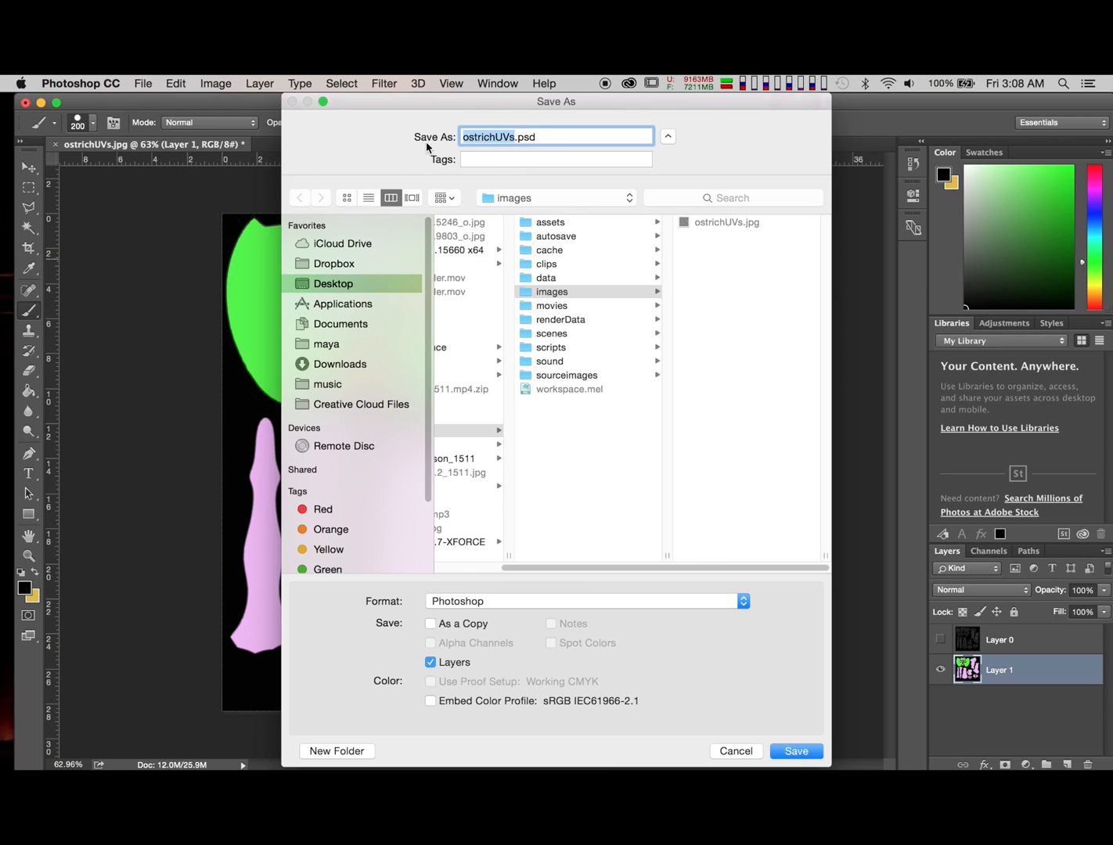
{"action": "left_click", "coordinate": [514, 137]}
{"action": "key", "text": "BackSpace"}
{"action": "key", "text": "BackSpace"}
{"action": "key", "text": "BackSpace"}
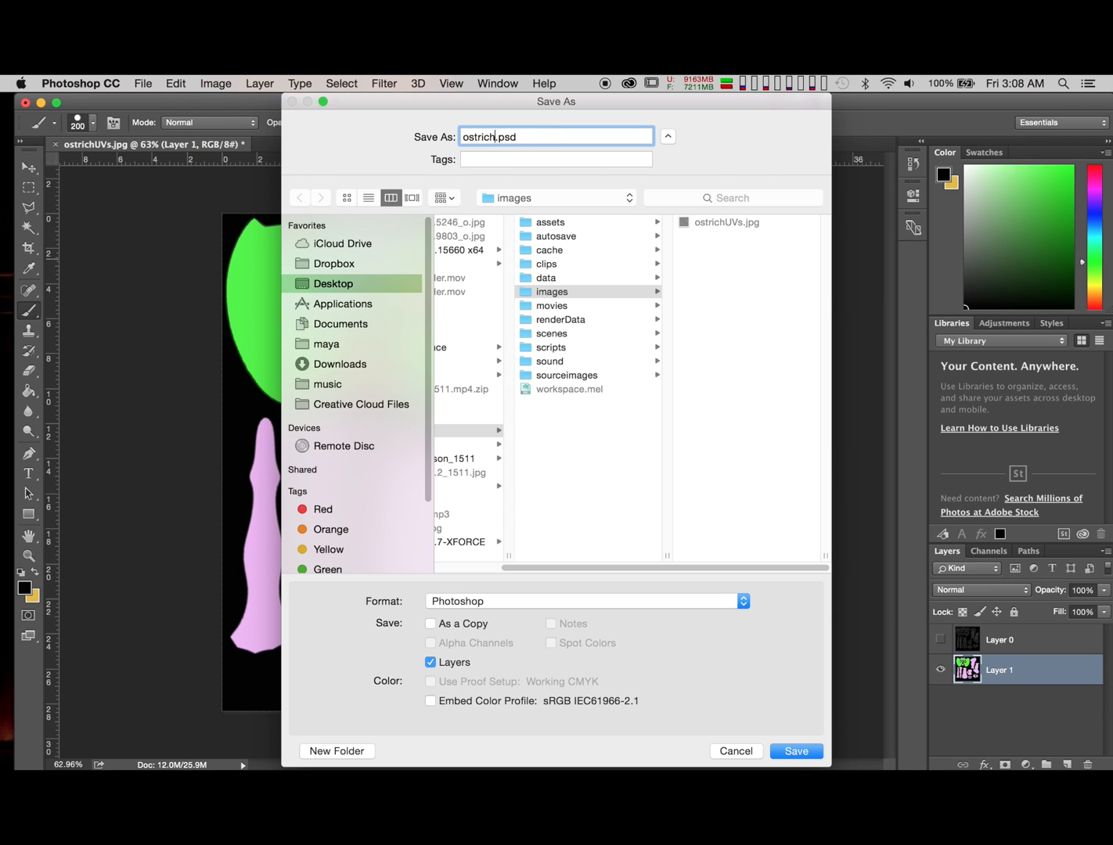
{"action": "type", "text": "Texture"}
{"action": "left_click", "coordinate": [653, 604]}
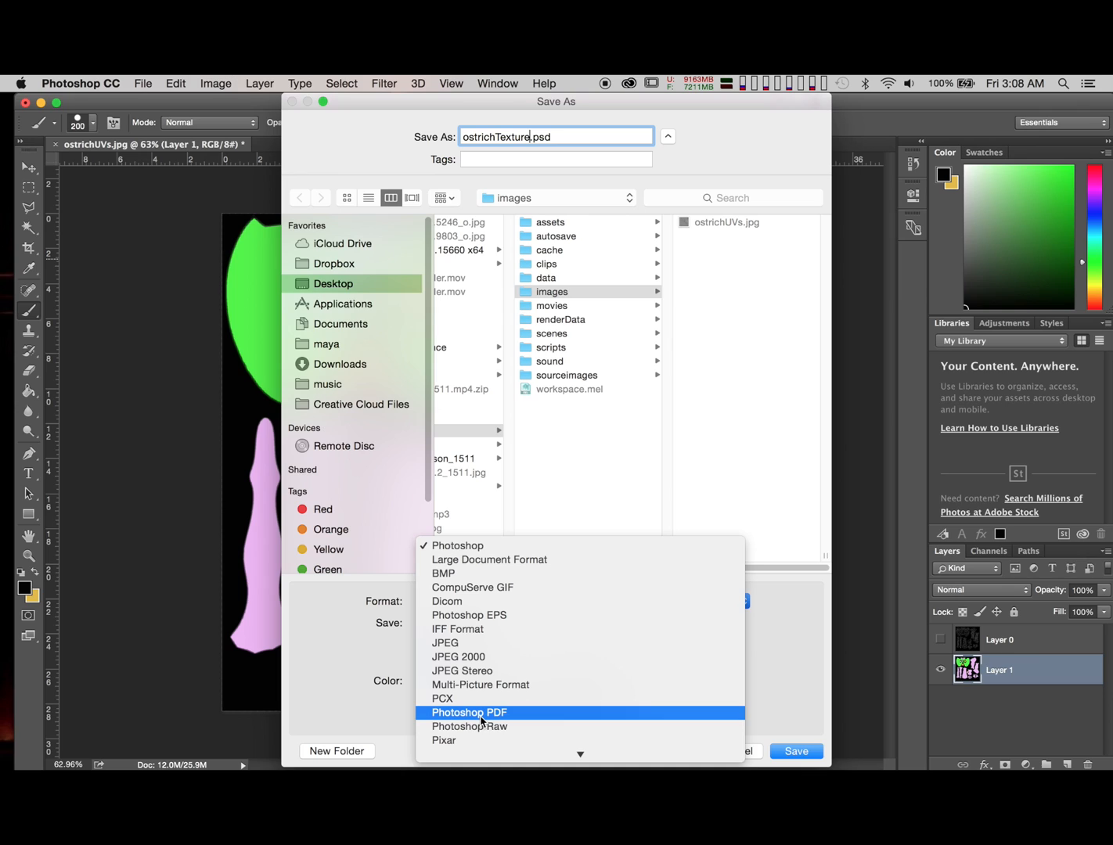
{"action": "mouse_move", "coordinate": [480, 753]}
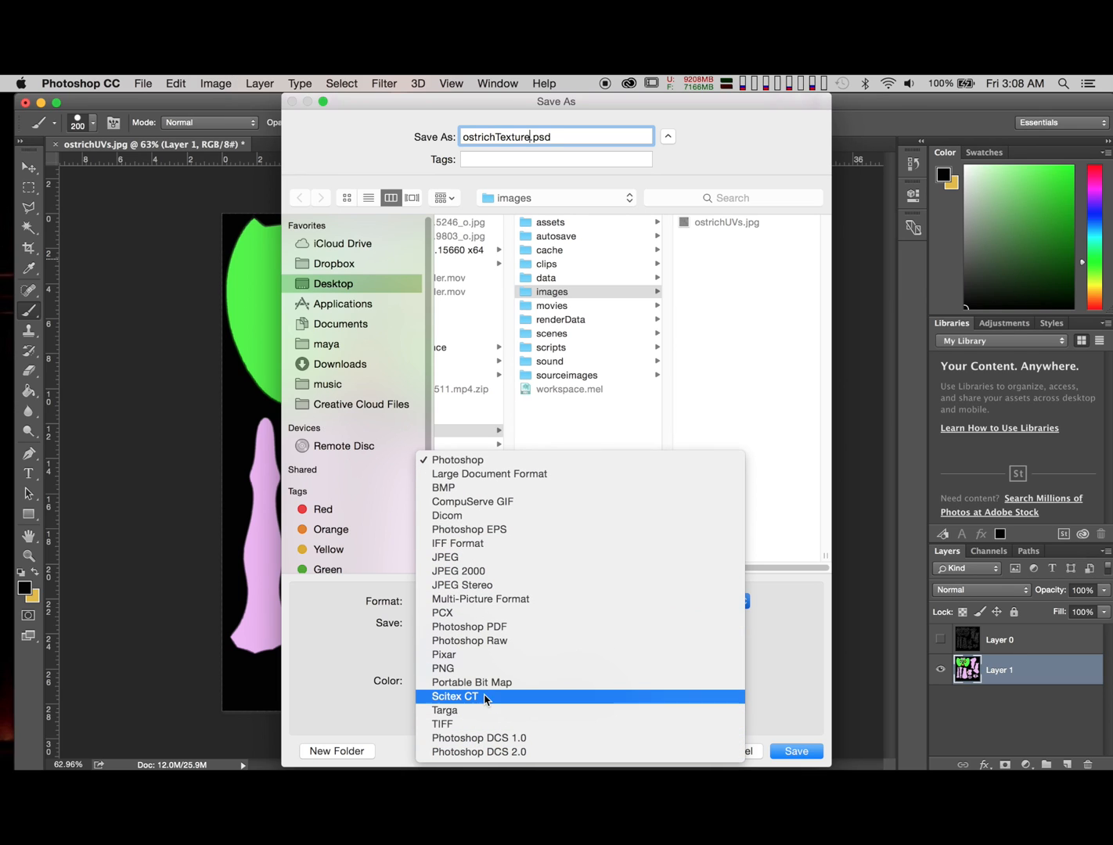
{"action": "left_click", "coordinate": [459, 715]}
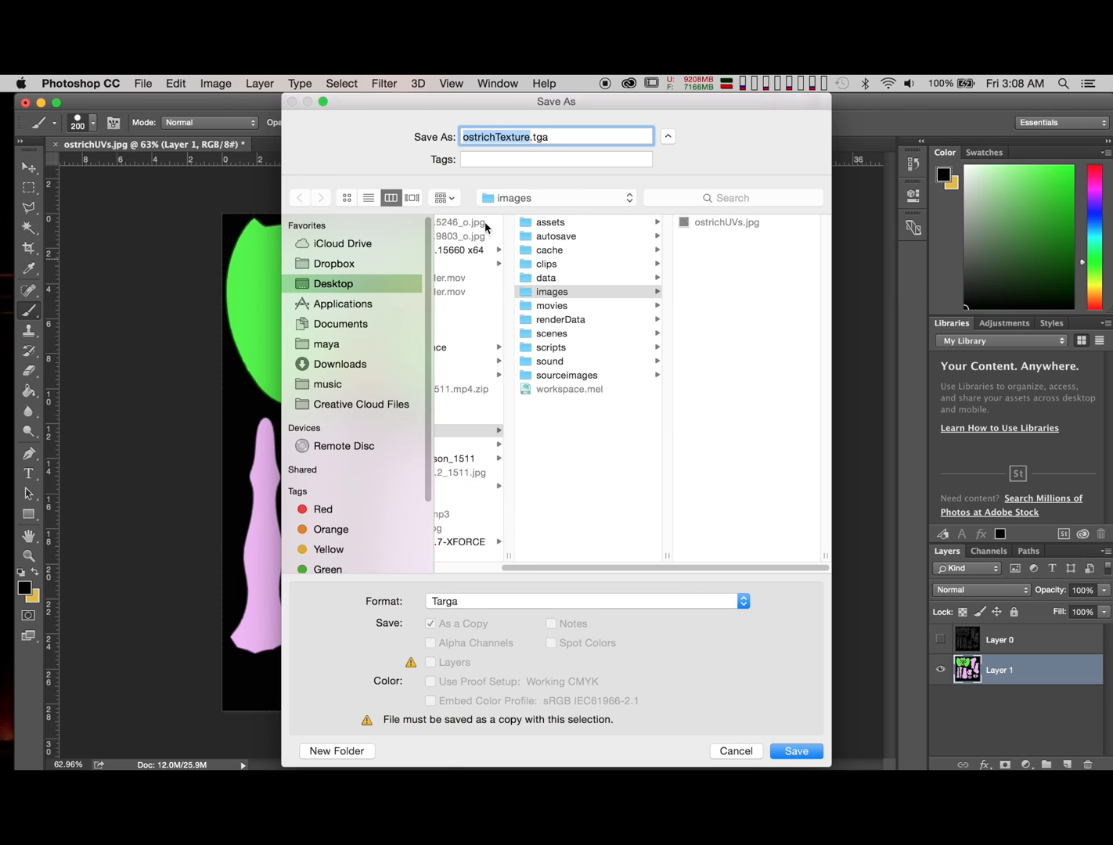
{"action": "left_click", "coordinate": [795, 752]}
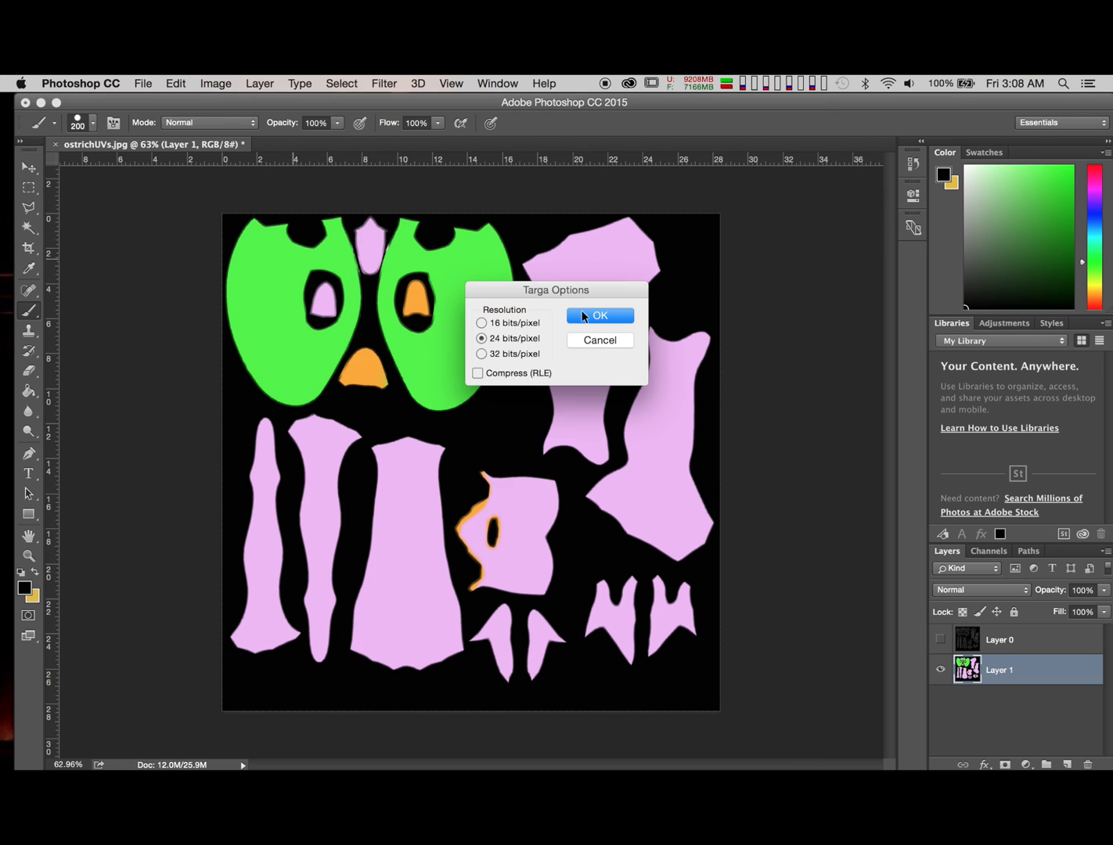
{"action": "left_click", "coordinate": [583, 316]}
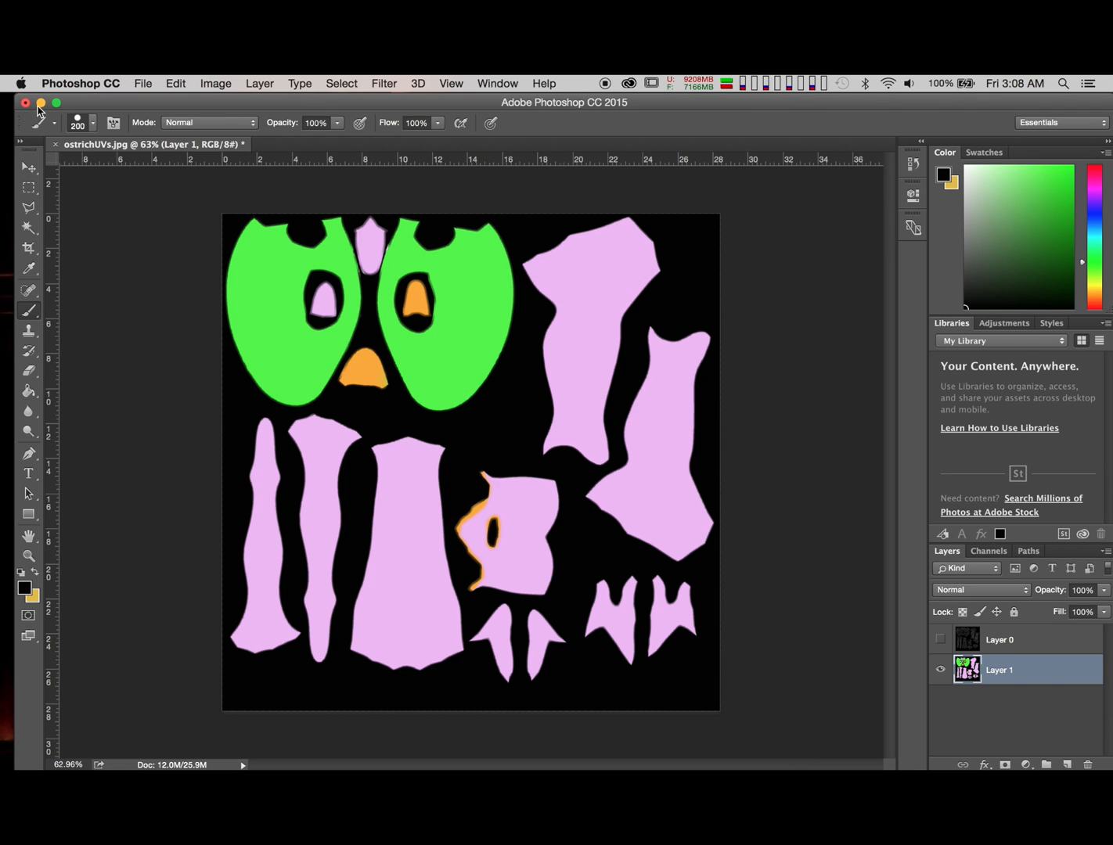
Step: Minimize Photoshop and preview ostrichTexture.tga in the images folder in Finder
{"action": "left_click", "coordinate": [41, 104]}
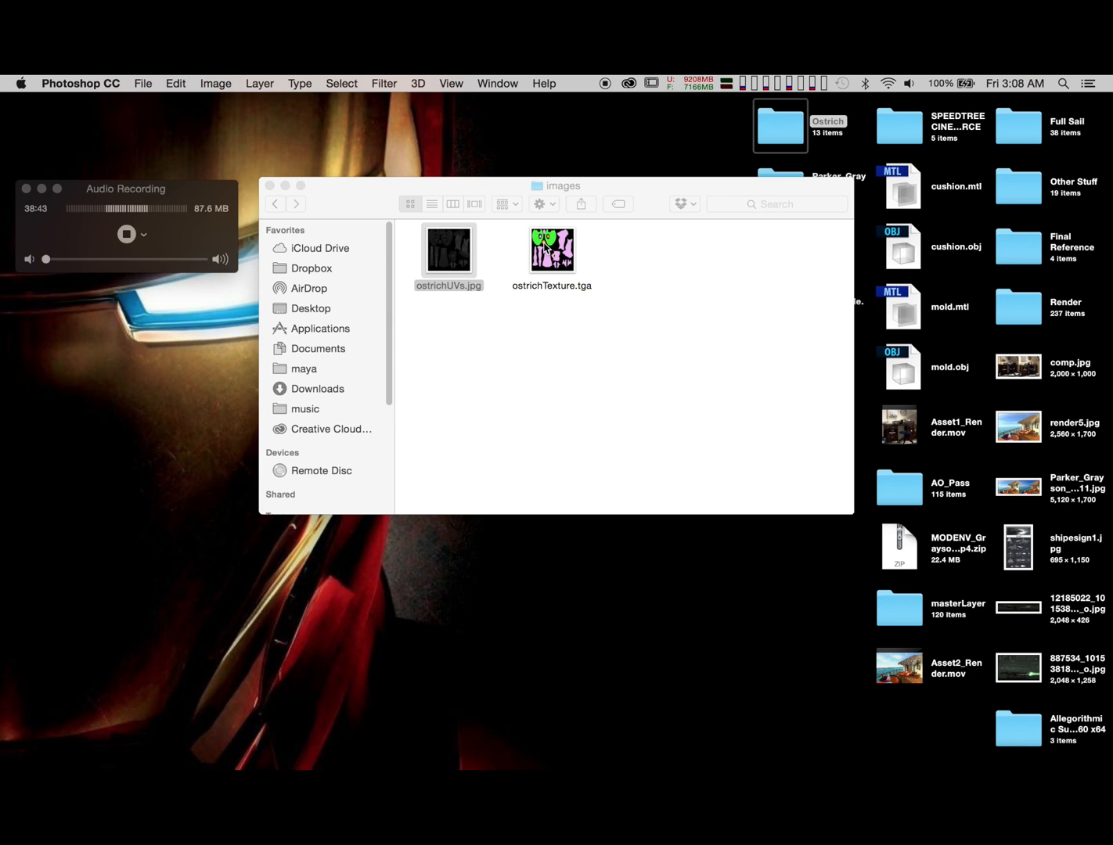
{"action": "left_click", "coordinate": [546, 247]}
{"action": "key", "text": "space"}
{"action": "key", "text": "space"}
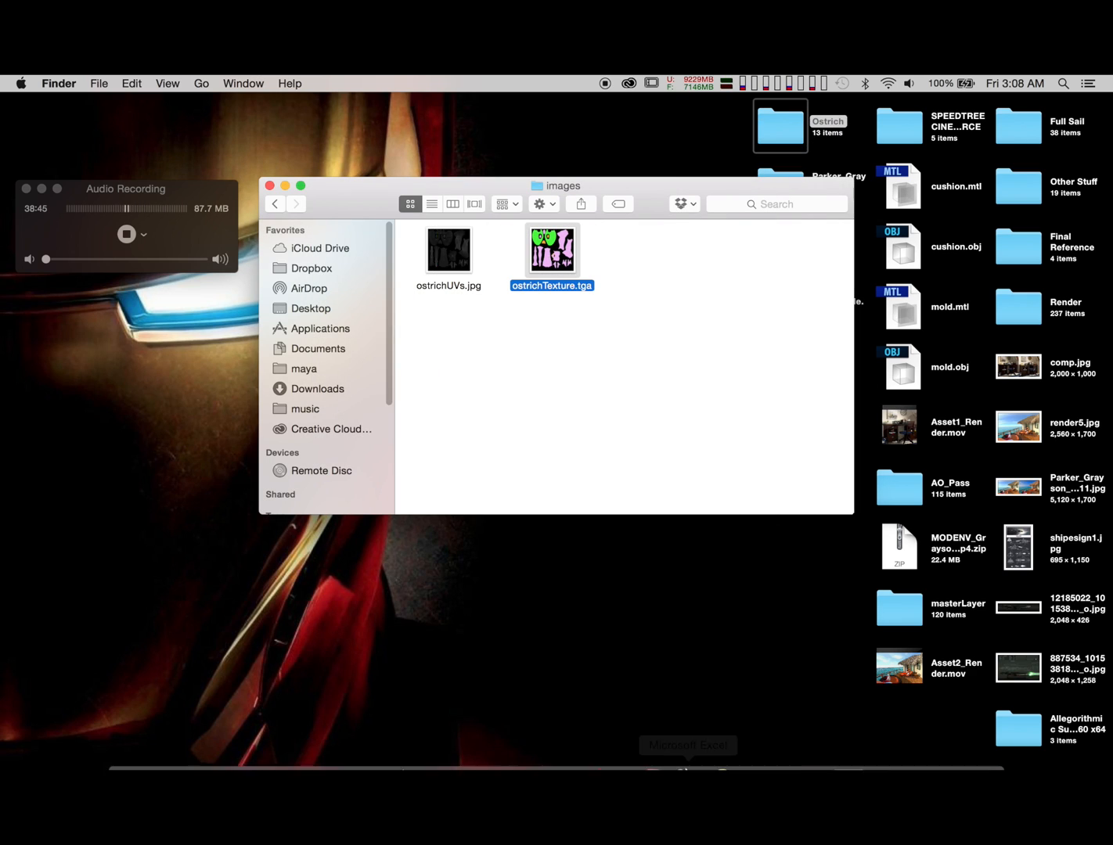
Step: Switch to Maya, deselect the ostrich's UVs and show the grid in the perspective view
{"action": "mouse_move", "coordinate": [986, 770]}
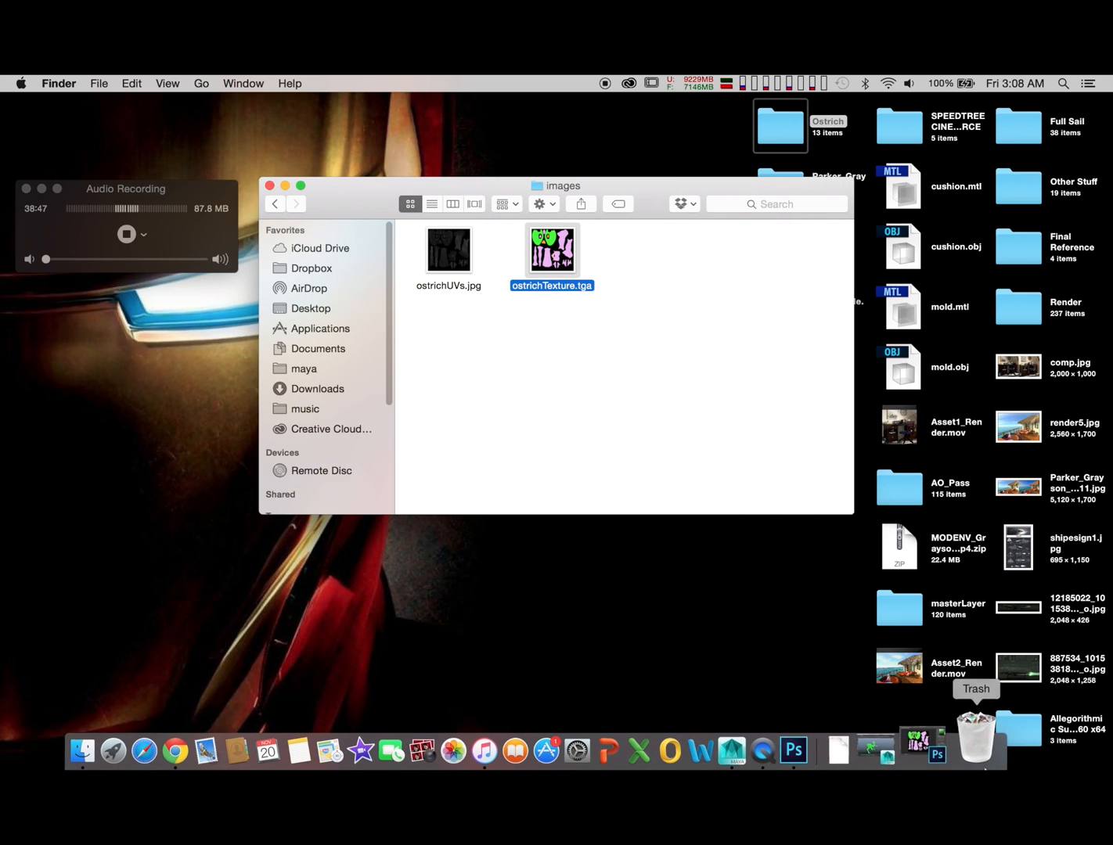
{"action": "left_click", "coordinate": [875, 752]}
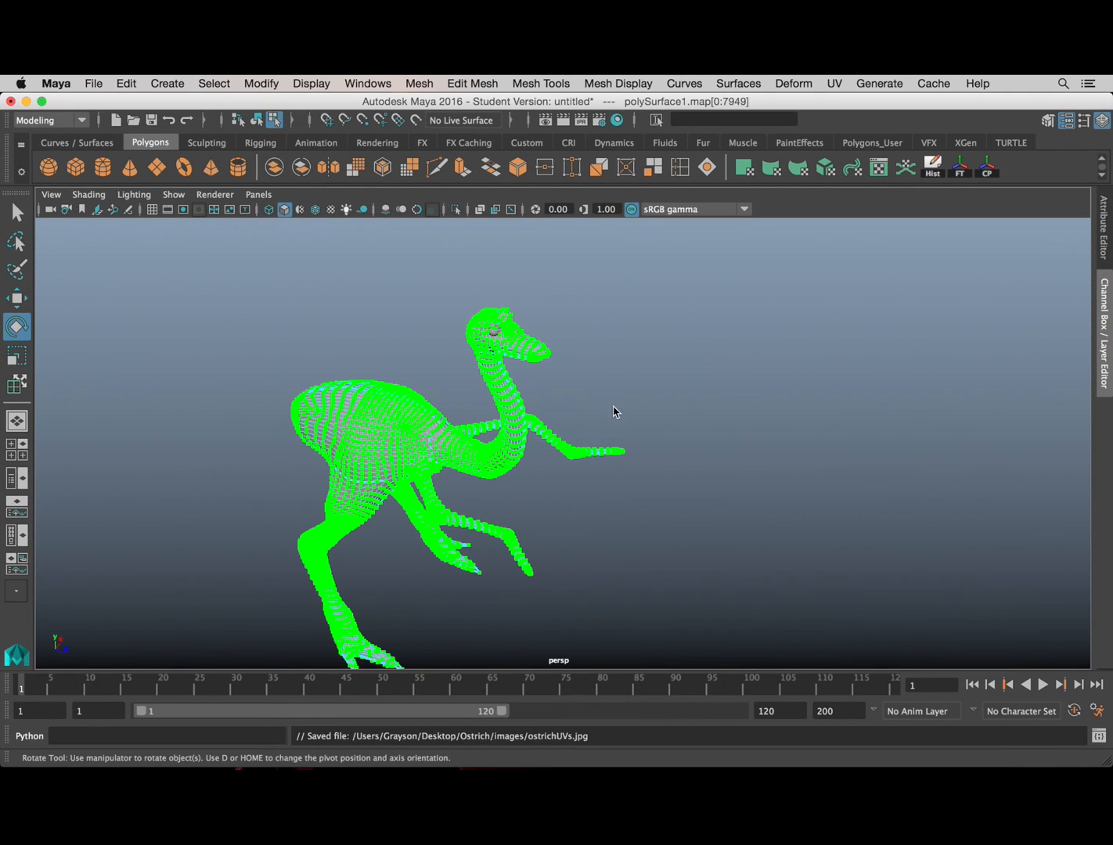
{"action": "scroll", "coordinate": [615, 406], "scroll_direction": "down", "scroll_amount": 4}
{"action": "left_click", "coordinate": [644, 423]}
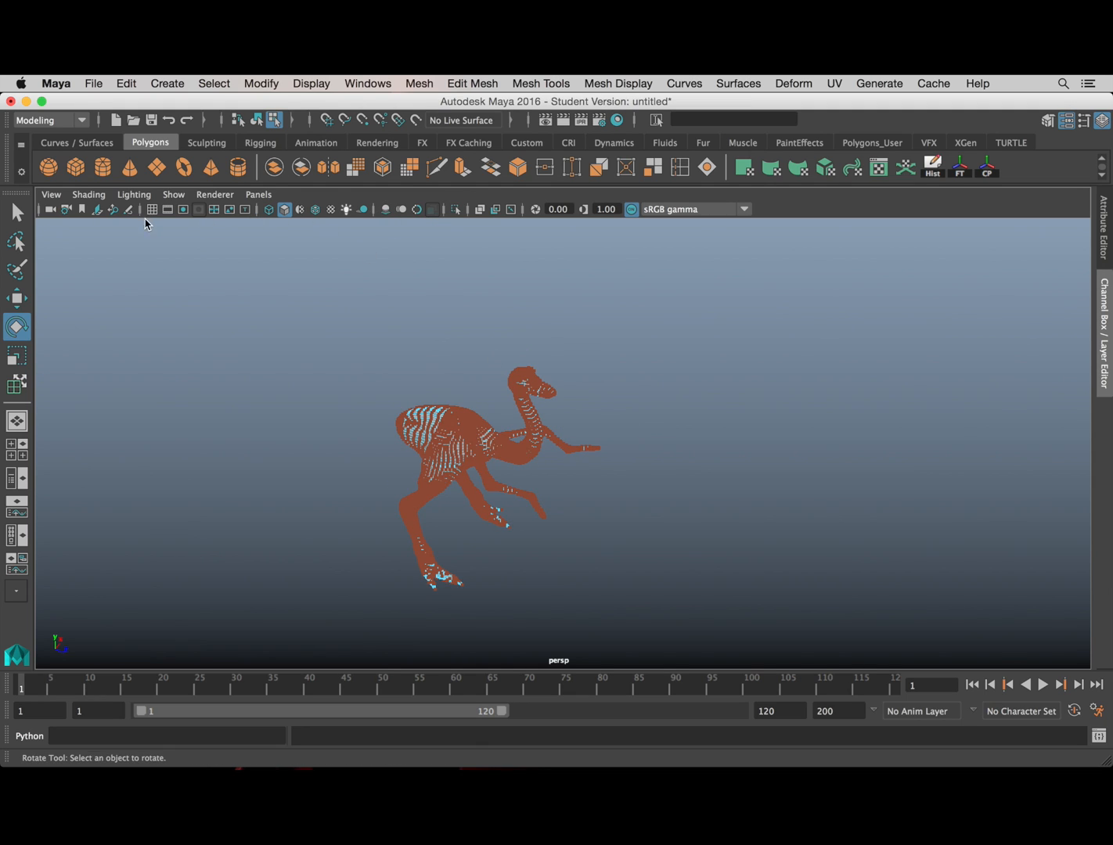
{"action": "left_click", "coordinate": [151, 209]}
{"action": "left_click_drag", "start_coordinate": [376, 407], "coordinate": [435, 346], "text": "alt"}
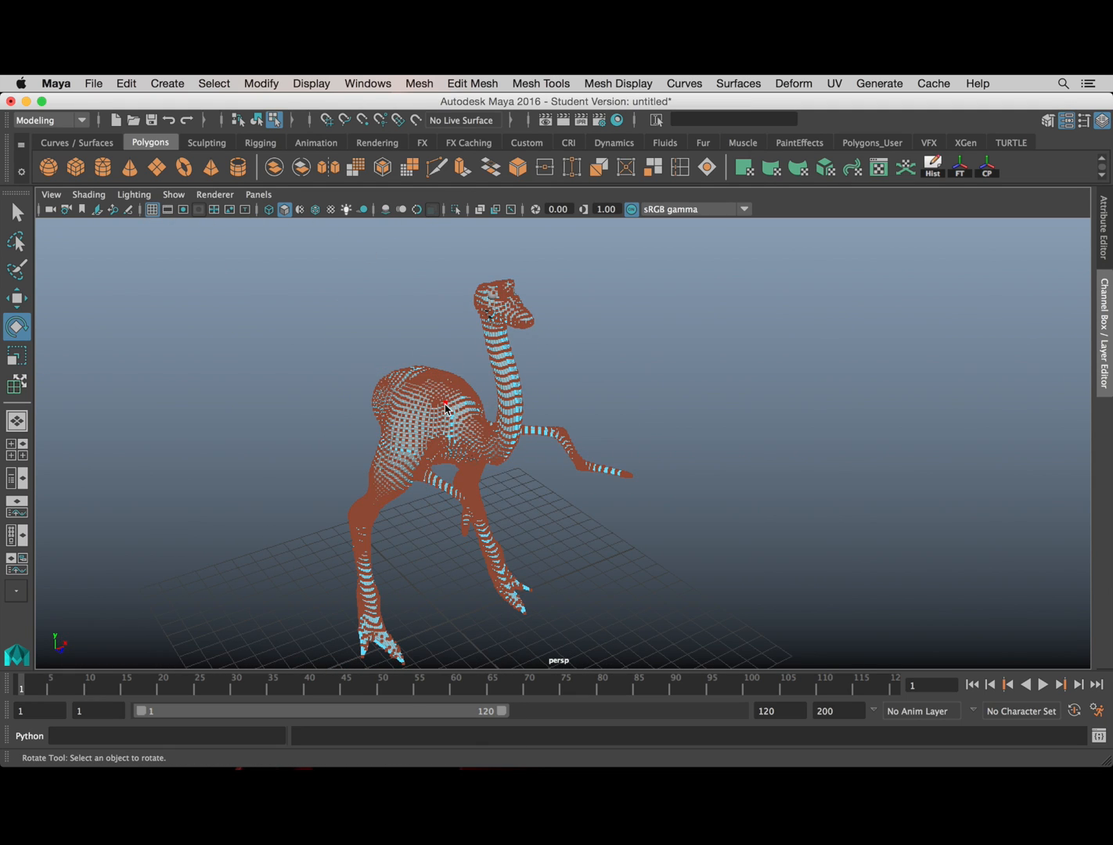
Step: Return the ostrich mesh to object mode, select it and assign it a new Lambert material
{"action": "right_click_drag", "start_coordinate": [445, 311], "coordinate": [510, 285]}
{"action": "left_click", "coordinate": [447, 403]}
{"action": "scroll", "coordinate": [447, 404], "scroll_direction": "up", "scroll_amount": 2}
{"action": "middle_click_drag", "start_coordinate": [449, 404], "coordinate": [462, 390], "text": "alt"}
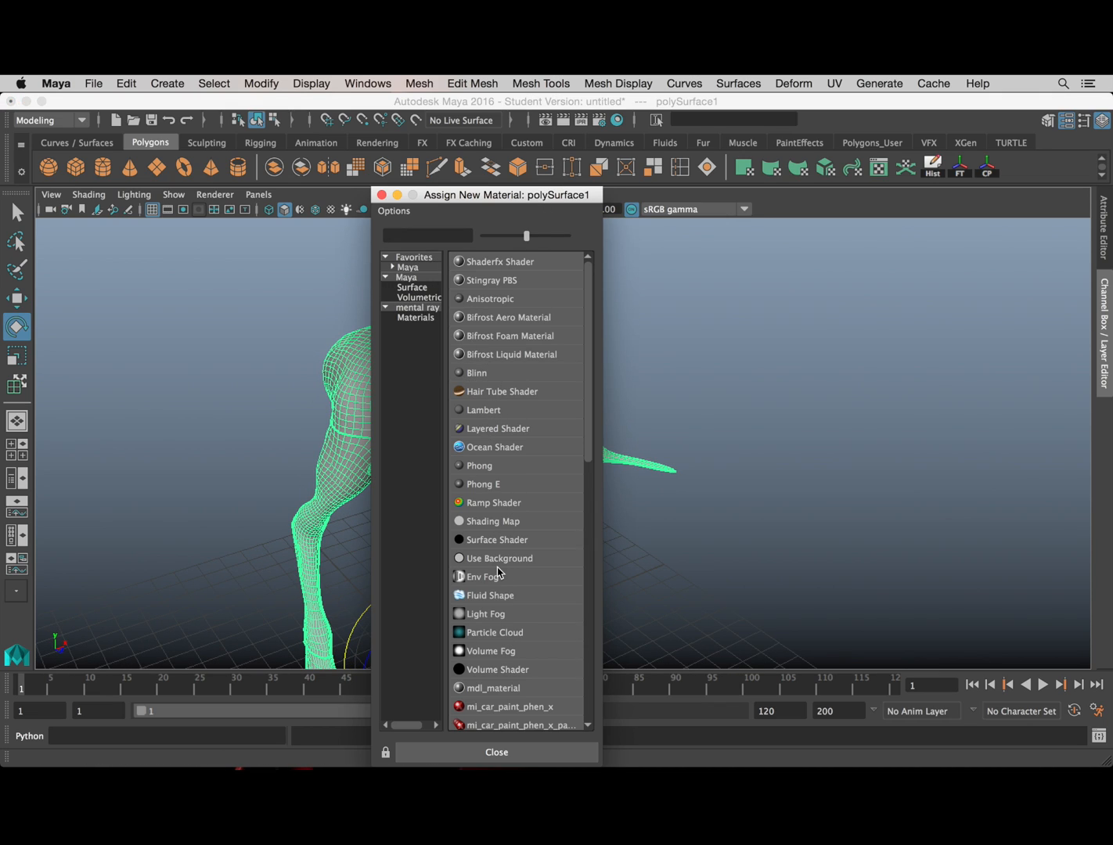
{"action": "left_click", "coordinate": [490, 419]}
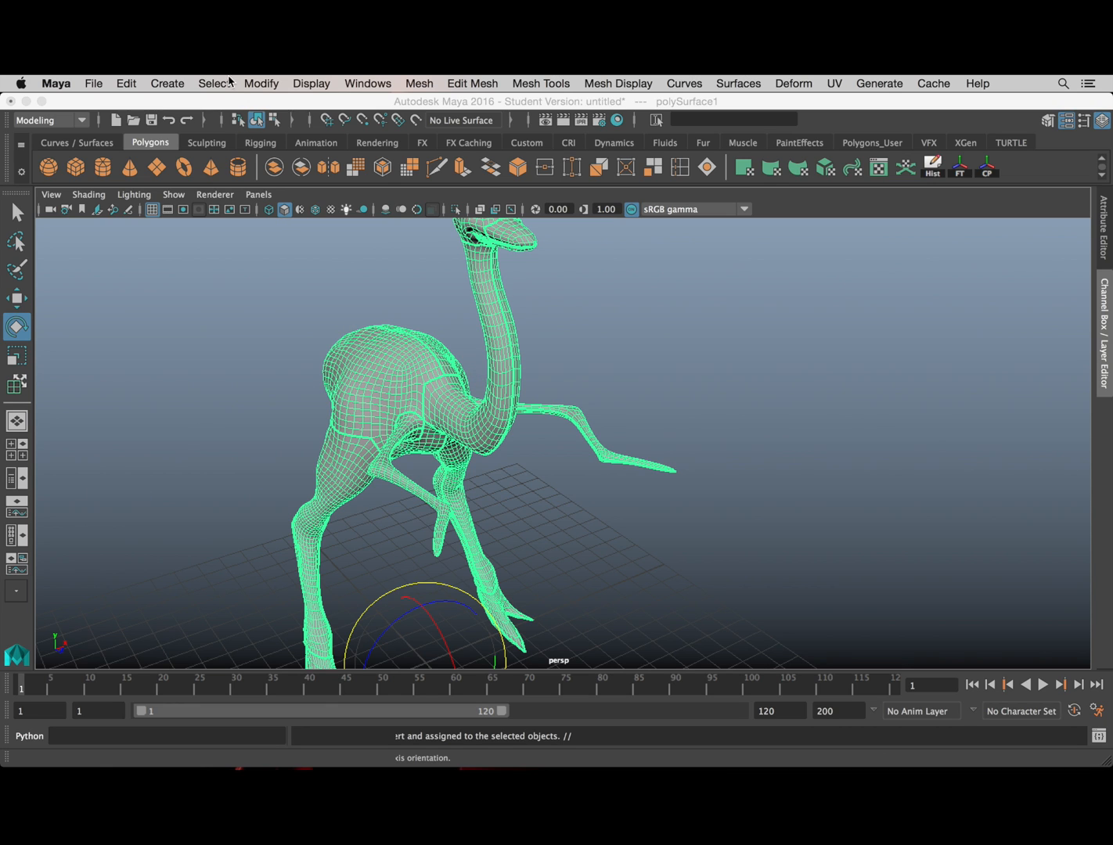
{"action": "mouse_move", "coordinate": [230, 100]}
{"action": "left_mouse_down"}
{"action": "mouse_move", "coordinate": [247, 173]}
{"action": "mouse_move", "coordinate": [228, 94]}
{"action": "left_mouse_up"}
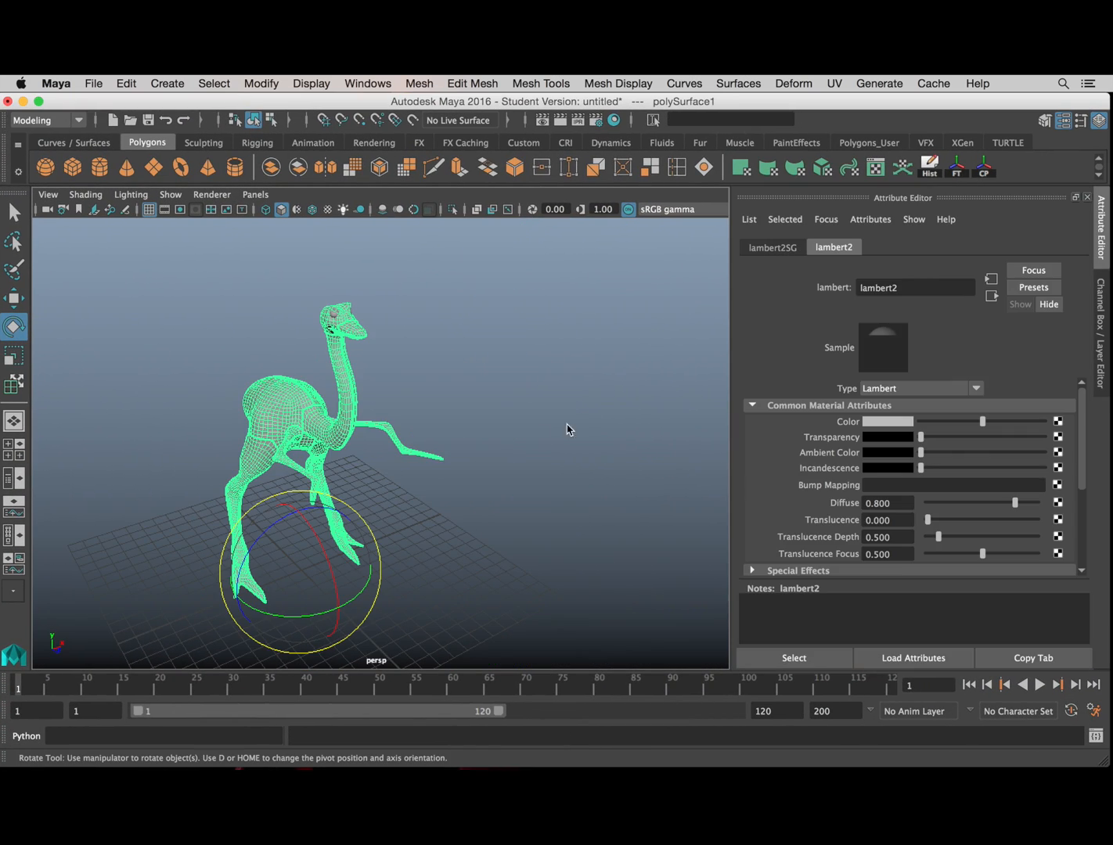
Step: Reselect the ostrich mesh, center its pivot and delete its construction history
{"action": "left_click", "coordinate": [569, 430]}
{"action": "scroll", "coordinate": [568, 430], "scroll_direction": "down", "scroll_amount": 5}
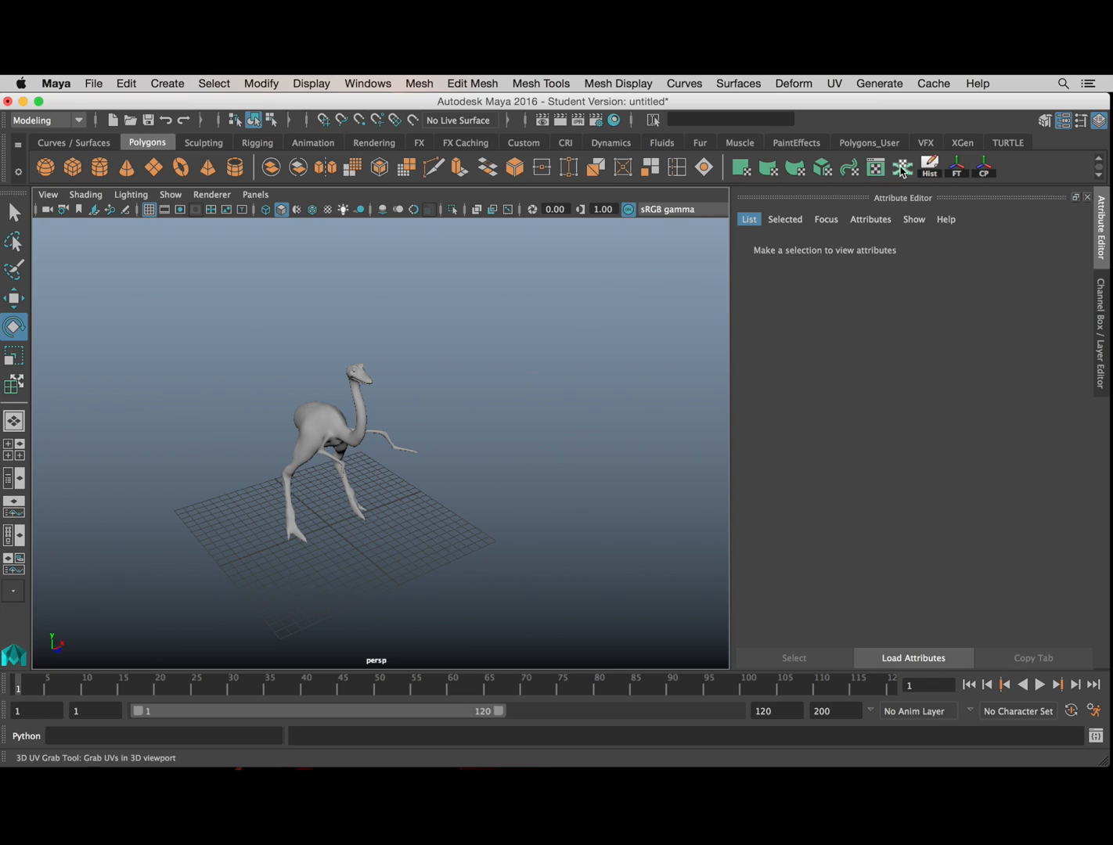
{"action": "left_click", "coordinate": [1102, 302]}
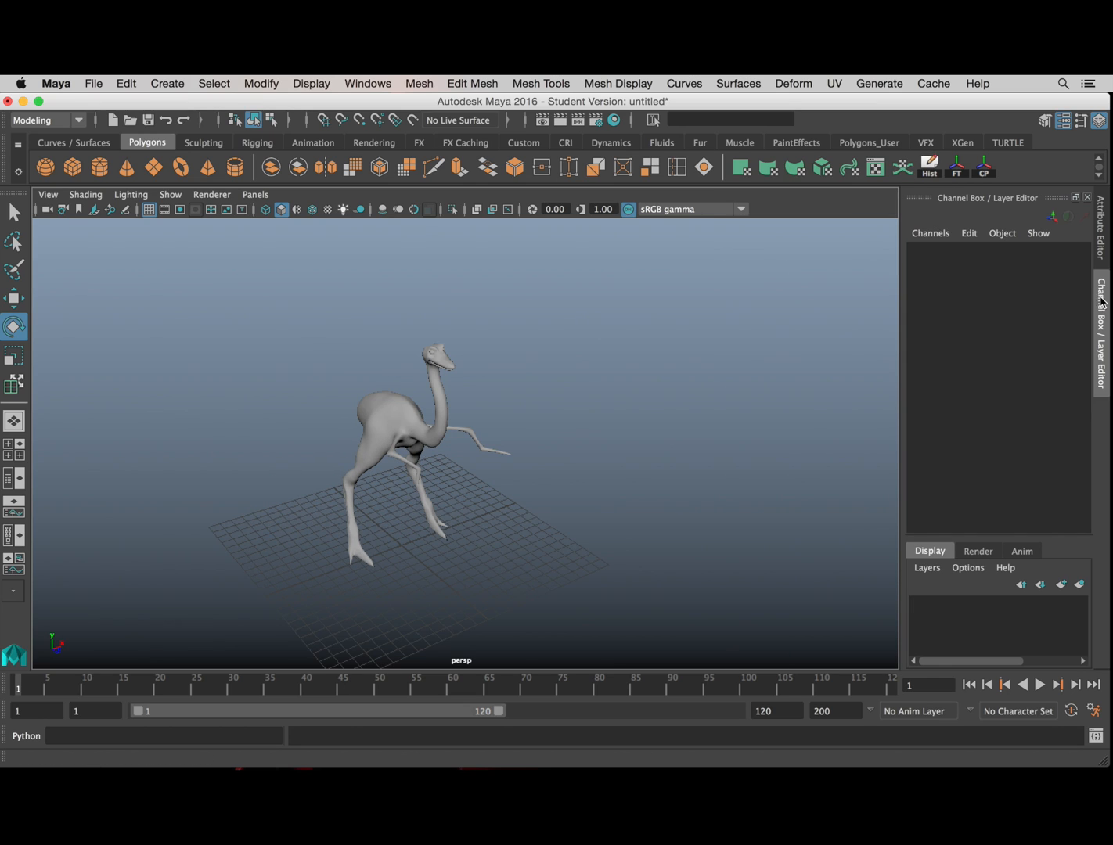
{"action": "left_click", "coordinate": [1101, 246]}
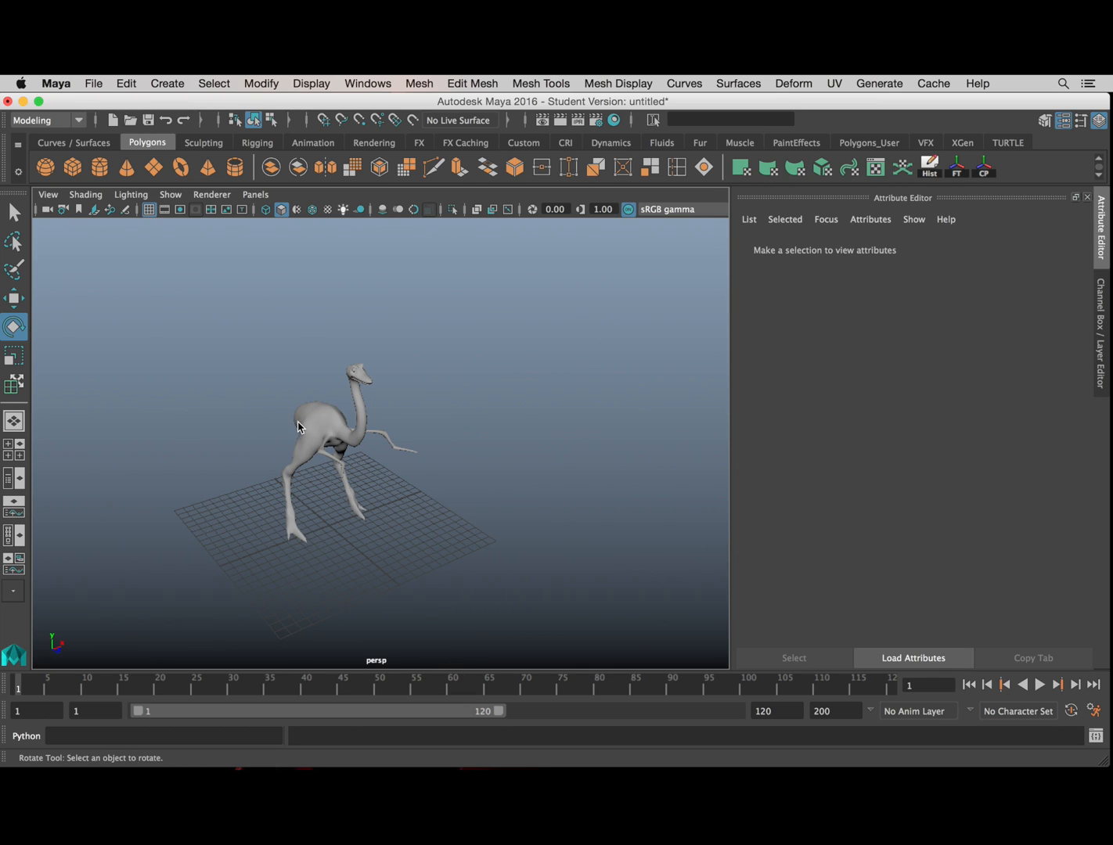
{"action": "left_click", "coordinate": [296, 427]}
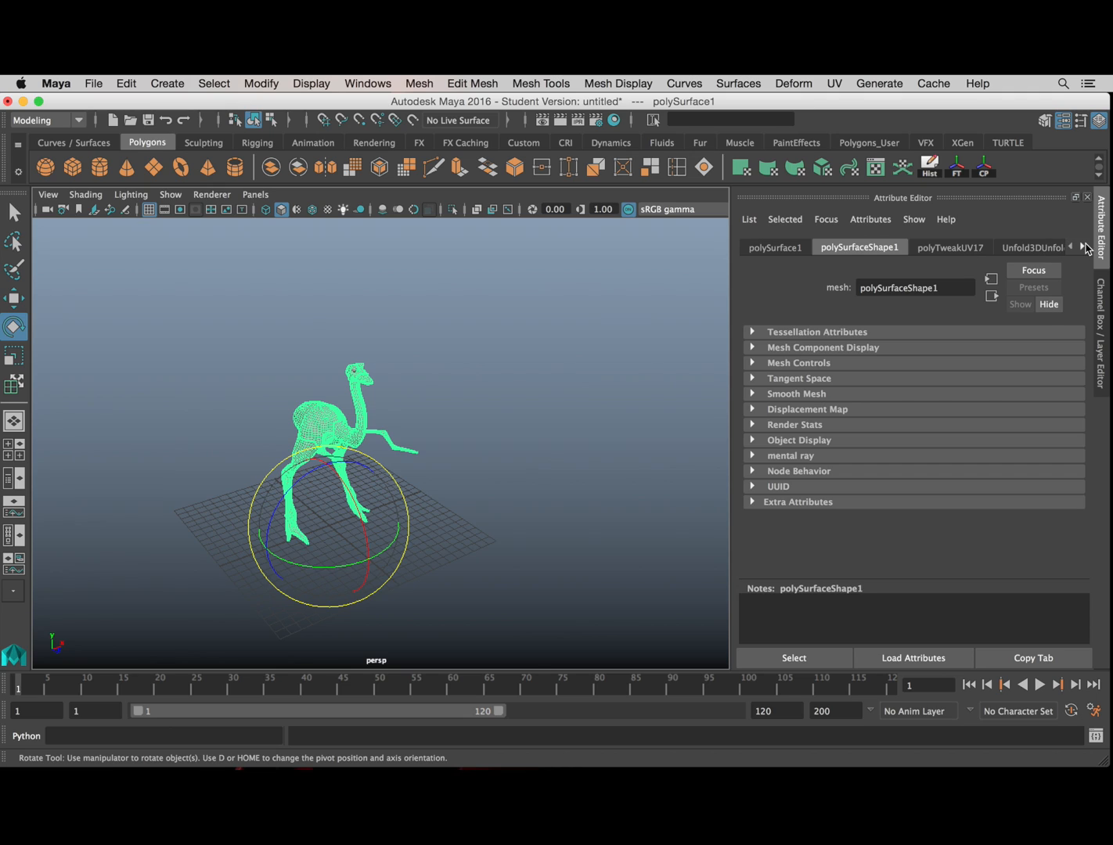
{"action": "left_click", "coordinate": [1083, 247]}
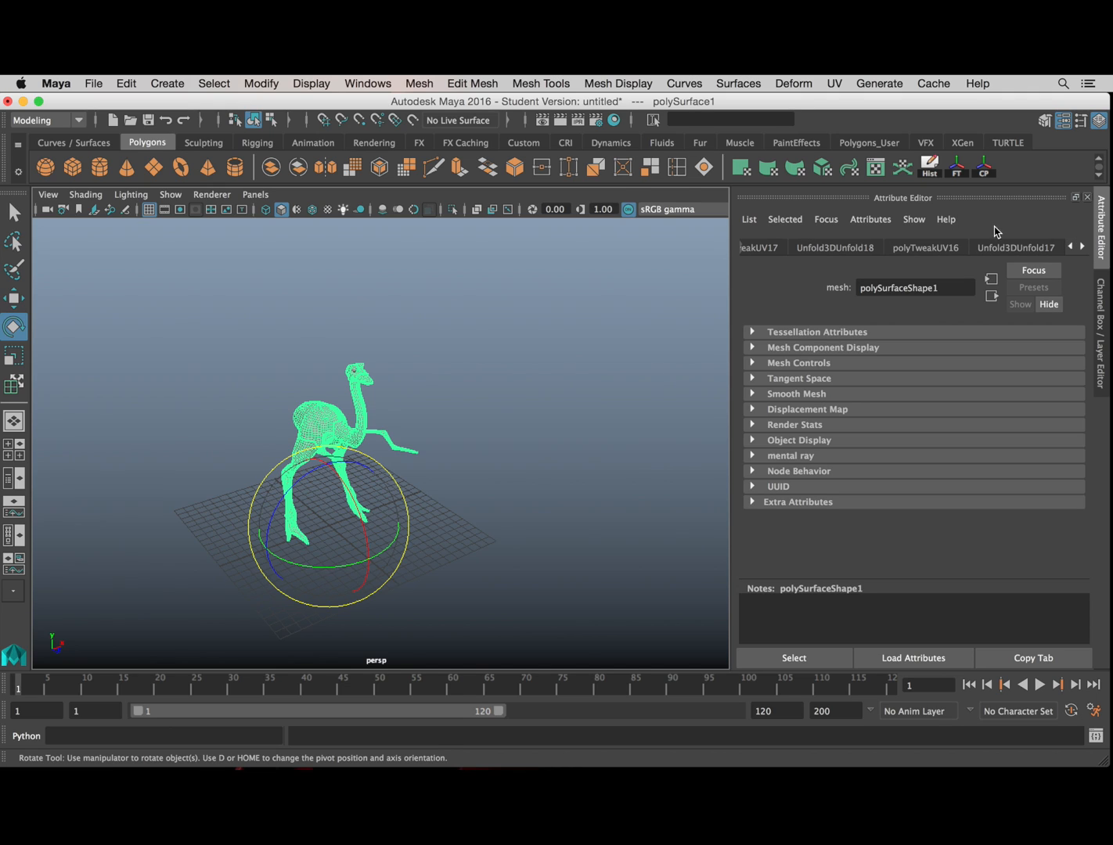
{"action": "left_click", "coordinate": [983, 174]}
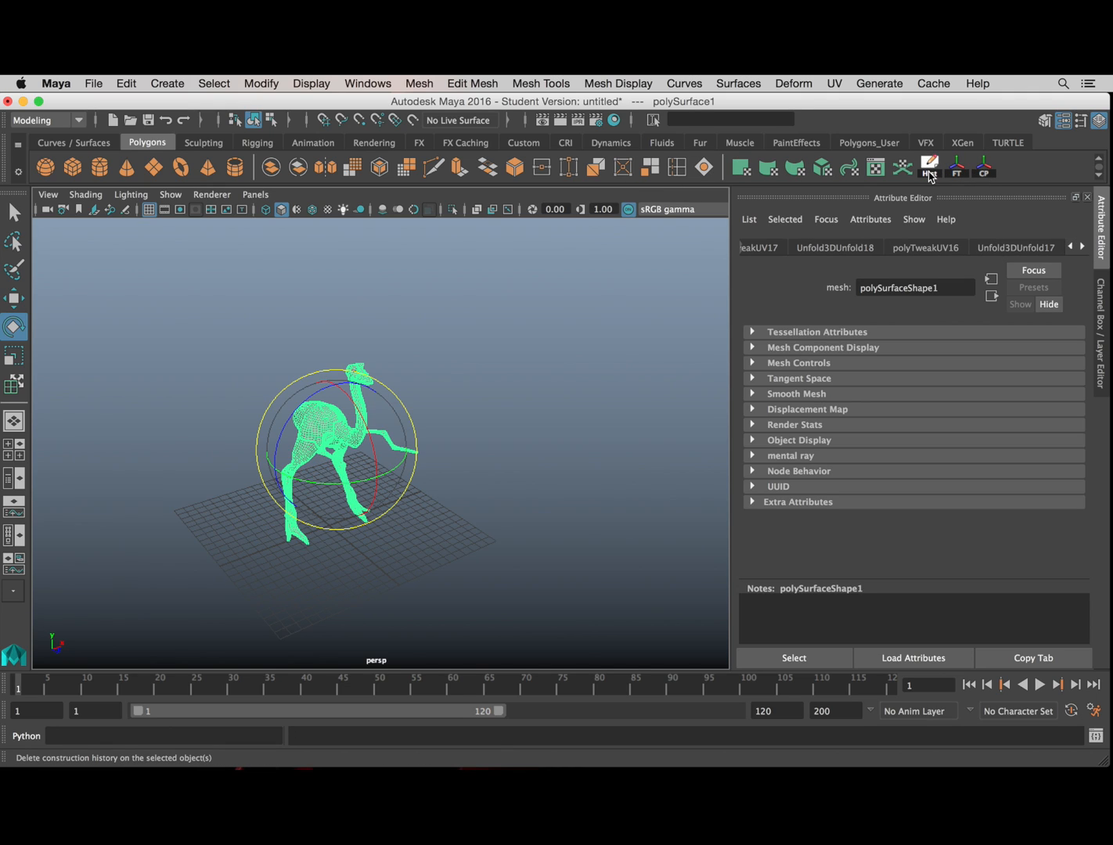
{"action": "left_click", "coordinate": [928, 175]}
Step: Connect a File texture to the Color attribute of the ostrich's lambert2 material
{"action": "left_click", "coordinate": [939, 248]}
{"action": "scroll", "coordinate": [914, 458], "scroll_direction": "down", "scroll_amount": 2}
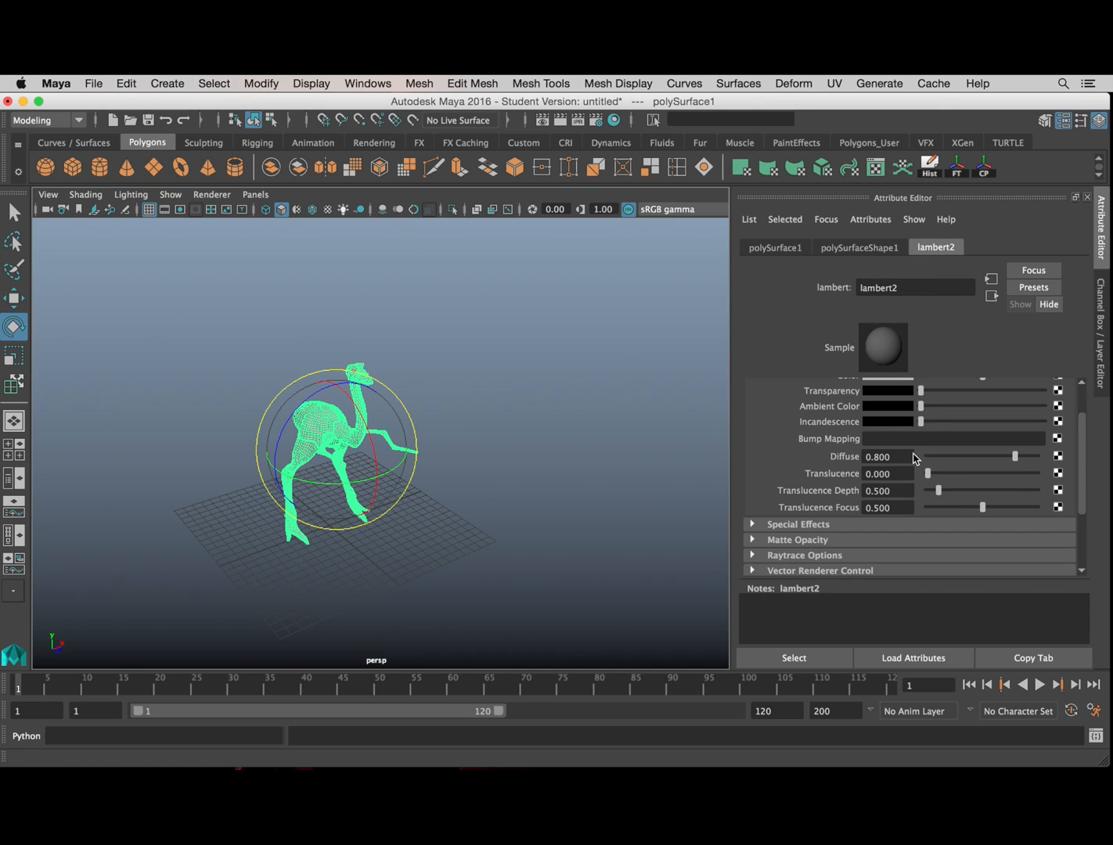
{"action": "scroll", "coordinate": [913, 452], "scroll_direction": "up", "scroll_amount": 2}
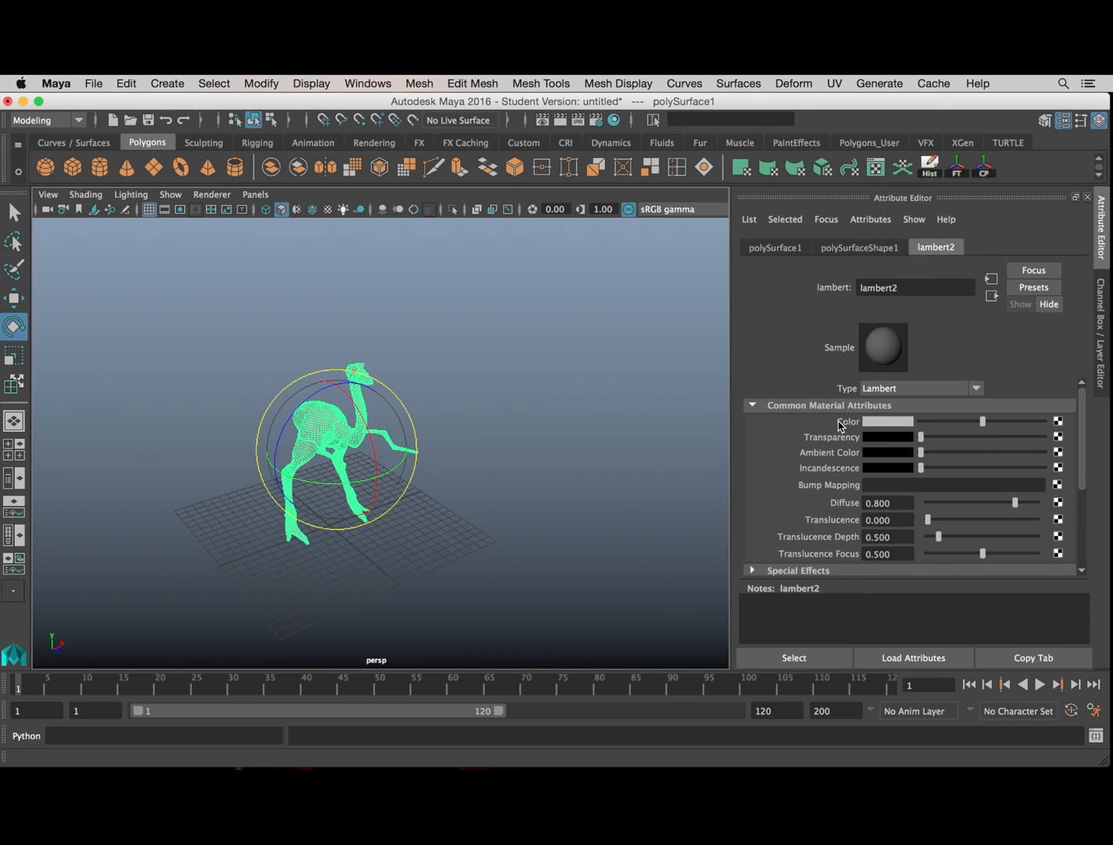
{"action": "left_click", "coordinate": [1058, 421]}
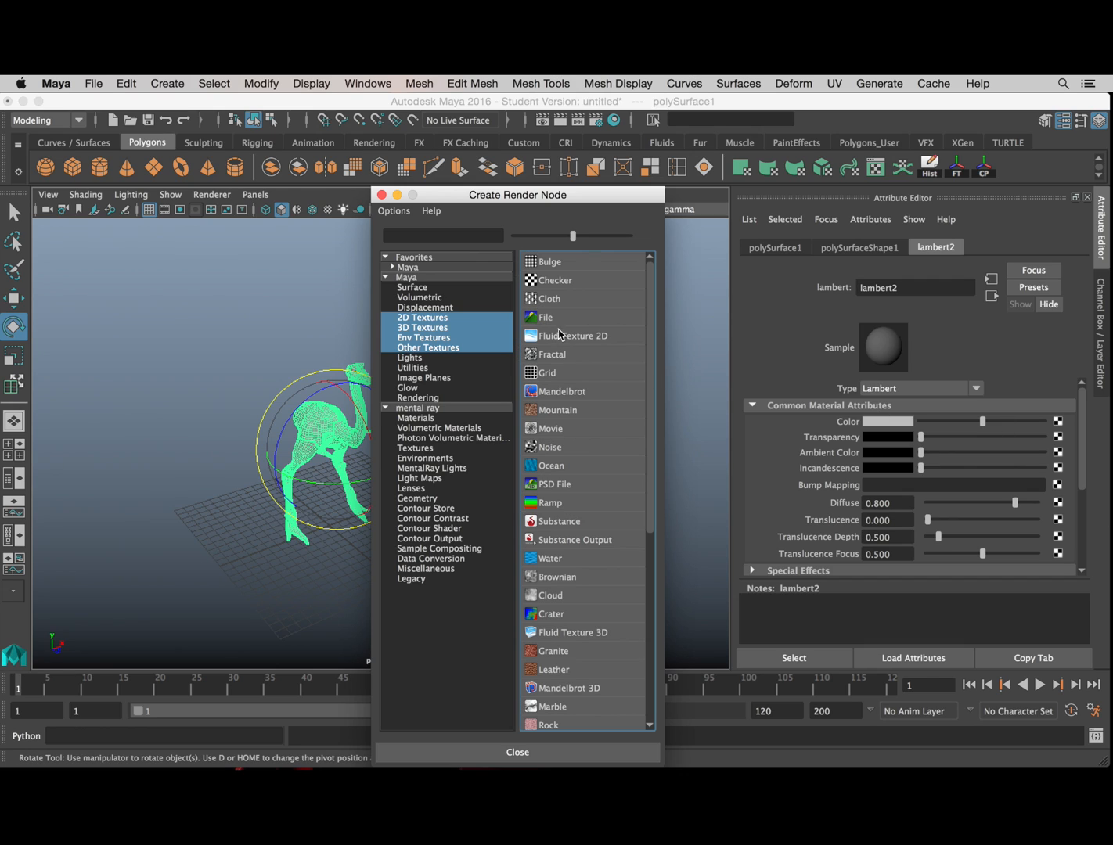
{"action": "left_click", "coordinate": [546, 319]}
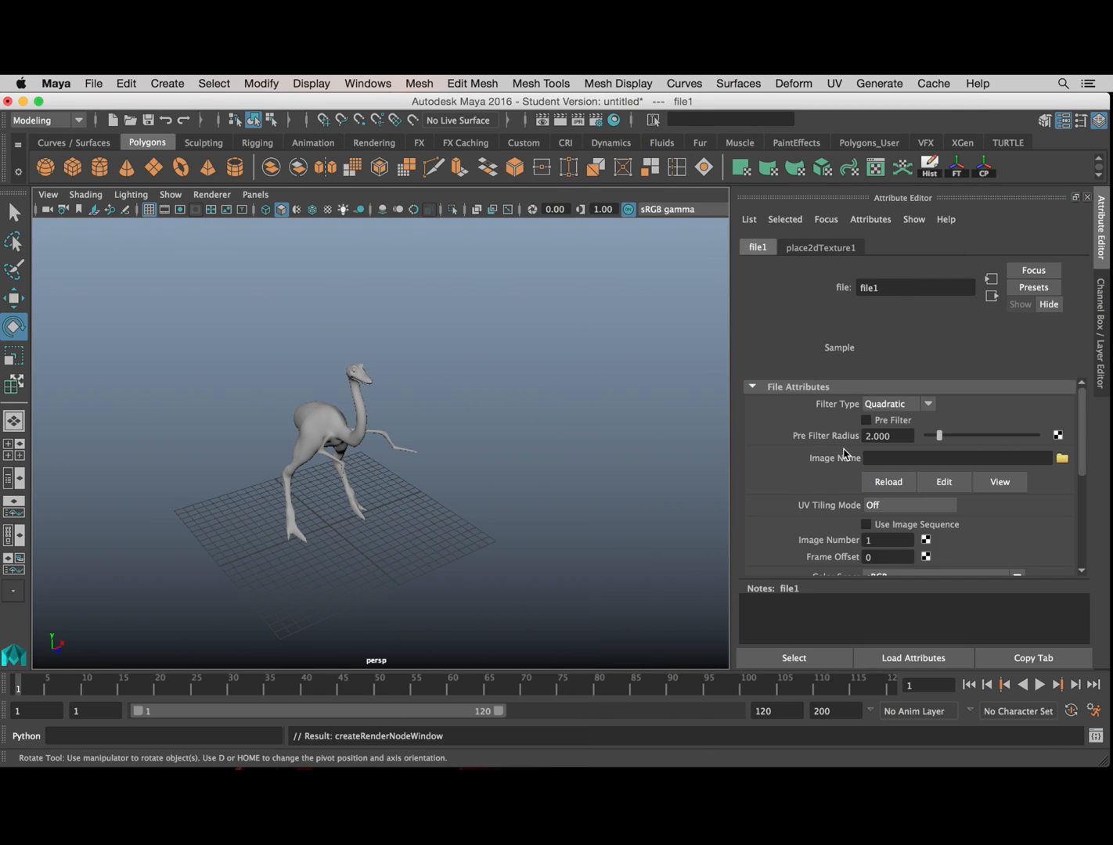
Step: Load ostrichTexture.tga from the project's images folder as the File texture's image
{"action": "left_click", "coordinate": [1061, 458]}
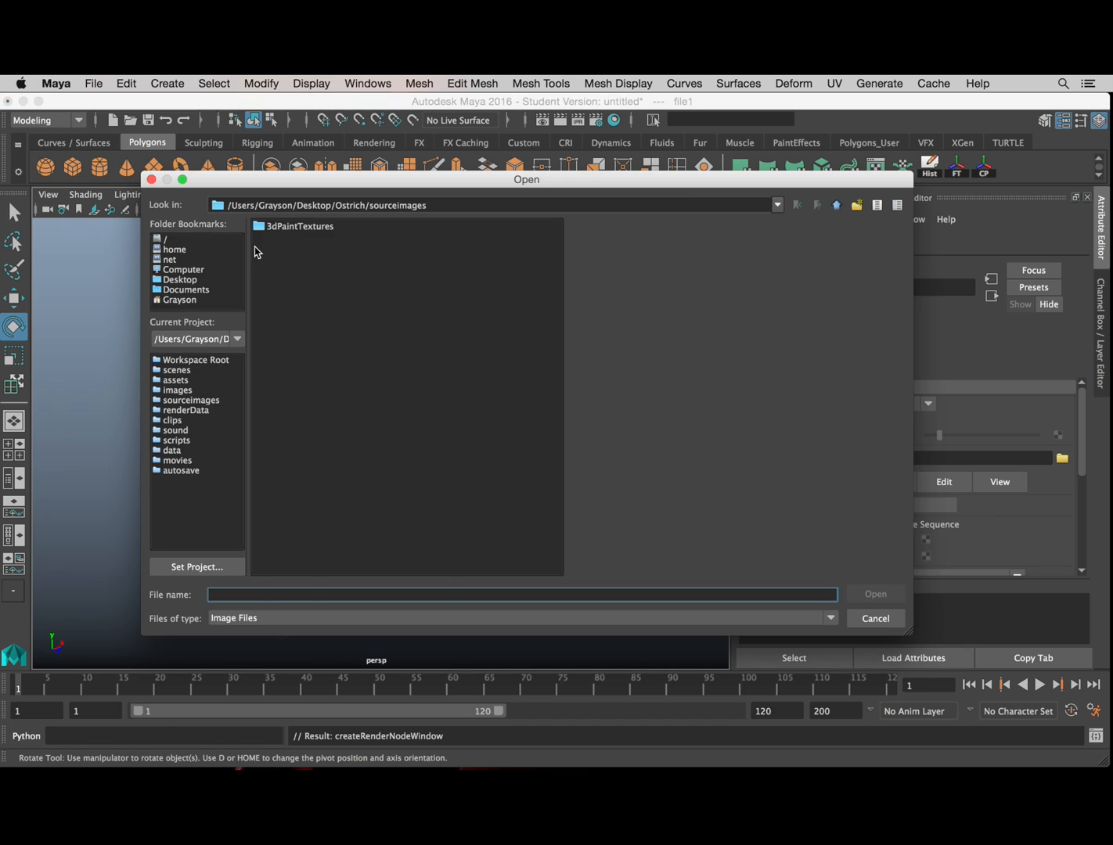
{"action": "left_click", "coordinate": [178, 390]}
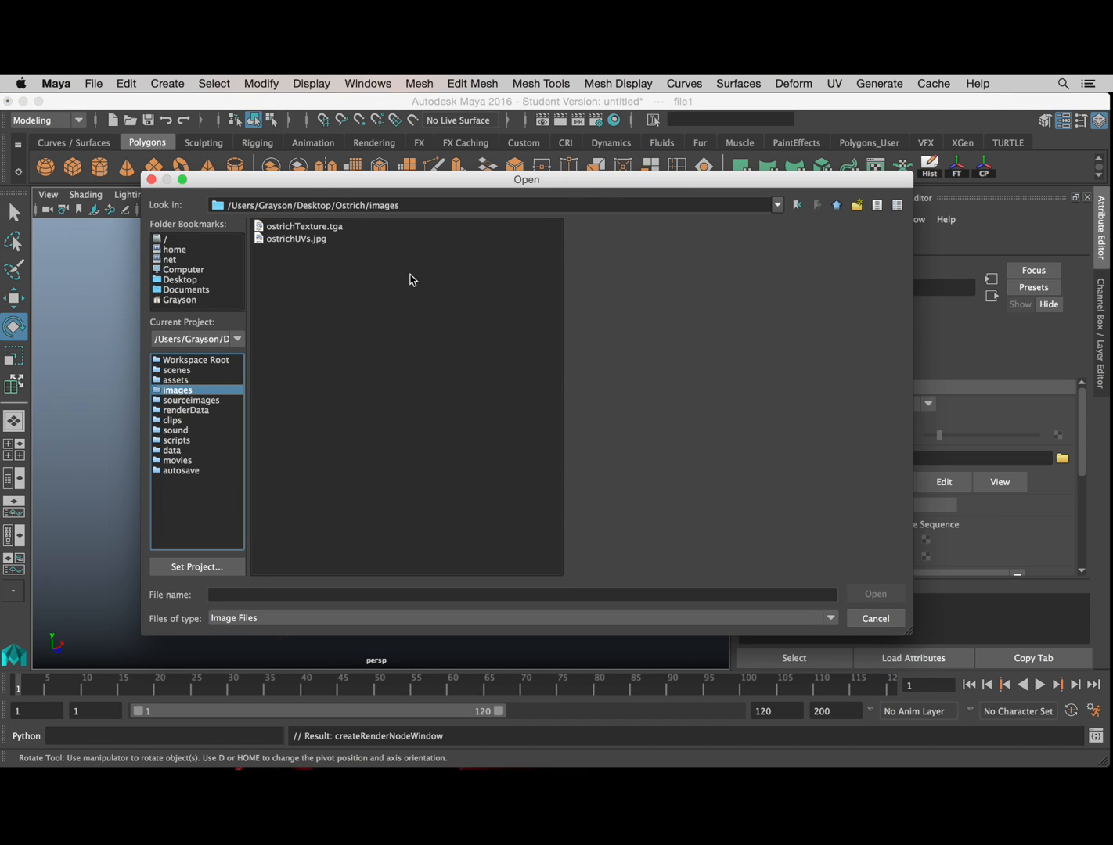
{"action": "left_click", "coordinate": [313, 228]}
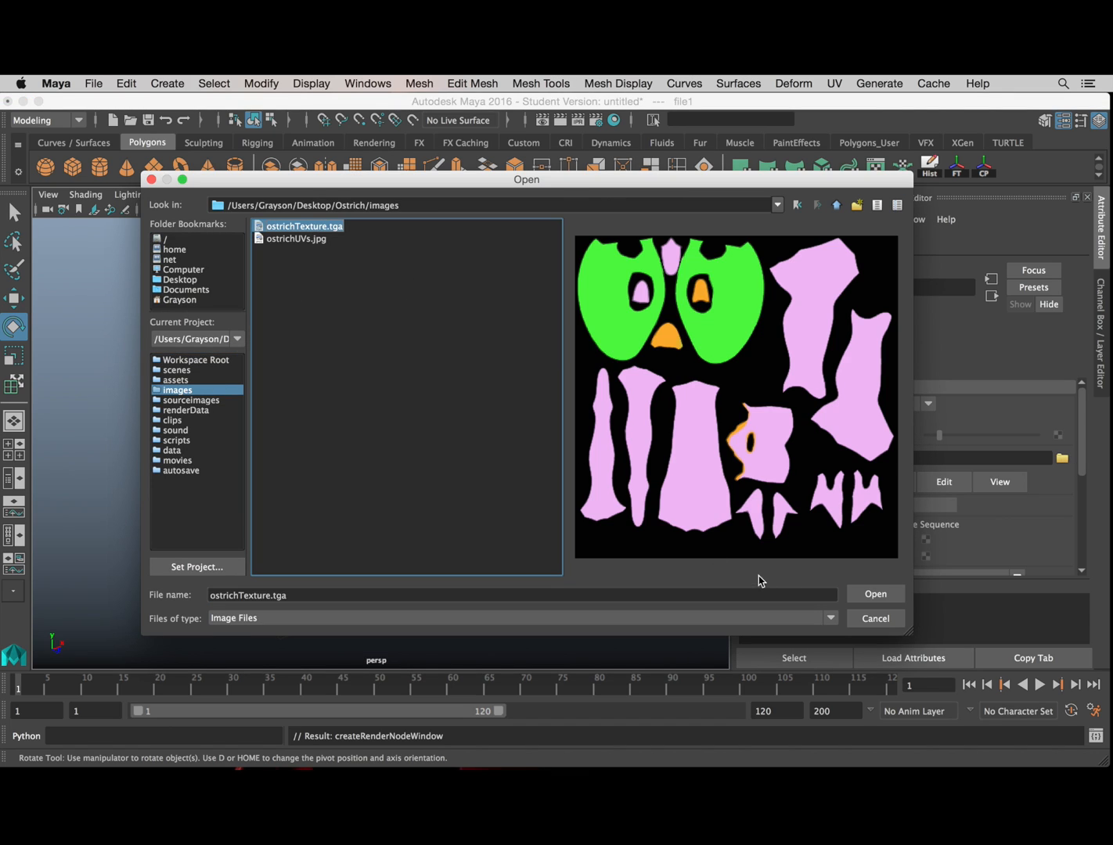
{"action": "left_click", "coordinate": [876, 594]}
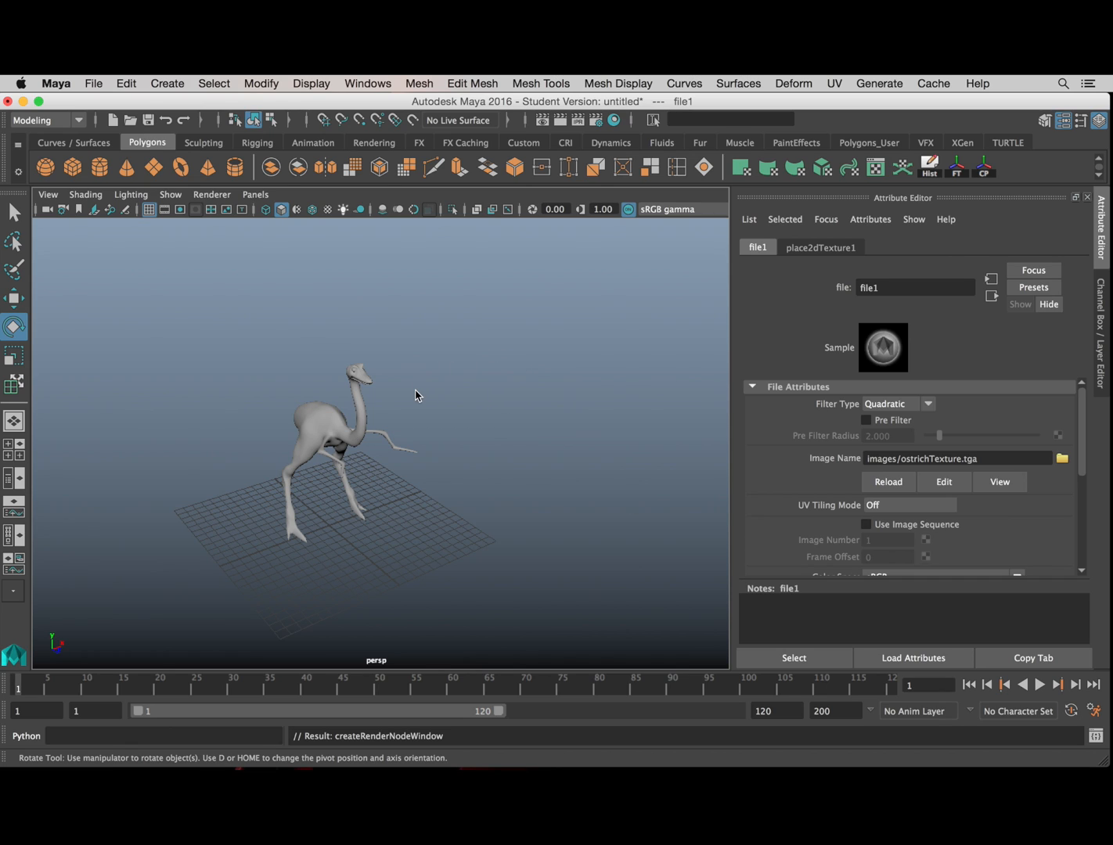
Step: Frame the ostrich closer, leave it deselected and turn on textured display in the perspective view
{"action": "left_click_drag", "start_coordinate": [410, 414], "coordinate": [443, 404], "text": "alt"}
{"action": "right_click_drag", "start_coordinate": [443, 404], "coordinate": [418, 403], "text": "alt"}
{"action": "left_click", "coordinate": [392, 403]}
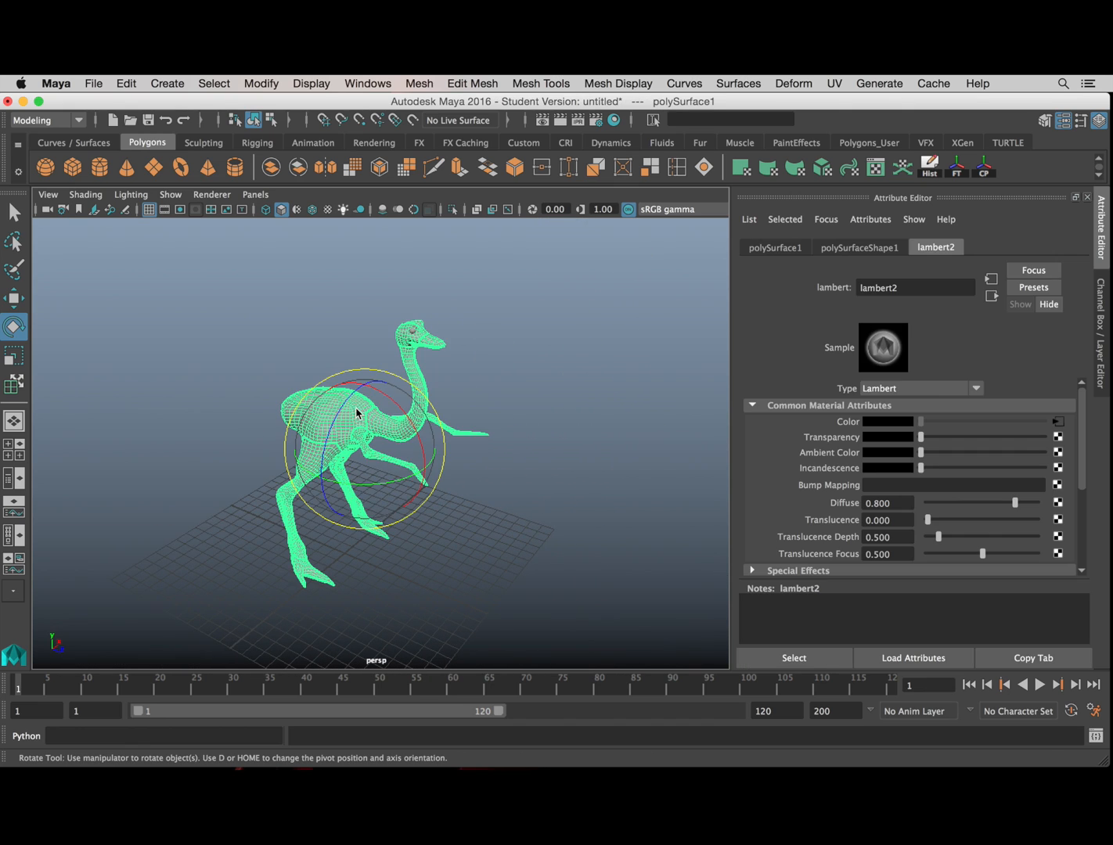
{"action": "scroll", "coordinate": [499, 406], "scroll_direction": "up", "scroll_amount": 5}
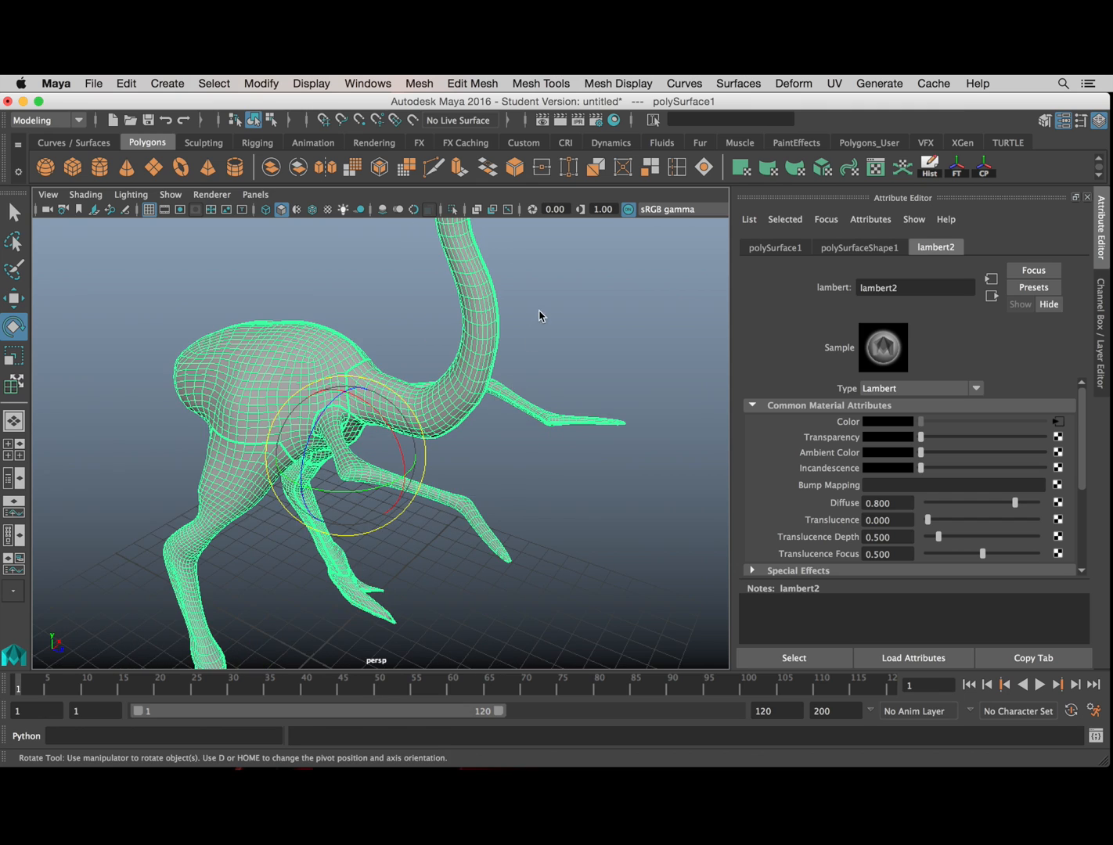
{"action": "scroll", "coordinate": [543, 313], "scroll_direction": "down", "scroll_amount": 3}
{"action": "left_click", "coordinate": [340, 266]}
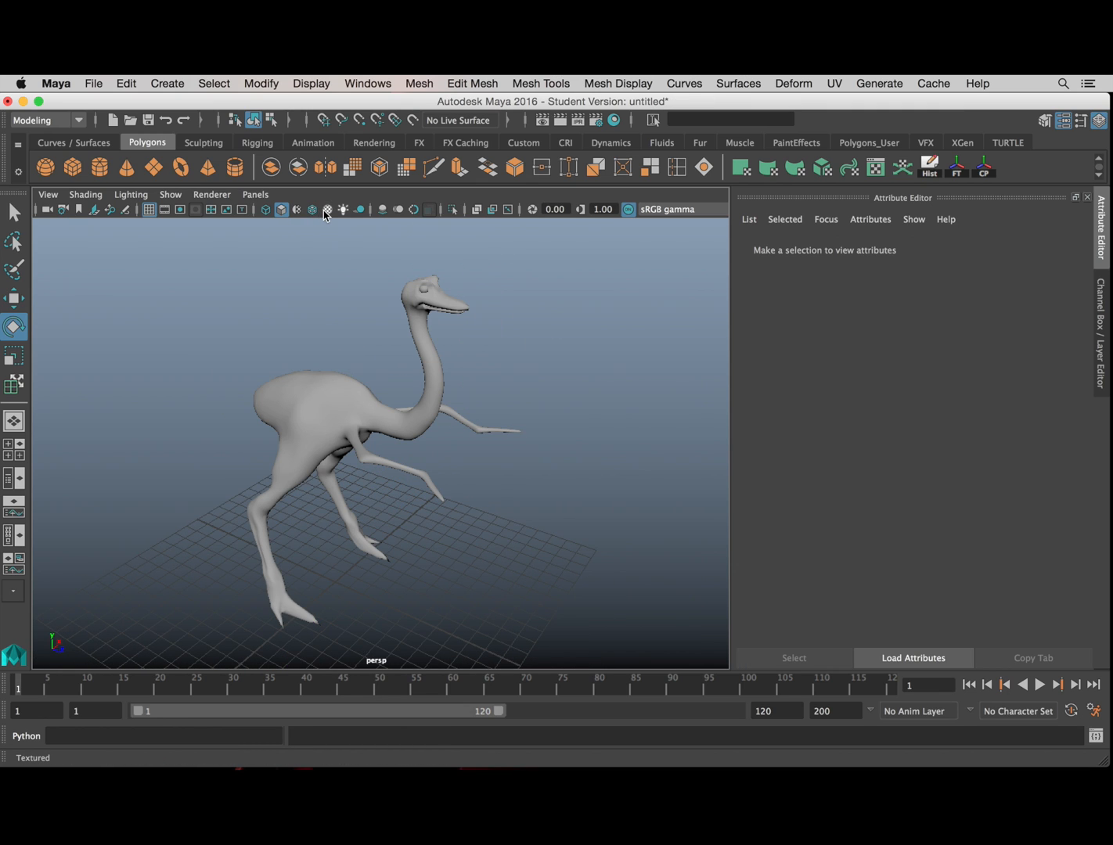
{"action": "left_click", "coordinate": [327, 210]}
Step: Examine the painted texture and its seam lines on the ostrich's head, beak, neck, body and legs
{"action": "scroll", "coordinate": [539, 349], "scroll_direction": "up", "scroll_amount": 5}
{"action": "middle_click_drag", "start_coordinate": [540, 344], "coordinate": [498, 442], "text": "alt"}
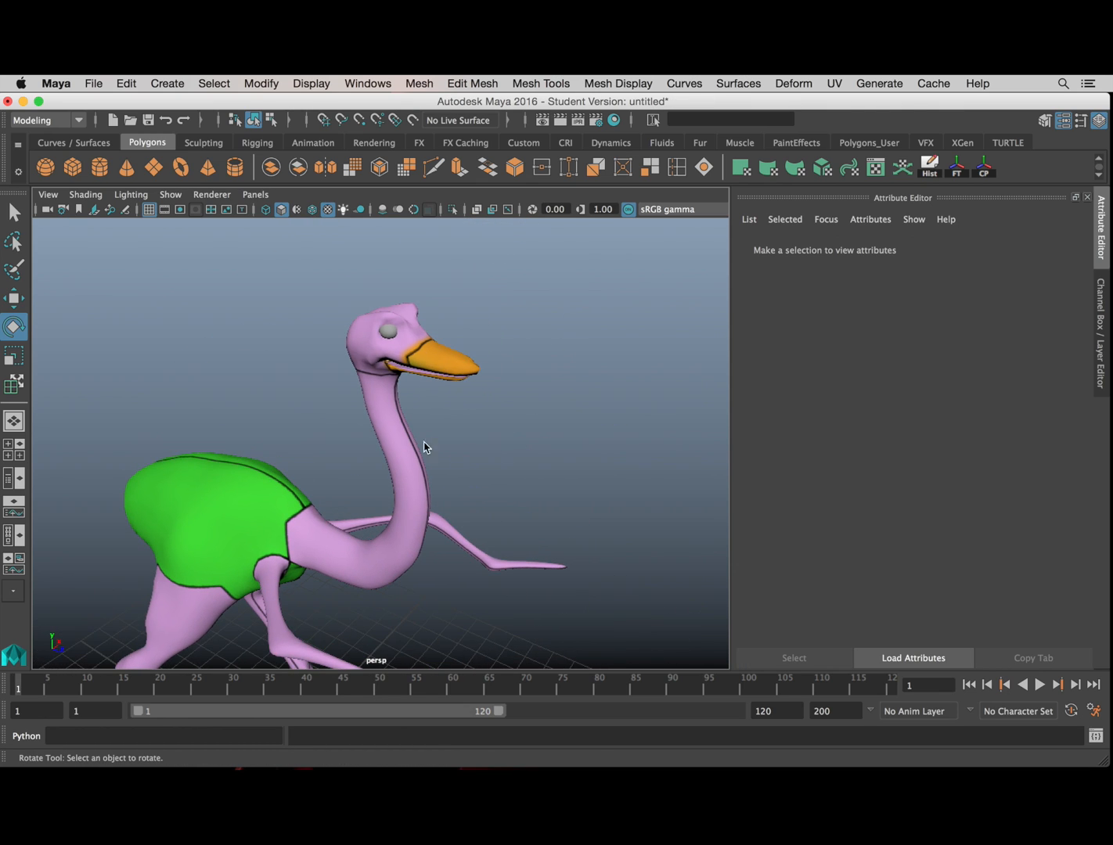
{"action": "left_click_drag", "start_coordinate": [423, 442], "coordinate": [425, 367], "text": "alt"}
{"action": "scroll", "coordinate": [410, 371], "scroll_direction": "up", "scroll_amount": 6}
{"action": "middle_click_drag", "start_coordinate": [408, 371], "coordinate": [402, 392], "text": "alt"}
{"action": "scroll", "coordinate": [402, 393], "scroll_direction": "down", "scroll_amount": 5}
{"action": "left_click_drag", "start_coordinate": [402, 393], "coordinate": [436, 352], "text": "alt"}
{"action": "scroll", "coordinate": [443, 364], "scroll_direction": "down", "scroll_amount": 6}
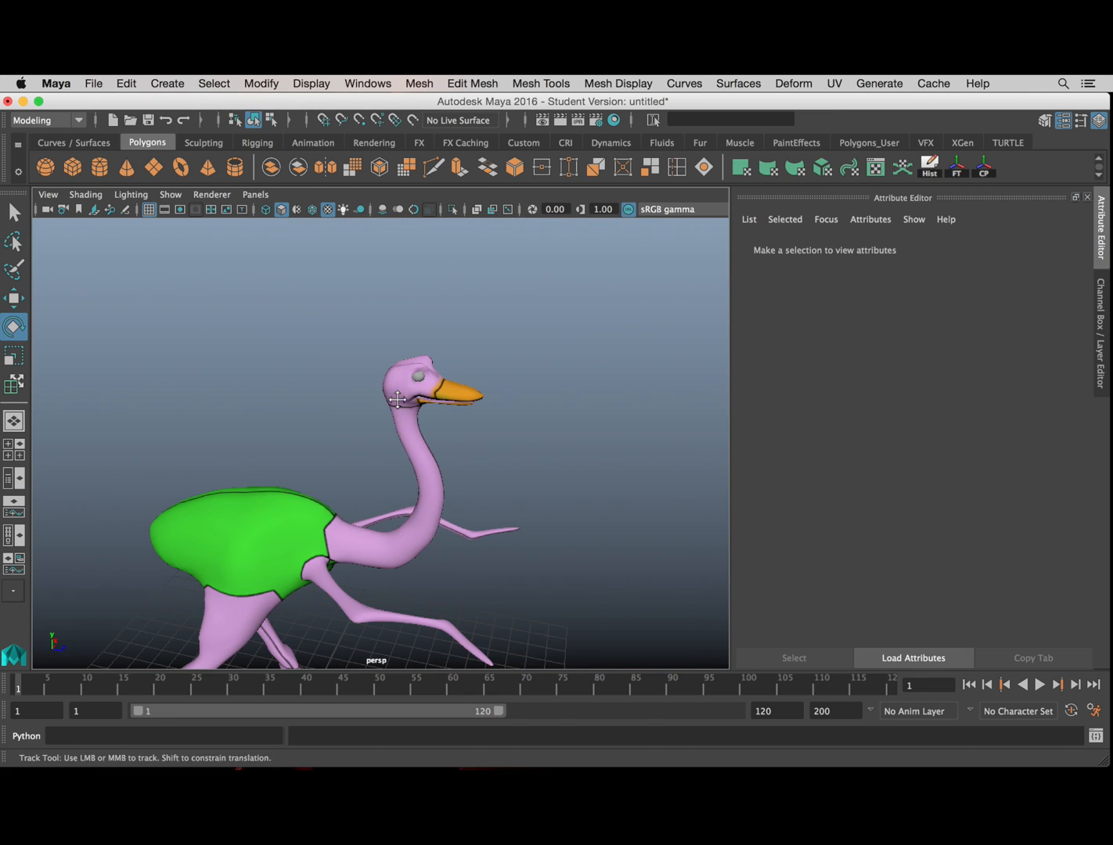
{"action": "middle_click_drag", "start_coordinate": [352, 498], "coordinate": [399, 426], "text": "alt"}
{"action": "scroll", "coordinate": [399, 426], "scroll_direction": "up", "scroll_amount": 2}
{"action": "left_click_drag", "start_coordinate": [396, 427], "coordinate": [357, 384], "text": "alt"}
{"action": "left_click_drag", "start_coordinate": [328, 318], "coordinate": [218, 443], "text": "alt"}
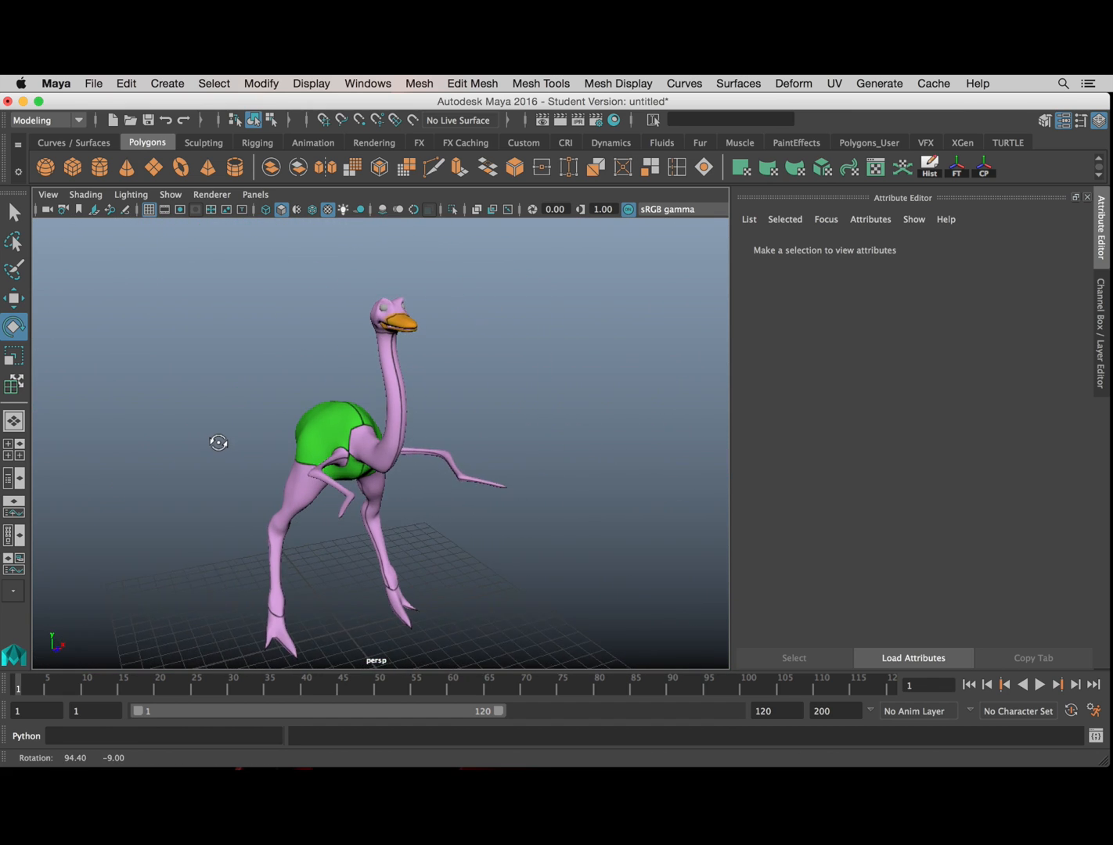
{"action": "left_click_drag", "start_coordinate": [356, 355], "coordinate": [395, 378], "text": "alt"}
{"action": "scroll", "coordinate": [360, 398], "scroll_direction": "up", "scroll_amount": 5}
{"action": "middle_click_drag", "start_coordinate": [403, 373], "coordinate": [383, 440], "text": "alt"}
{"action": "left_click_drag", "start_coordinate": [418, 425], "coordinate": [443, 411], "text": "alt"}
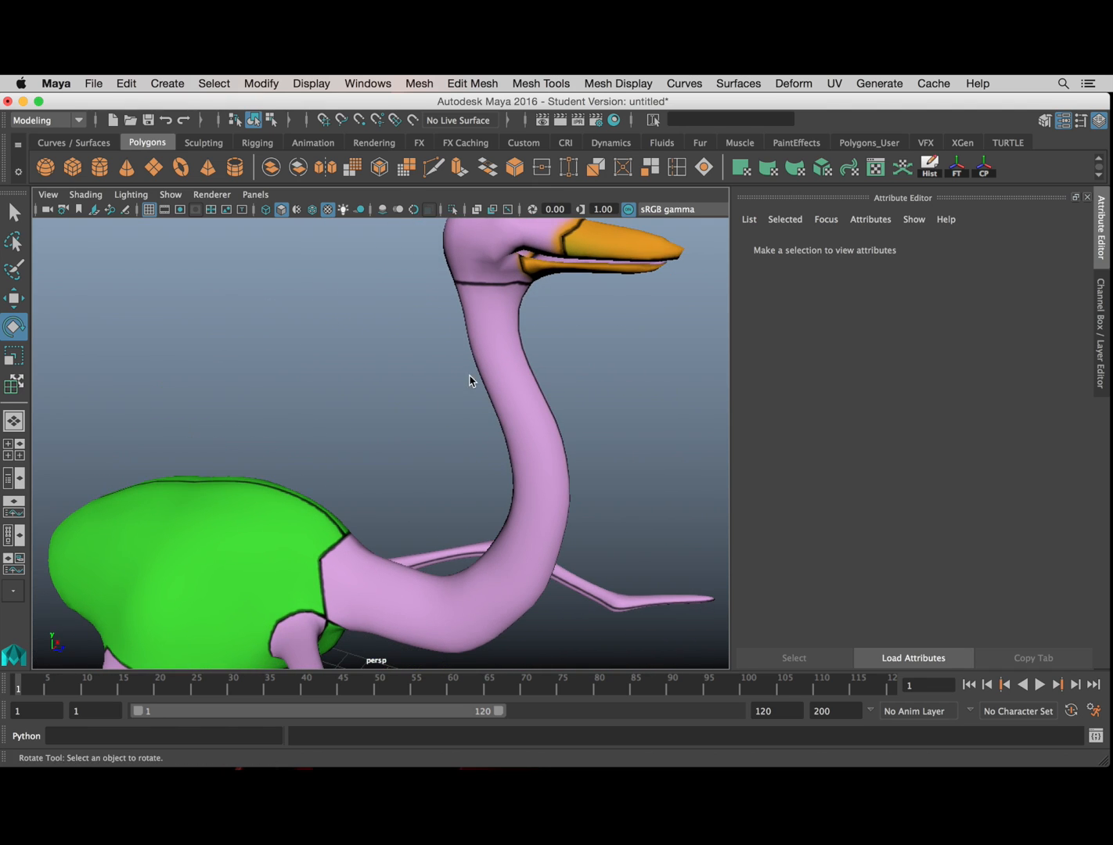
{"action": "middle_click_drag", "start_coordinate": [473, 381], "coordinate": [385, 452], "text": "alt"}
{"action": "left_click_drag", "start_coordinate": [394, 449], "coordinate": [278, 513], "text": "alt"}
{"action": "scroll", "coordinate": [385, 447], "scroll_direction": "down", "scroll_amount": 8}
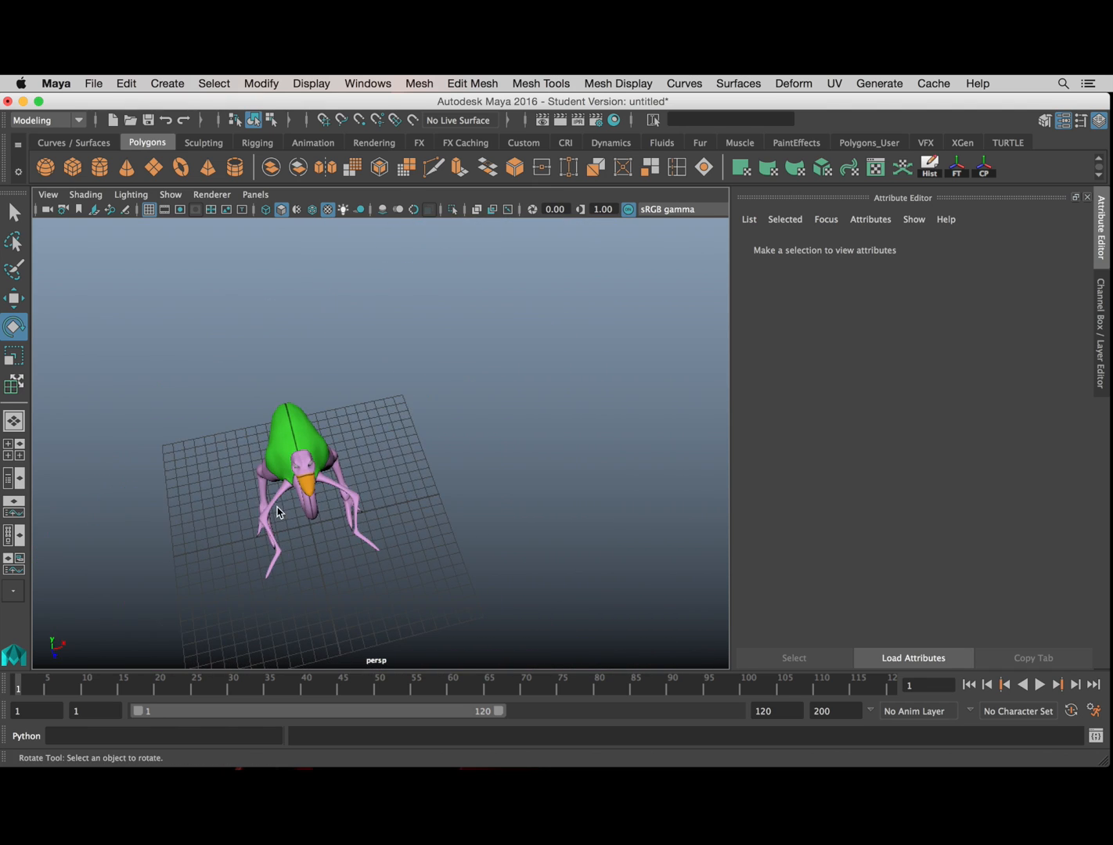
{"action": "middle_click_drag", "start_coordinate": [279, 512], "coordinate": [367, 451], "text": "alt"}
{"action": "scroll", "coordinate": [367, 450], "scroll_direction": "up", "scroll_amount": 5}
{"action": "left_click_drag", "start_coordinate": [368, 451], "coordinate": [335, 454], "text": "alt"}
{"action": "middle_click_drag", "start_coordinate": [334, 454], "coordinate": [311, 539], "text": "alt"}
{"action": "scroll", "coordinate": [311, 540], "scroll_direction": "up", "scroll_amount": 5}
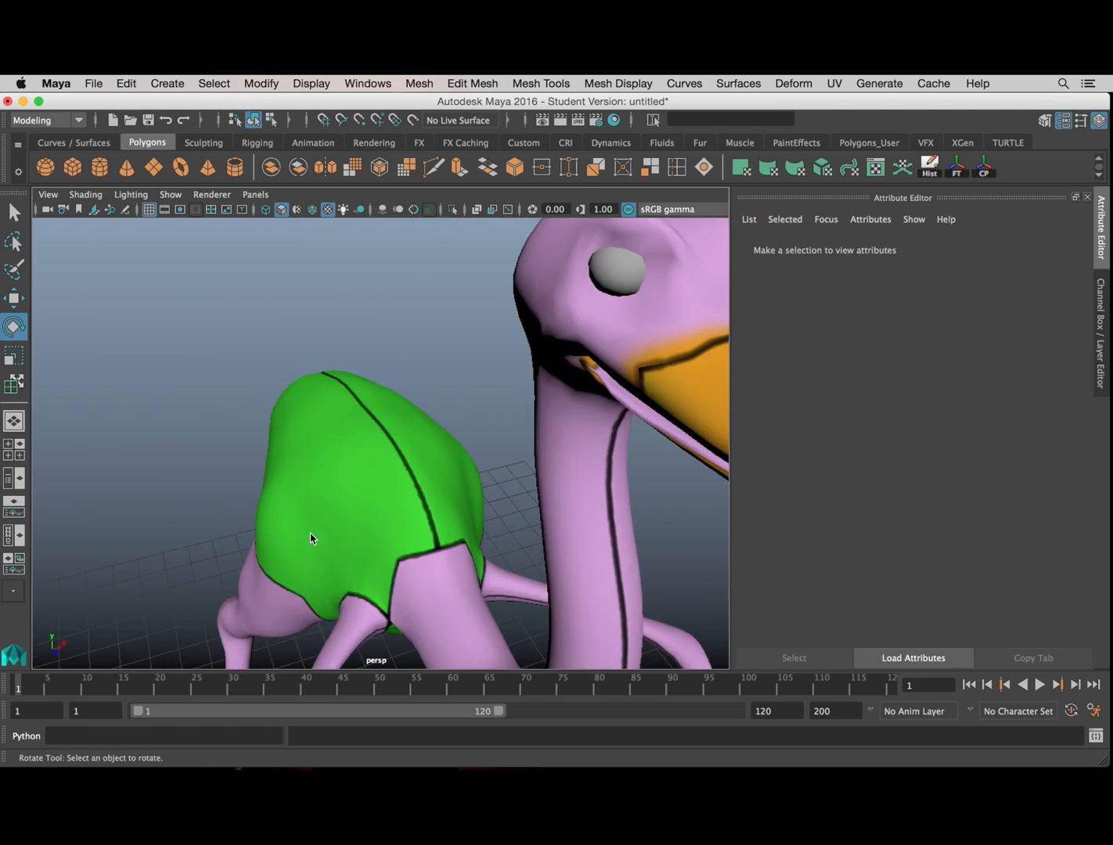
Step: Select the ostrich's eye and inspect its mesh up close
{"action": "left_click", "coordinate": [607, 281]}
{"action": "left_click_drag", "start_coordinate": [606, 282], "coordinate": [448, 374], "text": "alt"}
{"action": "scroll", "coordinate": [352, 407], "scroll_direction": "up", "scroll_amount": 5}
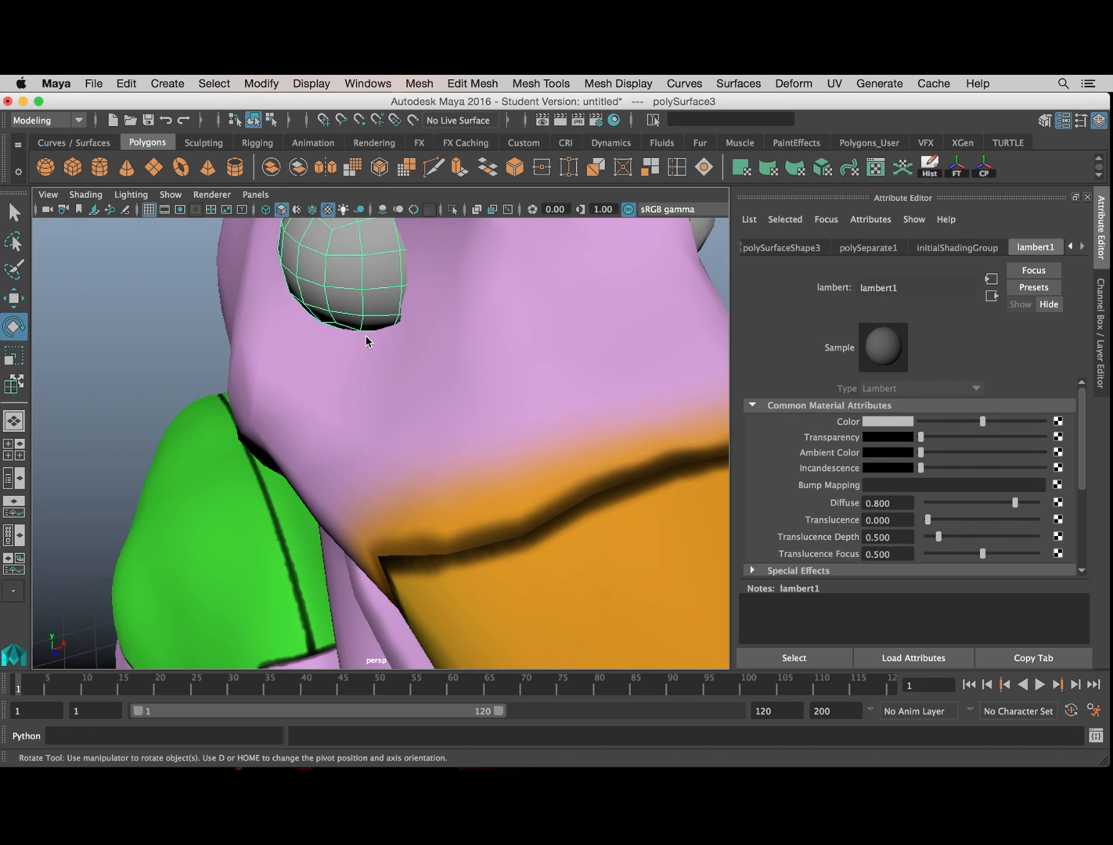
{"action": "left_click_drag", "start_coordinate": [367, 339], "coordinate": [345, 371], "text": "alt"}
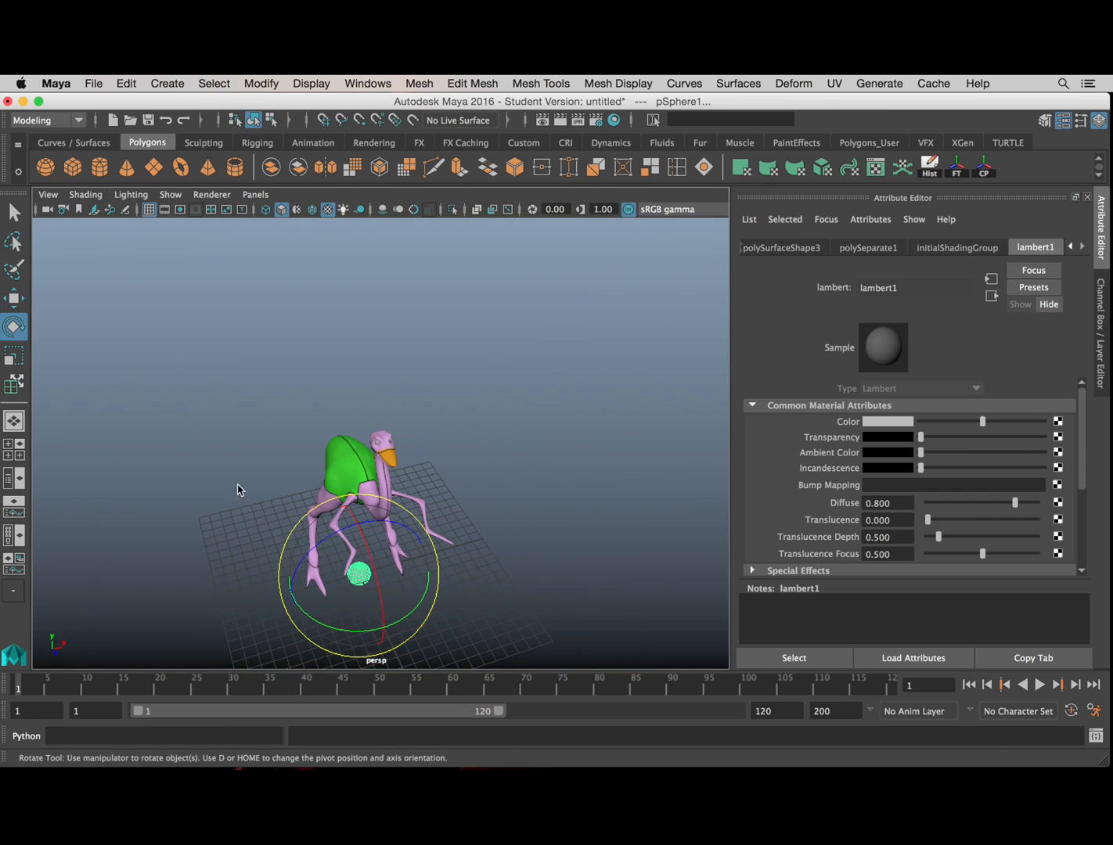
Step: Create a polygon sphere near the ostrich's feet and rotate it 90 degrees about the X axis
{"action": "left_click_drag", "start_coordinate": [239, 487], "coordinate": [363, 321], "text": "alt"}
{"action": "scroll", "coordinate": [359, 313], "scroll_direction": "up", "scroll_amount": 5}
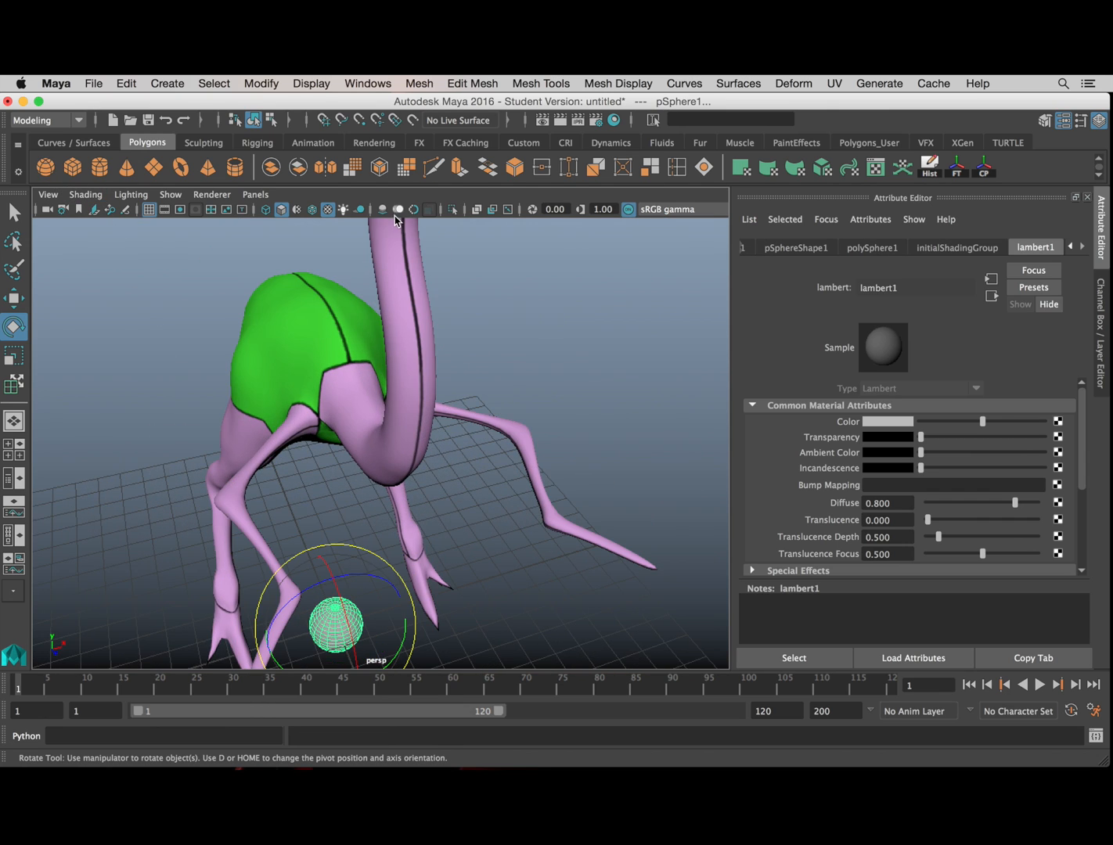
{"action": "scroll", "coordinate": [392, 219], "scroll_direction": "down", "scroll_amount": 5}
{"action": "left_click_drag", "start_coordinate": [336, 479], "coordinate": [383, 443], "text": "alt"}
{"action": "scroll", "coordinate": [383, 440], "scroll_direction": "up", "scroll_amount": 5}
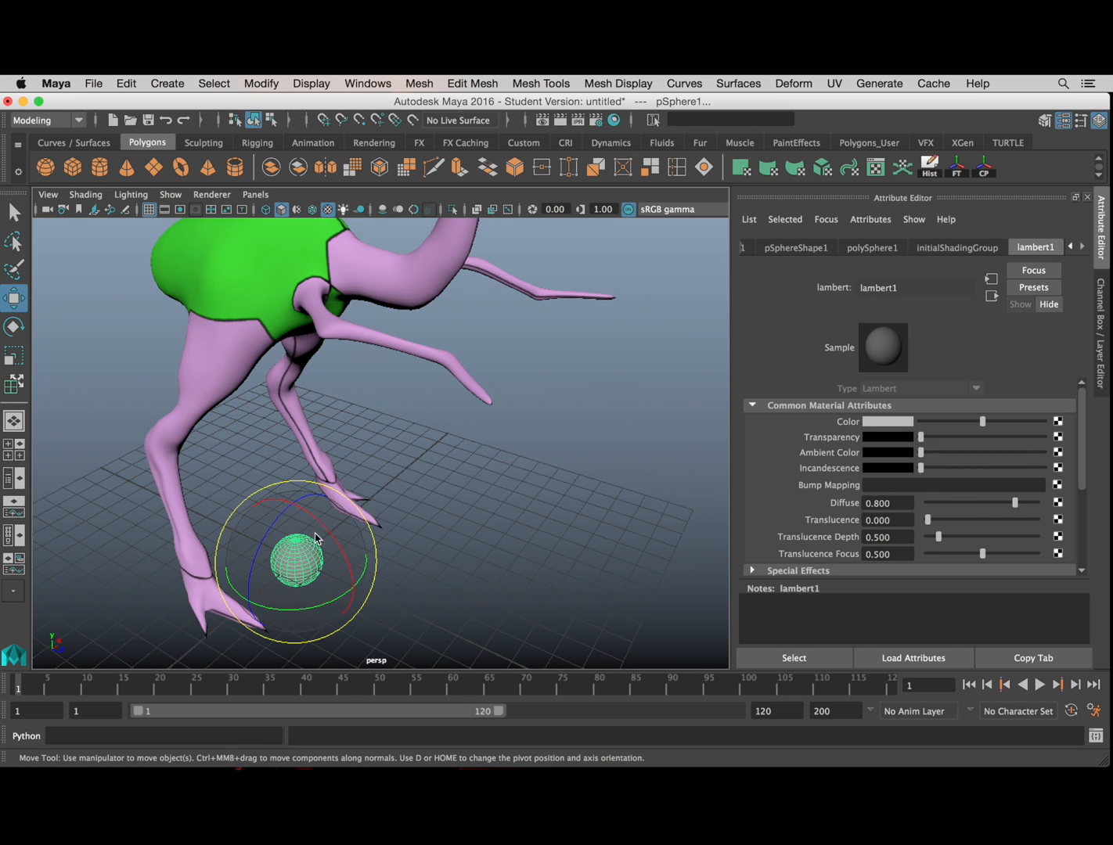
{"action": "scroll", "coordinate": [484, 502], "scroll_direction": "up", "scroll_amount": 5}
{"action": "middle_click_drag", "start_coordinate": [450, 583], "coordinate": [431, 432], "text": "alt"}
{"action": "scroll", "coordinate": [427, 552], "scroll_direction": "up", "scroll_amount": 3}
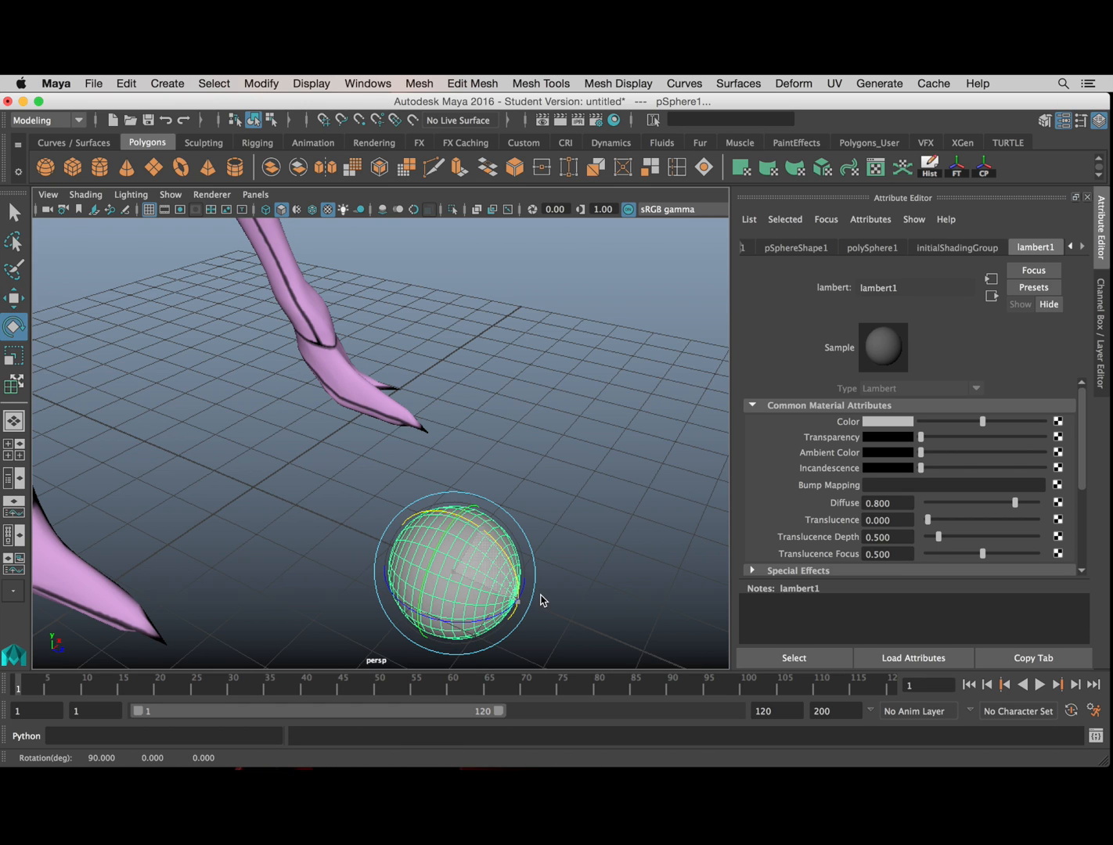
Step: Examine the rotated sphere from the front and from a distance as an example for the eyes
{"action": "left_click_drag", "start_coordinate": [545, 598], "coordinate": [447, 542], "text": "alt"}
{"action": "middle_click_drag", "start_coordinate": [448, 542], "coordinate": [404, 271], "text": "alt"}
{"action": "scroll", "coordinate": [555, 506], "scroll_direction": "down", "scroll_amount": 5}
{"action": "middle_click_drag", "start_coordinate": [555, 510], "coordinate": [364, 437], "text": "alt"}
{"action": "scroll", "coordinate": [499, 496], "scroll_direction": "up", "scroll_amount": 4}
{"action": "scroll", "coordinate": [362, 437], "scroll_direction": "up", "scroll_amount": 4}
{"action": "middle_click_drag", "start_coordinate": [462, 447], "coordinate": [432, 432], "text": "alt"}
{"action": "left_click_drag", "start_coordinate": [432, 432], "coordinate": [400, 429], "text": "alt"}
{"action": "left_click", "coordinate": [473, 540]}
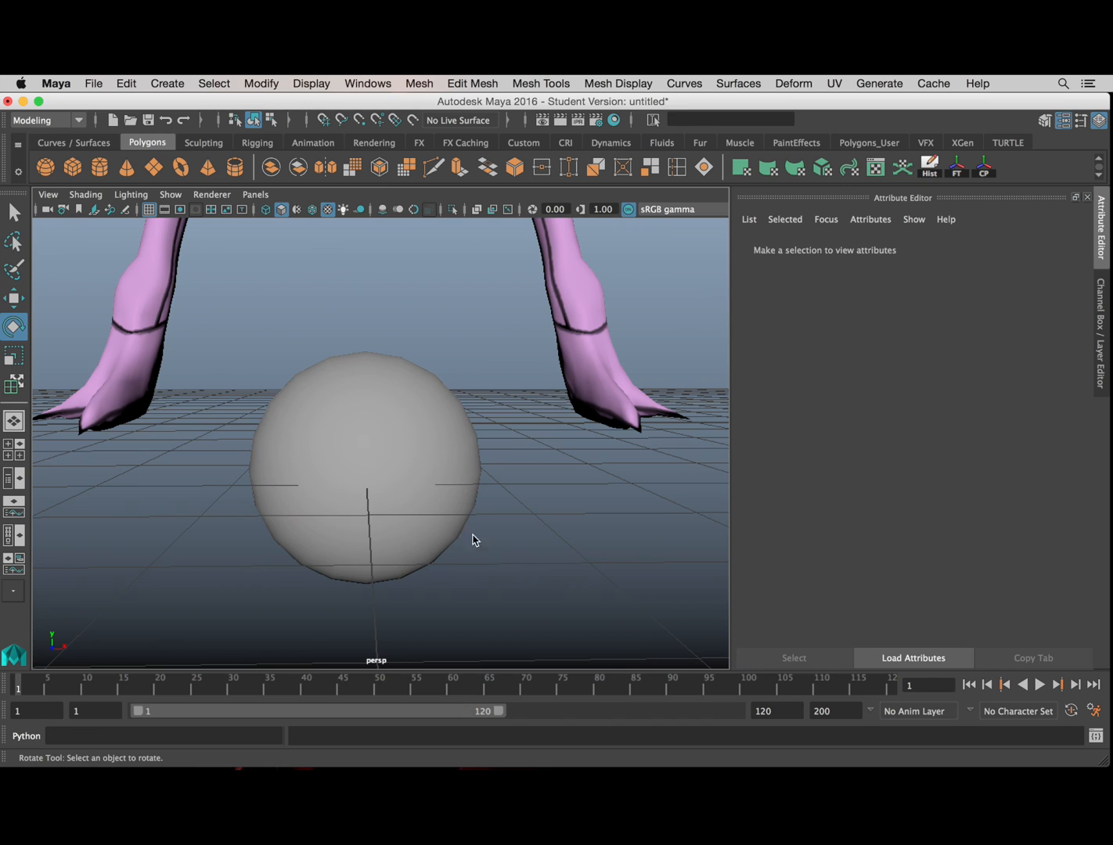
{"action": "left_click", "coordinate": [378, 455]}
{"action": "scroll", "coordinate": [385, 539], "scroll_direction": "down", "scroll_amount": 5}
{"action": "left_click_drag", "start_coordinate": [576, 415], "coordinate": [327, 448], "text": "alt"}
{"action": "middle_click_drag", "start_coordinate": [328, 449], "coordinate": [362, 492], "text": "alt"}
{"action": "scroll", "coordinate": [319, 469], "scroll_direction": "down", "scroll_amount": 3}
{"action": "scroll", "coordinate": [319, 469], "scroll_direction": "down", "scroll_amount": 5}
{"action": "middle_click_drag", "start_coordinate": [366, 353], "coordinate": [392, 390], "text": "alt"}
{"action": "scroll", "coordinate": [383, 430], "scroll_direction": "up", "scroll_amount": 5}
Step: Delete the example sphere near the ostrich's feet
{"action": "left_click", "coordinate": [472, 473]}
{"action": "scroll", "coordinate": [472, 475], "scroll_direction": "down", "scroll_amount": 2}
{"action": "scroll", "coordinate": [472, 474], "scroll_direction": "down", "scroll_amount": 4}
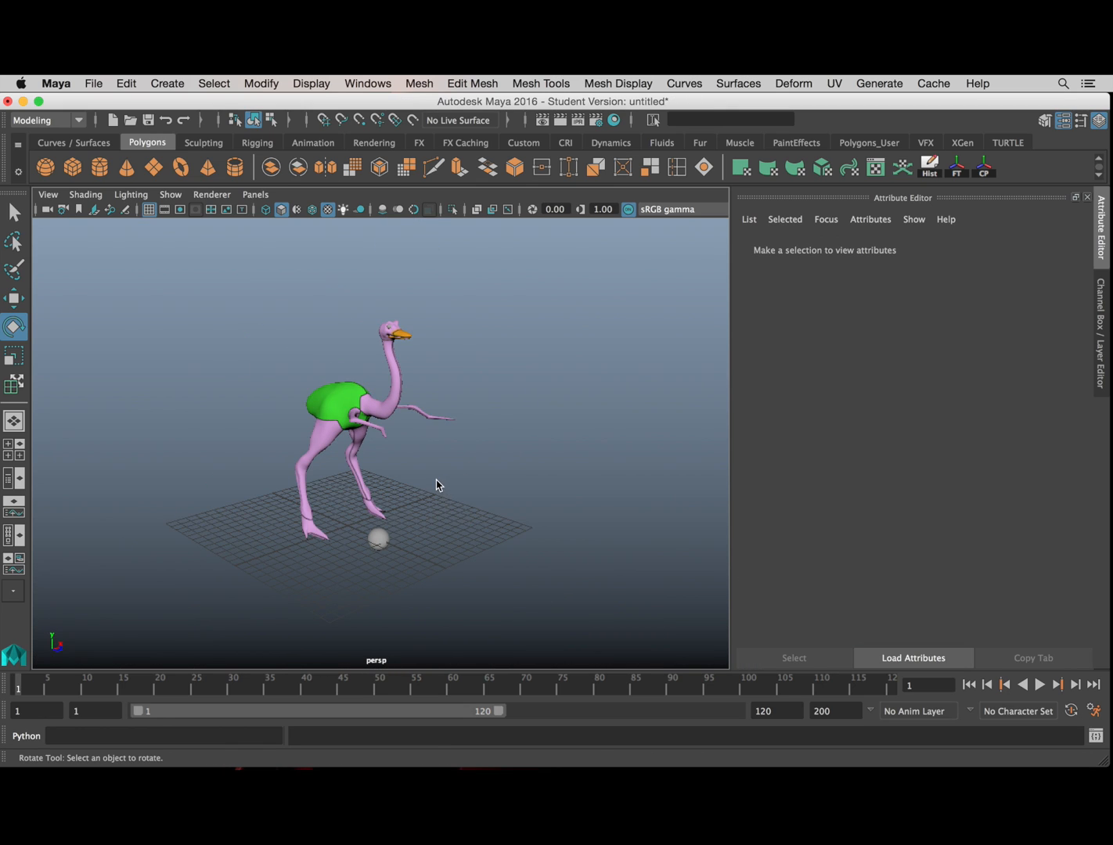
{"action": "left_click", "coordinate": [378, 569]}
{"action": "key", "text": "Delete"}
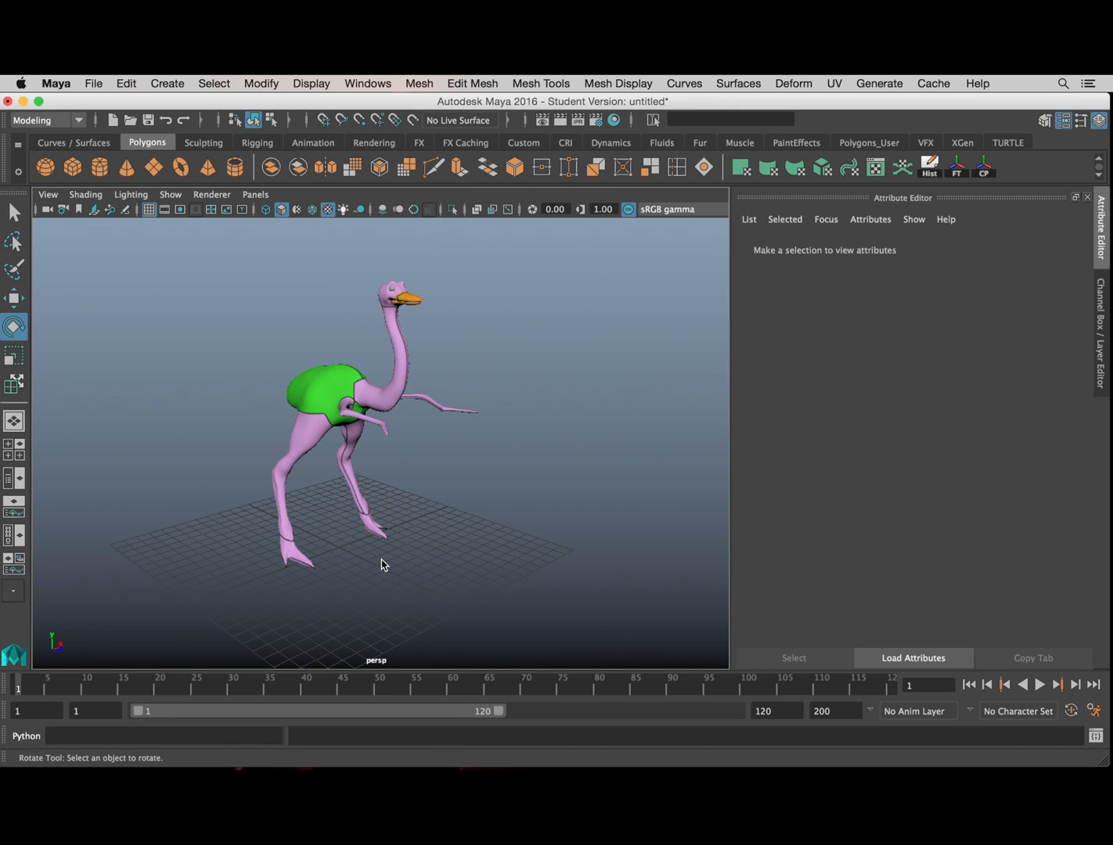
Step: Examine the textured ostrich from its other side and show the Channel Box / Layer Editor
{"action": "scroll", "coordinate": [352, 494], "scroll_direction": "up", "scroll_amount": 8}
{"action": "middle_click_drag", "start_coordinate": [350, 418], "coordinate": [400, 496], "text": "alt"}
{"action": "scroll", "coordinate": [400, 496], "scroll_direction": "down", "scroll_amount": 6}
{"action": "left_click_drag", "start_coordinate": [429, 432], "coordinate": [287, 434], "text": "alt"}
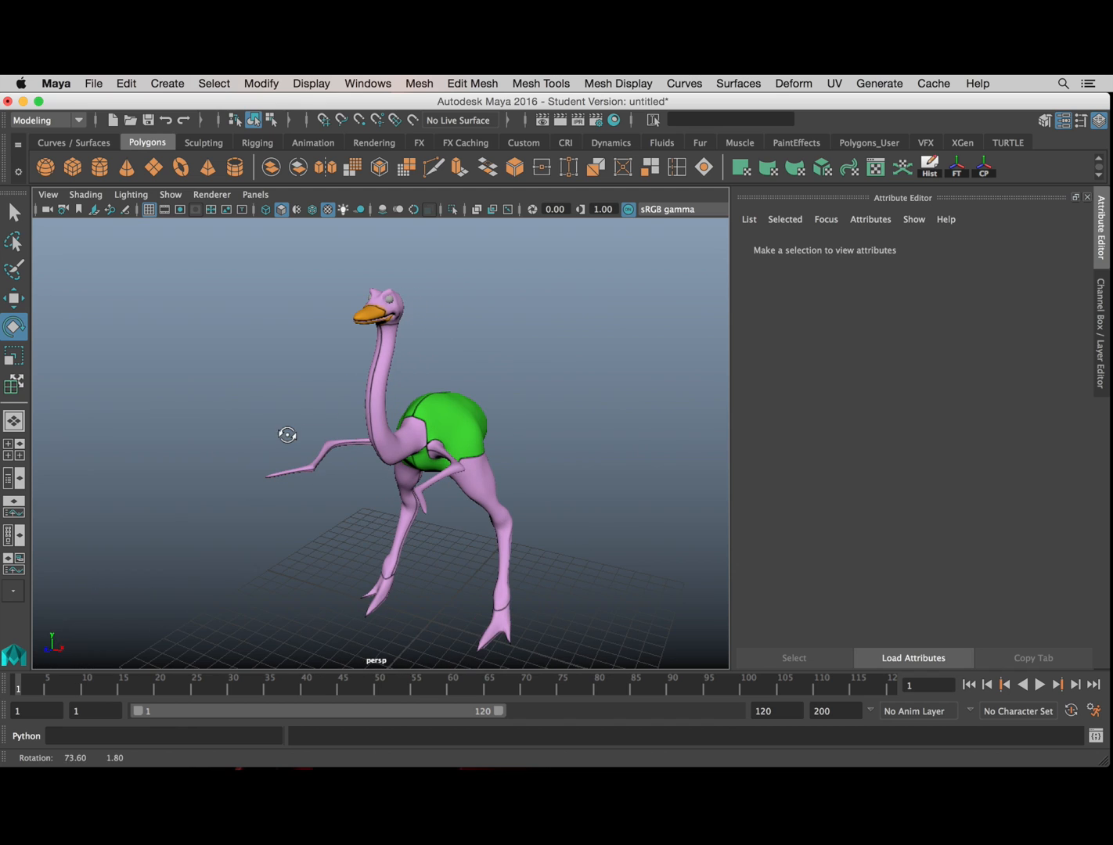
{"action": "left_click", "coordinate": [1102, 321]}
{"action": "left_click_drag", "start_coordinate": [589, 371], "coordinate": [538, 383], "text": "alt"}
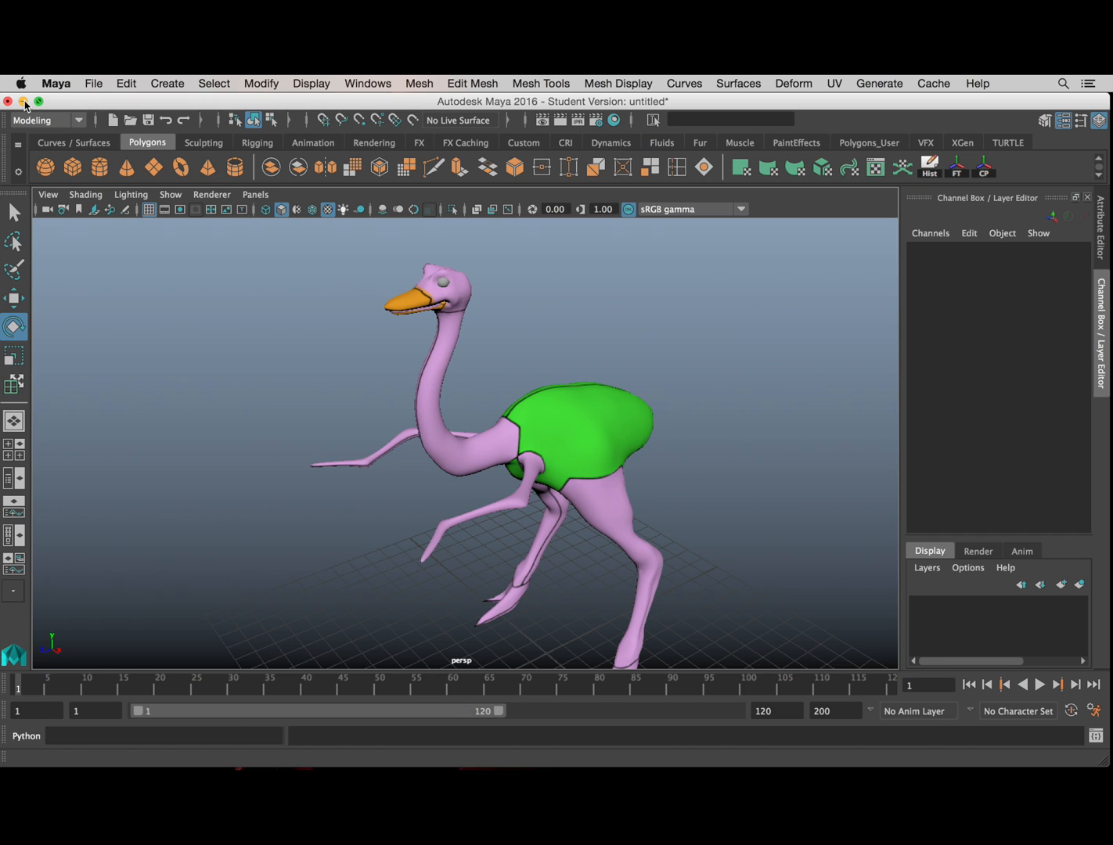